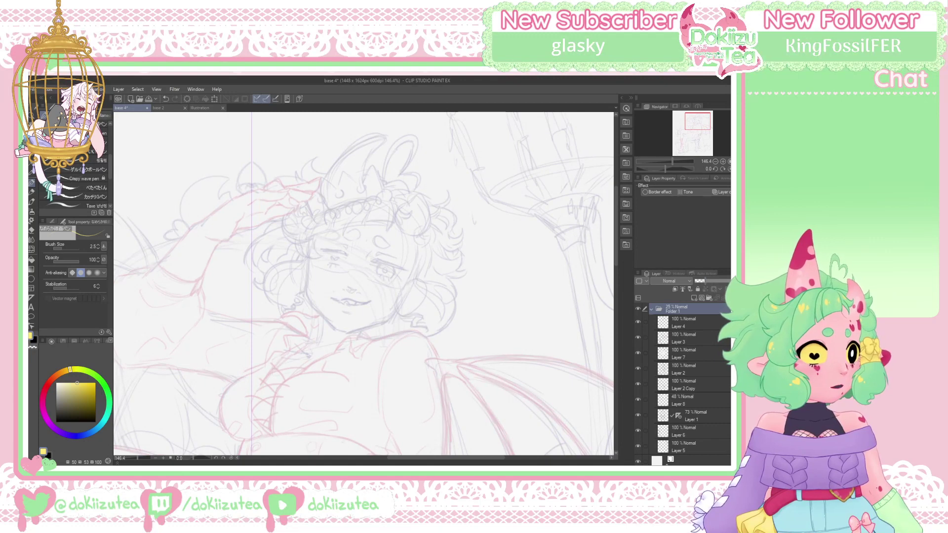
Raise the opacity of Folder 1 to about 60% so its sketch lines read more clearly
click(718, 418)
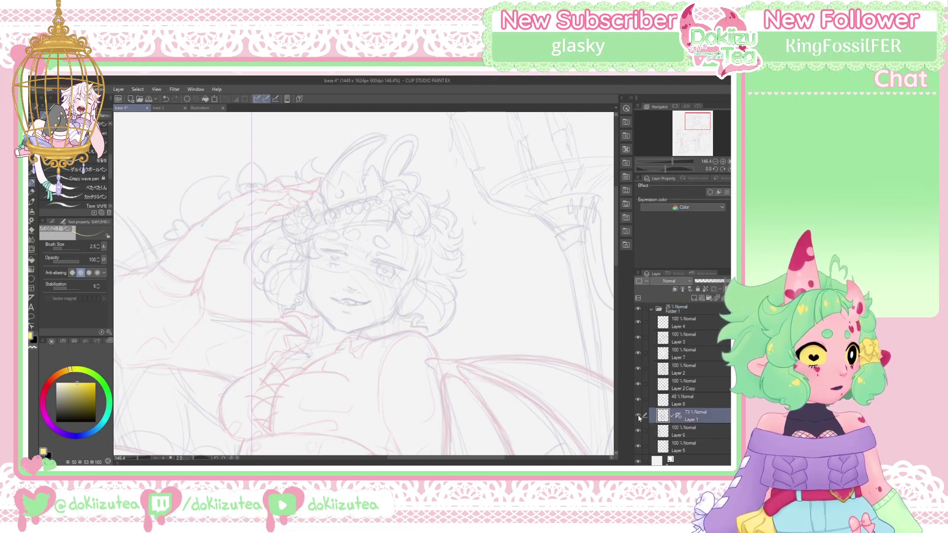
scroll(703, 419, down, 1)
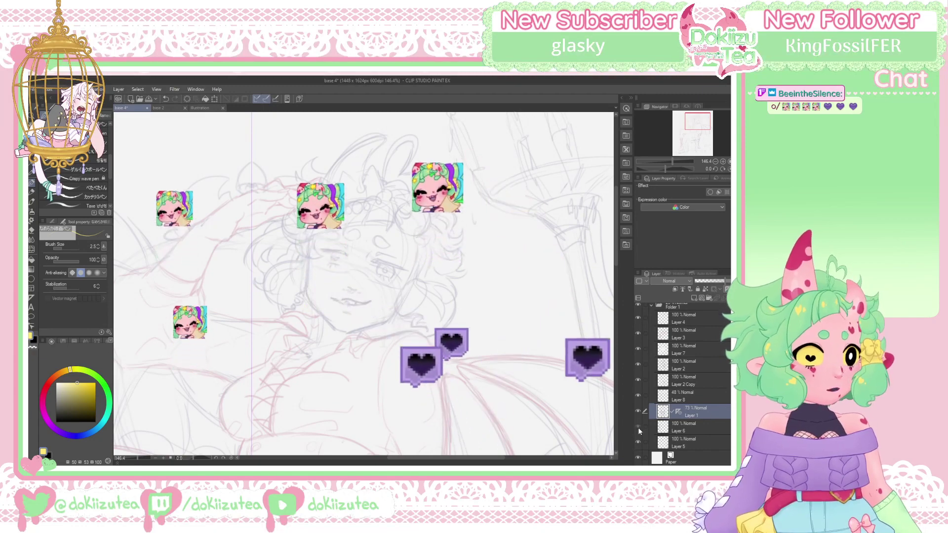
click(716, 162)
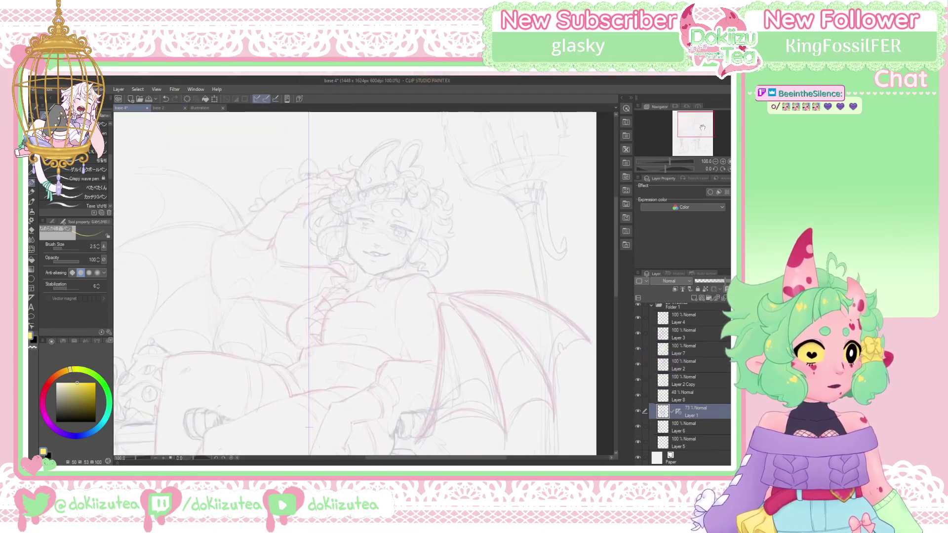
click(711, 309)
click(720, 281)
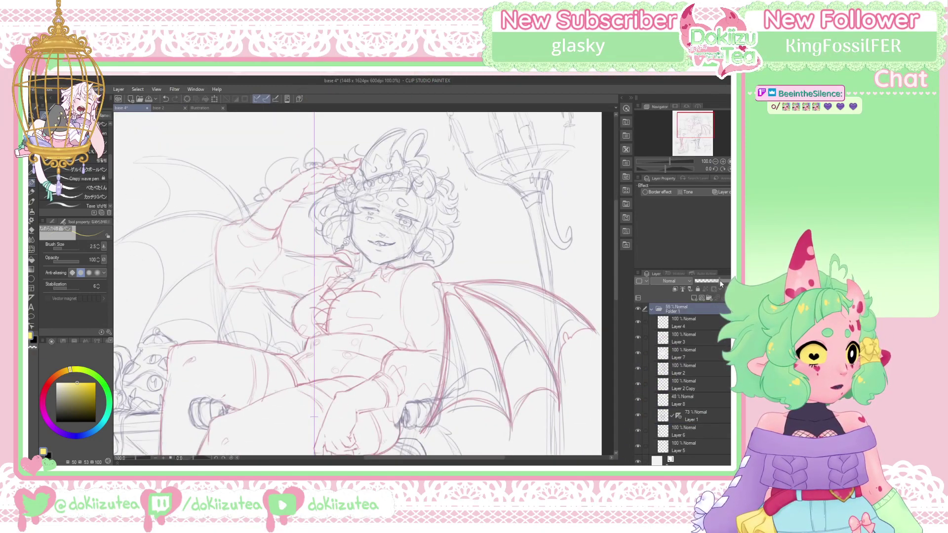
Group Layers 1, 6 and 5 into a new folder, take it out of Folder 1 and collapse it
scroll(679, 405, down, 1)
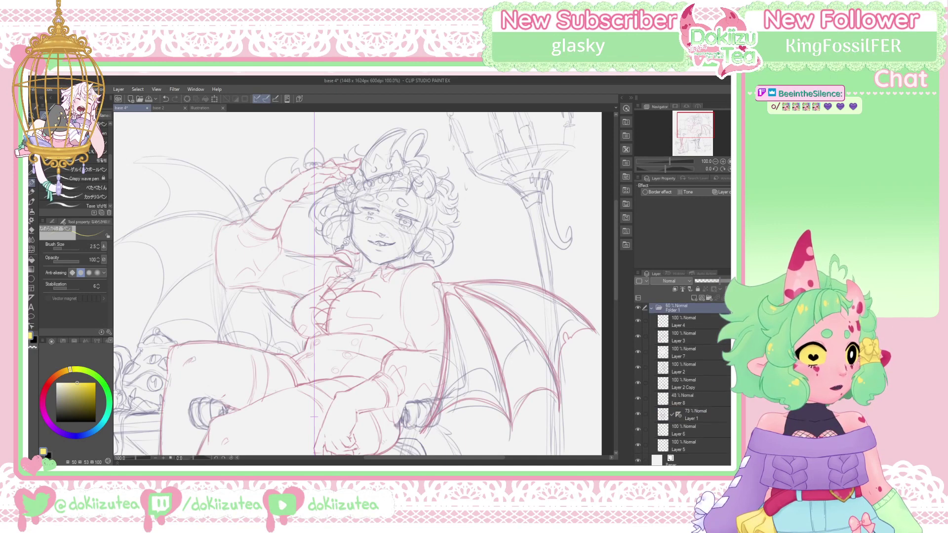
click(639, 396)
click(638, 396)
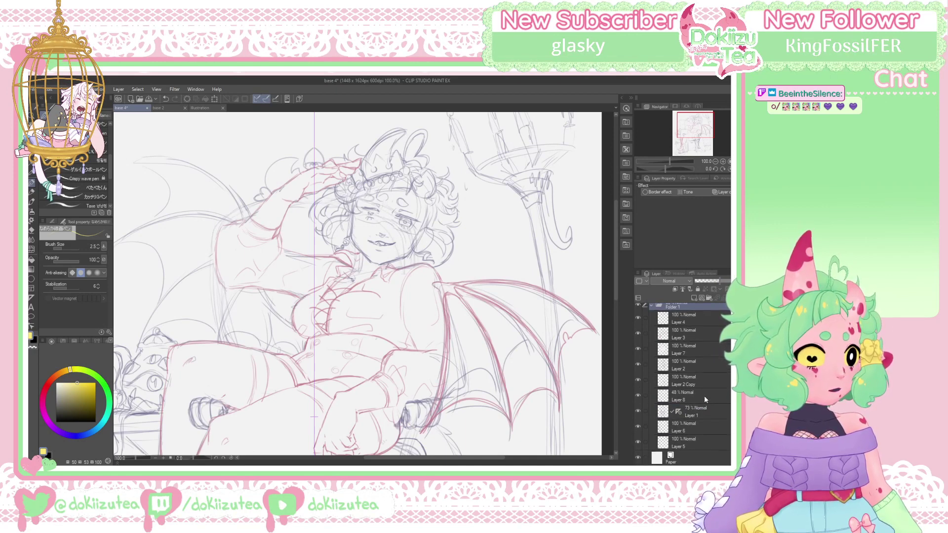
click(702, 408)
key(ctrl+g)
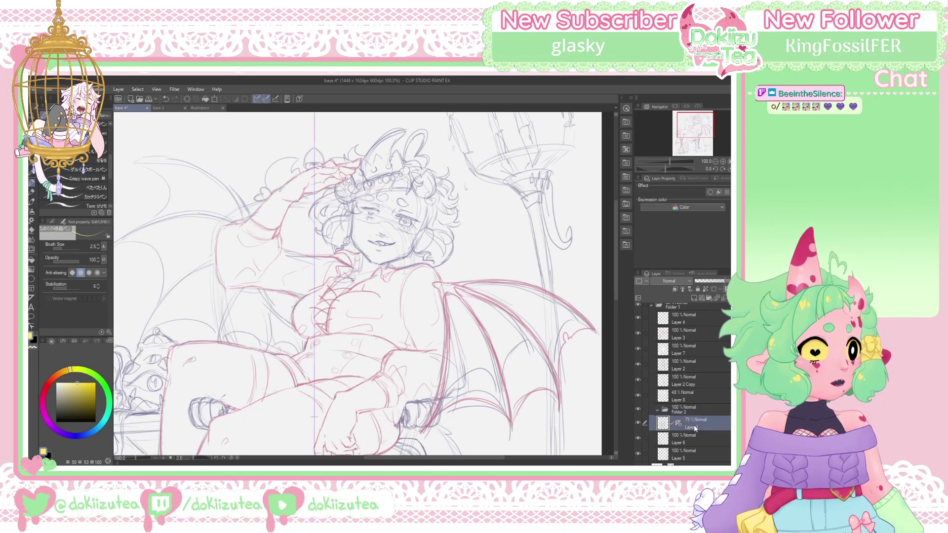
drag(701, 412, 702, 413)
click(702, 413)
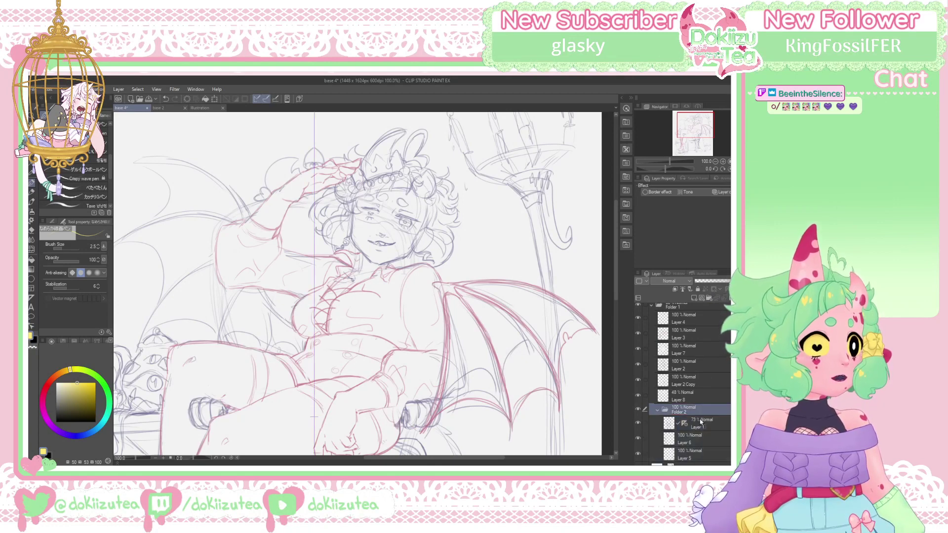
click(658, 410)
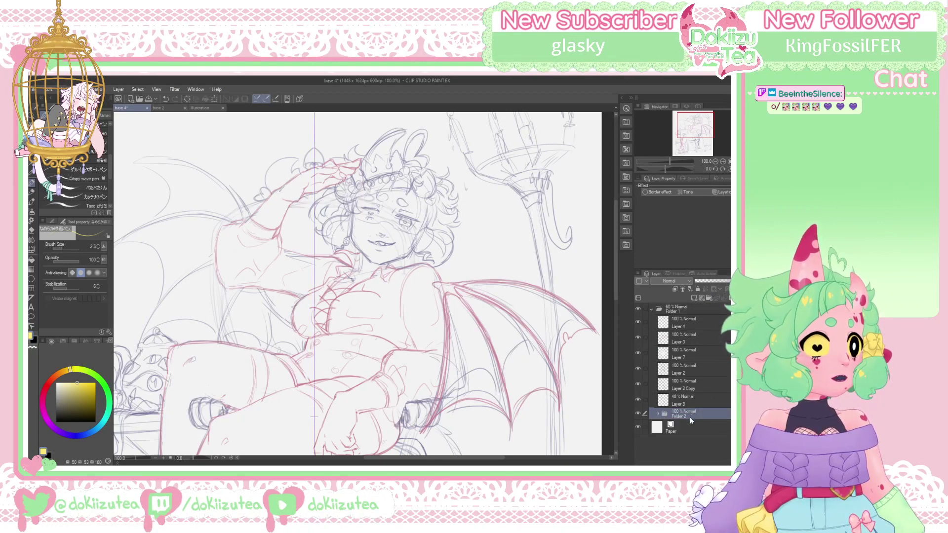
Hide Layer 8 and Folder 1, and lower Folder 2's opacity to about 28%
click(699, 394)
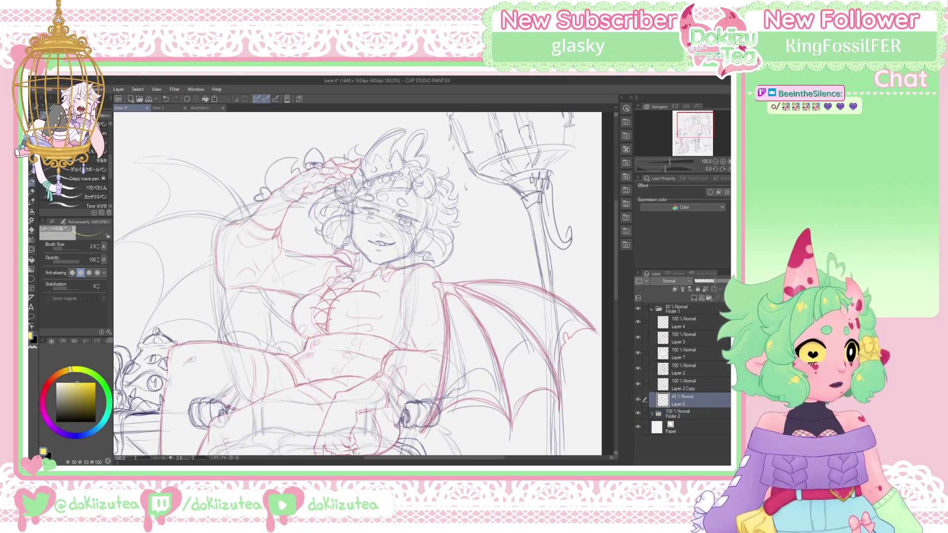
click(638, 399)
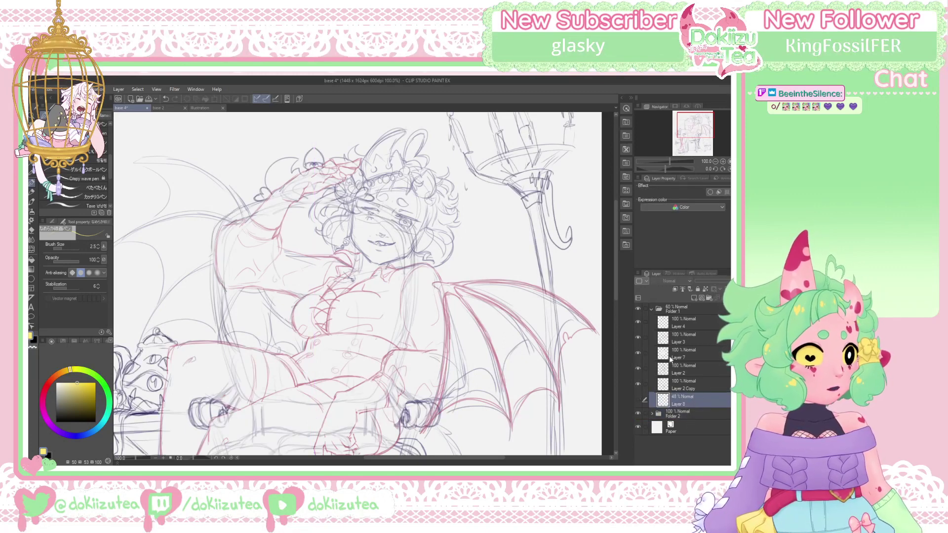
click(638, 309)
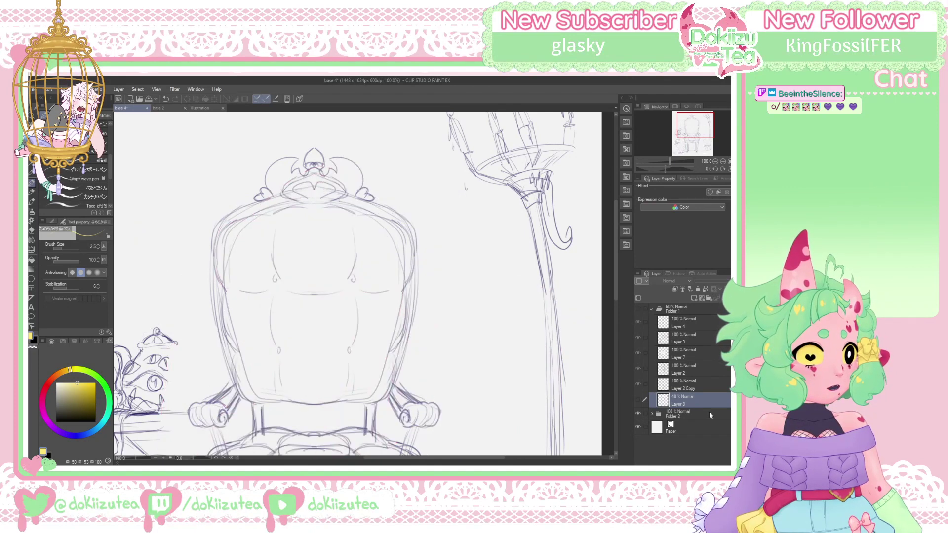
click(690, 410)
drag(708, 282, 704, 282)
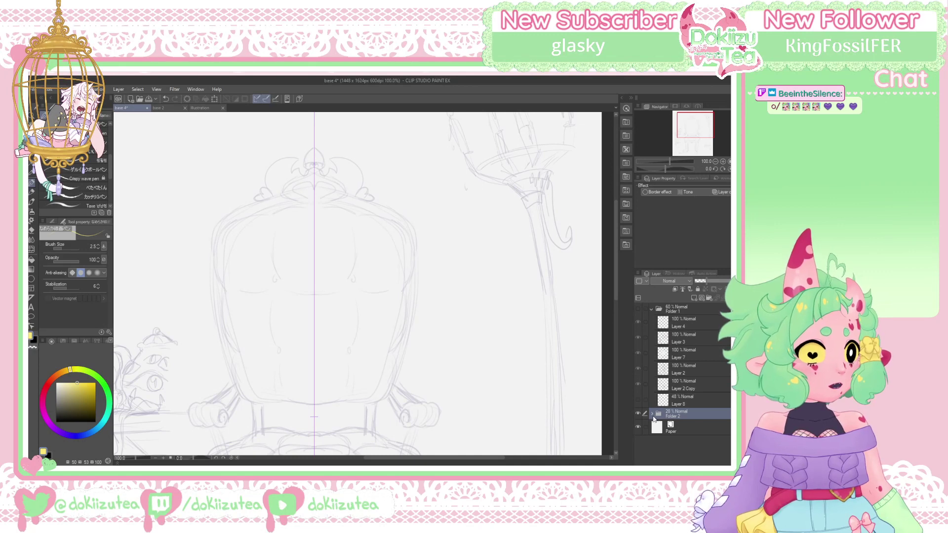
Create a new folder above Folder 2 and move the symmetry ruler from Layer 1 onto it
click(652, 415)
click(687, 427)
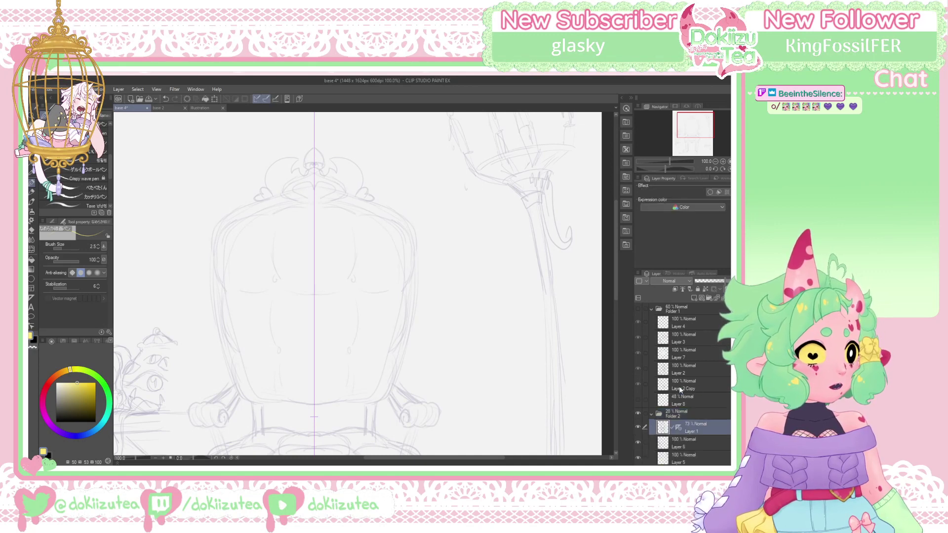
click(689, 414)
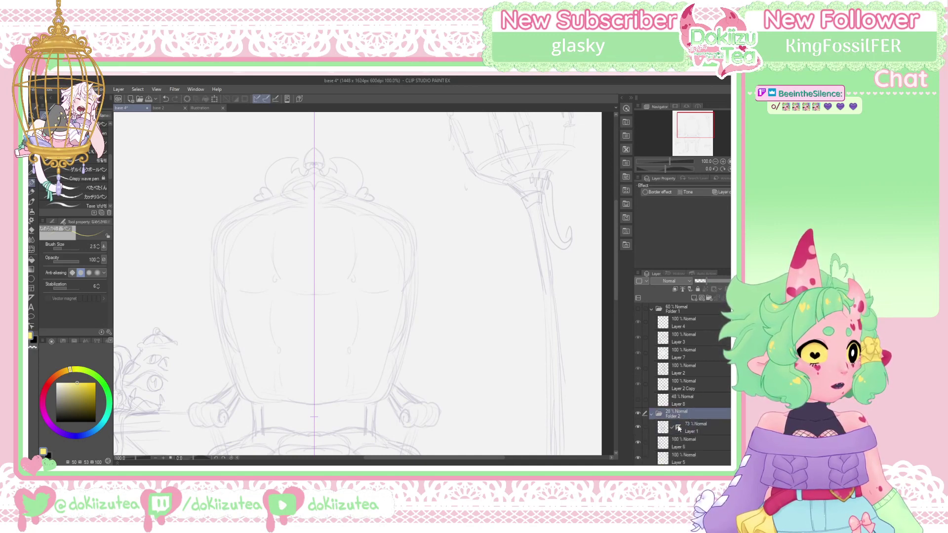
click(709, 298)
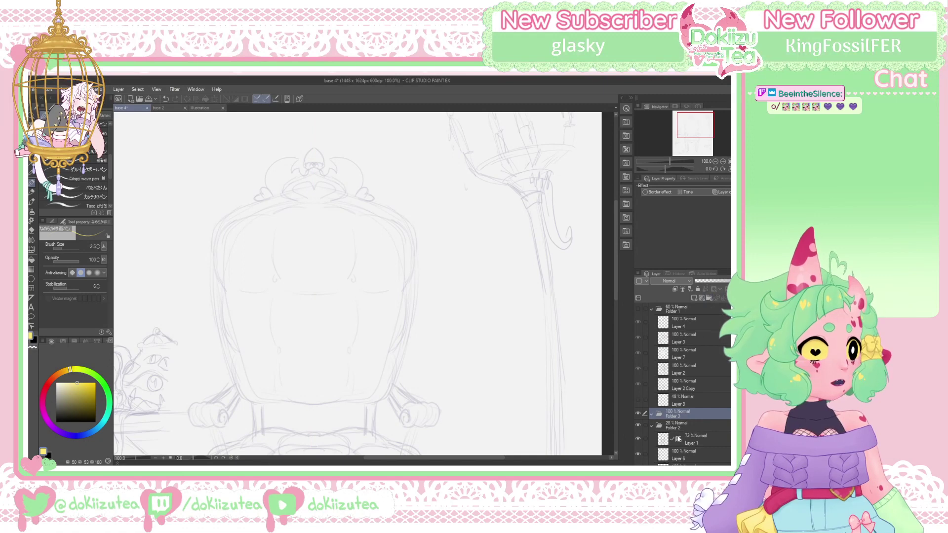
drag(678, 436, 673, 416)
Add a new layer inside Folder 3 and switch the drawing colour to black
click(681, 416)
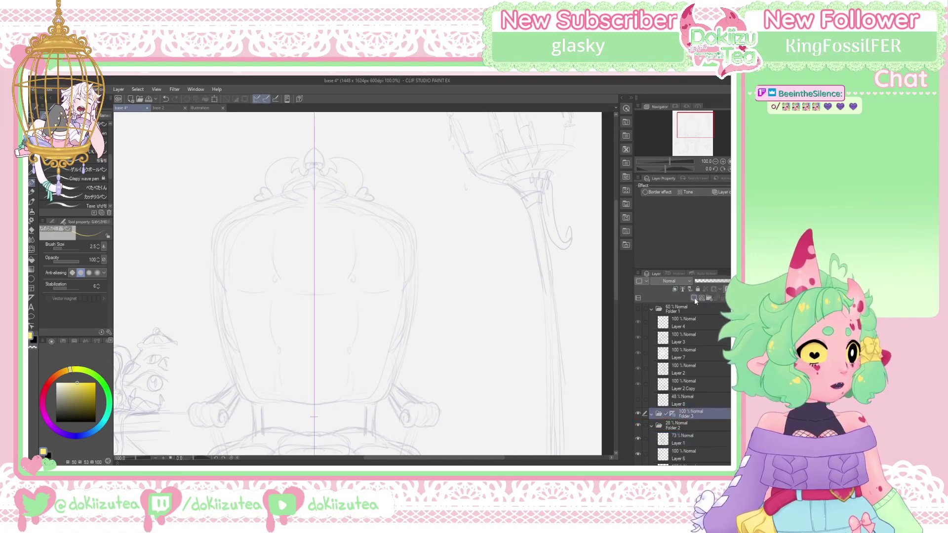
click(695, 299)
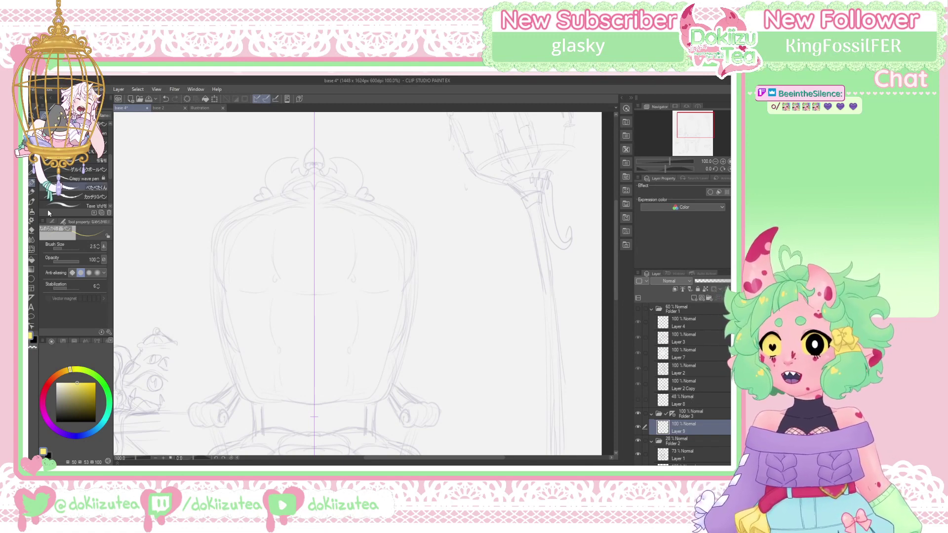
click(37, 340)
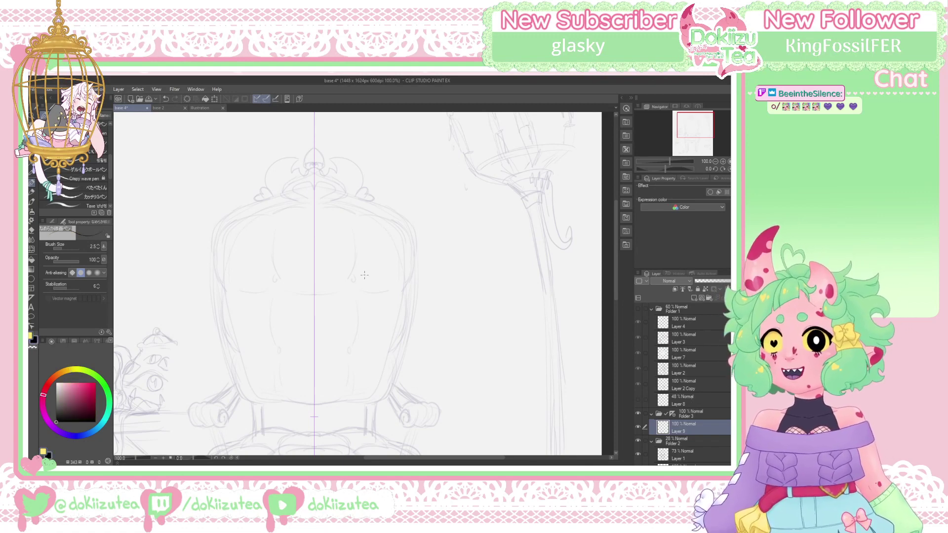
Identify the lines of Layer 2 Copy around the throne's seat and move that layer from Folder 1 to the bottom of Folder 2
click(723, 162)
click(722, 161)
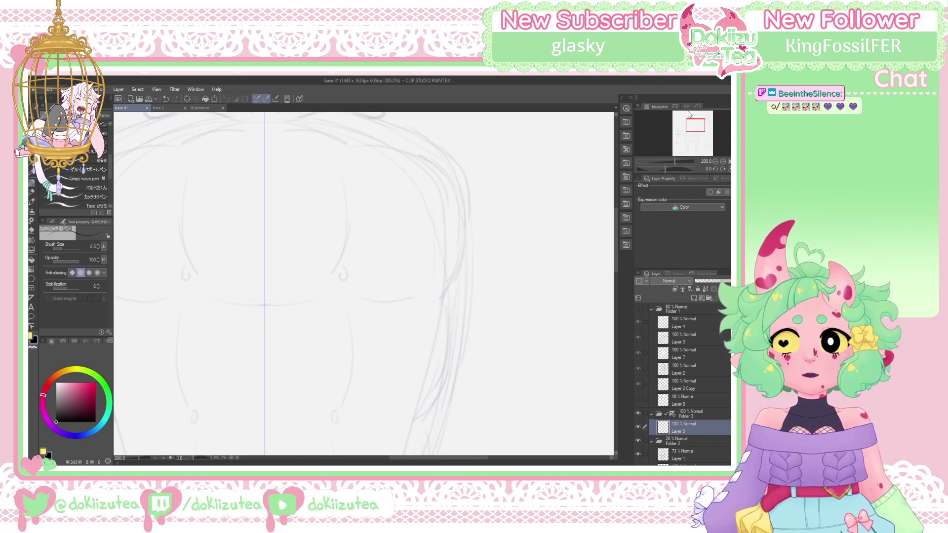
drag(700, 124, 697, 140)
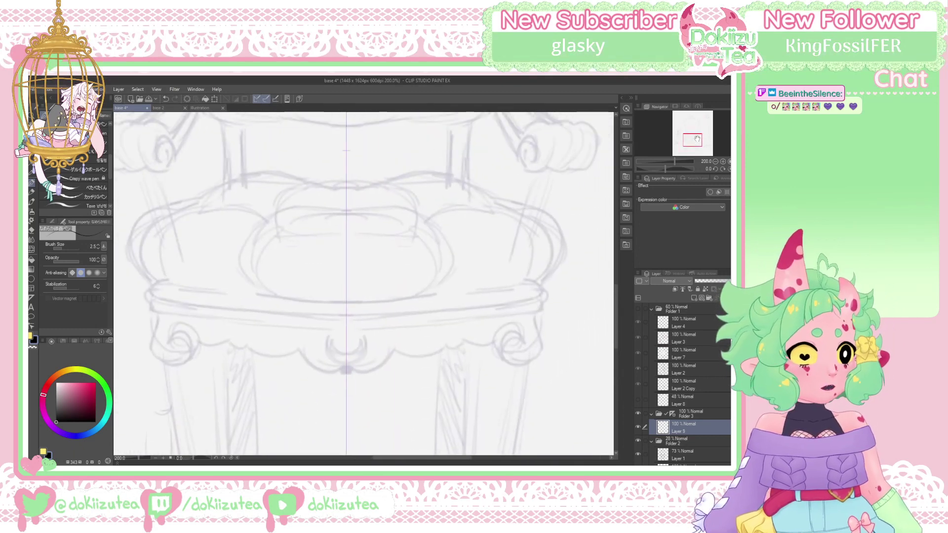
click(638, 308)
click(638, 382)
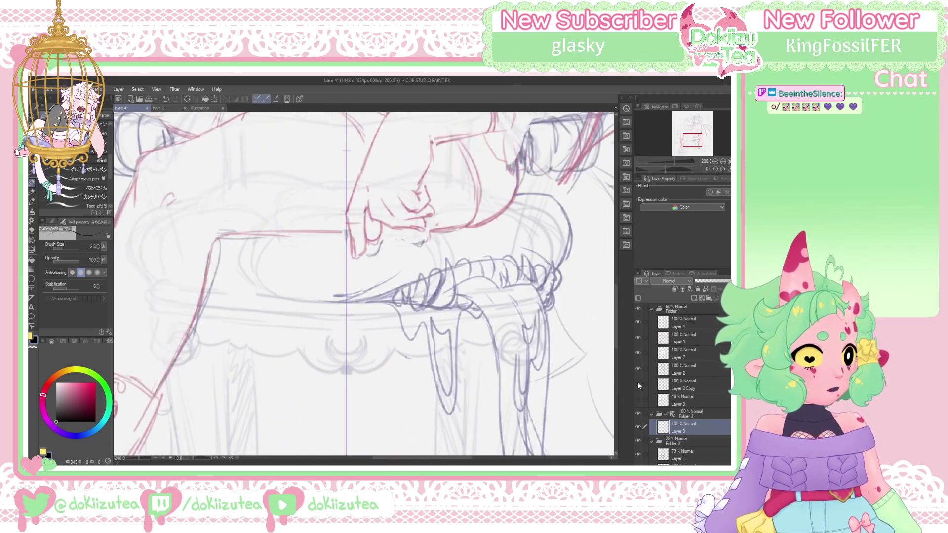
click(638, 382)
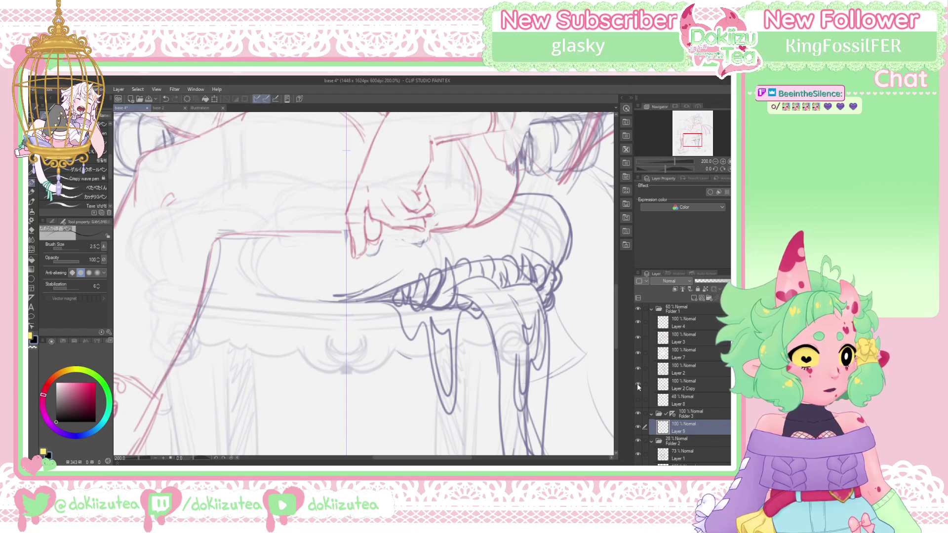
click(637, 383)
click(637, 385)
click(638, 384)
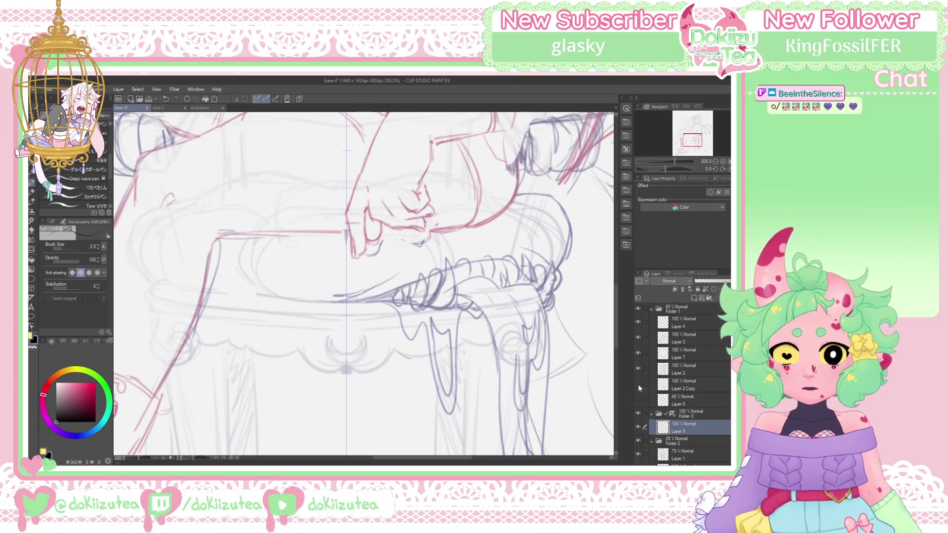
click(637, 384)
drag(694, 384, 690, 449)
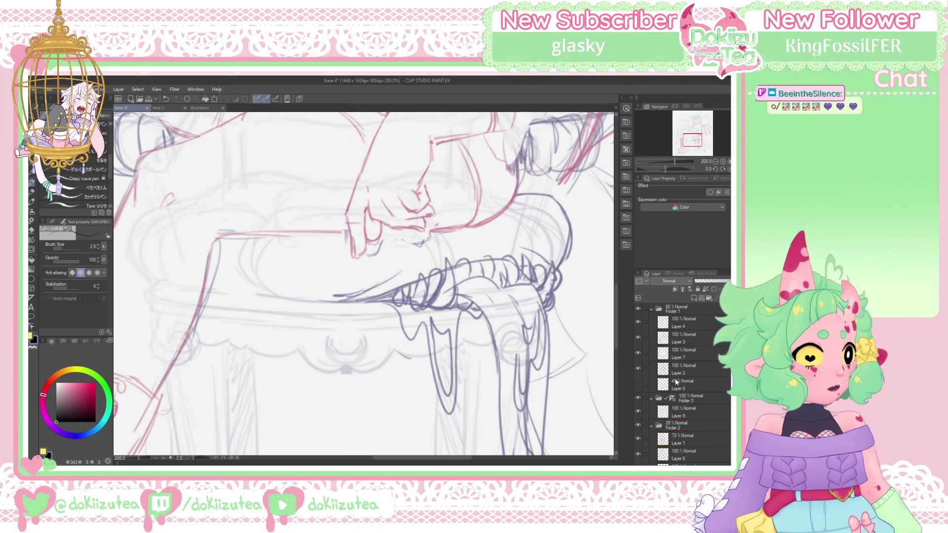
Hide Folder 1, check Layer 1's throne lines and collapse Folder 1
click(638, 308)
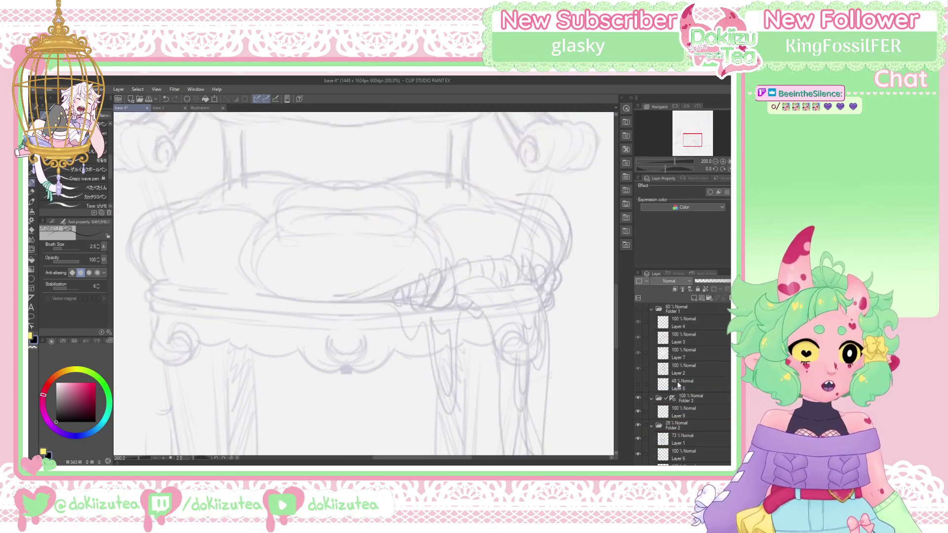
click(637, 438)
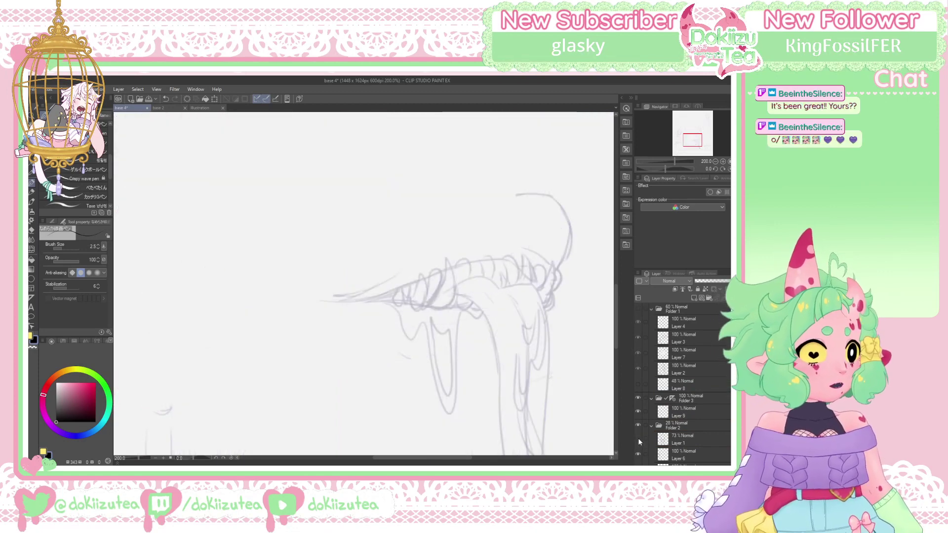
click(638, 438)
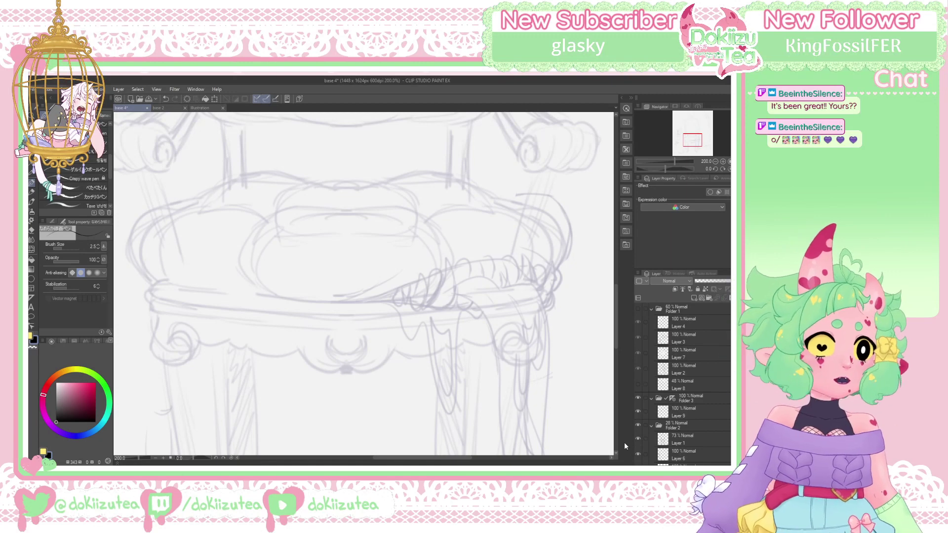
click(651, 309)
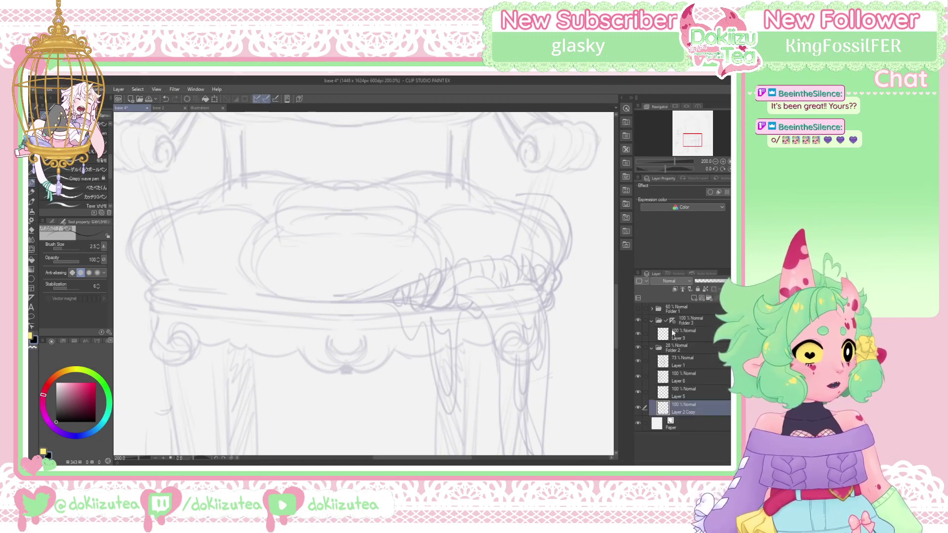
Ink a mirrored pair of small button circles on the throne's backrest, on the new layer in Folder 3
click(692, 360)
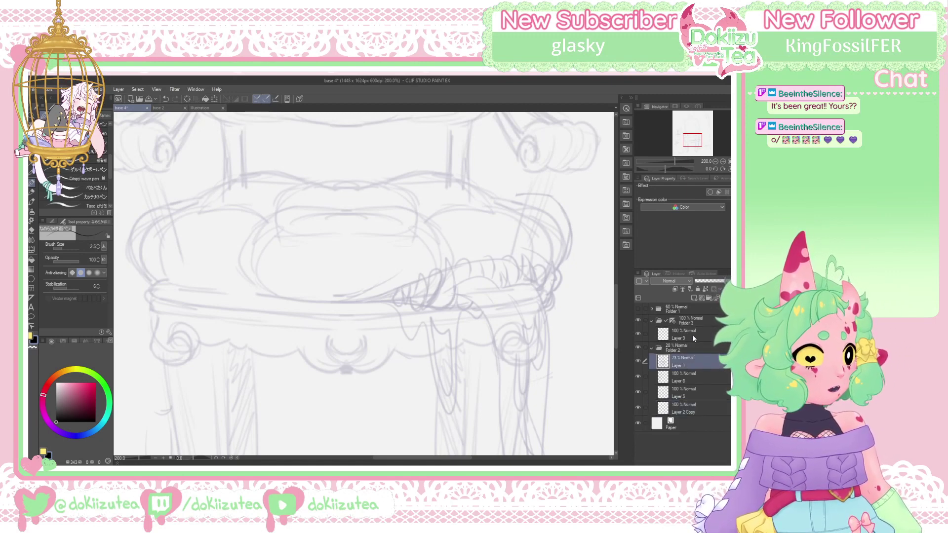
click(692, 338)
drag(692, 140, 690, 120)
click(664, 169)
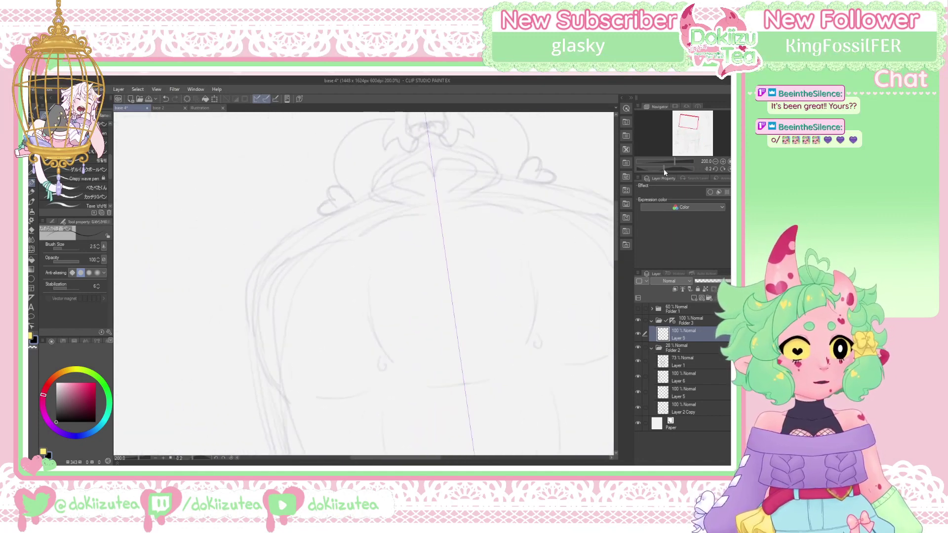
drag(664, 169, 661, 170)
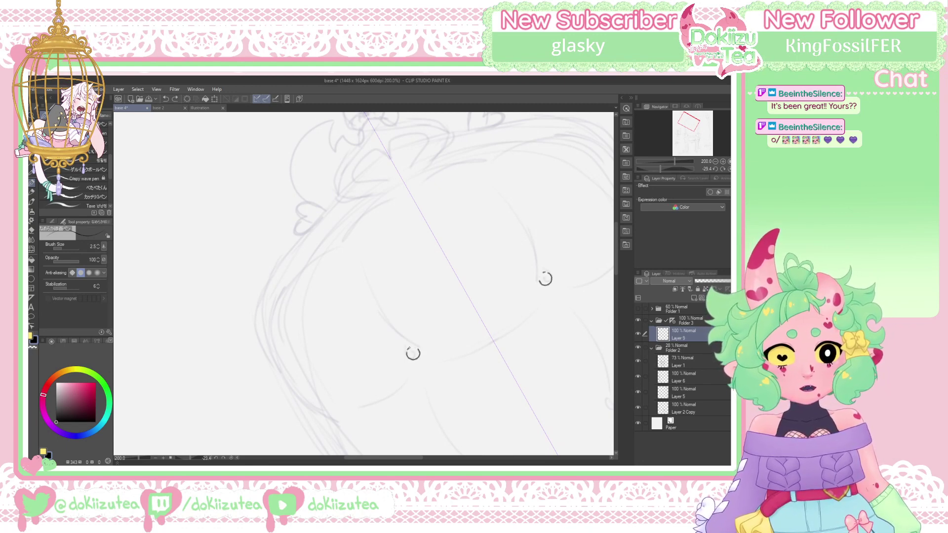
Ink the mirrored curved fold lines running from the two button circles up towards the top of the throne's backrest
drag(664, 169, 670, 171)
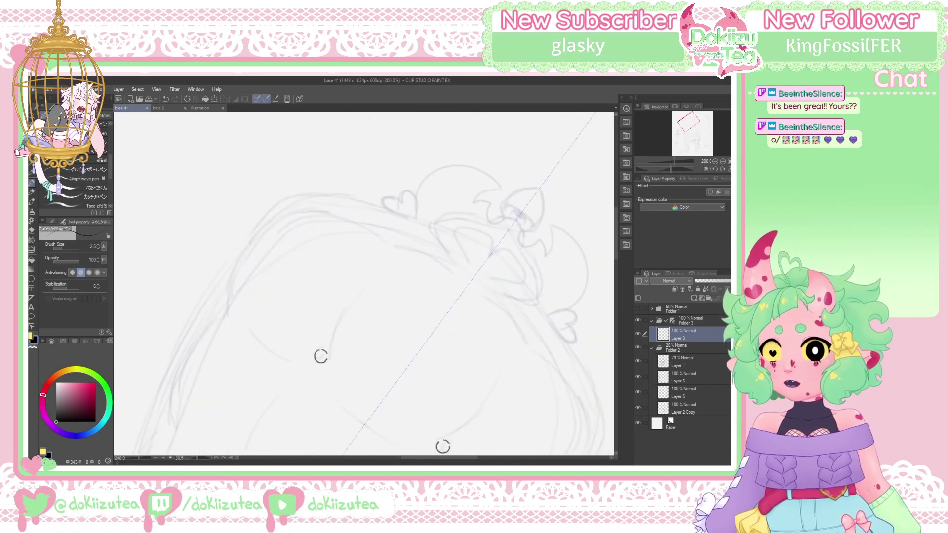
mouse_move(321, 357)
mouse_down()
mouse_move(350, 303)
mouse_move(392, 263)
mouse_up()
key(ctrl+z)
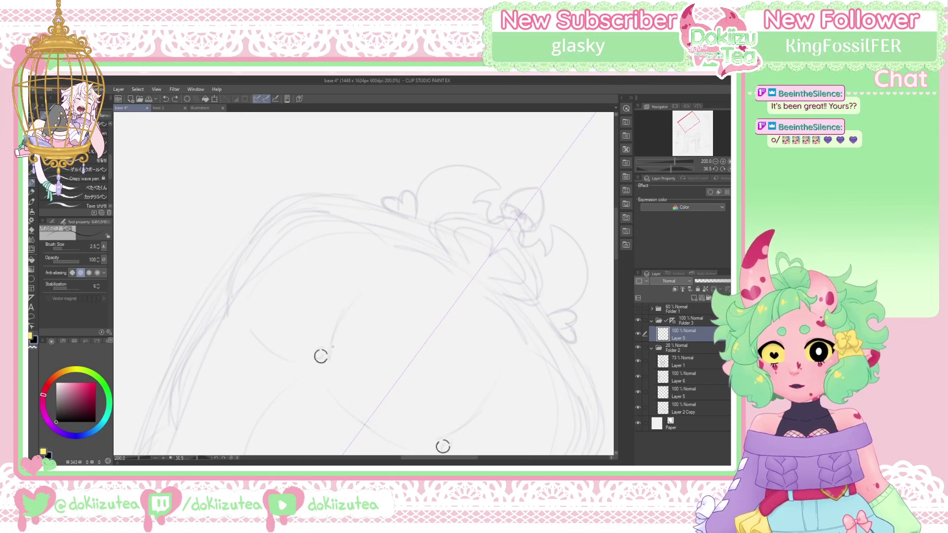
mouse_move(326, 353)
mouse_down()
mouse_move(341, 301)
mouse_move(381, 258)
mouse_move(409, 246)
mouse_up()
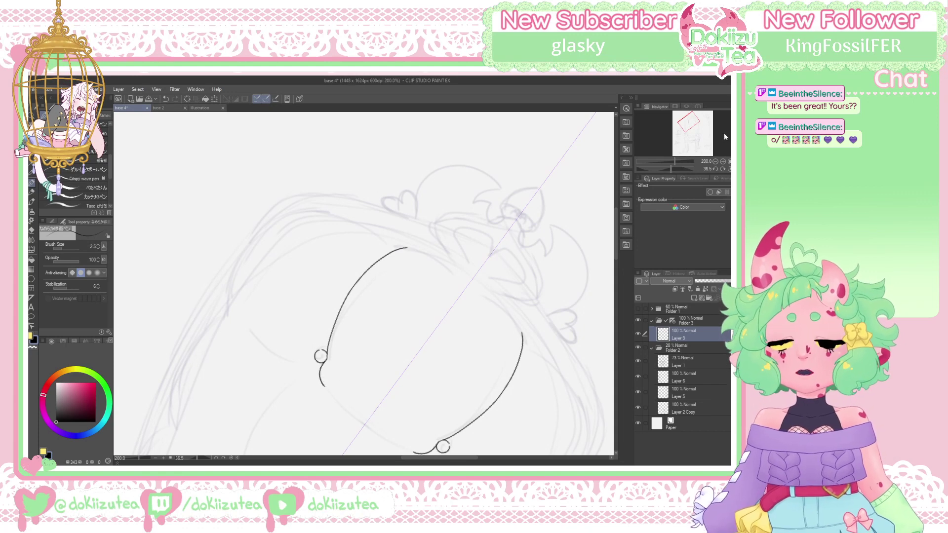
Ink the curved bottom edge of the backrest's central cushion between the two button circles, across the symmetry axis
drag(674, 168, 682, 168)
drag(242, 330, 318, 327)
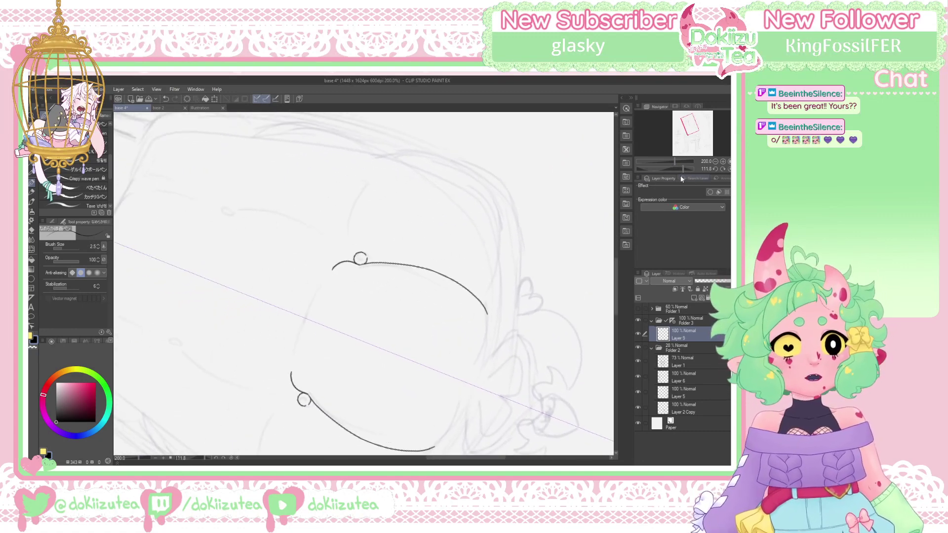
drag(683, 168, 686, 168)
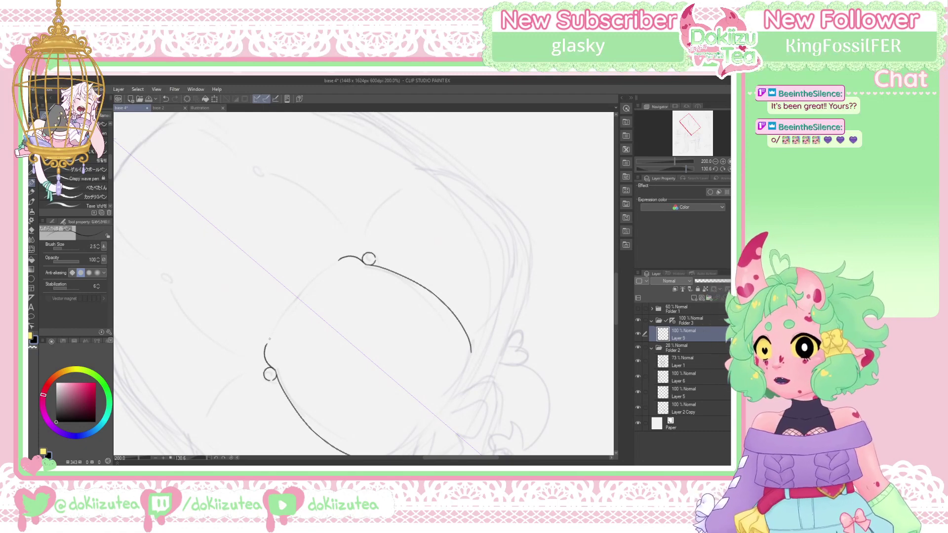
drag(270, 340, 302, 292)
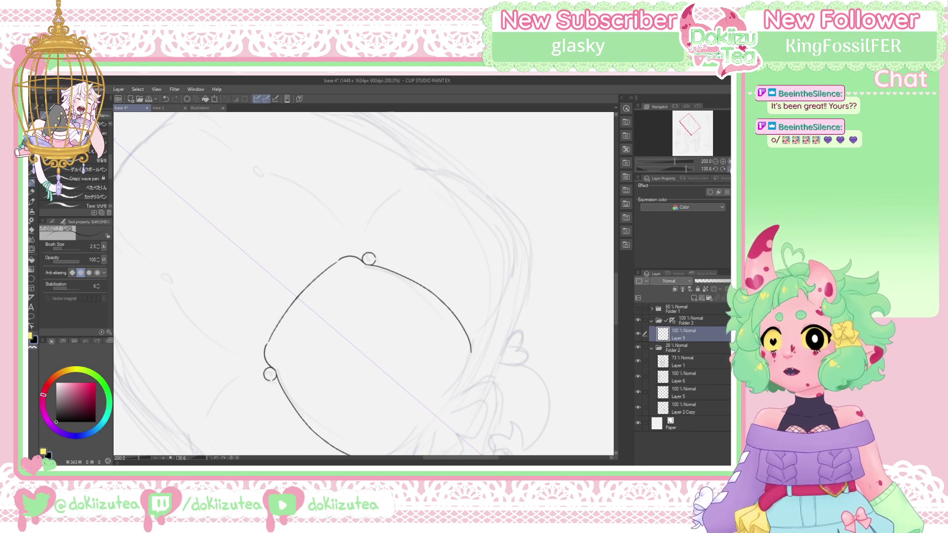
click(729, 169)
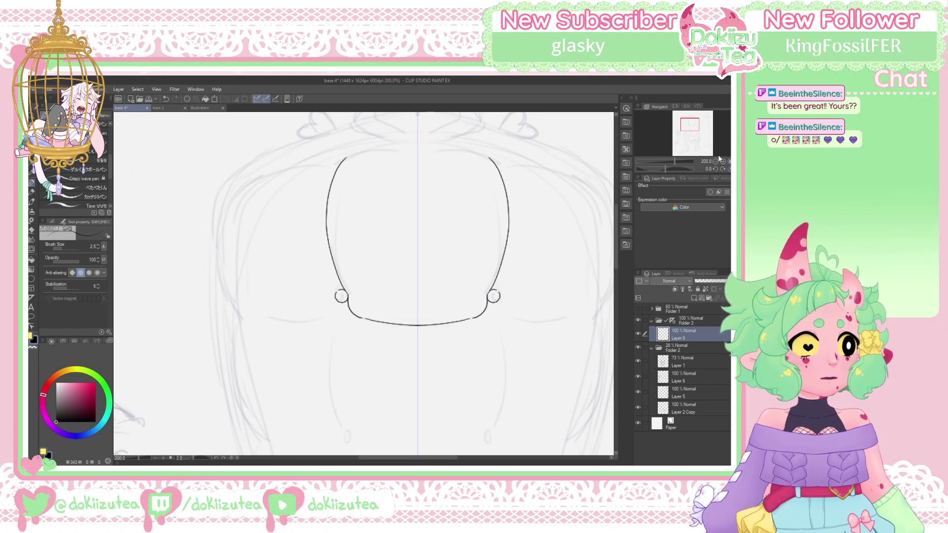
Ink the top edge of the backrest's central cushion across the symmetry axis, redrawing the stroke until it joins both side curves
drag(665, 168, 659, 167)
mouse_move(332, 218)
mouse_down()
mouse_move(398, 363)
mouse_move(370, 328)
mouse_move(392, 306)
mouse_up()
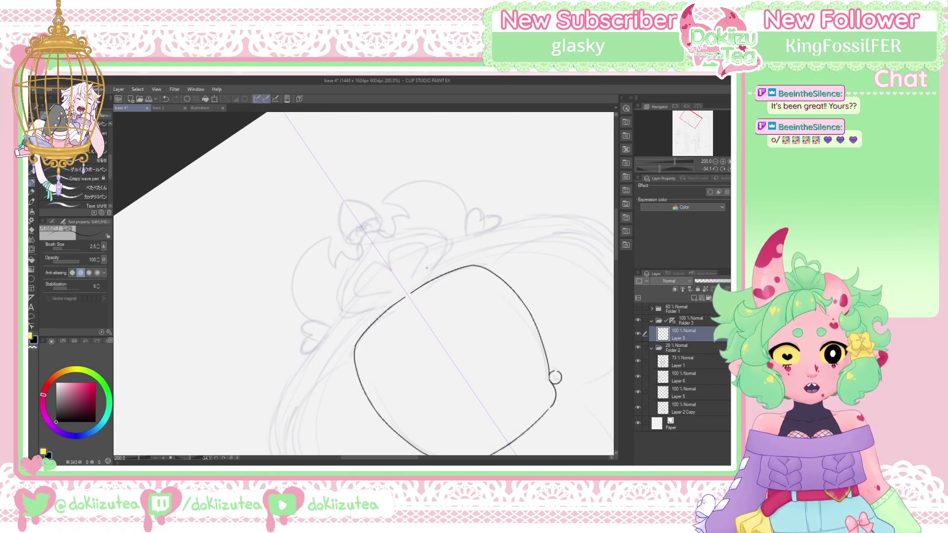
key(ctrl+z)
key(ctrl+z)
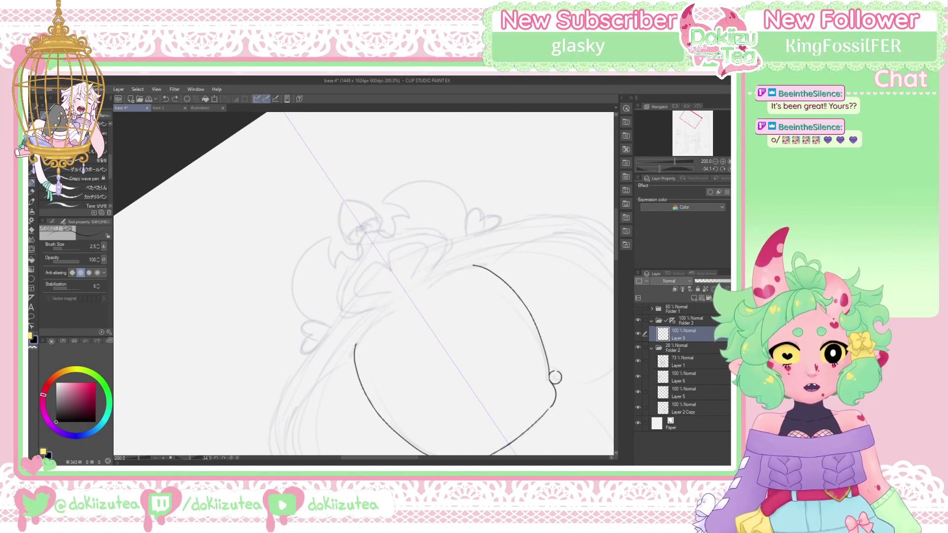
drag(355, 344, 404, 299)
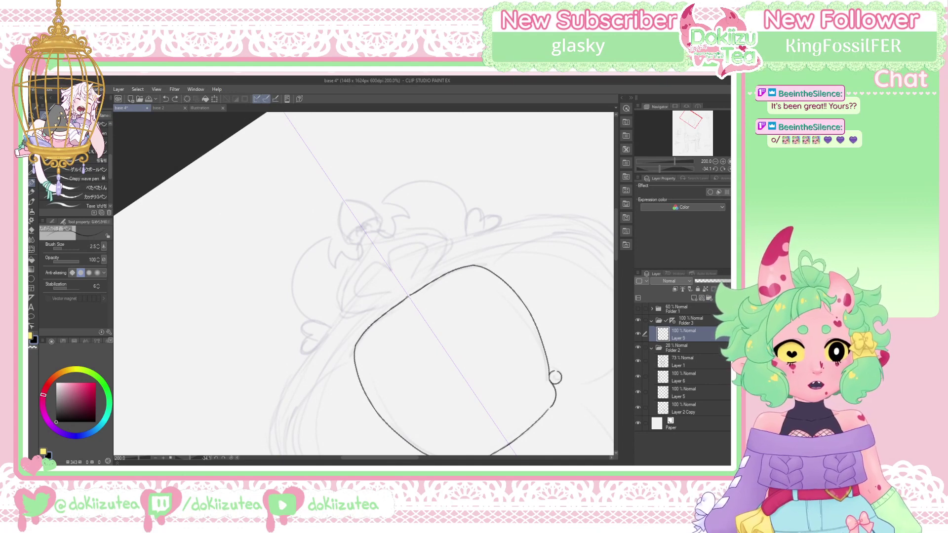
key(ctrl+z)
key(ctrl+z)
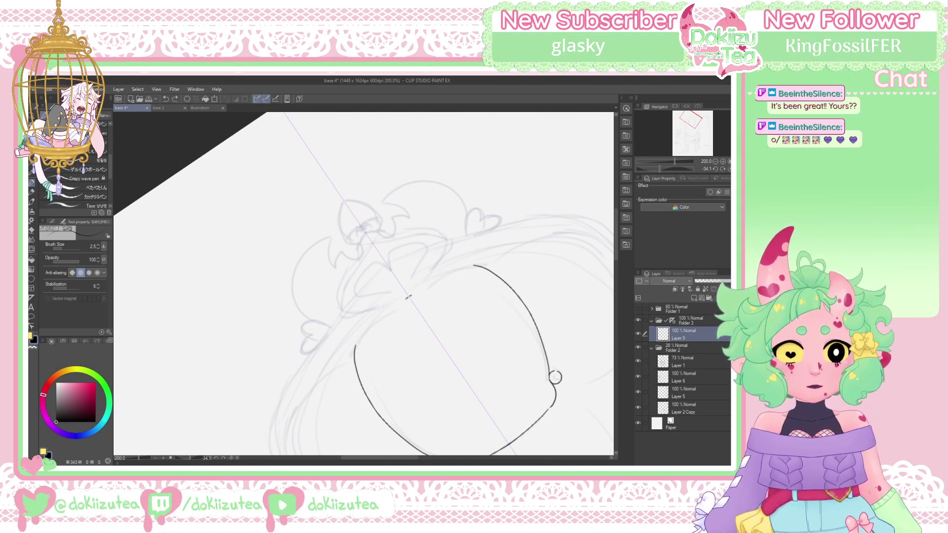
drag(456, 270, 365, 331)
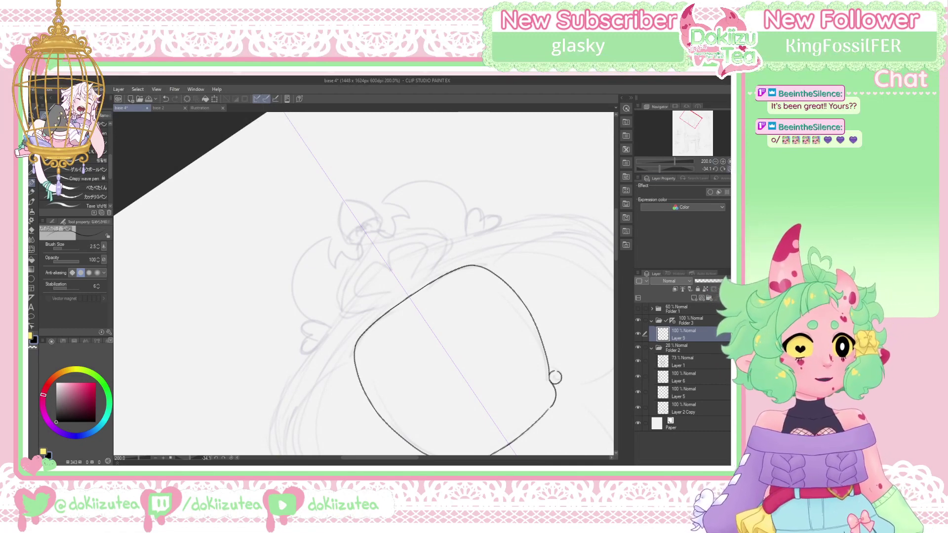
click(729, 168)
Ink the mirrored side cushions of the backrest, with their rounded outer outline and curved bottom edge towards the central cushion
drag(693, 123, 689, 125)
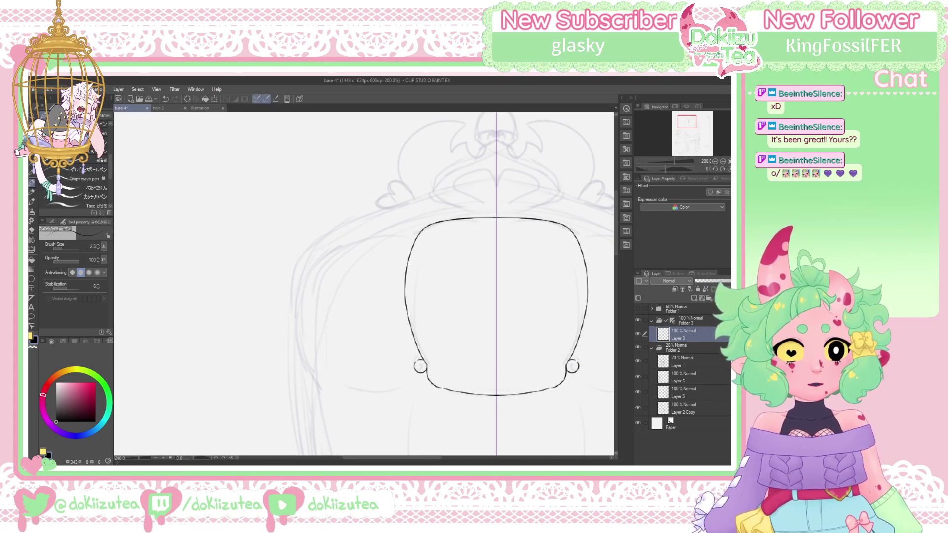
mouse_move(418, 234)
mouse_down()
mouse_move(321, 254)
mouse_move(298, 290)
mouse_move(295, 336)
mouse_move(312, 380)
mouse_up()
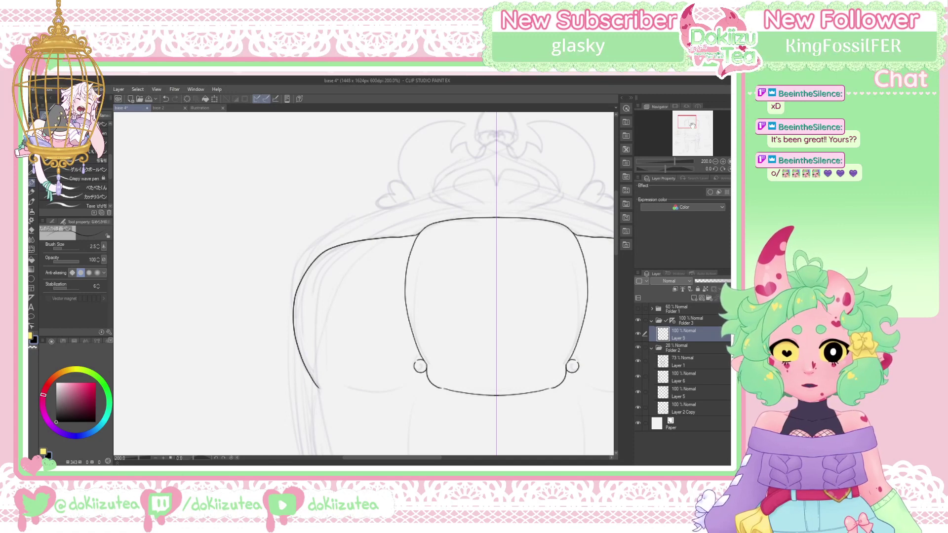
drag(692, 125, 690, 121)
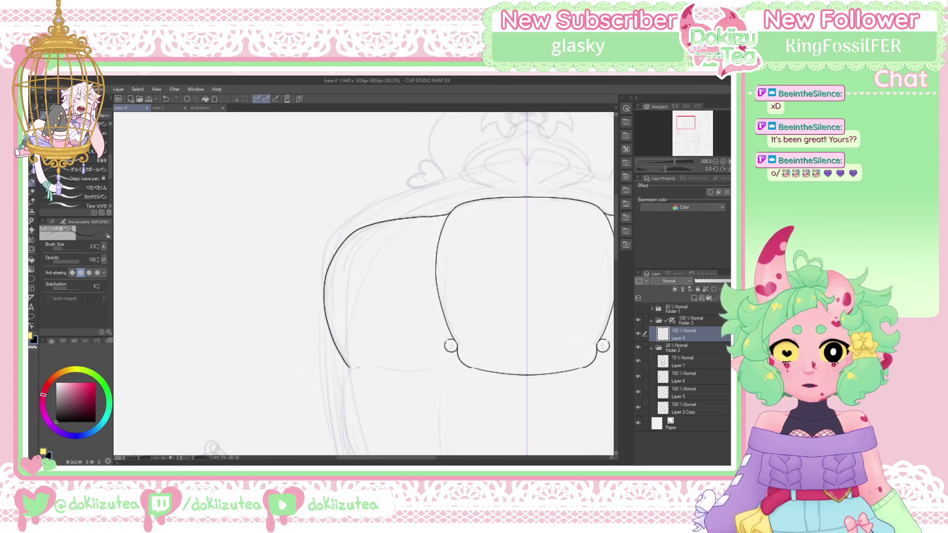
mouse_move(380, 371)
mouse_down()
mouse_move(422, 373)
mouse_move(449, 361)
mouse_up()
Lasso the central cushion's bottom edge together with both button circles, delete them and clear the selection
drag(687, 123, 691, 125)
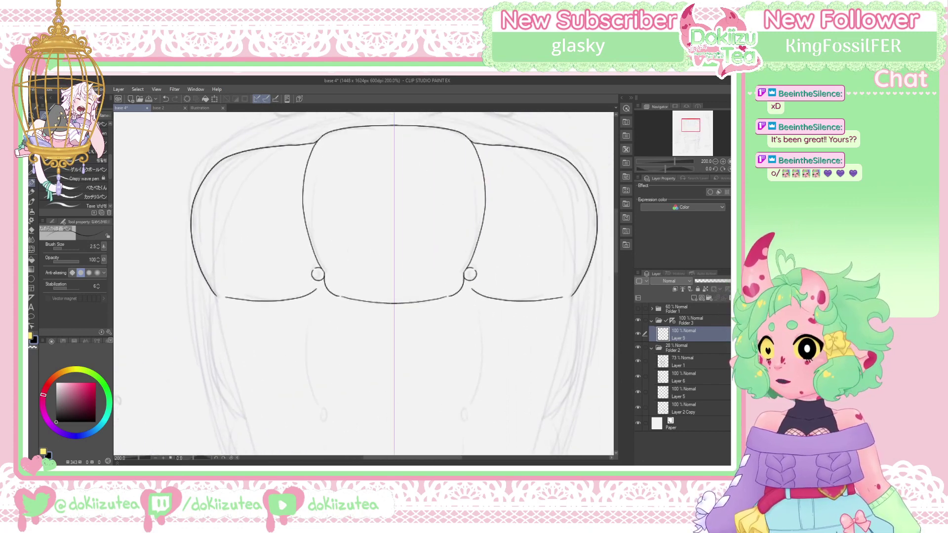
click(31, 153)
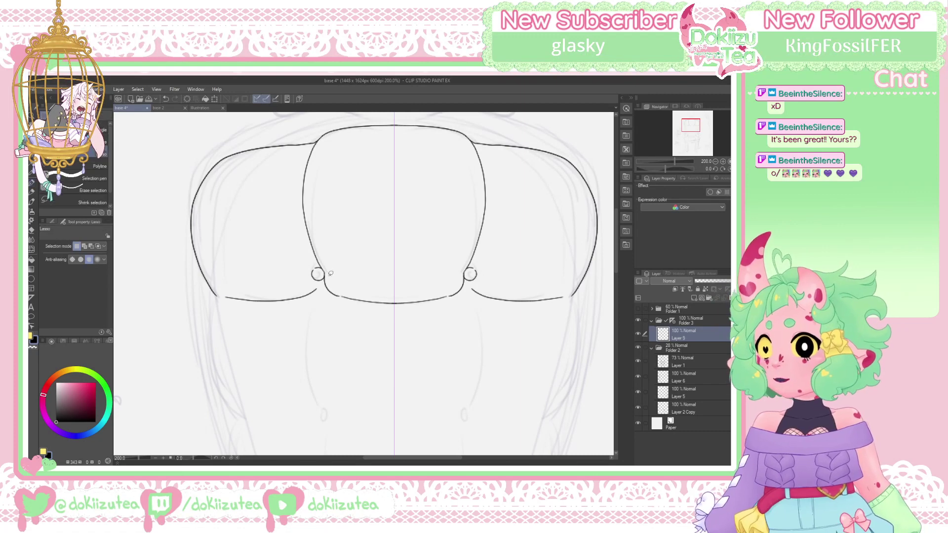
mouse_move(339, 312)
mouse_down()
mouse_move(309, 268)
mouse_move(435, 273)
mouse_move(449, 310)
mouse_up()
mouse_move(420, 275)
mouse_down()
mouse_move(466, 264)
mouse_move(482, 280)
mouse_move(442, 305)
mouse_move(401, 309)
mouse_up()
mouse_move(462, 300)
mouse_down()
mouse_move(478, 284)
mouse_move(471, 265)
mouse_move(326, 264)
mouse_up()
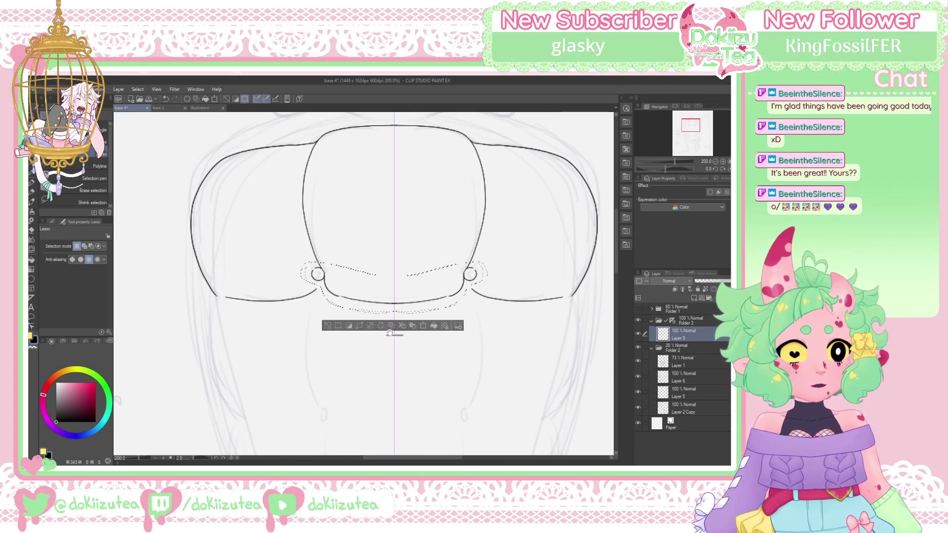
click(525, 263)
mouse_move(386, 274)
mouse_down()
mouse_move(466, 263)
mouse_move(478, 282)
mouse_move(426, 311)
mouse_move(398, 313)
mouse_up()
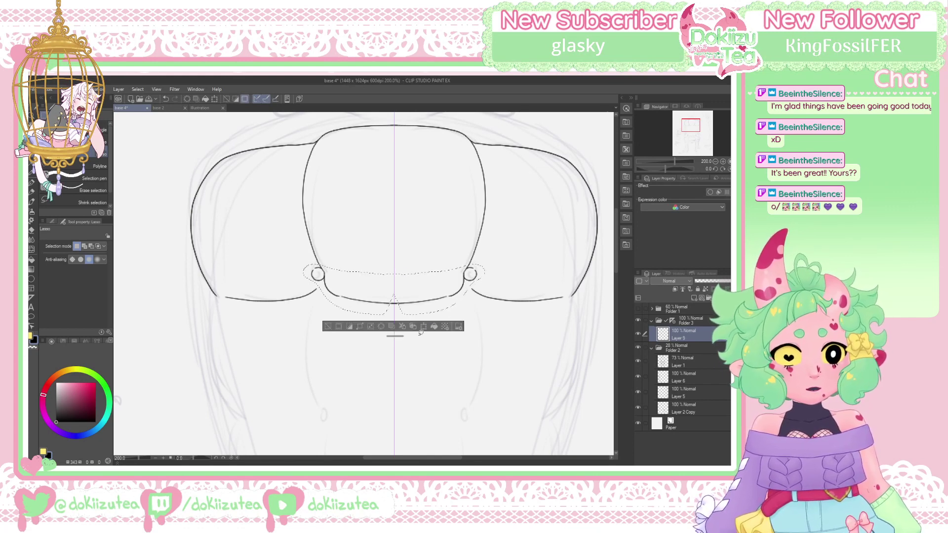
click(381, 326)
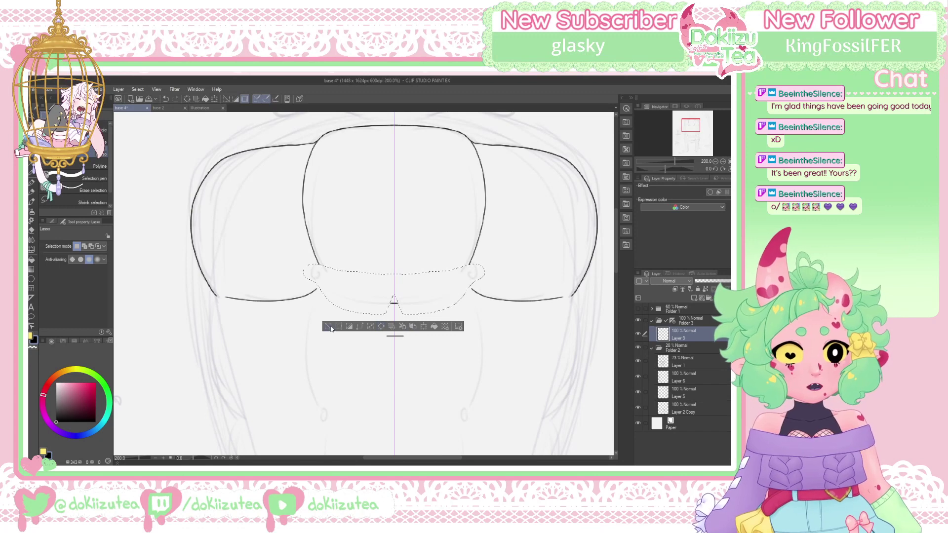
click(328, 327)
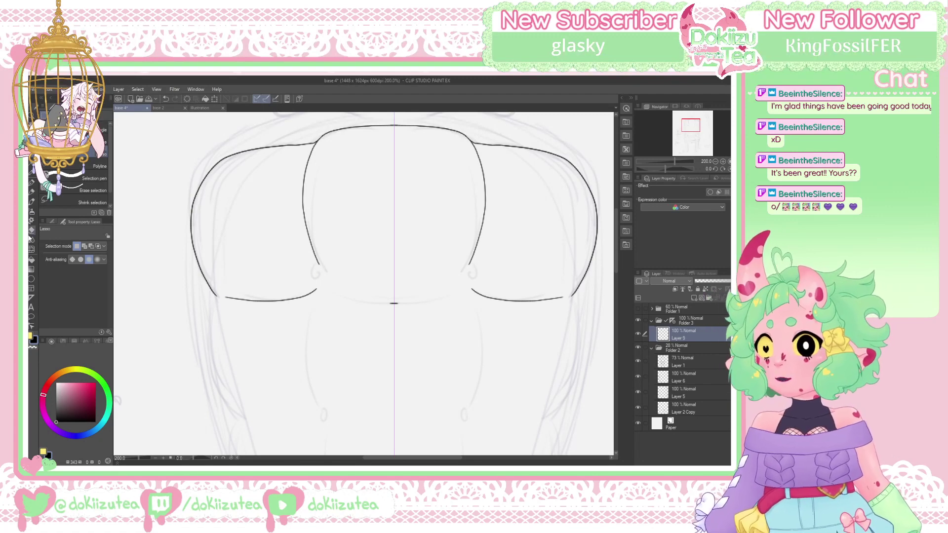
Erase the leftover bit of the cushion's bottom line at the symmetry axis with an enlarged eraser
key(e)
key(bracketright)
key(bracketright)
key(bracketright)
drag(393, 304, 388, 304)
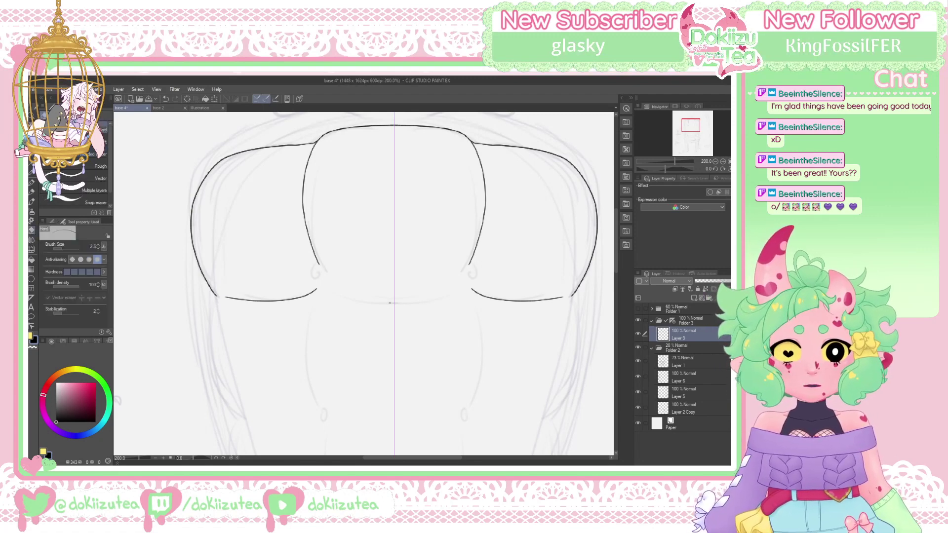
Re-ink the central cushion's rounded bottom edge and a mirrored pair of button circles where it meets the side cushions' bottom edges
key(p)
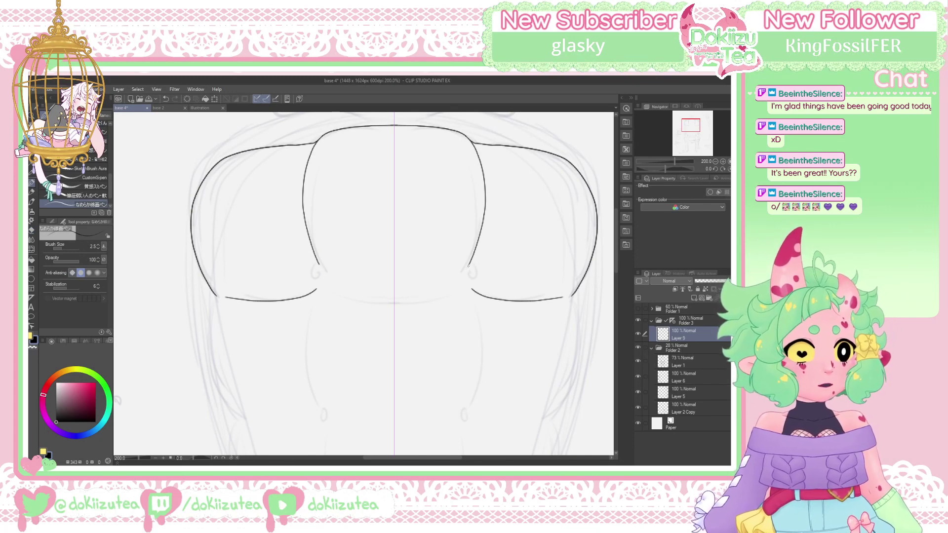
mouse_move(468, 271)
mouse_down()
mouse_move(429, 300)
mouse_move(395, 303)
mouse_up()
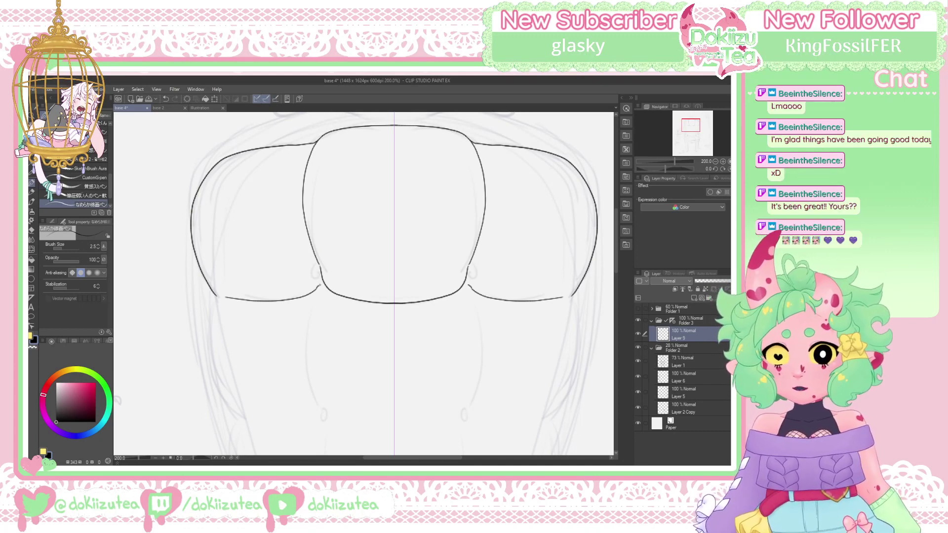
key(ctrl+z)
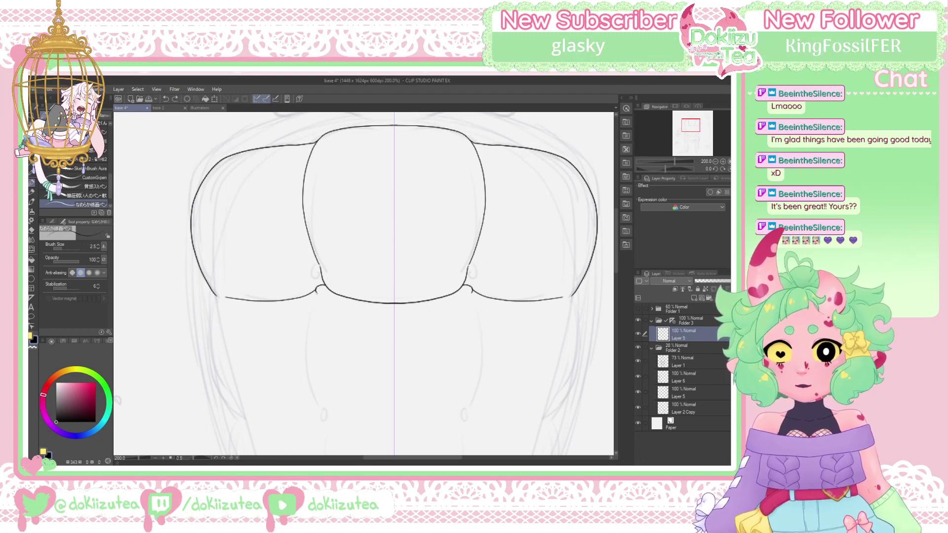
key(ctrl+z)
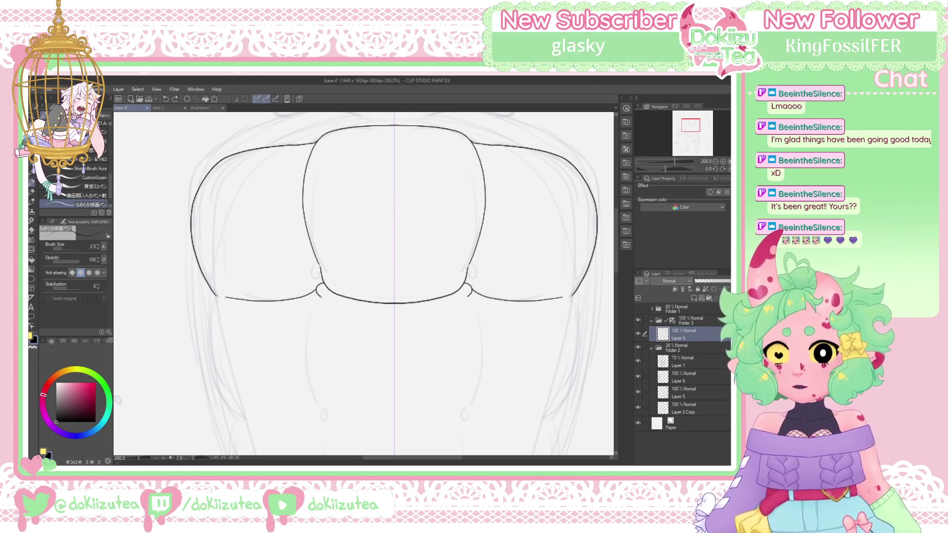
key(ctrl+z)
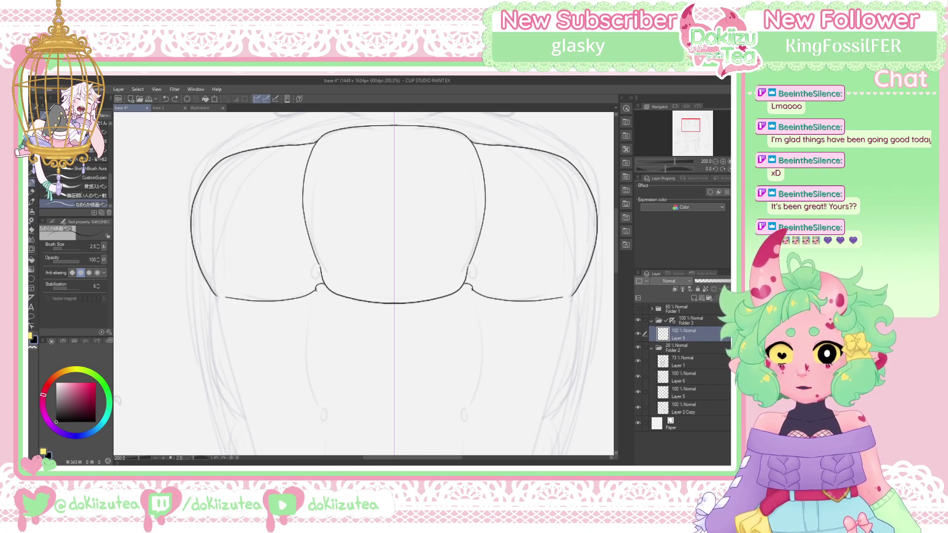
key(ctrl+z)
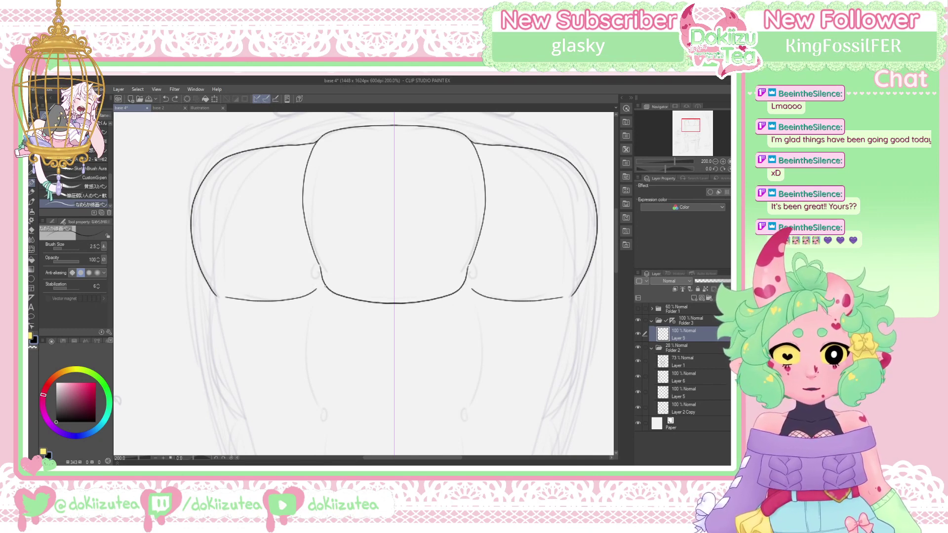
drag(317, 289, 326, 285)
key(ctrl+z)
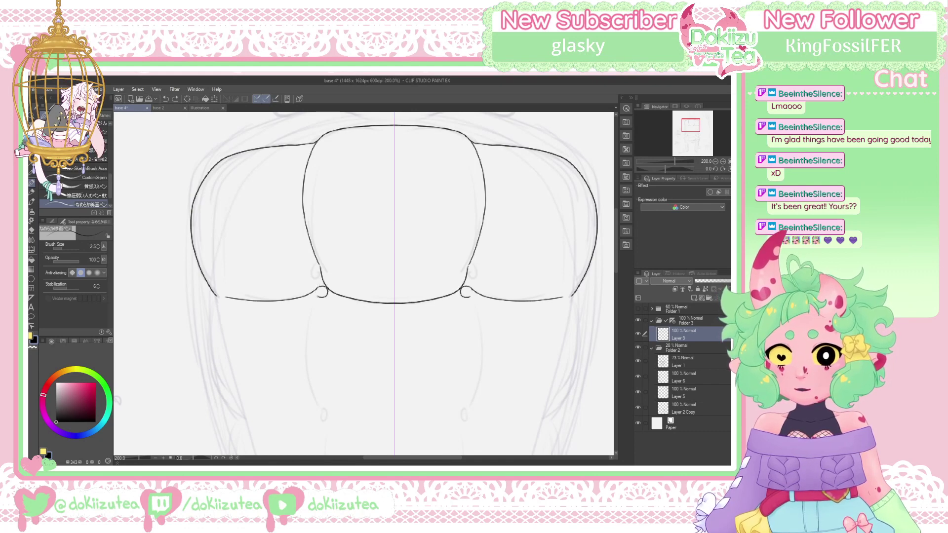
drag(317, 287, 319, 297)
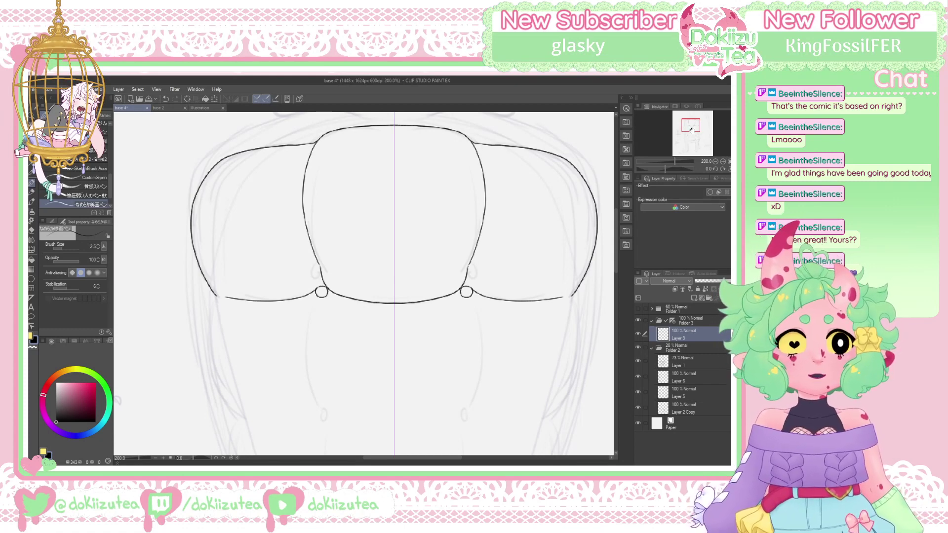
Ink the mirrored bulging outer edges of the backrest section just below the side cushions, redrawing the first attempt
drag(692, 125, 690, 129)
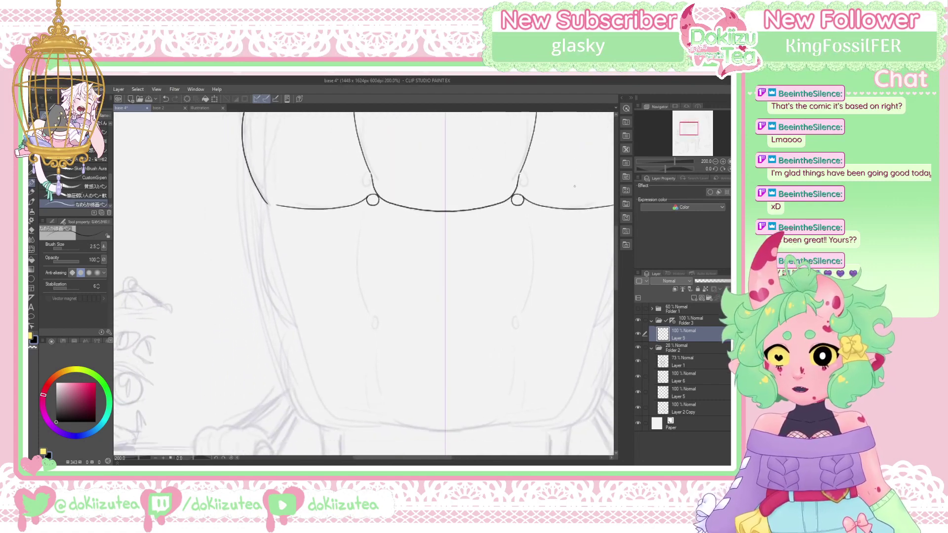
mouse_move(267, 204)
mouse_down()
mouse_move(262, 258)
mouse_move(290, 321)
mouse_up()
drag(614, 301, 601, 321)
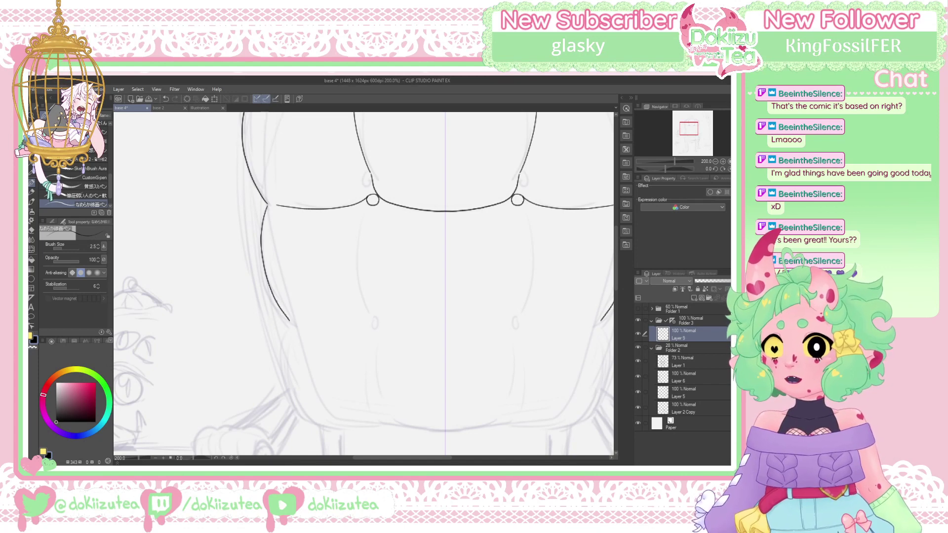
key(ctrl+z)
key(ctrl+z)
mouse_move(266, 206)
mouse_down()
mouse_move(261, 256)
mouse_move(290, 327)
mouse_up()
drag(613, 308, 602, 327)
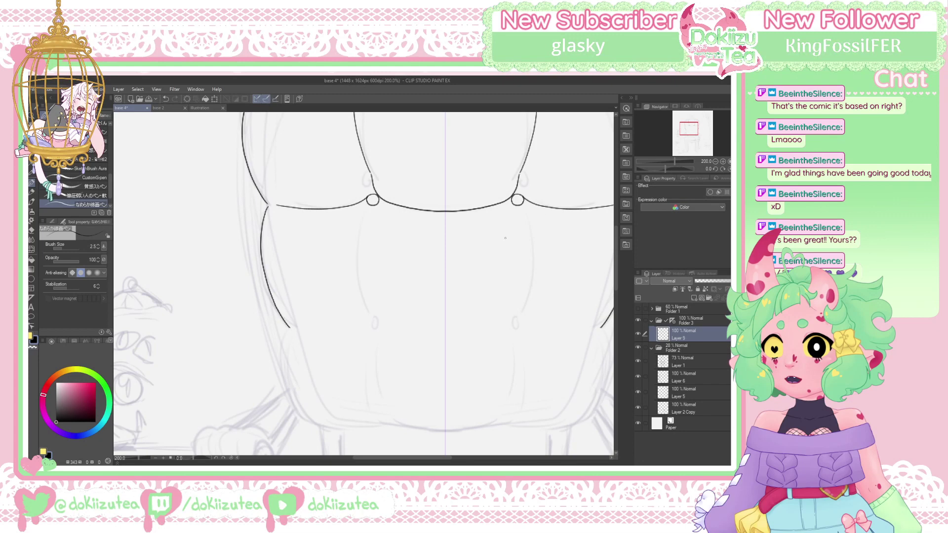
Ink the mirrored outline of the backrest's lowest section, rounding the lower corners inward along the bottom edge
mouse_move(290, 327)
mouse_down()
mouse_move(292, 417)
mouse_move(338, 430)
mouse_up()
key(ctrl+z)
drag(690, 130, 693, 131)
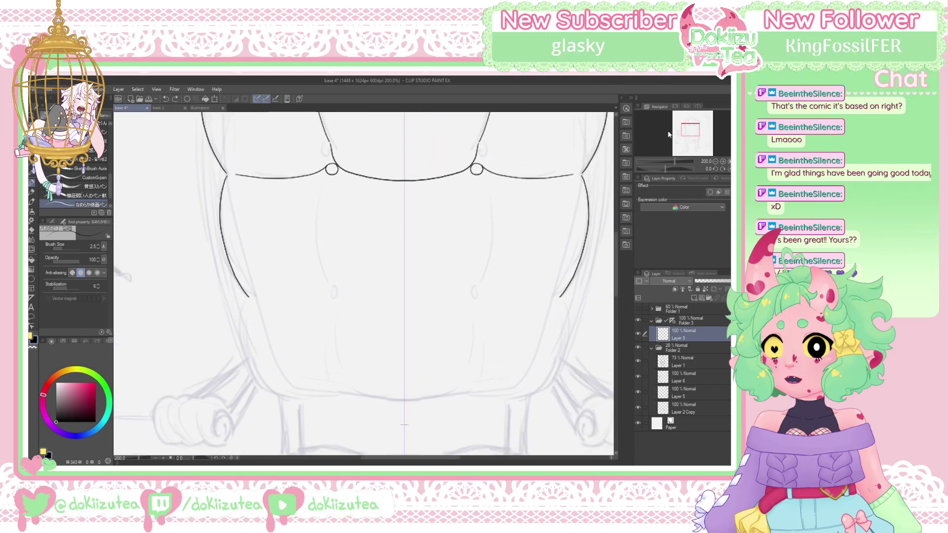
mouse_move(248, 296)
mouse_down()
mouse_move(256, 381)
mouse_move(279, 394)
mouse_move(348, 396)
mouse_up()
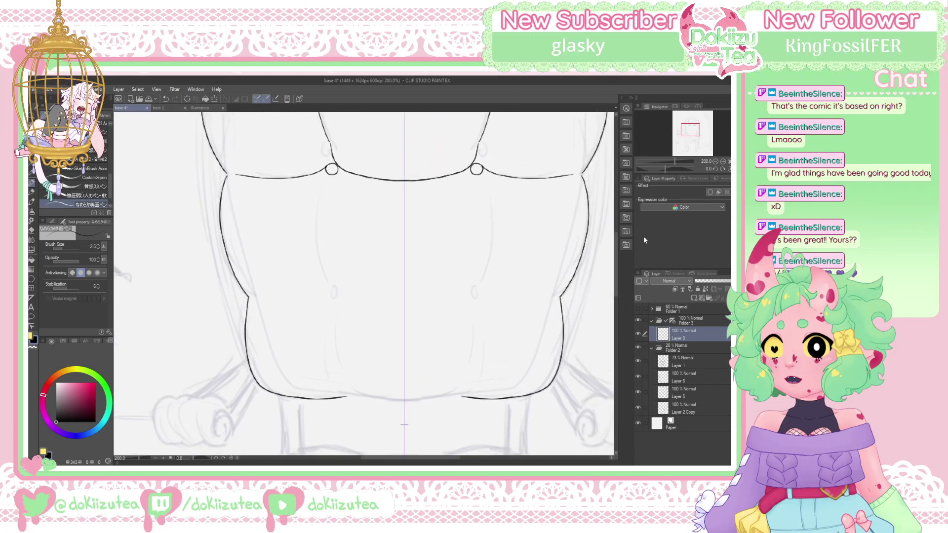
Ink the curved central segment that closes the gap in the backrest's bottom edge across the symmetry axis
drag(665, 170, 659, 169)
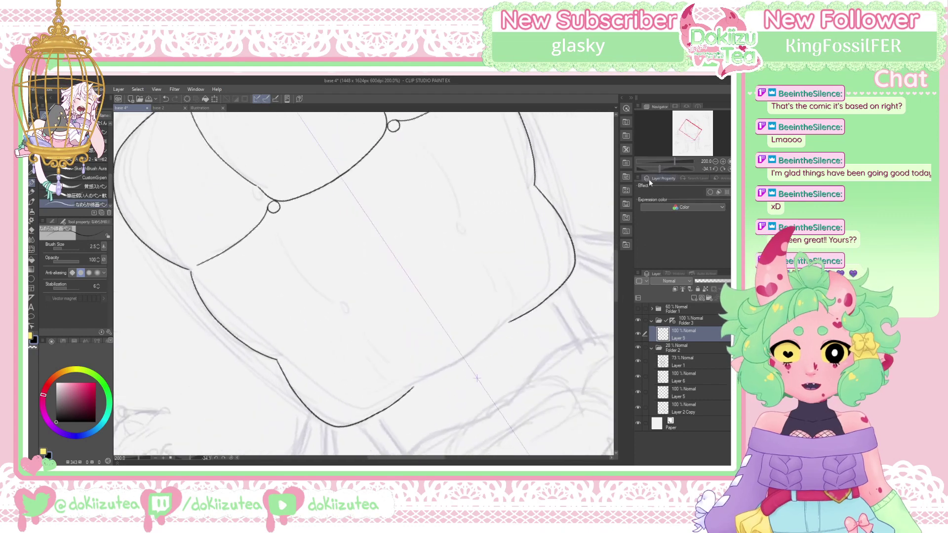
drag(417, 384, 461, 363)
key(ctrl+z)
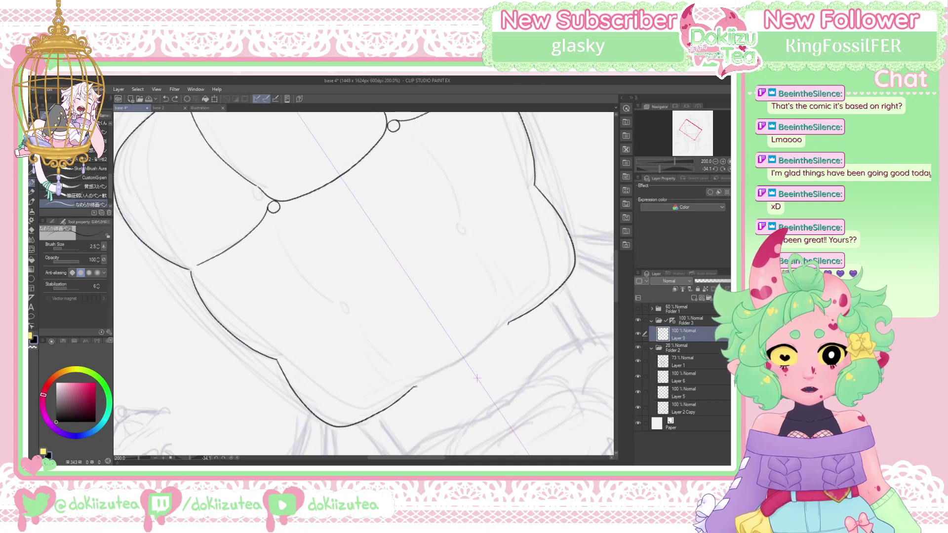
key(ctrl+z)
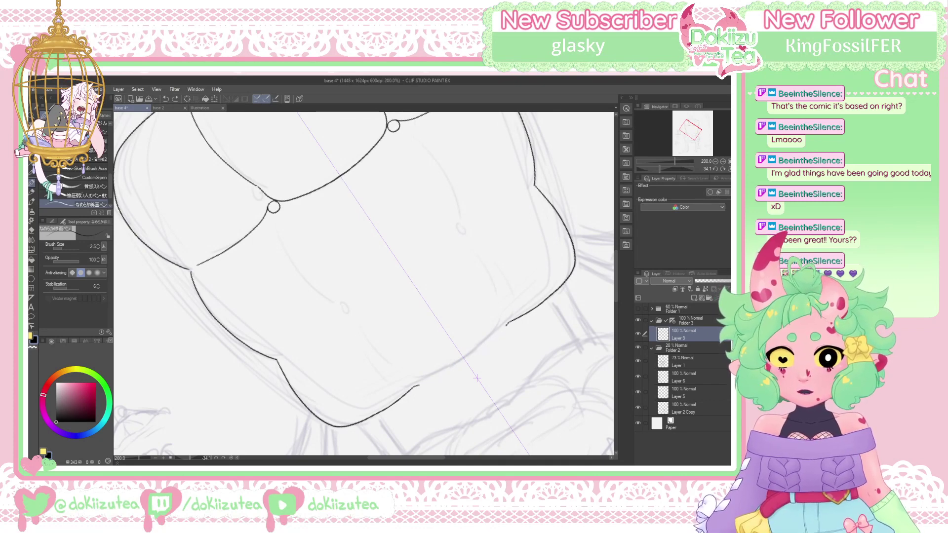
key(ctrl+y)
key(ctrl+y)
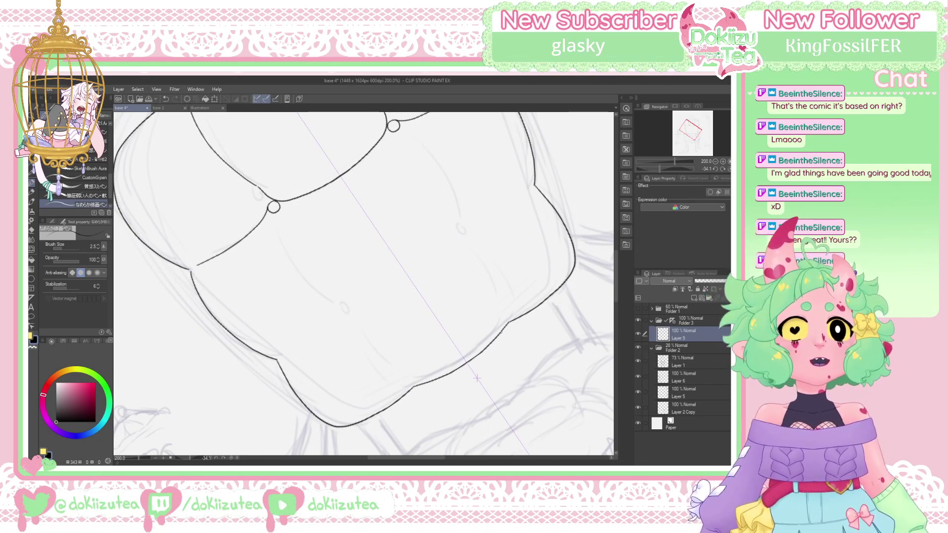
click(729, 168)
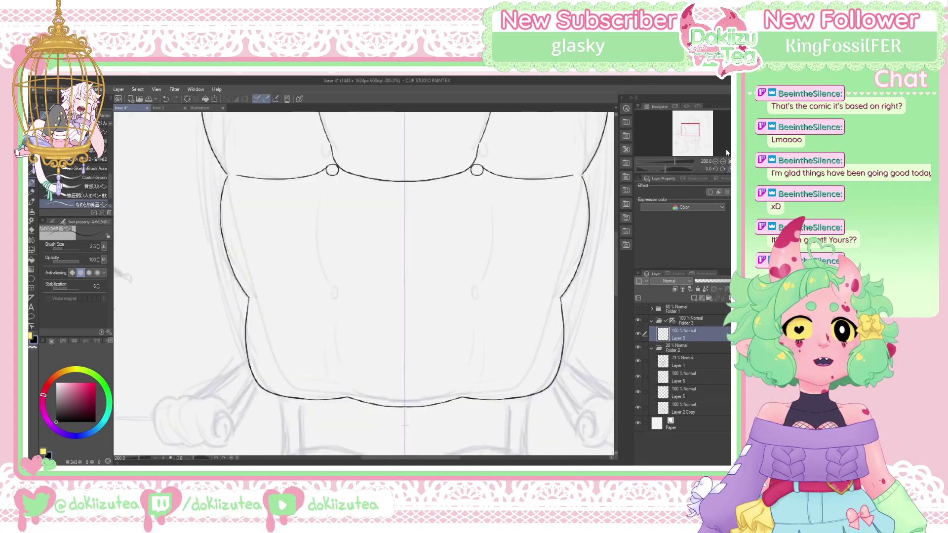
Ink mirrored curved vertical seams down from the upper button circles, ending in a smaller pair of button circles
drag(667, 167, 674, 161)
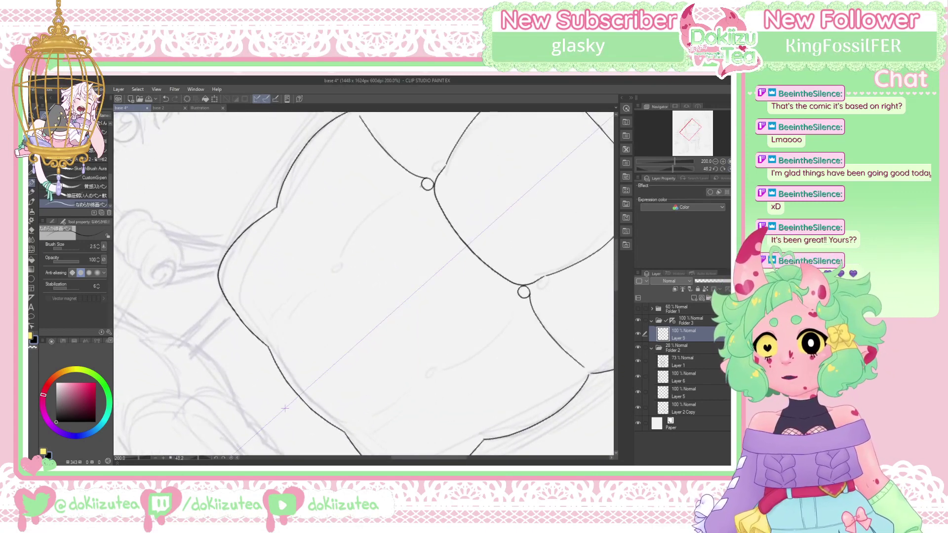
mouse_move(421, 187)
mouse_down()
mouse_move(372, 215)
mouse_move(344, 261)
mouse_up()
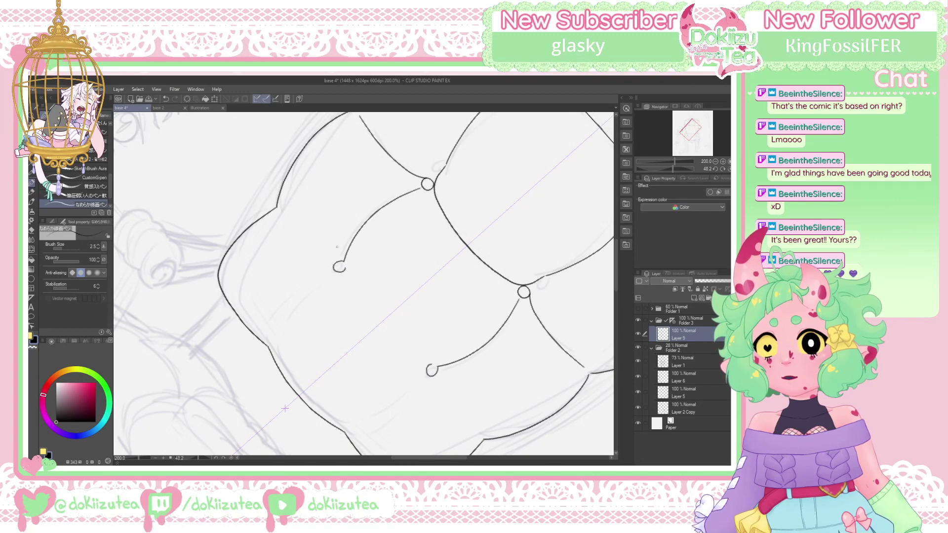
drag(337, 247, 346, 275)
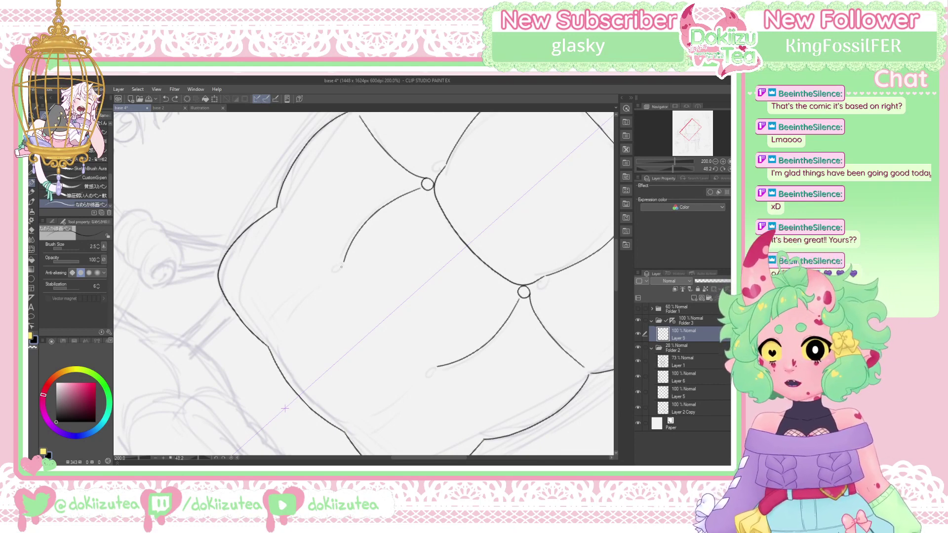
drag(341, 263, 339, 269)
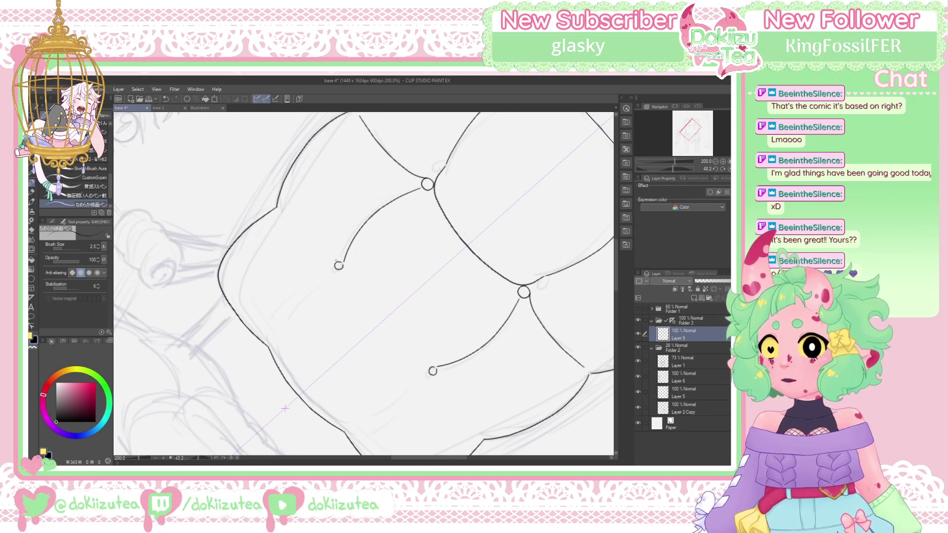
Redraw the lower pair of button circles and ink mirrored vertical seams from them down to the backrest's bottom edge
key(ctrl+z)
key(ctrl+z)
drag(338, 263, 340, 271)
key(ctrl+z)
key(ctrl+z)
key(ctrl+z)
key(ctrl+z)
key(ctrl+z)
key(ctrl+z)
key(ctrl+y)
key(ctrl+y)
key(ctrl+z)
mouse_move(269, 348)
mouse_down()
mouse_move(278, 322)
mouse_move(333, 272)
mouse_up()
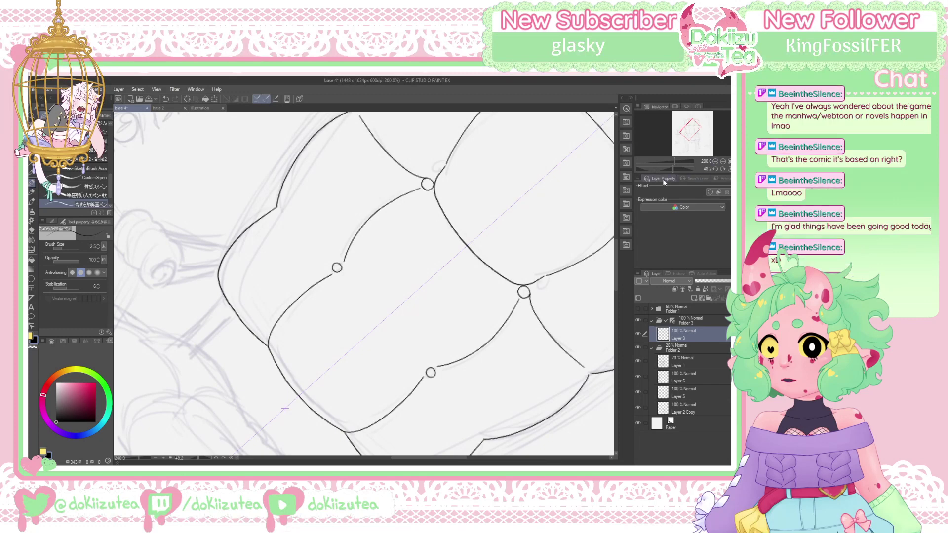
Ink horizontal seams between the lower button circles and outward from them to the backrest's side edges
drag(671, 170, 688, 172)
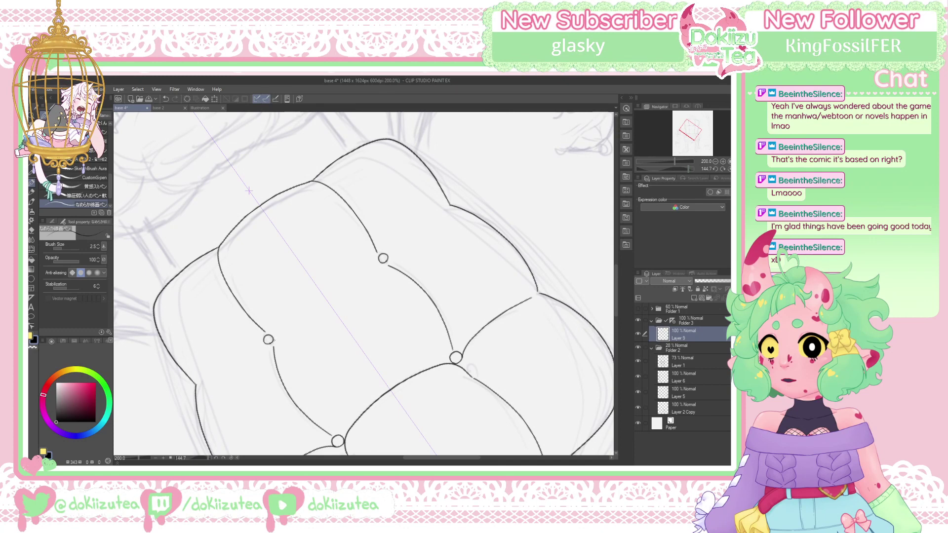
drag(380, 266, 322, 295)
drag(387, 258, 447, 206)
click(728, 168)
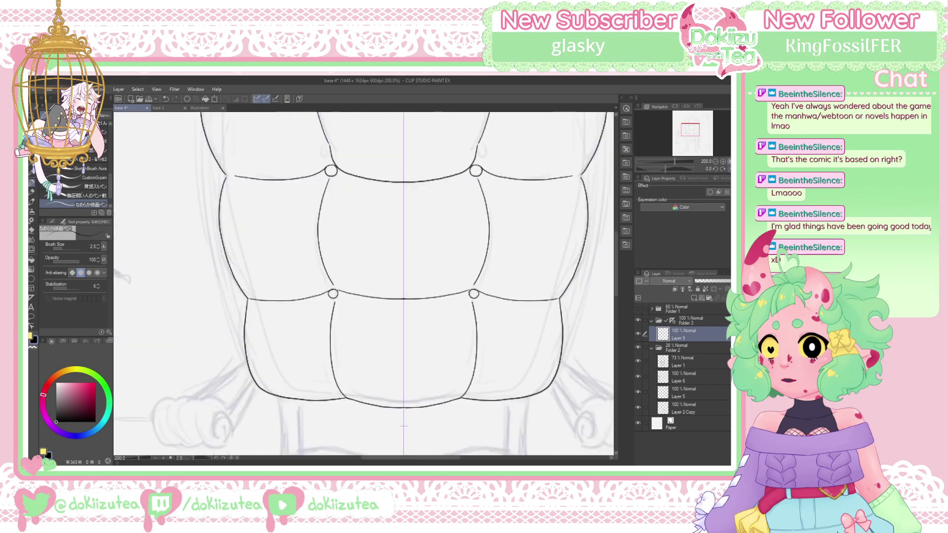
Show the character sketch in Folder 1 and lower the folder's opacity to about 29%
drag(690, 134, 690, 125)
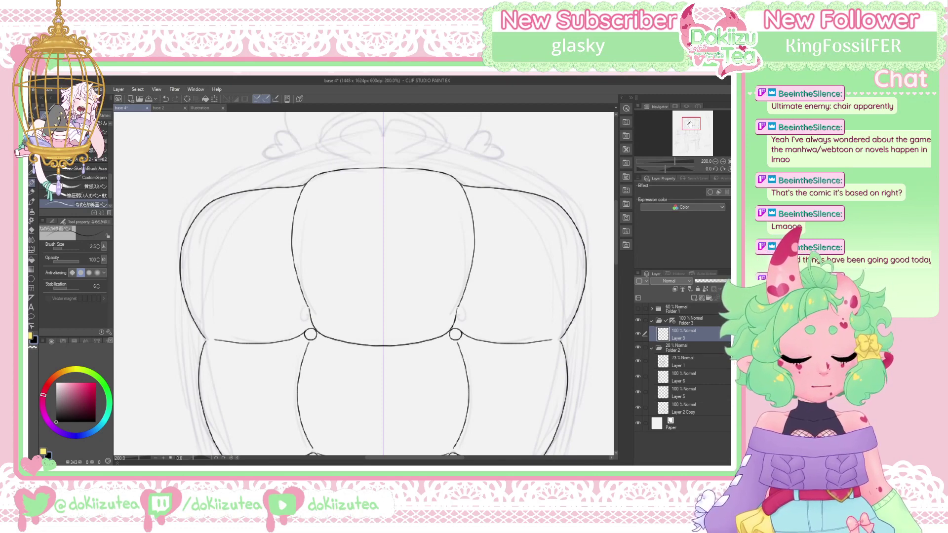
click(687, 134)
drag(687, 133, 696, 132)
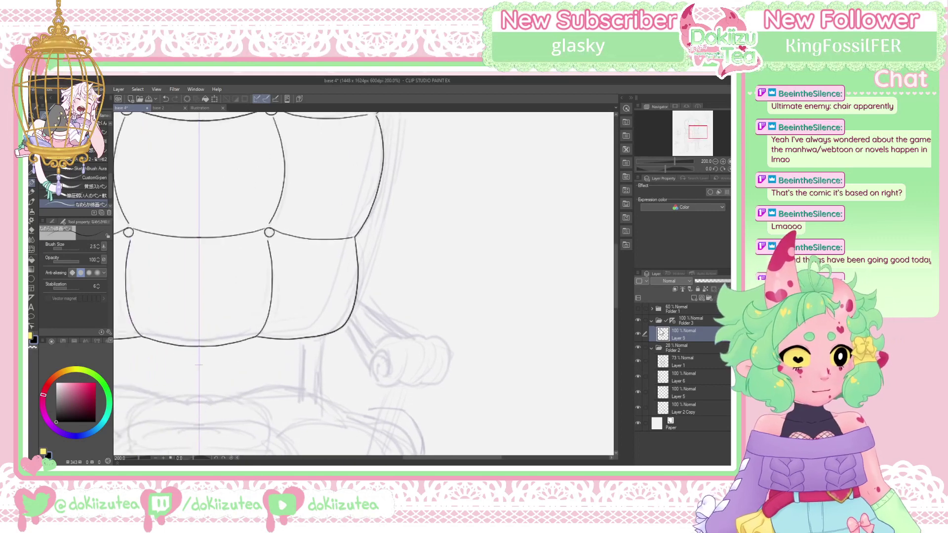
click(638, 308)
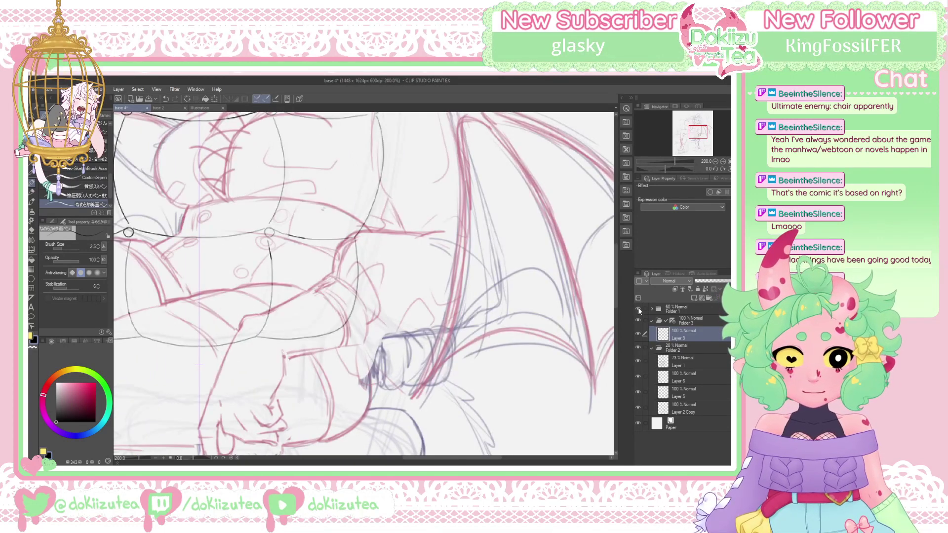
click(699, 307)
drag(711, 286, 708, 280)
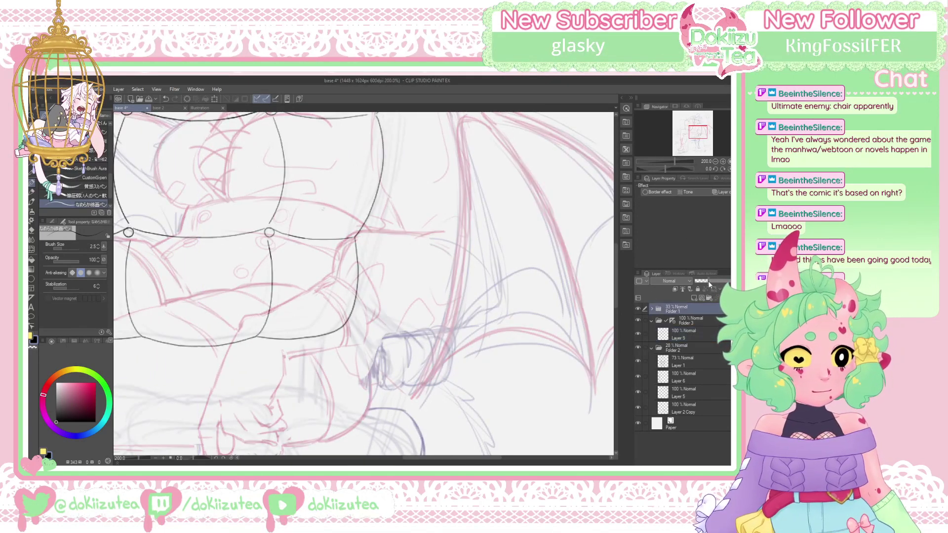
Hide the backrest line art layer and add a new raster layer above it in Folder 3
mouse_move(670, 168)
mouse_down()
mouse_move(656, 168)
mouse_move(664, 164)
mouse_up()
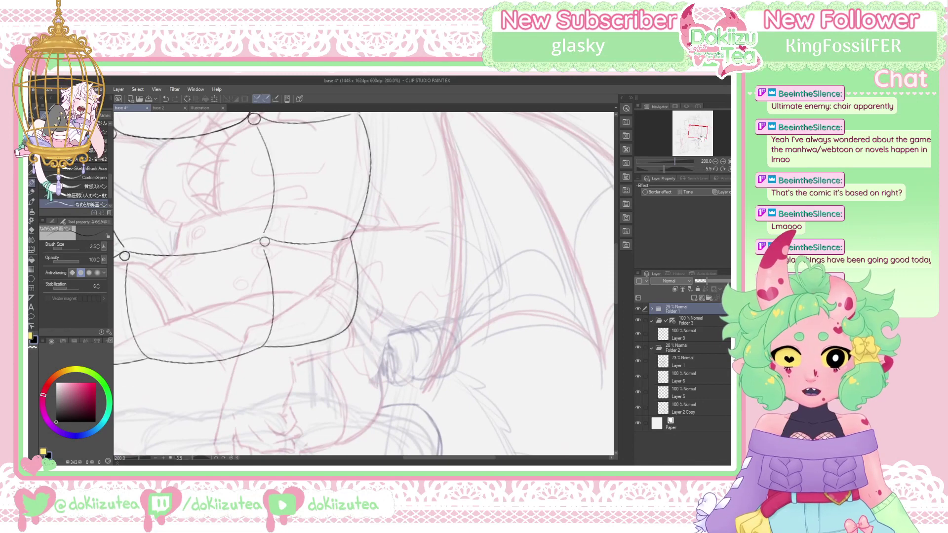
click(715, 162)
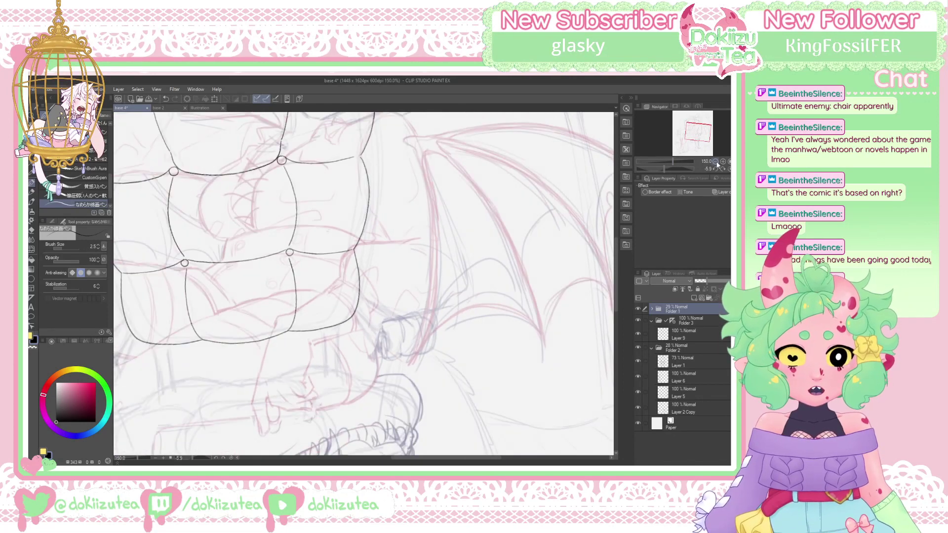
click(715, 162)
drag(698, 136, 694, 138)
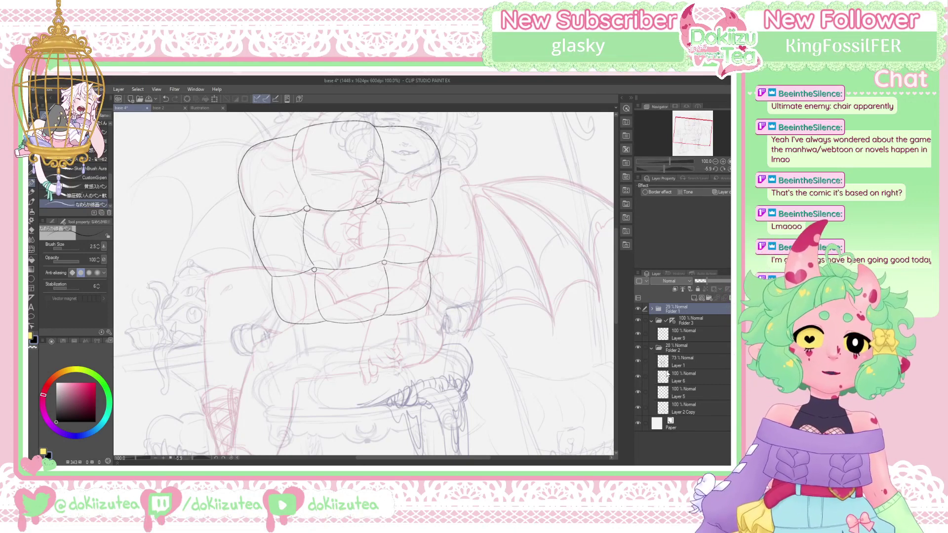
mouse_move(696, 131)
mouse_down()
mouse_move(695, 144)
mouse_move(694, 129)
mouse_up()
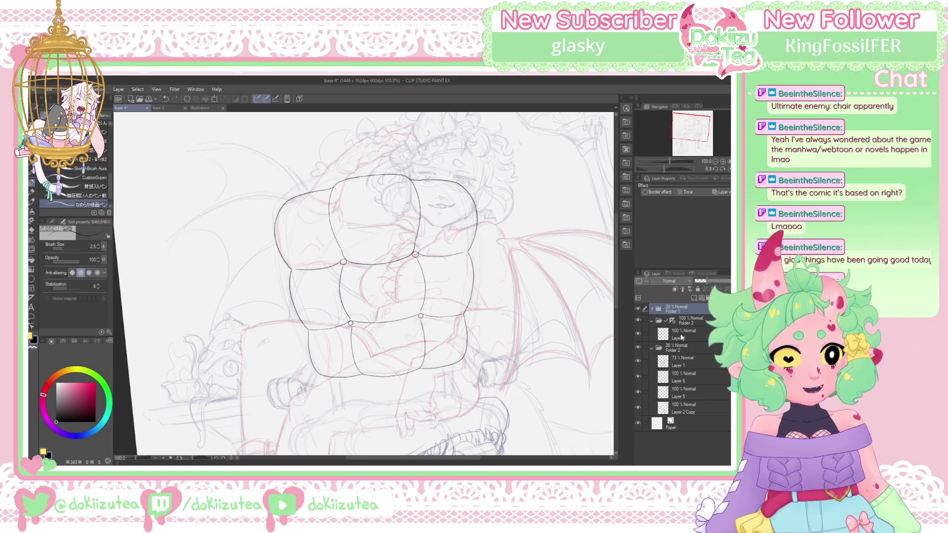
click(637, 334)
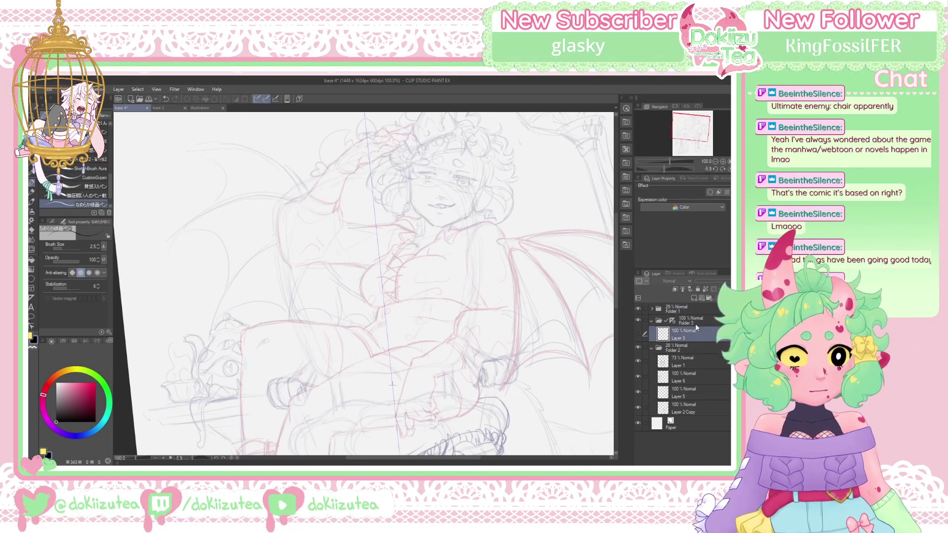
click(694, 297)
Move Folder 3 above Folder 1 and disable its symmetry ruler, keeping the new empty layer active for drawing
drag(701, 320, 674, 309)
click(672, 309)
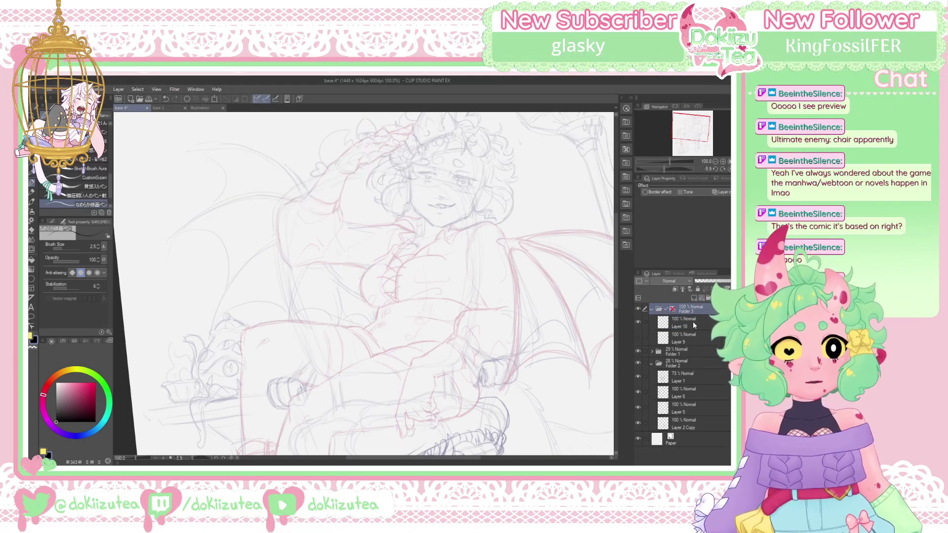
click(692, 321)
Outline and fill the thick upper lash line over the character's open eye with black strokes
click(723, 161)
click(722, 161)
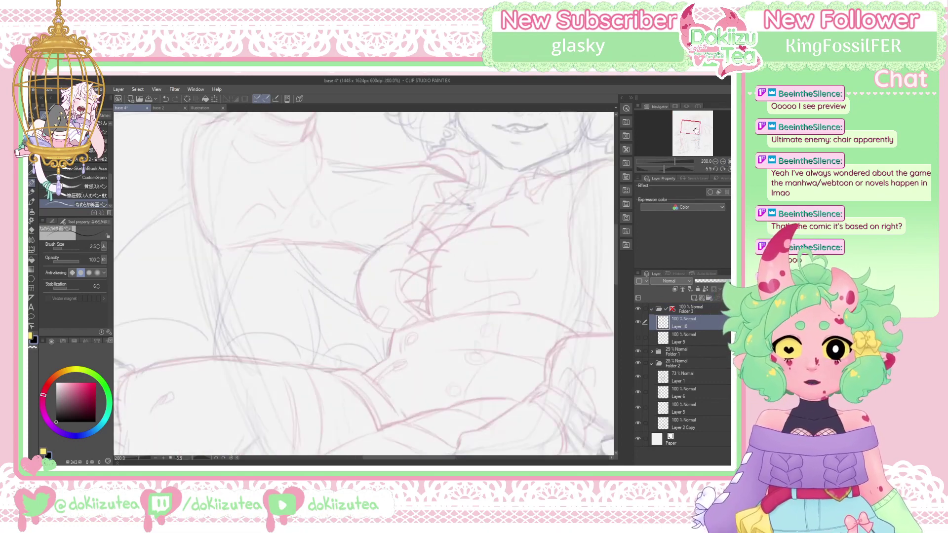
drag(690, 131, 693, 127)
click(722, 162)
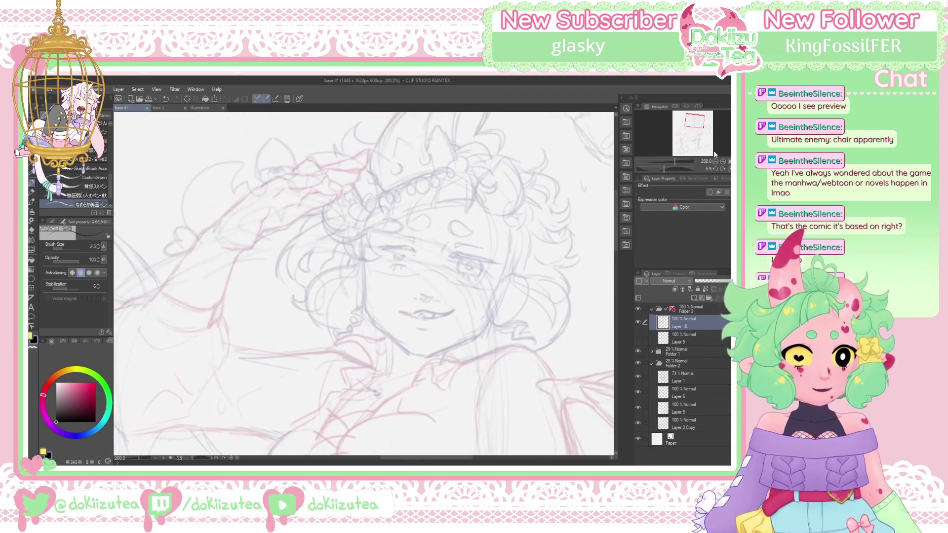
click(722, 161)
click(715, 162)
click(716, 161)
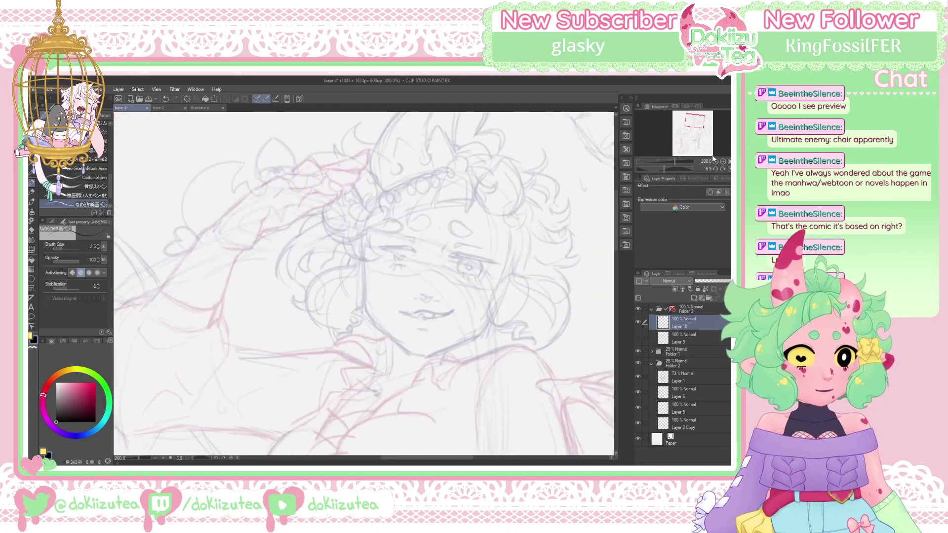
drag(478, 333, 424, 339)
drag(666, 170, 659, 169)
click(722, 162)
click(723, 161)
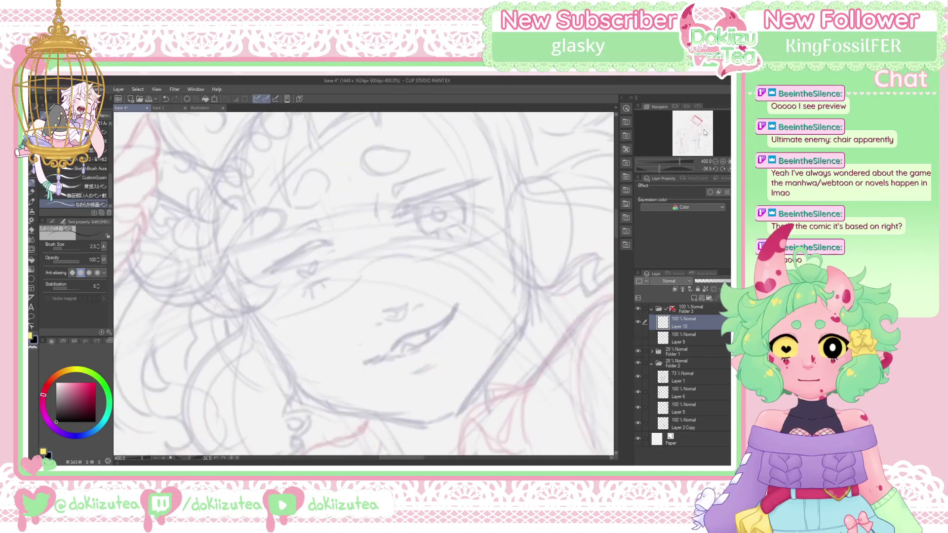
click(715, 161)
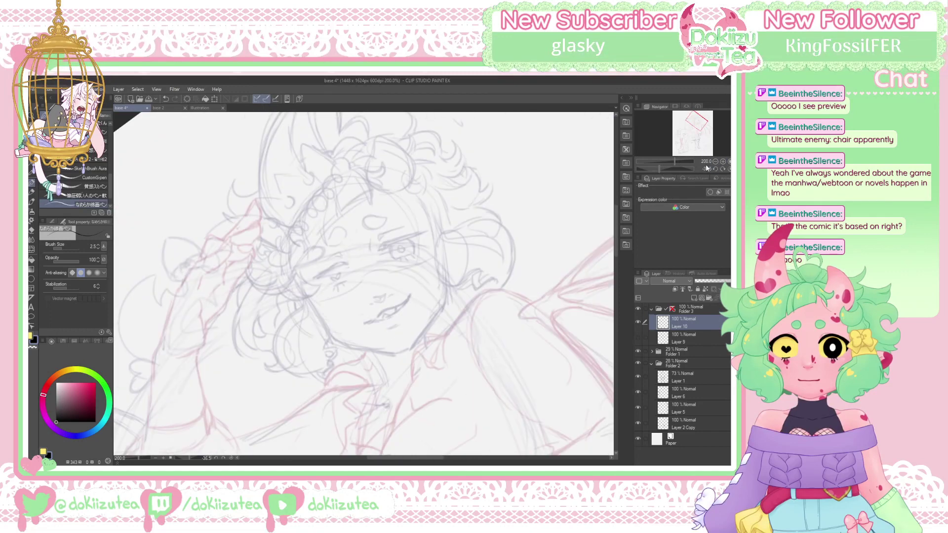
click(723, 162)
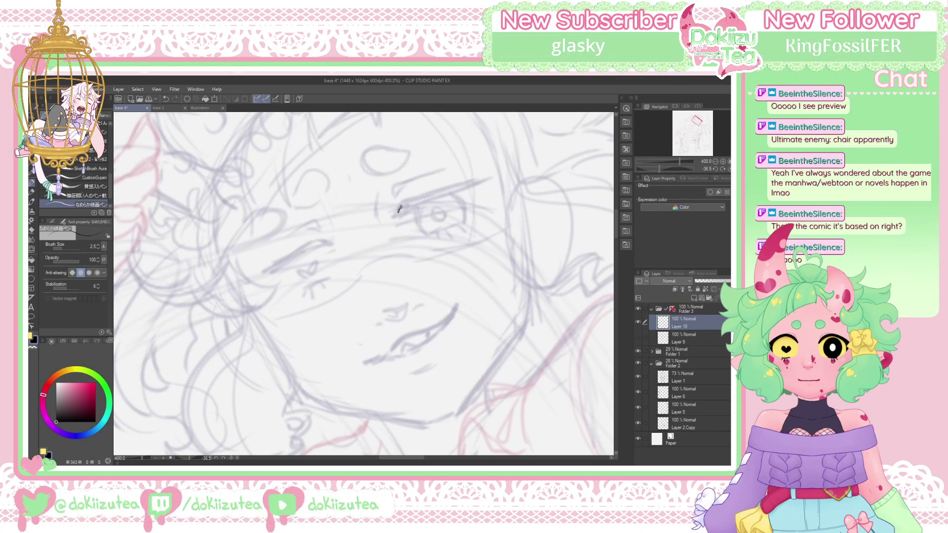
drag(399, 210, 490, 173)
drag(394, 215, 499, 177)
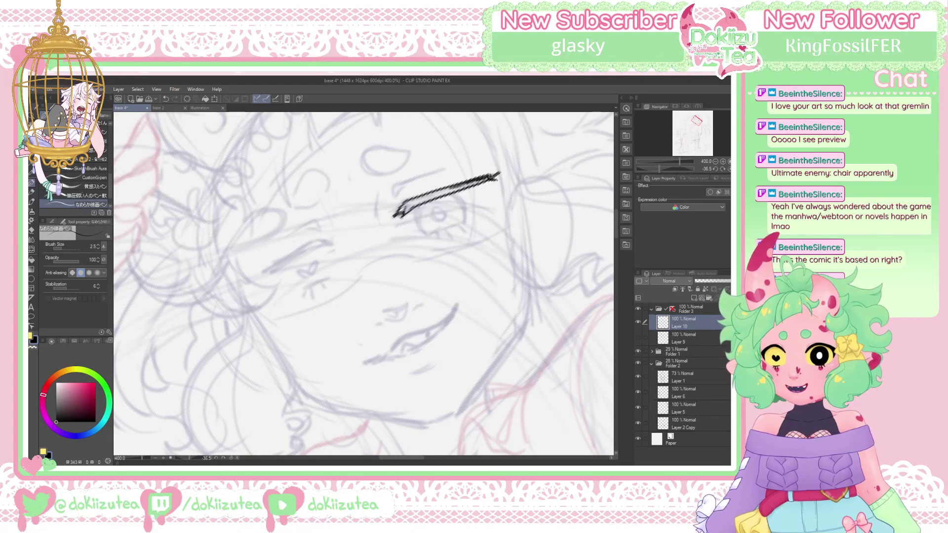
mouse_move(491, 175)
mouse_down()
mouse_move(400, 211)
mouse_move(422, 200)
mouse_move(413, 203)
mouse_up()
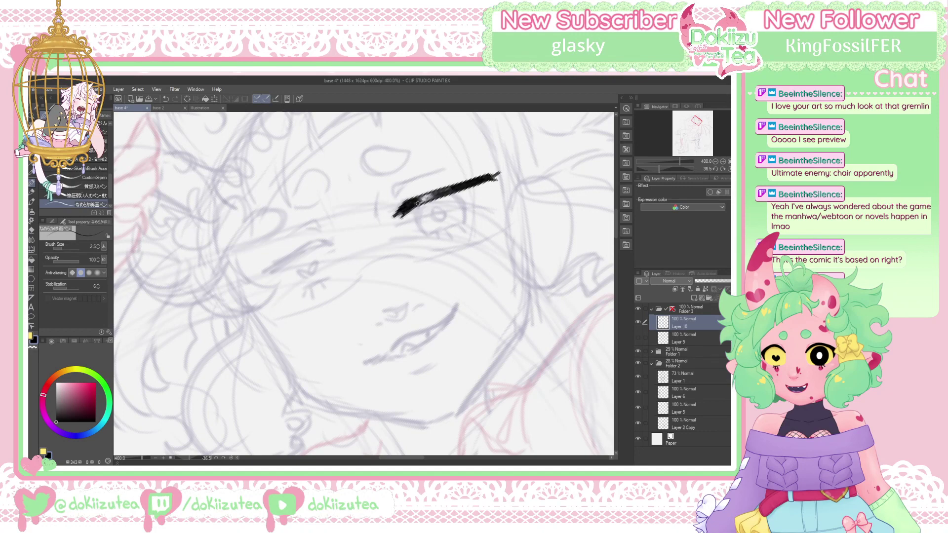
drag(417, 203, 428, 197)
mouse_move(316, 240)
mouse_down()
mouse_move(258, 273)
mouse_move(270, 269)
mouse_move(263, 279)
mouse_move(333, 243)
mouse_move(309, 242)
mouse_move(278, 265)
mouse_up()
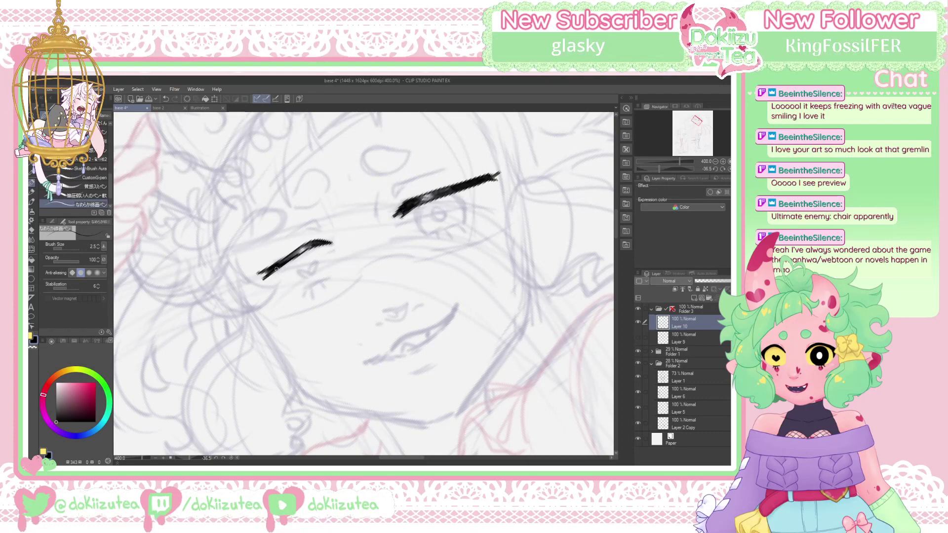
drag(282, 259, 304, 245)
key(ctrl+z)
key(ctrl+z)
key(ctrl+z)
key(ctrl+z)
key(ctrl+z)
key(ctrl+z)
key(ctrl+z)
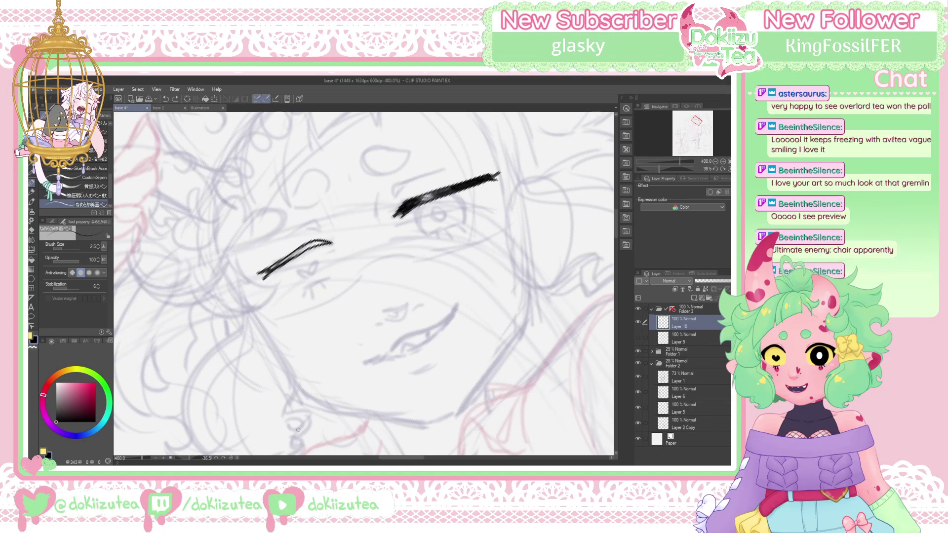
key(ctrl+z)
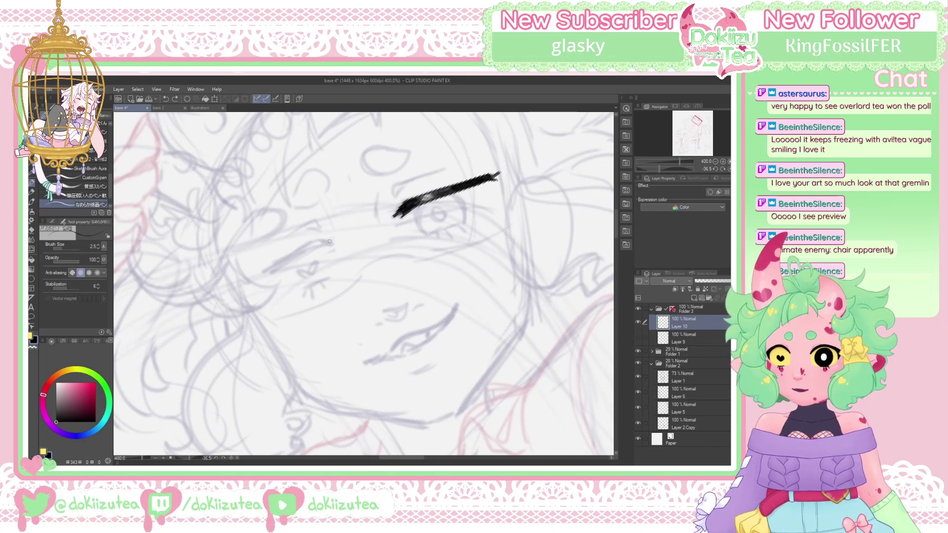
Ink a thin, angled upper lash line over the character's second eye, following the sketch
drag(330, 240, 290, 254)
drag(271, 265, 260, 272)
click(662, 169)
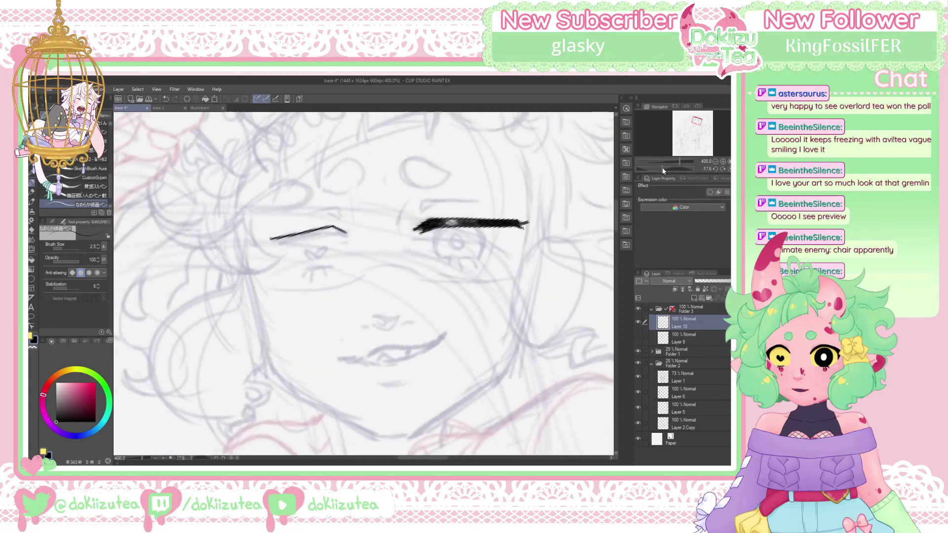
drag(662, 170, 661, 170)
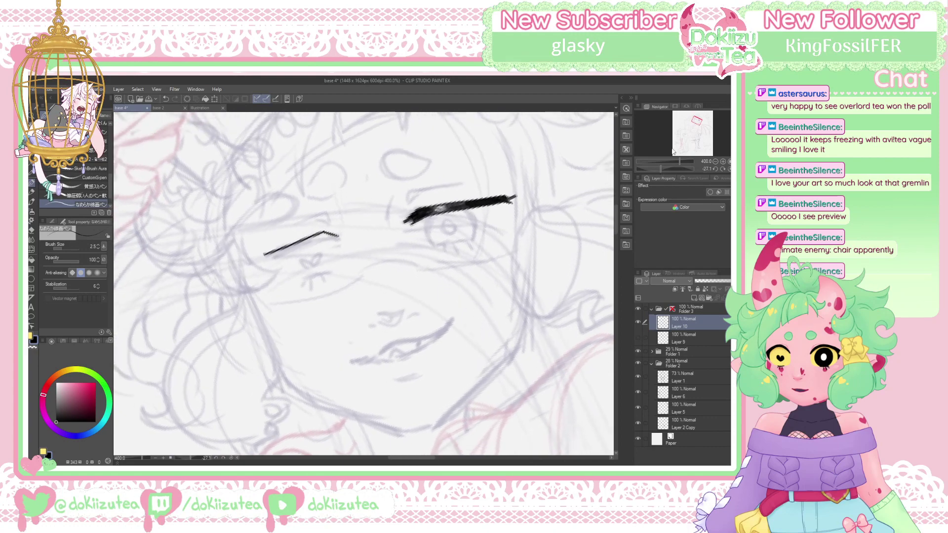
key(ctrl+z)
mouse_move(323, 231)
mouse_down()
mouse_move(261, 251)
mouse_move(276, 250)
mouse_move(271, 256)
mouse_up()
key(ctrl+z)
Extend the outer tip of the open eye's upper lash line slightly and trim it to a point
drag(504, 199, 518, 189)
key(ctrl+z)
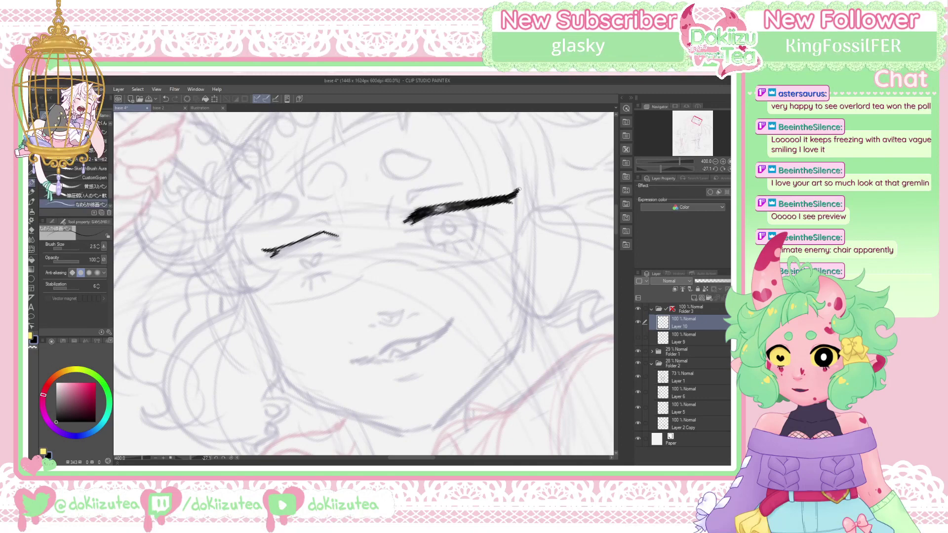
key(e)
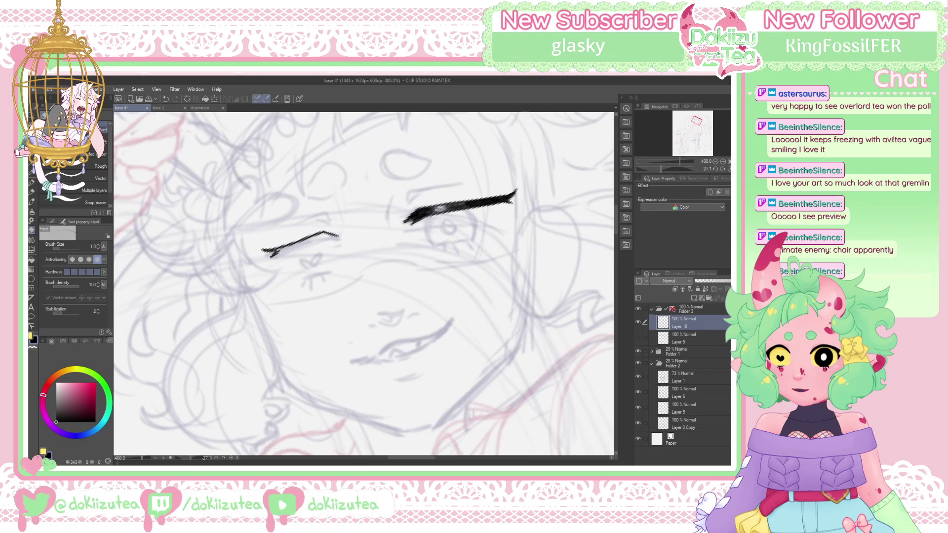
Thicken the second eye's lash line and fill it with black strokes
key(p)
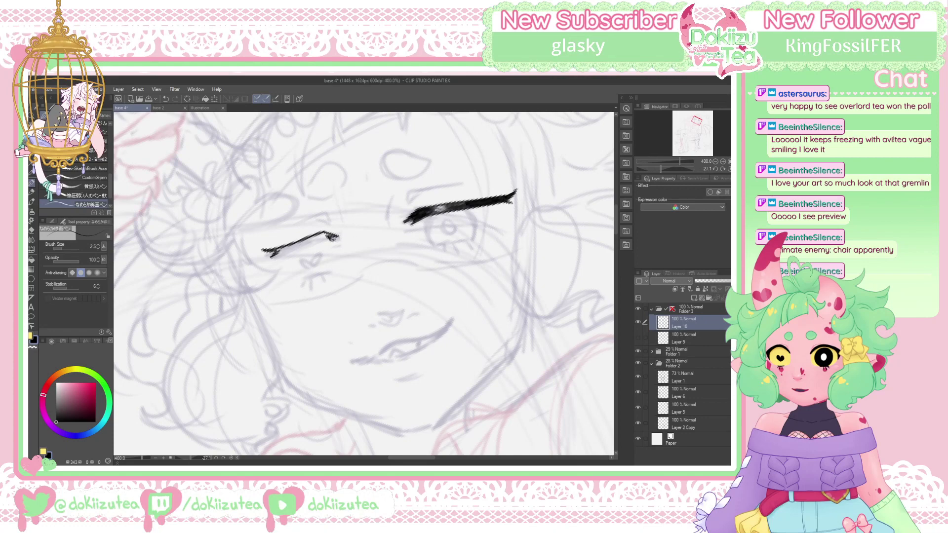
drag(334, 237, 278, 252)
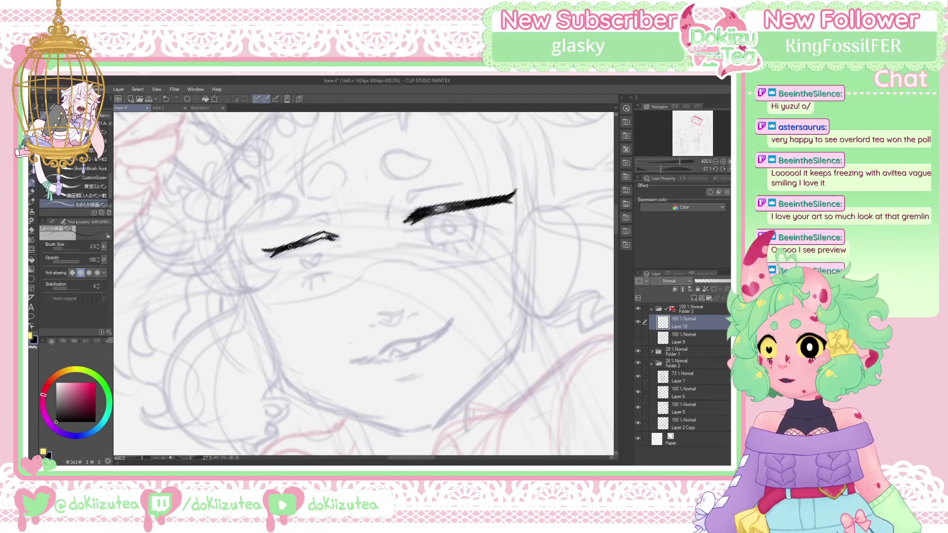
mouse_move(315, 237)
mouse_down()
mouse_move(327, 235)
mouse_move(311, 239)
mouse_up()
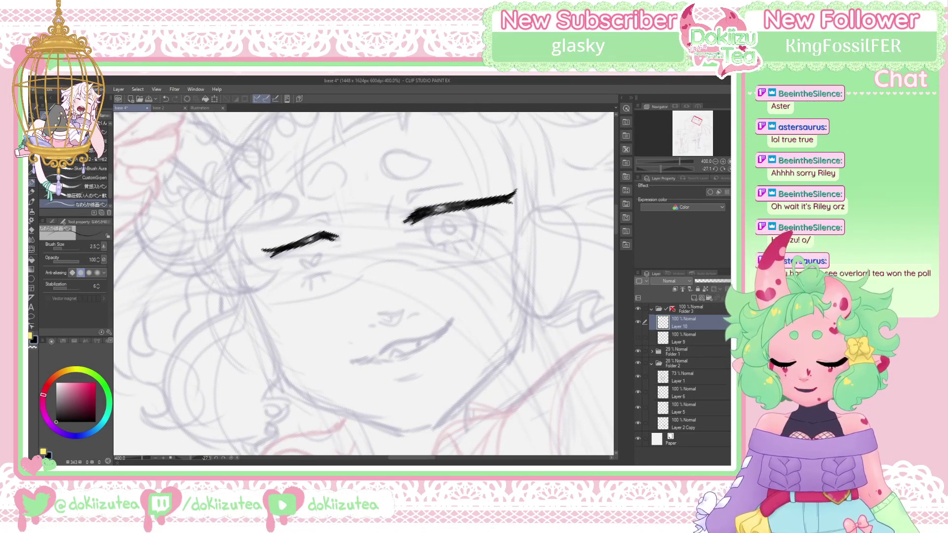
Erase the outer half of the second eye's lash line and redraw it as a thicker filled black stroke
key(e)
drag(289, 250, 258, 260)
drag(288, 226, 276, 251)
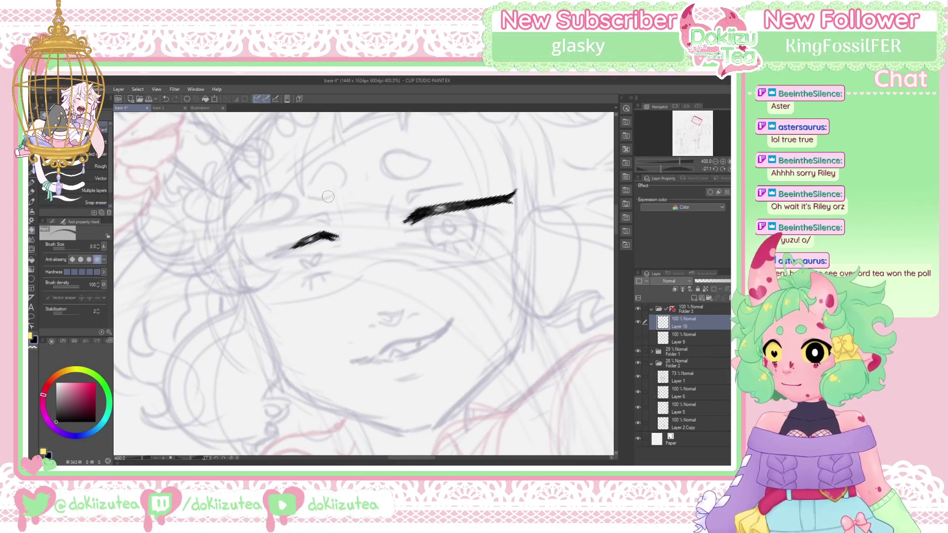
key(p)
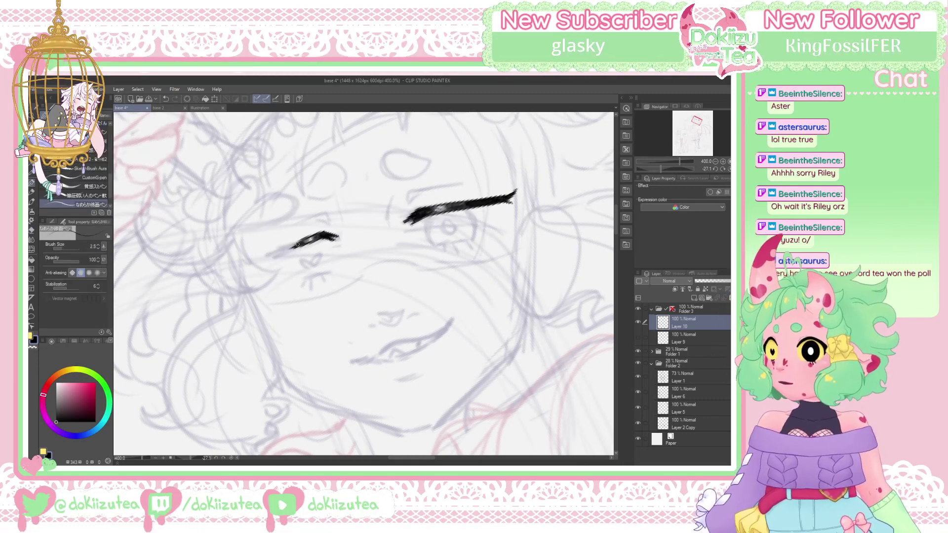
drag(302, 240, 271, 253)
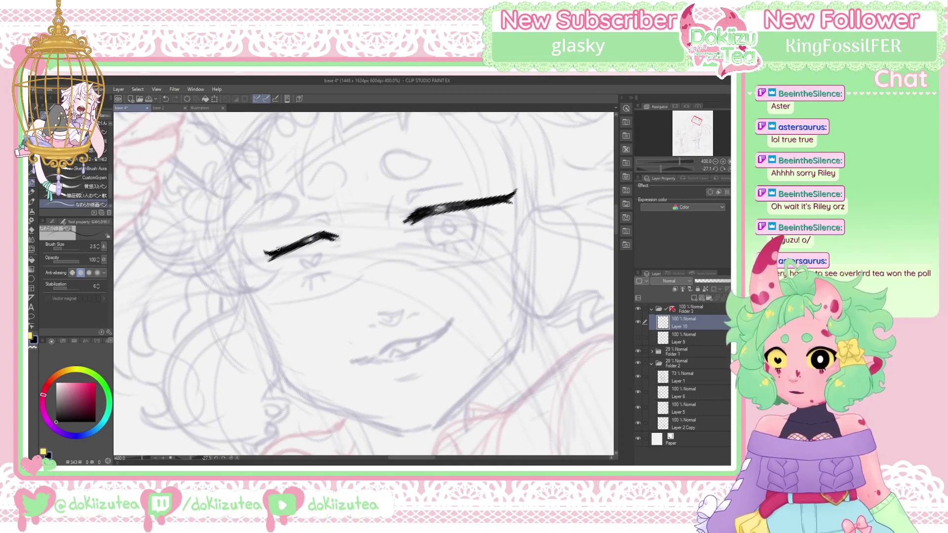
mouse_move(293, 245)
mouse_down()
mouse_move(328, 234)
mouse_move(292, 244)
mouse_up()
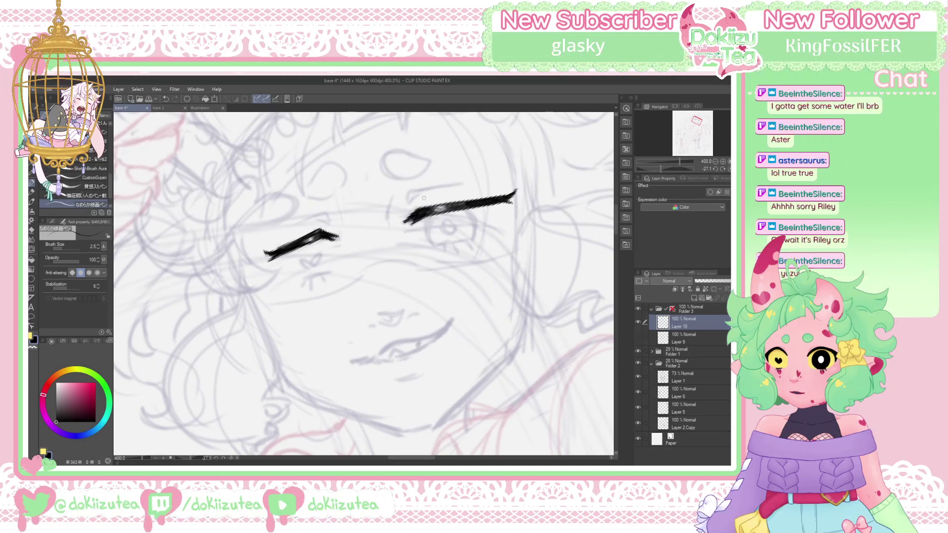
Draw thin eyelid creases above both eyes and a short lower lash line beneath each eye
mouse_move(410, 206)
mouse_down()
mouse_move(420, 190)
mouse_move(410, 194)
mouse_move(464, 185)
mouse_up()
key(ctrl+z)
drag(412, 206, 456, 197)
mouse_move(327, 227)
mouse_down()
mouse_move(303, 232)
mouse_move(318, 215)
mouse_move(327, 222)
mouse_up()
drag(433, 246, 470, 239)
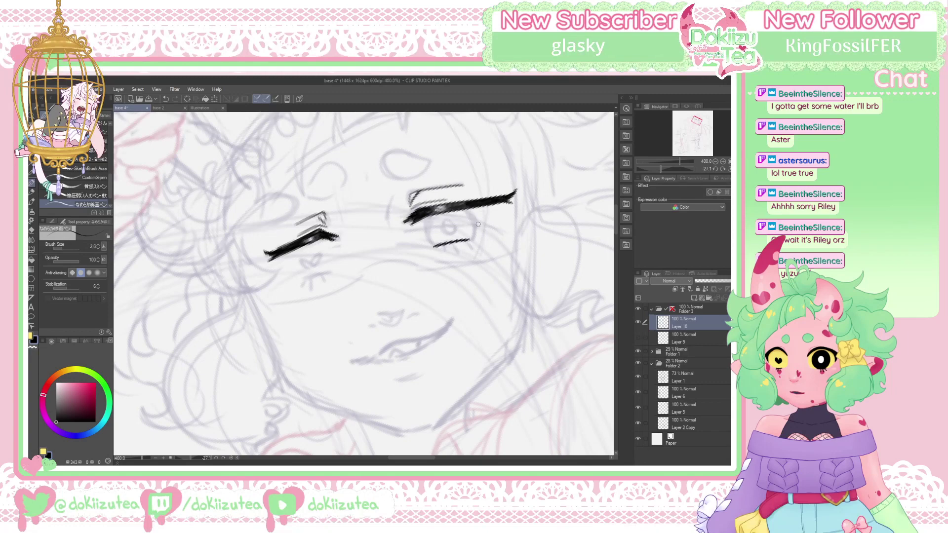
drag(327, 272, 299, 281)
key(ctrl+z)
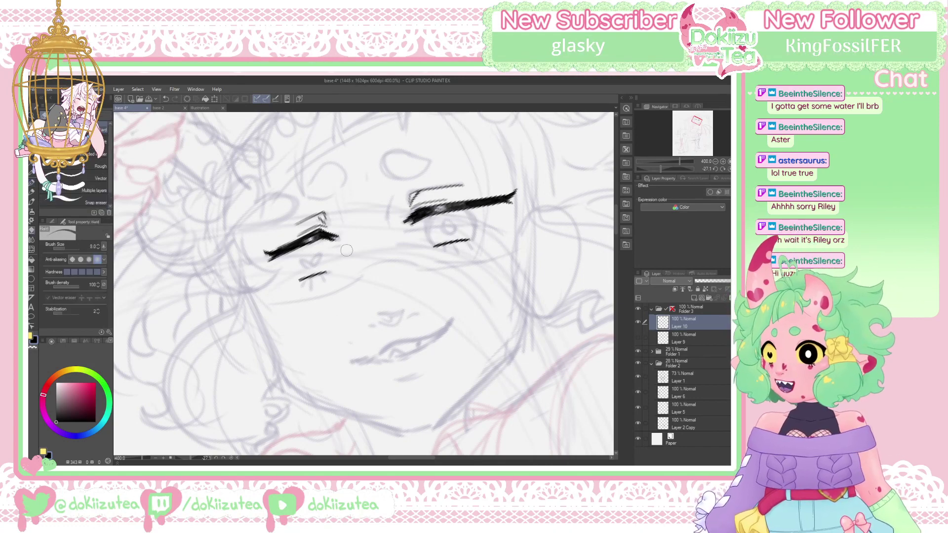
Erase the second eye's inked lines and duplicate the open eye's lasso-selected lines onto a new layer
key(e)
mouse_move(316, 272)
mouse_down()
mouse_move(330, 222)
mouse_move(282, 231)
mouse_up()
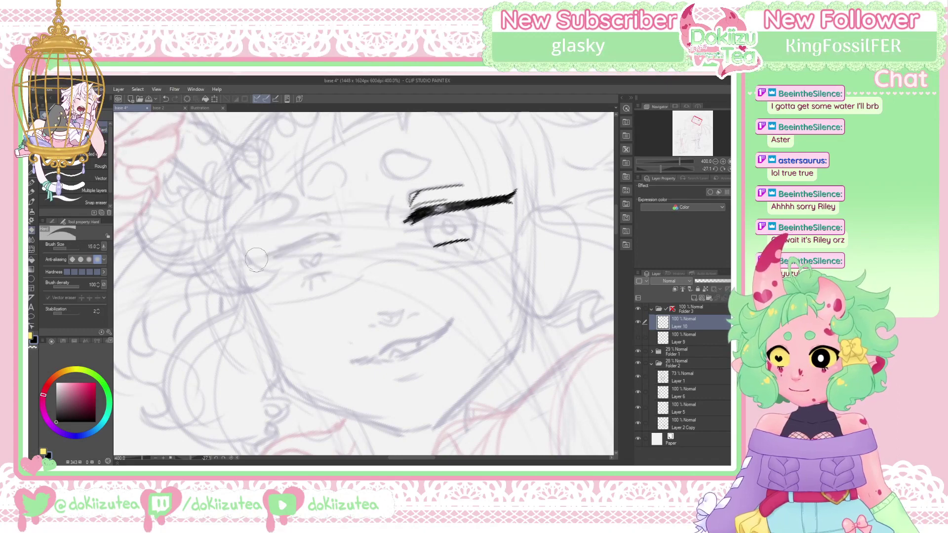
key(m)
mouse_move(466, 139)
mouse_down()
mouse_move(414, 161)
mouse_move(437, 150)
mouse_up()
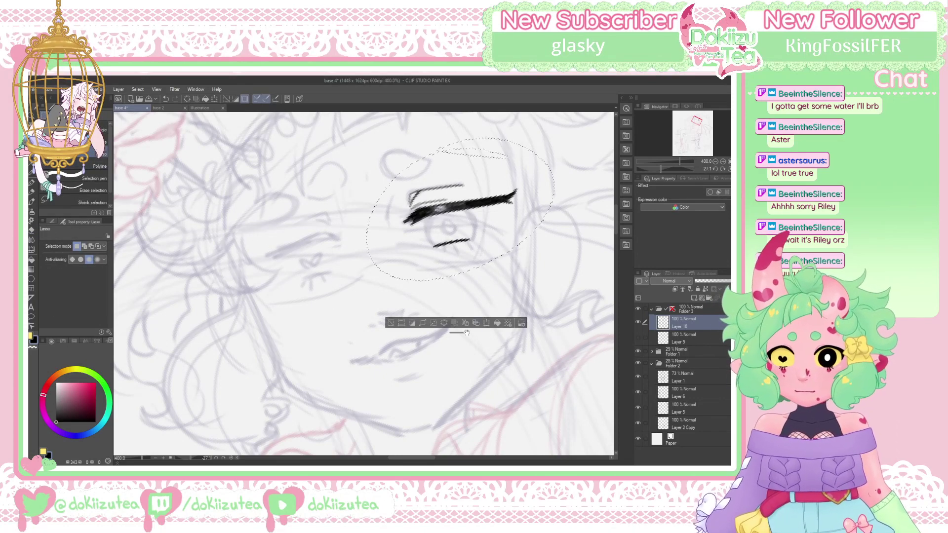
click(476, 323)
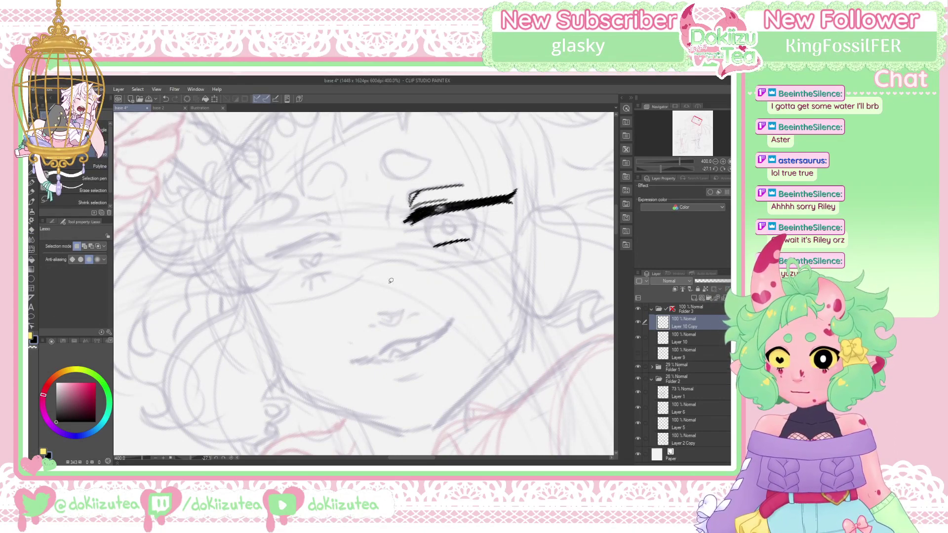
click(390, 323)
Try to mirror the copied eye lines horizontally, move them over the second eye and rotate them to fit
key(ctrl+t)
mouse_move(502, 211)
mouse_down()
mouse_move(331, 278)
mouse_move(337, 273)
mouse_up()
drag(410, 267, 404, 305)
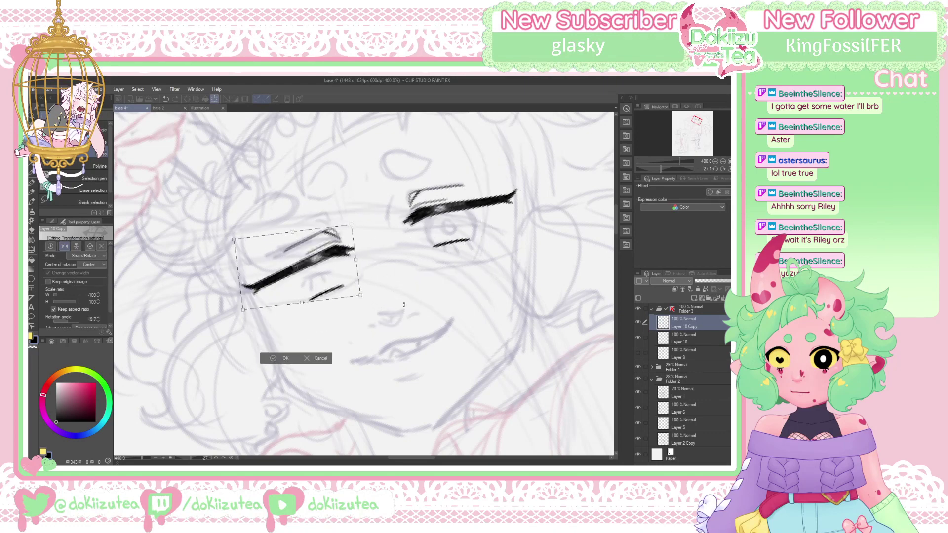
key(ctrl+z)
key(ctrl+z)
key(ctrl+z)
Undo back to the hand-drawn second eye to compare at 200% zoom, and redo up to the duplicated eye layer
key(ctrl+z)
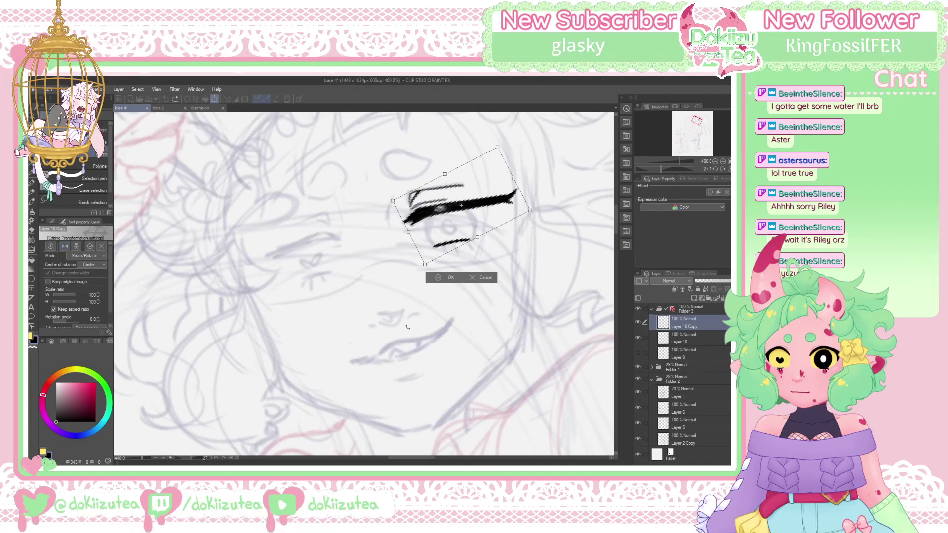
click(479, 276)
key(ctrl+z)
key(ctrl+z)
key(ctrl+z)
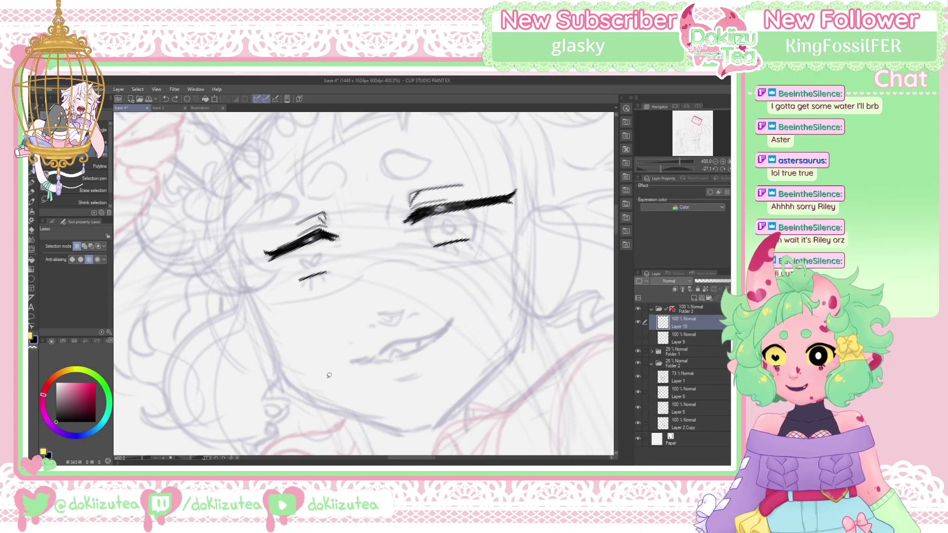
click(715, 162)
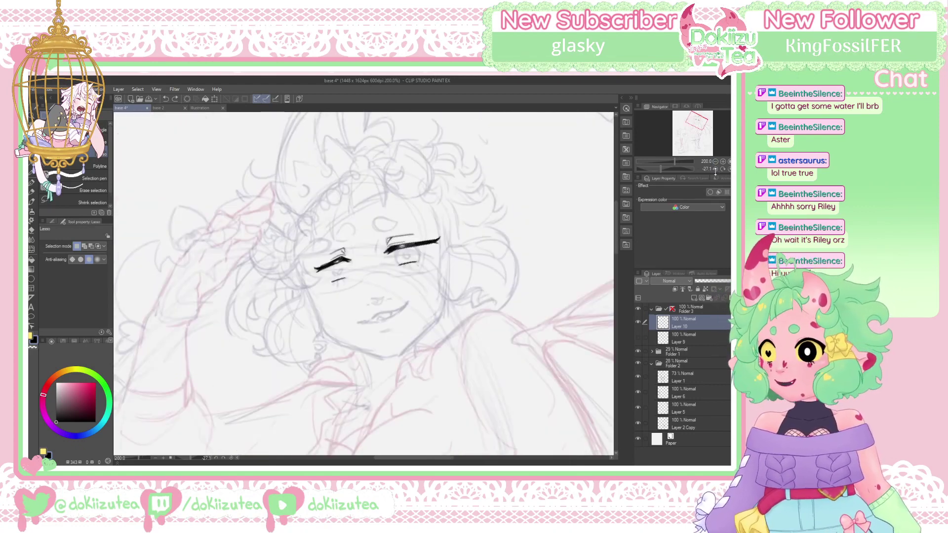
key(ctrl+z)
key(ctrl+z)
key(ctrl+z)
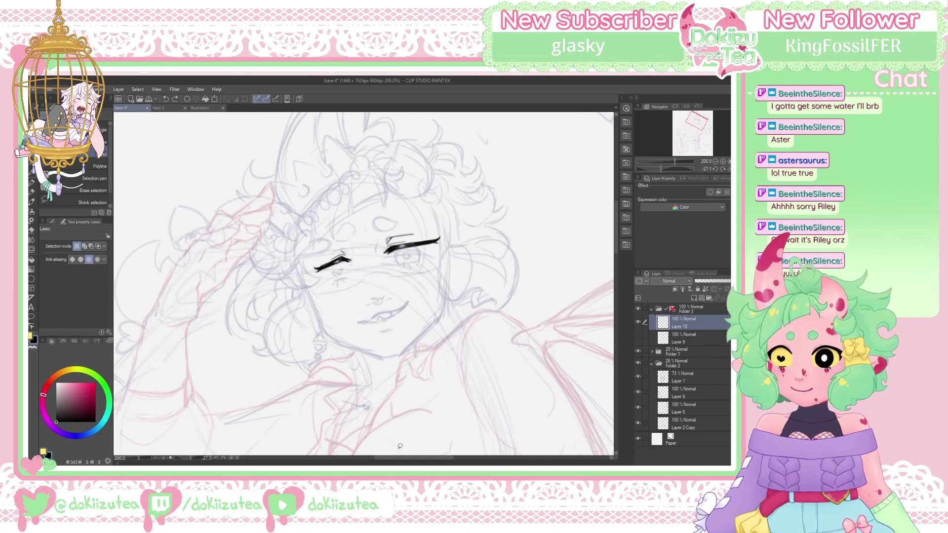
key(ctrl+z)
key(ctrl+z)
key(ctrl+z)
key(ctrl+z)
key(ctrl+z)
key(ctrl+z)
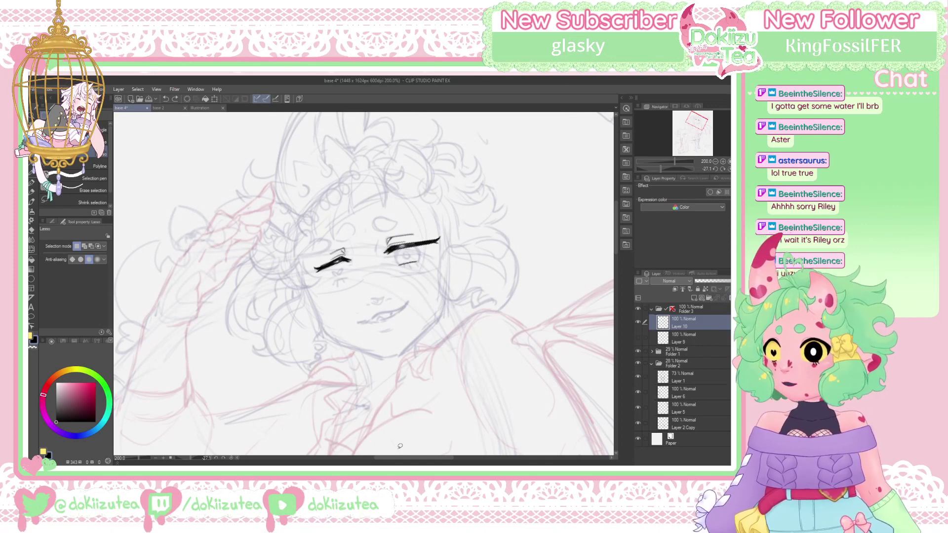
key(ctrl+y)
key(ctrl+y)
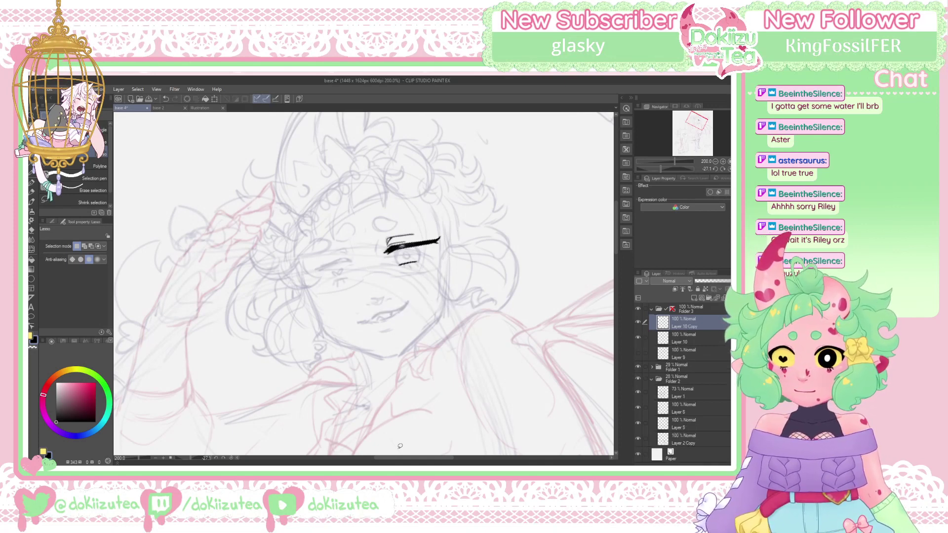
Mirror the copied eye lines horizontally, rotate them about 25° and place them over the second eye
key(ctrl+t)
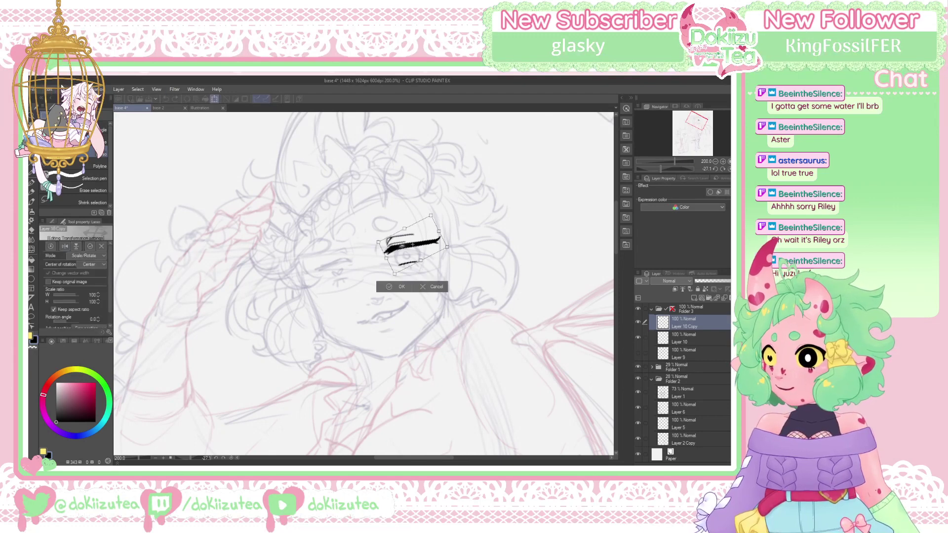
click(435, 286)
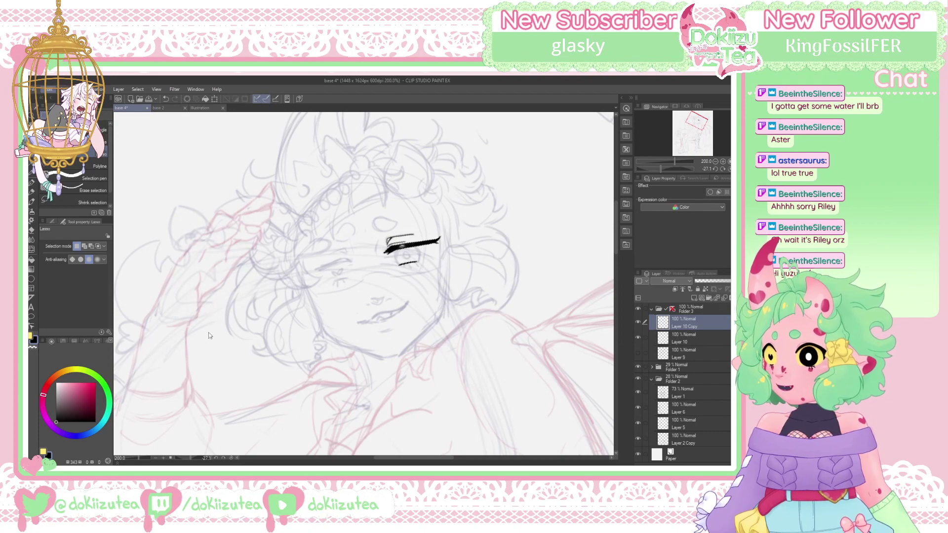
key(ctrl+t)
mouse_move(454, 243)
mouse_down()
mouse_move(453, 271)
mouse_move(348, 271)
mouse_up()
mouse_move(405, 277)
mouse_down()
mouse_move(407, 266)
mouse_move(348, 267)
mouse_up()
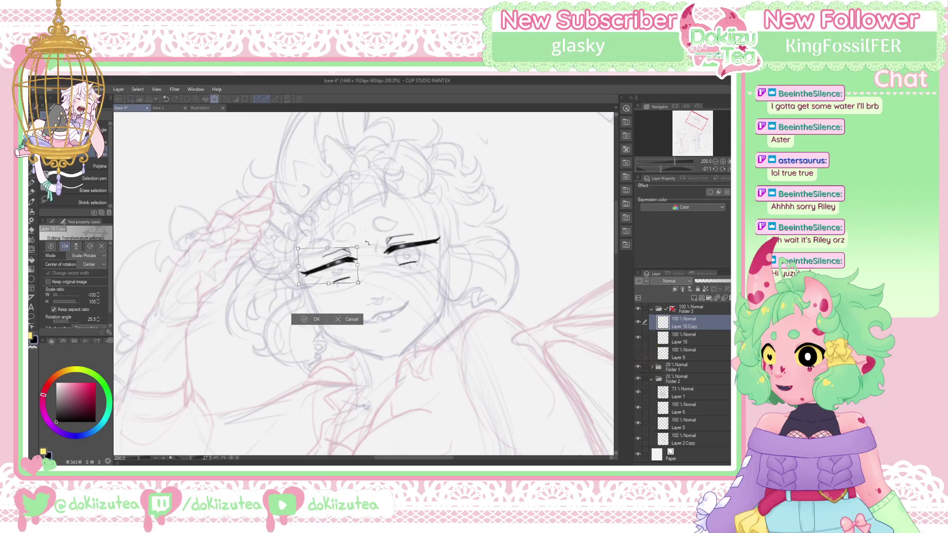
click(310, 320)
Select the outer end of the mirrored lash line, shift it inward to shorten the lash, and deselect
drag(312, 252, 298, 250)
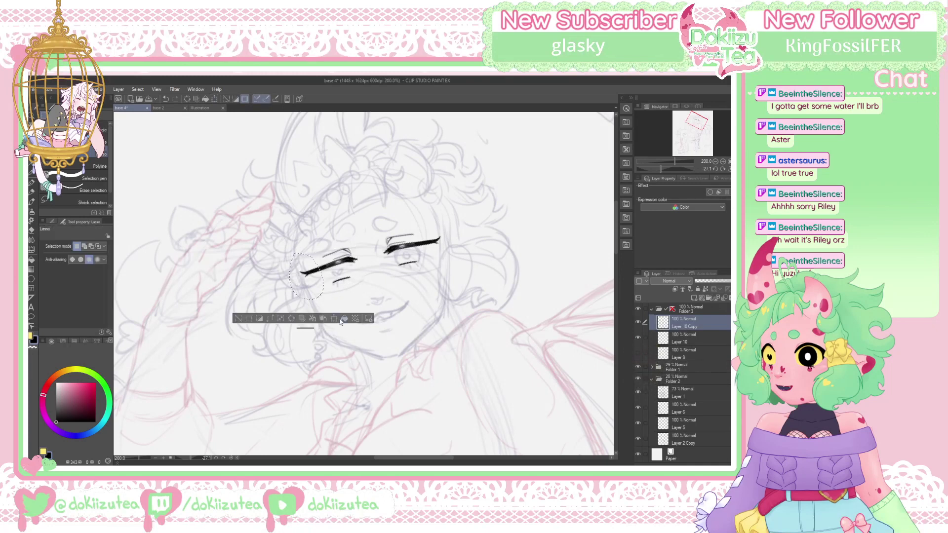
click(336, 318)
drag(320, 284, 322, 284)
click(300, 317)
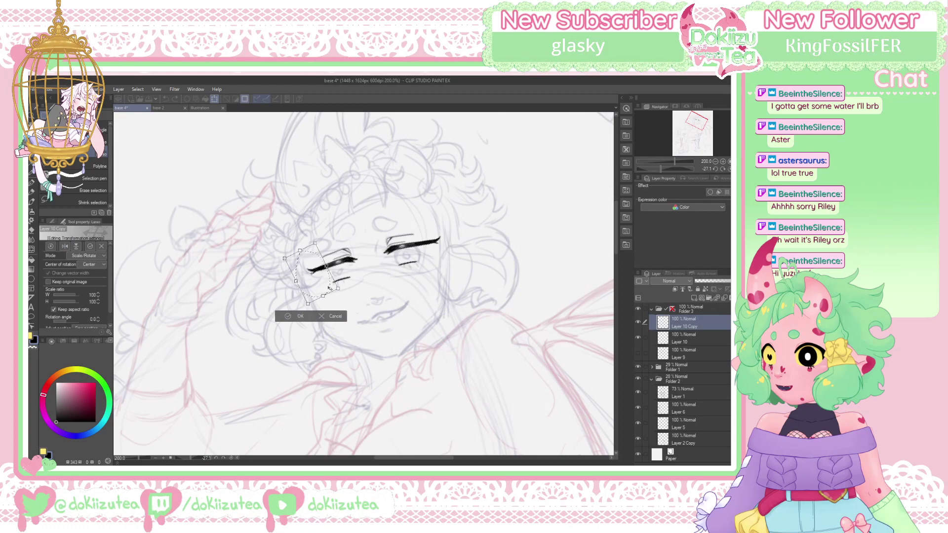
key(Return)
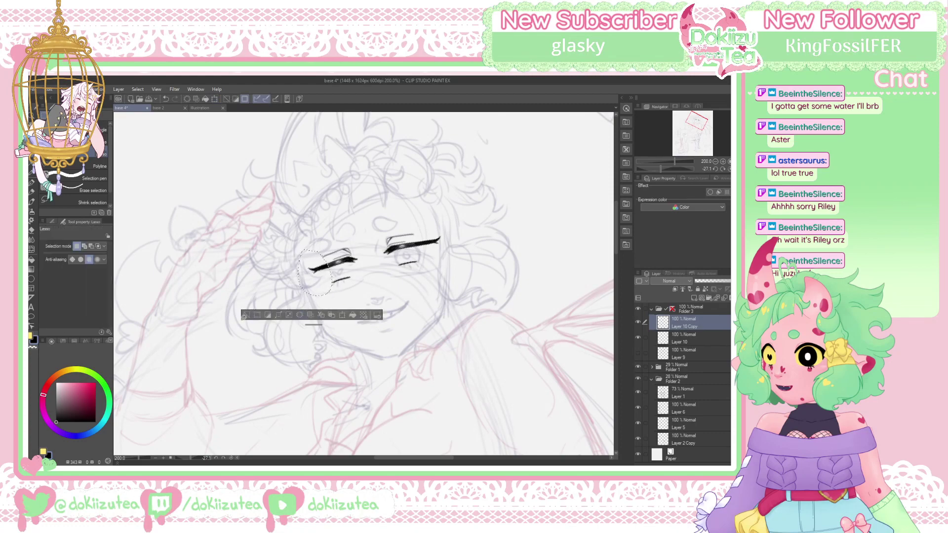
click(246, 315)
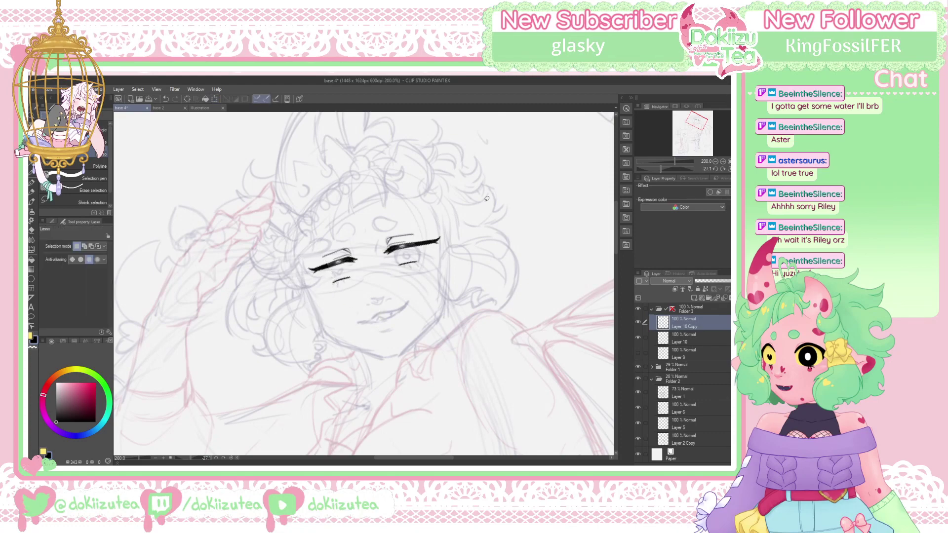
Reduce the eraser size to 7.0 and clean up the join along the mirrored lash line's outer half
double_click(722, 161)
click(715, 162)
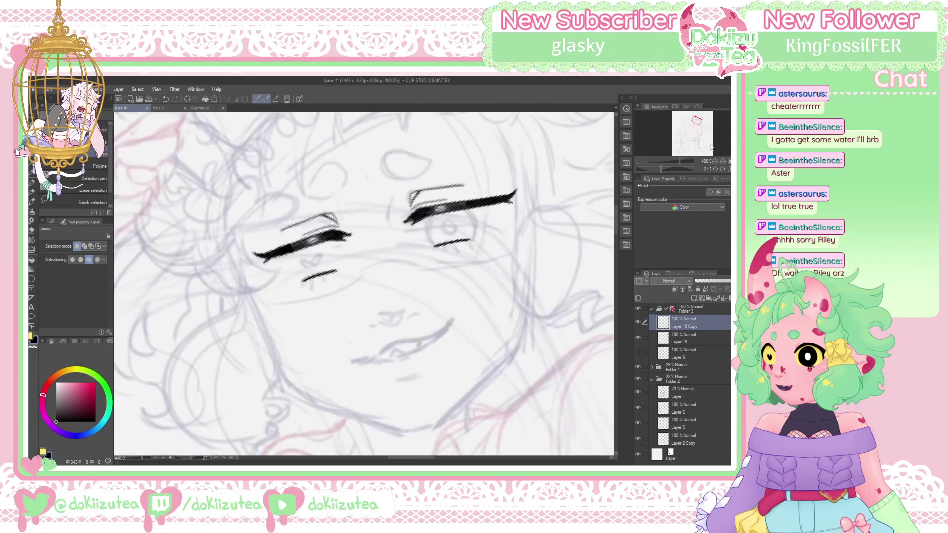
key(e)
key(bracketleft)
key(bracketleft)
key(bracketleft)
key(bracketleft)
key(bracketleft)
key(bracketleft)
key(bracketleft)
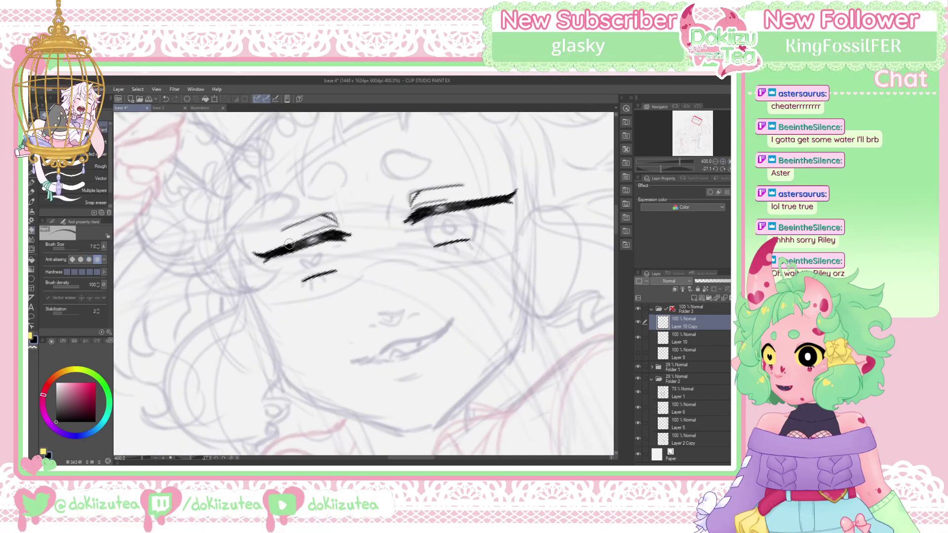
drag(292, 242, 277, 248)
Try to ink the inner edge of the open eye's iris from the upper lash down to the lower lash line
key(p)
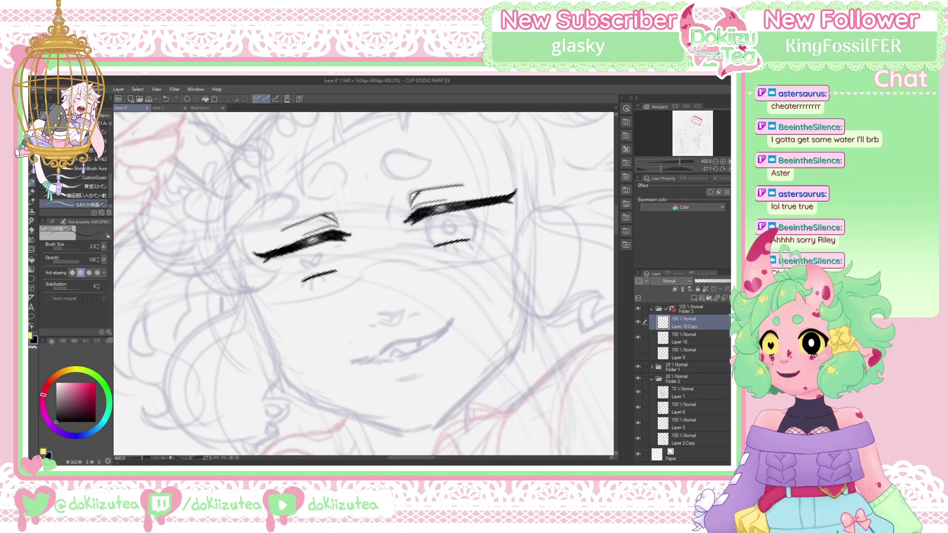
drag(426, 218, 433, 246)
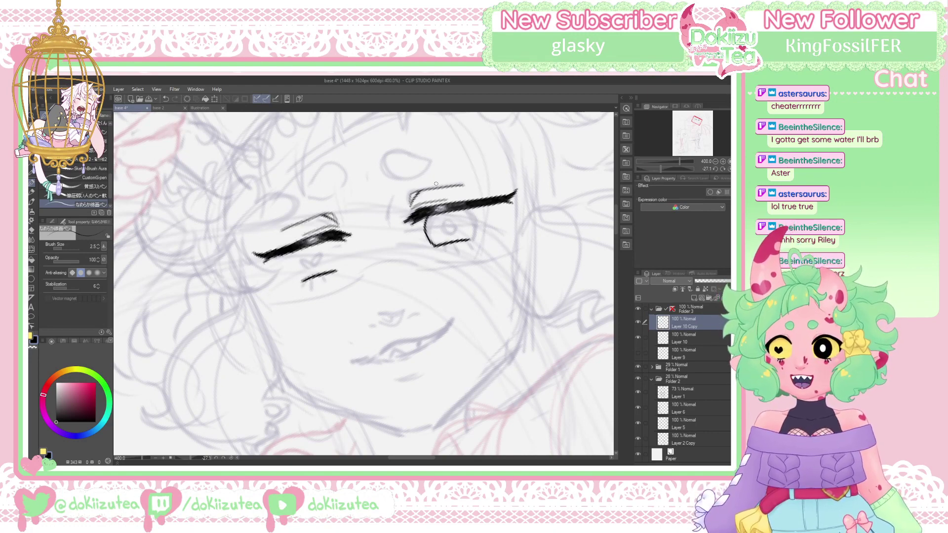
key(ctrl+z)
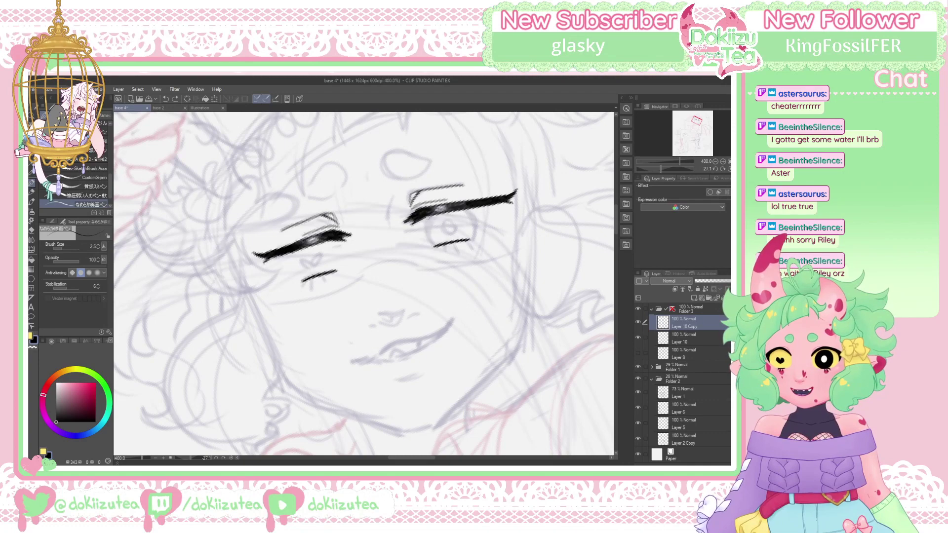
Ink both sides of the open eye's iris from the lash line down to the lower lid, with short lower lashes on both eyes
drag(427, 217, 434, 245)
key(ctrl+z)
drag(465, 208, 468, 241)
key(ctrl+z)
key(ctrl+z)
mouse_move(465, 207)
mouse_down()
mouse_move(474, 238)
mouse_move(461, 252)
mouse_move(464, 244)
mouse_up()
Ink a small heart-shaped pupil under the half-closed eye's lash line and fill it solid black
mouse_move(310, 275)
mouse_down()
mouse_move(312, 290)
mouse_move(302, 288)
mouse_move(323, 283)
mouse_move(313, 257)
mouse_move(322, 254)
mouse_move(316, 268)
mouse_up()
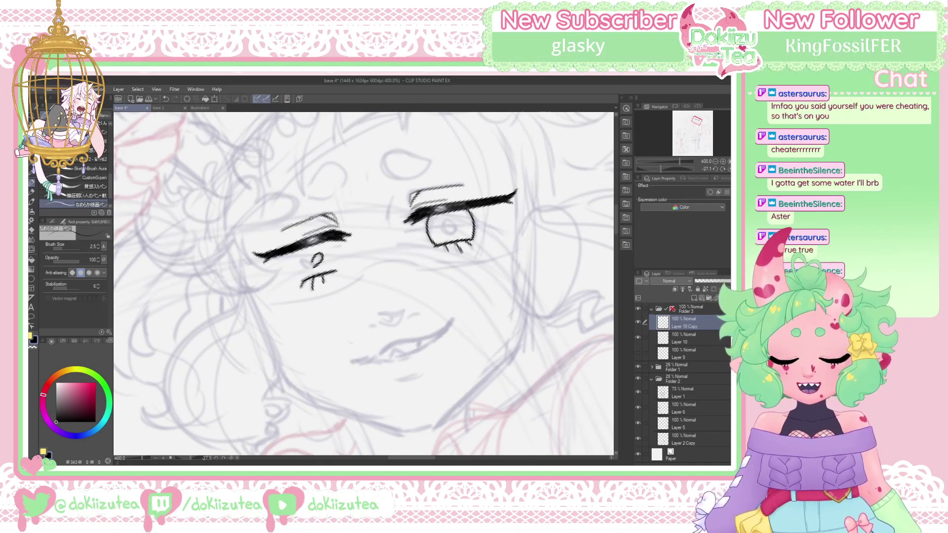
mouse_move(313, 264)
mouse_down()
mouse_move(305, 258)
mouse_move(310, 267)
mouse_up()
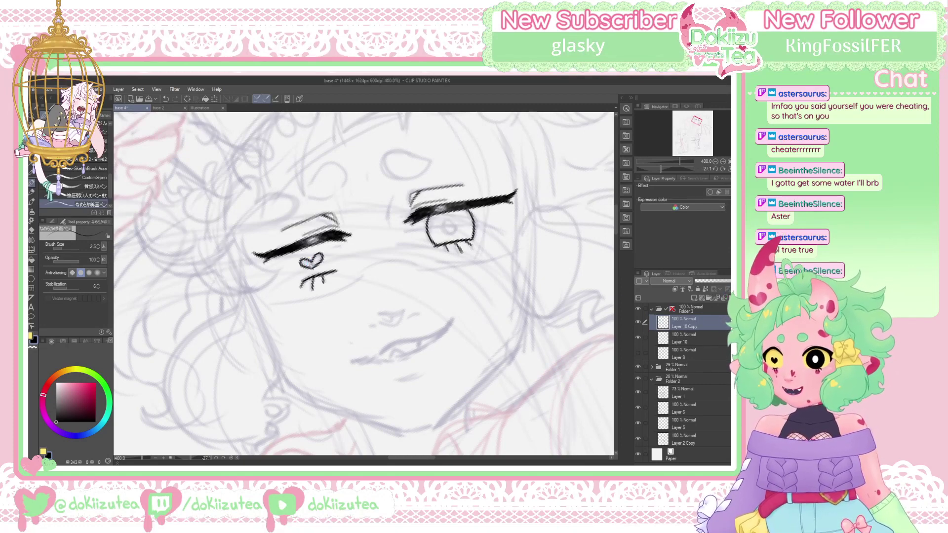
key(ctrl+z)
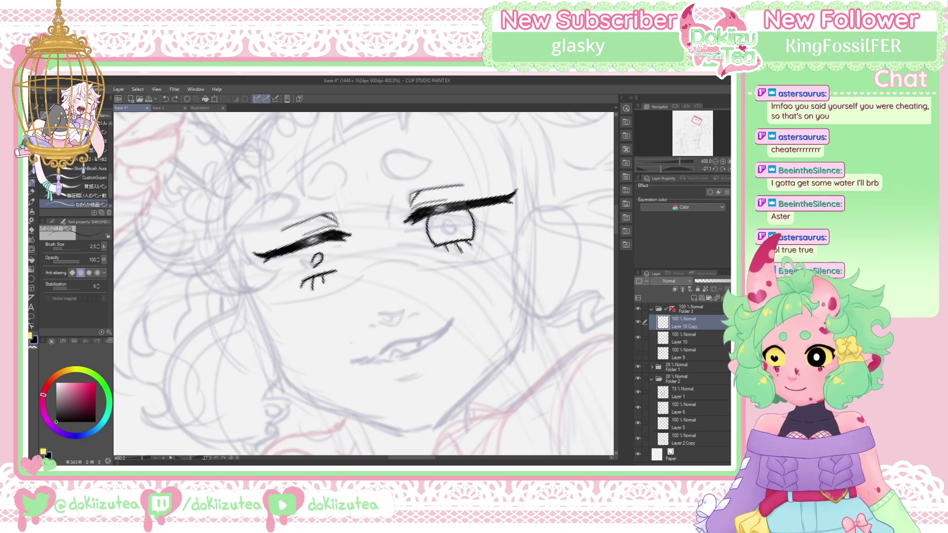
mouse_move(311, 259)
mouse_down()
mouse_move(300, 266)
mouse_move(314, 269)
mouse_move(320, 256)
mouse_move(302, 264)
mouse_move(312, 264)
mouse_up()
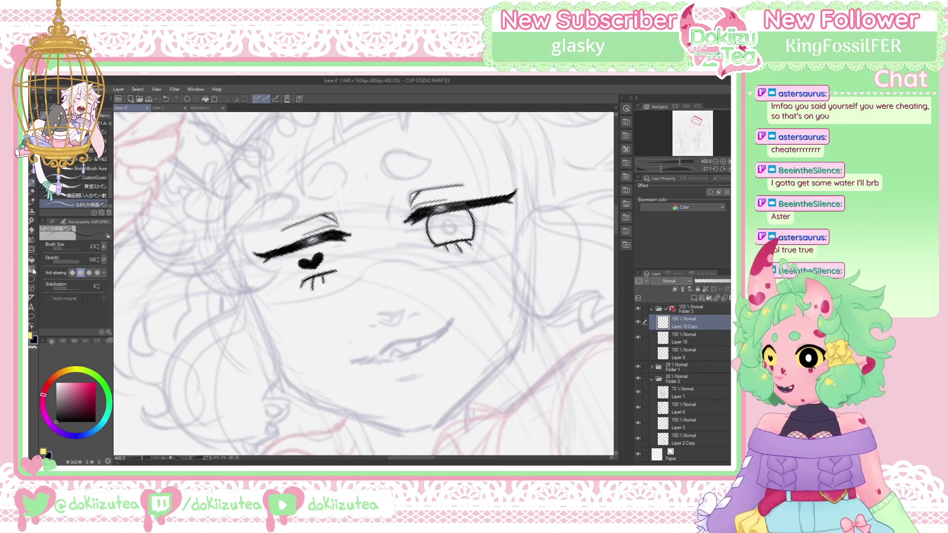
Merge the copied eye layer into Layer 10 and fill the open eye's iris solid black, referring only to the editing layer
key(g)
click(463, 220)
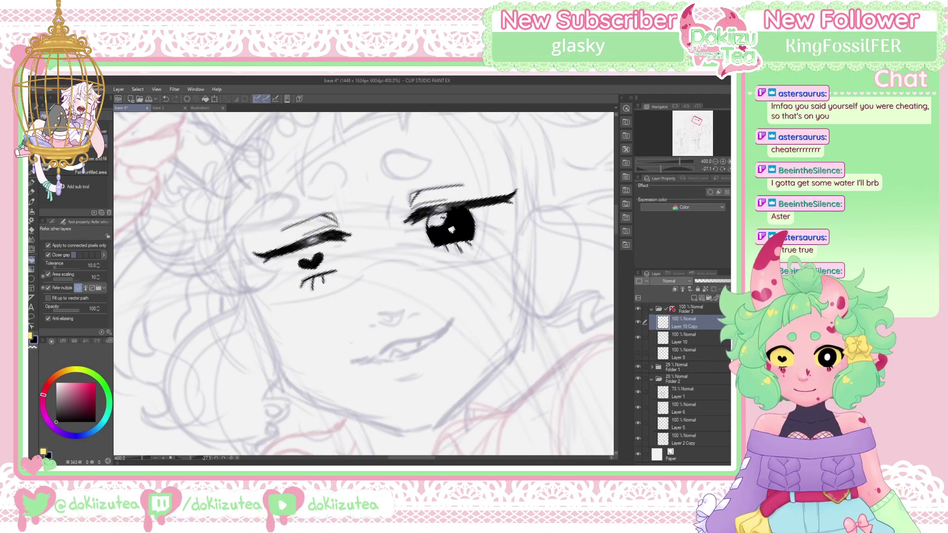
key(ctrl+z)
click(89, 132)
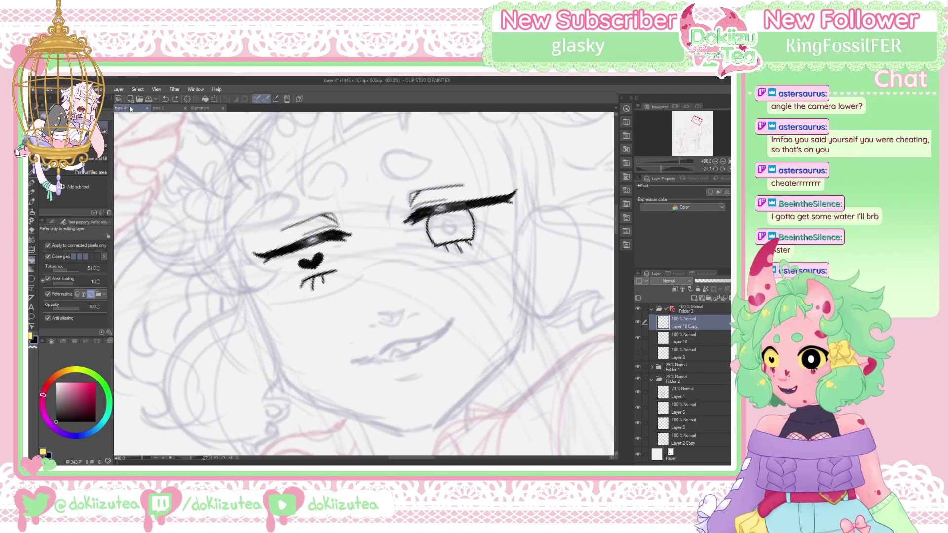
click(477, 186)
key(ctrl+z)
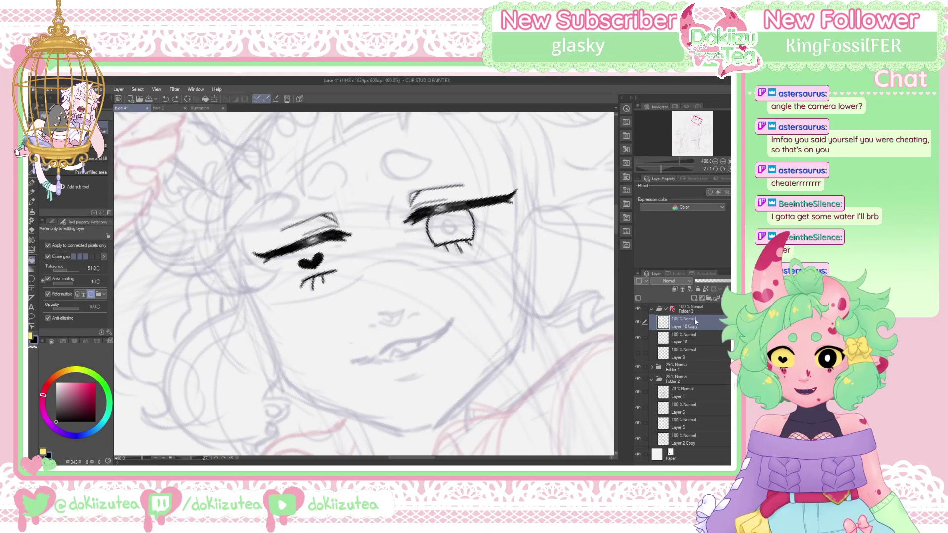
click(723, 298)
click(449, 227)
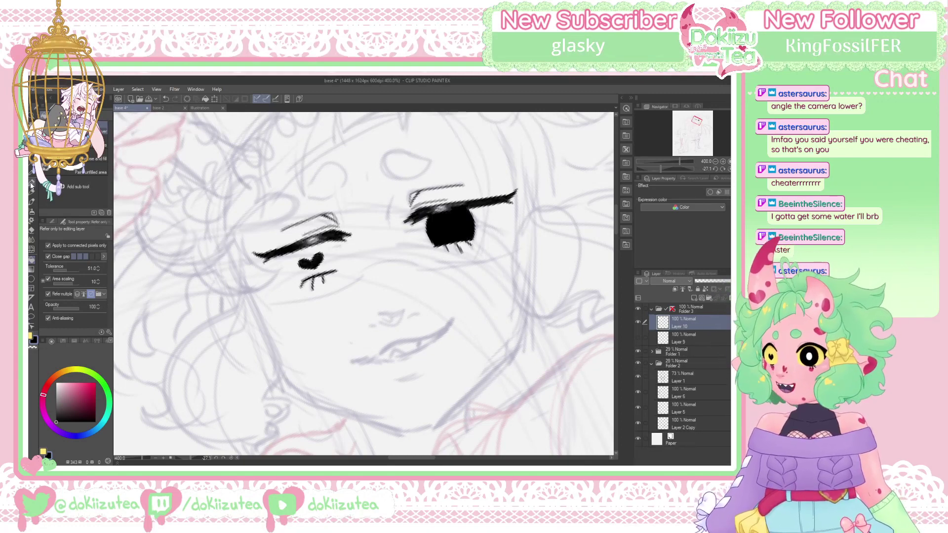
Reduce the soft eraser's size and clean up the iris's upper edge where it meets the lash line
key(p)
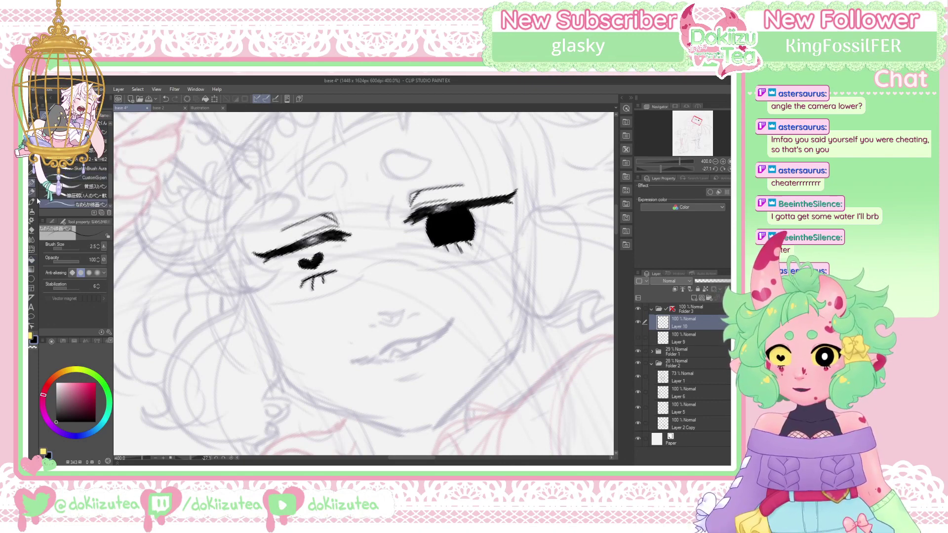
key(e)
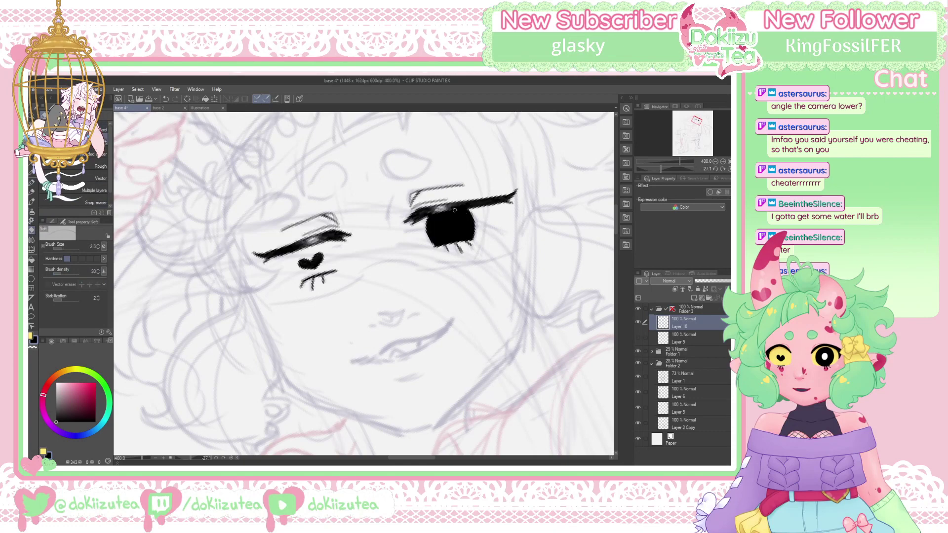
key(bracketleft)
key(bracketleft)
key(bracketleft)
drag(450, 208, 461, 205)
key(p)
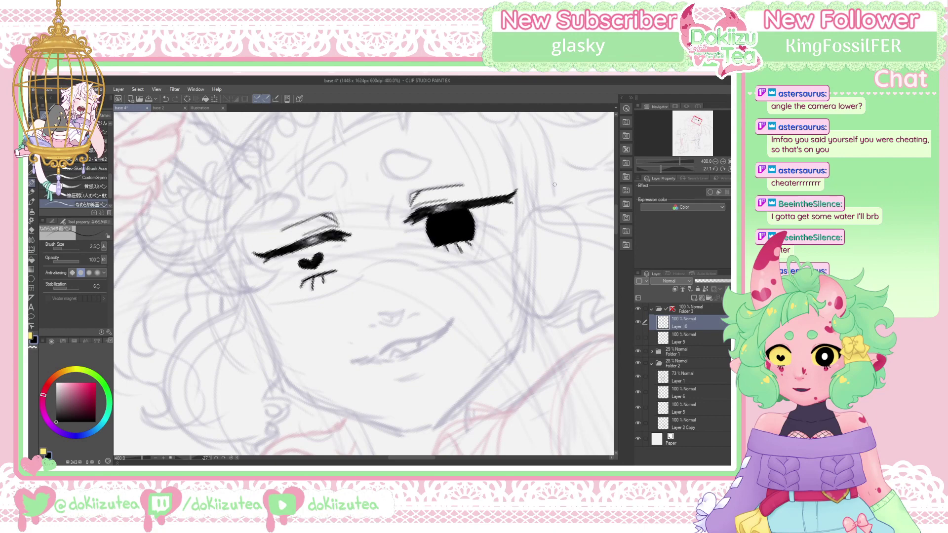
Add a new layer above Layer 10 and paint a small white pupil in the centre of the black iris
click(32, 326)
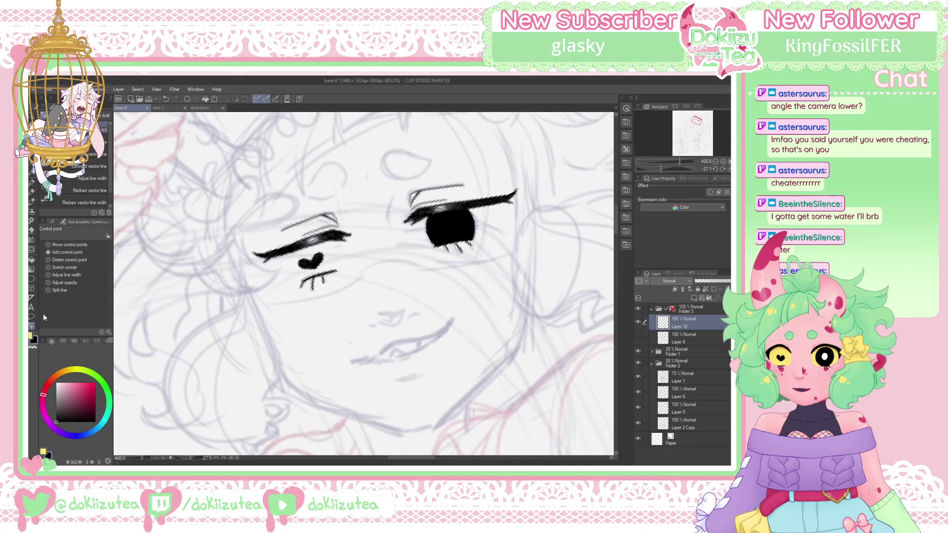
click(31, 336)
drag(69, 395, 57, 383)
key(p)
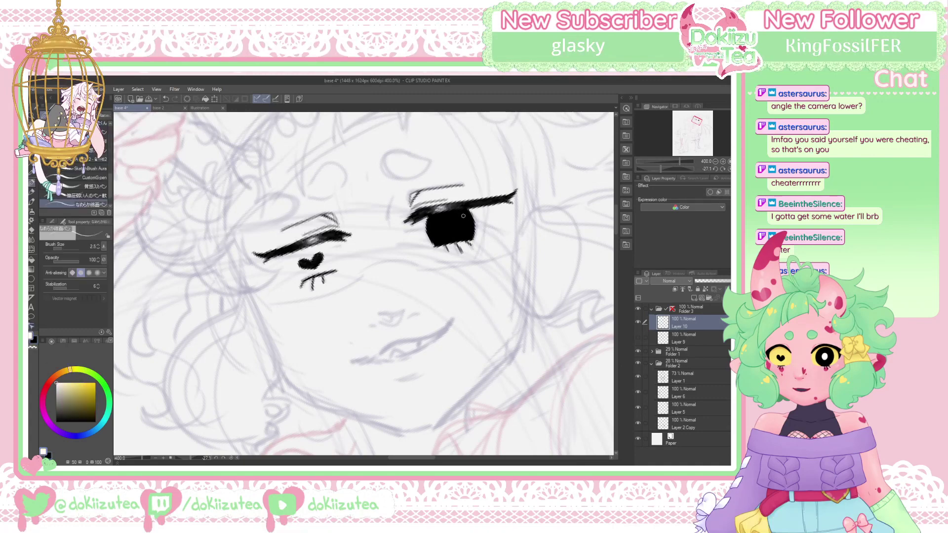
click(694, 298)
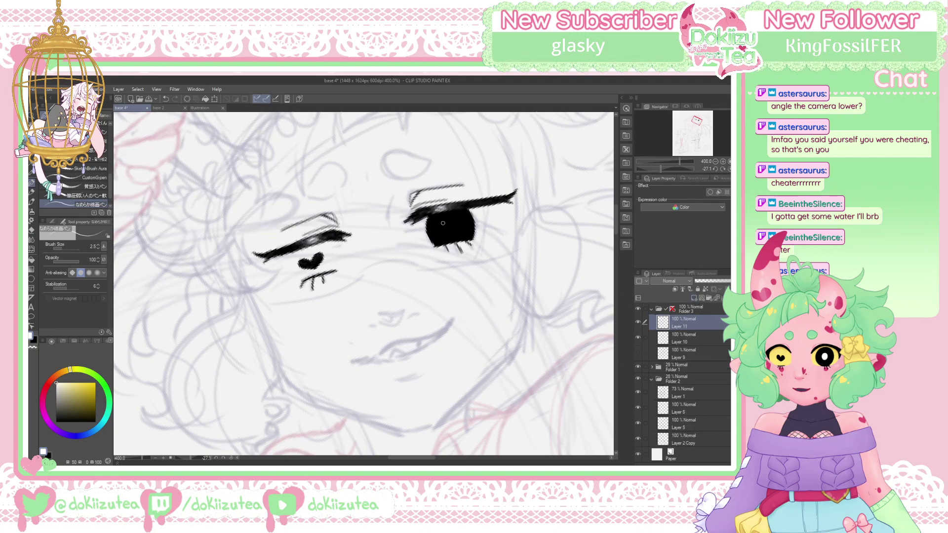
mouse_move(443, 223)
mouse_down()
mouse_move(444, 231)
mouse_move(454, 226)
mouse_move(445, 221)
mouse_move(455, 224)
mouse_move(449, 233)
mouse_up()
key(ctrl+z)
key(x)
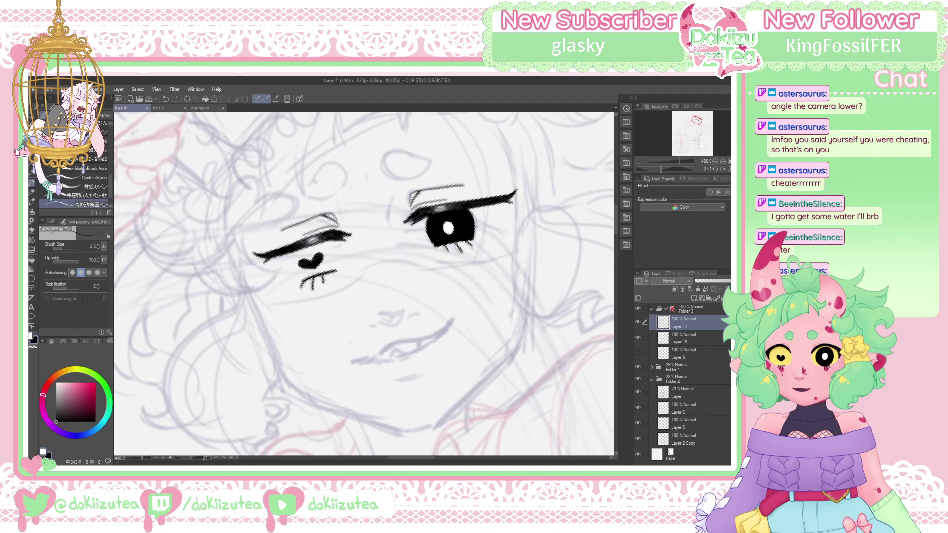
Ink the two oval eyebrows, the short frown creases between them and the curved line of the nose bridge
mouse_move(310, 183)
mouse_down()
mouse_move(330, 162)
mouse_move(345, 170)
mouse_move(327, 196)
mouse_move(314, 194)
mouse_move(310, 181)
mouse_up()
mouse_move(411, 153)
mouse_down()
mouse_move(392, 148)
mouse_move(384, 163)
mouse_move(395, 177)
mouse_move(421, 173)
mouse_move(428, 164)
mouse_move(412, 154)
mouse_move(383, 188)
mouse_up()
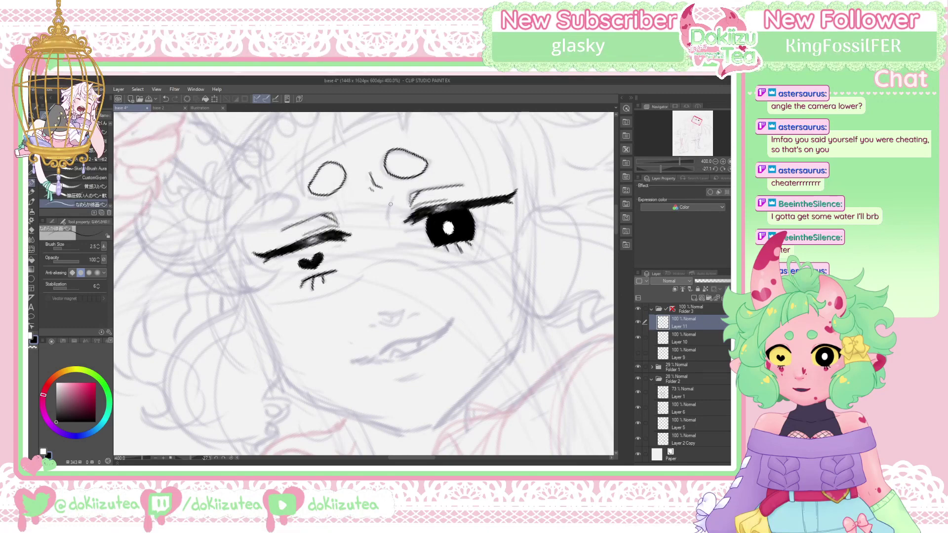
drag(390, 204, 390, 244)
Ink the nose tip with its nostrils and the outline of the slanted, slightly open grin
mouse_move(380, 316)
mouse_down()
mouse_move(403, 310)
mouse_move(395, 326)
mouse_move(387, 322)
mouse_up()
key(ctrl+z)
drag(384, 322, 414, 315)
mouse_move(391, 344)
mouse_down()
mouse_move(452, 320)
mouse_move(404, 355)
mouse_move(350, 362)
mouse_move(377, 352)
mouse_move(348, 361)
mouse_up()
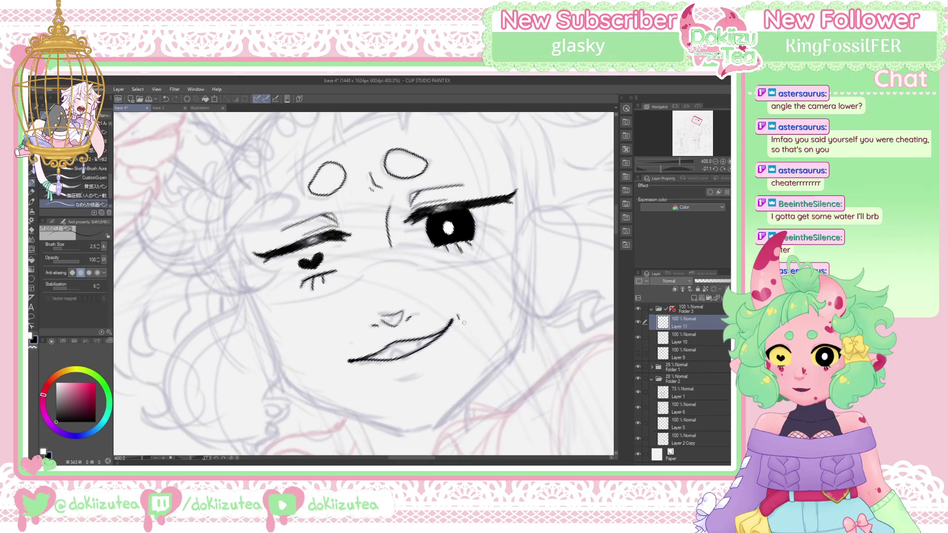
drag(457, 313, 461, 323)
key(ctrl+z)
Ink the row of pointed teeth inside the mouth and a short line beneath the lower lip
drag(394, 344, 408, 351)
key(ctrl+z)
mouse_move(401, 342)
mouse_down()
mouse_move(410, 351)
mouse_move(417, 340)
mouse_move(388, 350)
mouse_move(406, 354)
mouse_move(398, 350)
mouse_move(423, 343)
mouse_move(376, 360)
mouse_up()
key(ctrl+z)
key(ctrl+z)
drag(396, 378, 420, 371)
key(ctrl+z)
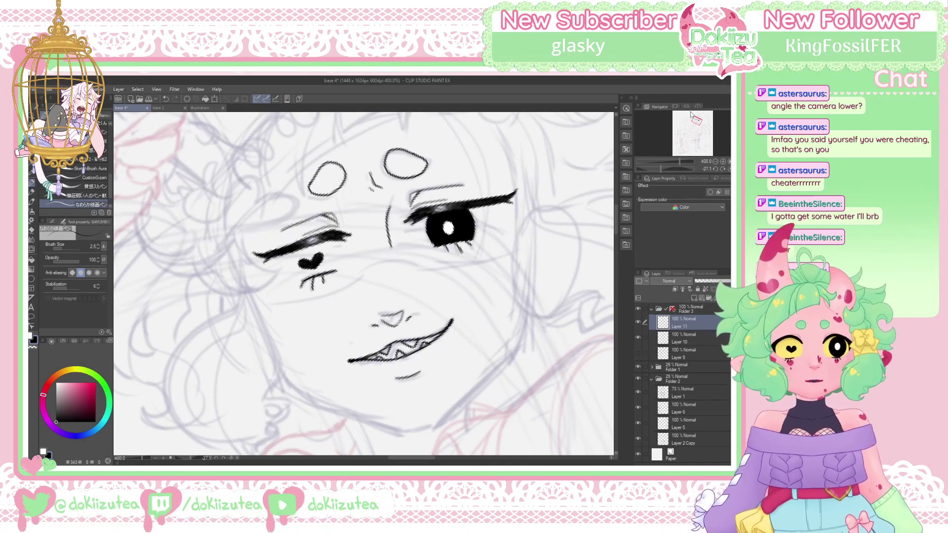
Choose a sketch colour from the colour set, check Folder 1's layers by toggling their visibility, and select Layer 2
drag(363, 227, 262, 210)
drag(699, 122, 700, 121)
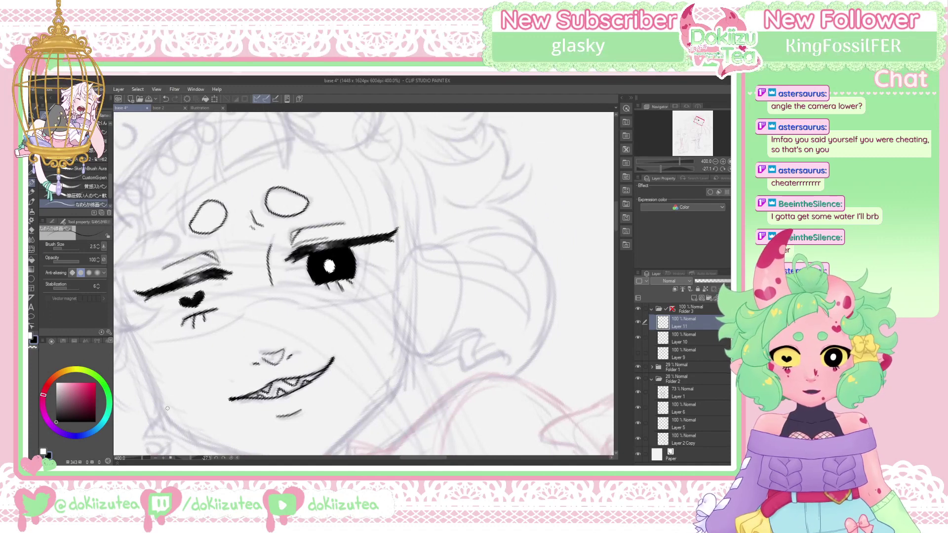
click(63, 341)
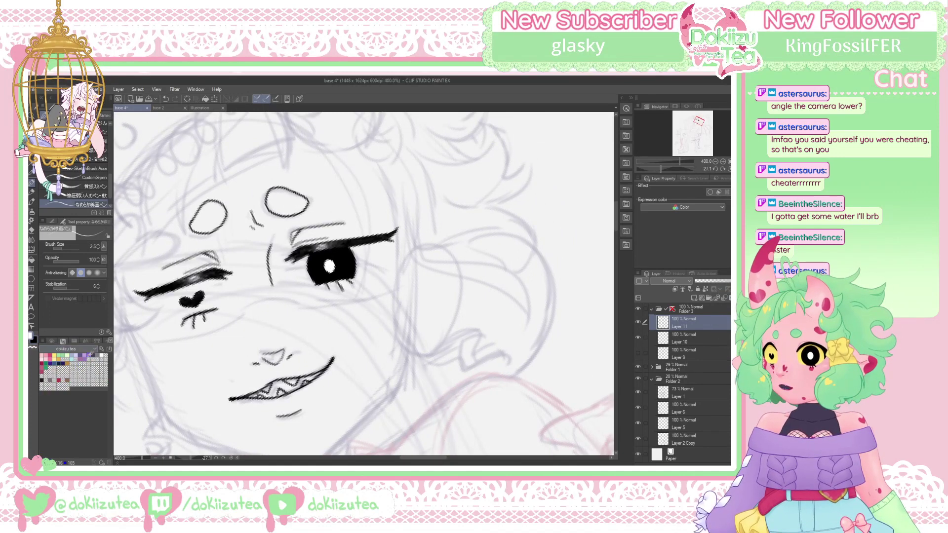
click(93, 355)
click(638, 367)
click(638, 367)
click(651, 367)
click(697, 384)
click(639, 380)
click(638, 380)
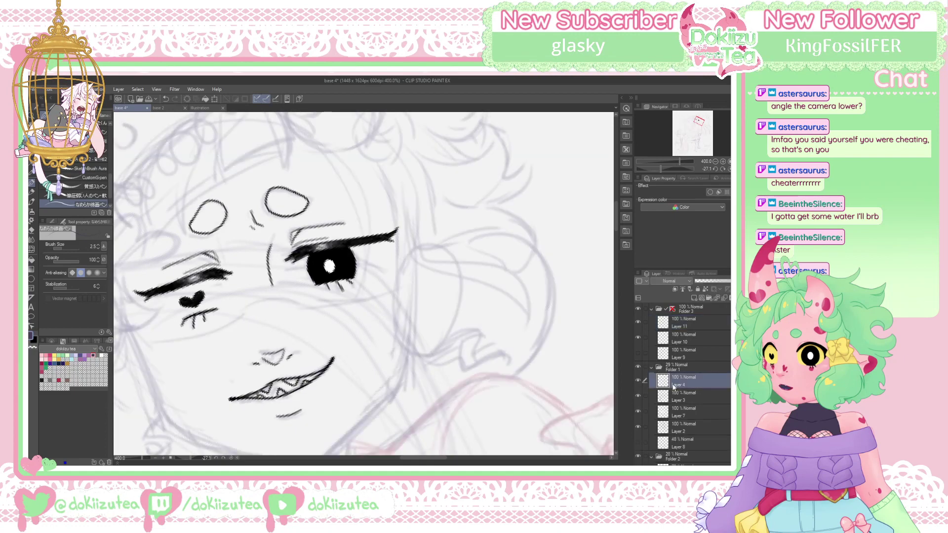
click(637, 395)
click(637, 395)
click(636, 411)
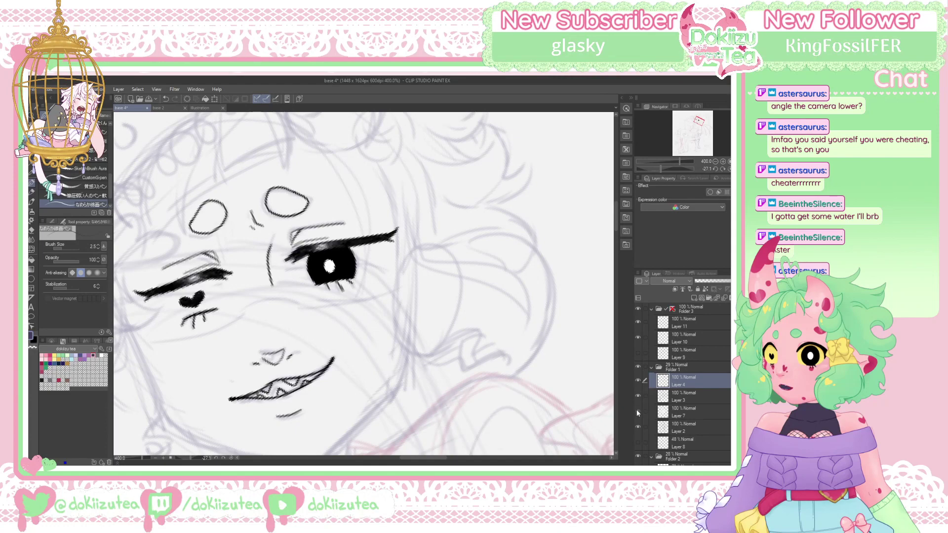
click(637, 411)
click(637, 425)
click(637, 425)
click(696, 427)
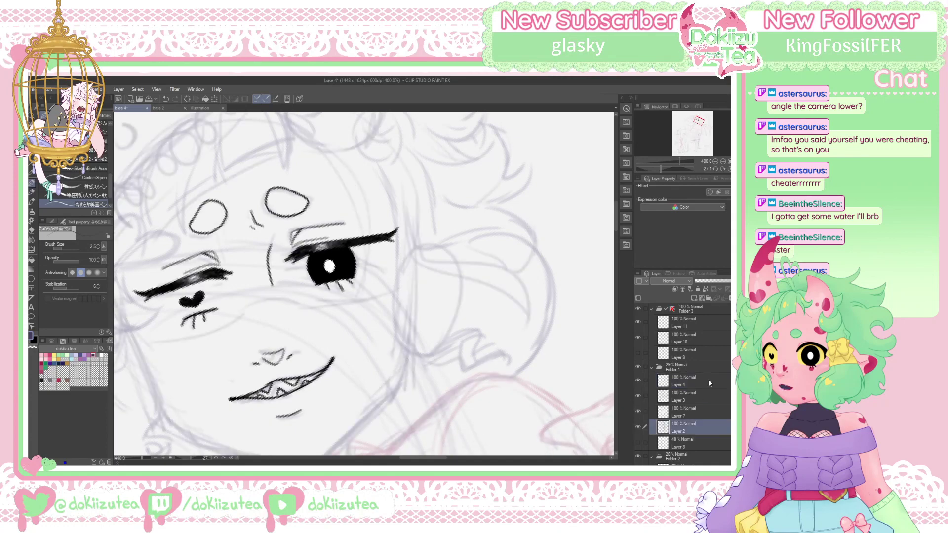
Sketch the rounded outline and inner curls of the hair tuft beside the open eye with the pencil
click(716, 161)
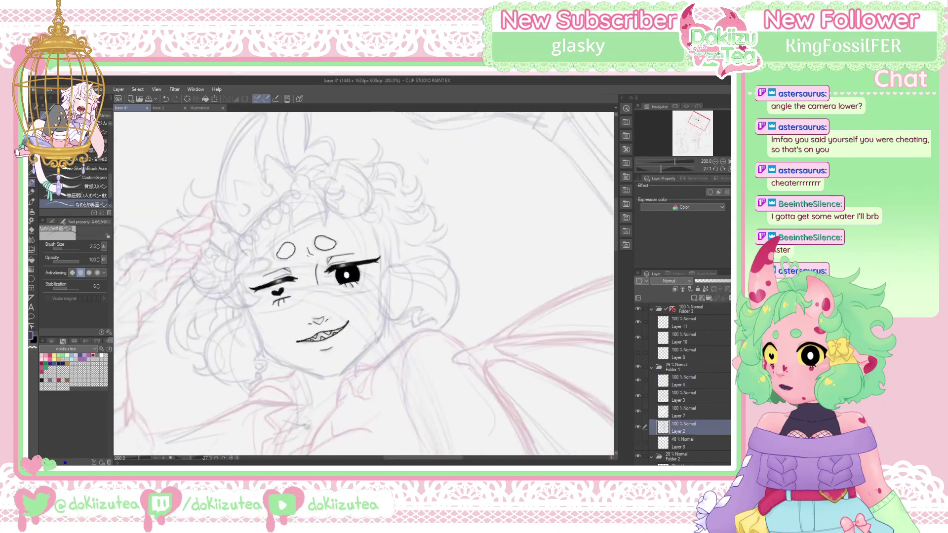
key(p)
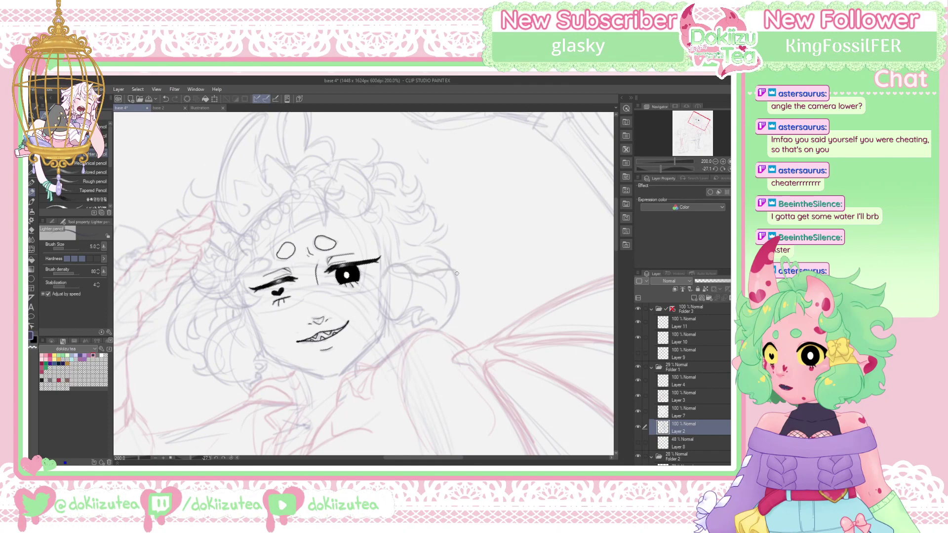
mouse_move(456, 285)
mouse_down()
mouse_move(433, 313)
mouse_move(385, 322)
mouse_move(417, 313)
mouse_up()
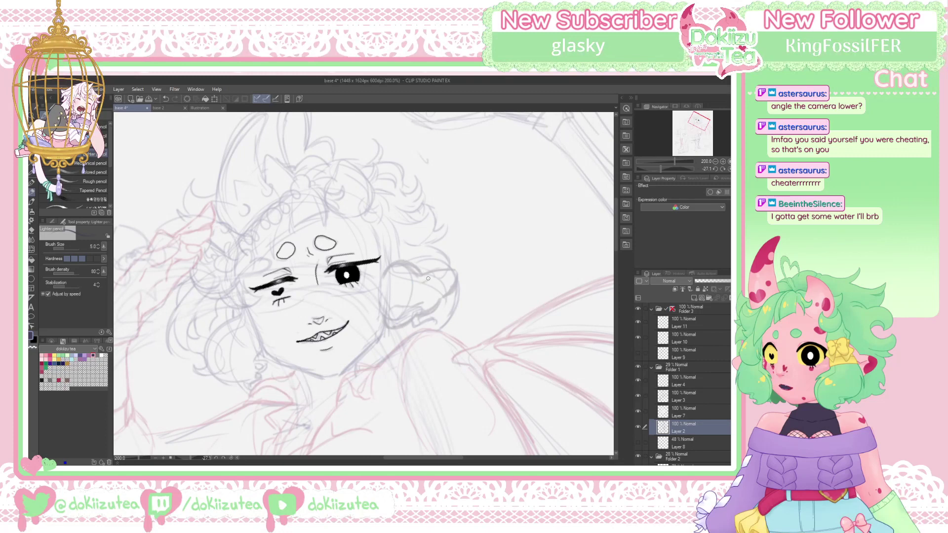
mouse_move(428, 279)
mouse_down()
mouse_move(393, 292)
mouse_move(400, 306)
mouse_up()
drag(410, 287, 396, 285)
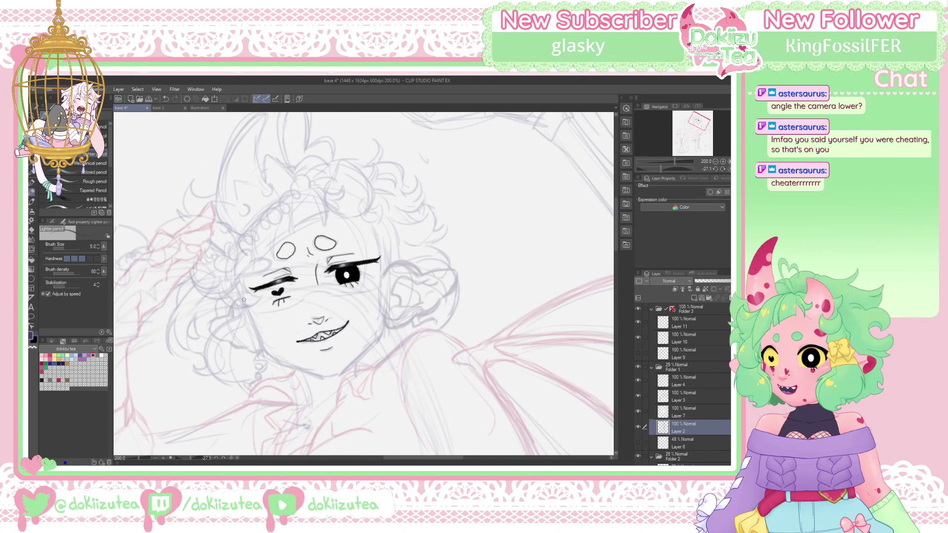
Sketch matching curls in the hair tuft beside the half-closed eye with the pencil
mouse_move(244, 299)
mouse_down()
mouse_move(209, 328)
mouse_move(220, 338)
mouse_move(238, 321)
mouse_up()
drag(246, 314, 240, 319)
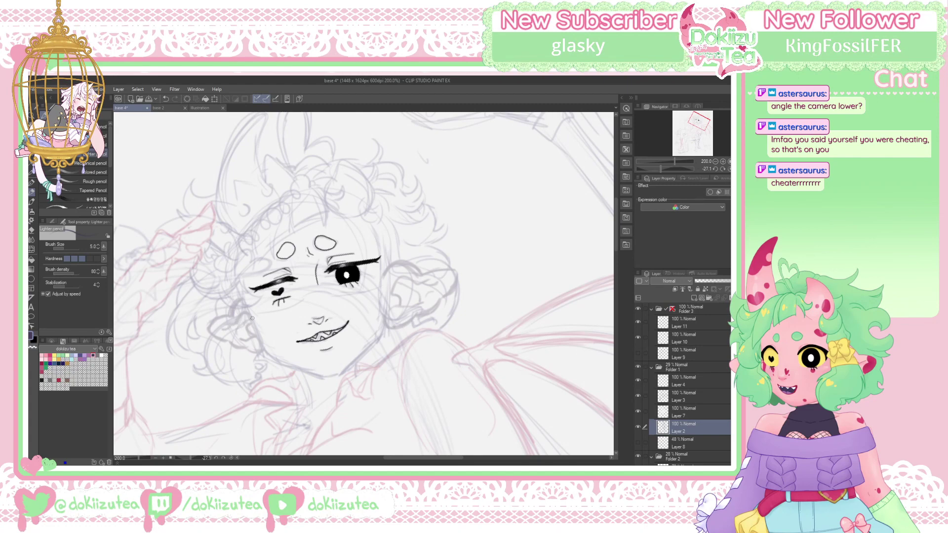
drag(242, 333, 239, 323)
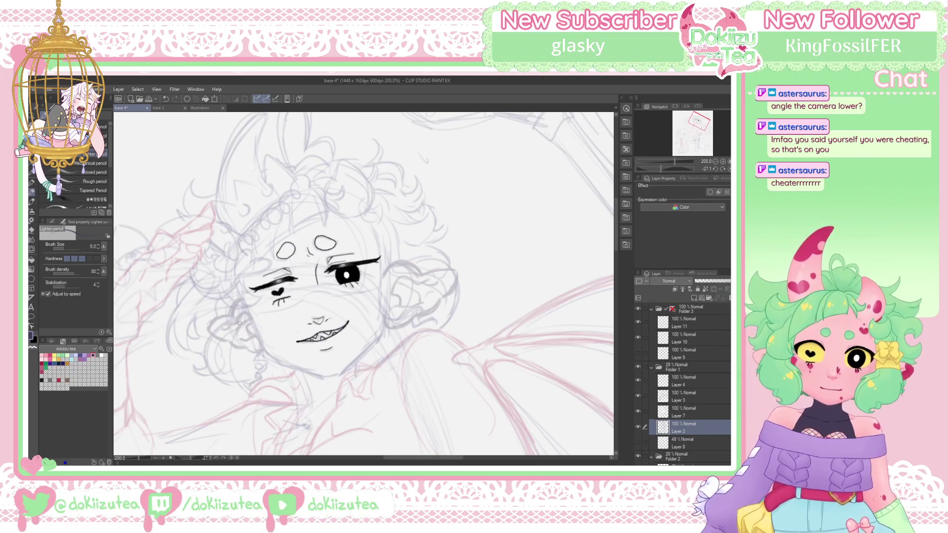
Return to Layer 11 with the inking pen and ink the face contour from the half-closed eye's temple down to the chin
click(651, 366)
click(689, 322)
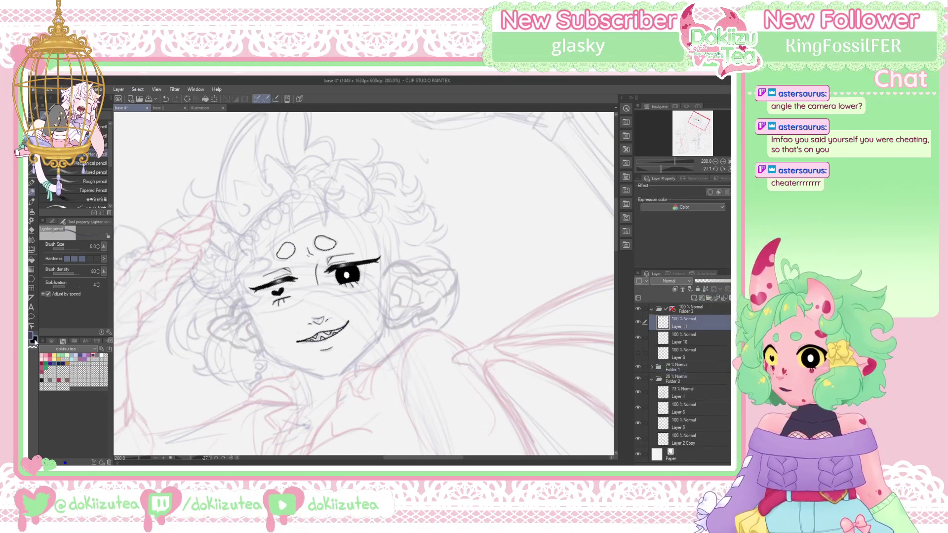
click(31, 182)
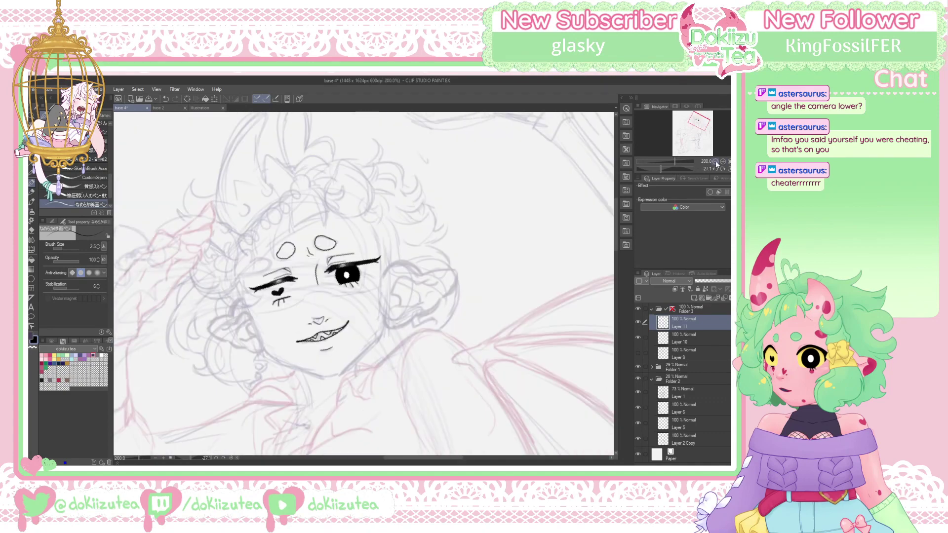
click(723, 162)
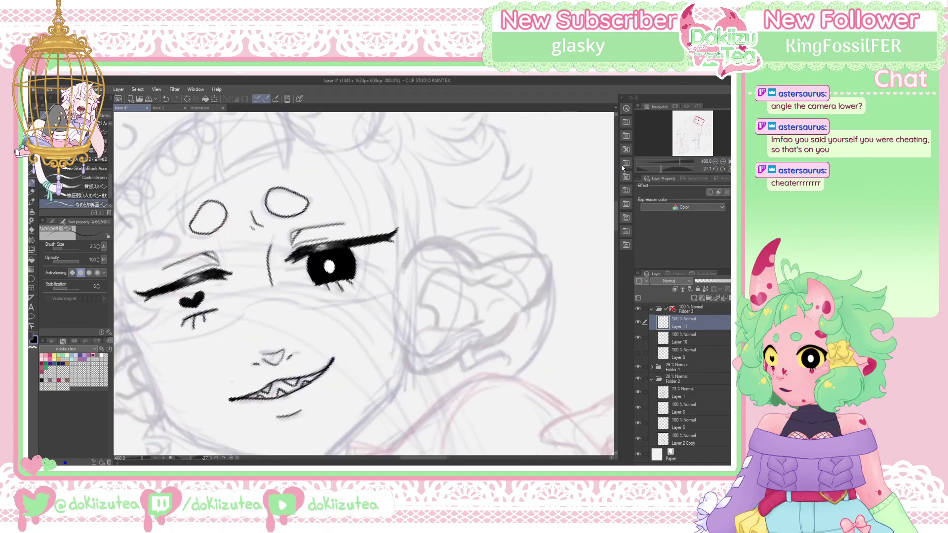
drag(661, 168, 665, 172)
drag(224, 249, 311, 362)
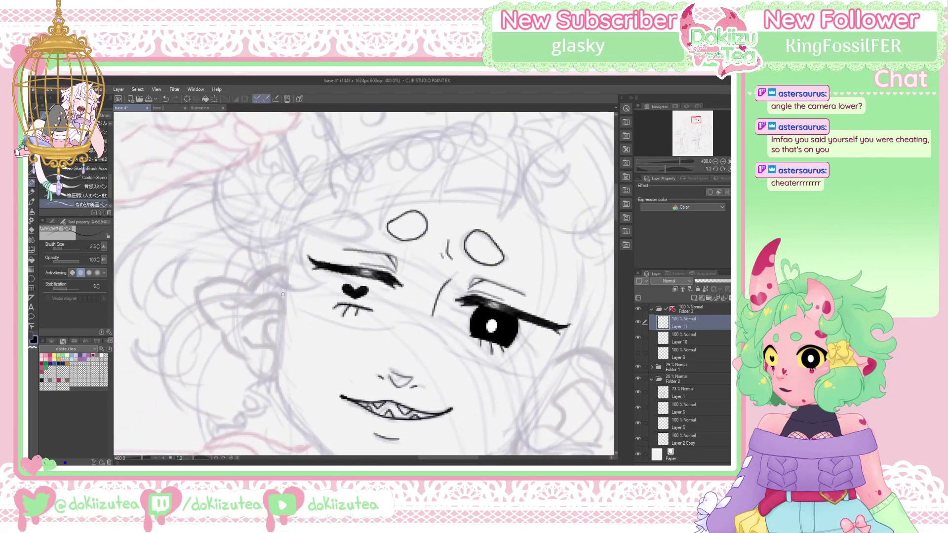
drag(286, 255, 270, 383)
key(ctrl+z)
click(715, 161)
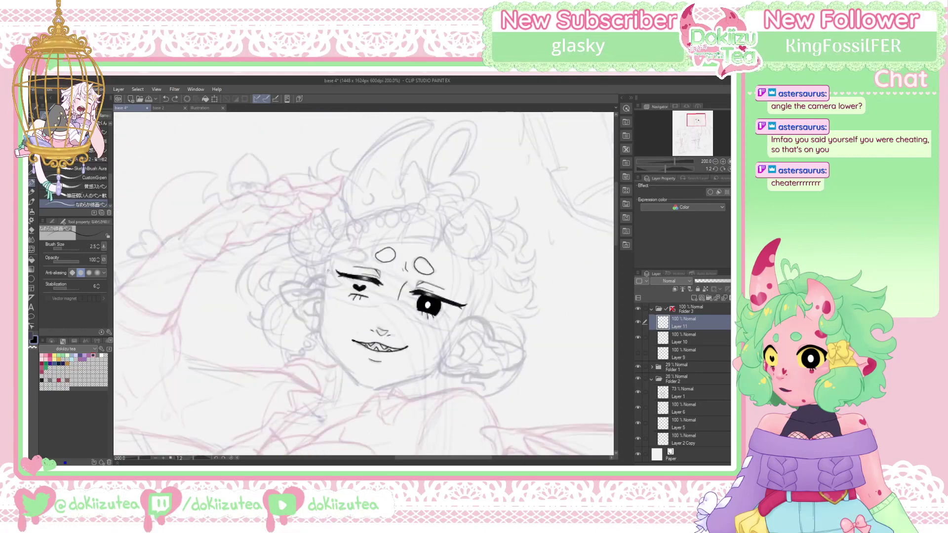
mouse_move(328, 274)
mouse_down()
mouse_move(322, 332)
mouse_move(358, 380)
mouse_up()
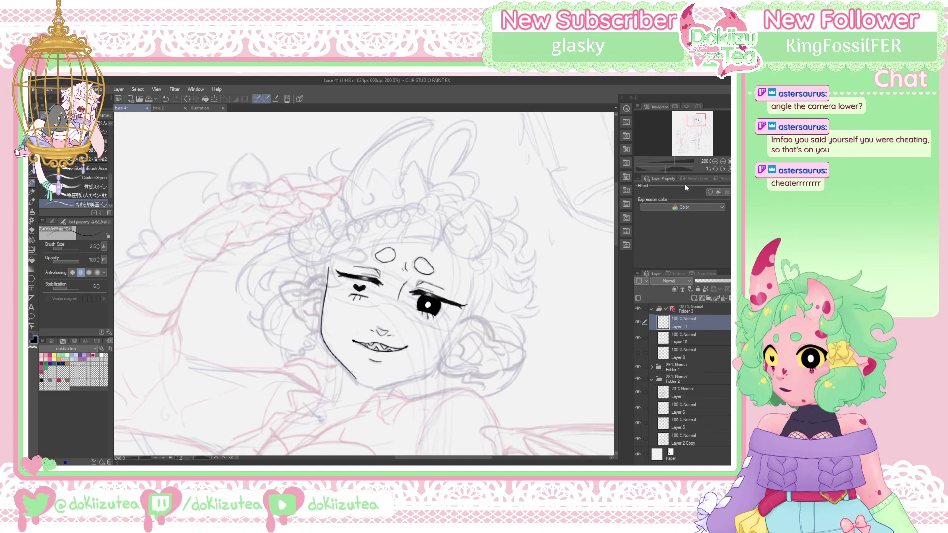
Ink the jawline from the chin up toward the open eye's side and trim it with the Hard eraser
drag(665, 168, 660, 169)
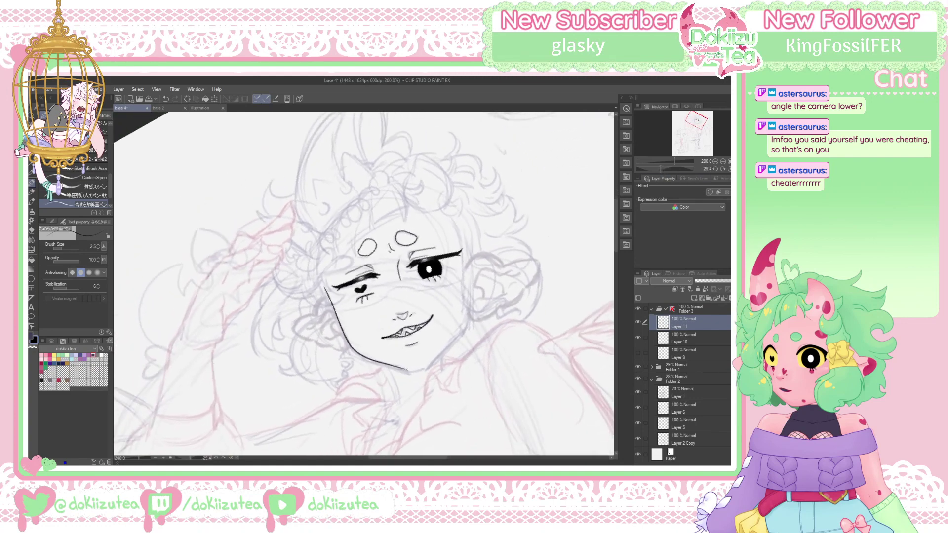
drag(403, 368, 410, 371)
mouse_move(469, 307)
mouse_down()
mouse_move(458, 348)
mouse_move(439, 354)
mouse_up()
key(e)
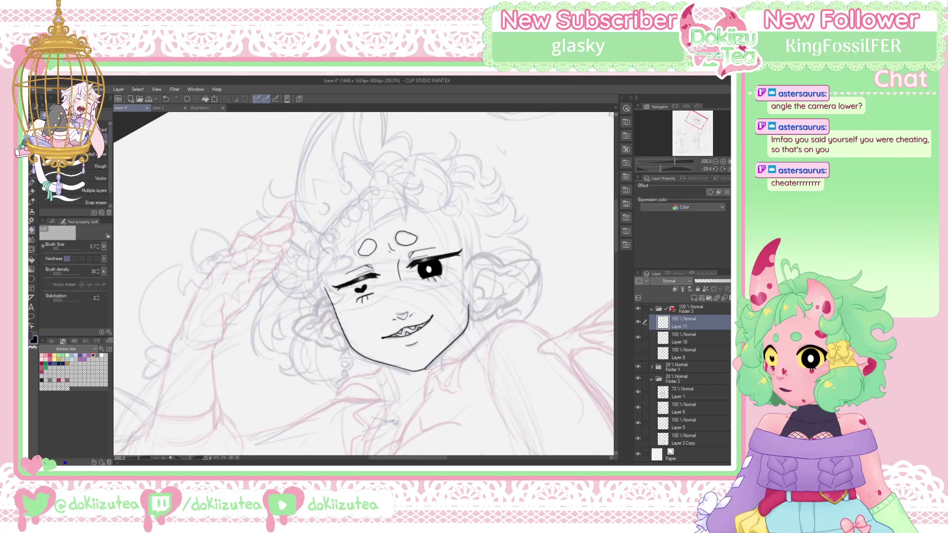
click(101, 129)
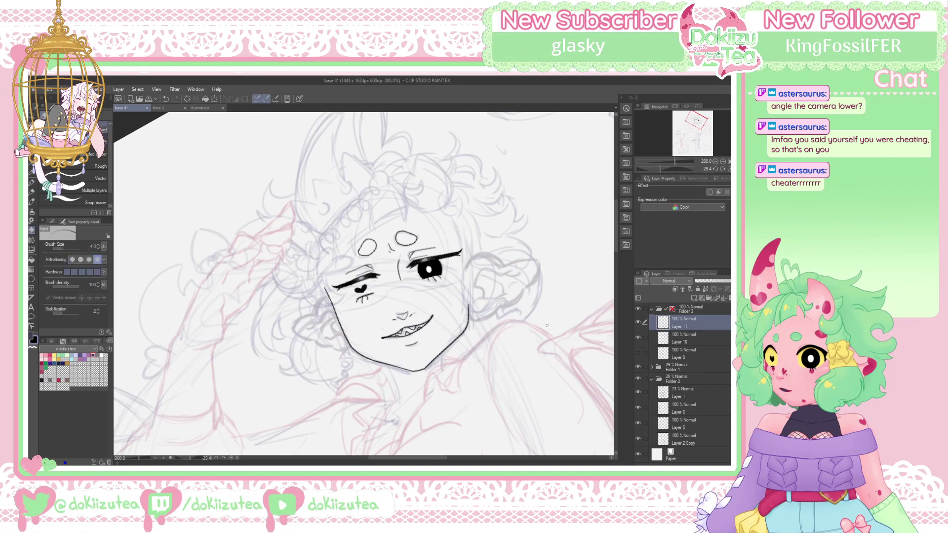
key(p)
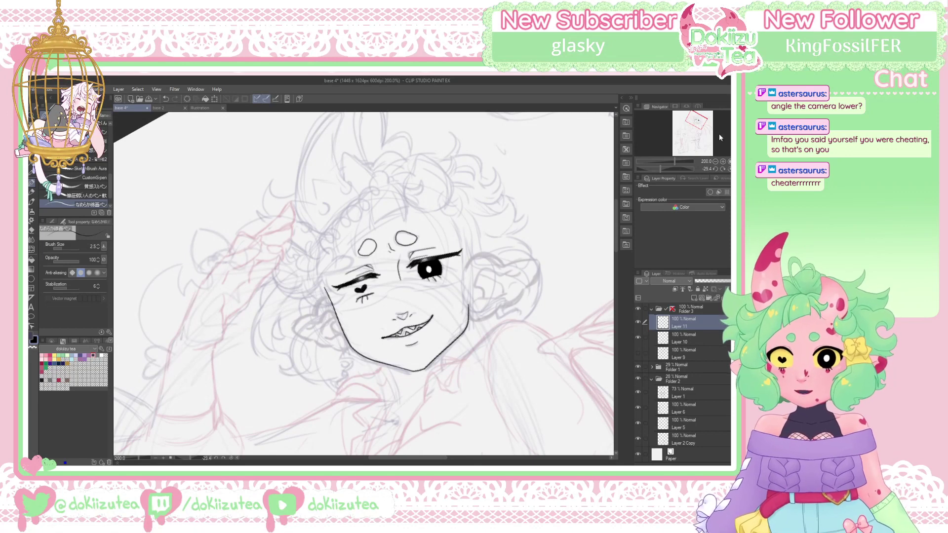
Ink the outline and inner folds of the pointed ear beside the open eye
click(723, 161)
drag(703, 131, 707, 133)
click(715, 161)
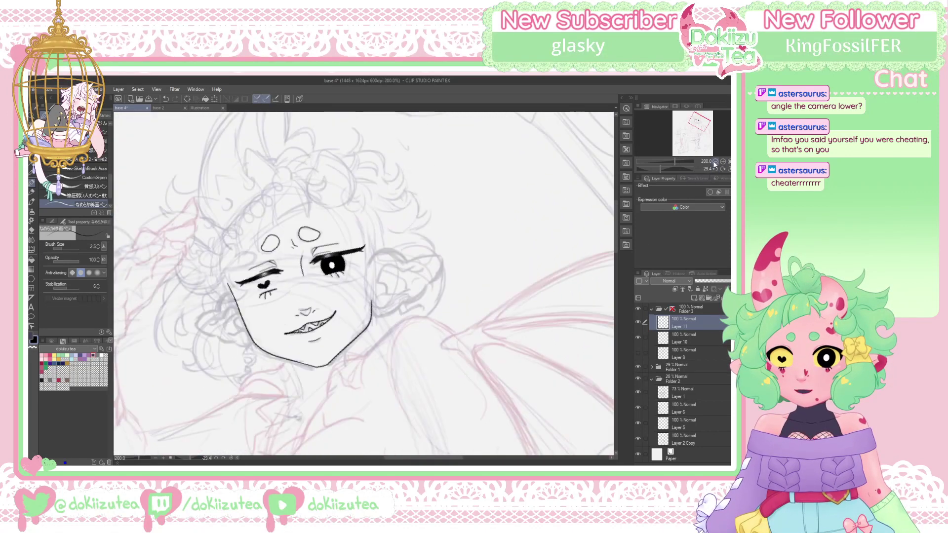
drag(660, 169, 656, 169)
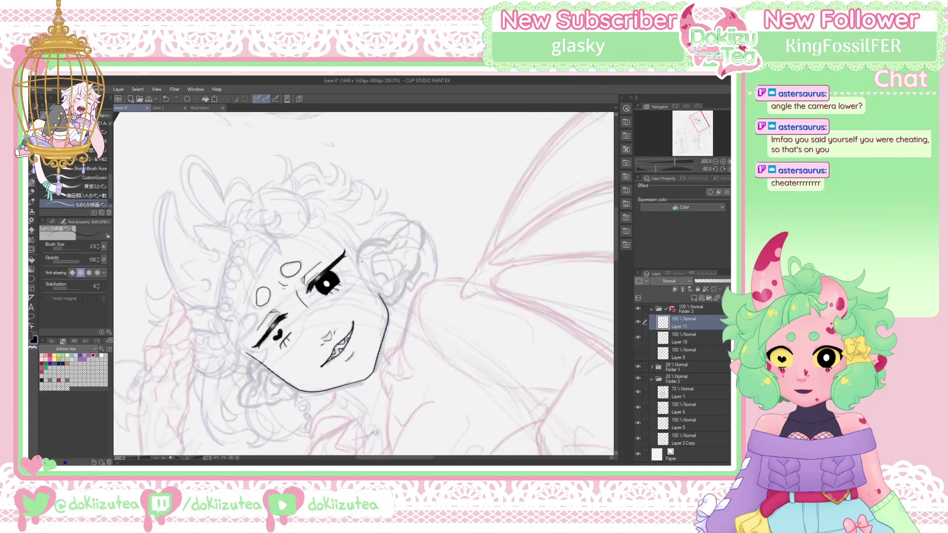
mouse_move(360, 266)
mouse_down()
mouse_move(368, 242)
mouse_move(406, 225)
mouse_move(421, 229)
mouse_move(422, 248)
mouse_move(394, 304)
mouse_move(389, 284)
mouse_move(407, 267)
mouse_move(413, 274)
mouse_move(394, 302)
mouse_move(383, 288)
mouse_move(404, 267)
mouse_up()
key(ctrl+z)
key(ctrl+z)
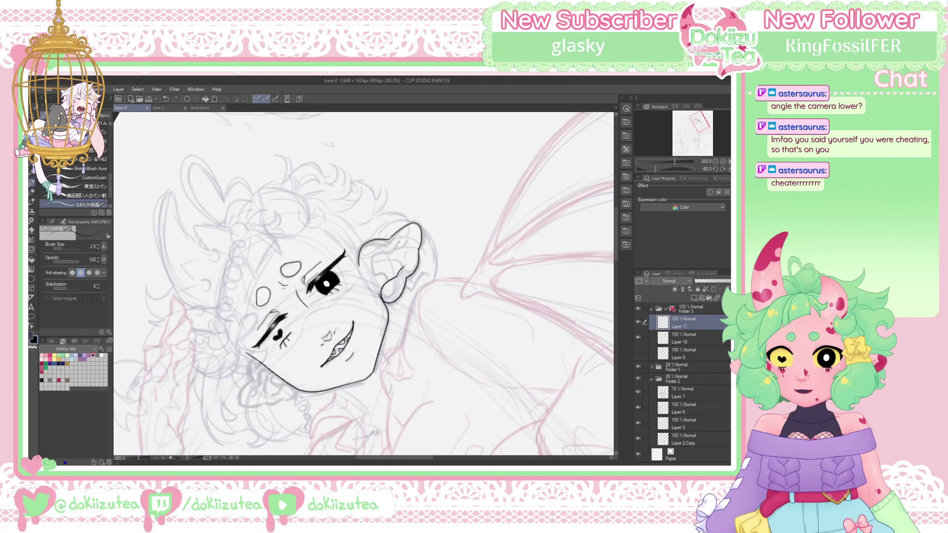
mouse_move(394, 251)
mouse_down()
mouse_move(375, 258)
mouse_move(377, 275)
mouse_move(404, 245)
mouse_move(388, 260)
mouse_move(405, 259)
mouse_up()
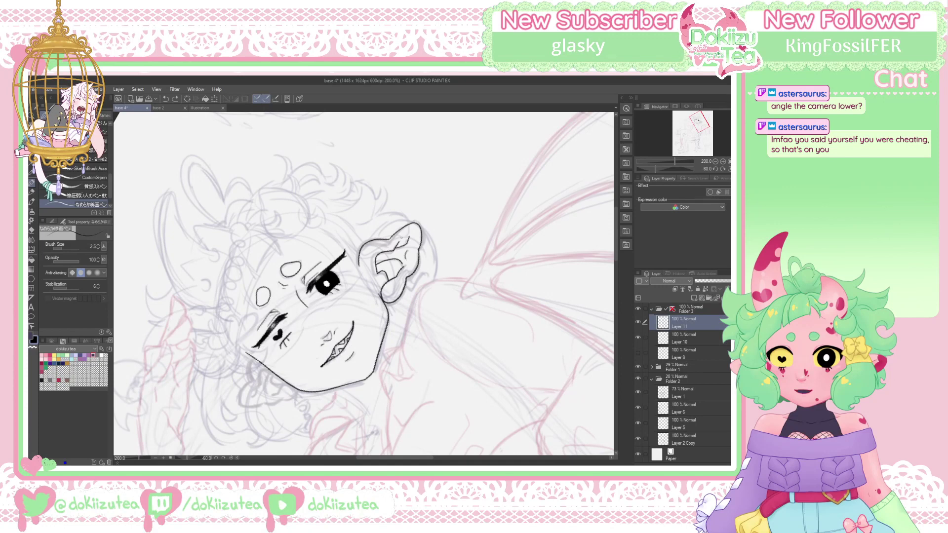
drag(403, 236, 412, 228)
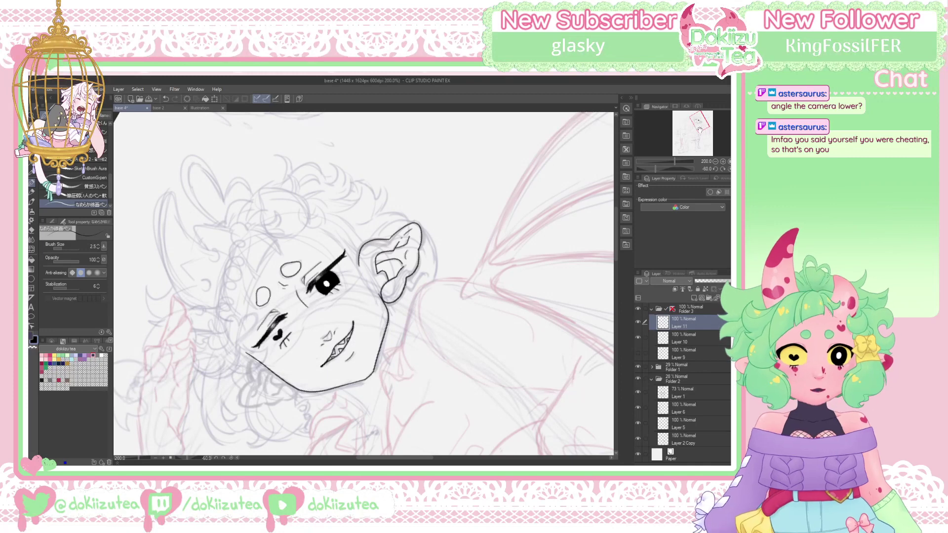
Ink the outline and inner folds of the ear beside the half-closed eye
click(729, 168)
drag(703, 122, 702, 121)
click(737, 169)
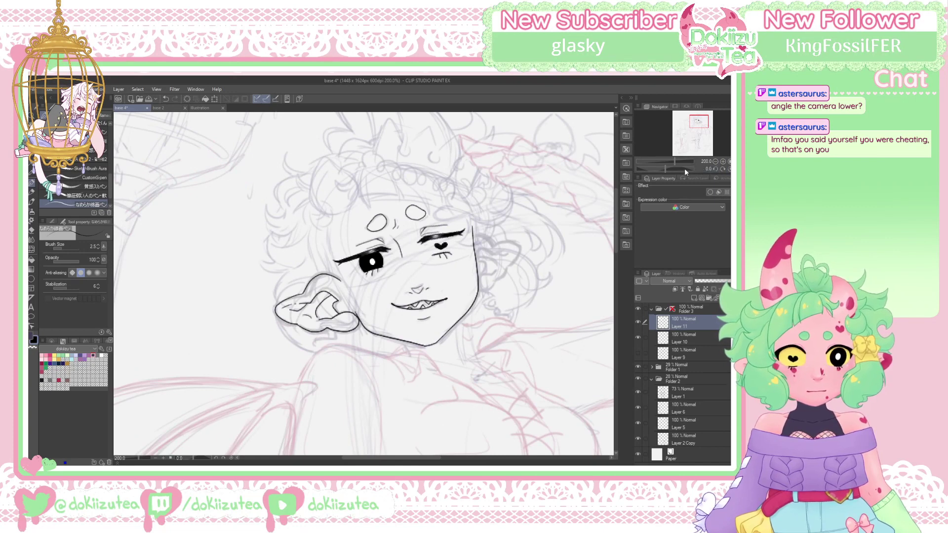
drag(664, 168, 662, 168)
drag(701, 121, 696, 118)
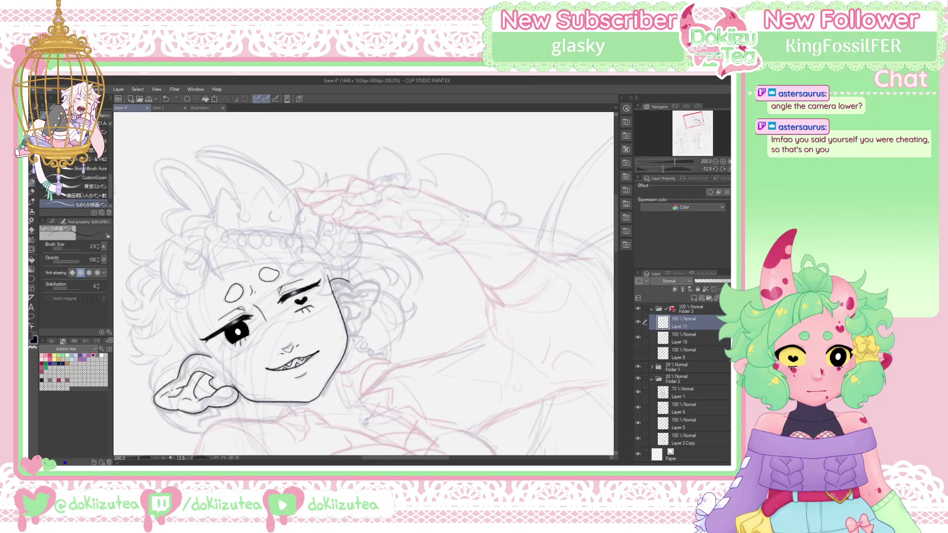
mouse_move(350, 283)
mouse_down()
mouse_move(373, 274)
mouse_move(375, 300)
mouse_move(348, 335)
mouse_up()
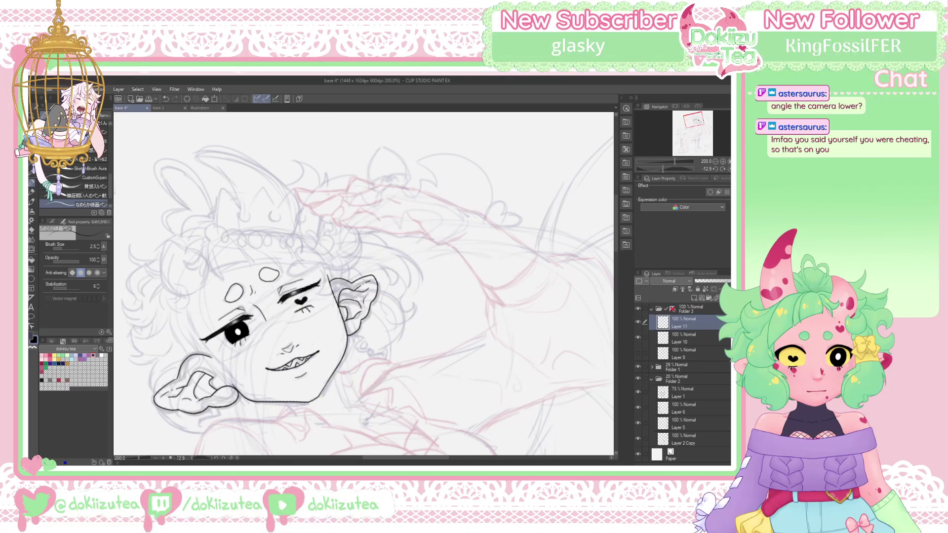
Ink the neck line and collarbone marks, and the shirt opening's edge curving down the chest on the open eye's side
click(736, 169)
click(729, 168)
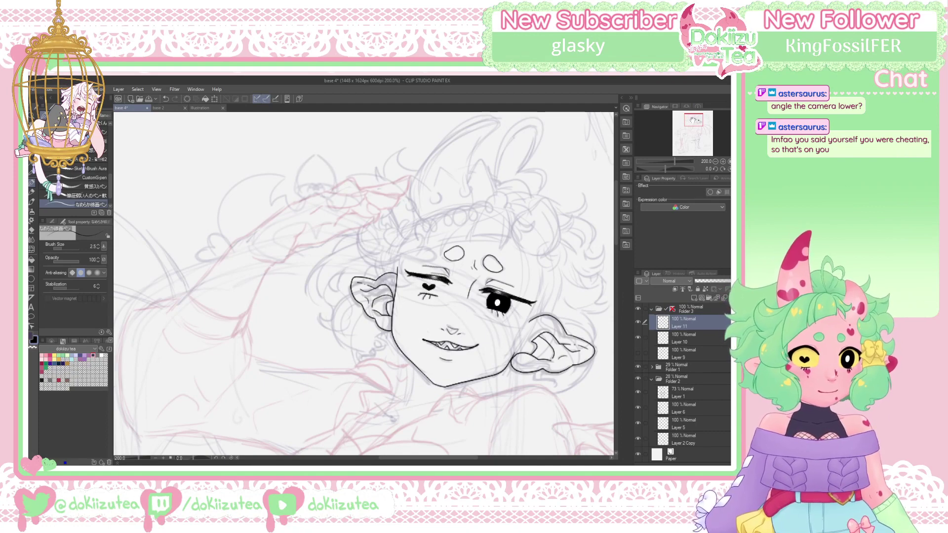
drag(694, 120, 693, 123)
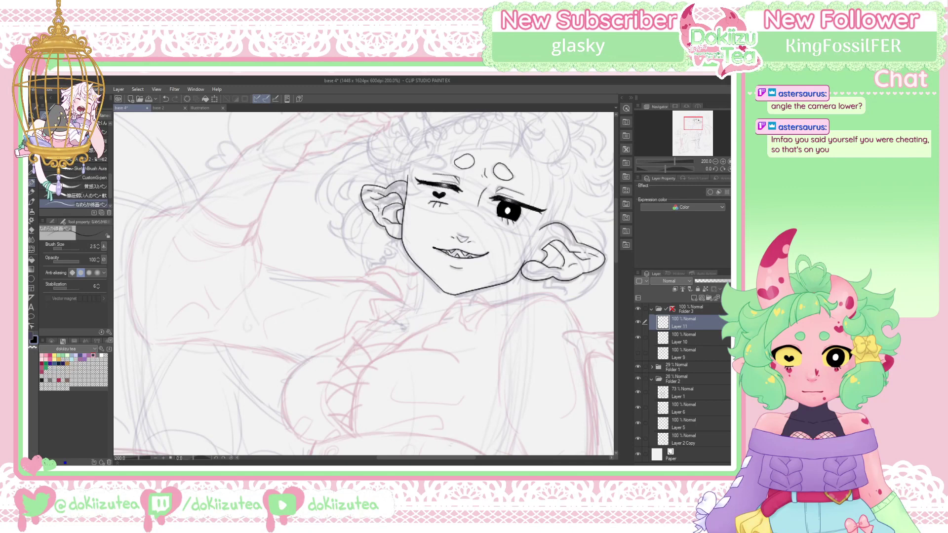
drag(421, 269, 413, 307)
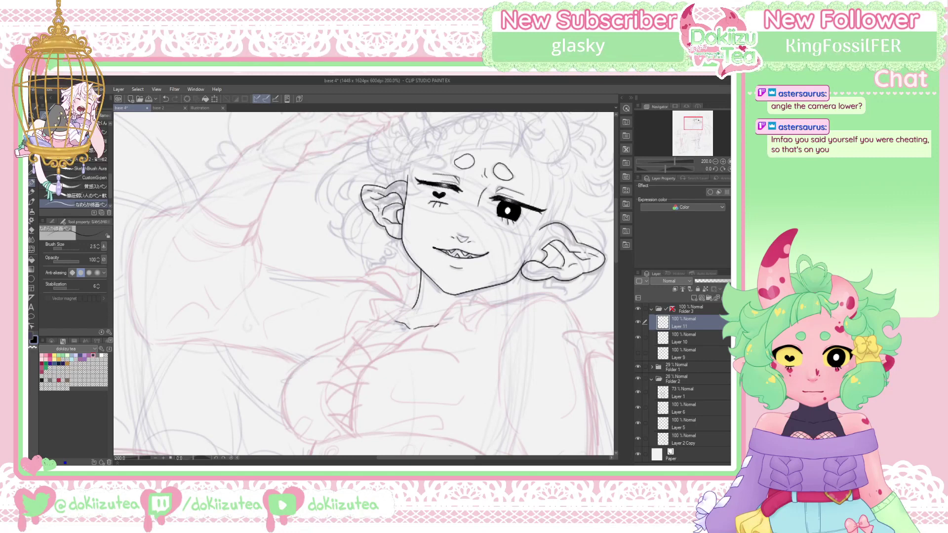
mouse_move(436, 325)
mouse_down()
mouse_move(367, 368)
mouse_move(352, 399)
mouse_move(355, 431)
mouse_up()
key(e)
key(p)
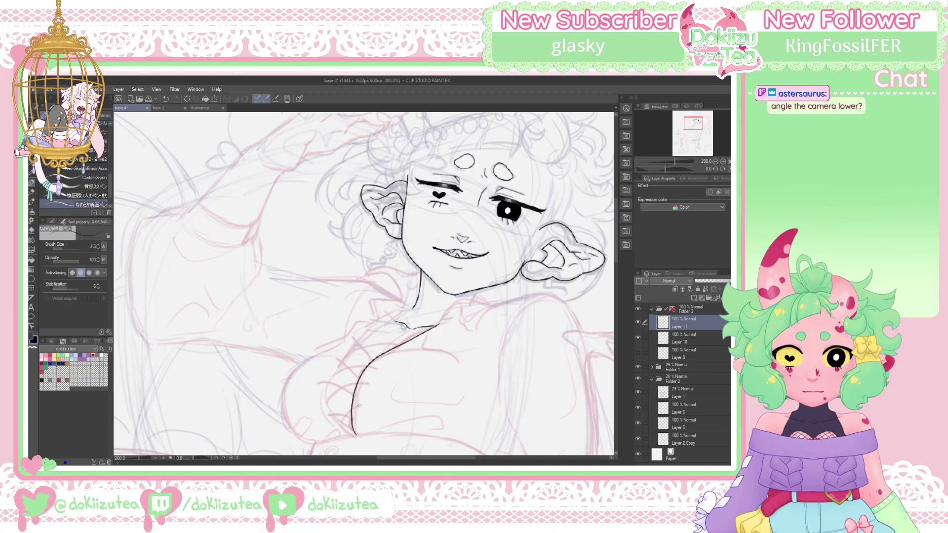
Ink the shirt opening's opposite edge and the outer chest contour on the raised arm's side
drag(409, 310, 367, 340)
key(ctrl+z)
mouse_move(411, 309)
mouse_down()
mouse_move(342, 355)
mouse_move(328, 384)
mouse_move(336, 414)
mouse_move(355, 433)
mouse_up()
drag(361, 320, 354, 328)
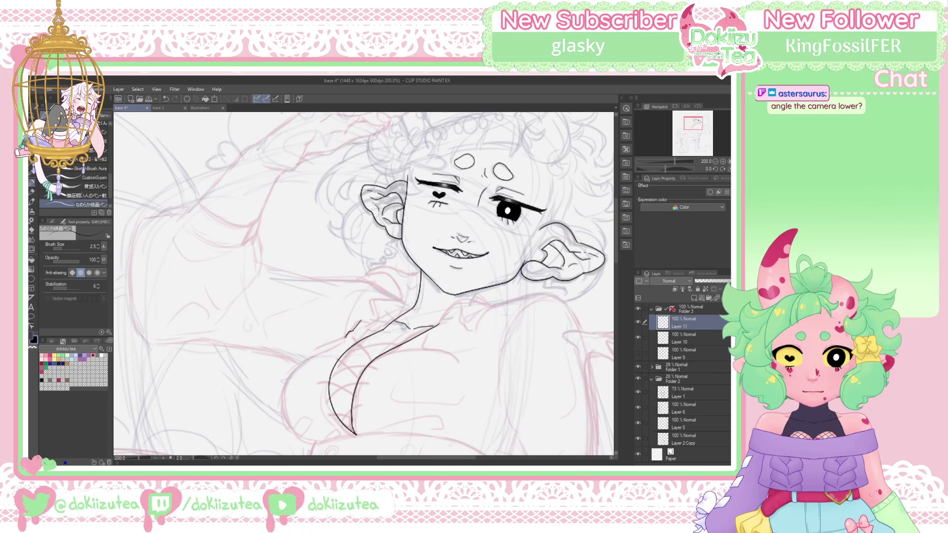
mouse_move(342, 339)
mouse_down()
mouse_move(303, 356)
mouse_move(284, 389)
mouse_move(295, 431)
mouse_move(322, 443)
mouse_up()
Ink three curved fold lines on the shirt's chest below the open eye's side
drag(430, 347, 465, 360)
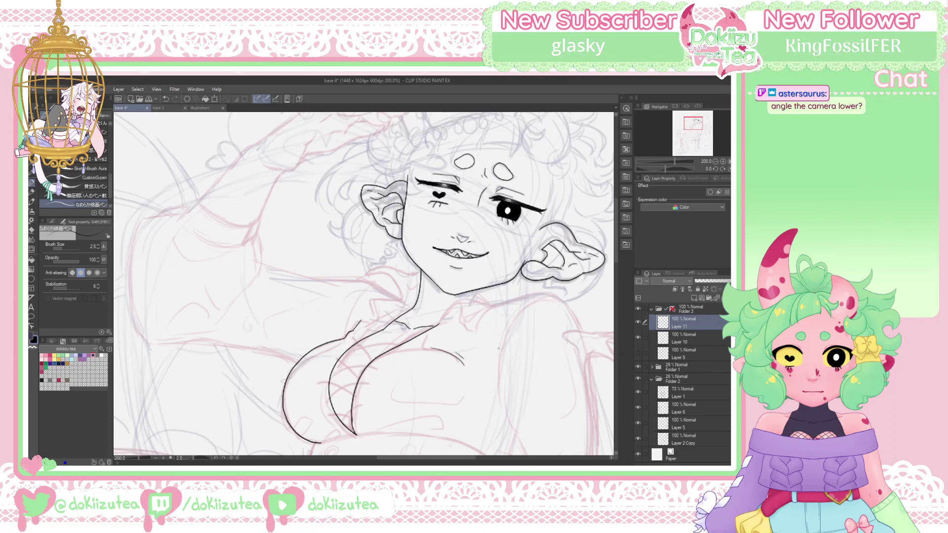
mouse_move(396, 384)
mouse_down()
mouse_move(407, 405)
mouse_move(457, 403)
mouse_up()
mouse_move(371, 433)
mouse_down()
mouse_move(439, 426)
mouse_move(425, 429)
mouse_up()
Clean the lower end of the chest outline with the Hard eraser enlarged to 10, and re-ink the lower contour with its fold
key(e)
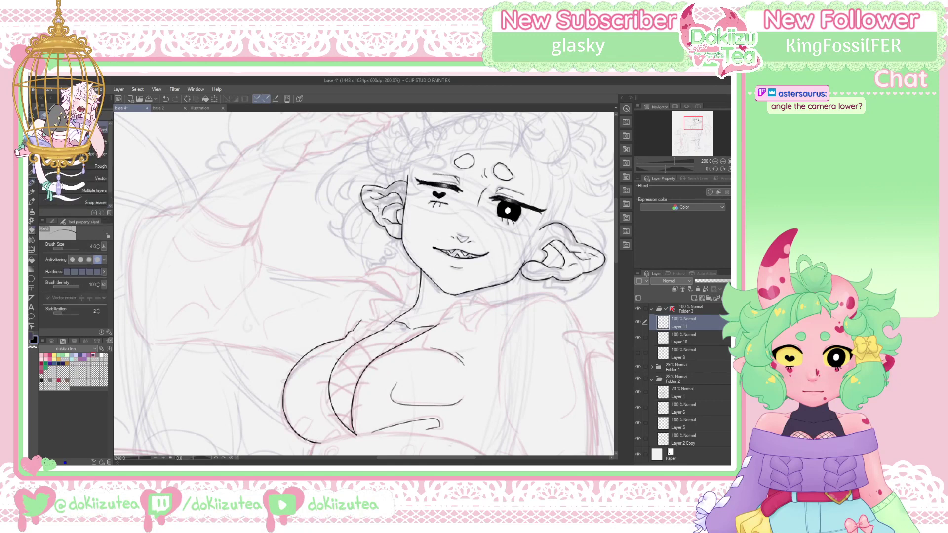
mouse_move(304, 438)
mouse_down()
mouse_move(319, 443)
mouse_move(303, 438)
mouse_up()
key(])
key(])
key(])
key(])
key(])
key(p)
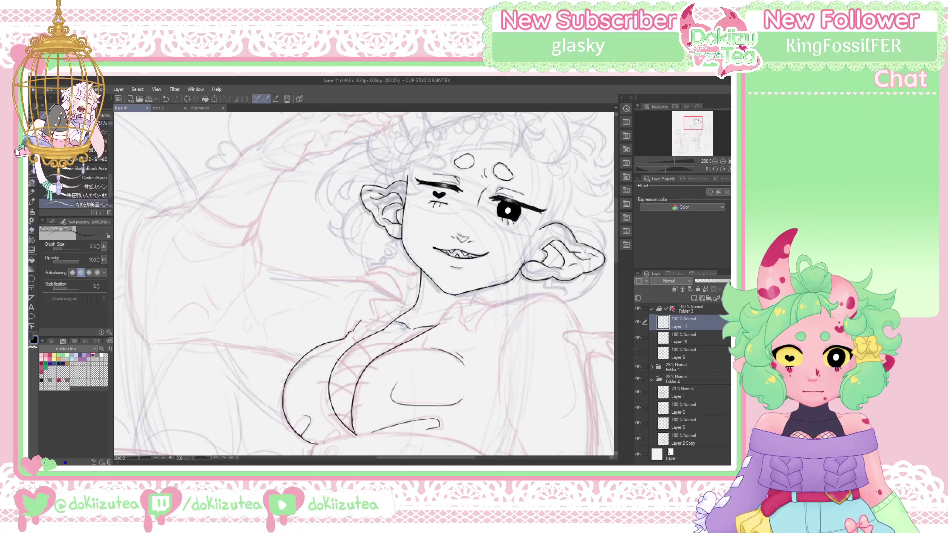
drag(322, 442, 334, 430)
Ink the jagged, folded shirt collar on both sides of the neck
drag(694, 127, 695, 123)
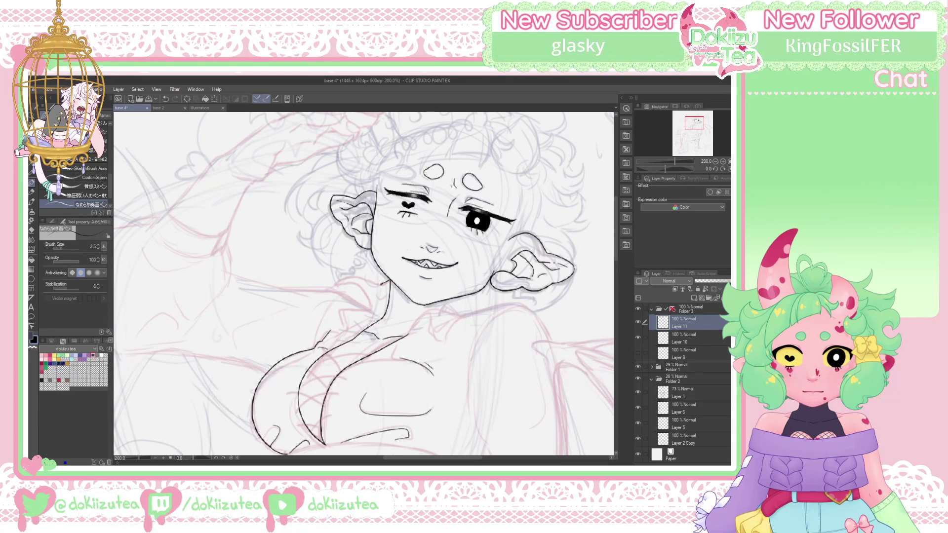
drag(377, 280, 331, 288)
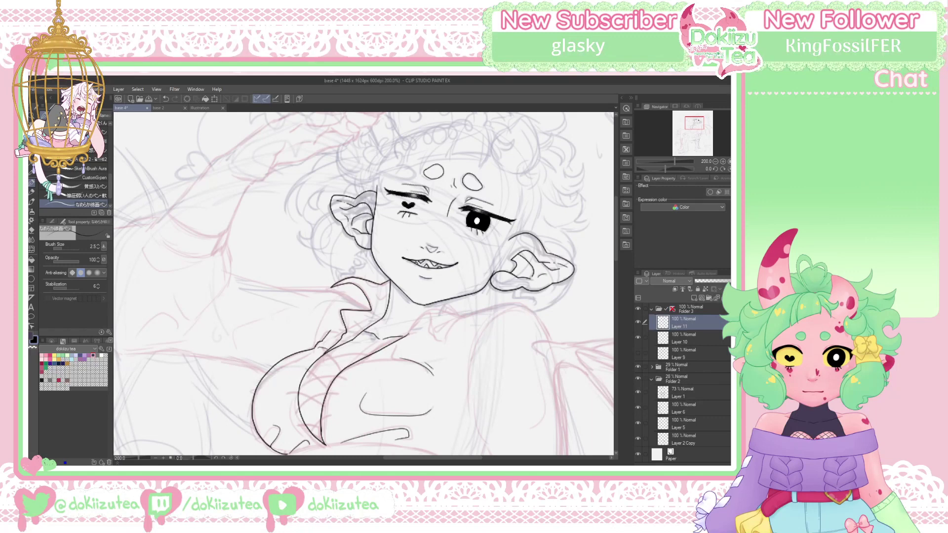
key(ctrl+z)
mouse_move(372, 355)
mouse_down()
mouse_move(409, 347)
mouse_move(424, 312)
mouse_up()
drag(442, 307, 451, 314)
mouse_move(462, 316)
mouse_down()
mouse_move(430, 329)
mouse_move(445, 337)
mouse_move(450, 327)
mouse_up()
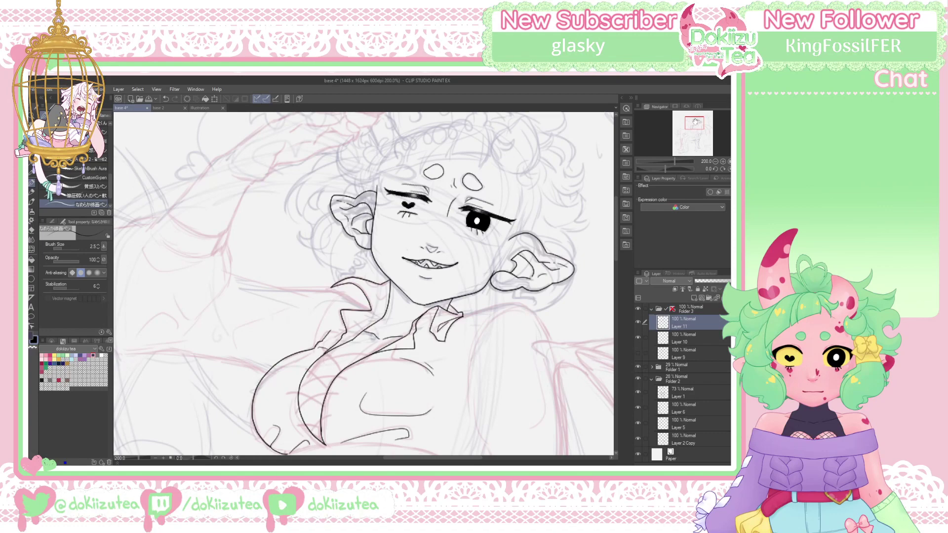
Ink the shirt edge below the collar on the raised arm's side and a long crease across the sleeve's shoulder
drag(693, 120, 691, 121)
drag(663, 169, 658, 168)
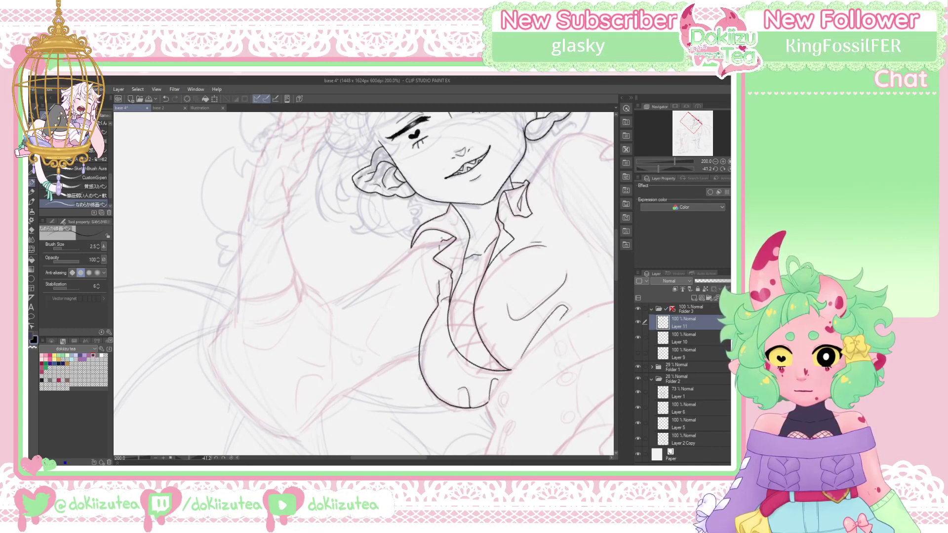
mouse_move(425, 246)
mouse_down()
mouse_move(437, 242)
mouse_move(425, 286)
mouse_move(433, 301)
mouse_up()
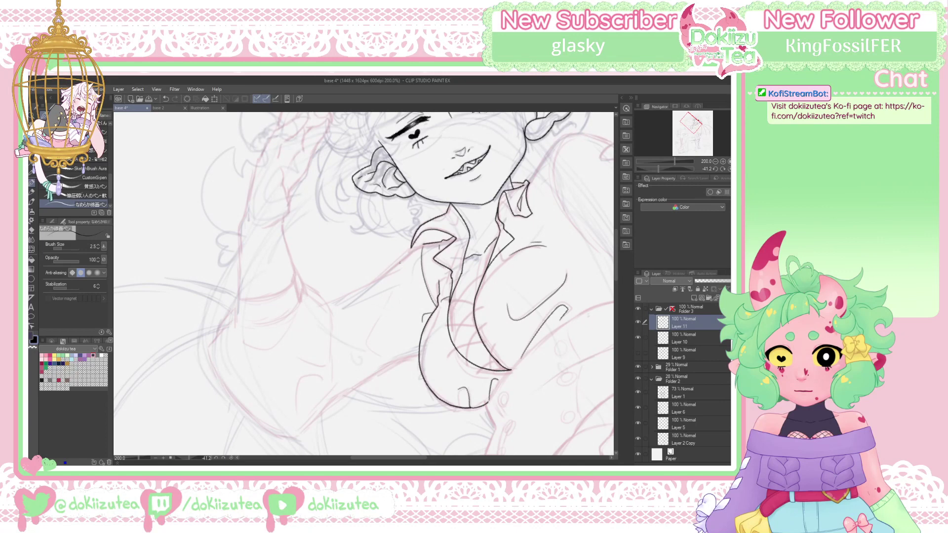
drag(420, 244, 373, 294)
key(ctrl+z)
mouse_move(421, 244)
mouse_down()
mouse_move(394, 268)
mouse_move(362, 331)
mouse_move(380, 358)
mouse_up()
Ink the upper edge of the raised arm's sleeve from the collar toward the elbow bend, redrawing unsatisfactory strokes
mouse_move(351, 316)
mouse_down()
mouse_move(377, 273)
mouse_move(378, 282)
mouse_move(389, 272)
mouse_move(376, 270)
mouse_move(393, 268)
mouse_move(332, 302)
mouse_up()
key(ctrl+z)
key(ctrl+z)
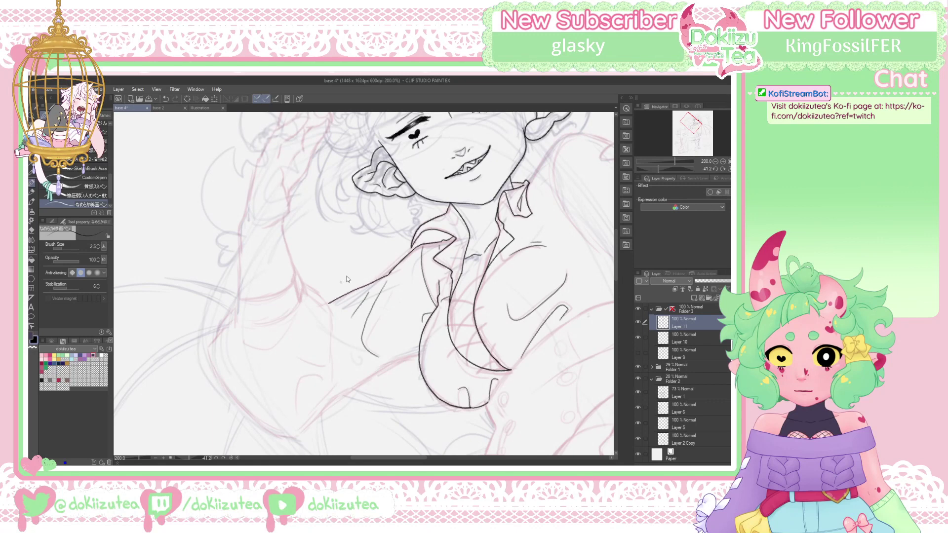
key(ctrl+z)
key(ctrl+z)
key(ctrl+z)
drag(325, 304, 400, 269)
Ink the underside of the raised arm's sleeve from the chest down to the elbow
drag(696, 124, 694, 130)
drag(656, 170, 651, 169)
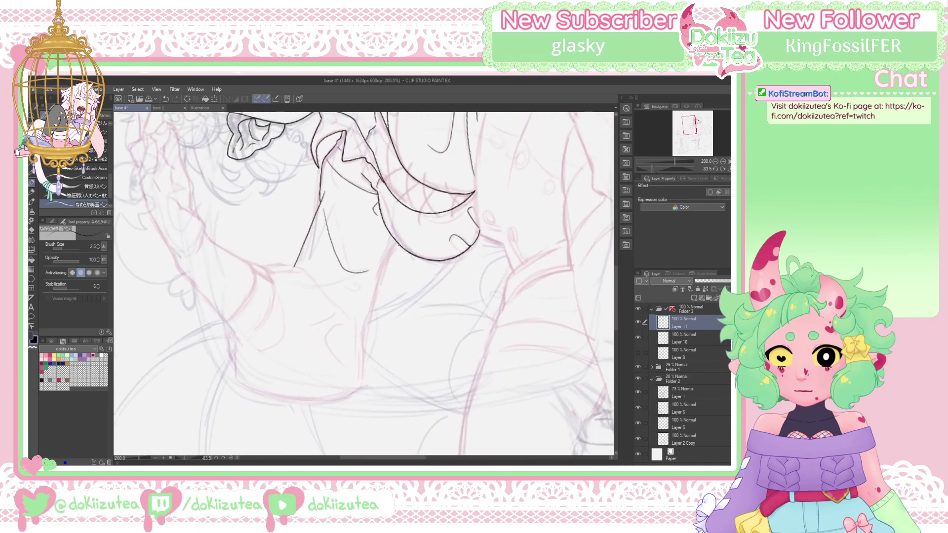
mouse_move(398, 246)
mouse_down()
mouse_move(378, 273)
mouse_move(388, 258)
mouse_up()
key(ctrl+z)
drag(386, 264, 352, 398)
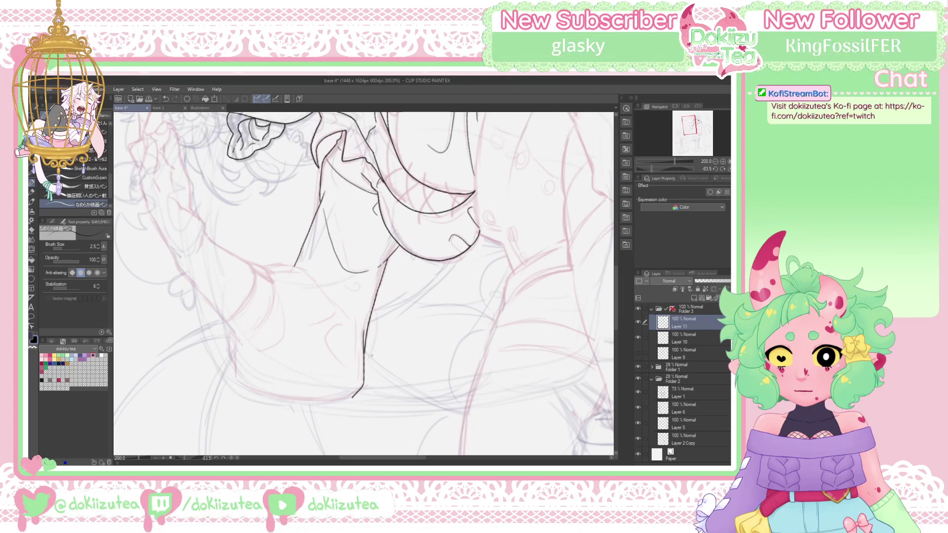
key(ctrl+z)
drag(365, 352, 353, 392)
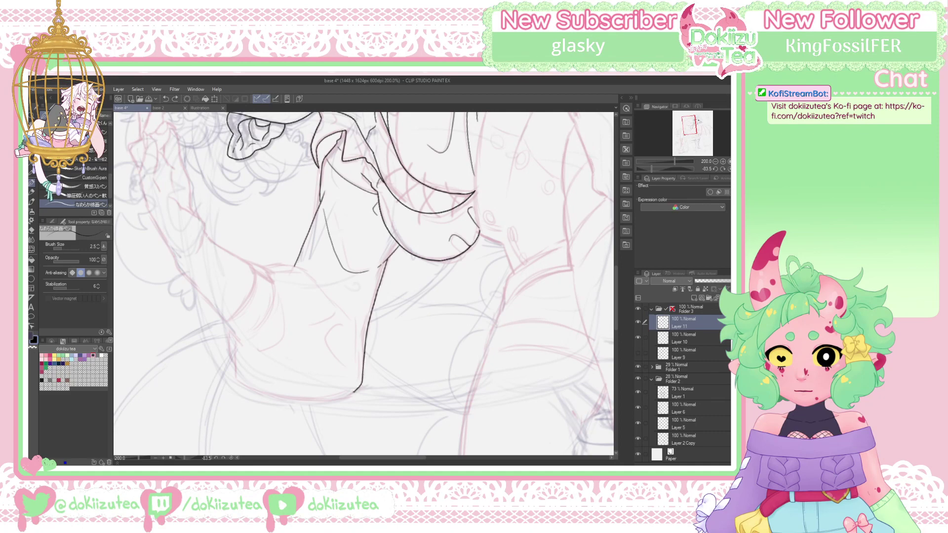
Ink the rolled sleeve cuff around the raised forearm and the short sleeve edge beside it
click(729, 169)
drag(718, 135, 688, 123)
drag(671, 167, 659, 162)
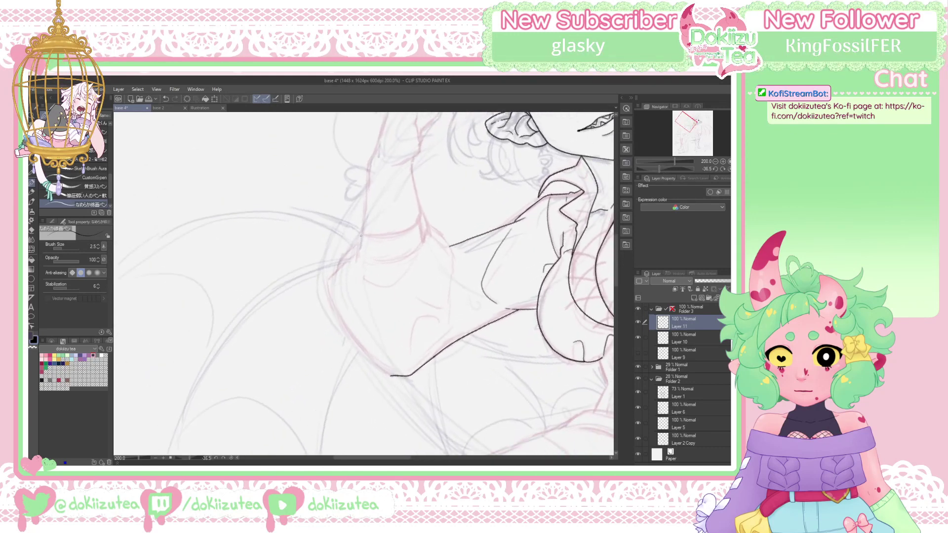
mouse_move(360, 236)
mouse_down()
mouse_move(380, 267)
mouse_move(407, 262)
mouse_move(426, 245)
mouse_move(423, 211)
mouse_up()
key(ctrl+z)
key(ctrl+z)
drag(360, 240, 339, 268)
Ink the sleeve's outer edge from the elbow up to the cuff and erase the overlap at the corner
drag(658, 169, 666, 169)
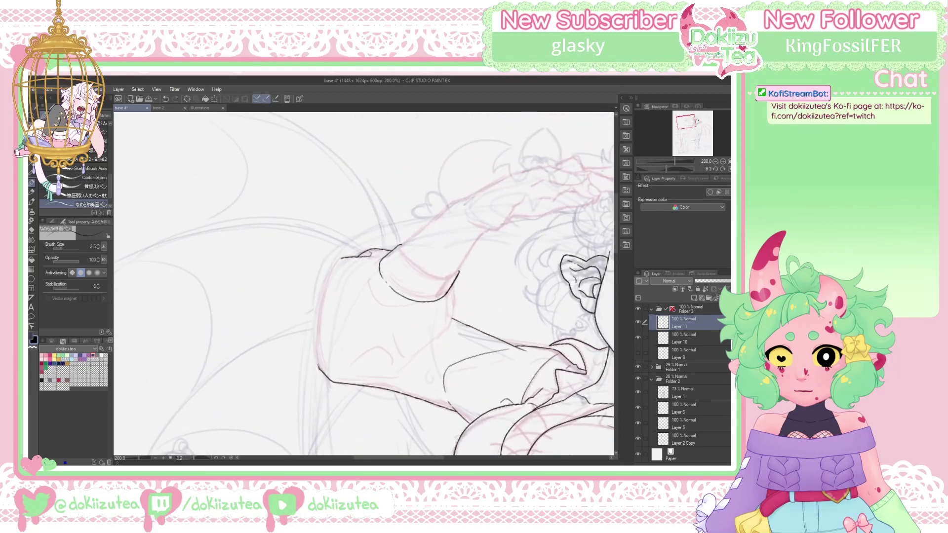
drag(318, 365, 319, 326)
key(ctrl+z)
mouse_move(317, 364)
mouse_down()
mouse_move(321, 292)
mouse_move(342, 257)
mouse_up()
key(ctrl+z)
mouse_move(317, 366)
mouse_down()
mouse_move(324, 282)
mouse_move(337, 262)
mouse_up()
key(e)
drag(342, 256, 340, 260)
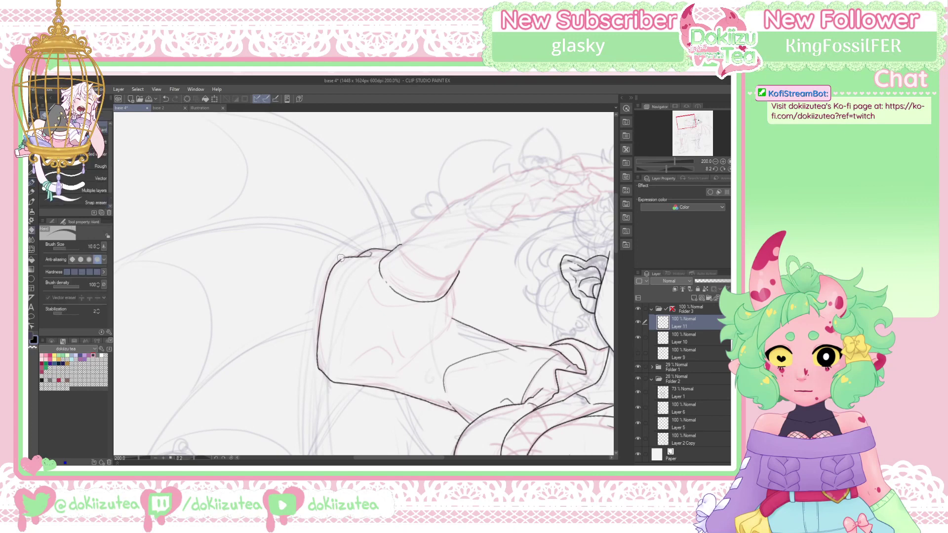
key(p)
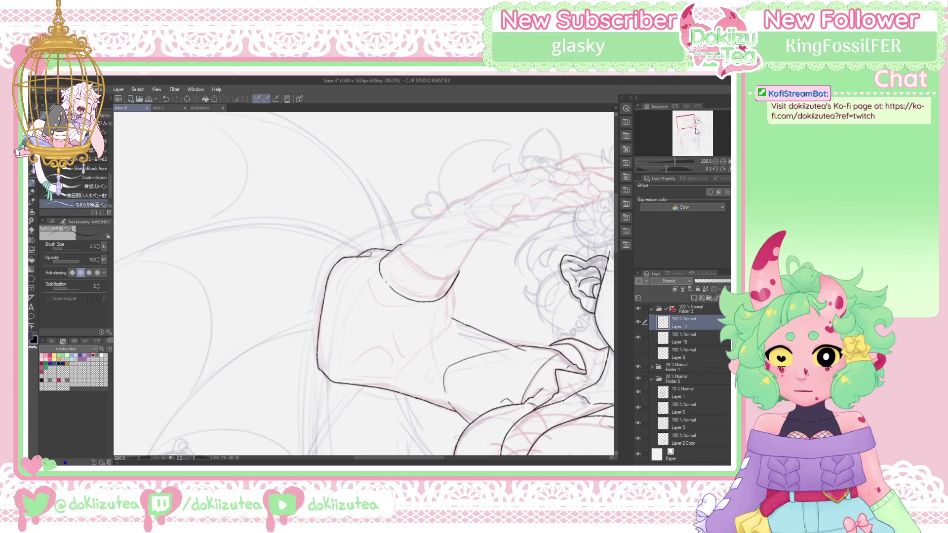
Ink the raised forearm's outer line, the back of the hand and the first bent finger
click(729, 168)
drag(688, 124, 697, 117)
click(723, 161)
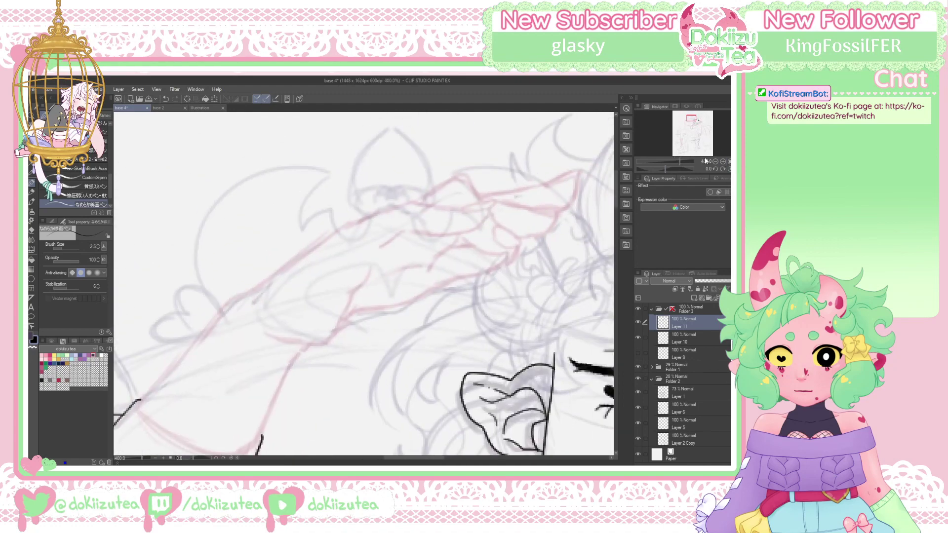
click(716, 161)
drag(664, 169, 658, 169)
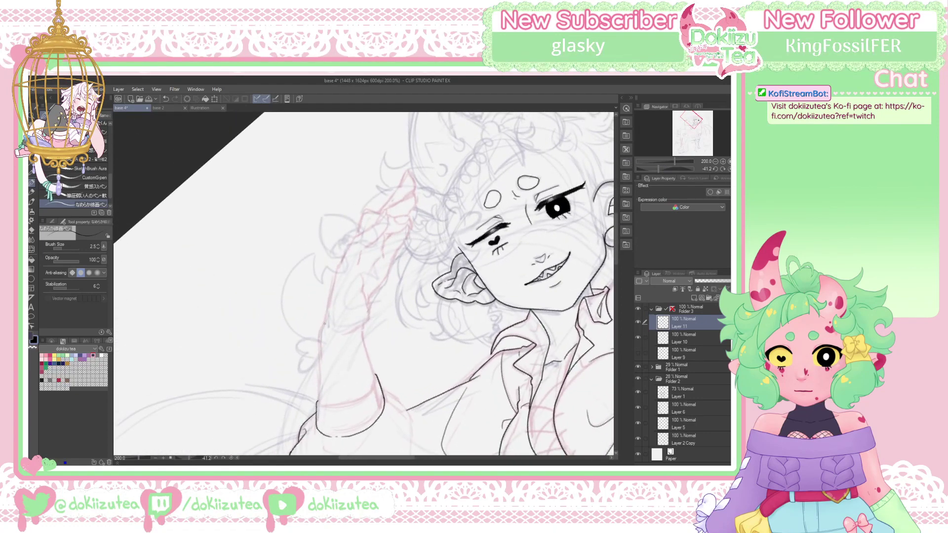
drag(324, 324, 339, 267)
drag(351, 239, 385, 212)
drag(382, 236, 373, 244)
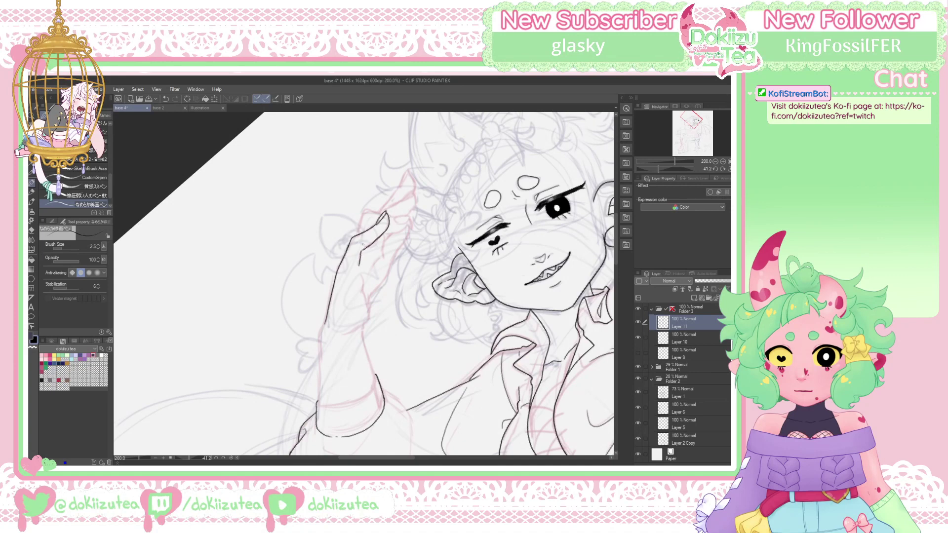
Ink the neighbouring fingers of the raised hand and its palm edge down to the wrist
drag(365, 219, 359, 233)
key(ctrl+z)
drag(409, 216, 409, 217)
drag(380, 258, 367, 270)
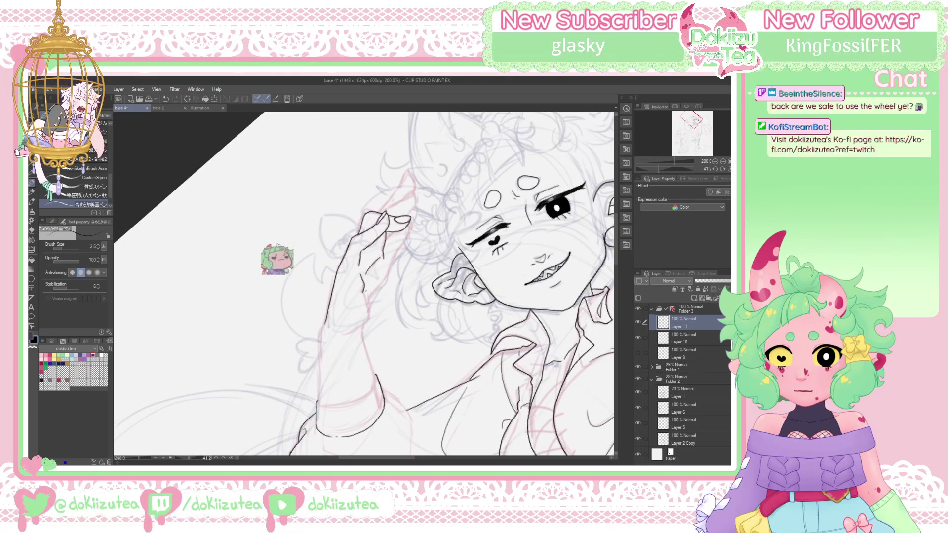
mouse_move(364, 292)
mouse_down()
mouse_move(361, 327)
mouse_move(409, 232)
mouse_up()
key(ctrl+z)
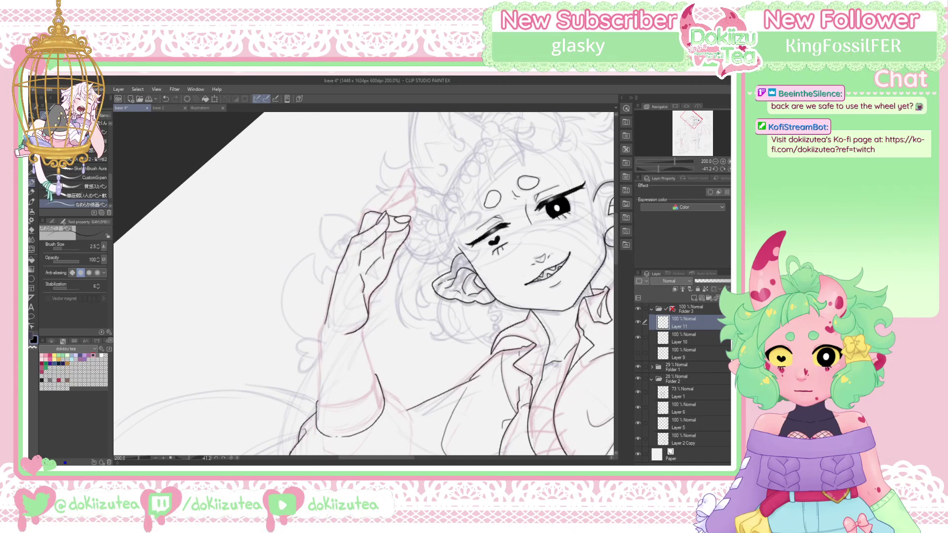
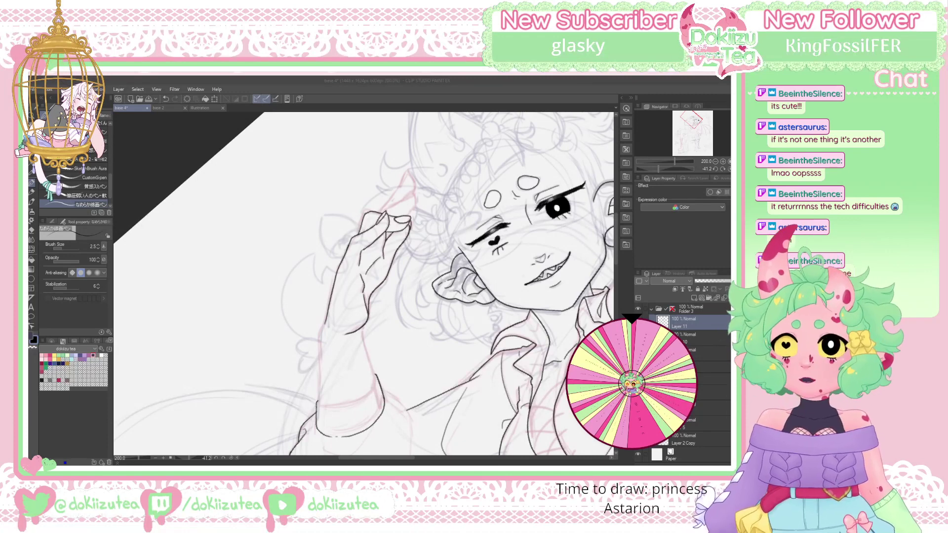
Switch to the blank Illustration canvas and pencil a rough head, neck, shoulders and bent arm in the upper half
click(206, 108)
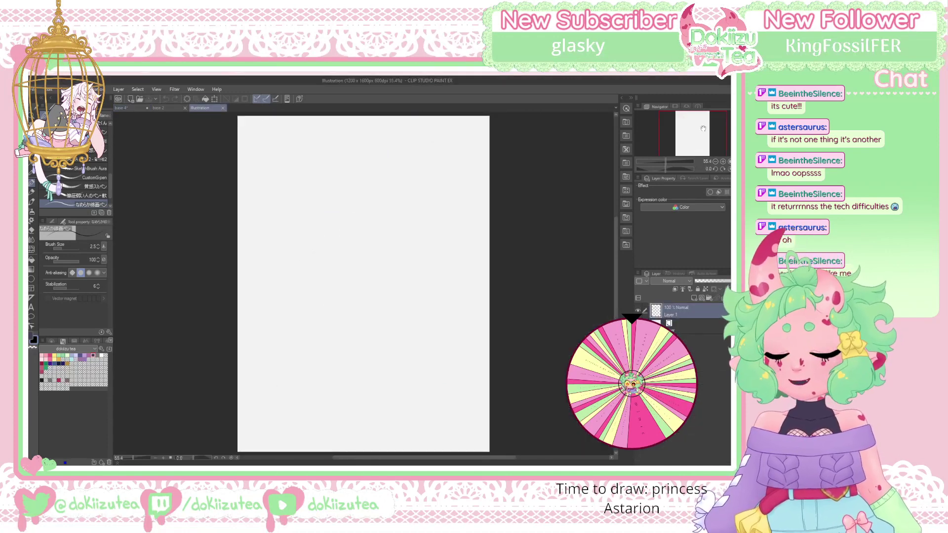
click(723, 162)
click(723, 162)
drag(708, 142, 709, 133)
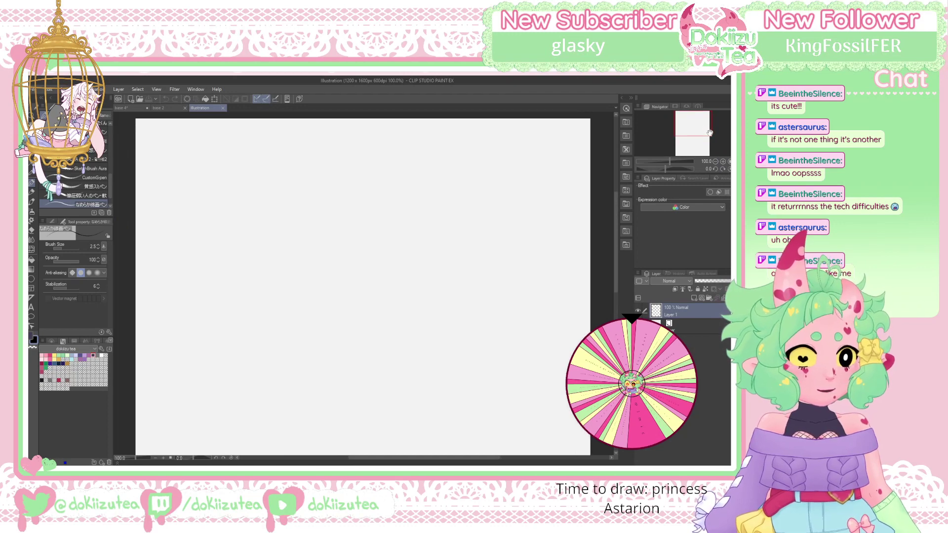
click(32, 191)
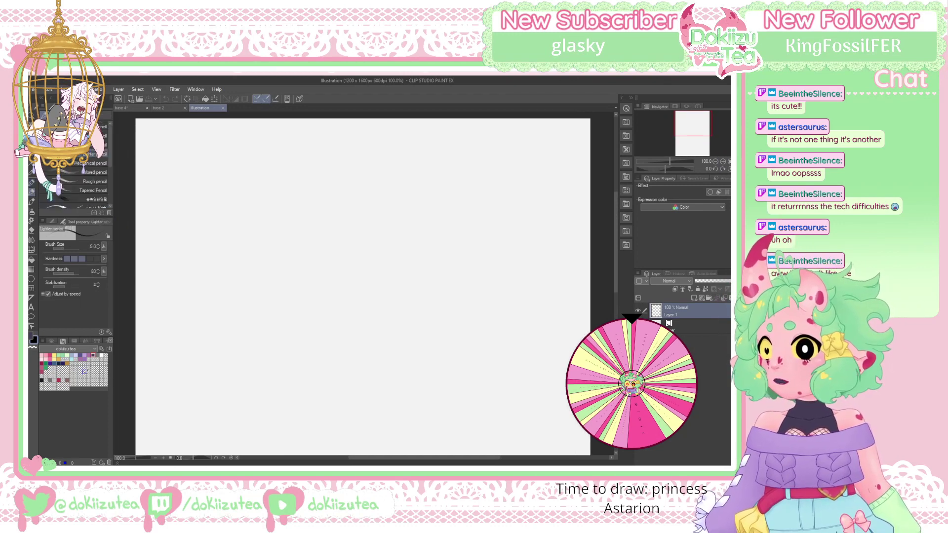
click(31, 336)
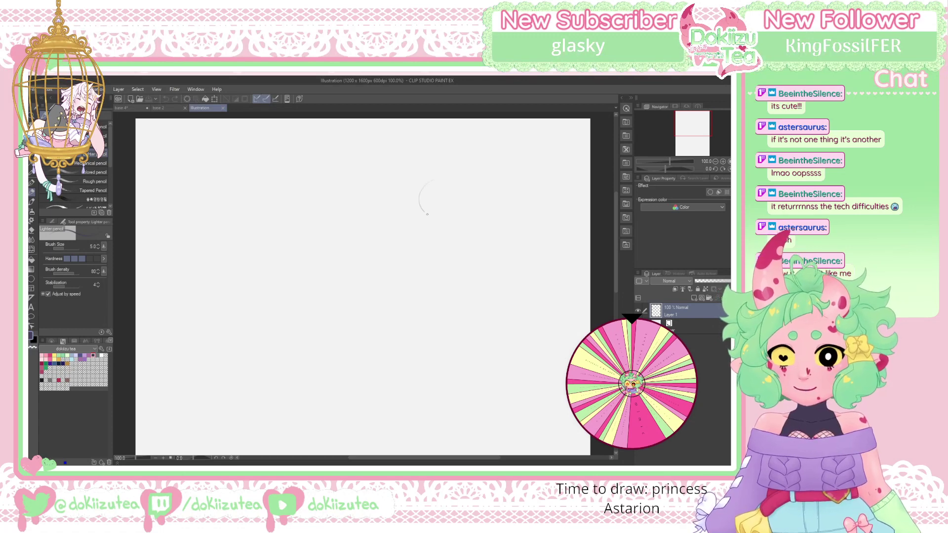
mouse_move(427, 214)
mouse_down()
mouse_move(449, 174)
mouse_move(461, 193)
mouse_move(441, 198)
mouse_move(428, 216)
mouse_move(420, 202)
mouse_move(420, 213)
mouse_move(432, 224)
mouse_move(450, 217)
mouse_move(463, 182)
mouse_move(468, 198)
mouse_move(425, 245)
mouse_move(450, 260)
mouse_move(463, 238)
mouse_move(474, 243)
mouse_move(482, 282)
mouse_move(459, 298)
mouse_up()
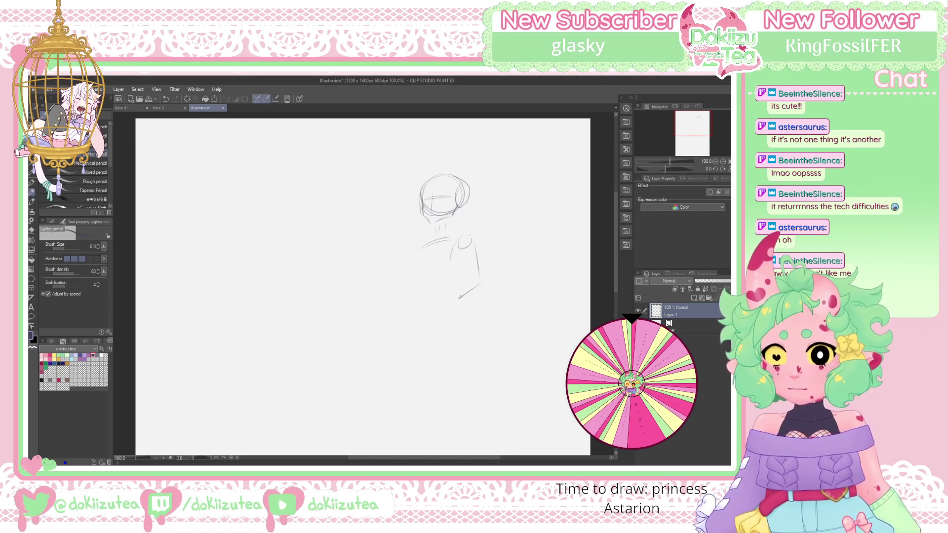
mouse_move(472, 239)
mouse_down()
mouse_move(468, 282)
mouse_move(479, 286)
mouse_move(477, 297)
mouse_move(455, 308)
mouse_up()
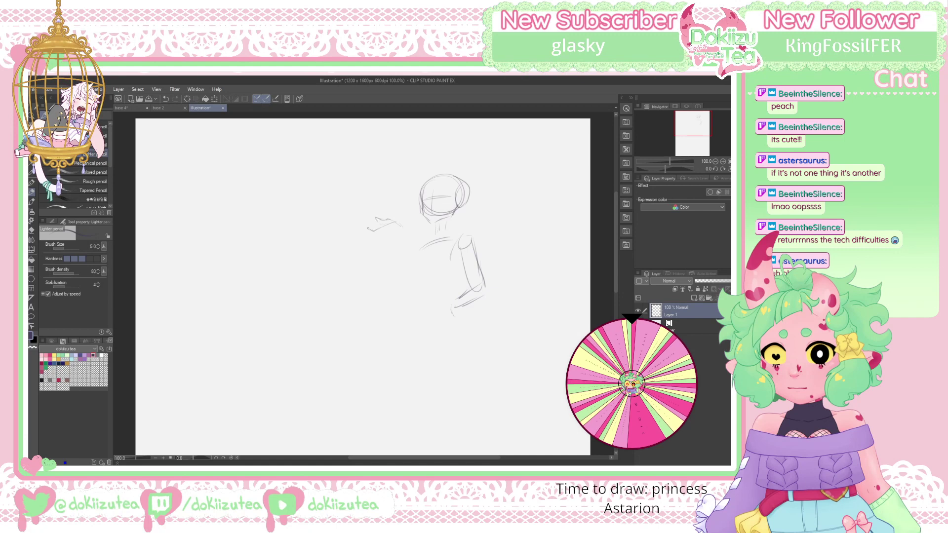
Sketch the figure's outstretched hand holding a stemmed wine glass, apart from the body
drag(368, 228, 371, 232)
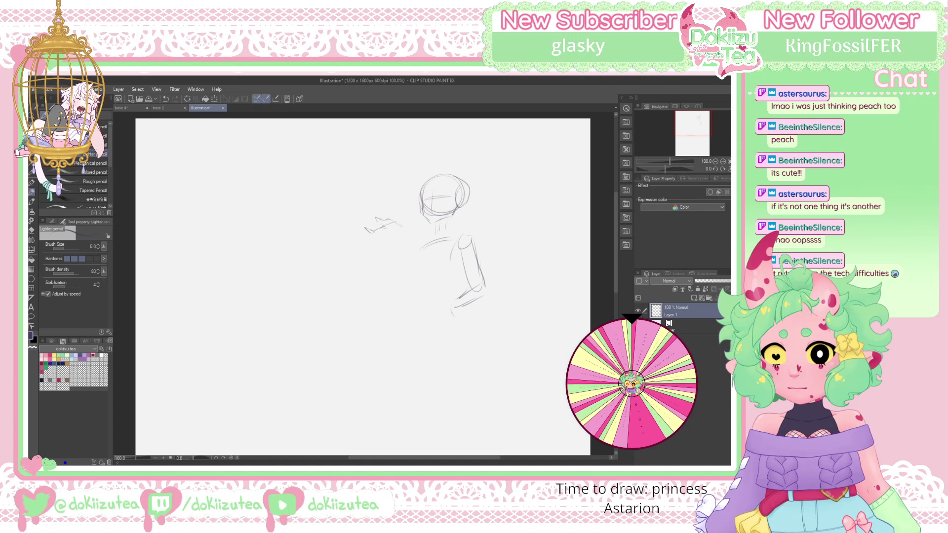
mouse_move(382, 227)
mouse_down()
mouse_move(395, 227)
mouse_move(386, 226)
mouse_up()
mouse_move(368, 230)
mouse_down()
mouse_move(383, 226)
mouse_move(384, 211)
mouse_move(373, 230)
mouse_up()
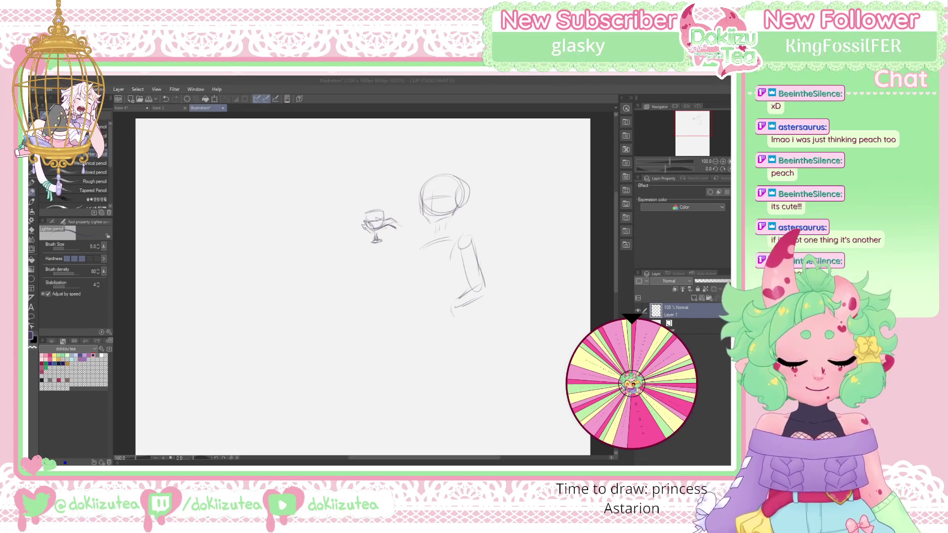
Lasso the hand with the wine glass, move it lower and farther from the head, and clear the selection
key(m)
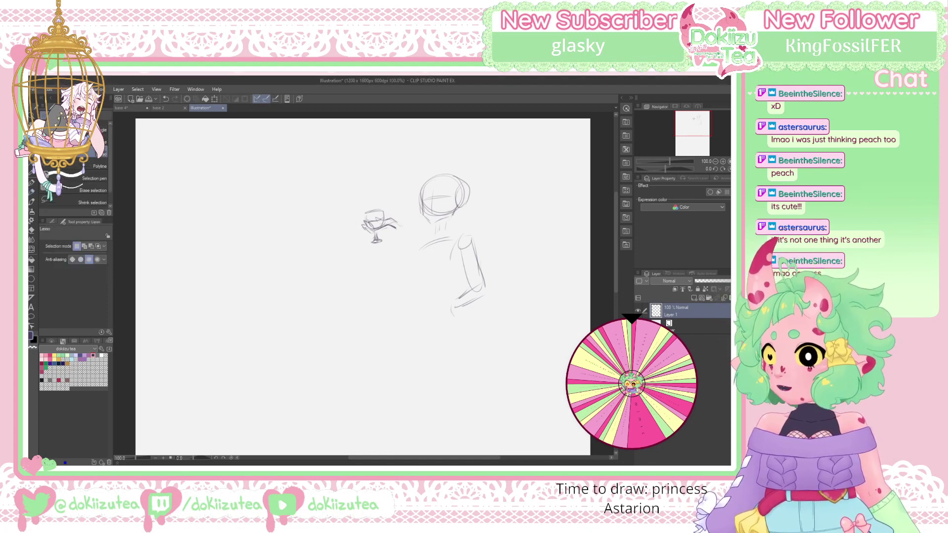
mouse_move(364, 199)
mouse_down()
mouse_move(381, 194)
mouse_move(348, 206)
mouse_up()
click(407, 279)
drag(396, 246, 383, 268)
click(351, 300)
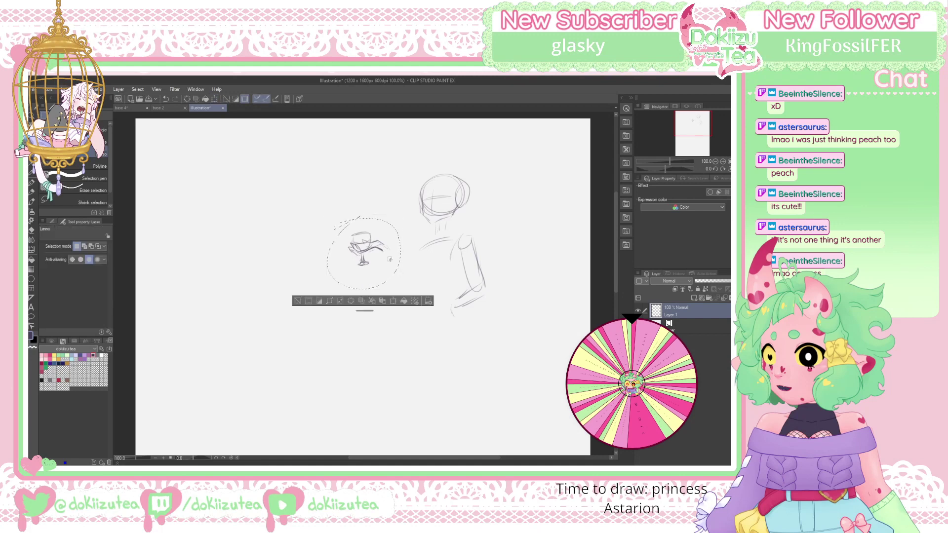
click(296, 301)
Pencil the torso, waist and shoulders, the arm joining the glass-holding hand, and the other hand at the hip
click(30, 192)
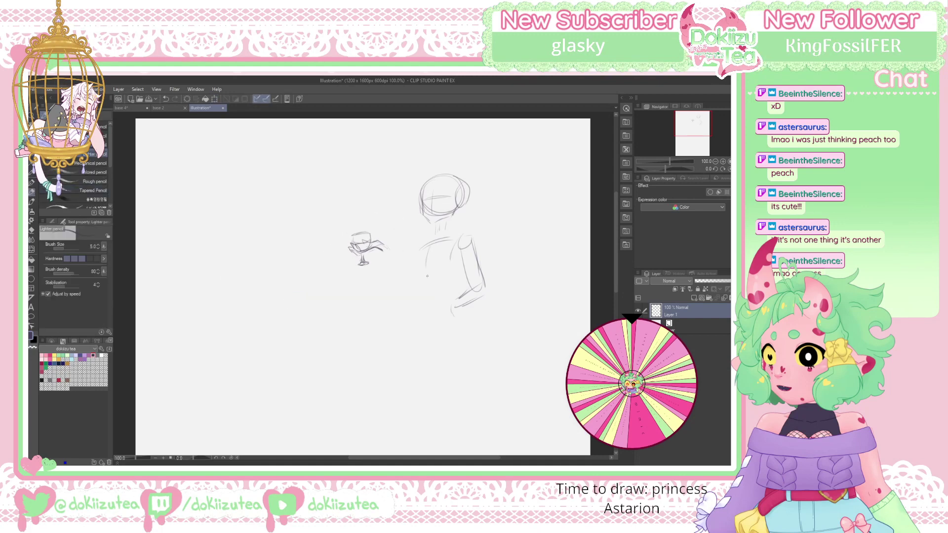
drag(411, 263, 445, 269)
drag(451, 305, 456, 322)
drag(410, 280, 409, 297)
mouse_move(377, 249)
mouse_down()
mouse_move(386, 277)
mouse_move(394, 264)
mouse_move(391, 282)
mouse_move(405, 285)
mouse_up()
mouse_move(408, 250)
mouse_down()
mouse_move(402, 262)
mouse_move(455, 235)
mouse_up()
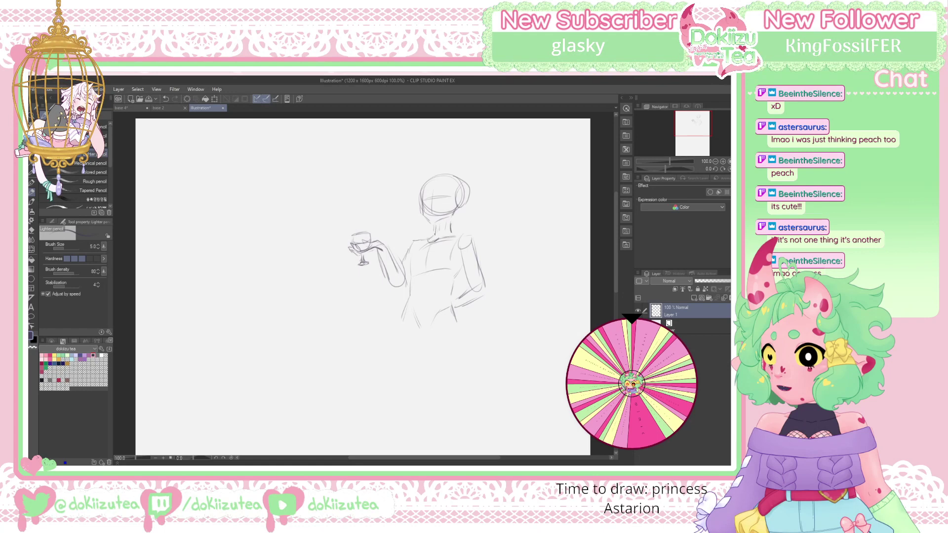
mouse_move(455, 235)
mouse_down()
mouse_move(475, 230)
mouse_move(484, 278)
mouse_up()
mouse_move(466, 309)
mouse_down()
mouse_move(471, 319)
mouse_move(460, 325)
mouse_up()
Add a new layer above the rough sketch, lower the sketch layer's opacity to 26% and make the new layer active
click(694, 299)
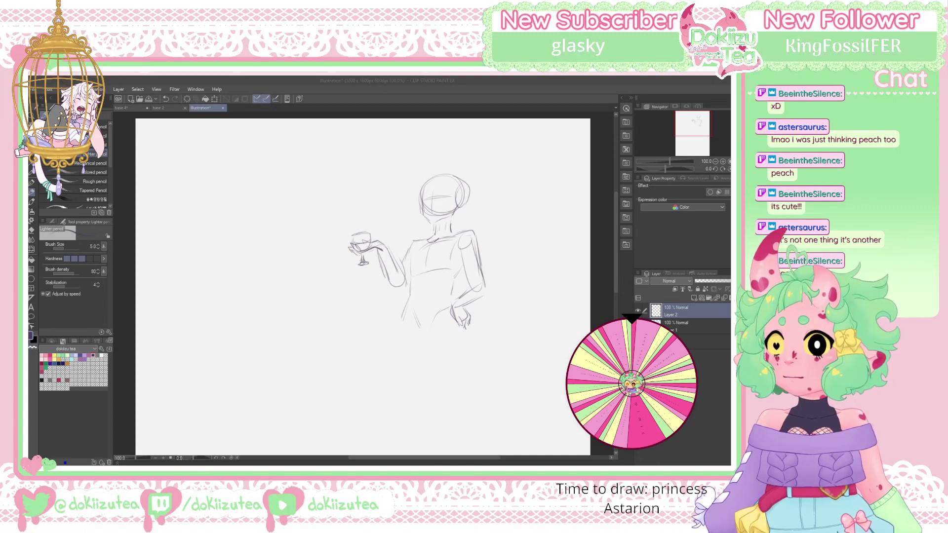
click(723, 161)
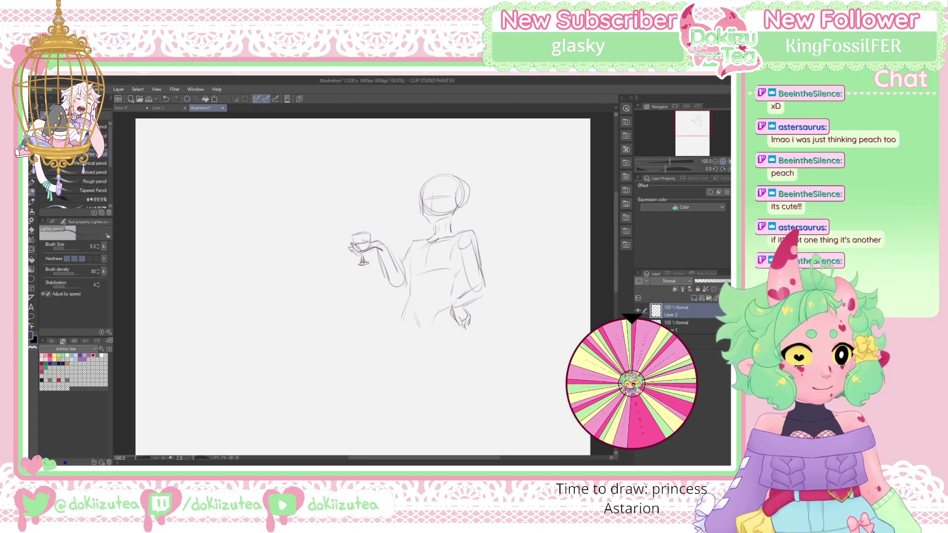
mouse_move(476, 153)
mouse_down()
mouse_move(433, 191)
mouse_move(379, 206)
mouse_up()
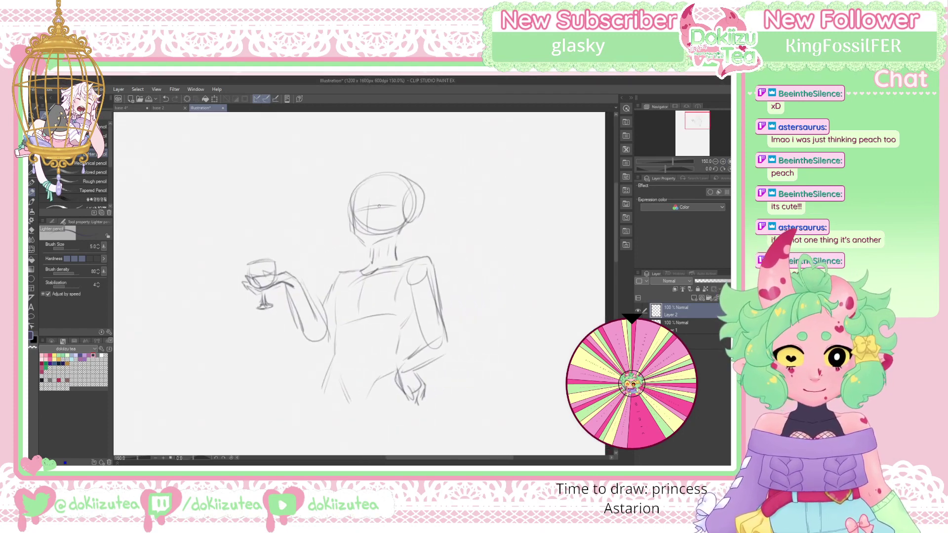
click(681, 325)
click(706, 282)
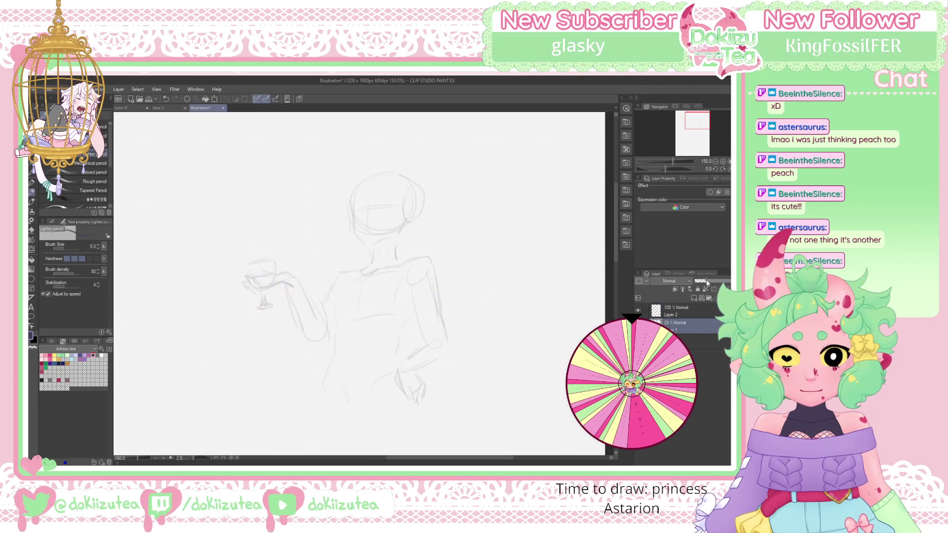
drag(707, 280, 705, 281)
click(698, 313)
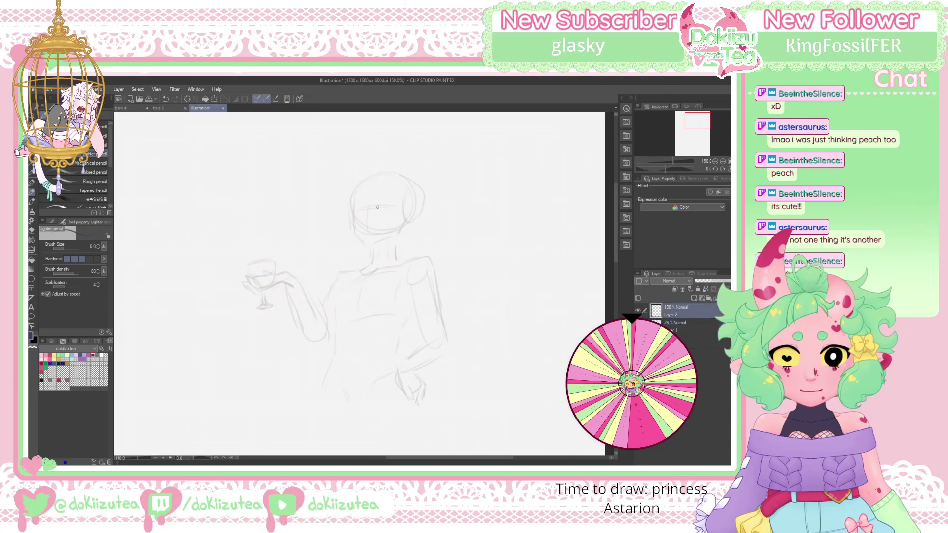
Draw the half-lidded eyes, eyebrows, mouth and nose on the head guide, redoing the far eye
mouse_move(386, 204)
mouse_down()
mouse_move(394, 202)
mouse_move(362, 212)
mouse_up()
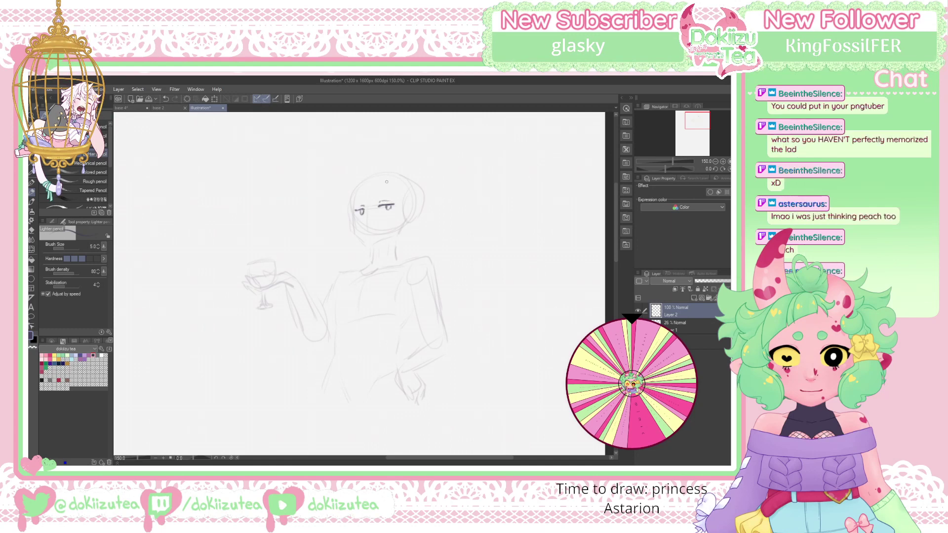
key(ctrl+z)
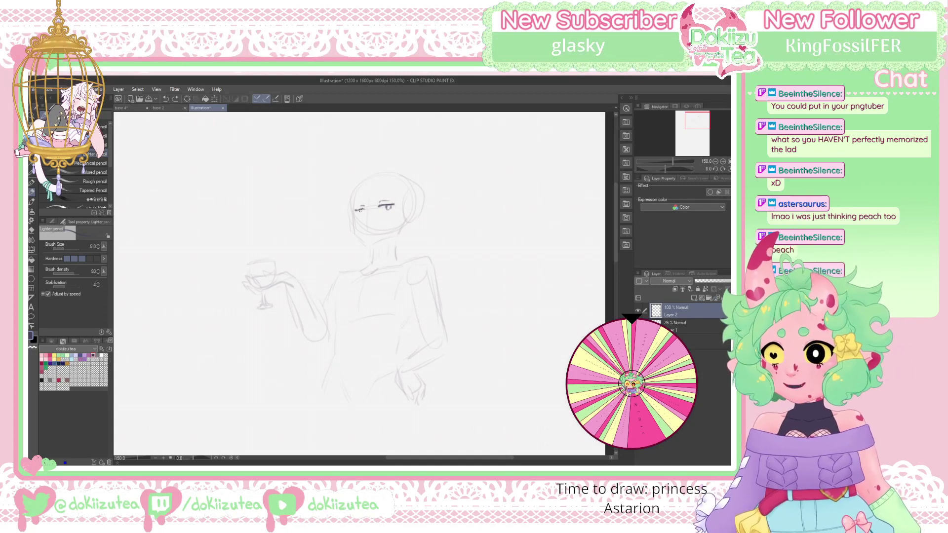
drag(360, 210, 360, 212)
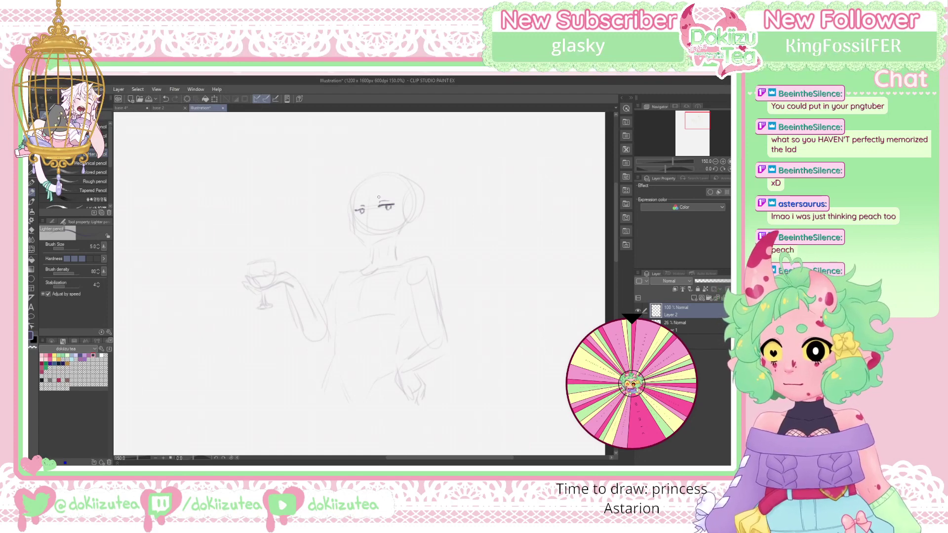
drag(379, 197, 395, 195)
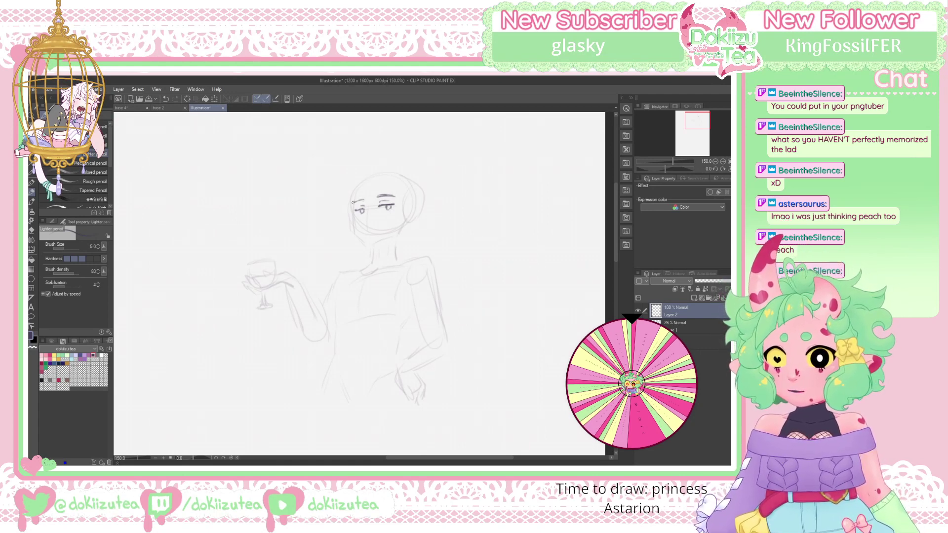
drag(353, 202, 364, 198)
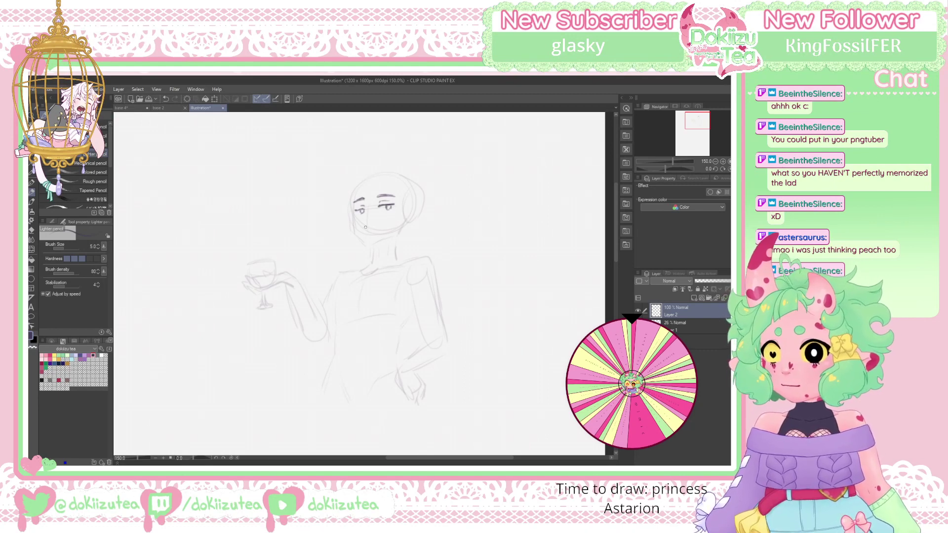
drag(365, 227, 378, 224)
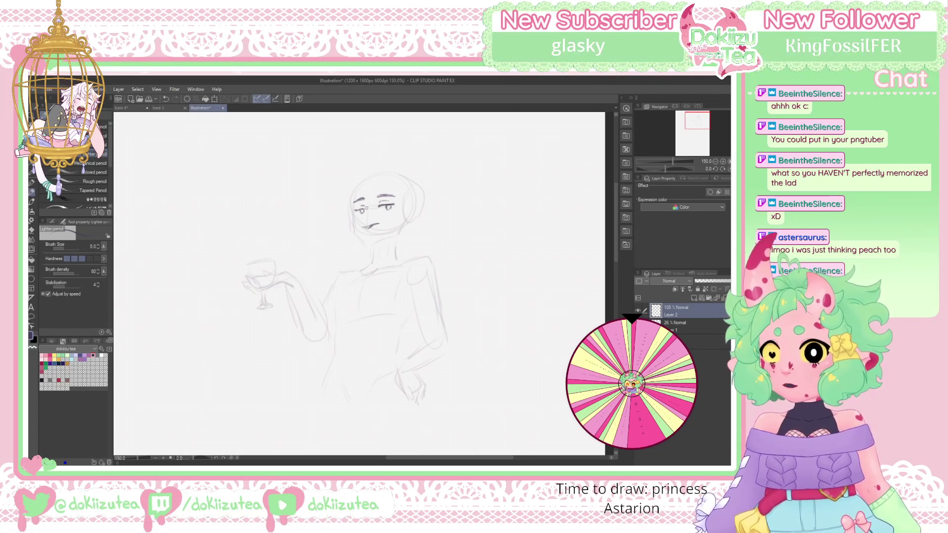
drag(365, 211, 362, 221)
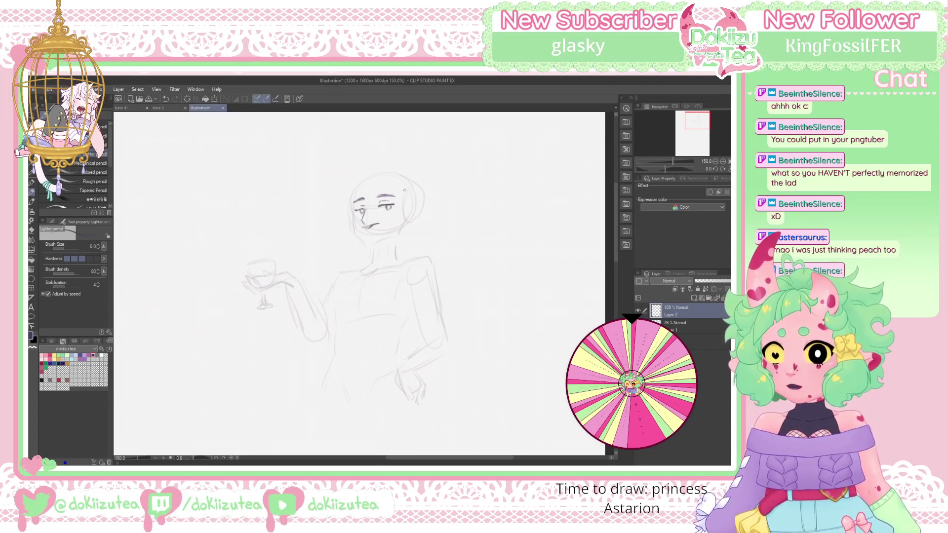
Lasso the mouth, shift it slightly lower on the face with Scale/Rotate and clear the selection
key(m)
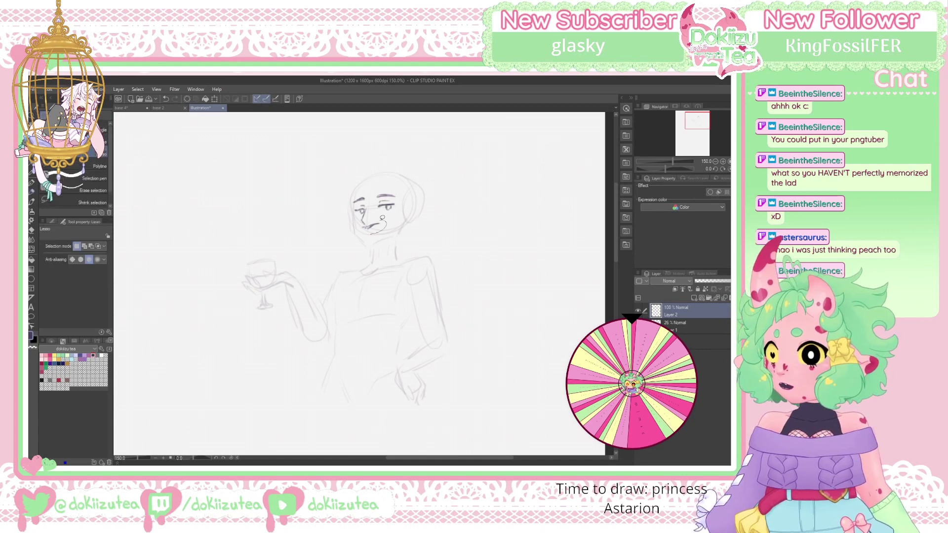
mouse_move(375, 230)
mouse_down()
mouse_move(384, 220)
mouse_move(360, 228)
mouse_up()
click(401, 247)
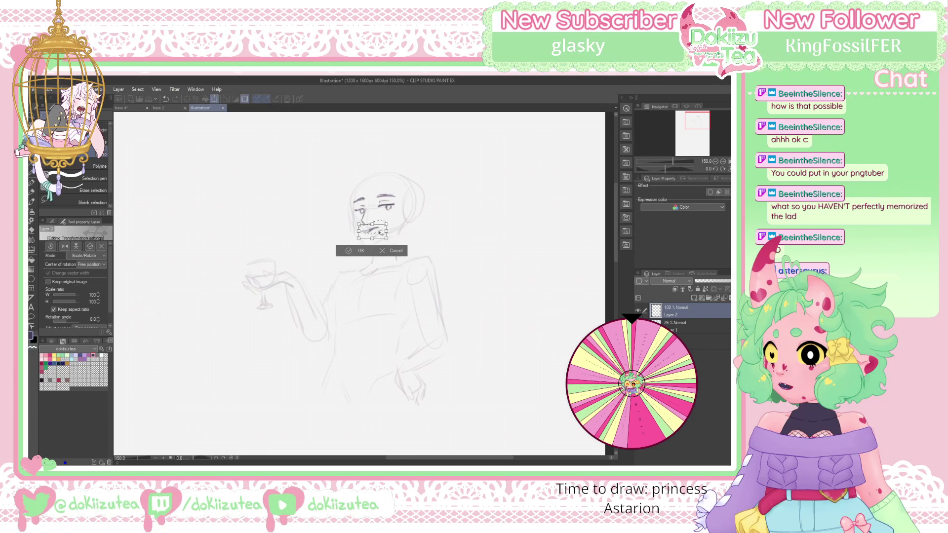
click(360, 250)
click(316, 250)
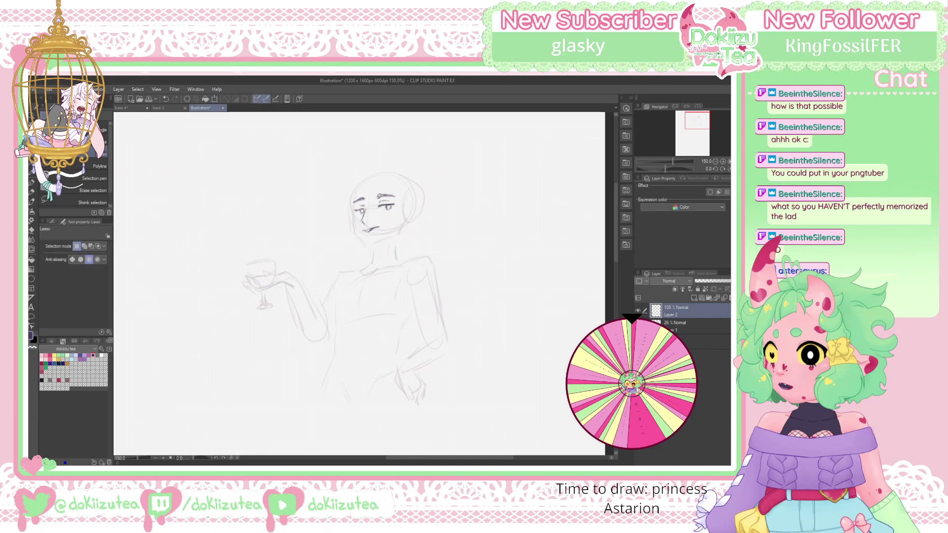
Pencil the face contour from the brow along the cheek, chin and jaw, redoing misplaced strokes, and mark the neck
key(p)
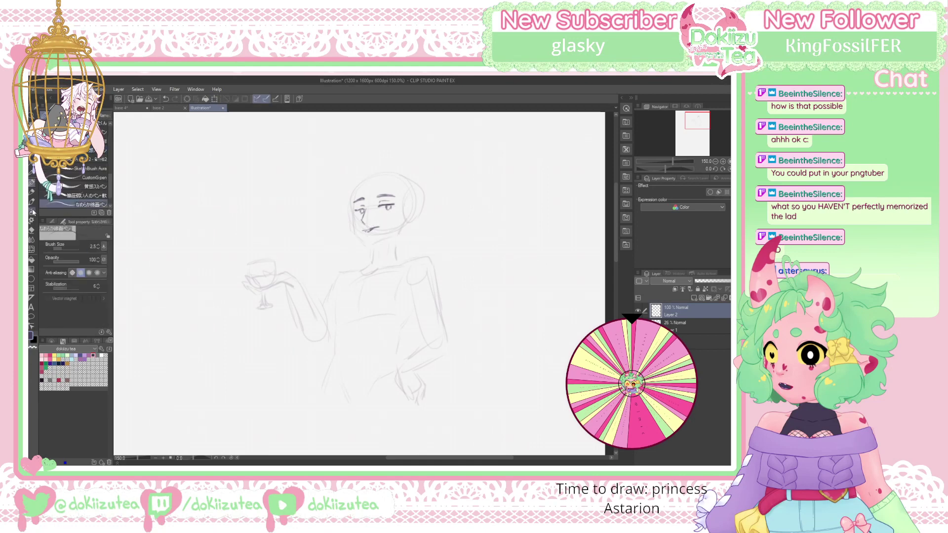
click(31, 192)
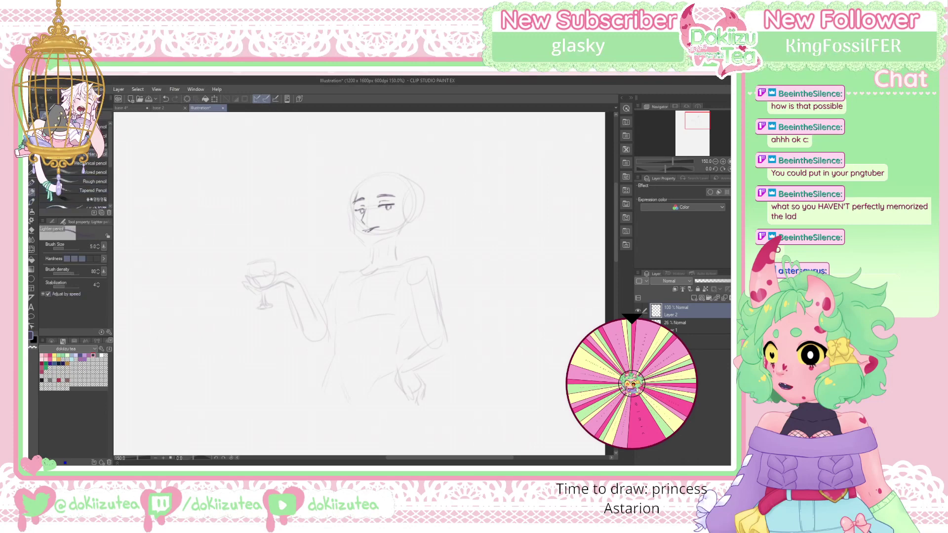
drag(352, 203, 354, 215)
drag(352, 213, 354, 218)
key(ctrl+z)
mouse_move(353, 219)
mouse_down()
mouse_move(360, 236)
mouse_move(393, 233)
mouse_up()
key(ctrl+z)
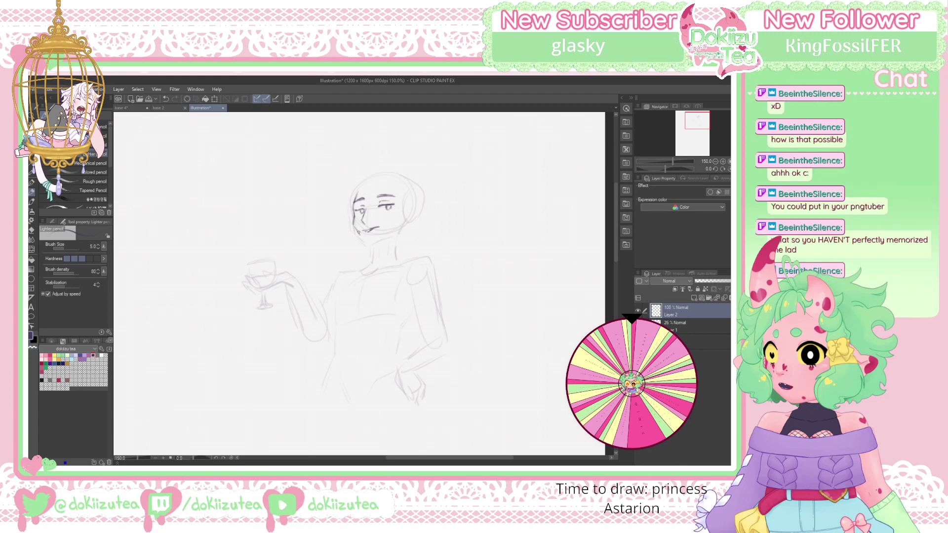
mouse_move(353, 226)
mouse_down()
mouse_move(372, 247)
mouse_move(400, 221)
mouse_up()
Scale the drawn face up slightly to fit the head guide
key(ctrl+t)
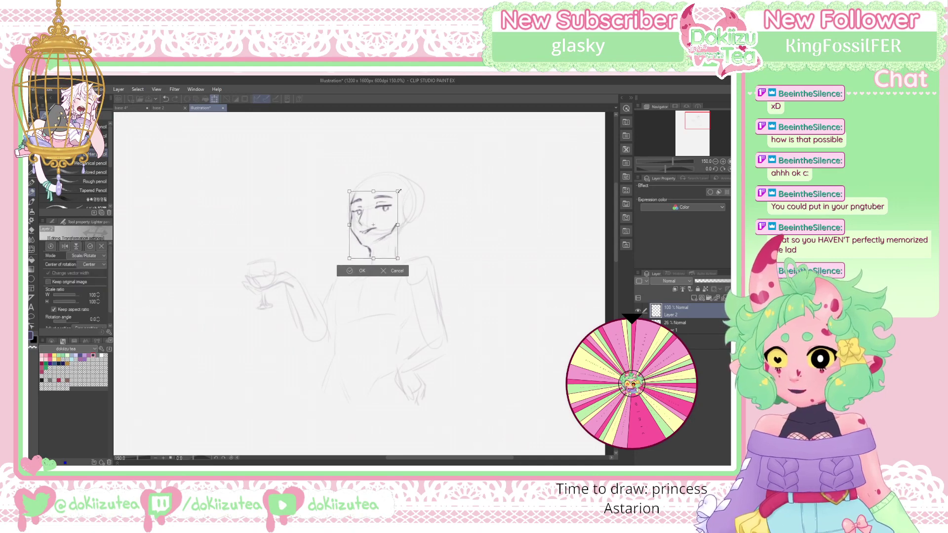
drag(399, 191, 399, 189)
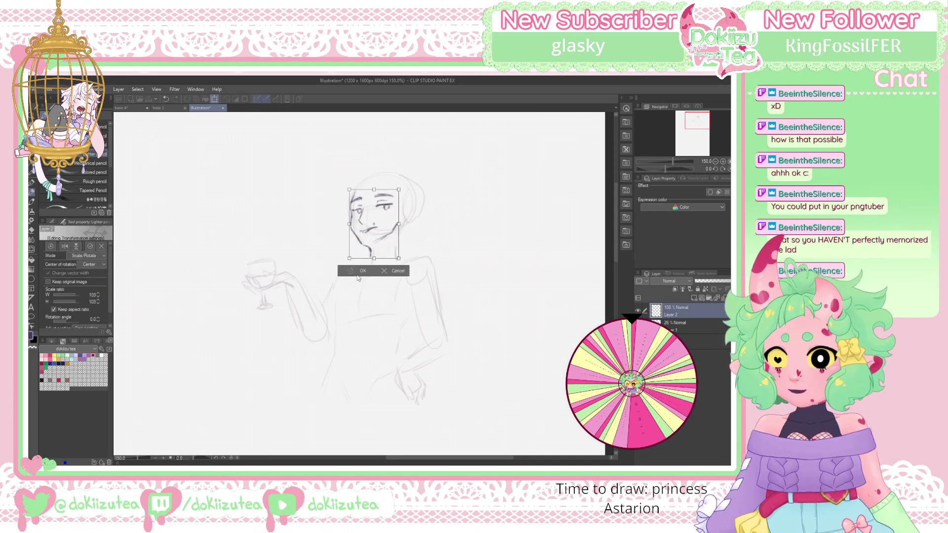
click(362, 271)
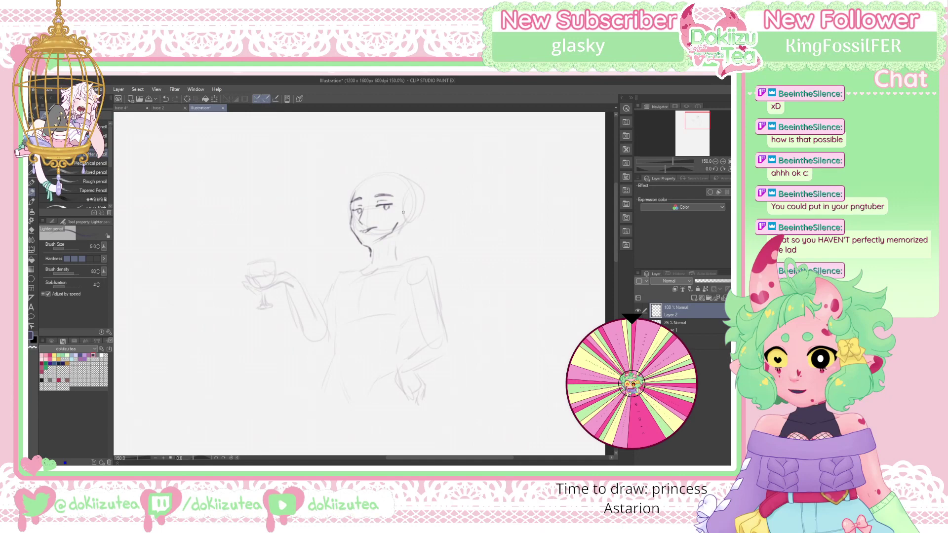
Draw the pointed ear and refine the neck, adding a ruffled collar around it
mouse_move(401, 213)
mouse_down()
mouse_move(417, 207)
mouse_move(405, 225)
mouse_move(405, 216)
mouse_up()
drag(369, 245, 371, 258)
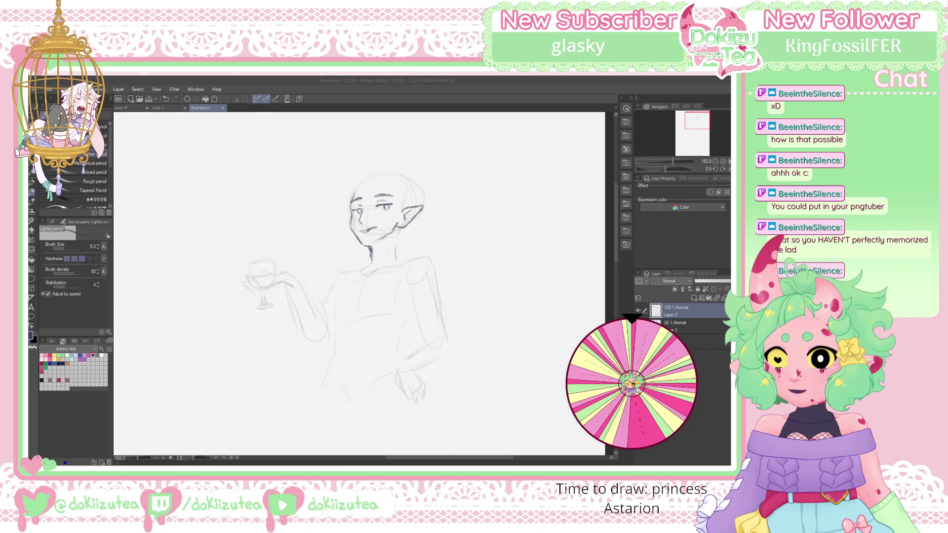
click(379, 267)
mouse_move(365, 266)
mouse_down()
mouse_move(403, 261)
mouse_move(366, 256)
mouse_move(367, 265)
mouse_move(404, 252)
mouse_move(402, 260)
mouse_move(397, 255)
mouse_up()
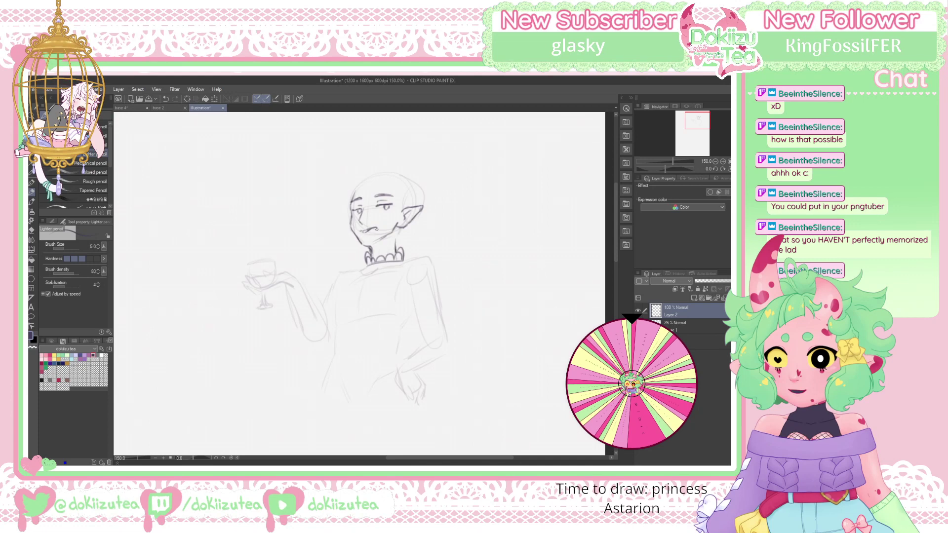
Erase the mouth and pencil it again as a slightly open smirk
key(e)
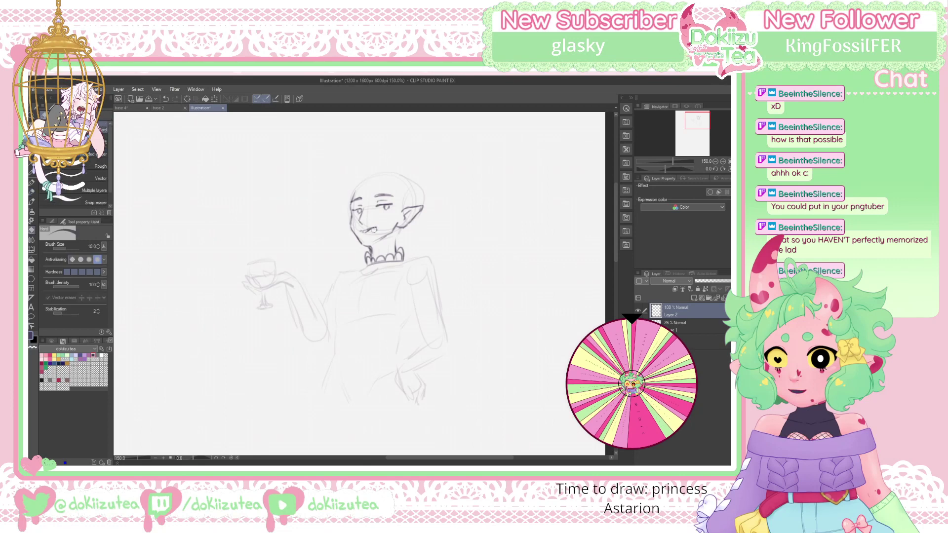
mouse_move(373, 230)
mouse_down()
mouse_move(363, 232)
mouse_move(375, 231)
mouse_up()
key(p)
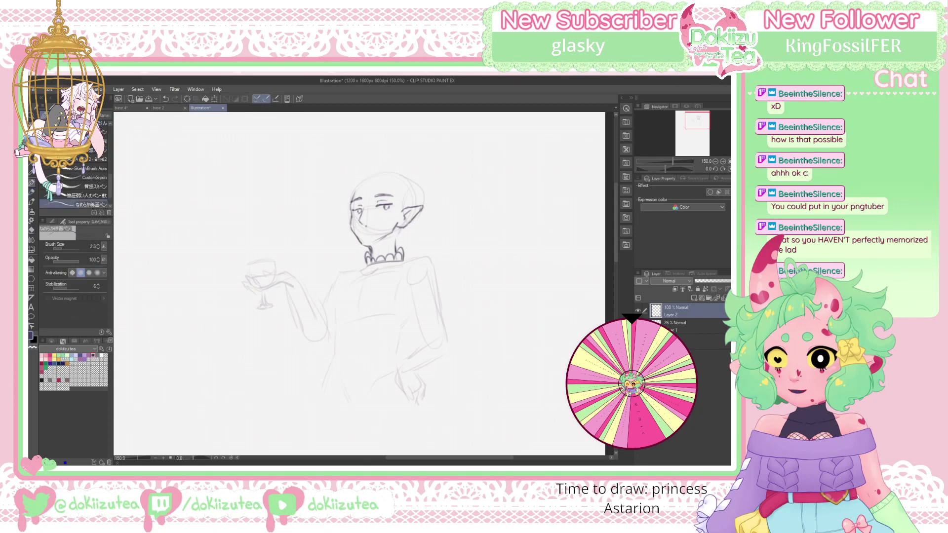
key(p)
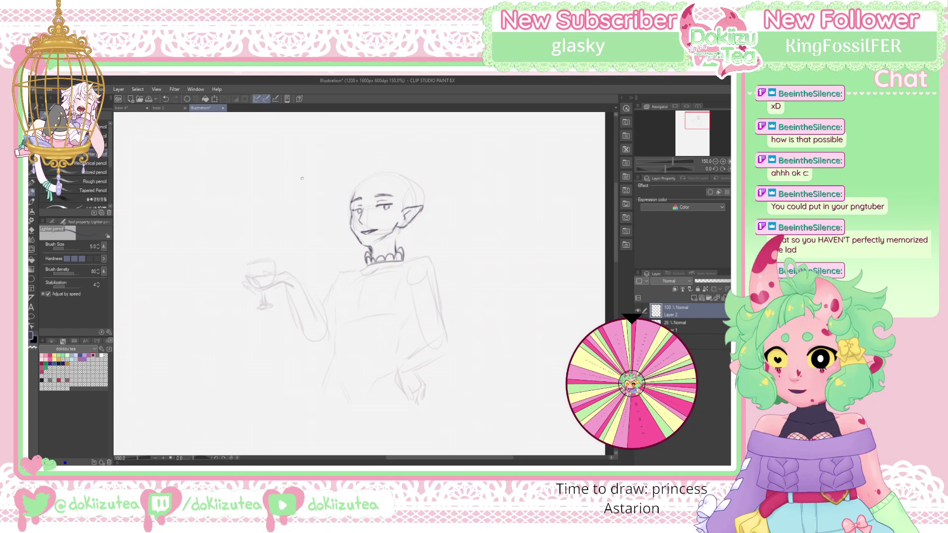
Lasso the eye and eyebrow nearer the ear, nudge them slightly with Scale/Rotate and clear the selection
key(m)
mouse_move(383, 183)
mouse_down()
mouse_move(371, 205)
mouse_move(395, 184)
mouse_up()
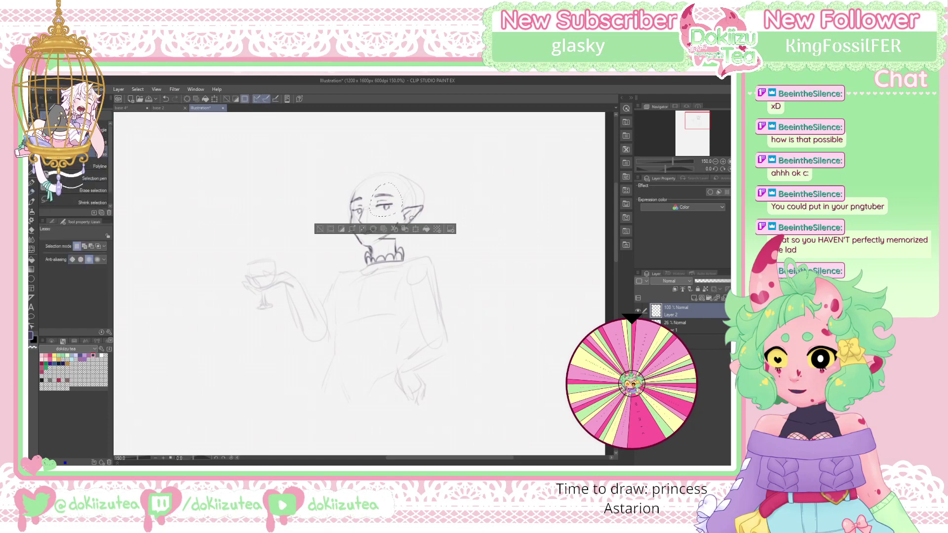
click(415, 229)
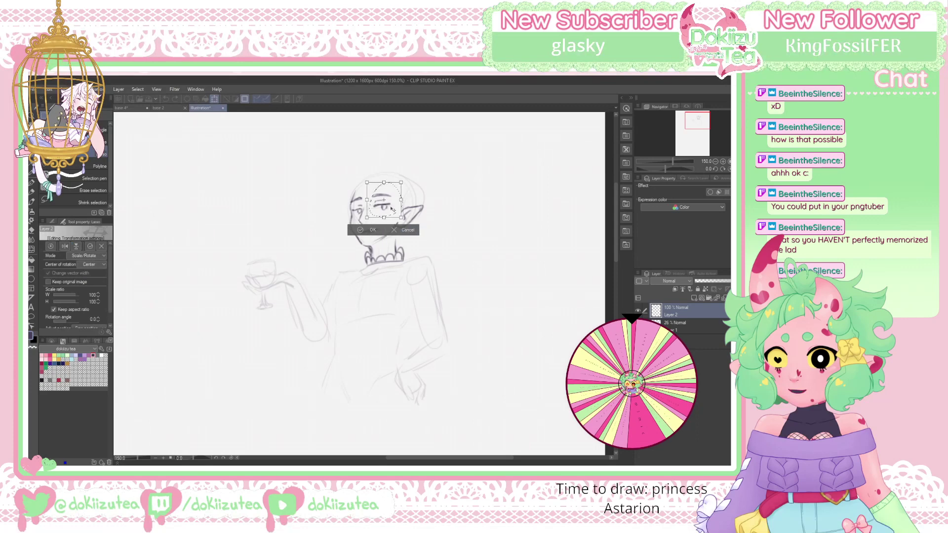
click(369, 230)
click(317, 230)
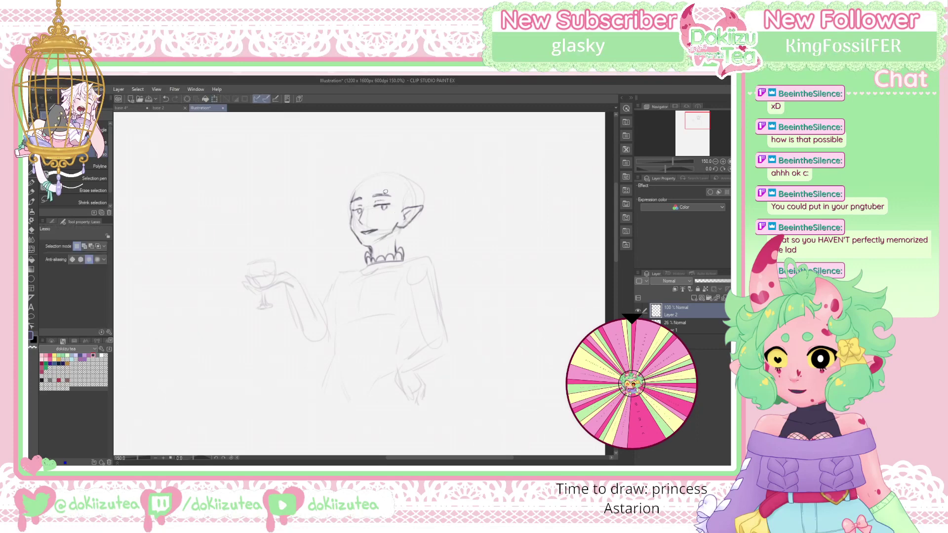
Erase both eyebrows and redraw them with the pencil, the one nearer the ear raised higher
key(e)
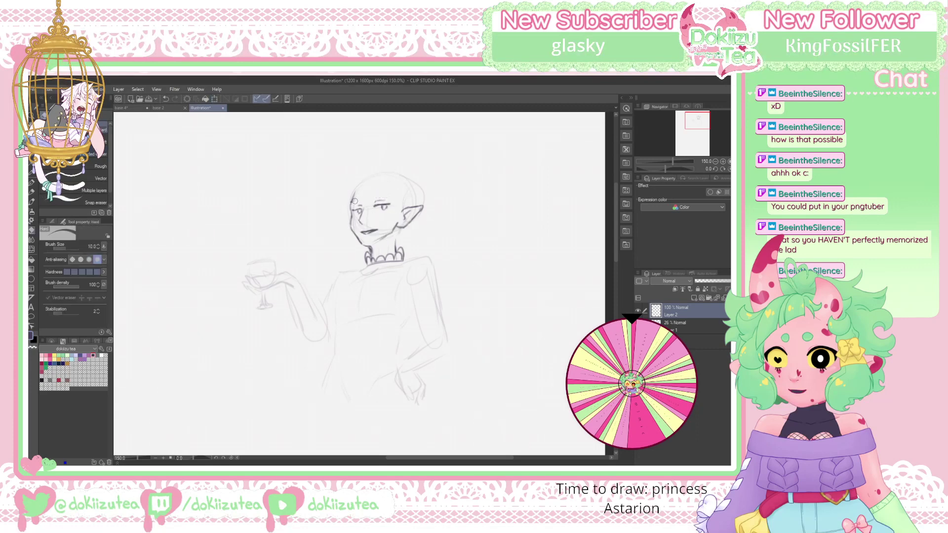
key(p)
key(p)
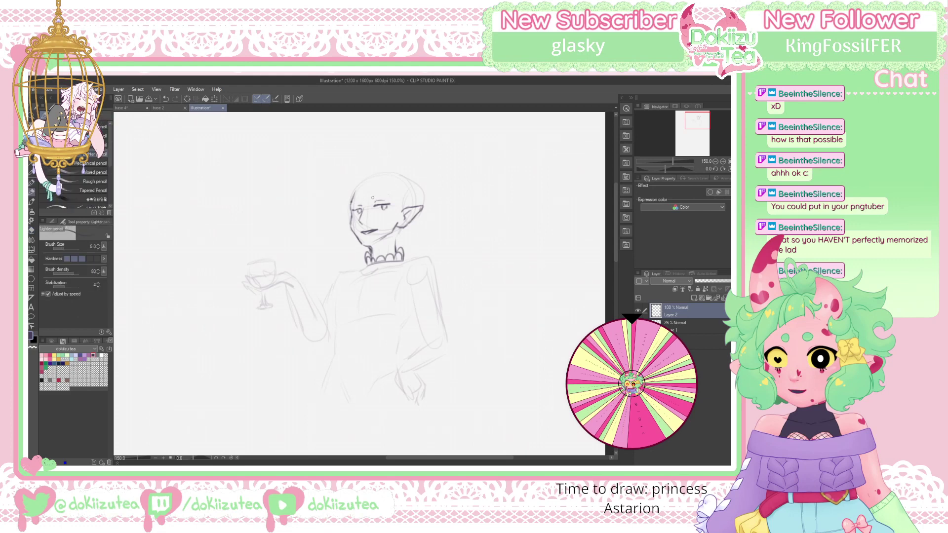
mouse_move(372, 198)
mouse_down()
mouse_move(389, 193)
mouse_move(356, 201)
mouse_up()
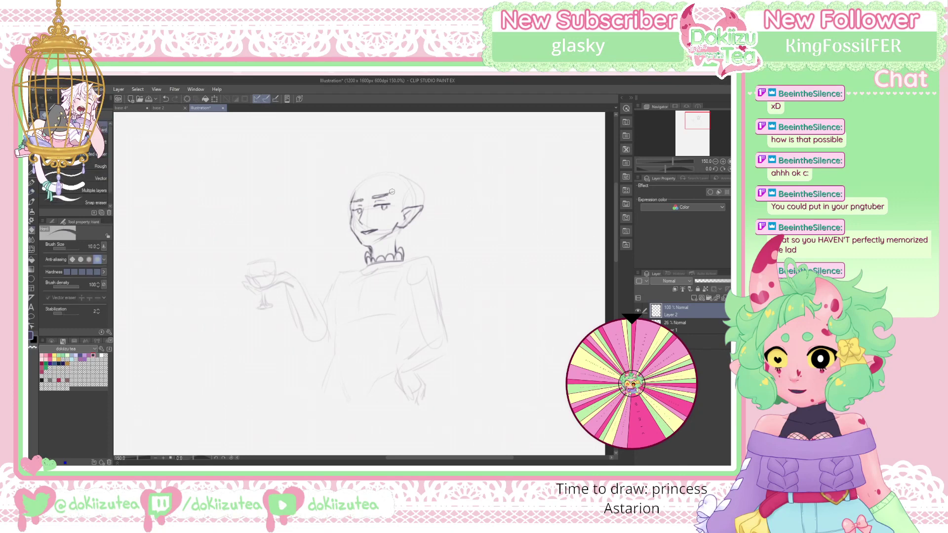
Pencil the dress neckline below the ruffled collar with an oval brooch at its front
key(p)
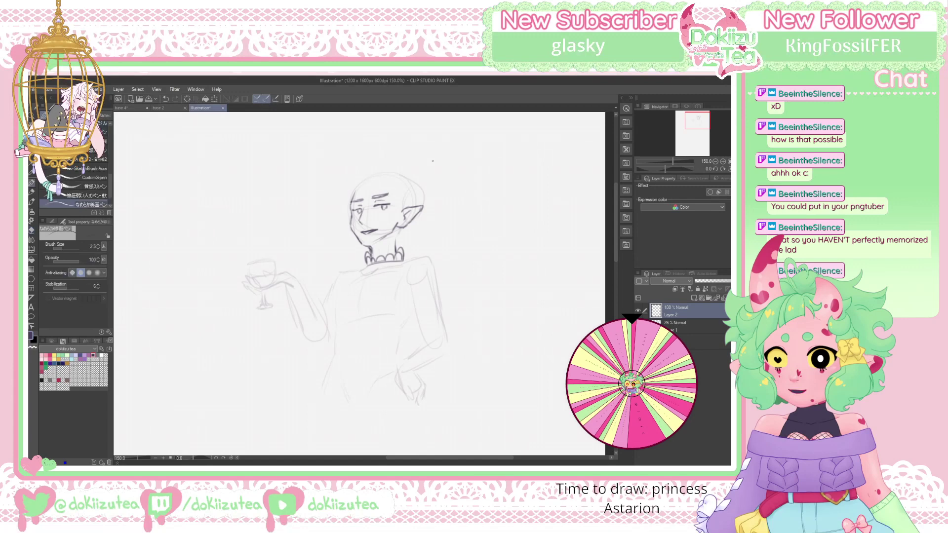
key(p)
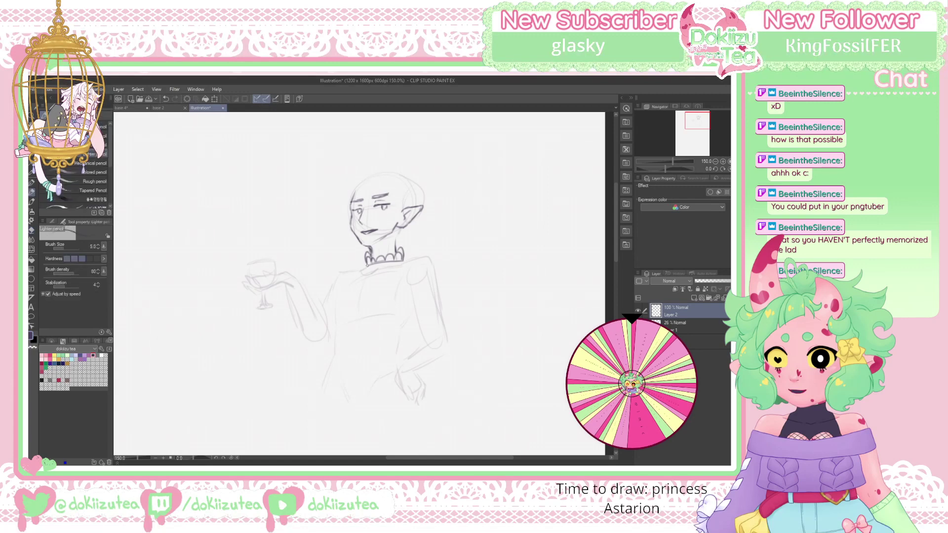
mouse_move(366, 267)
mouse_down()
mouse_move(401, 262)
mouse_move(360, 296)
mouse_move(355, 285)
mouse_move(373, 275)
mouse_move(361, 292)
mouse_move(356, 277)
mouse_move(364, 271)
mouse_move(367, 291)
mouse_move(370, 279)
mouse_up()
Draw rounded puff sleeves with cuffs over both shoulders, redoing misplaced strokes
mouse_move(409, 260)
mouse_down()
mouse_move(397, 301)
mouse_move(400, 277)
mouse_move(404, 304)
mouse_up()
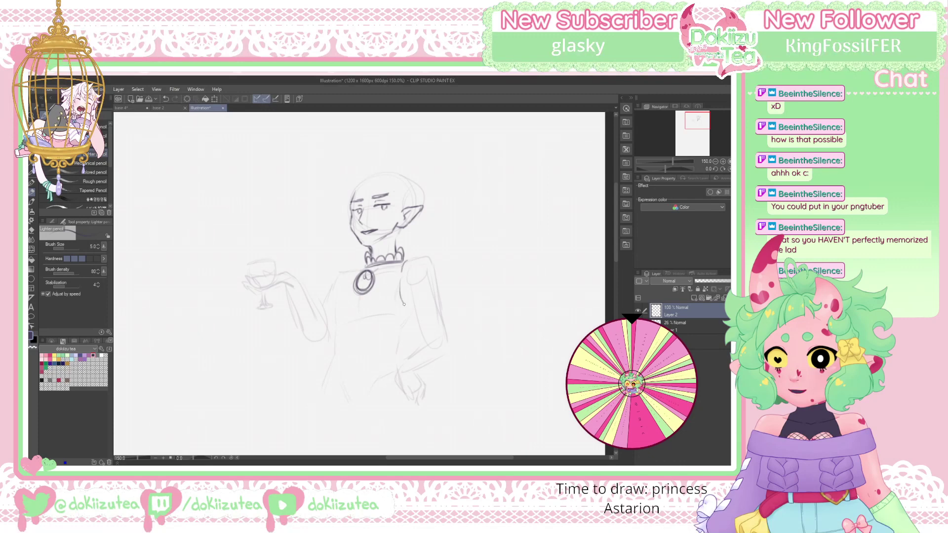
mouse_move(406, 260)
mouse_down()
mouse_move(435, 253)
mouse_move(455, 291)
mouse_move(430, 314)
mouse_move(406, 306)
mouse_up()
drag(335, 266, 320, 294)
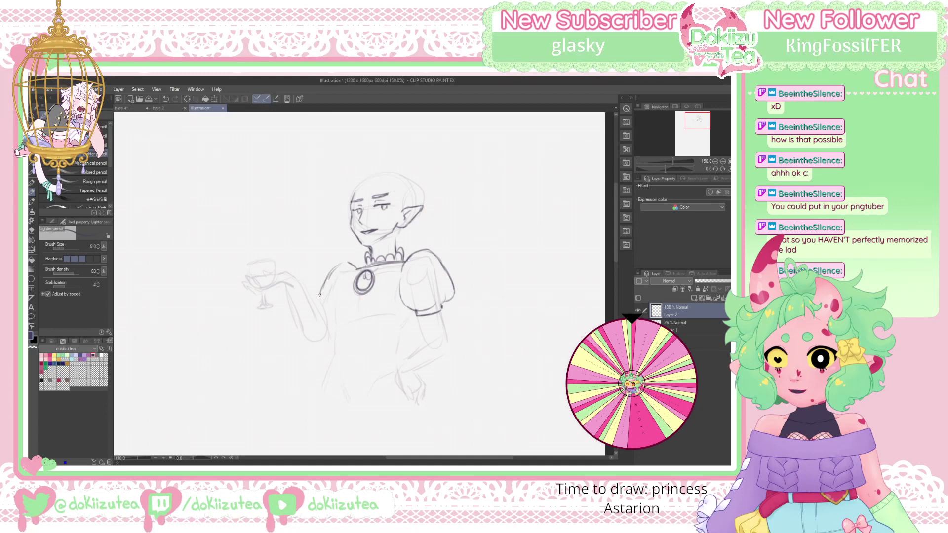
drag(340, 265, 320, 282)
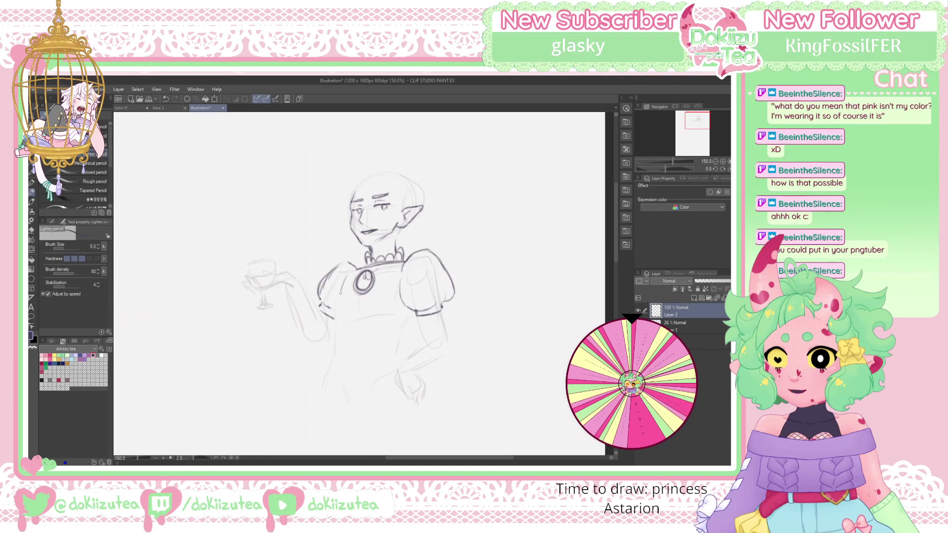
Outline the fitted bodice with its side seams and chest line, ending in a pointed waist with a curved band below
drag(338, 298, 335, 322)
drag(353, 363, 404, 341)
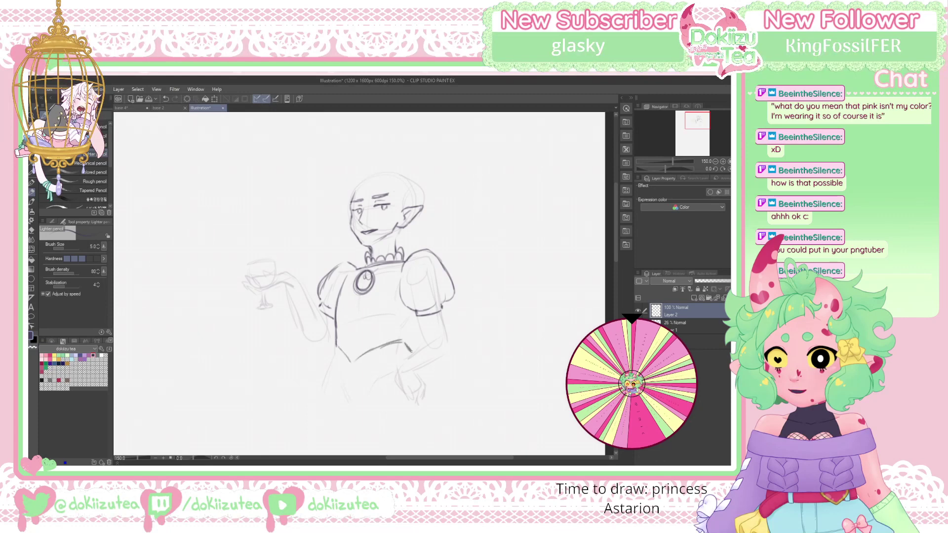
drag(350, 363, 403, 340)
drag(351, 313, 366, 312)
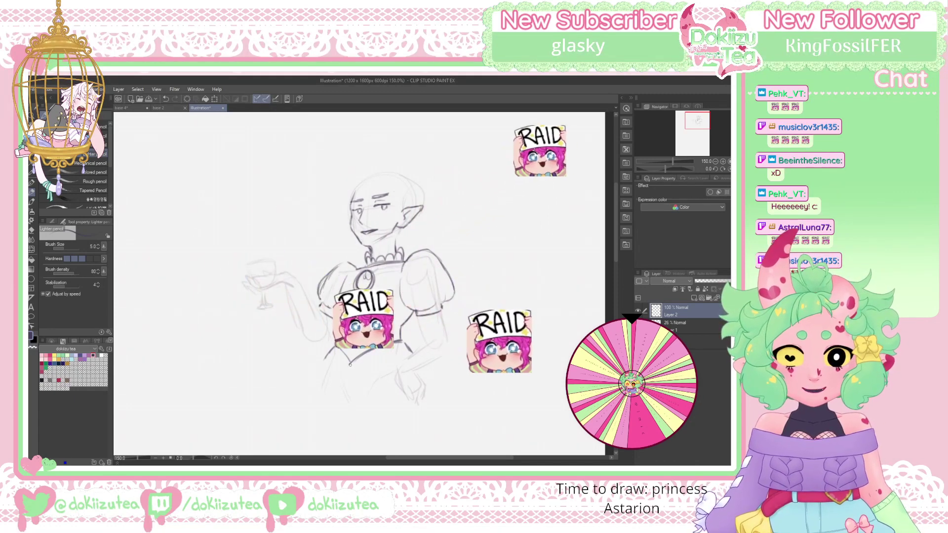
mouse_move(353, 365)
mouse_down()
mouse_move(382, 382)
mouse_move(408, 354)
mouse_move(395, 373)
mouse_up()
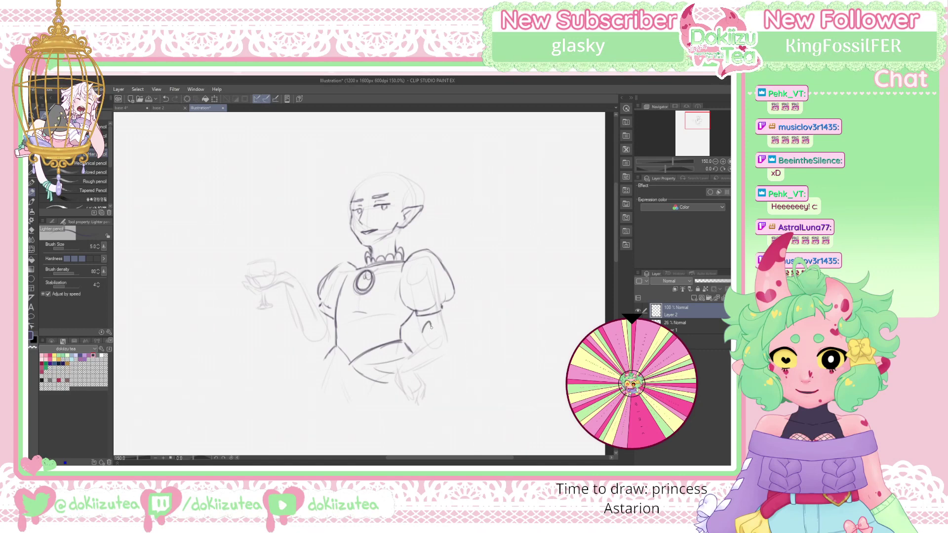
Draw the bent arm in a glove with a pointed top edge and its hand resting on the hip
mouse_move(431, 327)
mouse_down()
mouse_move(449, 351)
mouse_move(427, 341)
mouse_move(398, 366)
mouse_move(445, 346)
mouse_move(414, 370)
mouse_up()
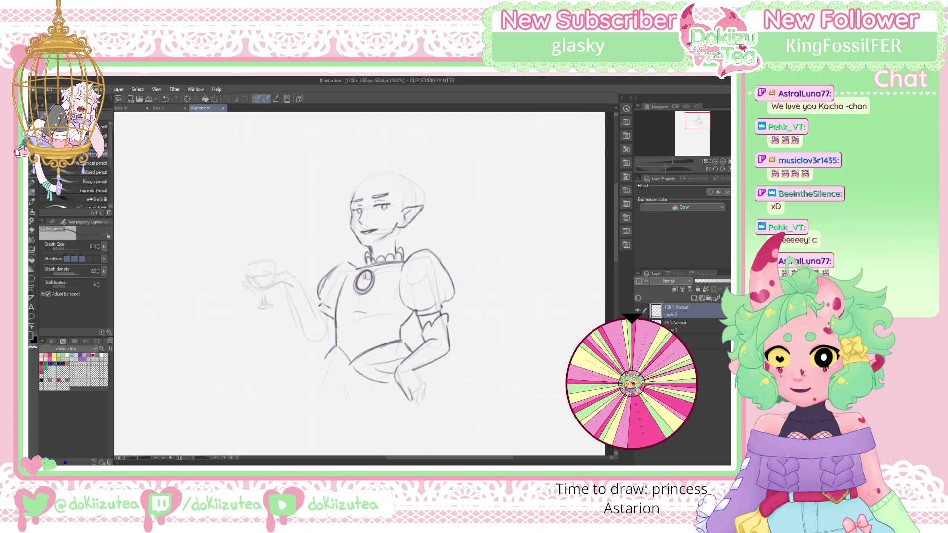
drag(412, 369, 425, 386)
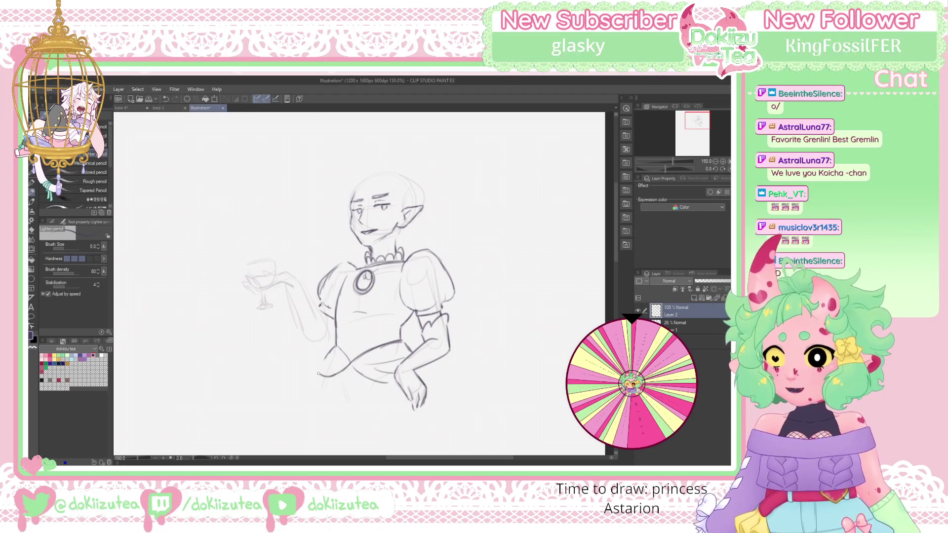
Draw the draped fabric around the hips and the flared skirt with long fold lines below it
drag(319, 373, 339, 360)
drag(370, 379, 393, 382)
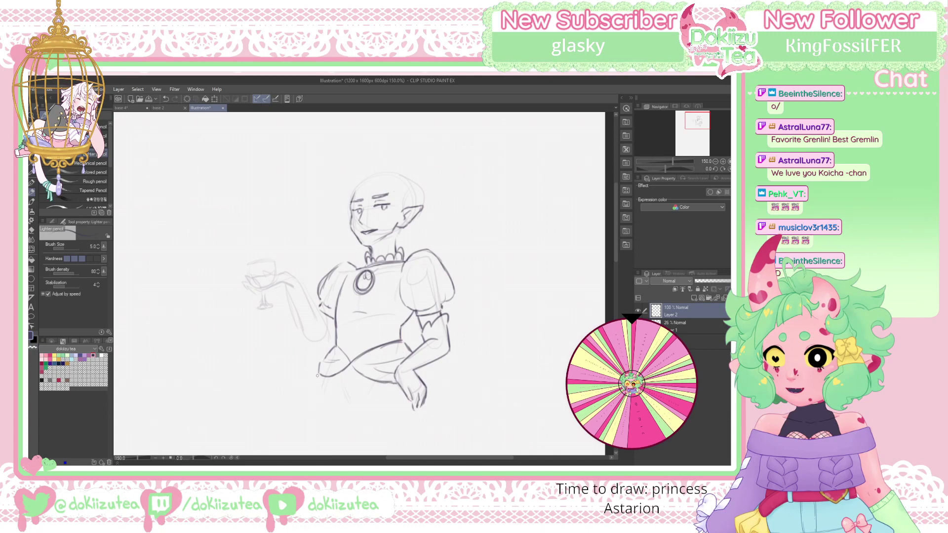
mouse_move(316, 376)
mouse_down()
mouse_move(301, 404)
mouse_move(313, 418)
mouse_up()
drag(361, 378, 401, 431)
drag(384, 400, 403, 429)
drag(432, 375, 464, 421)
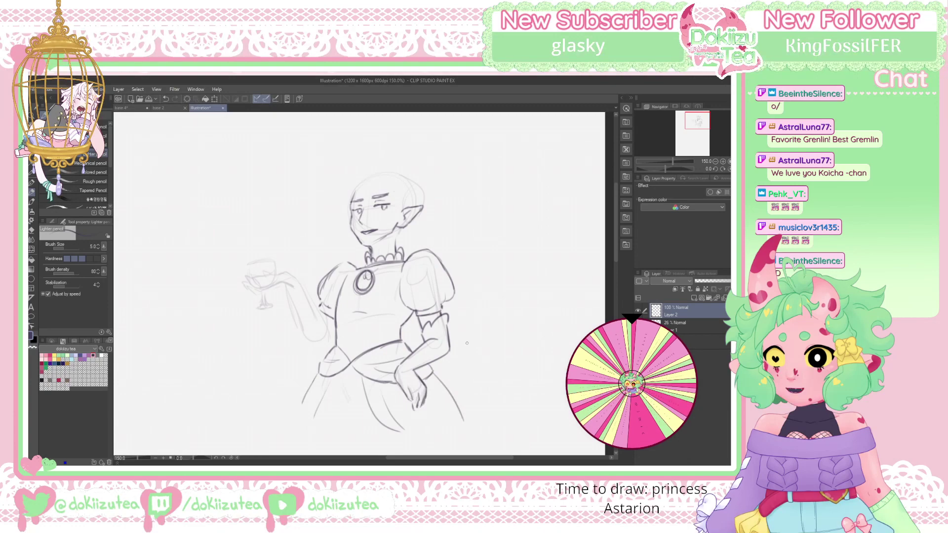
drag(695, 120, 695, 129)
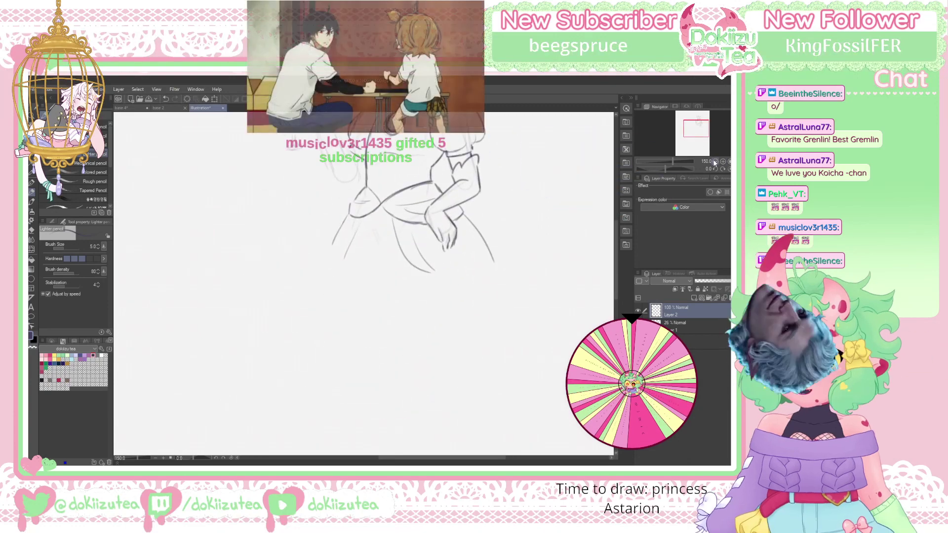
click(715, 161)
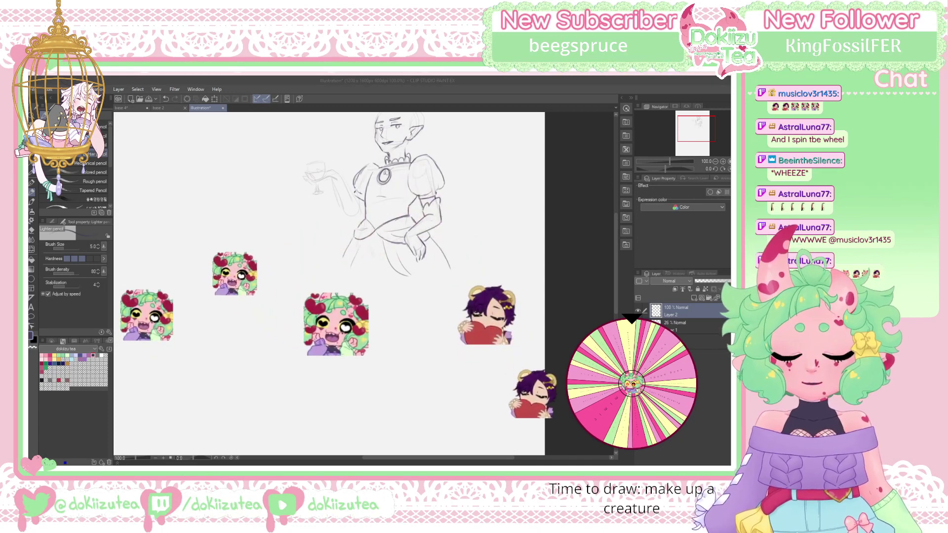
drag(340, 263, 330, 390)
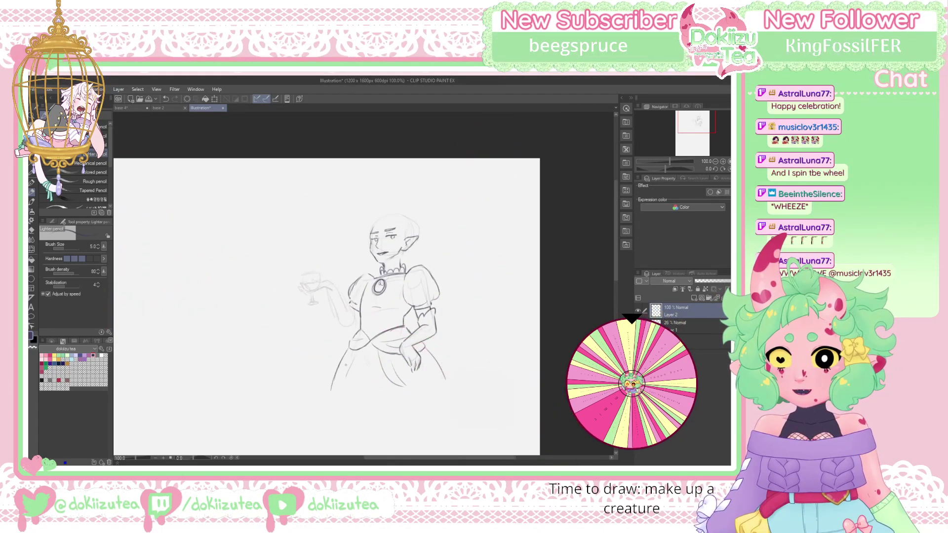
Pencil the raised forearm and the upturned hand with its fingers over the rough pose
click(723, 161)
drag(696, 120, 695, 121)
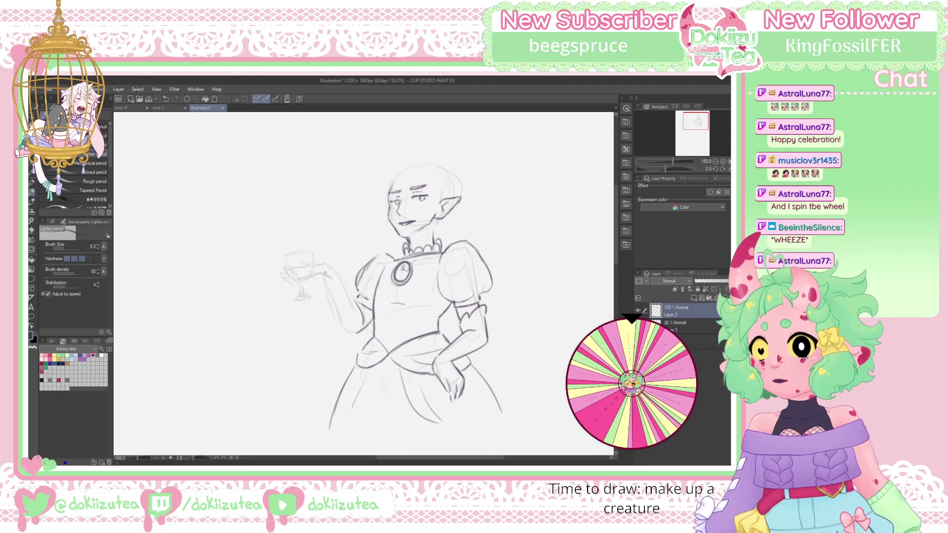
mouse_move(329, 275)
mouse_down()
mouse_move(286, 282)
mouse_move(333, 276)
mouse_up()
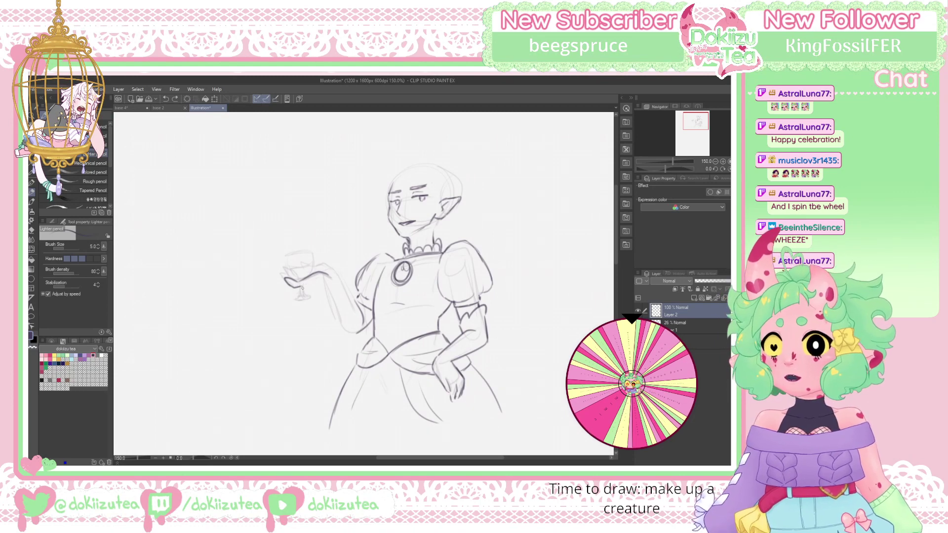
drag(325, 284, 358, 336)
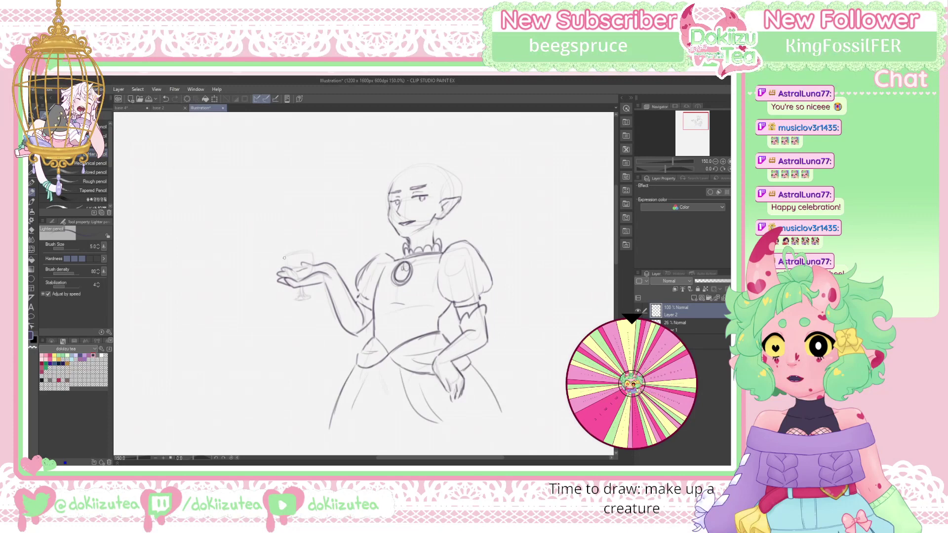
Draw the wine glass in the raised hand with a scalloped rim trim, stem and base, undoing misplaced strokes
mouse_move(287, 255)
mouse_down()
mouse_move(312, 251)
mouse_move(313, 269)
mouse_move(301, 251)
mouse_move(310, 275)
mouse_up()
key(ctrl+z)
key(ctrl+z)
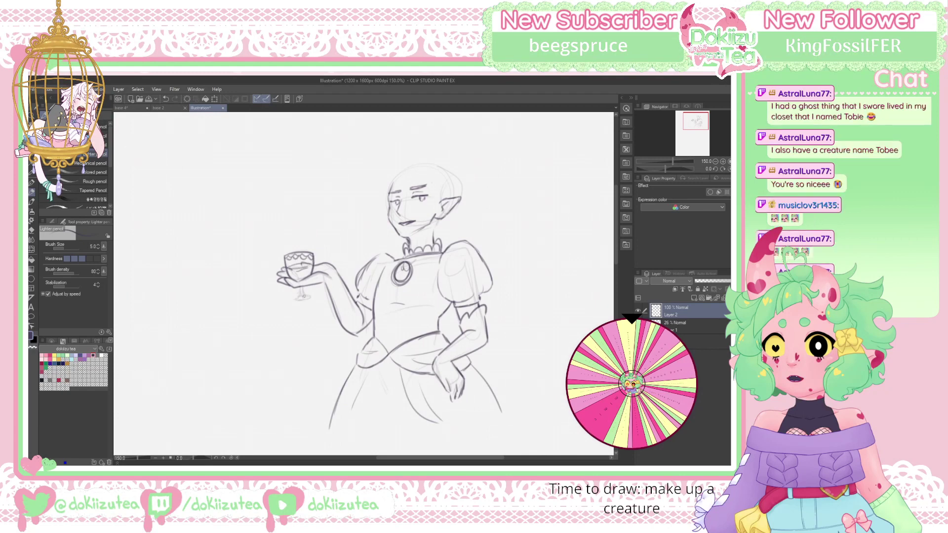
drag(300, 288, 301, 302)
Sketch wavy, curly hair over the top of the head, the forehead and the far side of the face
drag(699, 120, 701, 117)
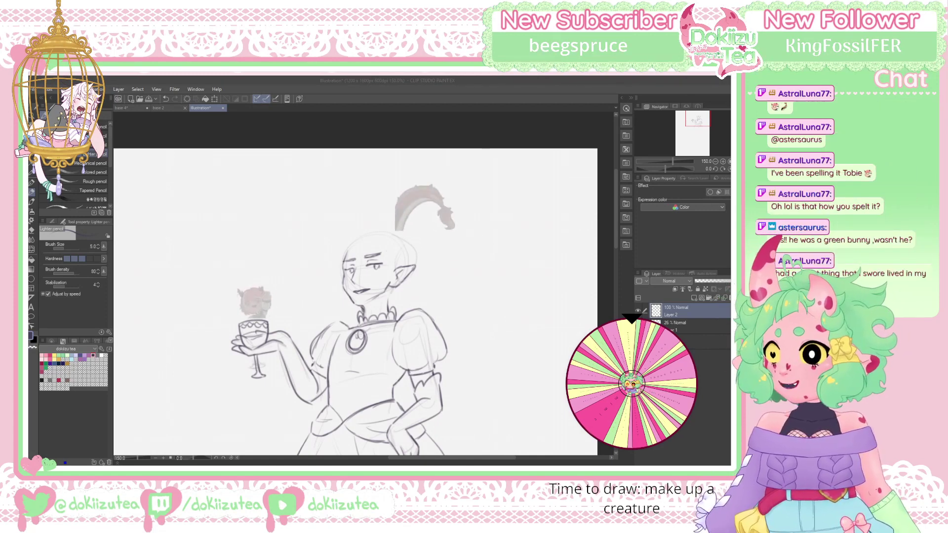
click(353, 245)
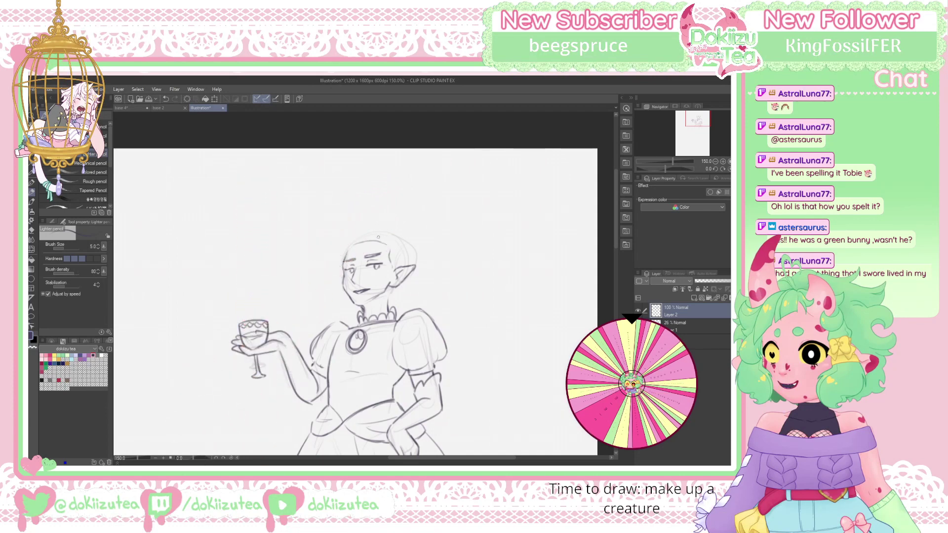
mouse_move(366, 234)
mouse_down()
mouse_move(379, 242)
mouse_move(358, 243)
mouse_move(344, 258)
mouse_up()
mouse_move(381, 217)
mouse_down()
mouse_move(355, 222)
mouse_move(337, 238)
mouse_move(345, 234)
mouse_move(340, 249)
mouse_move(333, 245)
mouse_move(332, 258)
mouse_move(349, 248)
mouse_move(337, 279)
mouse_up()
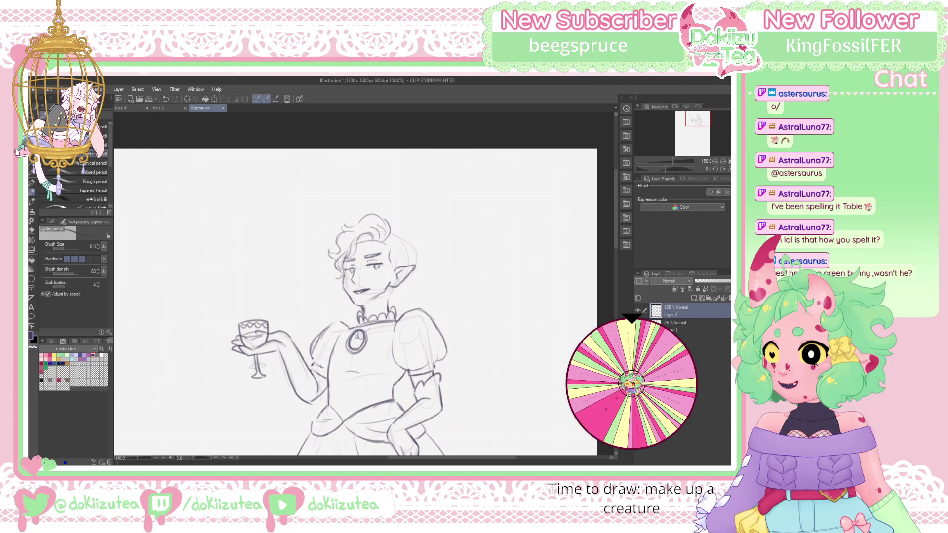
drag(337, 259, 325, 274)
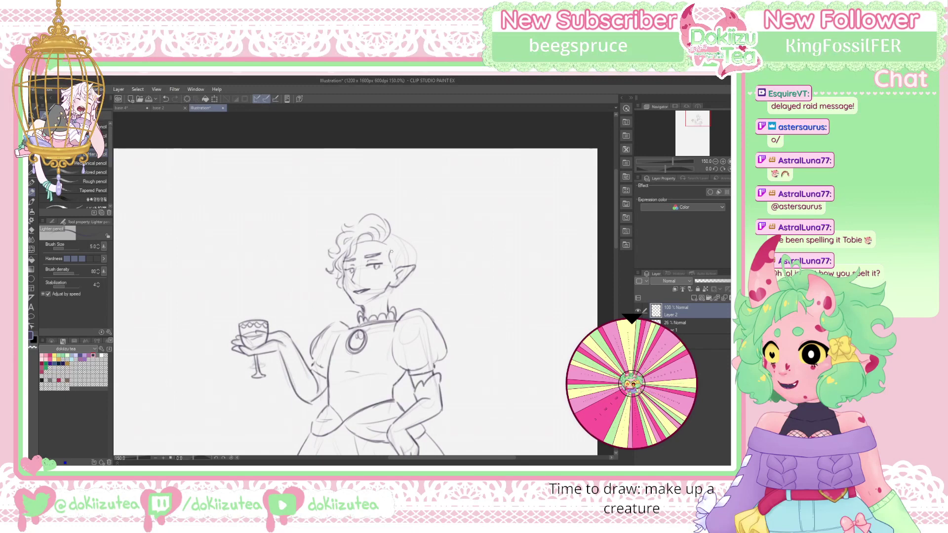
Draw curls sweeping around the pointed ear and down the nape, and erase the stray tuft above the head
drag(396, 248, 412, 257)
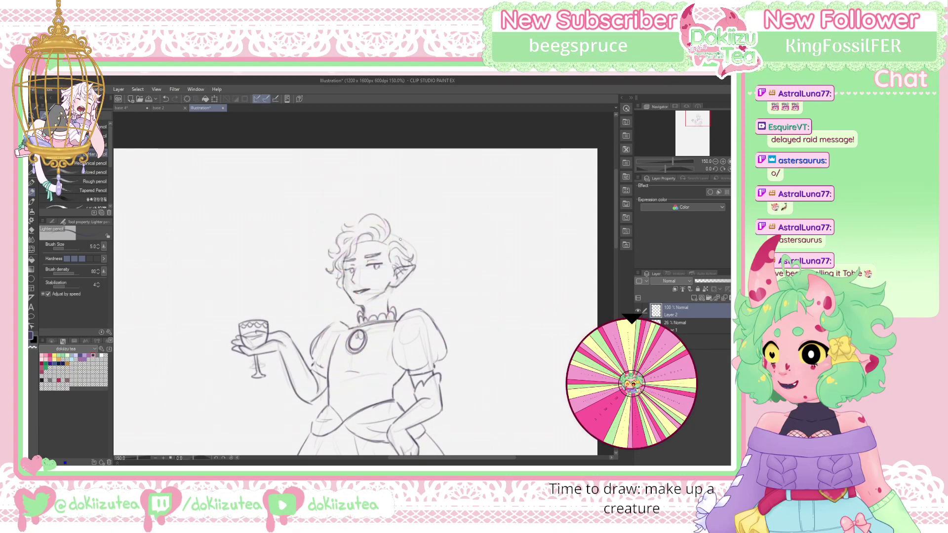
mouse_move(394, 238)
mouse_down()
mouse_move(392, 205)
mouse_move(381, 212)
mouse_move(398, 224)
mouse_move(399, 239)
mouse_move(417, 241)
mouse_move(400, 243)
mouse_move(414, 235)
mouse_move(402, 230)
mouse_move(421, 255)
mouse_up()
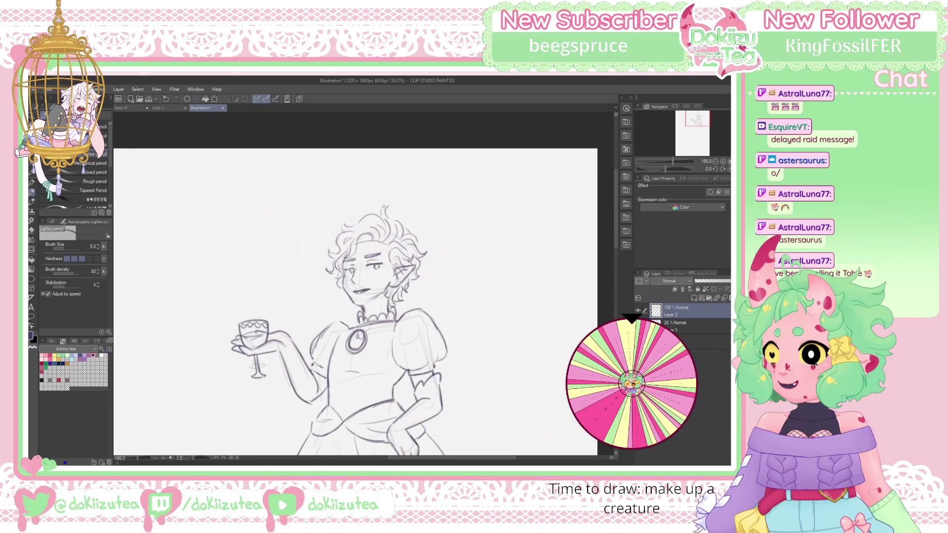
key(e)
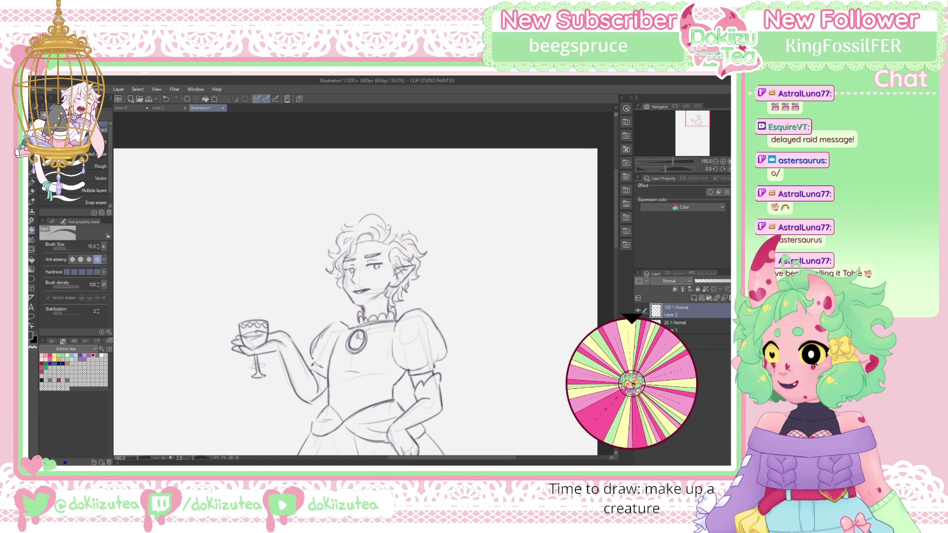
Draw a small tilted crown with pointed tips and jewels on top of the curls, undoing the misplaced first stroke
key(p)
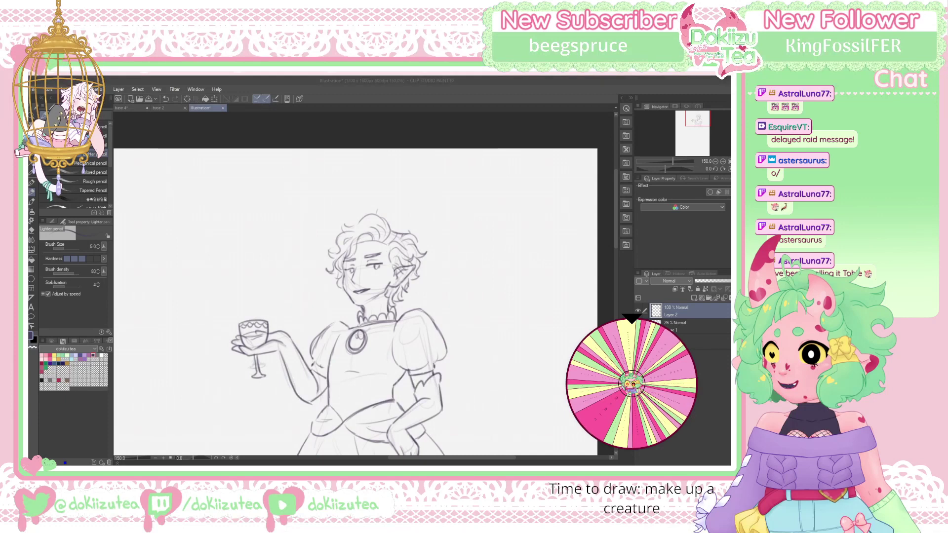
drag(377, 211, 383, 206)
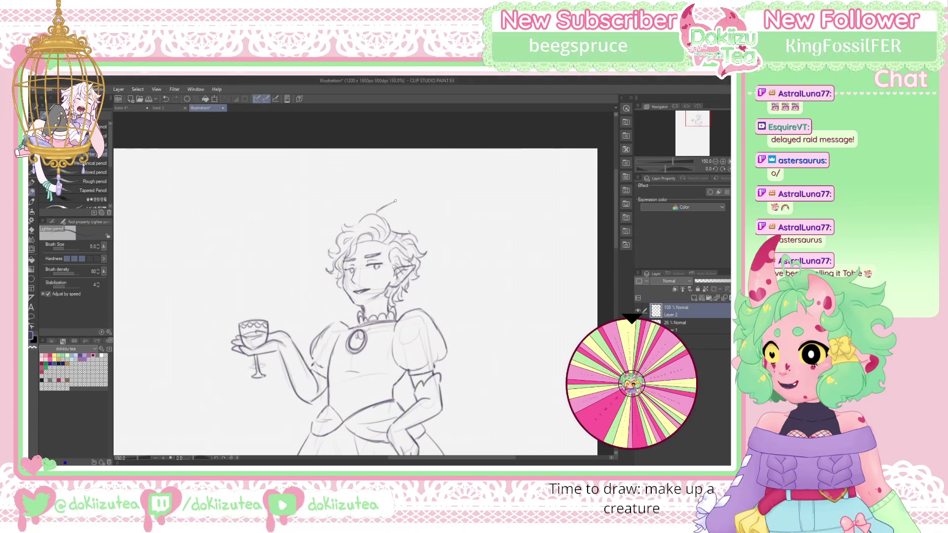
key(ctrl+z)
key(ctrl+z)
mouse_move(378, 213)
mouse_down()
mouse_move(395, 202)
mouse_move(401, 219)
mouse_move(380, 202)
mouse_up()
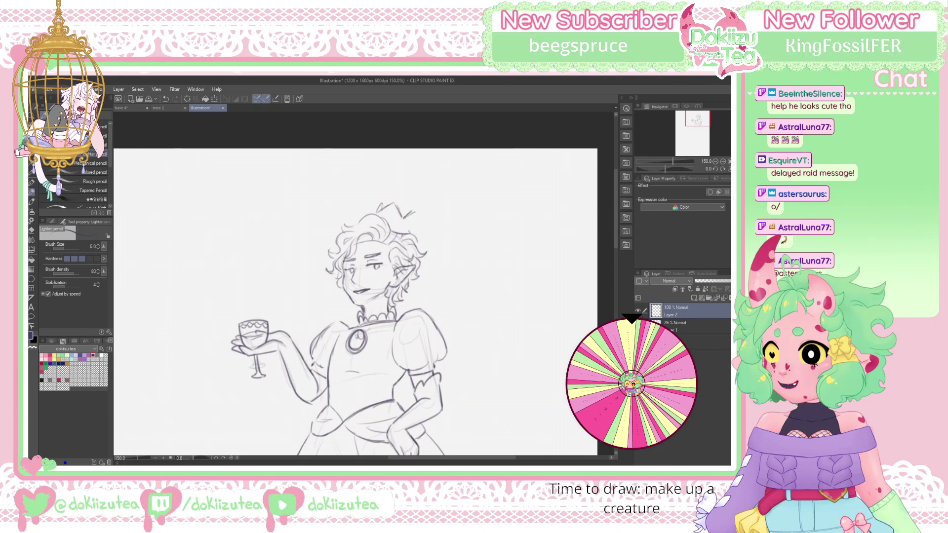
mouse_move(417, 212)
mouse_down()
mouse_move(410, 232)
mouse_move(410, 214)
mouse_up()
mouse_move(383, 220)
mouse_down()
mouse_move(389, 212)
mouse_move(412, 221)
mouse_up()
Add small diamond-shaped sparkles on both sides of the princess's head
drag(696, 119, 695, 120)
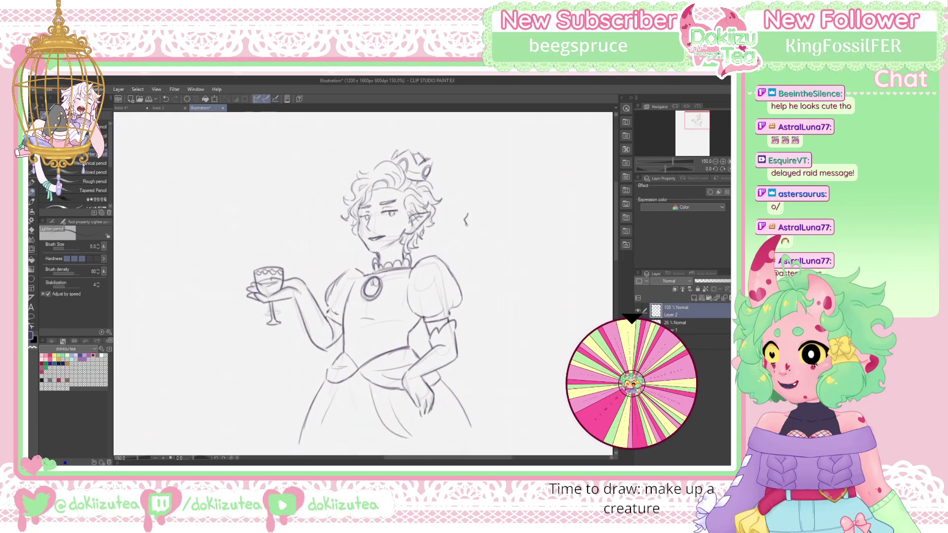
mouse_move(311, 203)
mouse_down()
mouse_move(309, 216)
mouse_move(320, 215)
mouse_move(314, 200)
mouse_up()
click(689, 326)
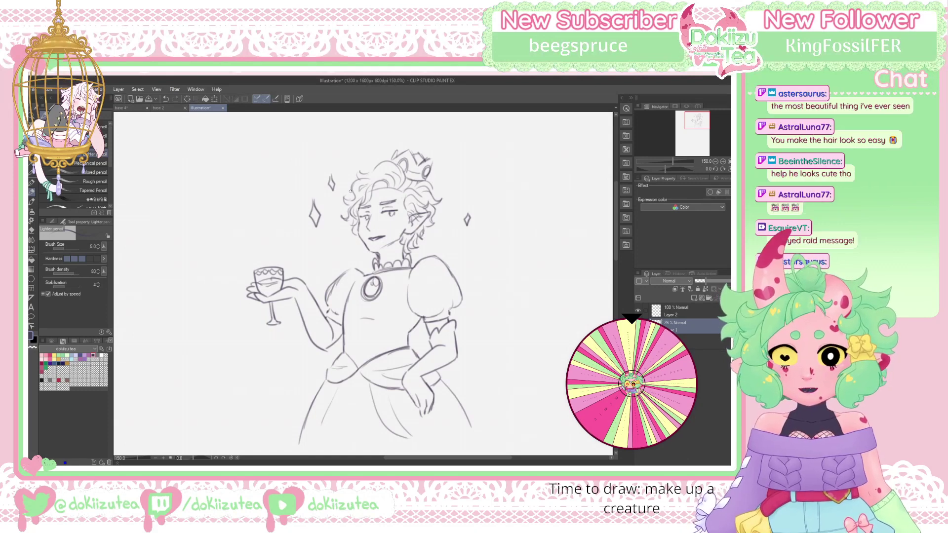
click(698, 311)
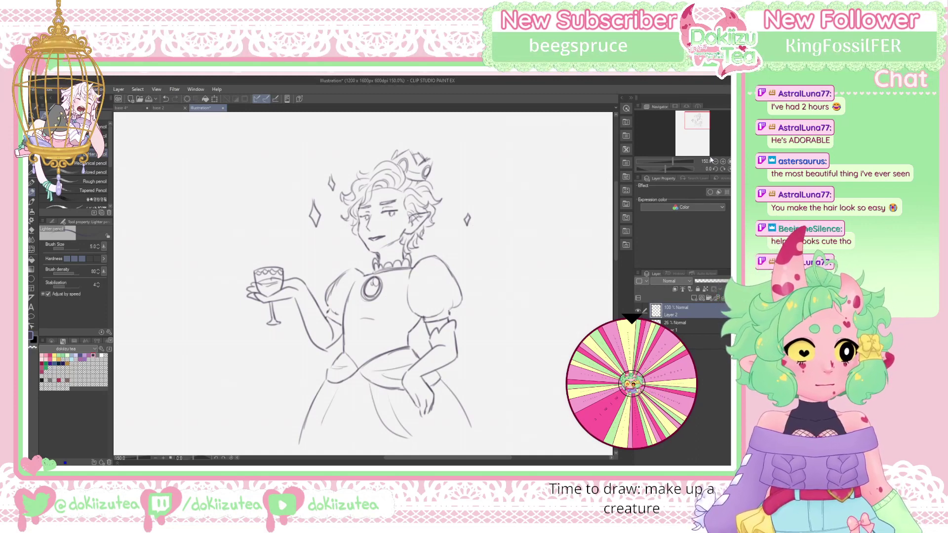
Move the princess sketch into the upper-right corner of the page with the Move layer tool
drag(699, 123, 699, 124)
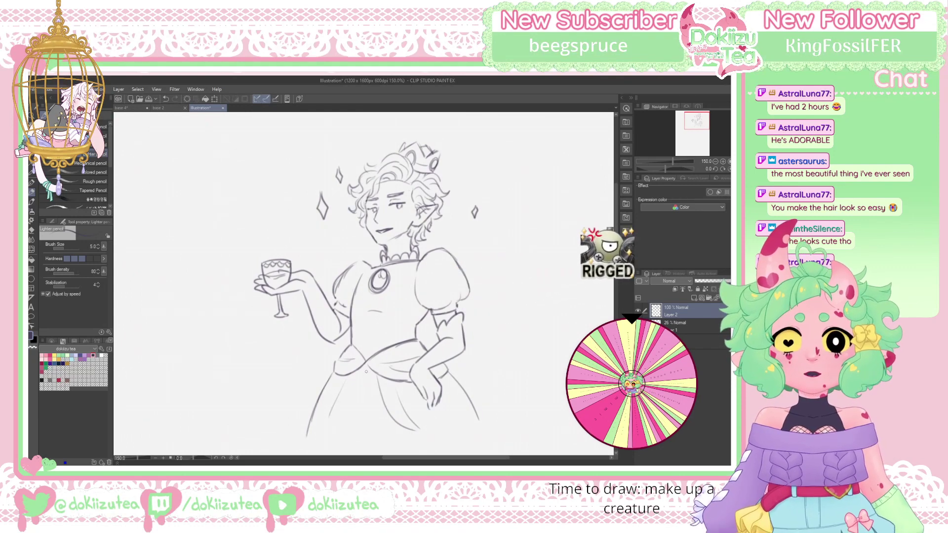
click(715, 162)
drag(705, 131, 702, 132)
click(715, 161)
key(k)
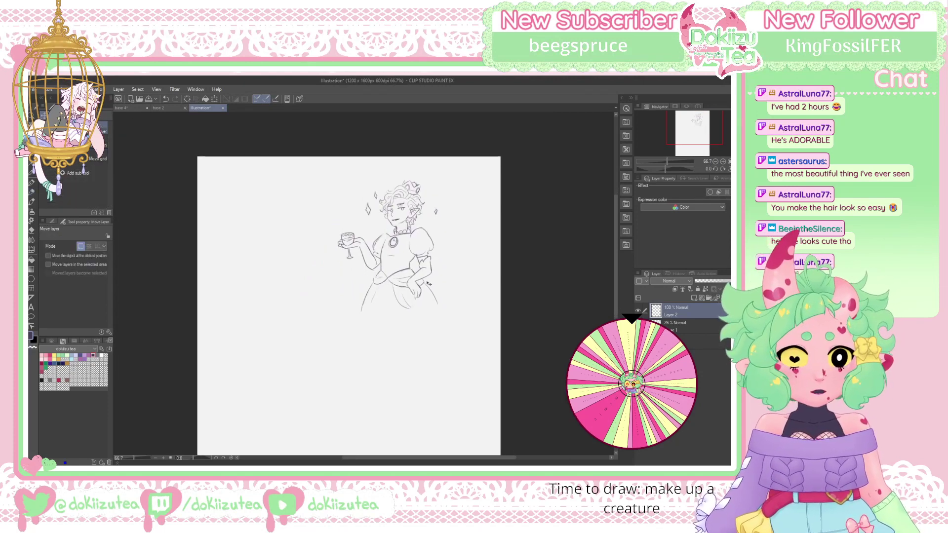
drag(434, 284, 484, 259)
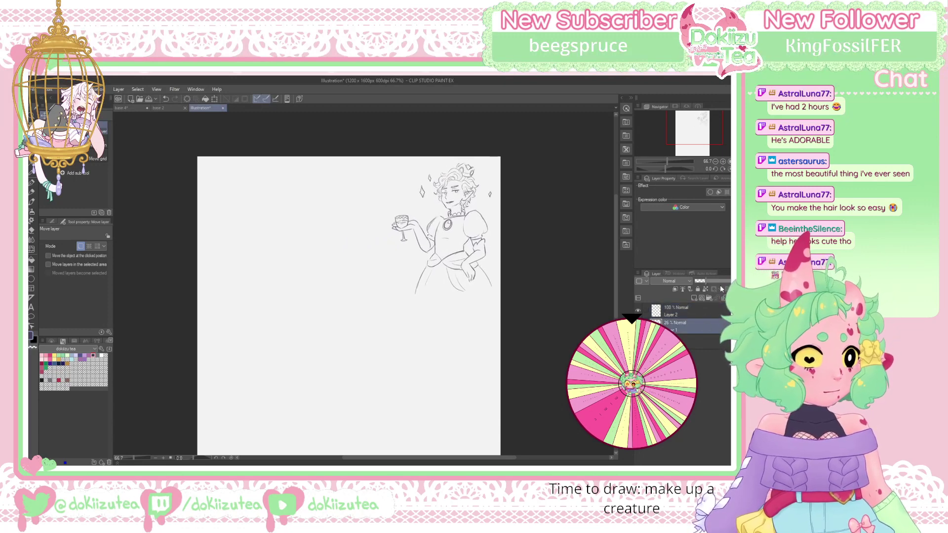
Set the lower layer's opacity to 100% and choose dark green as the drawing colour for the empty area beside the princess
drag(721, 282, 736, 282)
click(722, 161)
drag(698, 129, 690, 124)
click(722, 162)
click(45, 363)
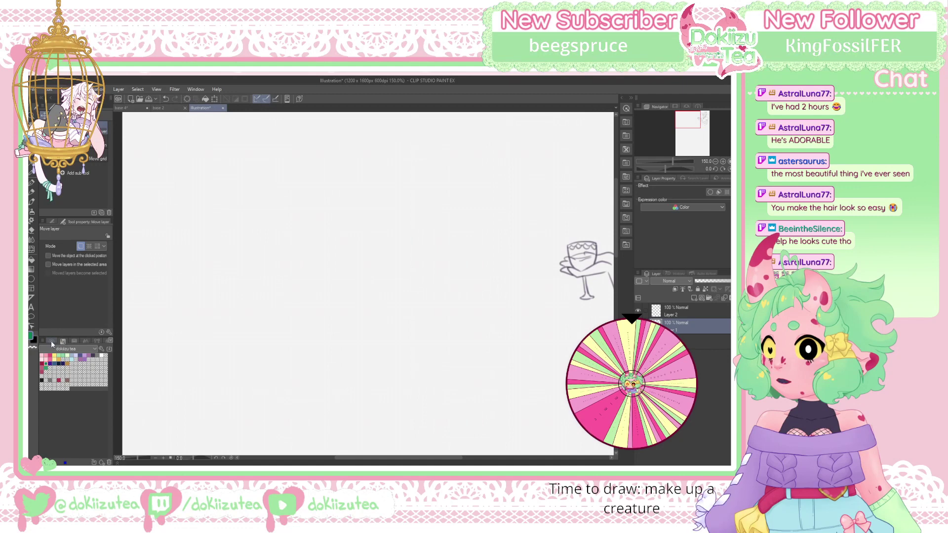
Rough in a creature's round head, oval muzzle and two front paws with the lighter pencil
key(p)
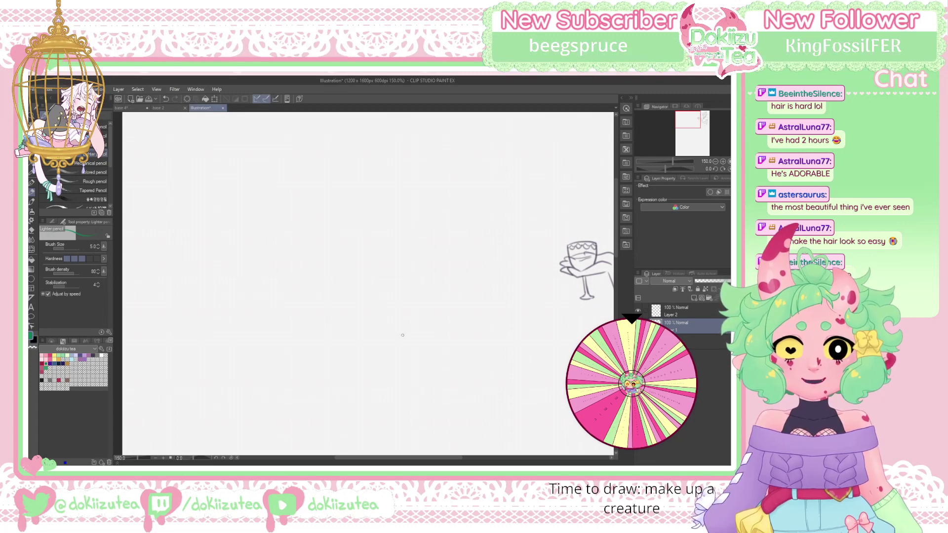
drag(695, 123, 695, 119)
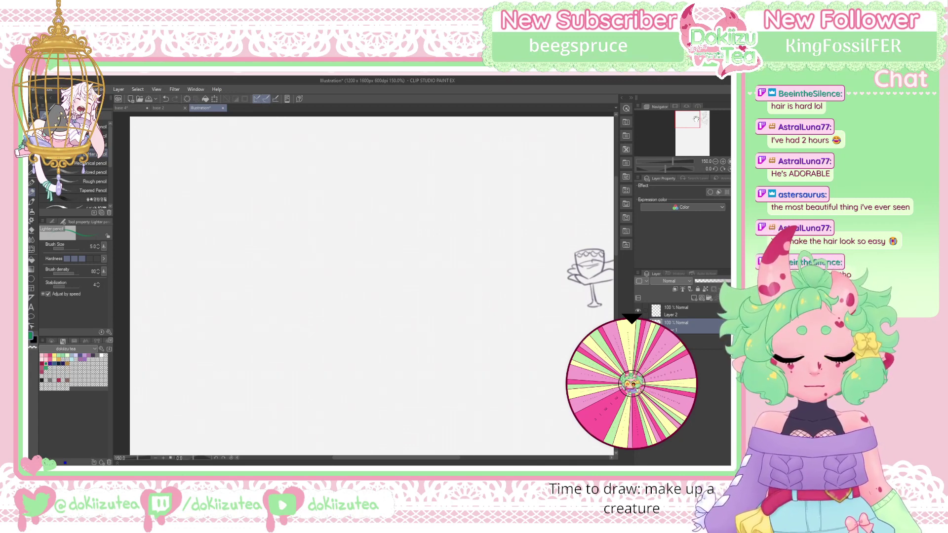
mouse_move(350, 241)
mouse_down()
mouse_move(295, 251)
mouse_move(354, 255)
mouse_up()
drag(290, 251, 338, 266)
mouse_move(293, 230)
mouse_down()
mouse_move(299, 260)
mouse_move(344, 258)
mouse_move(297, 250)
mouse_move(322, 271)
mouse_up()
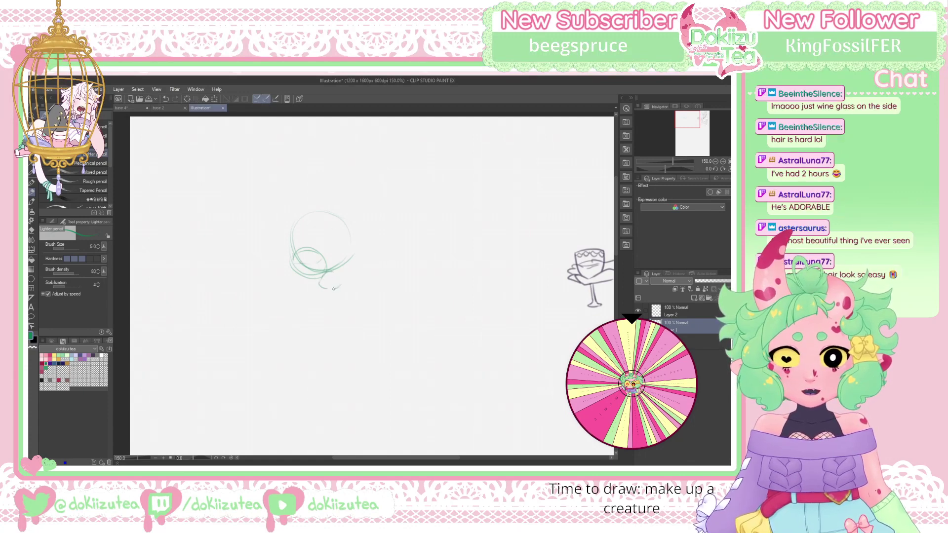
mouse_move(322, 280)
mouse_down()
mouse_move(327, 288)
mouse_move(286, 283)
mouse_up()
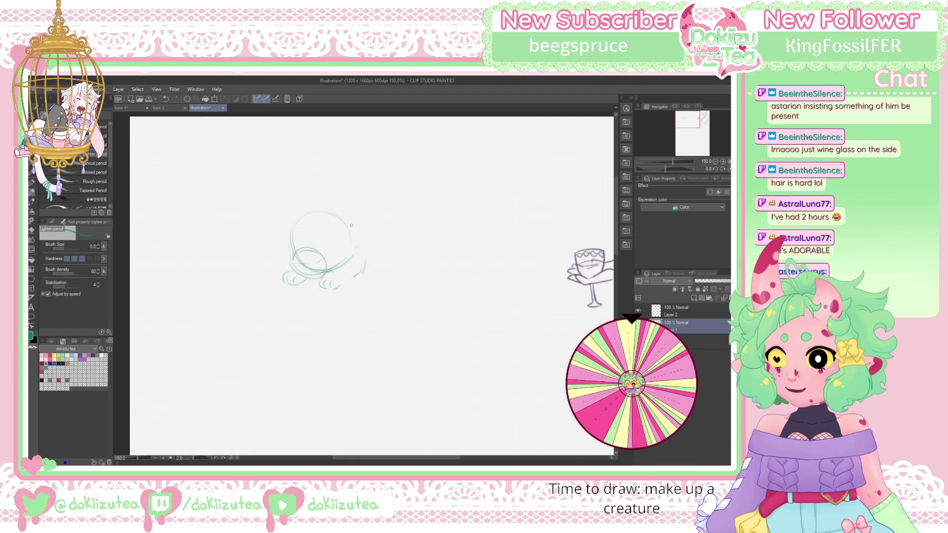
Sketch the creature's arched back and haunch with a hind paw, and add two long pointed ears
mouse_move(351, 210)
mouse_down()
mouse_move(377, 193)
mouse_move(402, 203)
mouse_move(409, 222)
mouse_move(377, 245)
mouse_move(388, 273)
mouse_up()
key(ctrl+z)
mouse_move(397, 265)
mouse_down()
mouse_move(407, 206)
mouse_move(412, 244)
mouse_up()
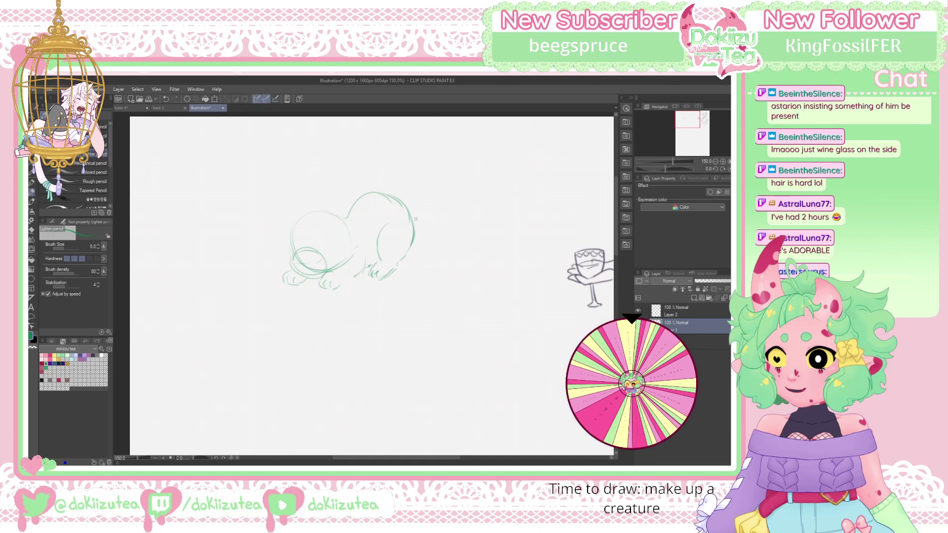
mouse_move(341, 220)
mouse_down()
mouse_move(304, 166)
mouse_move(295, 182)
mouse_move(340, 220)
mouse_up()
mouse_move(306, 187)
mouse_down()
mouse_move(326, 212)
mouse_move(288, 206)
mouse_move(259, 177)
mouse_move(261, 210)
mouse_move(295, 221)
mouse_up()
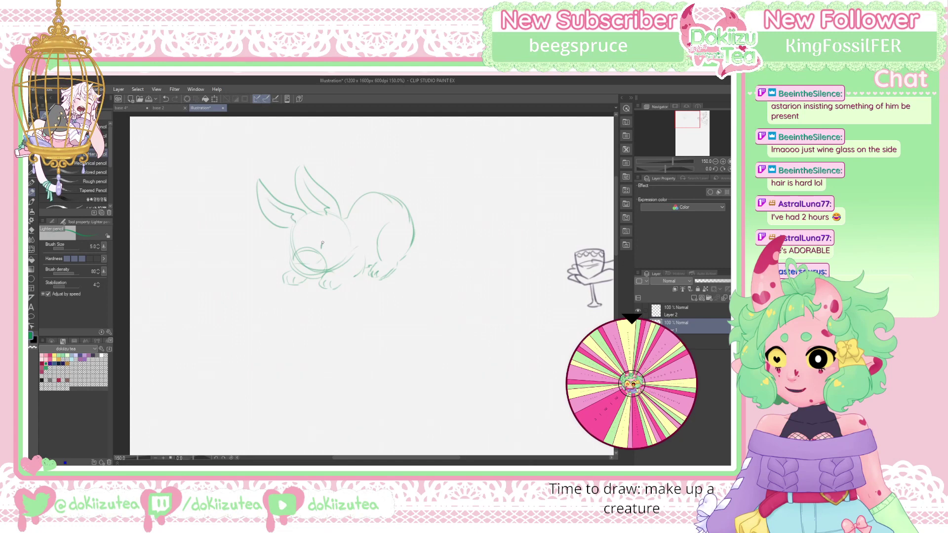
Draw the creature's two eyes and the jagged fur tufts on its forehead and behind its head
drag(321, 250, 332, 243)
drag(292, 242, 295, 252)
mouse_move(338, 203)
mouse_down()
mouse_move(351, 202)
mouse_move(367, 225)
mouse_up()
mouse_move(308, 211)
mouse_down()
mouse_move(297, 215)
mouse_move(303, 232)
mouse_up()
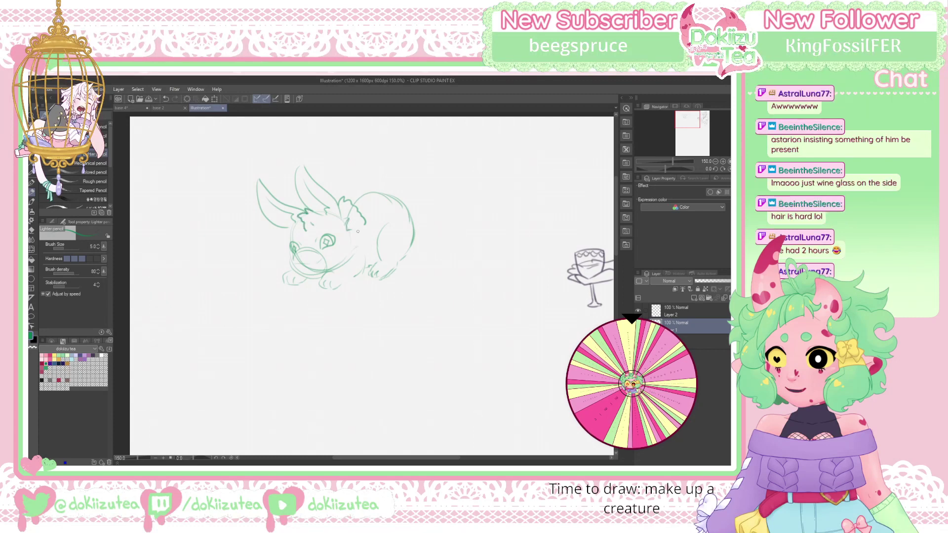
Draw the fluffy neck ruff and darken the back line, and add the nose and a mouth with small fangs
mouse_move(351, 239)
mouse_down()
mouse_move(349, 253)
mouse_move(367, 247)
mouse_move(368, 235)
mouse_move(372, 244)
mouse_up()
mouse_move(350, 201)
mouse_down()
mouse_move(367, 193)
mouse_move(401, 201)
mouse_move(415, 247)
mouse_up()
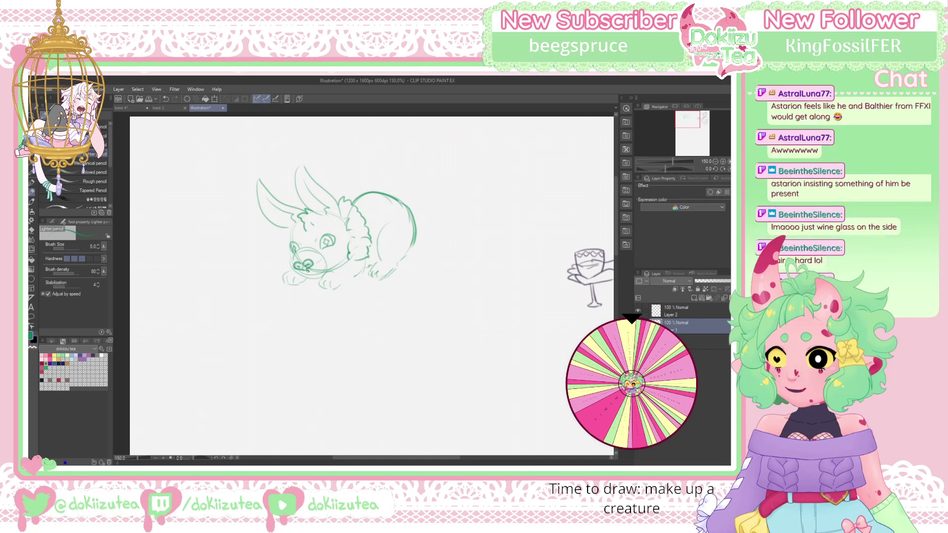
key(ctrl+z)
drag(321, 270, 297, 276)
drag(302, 276, 324, 278)
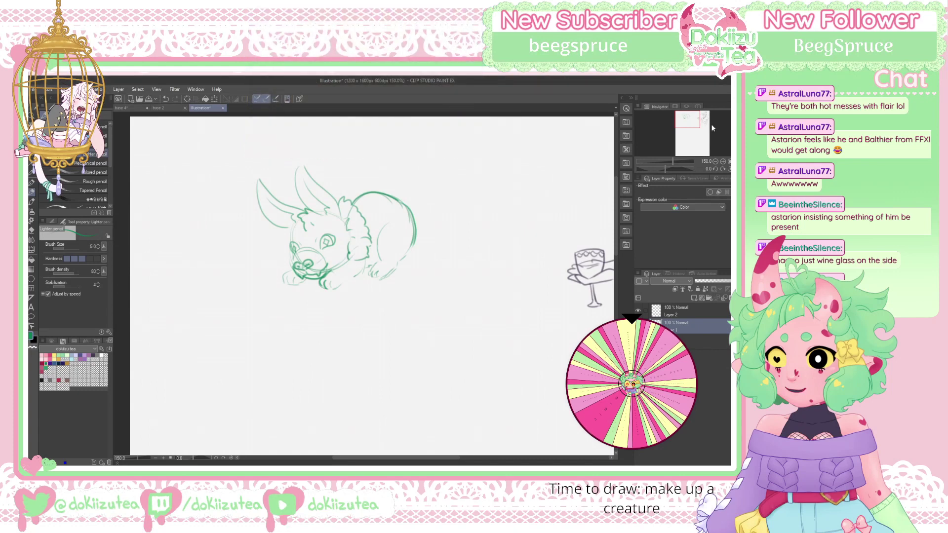
Add fur along the far cheek and firm up the outlines of the front paws and the hind leg
drag(687, 119, 688, 116)
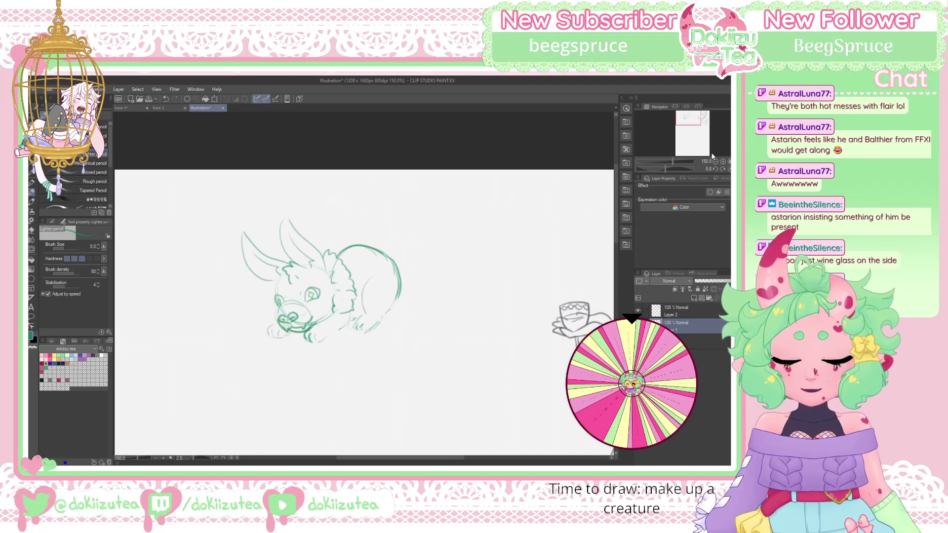
scroll(681, 129, up, 1)
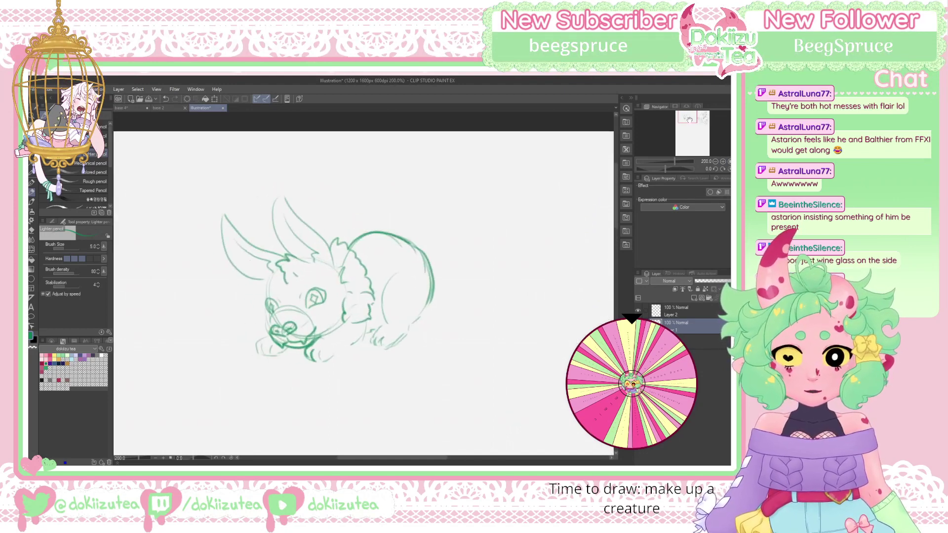
drag(688, 119, 689, 119)
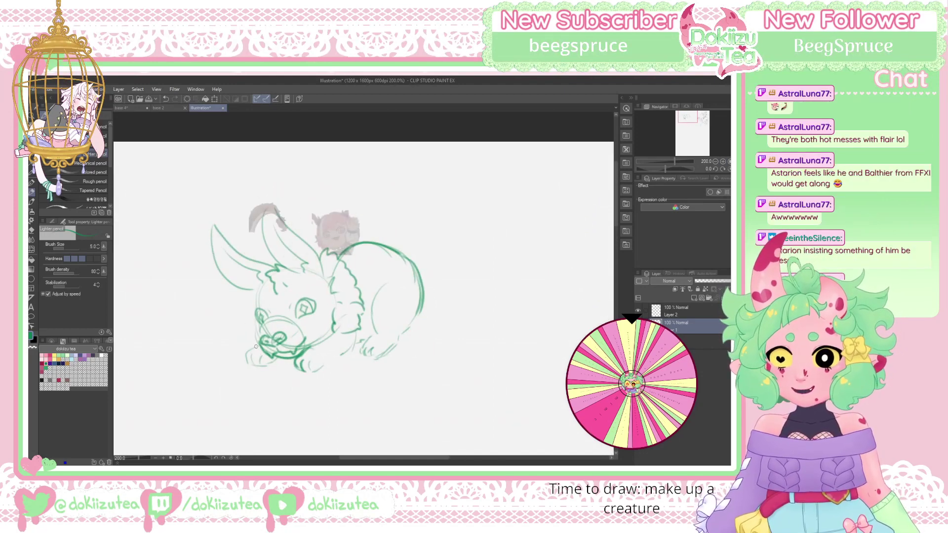
drag(256, 292, 259, 343)
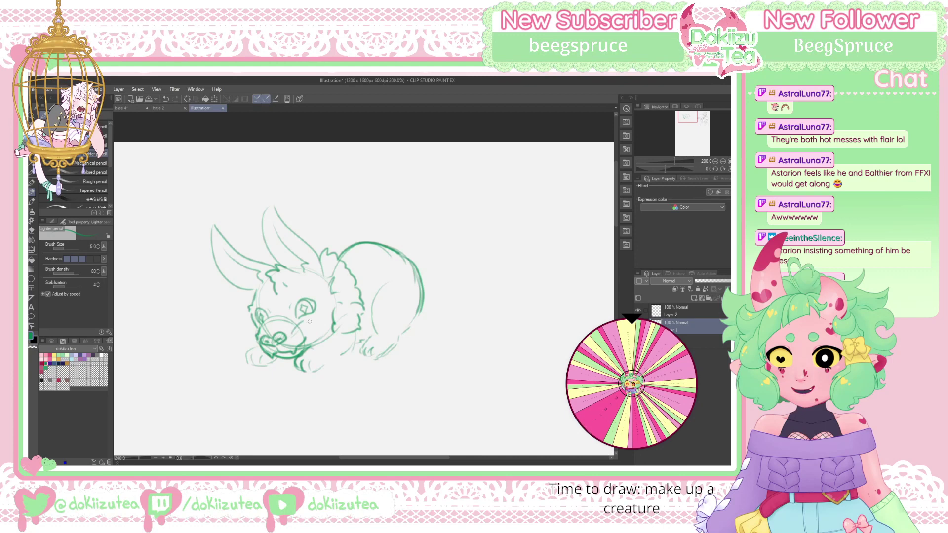
mouse_move(254, 334)
mouse_down()
mouse_move(246, 356)
mouse_move(261, 365)
mouse_move(264, 356)
mouse_move(266, 366)
mouse_move(313, 374)
mouse_move(355, 350)
mouse_up()
mouse_move(393, 279)
mouse_down()
mouse_move(371, 300)
mouse_move(377, 339)
mouse_move(362, 349)
mouse_move(382, 361)
mouse_move(424, 304)
mouse_up()
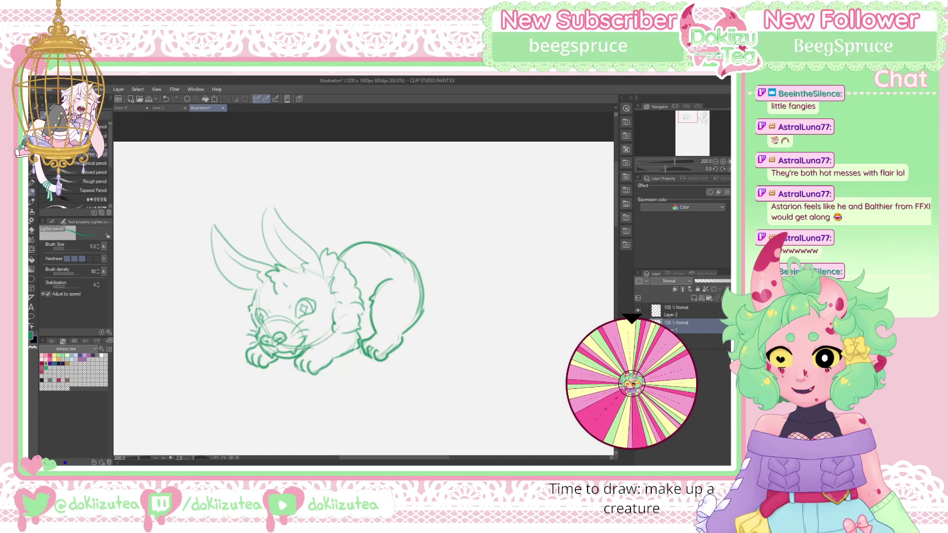
Draw a long curling tail with a tufted tip and erase the muzzle's construction lines
mouse_move(402, 254)
mouse_down()
mouse_move(477, 262)
mouse_move(499, 281)
mouse_move(489, 298)
mouse_move(457, 280)
mouse_move(442, 302)
mouse_move(486, 305)
mouse_up()
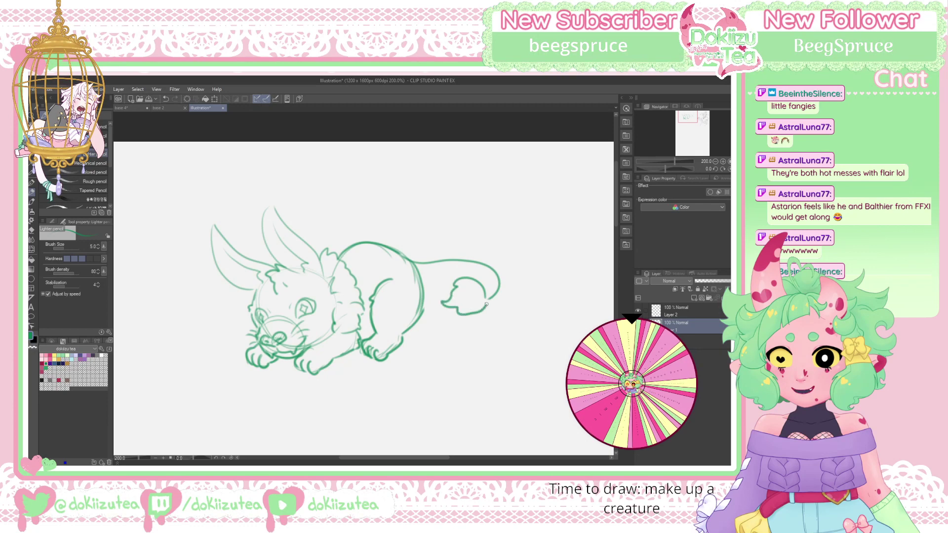
mouse_move(418, 270)
mouse_down()
mouse_move(469, 266)
mouse_move(489, 299)
mouse_up()
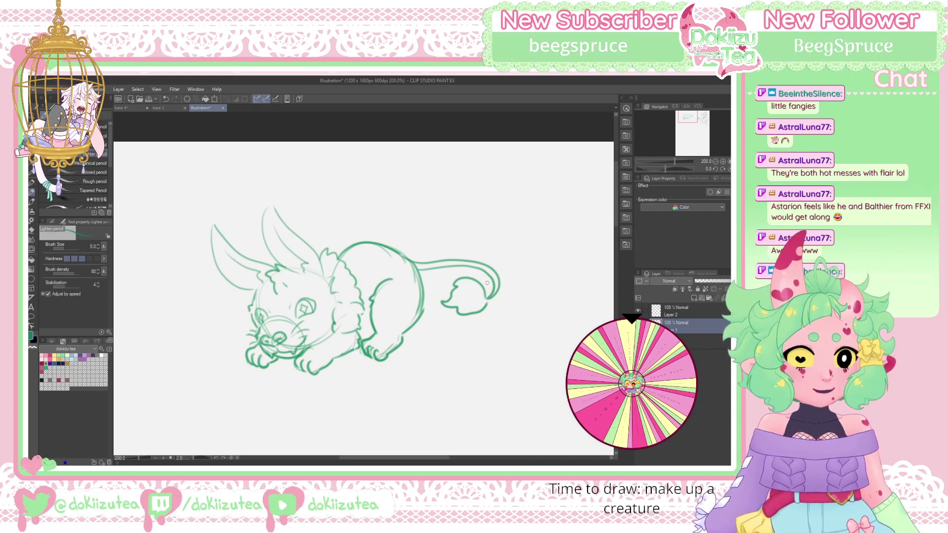
key(e)
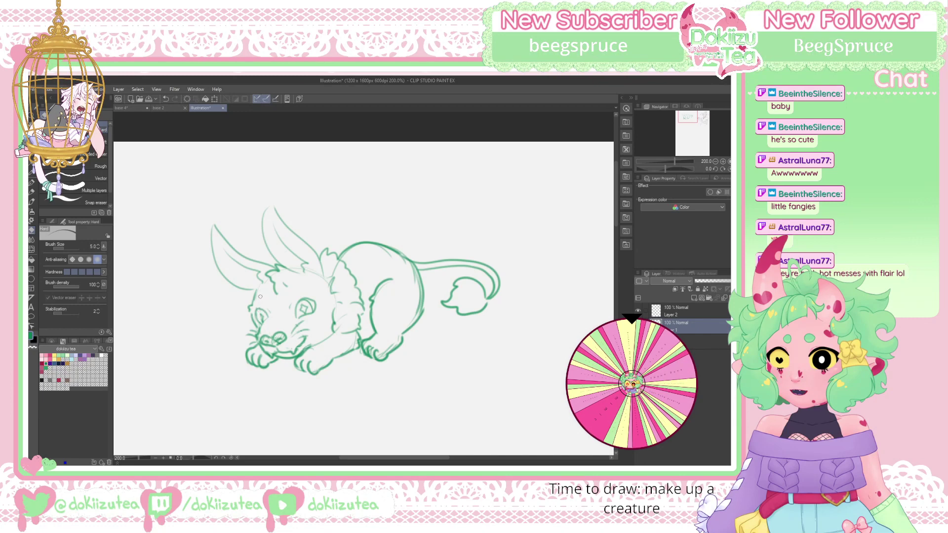
Erase and redraw the far eye, shade the near eye, and add fur strokes inside the neck ruff
key(p)
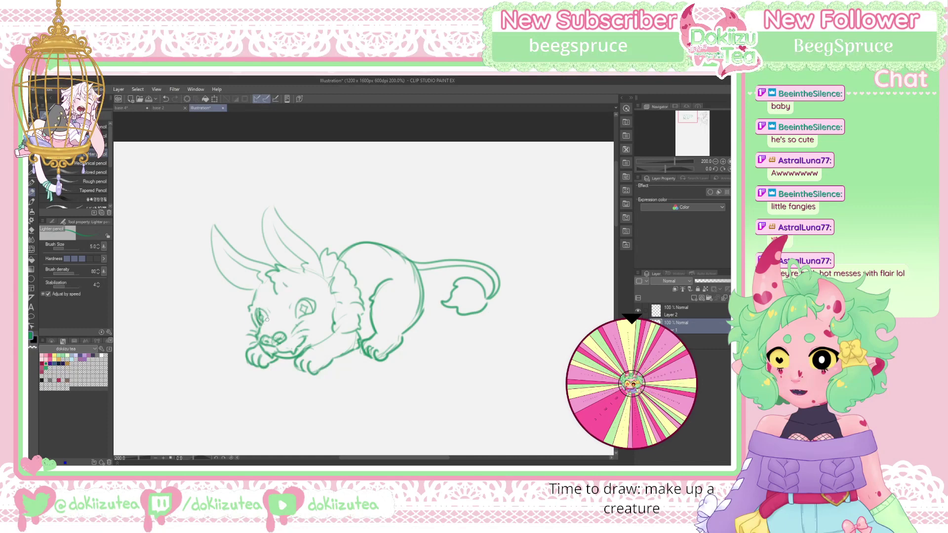
drag(267, 318, 260, 332)
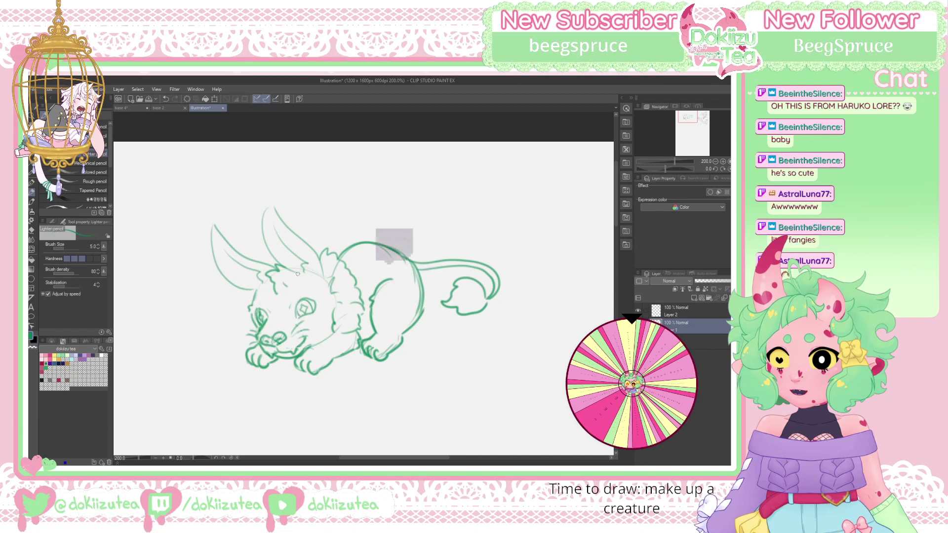
key(e)
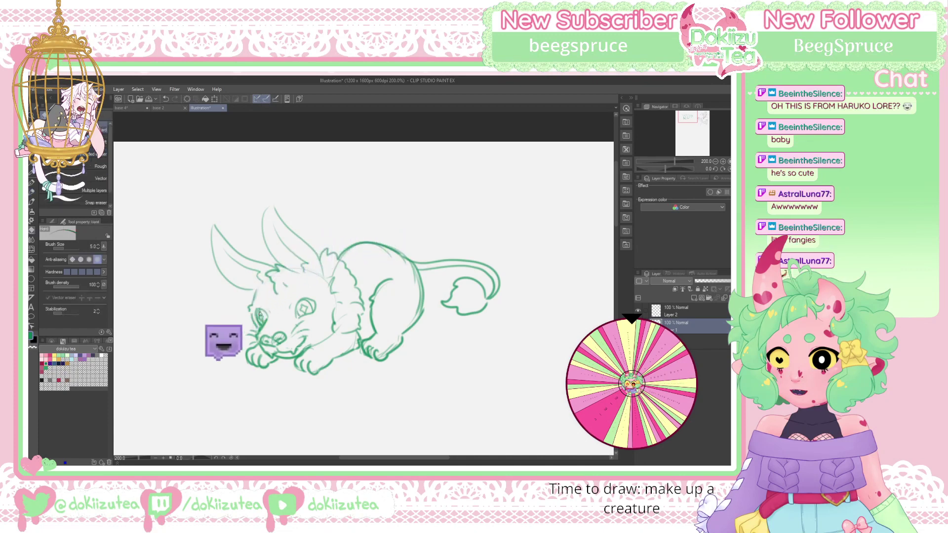
drag(261, 312, 260, 323)
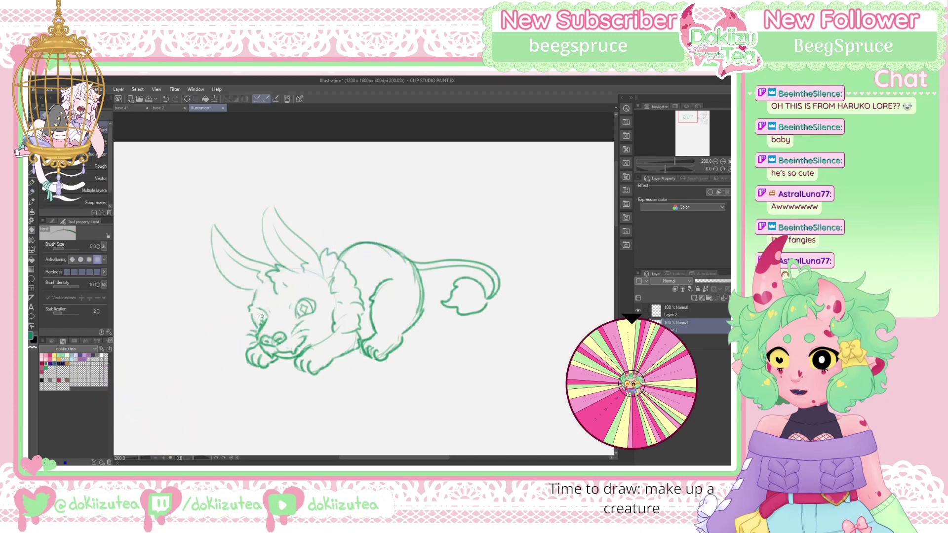
key(p)
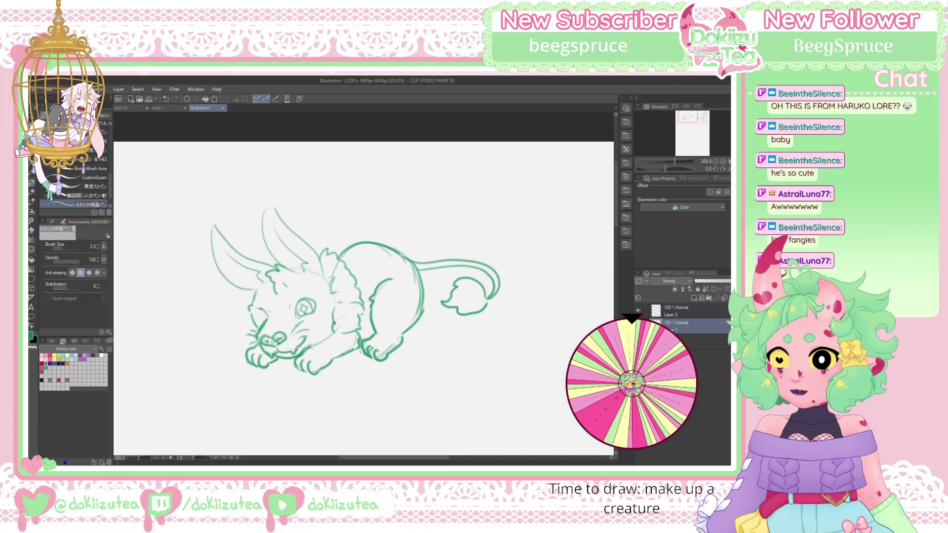
key(p)
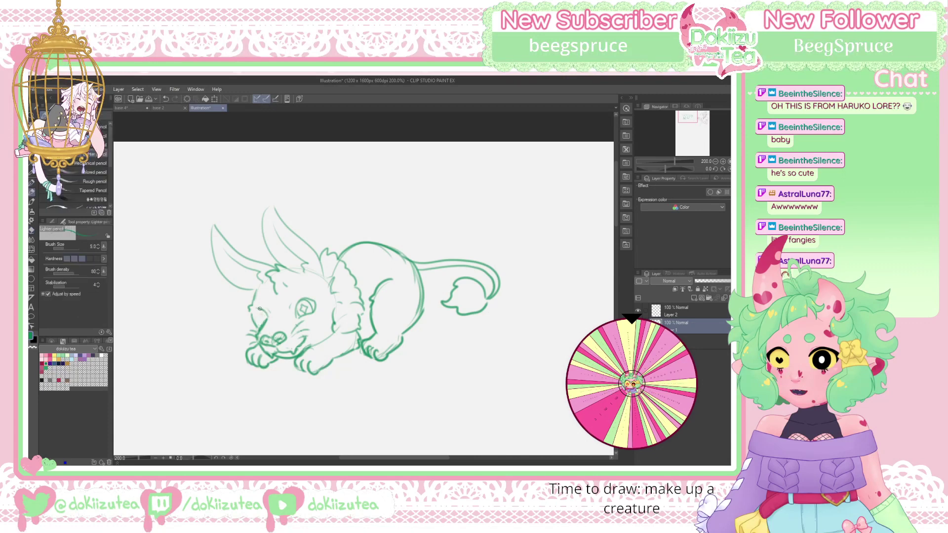
mouse_move(258, 309)
mouse_down()
mouse_move(258, 322)
mouse_move(266, 320)
mouse_up()
drag(308, 309, 311, 308)
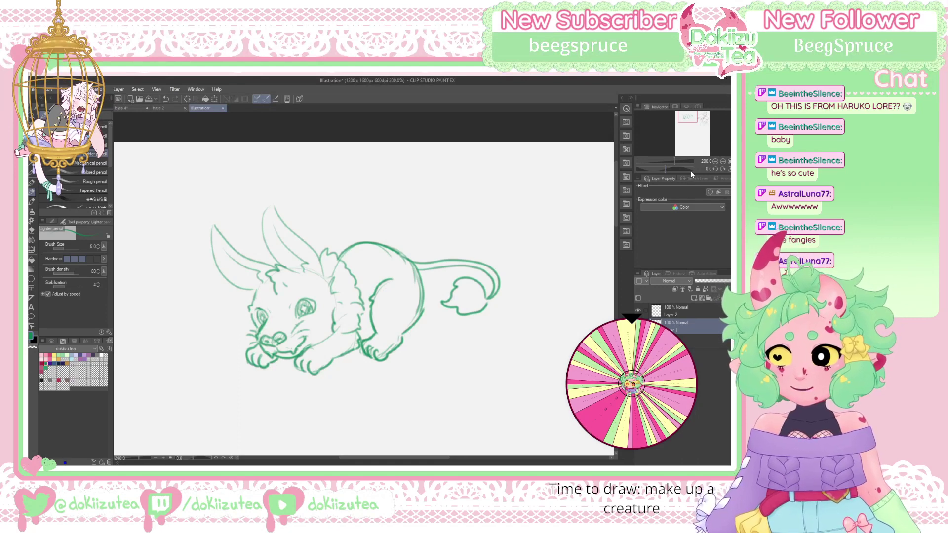
drag(333, 293, 338, 307)
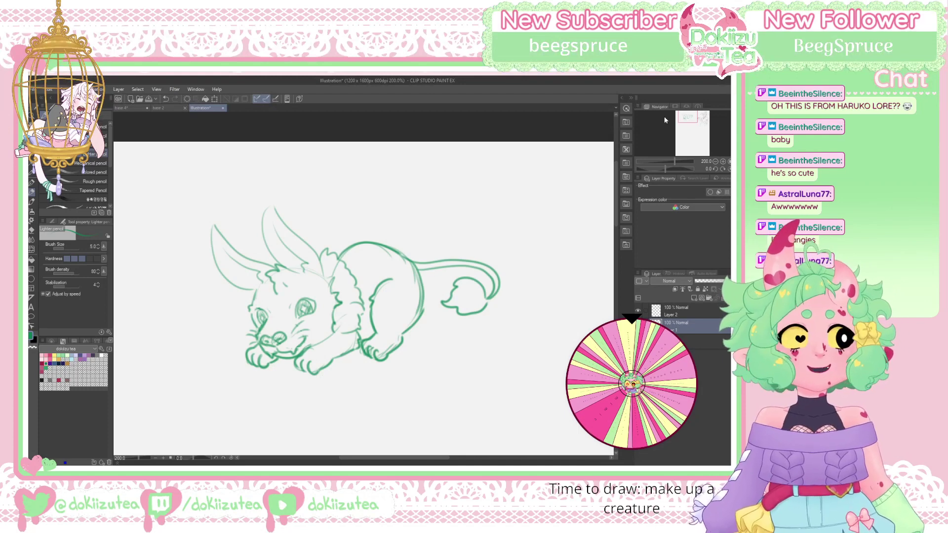
Scale the green creature sketch down to 74%, tilt it about 7.3 degrees, and place it under the princess's skirt
drag(690, 115, 688, 118)
click(716, 161)
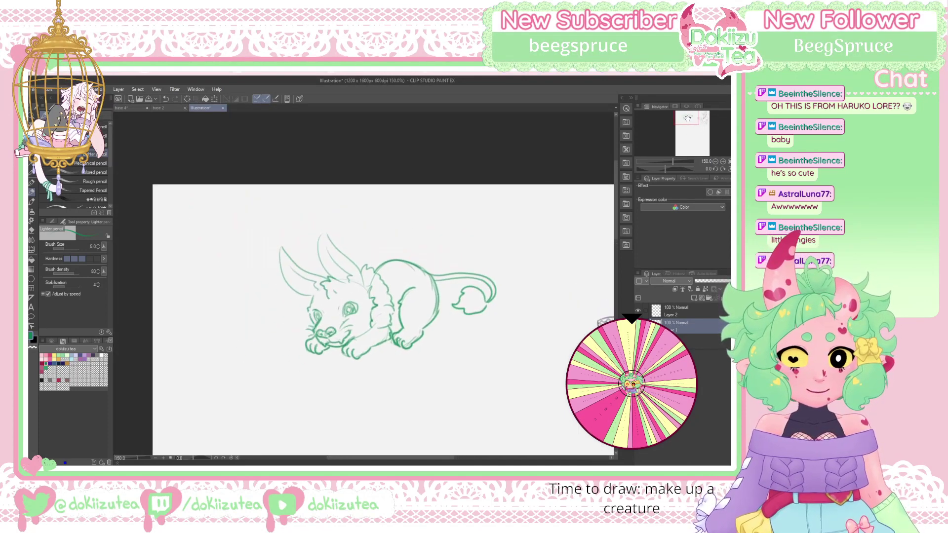
key(k)
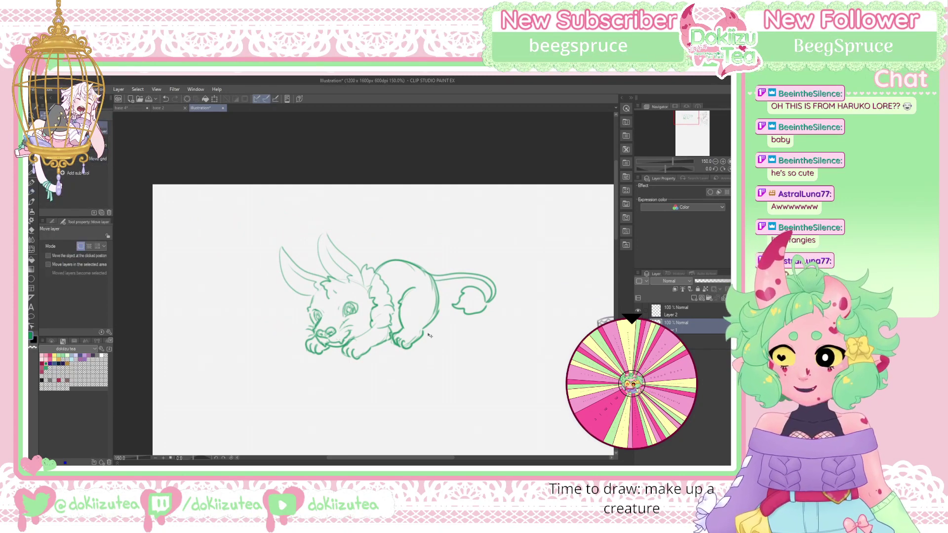
key(ctrl+t)
drag(497, 359, 440, 313)
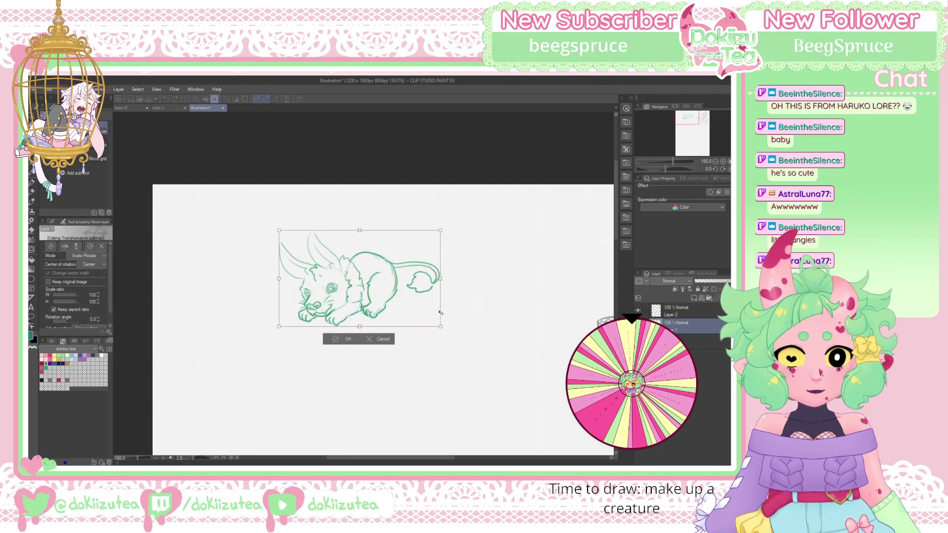
drag(455, 251, 476, 267)
mouse_move(405, 271)
mouse_down()
mouse_move(467, 283)
mouse_move(601, 275)
mouse_move(462, 186)
mouse_move(396, 169)
mouse_move(442, 349)
mouse_move(600, 402)
mouse_move(484, 297)
mouse_up()
mouse_move(460, 339)
mouse_down()
mouse_move(467, 349)
mouse_move(458, 355)
mouse_up()
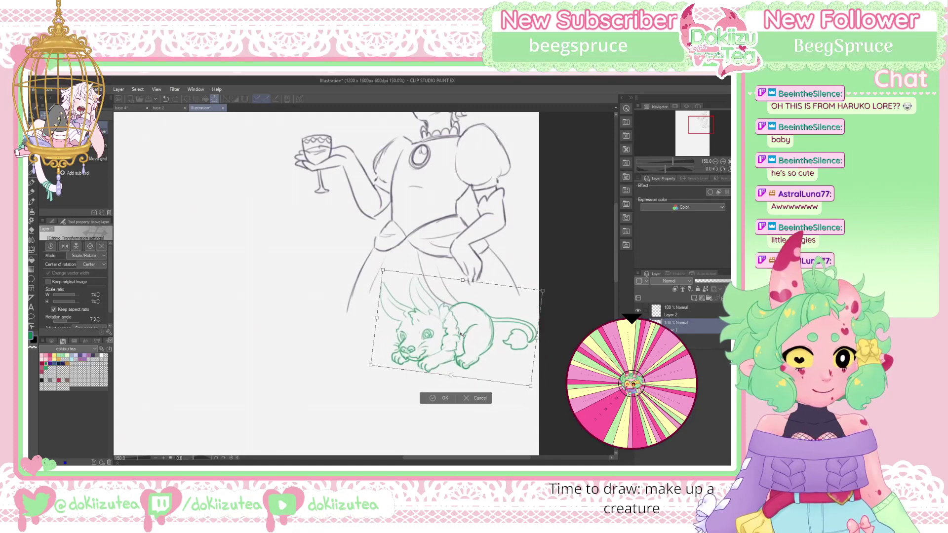
click(437, 399)
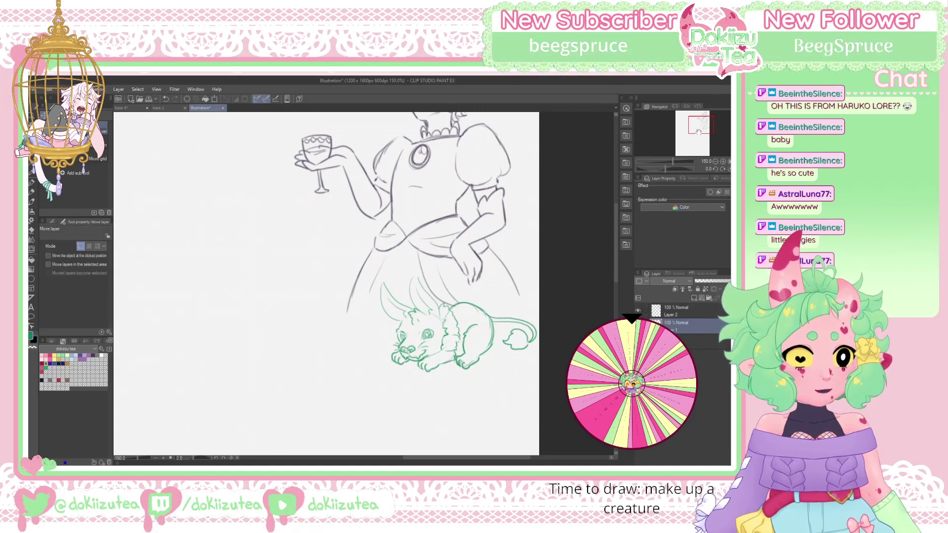
Look over the finished page and save the illustration as "art stream"
mouse_move(701, 124)
mouse_down()
mouse_move(691, 127)
mouse_move(699, 127)
mouse_up()
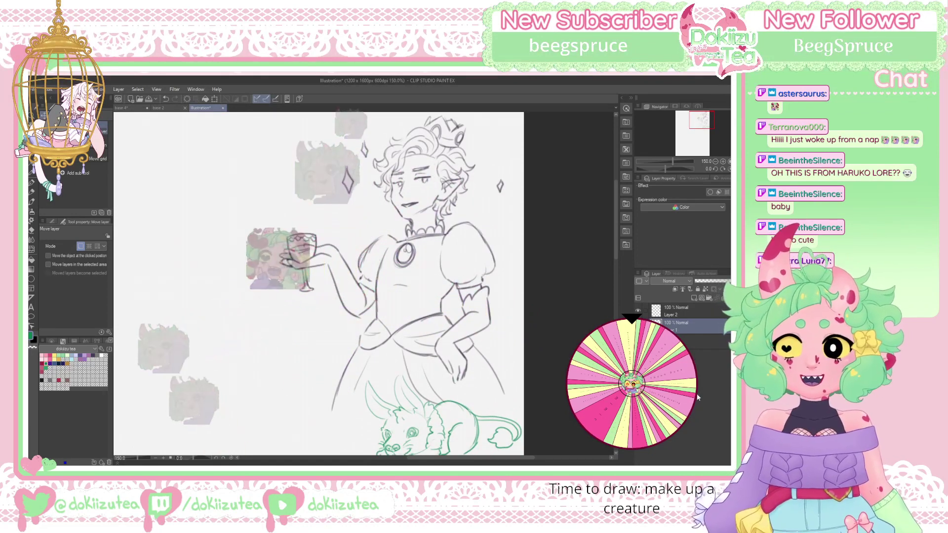
drag(700, 119, 701, 119)
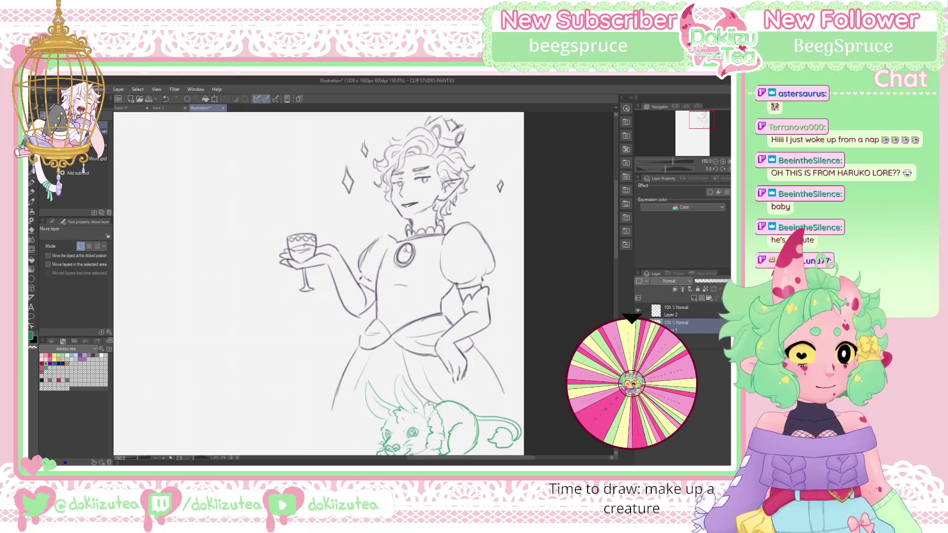
click(31, 183)
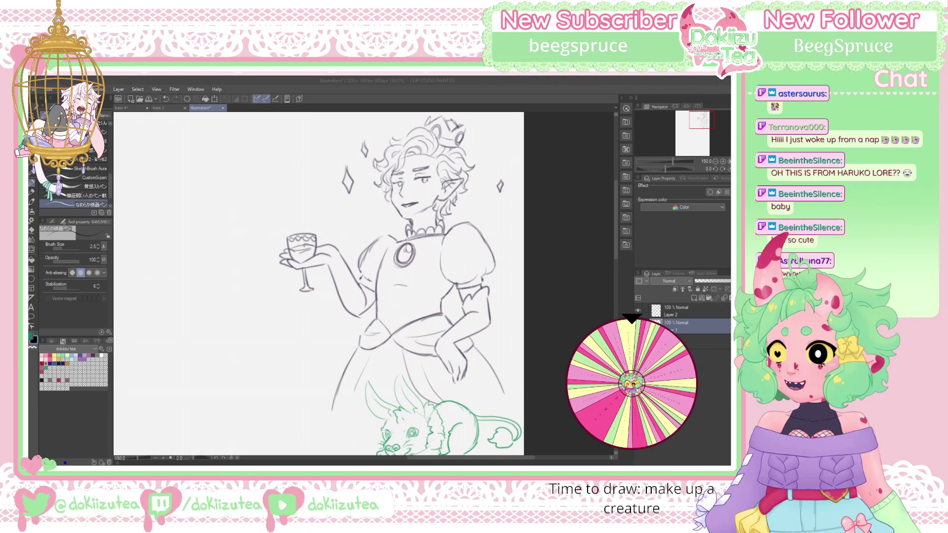
key(Return)
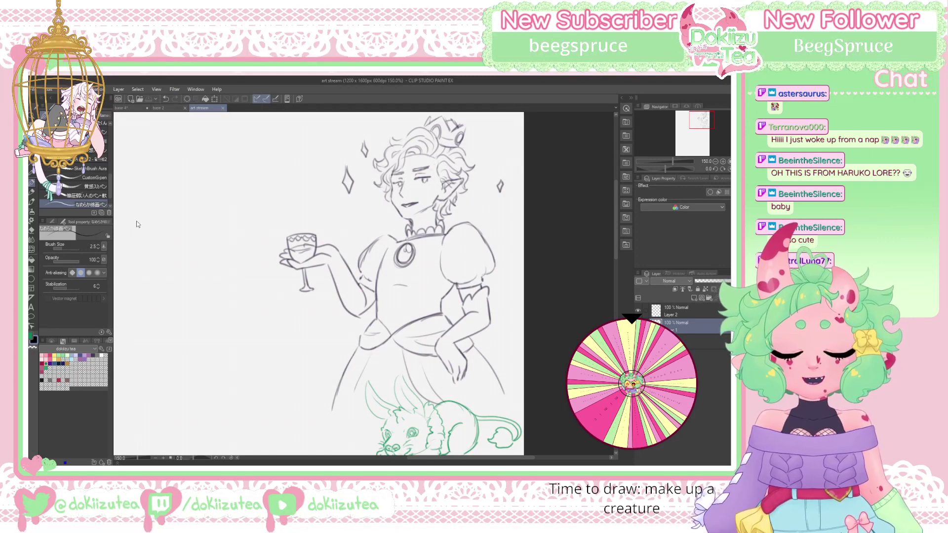
Switch to the base 4 drawing and bring its whole composition into view
click(136, 109)
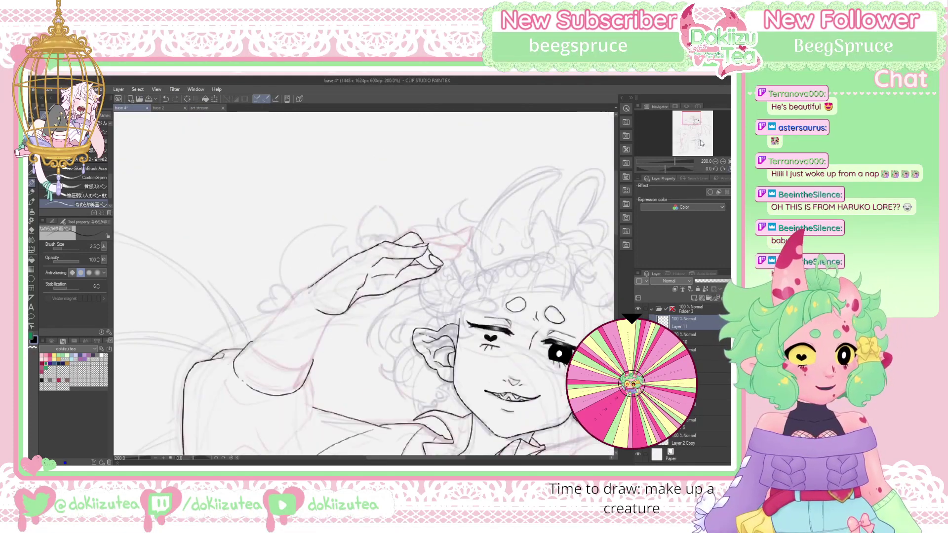
click(714, 162)
click(715, 161)
drag(692, 122, 701, 135)
key(ctrl+minus)
Raise the rough sketch's opacity to full to show the composition, and fade it back to a faint guide
click(687, 367)
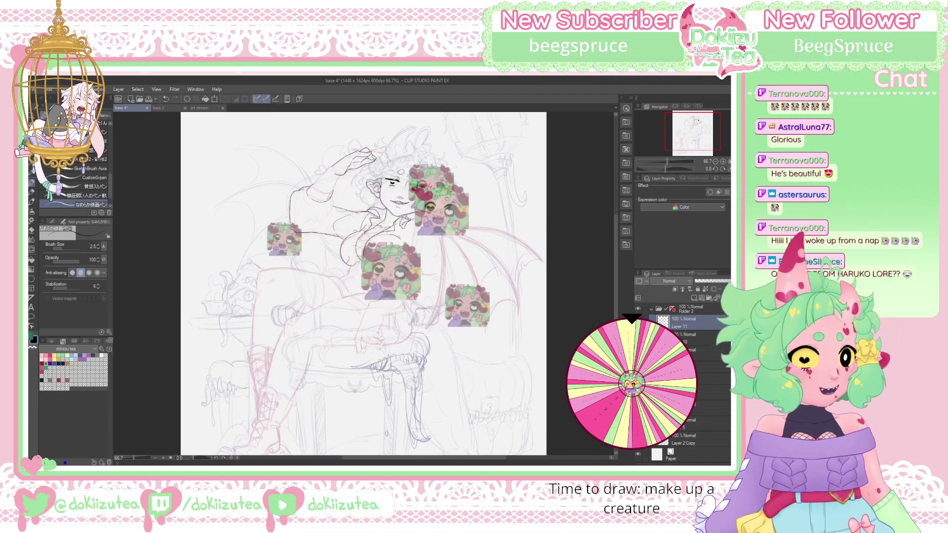
drag(707, 281, 724, 281)
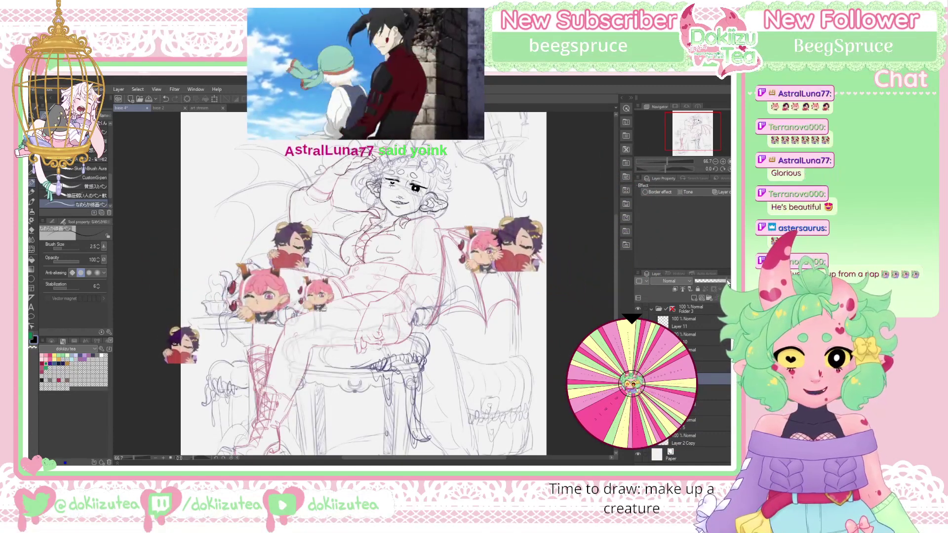
drag(702, 132, 704, 130)
drag(714, 282, 703, 280)
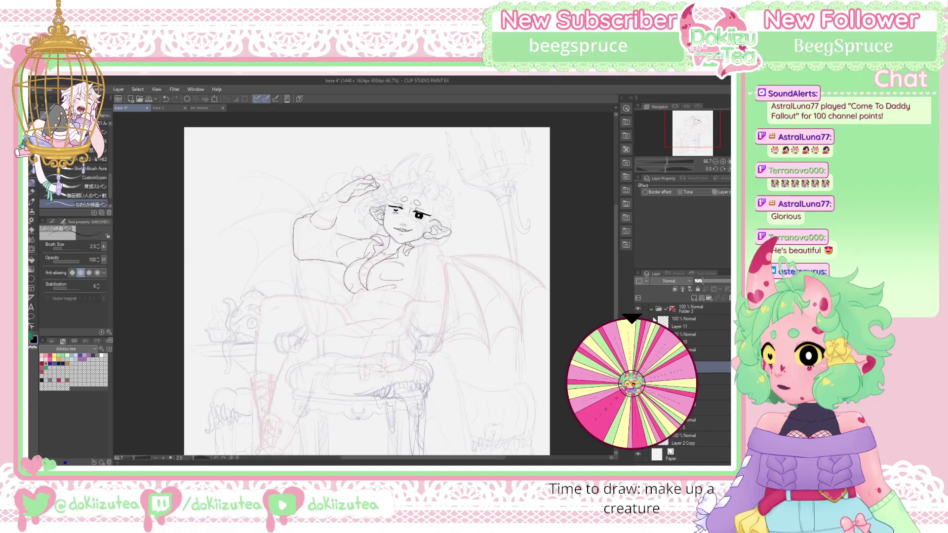
On Layer 11, ink the extended fingertip of the raised hand and the start of the upper forearm line
click(709, 322)
scroll(707, 141, up, 2)
mouse_move(698, 127)
mouse_down()
mouse_move(699, 112)
mouse_move(694, 120)
mouse_up()
click(723, 161)
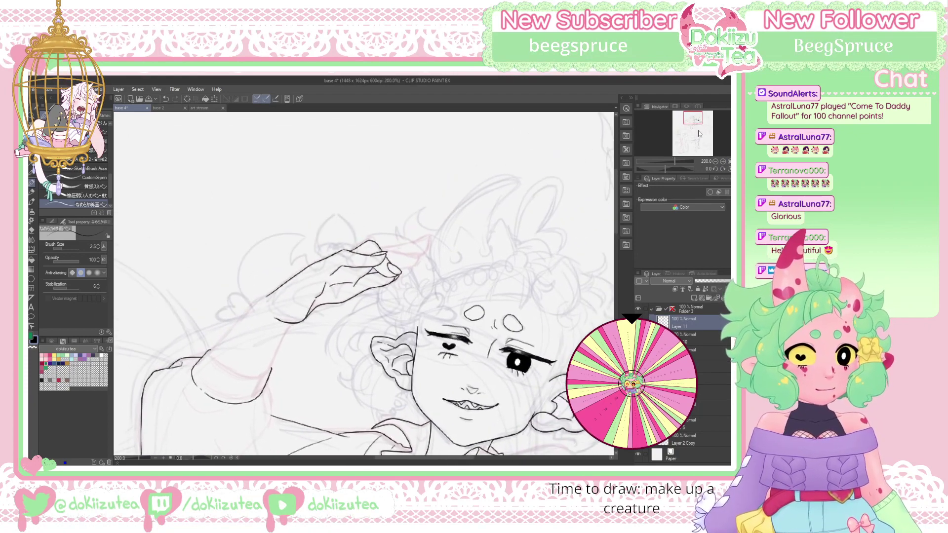
drag(665, 169, 659, 169)
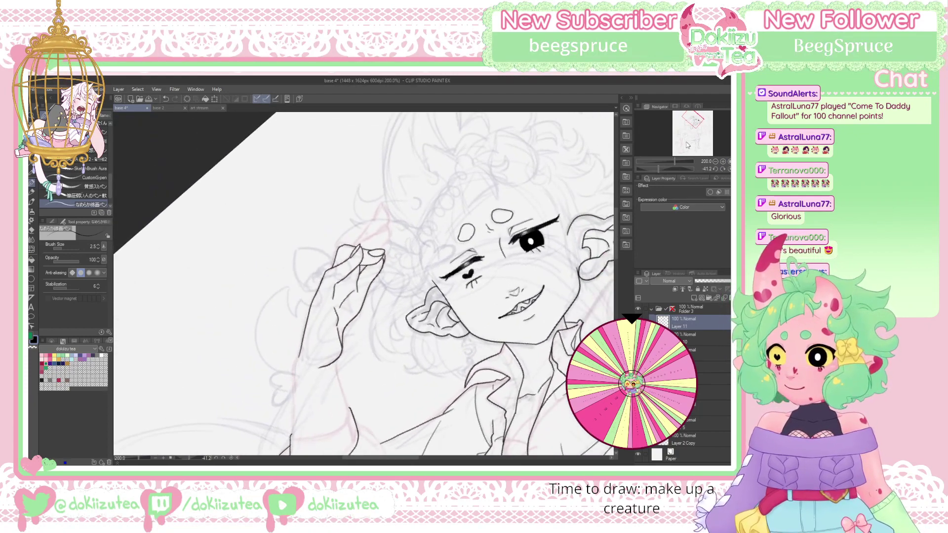
drag(354, 246, 353, 322)
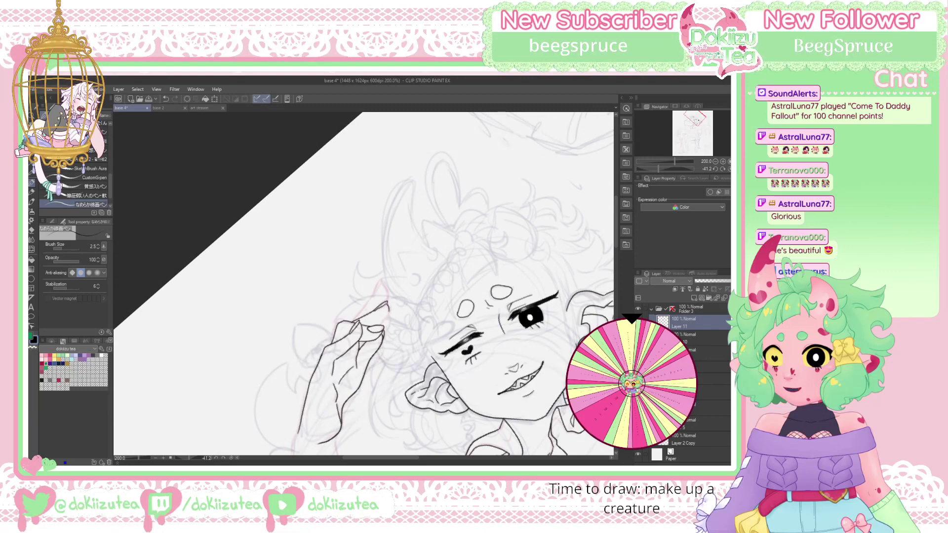
key(ctrl+z)
click(728, 168)
drag(695, 117, 691, 122)
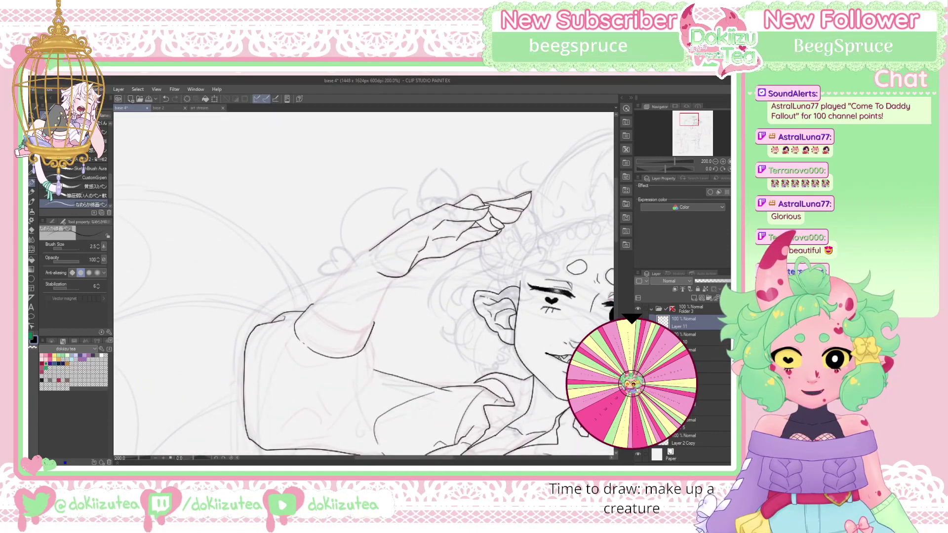
Ink both edges of the raised forearm down to the sleeve, and draw the cuff's opening and fold lines
drag(350, 265, 325, 296)
key(ctrl+z)
mouse_move(314, 307)
mouse_down()
mouse_move(353, 250)
mouse_move(319, 301)
mouse_move(346, 271)
mouse_up()
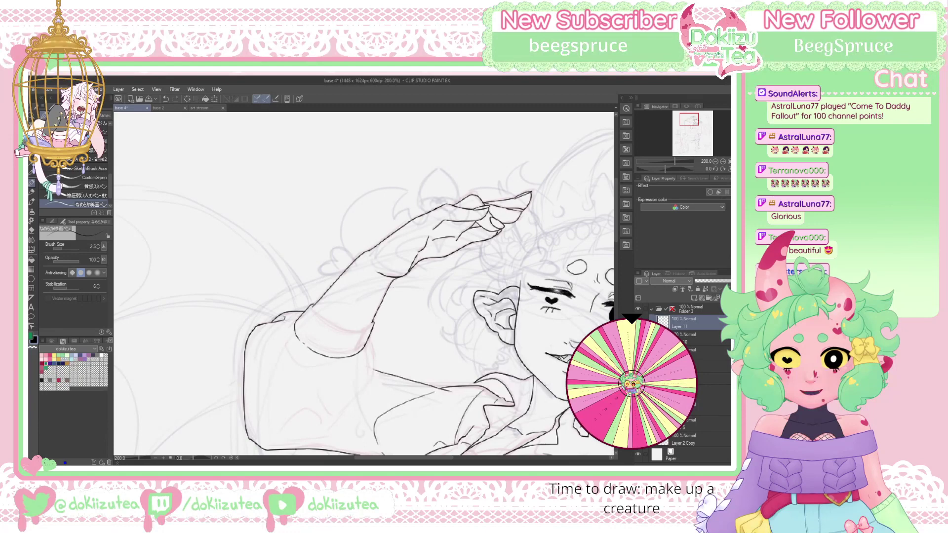
drag(662, 168, 644, 168)
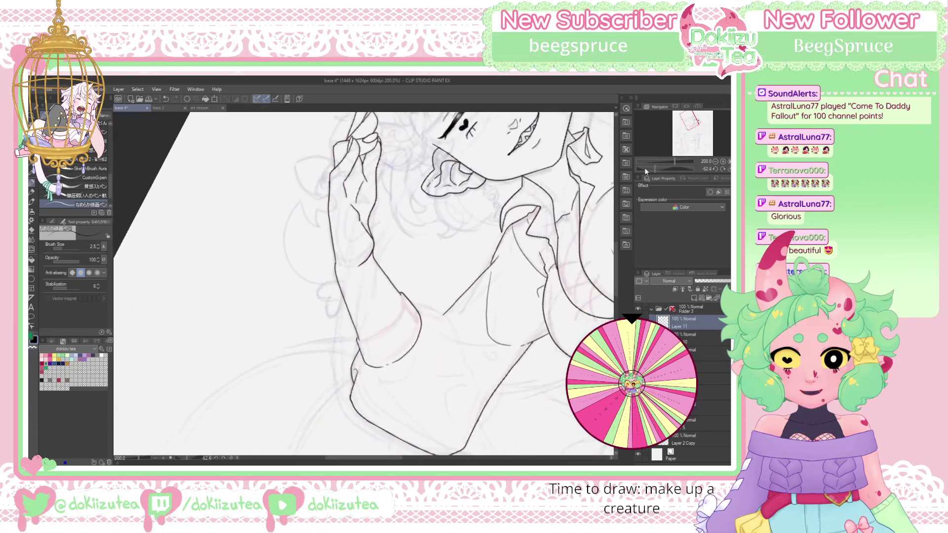
drag(401, 294, 384, 329)
click(728, 169)
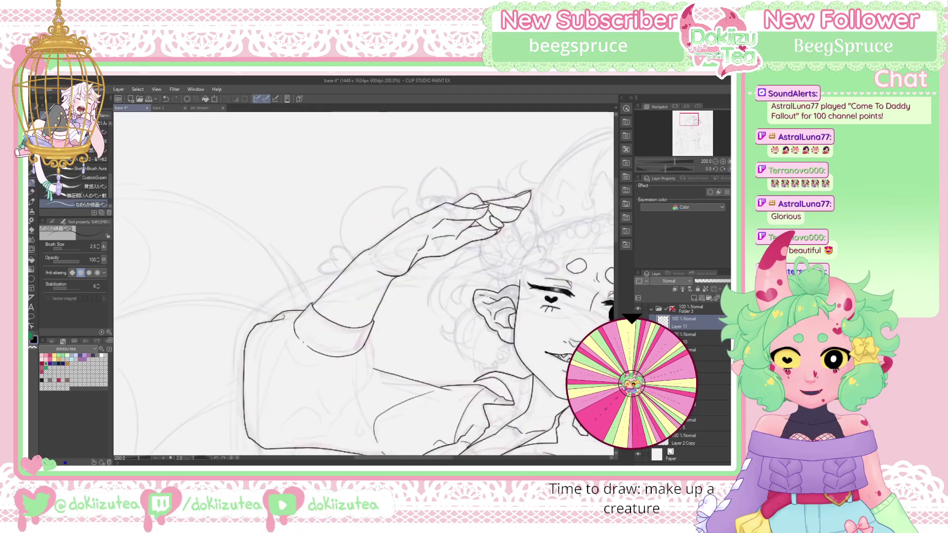
drag(365, 333, 353, 353)
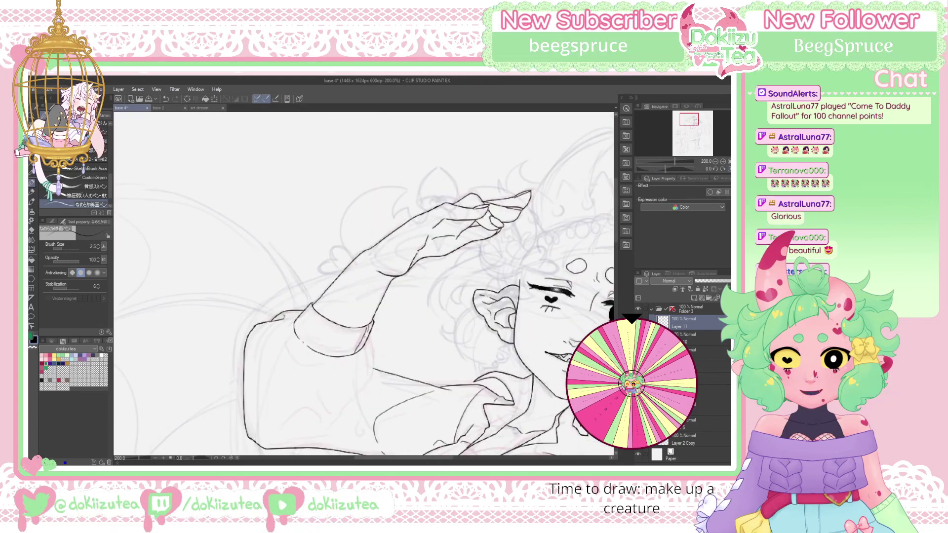
drag(367, 337, 358, 350)
Ink the long curved line under the chest that forms the top edge of the waist garment
drag(688, 123, 696, 132)
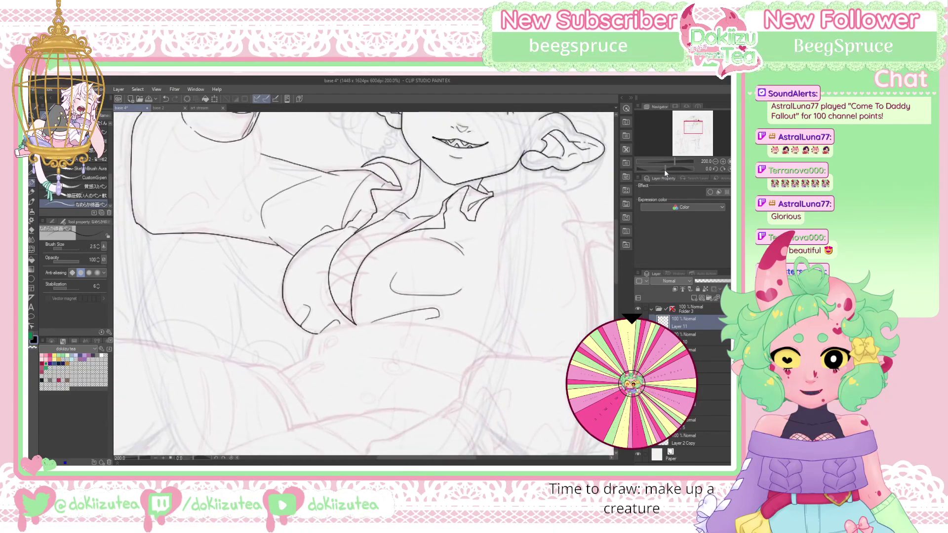
drag(664, 170, 662, 170)
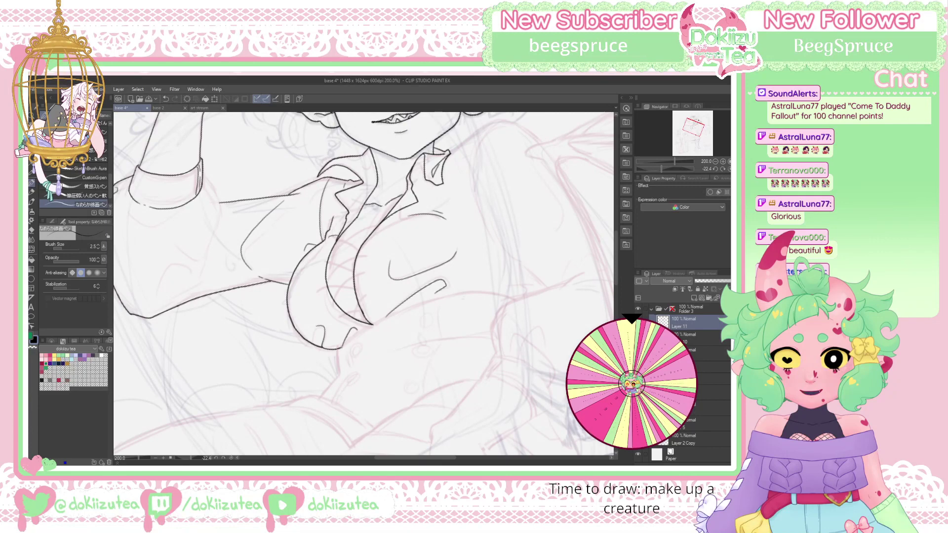
mouse_move(342, 347)
mouse_down()
mouse_move(423, 304)
mouse_move(470, 293)
mouse_move(520, 298)
mouse_move(519, 285)
mouse_move(539, 284)
mouse_up()
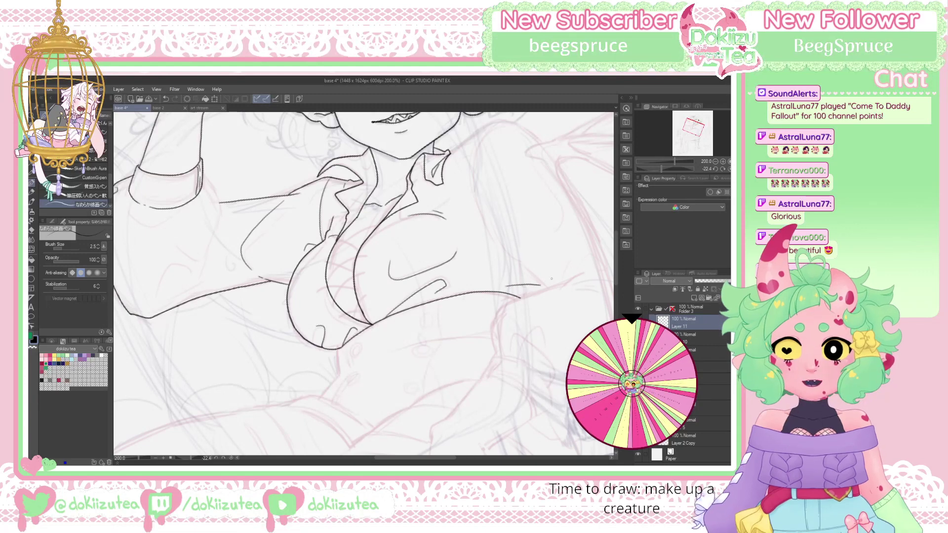
Ink the waist's side outline below the chest, and add the vertical and horizontal seam lines across the midriff
drag(694, 129, 694, 132)
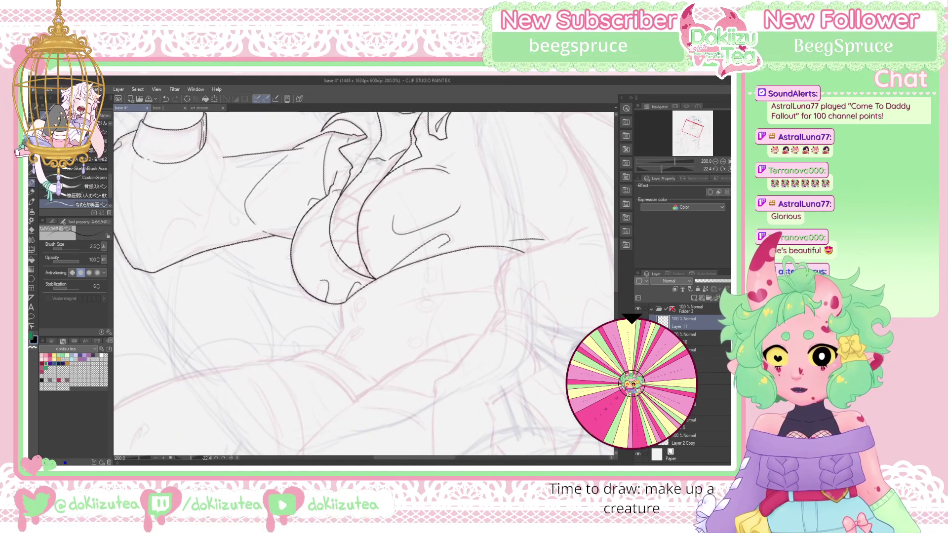
drag(340, 307, 323, 350)
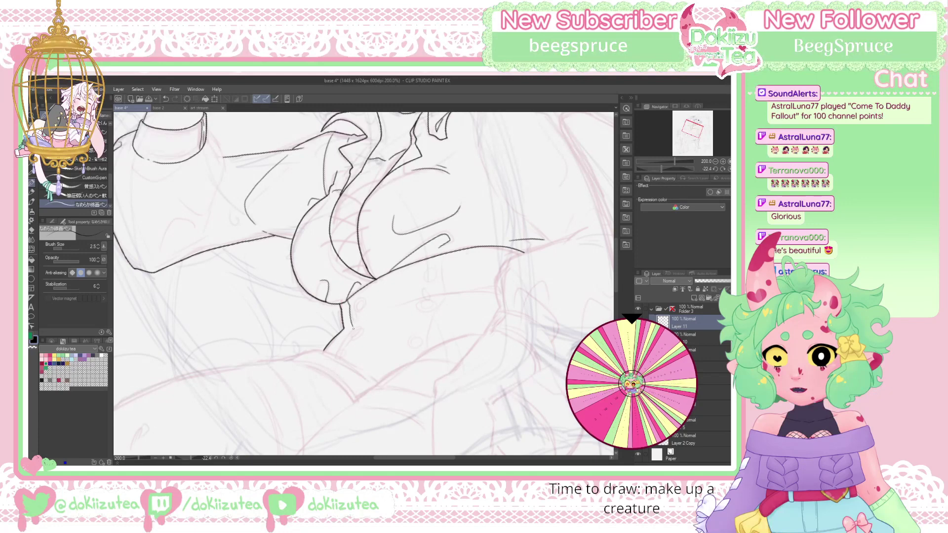
drag(353, 328, 337, 349)
mouse_move(440, 258)
mouse_down()
mouse_move(446, 293)
mouse_move(422, 347)
mouse_up()
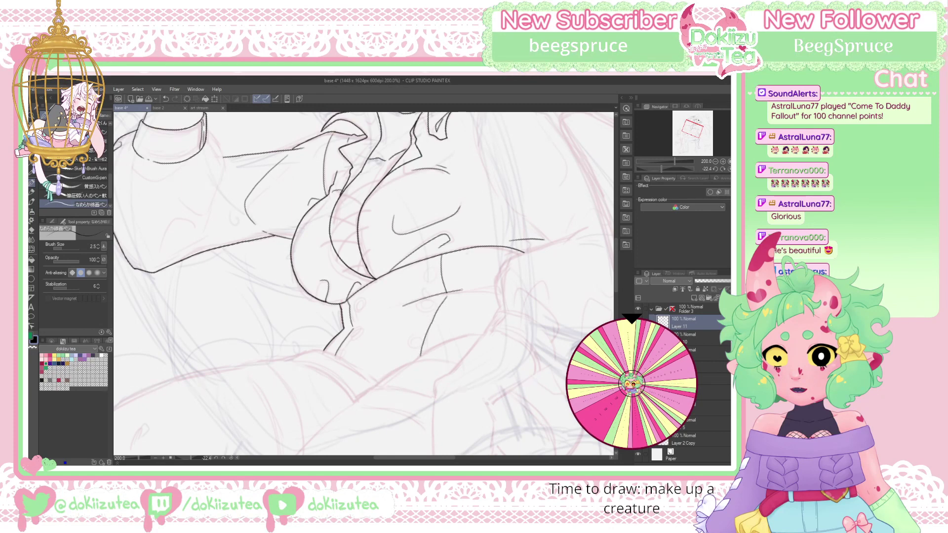
drag(661, 168, 659, 168)
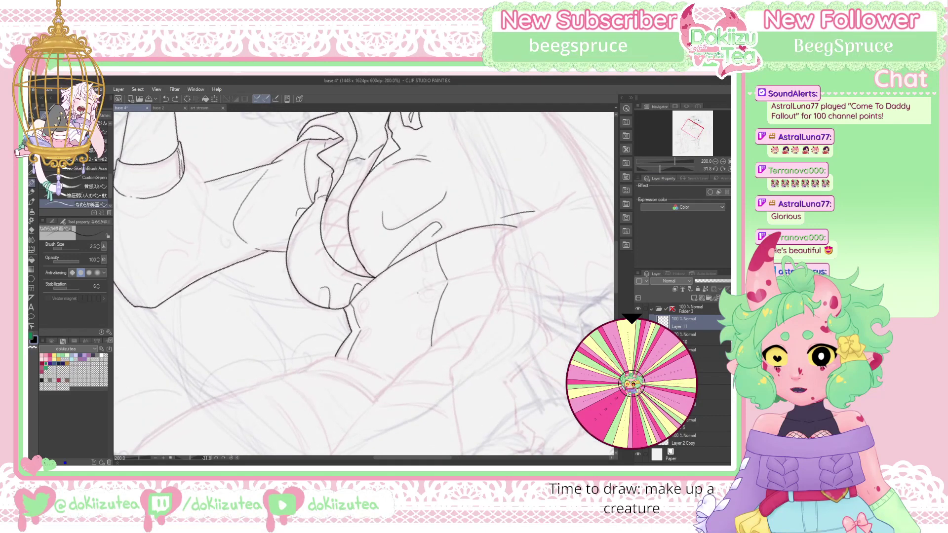
drag(411, 295, 497, 269)
click(729, 169)
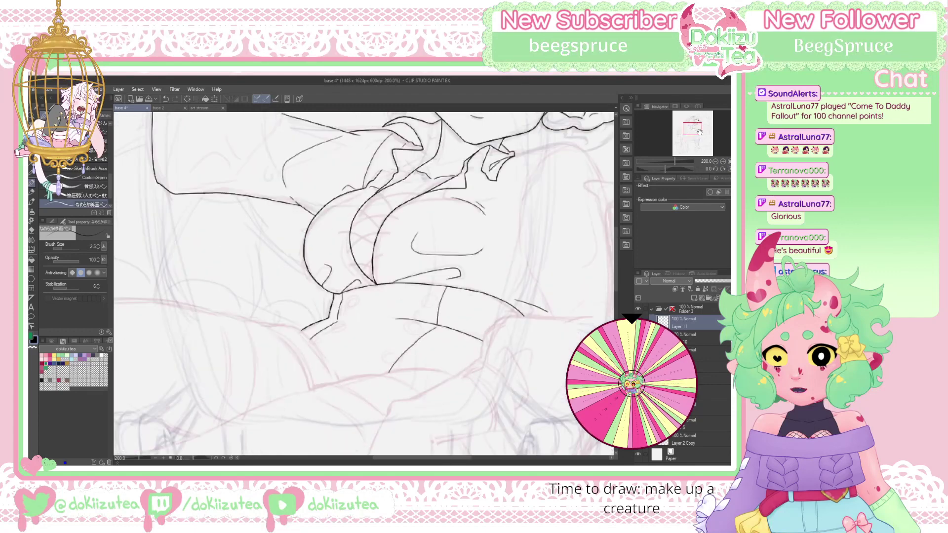
Ink the inner edge of the arm beside the wing from the shoulder to the waist, with short fold lines
drag(699, 131, 695, 126)
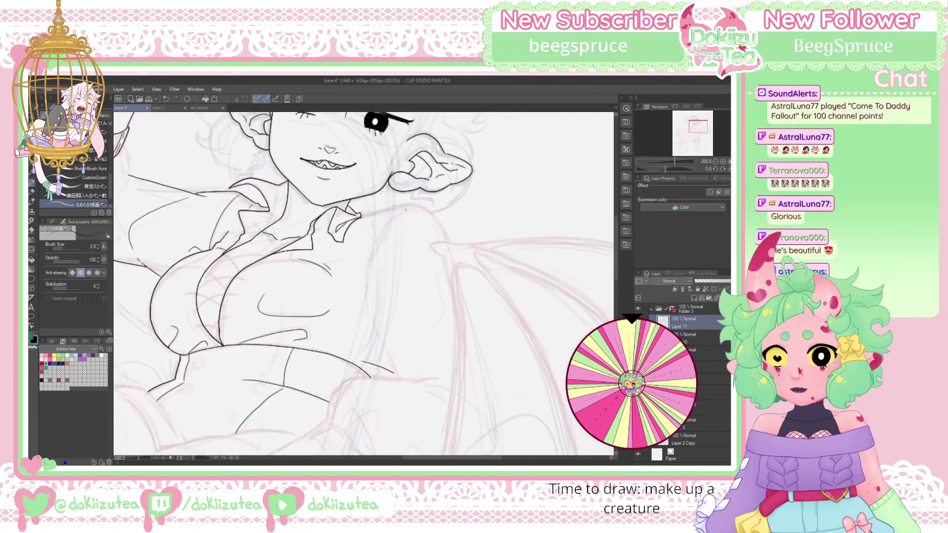
mouse_move(411, 206)
mouse_down()
mouse_move(393, 213)
mouse_move(374, 269)
mouse_up()
key(ctrl+z)
mouse_move(382, 344)
mouse_down()
mouse_move(370, 268)
mouse_move(396, 215)
mouse_up()
drag(378, 330, 395, 371)
drag(393, 333, 401, 360)
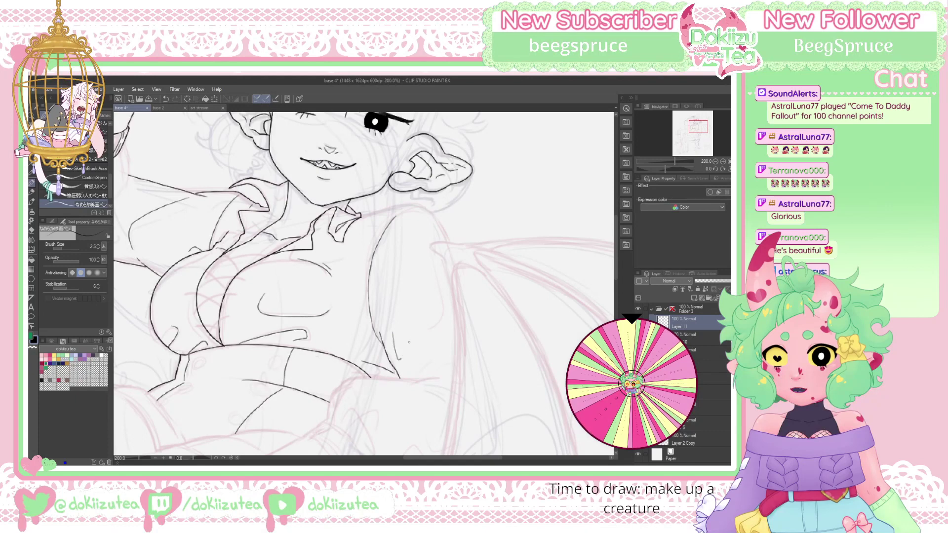
Ink the shoulder line from the shirt collar to the rounded top of the arm beside the wing
drag(665, 168, 658, 170)
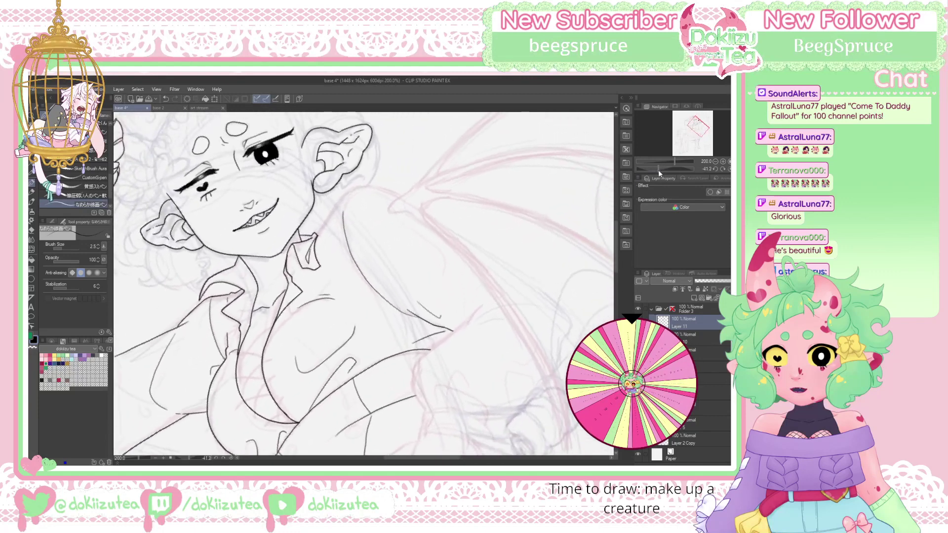
mouse_move(328, 220)
mouse_down()
mouse_move(303, 293)
mouse_move(319, 267)
mouse_up()
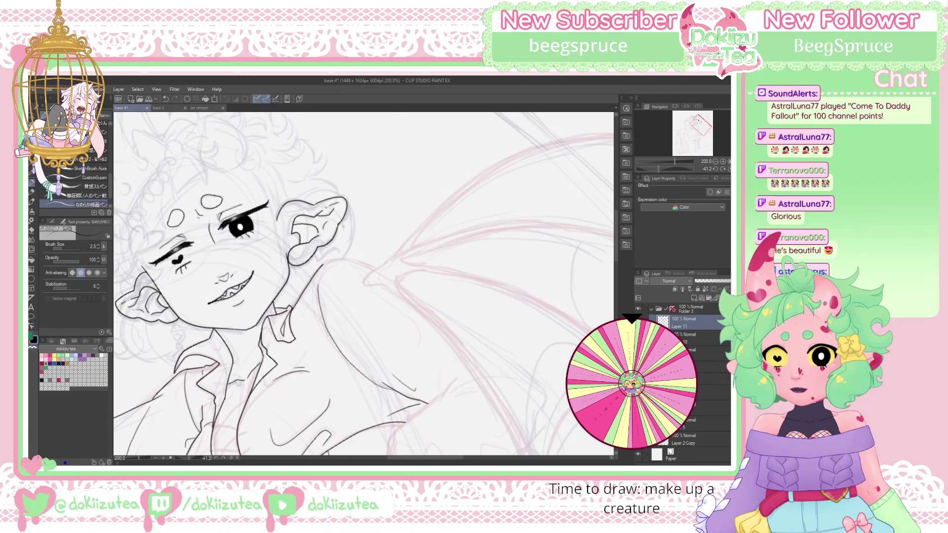
key(ctrl+z)
mouse_move(296, 305)
mouse_down()
mouse_move(315, 272)
mouse_move(343, 257)
mouse_up()
click(722, 168)
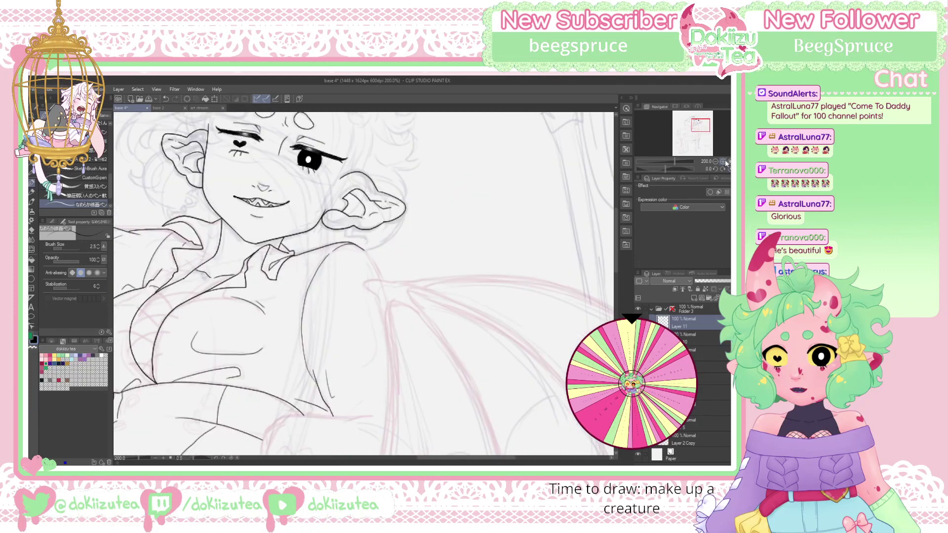
click(699, 130)
drag(699, 129, 705, 122)
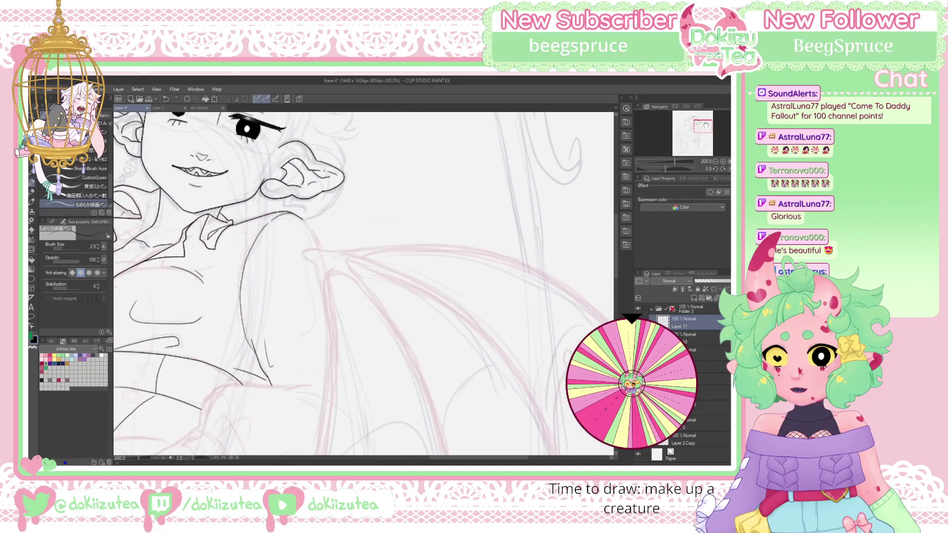
Ink the wing's top edge as one long curve from the shoulder joint to the outermost tip
drag(665, 169, 661, 168)
drag(700, 128, 702, 125)
drag(660, 169, 659, 169)
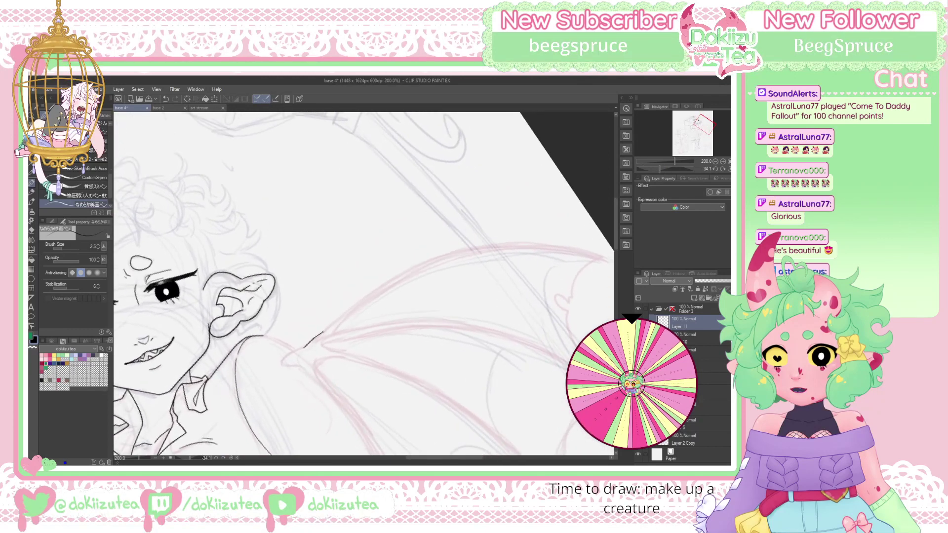
key(ctrl+z)
drag(302, 348, 411, 274)
key(ctrl+z)
mouse_move(318, 337)
mouse_down()
mouse_move(385, 285)
mouse_move(455, 255)
mouse_move(533, 246)
mouse_move(603, 258)
mouse_up()
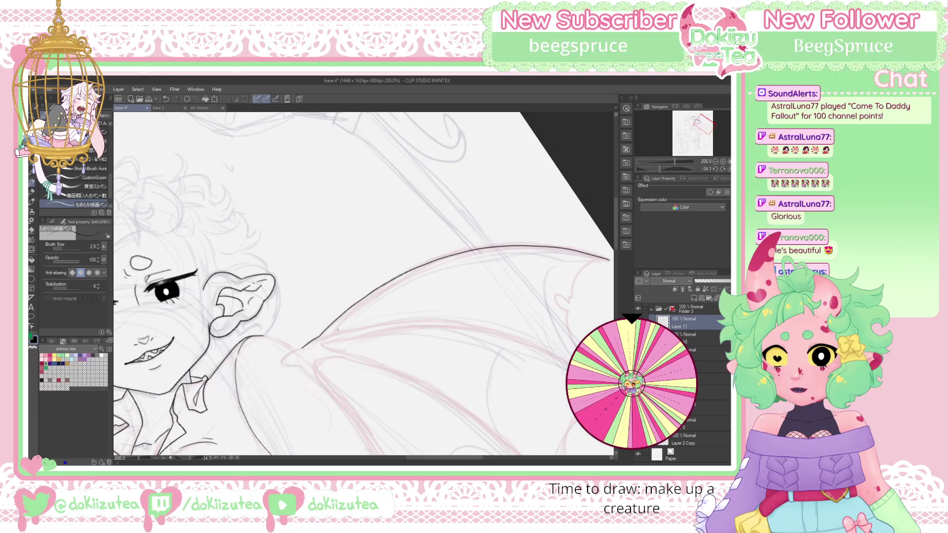
Ink the outer line of the second wing bone from the wing joint and extend it at the tip
drag(705, 126, 706, 127)
click(658, 169)
drag(658, 168, 656, 168)
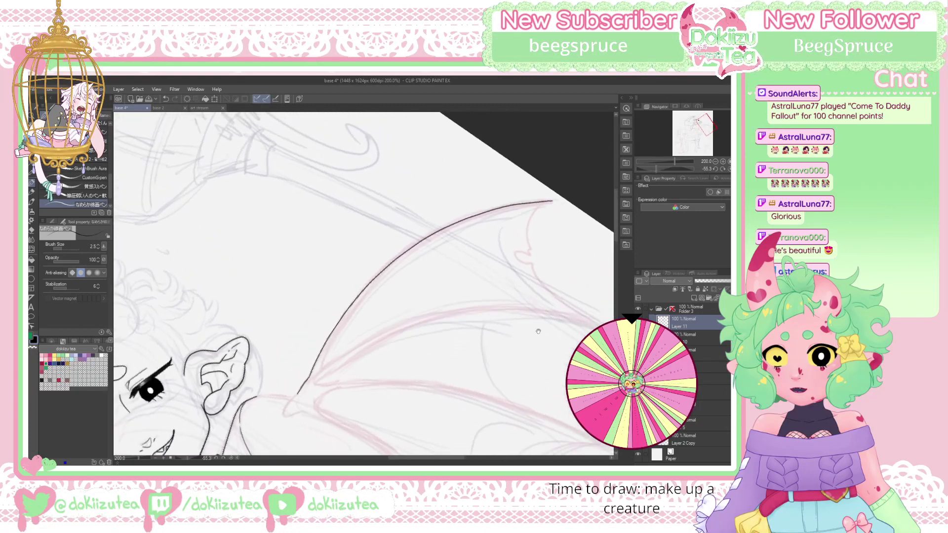
drag(538, 330, 470, 316)
drag(665, 169, 654, 163)
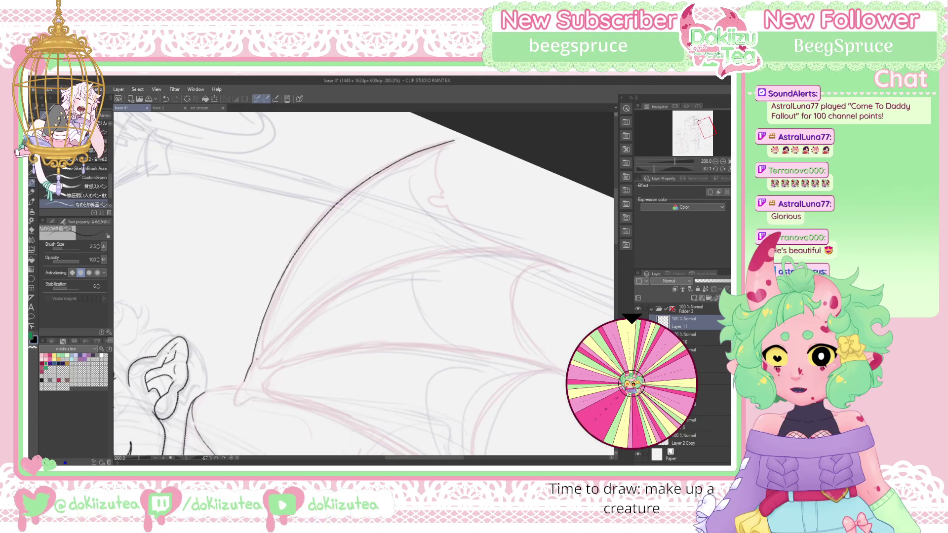
mouse_move(256, 360)
mouse_down()
mouse_move(313, 302)
mouse_move(388, 261)
mouse_move(473, 242)
mouse_move(559, 247)
mouse_up()
key(ctrl+z)
mouse_move(256, 361)
mouse_down()
mouse_move(297, 317)
mouse_move(385, 265)
mouse_move(482, 248)
mouse_move(590, 270)
mouse_move(561, 261)
mouse_up()
key(e)
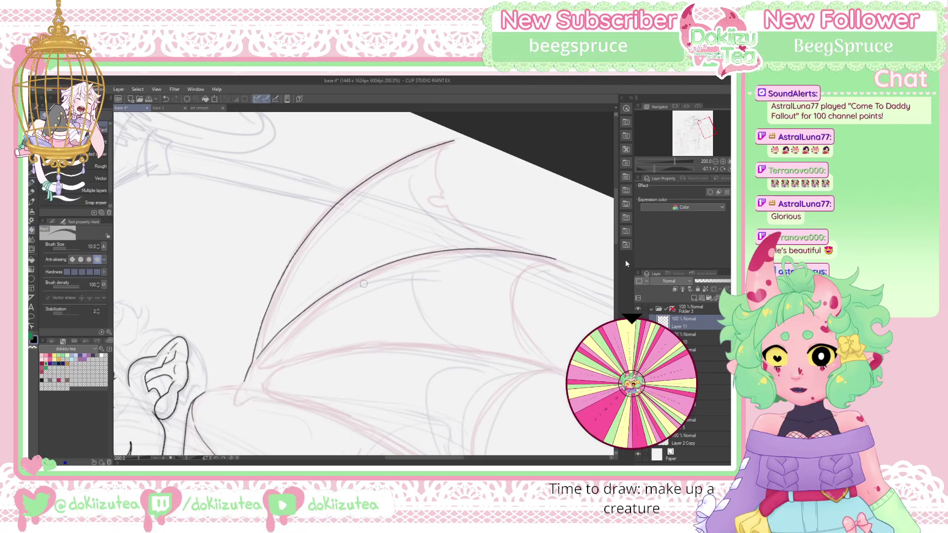
key(p)
click(728, 170)
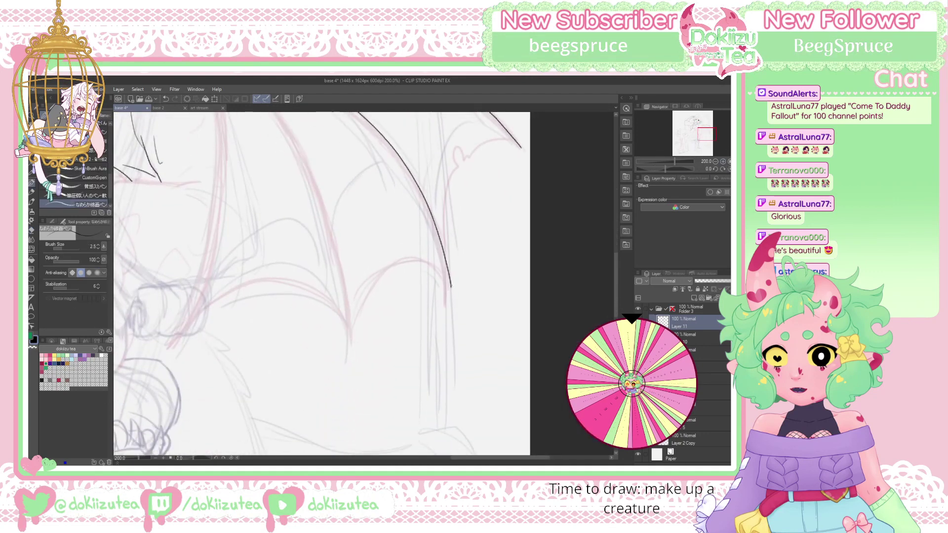
drag(451, 288, 449, 307)
Ink the outer line of the third wing bone and the first line of the bone nearest the body
drag(665, 167, 650, 170)
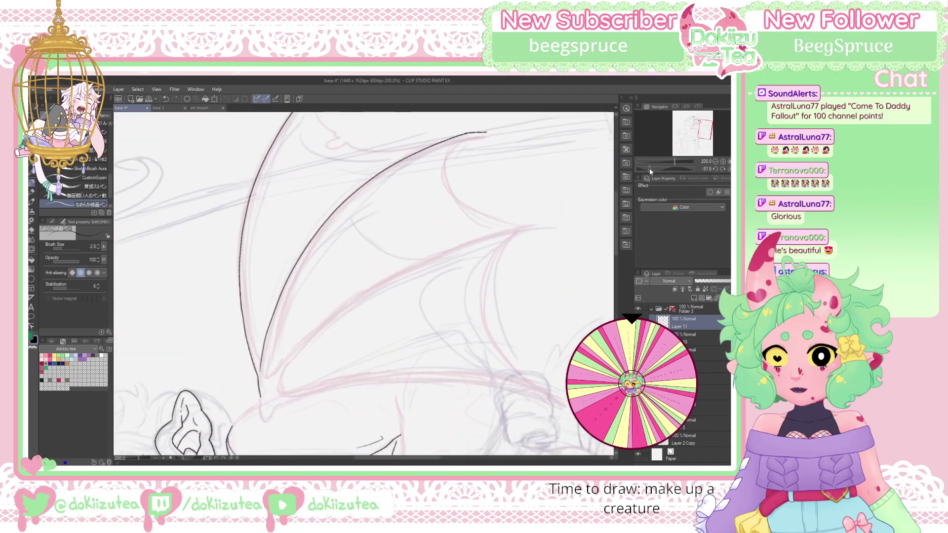
mouse_move(269, 382)
mouse_down()
mouse_move(358, 294)
mouse_move(409, 268)
mouse_move(552, 226)
mouse_up()
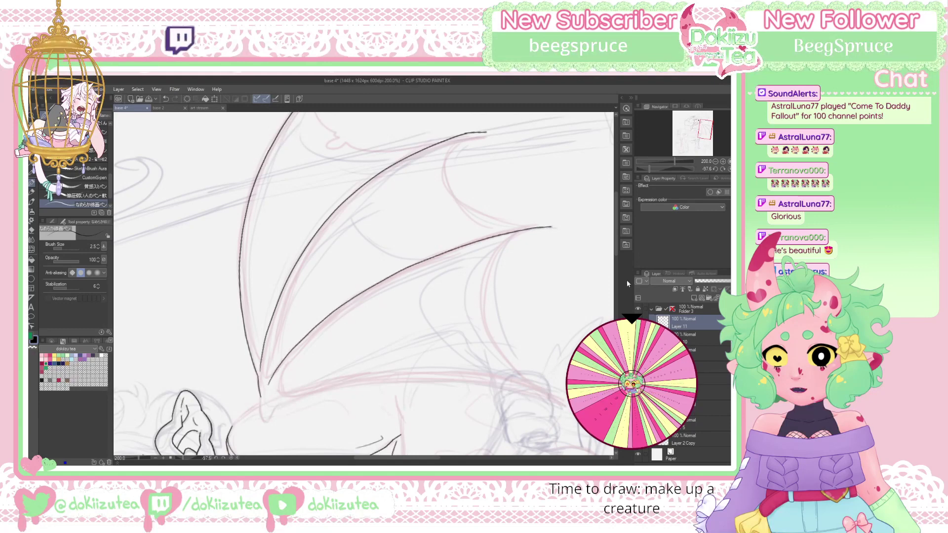
drag(705, 128, 705, 132)
drag(649, 168, 645, 168)
drag(464, 391, 453, 305)
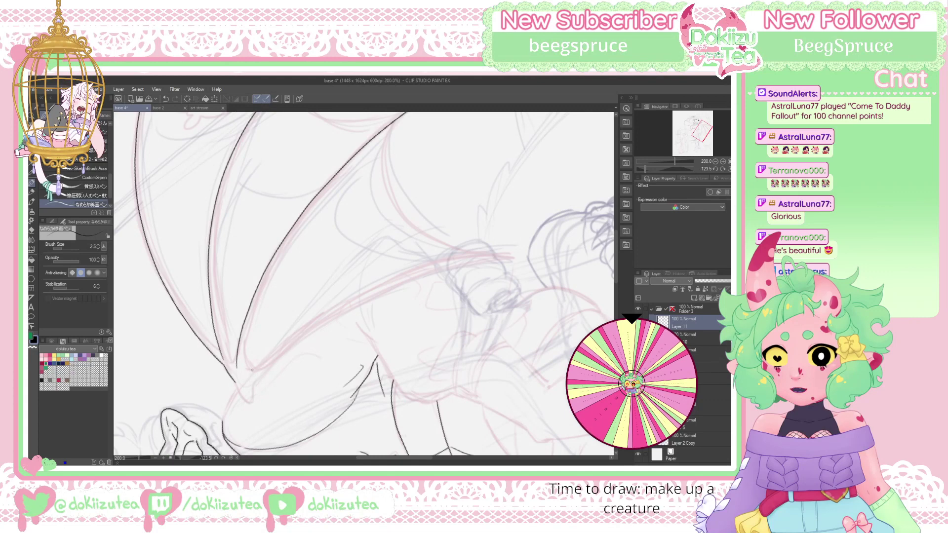
mouse_move(248, 369)
mouse_down()
mouse_move(341, 306)
mouse_move(444, 263)
mouse_move(526, 254)
mouse_up()
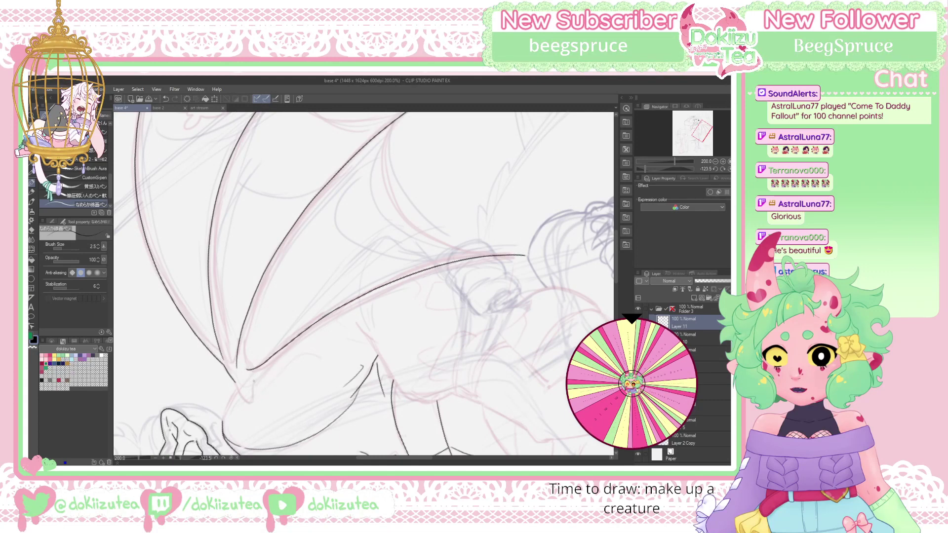
Ink the second line of the wing bone nearest the body and clean up its tip with the eraser
mouse_move(255, 379)
mouse_down()
mouse_move(386, 287)
mouse_move(529, 254)
mouse_up()
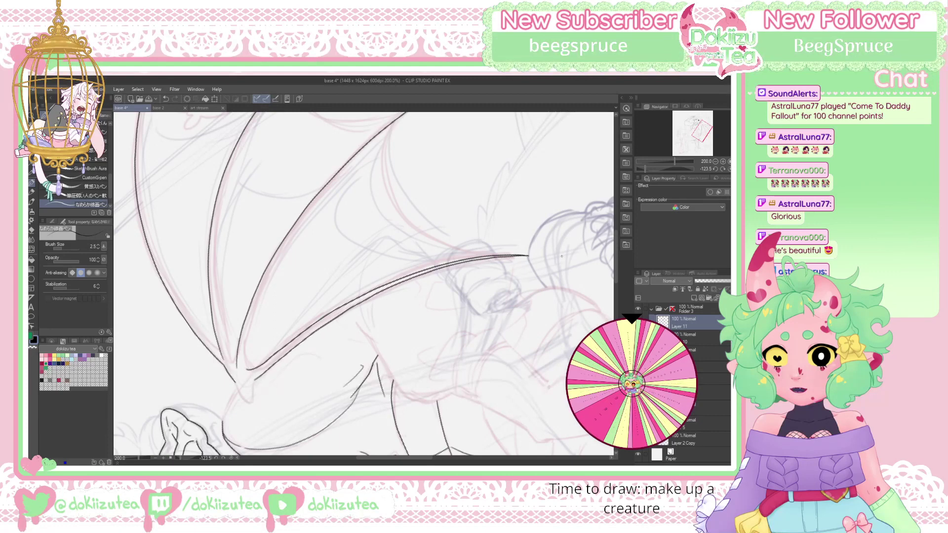
key(e)
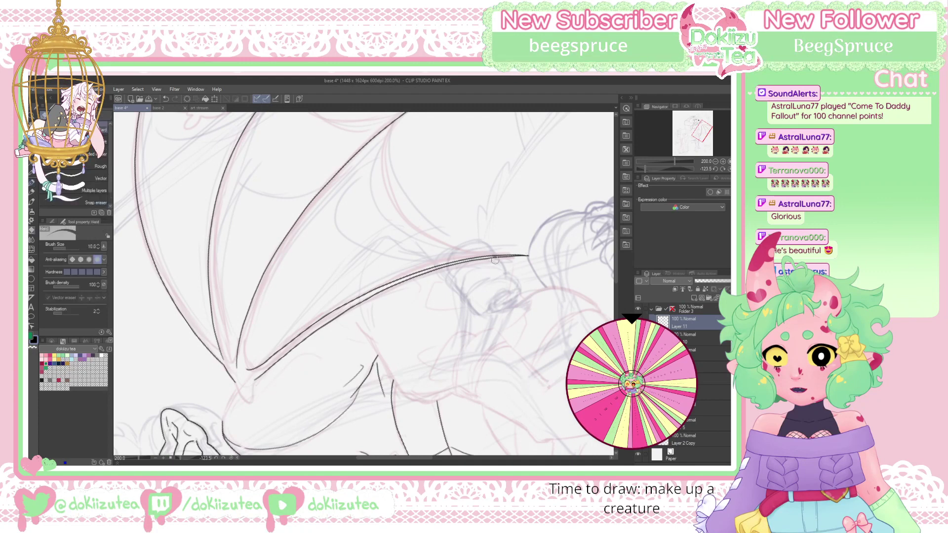
drag(495, 260, 515, 259)
key(p)
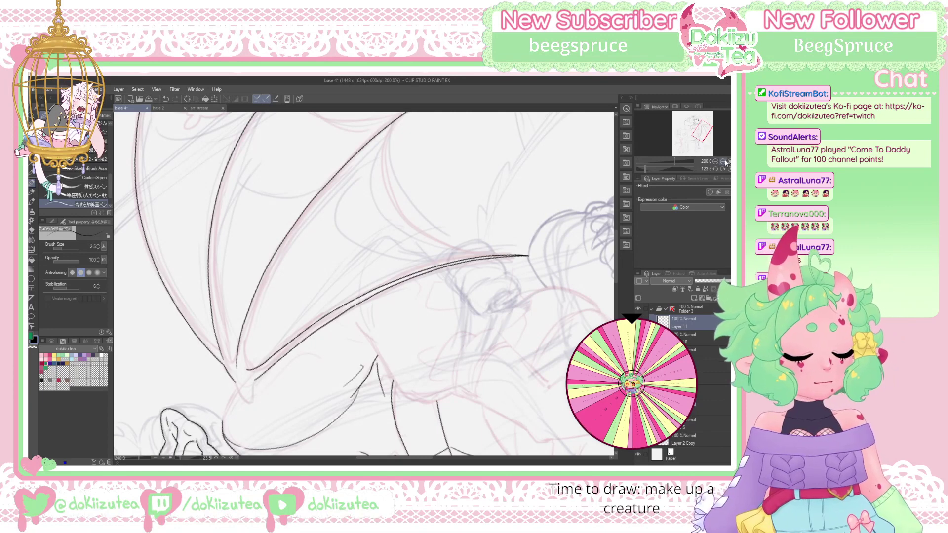
Ink the inner line of the third wing bone from its base and erase the stroke's uneven far end
drag(704, 137, 701, 134)
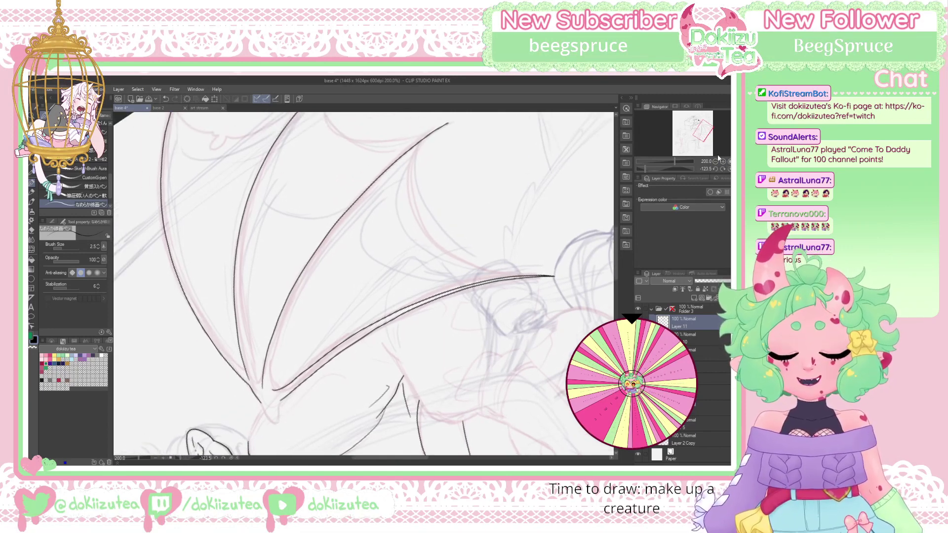
drag(657, 171, 649, 172)
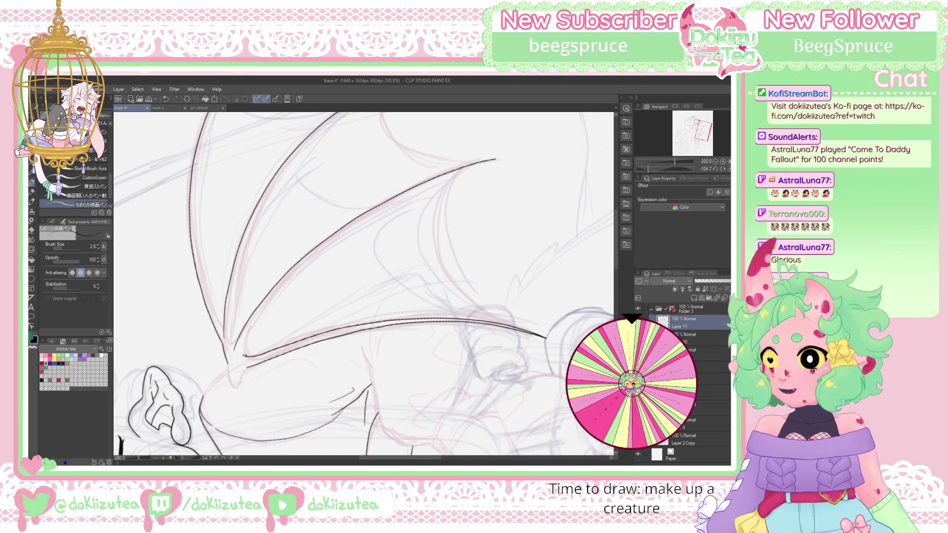
mouse_move(244, 354)
mouse_down()
mouse_move(265, 307)
mouse_move(302, 268)
mouse_up()
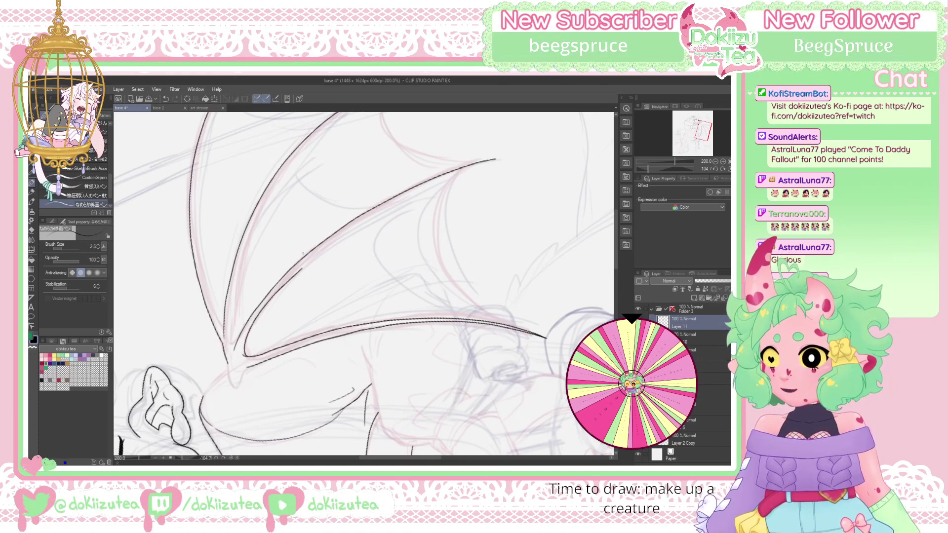
key(ctrl+z)
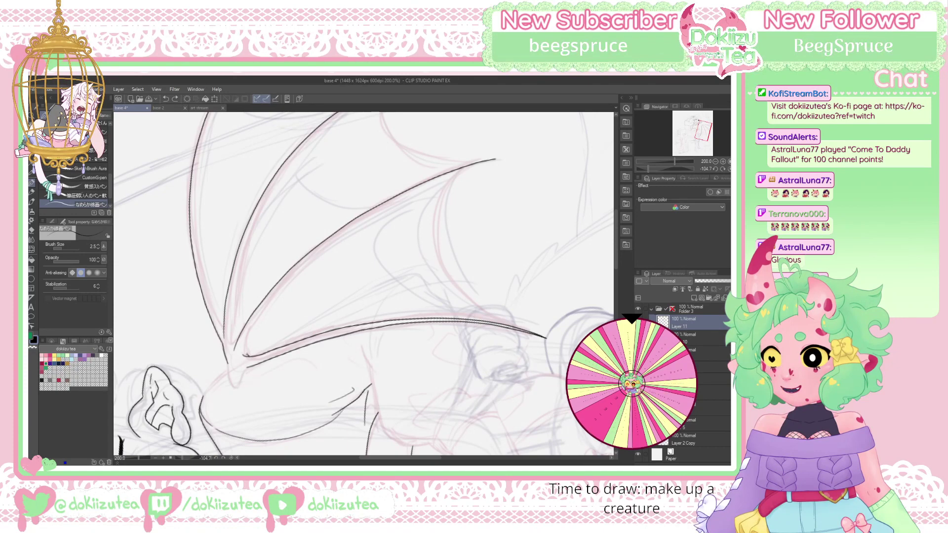
mouse_move(246, 355)
mouse_down()
mouse_move(254, 325)
mouse_move(285, 284)
mouse_move(372, 212)
mouse_move(428, 181)
mouse_up()
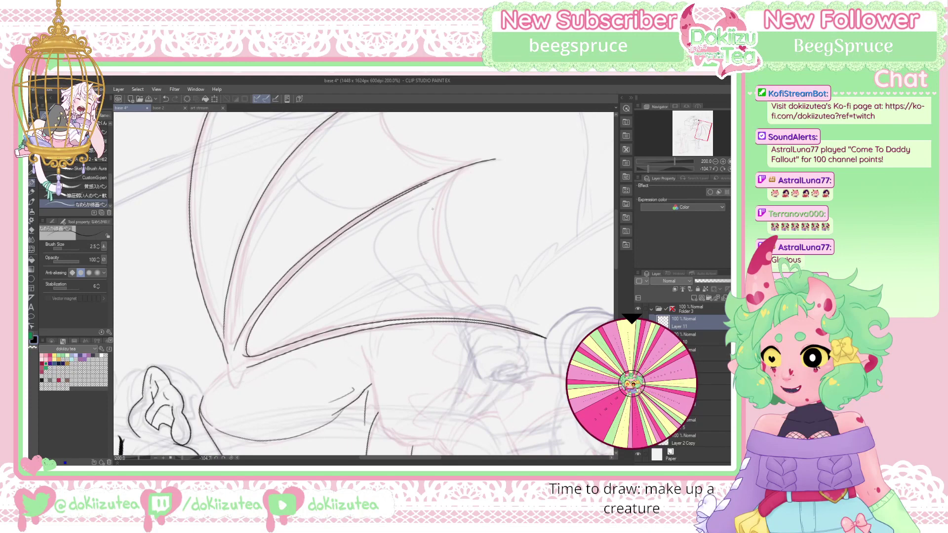
key(e)
drag(374, 212, 430, 184)
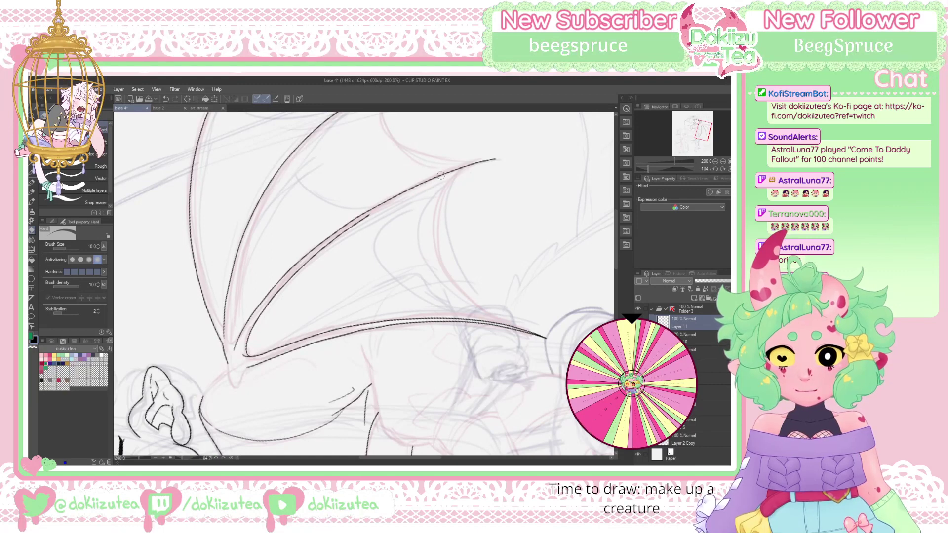
key(p)
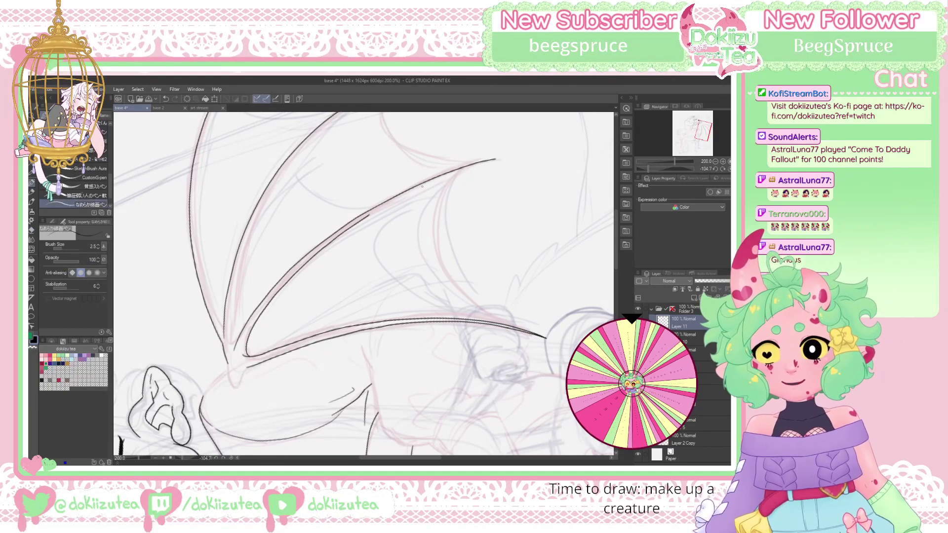
Continue the third wing bone's inner line from the erased end until it meets the outer line at the tip
drag(706, 133, 709, 135)
click(729, 161)
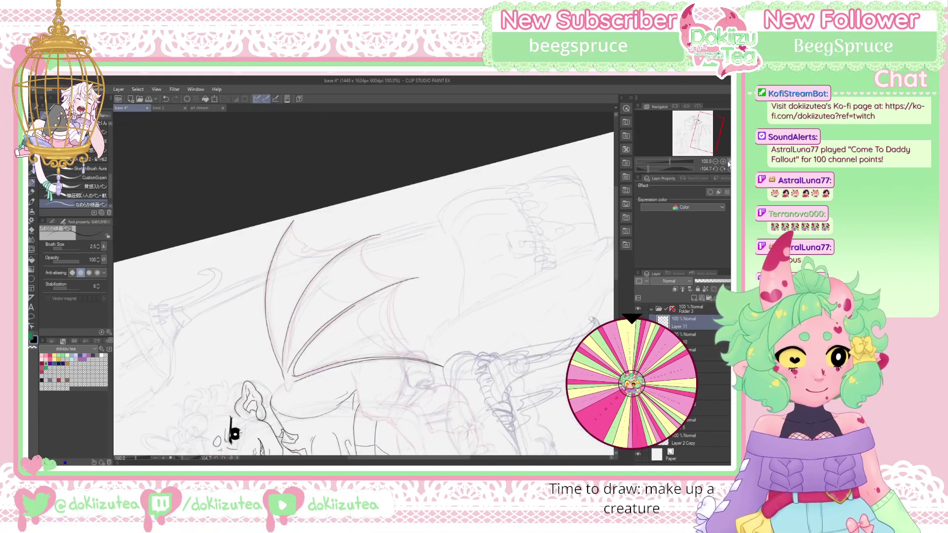
click(723, 162)
click(723, 162)
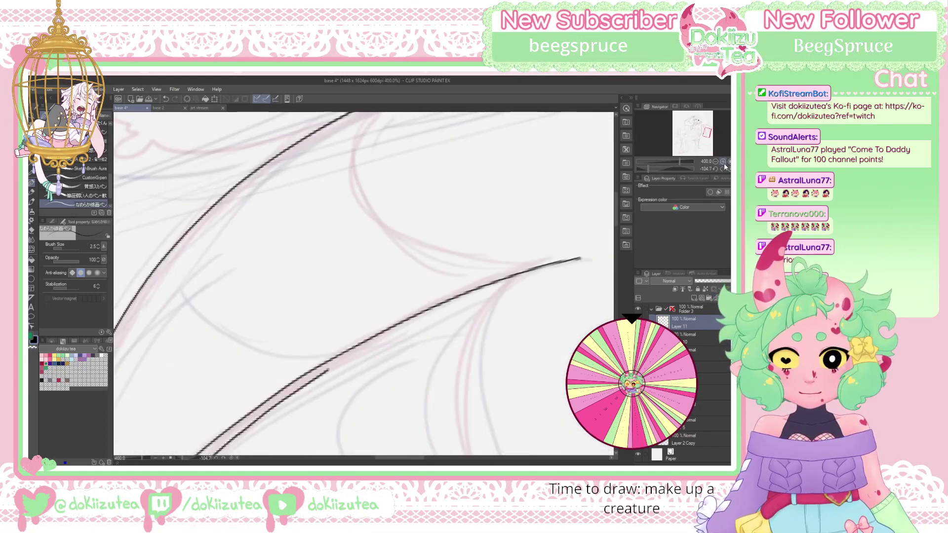
drag(514, 349, 488, 283)
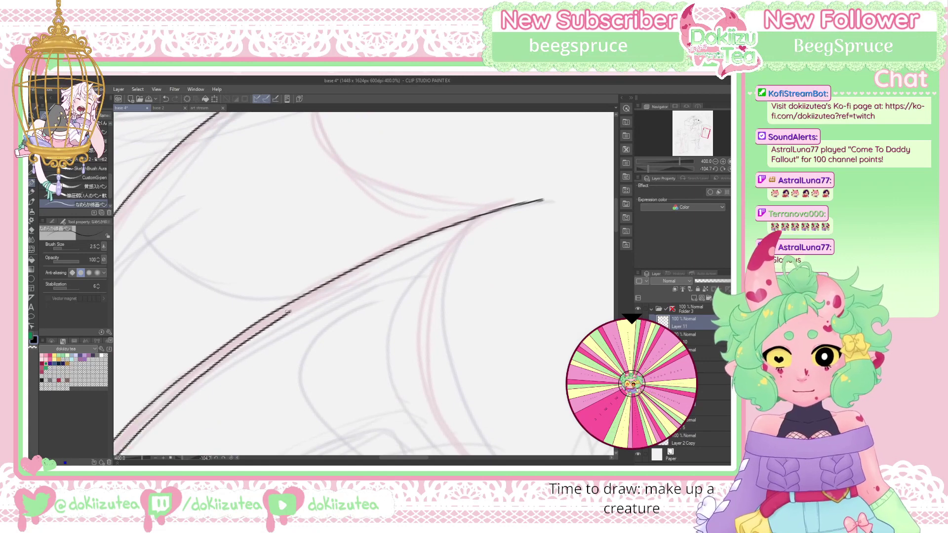
drag(292, 309, 344, 277)
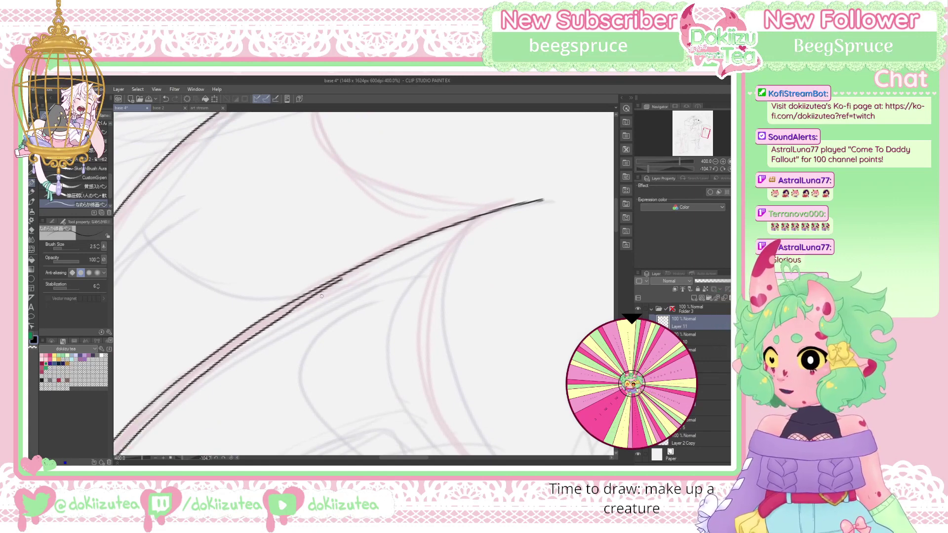
key(ctrl+z)
mouse_move(289, 311)
mouse_down()
mouse_move(427, 240)
mouse_move(543, 200)
mouse_up()
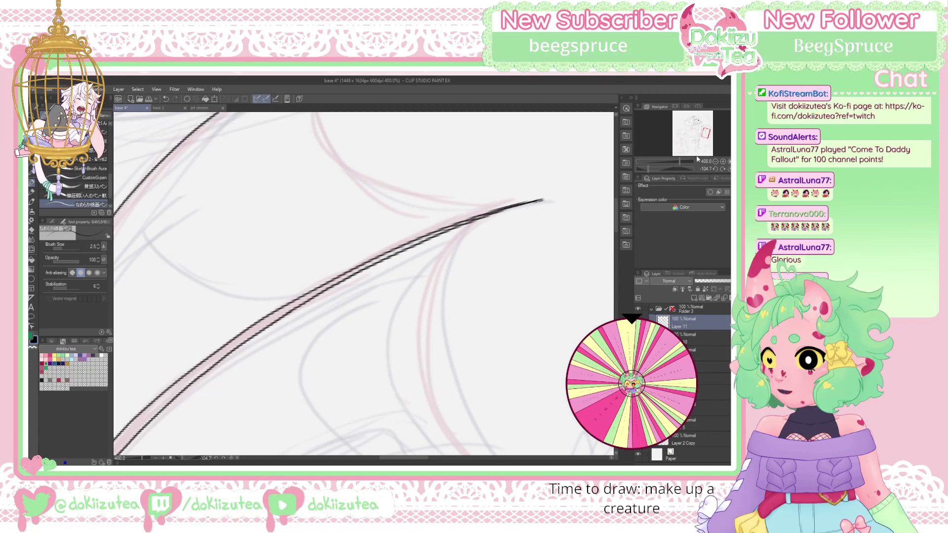
Touch up the outer line of the second wing bone close to its tip
drag(706, 132, 704, 134)
mouse_move(209, 167)
mouse_down()
mouse_move(461, 273)
mouse_move(404, 349)
mouse_move(520, 292)
mouse_move(476, 294)
mouse_up()
drag(571, 186, 459, 311)
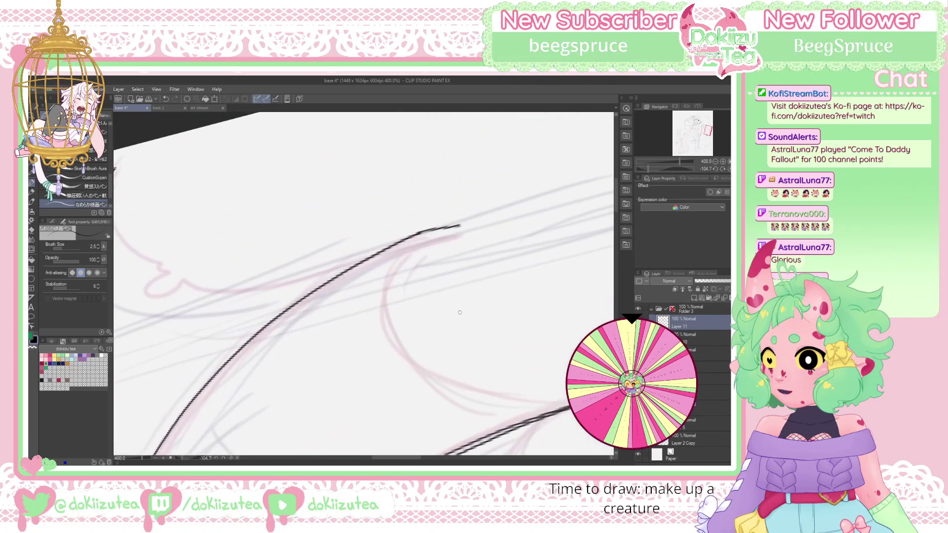
key(p)
mouse_move(408, 234)
mouse_down()
mouse_move(467, 227)
mouse_move(415, 232)
mouse_up()
key(e)
key(p)
Ink the inner line of the second wing bone from near its base to the tip
scroll(574, 203, down, 2)
drag(340, 380, 399, 274)
drag(649, 168, 653, 170)
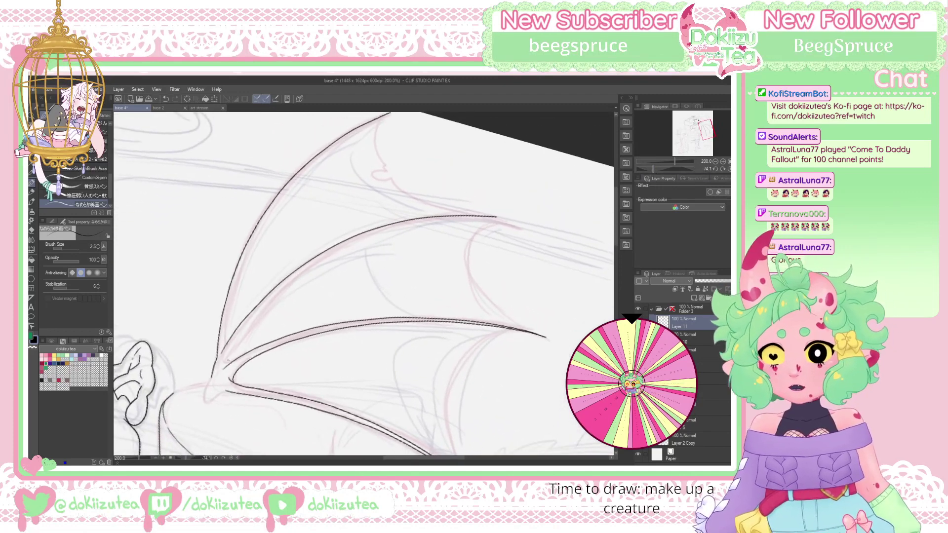
drag(243, 336, 269, 306)
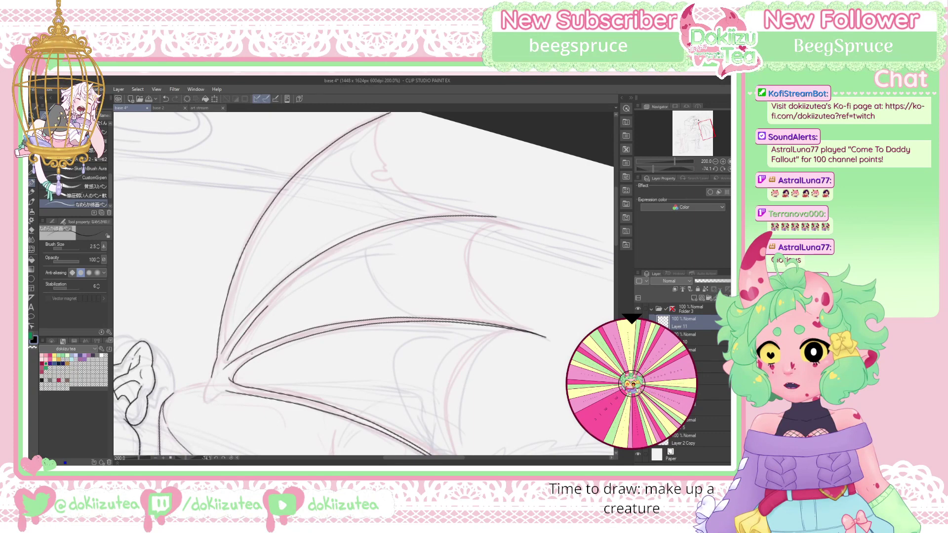
key(ctrl+z)
mouse_move(230, 352)
mouse_down()
mouse_move(296, 278)
mouse_move(349, 245)
mouse_move(400, 226)
mouse_move(496, 216)
mouse_up()
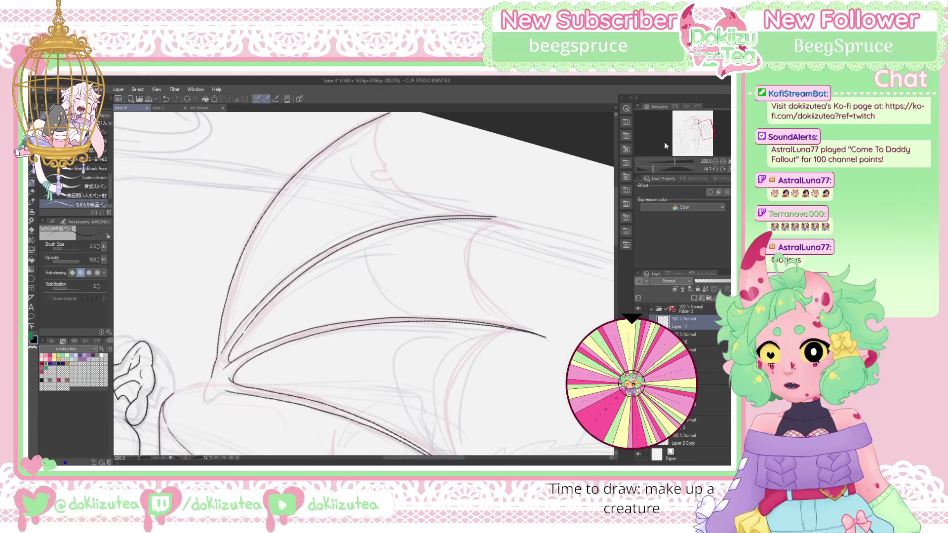
Close the gap in the second wing bone's inner line near the base and taper both lines together at the tip
click(722, 162)
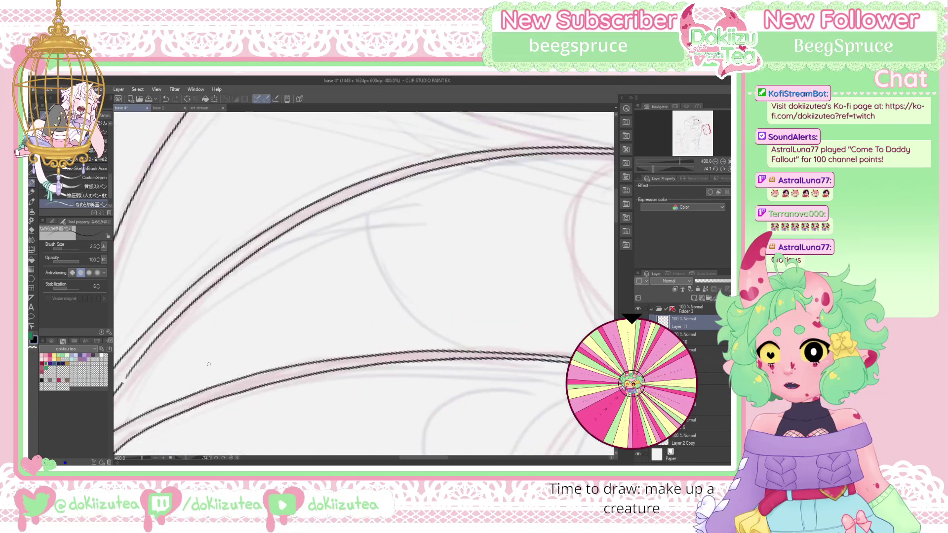
drag(179, 365, 286, 321)
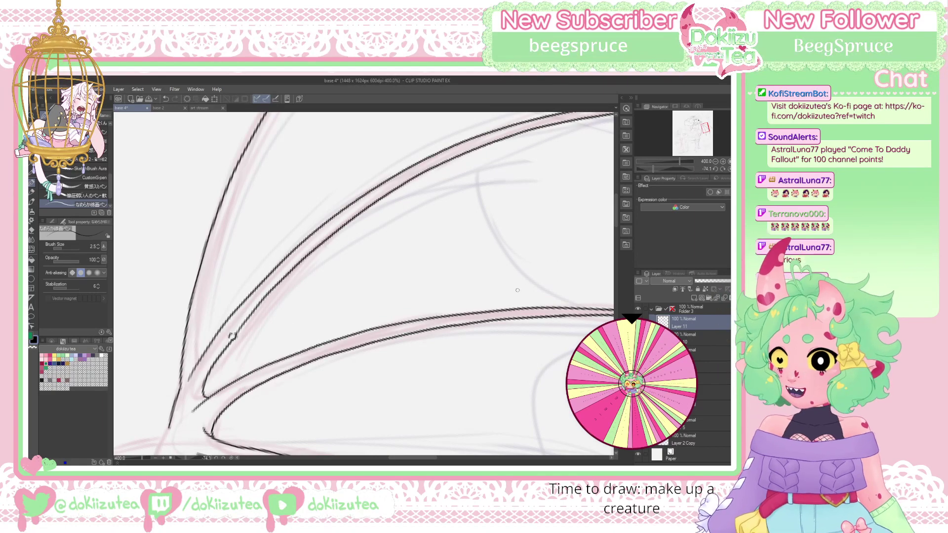
drag(228, 333, 526, 302)
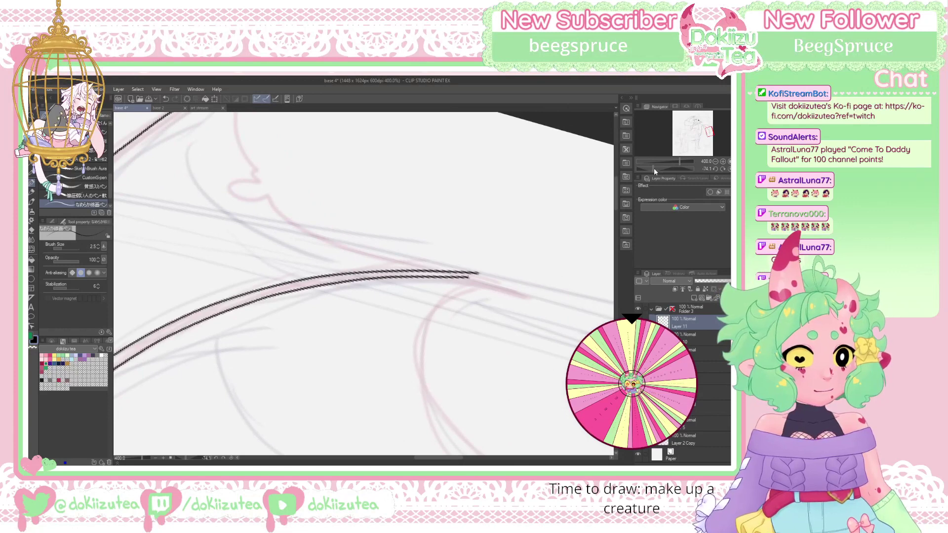
drag(654, 168, 650, 167)
drag(459, 230, 511, 222)
drag(454, 236, 507, 222)
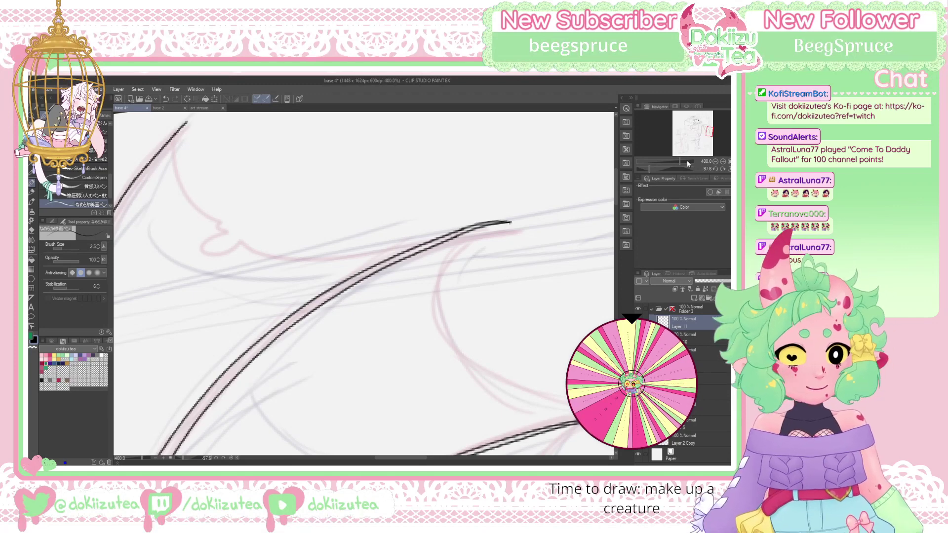
Try to ink the first wing bone's inner line with a short stroke up from its base
drag(686, 160, 654, 170)
click(715, 162)
click(650, 169)
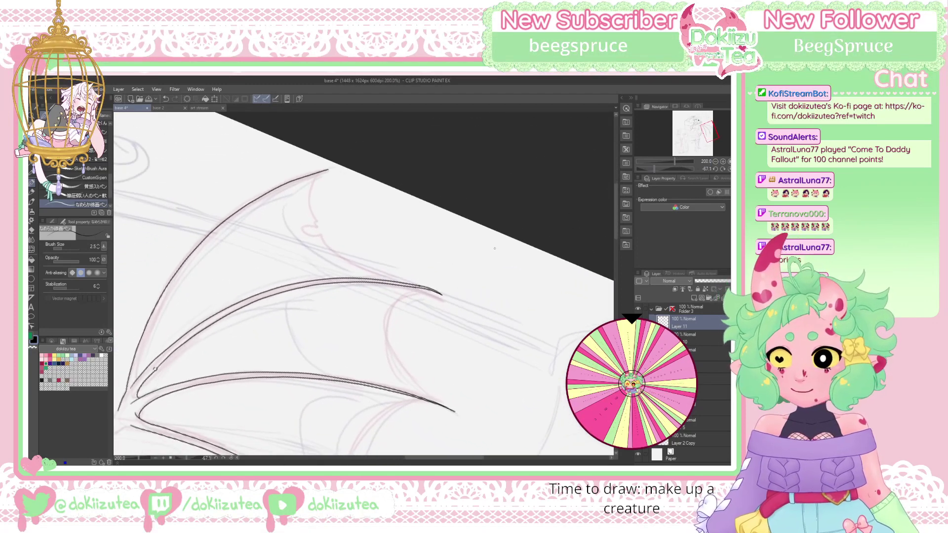
drag(199, 306, 267, 343)
drag(303, 309, 325, 286)
click(722, 162)
drag(248, 385, 337, 302)
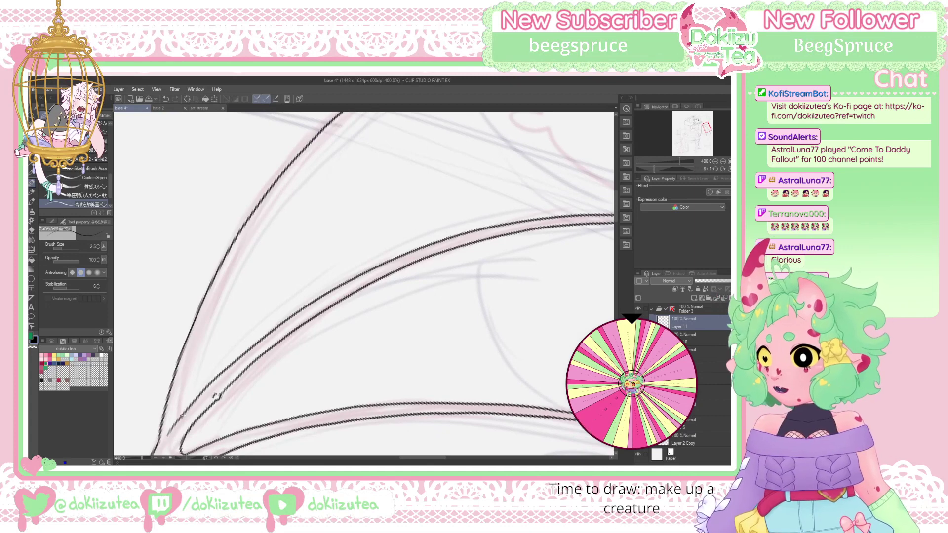
drag(182, 416, 220, 291)
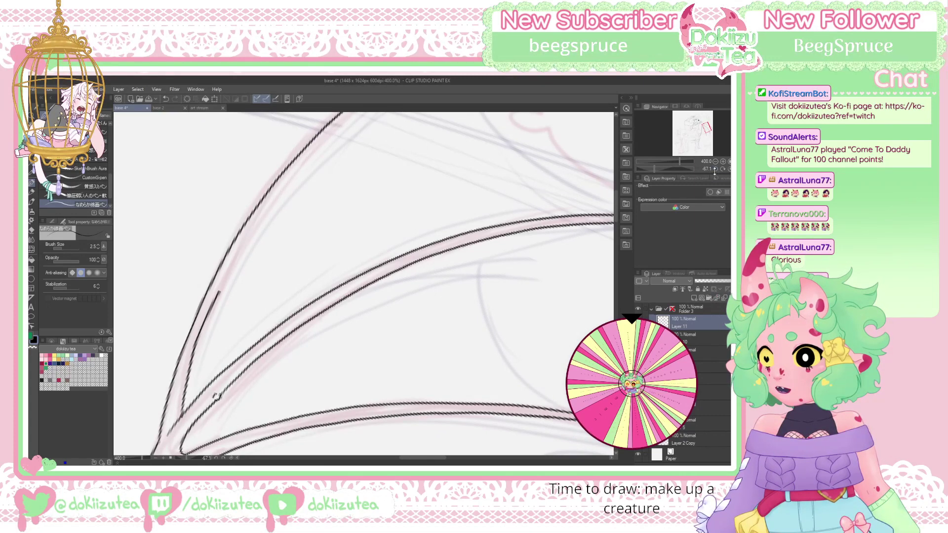
key(ctrl+z)
Ink the inner line of the first wing bone from its base along the outer line, stopping short of the tip
drag(655, 168, 660, 168)
drag(231, 262, 305, 318)
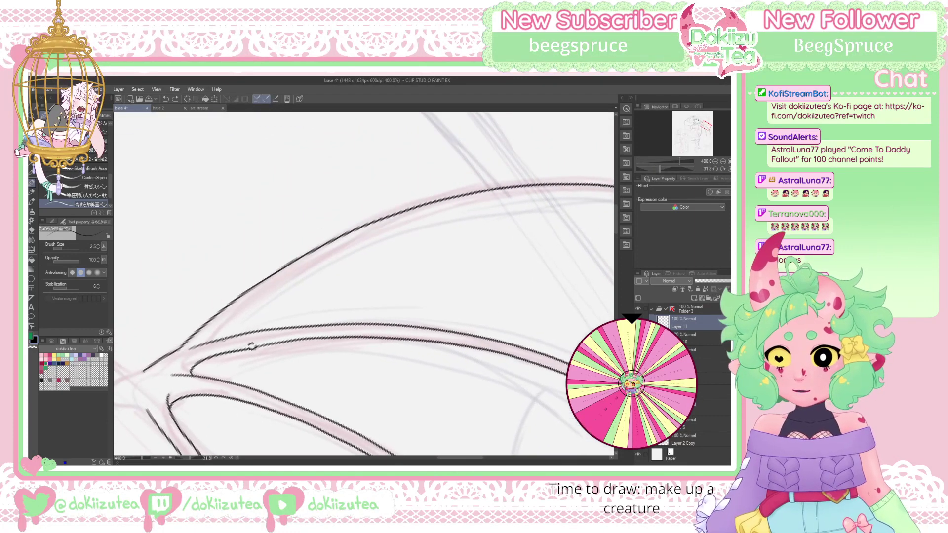
mouse_move(210, 341)
mouse_down()
mouse_move(343, 253)
mouse_move(476, 204)
mouse_up()
key(ctrl+z)
mouse_move(211, 342)
mouse_down()
mouse_move(301, 272)
mouse_move(385, 227)
mouse_move(561, 186)
mouse_up()
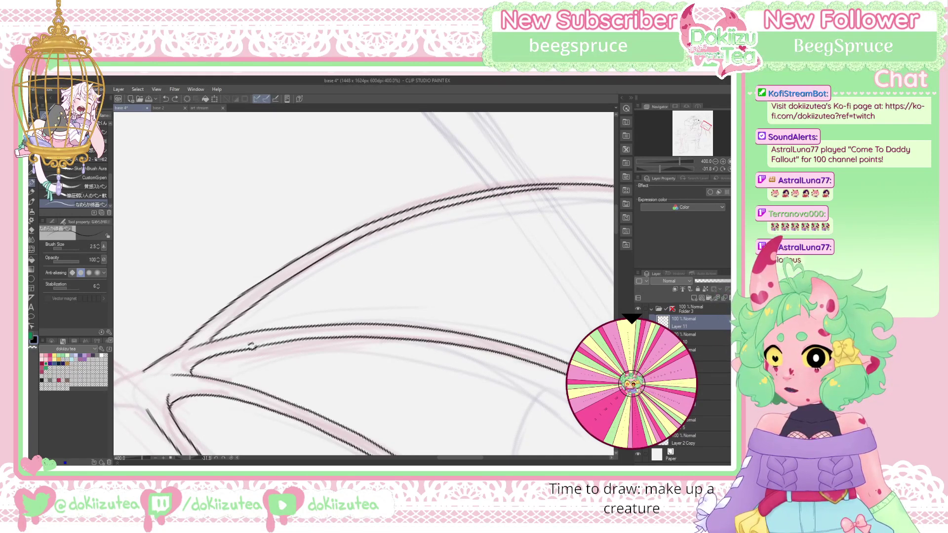
key(ctrl+z)
mouse_move(208, 341)
mouse_down()
mouse_move(306, 270)
mouse_move(419, 220)
mouse_move(613, 186)
mouse_up()
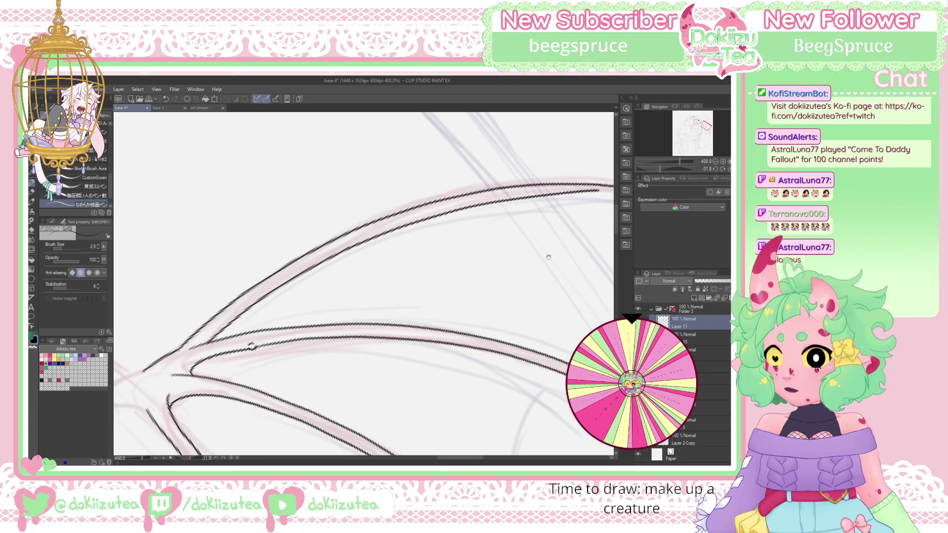
Erase the loose end of the first wing bone's inner line and continue it until it meets the outer line at the tip
drag(549, 257, 365, 348)
drag(660, 168, 656, 168)
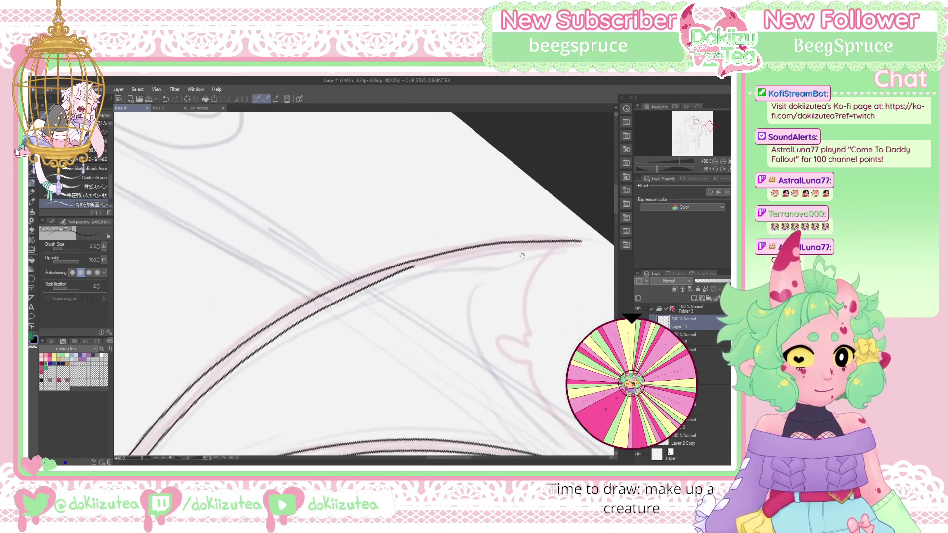
drag(522, 255, 515, 237)
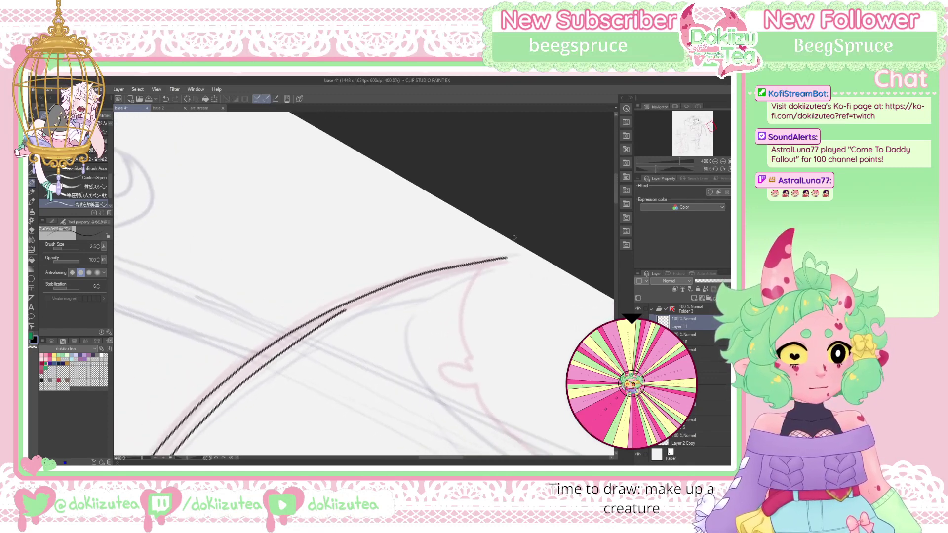
key(e)
mouse_move(332, 335)
mouse_down()
mouse_move(304, 340)
mouse_move(356, 309)
mouse_move(298, 342)
mouse_move(412, 286)
mouse_move(505, 257)
mouse_up()
key(p)
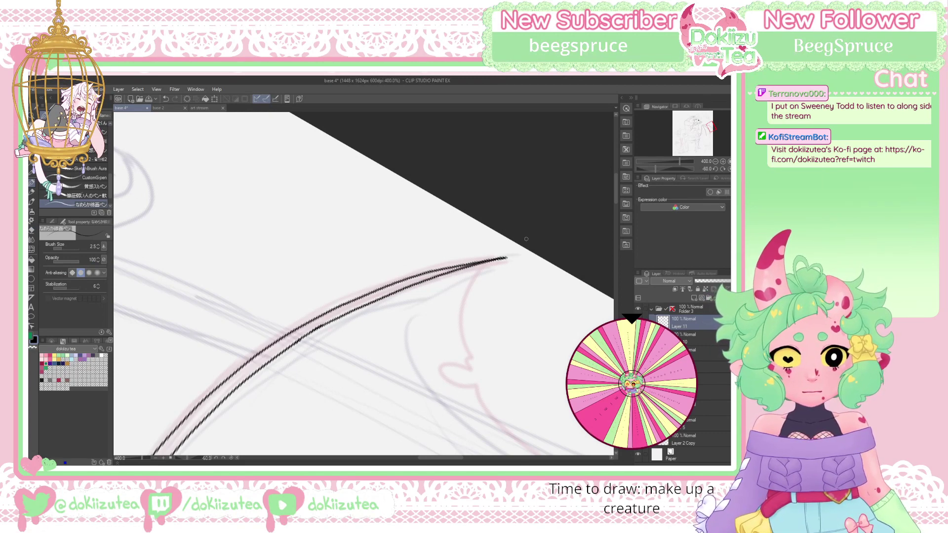
Ink the pointed joint where the wing bones meet, add small crease marks inside it, and extend the shoulder line down to it
click(729, 168)
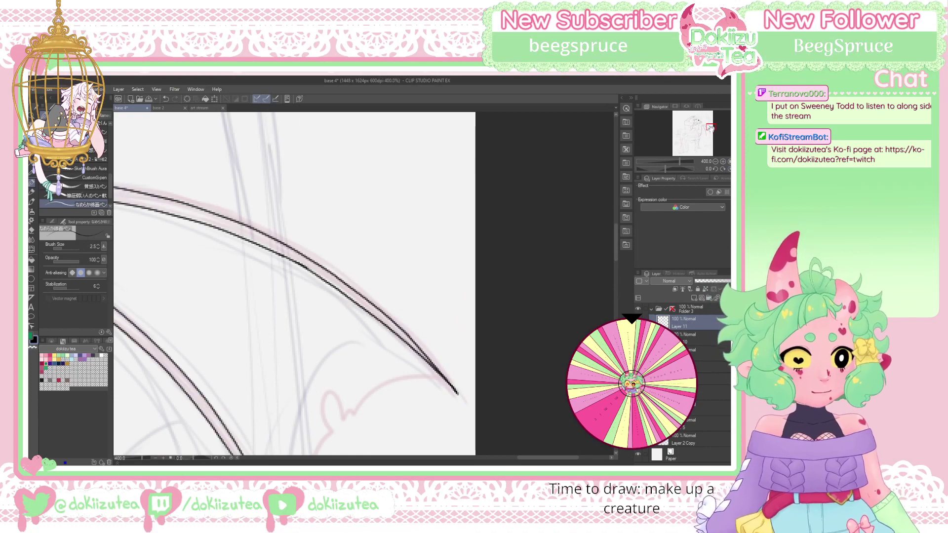
drag(710, 127, 702, 125)
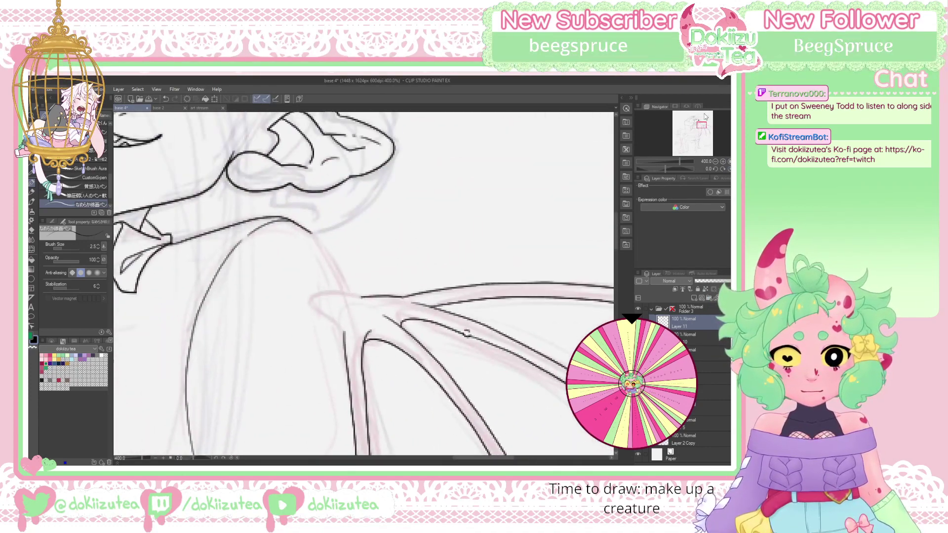
drag(662, 169, 656, 169)
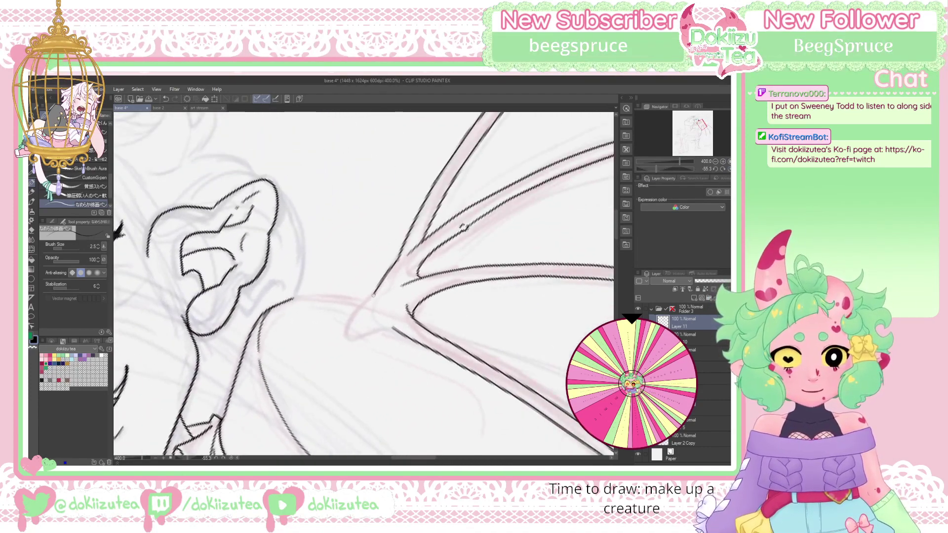
mouse_move(374, 294)
mouse_down()
mouse_move(353, 316)
mouse_move(348, 342)
mouse_move(394, 329)
mouse_move(390, 290)
mouse_move(379, 295)
mouse_up()
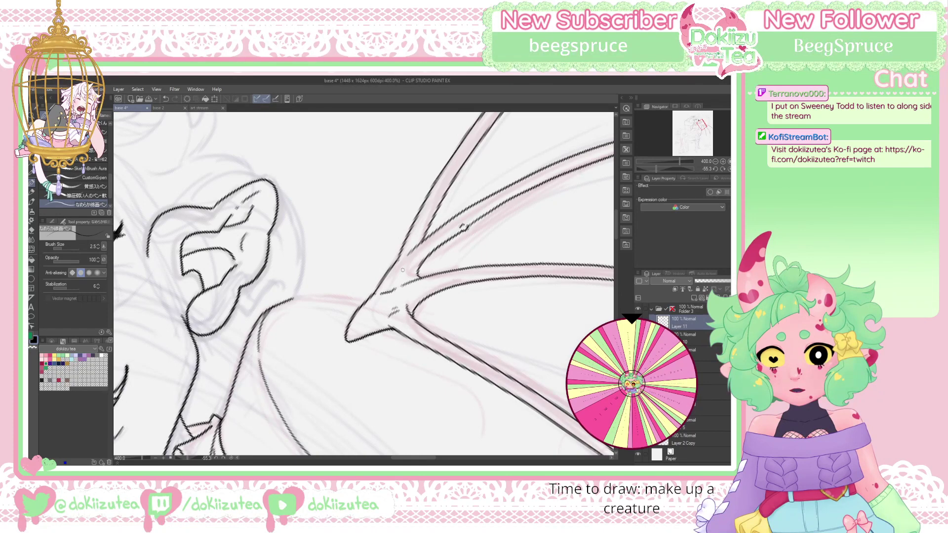
key(ctrl+z)
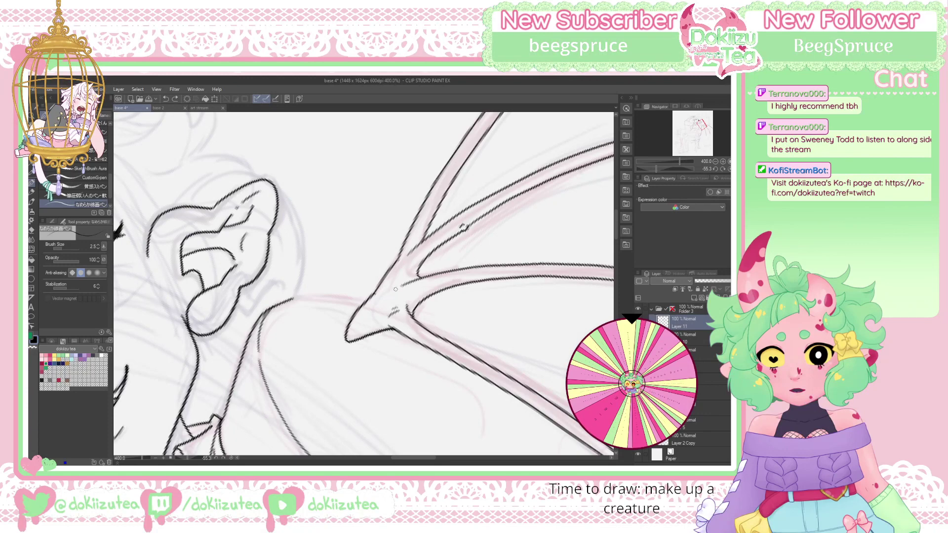
drag(381, 293, 417, 278)
drag(408, 272, 408, 275)
key(ctrl+at)
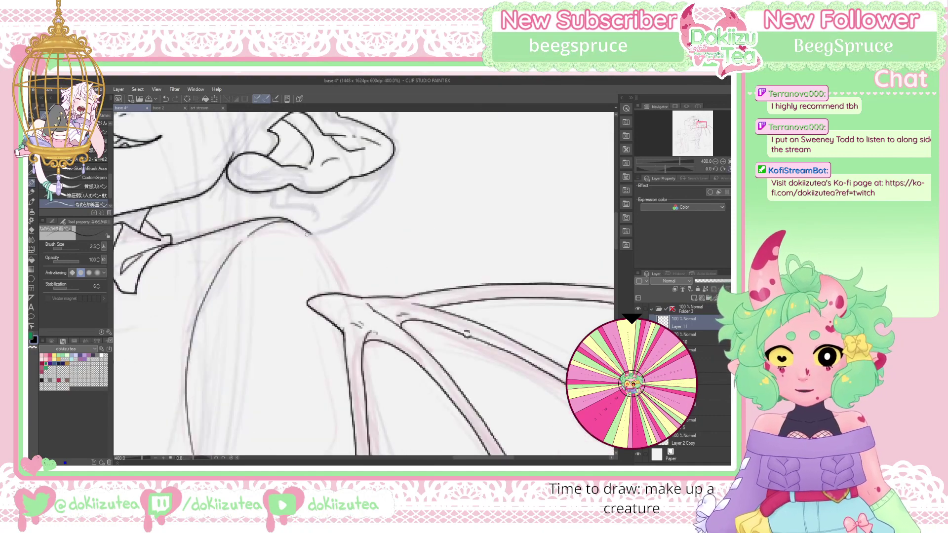
drag(310, 232, 348, 294)
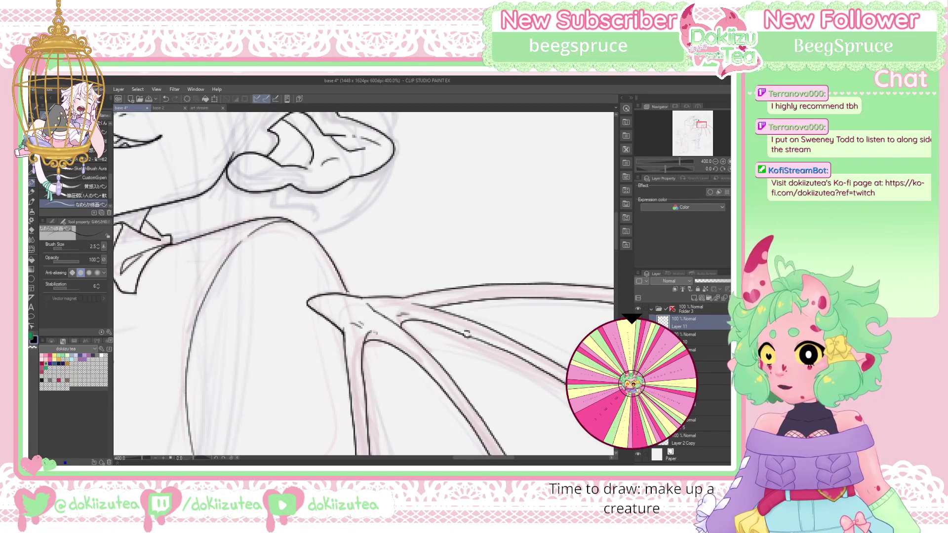
Ink the curved lower membrane edge between the tip of the bone nearest the body and the third bone's tip
drag(701, 125, 704, 137)
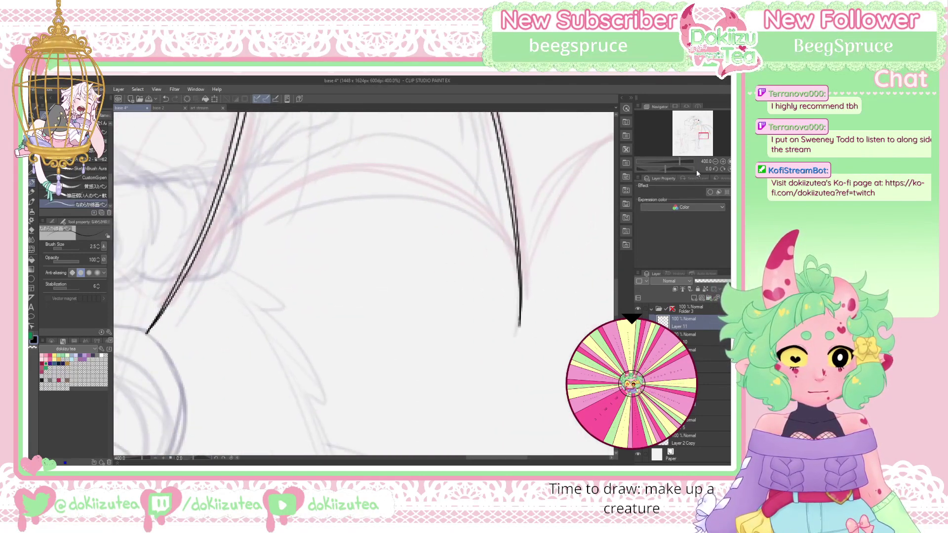
drag(664, 169, 661, 168)
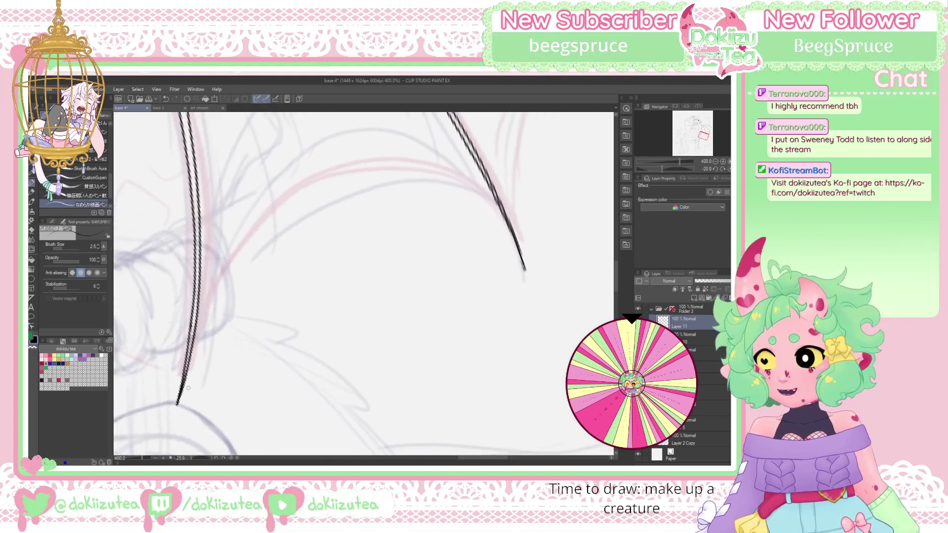
mouse_move(179, 400)
mouse_down()
mouse_move(225, 305)
mouse_move(349, 198)
mouse_move(449, 202)
mouse_move(500, 241)
mouse_move(445, 206)
mouse_move(299, 231)
mouse_move(208, 340)
mouse_move(177, 403)
mouse_up()
key(ctrl+z)
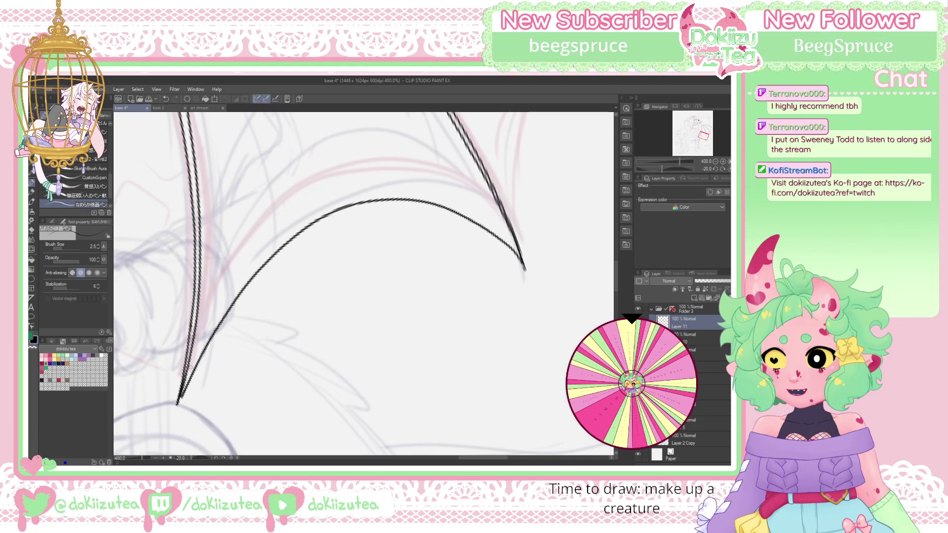
key(ctrl+z)
mouse_move(522, 263)
mouse_down()
mouse_move(391, 198)
mouse_move(269, 261)
mouse_up()
key(ctrl+z)
mouse_move(524, 268)
mouse_down()
mouse_move(506, 238)
mouse_move(447, 198)
mouse_move(372, 197)
mouse_move(296, 234)
mouse_move(182, 377)
mouse_up()
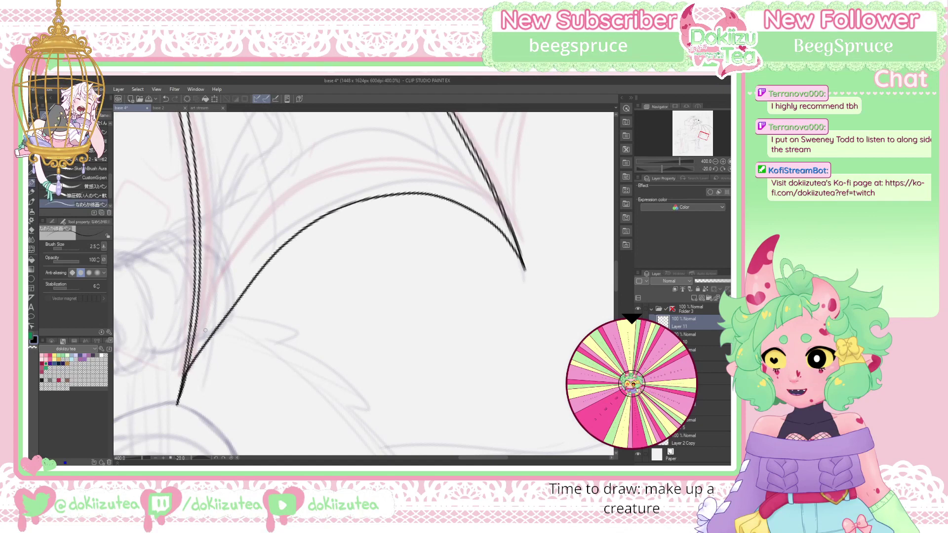
key(ctrl+z)
mouse_move(523, 267)
mouse_down()
mouse_move(404, 198)
mouse_move(261, 273)
mouse_move(195, 364)
mouse_up()
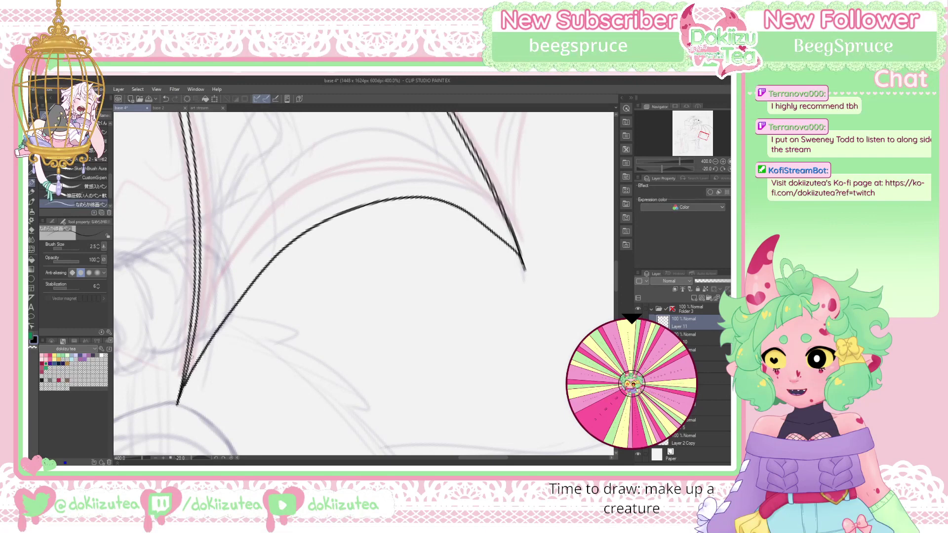
Ink the membrane edge between the second and third bone tips with a small notch, and add a tiny circle above the notch
drag(547, 234, 317, 432)
drag(408, 345, 403, 301)
drag(662, 169, 664, 167)
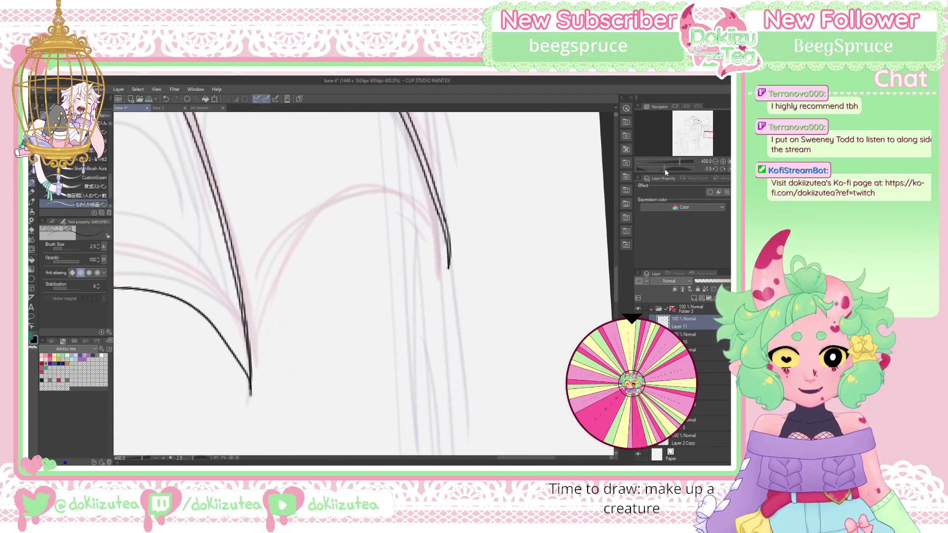
mouse_move(449, 269)
mouse_down()
mouse_move(394, 197)
mouse_move(359, 194)
mouse_move(314, 222)
mouse_move(304, 214)
mouse_move(247, 364)
mouse_up()
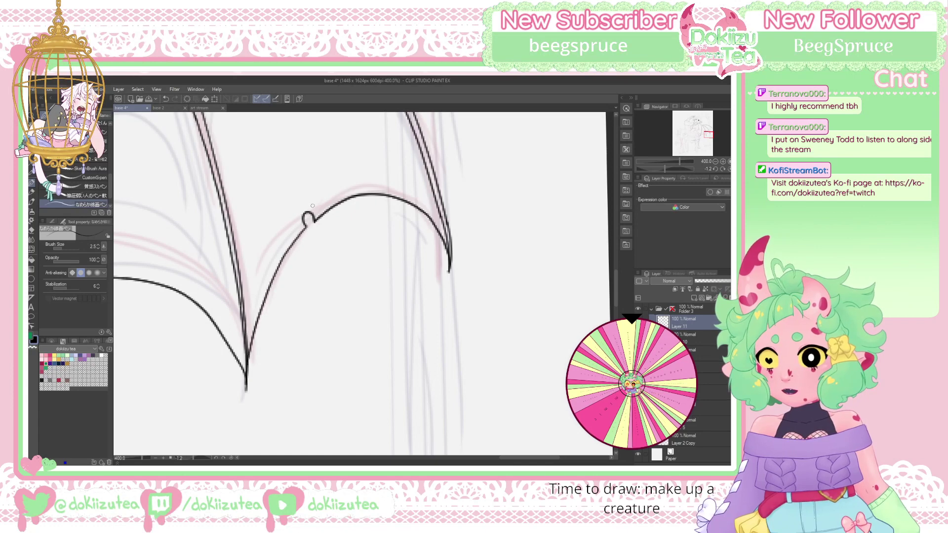
drag(312, 205, 314, 205)
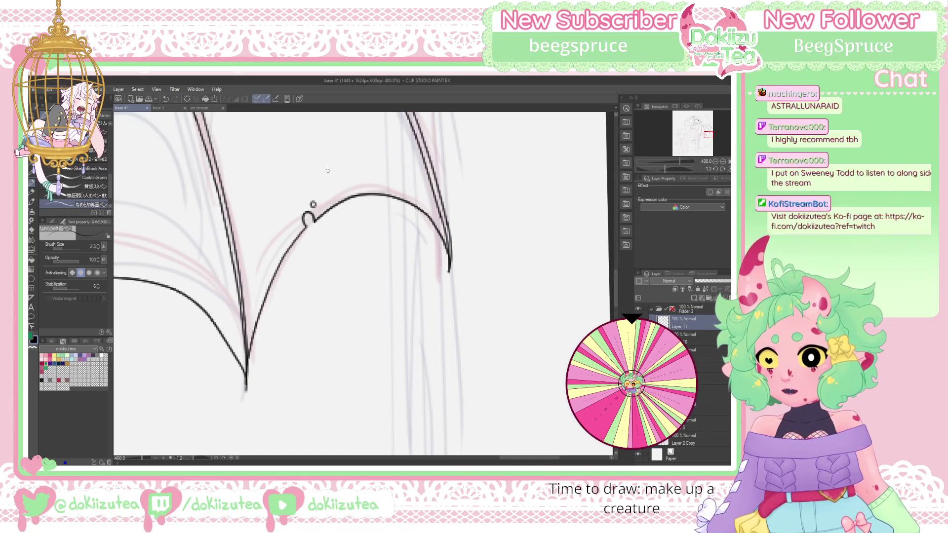
Ink the membrane edge between the first and second bone tips, with a small ragged notch partway along the curve
drag(515, 164, 410, 353)
drag(426, 309, 401, 333)
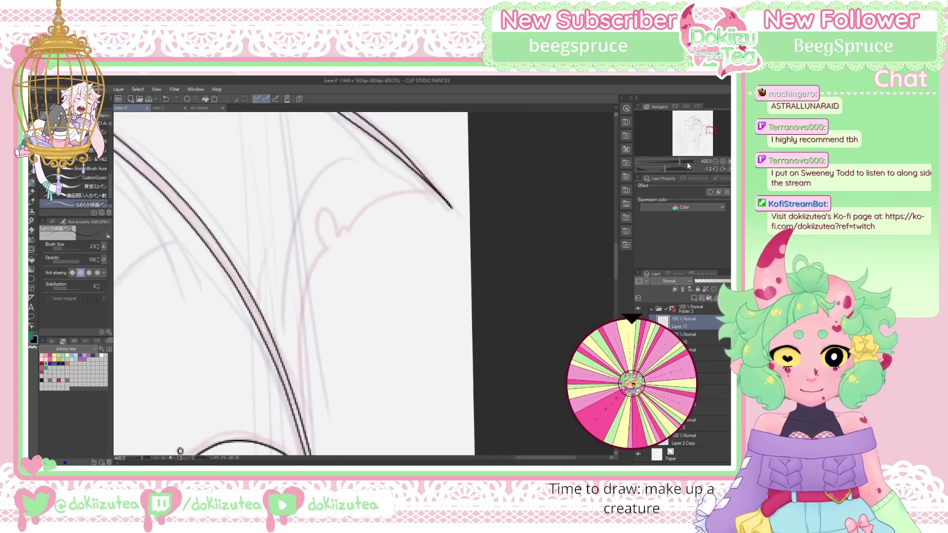
drag(664, 169, 671, 168)
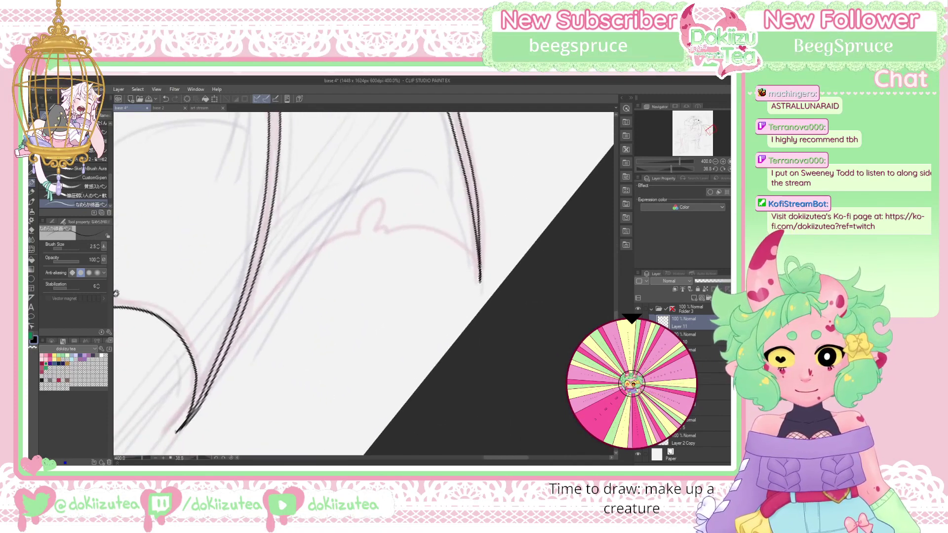
mouse_move(479, 274)
mouse_down()
mouse_move(444, 228)
mouse_move(401, 221)
mouse_move(311, 260)
mouse_up()
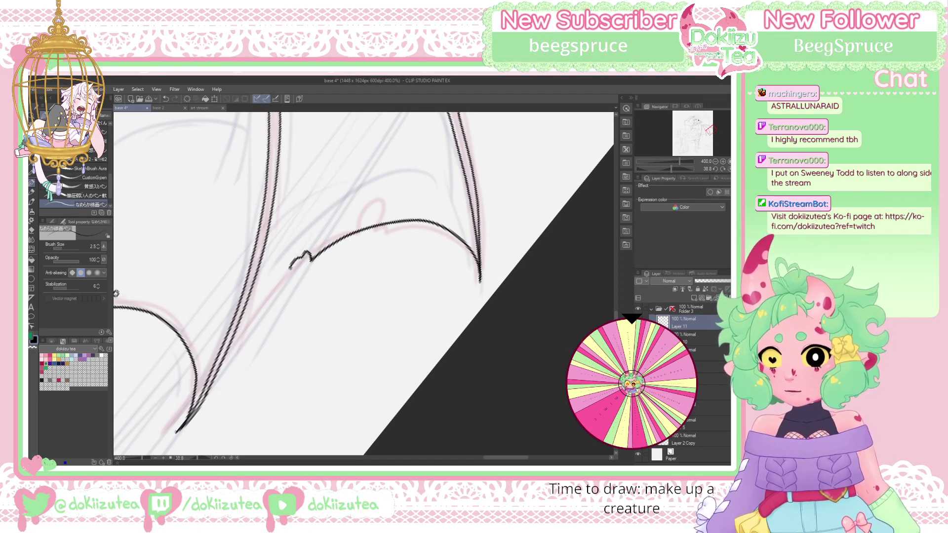
drag(274, 288, 241, 335)
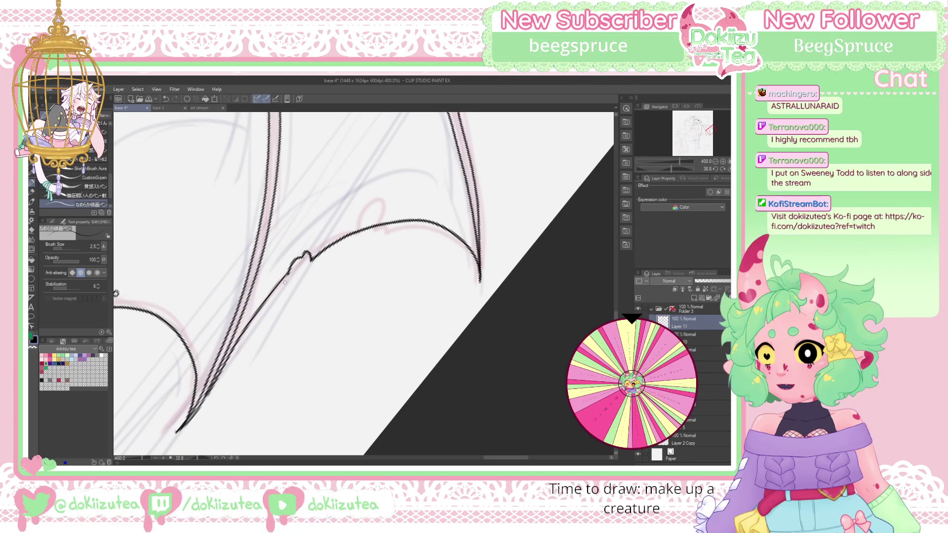
key(ctrl+z)
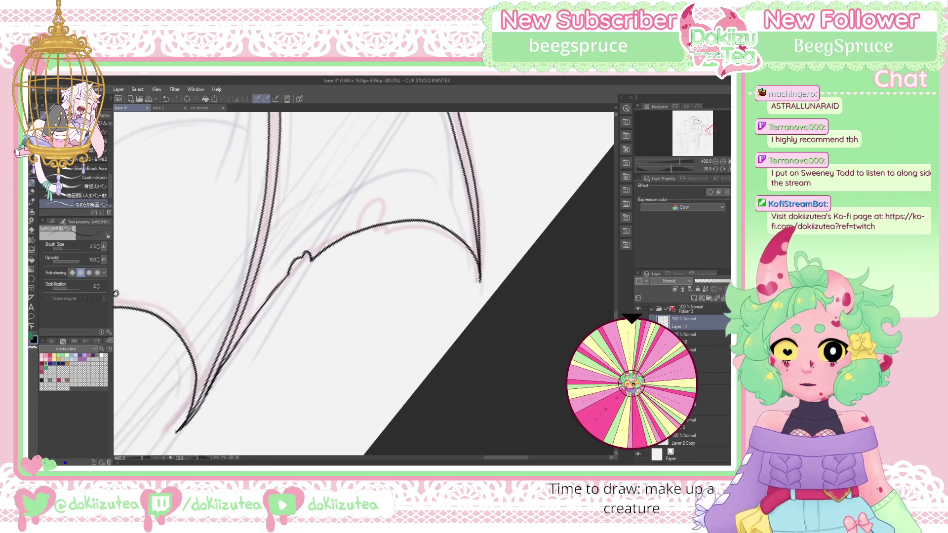
drag(536, 163, 565, 211)
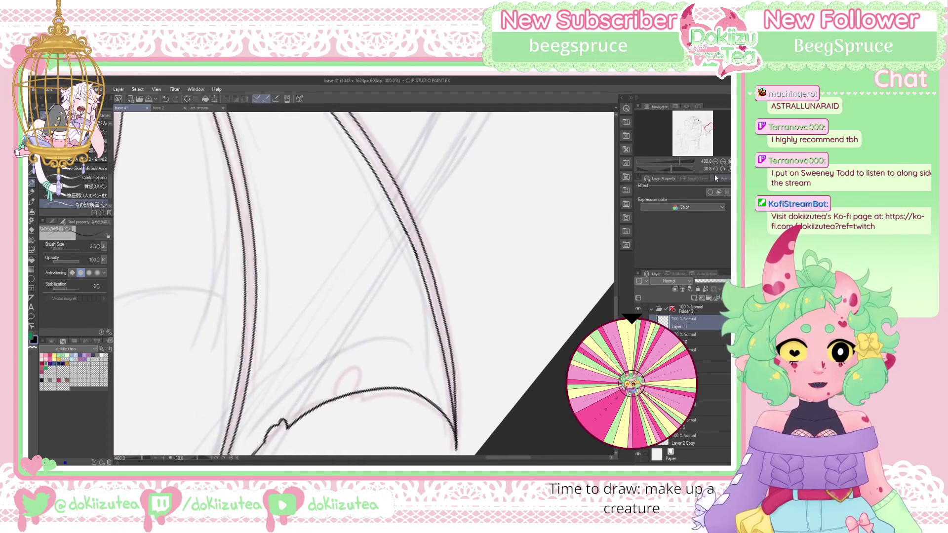
click(715, 162)
click(715, 162)
click(715, 162)
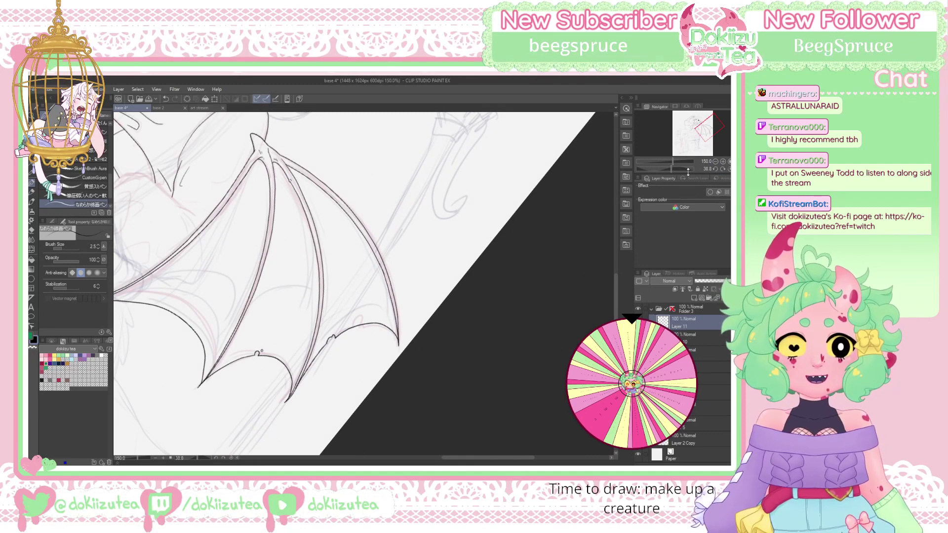
click(729, 169)
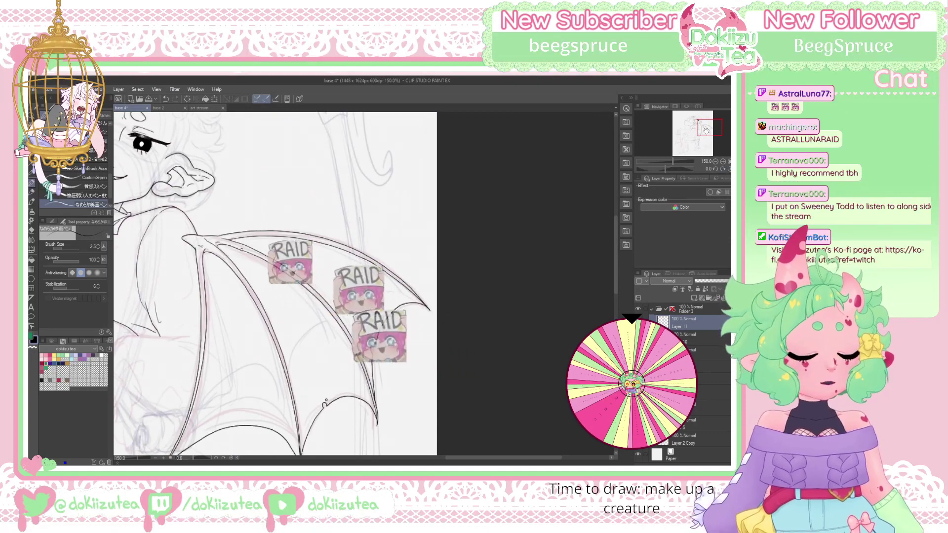
drag(705, 130, 699, 133)
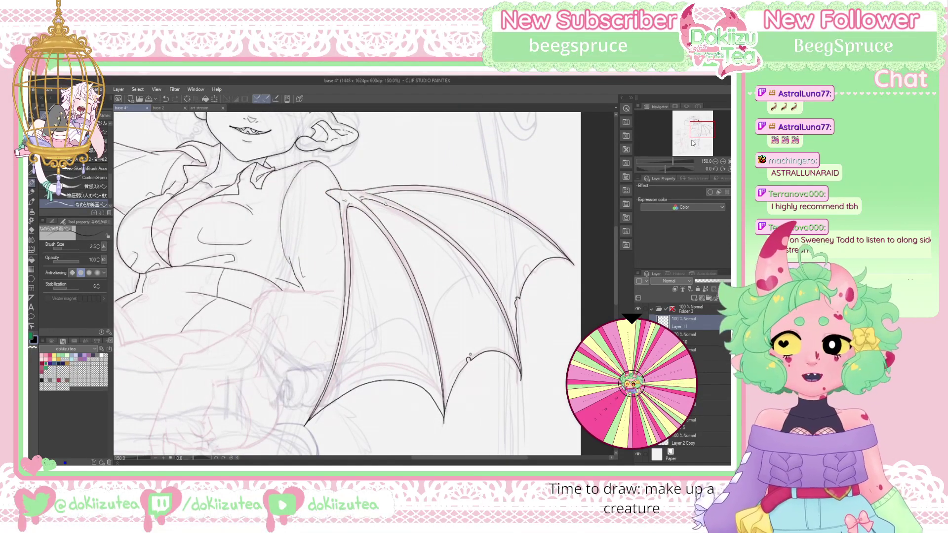
drag(702, 128, 713, 138)
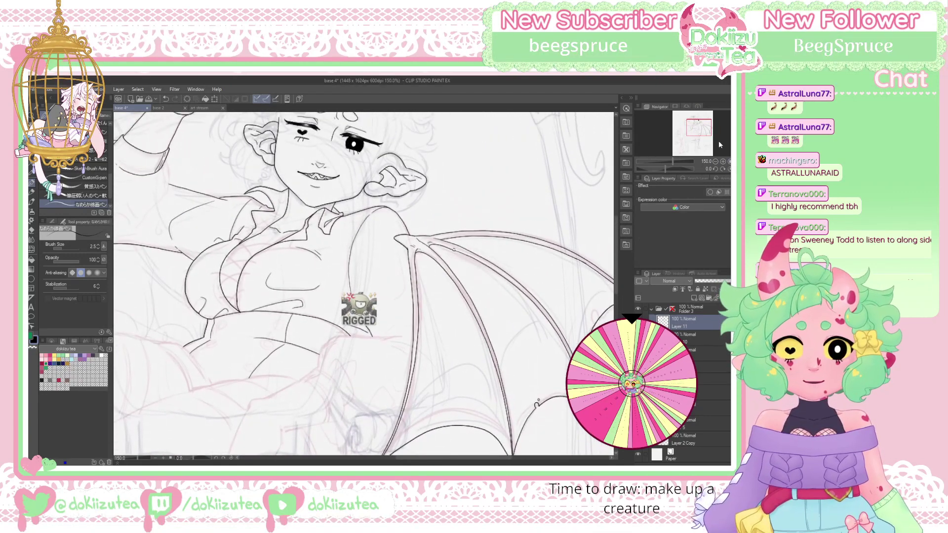
click(722, 162)
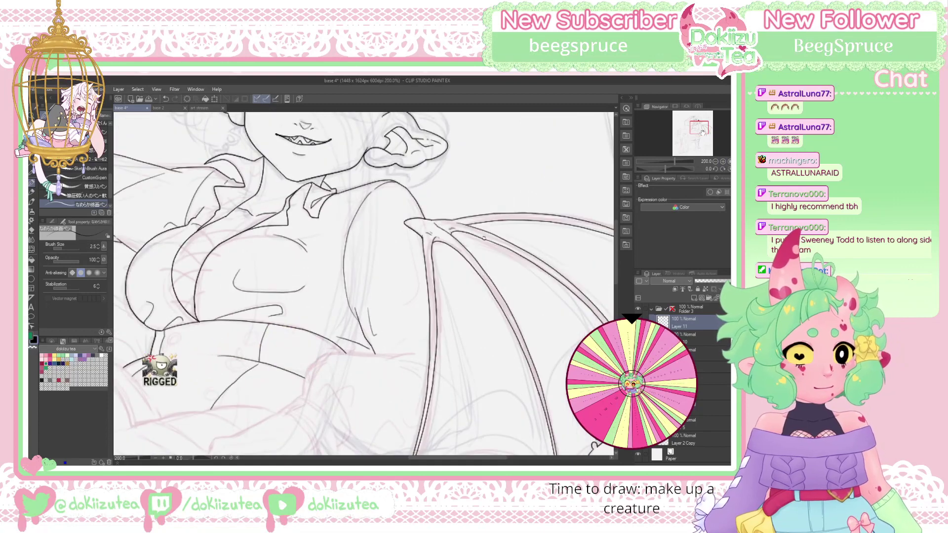
Ink the curved contour from beside the nearest wing bone, past the elbow, to the waist, bending down where it meets the waistline
click(723, 162)
drag(702, 129, 703, 130)
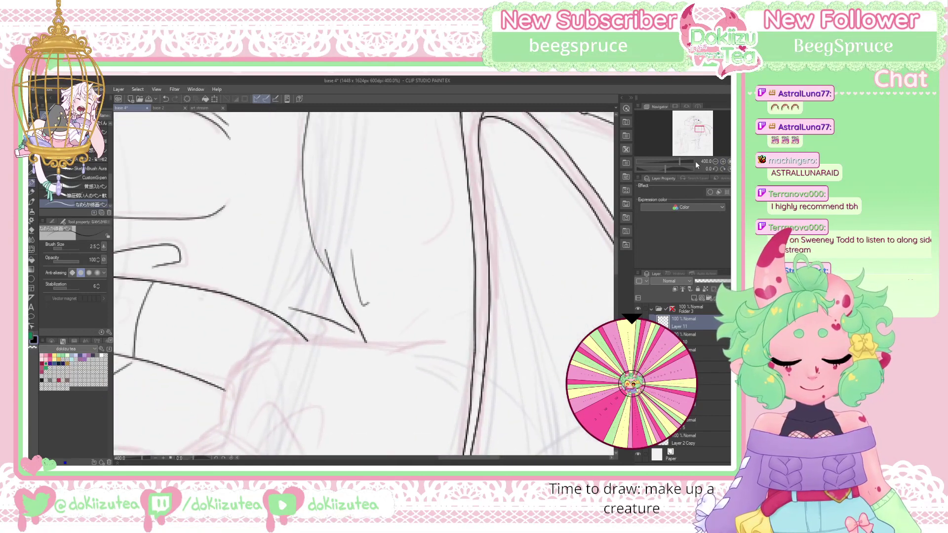
drag(339, 385, 427, 333)
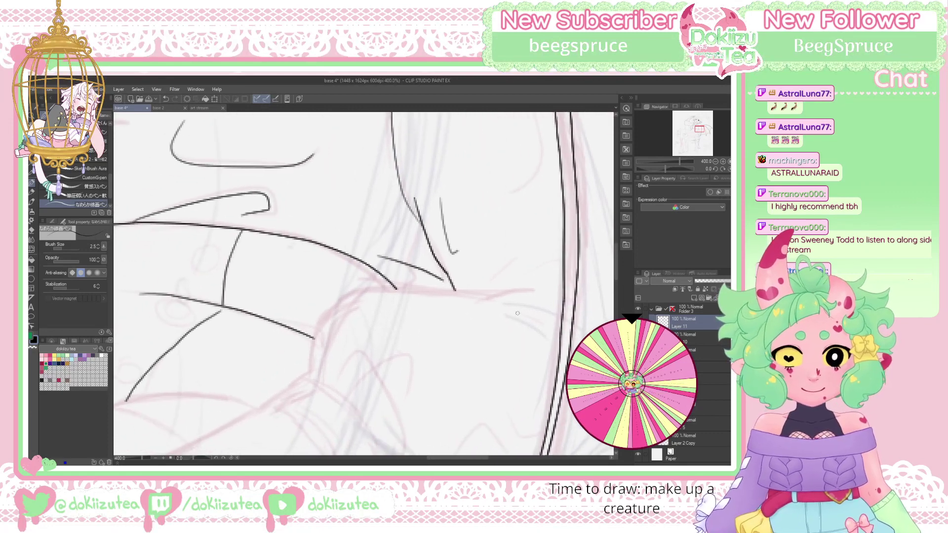
drag(663, 170, 662, 167)
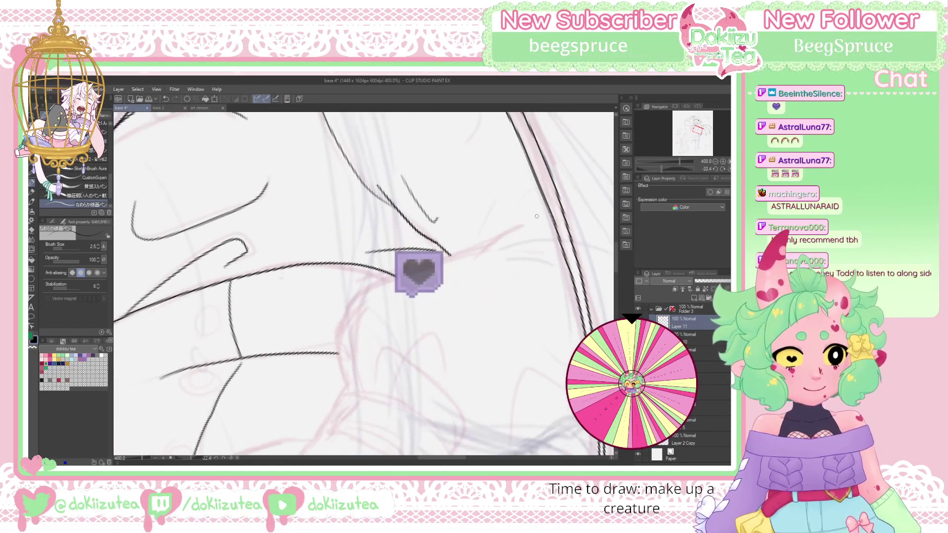
mouse_move(541, 214)
mouse_down()
mouse_move(479, 249)
mouse_move(485, 245)
mouse_move(385, 280)
mouse_move(341, 320)
mouse_up()
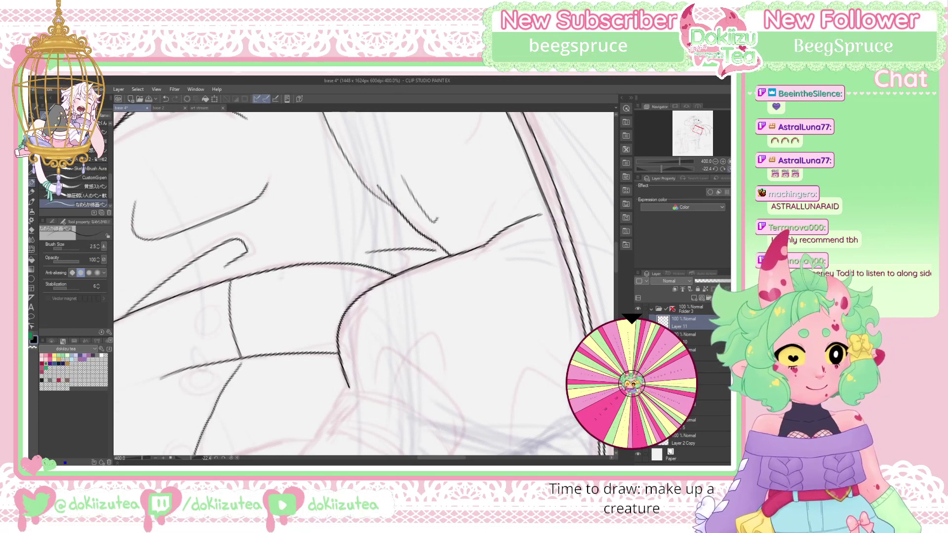
click(729, 168)
mouse_move(457, 395)
mouse_down()
mouse_move(451, 334)
mouse_move(463, 262)
mouse_up()
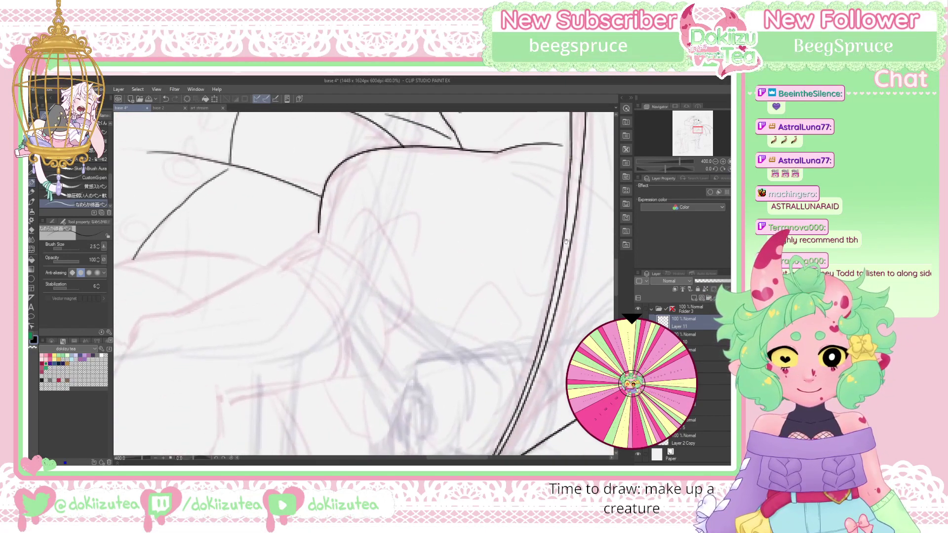
drag(533, 287, 497, 226)
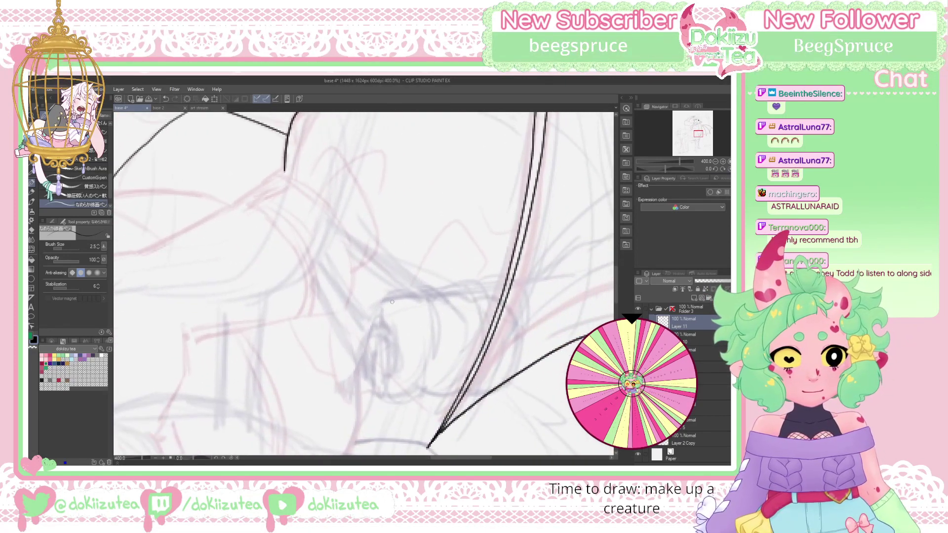
mouse_move(378, 303)
mouse_down()
mouse_move(416, 294)
mouse_move(428, 301)
mouse_move(434, 368)
mouse_move(421, 401)
mouse_move(407, 406)
mouse_up()
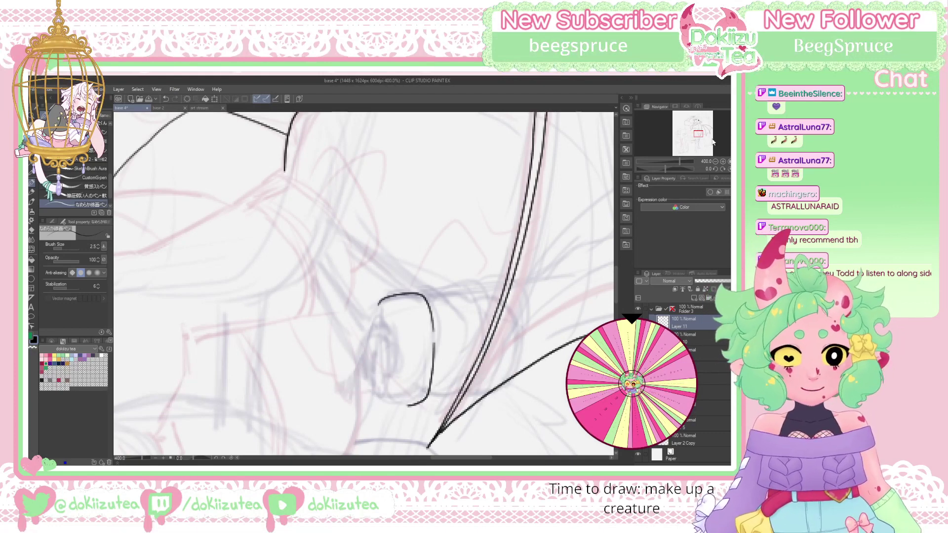
key(ctrl+z)
key(ctrl+z)
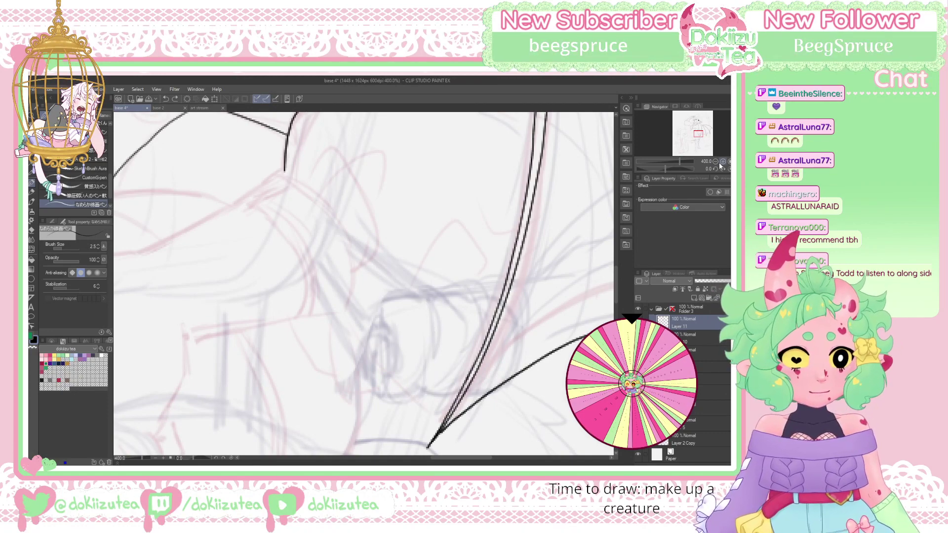
Add a new layer in Folder 3, turn on the folder's symmetry ruler centred on the chair, and make Layer 12 active
scroll(706, 140, down, 8)
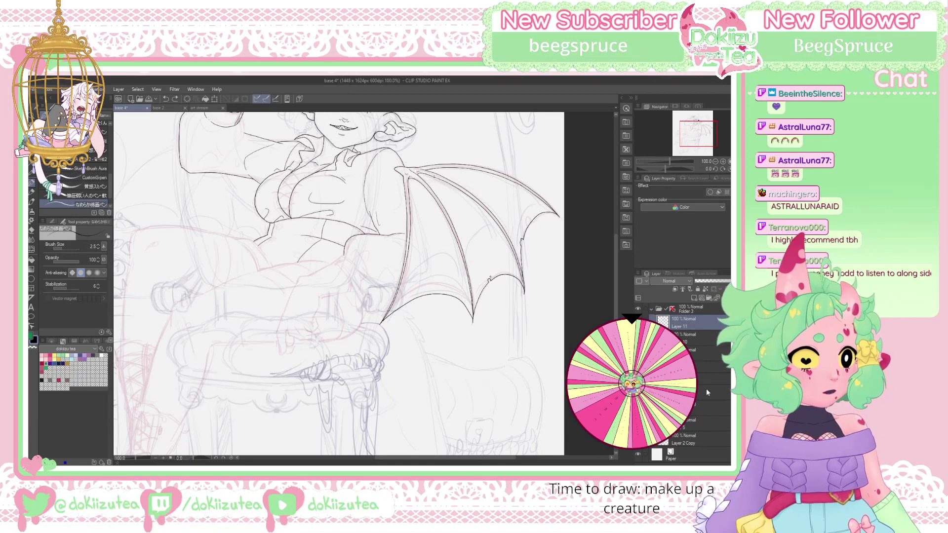
click(684, 310)
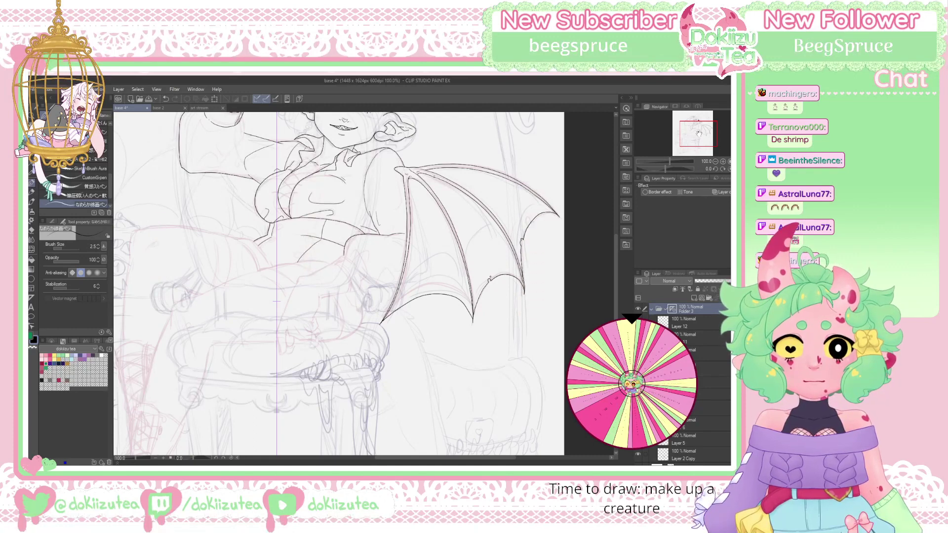
drag(699, 133, 679, 137)
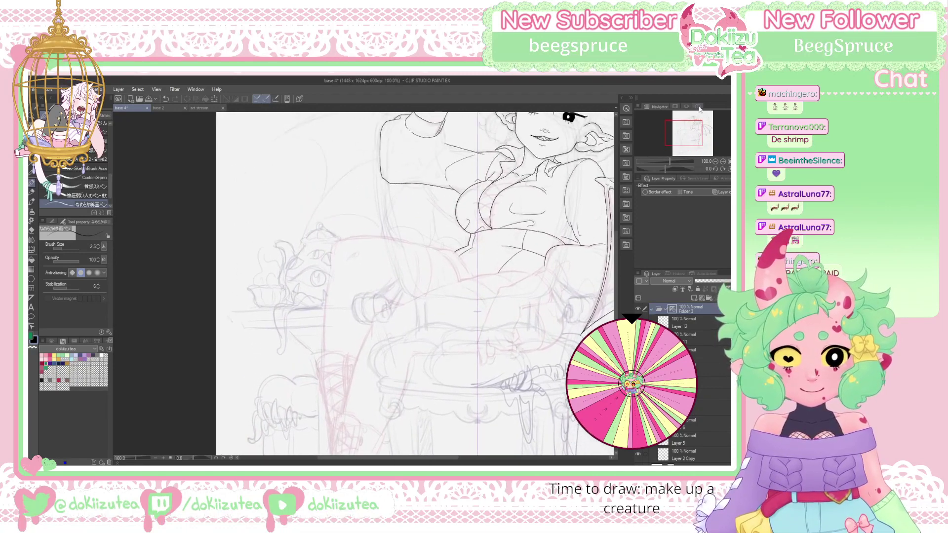
click(723, 162)
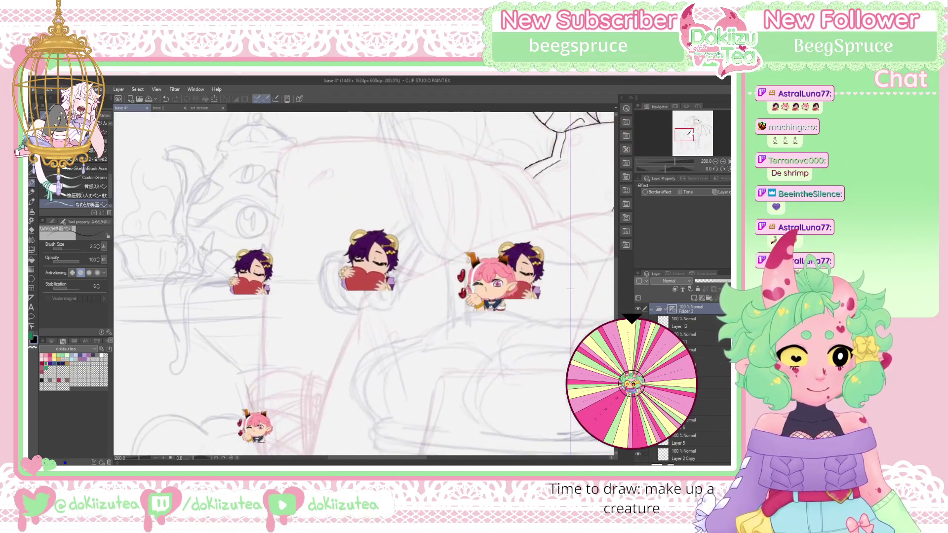
drag(690, 134, 690, 135)
click(722, 161)
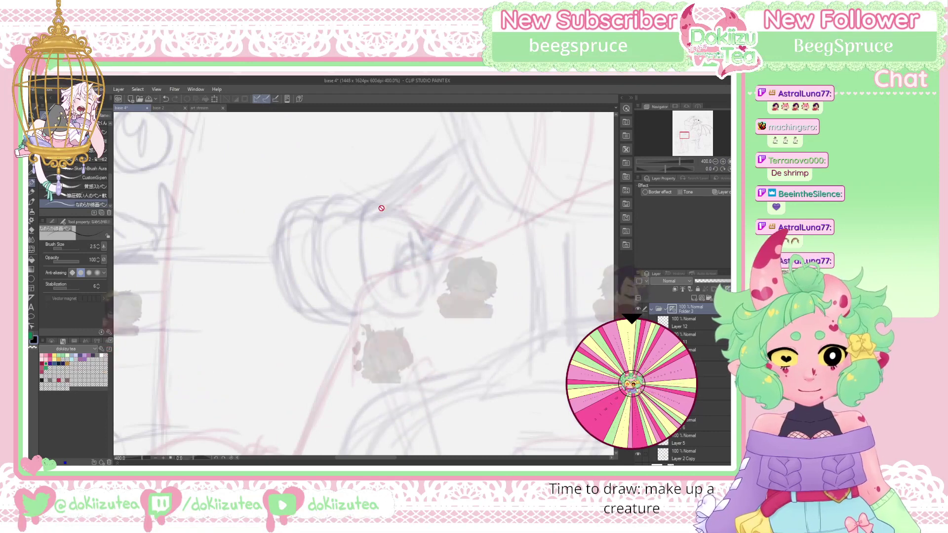
click(686, 321)
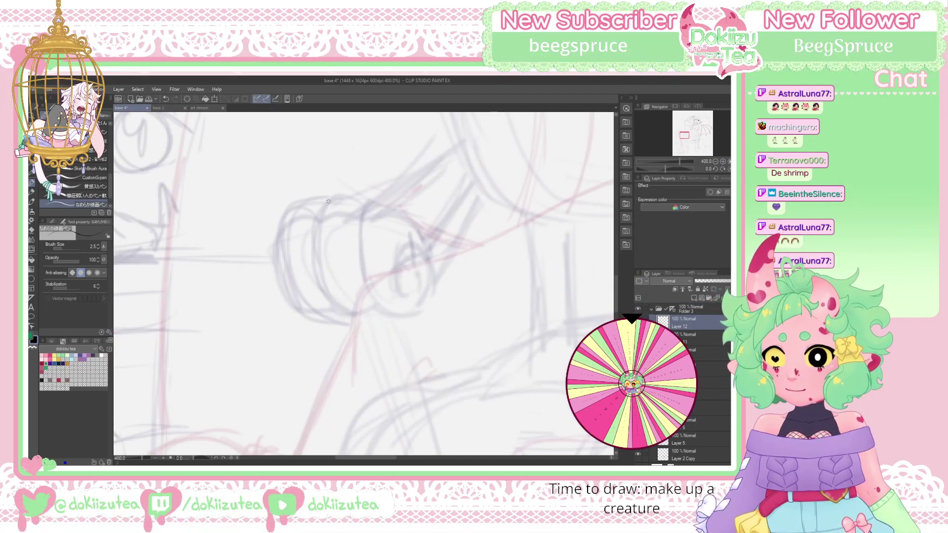
Ink the rounded outer edge of the chair's left armrest roll, erasing the inner line and the end of the lower curve
drag(309, 201, 290, 208)
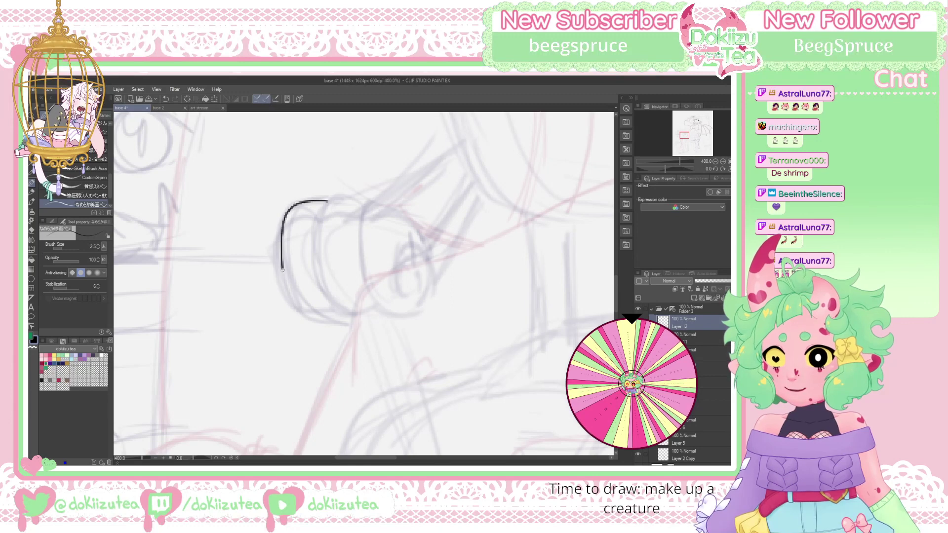
mouse_move(283, 269)
mouse_down()
mouse_move(304, 316)
mouse_move(340, 314)
mouse_up()
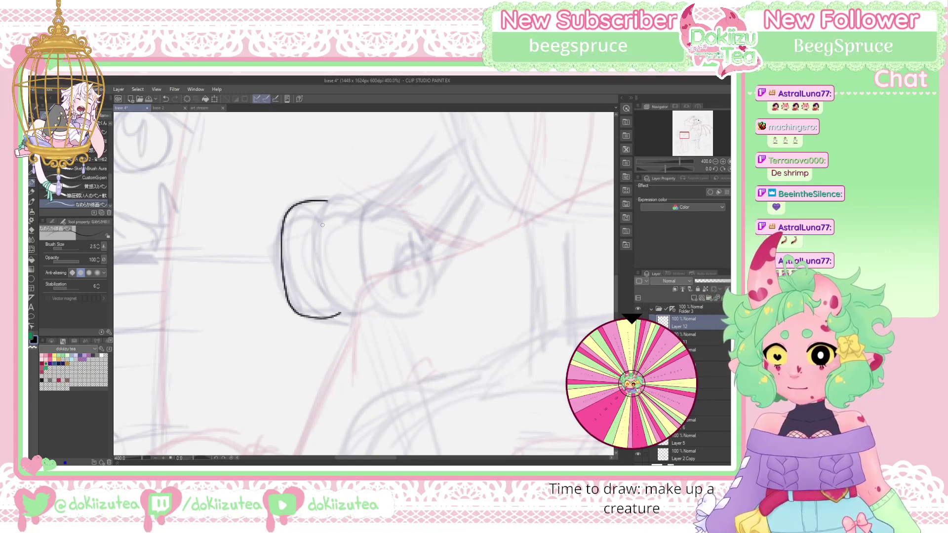
drag(322, 225, 323, 286)
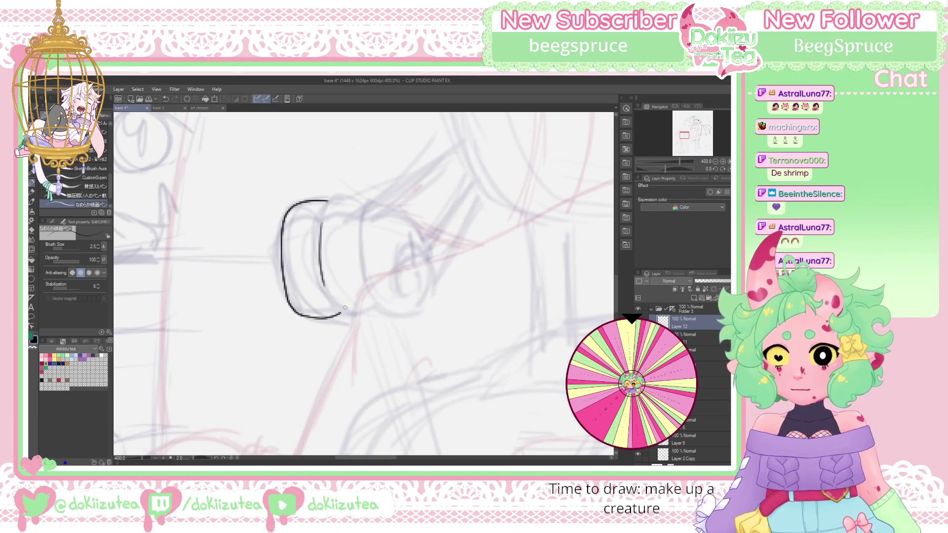
key(e)
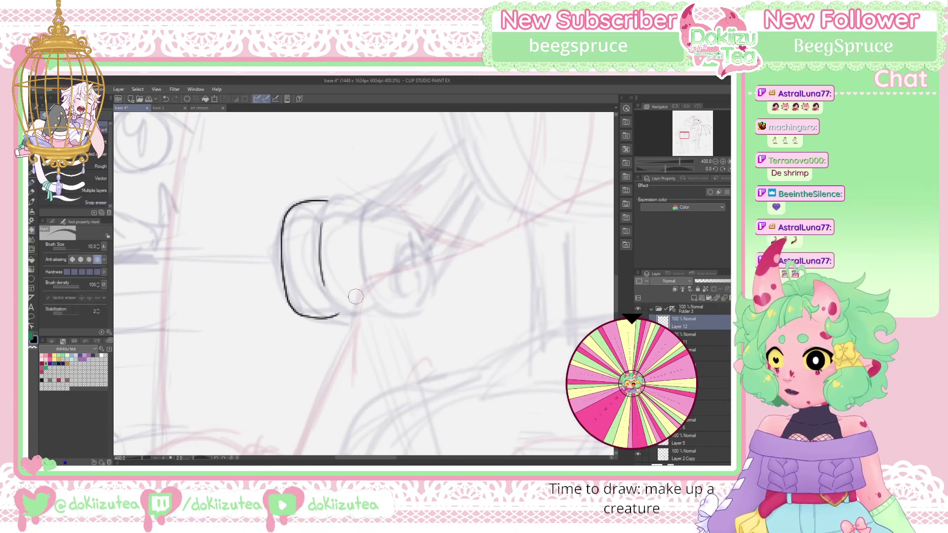
mouse_move(321, 225)
mouse_down()
mouse_move(324, 289)
mouse_move(342, 315)
mouse_up()
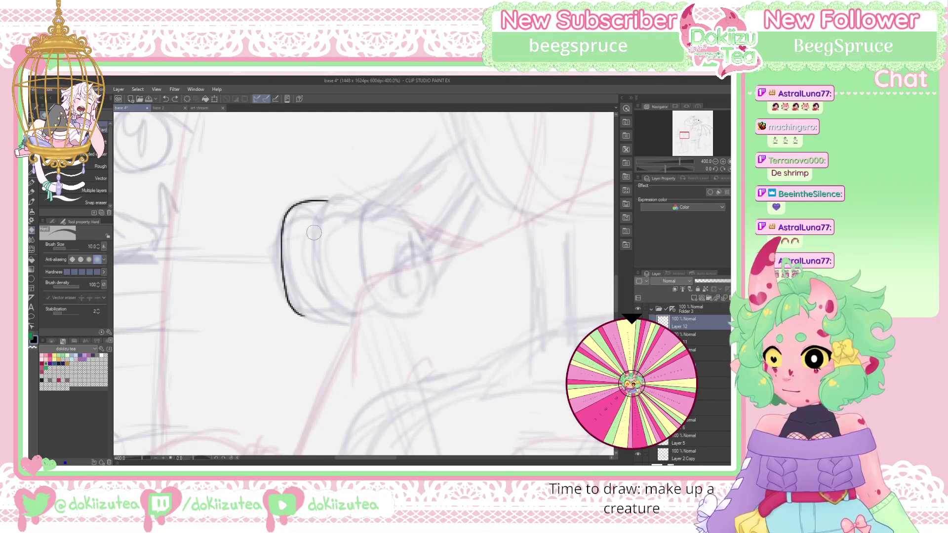
Redraw the inner line of the left armrest roll as a gentle curve following the outer edge
key(p)
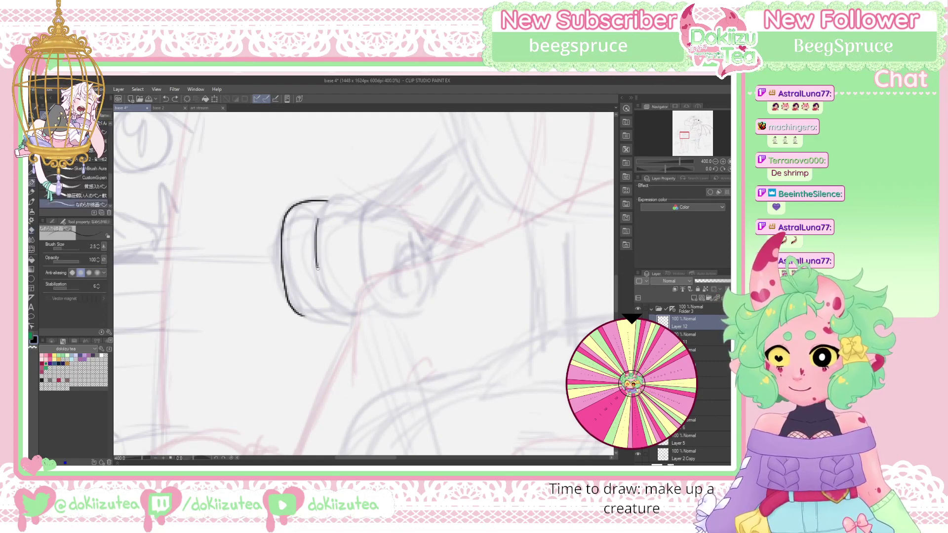
key(ctrl+z)
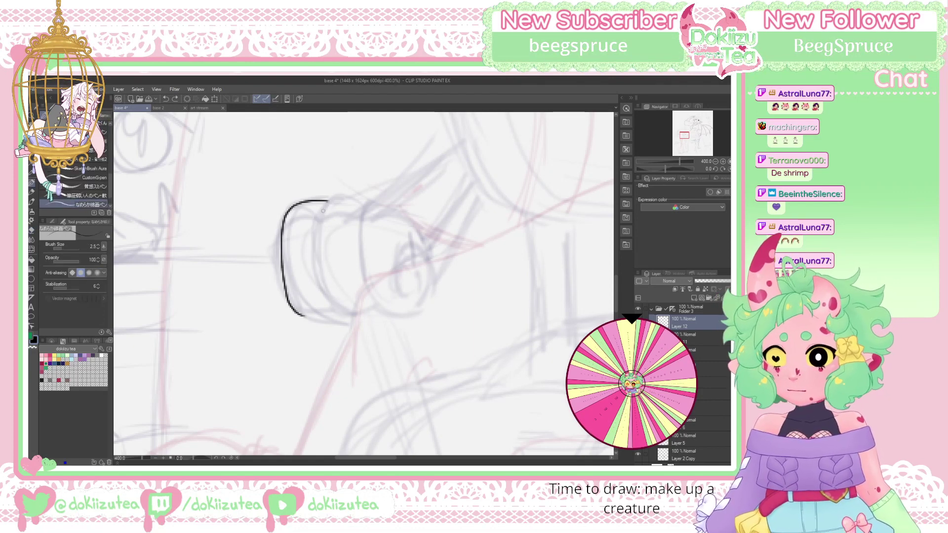
drag(315, 229, 318, 287)
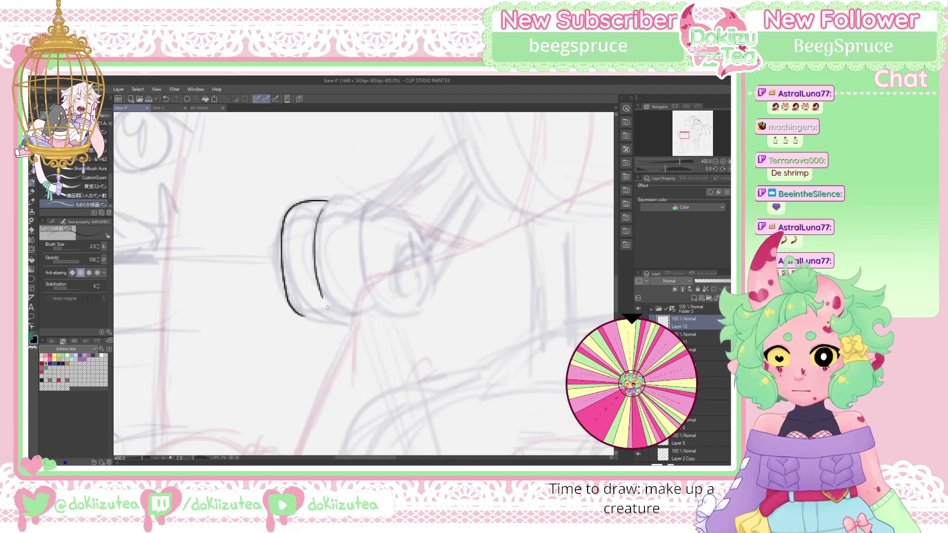
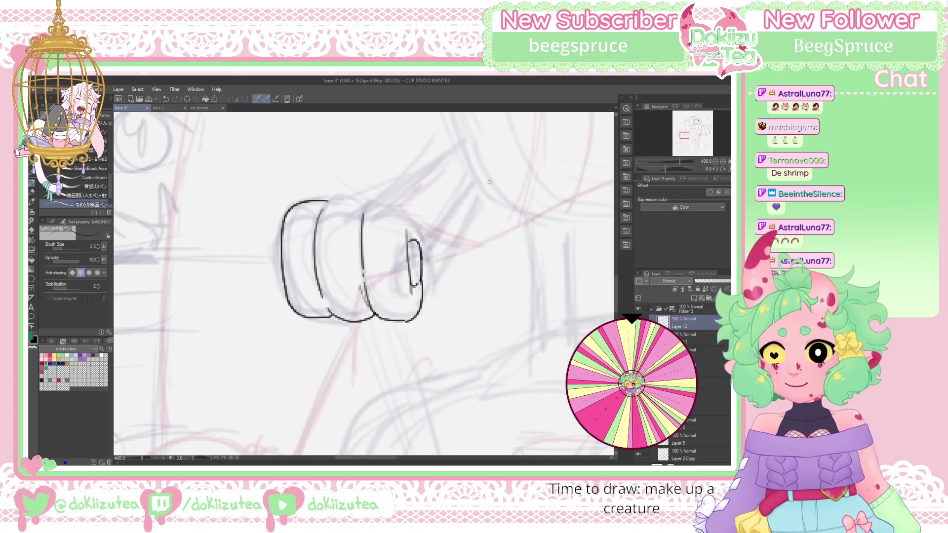
Ink the upper edges of the left armrest roll's segments, closing their outlines from the rounded outer end to the front
drag(685, 136, 684, 134)
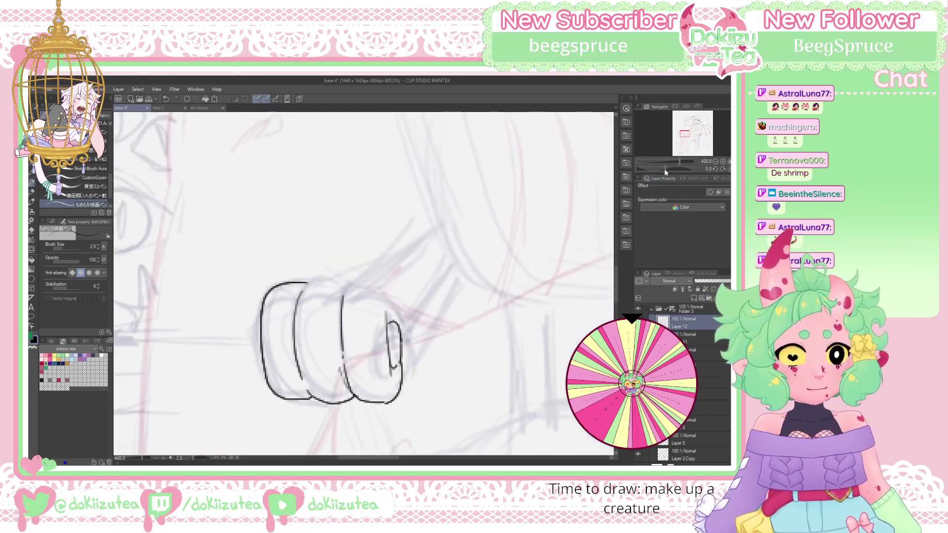
drag(664, 168, 658, 169)
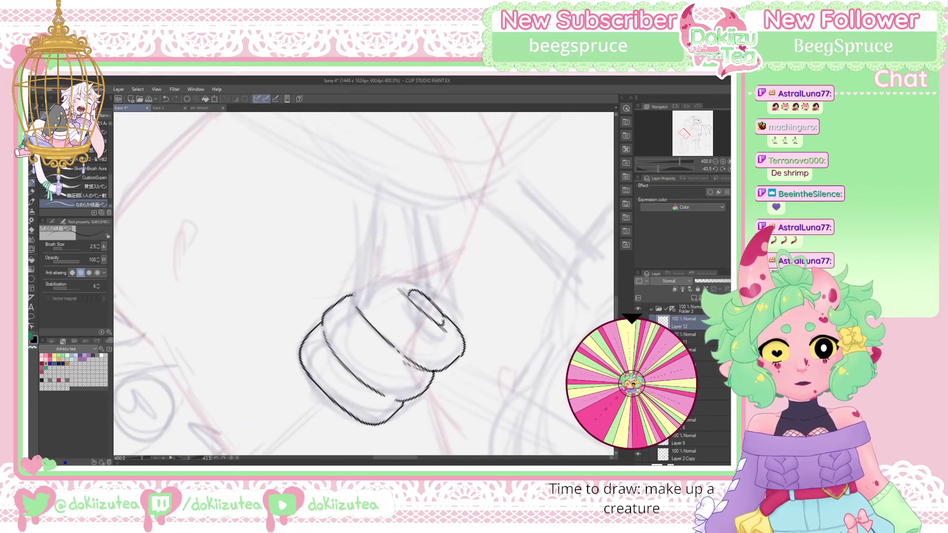
click(726, 170)
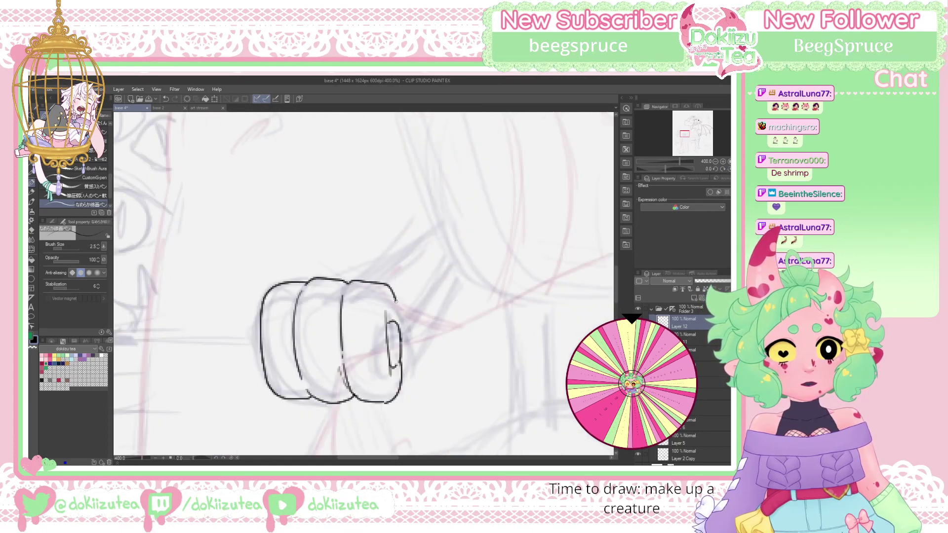
Clear the inked armrest rolls from Layer 12
click(715, 162)
click(714, 161)
click(715, 162)
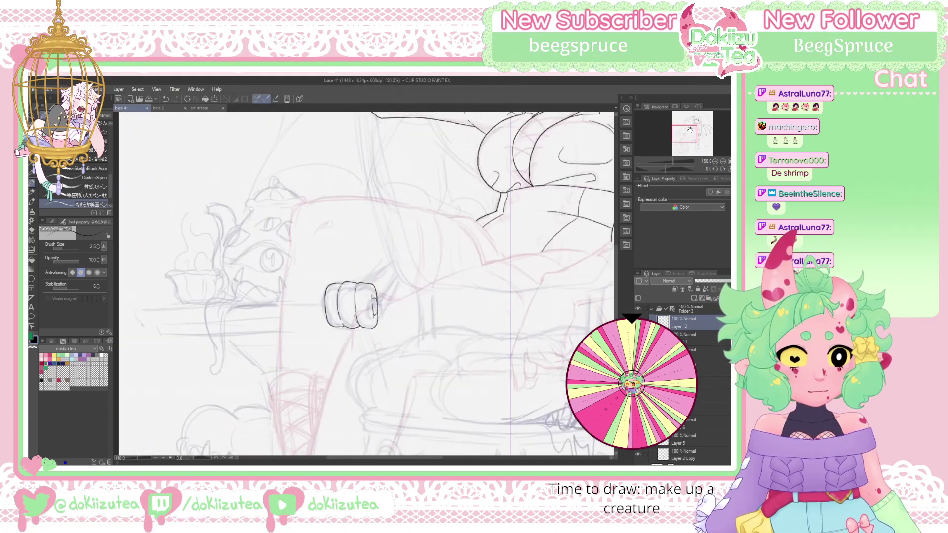
drag(690, 129, 698, 131)
click(186, 100)
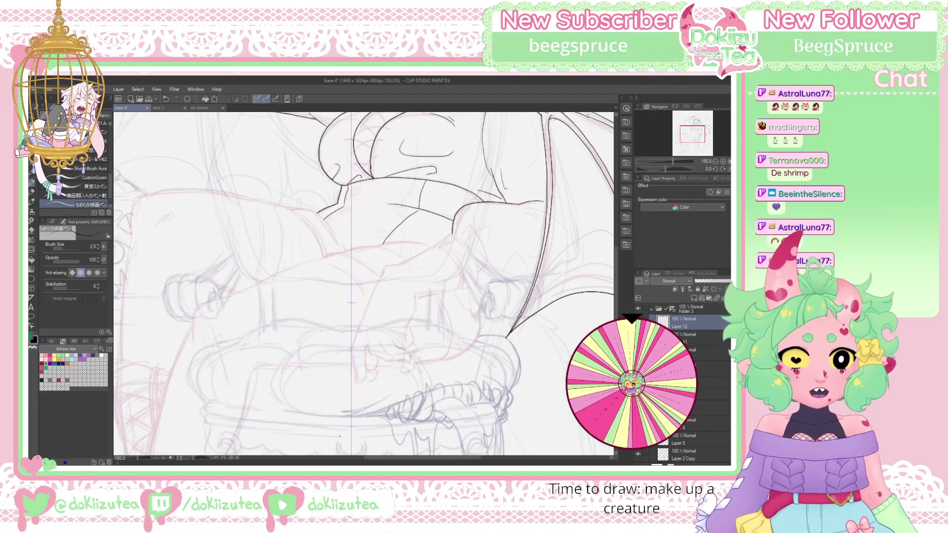
Ink the slanted support lines joining the left armrest roll to the chair back, redrawing the lower one closer to the sketch
click(723, 162)
drag(683, 136, 678, 133)
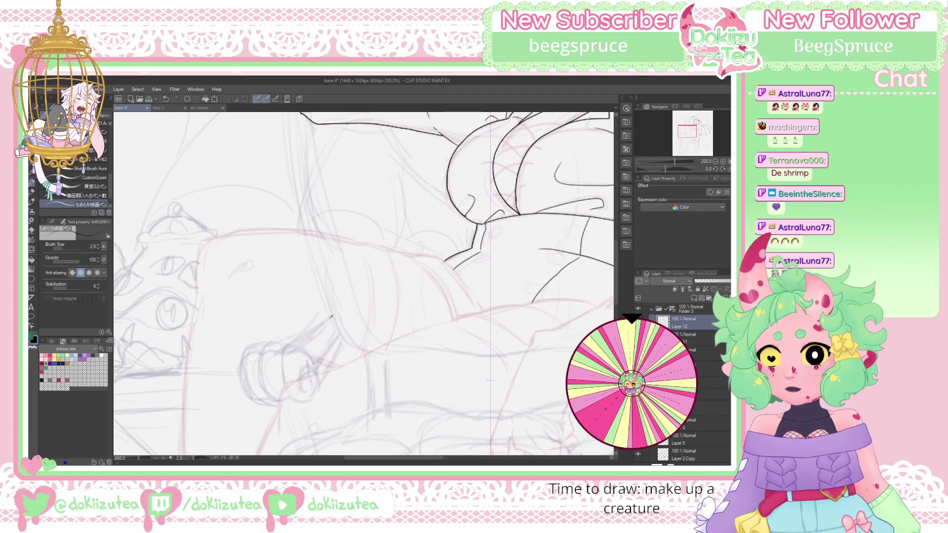
drag(331, 316, 288, 346)
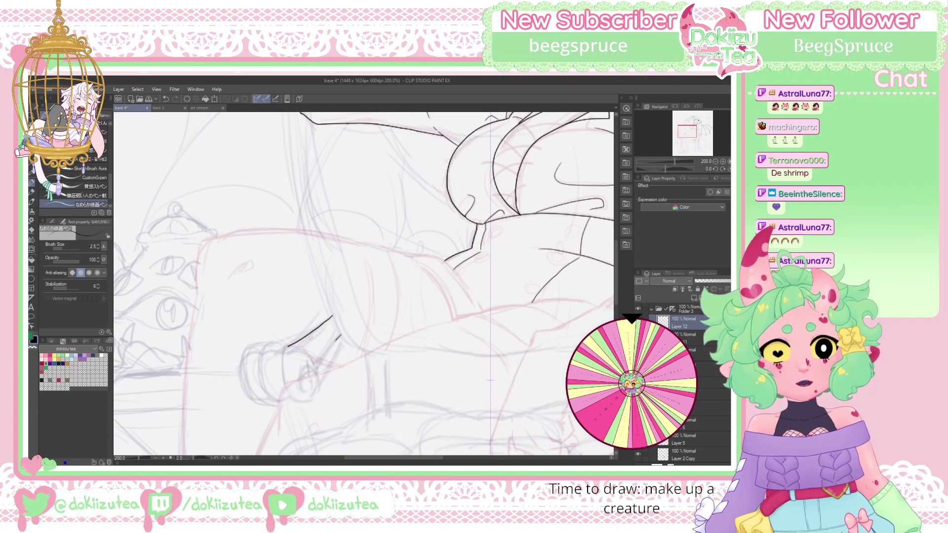
drag(340, 335, 318, 359)
key(ctrl+z)
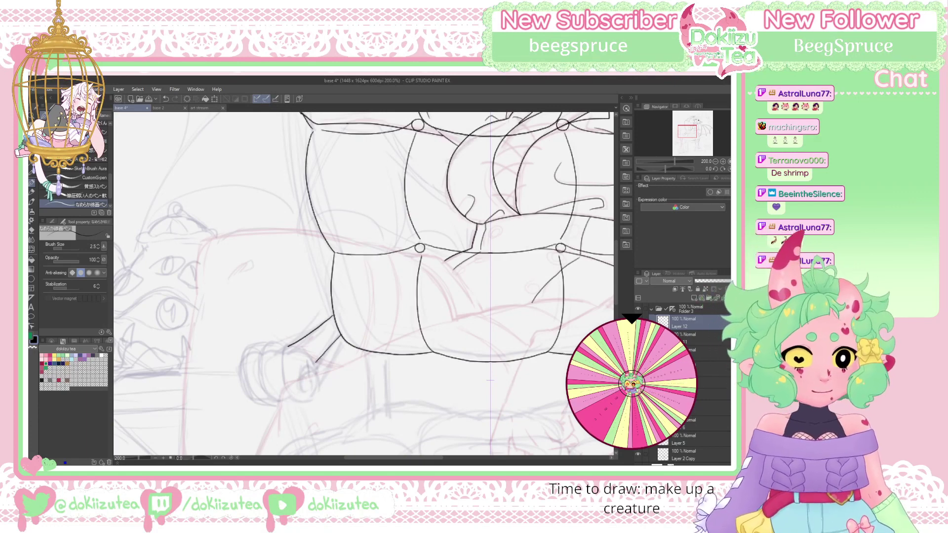
key(ctrl+z)
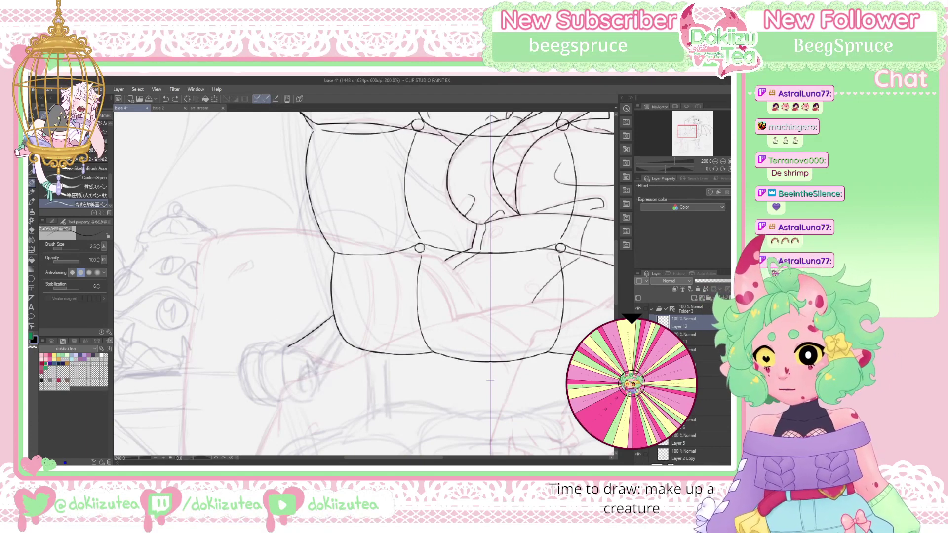
mouse_move(341, 332)
mouse_down()
mouse_move(318, 362)
mouse_move(343, 342)
mouse_move(320, 381)
mouse_up()
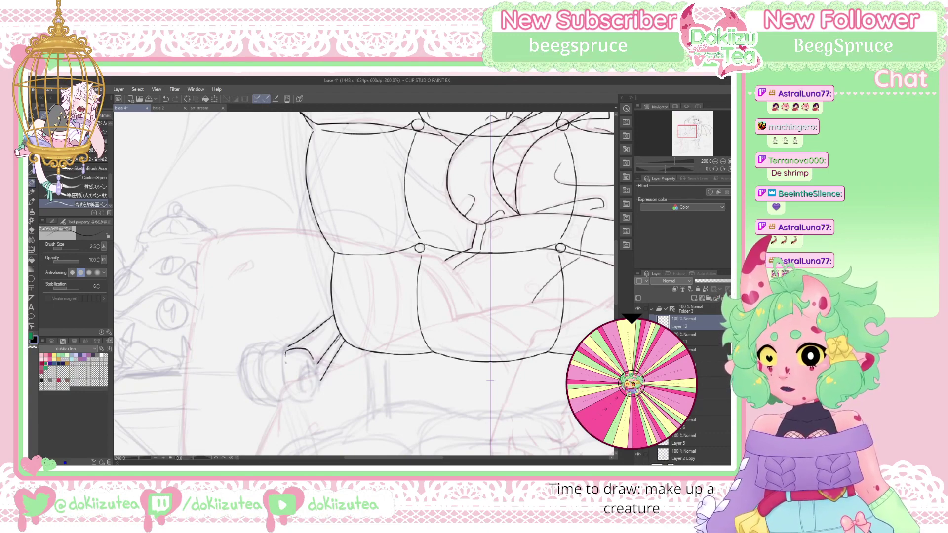
key(ctrl+z)
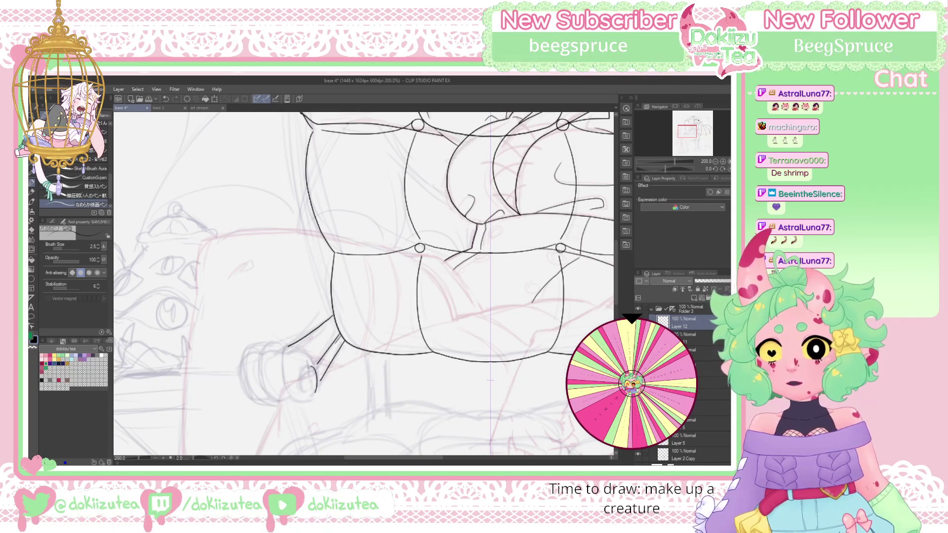
Ink the front segment of the left armrest roll as a rounded block with a small oval at its inner end
mouse_move(309, 369)
mouse_down()
mouse_move(308, 383)
mouse_move(310, 349)
mouse_move(295, 346)
mouse_up()
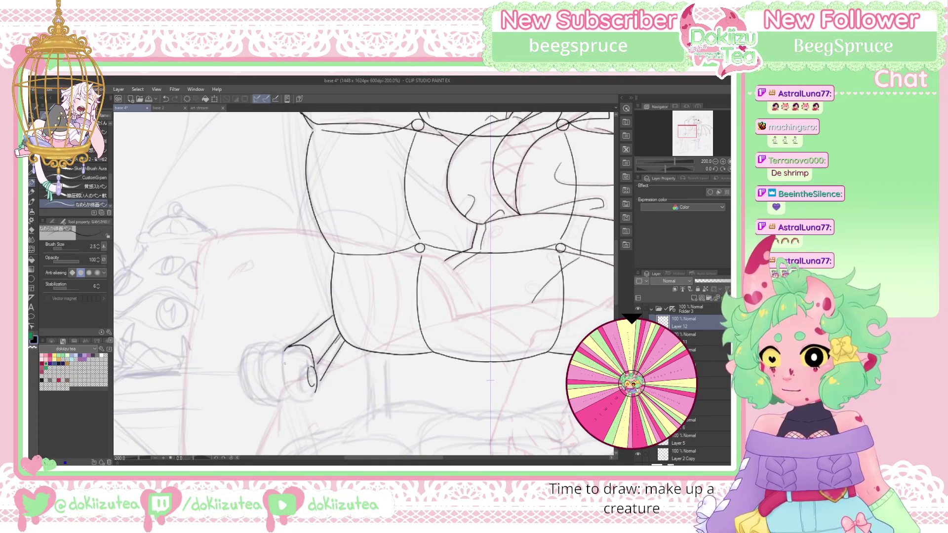
drag(282, 360, 290, 393)
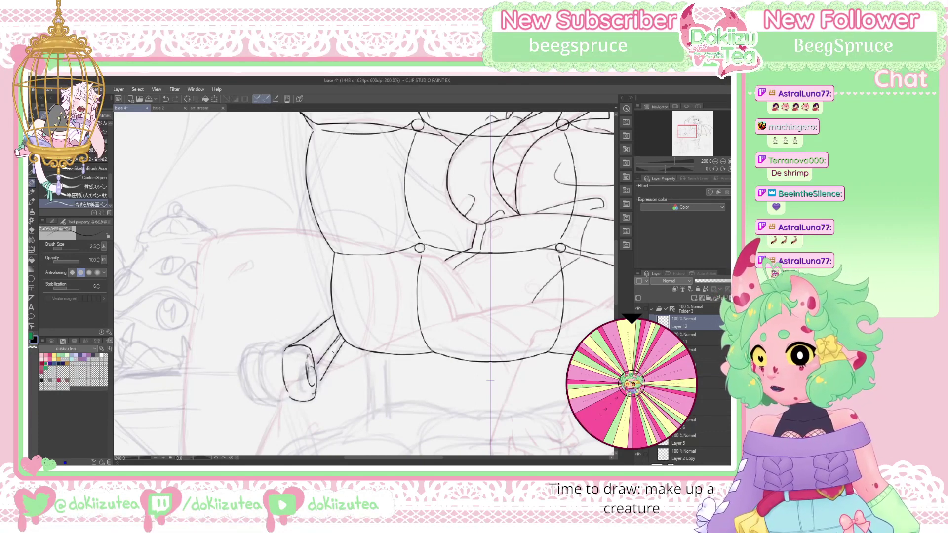
drag(307, 371, 311, 389)
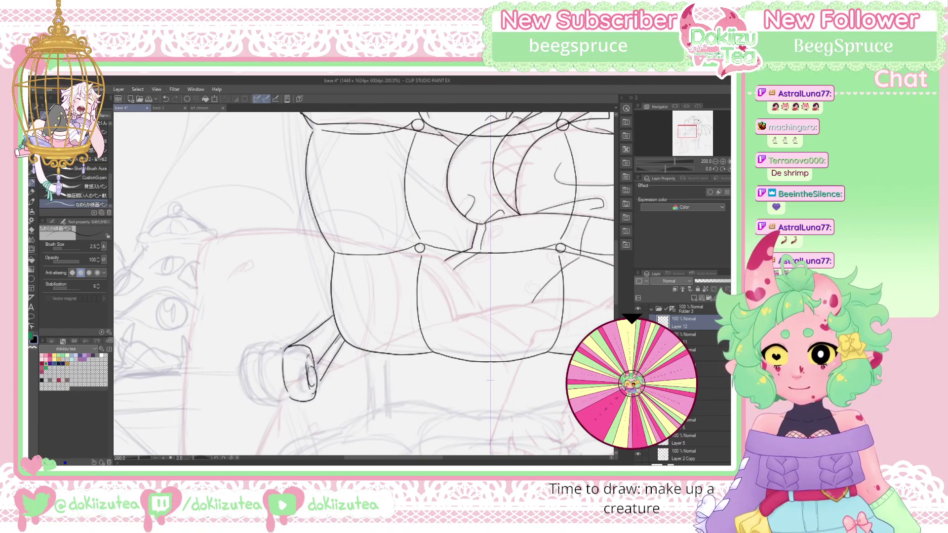
Ink the segment behind the armrest roll's front one, redoing its first curve, and clear the whole armrest from the layer
mouse_move(285, 345)
mouse_down()
mouse_move(265, 349)
mouse_move(260, 363)
mouse_up()
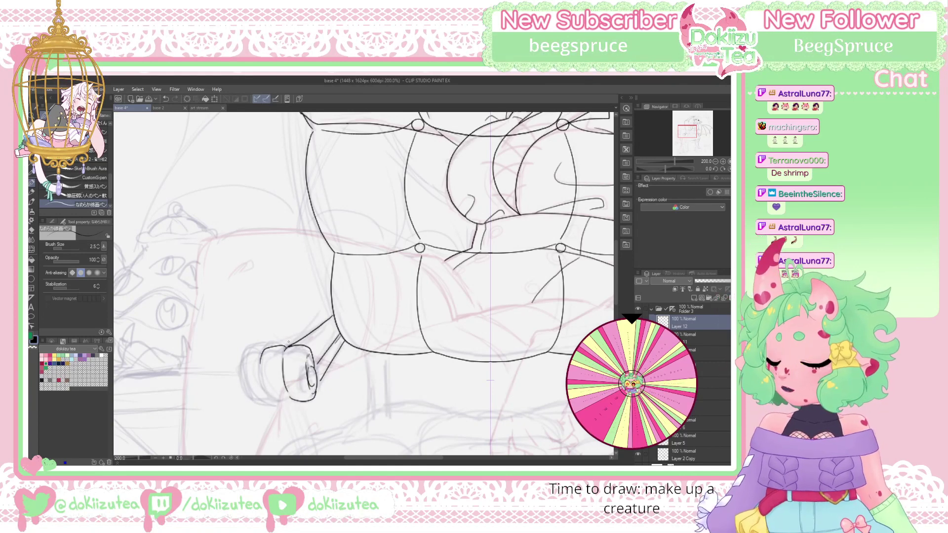
key(ctrl+z)
mouse_move(286, 346)
mouse_down()
mouse_move(261, 369)
mouse_move(269, 405)
mouse_up()
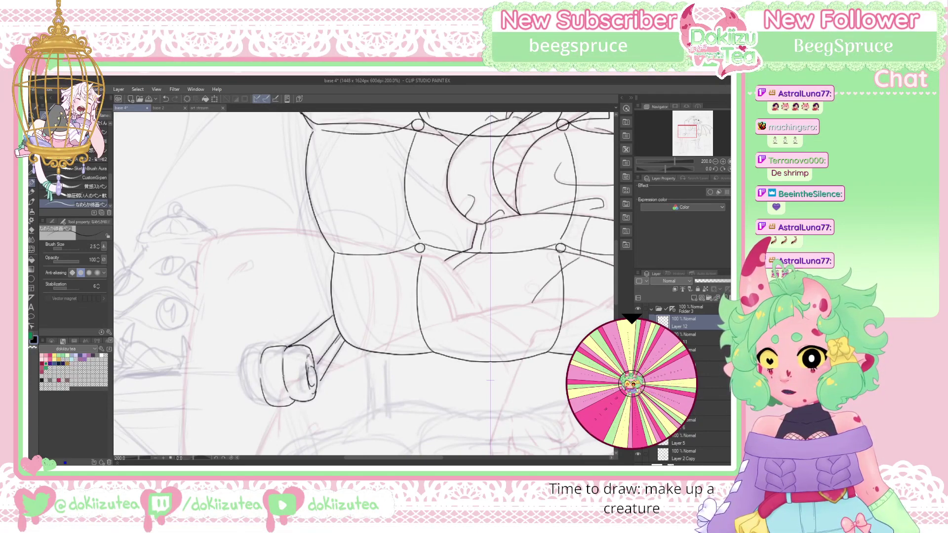
drag(286, 380, 285, 396)
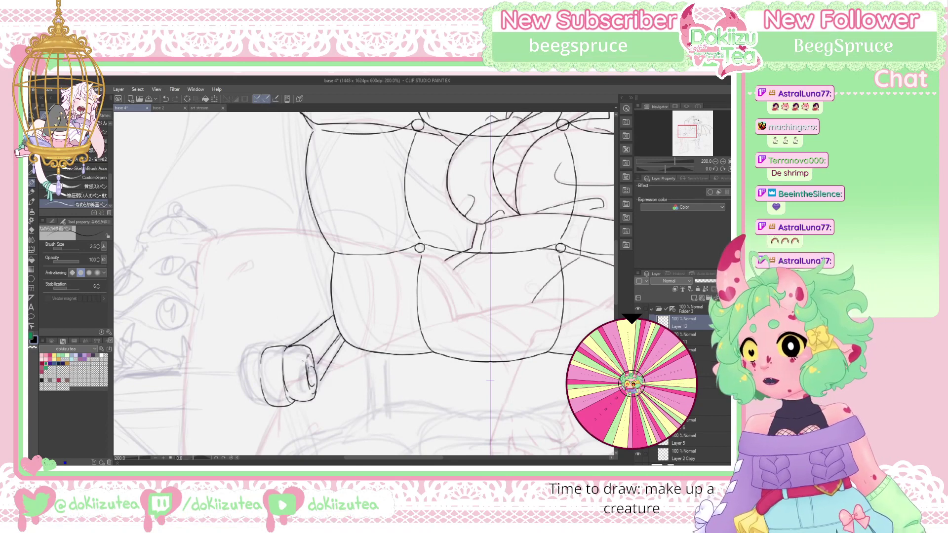
click(193, 99)
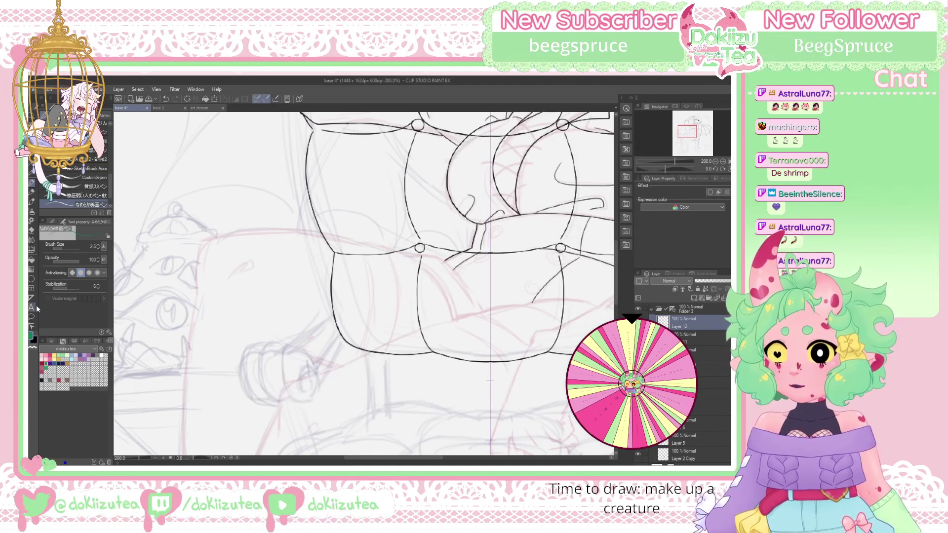
Sketch the left armrest's slanted supports and the roll's rounded front segment in green with the Lighter pencil
click(33, 192)
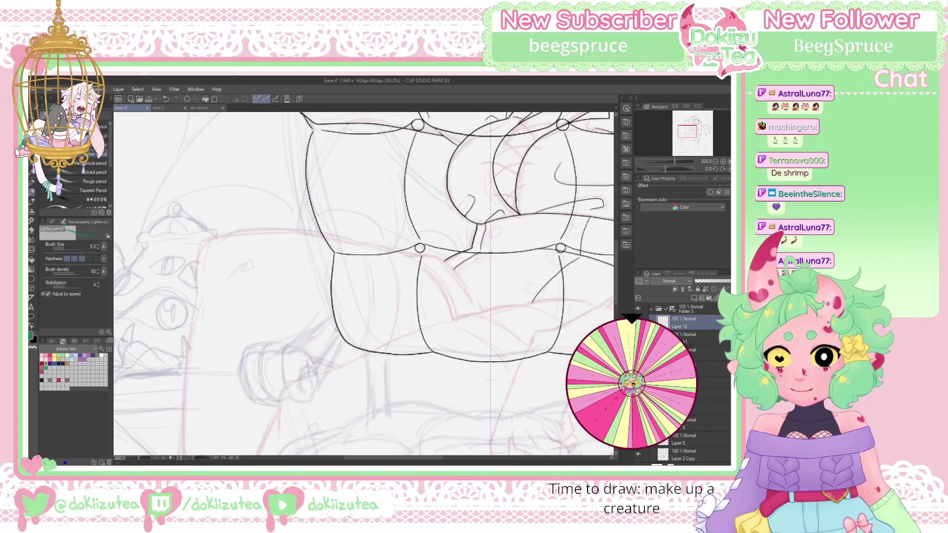
drag(337, 329, 298, 350)
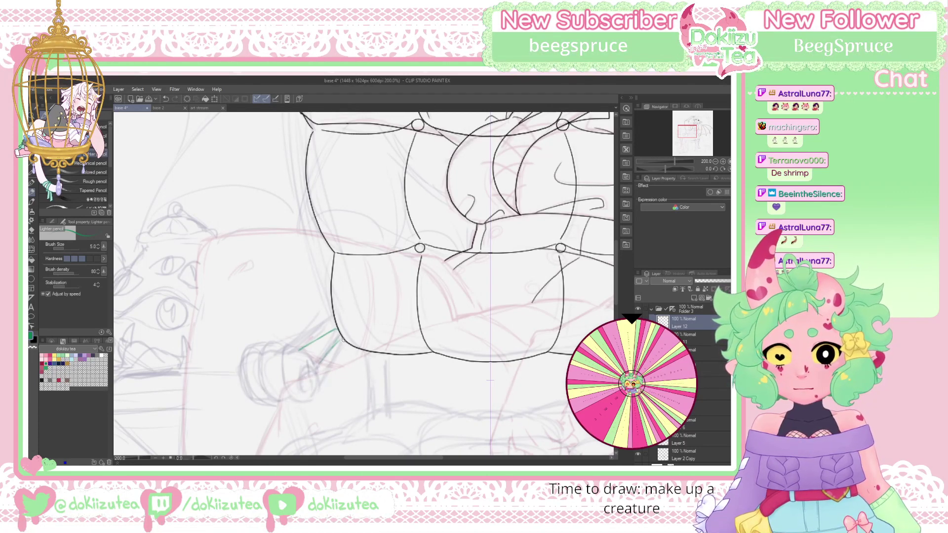
mouse_move(343, 339)
mouse_down()
mouse_move(319, 379)
mouse_move(320, 366)
mouse_up()
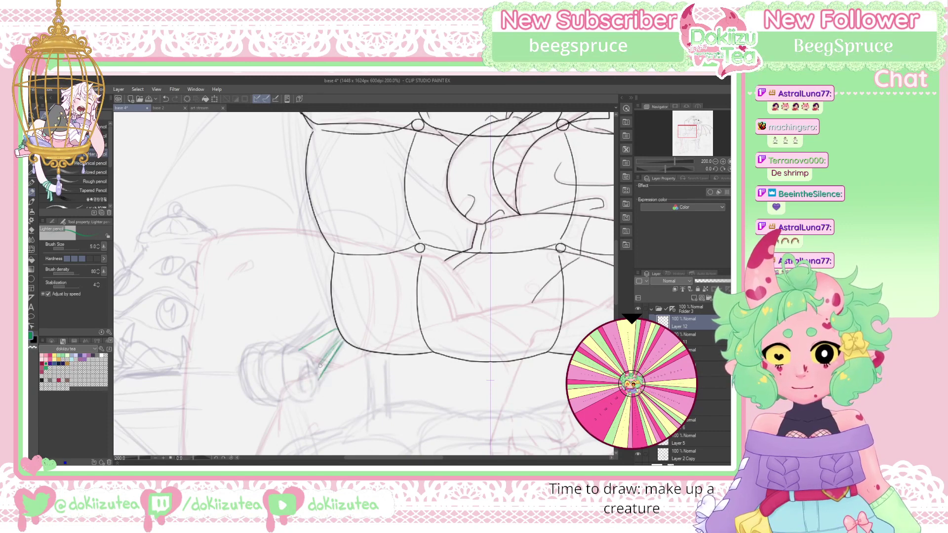
mouse_move(340, 327)
mouse_down()
mouse_move(303, 349)
mouse_move(288, 346)
mouse_move(310, 350)
mouse_move(284, 381)
mouse_move(289, 398)
mouse_up()
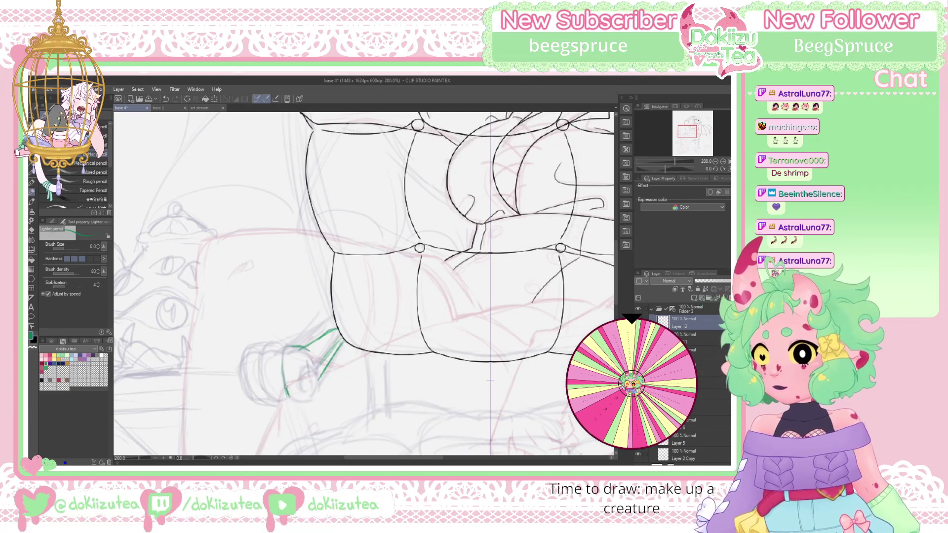
mouse_move(281, 348)
mouse_down()
mouse_move(286, 390)
mouse_move(307, 348)
mouse_move(311, 390)
mouse_up()
mouse_move(308, 356)
mouse_down()
mouse_move(312, 392)
mouse_move(296, 400)
mouse_move(284, 390)
mouse_move(309, 398)
mouse_move(281, 347)
mouse_move(311, 359)
mouse_move(313, 395)
mouse_move(315, 372)
mouse_up()
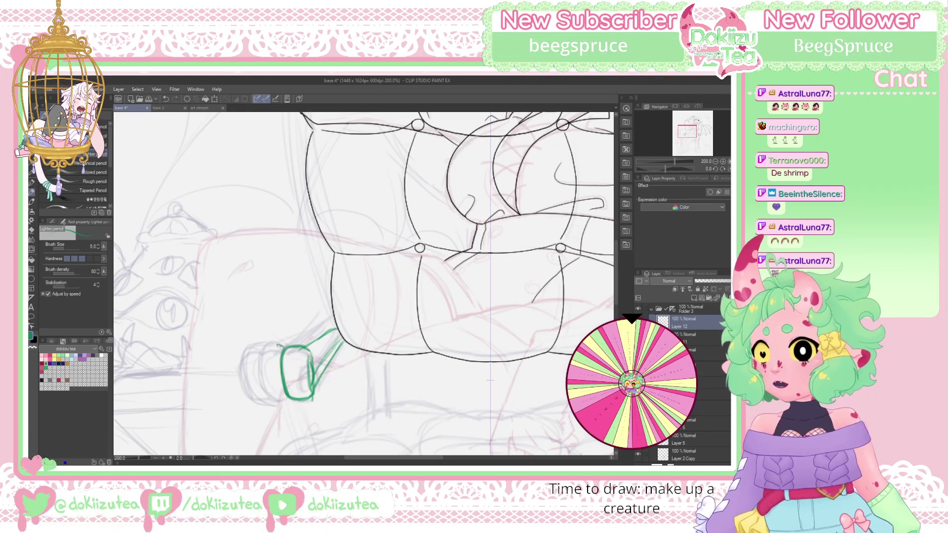
Sketch the middle and outer segments of the left armrest roll in green, ending in a rounded outer edge
mouse_move(282, 346)
mouse_down()
mouse_move(260, 345)
mouse_move(255, 366)
mouse_move(267, 344)
mouse_up()
mouse_move(261, 345)
mouse_down()
mouse_move(257, 393)
mouse_move(274, 404)
mouse_move(293, 399)
mouse_move(258, 389)
mouse_move(255, 365)
mouse_up()
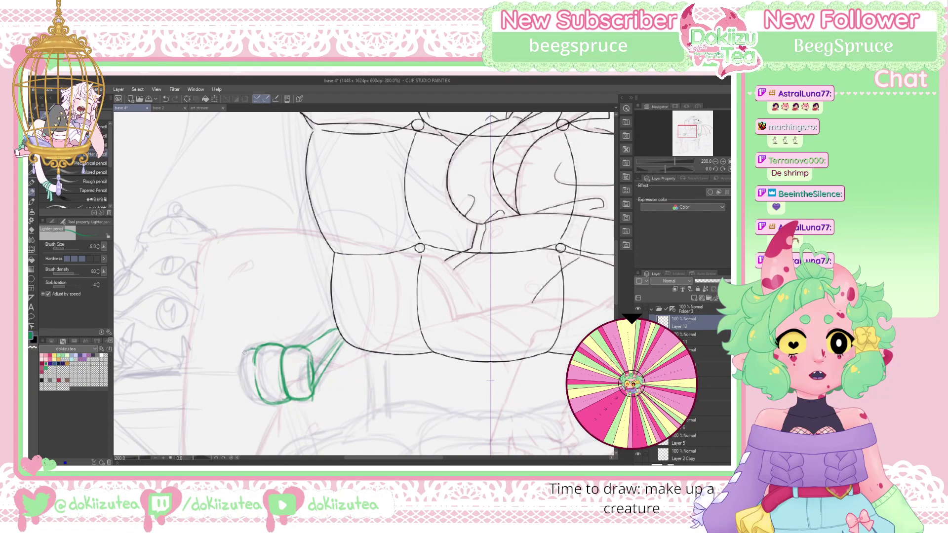
mouse_move(256, 349)
mouse_down()
mouse_move(237, 368)
mouse_move(245, 396)
mouse_up()
mouse_move(238, 359)
mouse_down()
mouse_move(242, 395)
mouse_move(263, 402)
mouse_move(250, 401)
mouse_up()
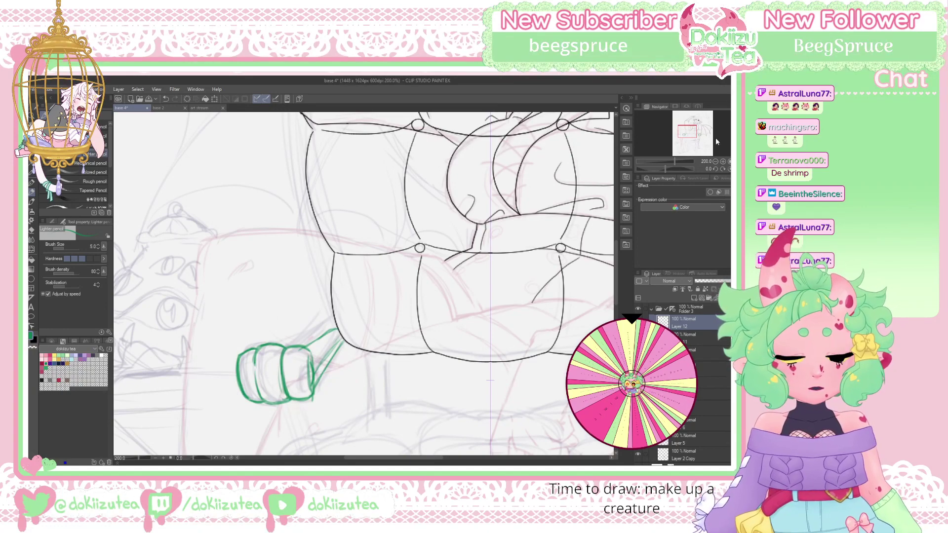
Check both armrests against the whole drawing and strengthen the green sketch of the supports where they meet the chair back
click(715, 162)
click(714, 161)
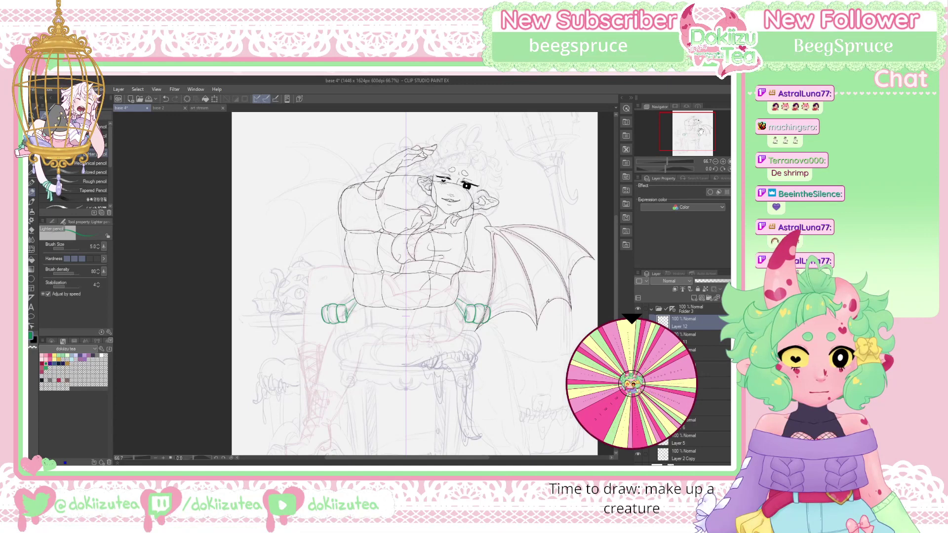
click(724, 161)
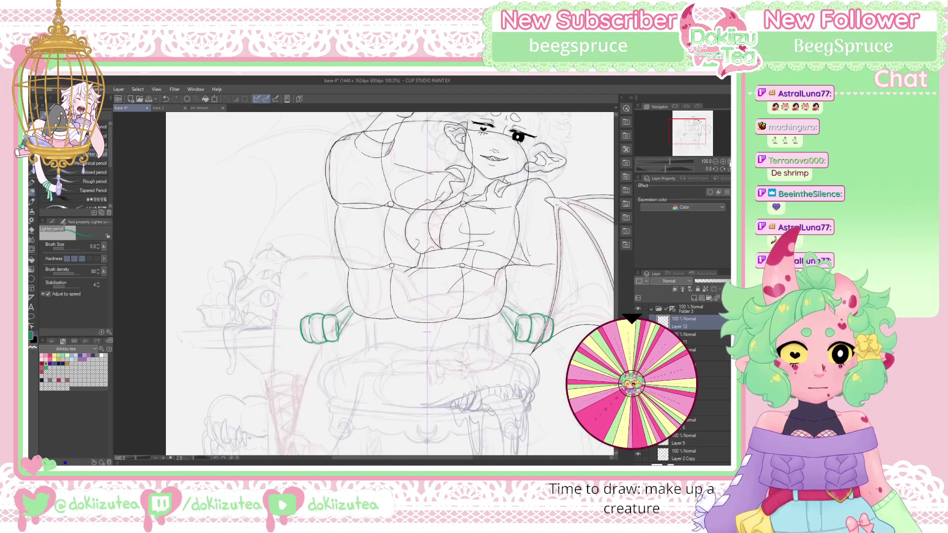
click(723, 161)
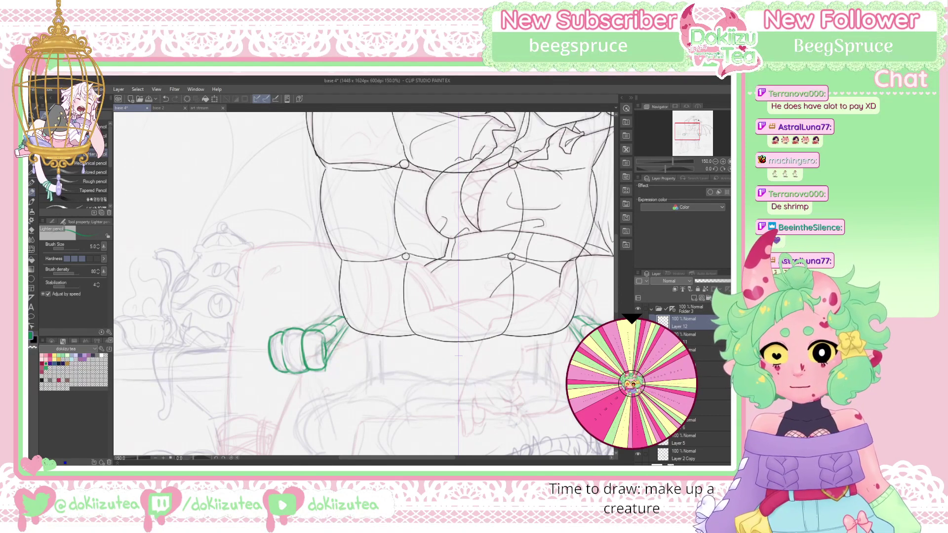
drag(693, 132, 691, 136)
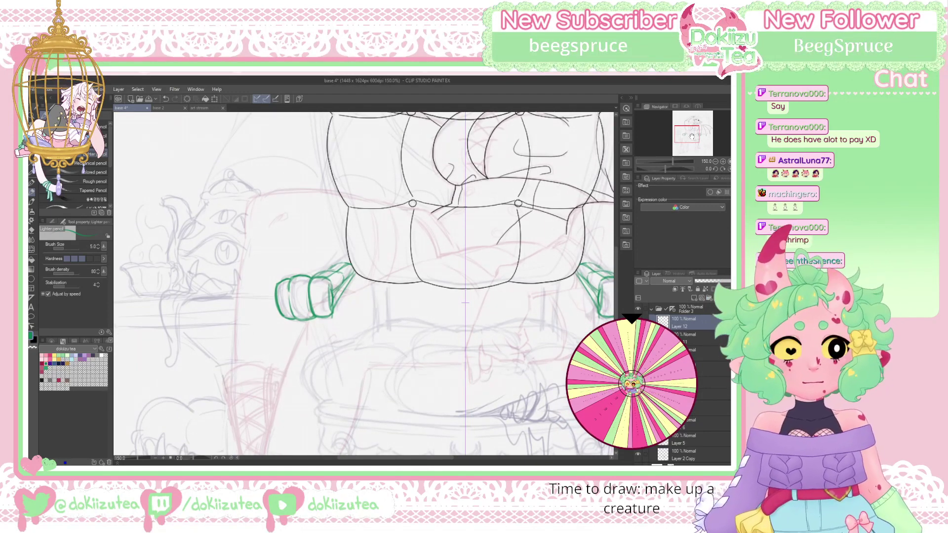
Lower the green sketch layer's opacity to 45% and add a new layer above it for the armrest line art
drag(692, 136, 690, 136)
click(716, 280)
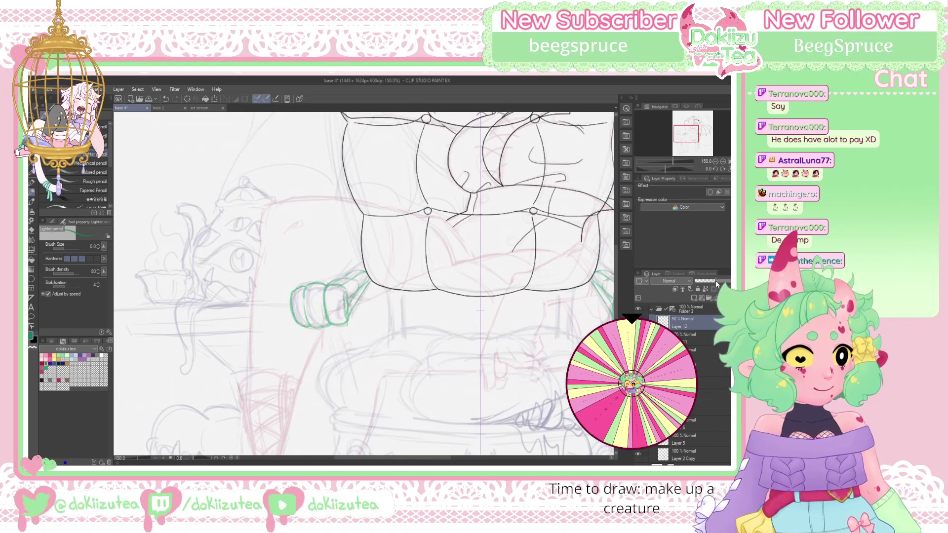
click(714, 281)
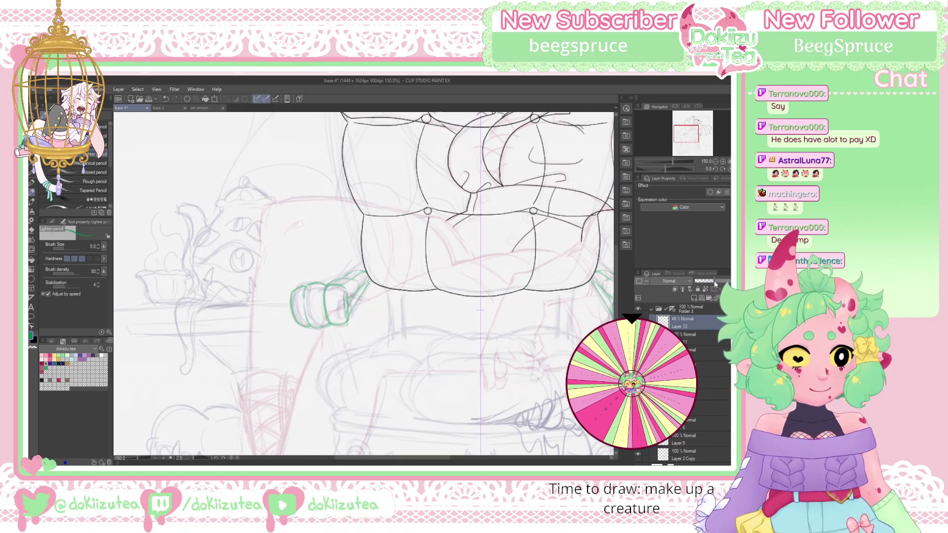
click(693, 298)
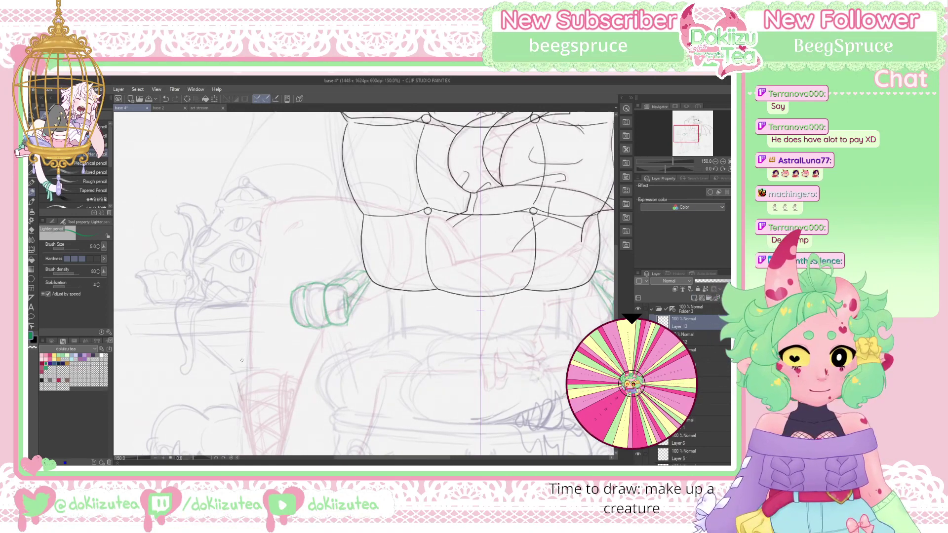
Ink the front segment of the left armrest roll and the lower support line over the faded green sketch with the inking pen
click(31, 184)
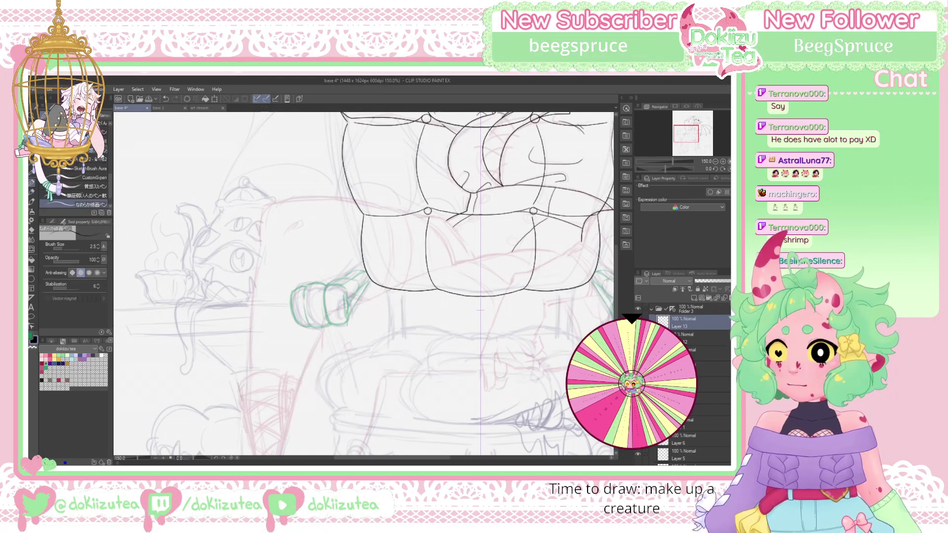
click(722, 162)
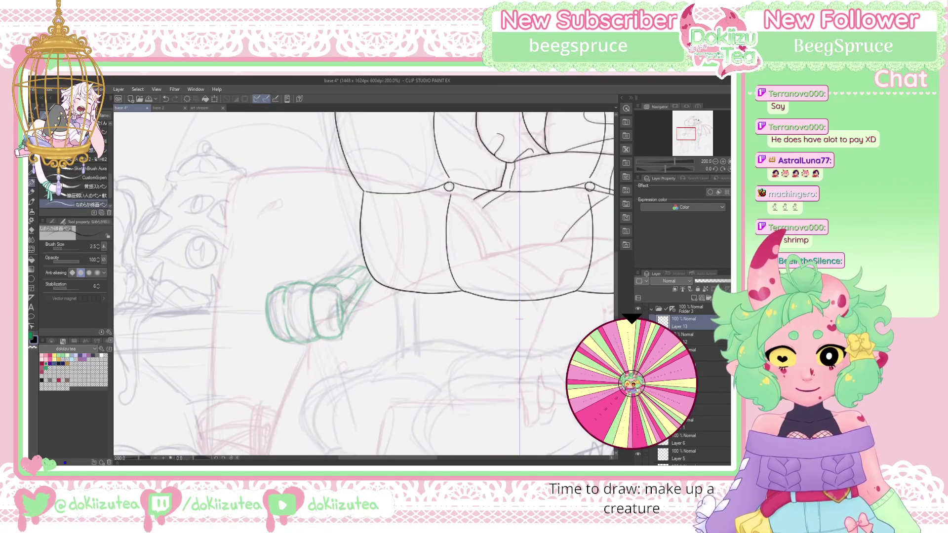
mouse_move(333, 285)
mouse_down()
mouse_move(311, 292)
mouse_move(310, 304)
mouse_up()
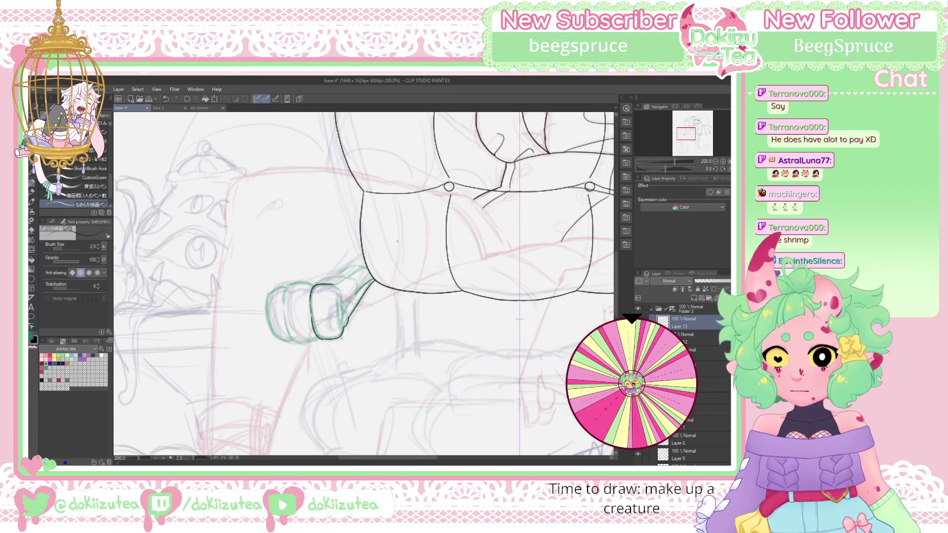
Ink the inner line of the left armrest's support, the inner curl of the front segment and the segment's closing edge
click(723, 161)
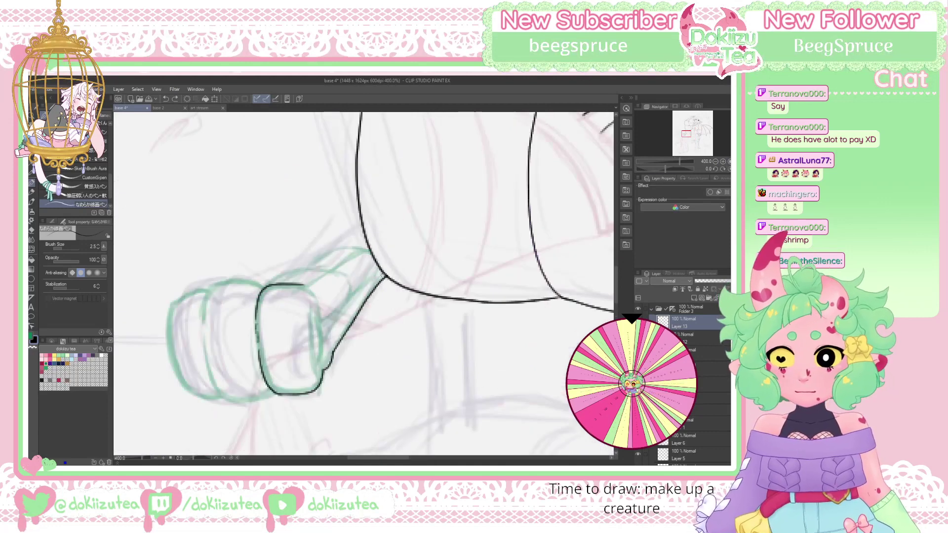
drag(379, 275, 342, 313)
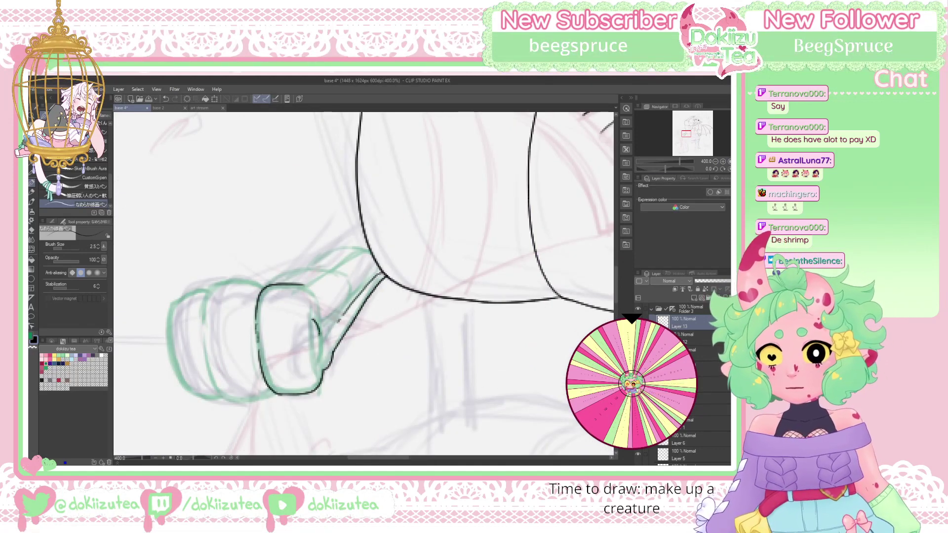
drag(319, 332, 319, 360)
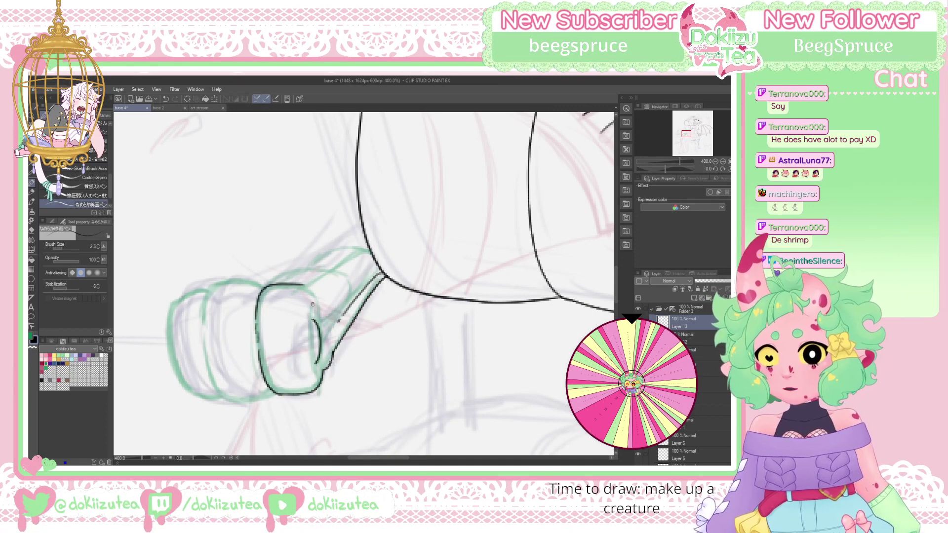
drag(311, 314, 313, 354)
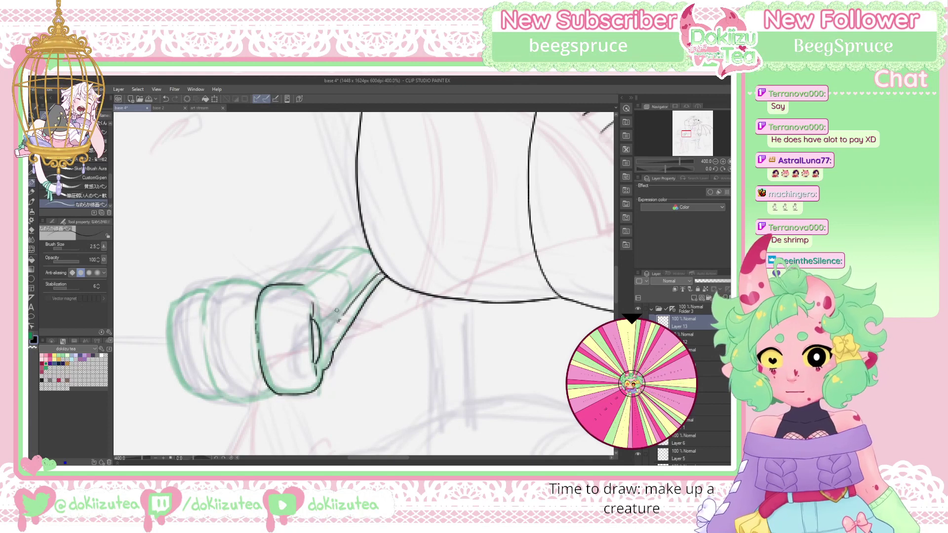
drag(321, 347, 337, 323)
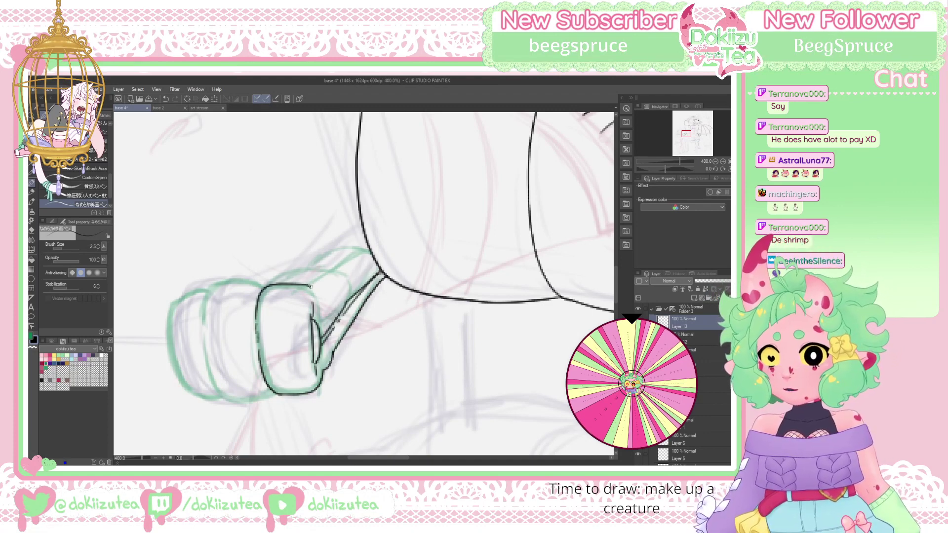
drag(305, 285, 319, 318)
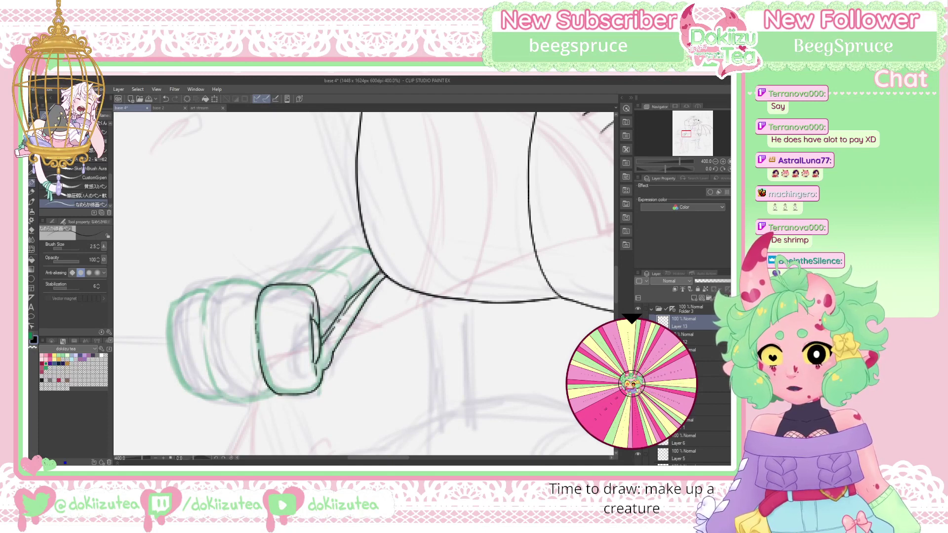
Ink the upper edge of the left armrest up to the chair back, plus the roll's middle and outer segments
drag(339, 282, 346, 308)
drag(264, 286, 352, 244)
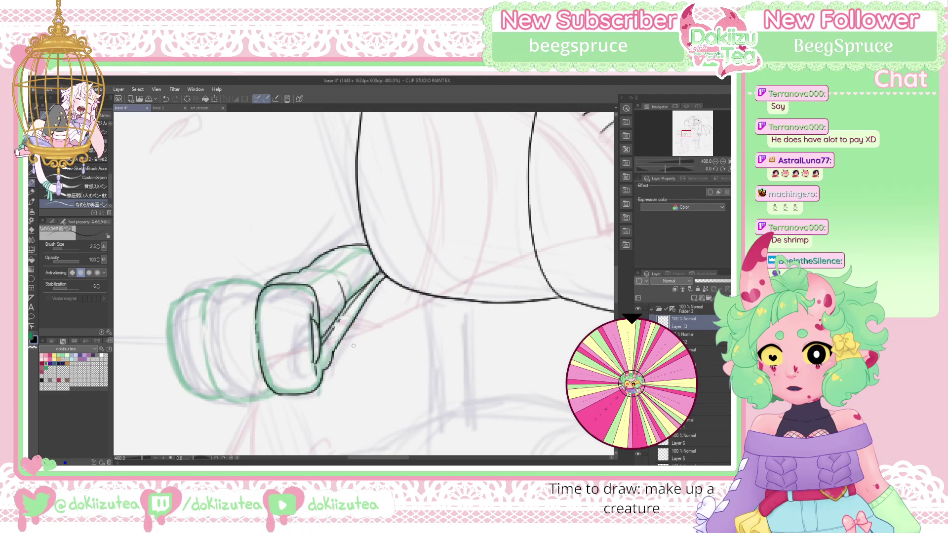
drag(304, 274, 327, 272)
mouse_move(206, 294)
mouse_down()
mouse_move(213, 389)
mouse_move(225, 400)
mouse_move(265, 398)
mouse_up()
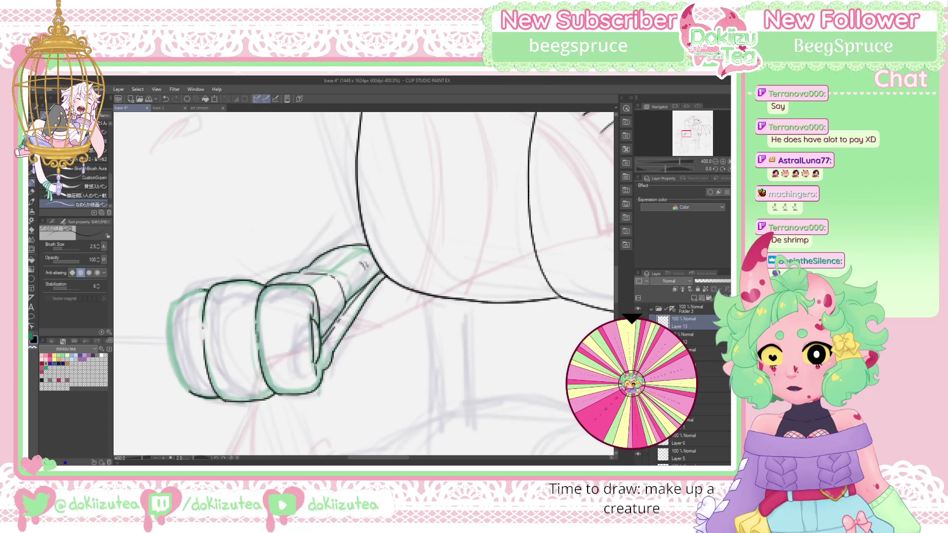
drag(177, 302, 181, 379)
Move the armrest line-art layer down the layer stack and delete the green sketch layer
click(714, 161)
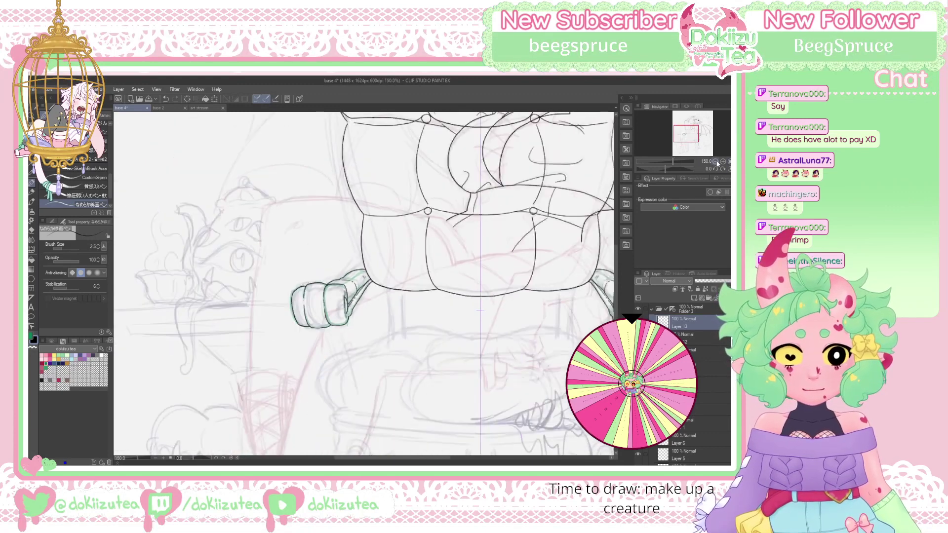
drag(691, 133, 697, 133)
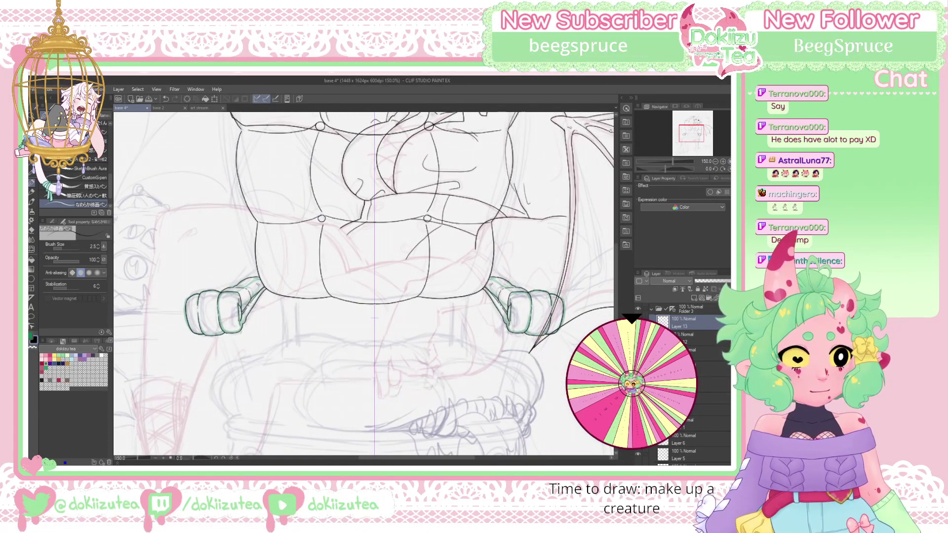
drag(706, 322, 705, 370)
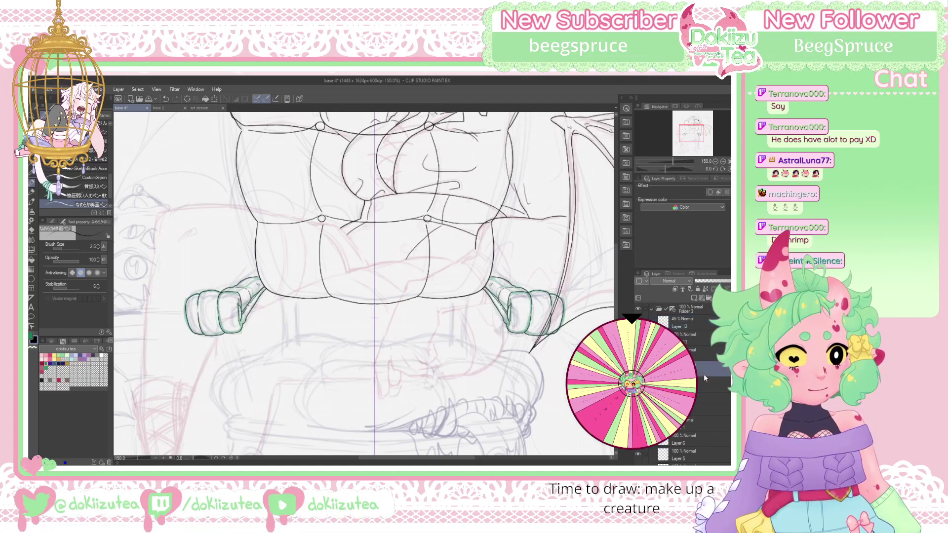
ctrl+click(706, 323)
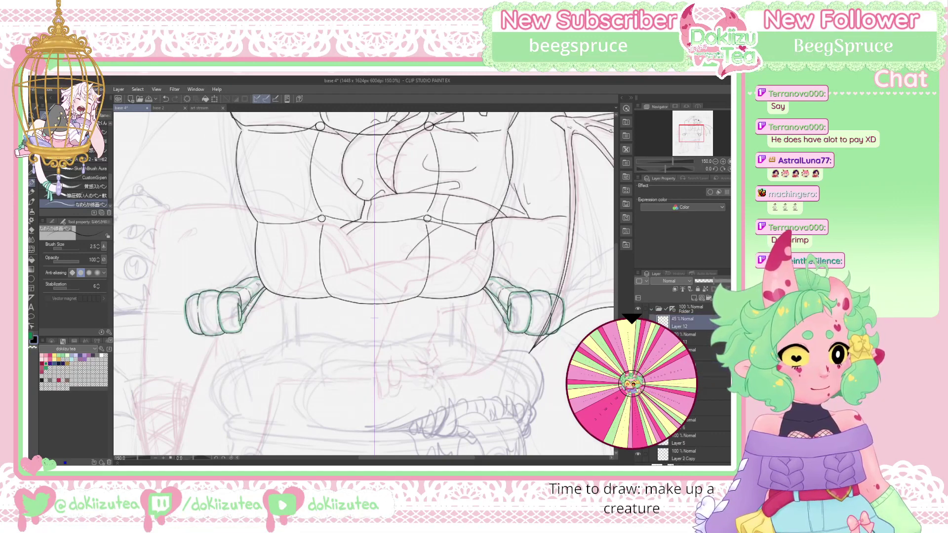
key(Delete)
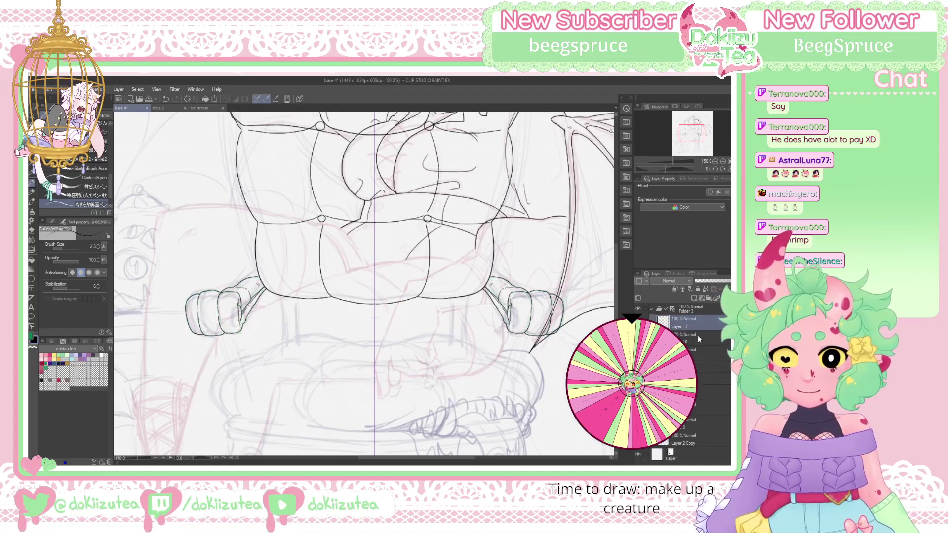
Fade and hide the chair line art, and disable the symmetry ruler on Folder 3
click(697, 348)
drag(711, 279, 709, 279)
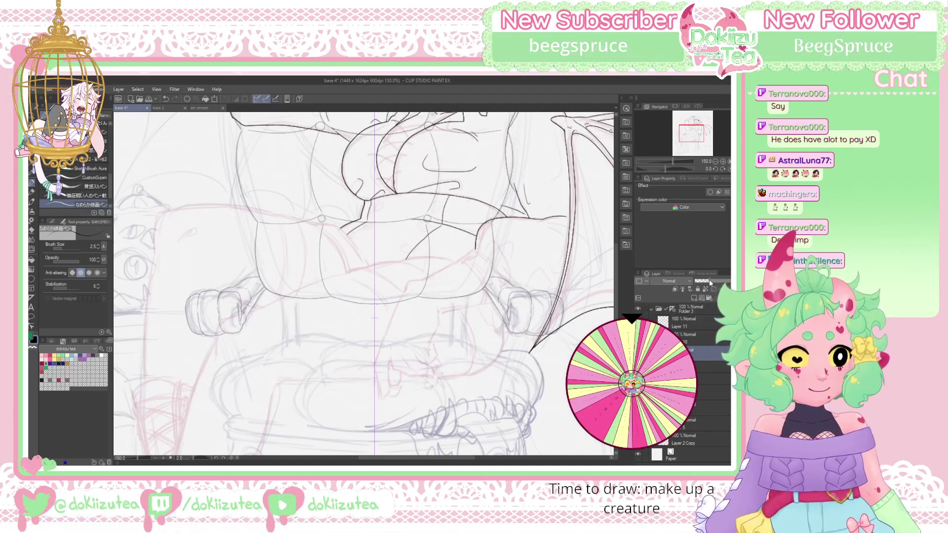
click(701, 322)
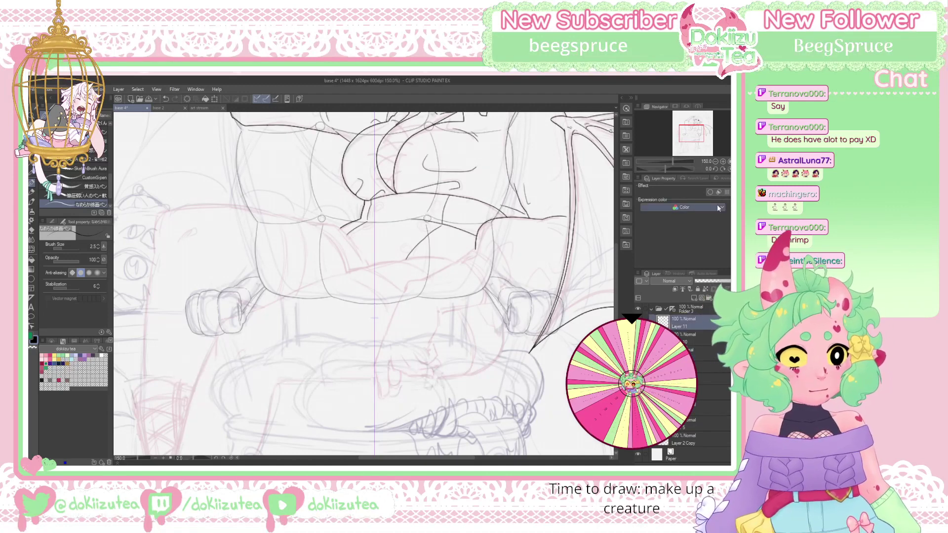
drag(697, 138, 690, 132)
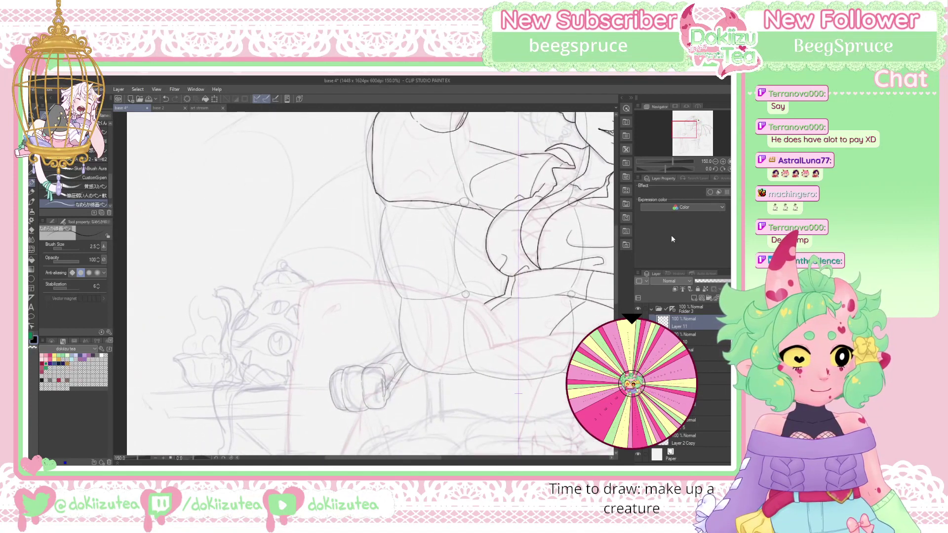
click(638, 338)
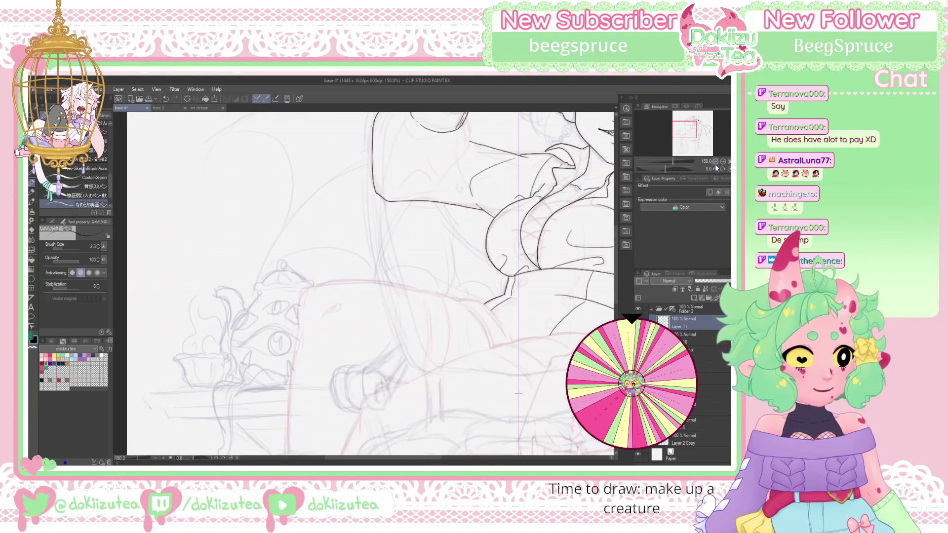
click(674, 309)
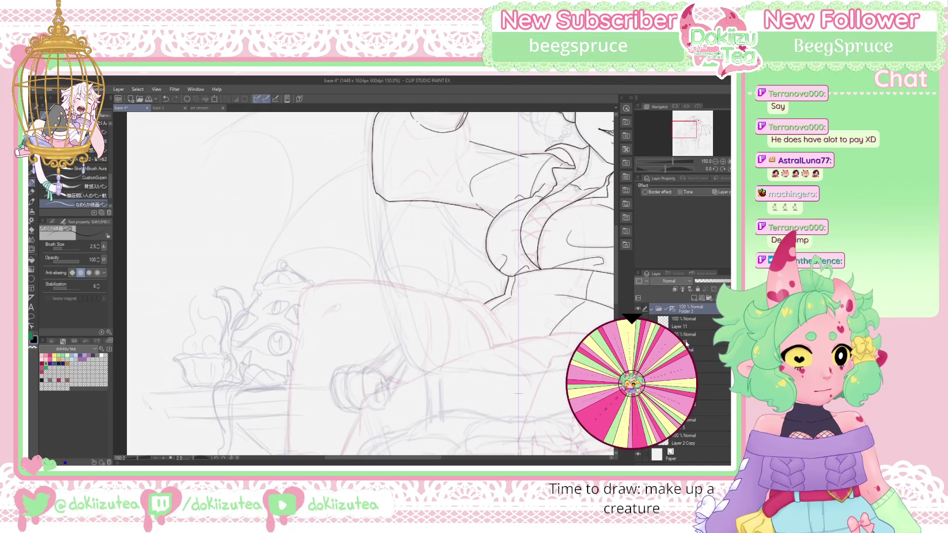
Ink the contour at the demon's waist and the short fold lines beside it on Layer 11, with the canvas rotated
click(722, 162)
drag(690, 130, 691, 129)
drag(666, 168, 660, 168)
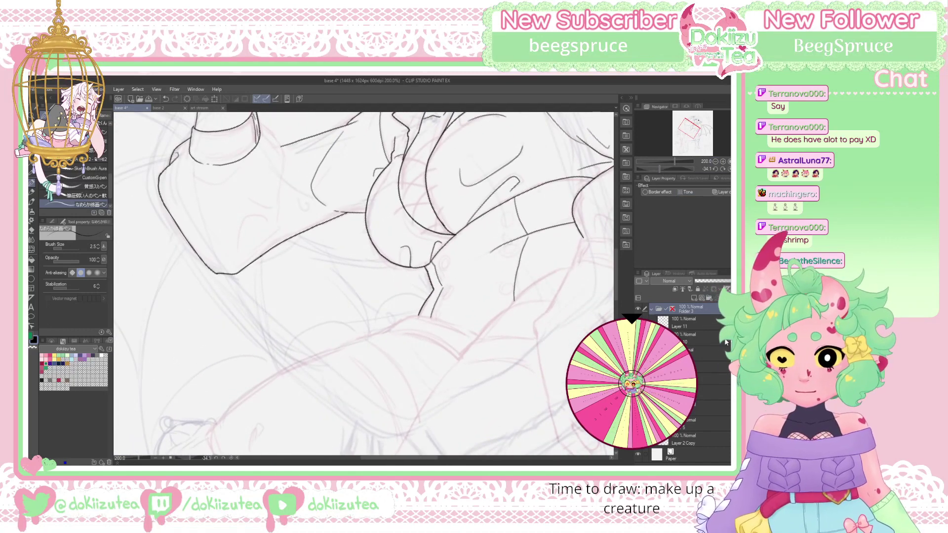
click(683, 323)
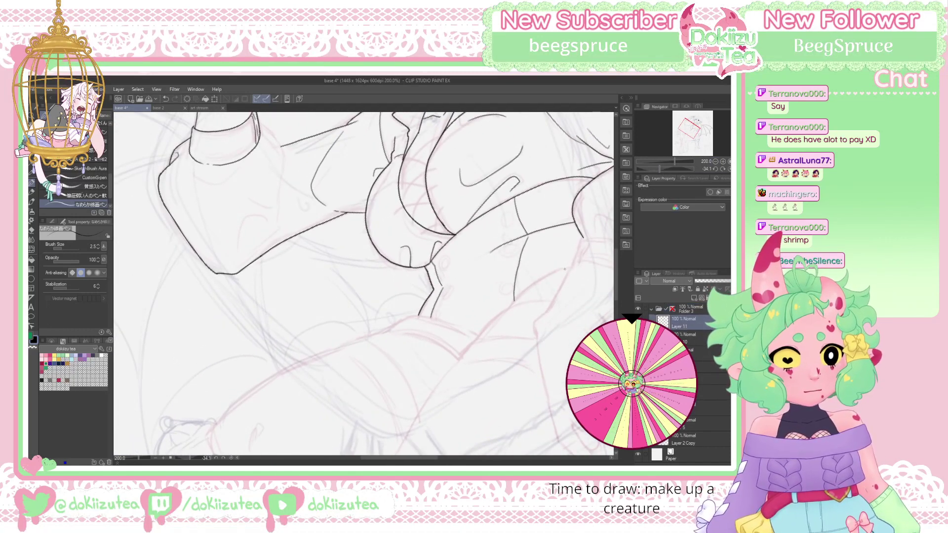
mouse_move(549, 274)
mouse_down()
mouse_move(563, 269)
mouse_move(510, 306)
mouse_up()
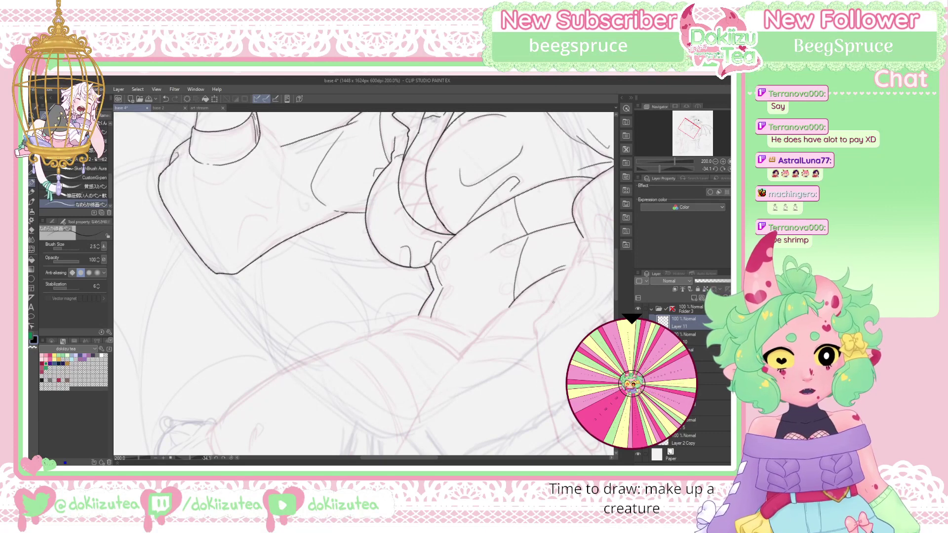
drag(552, 301, 503, 311)
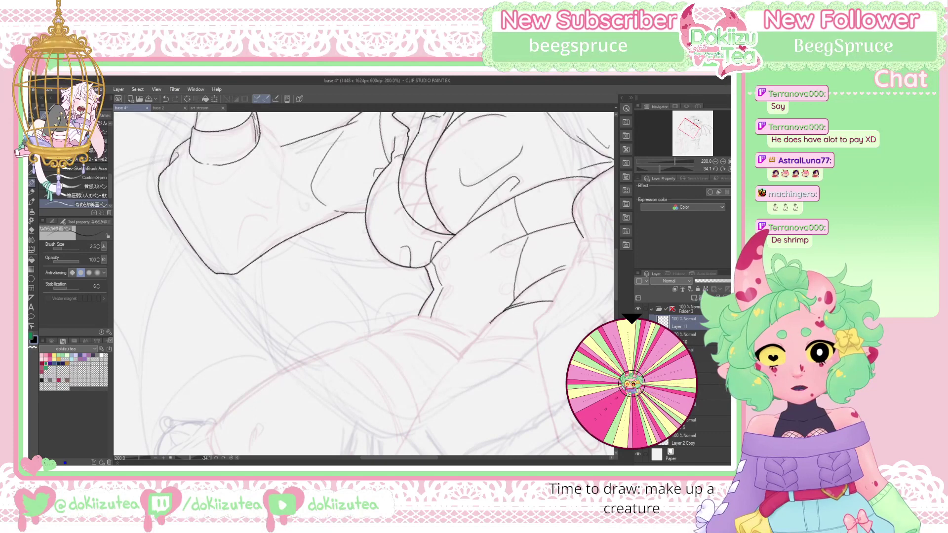
drag(490, 323, 473, 343)
Extend the inked waist contour down along the pink sketch with a long smooth curve, redrawing the first stroke
click(723, 162)
drag(692, 129, 694, 132)
drag(433, 354, 492, 292)
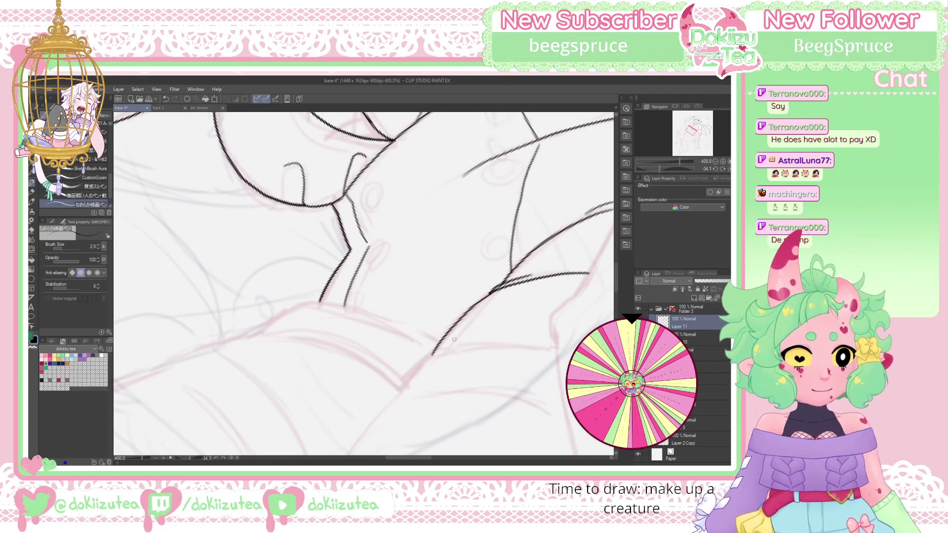
key(ctrl+z)
drag(431, 354, 491, 292)
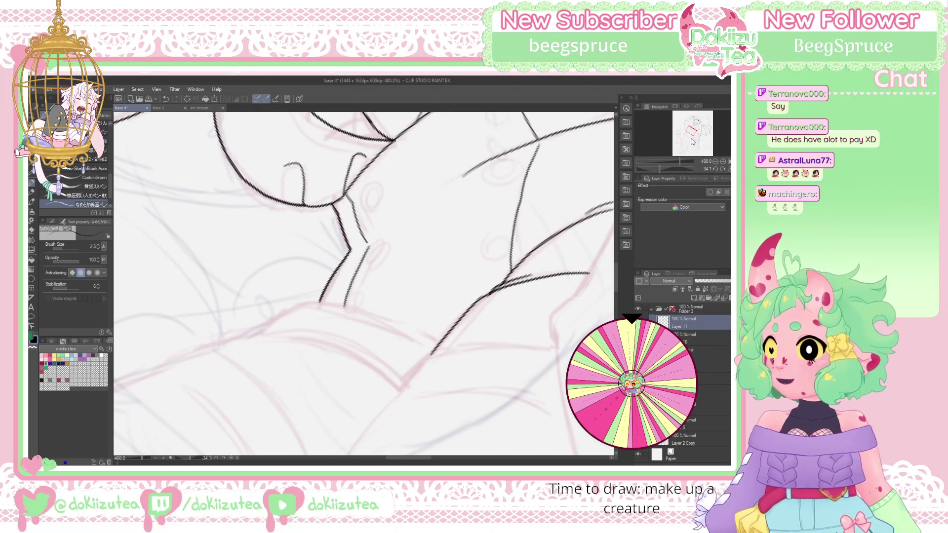
Ink two curved lines branching from the lower waist contour and continue the contour down to the corner of the sketched waistline
drag(513, 367, 479, 339)
drag(659, 168, 654, 168)
mouse_move(409, 309)
mouse_down()
mouse_move(447, 275)
mouse_move(522, 245)
mouse_up()
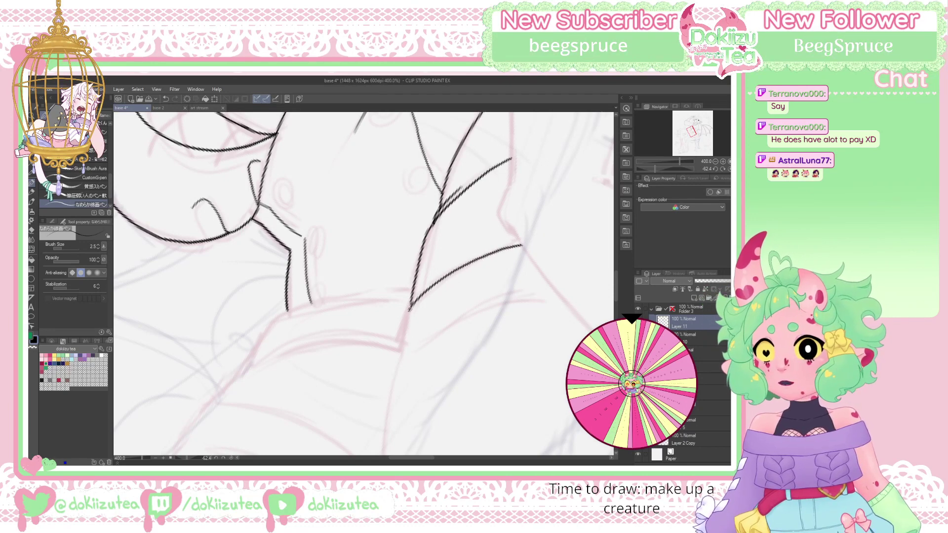
drag(412, 306, 404, 348)
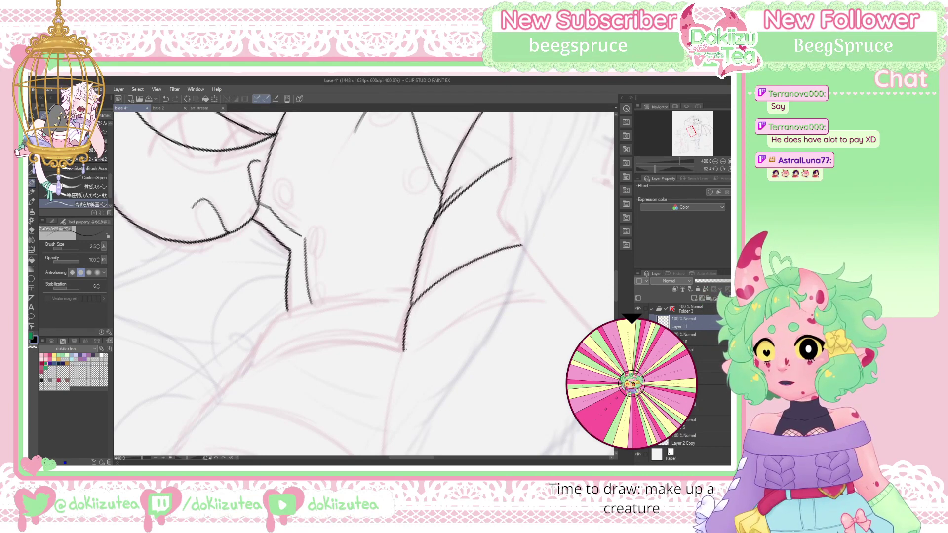
drag(403, 351, 496, 298)
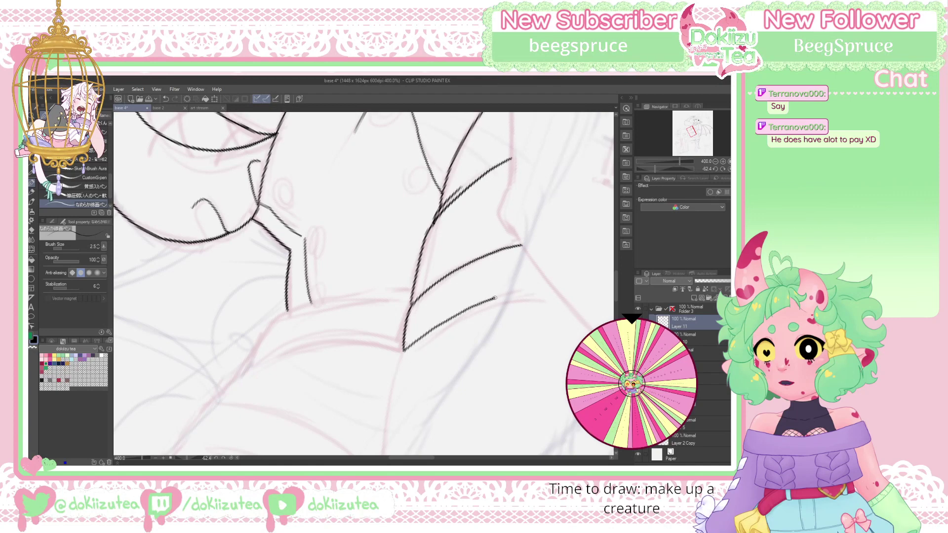
Reset the canvas rotation, lower the opacity of the chair sketch folder, and make Layer 11 active again
click(728, 168)
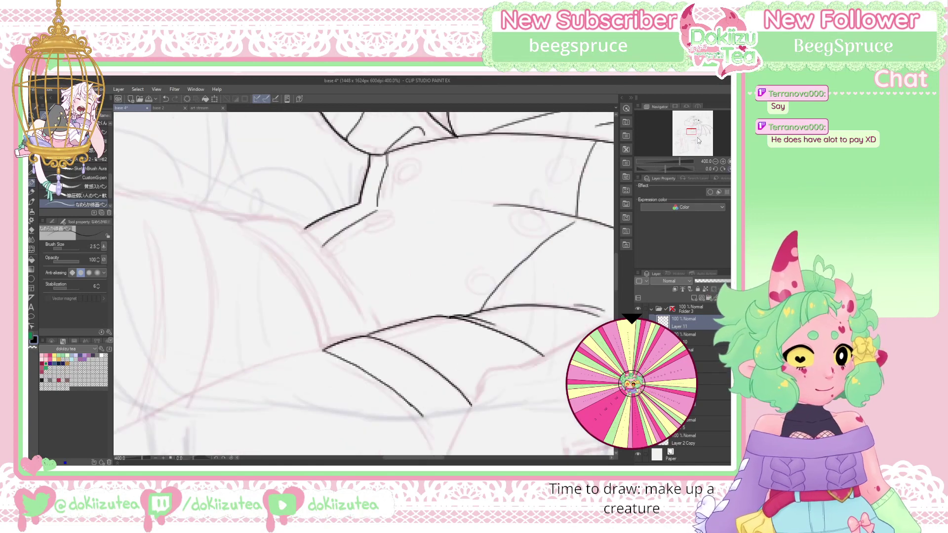
drag(691, 132, 693, 135)
click(715, 161)
click(707, 378)
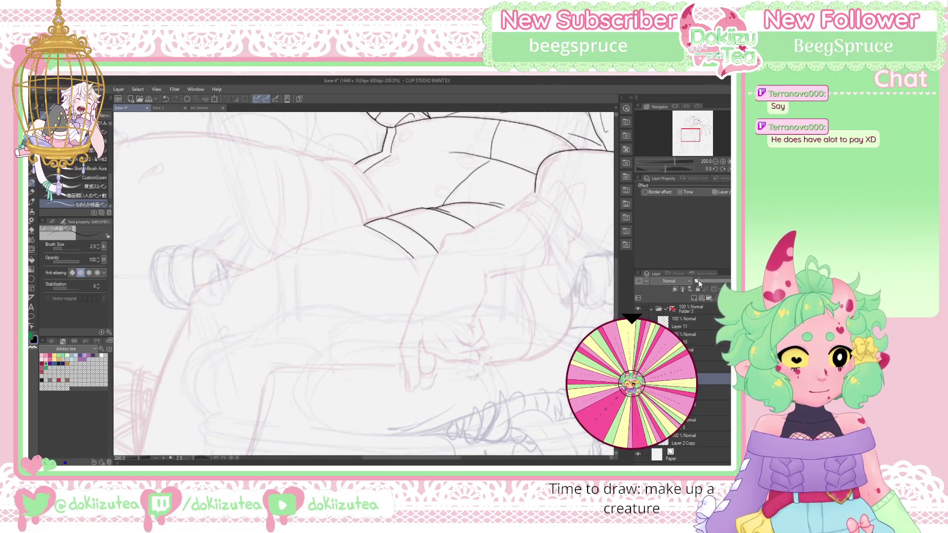
click(695, 320)
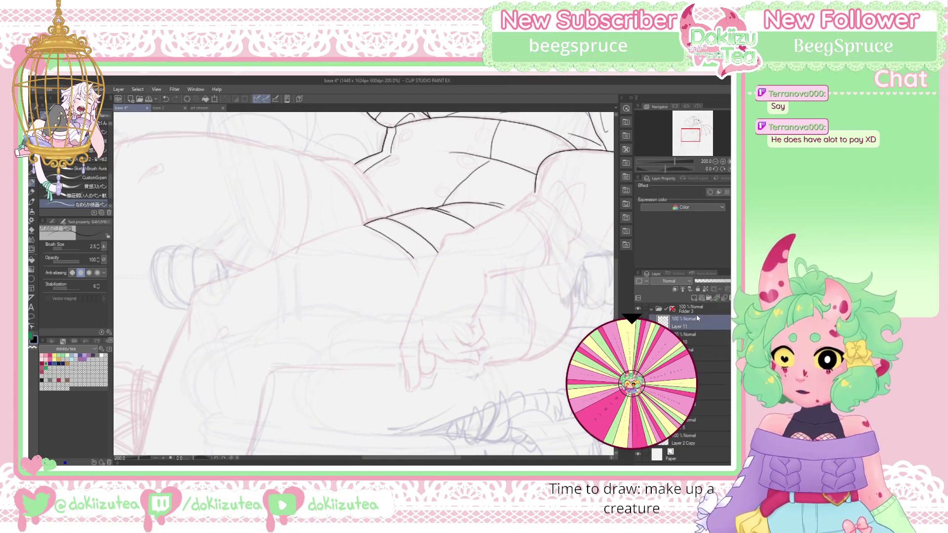
click(696, 314)
click(707, 378)
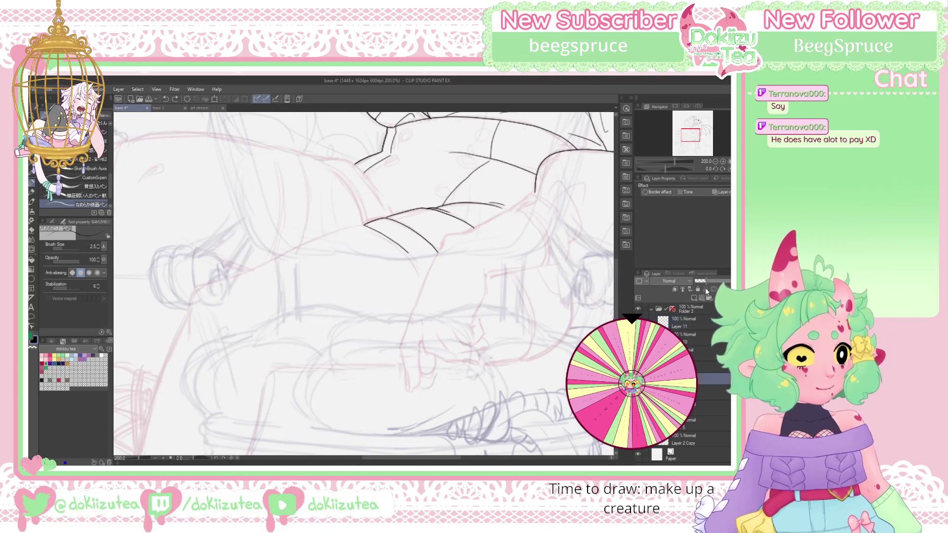
click(699, 281)
click(690, 323)
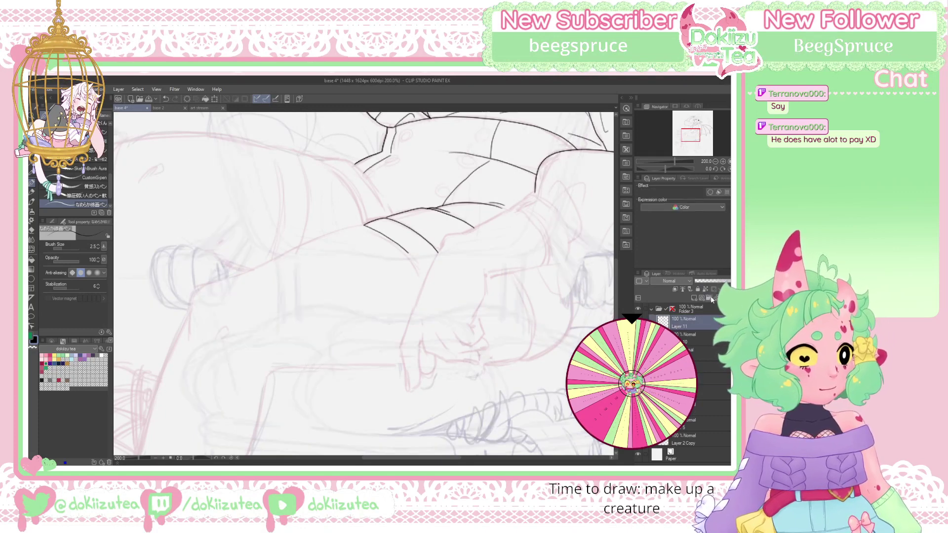
Ink the bent upper part of the forearm contour where it meets the curved fold lines at the waist
click(723, 161)
drag(690, 134, 692, 133)
drag(666, 169, 655, 169)
drag(410, 297, 459, 283)
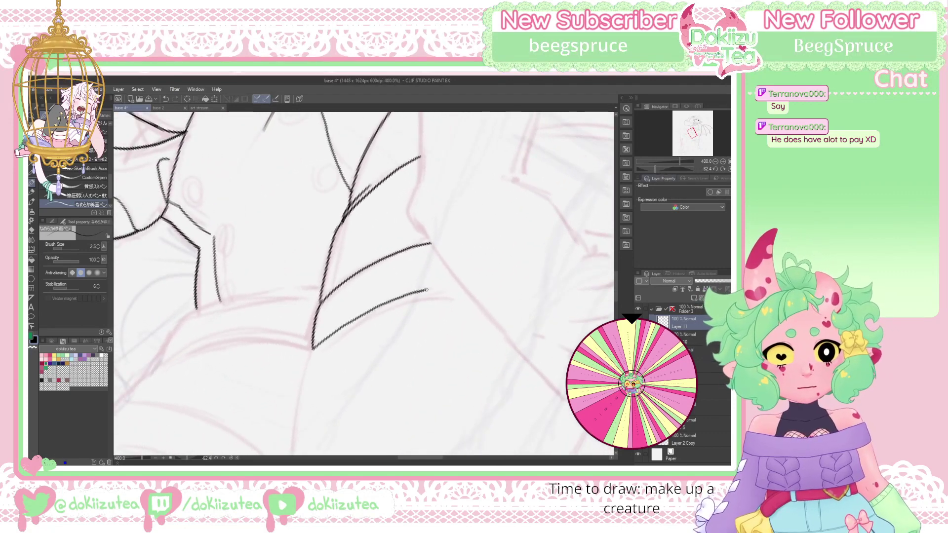
click(729, 168)
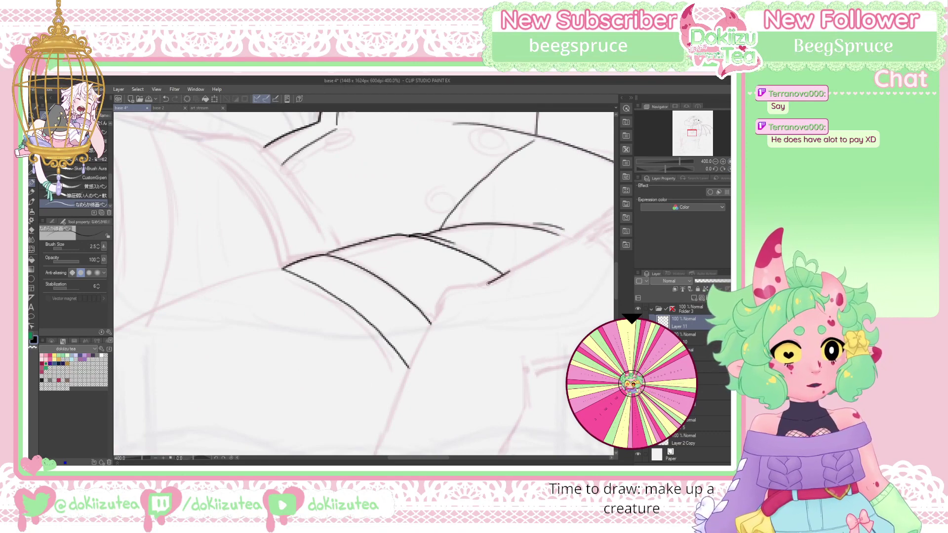
mouse_move(509, 271)
mouse_down()
mouse_move(451, 295)
mouse_move(437, 316)
mouse_up()
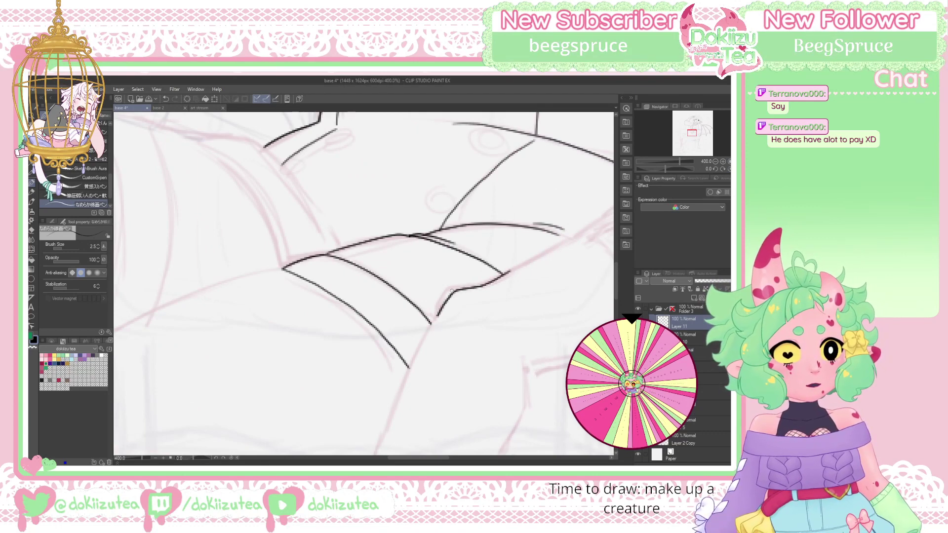
Ink the outer contour of the forearm and hand down to the pointing finger, joining it to the inked lines at the waist
drag(455, 398, 436, 269)
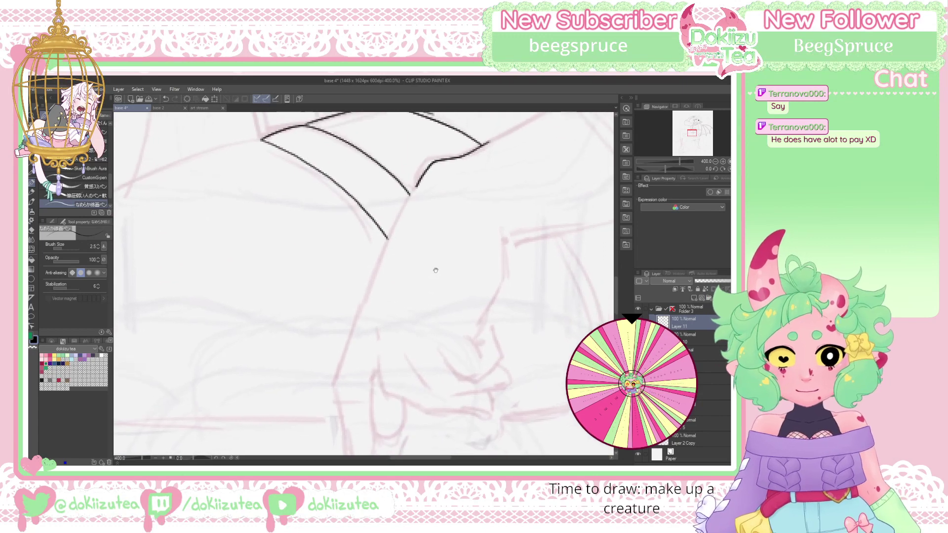
drag(665, 167, 672, 168)
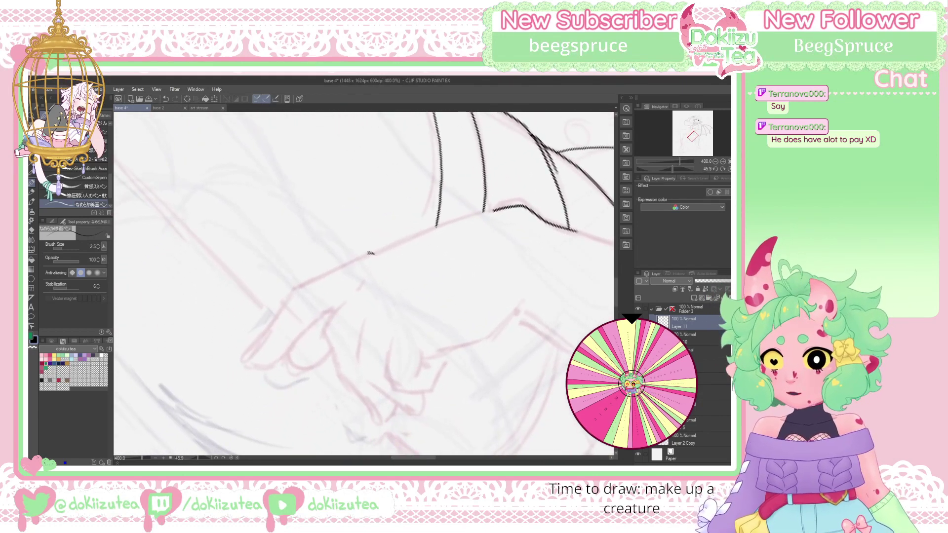
mouse_move(374, 252)
mouse_down()
mouse_move(292, 289)
mouse_move(267, 328)
mouse_up()
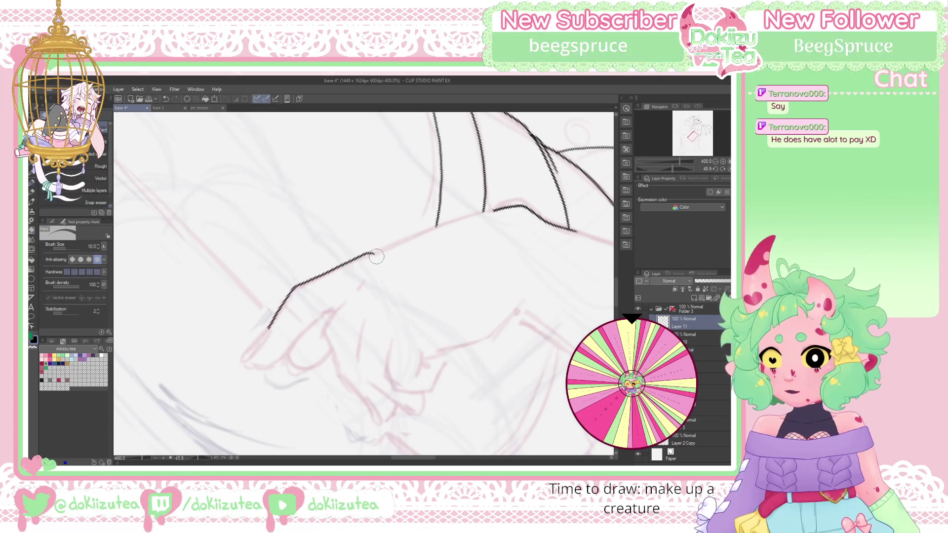
drag(371, 253, 492, 211)
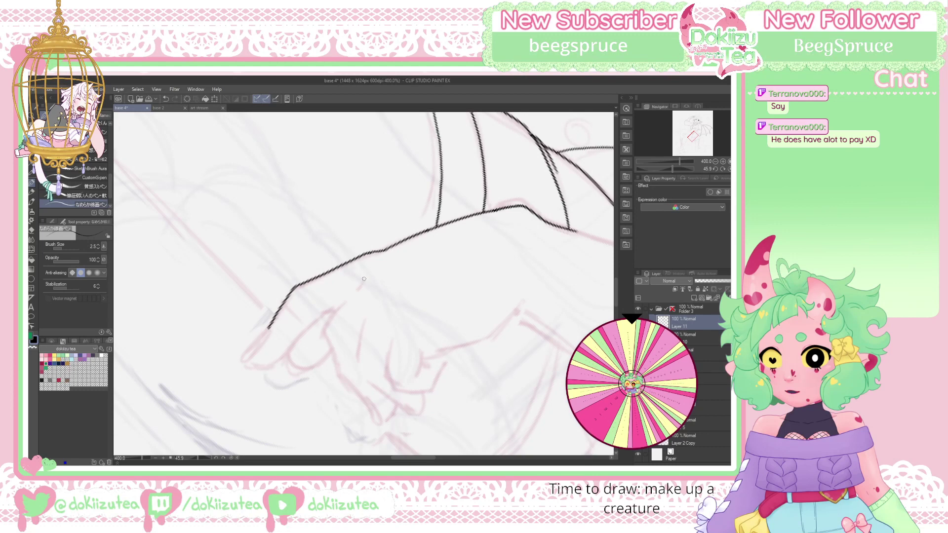
Ink the knuckle crease, the pointing finger with its nail and the first lines of the neighbouring finger, undoing the extra stroke
drag(364, 279, 354, 292)
mouse_move(244, 360)
mouse_down()
mouse_move(268, 334)
mouse_move(258, 364)
mouse_move(276, 359)
mouse_move(341, 308)
mouse_move(323, 334)
mouse_move(339, 378)
mouse_up()
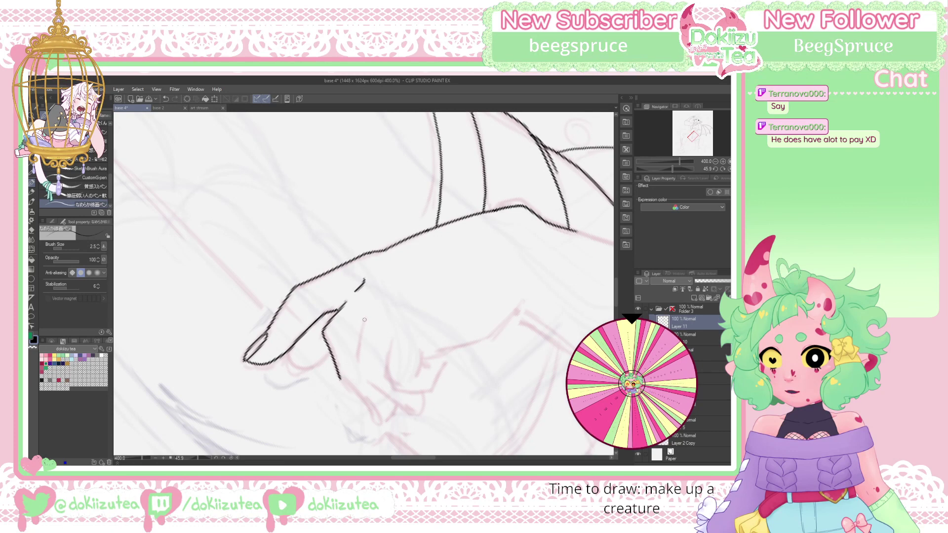
mouse_move(364, 321)
mouse_down()
mouse_move(358, 365)
mouse_move(388, 354)
mouse_move(400, 394)
mouse_up()
key(ctrl+z)
key(ctrl+z)
key(ctrl+y)
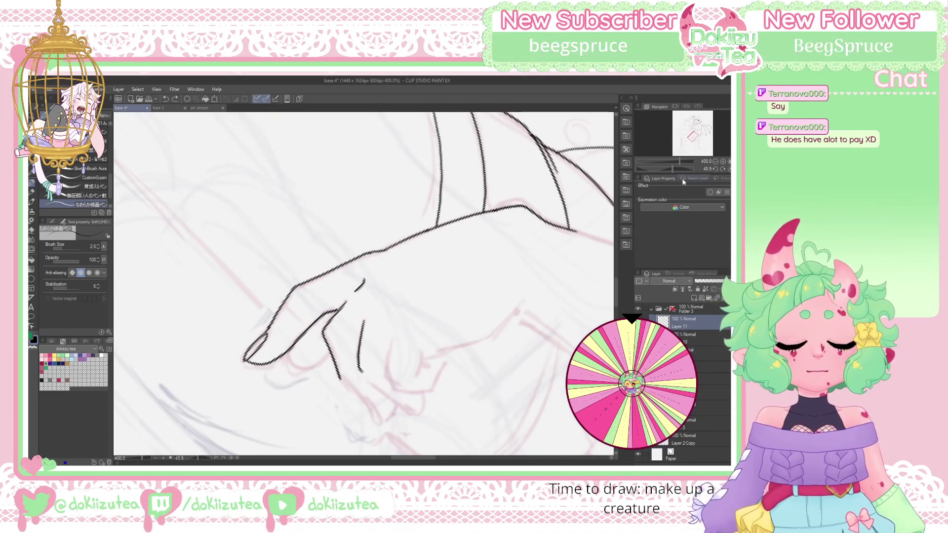
Ink the curled little finger with its inner creases and the inner wrist contour rising from it
mouse_move(673, 169)
mouse_down()
mouse_move(688, 171)
mouse_move(673, 168)
mouse_up()
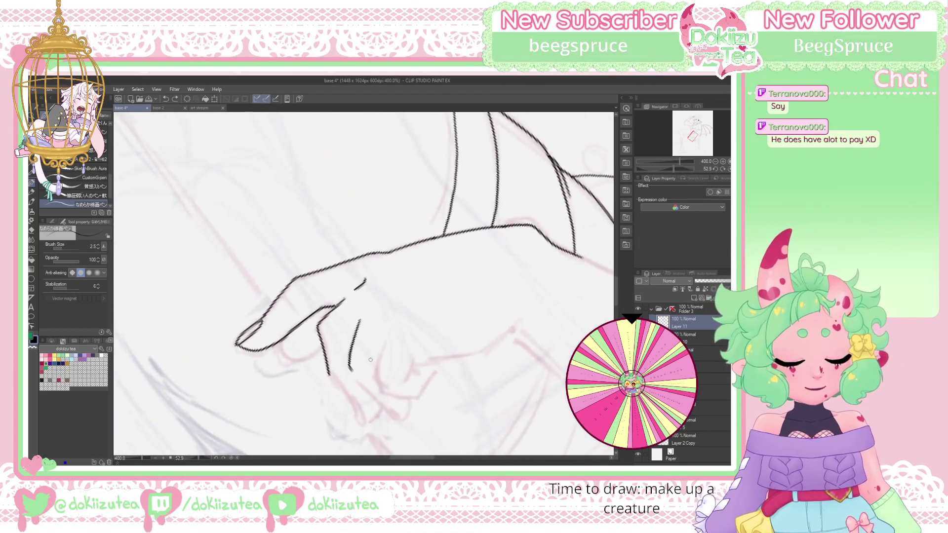
drag(383, 344, 379, 385)
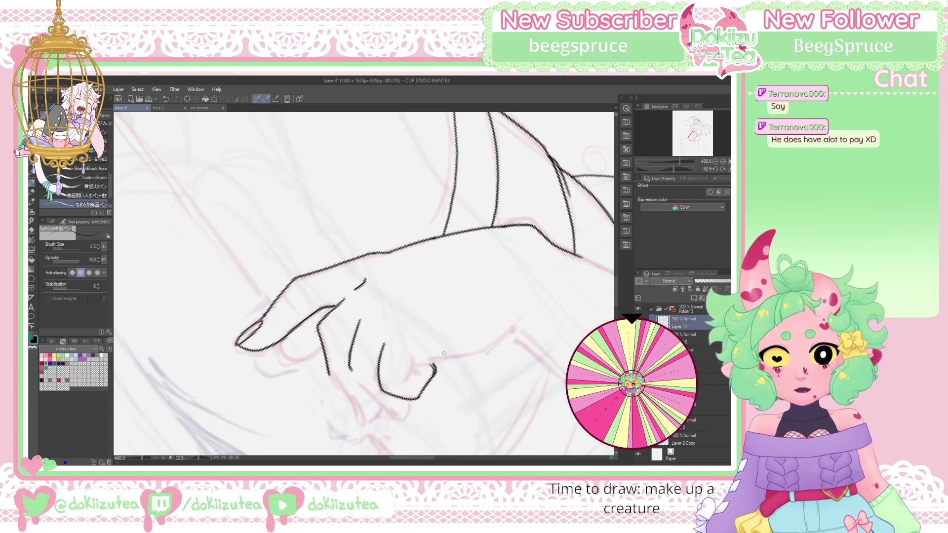
mouse_move(413, 369)
mouse_down()
mouse_move(419, 378)
mouse_move(410, 372)
mouse_move(404, 382)
mouse_move(515, 330)
mouse_up()
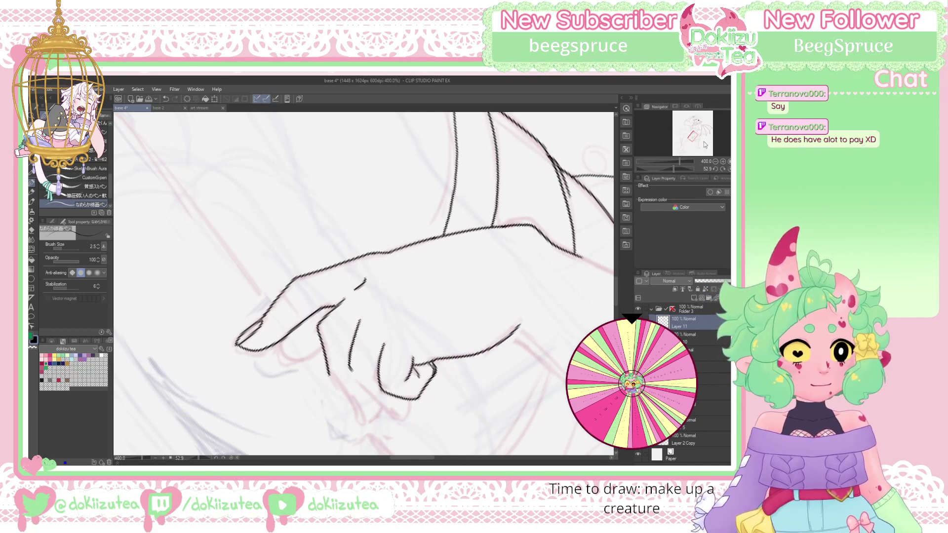
Ink the tips and nails of the two middle fingers and the thumb tip showing behind the pointing finger
click(729, 169)
drag(693, 135, 695, 137)
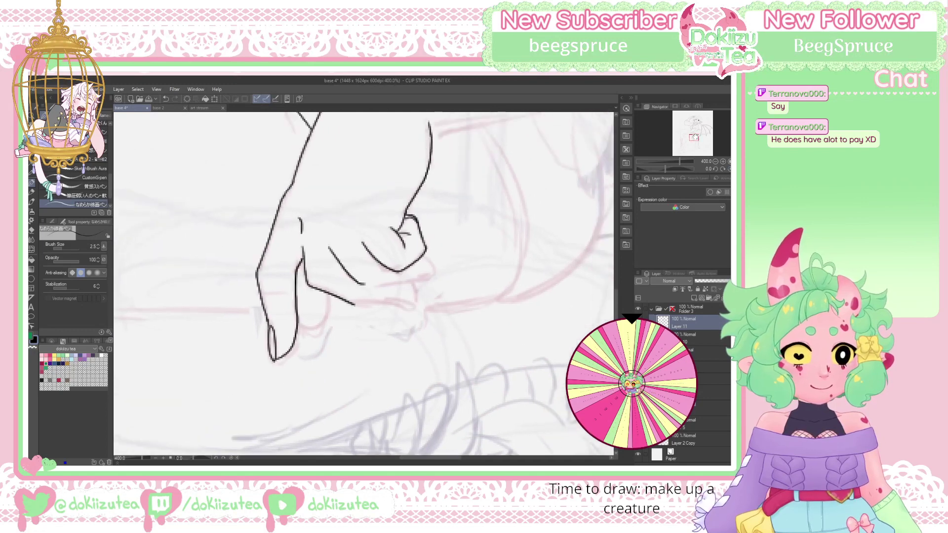
drag(664, 169, 632, 163)
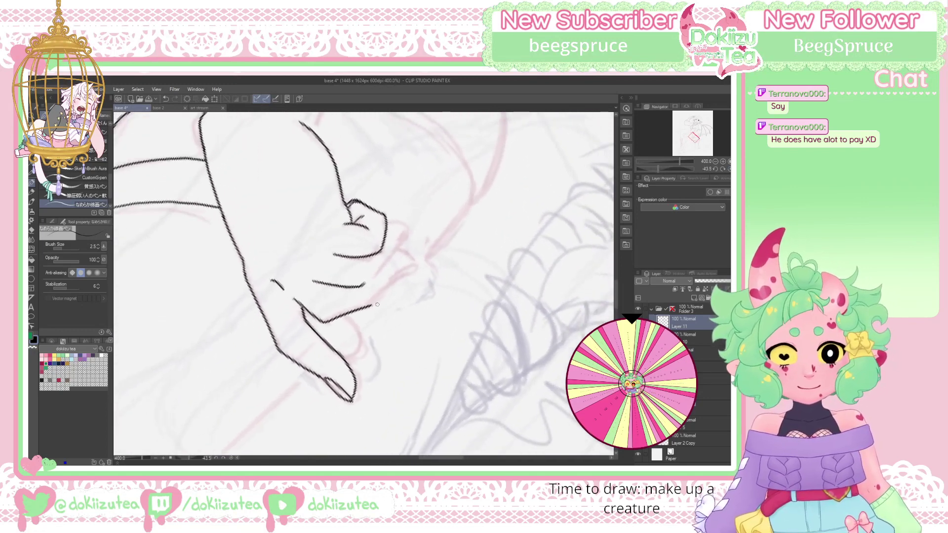
drag(380, 297, 395, 280)
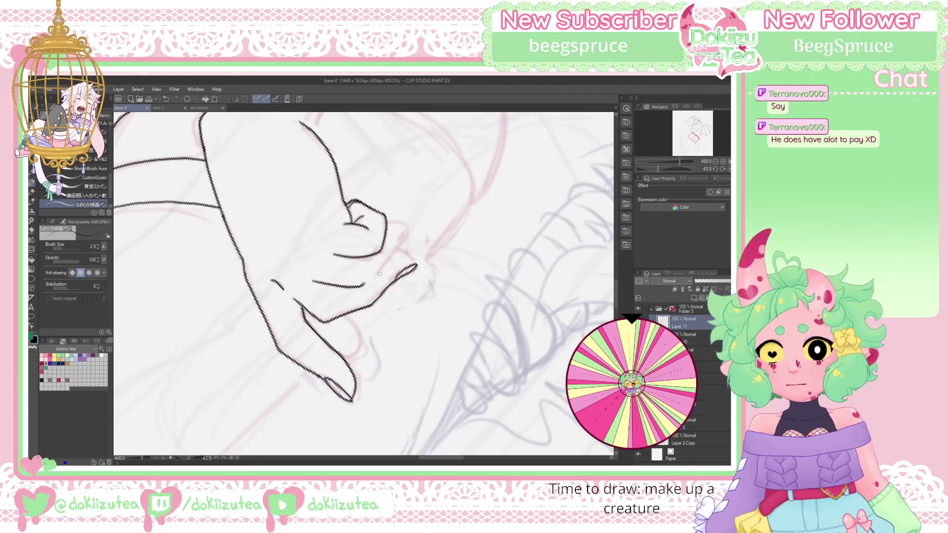
mouse_move(373, 276)
mouse_down()
mouse_move(409, 228)
mouse_move(396, 244)
mouse_up()
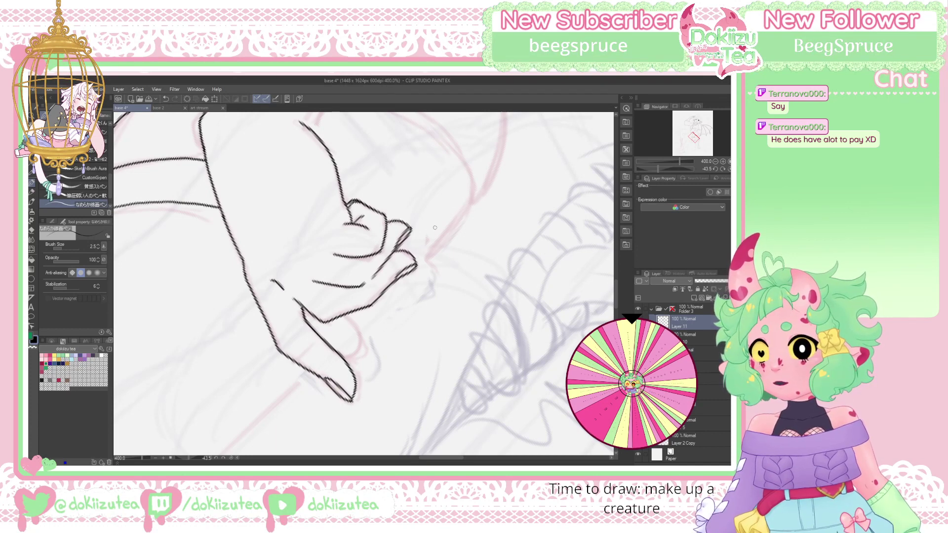
click(729, 168)
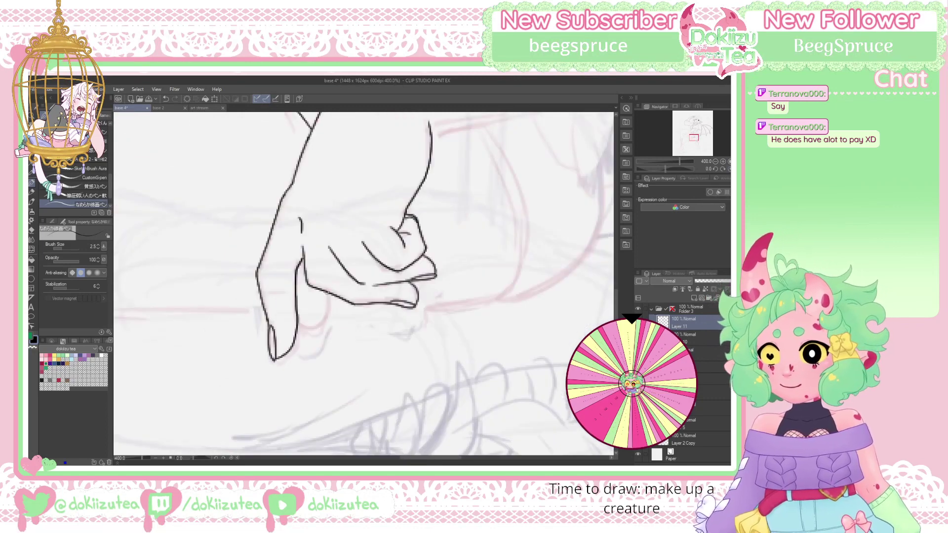
drag(326, 291, 322, 316)
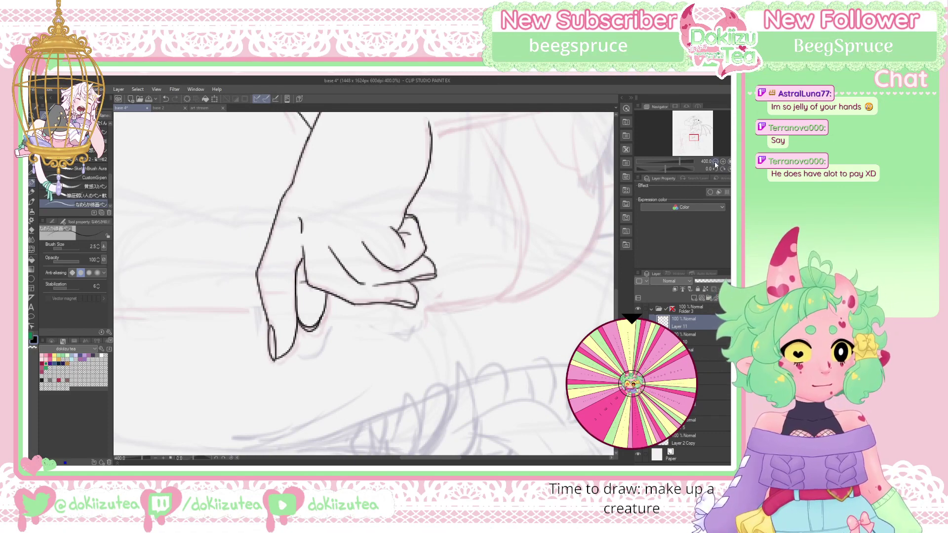
Show the hidden body sketch layer, lower its opacity, and make Layer 11 active again
click(715, 161)
click(716, 161)
click(715, 162)
drag(694, 139, 694, 135)
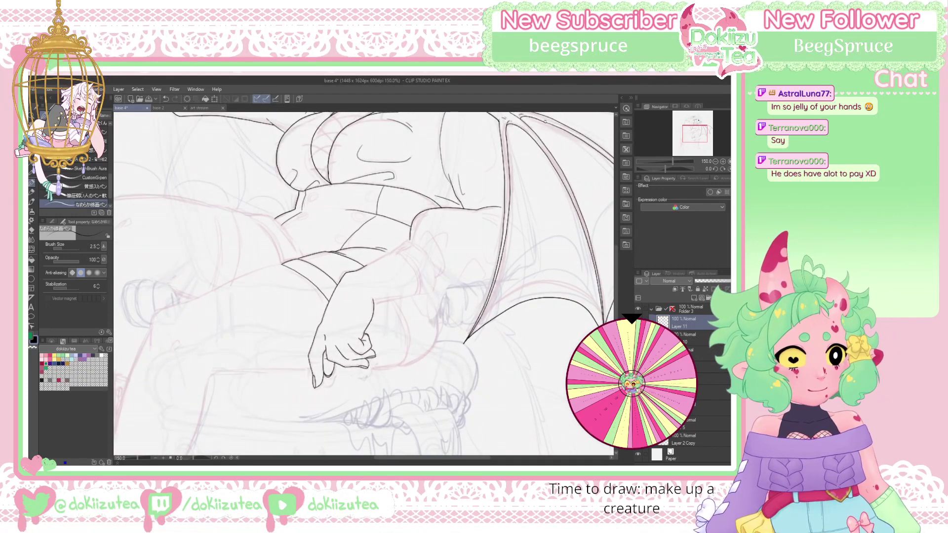
click(638, 353)
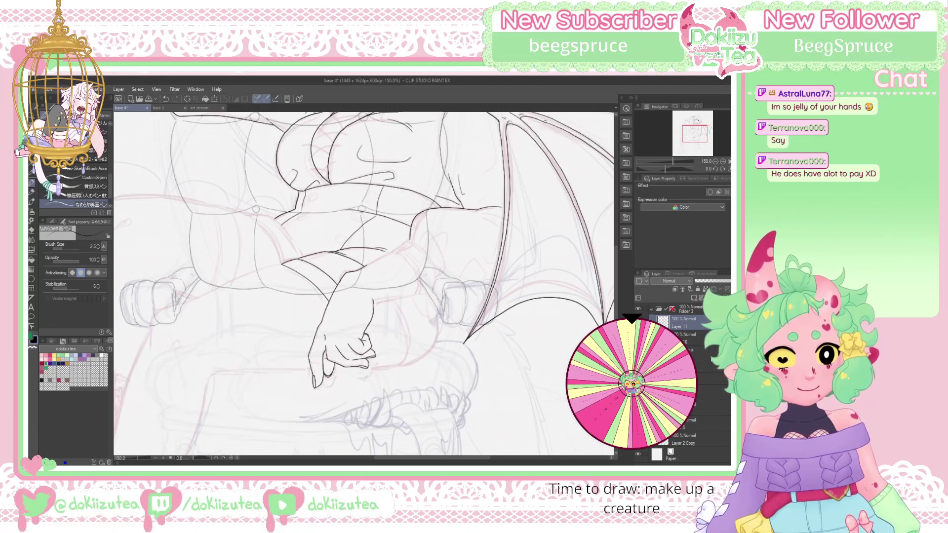
click(703, 353)
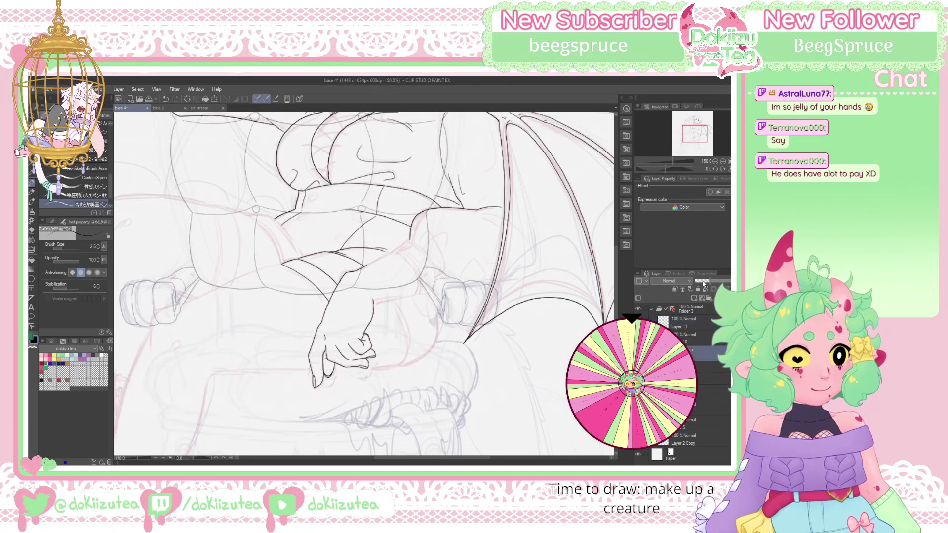
click(703, 280)
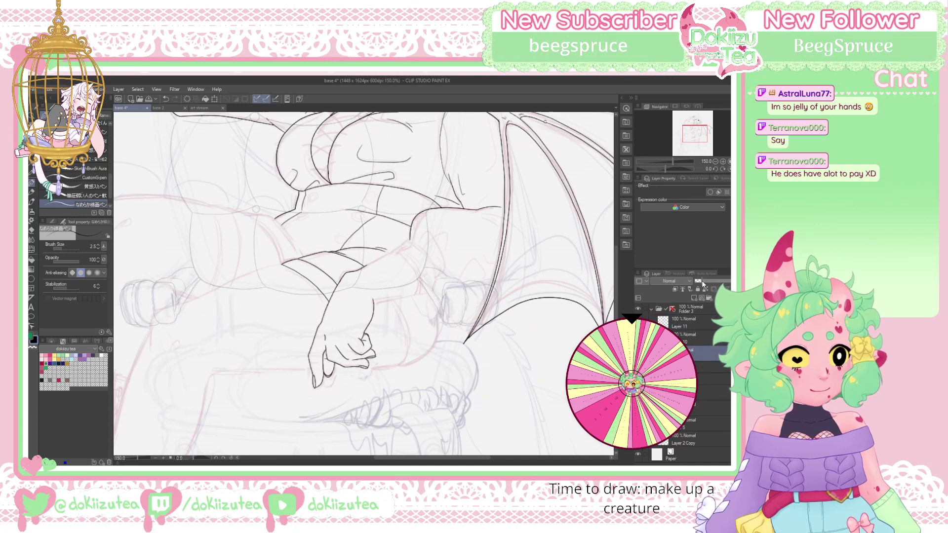
click(694, 339)
click(695, 325)
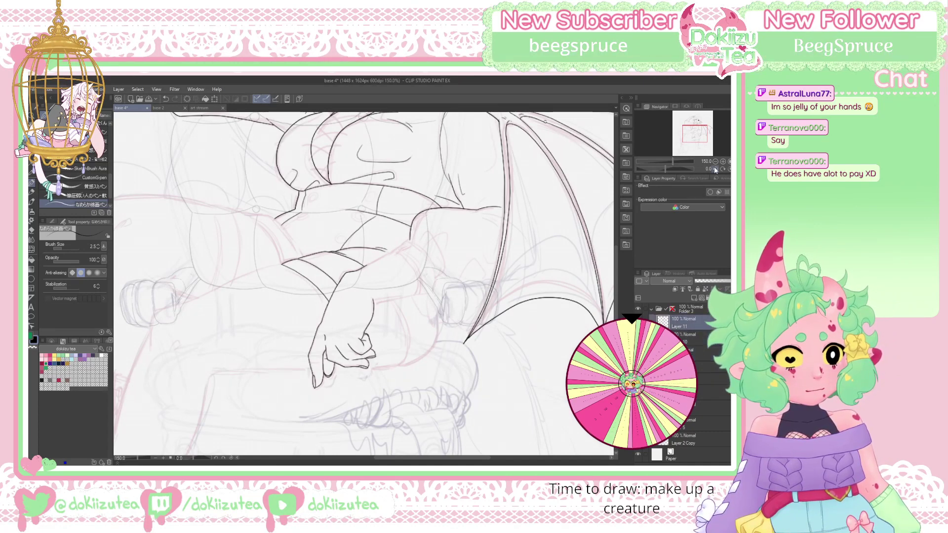
Ink the long straight line running from the top of the inner wrist contour toward the chair's armrest
click(723, 161)
click(723, 161)
click(722, 161)
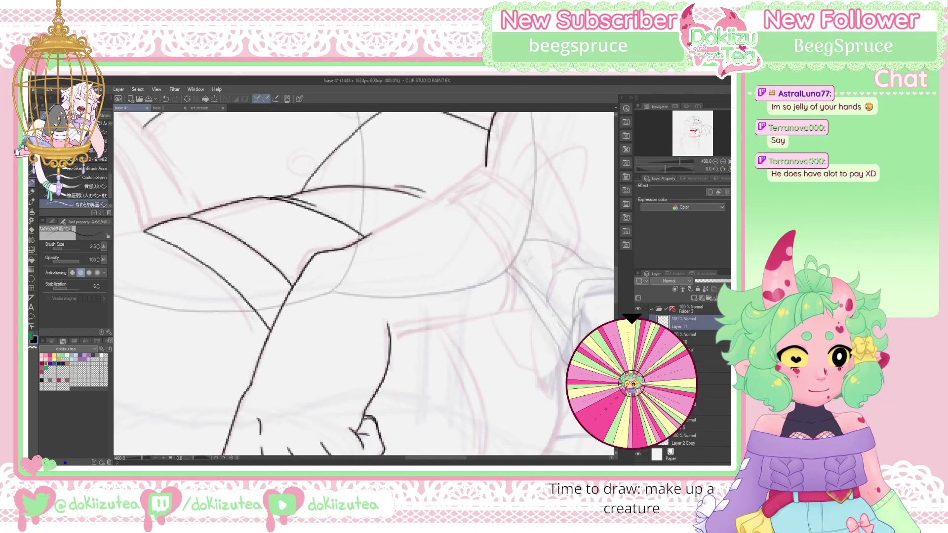
drag(695, 134, 698, 133)
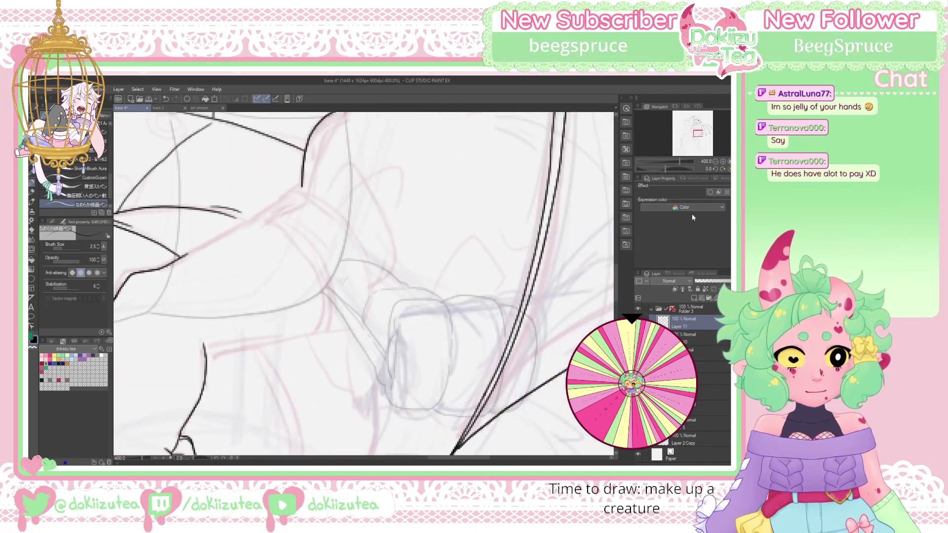
drag(665, 170, 660, 170)
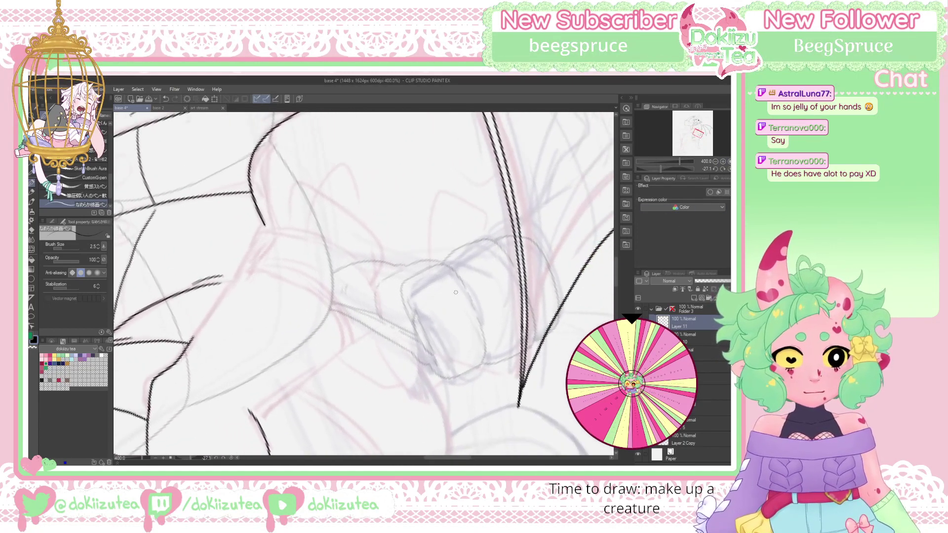
drag(289, 391, 341, 351)
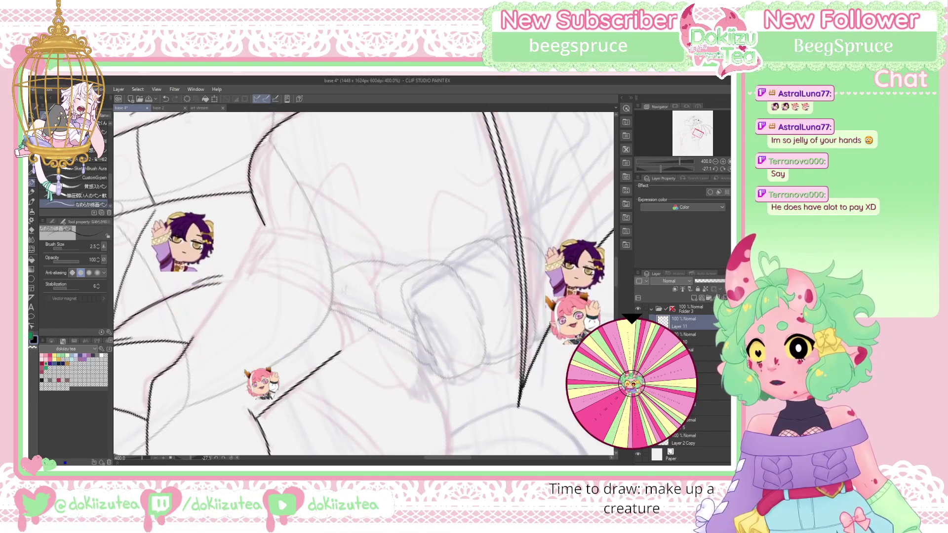
drag(342, 351, 385, 313)
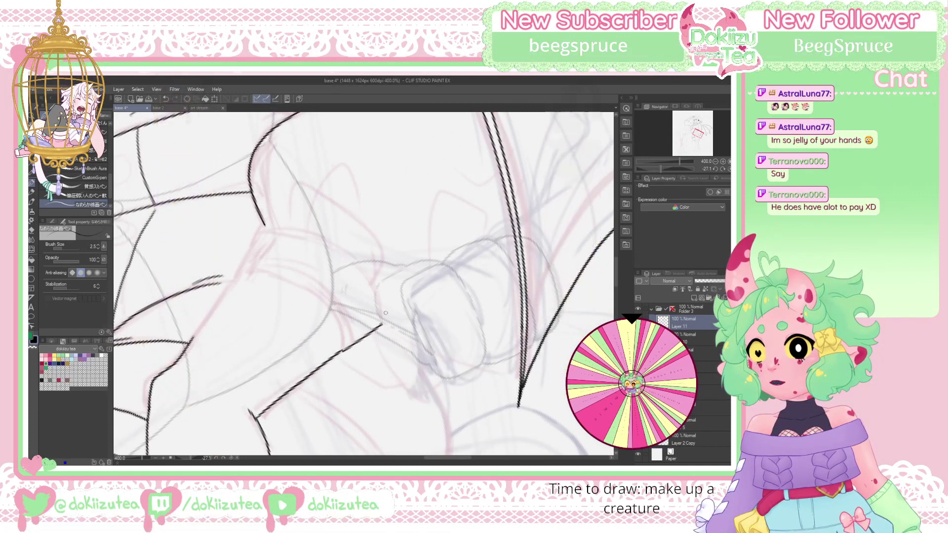
Ink the curve rising from the straight line beside the wrist and the diagonal contour joining the forearm to the torso corner
drag(660, 171, 647, 168)
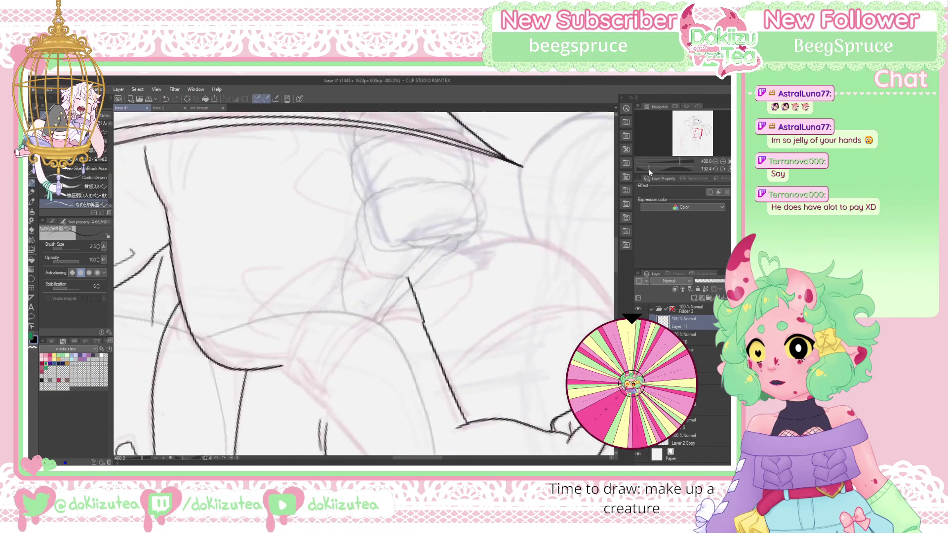
mouse_move(424, 321)
mouse_down()
mouse_move(380, 330)
mouse_move(340, 369)
mouse_move(330, 403)
mouse_up()
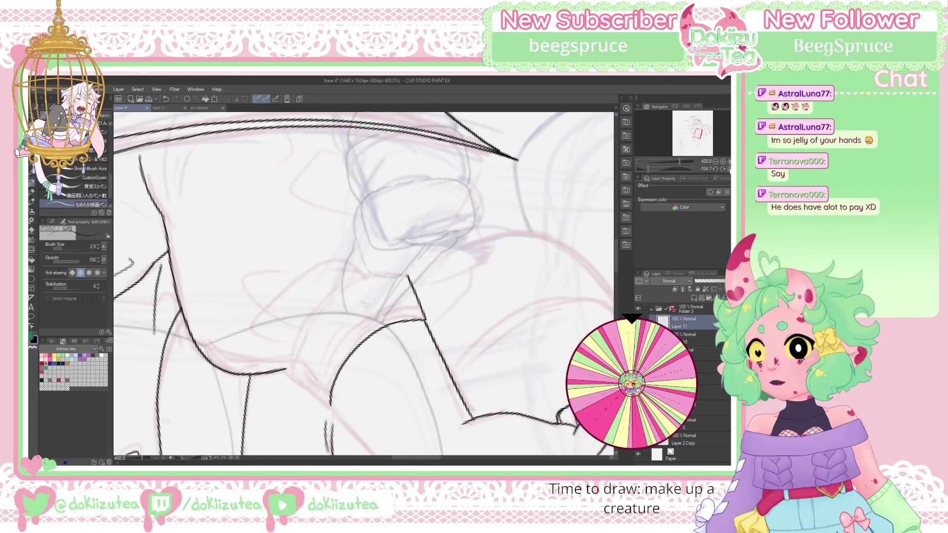
click(729, 169)
drag(305, 237, 421, 332)
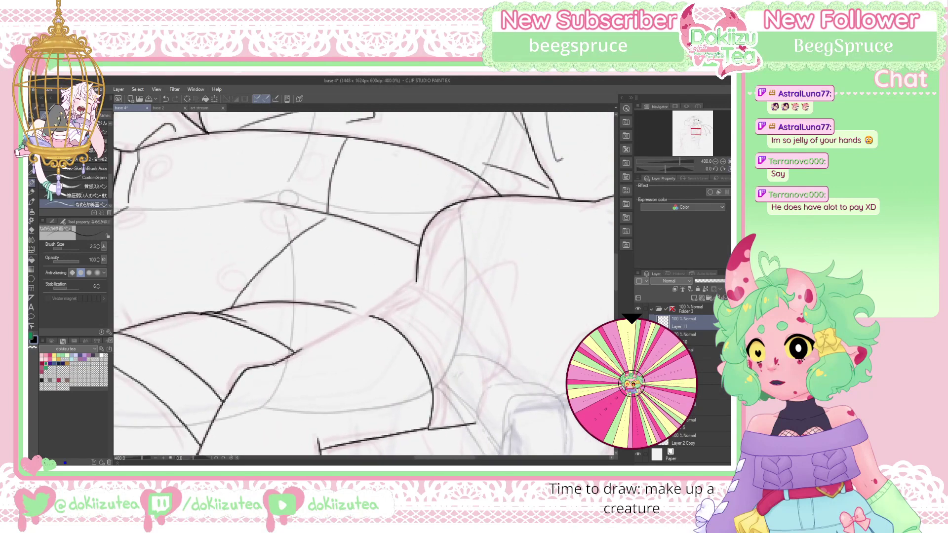
drag(275, 364, 419, 272)
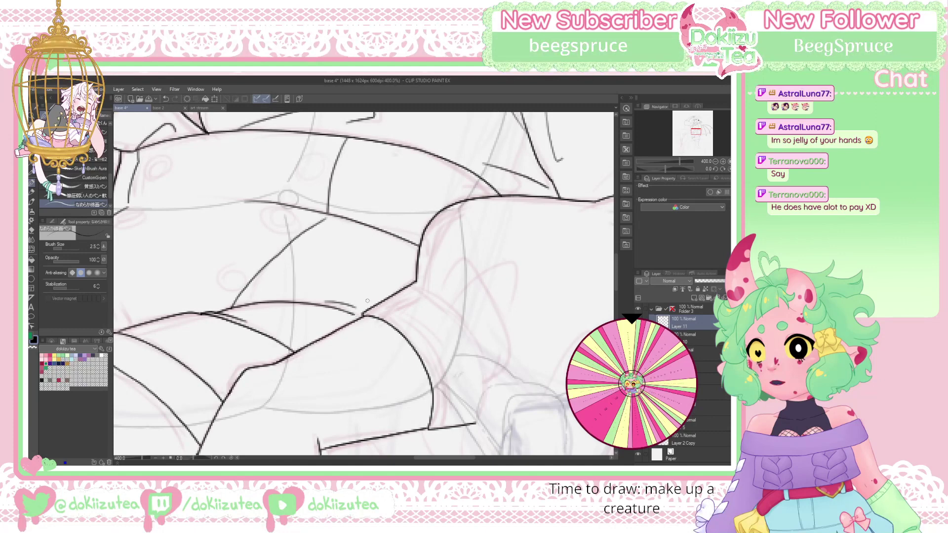
Ink a second curve parallel to the one beside the forearm, undo the last stray stroke, and reset the canvas rotation
drag(664, 166, 648, 168)
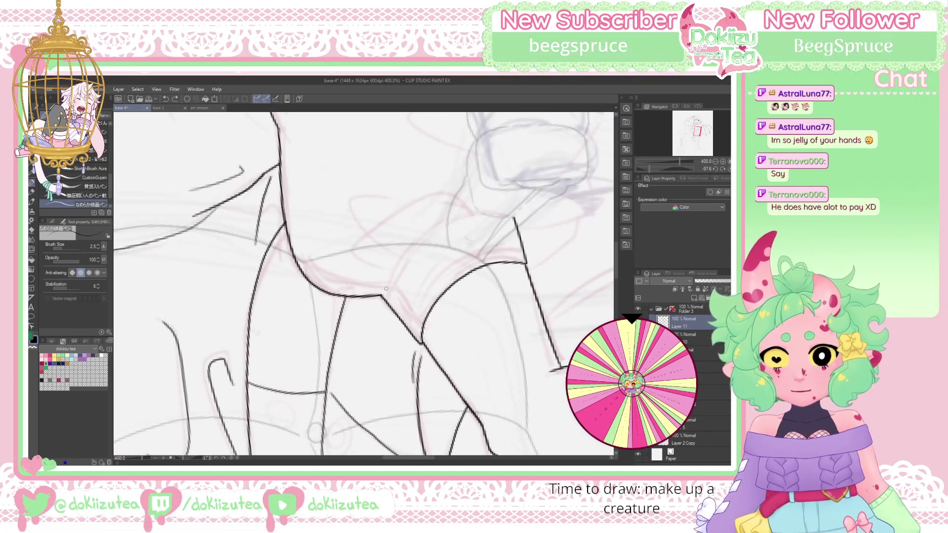
mouse_move(408, 252)
mouse_down()
mouse_move(454, 218)
mouse_move(498, 209)
mouse_up()
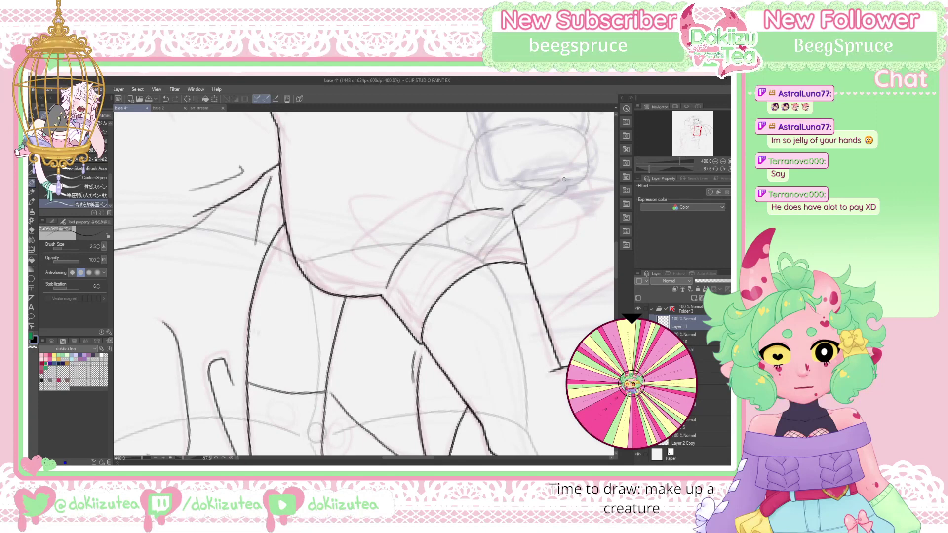
mouse_move(384, 270)
mouse_down()
mouse_move(356, 252)
mouse_move(382, 225)
mouse_move(441, 189)
mouse_move(461, 194)
mouse_move(466, 208)
mouse_move(447, 199)
mouse_move(400, 217)
mouse_move(364, 243)
mouse_move(375, 265)
mouse_up()
key(ctrl+z)
click(728, 169)
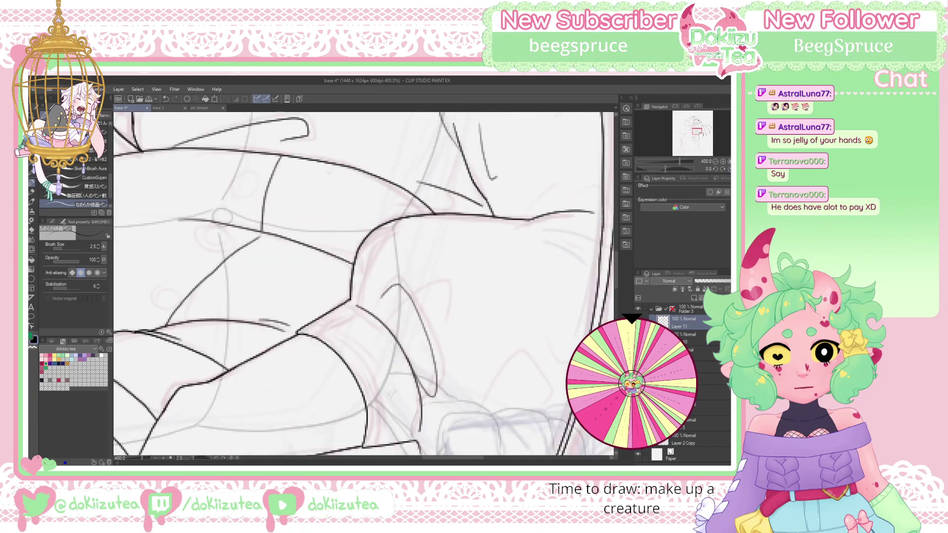
Ink the pointed, drooping shape at the end of the straight line below the cuff, including its small inner detail lines
drag(699, 131, 698, 135)
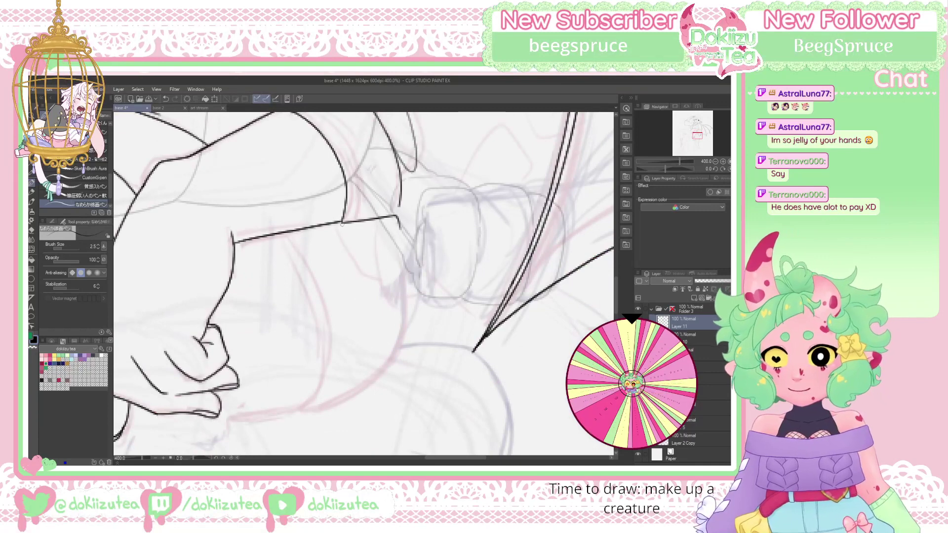
drag(337, 223, 371, 270)
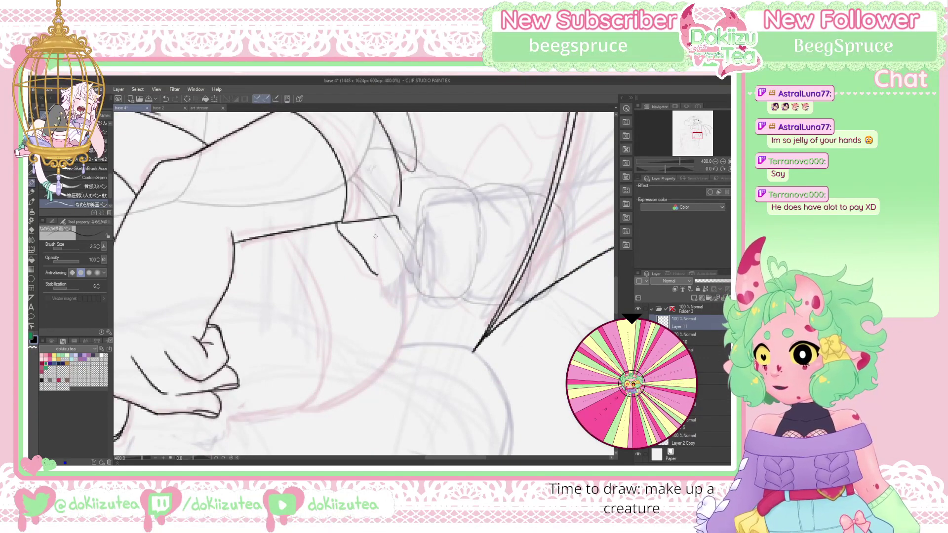
mouse_move(376, 228)
mouse_down()
mouse_move(380, 276)
mouse_move(401, 303)
mouse_up()
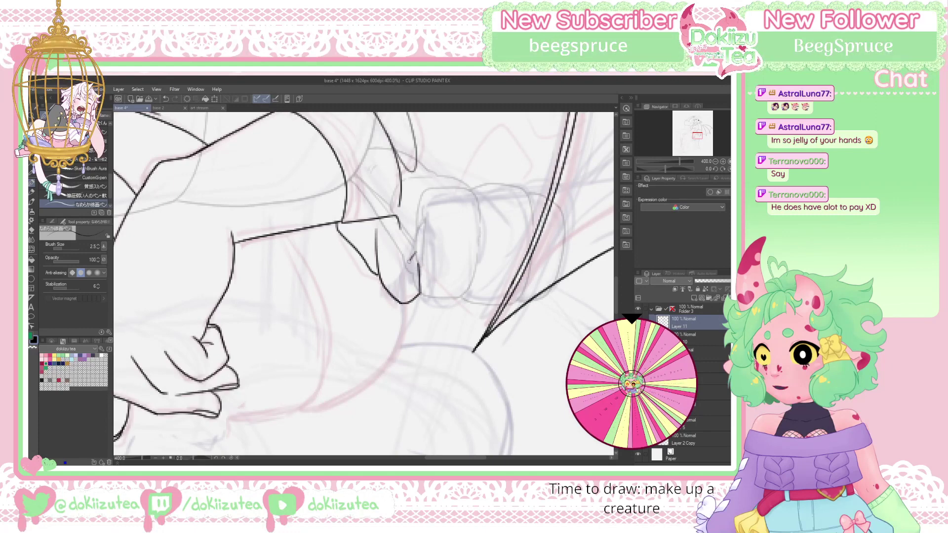
drag(409, 261, 407, 290)
drag(392, 246, 406, 248)
Ink the peaked contour above the boxy sketched shape and the short curve meeting the inner line of the wing strut
click(697, 131)
drag(698, 132, 698, 133)
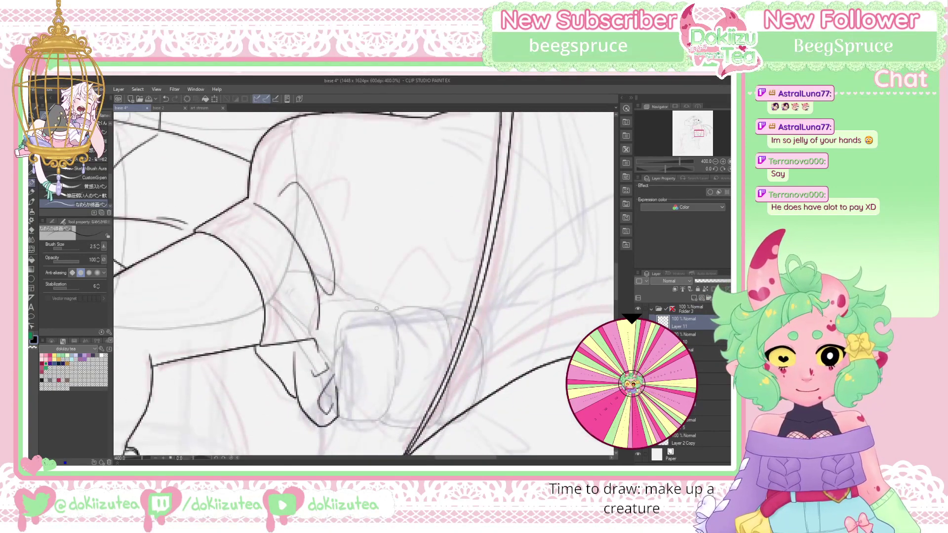
mouse_move(378, 309)
mouse_down()
mouse_move(430, 260)
mouse_move(440, 303)
mouse_up()
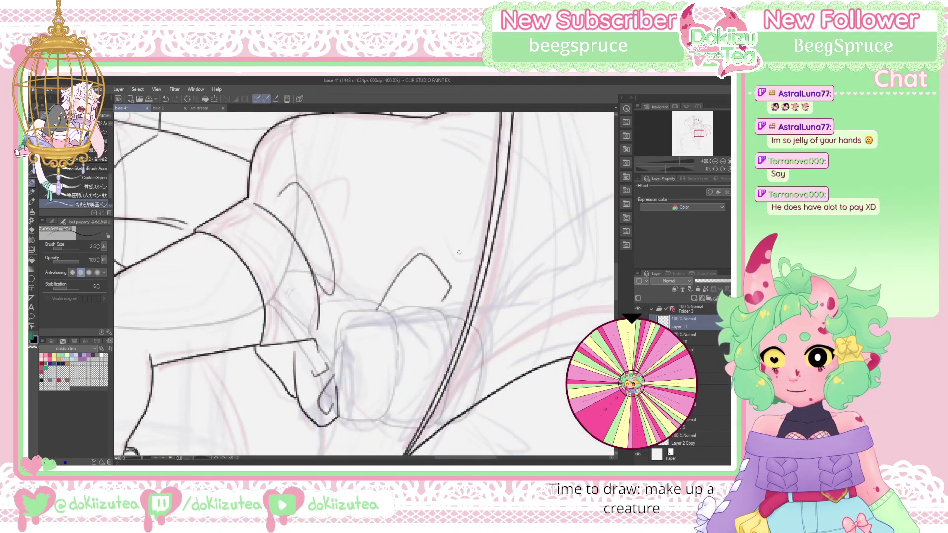
drag(444, 240, 478, 273)
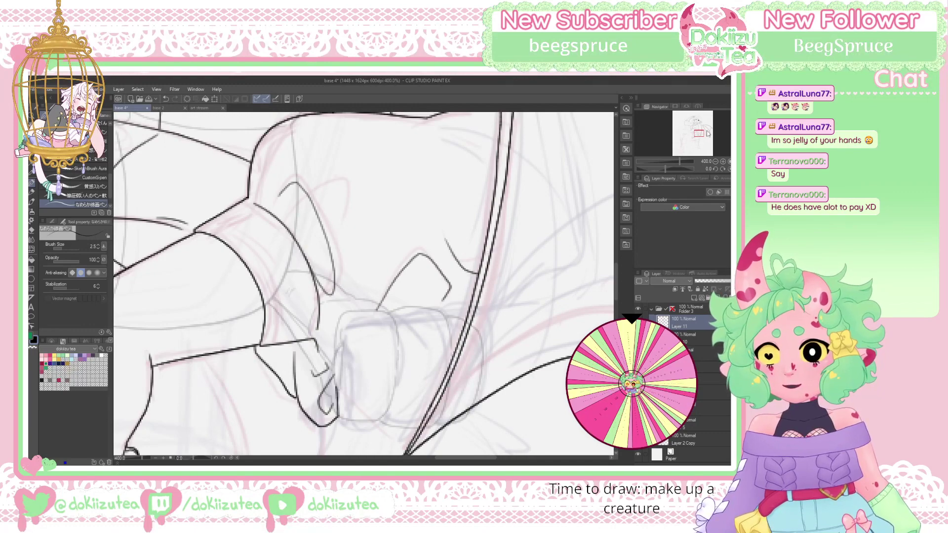
Ink the short fold lines beneath the raised contour beside the wing strut, redoing the first stroke
drag(698, 133, 700, 130)
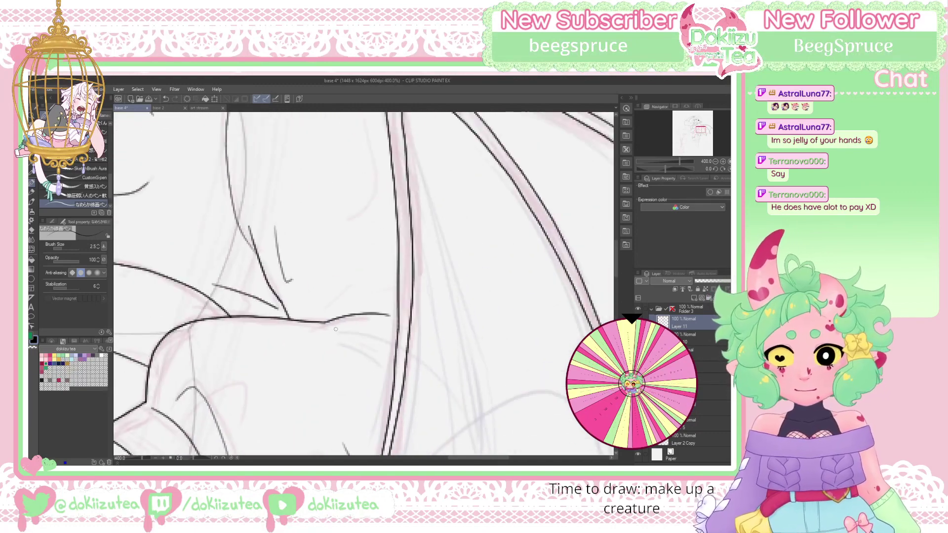
drag(335, 328, 377, 354)
key(ctrl+z)
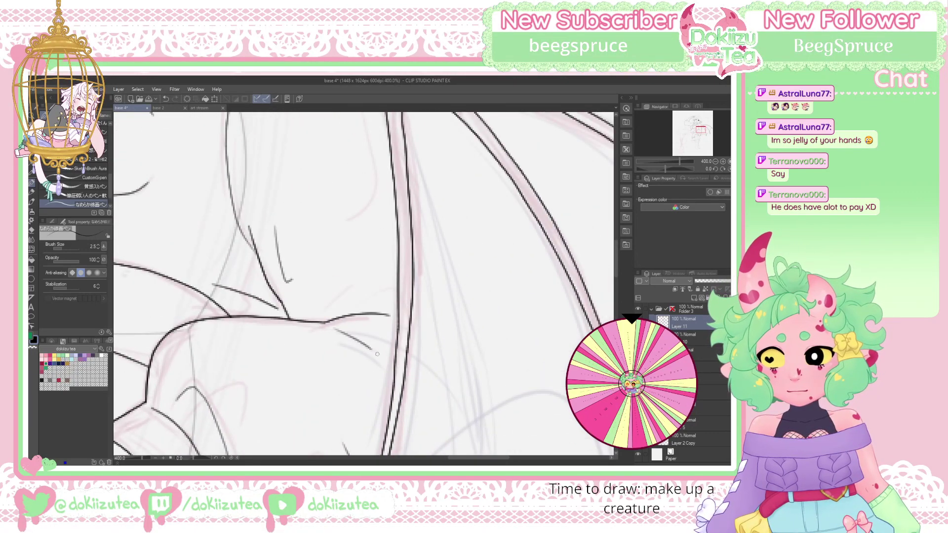
key(ctrl+z)
drag(336, 329, 395, 353)
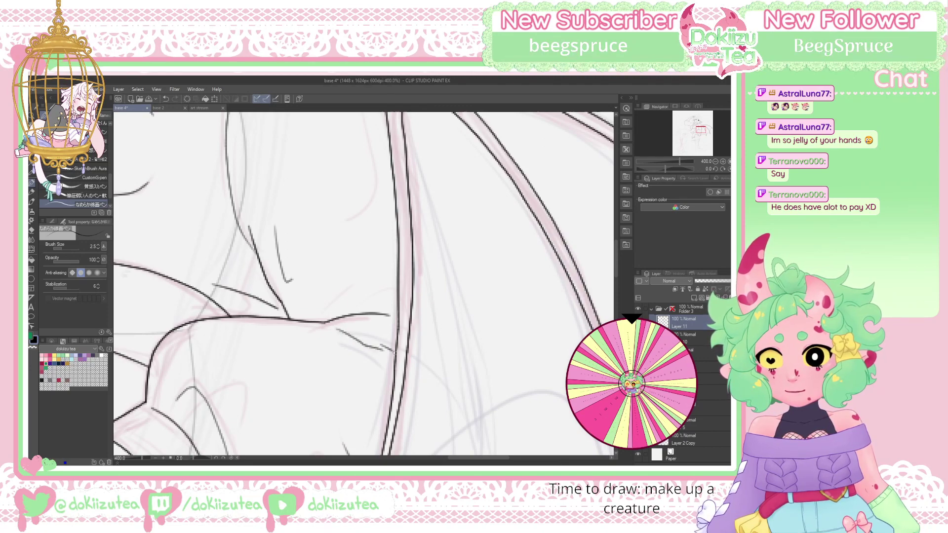
With the canvas rotated, ink the upper, side and lower edges of the band across the hip, and reset the rotation
click(715, 162)
click(715, 163)
click(715, 163)
drag(706, 136, 693, 131)
click(715, 161)
click(715, 161)
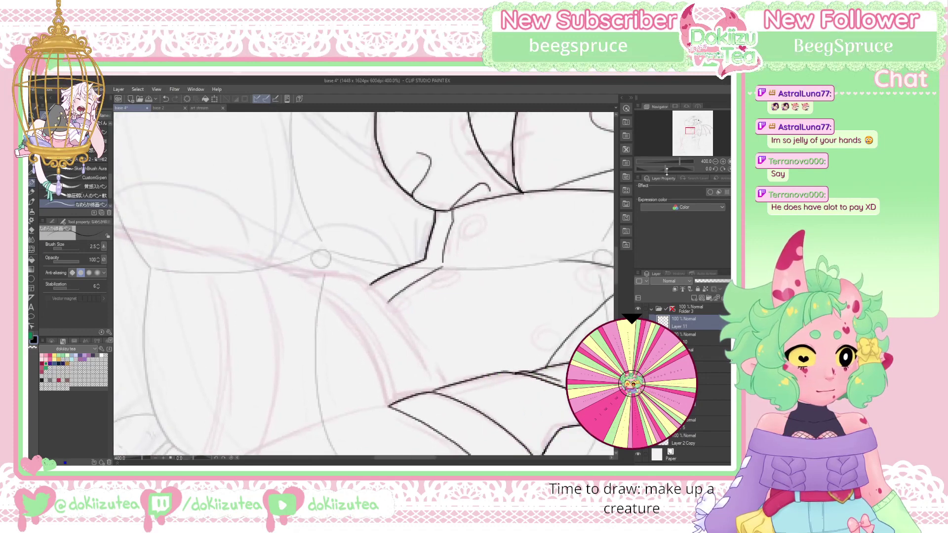
drag(664, 169, 654, 170)
click(715, 161)
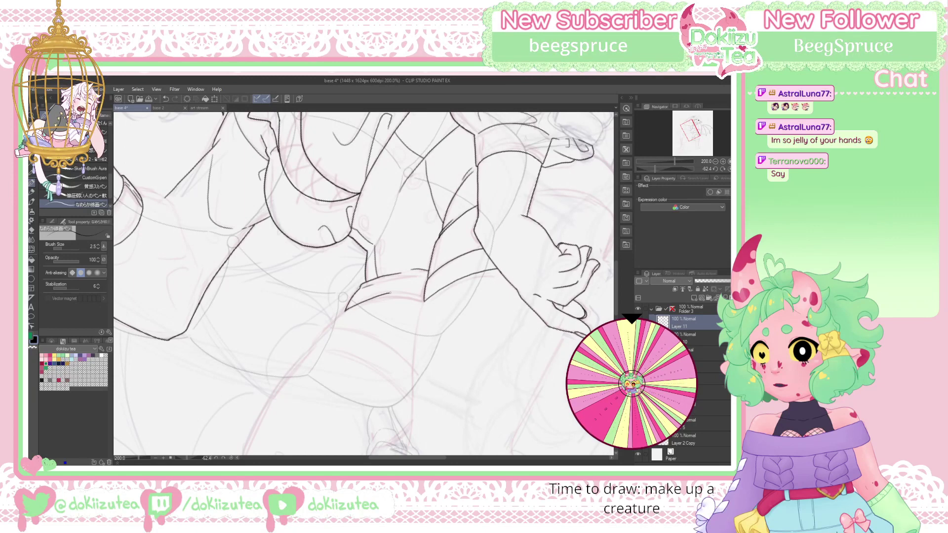
key(ctrl+z)
click(723, 162)
drag(363, 284, 289, 293)
drag(654, 169, 650, 169)
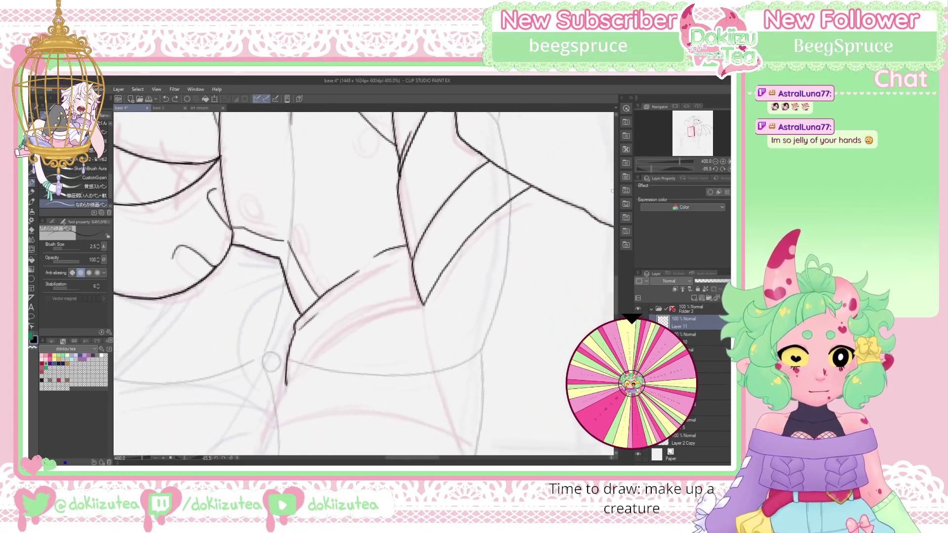
mouse_move(287, 386)
mouse_down()
mouse_move(353, 330)
mouse_move(424, 305)
mouse_up()
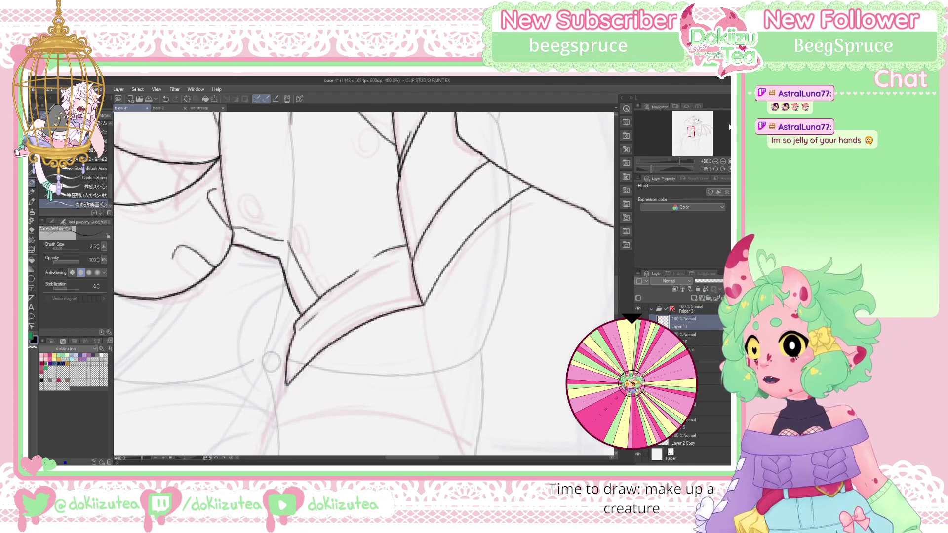
click(728, 169)
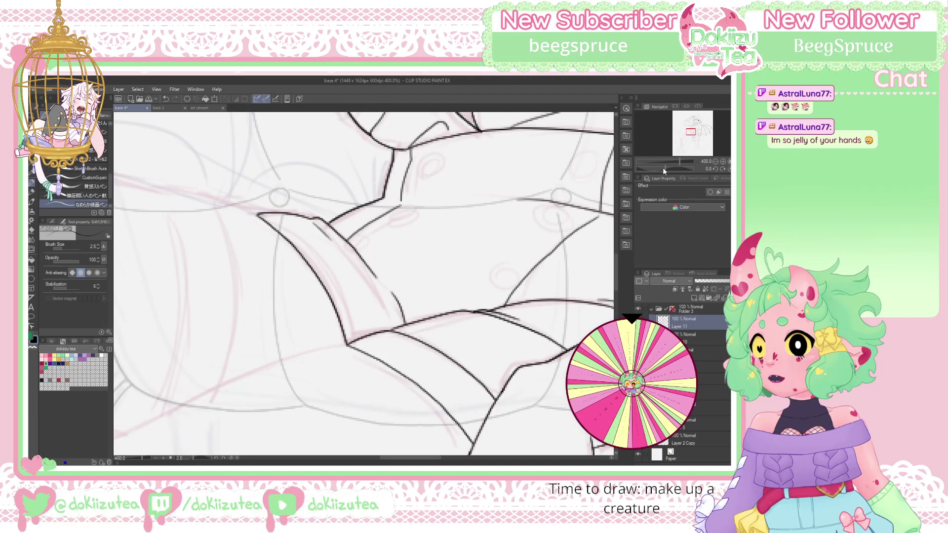
With the canvas rotated, trim the end of the hip band's upper contour, touch up that stroke, and reset the rotation
drag(664, 169, 654, 169)
key(e)
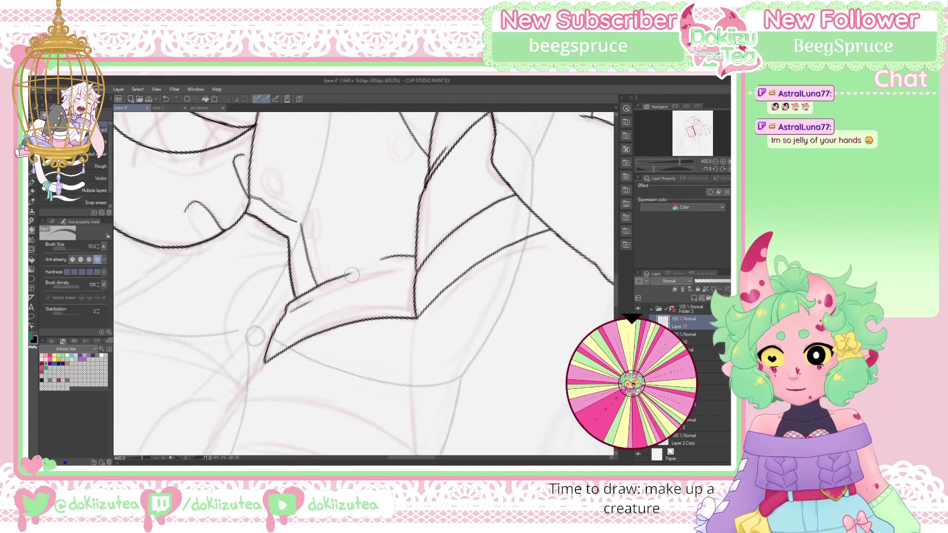
mouse_move(352, 275)
mouse_down()
mouse_move(292, 303)
mouse_move(376, 258)
mouse_move(306, 289)
mouse_move(350, 270)
mouse_up()
key([)
key([)
key([)
key([)
key([)
key(p)
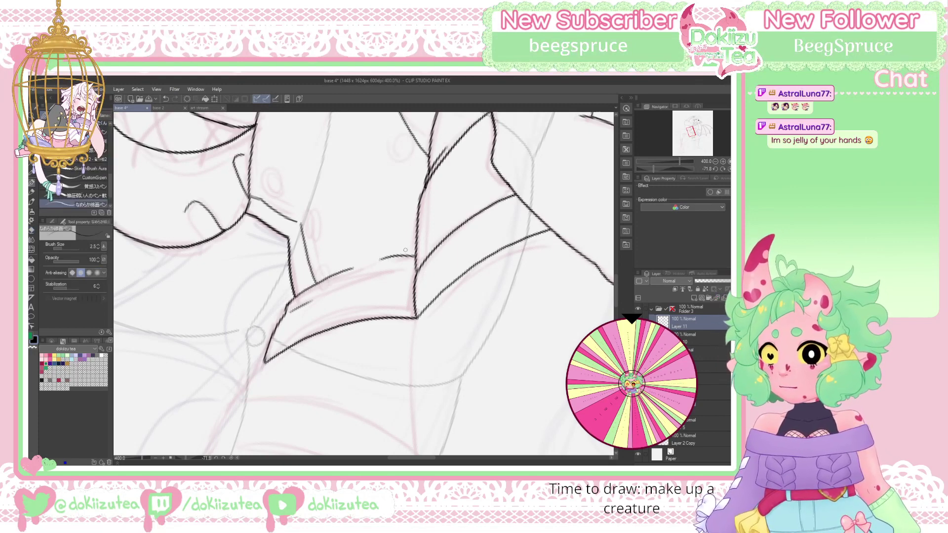
key(ctrl+z)
drag(292, 299, 355, 267)
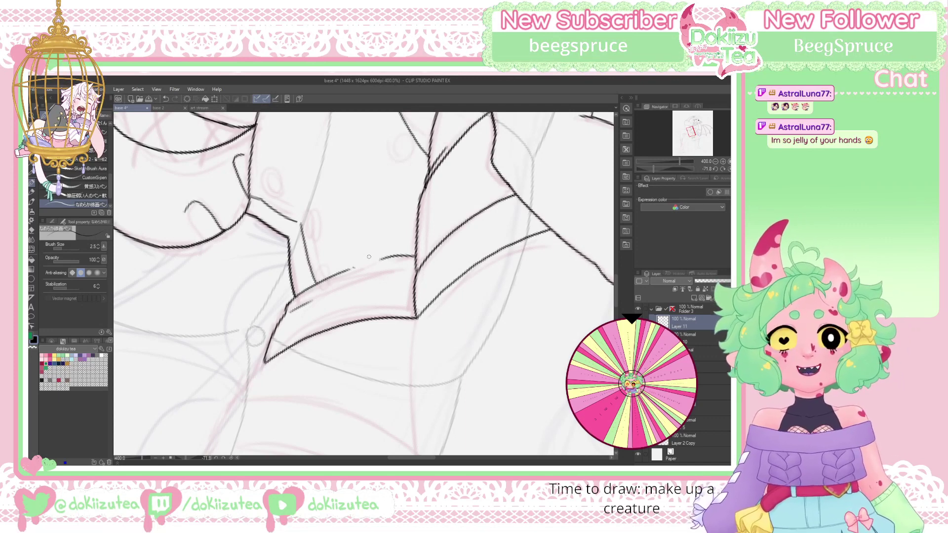
click(729, 169)
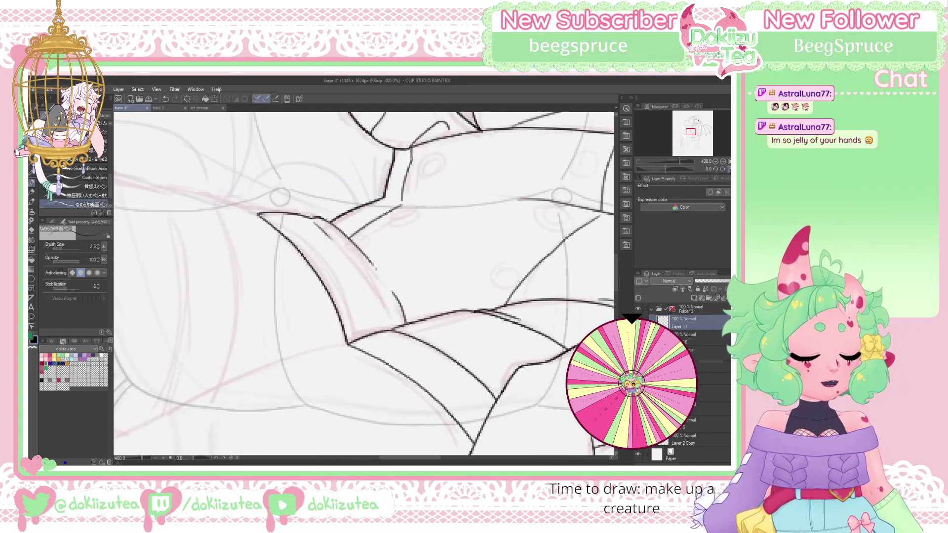
Switch to the art stream canvas at an empty area and set up the Lighter pencil with green as the drawing color
click(715, 162)
click(714, 161)
click(715, 161)
mouse_move(695, 133)
mouse_down()
mouse_move(697, 119)
mouse_move(694, 128)
mouse_up()
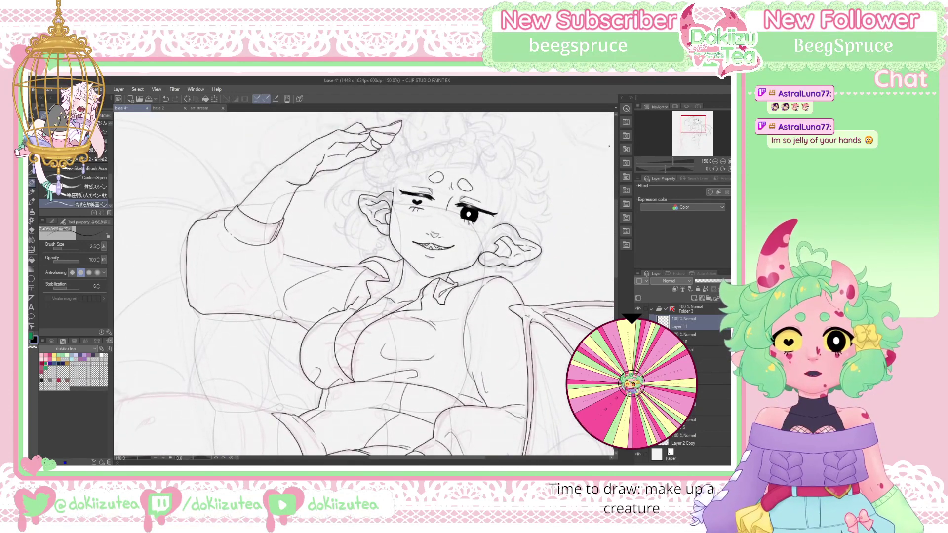
click(200, 108)
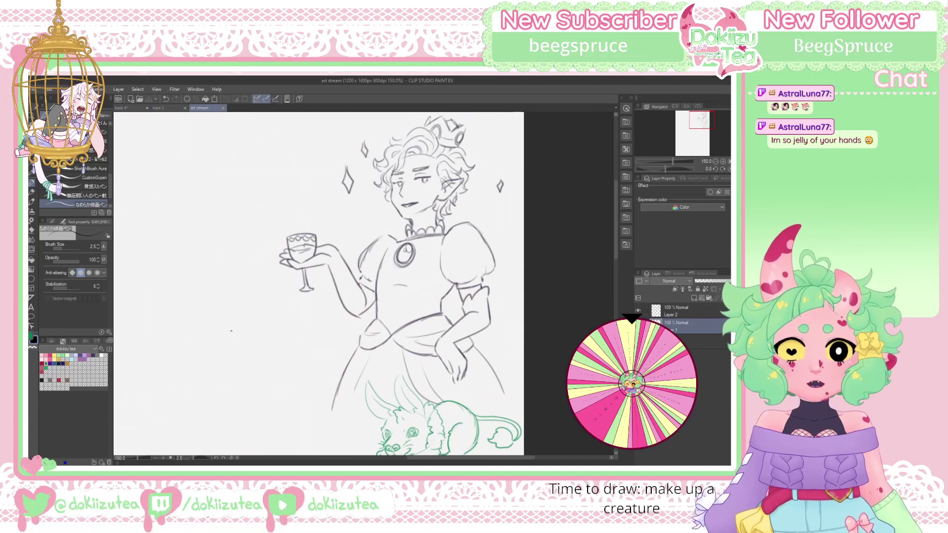
drag(699, 122, 686, 123)
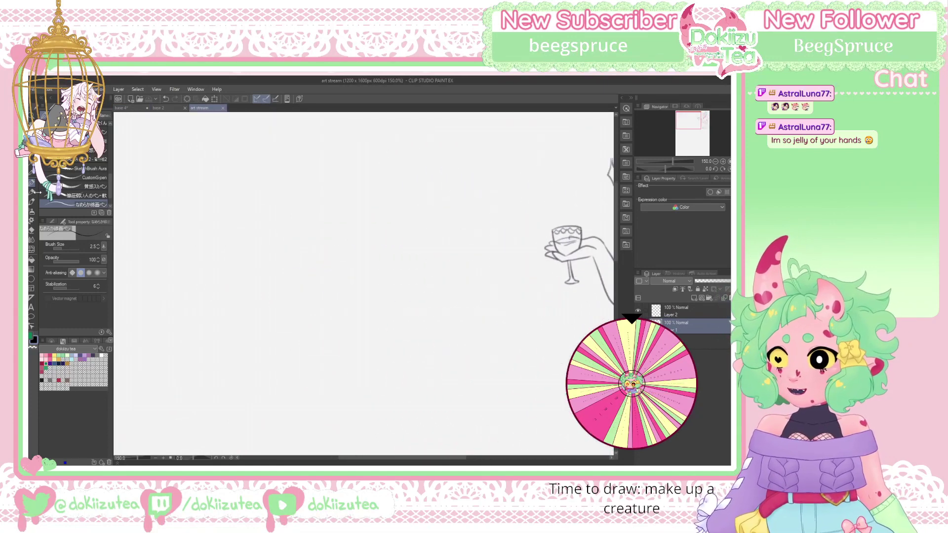
click(32, 192)
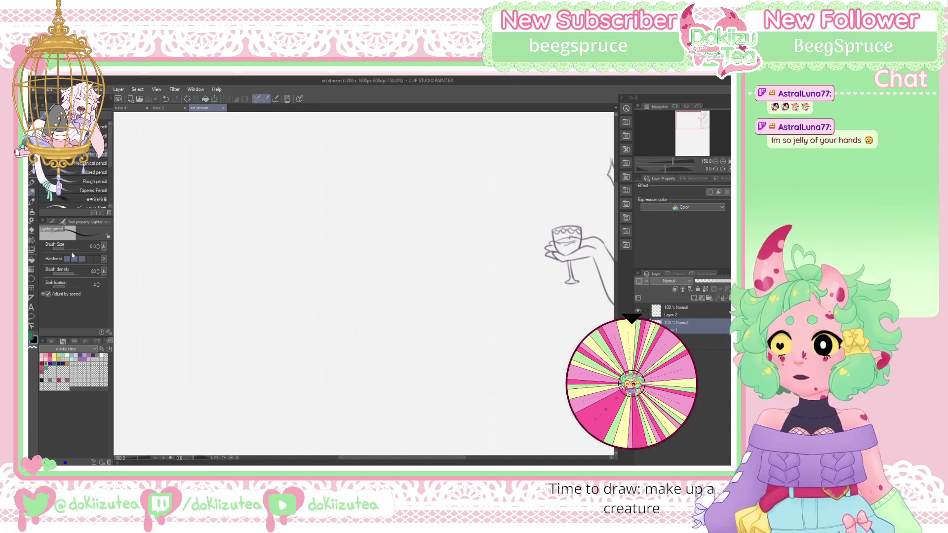
key(x)
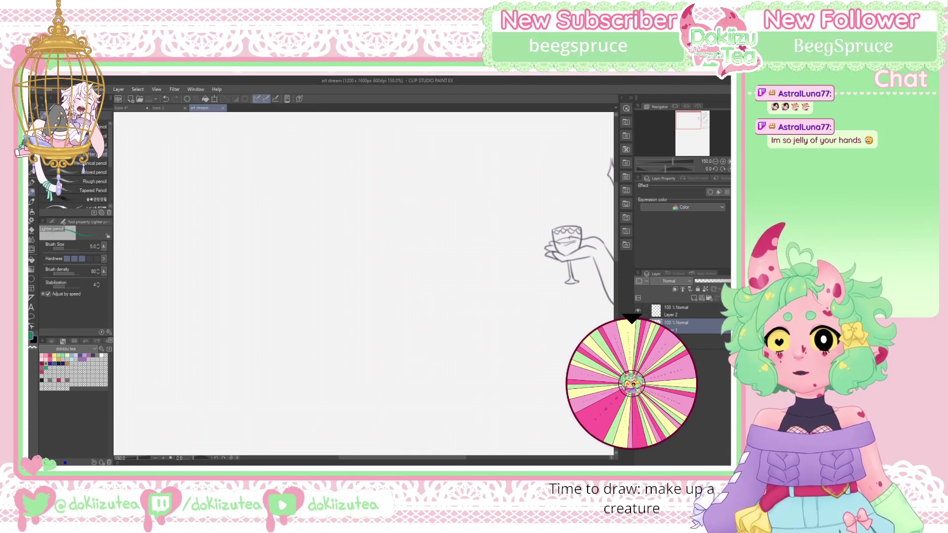
drag(272, 237, 319, 218)
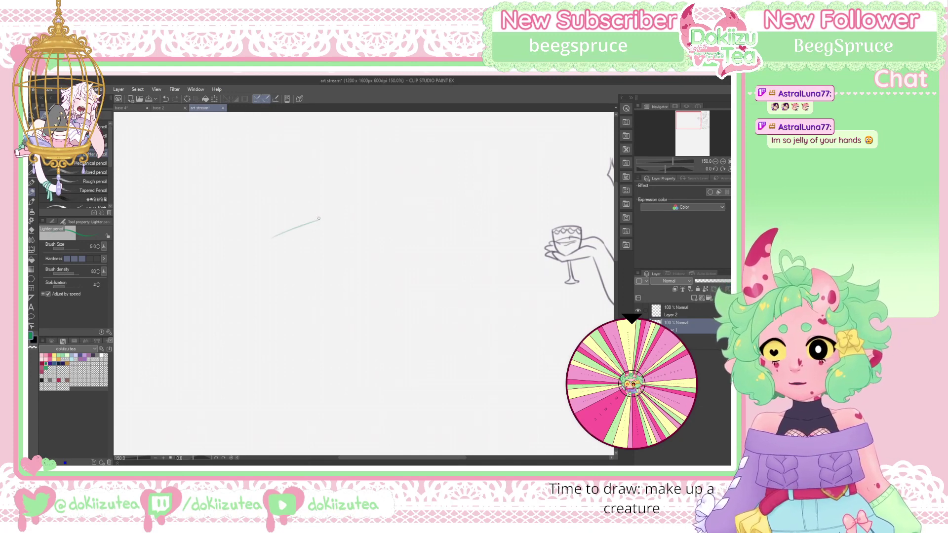
mouse_move(265, 240)
mouse_down()
mouse_move(318, 232)
mouse_move(275, 249)
mouse_move(313, 233)
mouse_move(304, 230)
mouse_move(312, 219)
mouse_move(290, 238)
mouse_move(287, 214)
mouse_move(291, 239)
mouse_up()
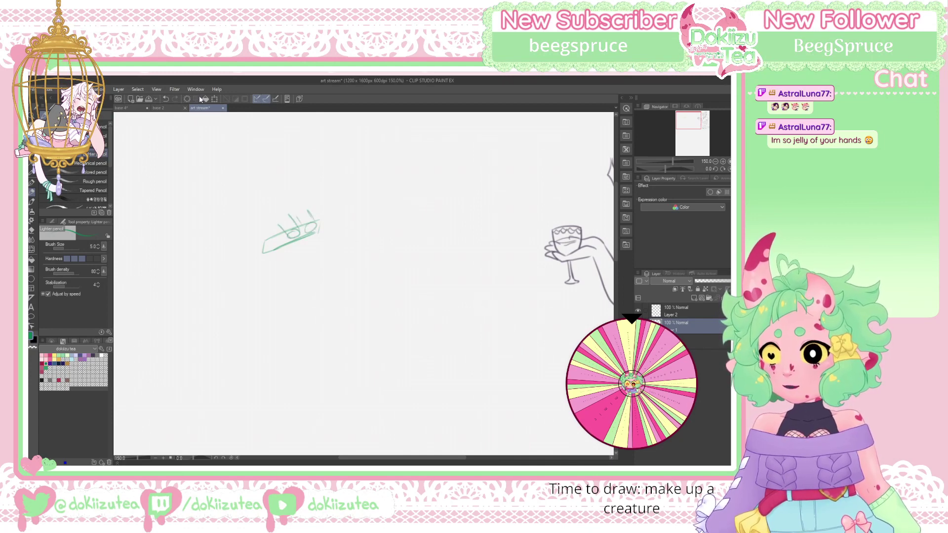
click(166, 99)
click(166, 99)
click(166, 99)
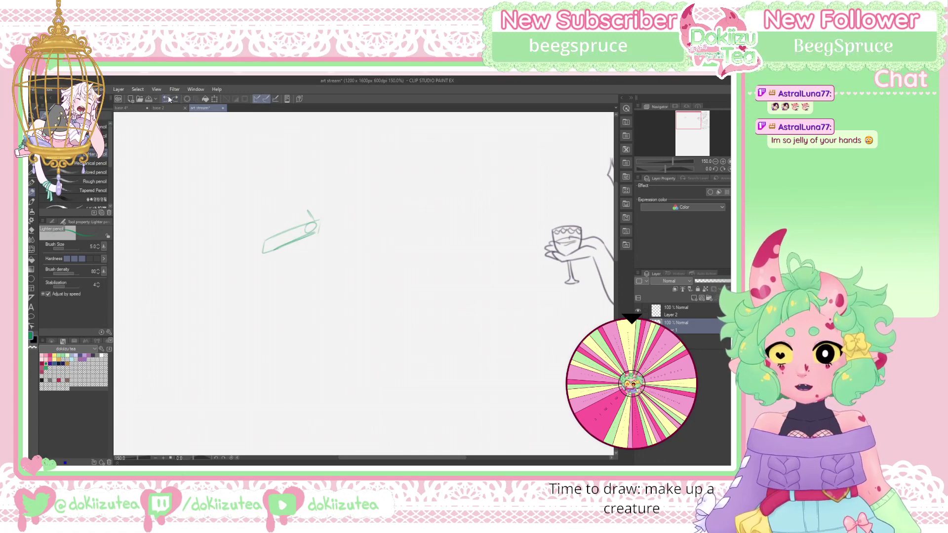
click(167, 98)
click(167, 98)
click(168, 98)
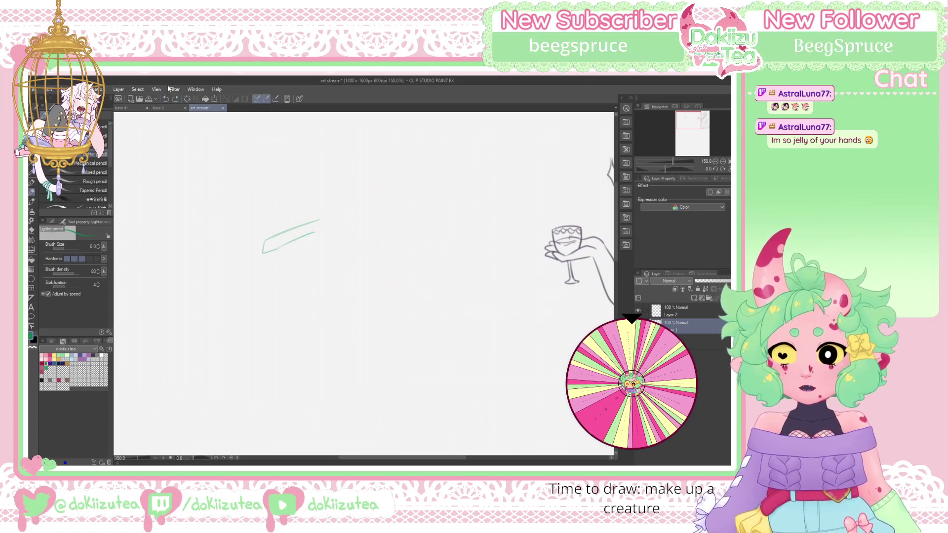
key(ctrl+z)
key(ctrl+z)
key(ctrl+z)
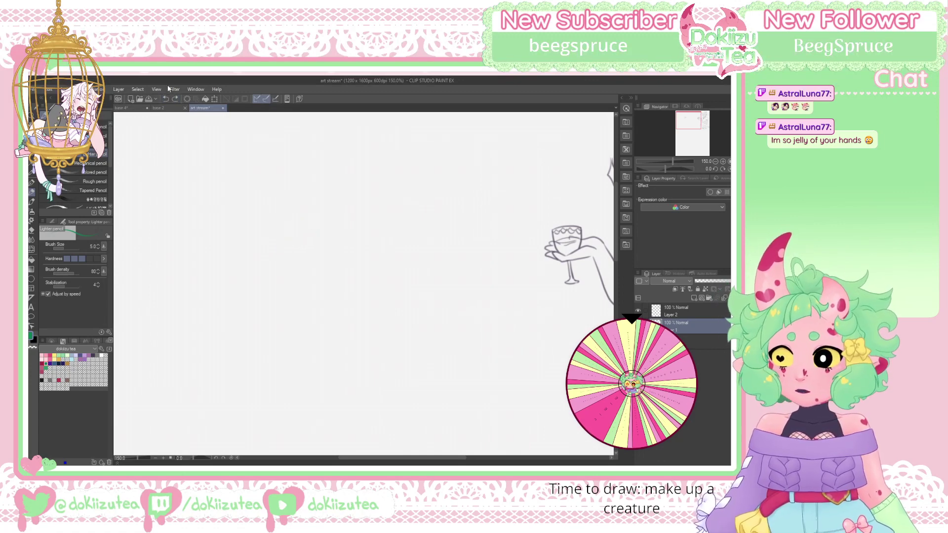
Add a new layer below the existing sketch layers and rough in a boxy palm outline in green on the empty area
click(697, 339)
click(694, 297)
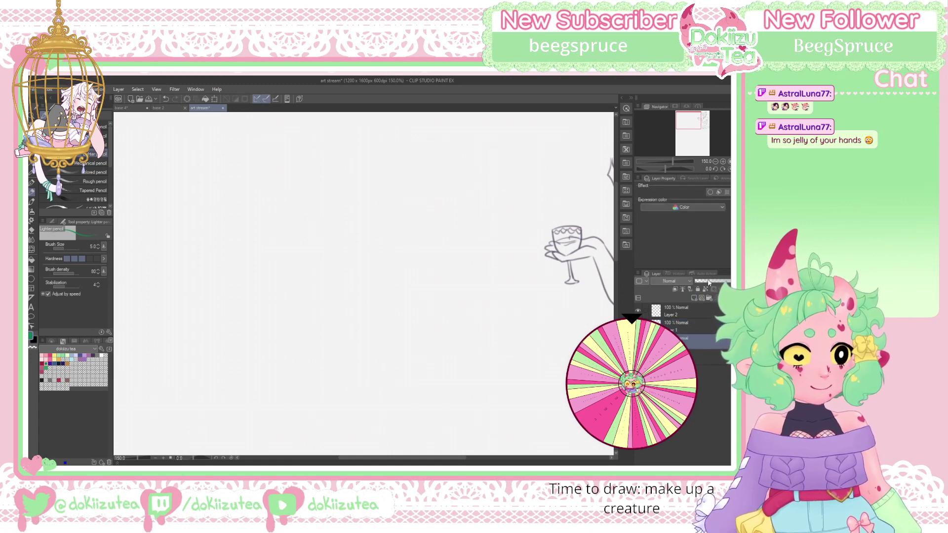
drag(326, 224, 349, 253)
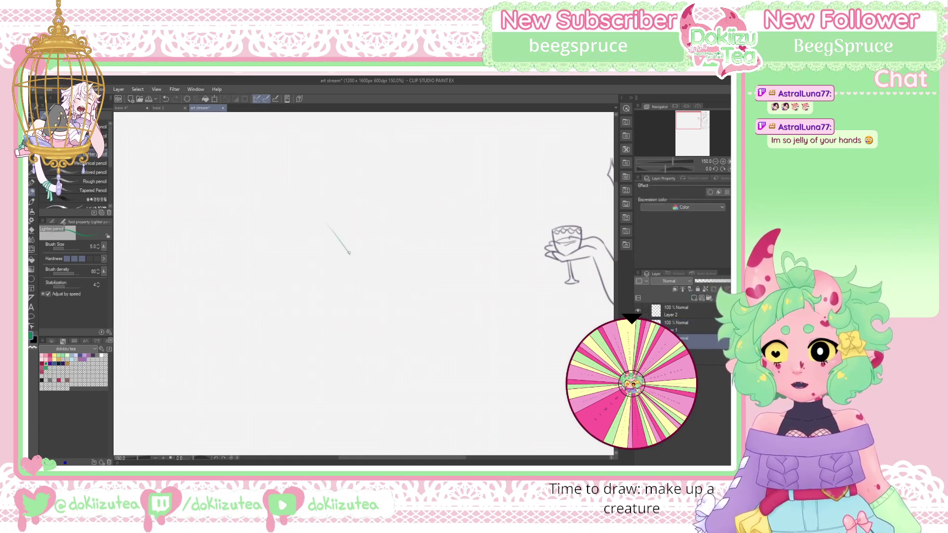
mouse_move(324, 224)
mouse_down()
mouse_move(295, 254)
mouse_move(324, 277)
mouse_move(351, 261)
mouse_up()
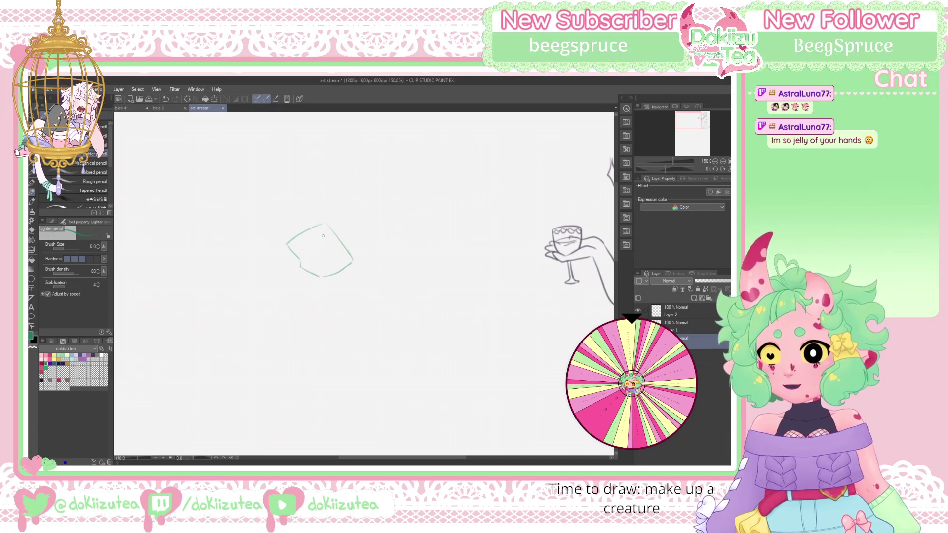
Divide the green palm into planes with construction lines and add bent, segmented fingers along its upper edge
drag(324, 239, 337, 266)
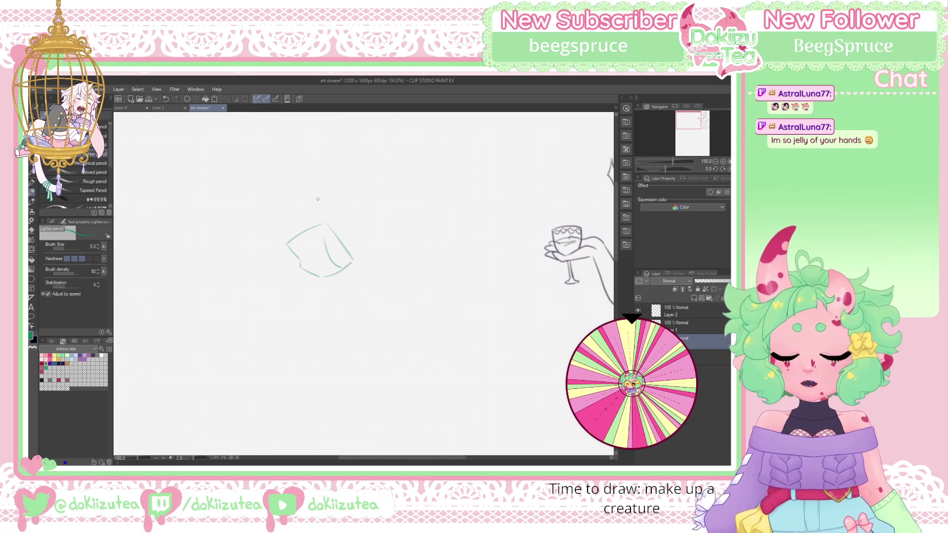
mouse_move(334, 240)
mouse_down()
mouse_move(302, 258)
mouse_move(330, 250)
mouse_move(349, 262)
mouse_move(323, 222)
mouse_move(339, 267)
mouse_up()
mouse_move(324, 222)
mouse_down()
mouse_move(288, 241)
mouse_move(321, 279)
mouse_up()
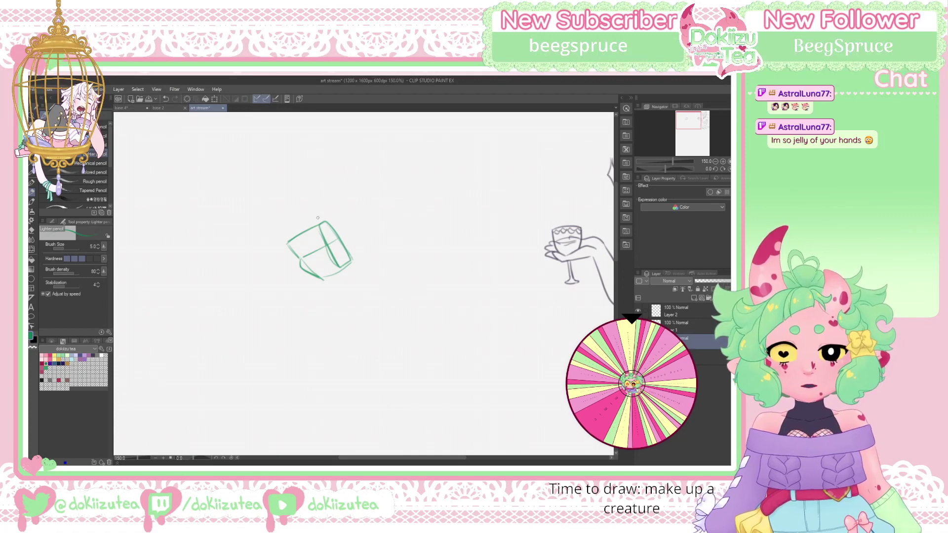
mouse_move(326, 221)
mouse_down()
mouse_move(319, 212)
mouse_move(318, 227)
mouse_move(314, 208)
mouse_up()
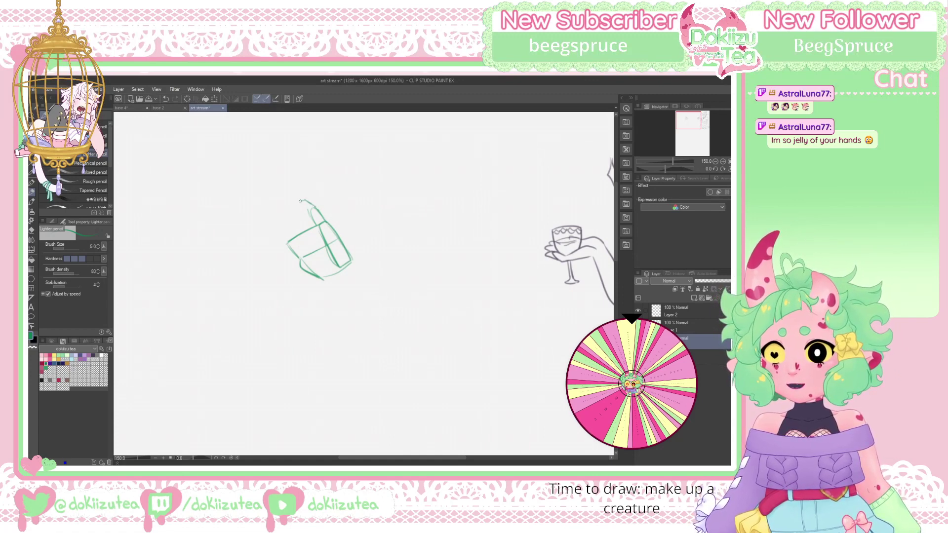
mouse_move(300, 201)
mouse_down()
mouse_move(289, 201)
mouse_move(313, 211)
mouse_move(292, 200)
mouse_move(306, 200)
mouse_move(283, 210)
mouse_move(307, 231)
mouse_move(310, 213)
mouse_up()
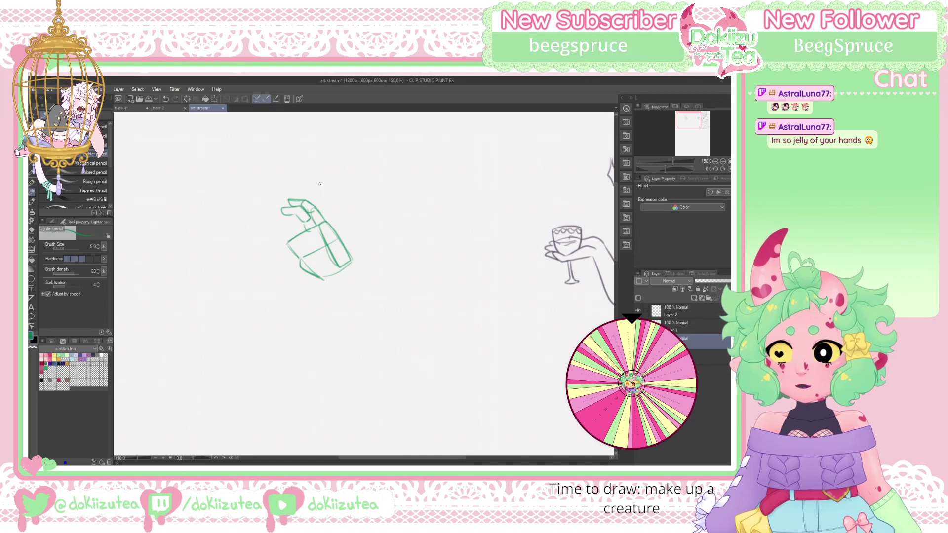
Beside the palm, sketch a straight three-segment finger and a small hand with curled fingers in green
mouse_move(410, 271)
mouse_down()
mouse_move(409, 288)
mouse_move(422, 287)
mouse_move(410, 290)
mouse_move(419, 269)
mouse_up()
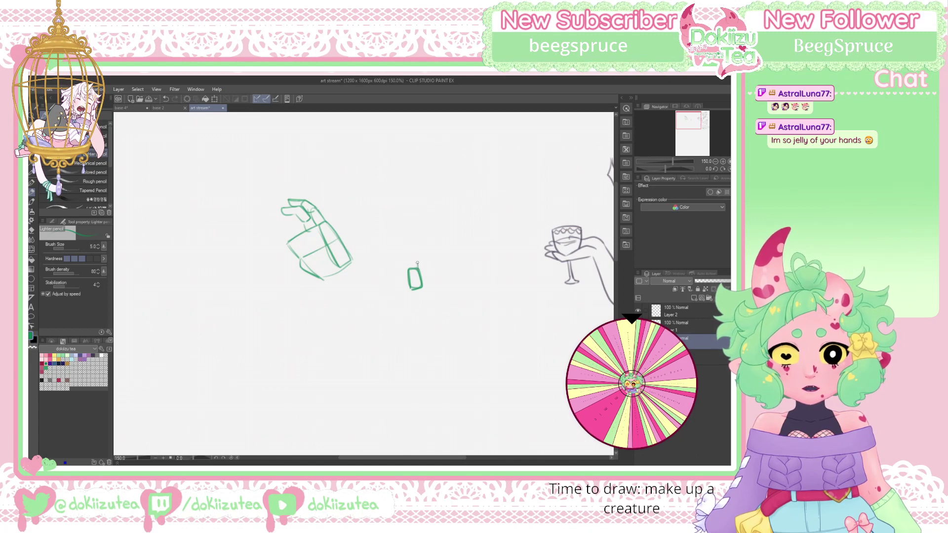
mouse_move(414, 256)
mouse_down()
mouse_move(418, 266)
mouse_move(407, 263)
mouse_move(415, 241)
mouse_move(408, 268)
mouse_up()
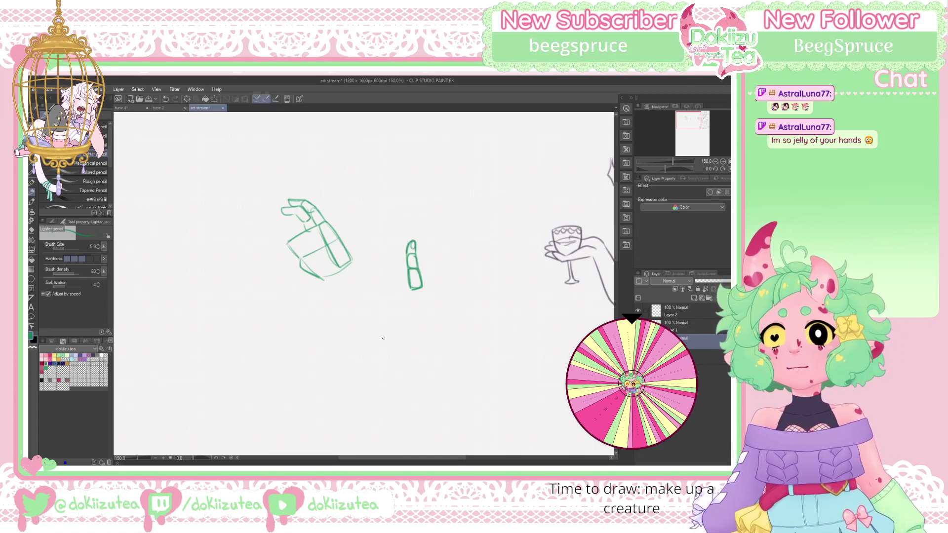
mouse_move(372, 314)
mouse_down()
mouse_move(352, 315)
mouse_move(351, 330)
mouse_move(375, 329)
mouse_move(368, 318)
mouse_move(357, 321)
mouse_move(369, 331)
mouse_move(366, 318)
mouse_move(356, 322)
mouse_move(367, 307)
mouse_move(348, 305)
mouse_move(345, 301)
mouse_up()
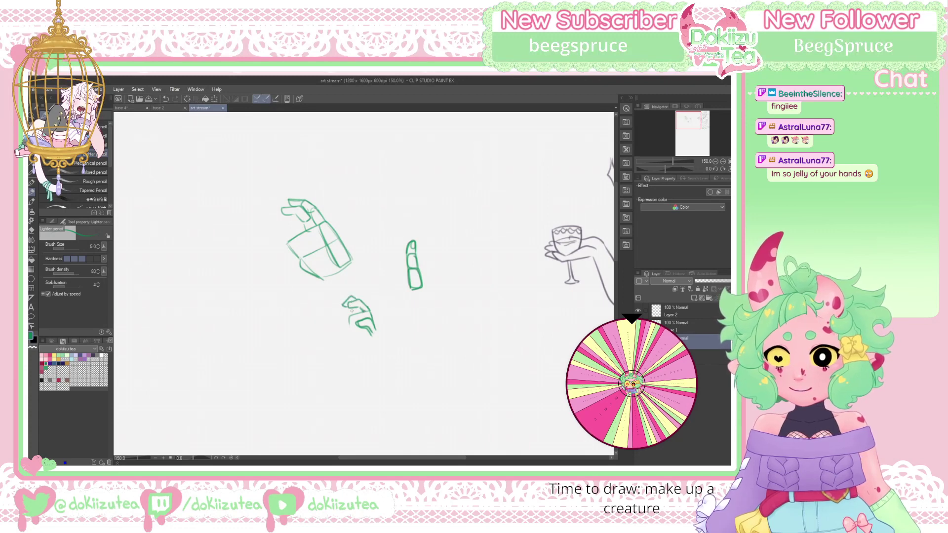
mouse_move(342, 302)
mouse_down()
mouse_move(332, 305)
mouse_move(349, 312)
mouse_move(332, 322)
mouse_move(368, 344)
mouse_up()
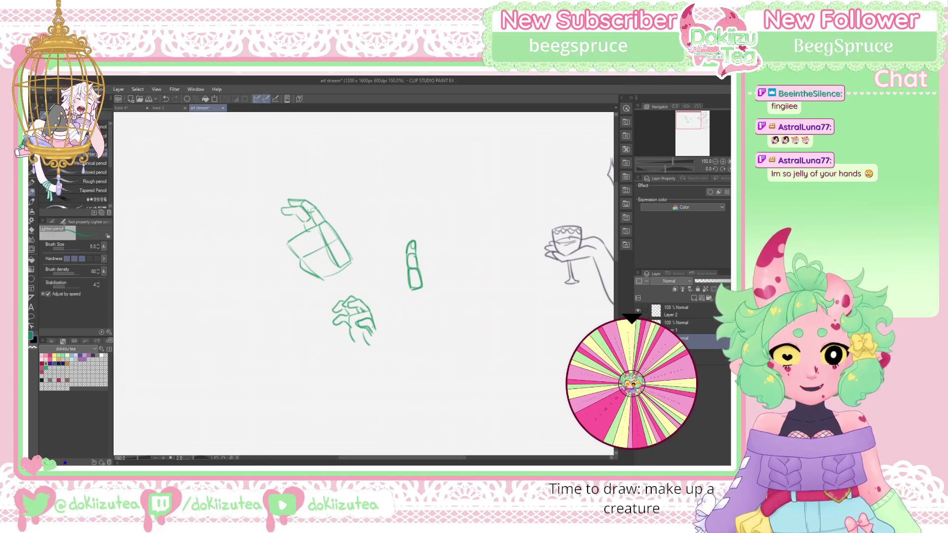
mouse_move(375, 324)
mouse_down()
mouse_move(381, 344)
mouse_move(365, 334)
mouse_move(363, 344)
mouse_move(363, 329)
mouse_up()
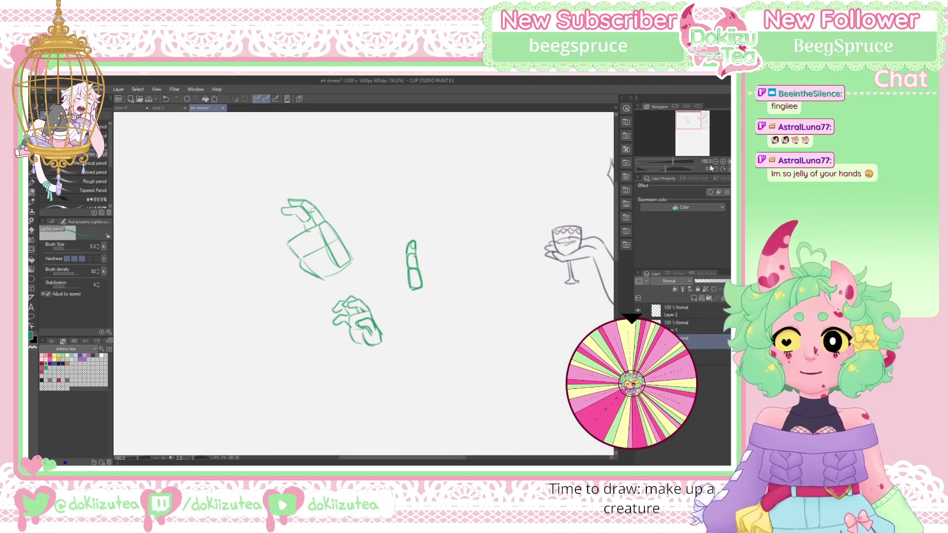
At 200% zoom, sketch a rounded, open-topped curve beside the small hand and a segmented side-view finger above the straight one
click(728, 161)
click(723, 162)
click(724, 162)
click(723, 162)
click(723, 162)
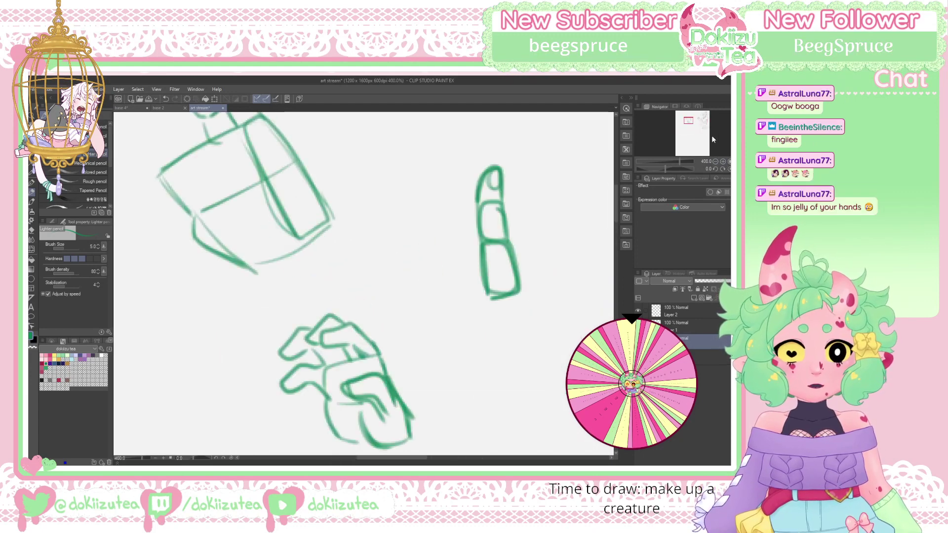
click(715, 161)
click(715, 161)
mouse_move(689, 121)
mouse_down()
mouse_move(700, 132)
mouse_move(688, 120)
mouse_up()
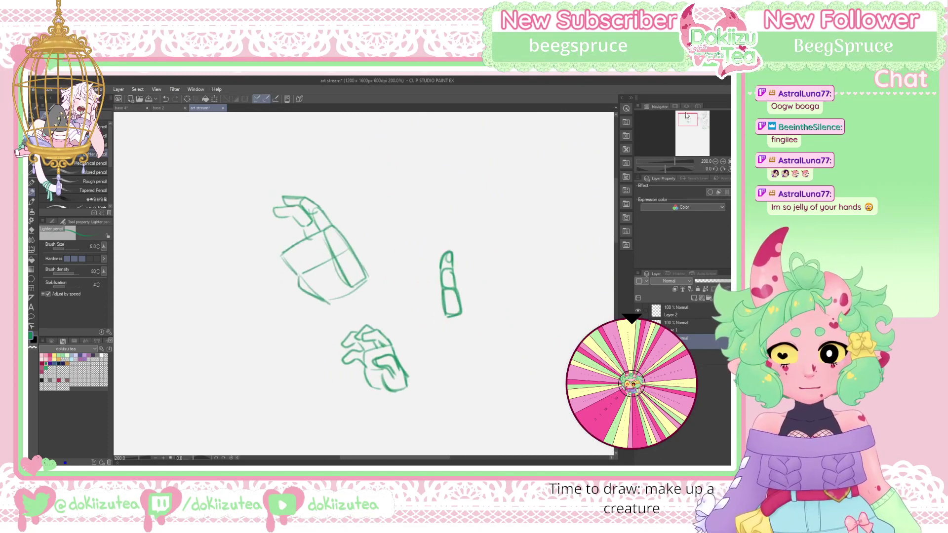
mouse_move(270, 322)
mouse_down()
mouse_move(281, 362)
mouse_move(289, 355)
mouse_move(273, 320)
mouse_up()
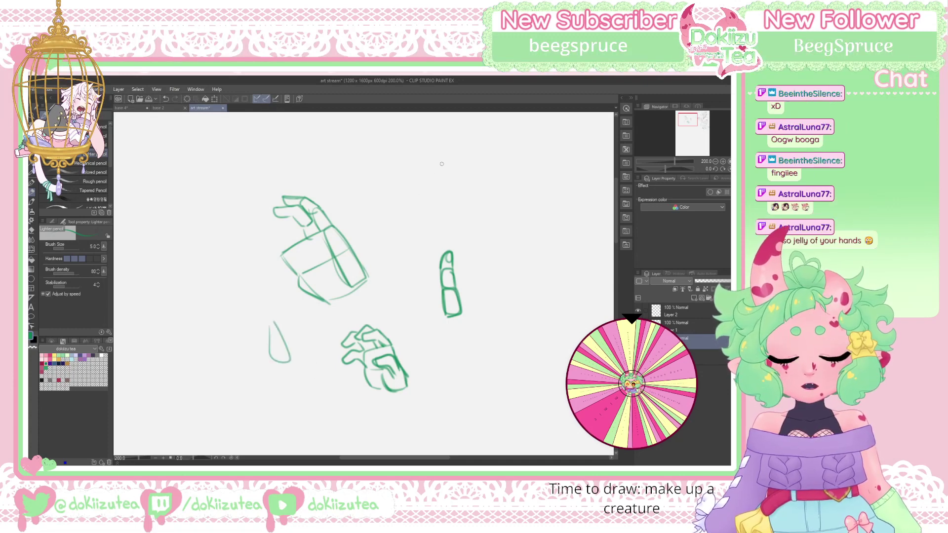
drag(398, 201, 444, 165)
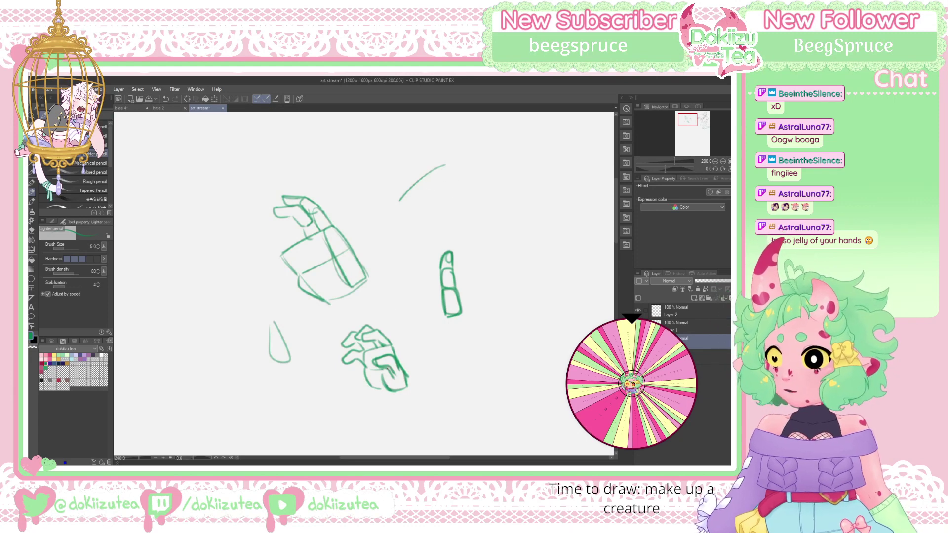
key(ctrl+z)
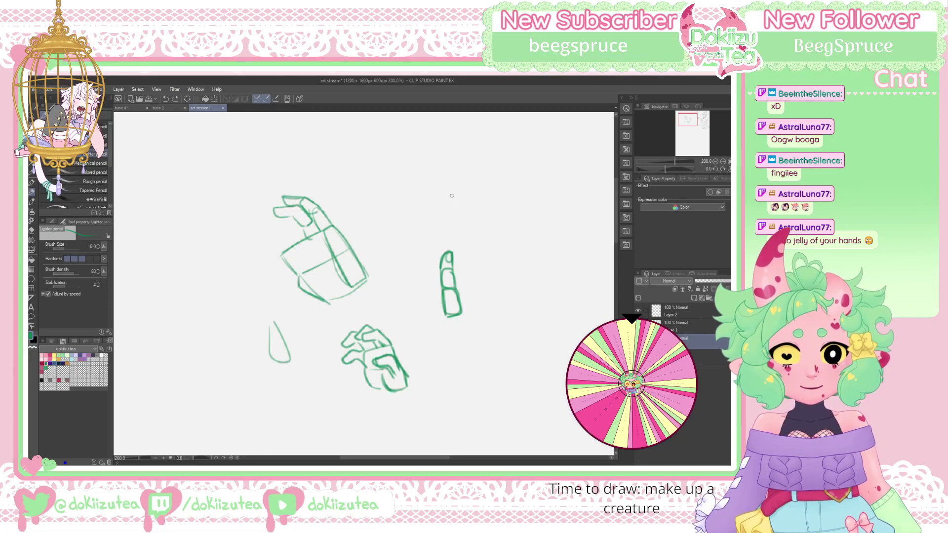
mouse_move(418, 193)
mouse_down()
mouse_move(469, 190)
mouse_move(455, 211)
mouse_move(470, 194)
mouse_move(453, 212)
mouse_move(420, 212)
mouse_move(406, 199)
mouse_up()
mouse_move(430, 194)
mouse_down()
mouse_move(410, 212)
mouse_move(424, 195)
mouse_move(396, 206)
mouse_move(423, 211)
mouse_up()
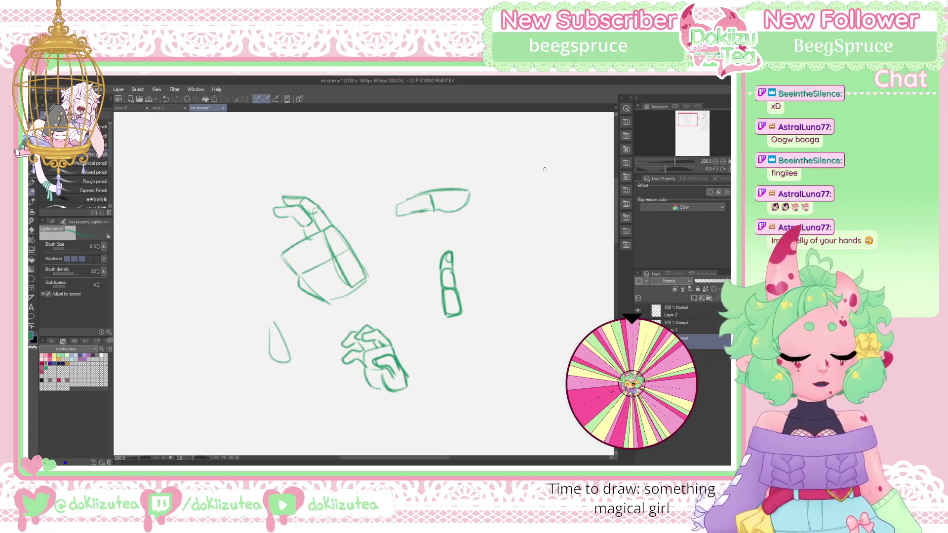
Clear the green hand studies from the layer and choose a dark red drawing color
click(187, 99)
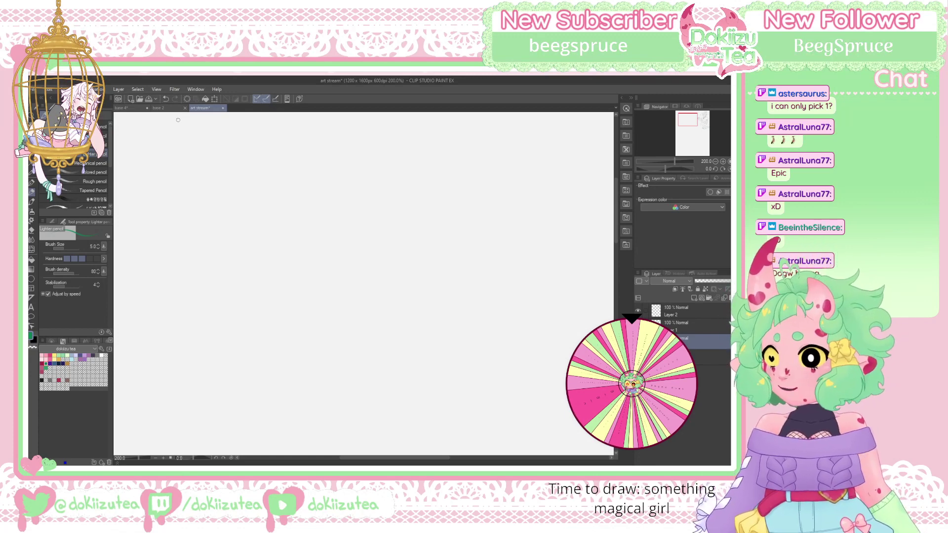
click(53, 355)
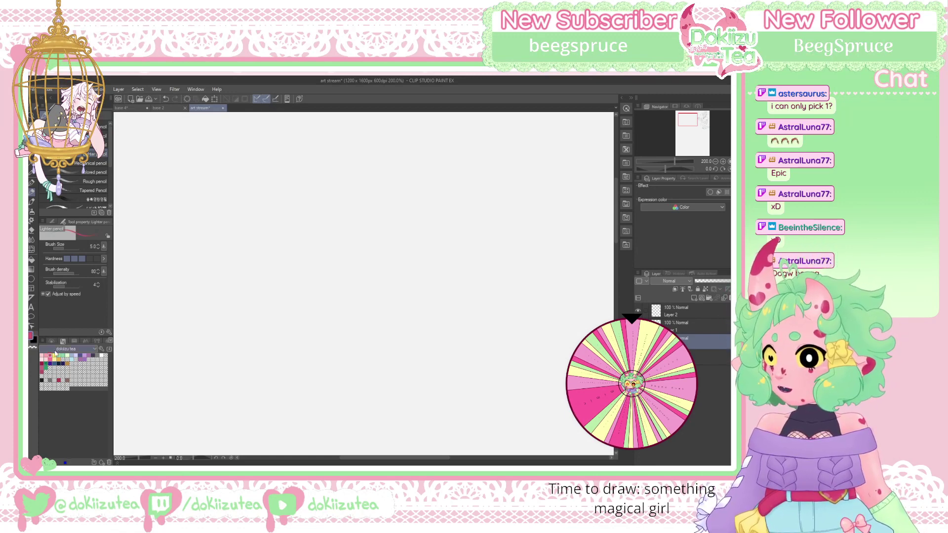
click(42, 363)
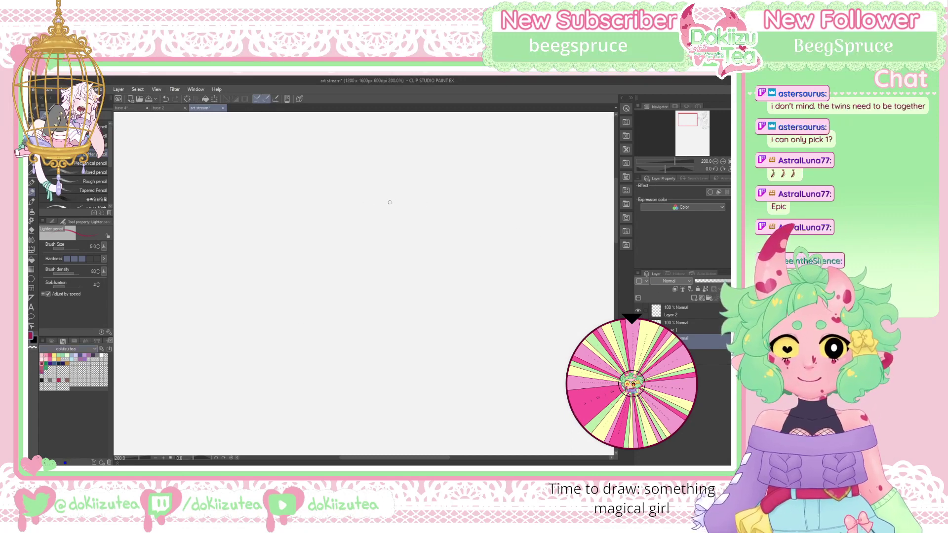
Sketch two round heads side by side in dark red, with curved facial guidelines
mouse_move(334, 208)
mouse_down()
mouse_move(350, 227)
mouse_move(340, 200)
mouse_move(323, 203)
mouse_move(361, 225)
mouse_move(345, 255)
mouse_move(344, 247)
mouse_move(325, 255)
mouse_move(352, 256)
mouse_move(363, 244)
mouse_up()
mouse_move(363, 248)
mouse_down()
mouse_move(316, 234)
mouse_move(325, 246)
mouse_move(315, 247)
mouse_move(395, 230)
mouse_move(406, 214)
mouse_move(399, 200)
mouse_move(374, 220)
mouse_move(400, 228)
mouse_move(365, 248)
mouse_move(404, 248)
mouse_move(383, 258)
mouse_move(408, 250)
mouse_up()
mouse_move(389, 201)
mouse_down()
mouse_move(413, 213)
mouse_move(414, 229)
mouse_move(408, 211)
mouse_up()
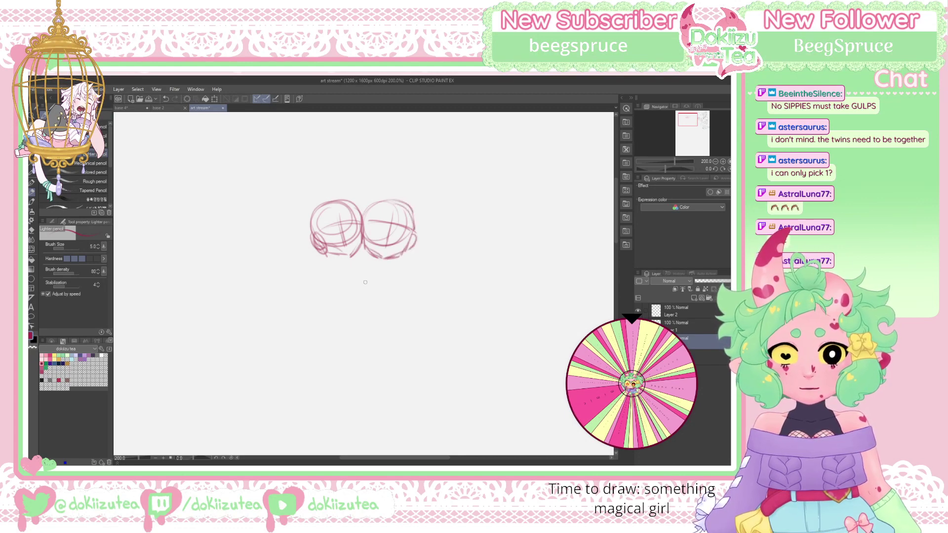
Rough in the shoulder lines beneath the heads, with arms reaching across and the start of the upper torso
drag(354, 257, 400, 260)
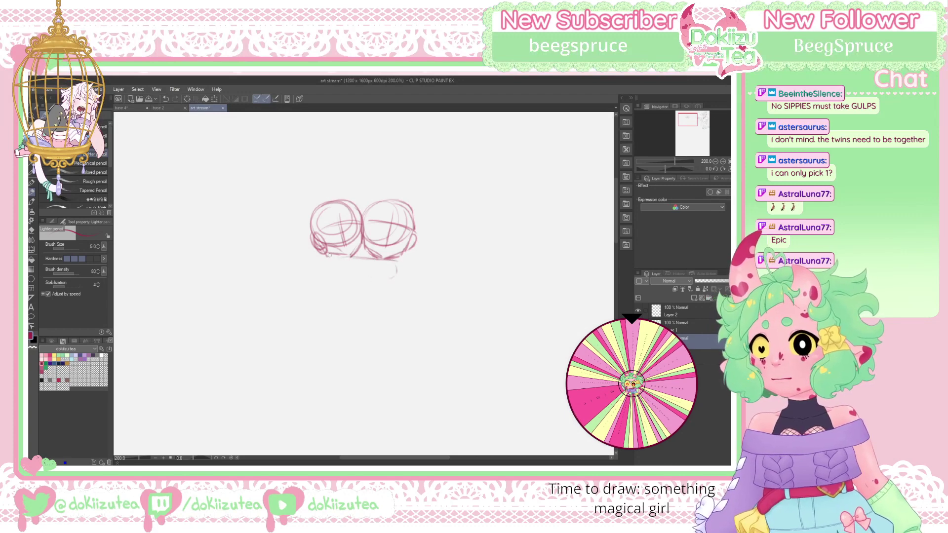
mouse_move(329, 257)
mouse_down()
mouse_move(332, 268)
mouse_move(367, 276)
mouse_move(296, 287)
mouse_move(267, 306)
mouse_up()
drag(345, 287, 404, 282)
mouse_move(384, 318)
mouse_down()
mouse_move(415, 280)
mouse_move(393, 274)
mouse_move(420, 256)
mouse_move(432, 268)
mouse_up()
drag(418, 253, 438, 258)
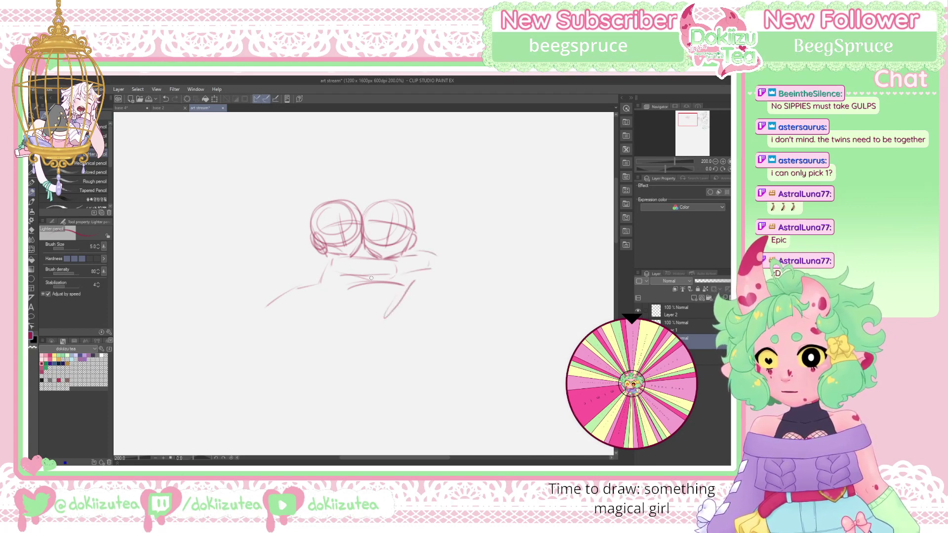
drag(364, 287, 351, 311)
mouse_move(402, 280)
mouse_down()
mouse_move(392, 312)
mouse_move(419, 274)
mouse_up()
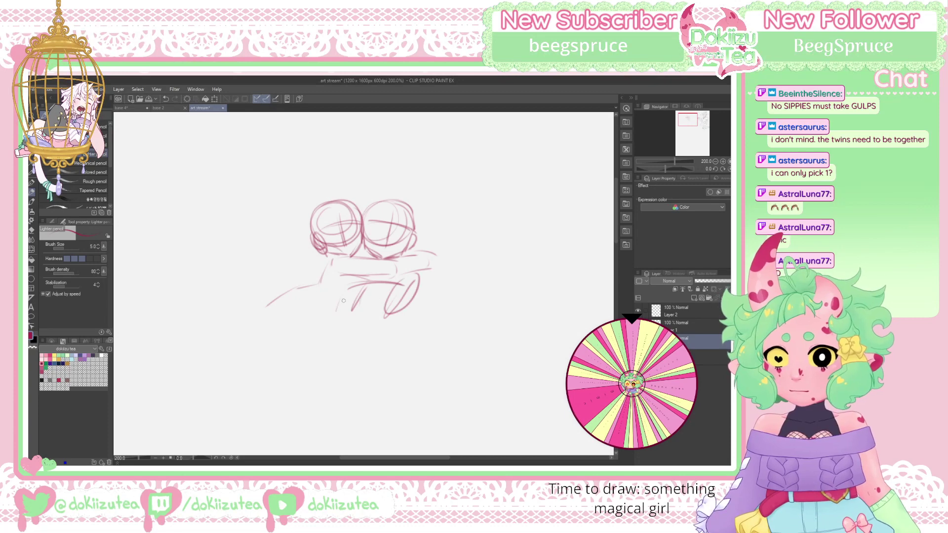
Sketch the slanted torso contours below the arms and continue them into the hips and upper legs
drag(350, 288, 307, 338)
drag(398, 308, 376, 364)
mouse_move(384, 329)
mouse_down()
mouse_move(337, 363)
mouse_move(323, 352)
mouse_move(341, 406)
mouse_up()
mouse_move(378, 349)
mouse_down()
mouse_move(367, 408)
mouse_move(340, 399)
mouse_up()
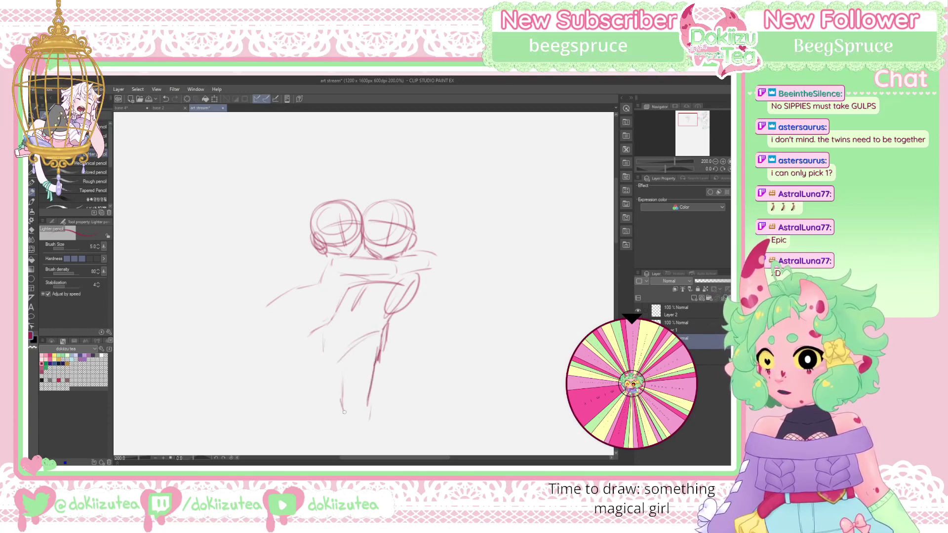
mouse_move(326, 325)
mouse_down()
mouse_move(281, 371)
mouse_move(302, 389)
mouse_move(318, 378)
mouse_move(359, 434)
mouse_move(371, 399)
mouse_up()
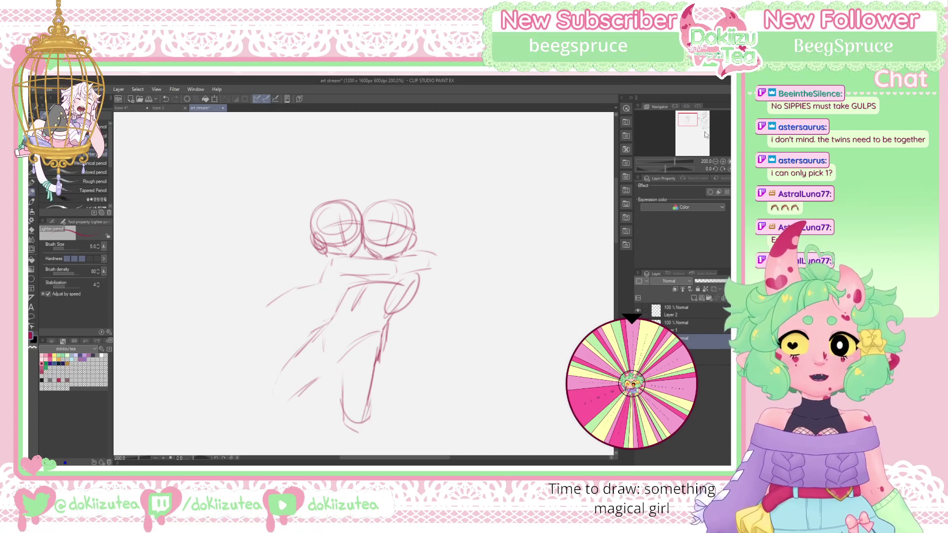
Extend the figures' legs downward with lower-leg contours and an angled knee on the left
drag(691, 121, 691, 121)
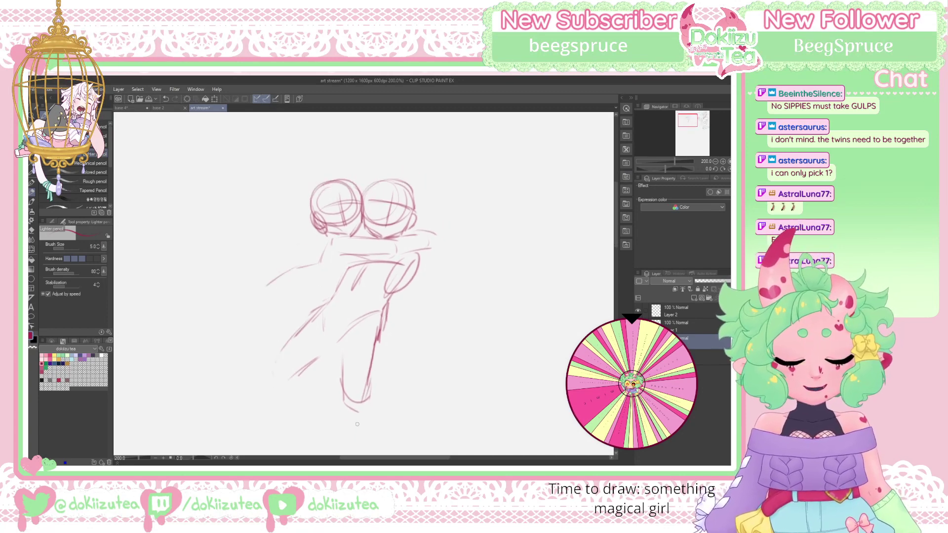
drag(344, 409, 356, 437)
drag(370, 401, 371, 450)
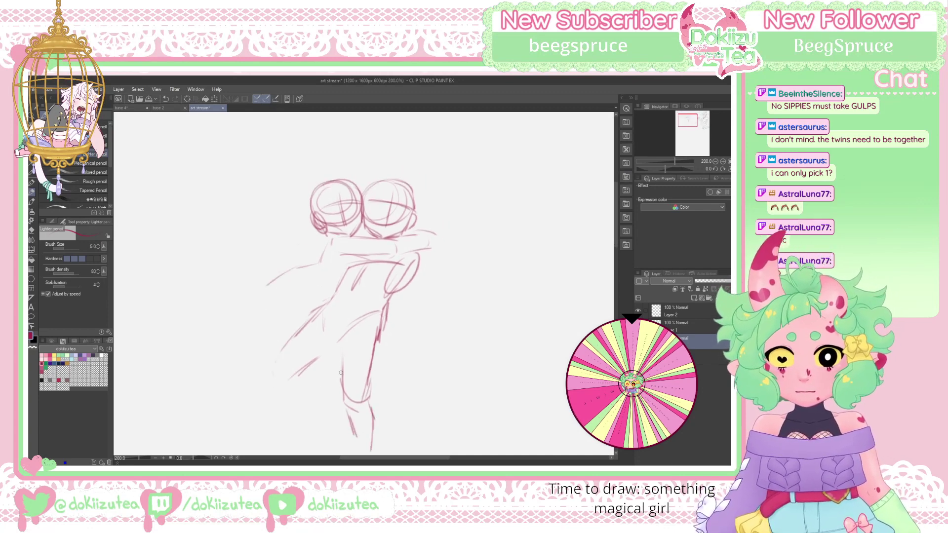
mouse_move(273, 378)
mouse_down()
mouse_move(307, 408)
mouse_move(326, 397)
mouse_up()
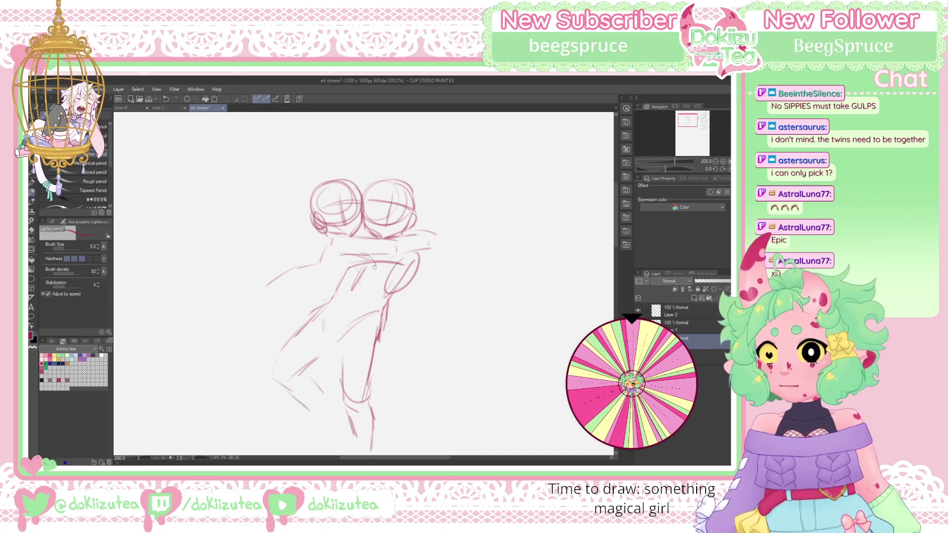
Add overlapping arm shapes at the chest, clean up the right head's facial guidelines and add its ear
mouse_move(375, 272)
mouse_down()
mouse_move(371, 254)
mouse_move(357, 250)
mouse_move(366, 276)
mouse_move(413, 307)
mouse_up()
mouse_move(414, 271)
mouse_down()
mouse_move(383, 301)
mouse_move(382, 287)
mouse_move(399, 311)
mouse_move(416, 291)
mouse_move(368, 278)
mouse_move(403, 271)
mouse_up()
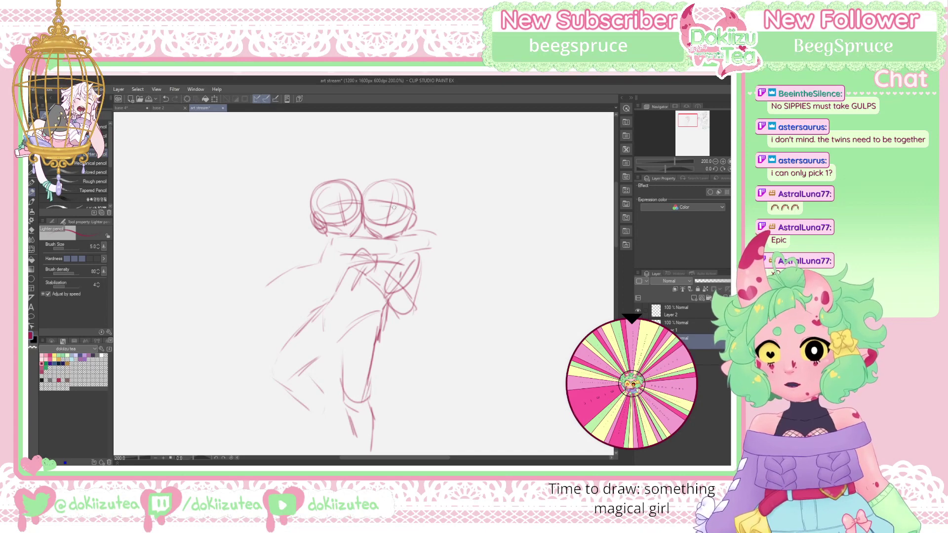
mouse_move(387, 198)
mouse_down()
mouse_move(385, 222)
mouse_move(379, 204)
mouse_move(370, 211)
mouse_move(396, 201)
mouse_move(402, 215)
mouse_move(400, 192)
mouse_move(389, 193)
mouse_move(395, 203)
mouse_move(381, 214)
mouse_move(383, 203)
mouse_move(382, 229)
mouse_move(417, 205)
mouse_move(410, 219)
mouse_move(419, 219)
mouse_move(409, 233)
mouse_up()
key(e)
key(p)
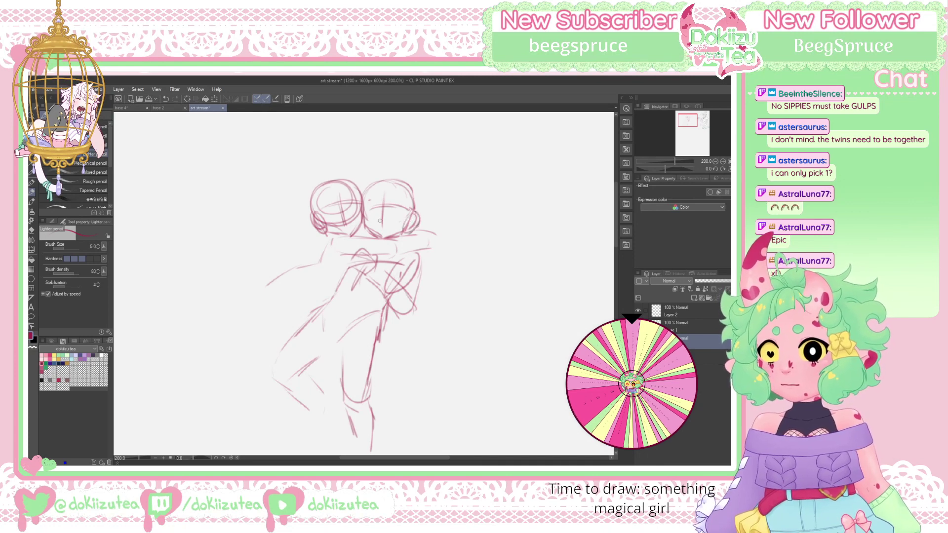
Erase the left head's rough lines and redraw it slightly higher with new facial guidelines and an ear
key(e)
mouse_move(352, 199)
mouse_down()
mouse_move(329, 220)
mouse_move(340, 219)
mouse_move(323, 253)
mouse_move(318, 222)
mouse_up()
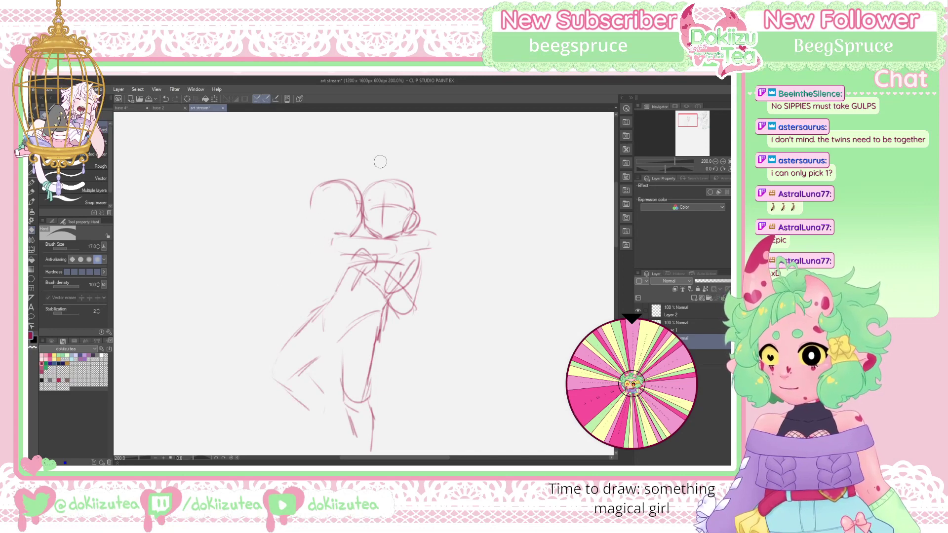
key(p)
mouse_move(325, 180)
mouse_down()
mouse_move(306, 202)
mouse_move(330, 223)
mouse_move(314, 217)
mouse_move(344, 173)
mouse_move(361, 198)
mouse_move(356, 188)
mouse_move(349, 220)
mouse_up()
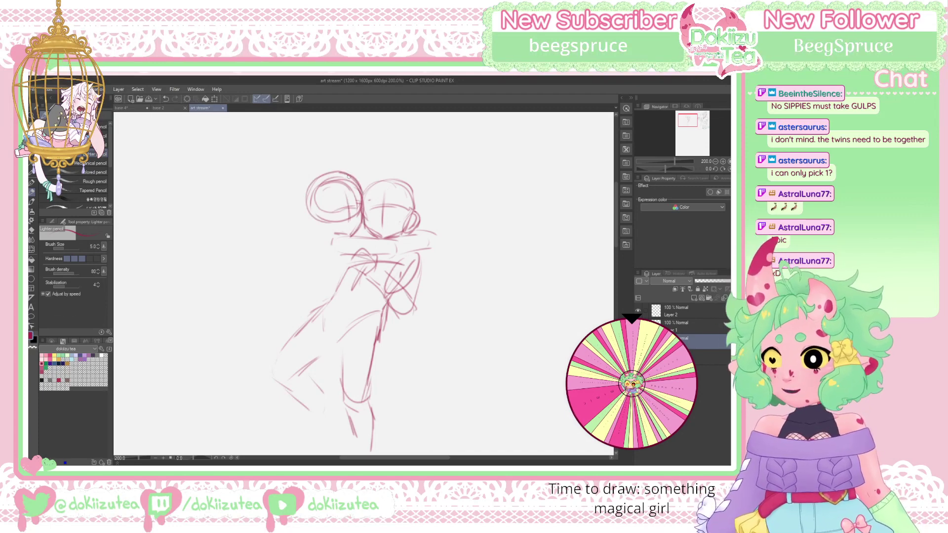
key(e)
key(p)
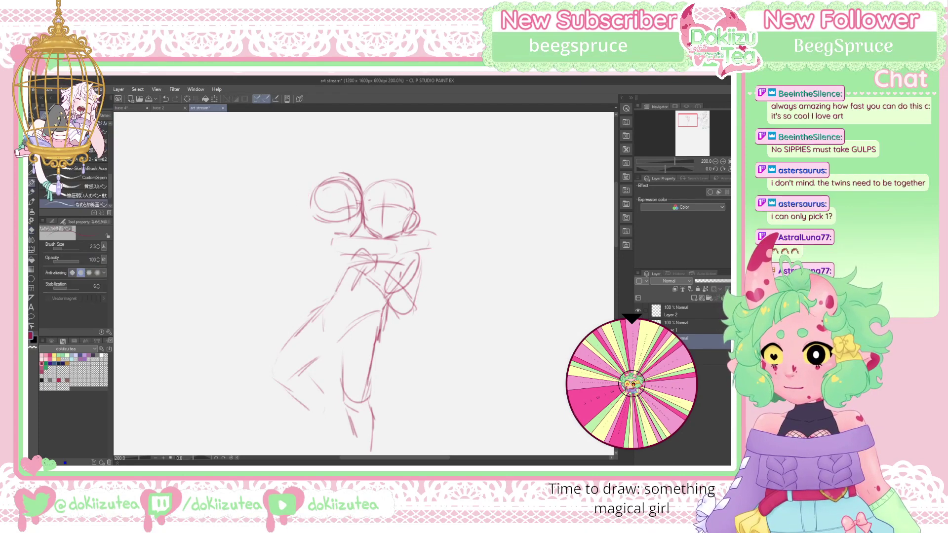
mouse_move(341, 172)
mouse_down()
mouse_move(311, 195)
mouse_move(318, 183)
mouse_move(321, 220)
mouse_move(311, 192)
mouse_move(311, 203)
mouse_move(331, 198)
mouse_move(320, 213)
mouse_move(319, 201)
mouse_move(324, 232)
mouse_up()
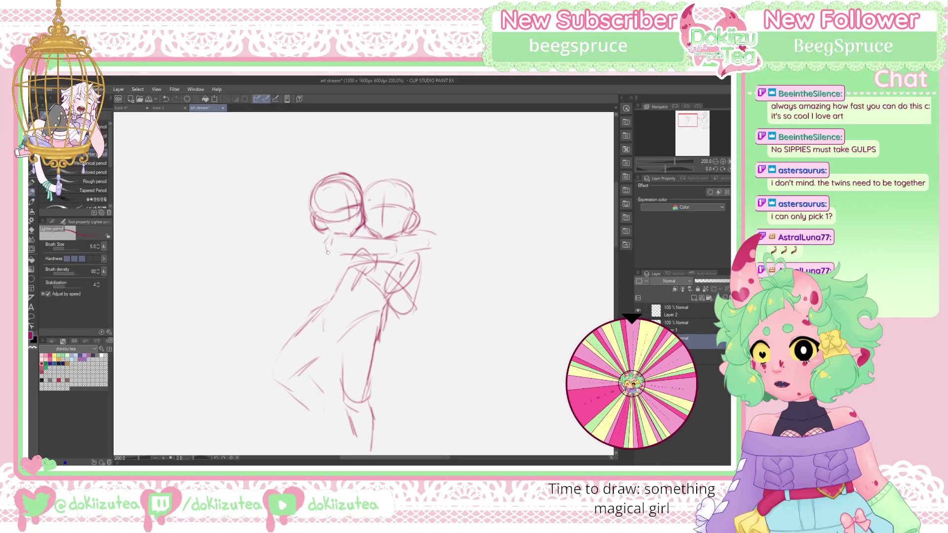
Sketch the left figure's back, curved hip and bent leg, plus an outstretched hand with spread fingers
mouse_move(316, 250)
mouse_down()
mouse_move(308, 272)
mouse_move(259, 292)
mouse_move(300, 295)
mouse_move(293, 335)
mouse_up()
drag(264, 287, 262, 310)
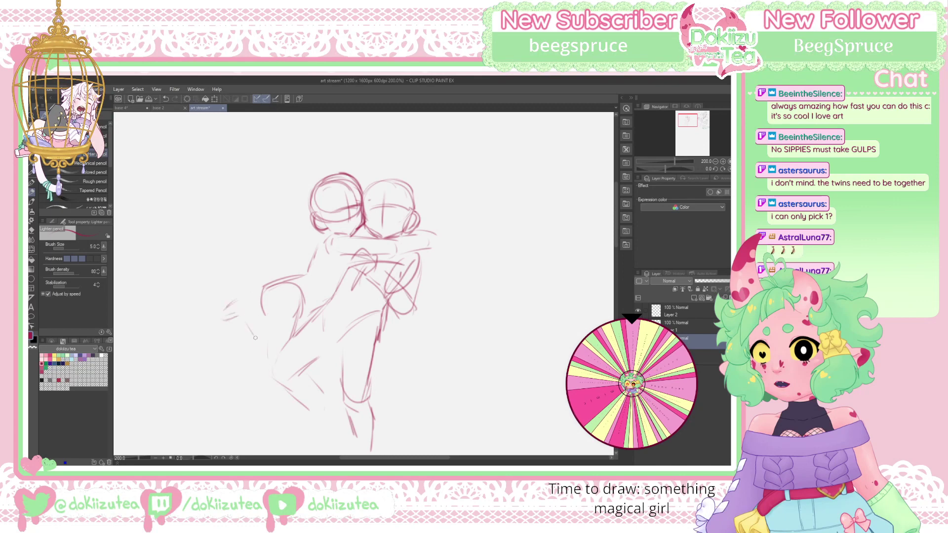
drag(255, 337, 264, 371)
drag(330, 296, 313, 314)
drag(290, 233, 298, 246)
mouse_move(286, 257)
mouse_down()
mouse_move(267, 262)
mouse_move(278, 269)
mouse_up()
drag(276, 269, 287, 261)
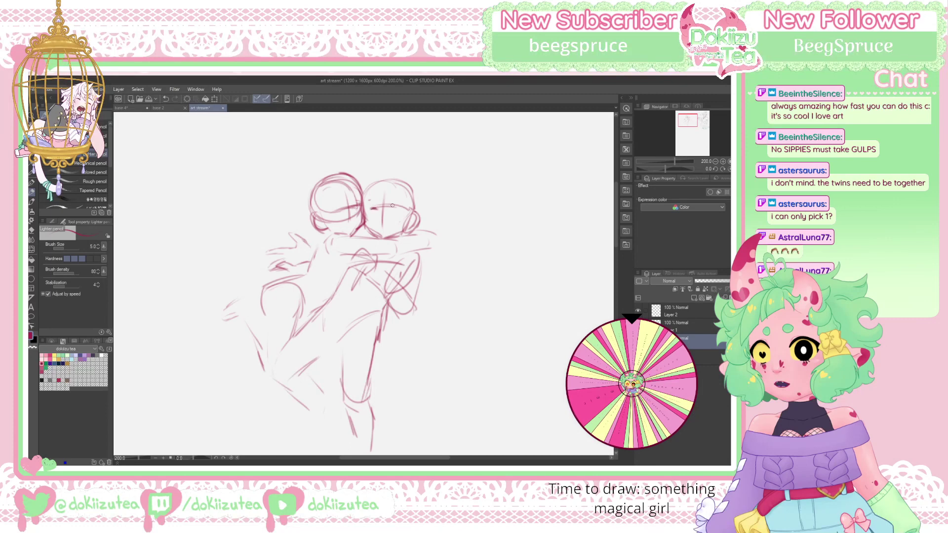
Sketch a round eye, a wink and a mouth on the right head, and erase the left head's facial guidelines
mouse_move(391, 207)
mouse_down()
mouse_move(405, 207)
mouse_move(387, 220)
mouse_up()
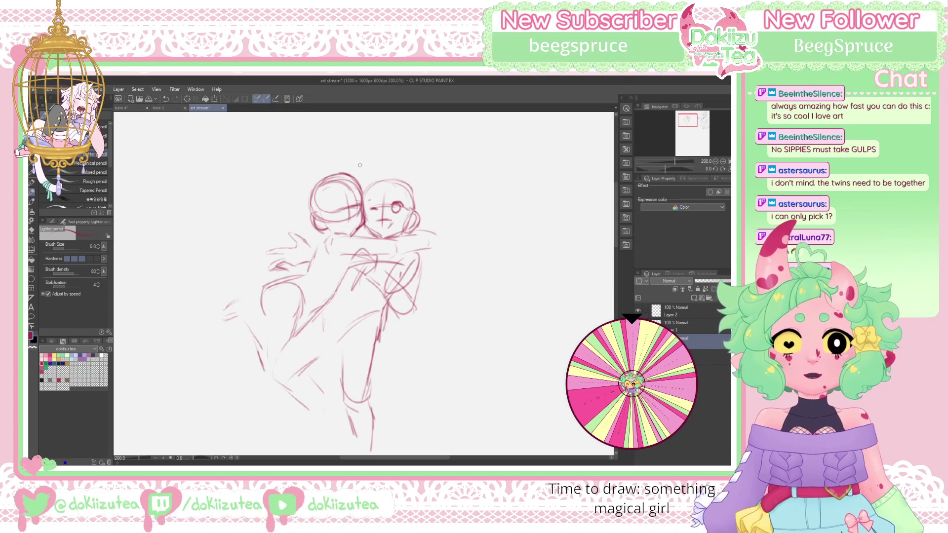
key(e)
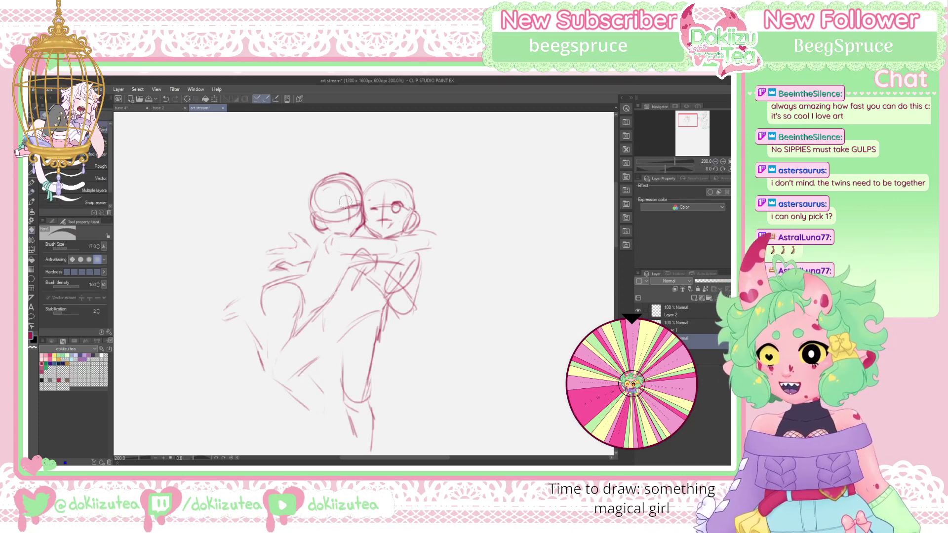
mouse_move(345, 204)
mouse_down()
mouse_move(333, 221)
mouse_move(350, 194)
mouse_up()
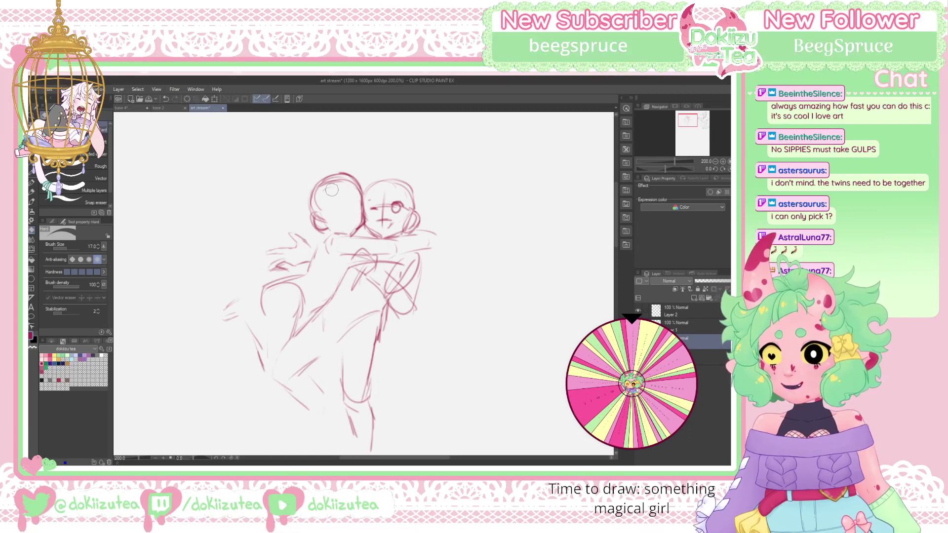
key(p)
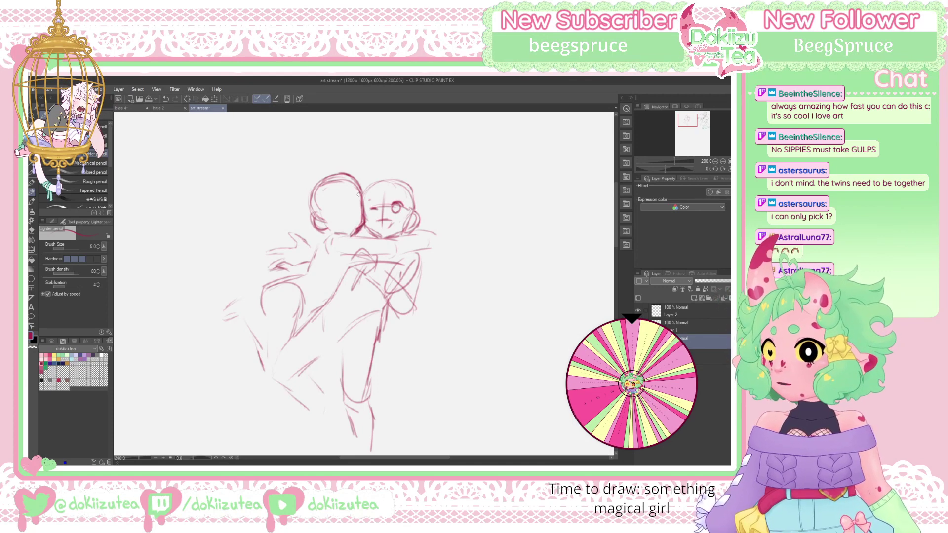
Define the arm wrapped over the right figure's shoulder and extend it into an outstretched hand
key(e)
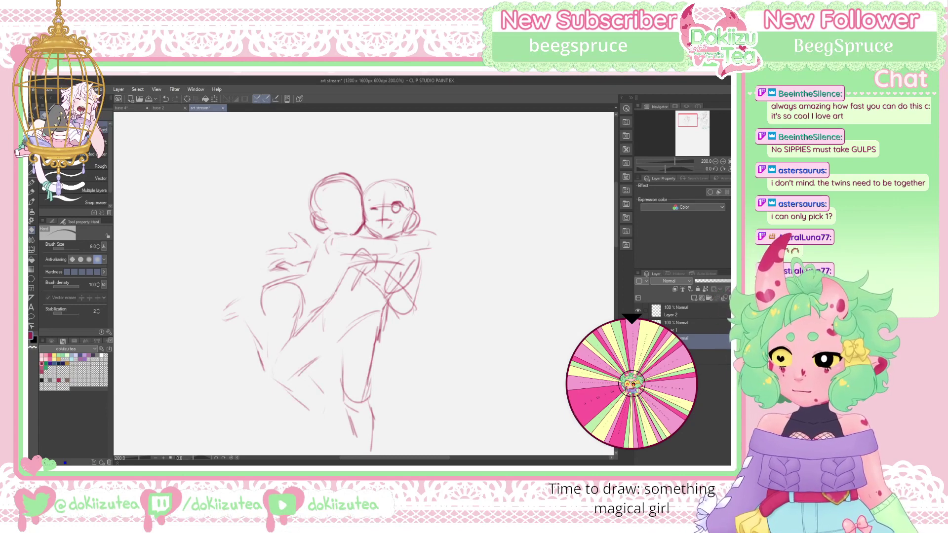
key(p)
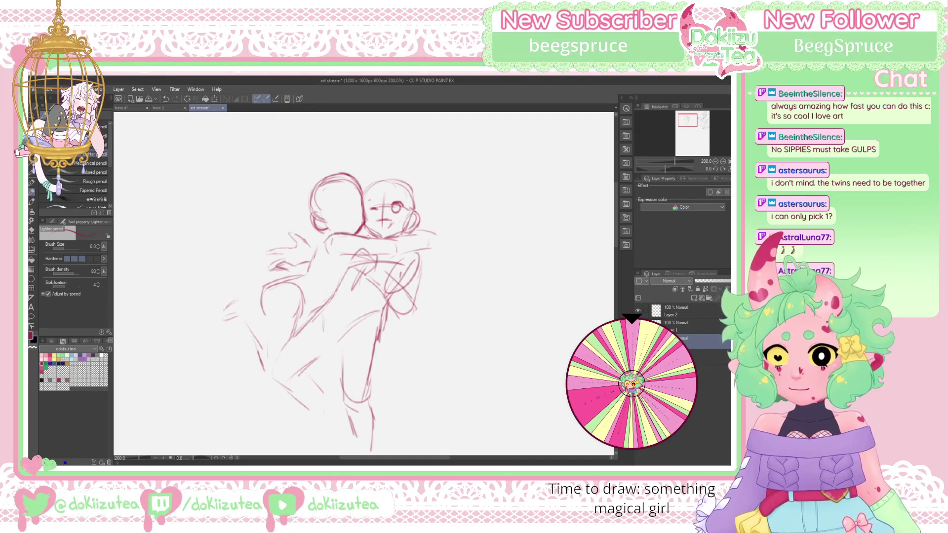
mouse_move(364, 241)
mouse_down()
mouse_move(418, 233)
mouse_move(418, 249)
mouse_move(429, 247)
mouse_move(398, 245)
mouse_move(383, 256)
mouse_move(413, 247)
mouse_move(436, 220)
mouse_move(457, 240)
mouse_move(437, 246)
mouse_move(457, 231)
mouse_move(448, 230)
mouse_up()
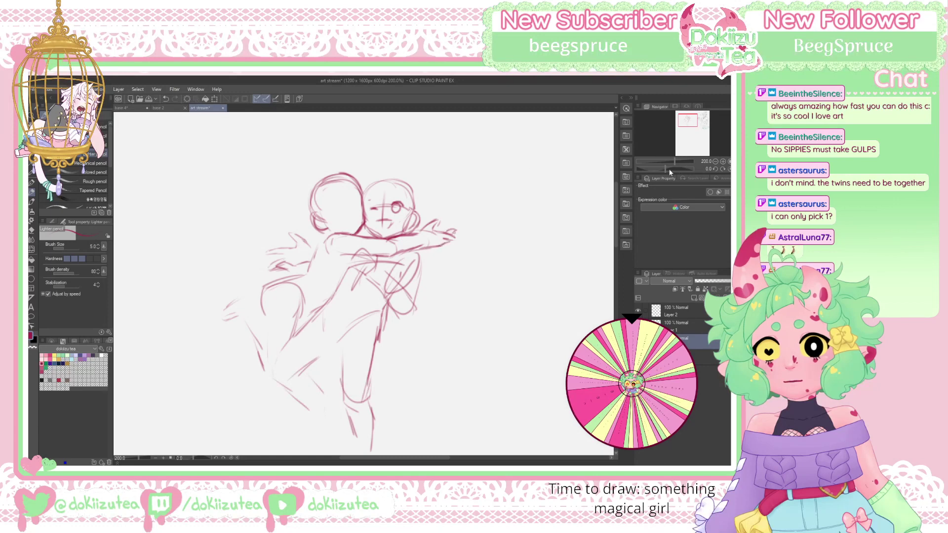
Rotate the canvas, then erase and redraw the fingers of the outstretched hand beside the right head
drag(670, 170, 657, 169)
key(e)
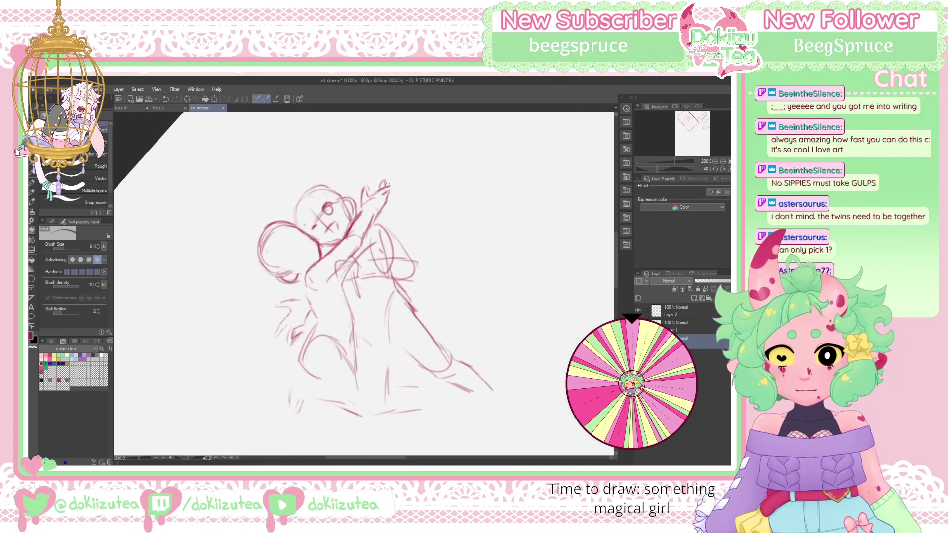
key(])
key(])
key(])
key(])
key(])
drag(384, 183, 390, 202)
key(p)
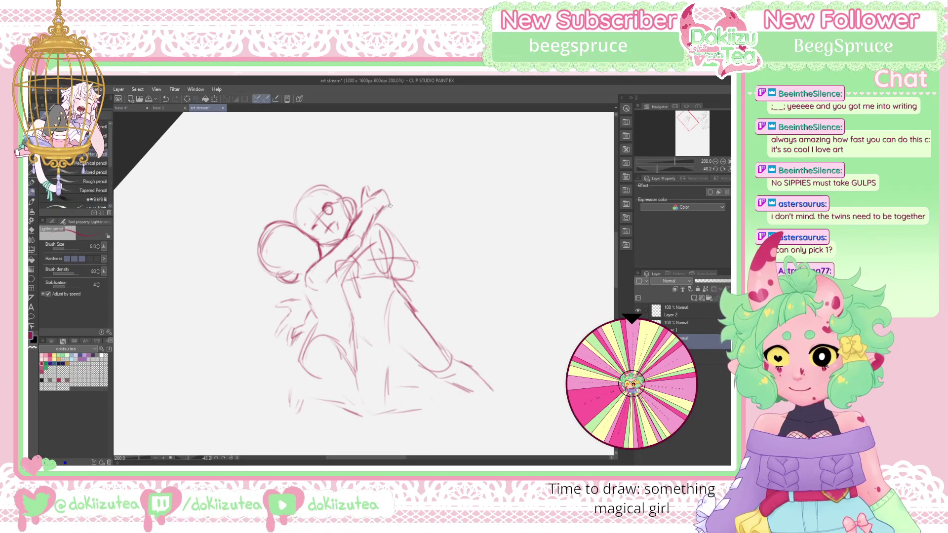
mouse_move(370, 198)
mouse_down()
mouse_move(391, 179)
mouse_move(392, 188)
mouse_move(387, 180)
mouse_up()
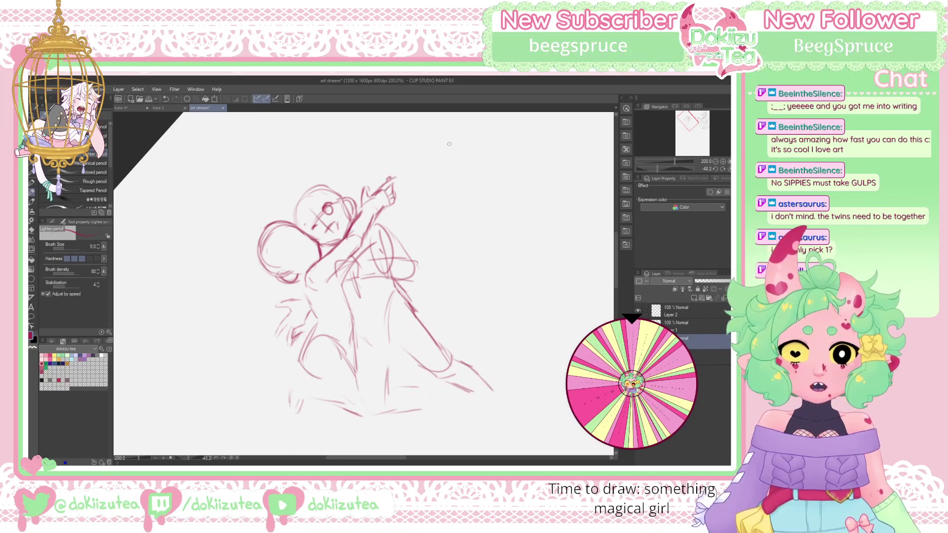
mouse_move(363, 210)
mouse_down()
mouse_move(371, 178)
mouse_move(371, 194)
mouse_up()
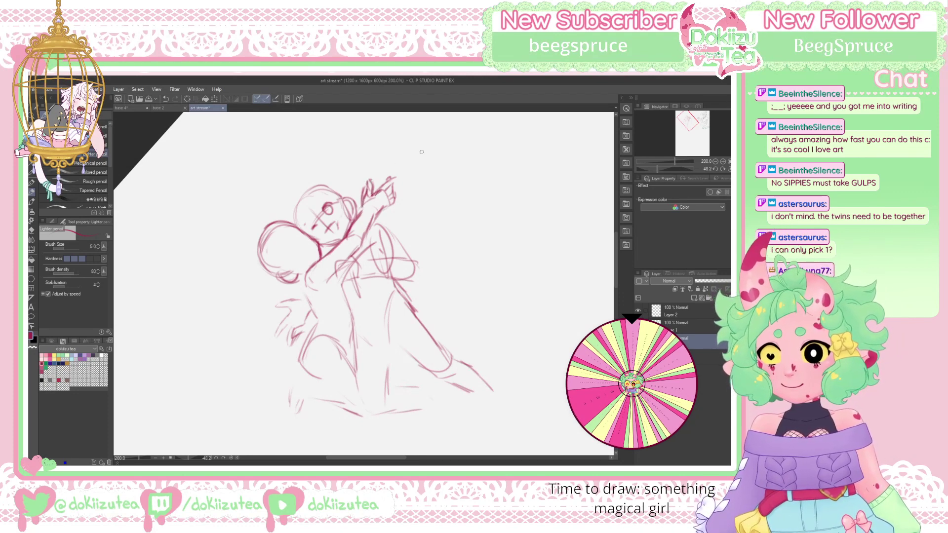
Erase the outstretched hand back to the forearm with a larger eraser
key(e)
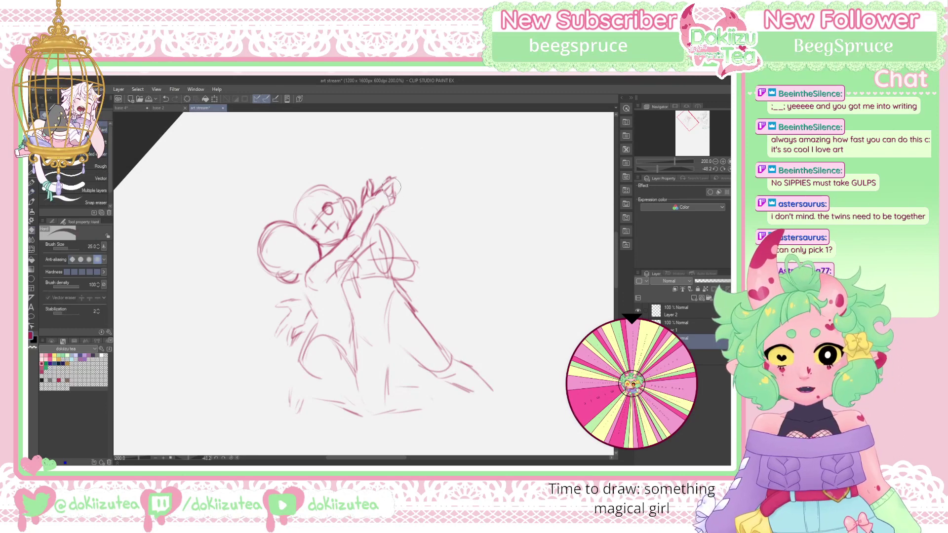
key(bracketright)
key(bracketright)
key(bracketright)
mouse_move(391, 187)
mouse_down()
mouse_move(375, 179)
mouse_move(392, 186)
mouse_move(380, 196)
mouse_up()
key(bracketleft)
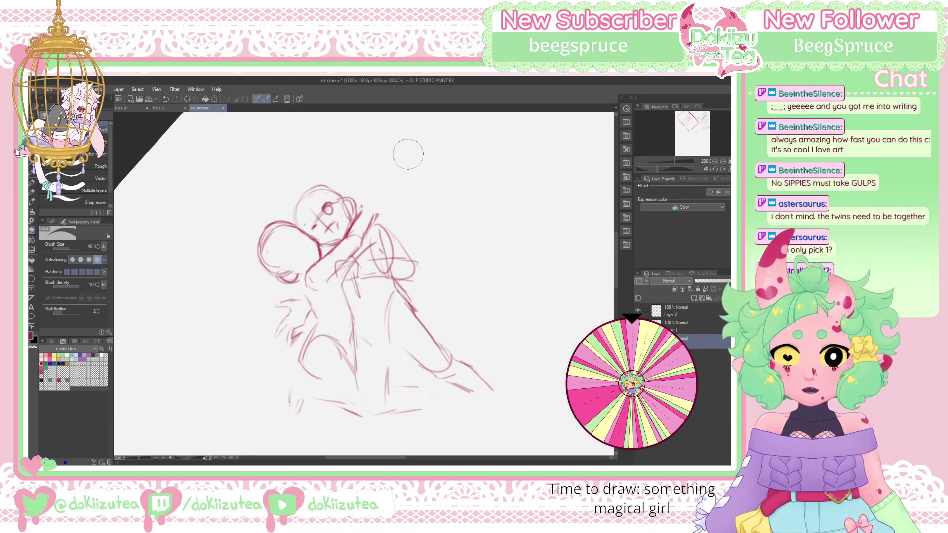
Redraw the forearm's end as two overlapping hands with spread fingers, resetting the canvas rotation to upright
key(p)
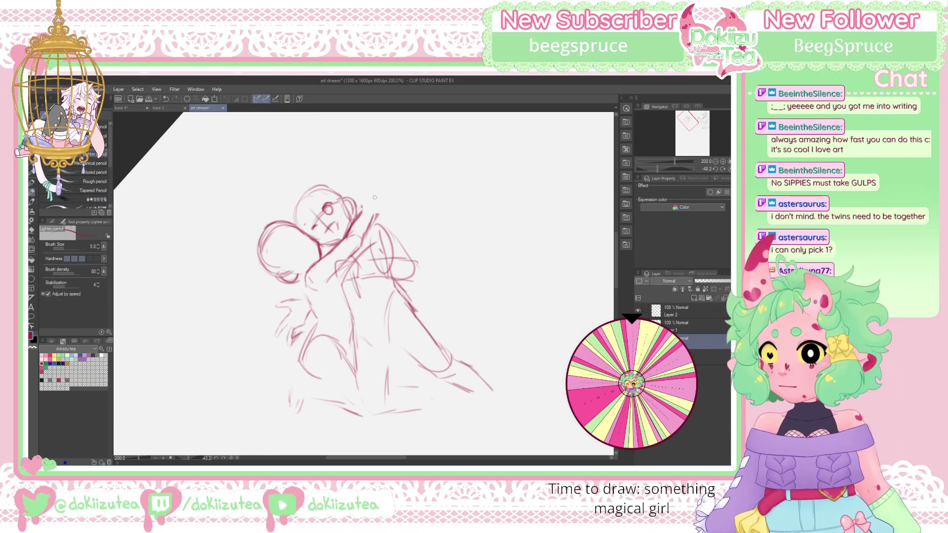
mouse_move(357, 218)
mouse_down()
mouse_move(375, 196)
mouse_move(386, 214)
mouse_move(402, 195)
mouse_up()
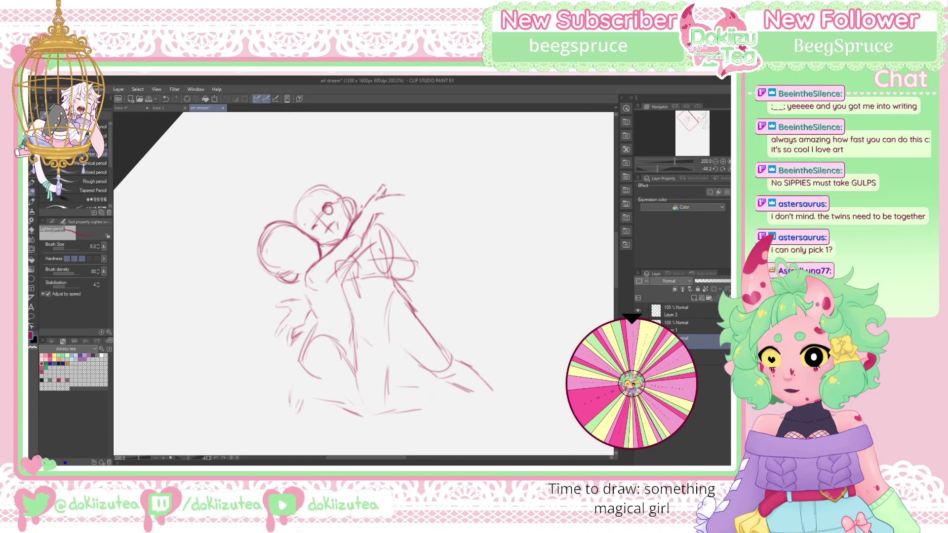
key(ctrl+at)
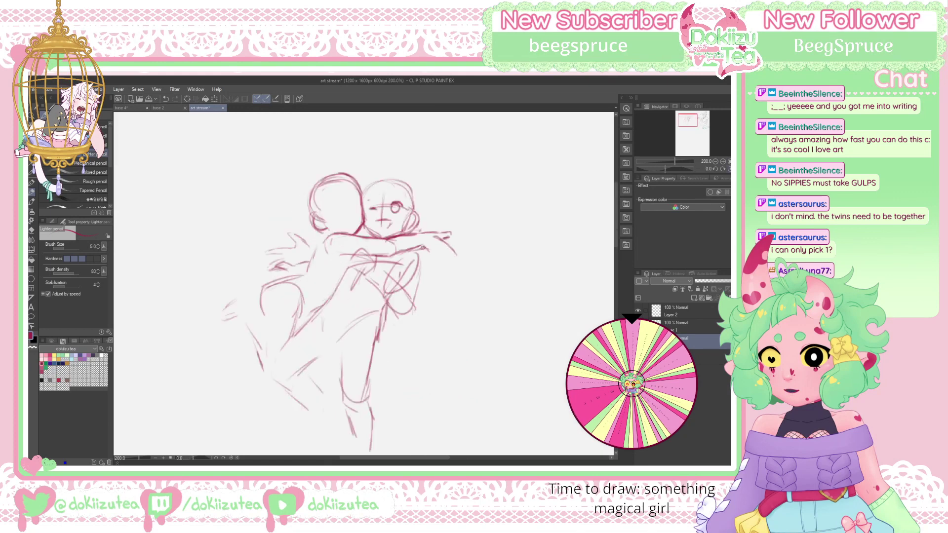
drag(433, 254, 449, 261)
mouse_move(432, 223)
mouse_down()
mouse_move(464, 230)
mouse_move(454, 240)
mouse_up()
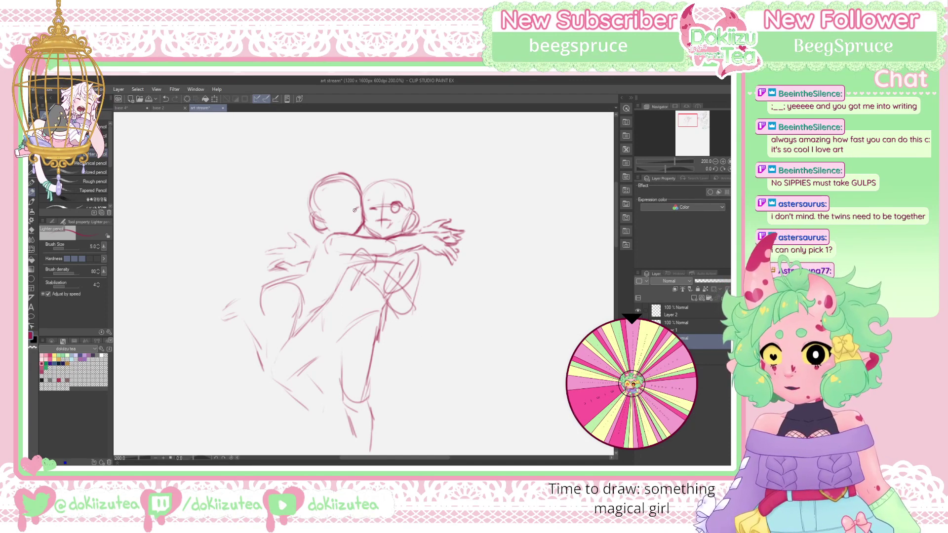
Sketch a round eye, a wink and a mouth on the left head, and extend the left figure's lower legs
drag(344, 210, 343, 212)
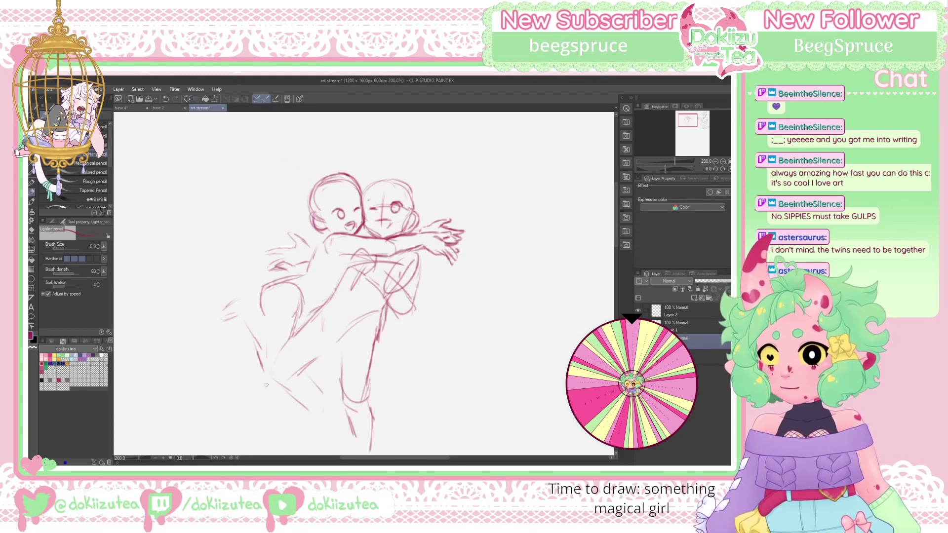
mouse_move(268, 380)
mouse_down()
mouse_move(241, 420)
mouse_move(242, 442)
mouse_move(218, 422)
mouse_move(231, 443)
mouse_move(247, 446)
mouse_up()
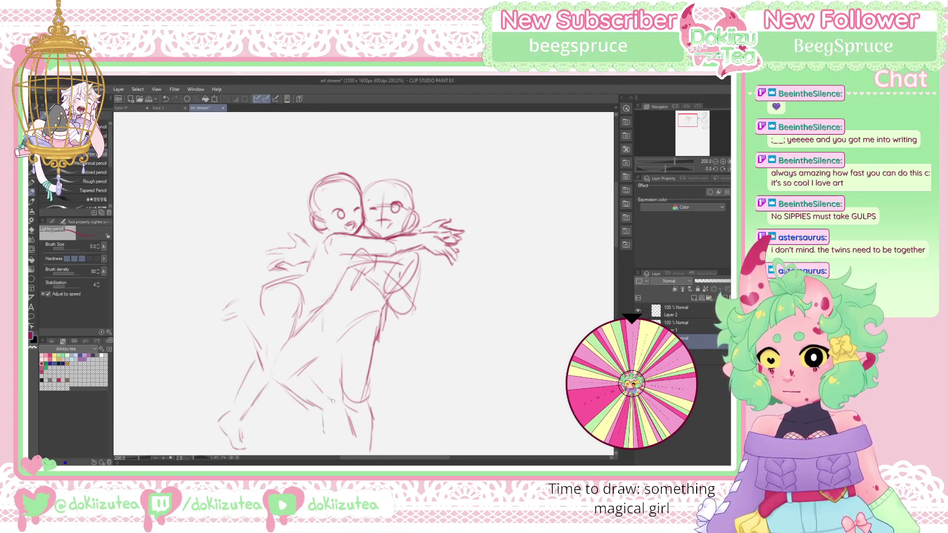
mouse_move(335, 420)
mouse_down()
mouse_move(330, 401)
mouse_move(341, 409)
mouse_move(327, 439)
mouse_up()
Complete the right figure's standing leg with an ankle and foot, and add hip and inner-thigh contours
click(687, 122)
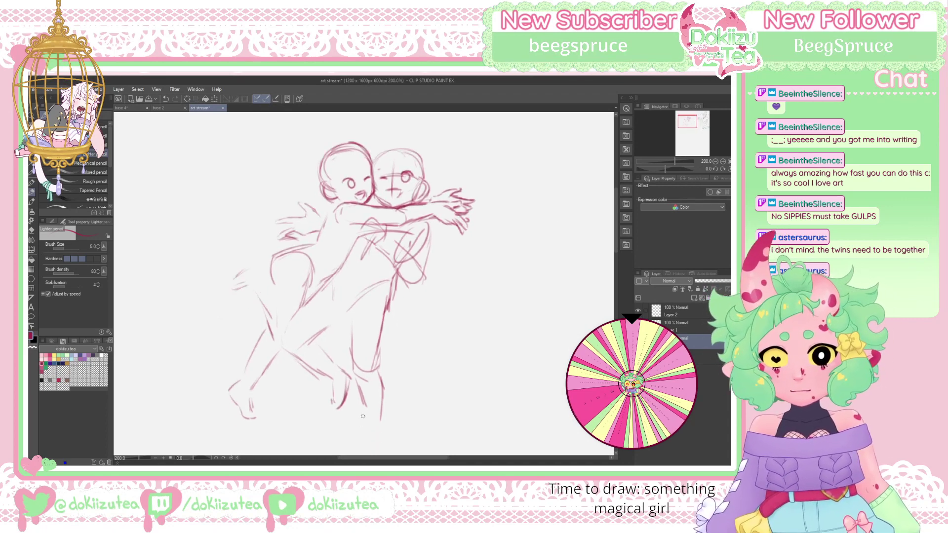
drag(358, 394, 368, 423)
mouse_move(366, 436)
mouse_down()
mouse_move(352, 447)
mouse_move(380, 453)
mouse_move(376, 443)
mouse_move(390, 441)
mouse_move(378, 452)
mouse_up()
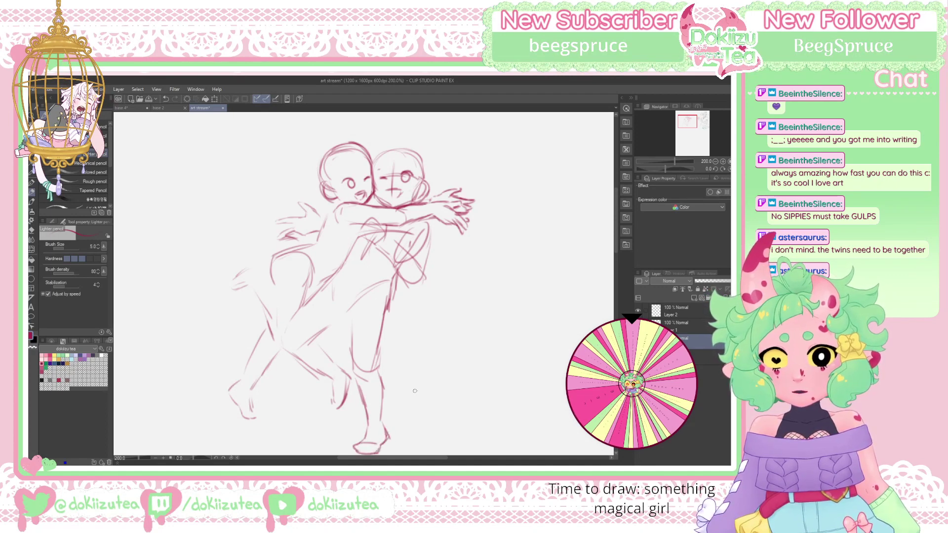
mouse_move(336, 308)
mouse_down()
mouse_move(337, 273)
mouse_move(339, 301)
mouse_up()
mouse_move(340, 273)
mouse_down()
mouse_move(353, 317)
mouse_move(324, 329)
mouse_up()
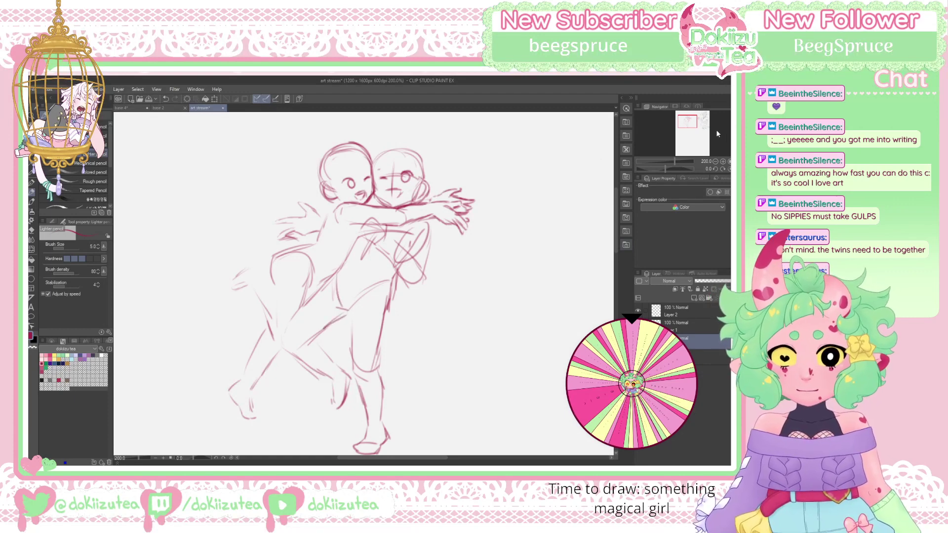
Lower the opacity of the layer with the rough sketch of the embracing figures
drag(693, 122, 692, 124)
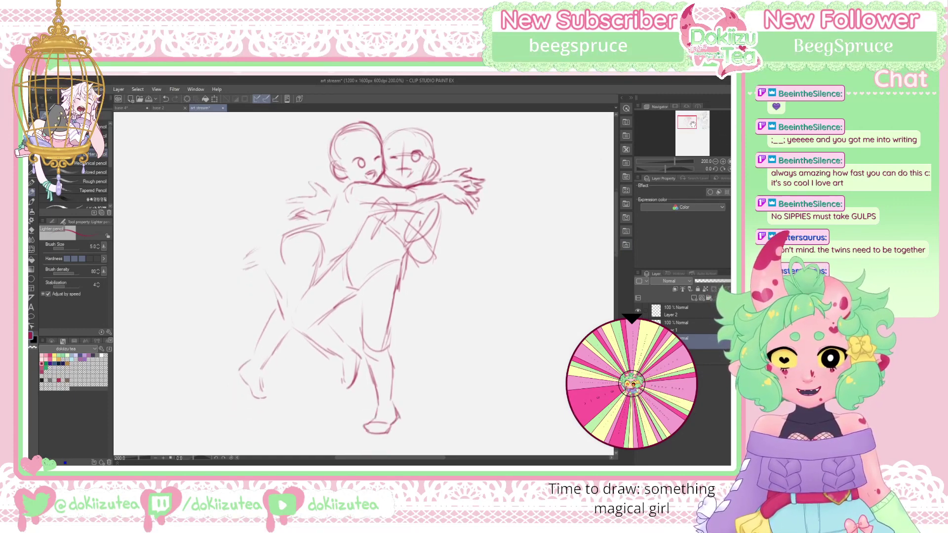
drag(729, 282, 719, 284)
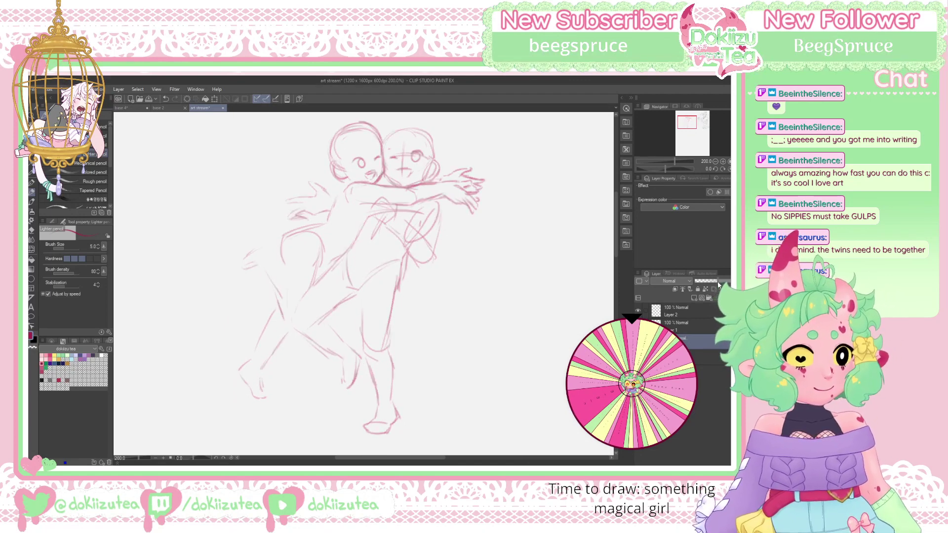
click(687, 121)
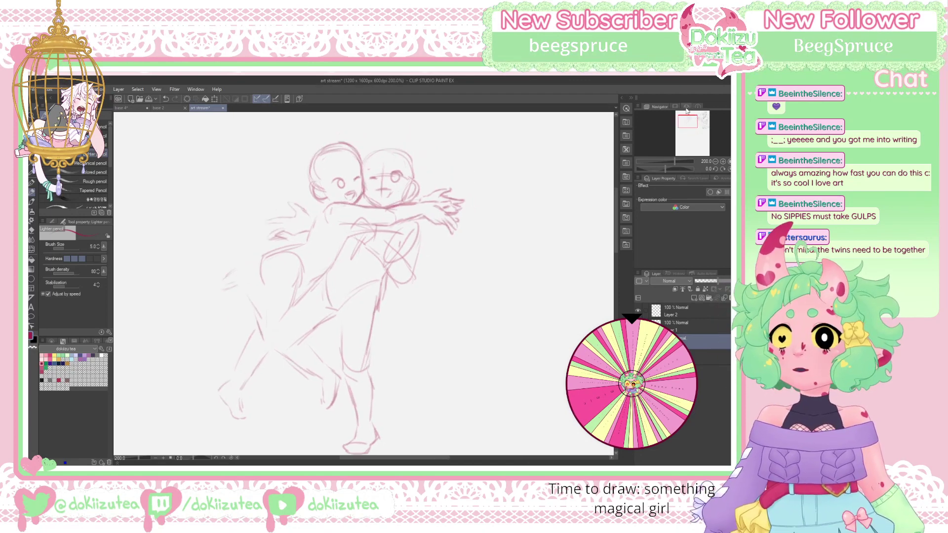
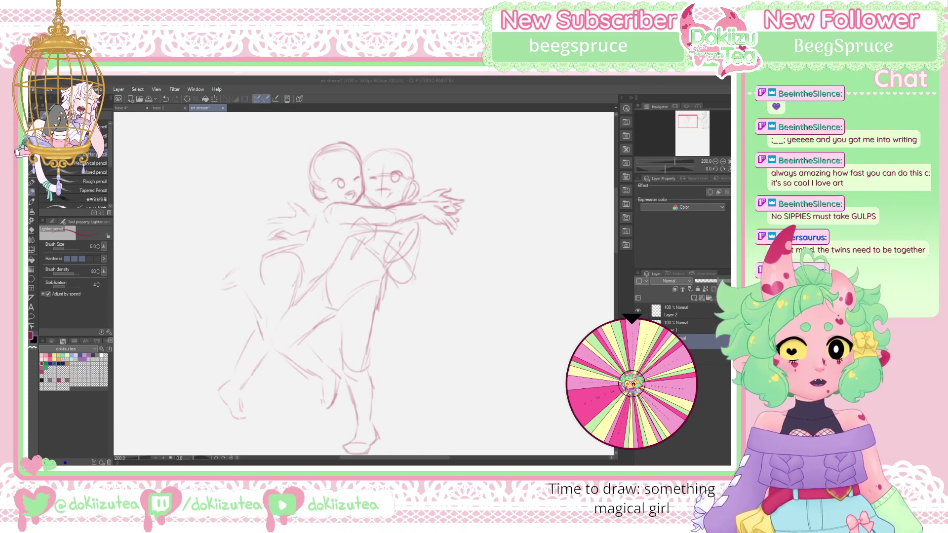
Fade the rough sketch layer further and switch to the line-art pen for refining the two heads
click(723, 161)
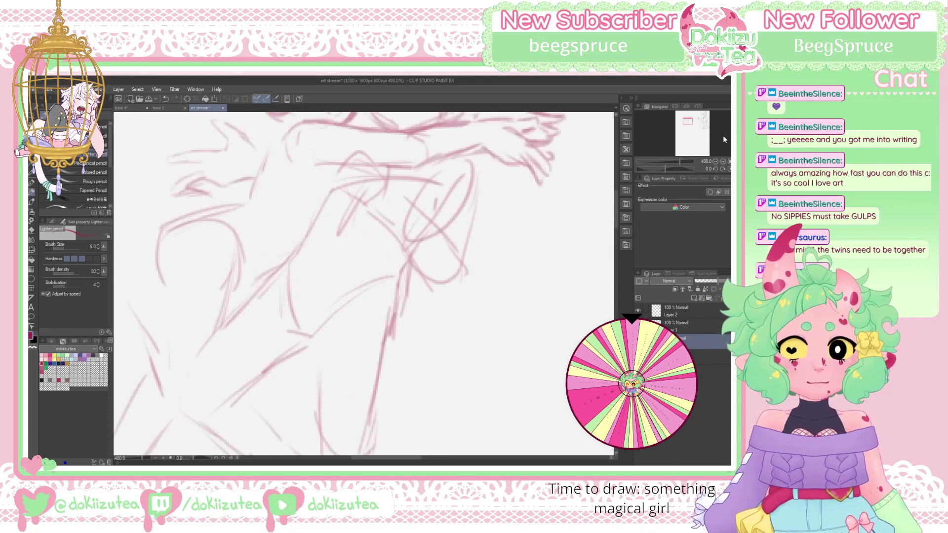
drag(689, 121, 694, 112)
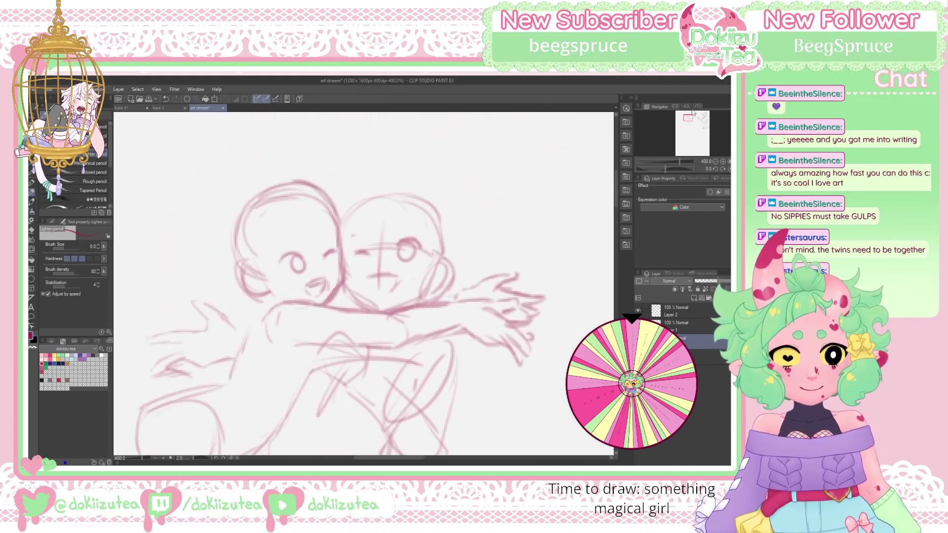
key(p)
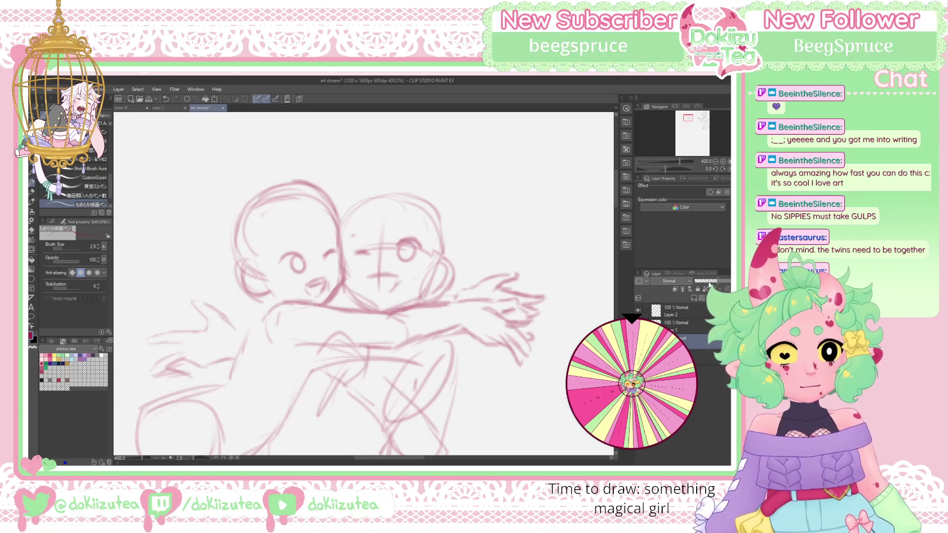
click(709, 282)
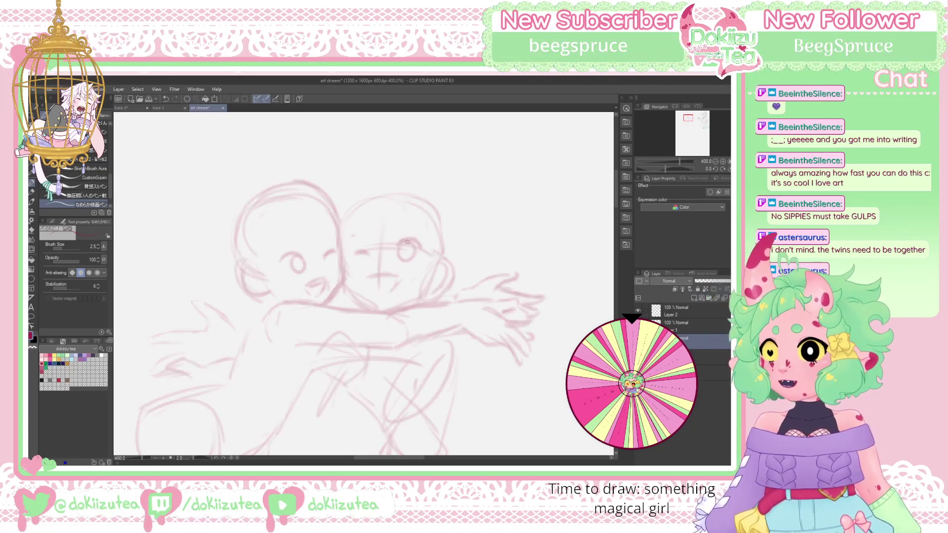
Draw the right head's sparkling open eye, wink, eyebrows and laughing open mouth over the faded sketch
mouse_move(396, 245)
mouse_down()
mouse_move(420, 246)
mouse_move(396, 242)
mouse_move(398, 261)
mouse_move(412, 245)
mouse_move(406, 262)
mouse_move(421, 233)
mouse_up()
mouse_move(358, 232)
mouse_down()
mouse_move(374, 232)
mouse_move(365, 252)
mouse_move(373, 249)
mouse_up()
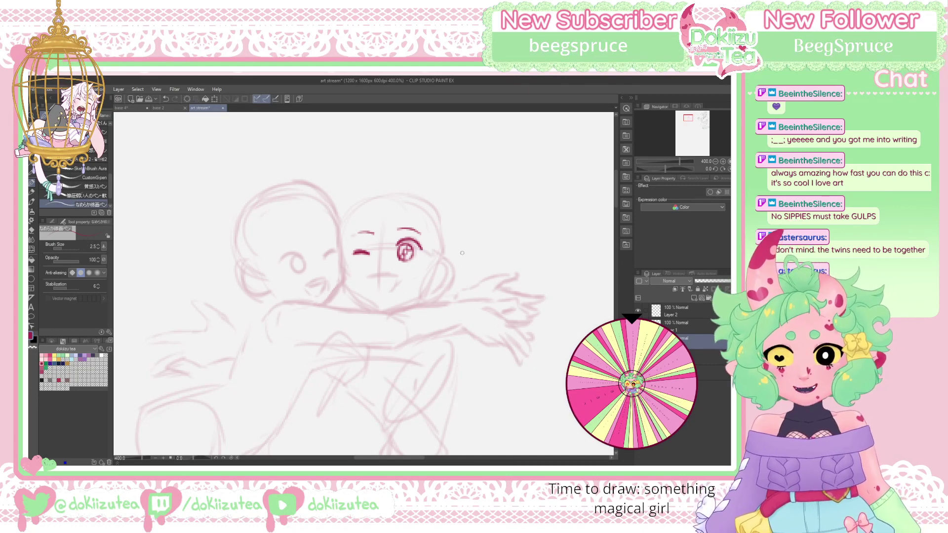
mouse_move(370, 274)
mouse_down()
mouse_move(401, 280)
mouse_move(375, 294)
mouse_move(393, 296)
mouse_move(396, 281)
mouse_move(384, 295)
mouse_move(391, 289)
mouse_up()
key(e)
key(p)
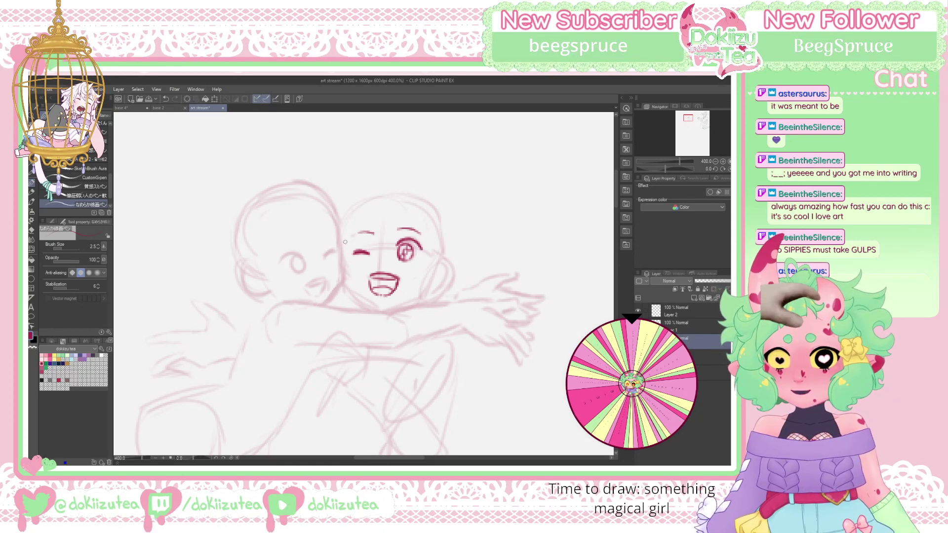
Line the left head's cheek where the faces touch, and draw its wink and open eye with a detailed iris
drag(341, 243, 344, 280)
key(ctrl+z)
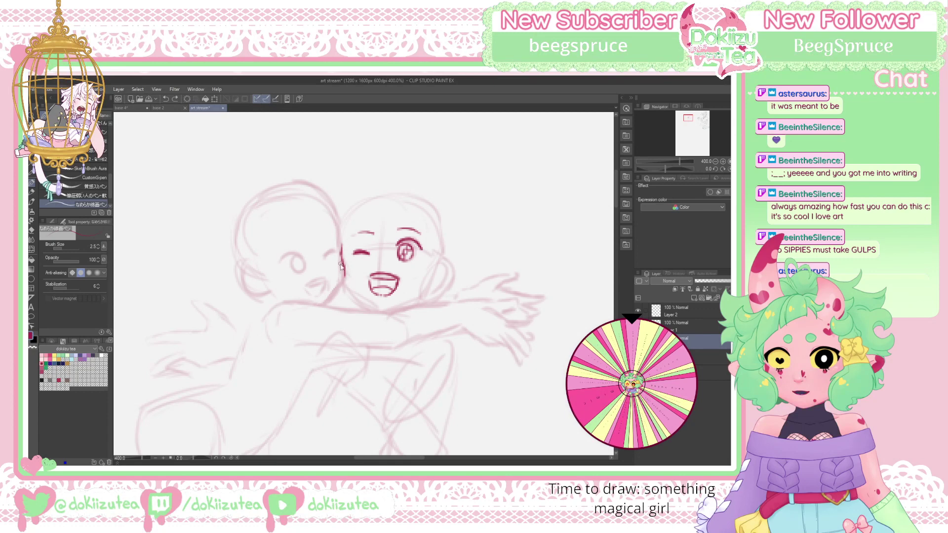
mouse_move(342, 246)
mouse_down()
mouse_move(343, 285)
mouse_move(325, 304)
mouse_up()
mouse_move(324, 257)
mouse_down()
mouse_move(336, 249)
mouse_move(277, 260)
mouse_move(280, 269)
mouse_move(296, 252)
mouse_up()
drag(418, 245, 424, 253)
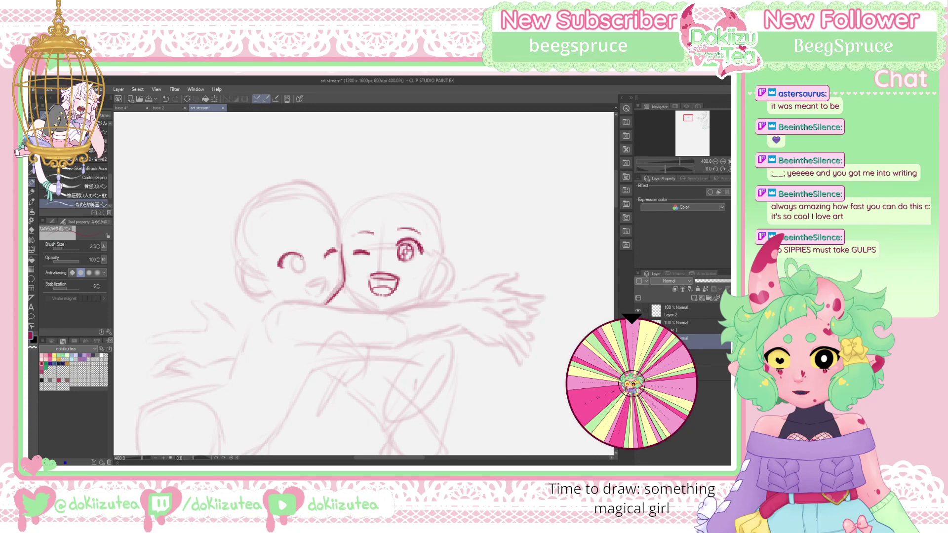
mouse_move(301, 257)
mouse_down()
mouse_move(291, 271)
mouse_move(304, 269)
mouse_up()
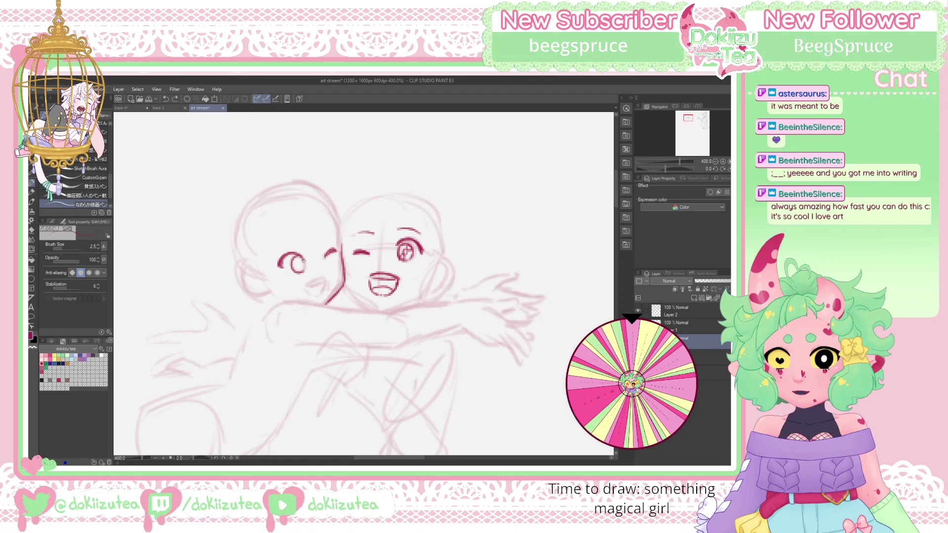
drag(305, 266, 304, 270)
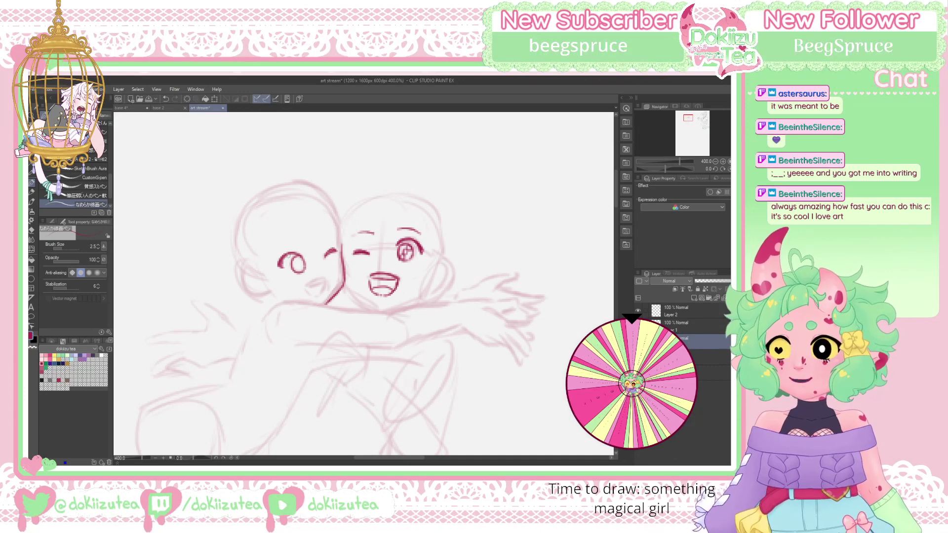
drag(298, 262, 300, 271)
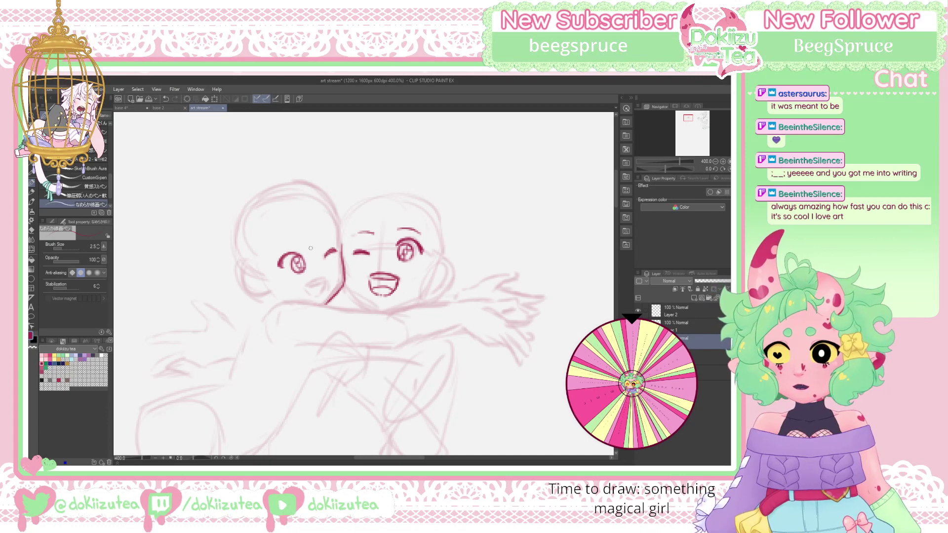
Clean up the outer corner of the left head's open eye and save the art stream canvas
key(e)
drag(277, 263, 280, 266)
key(p)
key(e)
key(p)
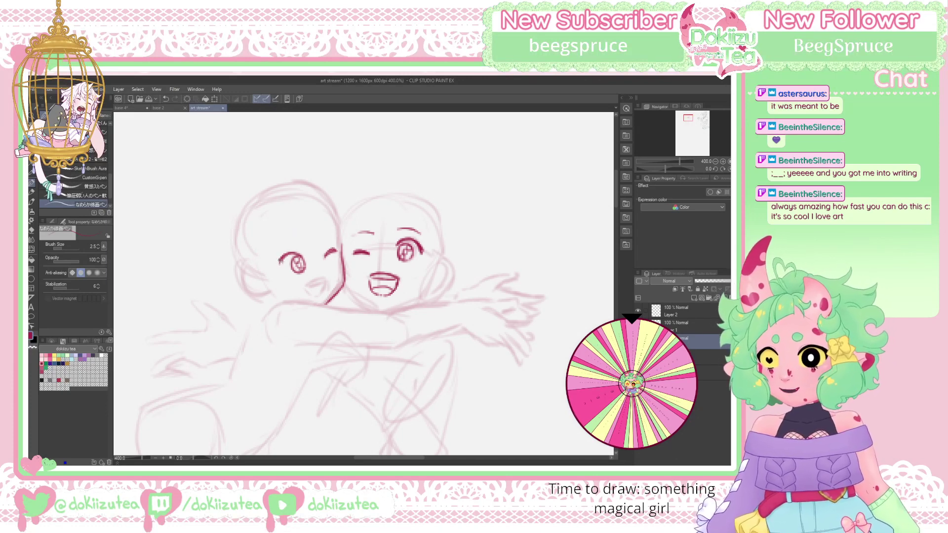
drag(279, 261, 282, 263)
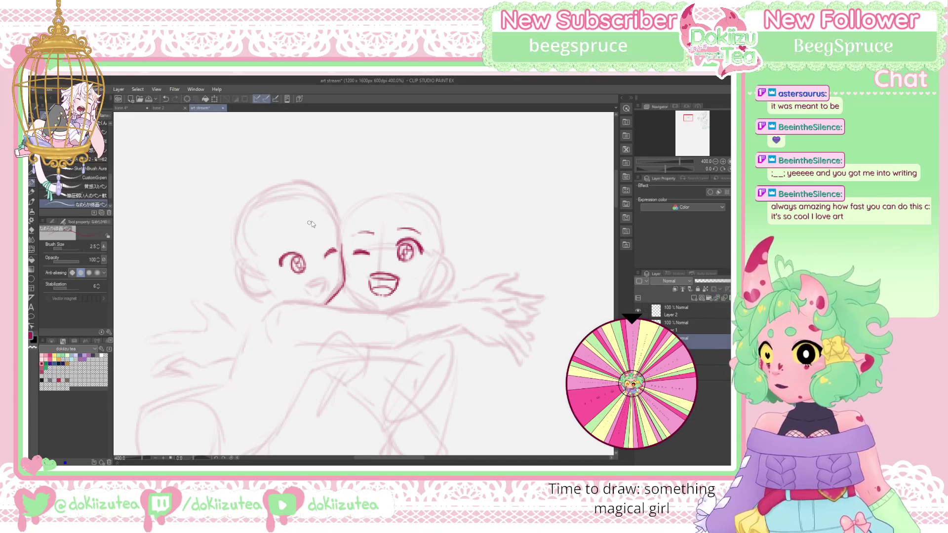
key(ctrl+s)
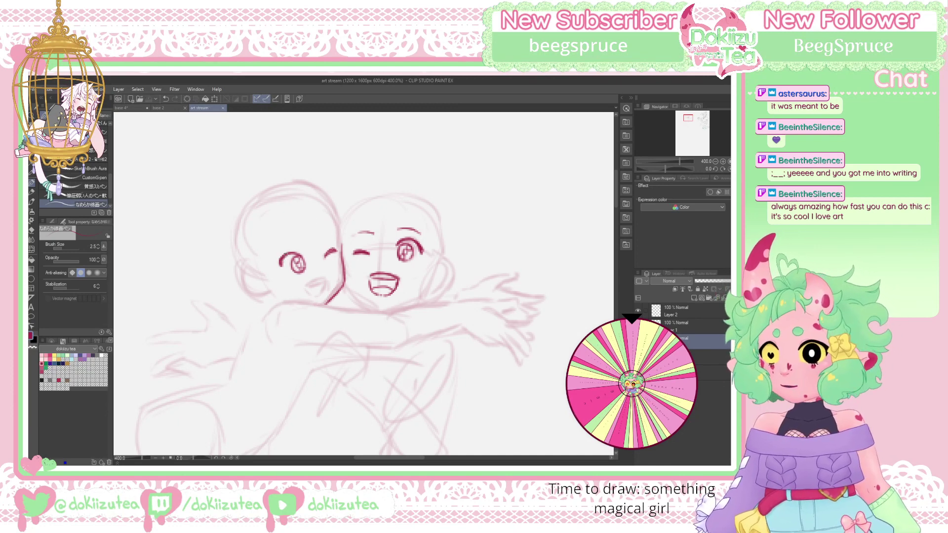
Refine the lash lines, and add an open laughing mouth and eyebrows to the left head
drag(292, 254, 327, 244)
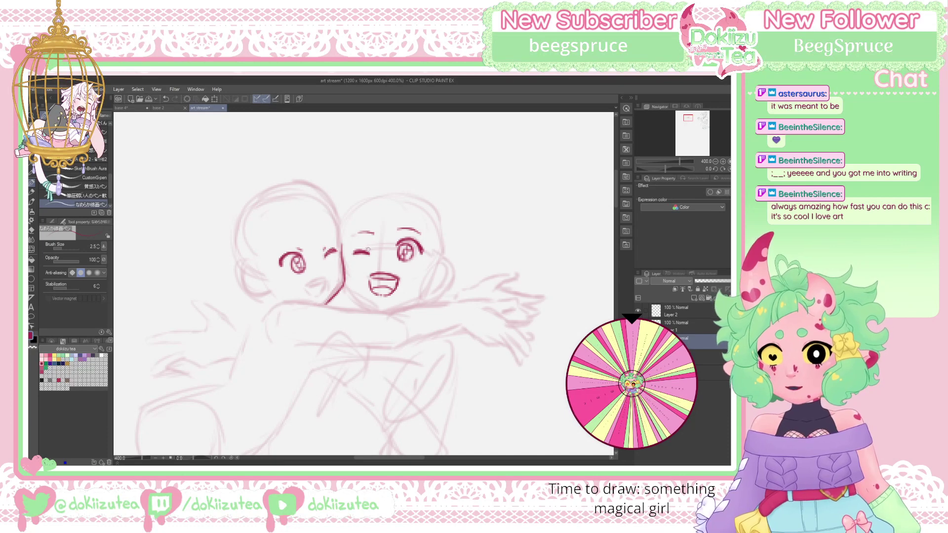
drag(399, 239, 403, 237)
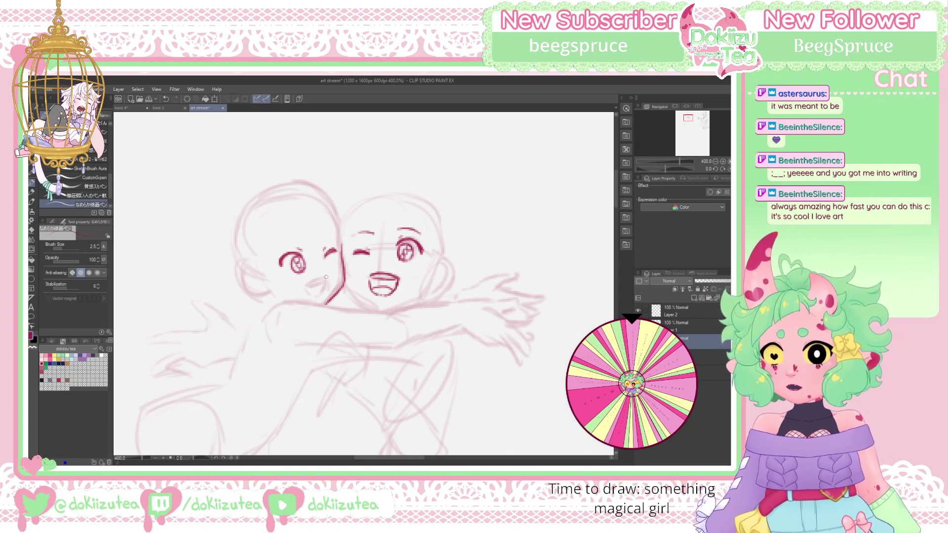
mouse_move(326, 277)
mouse_down()
mouse_move(305, 286)
mouse_move(324, 286)
mouse_move(317, 296)
mouse_move(308, 291)
mouse_move(323, 286)
mouse_move(310, 285)
mouse_up()
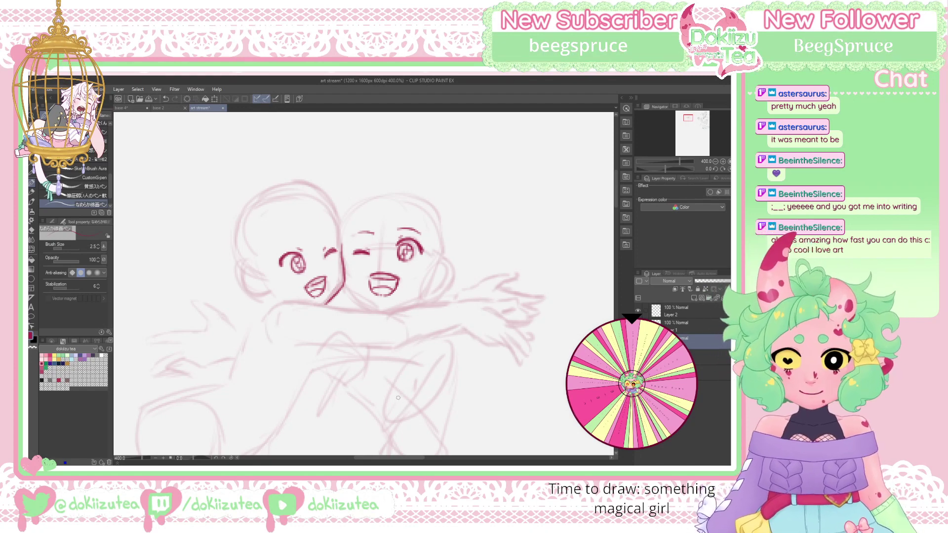
mouse_move(319, 240)
mouse_down()
mouse_move(331, 229)
mouse_move(278, 247)
mouse_move(337, 231)
mouse_move(275, 245)
mouse_up()
key(ctrl+z)
key(ctrl+z)
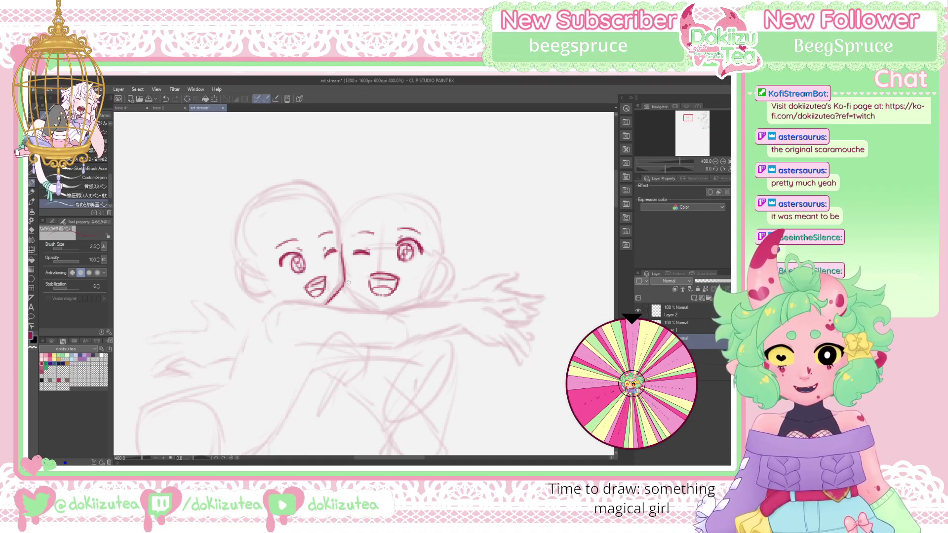
drag(345, 285, 385, 308)
key(ctrl+z)
key(ctrl+z)
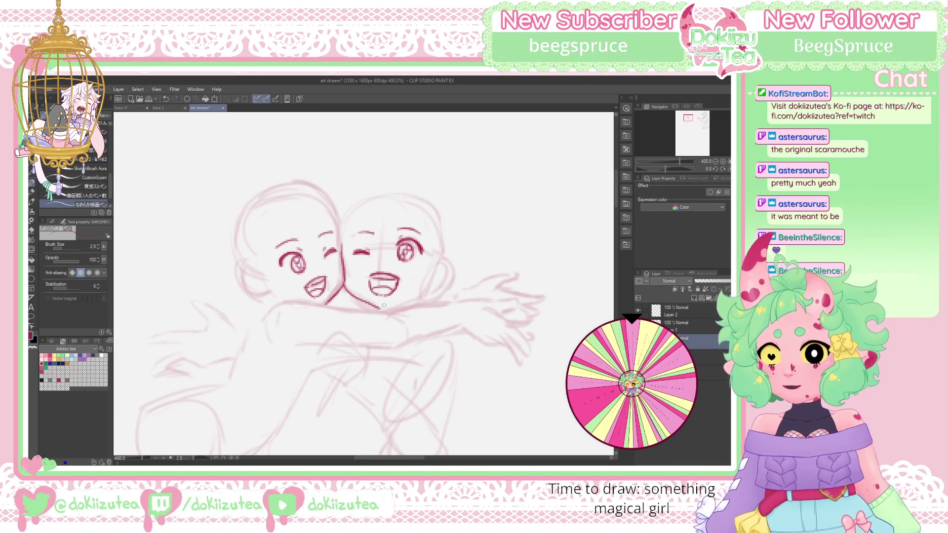
key(ctrl+z)
drag(344, 284, 383, 311)
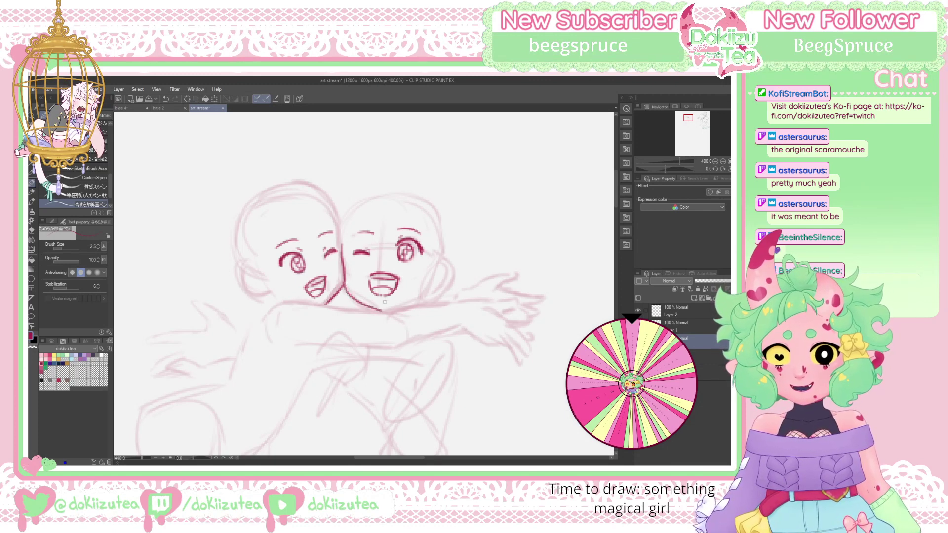
key(ctrl+z)
drag(344, 285, 388, 311)
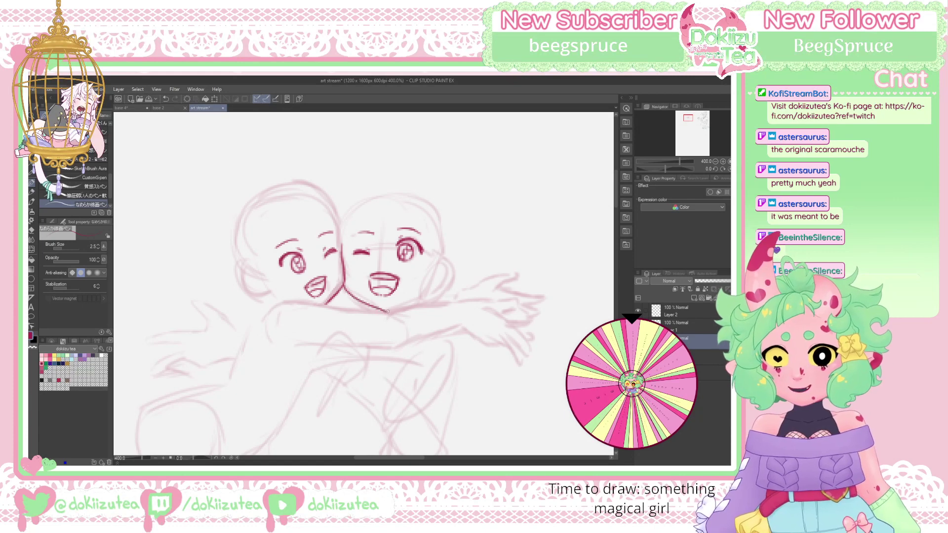
key(ctrl+z)
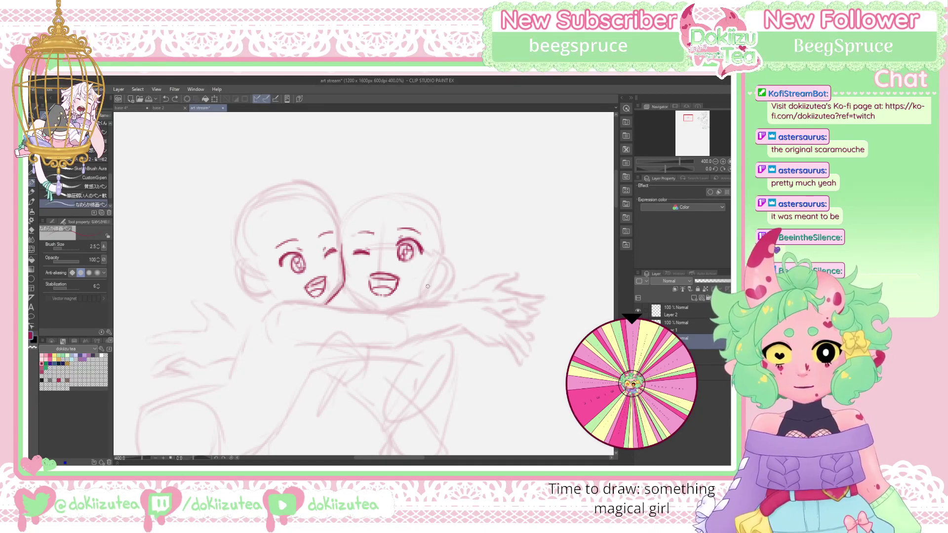
Line the right head's jaw from cheek to chin and draw its ear
drag(427, 286, 385, 310)
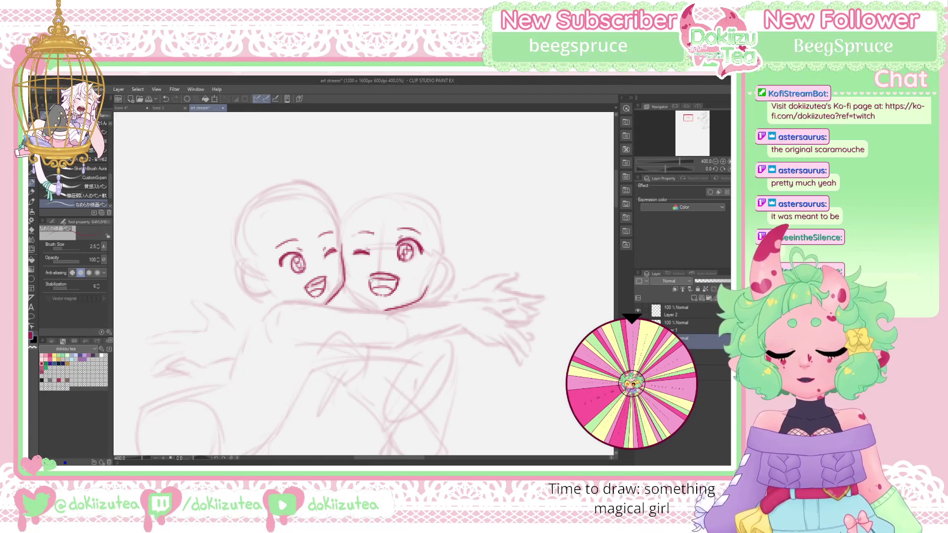
drag(342, 283, 369, 302)
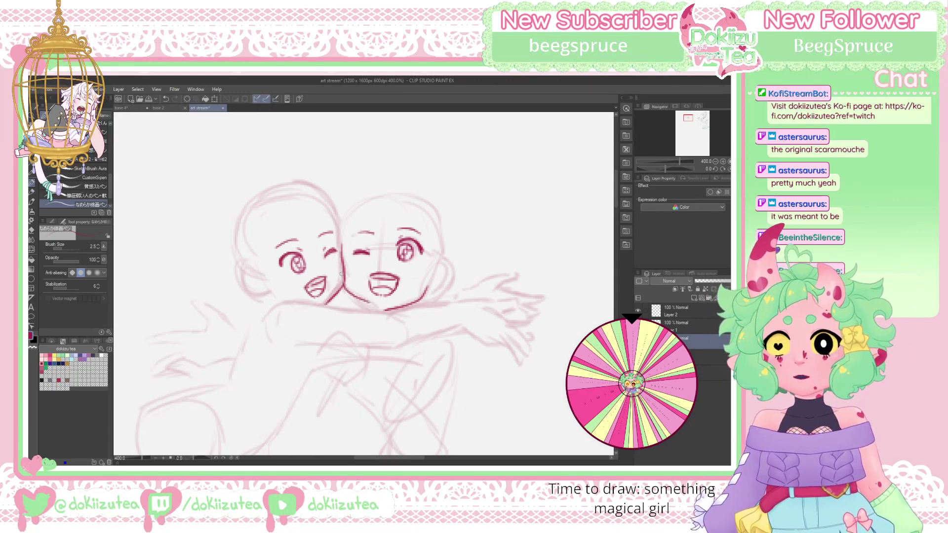
key(ctrl+z)
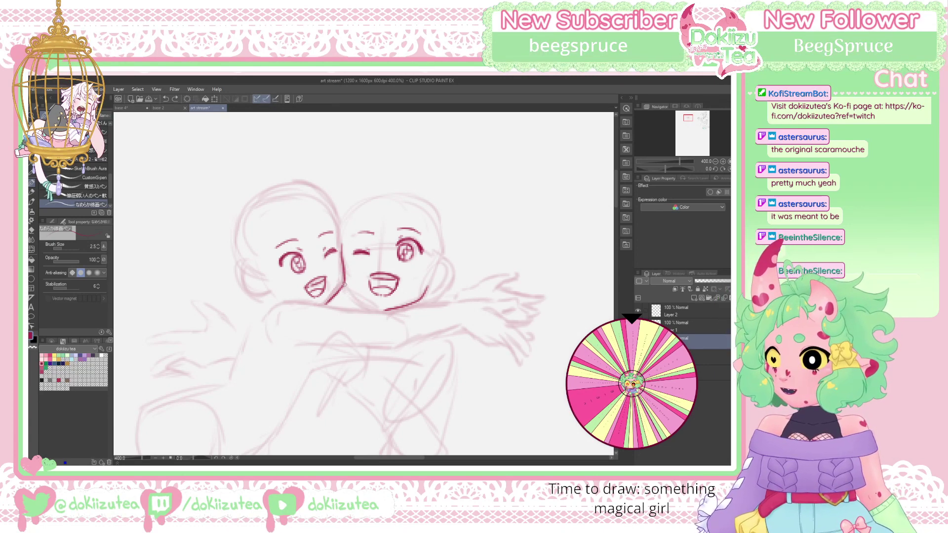
mouse_move(344, 285)
mouse_down()
mouse_move(381, 310)
mouse_move(402, 303)
mouse_move(380, 310)
mouse_move(345, 285)
mouse_move(351, 298)
mouse_move(393, 312)
mouse_move(425, 296)
mouse_move(445, 267)
mouse_move(424, 292)
mouse_up()
key(e)
key(p)
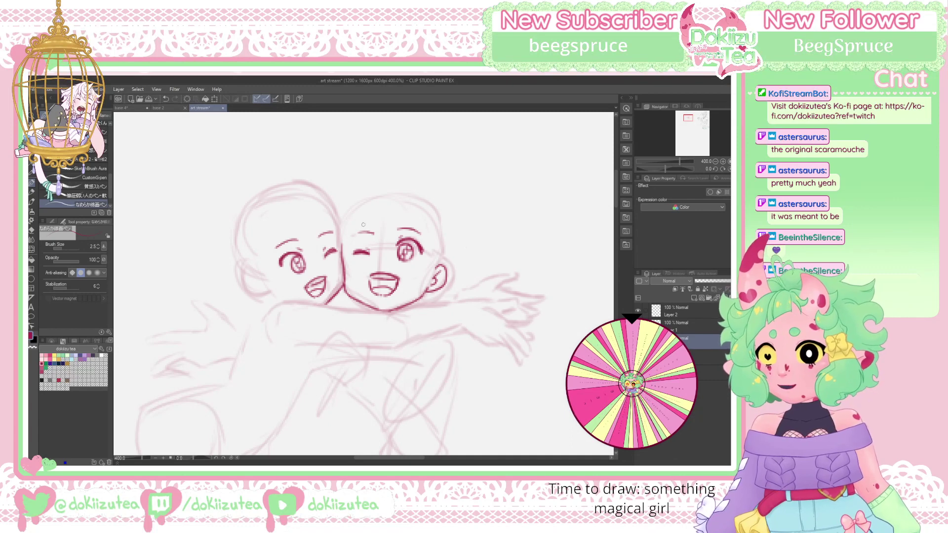
mouse_move(266, 274)
mouse_down()
mouse_move(258, 270)
mouse_move(249, 285)
mouse_move(279, 299)
mouse_move(253, 272)
mouse_move(257, 289)
mouse_move(281, 294)
mouse_up()
key(ctrl+z)
key(ctrl+z)
With the canvas rotated to about 15 degrees, draw the left head's ear and short jaw line, and reset the rotation
drag(668, 169, 648, 169)
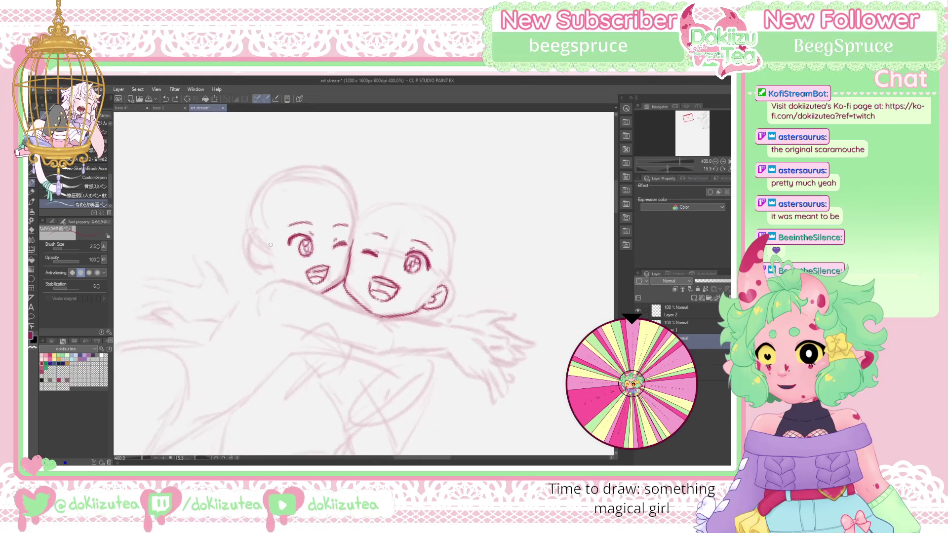
mouse_move(269, 241)
mouse_down()
mouse_move(257, 240)
mouse_move(256, 256)
mouse_move(278, 268)
mouse_up()
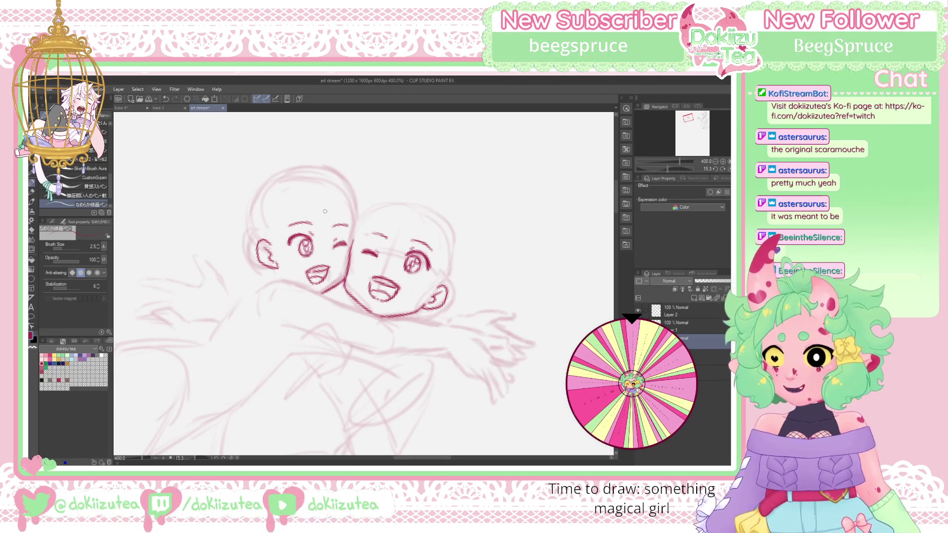
drag(278, 269, 284, 275)
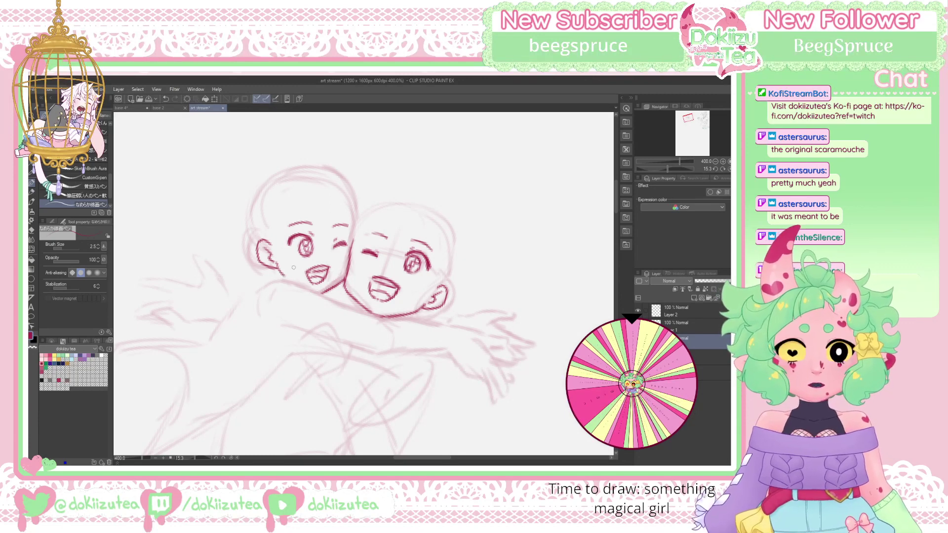
click(728, 169)
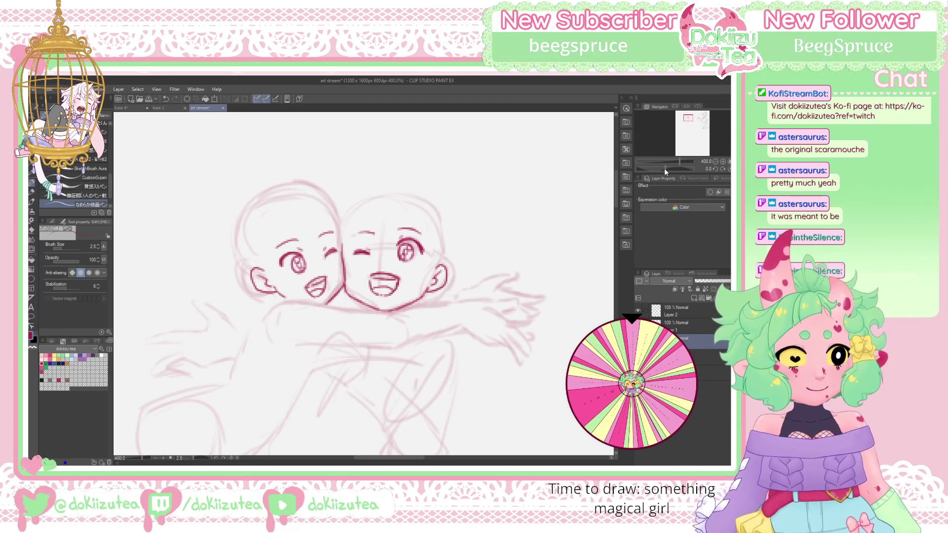
With the canvas rotated to about -8 degrees, draw the right head's hairline and a wavy fringe swept over the winking eye
drag(664, 169, 663, 169)
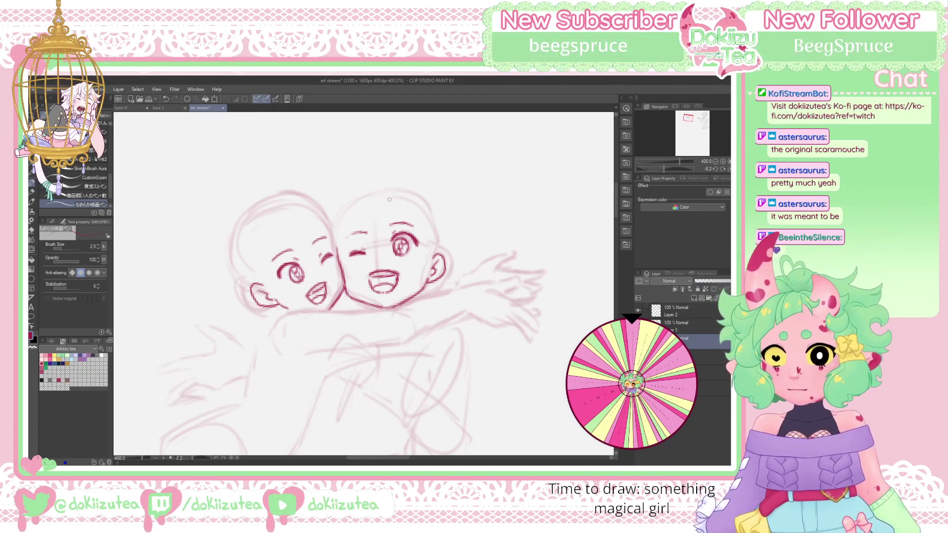
drag(382, 201, 406, 199)
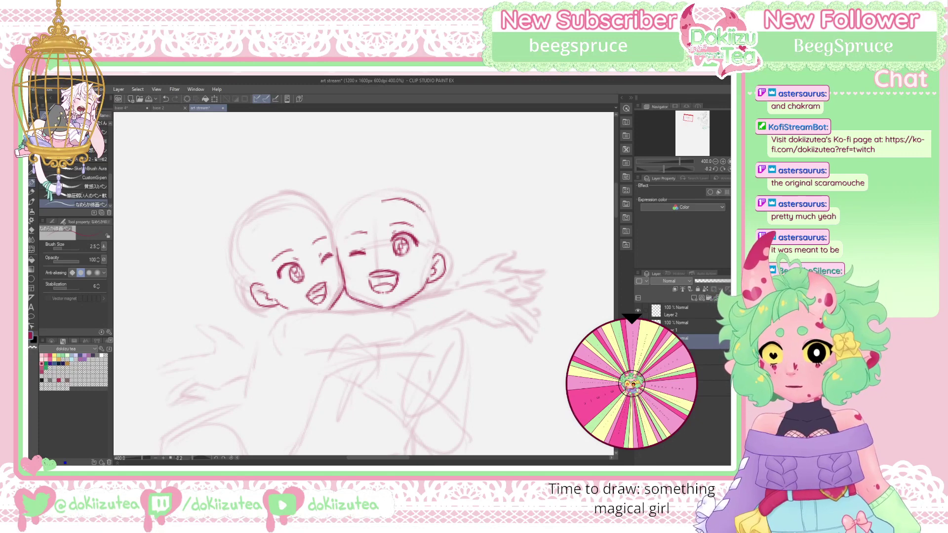
mouse_move(404, 200)
mouse_down()
mouse_move(427, 218)
mouse_move(432, 254)
mouse_move(457, 264)
mouse_move(428, 259)
mouse_up()
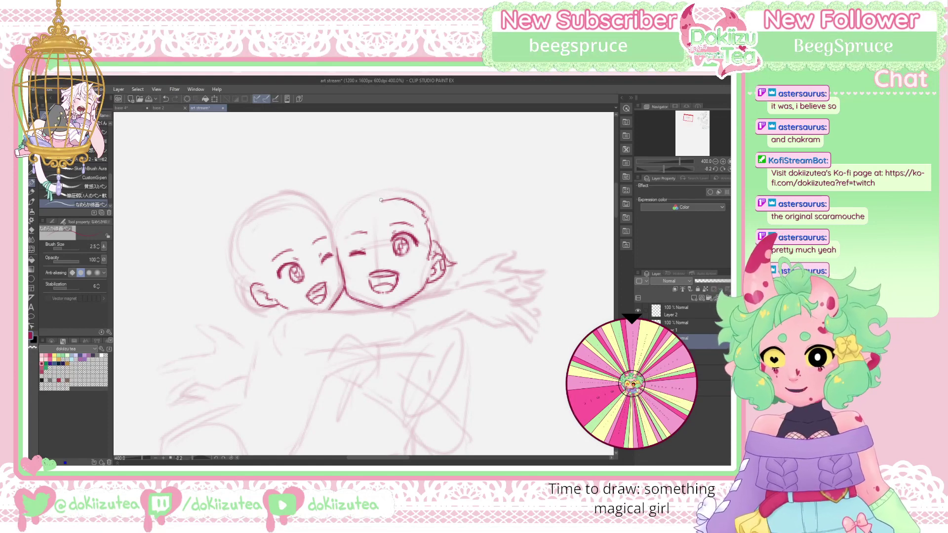
drag(383, 198, 375, 246)
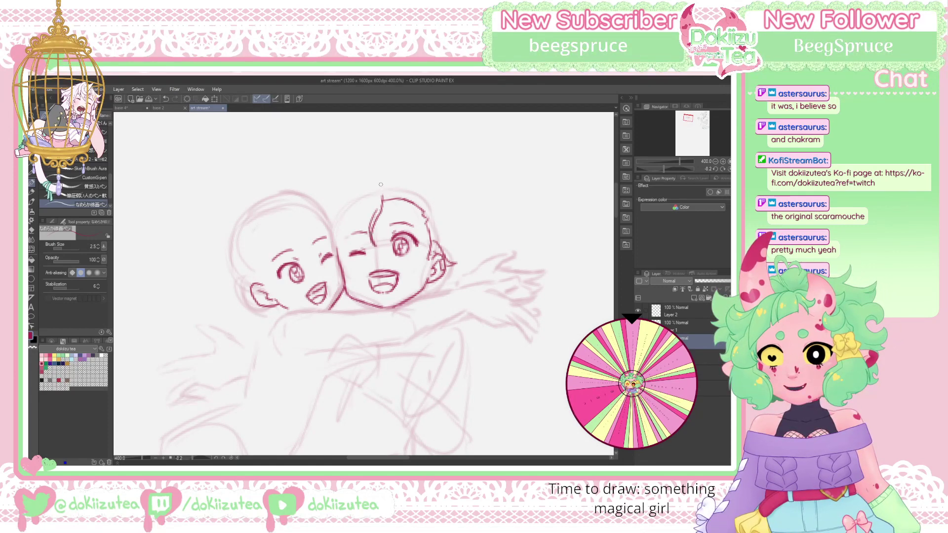
mouse_move(380, 187)
mouse_down()
mouse_move(322, 184)
mouse_move(349, 204)
mouse_move(381, 190)
mouse_move(349, 260)
mouse_up()
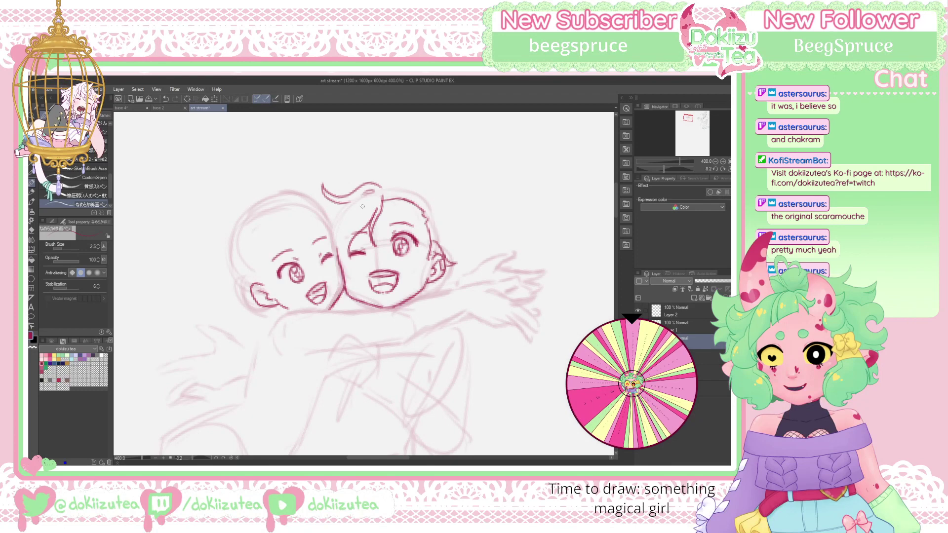
drag(366, 204, 346, 256)
mouse_move(344, 203)
mouse_down()
mouse_move(312, 206)
mouse_move(325, 216)
mouse_move(307, 240)
mouse_move(329, 229)
mouse_move(343, 266)
mouse_up()
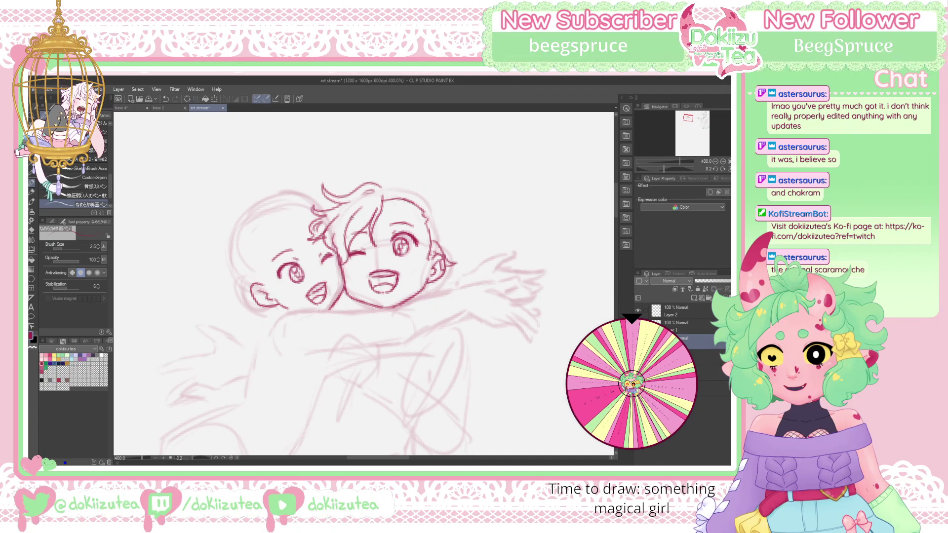
drag(362, 196, 346, 208)
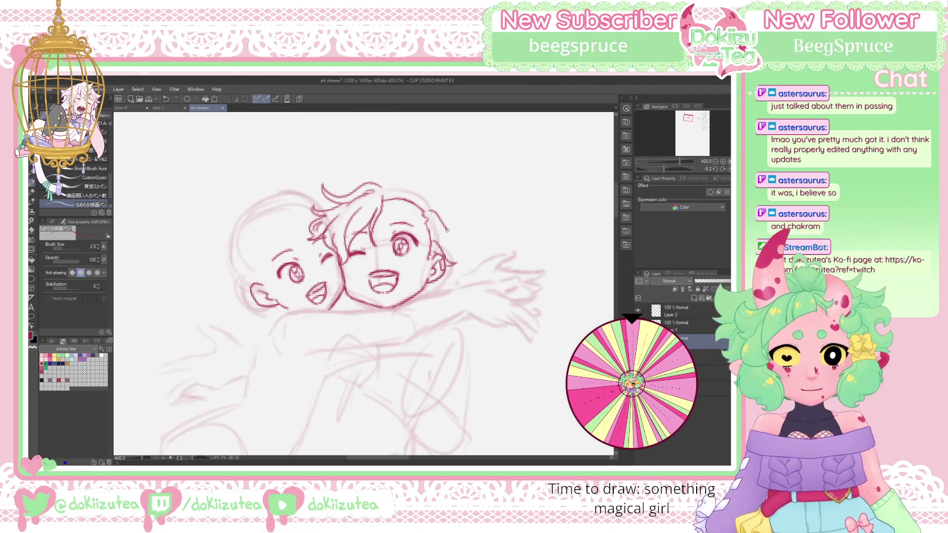
Add wavy locks beside the right head's ear, a spiky crown outline and small curls at the nape
drag(446, 228, 462, 237)
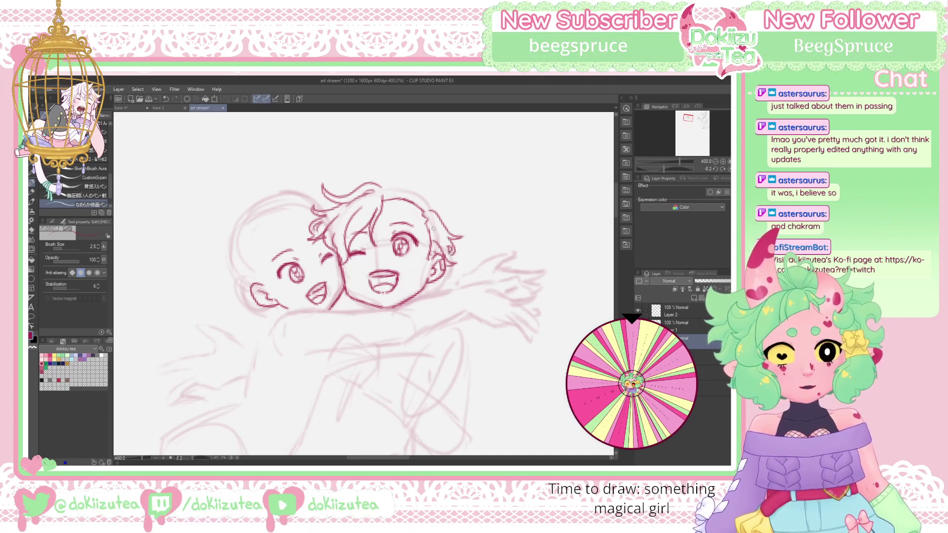
drag(429, 227, 446, 249)
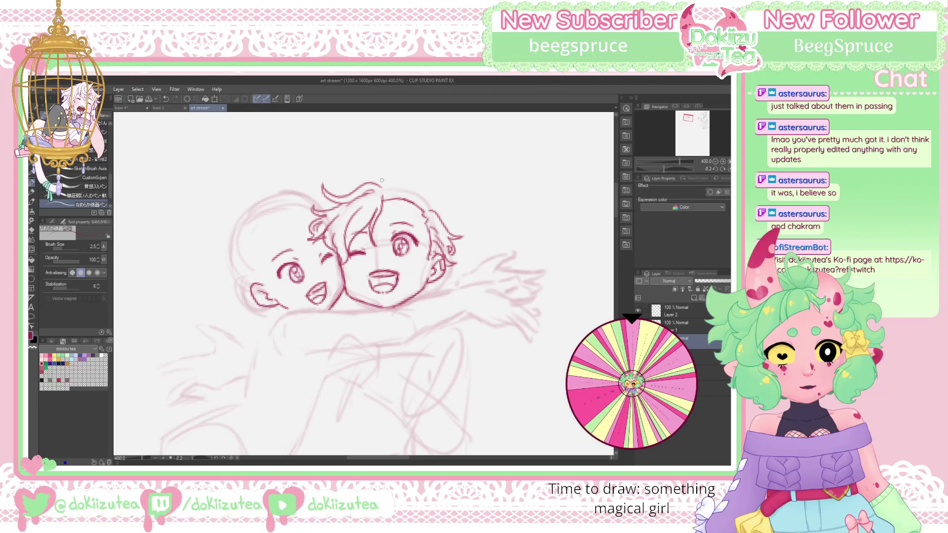
mouse_move(378, 184)
mouse_down()
mouse_move(408, 166)
mouse_move(404, 181)
mouse_move(444, 200)
mouse_move(455, 223)
mouse_move(415, 194)
mouse_move(432, 195)
mouse_up()
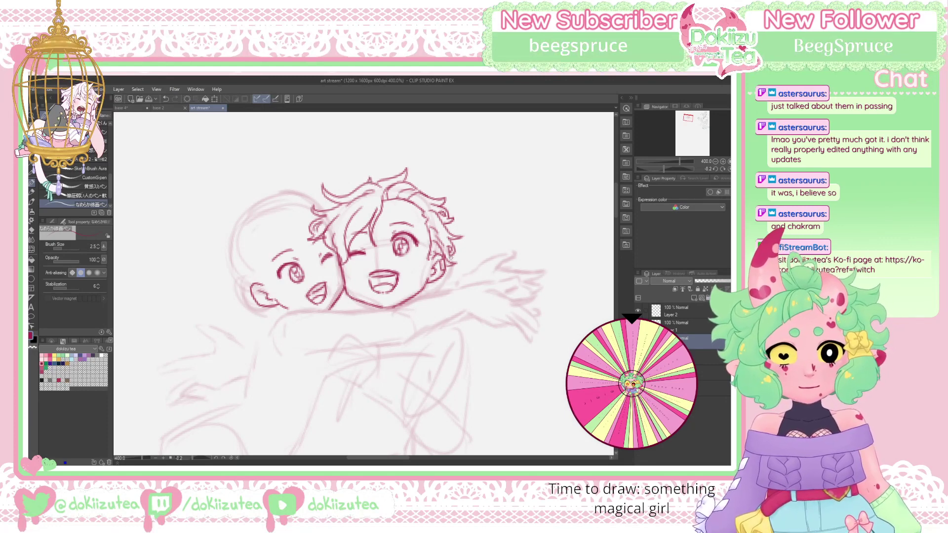
mouse_move(450, 258)
mouse_down()
mouse_move(461, 261)
mouse_move(445, 286)
mouse_move(426, 291)
mouse_up()
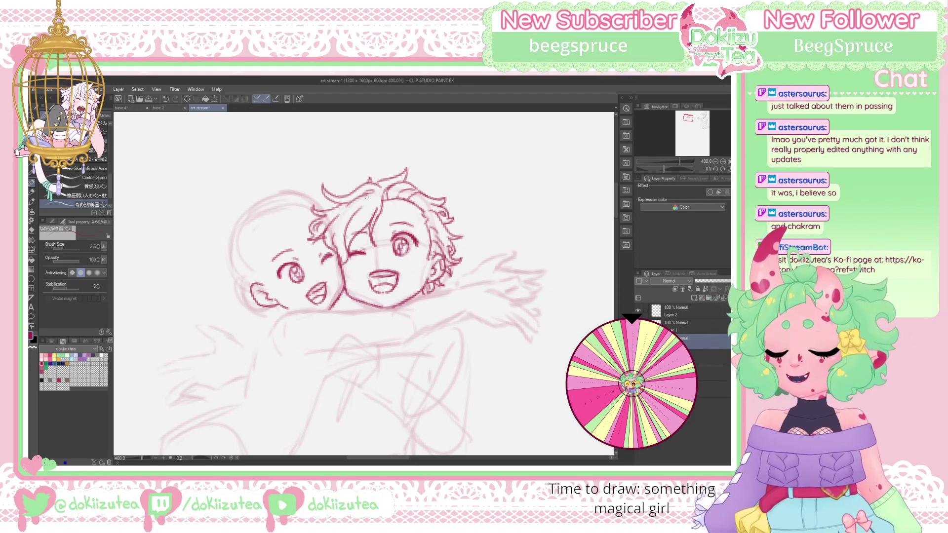
Draw the left head's bangs across the forehead, with longer strands falling in front of the ear
drag(291, 205, 310, 224)
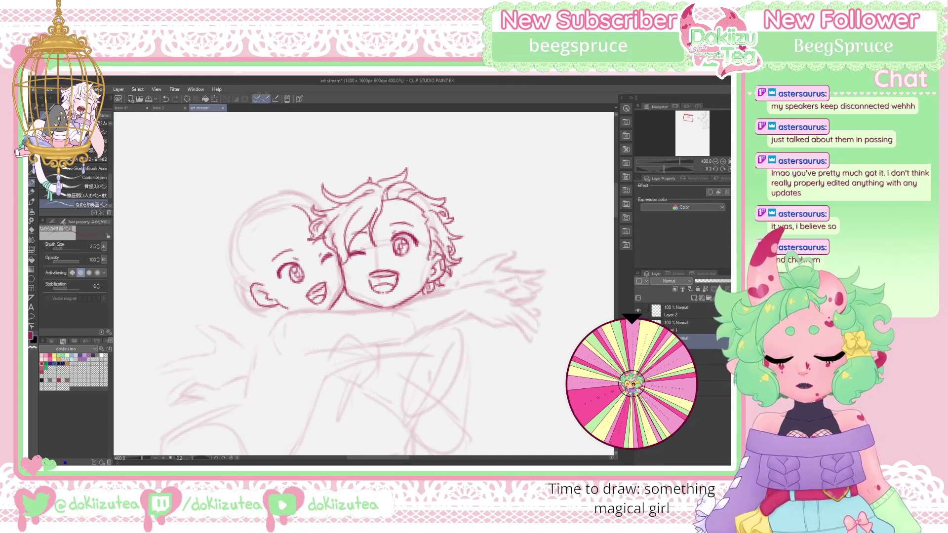
drag(312, 238, 308, 250)
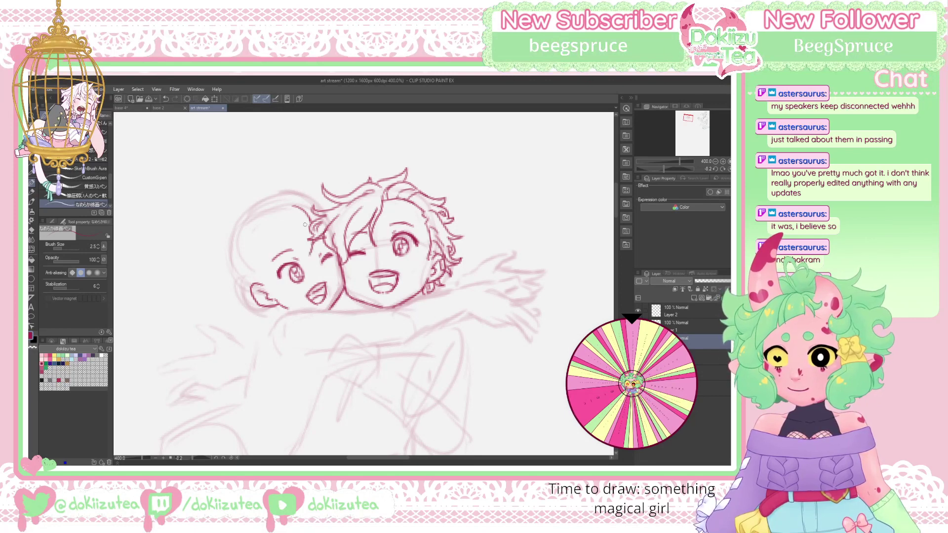
drag(304, 217, 307, 254)
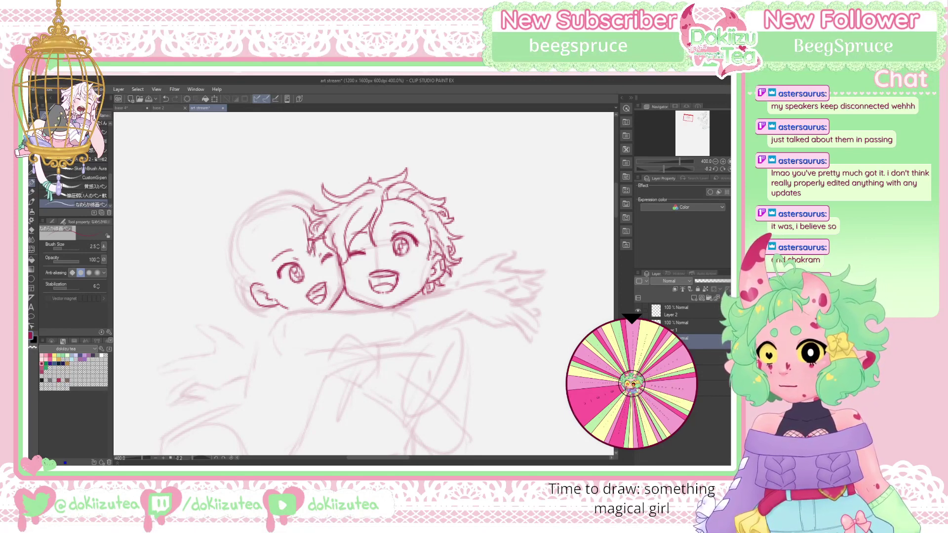
drag(313, 246, 310, 260)
mouse_move(285, 213)
mouse_down()
mouse_move(299, 242)
mouse_move(297, 204)
mouse_move(301, 238)
mouse_up()
key(ctrl+z)
key(ctrl+z)
key(ctrl+z)
mouse_move(282, 208)
mouse_down()
mouse_move(296, 232)
mouse_move(281, 222)
mouse_move(275, 265)
mouse_move(276, 229)
mouse_move(297, 260)
mouse_move(297, 243)
mouse_move(292, 260)
mouse_move(298, 239)
mouse_move(299, 259)
mouse_up()
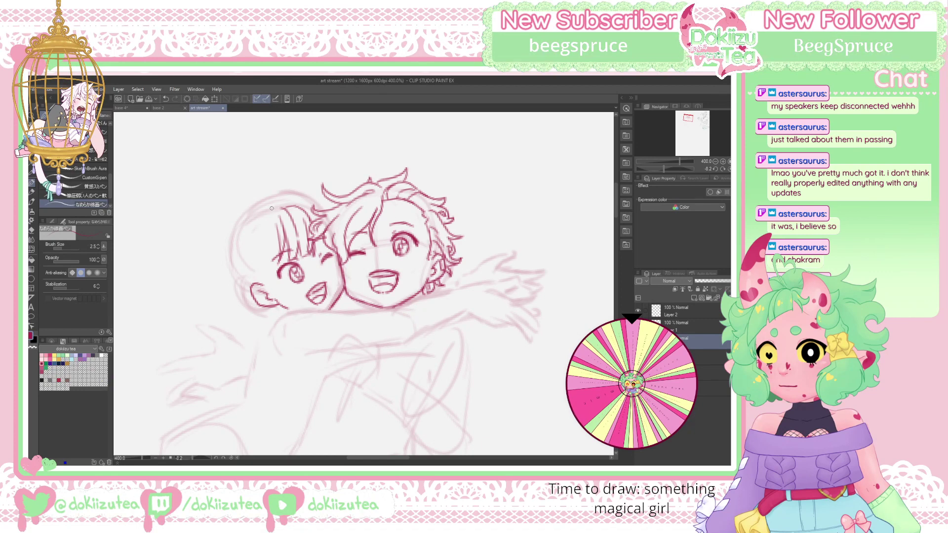
mouse_move(274, 208)
mouse_down()
mouse_move(256, 228)
mouse_move(236, 228)
mouse_move(275, 232)
mouse_move(271, 282)
mouse_up()
mouse_move(254, 232)
mouse_down()
mouse_move(248, 279)
mouse_move(262, 265)
mouse_move(276, 289)
mouse_up()
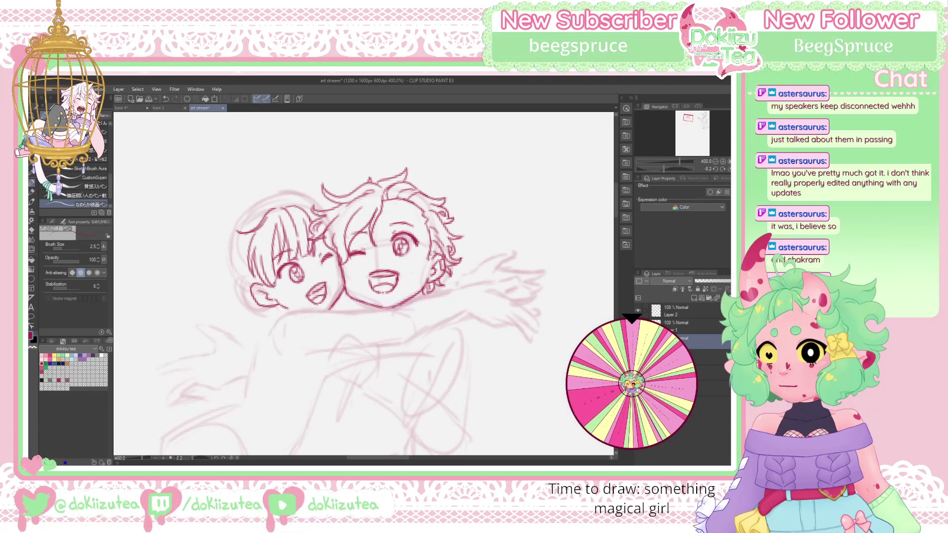
Draw a curled side lock from the left head's ear across its lower cheek
mouse_move(274, 284)
mouse_down()
mouse_move(298, 279)
mouse_move(281, 291)
mouse_move(307, 310)
mouse_move(279, 318)
mouse_move(290, 308)
mouse_move(281, 310)
mouse_up()
key(ctrl+z)
drag(278, 311, 304, 302)
drag(299, 305, 306, 312)
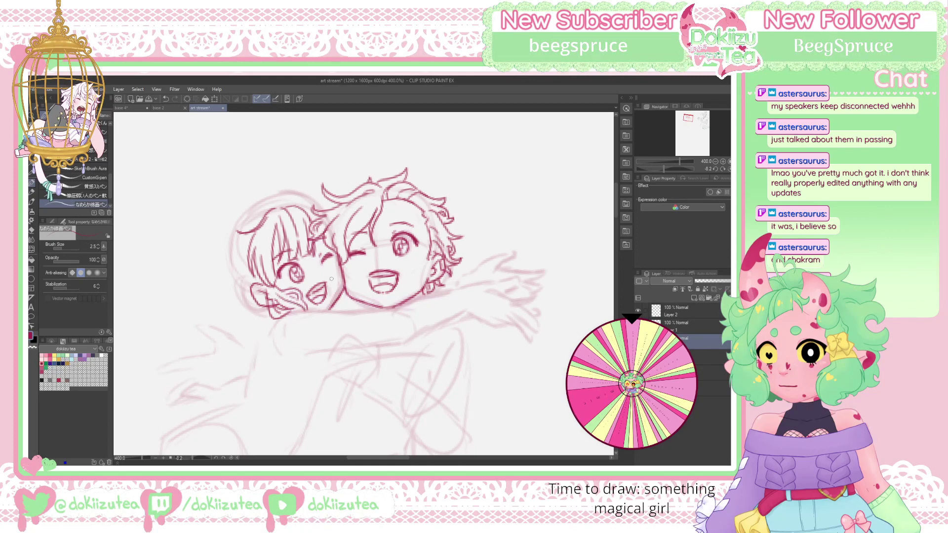
click(691, 357)
key(e)
key(bracketleft)
key(bracketleft)
key(bracketleft)
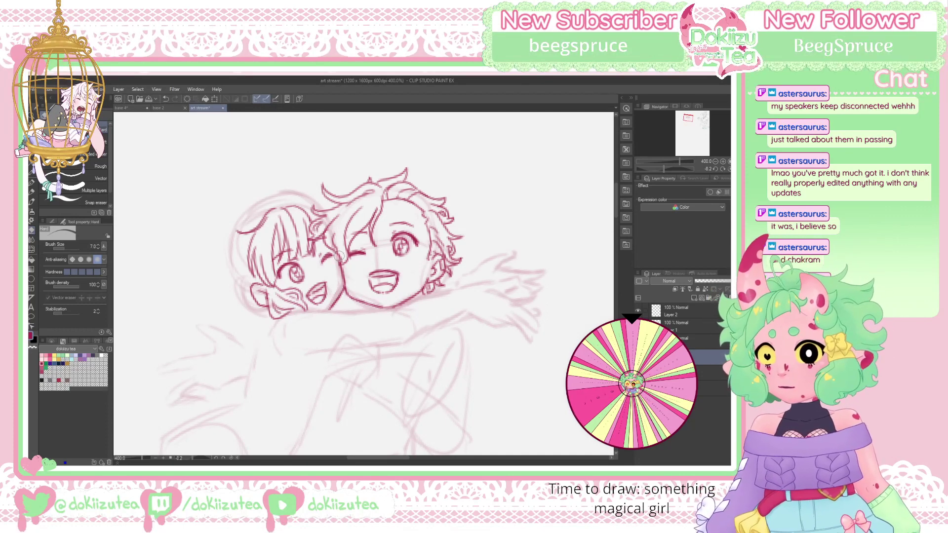
click(686, 341)
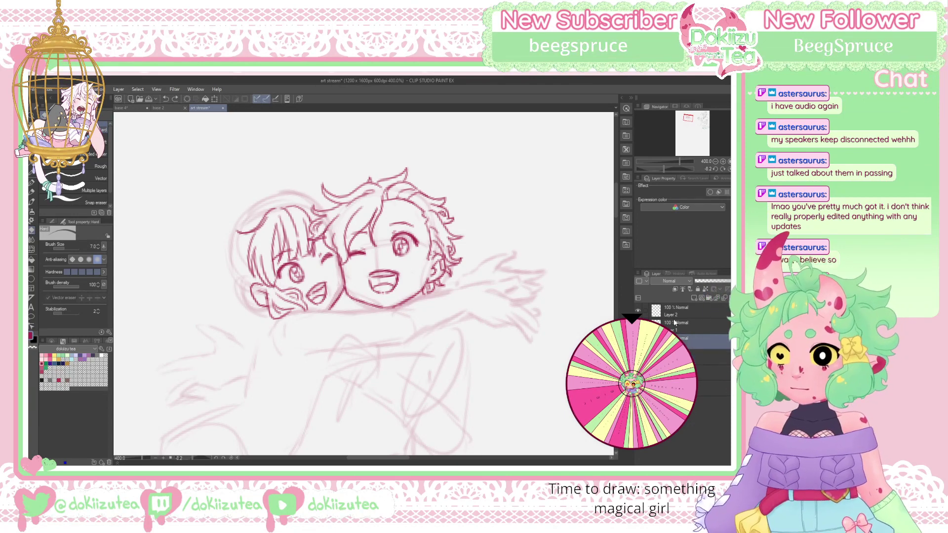
Draw the left head's outer hair from the crown down to the shoulder, ending in flicked wavy tips
key(p)
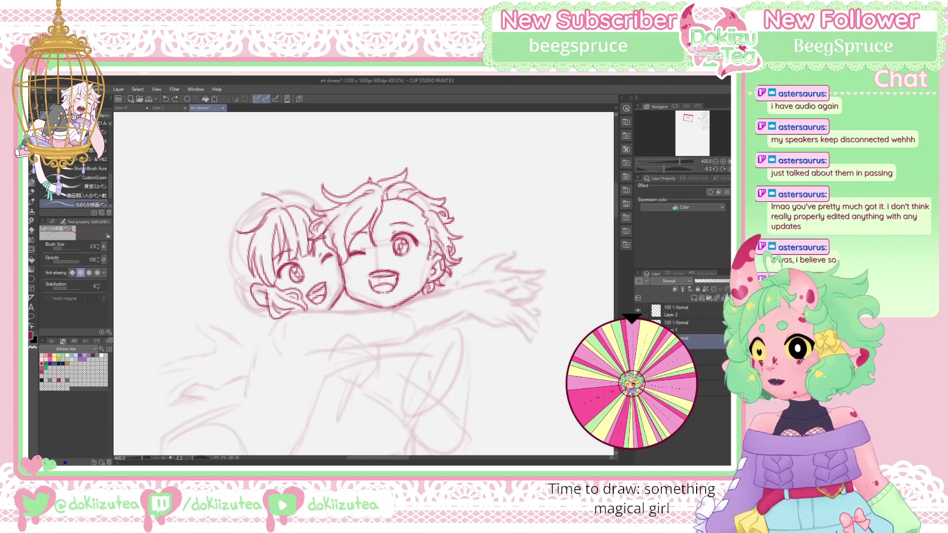
mouse_move(250, 206)
mouse_down()
mouse_move(265, 194)
mouse_move(270, 202)
mouse_move(232, 232)
mouse_up()
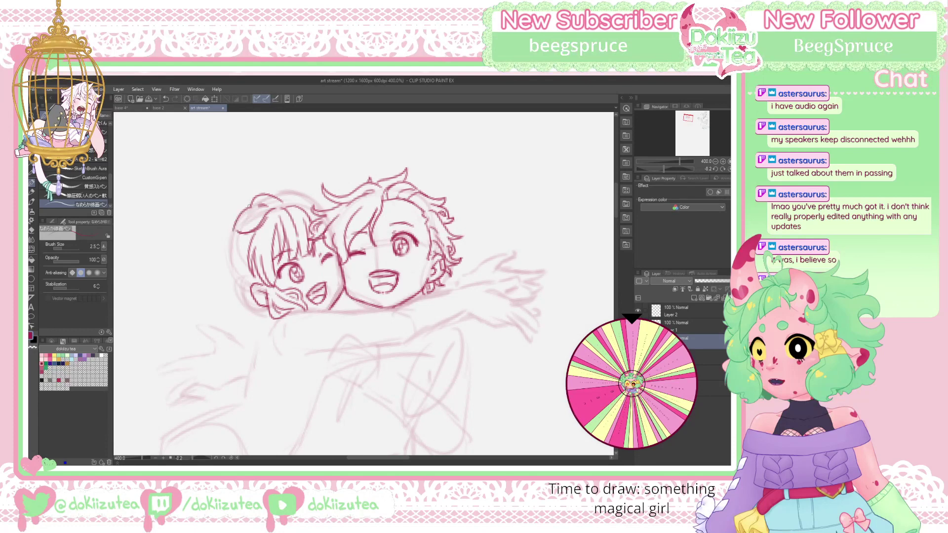
key(ctrl+z)
mouse_move(250, 206)
mouse_down()
mouse_move(232, 223)
mouse_move(225, 267)
mouse_move(197, 275)
mouse_move(220, 298)
mouse_move(210, 312)
mouse_move(222, 316)
mouse_move(226, 301)
mouse_move(220, 323)
mouse_move(230, 314)
mouse_move(229, 333)
mouse_up()
mouse_move(234, 241)
mouse_down()
mouse_move(237, 296)
mouse_move(256, 337)
mouse_up()
mouse_move(250, 305)
mouse_down()
mouse_move(257, 326)
mouse_move(268, 311)
mouse_up()
drag(250, 274, 259, 285)
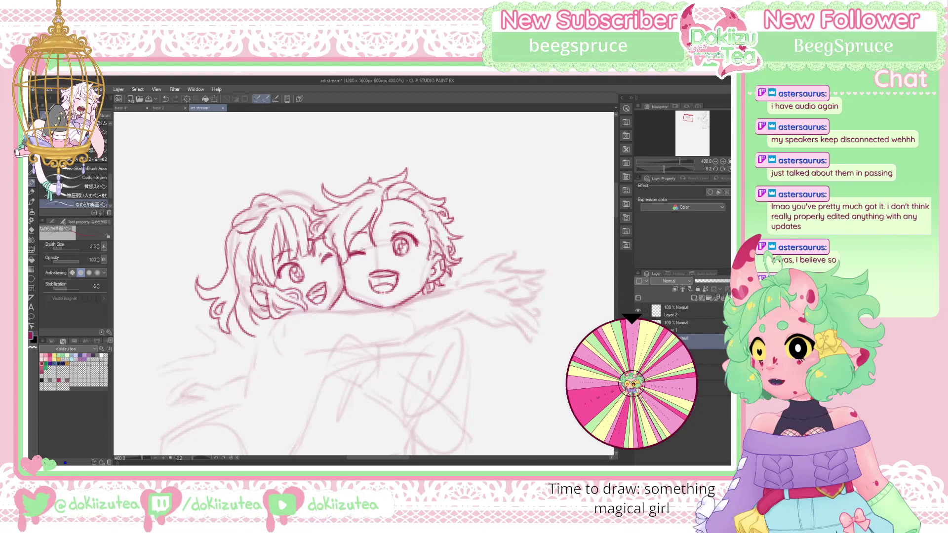
drag(257, 324, 268, 325)
Outline the top of the left head's hair, with a pointed tuft between the heads and short overlapping strokes along the crown
mouse_move(273, 193)
mouse_down()
mouse_move(297, 201)
mouse_move(292, 192)
mouse_move(323, 211)
mouse_up()
key(ctrl+z)
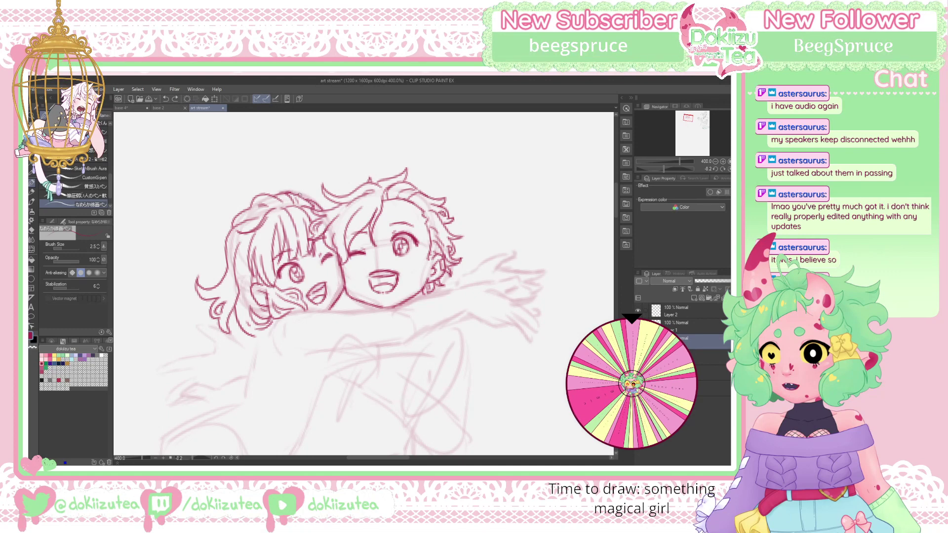
mouse_move(301, 197)
mouse_down()
mouse_move(307, 182)
mouse_move(315, 200)
mouse_up()
mouse_move(308, 183)
mouse_down()
mouse_move(311, 169)
mouse_move(318, 188)
mouse_up()
mouse_move(321, 194)
mouse_down()
mouse_move(317, 206)
mouse_move(329, 199)
mouse_move(324, 205)
mouse_up()
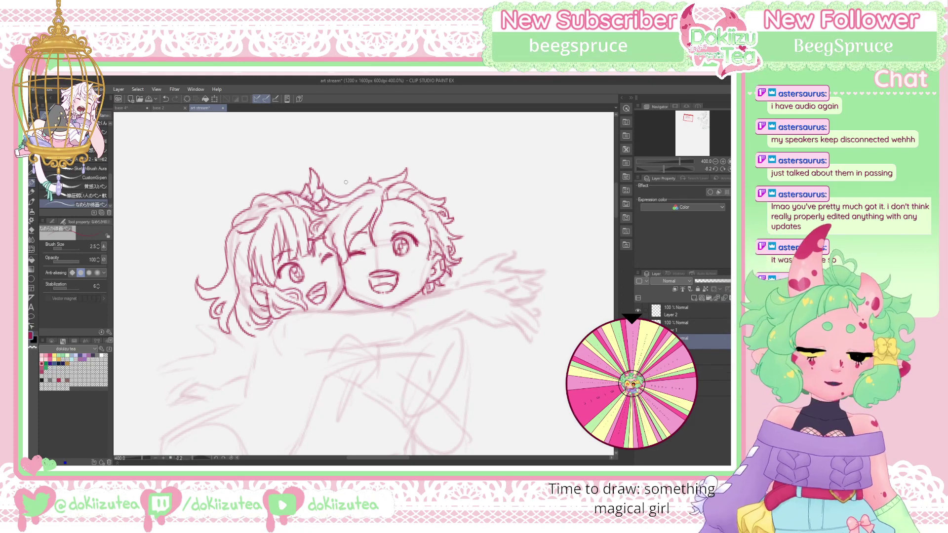
mouse_move(302, 188)
mouse_down()
mouse_move(298, 196)
mouse_move(279, 193)
mouse_up()
drag(283, 186, 264, 196)
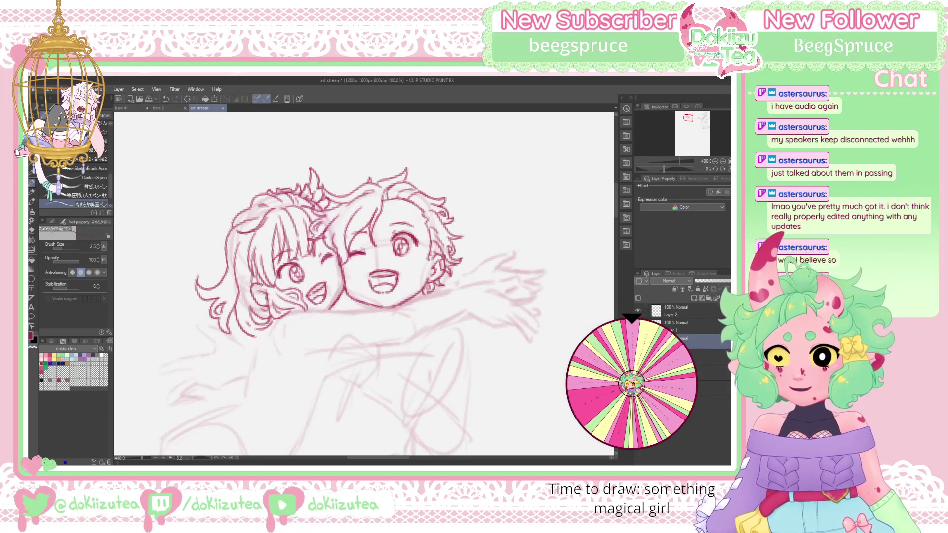
Add inner strands to the left head's hair beside and behind the ear
drag(258, 276, 269, 296)
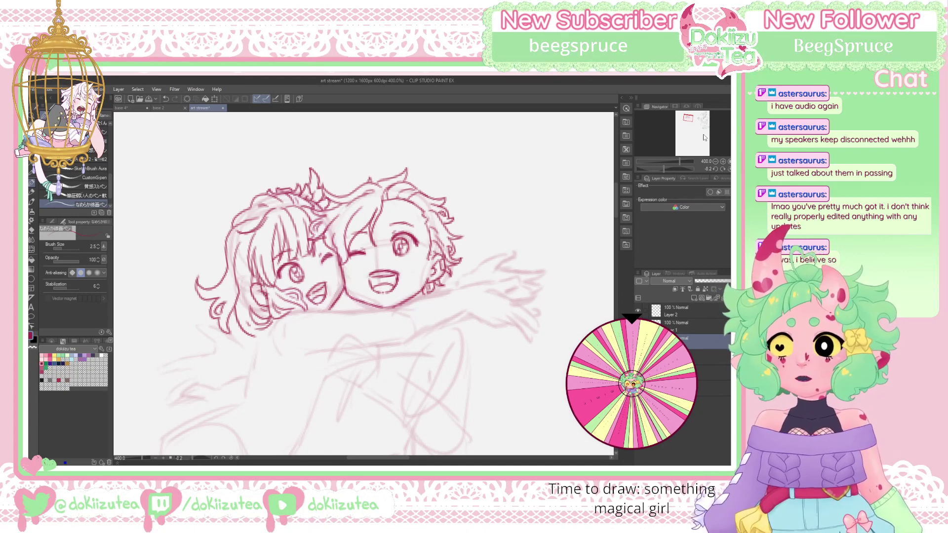
drag(689, 117, 688, 119)
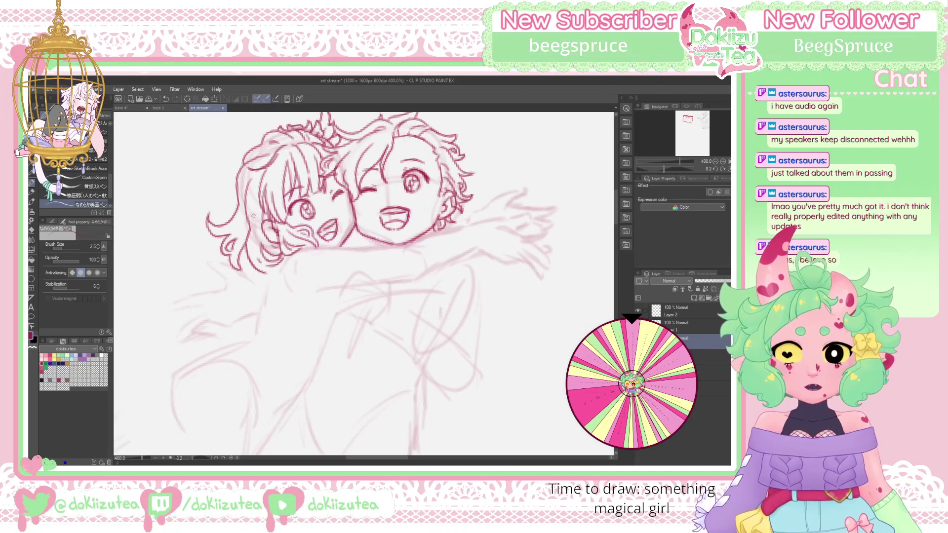
drag(261, 229, 262, 240)
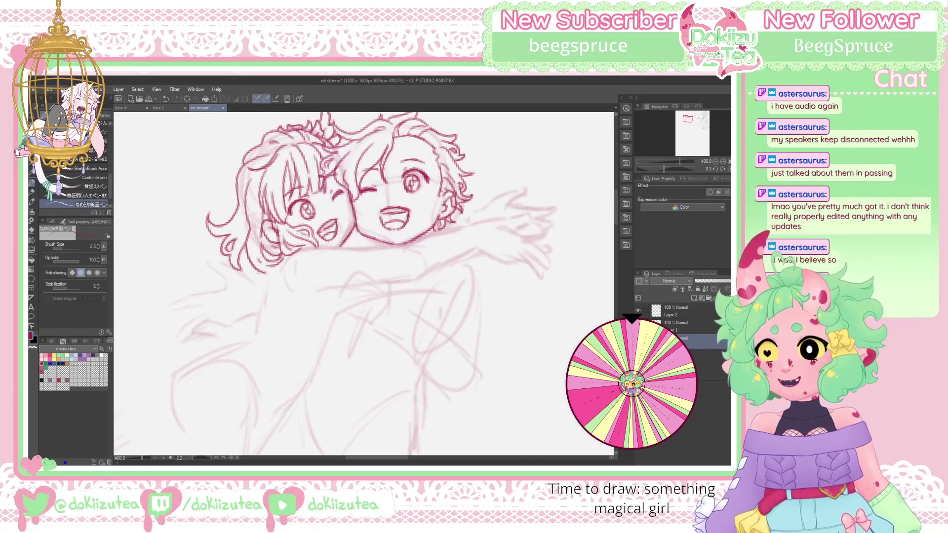
mouse_move(243, 278)
mouse_down()
mouse_move(245, 300)
mouse_move(263, 295)
mouse_move(266, 283)
mouse_up()
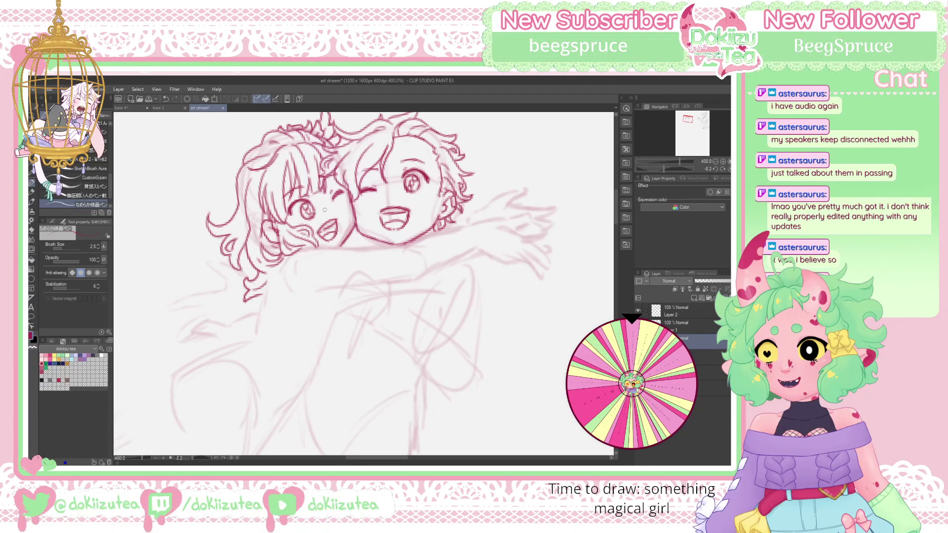
key(ctrl+z)
key(ctrl+z)
key(ctrl+z)
key(ctrl+z)
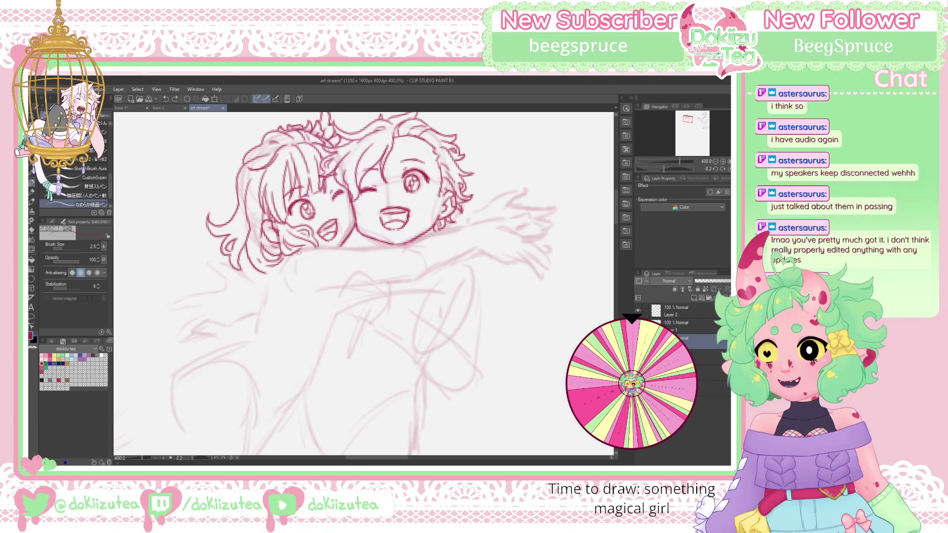
Draw a sailor collar flap with inner stripe lines from the left figure's neck down over the shoulder
drag(298, 252, 242, 317)
mouse_move(270, 265)
mouse_down()
mouse_move(267, 279)
mouse_move(224, 302)
mouse_move(242, 315)
mouse_up()
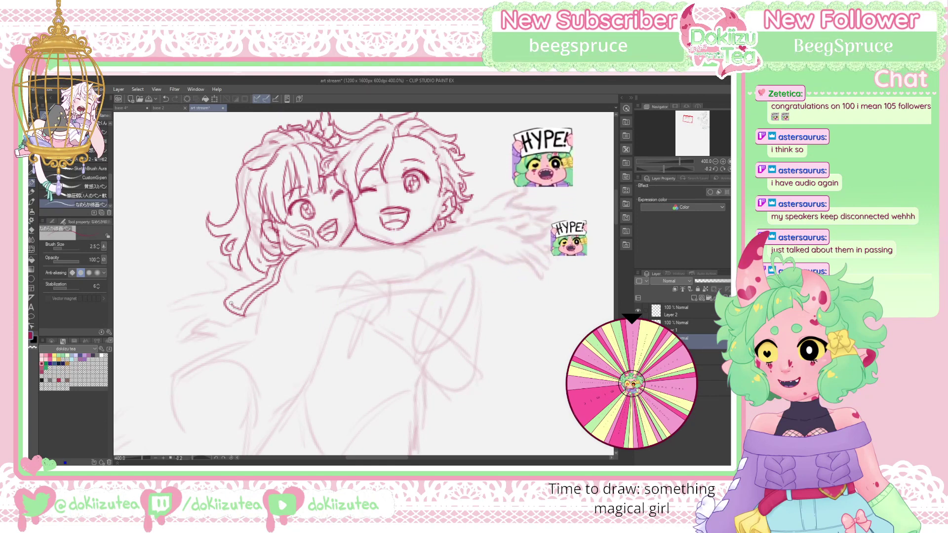
drag(236, 303, 274, 264)
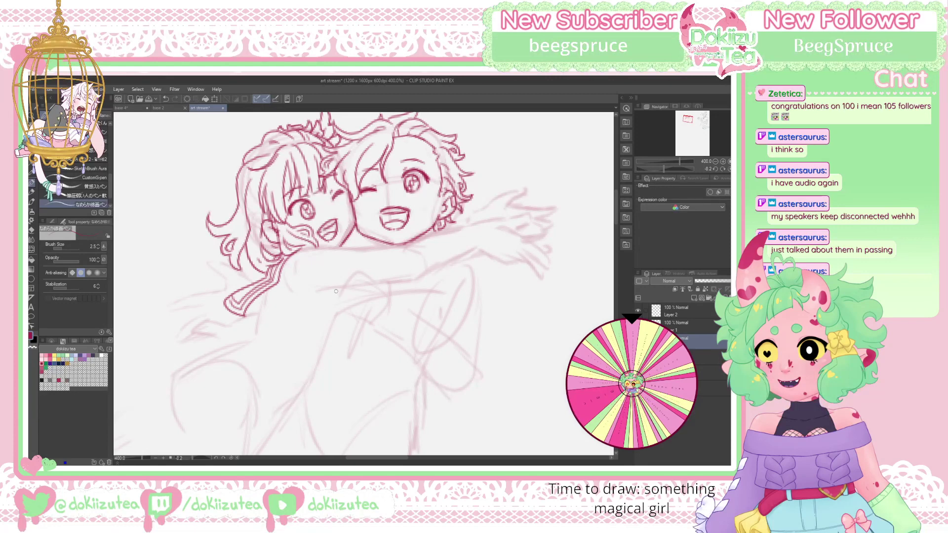
Draw the collar's other side below the arm and a V-shaped lower edge with jagged trim, rotating the canvas to about -51 degrees and resetting it
drag(335, 287, 350, 326)
drag(343, 289, 351, 327)
mouse_move(344, 292)
mouse_down()
mouse_move(362, 318)
mouse_move(345, 288)
mouse_move(344, 300)
mouse_up()
mouse_move(343, 306)
mouse_down()
mouse_move(348, 326)
mouse_move(329, 342)
mouse_up()
drag(662, 168, 656, 168)
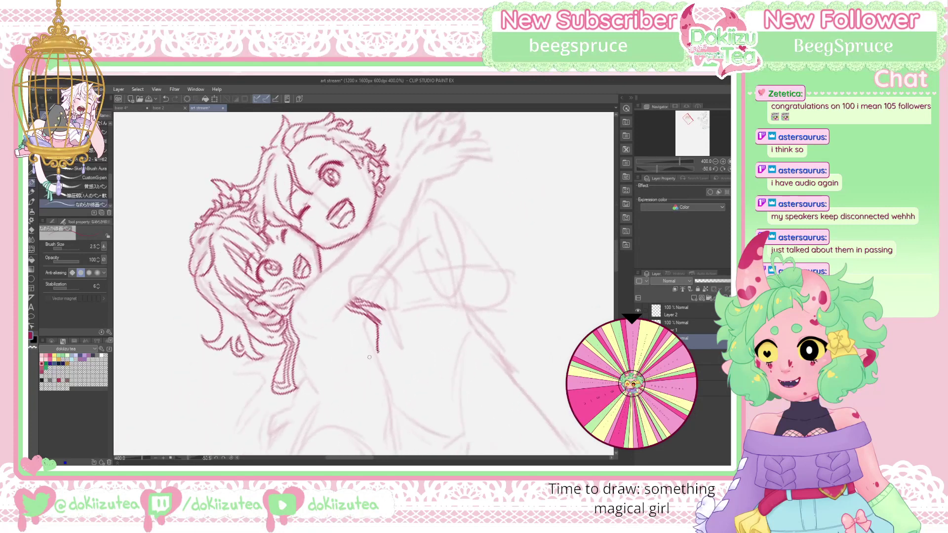
mouse_move(379, 352)
mouse_down()
mouse_move(322, 368)
mouse_move(310, 384)
mouse_move(370, 344)
mouse_move(368, 323)
mouse_move(376, 346)
mouse_up()
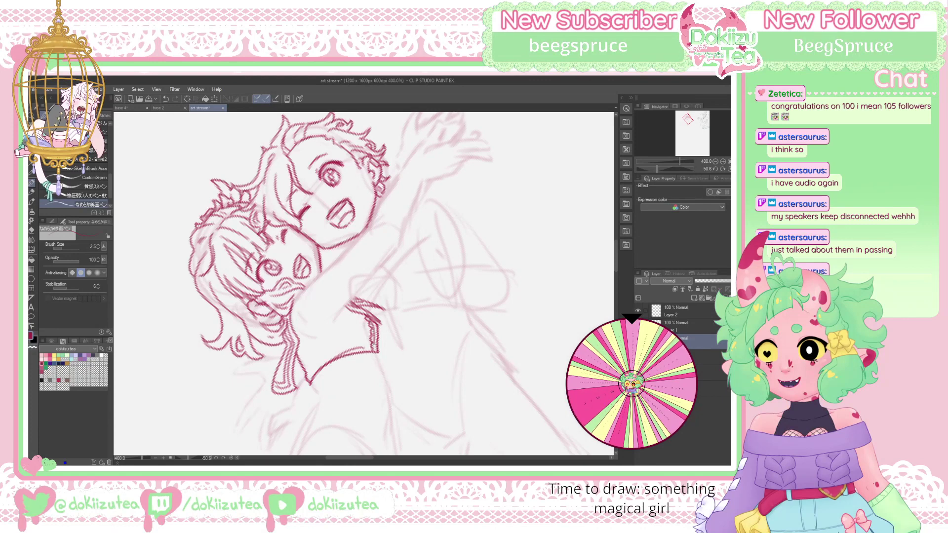
click(728, 169)
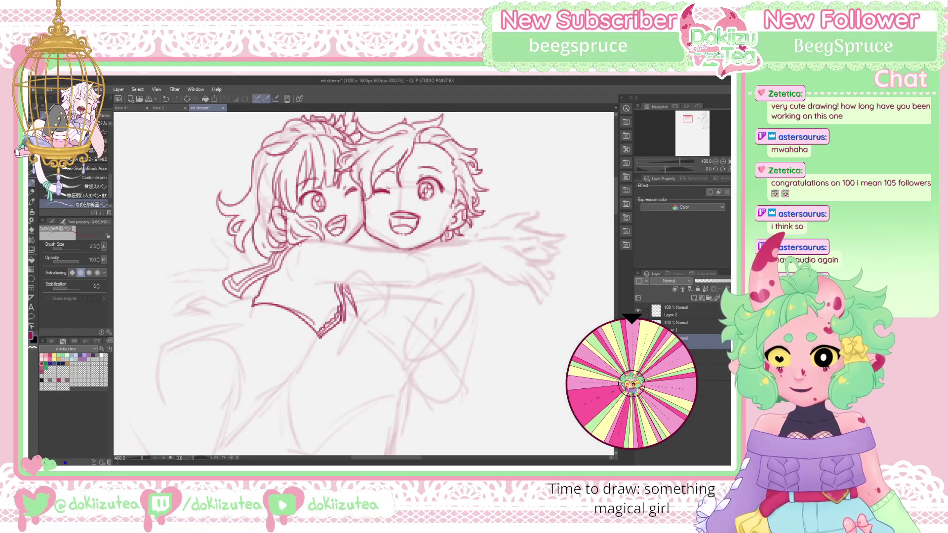
Draw the left figure's shoulder curve, the small chest folds and the sides of the bare waist below the cropped top
mouse_move(289, 250)
mouse_down()
mouse_move(304, 292)
mouse_move(326, 285)
mouse_move(297, 314)
mouse_move(308, 303)
mouse_up()
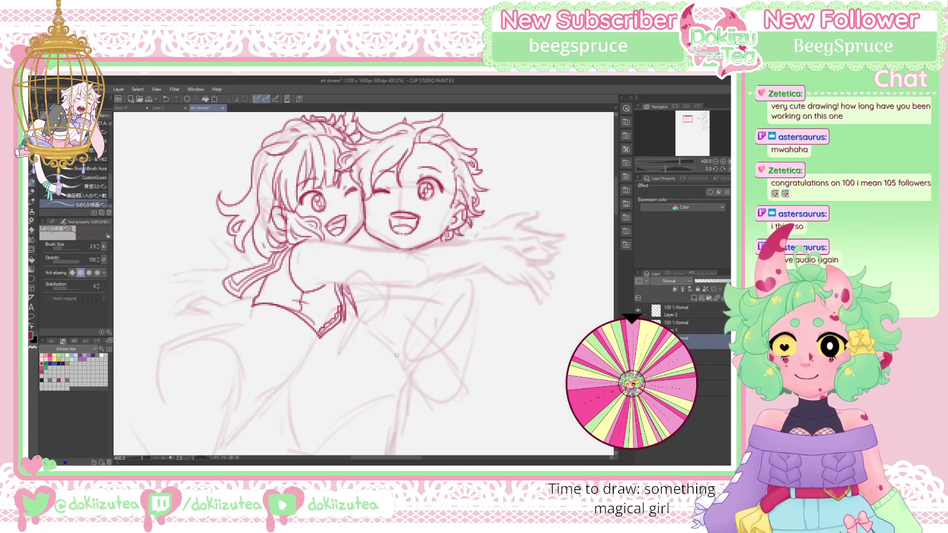
drag(690, 120, 689, 120)
mouse_move(279, 317)
mouse_down()
mouse_move(320, 337)
mouse_move(302, 361)
mouse_up()
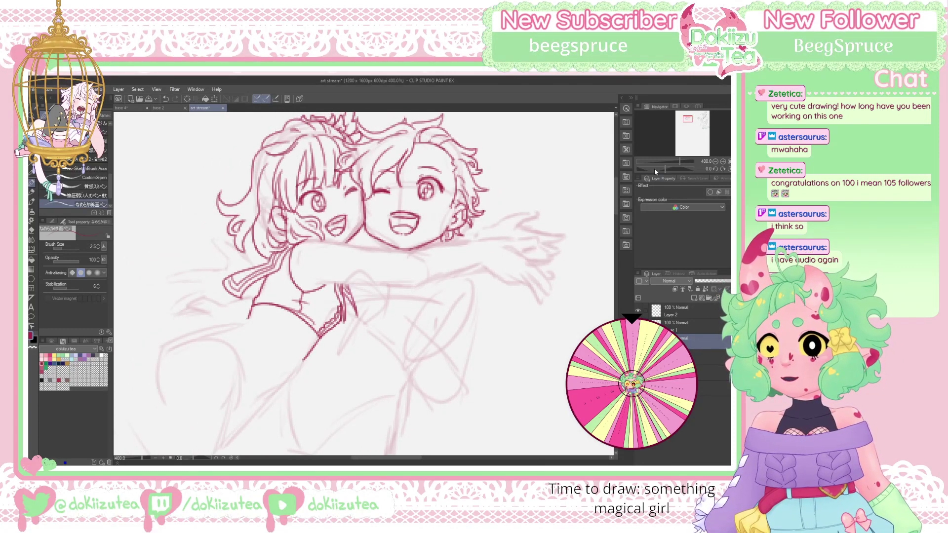
Draw a curved line across the lower waist to close off the left figure's midriff, redoing the stroke once
drag(654, 168, 656, 169)
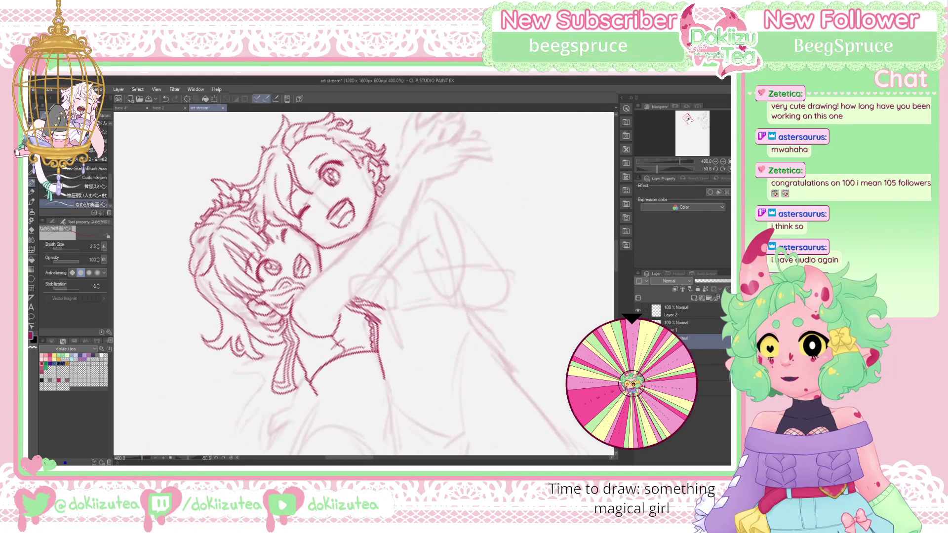
drag(688, 119, 688, 118)
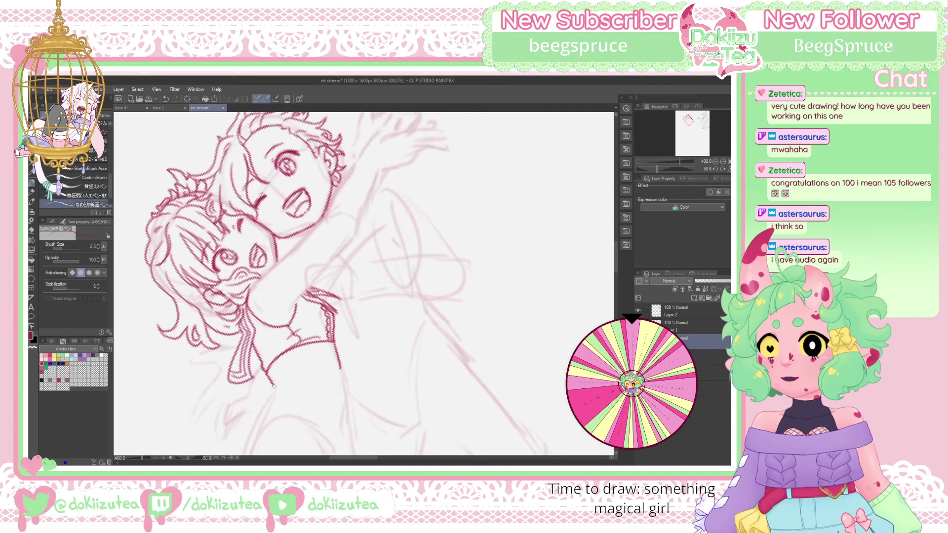
drag(273, 384, 343, 368)
key(ctrl+z)
drag(273, 388, 342, 365)
click(729, 168)
drag(688, 120, 687, 119)
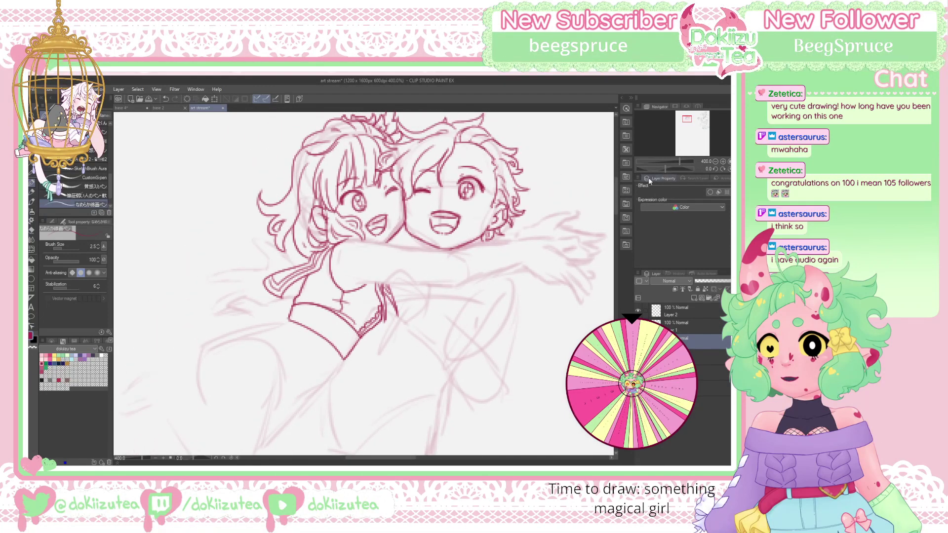
Draw a curved double-line waistband across the left figure's hips, ending in a small knot at the front
drag(402, 360, 422, 259)
drag(665, 169, 657, 169)
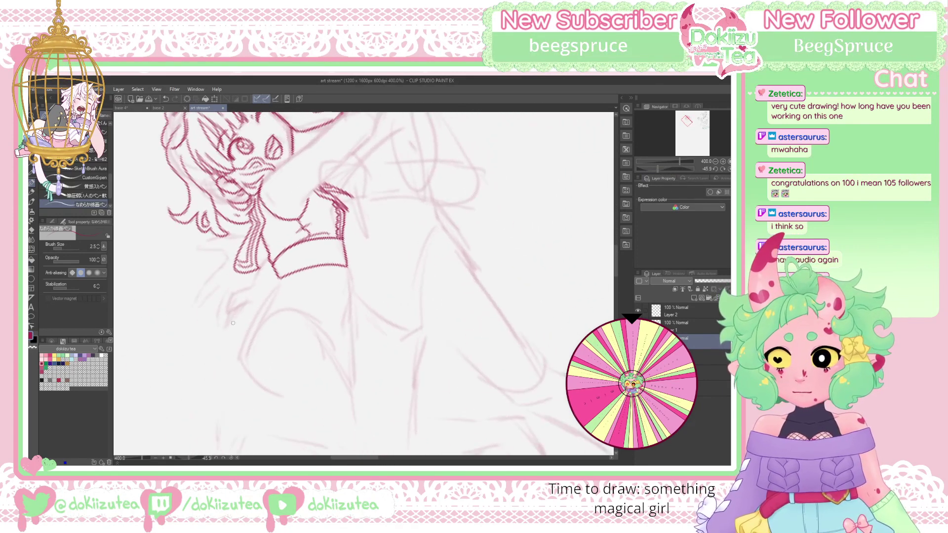
mouse_move(219, 314)
mouse_down()
mouse_move(228, 296)
mouse_move(280, 277)
mouse_move(365, 286)
mouse_up()
mouse_move(221, 308)
mouse_down()
mouse_move(289, 289)
mouse_move(353, 295)
mouse_up()
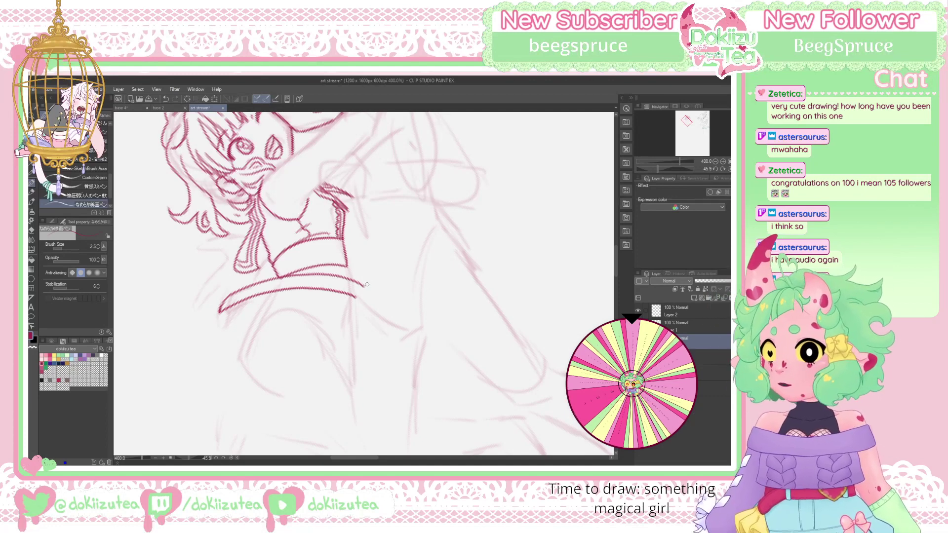
mouse_move(363, 302)
mouse_down()
mouse_move(367, 282)
mouse_move(353, 300)
mouse_move(370, 289)
mouse_up()
key(ctrl+z)
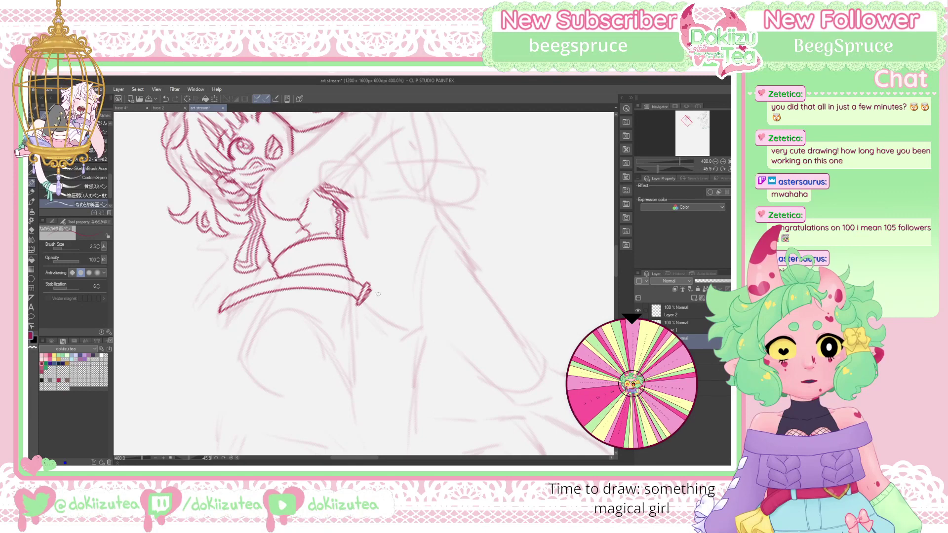
click(729, 168)
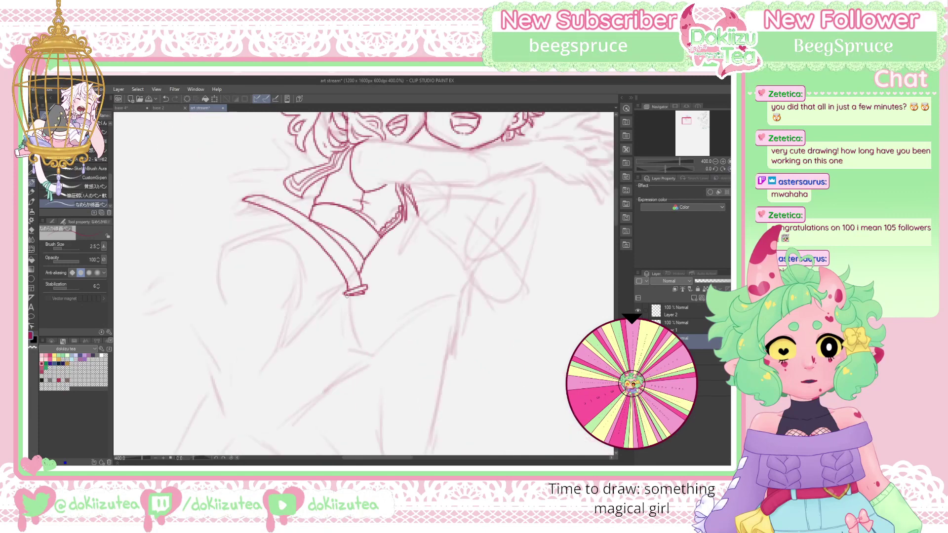
Outline the skirt with a curve falling from the waistband knot and a short arc extending behind the hip
drag(346, 295, 288, 378)
mouse_move(291, 220)
mouse_down()
mouse_move(231, 210)
mouse_move(174, 222)
mouse_up()
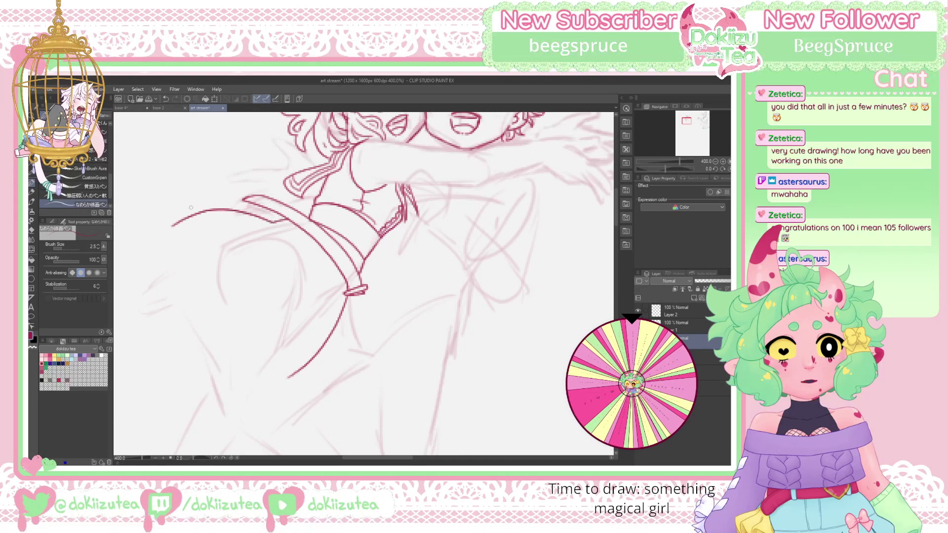
key(ctrl+z)
mouse_move(290, 218)
mouse_down()
mouse_move(218, 199)
mouse_move(259, 214)
mouse_up()
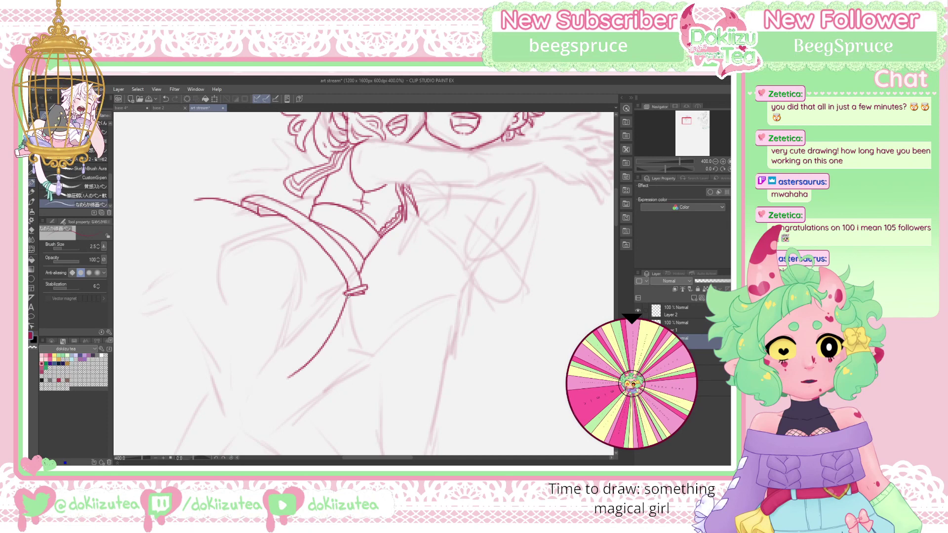
Draw two flowing ribbon tails with notched ends and a small loop hanging from the waistband knot
mouse_move(347, 298)
mouse_down()
mouse_move(416, 394)
mouse_move(401, 412)
mouse_up()
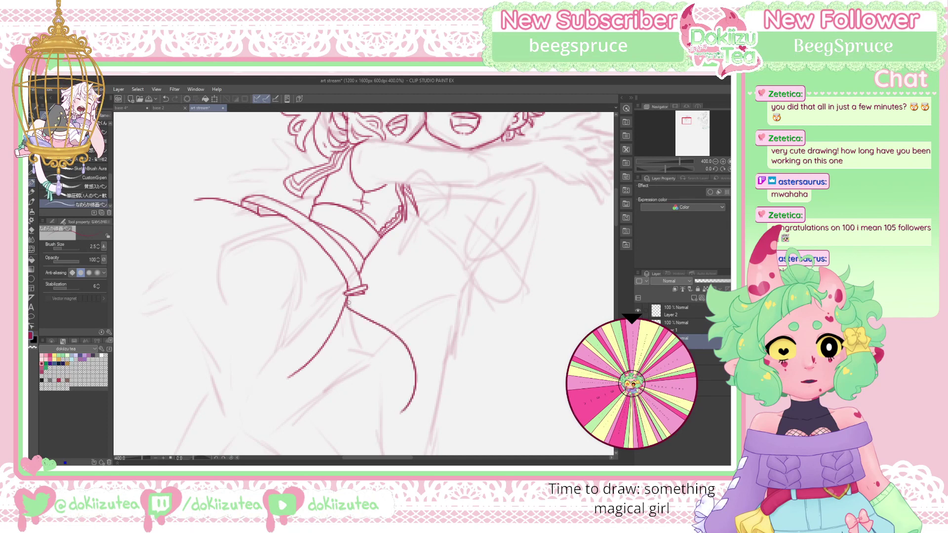
mouse_move(347, 303)
mouse_down()
mouse_move(425, 337)
mouse_move(438, 363)
mouse_move(433, 402)
mouse_move(428, 412)
mouse_move(401, 412)
mouse_up()
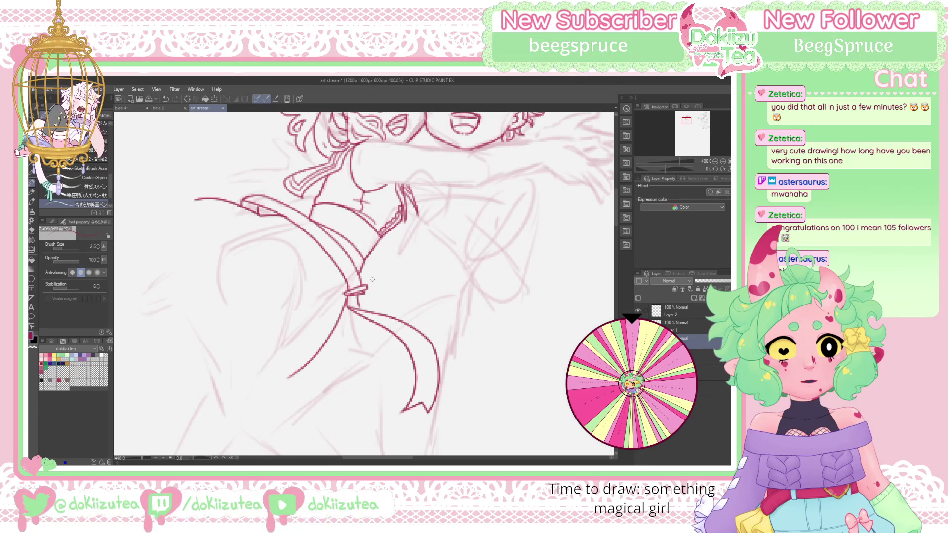
mouse_move(360, 296)
mouse_down()
mouse_move(361, 311)
mouse_move(334, 301)
mouse_move(321, 307)
mouse_move(374, 387)
mouse_move(361, 412)
mouse_up()
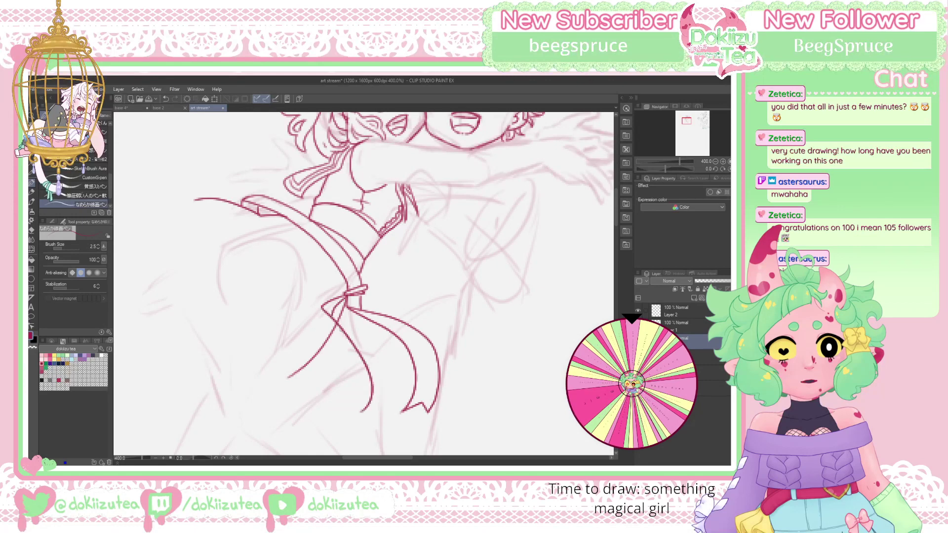
mouse_move(332, 316)
mouse_down()
mouse_move(388, 377)
mouse_move(380, 407)
mouse_move(362, 411)
mouse_up()
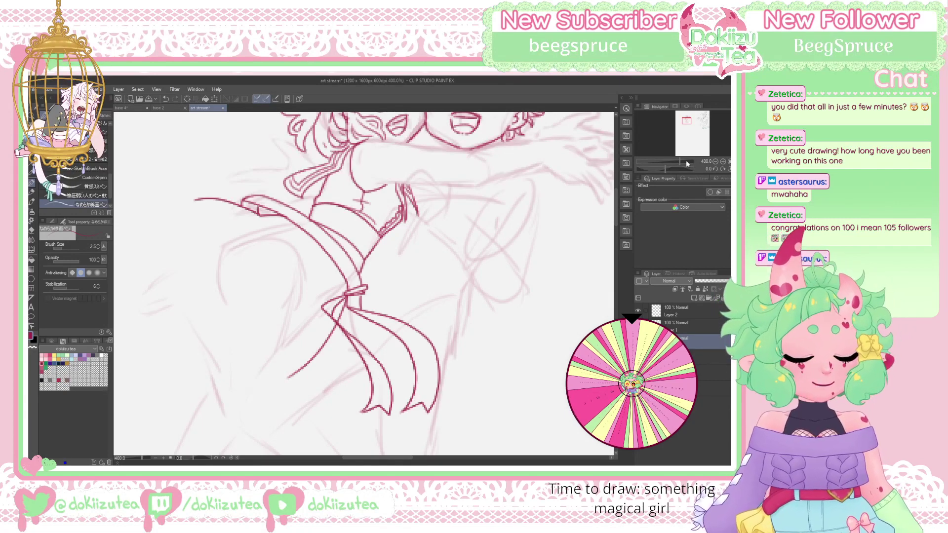
Draw the left figure's short sleeve with a jagged hem across the upper arm, undoing the stray line along the arm's underside
drag(691, 130, 691, 118)
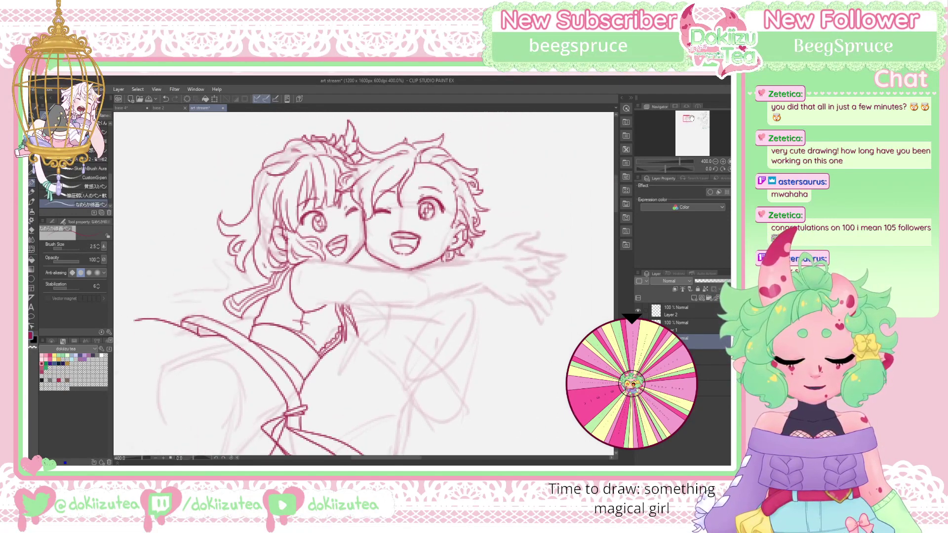
drag(664, 167, 660, 164)
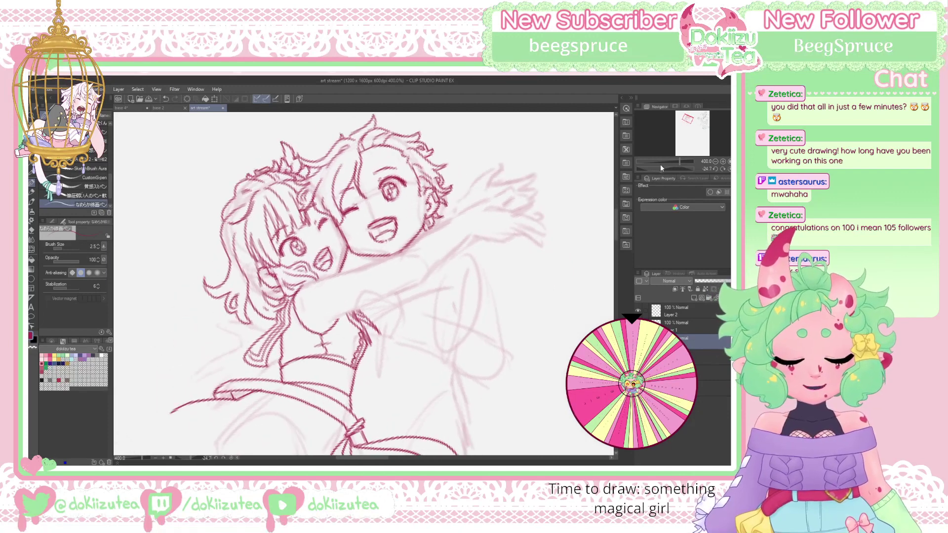
drag(321, 326, 414, 285)
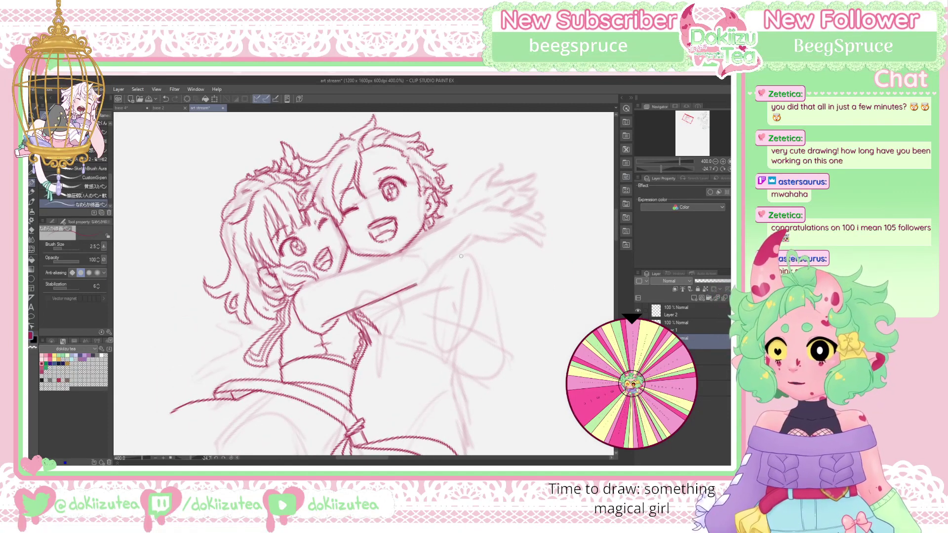
key(ctrl+z)
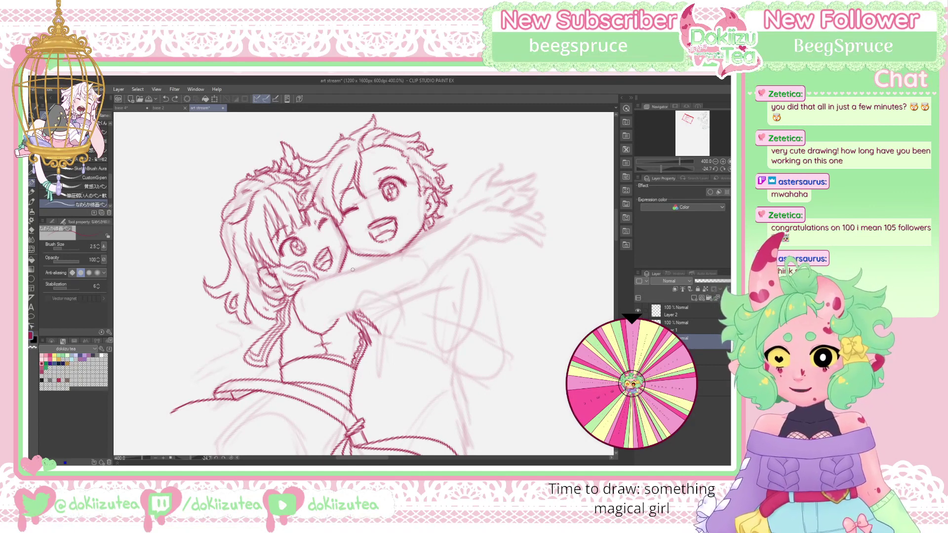
mouse_move(355, 269)
mouse_down()
mouse_move(327, 300)
mouse_move(345, 295)
mouse_move(341, 318)
mouse_move(365, 306)
mouse_up()
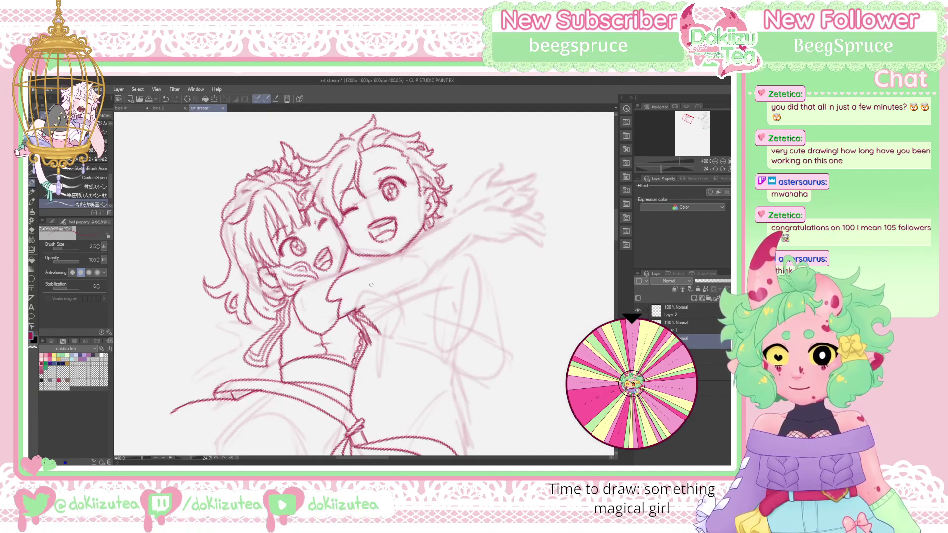
Draw the outstretched arm's upper edge and add a small bow below the sleeve hem
drag(660, 169, 674, 168)
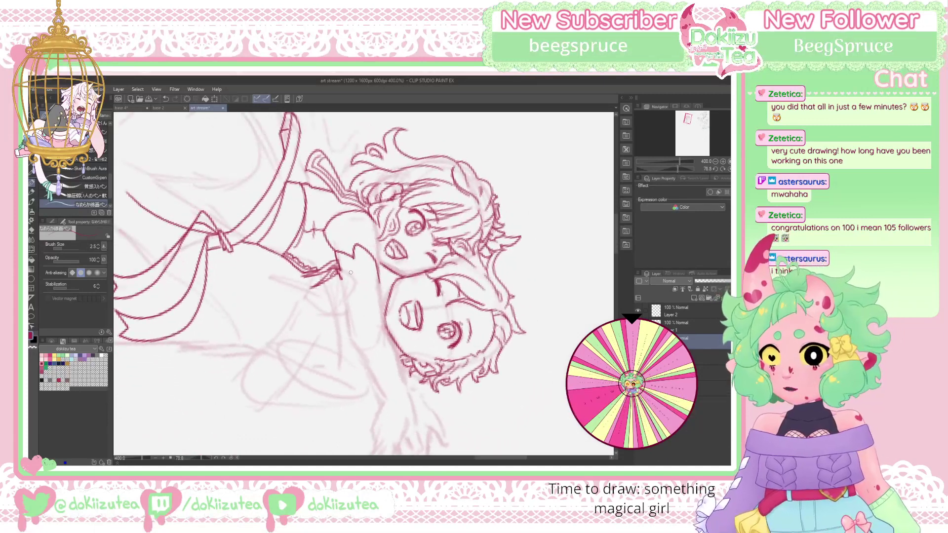
mouse_move(349, 272)
mouse_down()
mouse_move(340, 280)
mouse_move(349, 272)
mouse_move(352, 286)
mouse_move(333, 284)
mouse_up()
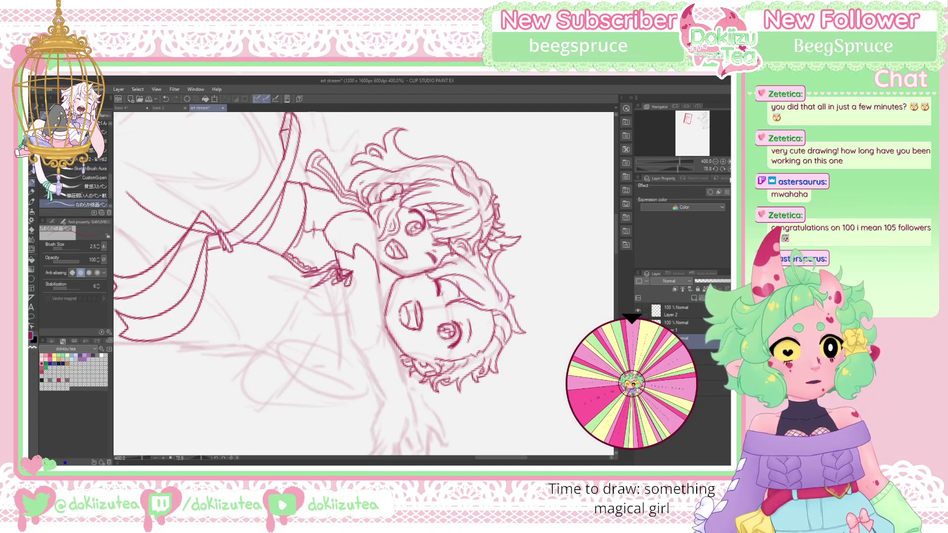
click(729, 169)
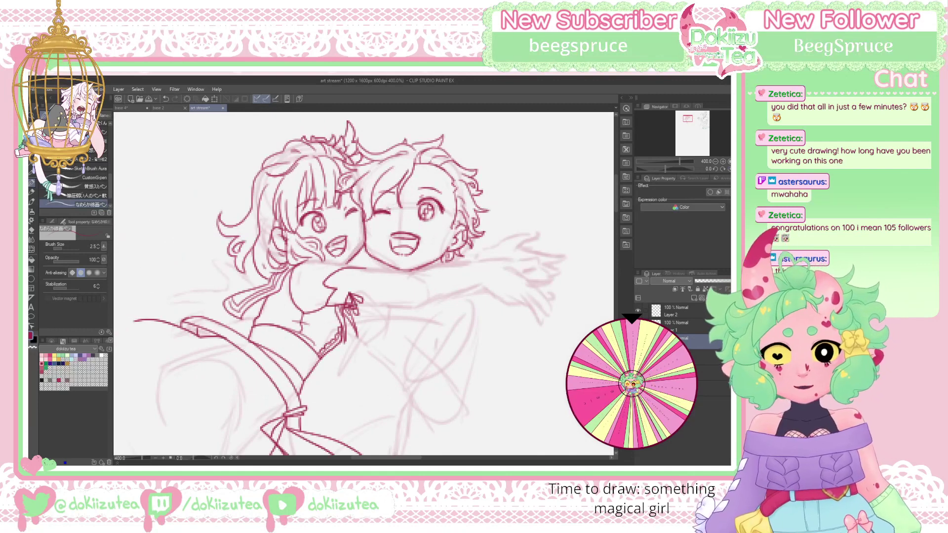
Draw the underside of the outstretched arm toward the wrist and erase the excess end of the line
mouse_move(354, 305)
mouse_down()
mouse_move(416, 305)
mouse_move(483, 278)
mouse_up()
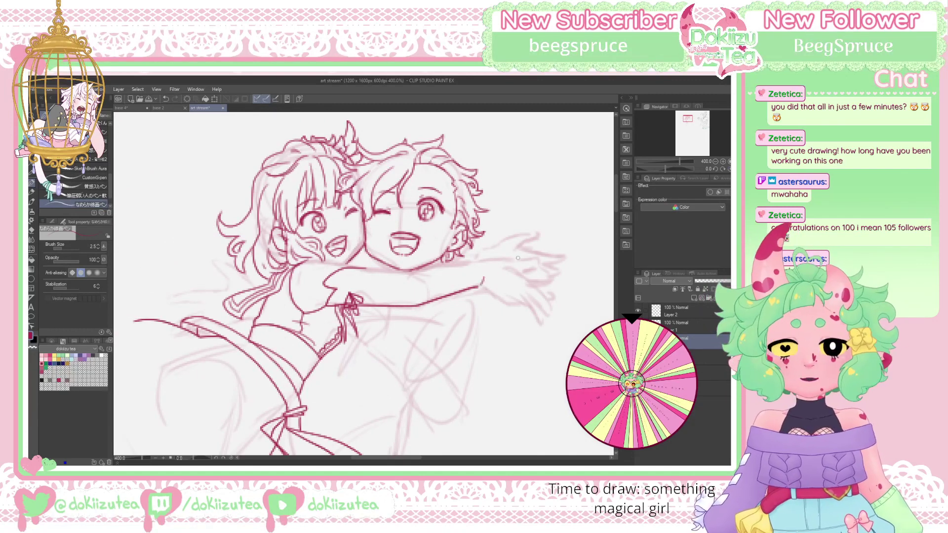
key(ctrl+z)
key(ctrl+z)
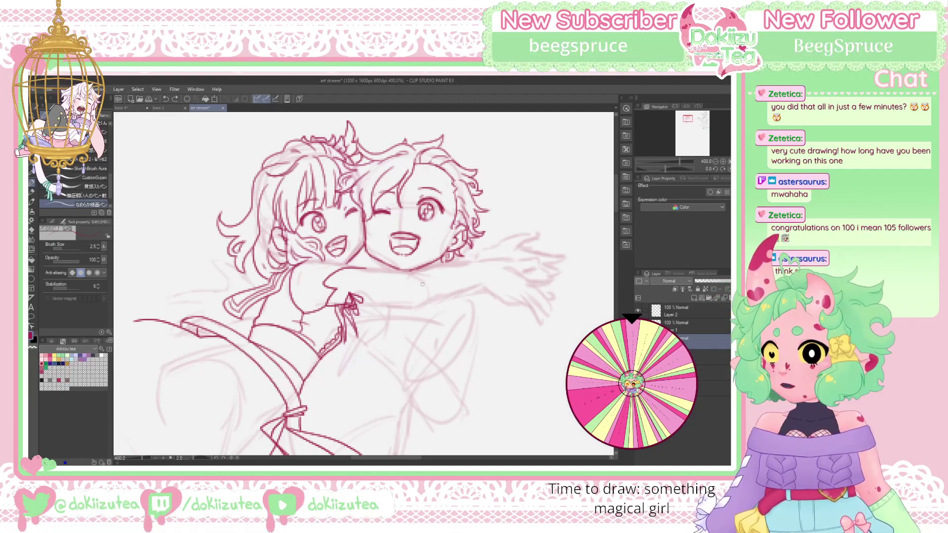
key(ctrl+y)
key(e)
drag(478, 286, 461, 292)
Draw a frilled cuff at the outstretched arm's wrist and outline the hand's thumb and first finger
key(p)
drag(665, 169, 656, 172)
drag(382, 243, 345, 367)
drag(655, 170, 652, 171)
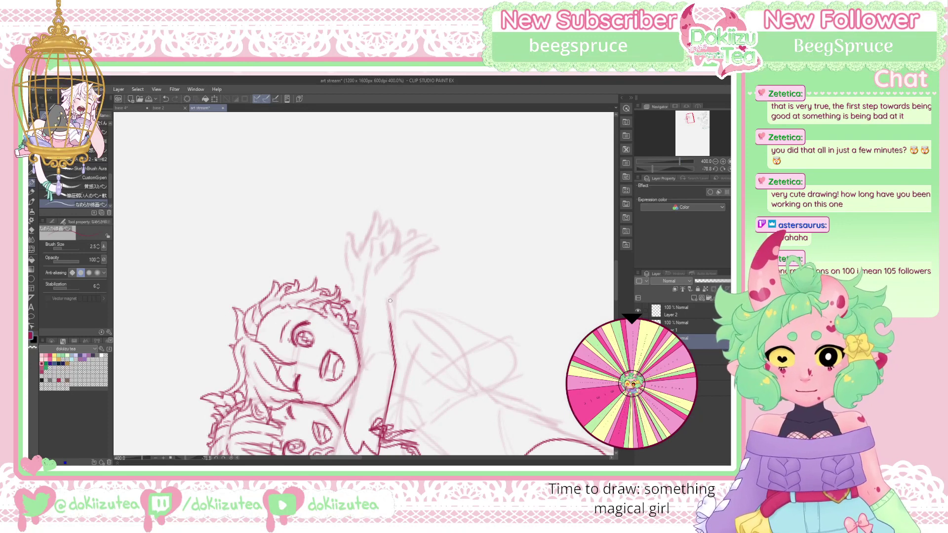
drag(393, 303, 394, 320)
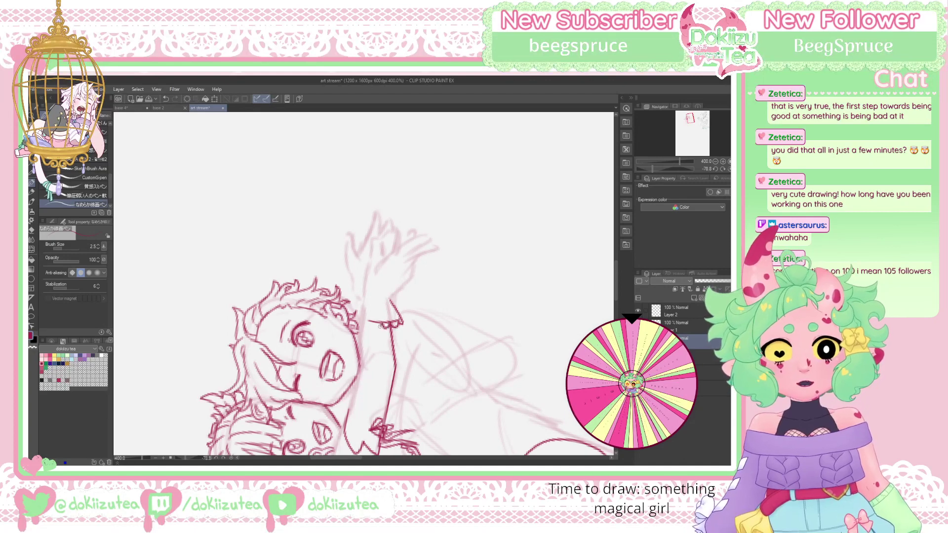
mouse_move(371, 325)
mouse_down()
mouse_move(390, 301)
mouse_move(364, 295)
mouse_move(361, 320)
mouse_move(374, 238)
mouse_move(384, 254)
mouse_move(375, 268)
mouse_move(426, 237)
mouse_up()
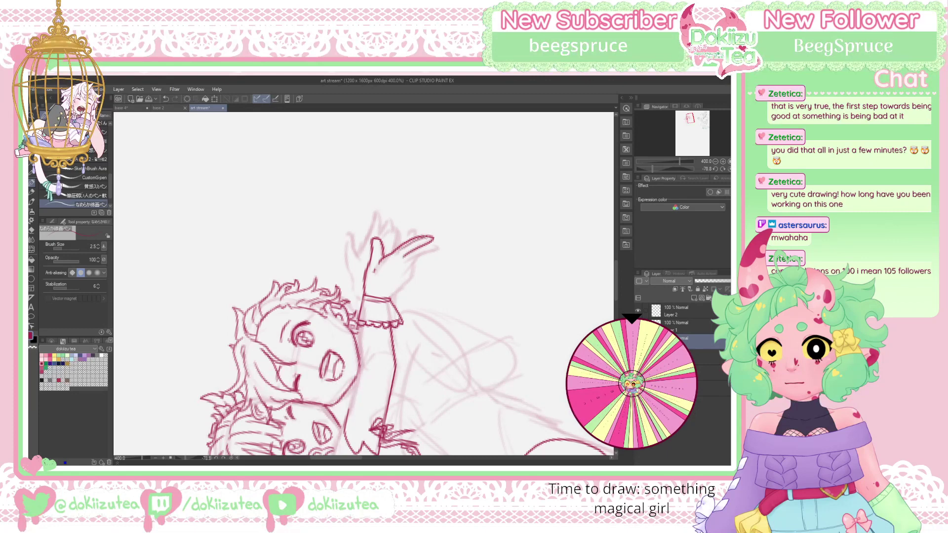
Complete the front hand's palm edge and remaining fingers, undoing unwanted strokes
mouse_move(385, 261)
mouse_down()
mouse_move(406, 241)
mouse_move(378, 257)
mouse_move(377, 241)
mouse_move(380, 261)
mouse_up()
mouse_move(402, 267)
mouse_down()
mouse_move(437, 248)
mouse_move(414, 262)
mouse_up()
key(ctrl+z)
key(ctrl+z)
drag(390, 298, 414, 262)
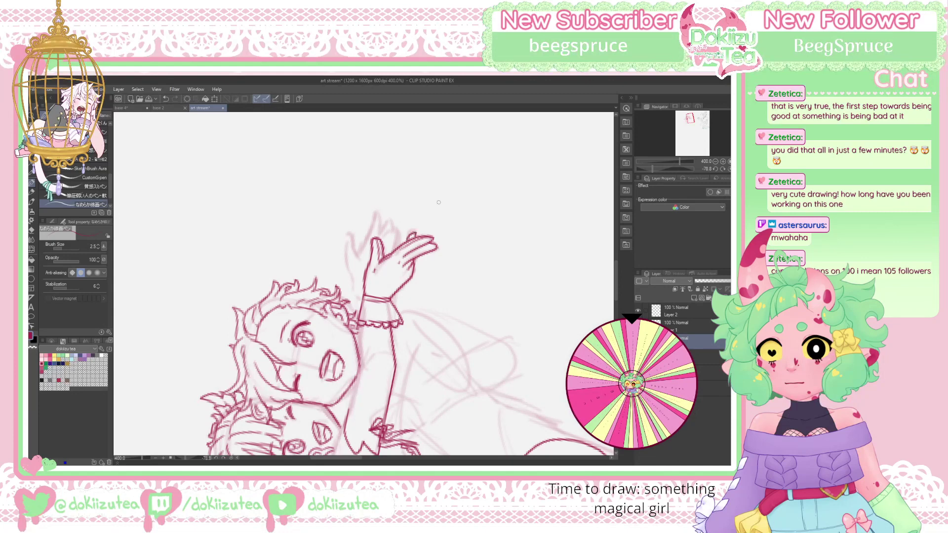
key(ctrl+z)
click(729, 169)
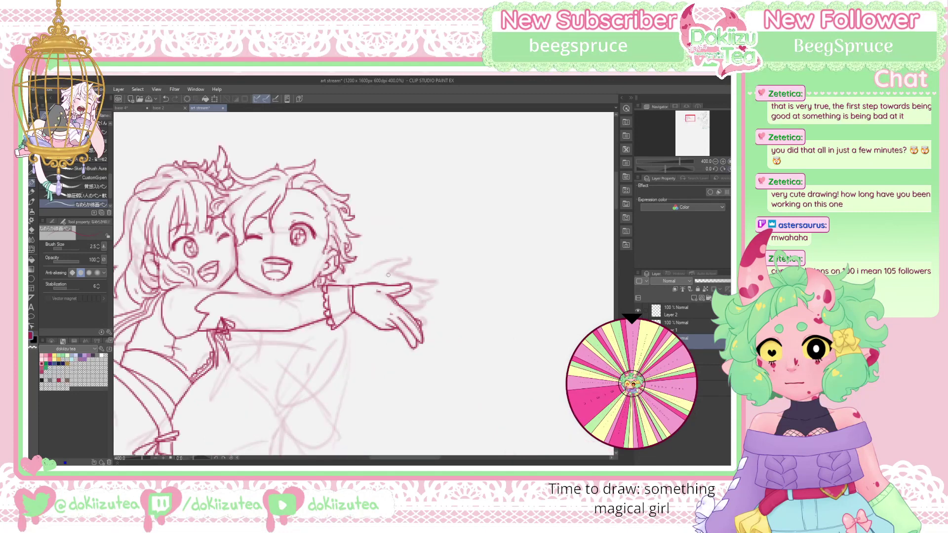
Outline the thumb side of the second hand behind the front hand, redrawing the stroke after undoing it
mouse_move(362, 272)
mouse_down()
mouse_move(403, 258)
mouse_move(390, 273)
mouse_up()
key(ctrl+z)
key(ctrl+z)
mouse_move(365, 272)
mouse_down()
mouse_move(408, 258)
mouse_move(390, 274)
mouse_up()
drag(661, 167, 661, 168)
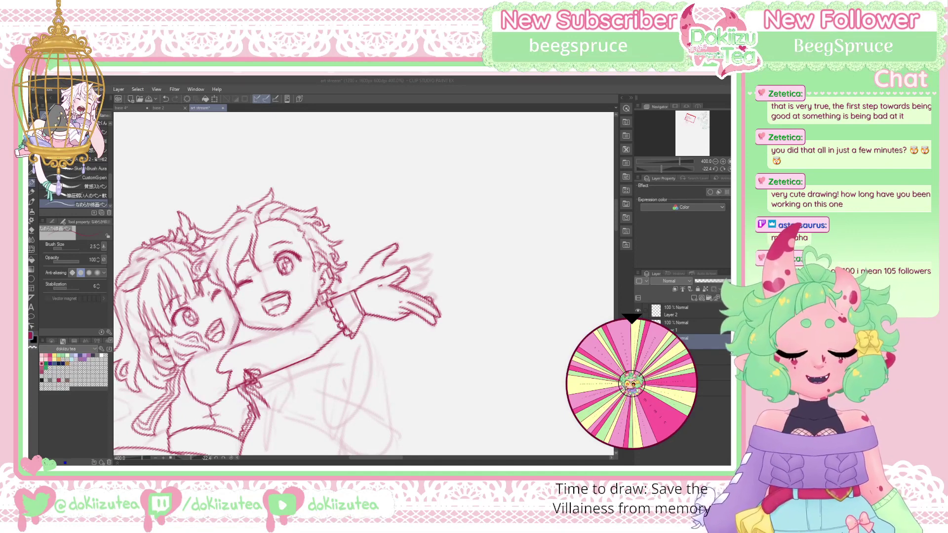
Draw the second hand's extended fingers behind the front hand and add its wrist lines beside the cuff
drag(661, 168, 655, 168)
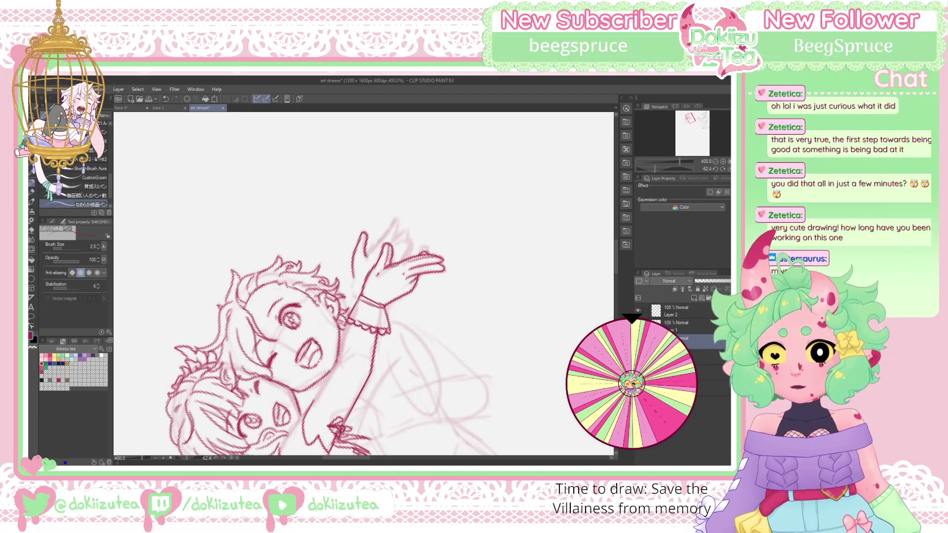
mouse_move(365, 254)
mouse_down()
mouse_move(411, 227)
mouse_move(402, 238)
mouse_move(412, 250)
mouse_move(396, 255)
mouse_move(420, 248)
mouse_up()
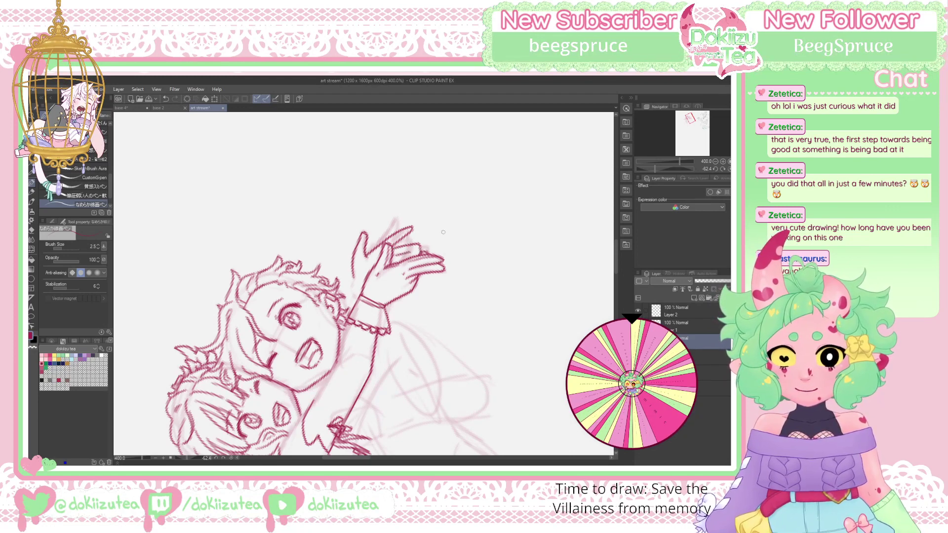
click(728, 168)
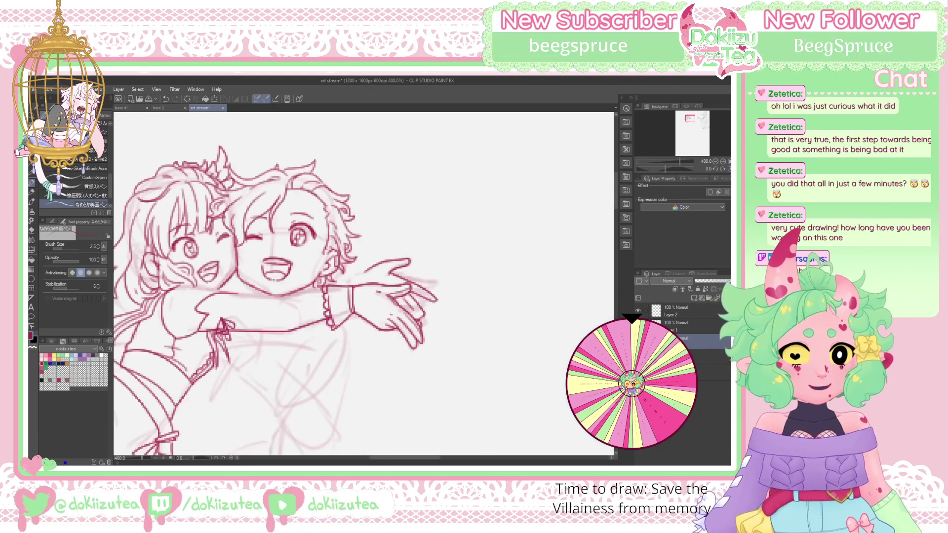
drag(364, 272, 361, 285)
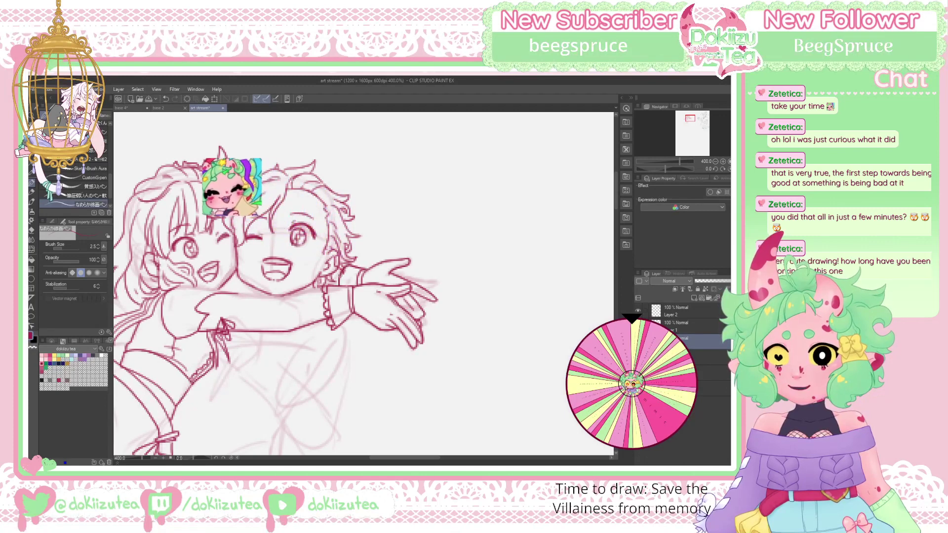
Finish the frilled cuff at the wrist of the rear outstretched hand
mouse_move(339, 268)
mouse_down()
mouse_move(334, 286)
mouse_move(361, 285)
mouse_up()
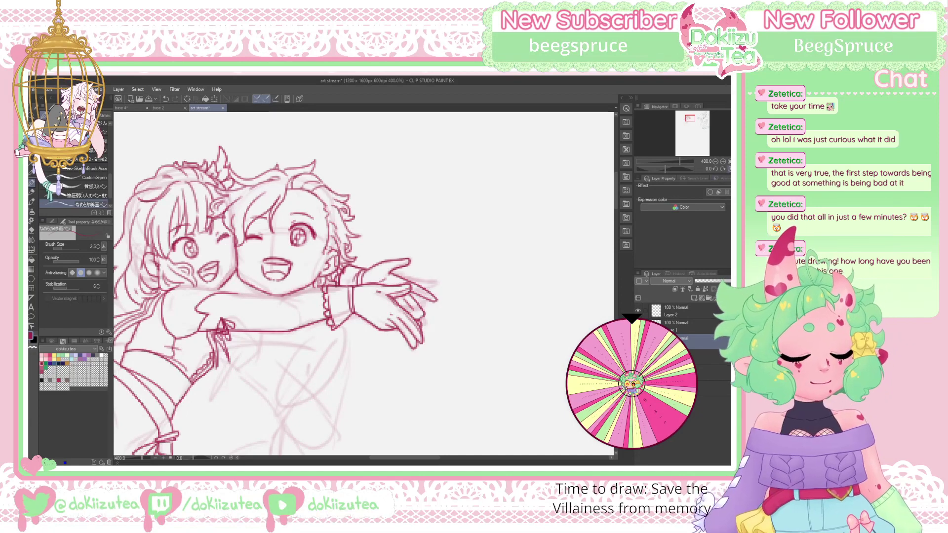
drag(689, 117, 688, 119)
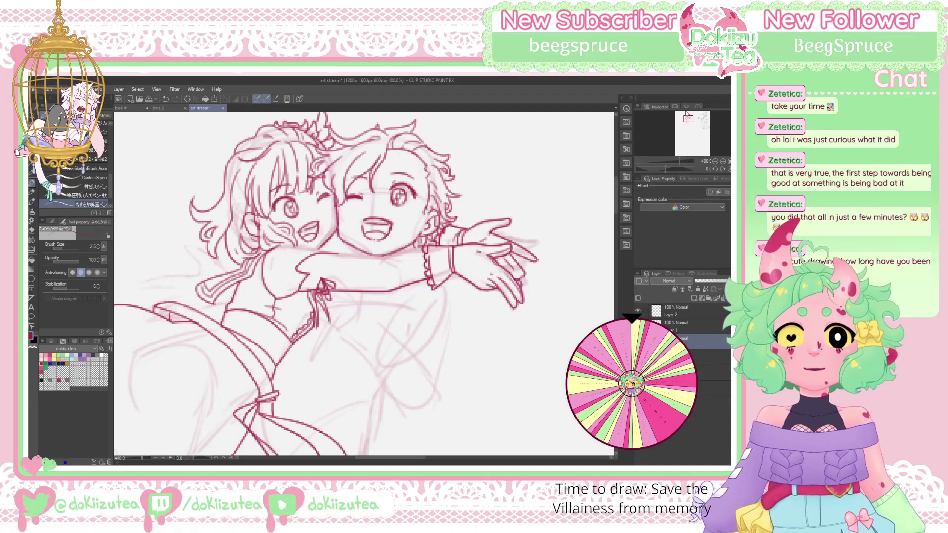
drag(687, 119, 688, 116)
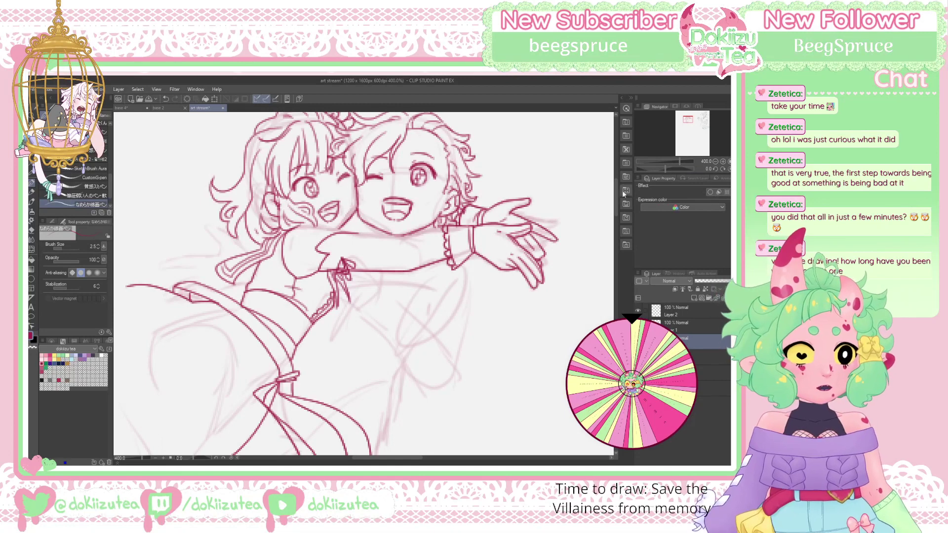
Draw the right figure's pointed collar edge beneath the chin, undoing unwanted strokes, and save the drawing
drag(399, 276, 402, 322)
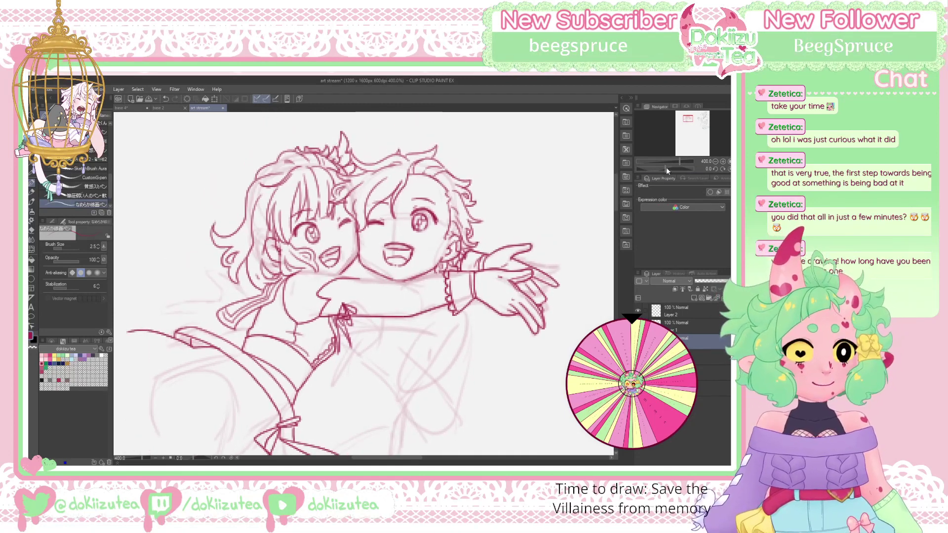
drag(665, 168, 660, 168)
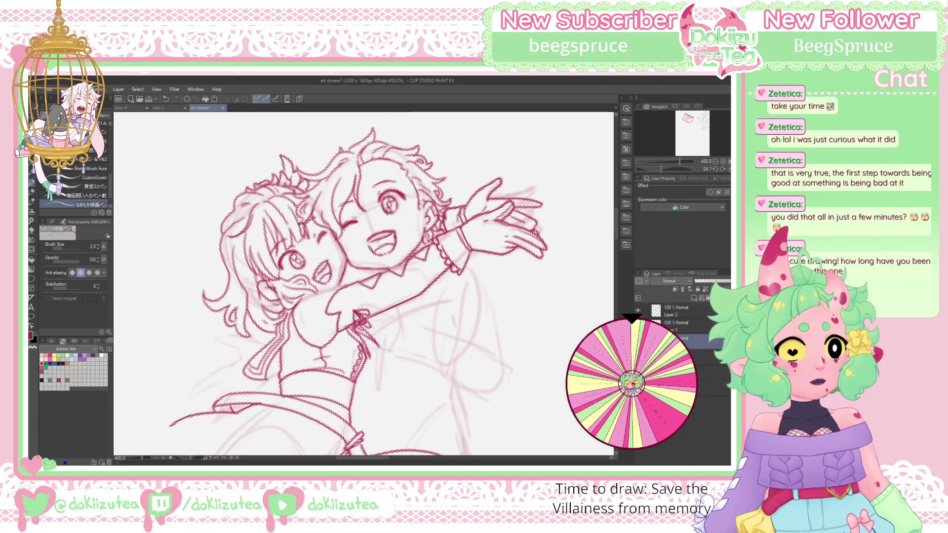
drag(346, 286, 302, 299)
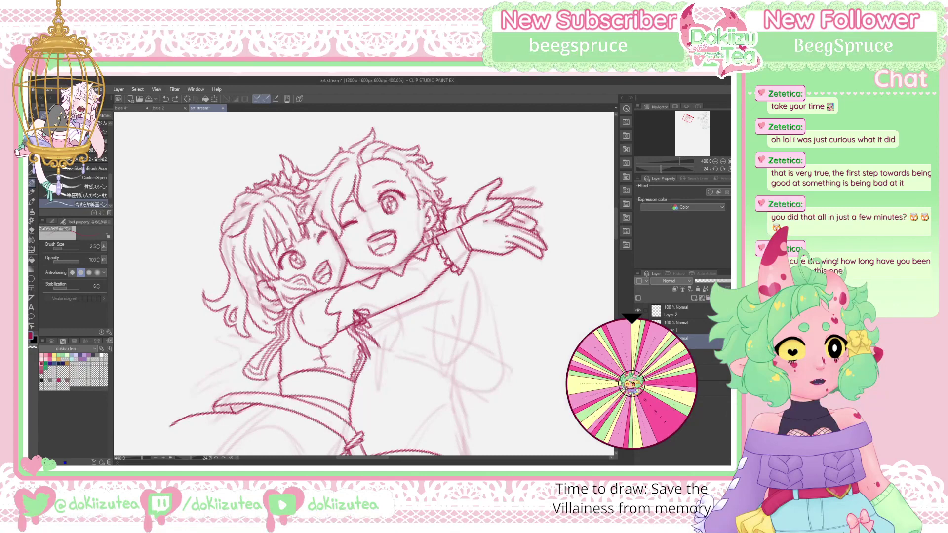
key(ctrl+z)
drag(307, 297, 300, 322)
key(ctrl+z)
key(ctrl+z)
drag(335, 331, 322, 341)
click(729, 169)
click(694, 123)
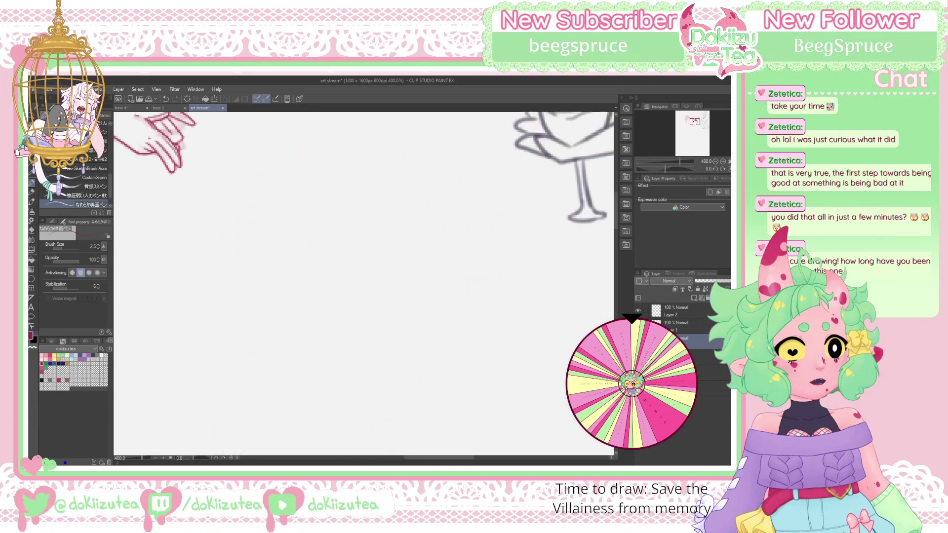
drag(693, 123, 677, 128)
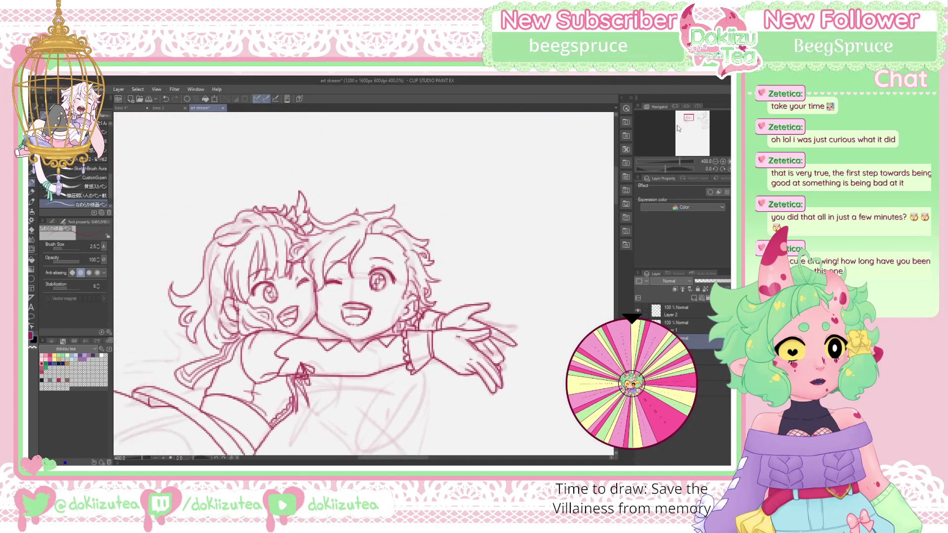
drag(351, 341, 367, 340)
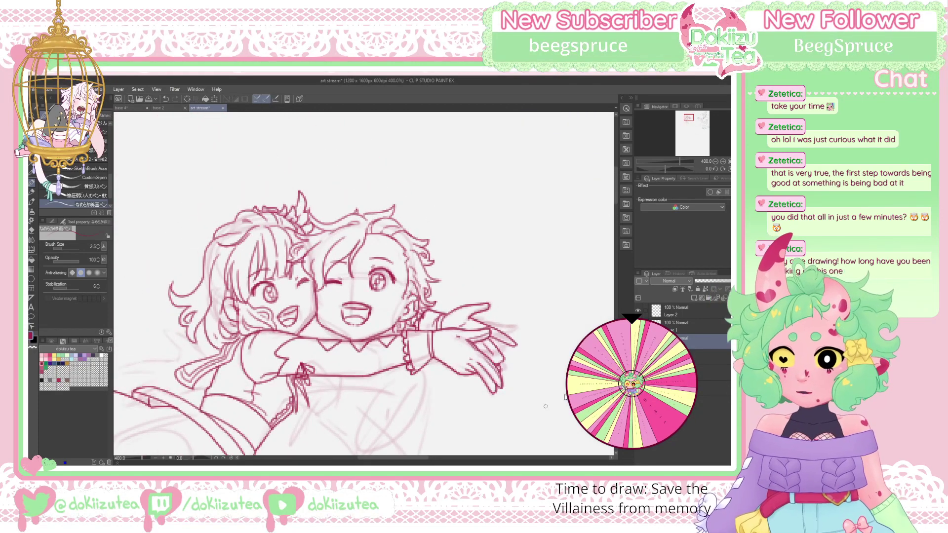
key(ctrl+s)
Draw the small pointed collar piece of the right figure just below the outstretched arm
drag(690, 116, 690, 117)
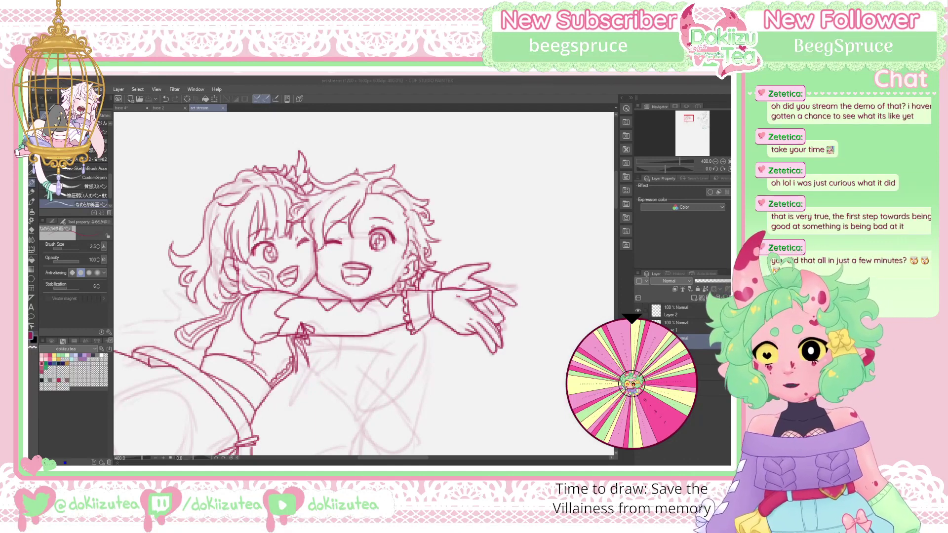
click(351, 338)
mouse_move(349, 339)
mouse_down()
mouse_move(336, 348)
mouse_move(359, 351)
mouse_move(393, 327)
mouse_move(341, 354)
mouse_up()
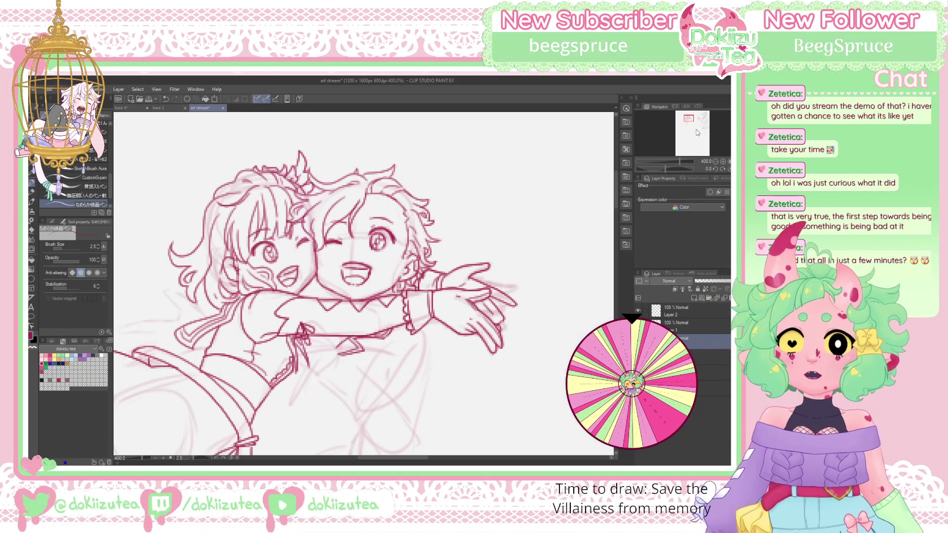
drag(689, 117, 689, 119)
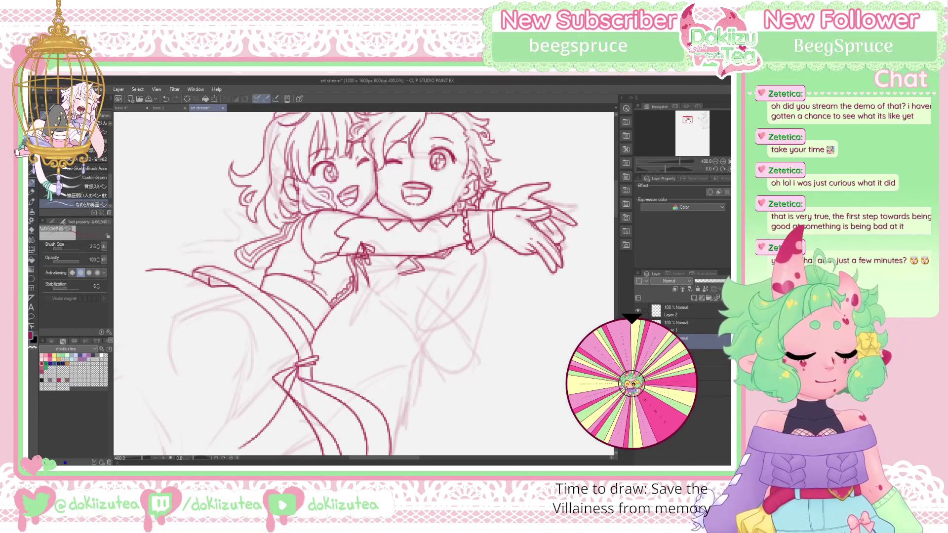
drag(687, 121, 686, 122)
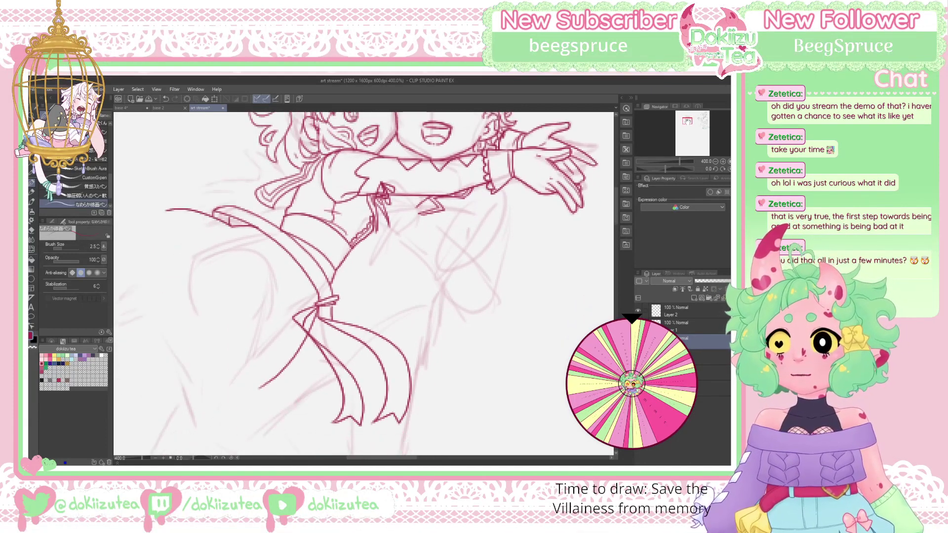
Fade the line art layer and draw the right figure's embracing fingers at the left figure's side on the layer below, undoing unwanted strokes
drag(665, 169, 667, 169)
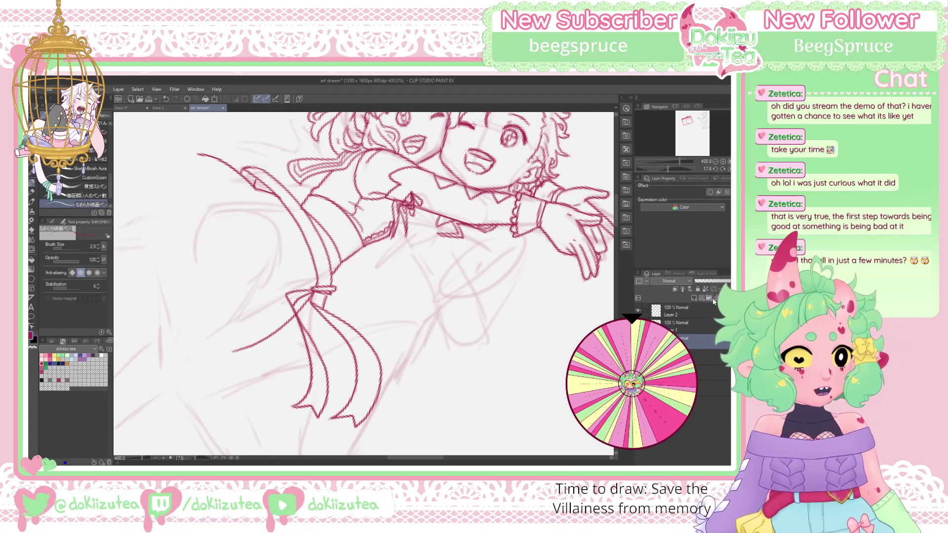
click(714, 281)
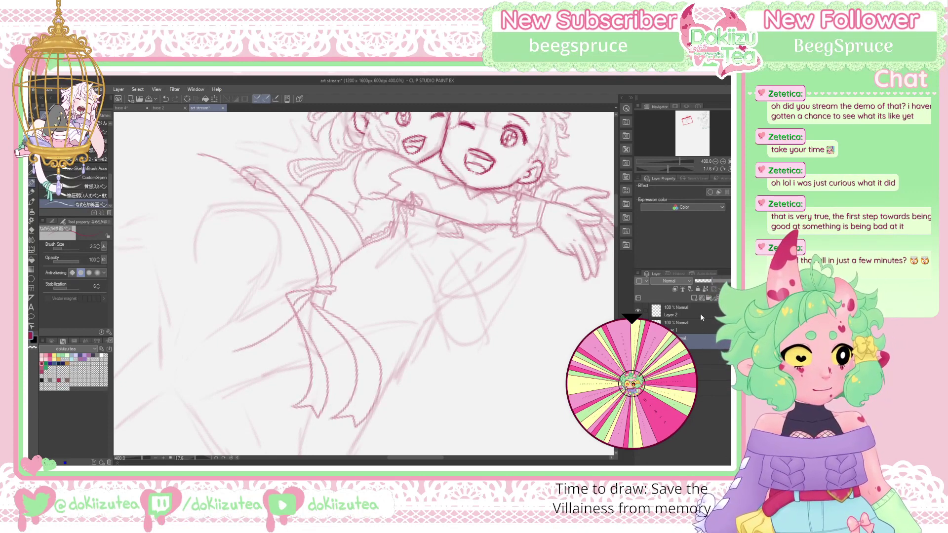
click(704, 356)
drag(687, 121, 688, 120)
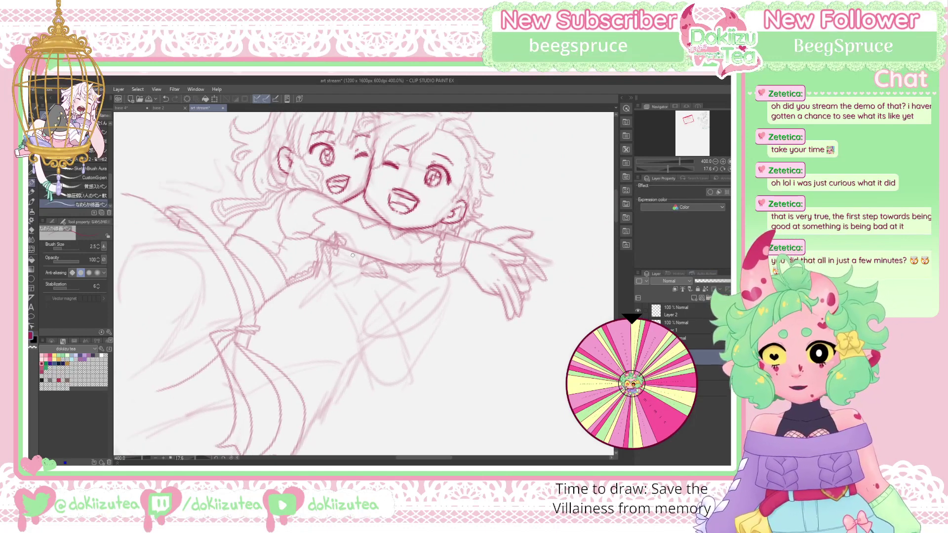
mouse_move(361, 274)
mouse_down()
mouse_move(352, 231)
mouse_move(353, 255)
mouse_move(322, 215)
mouse_move(332, 231)
mouse_move(343, 208)
mouse_move(337, 227)
mouse_move(355, 255)
mouse_move(325, 211)
mouse_move(335, 240)
mouse_move(321, 219)
mouse_up()
key(ctrl+z)
key(ctrl+z)
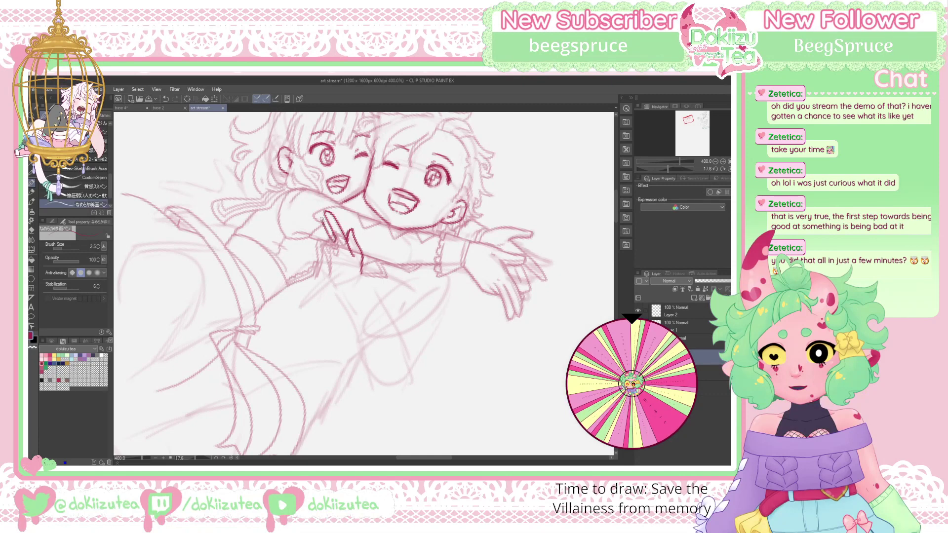
key(ctrl+z)
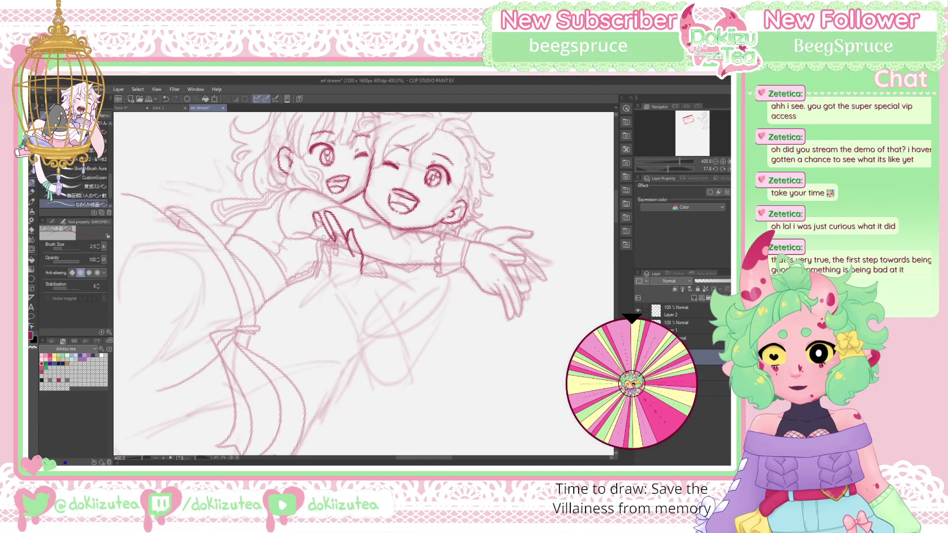
Outline the palm and wrist of the embracing hand and refine its finger edge
mouse_move(316, 232)
mouse_down()
mouse_move(327, 245)
mouse_move(315, 240)
mouse_move(318, 259)
mouse_move(339, 284)
mouse_up()
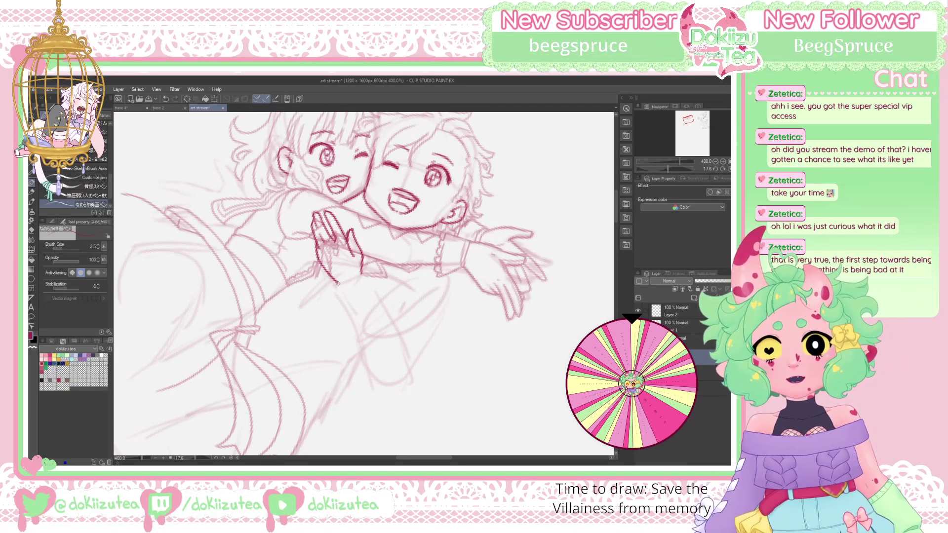
drag(338, 283, 365, 275)
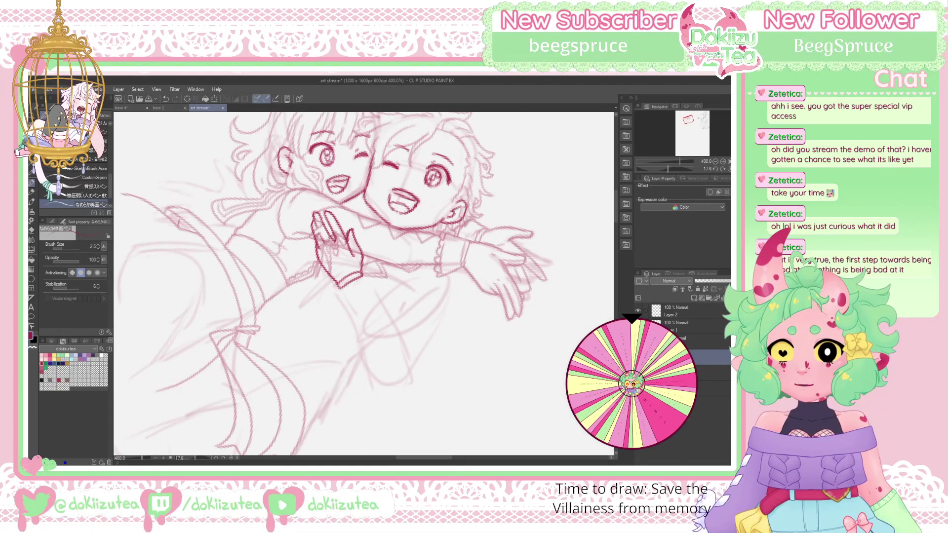
key(ctrl+z)
drag(320, 233, 317, 259)
Add a flared sleeve cuff below the embracing hand's wrist, redrawing its edge after undoing it
mouse_move(339, 288)
mouse_down()
mouse_move(344, 309)
mouse_move(353, 285)
mouse_move(350, 317)
mouse_move(377, 303)
mouse_move(372, 289)
mouse_move(383, 295)
mouse_move(364, 276)
mouse_move(370, 282)
mouse_move(349, 310)
mouse_up()
key(ctrl+z)
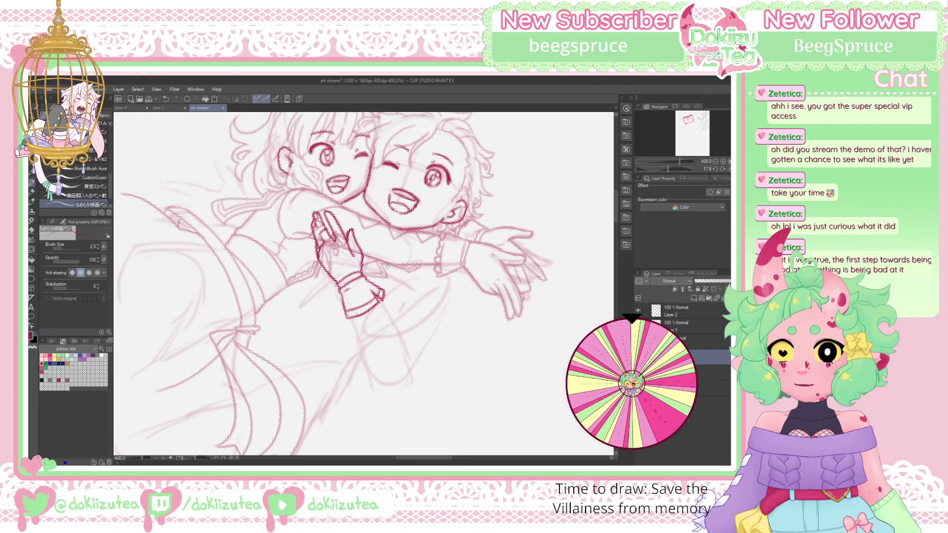
key(ctrl+z)
drag(377, 297, 346, 314)
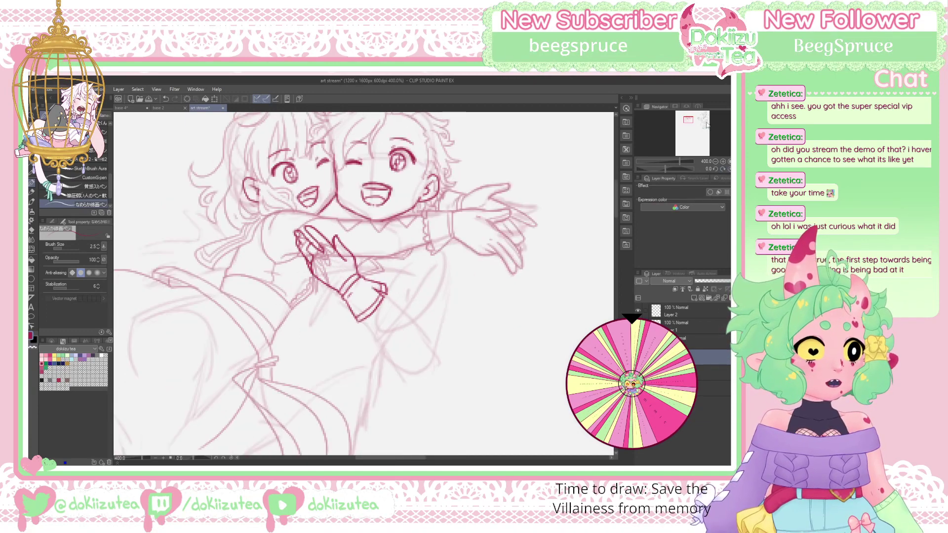
Draw the right figure's other hand with spread fingers behind the left figure's back, undoing and redrawing the fingers
drag(665, 168, 671, 171)
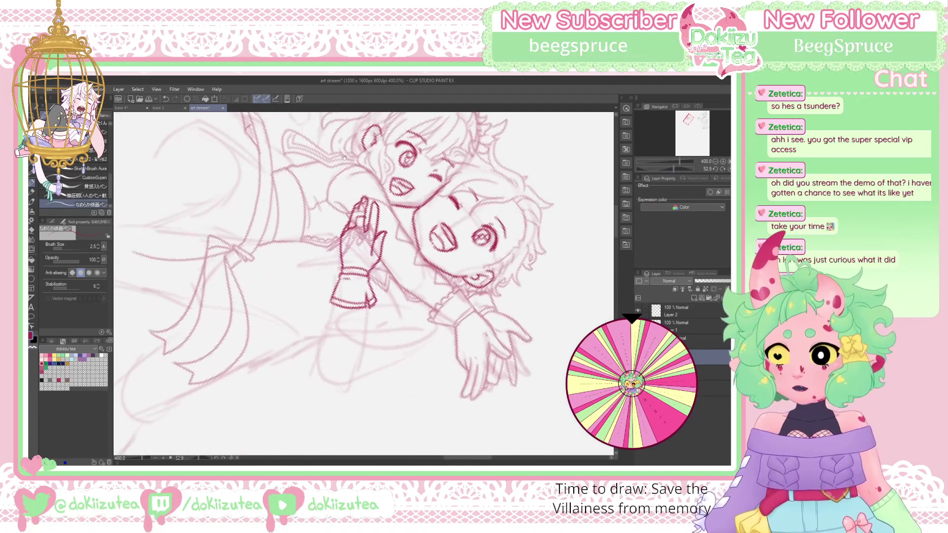
mouse_move(318, 147)
mouse_down()
mouse_move(325, 301)
mouse_move(318, 252)
mouse_move(314, 278)
mouse_move(302, 279)
mouse_move(262, 240)
mouse_move(277, 268)
mouse_up()
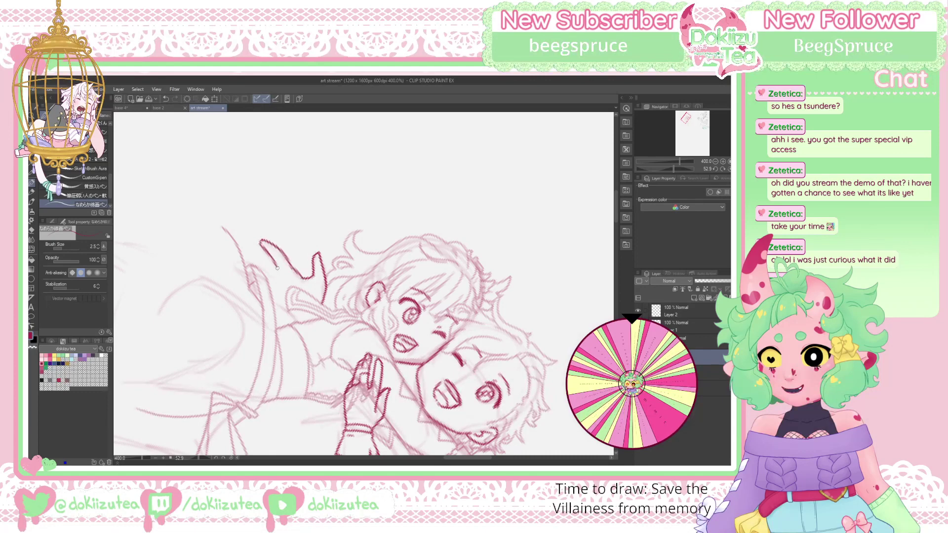
key(ctrl+z)
key(ctrl+z)
key(ctrl+z)
key(ctrl+z)
mouse_move(311, 277)
mouse_down()
mouse_move(273, 248)
mouse_move(288, 261)
mouse_move(264, 264)
mouse_move(278, 274)
mouse_move(276, 290)
mouse_up()
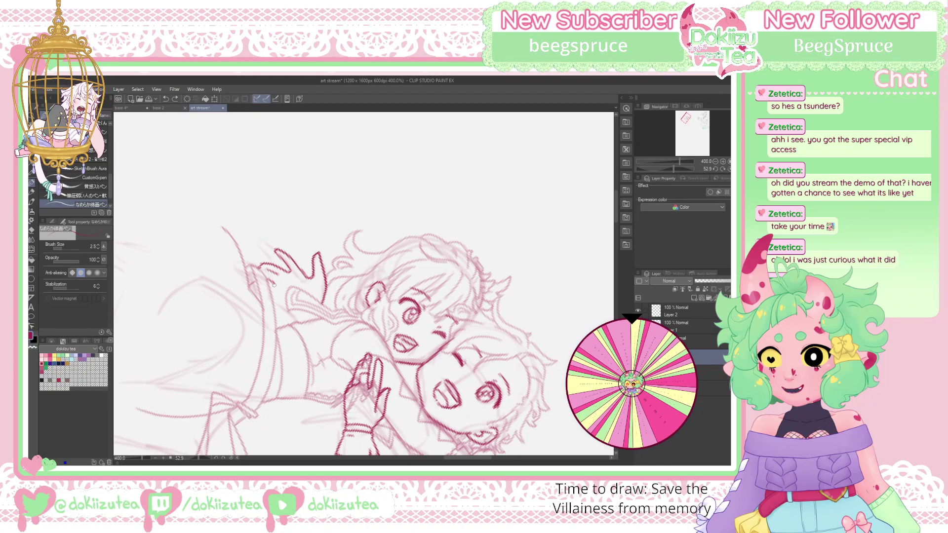
Complete the rear hand's remaining finger and palm lines, and reset the canvas rotation
drag(271, 291, 284, 299)
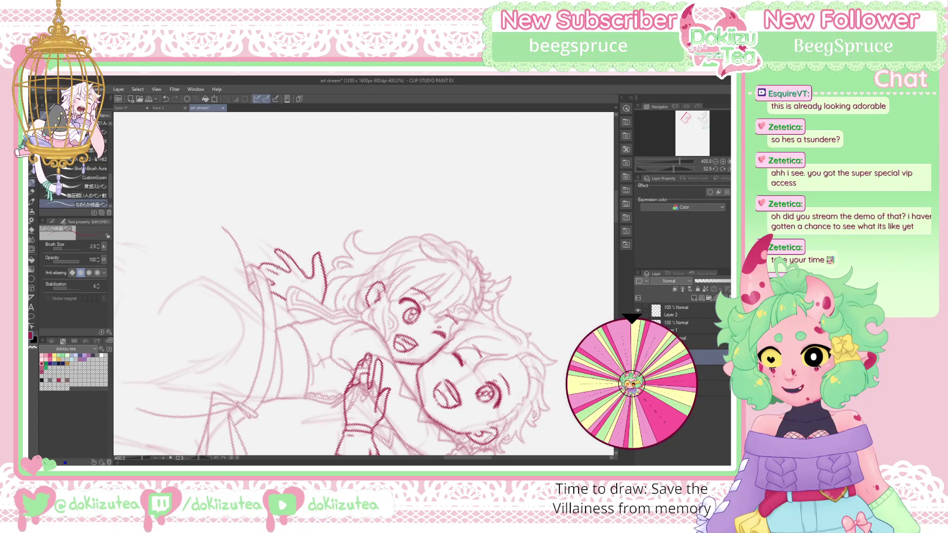
drag(282, 277, 278, 292)
mouse_move(310, 279)
mouse_down()
mouse_move(322, 295)
mouse_move(295, 288)
mouse_up()
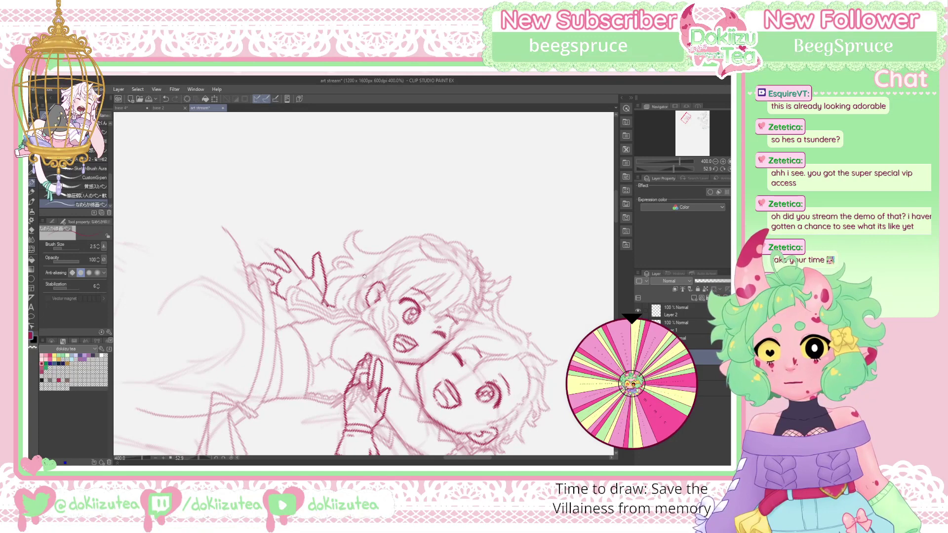
click(729, 169)
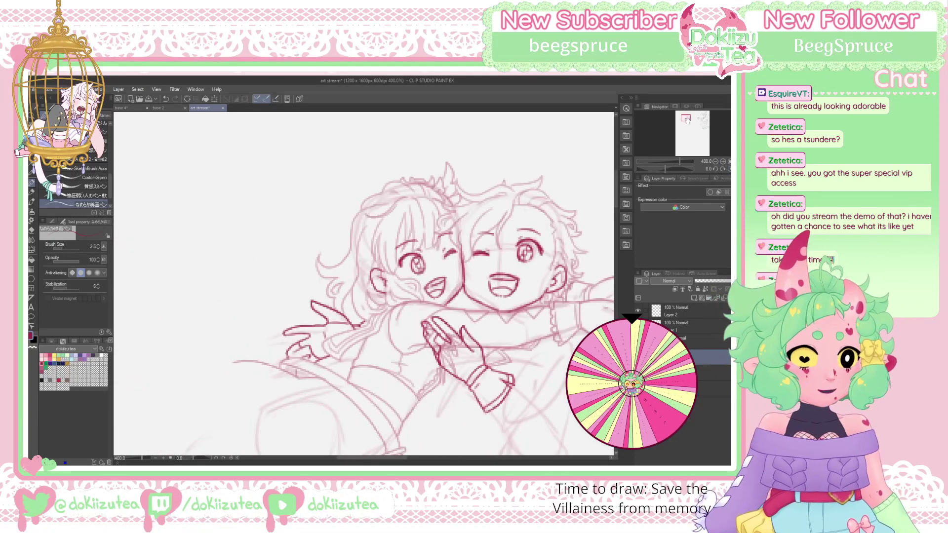
drag(686, 118, 688, 121)
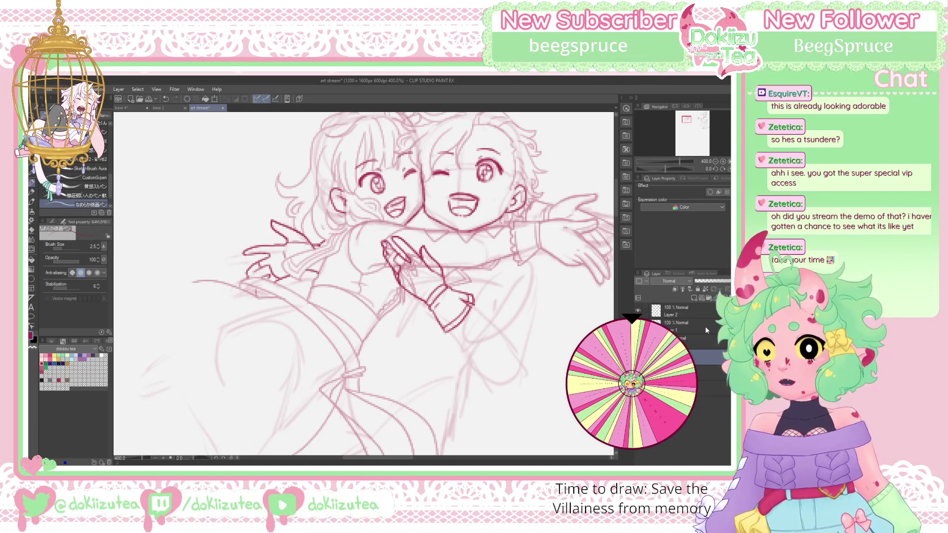
Erase the line art overlapping the embracing hand, restore that layer's opacity, and return to the pen
click(698, 342)
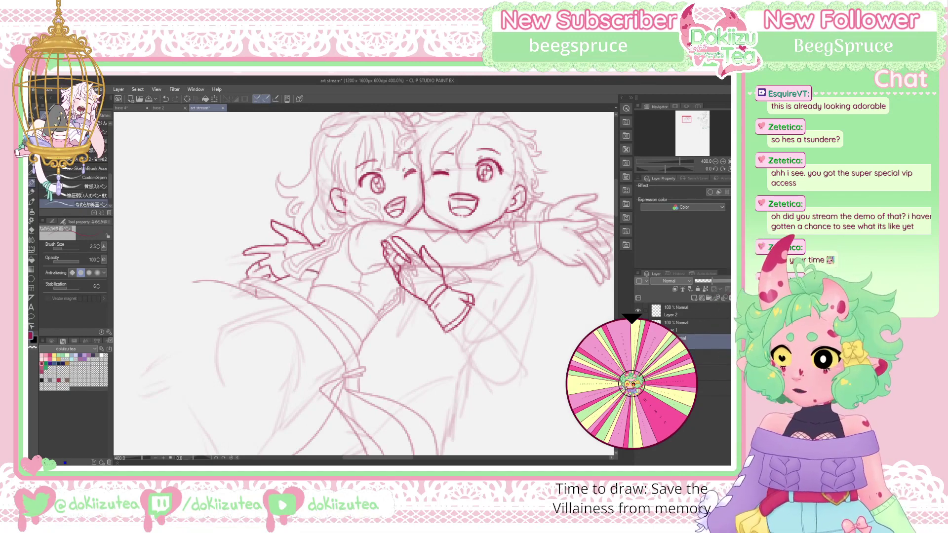
key(e)
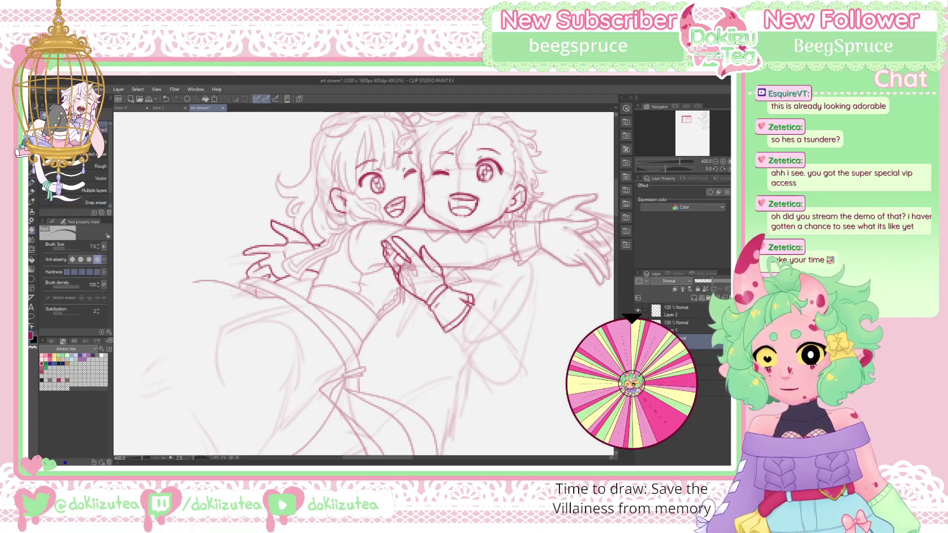
mouse_move(420, 268)
mouse_down()
mouse_move(385, 243)
mouse_move(410, 285)
mouse_move(407, 267)
mouse_move(424, 279)
mouse_up()
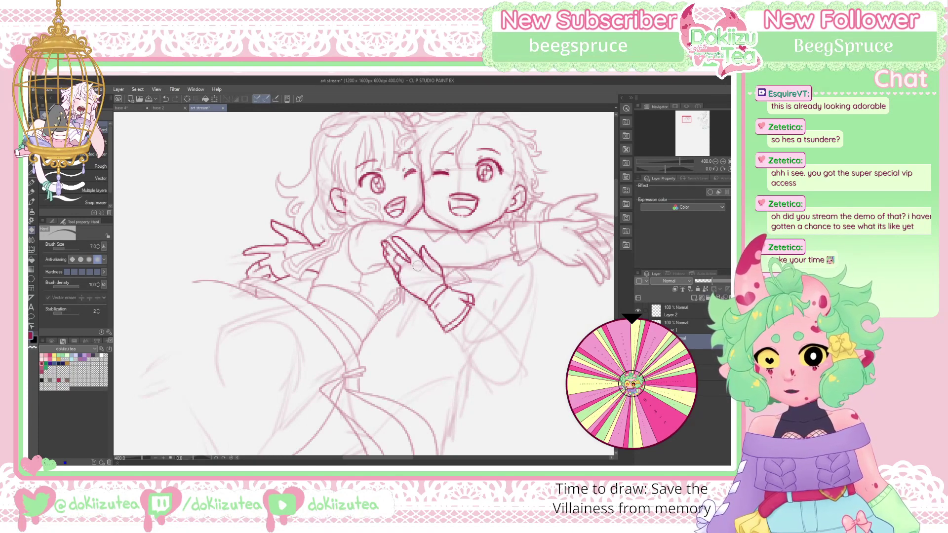
click(729, 281)
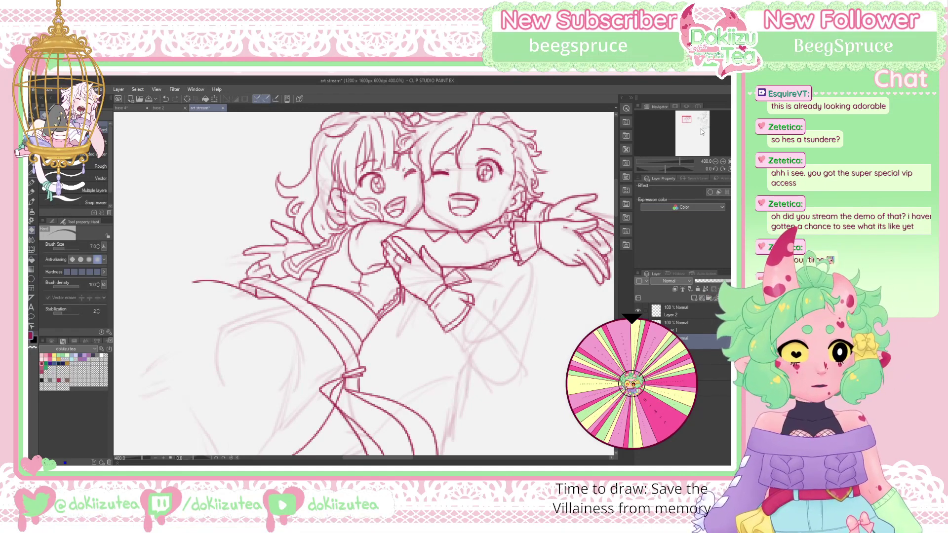
key(p)
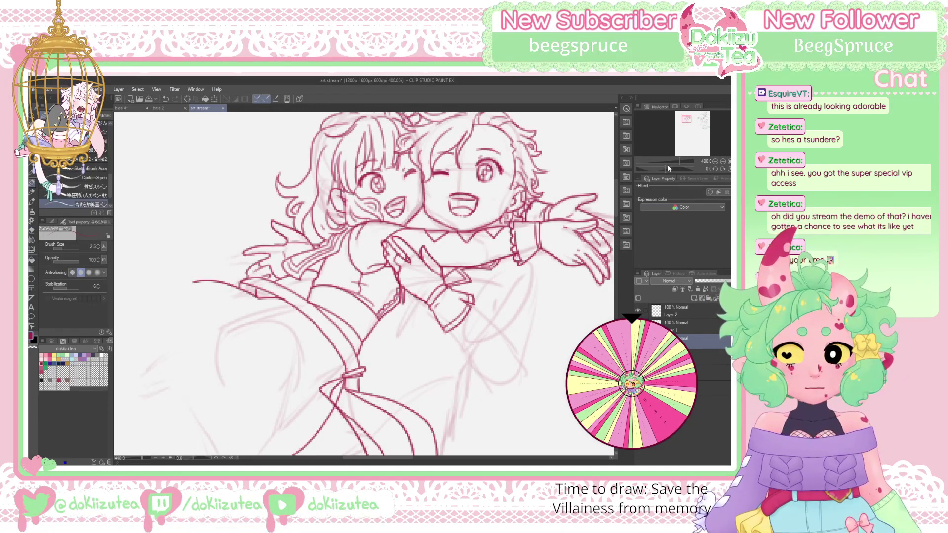
click(687, 119)
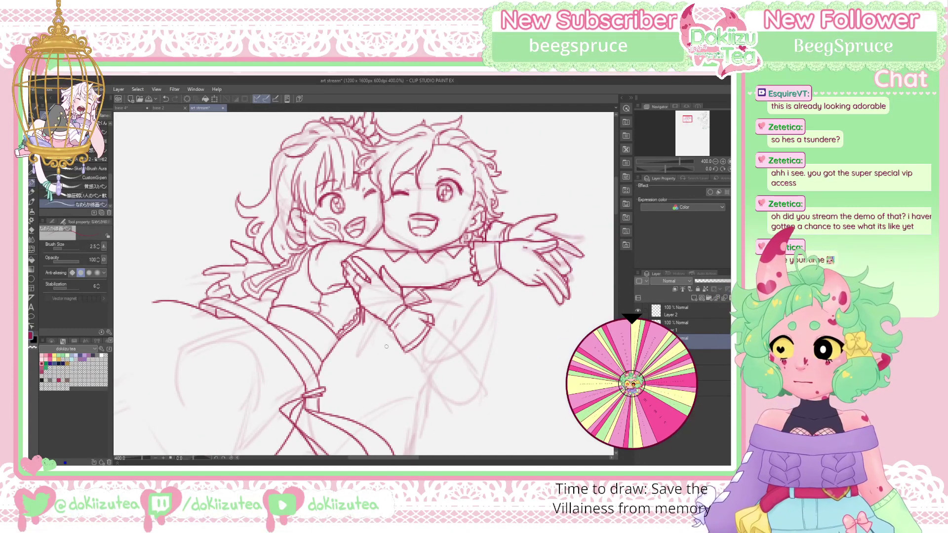
Draw the right figure's vest front edge with two toggle closures below the embracing hand, undoing the first stroke and redrawing
click(698, 359)
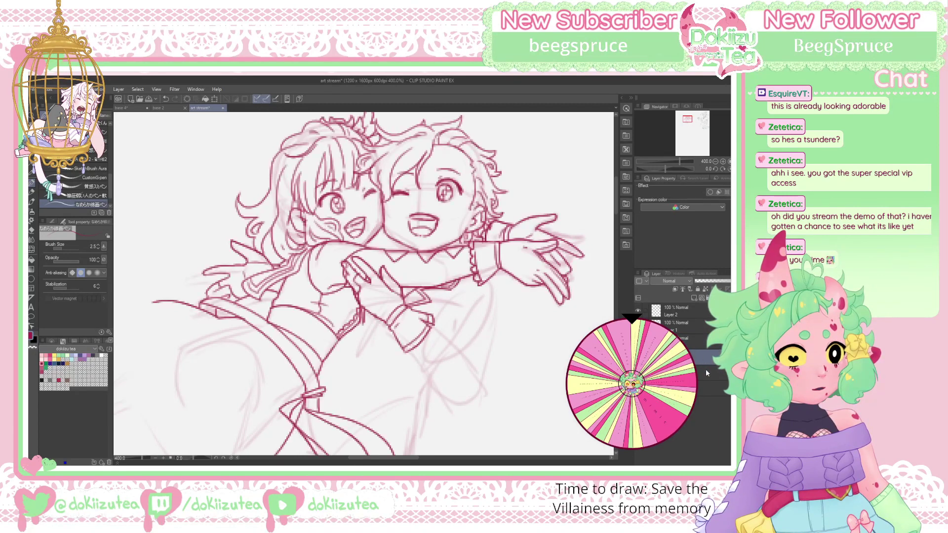
click(705, 371)
click(691, 340)
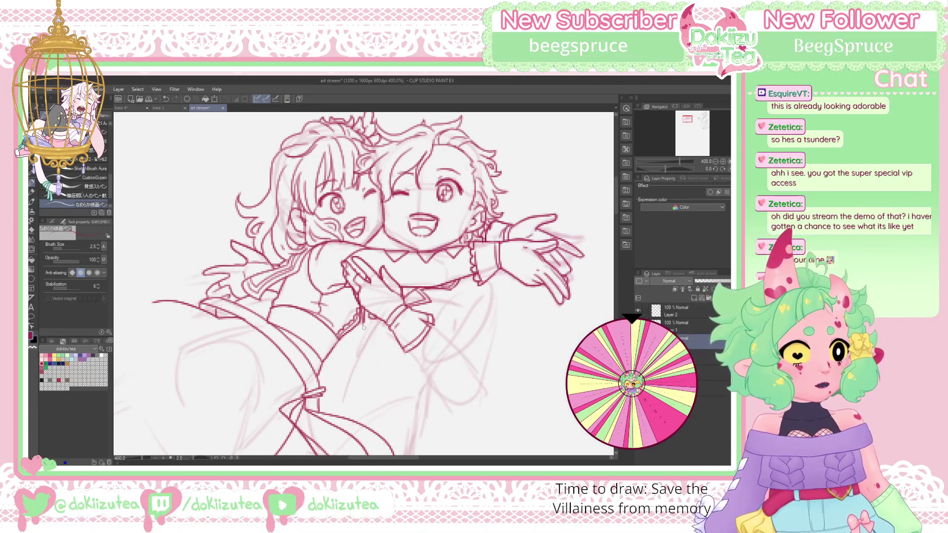
mouse_move(363, 333)
mouse_down()
mouse_move(381, 338)
mouse_move(378, 345)
mouse_up()
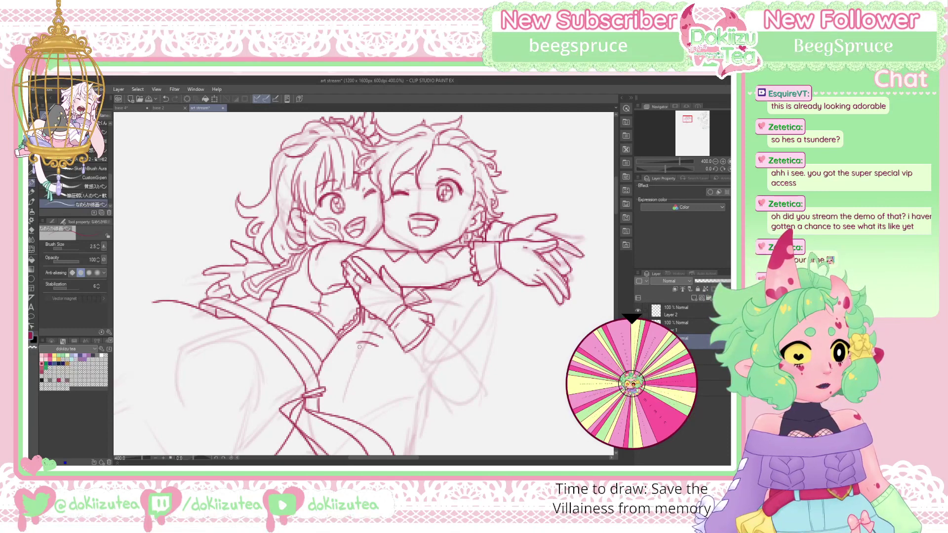
key(ctrl+z)
drag(687, 118, 688, 121)
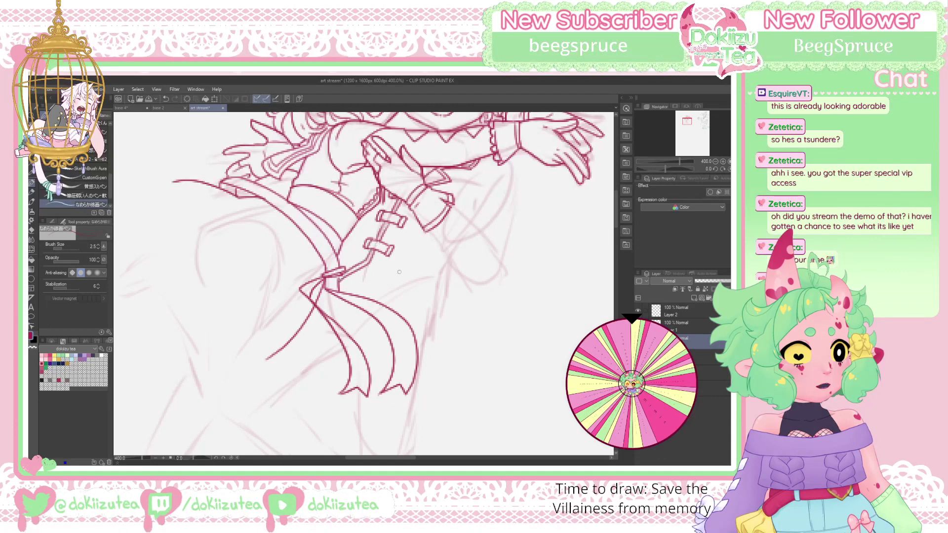
Draw the vest's front tail beside the sash ribbons down to a pointed hem, undoing and redrawing its outer edge
drag(367, 266, 374, 291)
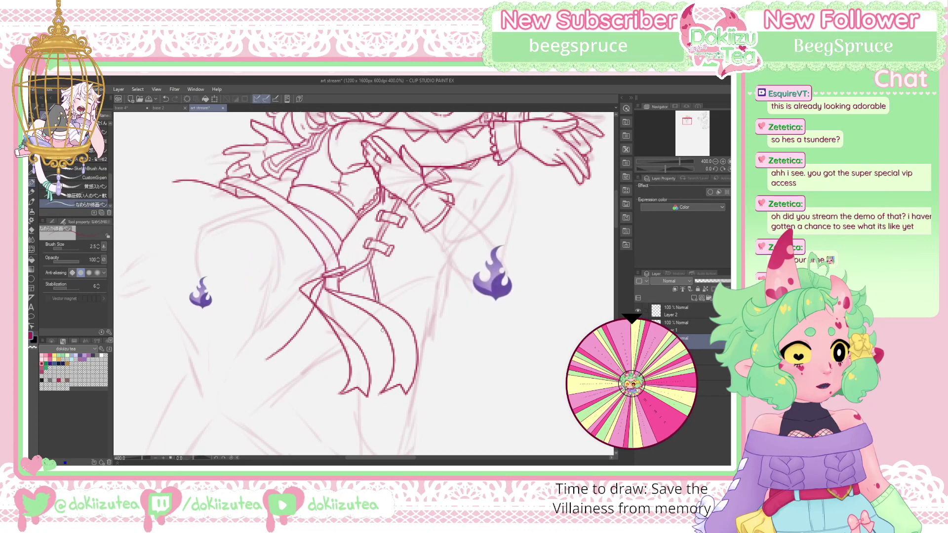
drag(378, 334, 400, 423)
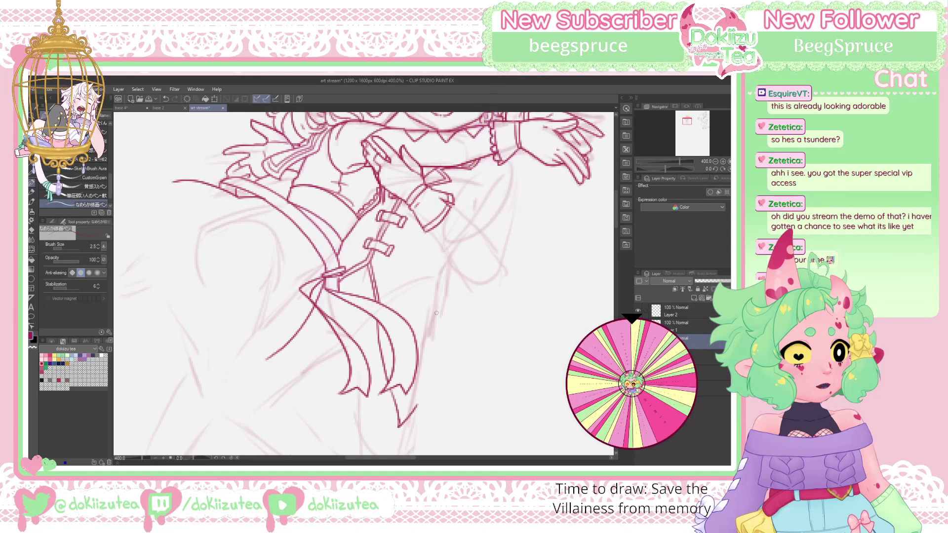
drag(435, 324, 428, 372)
key(ctrl+z)
drag(436, 308, 432, 351)
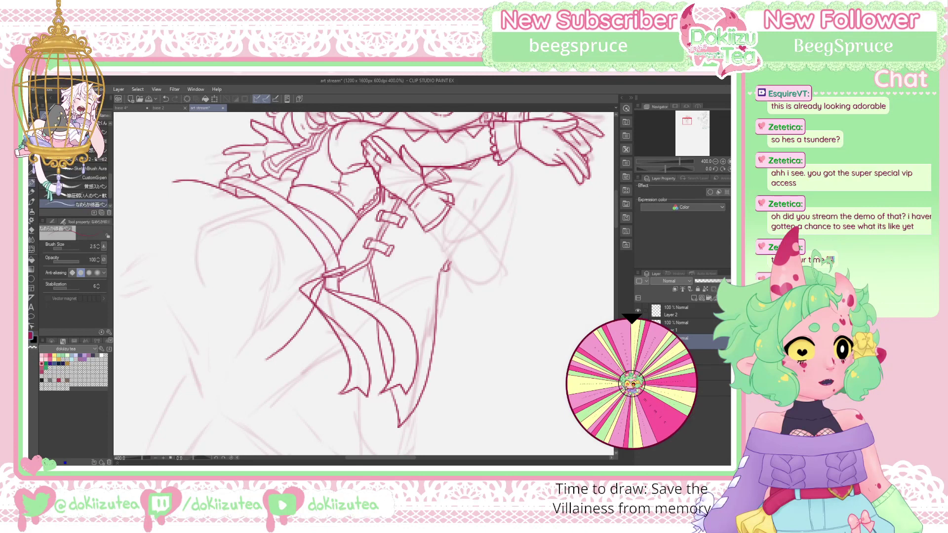
Draw the vest's rear tail with a pointed tip and a jagged inner piece behind the front tail, undoing a stroke
drag(443, 284, 473, 385)
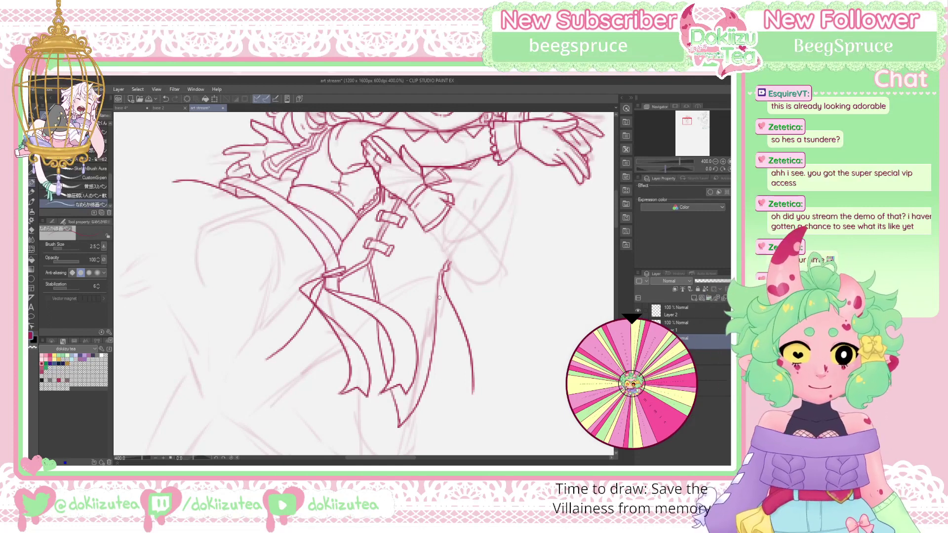
drag(439, 297, 467, 352)
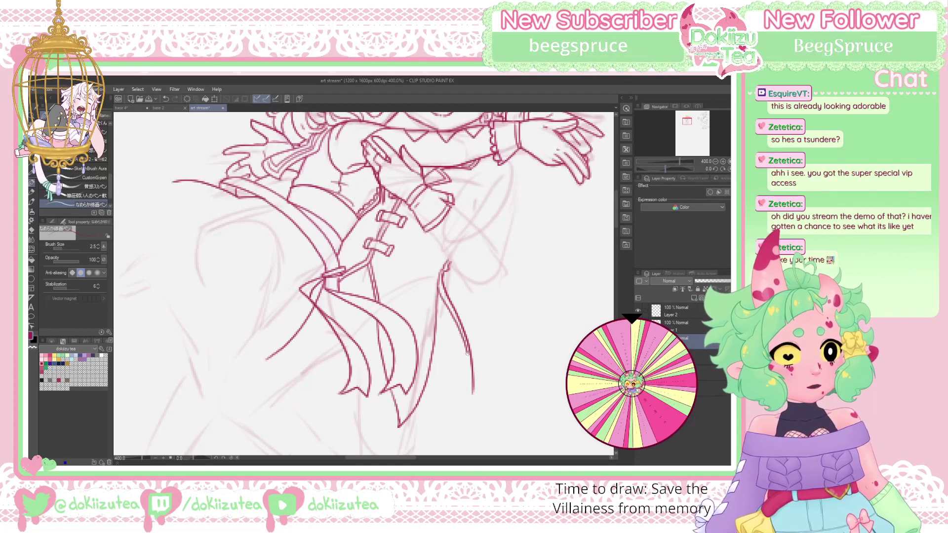
drag(467, 352, 469, 415)
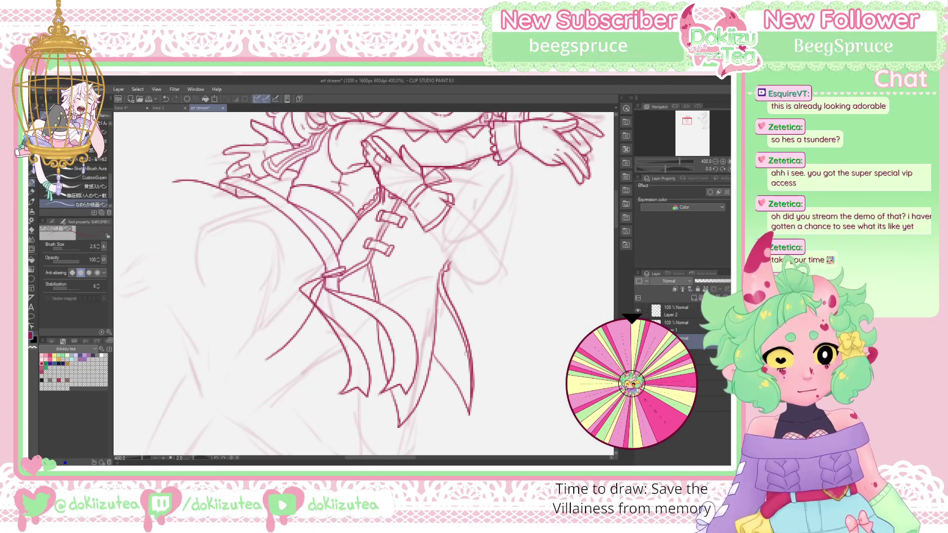
mouse_move(466, 354)
mouse_down()
mouse_move(447, 436)
mouse_move(428, 391)
mouse_move(445, 431)
mouse_up()
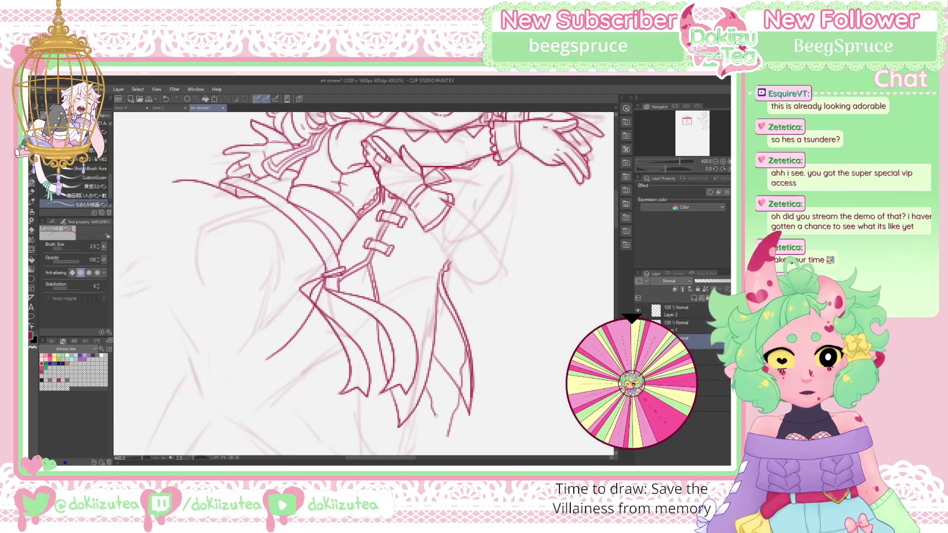
key(ctrl+z)
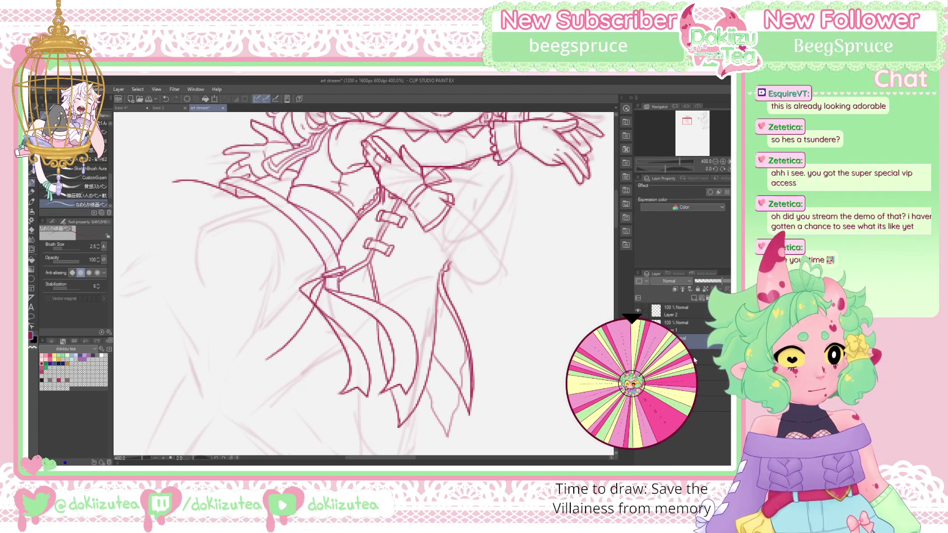
Open the two-character reference illustration and dock it beside the art stream canvas
click(714, 357)
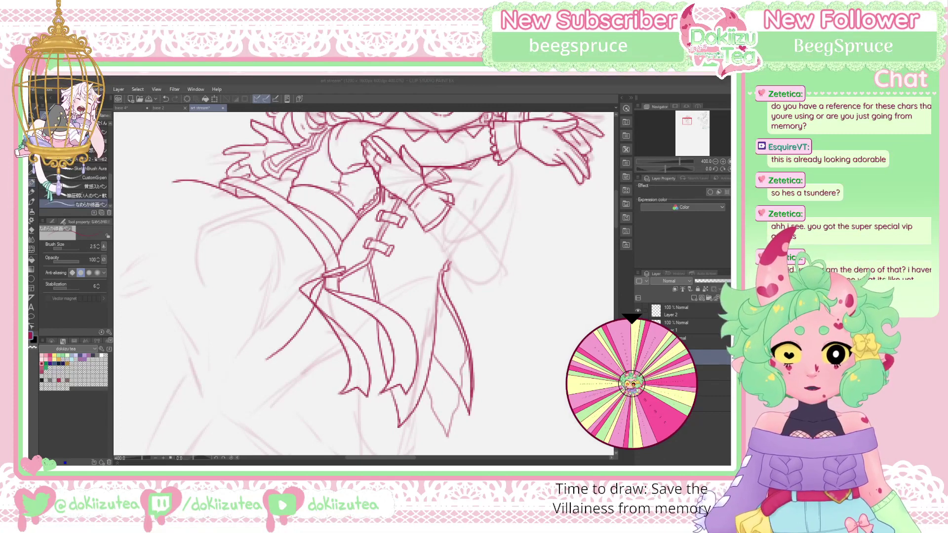
scroll(352, 192, down, 4)
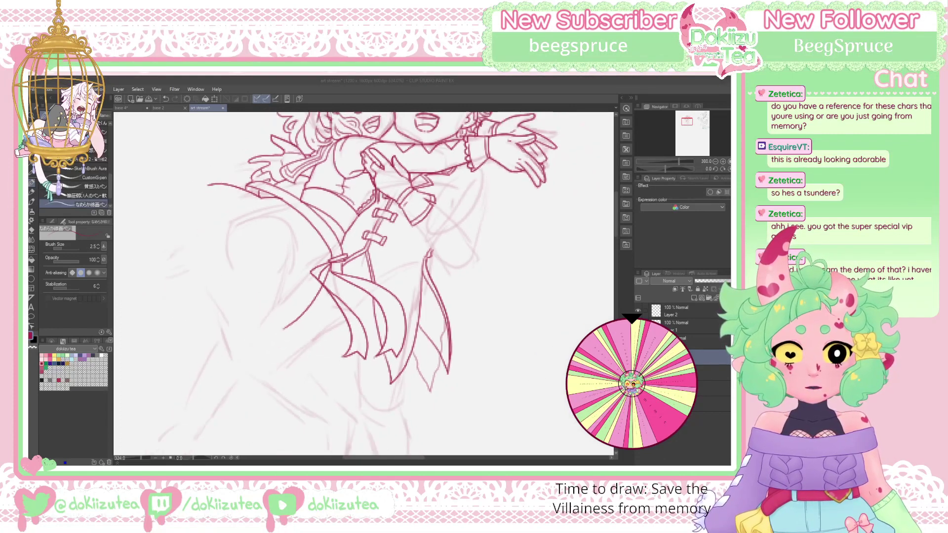
click(198, 170)
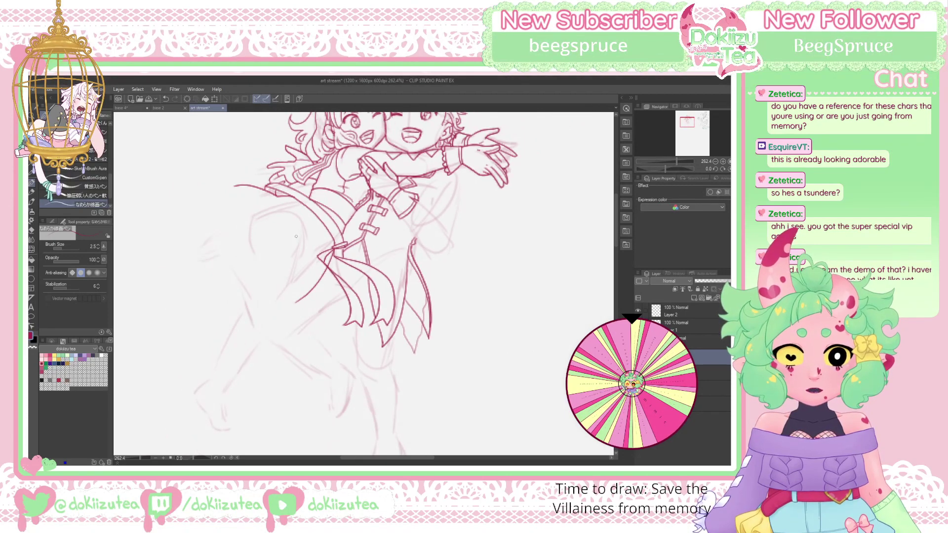
mouse_move(198, 171)
mouse_down()
mouse_move(247, 237)
mouse_move(351, 235)
mouse_move(269, 205)
mouse_move(269, 235)
mouse_up()
scroll(269, 234, down, 1)
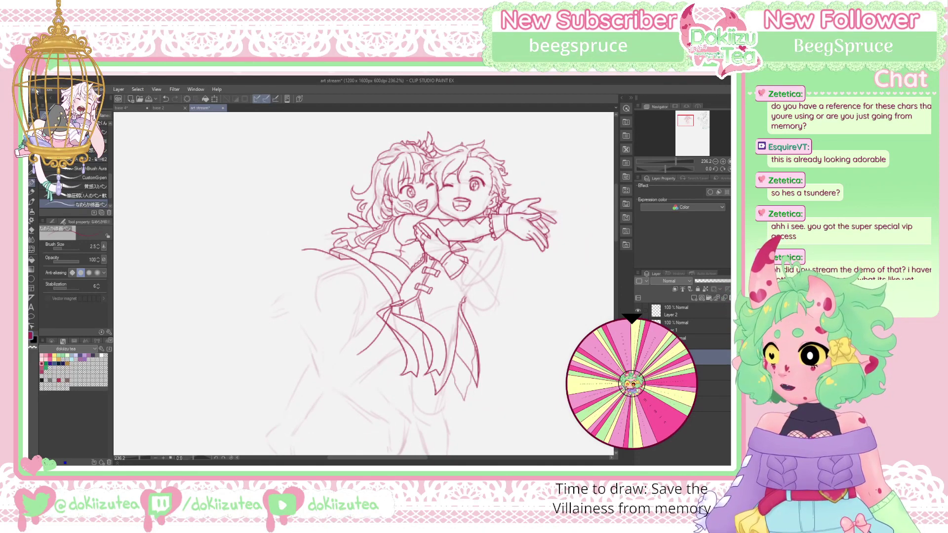
click(45, 109)
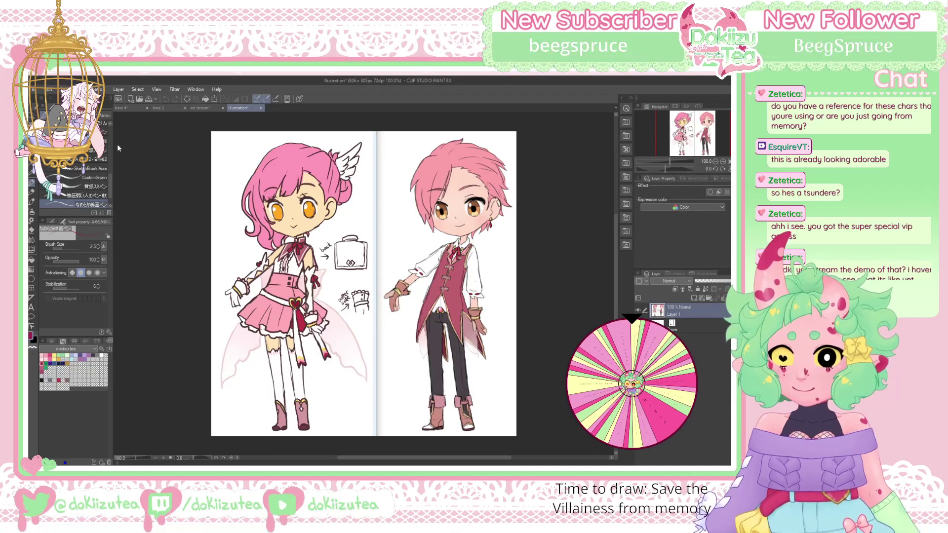
drag(239, 107, 119, 281)
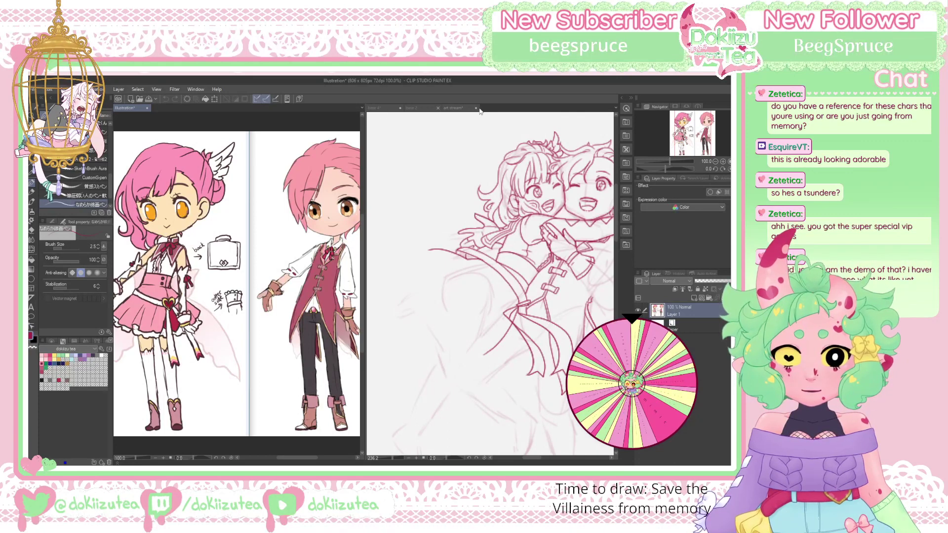
drag(479, 111, 478, 113)
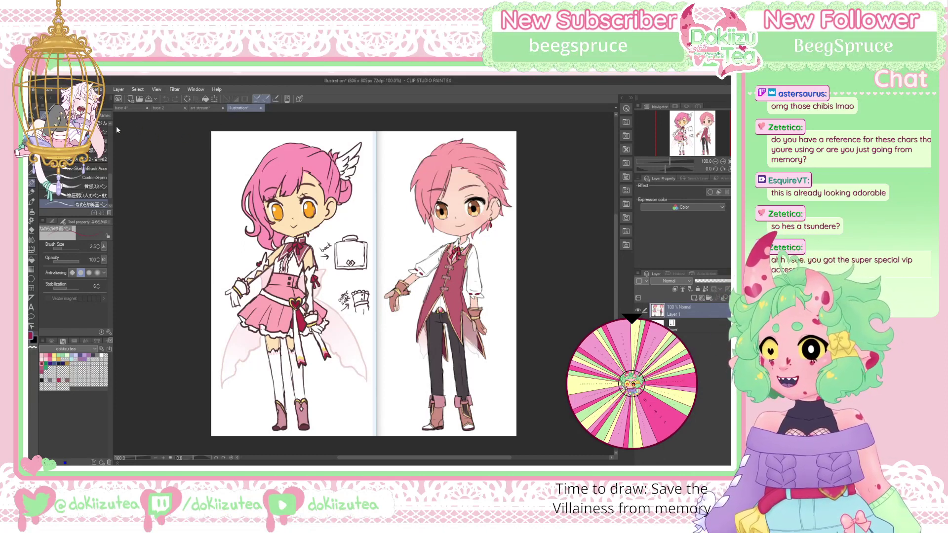
drag(116, 126, 119, 118)
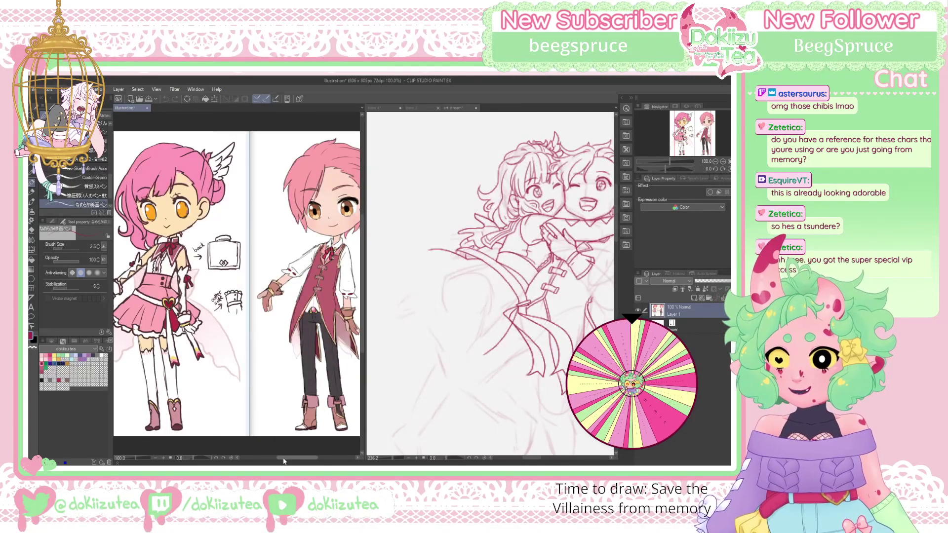
Narrow the reference pane, frame the short-haired character in the vest, and return to the art stream canvas
drag(278, 459, 299, 459)
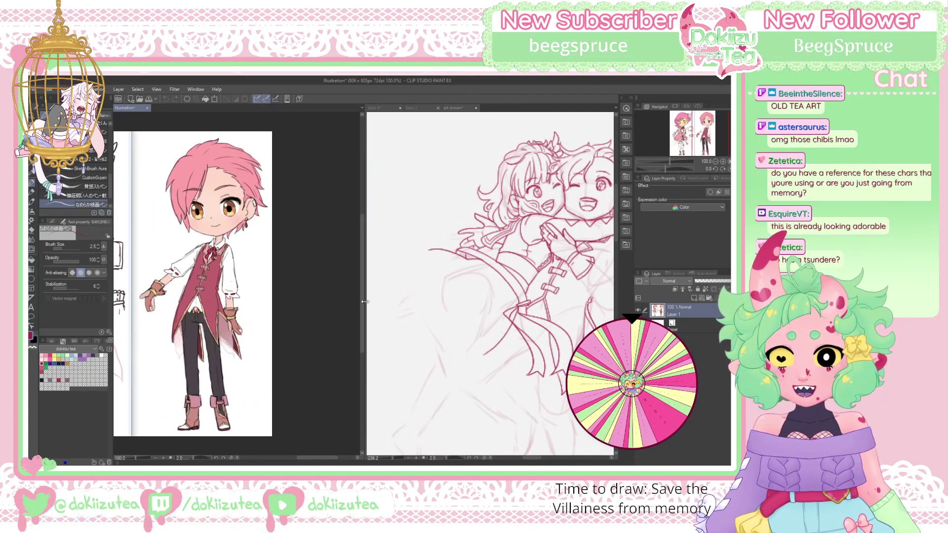
drag(365, 302, 205, 331)
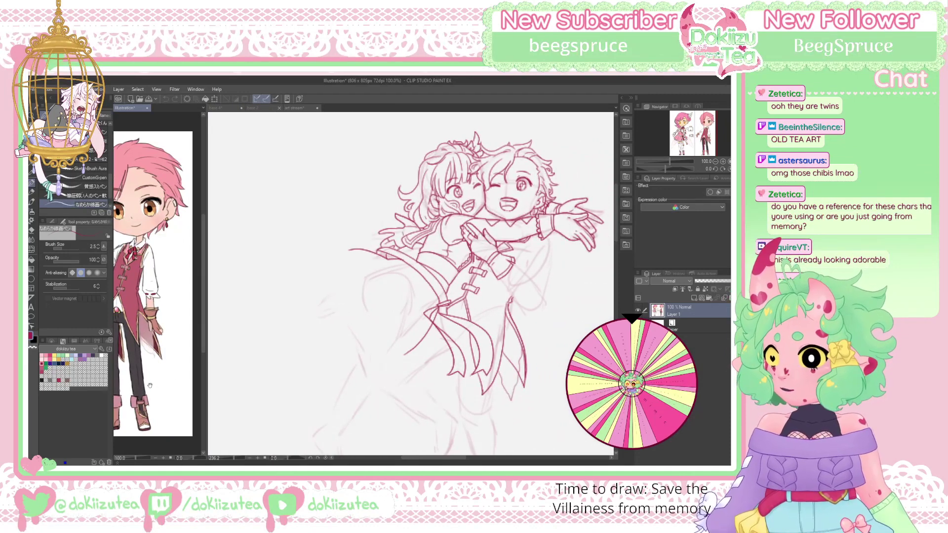
drag(149, 385, 175, 390)
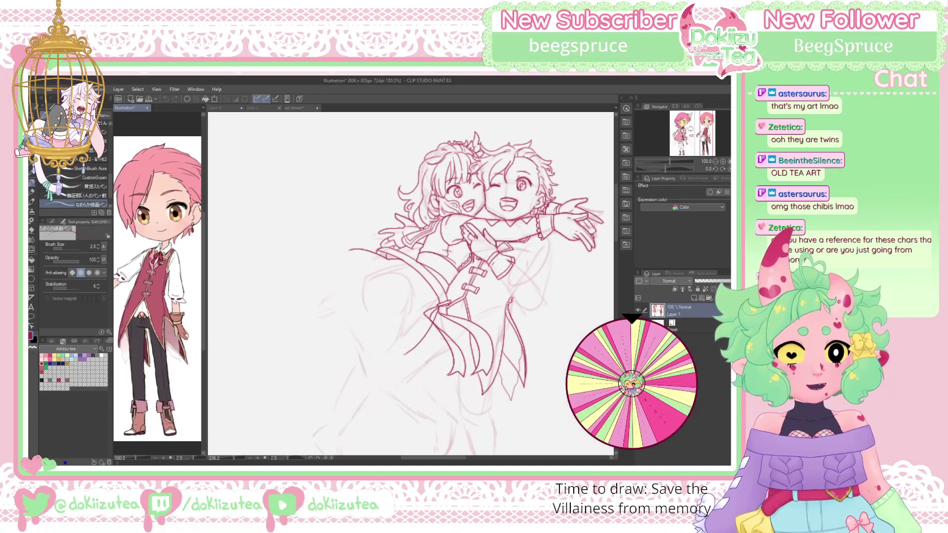
click(295, 108)
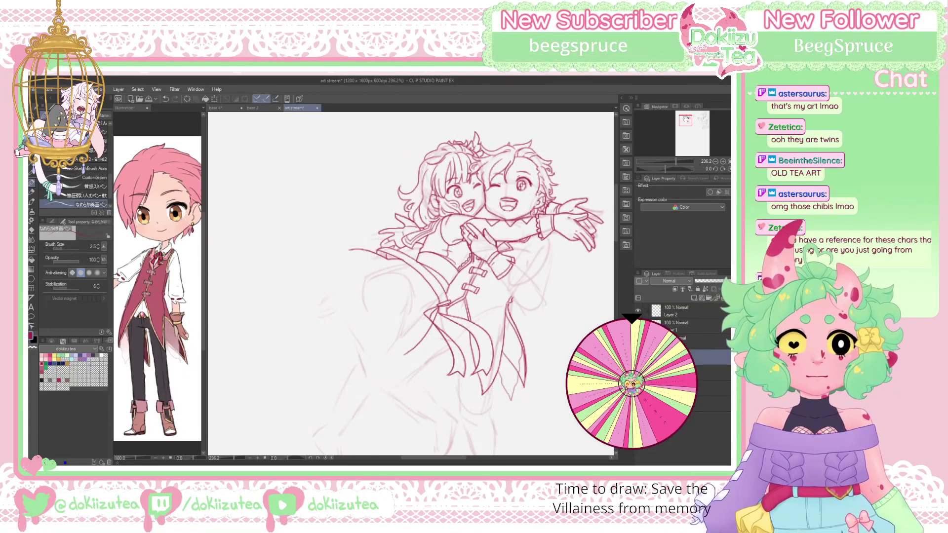
drag(685, 119, 687, 120)
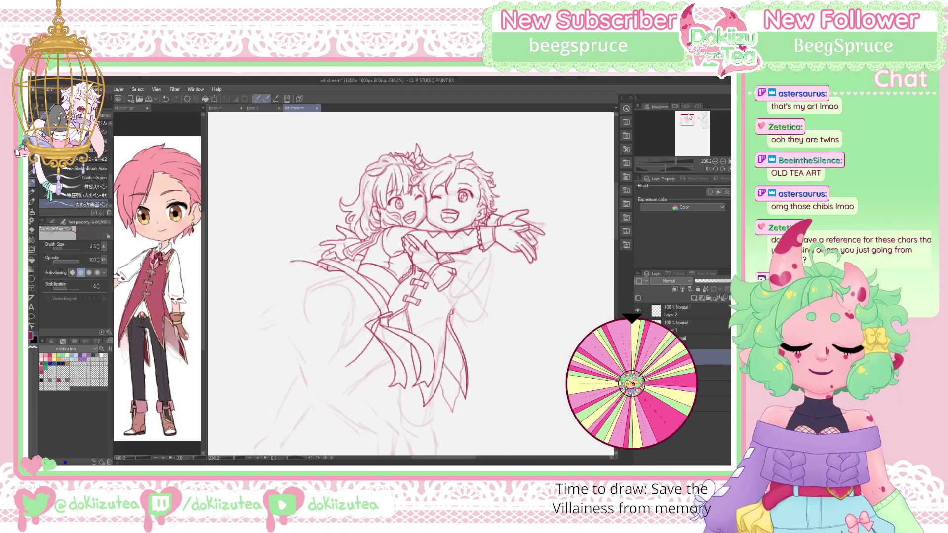
Undo and restore the recent vest strokes, and draw the vest's armhole edge from the shoulder to below the embracing cuff
key(ctrl+z)
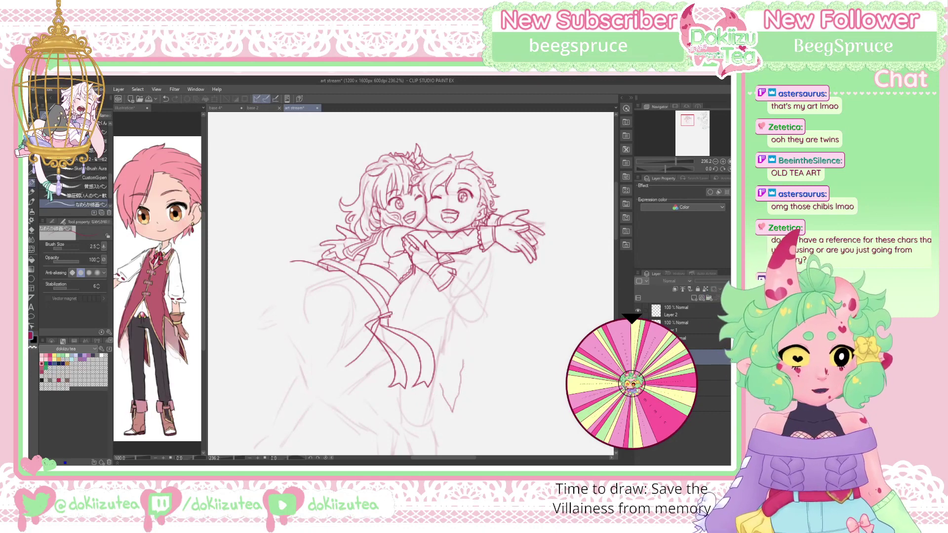
key(ctrl+y)
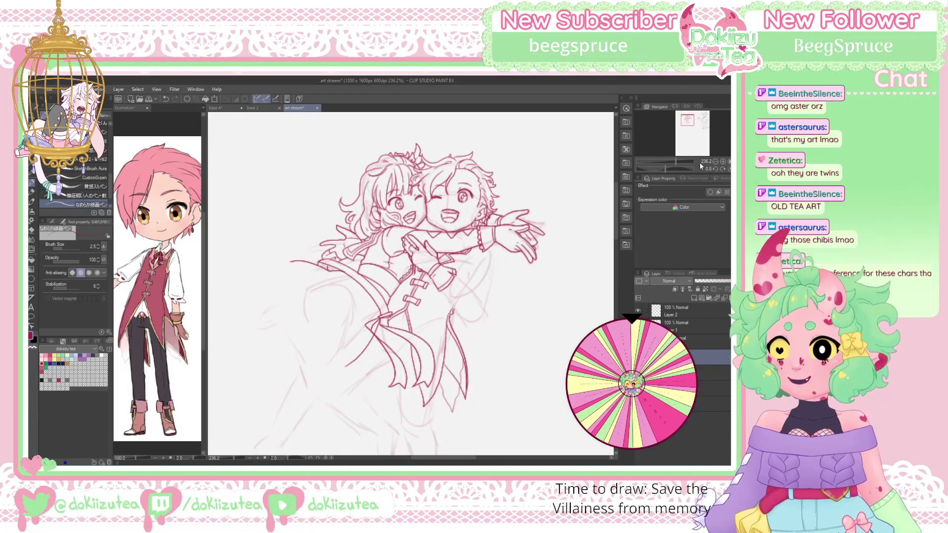
double_click(723, 161)
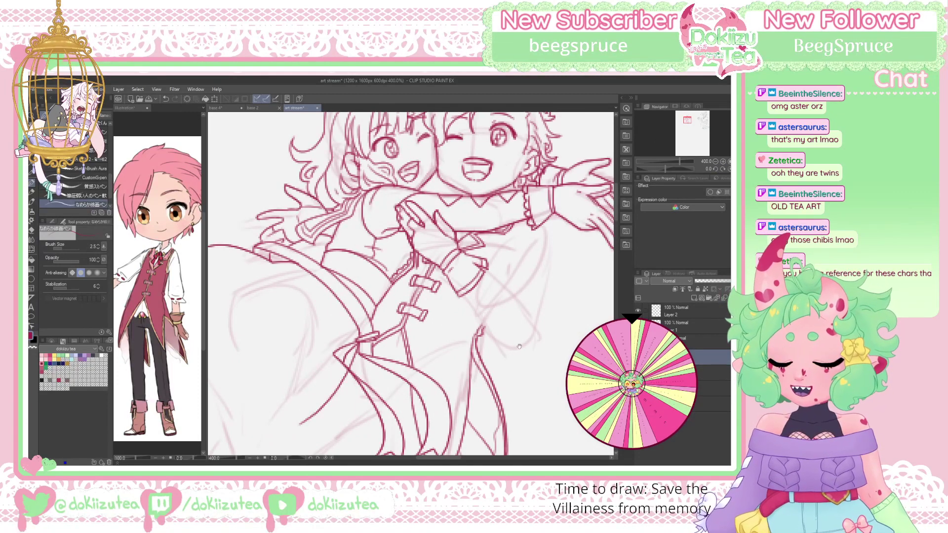
mouse_move(519, 347)
mouse_down()
mouse_move(461, 316)
mouse_move(423, 346)
mouse_up()
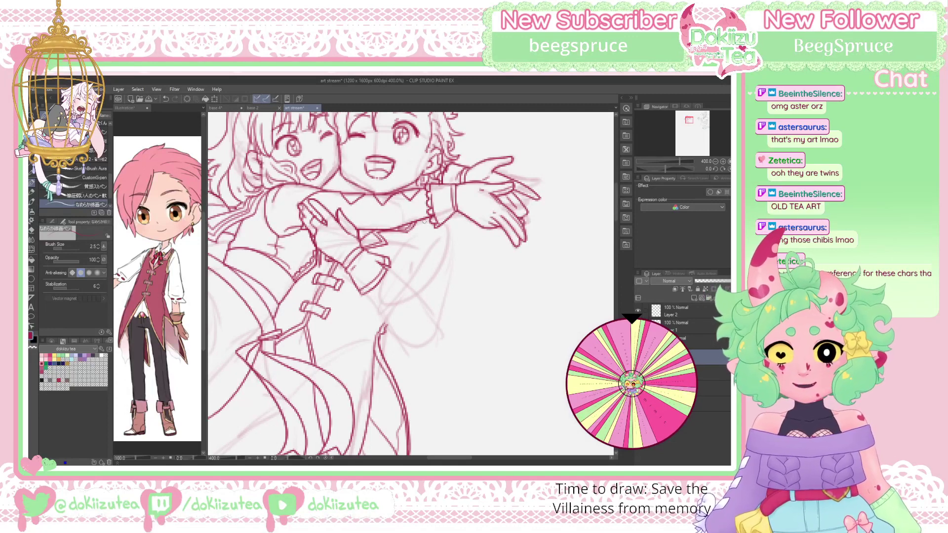
drag(429, 223, 393, 274)
mouse_move(429, 220)
mouse_down()
mouse_move(402, 242)
mouse_move(390, 270)
mouse_up()
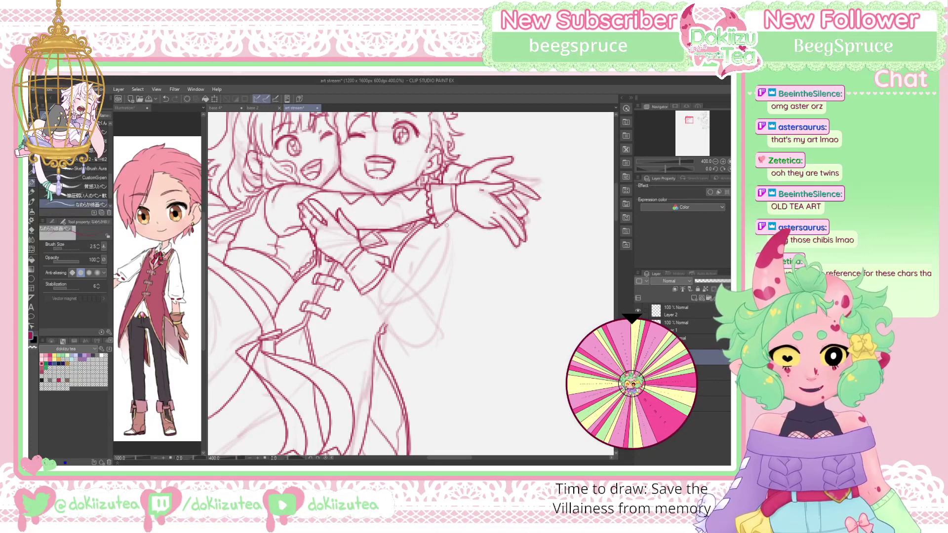
Draw the right figure's sleeve from the shoulder to the elbow, erasing and redrawing the gathered folds at its lower end
mouse_move(442, 220)
mouse_down()
mouse_move(445, 327)
mouse_move(439, 346)
mouse_move(426, 347)
mouse_up()
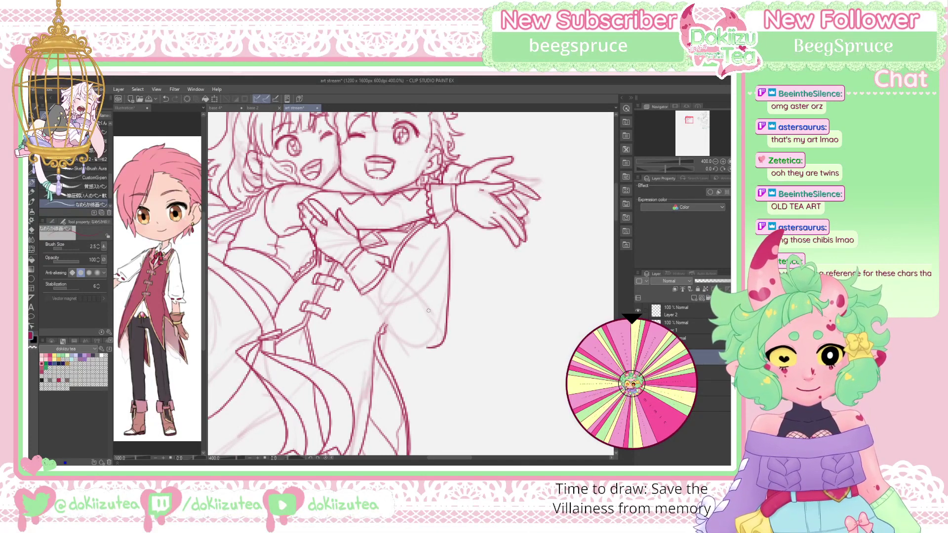
mouse_move(428, 305)
mouse_down()
mouse_move(440, 325)
mouse_move(424, 355)
mouse_up()
key(e)
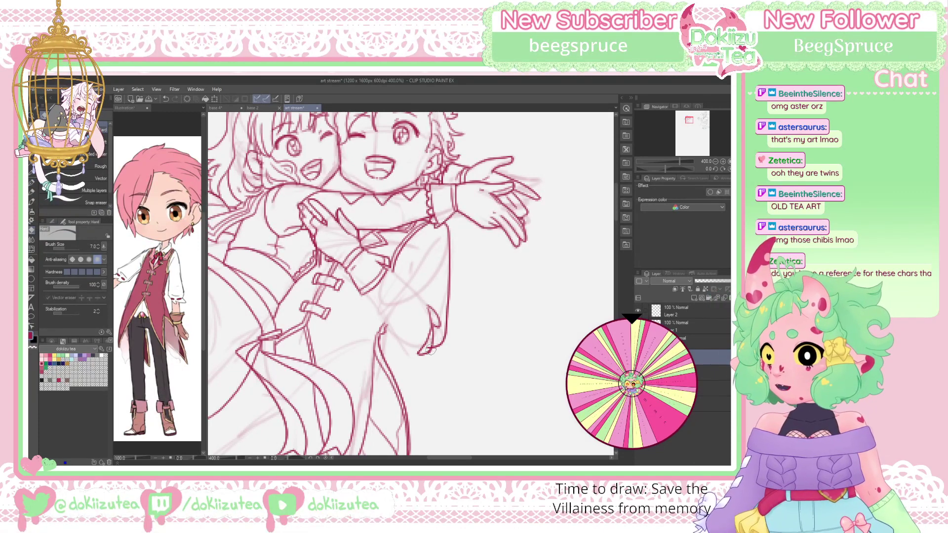
mouse_move(431, 348)
mouse_down()
mouse_move(420, 352)
mouse_move(427, 311)
mouse_move(437, 320)
mouse_up()
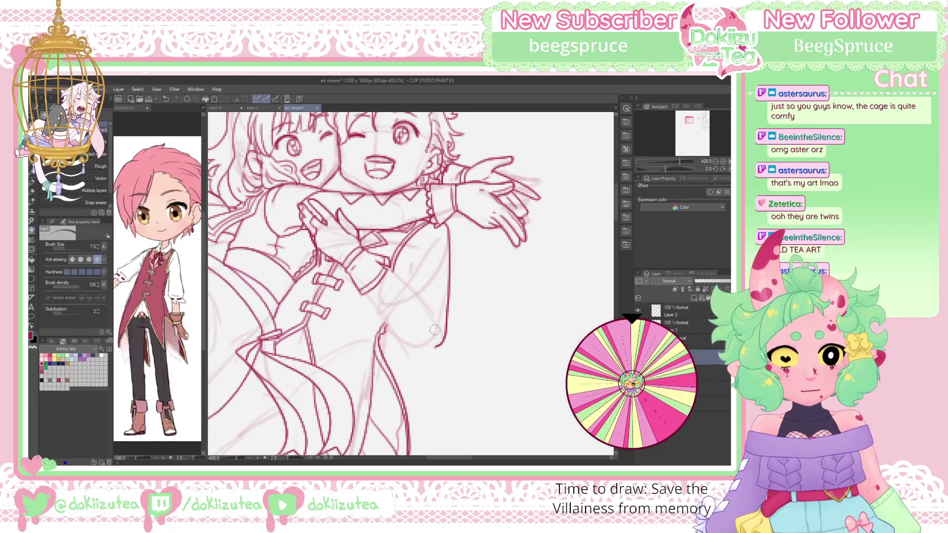
key(p)
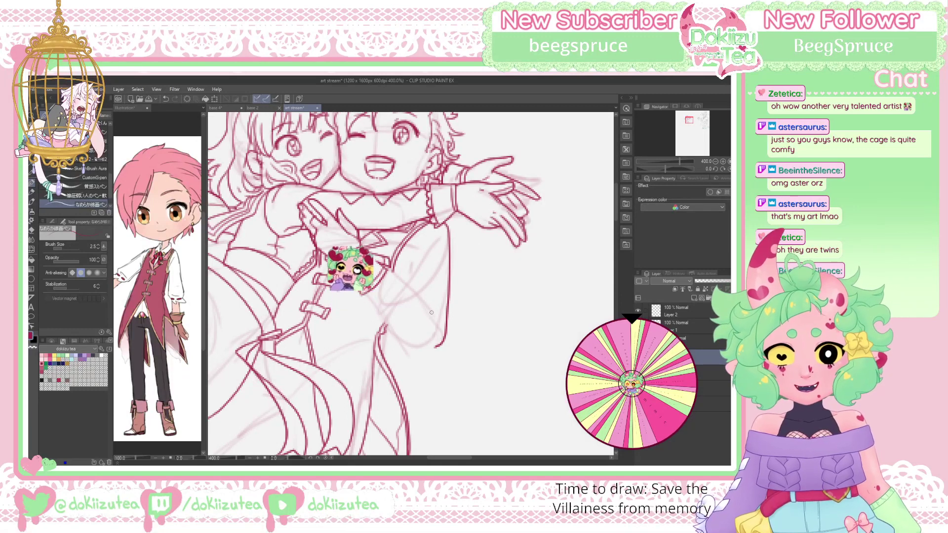
mouse_move(428, 303)
mouse_down()
mouse_move(426, 342)
mouse_move(414, 351)
mouse_up()
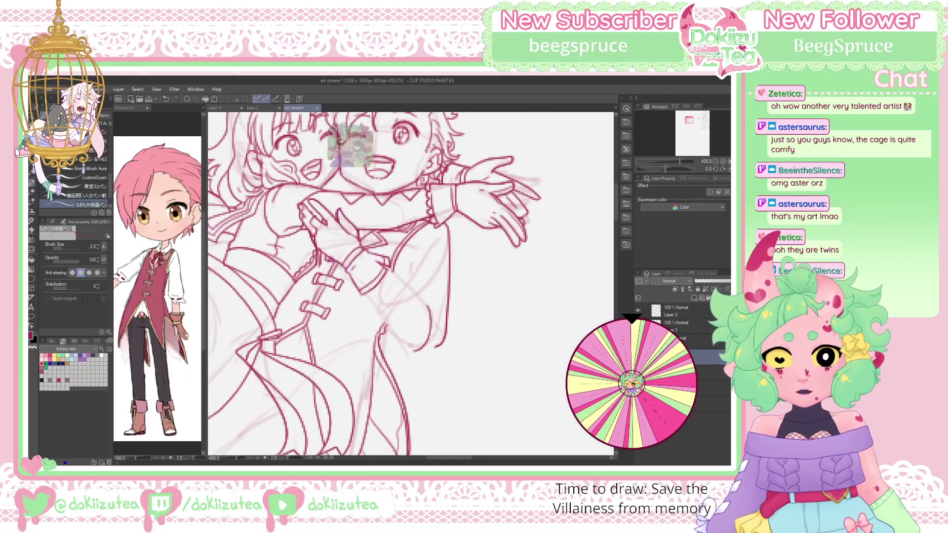
mouse_move(428, 305)
mouse_down()
mouse_move(439, 342)
mouse_move(431, 330)
mouse_move(432, 349)
mouse_move(411, 367)
mouse_move(398, 357)
mouse_up()
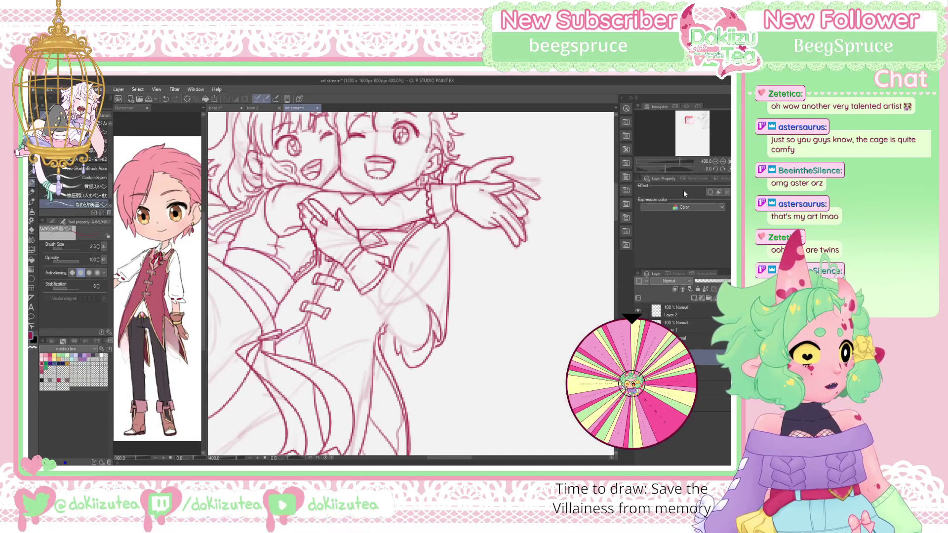
Draw both sides of the right figure's bent forearm sleeve from the embracing cuff to the elbow, with the canvas rotated for the strokes
drag(666, 167, 670, 170)
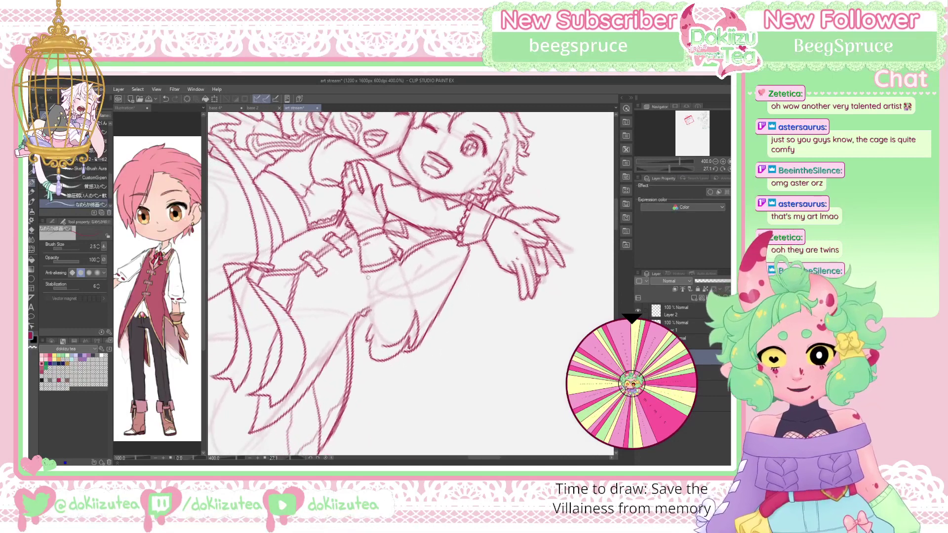
mouse_move(368, 271)
mouse_down()
mouse_move(373, 323)
mouse_move(388, 344)
mouse_move(369, 333)
mouse_up()
drag(395, 256, 418, 314)
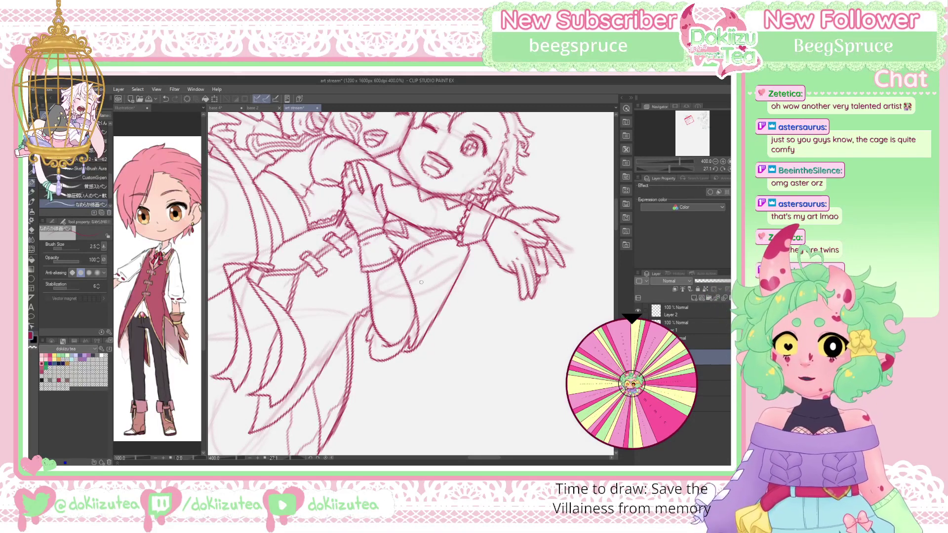
drag(416, 310, 422, 336)
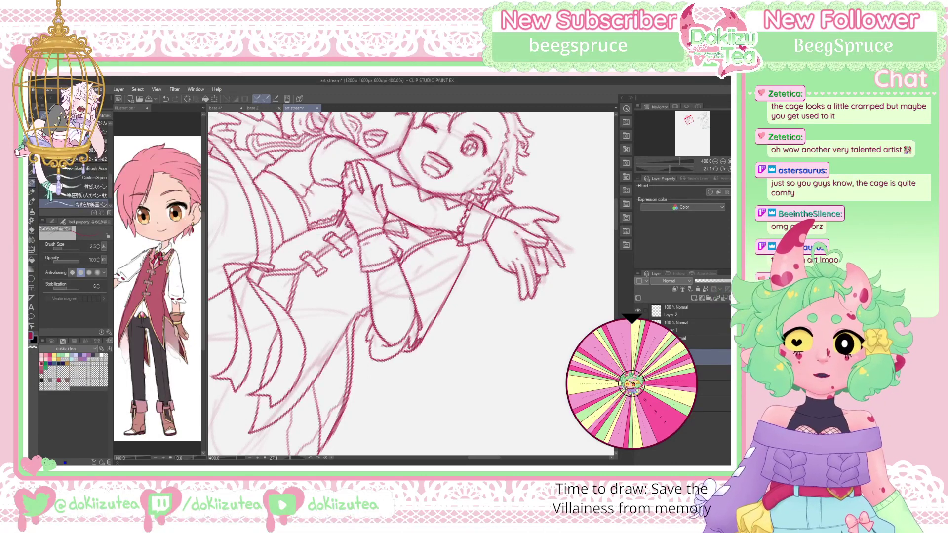
click(728, 167)
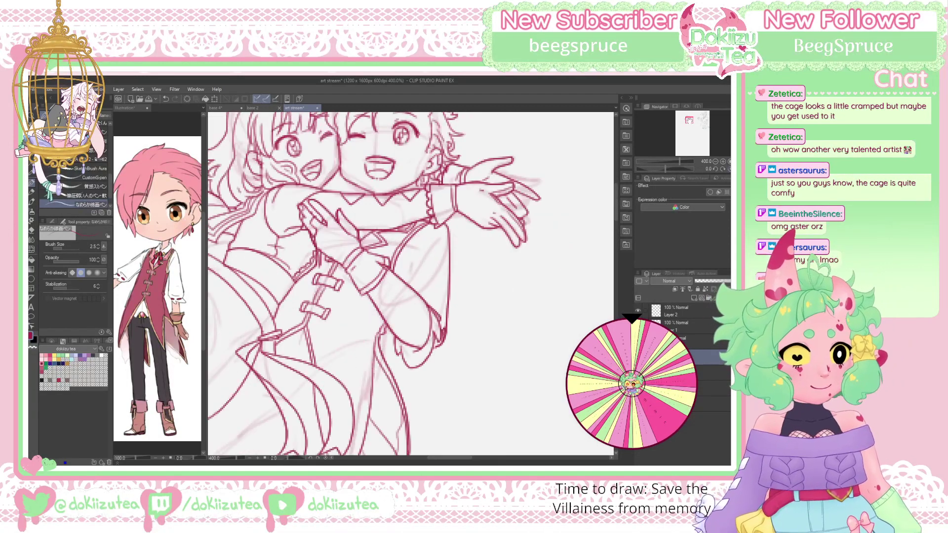
Add crease lines inside the right figure's upper sleeve, undoing and redrawing the misplaced ones
drag(690, 122, 692, 120)
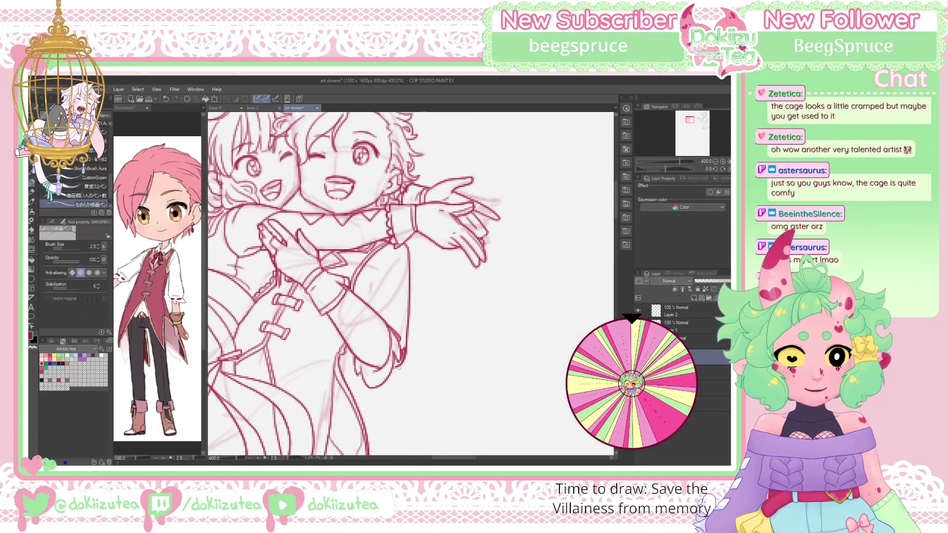
drag(402, 366, 389, 378)
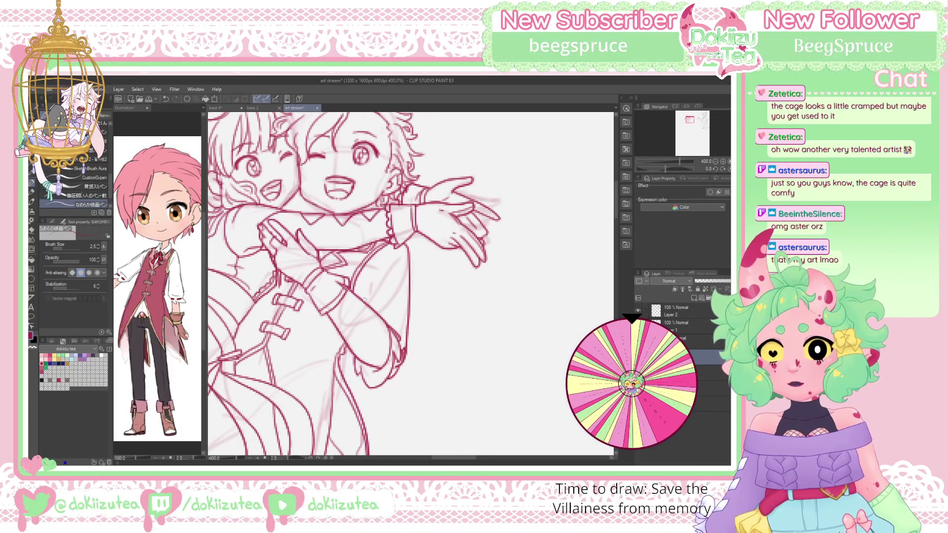
drag(363, 300, 393, 250)
key(ctrl+z)
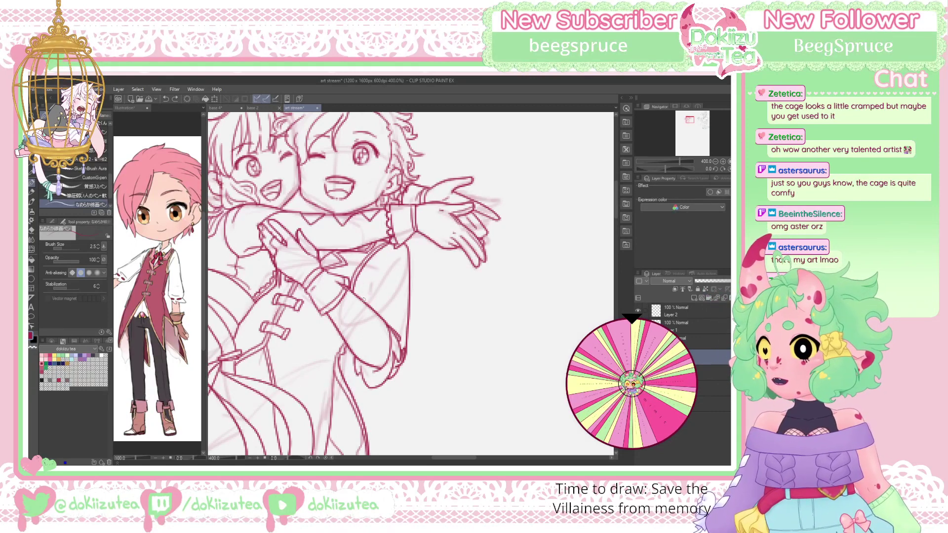
drag(365, 300, 394, 250)
drag(364, 299, 359, 292)
key(ctrl+z)
mouse_move(368, 306)
mouse_down()
mouse_move(383, 292)
mouse_move(377, 309)
mouse_up()
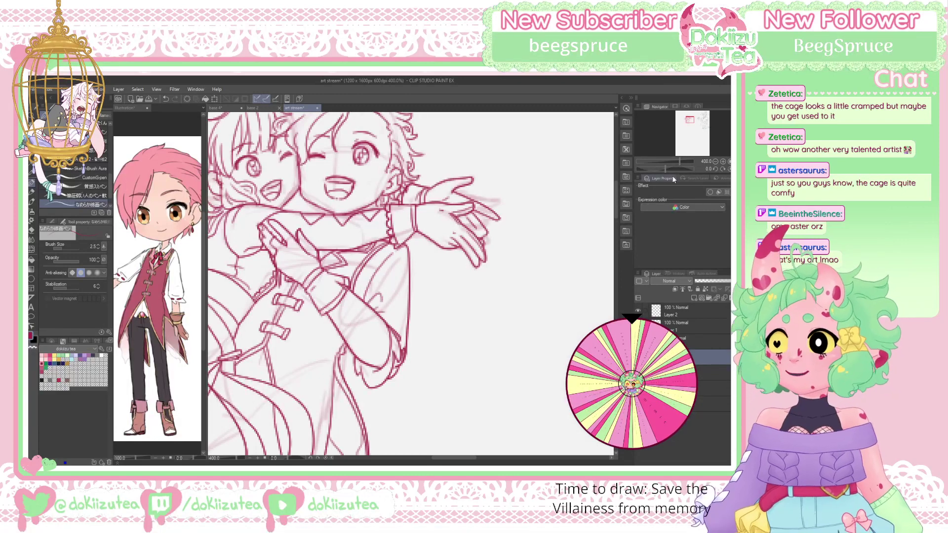
Draw the vest's front opening below the last clasp and the small waist detail behind the ribbon knot
drag(689, 120, 688, 123)
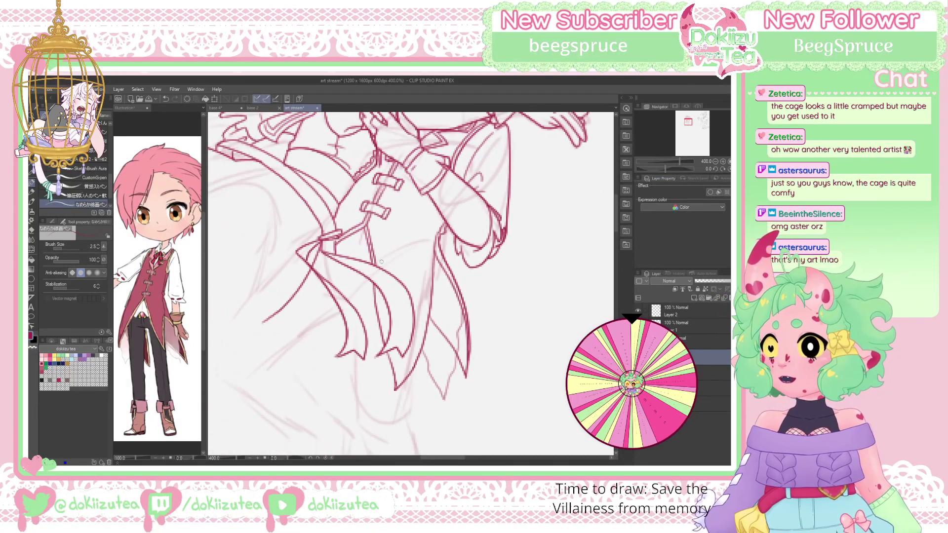
mouse_move(364, 226)
mouse_down()
mouse_move(356, 253)
mouse_move(367, 259)
mouse_move(334, 254)
mouse_up()
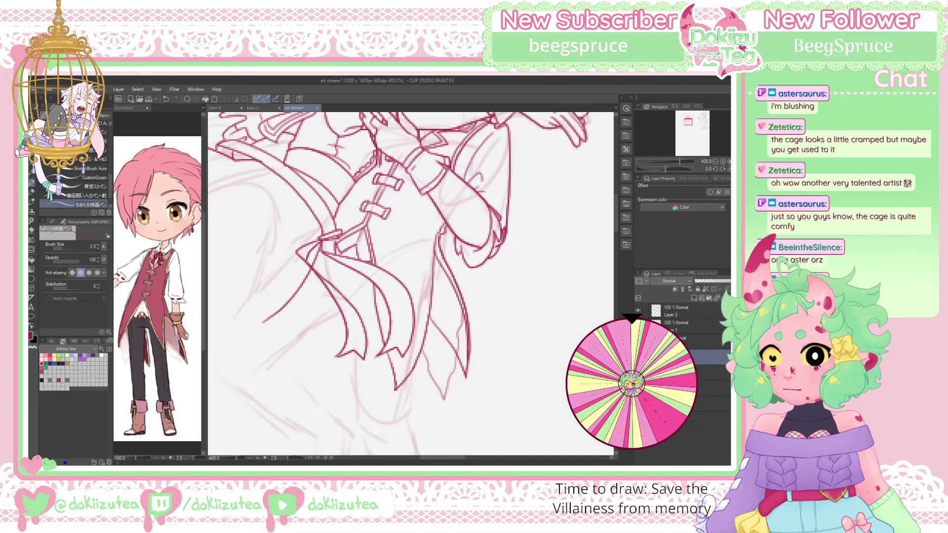
mouse_move(345, 253)
mouse_down()
mouse_move(356, 248)
mouse_move(356, 258)
mouse_up()
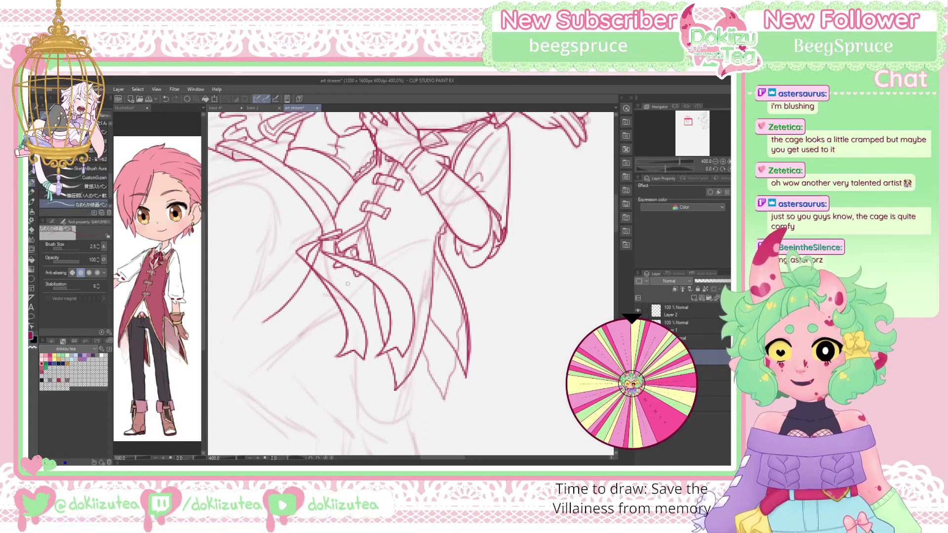
Draw the line running diagonally behind the hanging waist ribbons, undoing and redrawing it with a small crease beside it
mouse_move(333, 264)
mouse_down()
mouse_move(369, 314)
mouse_move(329, 319)
mouse_move(295, 340)
mouse_up()
key(ctrl+z)
key(ctrl+z)
drag(337, 303, 288, 345)
key(ctrl+z)
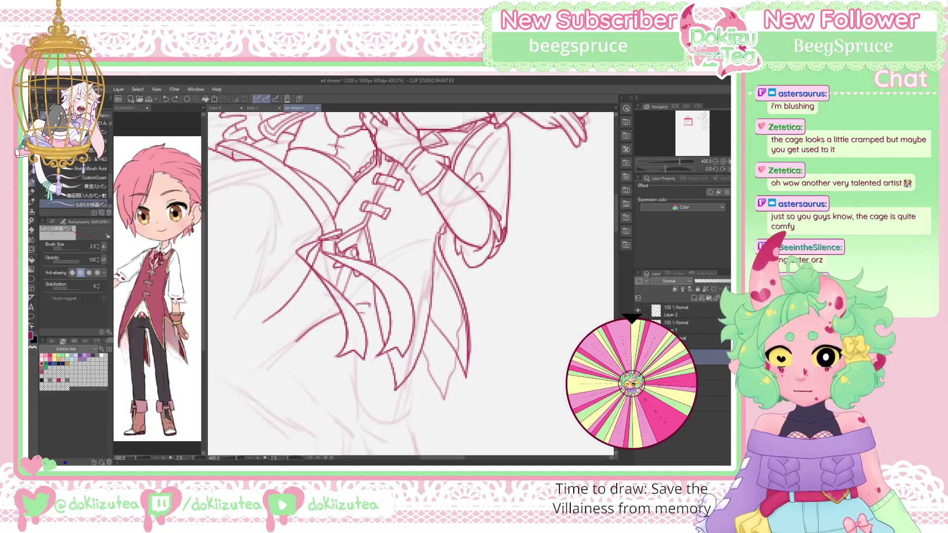
drag(337, 301, 275, 353)
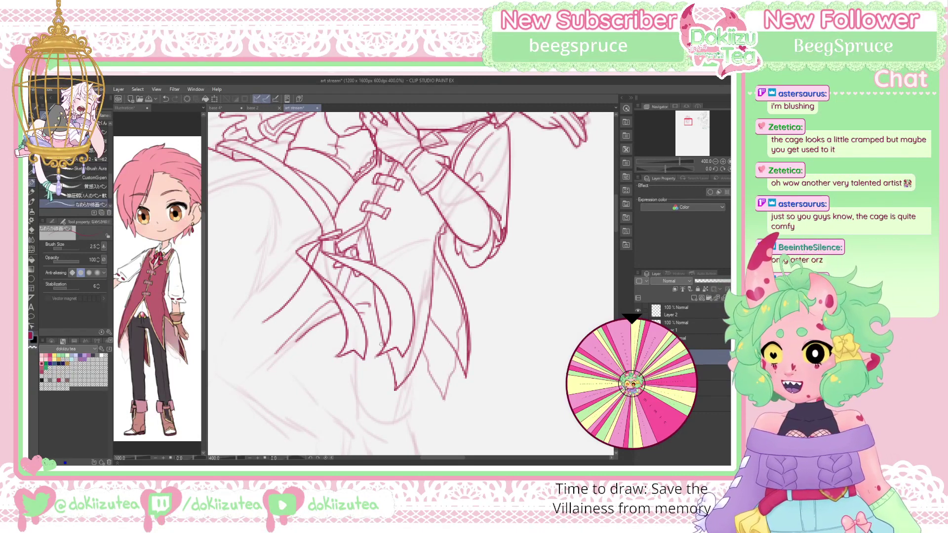
drag(380, 344, 427, 326)
drag(419, 350, 413, 356)
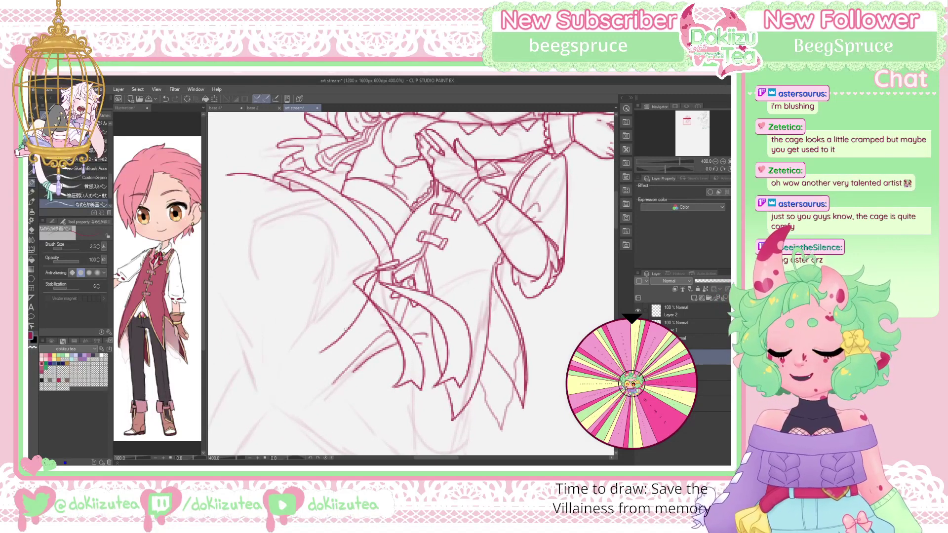
Draw the left figure's skirt edge and curved hem beside the ribbons, and undo a hem stroke tried on the skirt's far side
mouse_move(366, 304)
mouse_down()
mouse_move(334, 374)
mouse_move(310, 375)
mouse_move(290, 371)
mouse_up()
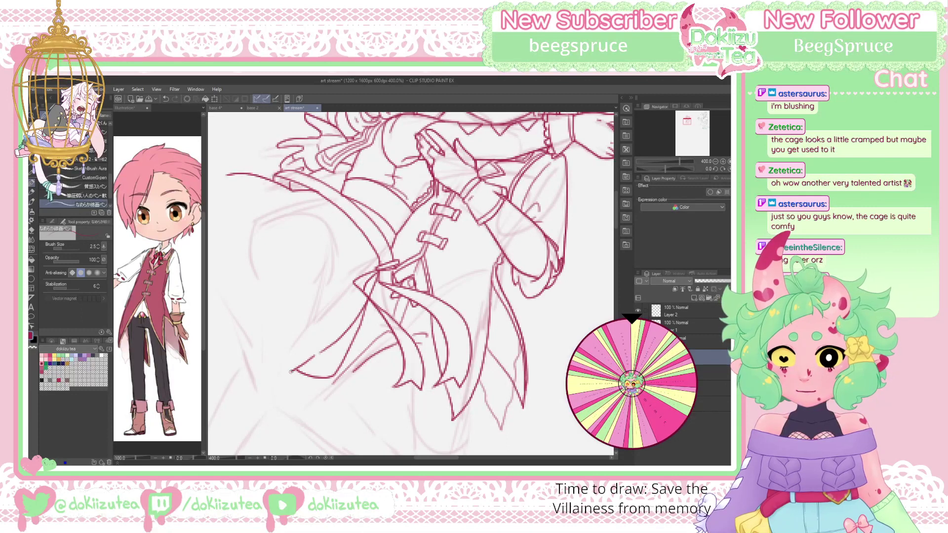
drag(665, 167, 659, 167)
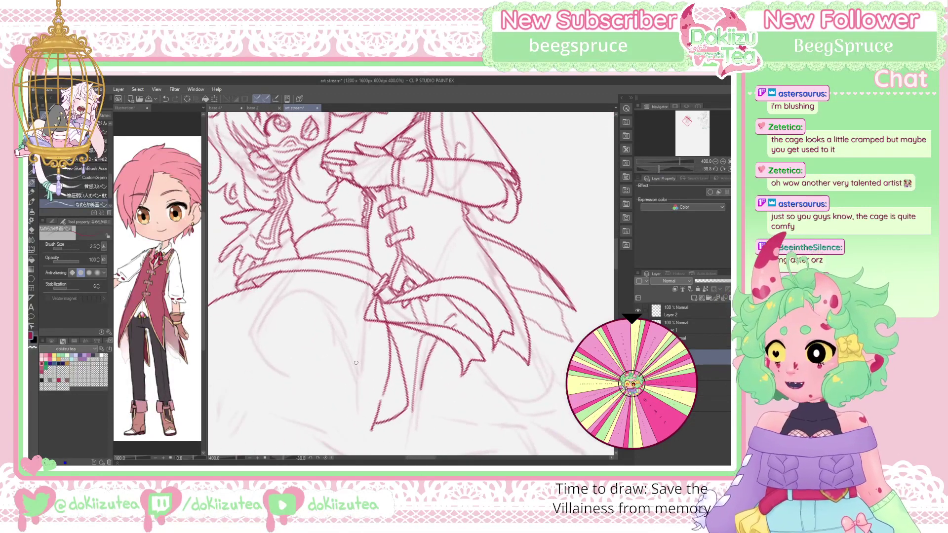
drag(337, 392, 411, 375)
mouse_move(674, 167)
mouse_down()
mouse_move(651, 168)
mouse_move(663, 167)
mouse_up()
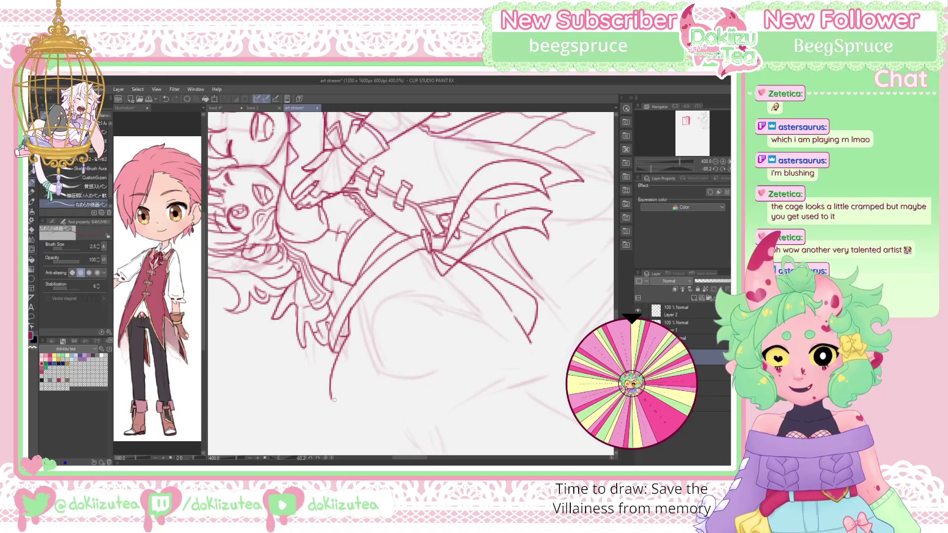
mouse_move(331, 398)
mouse_down()
mouse_move(373, 367)
mouse_move(410, 364)
mouse_up()
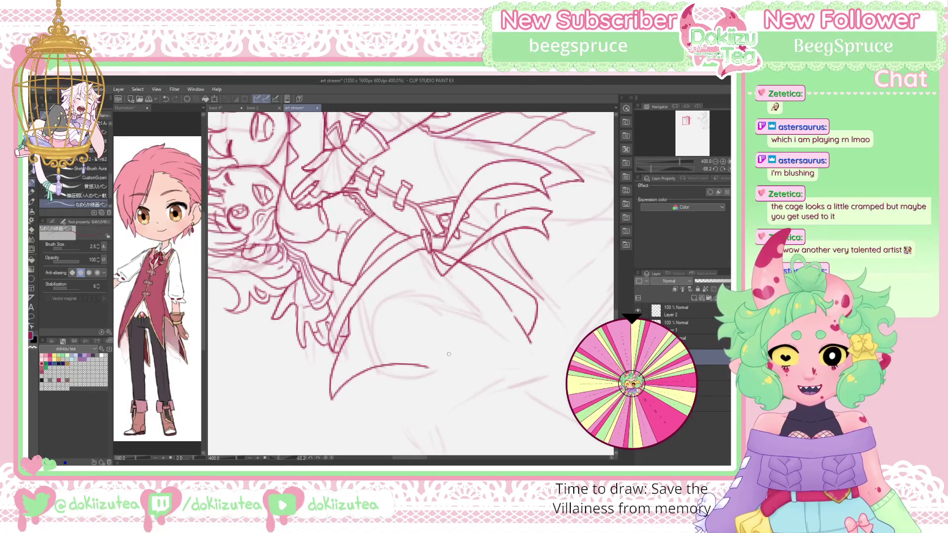
key(ctrl+z)
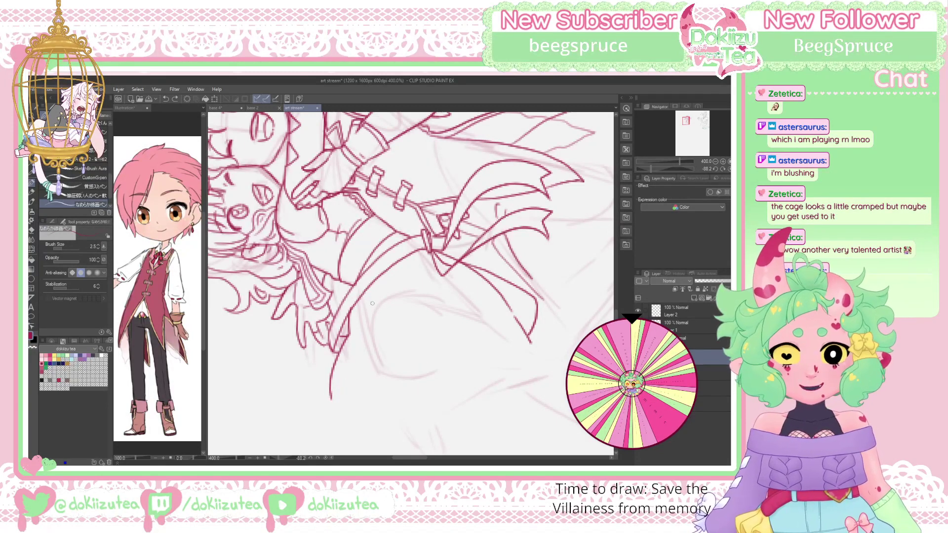
Draw the skirt's outermost fold lines and closing hem on the rotated canvas, undo the unwanted hem strokes, and reset the rotation
mouse_move(363, 293)
mouse_down()
mouse_move(378, 396)
mouse_move(343, 394)
mouse_move(483, 365)
mouse_up()
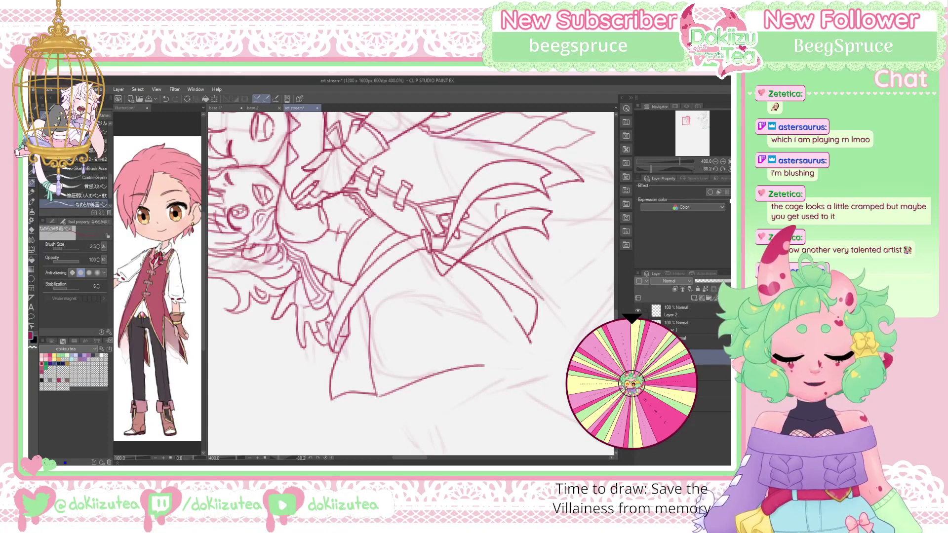
key(ctrl+z)
key(ctrl+z)
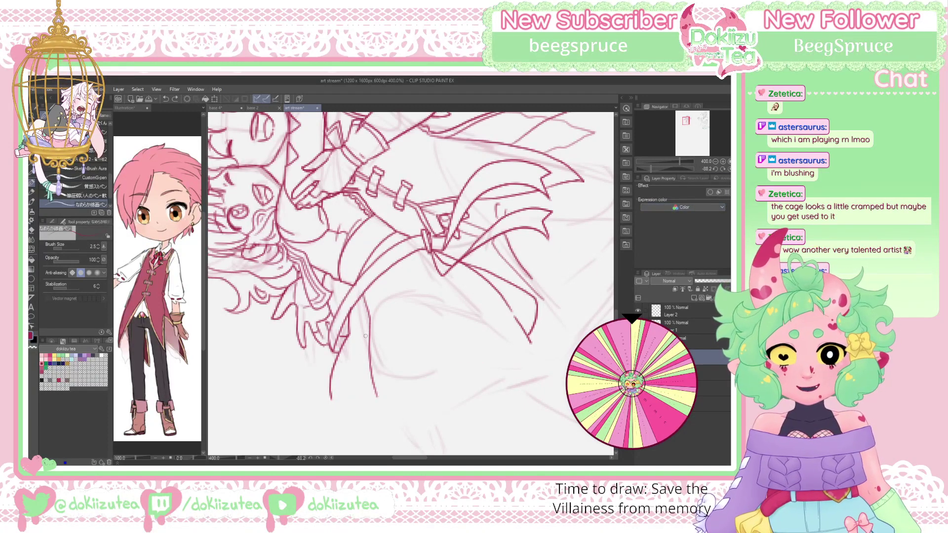
mouse_move(365, 330)
mouse_down()
mouse_move(365, 398)
mouse_move(381, 399)
mouse_move(365, 399)
mouse_up()
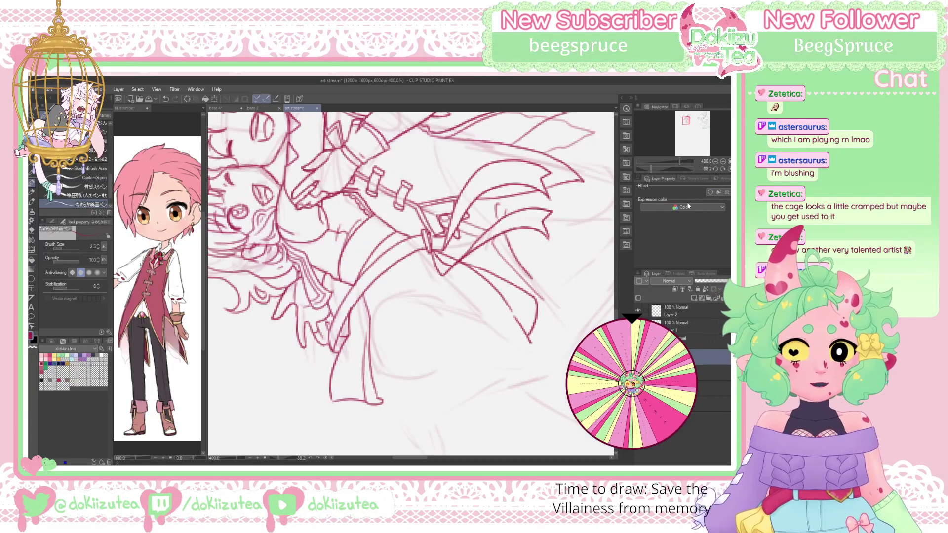
click(728, 169)
Draw the rest of the skirt's hem and its inner fold lines between the outermost fold and the waist ribbons, undoing one stroke
drag(689, 120, 685, 122)
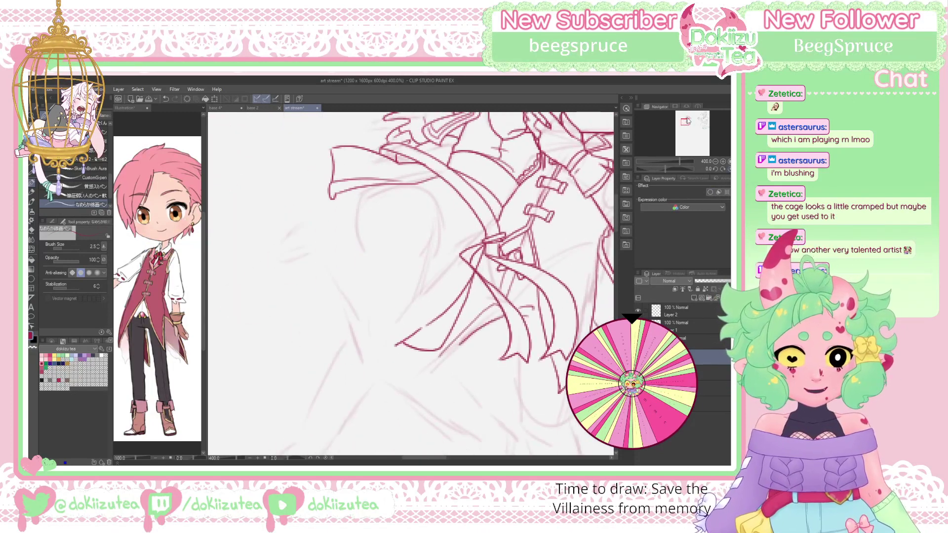
drag(337, 197, 362, 250)
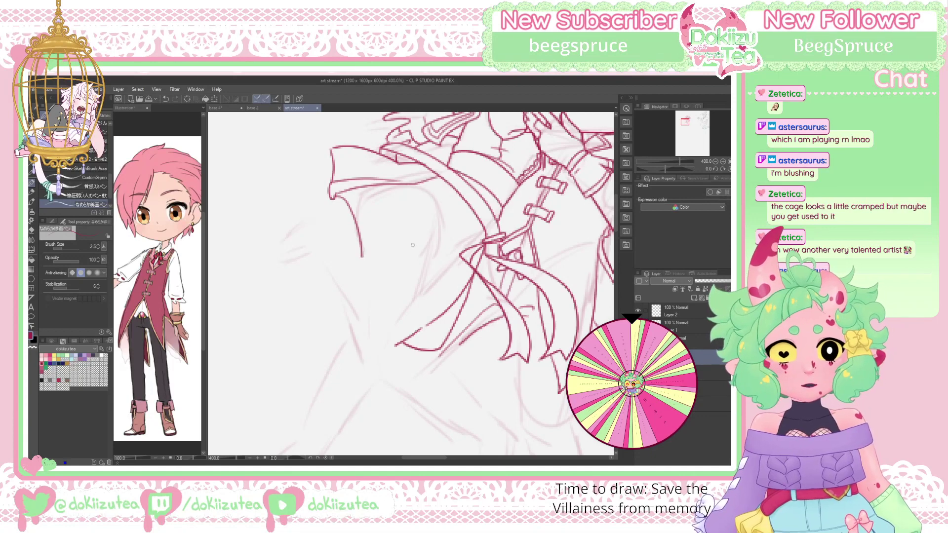
drag(437, 202, 362, 258)
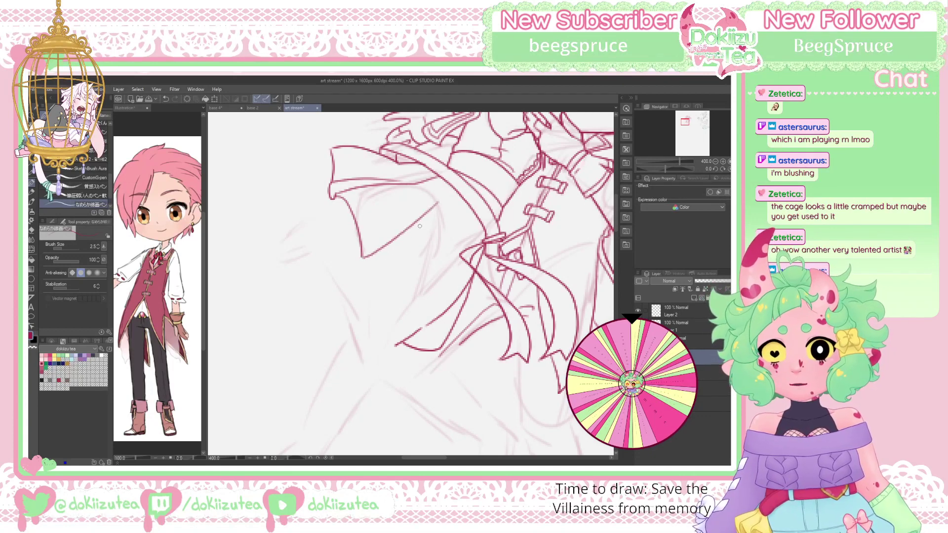
mouse_move(432, 209)
mouse_down()
mouse_move(378, 264)
mouse_move(413, 297)
mouse_move(410, 331)
mouse_up()
key(ctrl+z)
mouse_move(434, 205)
mouse_down()
mouse_move(369, 272)
mouse_move(419, 317)
mouse_move(418, 325)
mouse_move(395, 346)
mouse_up()
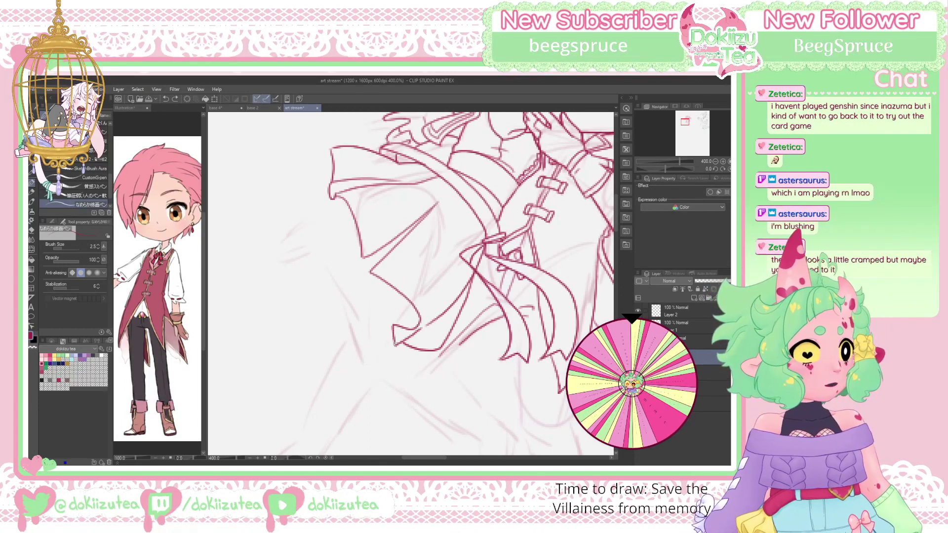
mouse_move(466, 236)
mouse_down()
mouse_move(427, 315)
mouse_move(445, 289)
mouse_move(393, 325)
mouse_move(414, 308)
mouse_up()
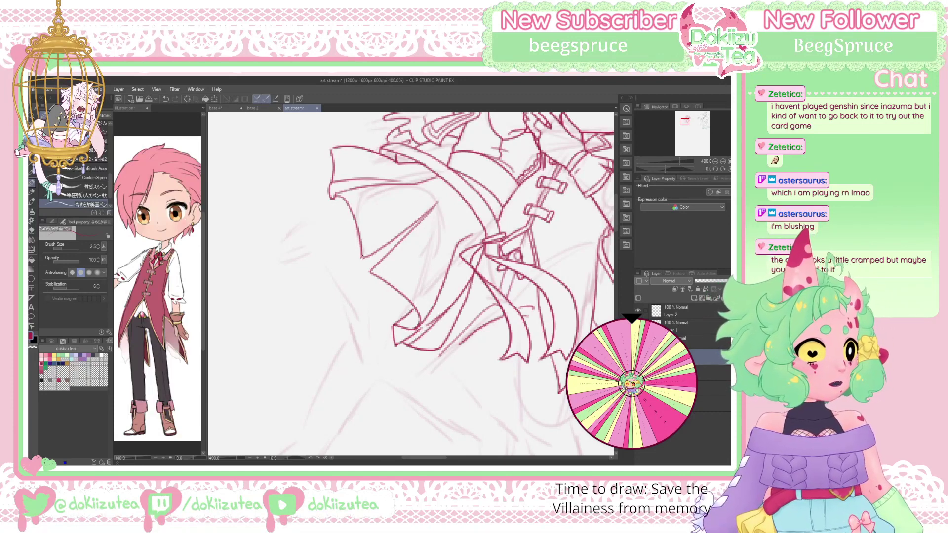
drag(362, 257, 370, 272)
Add a wavy ruffle trim along the skirt's hem, erasing overlapping lines near the lower folds
mouse_move(330, 151)
mouse_down()
mouse_move(311, 164)
mouse_move(309, 186)
mouse_move(321, 176)
mouse_move(318, 200)
mouse_move(344, 235)
mouse_up()
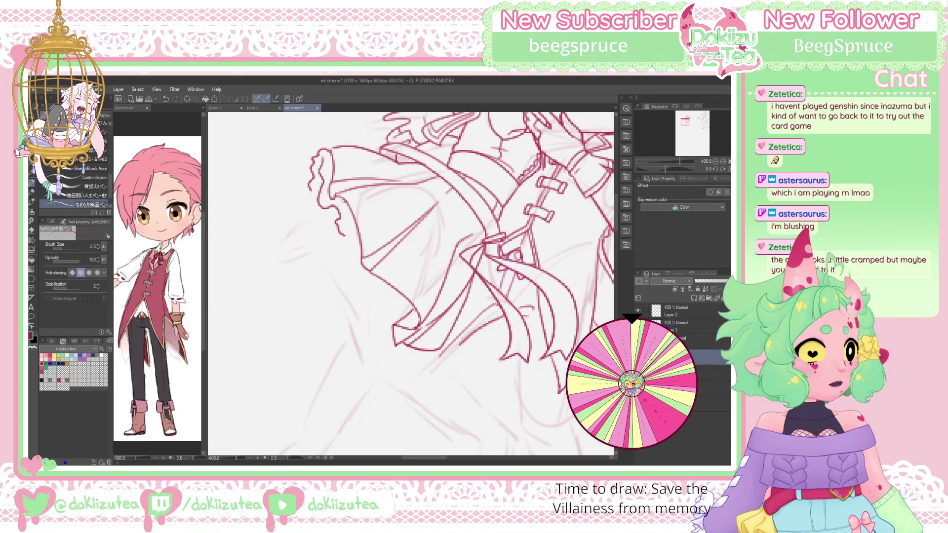
mouse_move(343, 201)
mouse_down()
mouse_move(343, 261)
mouse_move(352, 282)
mouse_move(375, 290)
mouse_move(355, 271)
mouse_move(353, 235)
mouse_up()
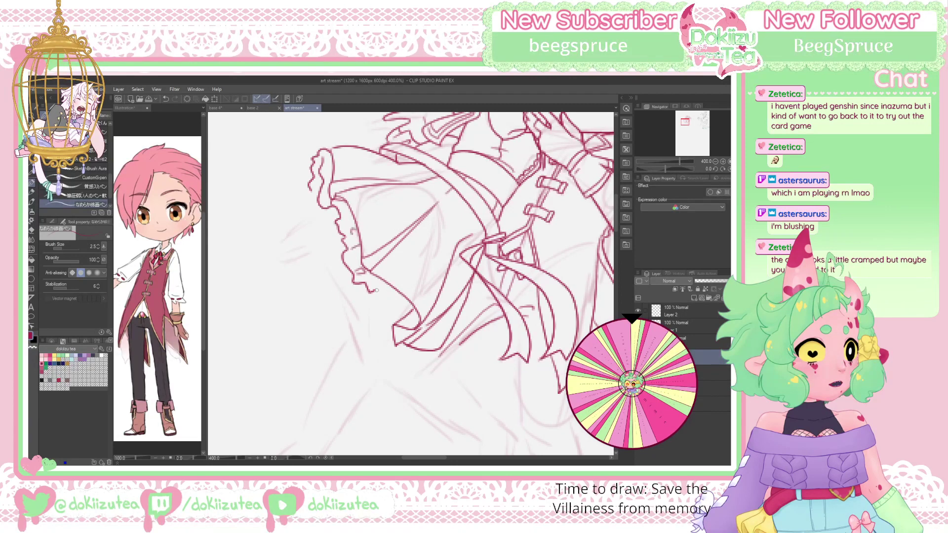
mouse_move(375, 291)
mouse_down()
mouse_move(388, 297)
mouse_move(381, 321)
mouse_move(393, 324)
mouse_move(395, 309)
mouse_move(407, 306)
mouse_up()
key(e)
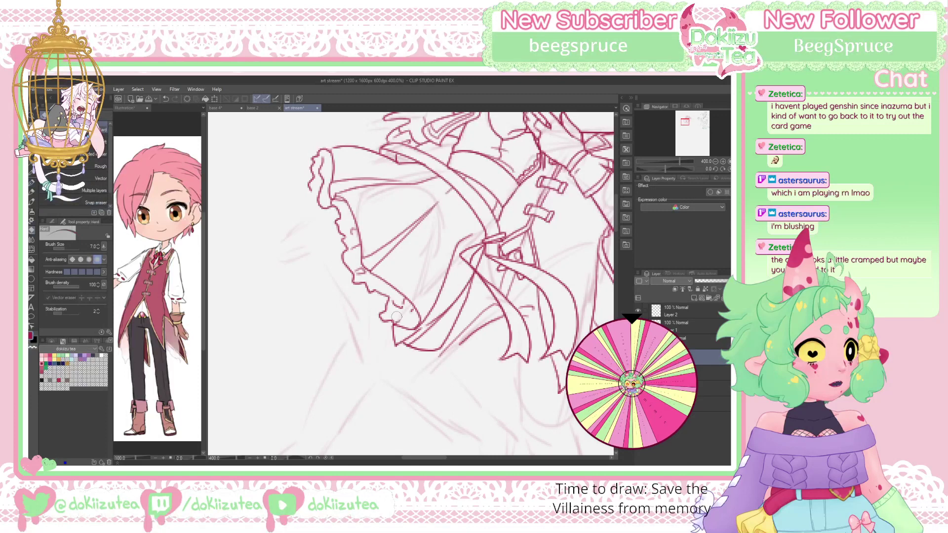
key(p)
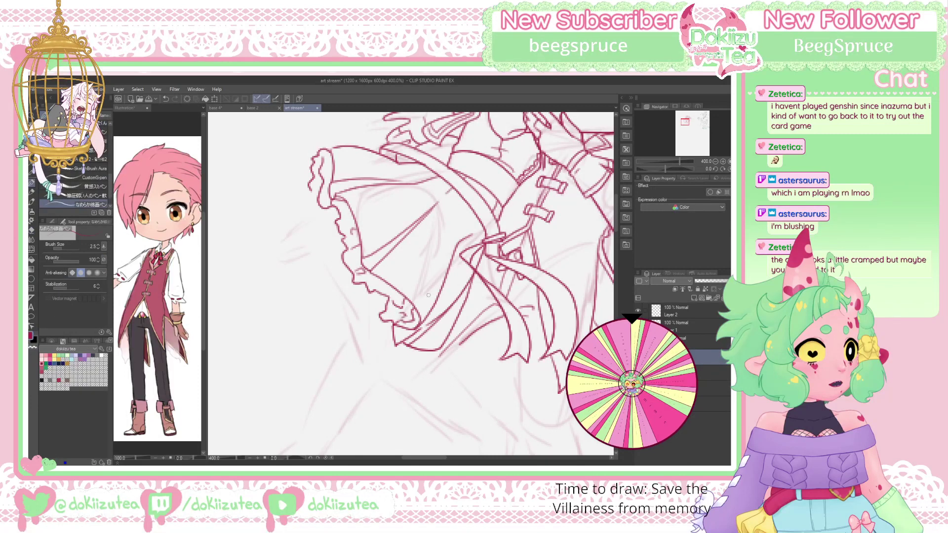
mouse_move(444, 351)
mouse_down()
mouse_move(396, 350)
mouse_move(388, 325)
mouse_up()
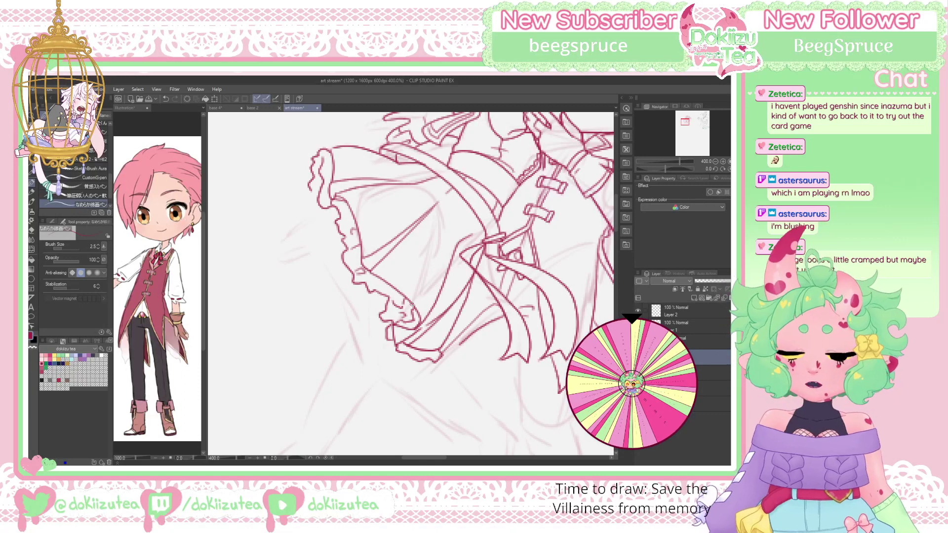
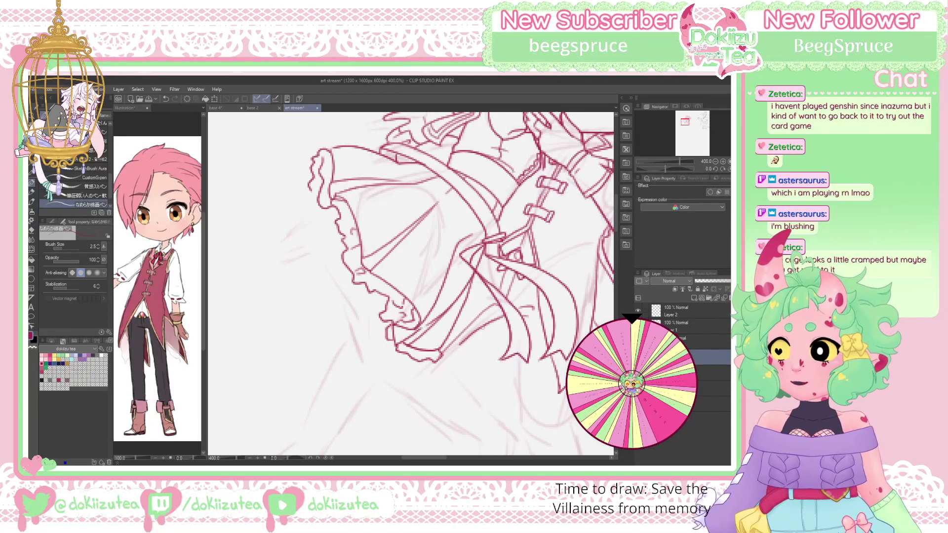
Ink the rounded knee of the girl's bent leg just below the lower corner of her frilled skirt
drag(479, 341, 462, 296)
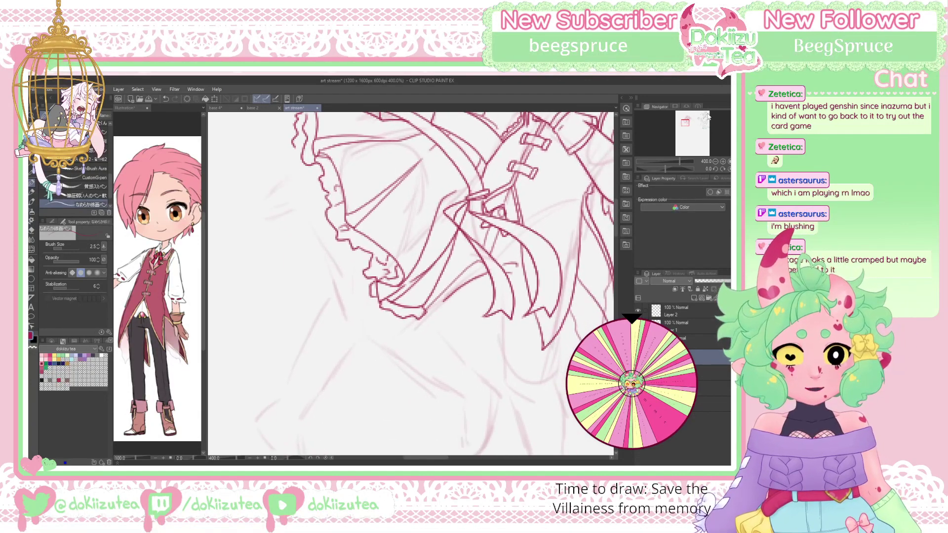
click(715, 161)
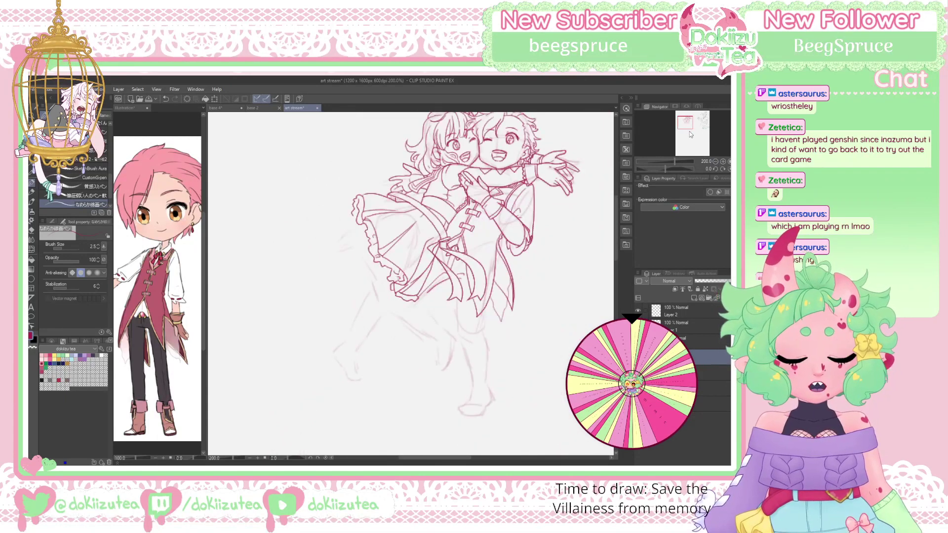
drag(684, 123, 685, 120)
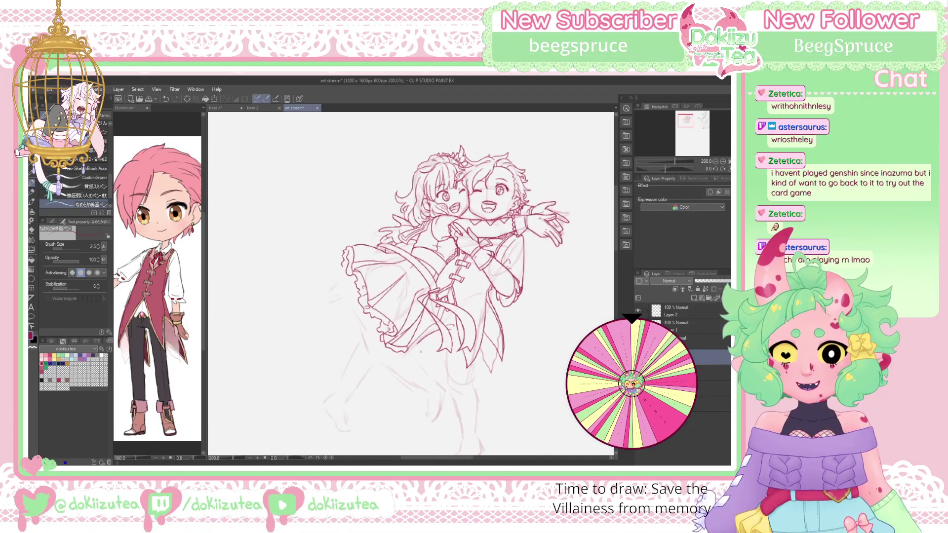
click(722, 162)
drag(686, 120, 685, 122)
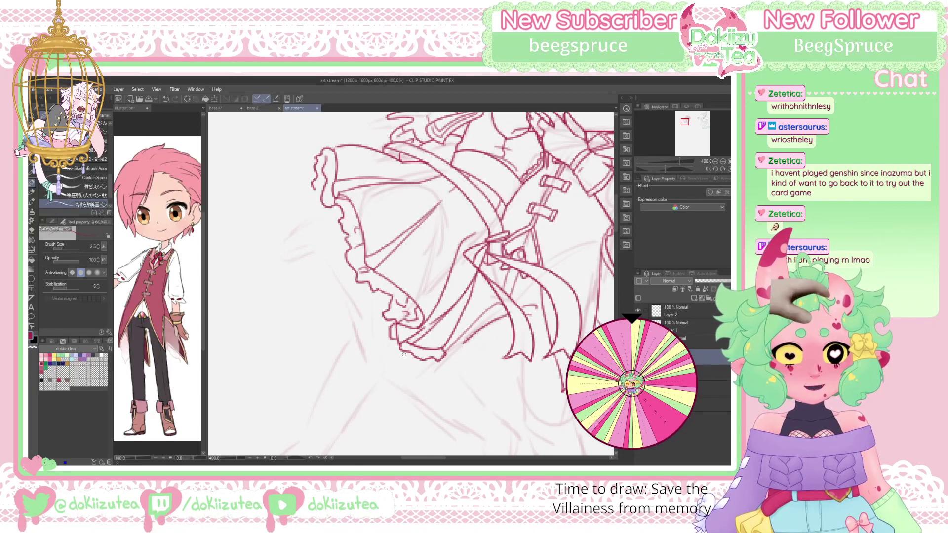
mouse_move(404, 352)
mouse_down()
mouse_move(394, 368)
mouse_move(369, 363)
mouse_up()
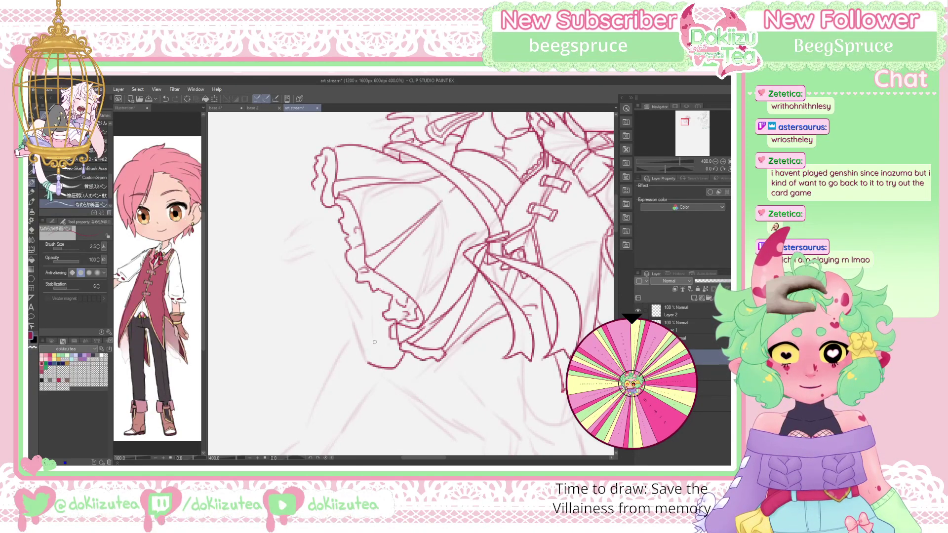
Rotate the canvas and ink the rounded end of the girl's raised shoe beside the skirt frill
drag(668, 169, 642, 169)
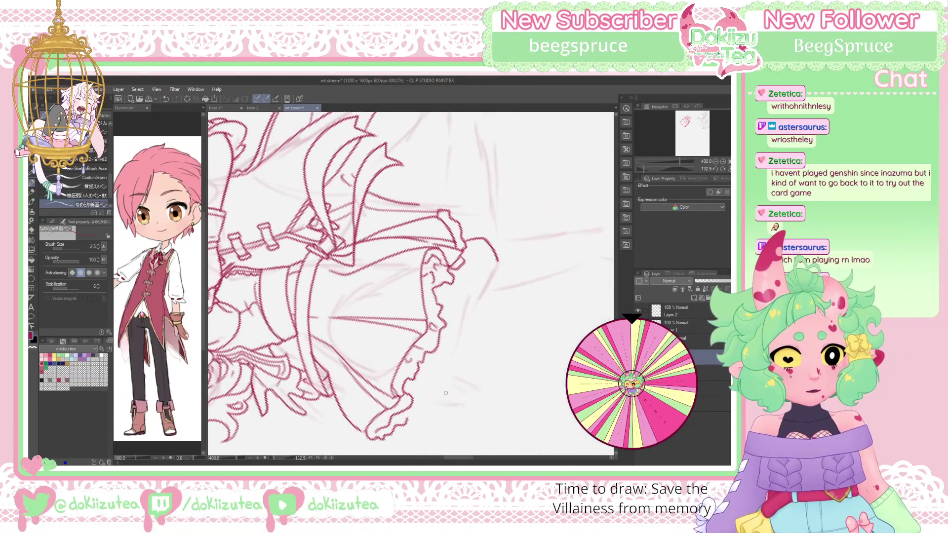
mouse_move(444, 394)
mouse_down()
mouse_move(471, 383)
mouse_move(480, 402)
mouse_up()
key(ctrl+z)
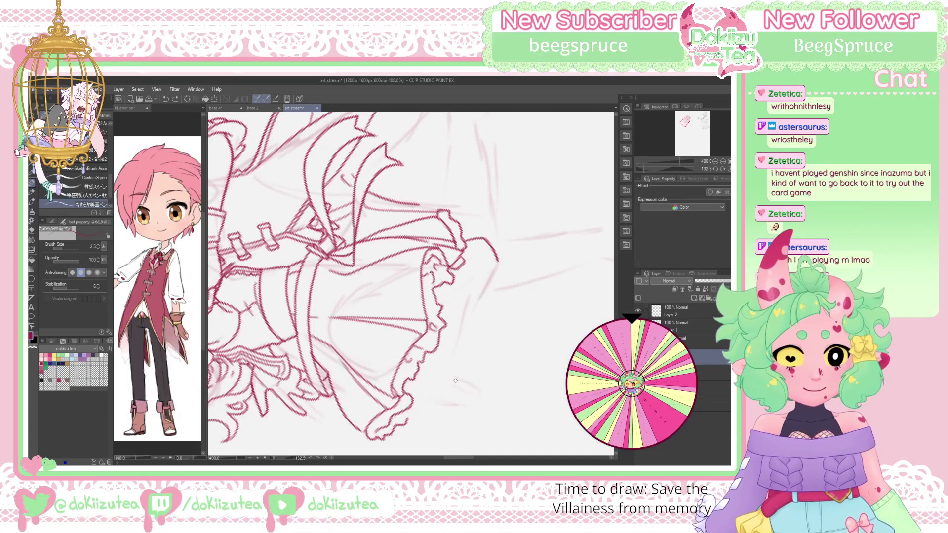
mouse_move(450, 373)
mouse_down()
mouse_move(481, 388)
mouse_move(471, 411)
mouse_up()
mouse_move(424, 386)
mouse_down()
mouse_move(447, 406)
mouse_move(473, 405)
mouse_move(475, 392)
mouse_move(452, 370)
mouse_move(430, 394)
mouse_move(467, 411)
mouse_move(428, 383)
mouse_move(425, 397)
mouse_move(410, 379)
mouse_up()
key(ctrl+z)
key(ctrl+z)
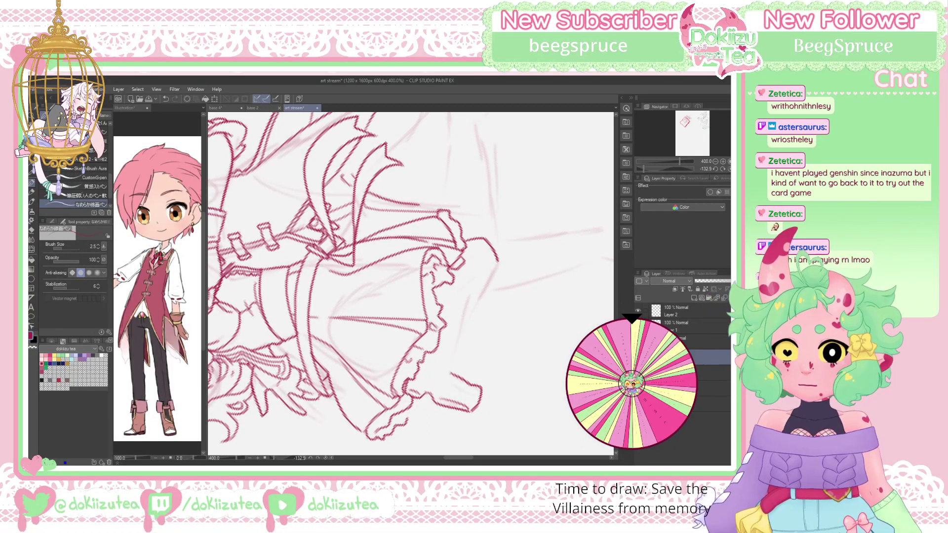
mouse_move(469, 385)
mouse_down()
mouse_move(449, 384)
mouse_move(434, 398)
mouse_up()
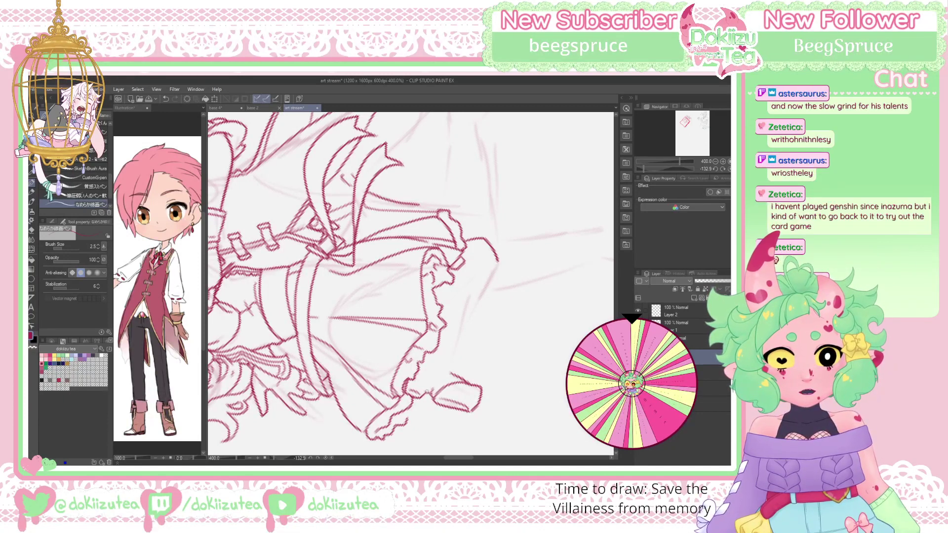
Ink the rest of the girl's raised shoe, including its small inner details, side contour and pointed tip
drag(418, 365, 427, 393)
key(ctrl+z)
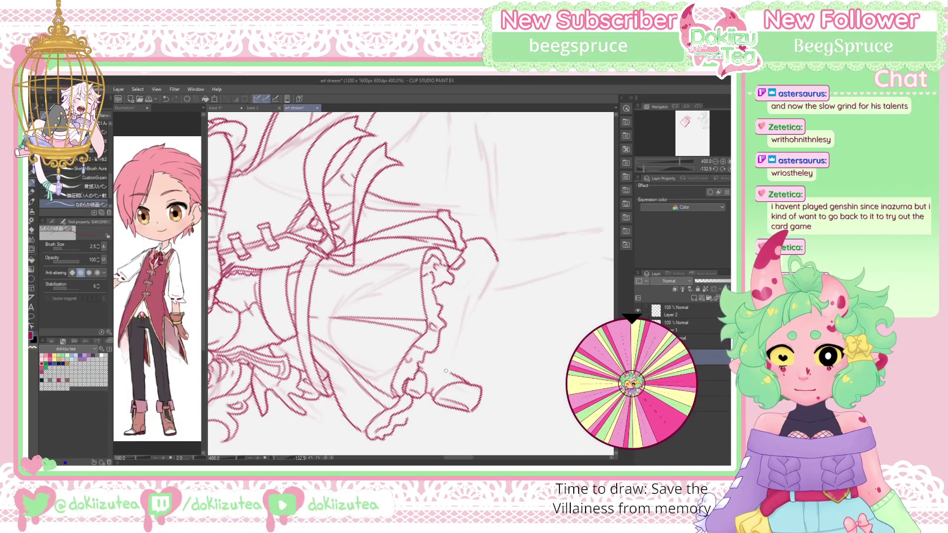
drag(445, 371, 448, 371)
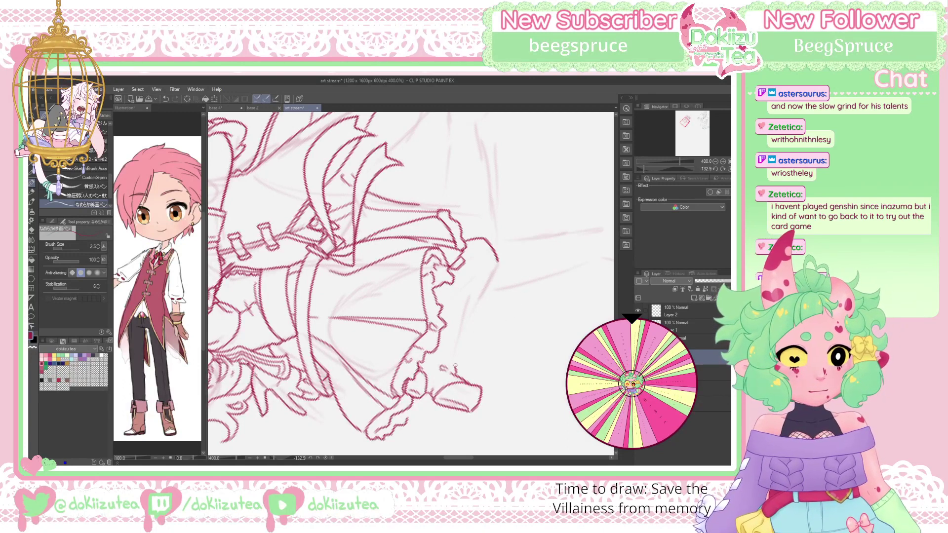
mouse_move(455, 366)
mouse_down()
mouse_move(482, 333)
mouse_move(477, 312)
mouse_move(446, 321)
mouse_move(492, 325)
mouse_move(479, 334)
mouse_up()
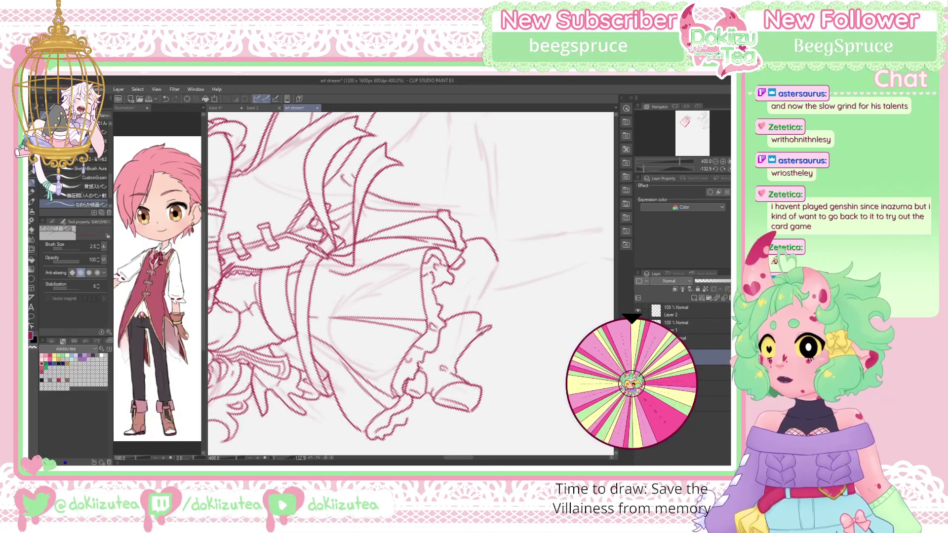
mouse_move(478, 331)
mouse_down()
mouse_move(468, 344)
mouse_move(477, 334)
mouse_up()
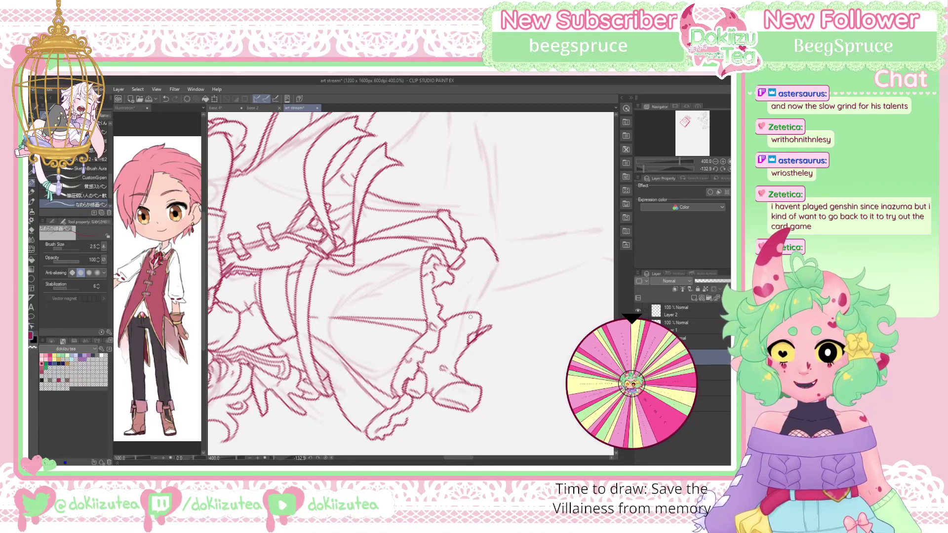
mouse_move(448, 324)
mouse_down()
mouse_move(473, 320)
mouse_move(475, 331)
mouse_up()
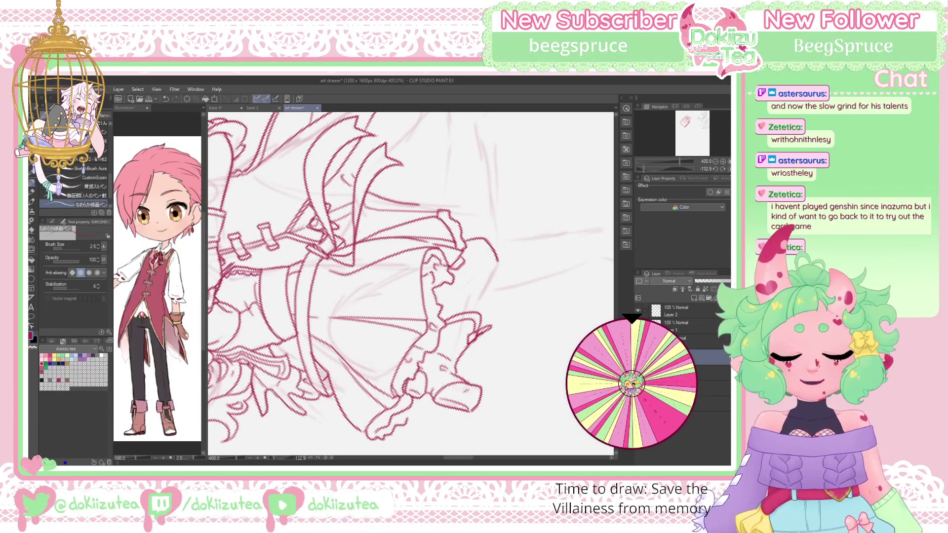
Ink the shin line joining the girl's shoe to her knee and touch up the leg beside the skirt frill
click(728, 169)
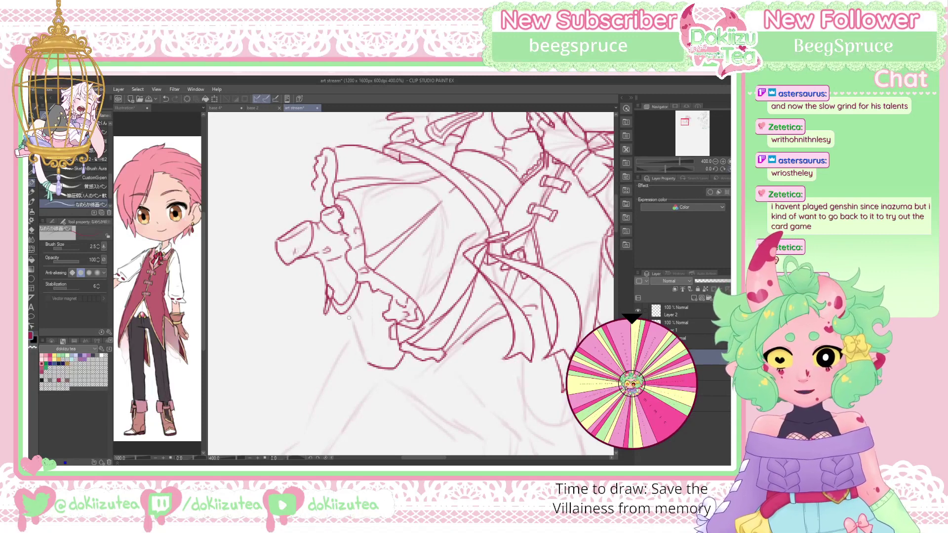
drag(348, 309, 367, 361)
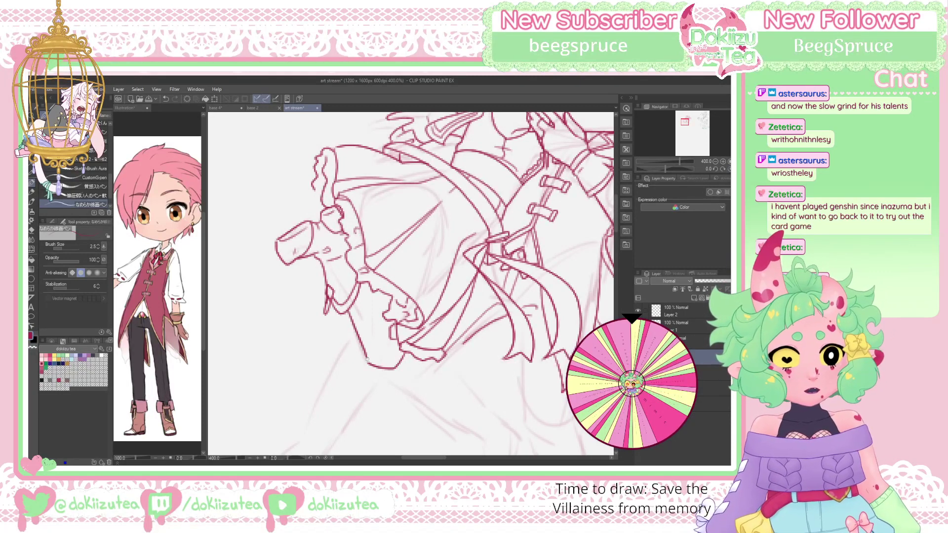
key(ctrl+z)
drag(347, 310, 370, 362)
drag(665, 169, 642, 171)
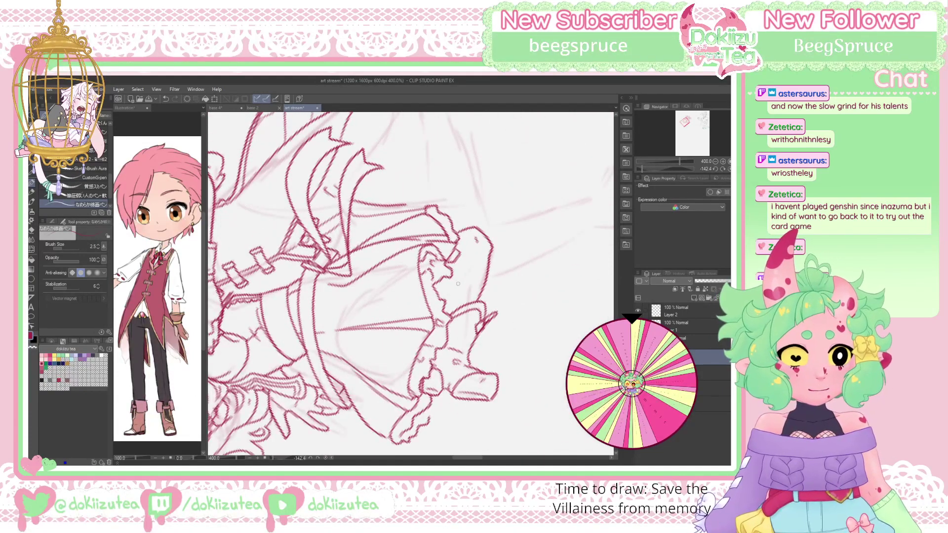
drag(439, 281, 441, 299)
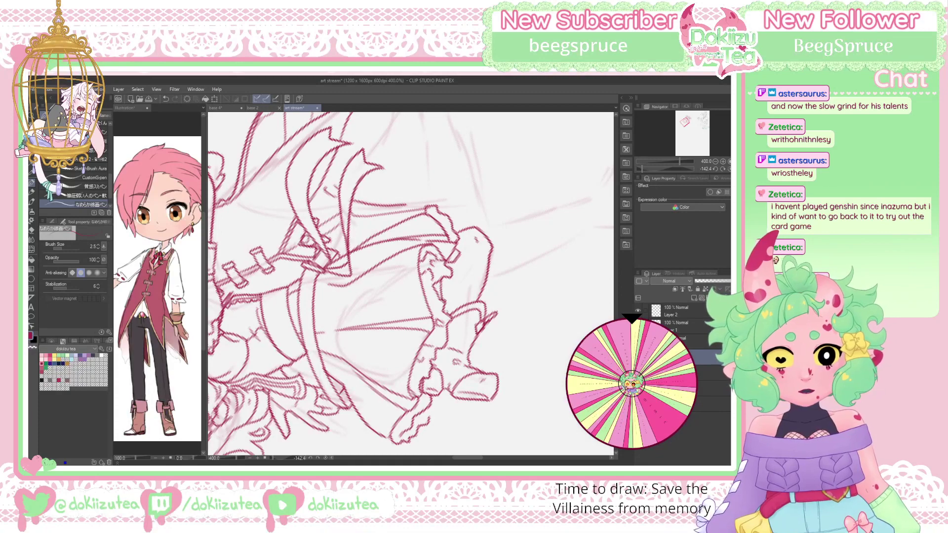
Reset the canvas rotation and ink the boy's back leg below the skirt with the outline of its cuffed boot
click(722, 168)
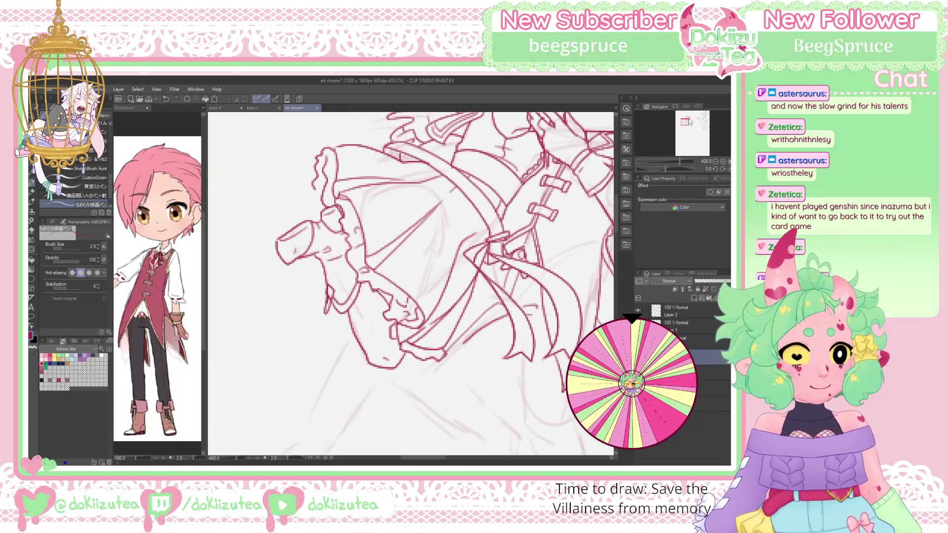
drag(690, 122, 688, 123)
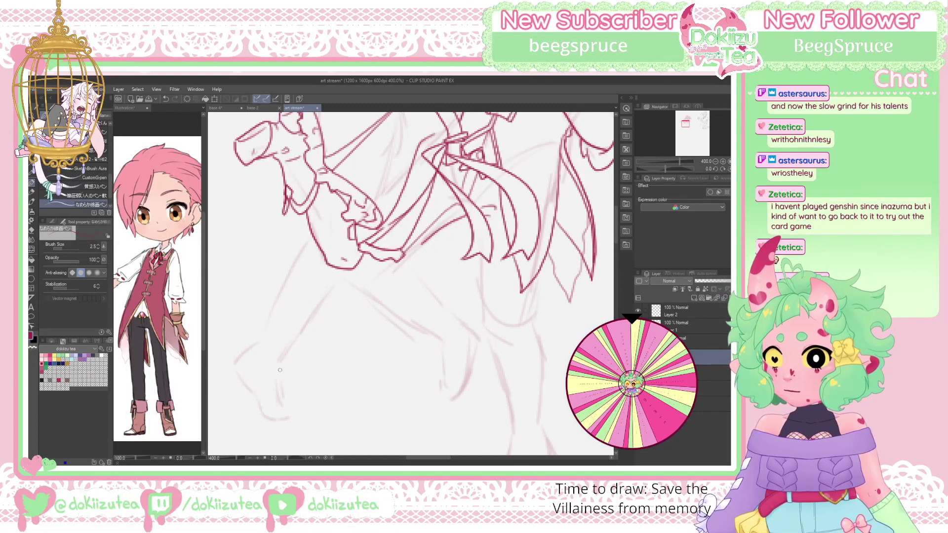
mouse_move(280, 369)
mouse_down()
mouse_move(315, 329)
mouse_move(305, 343)
mouse_move(307, 321)
mouse_move(277, 319)
mouse_move(308, 335)
mouse_move(308, 316)
mouse_move(273, 314)
mouse_move(313, 317)
mouse_up()
key(ctrl+z)
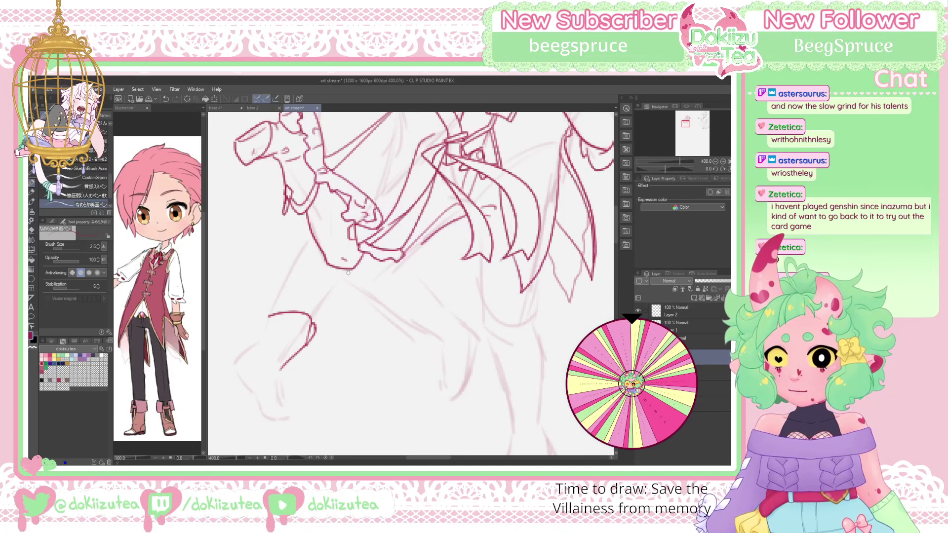
drag(348, 270, 309, 316)
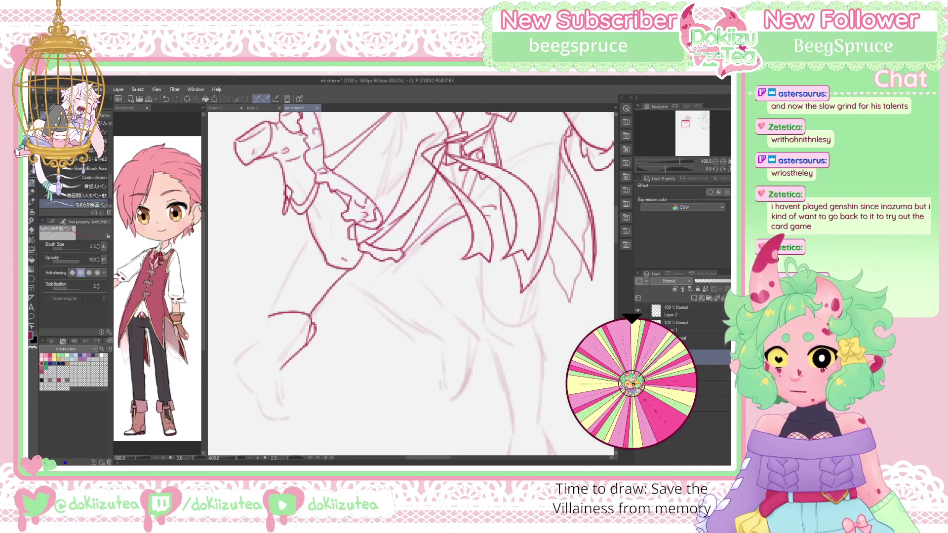
mouse_move(314, 232)
mouse_down()
mouse_move(260, 338)
mouse_move(226, 377)
mouse_move(253, 397)
mouse_move(260, 418)
mouse_move(287, 423)
mouse_move(293, 402)
mouse_move(290, 423)
mouse_up()
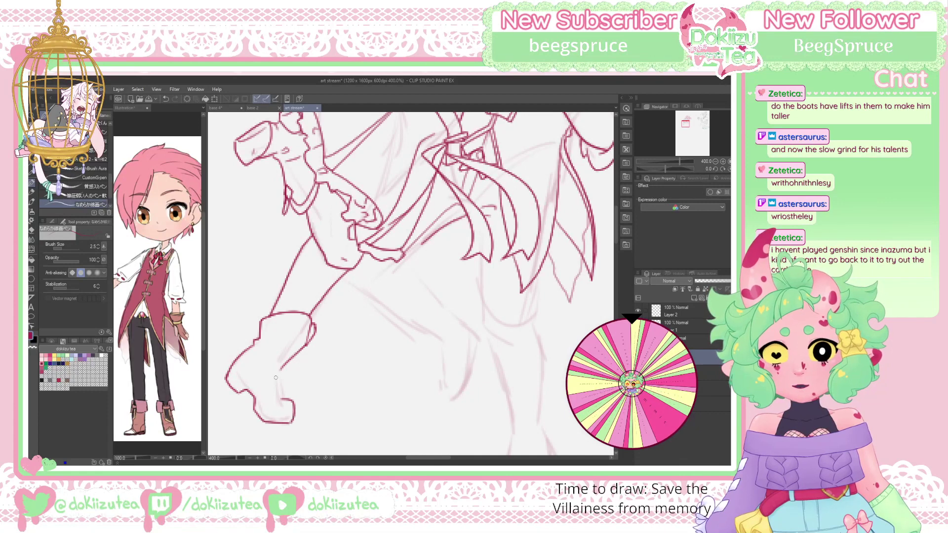
Ink the boy's boot ankle and the lines dividing its lower sections, then clean up the cuff's edge with the eraser
drag(277, 374, 281, 397)
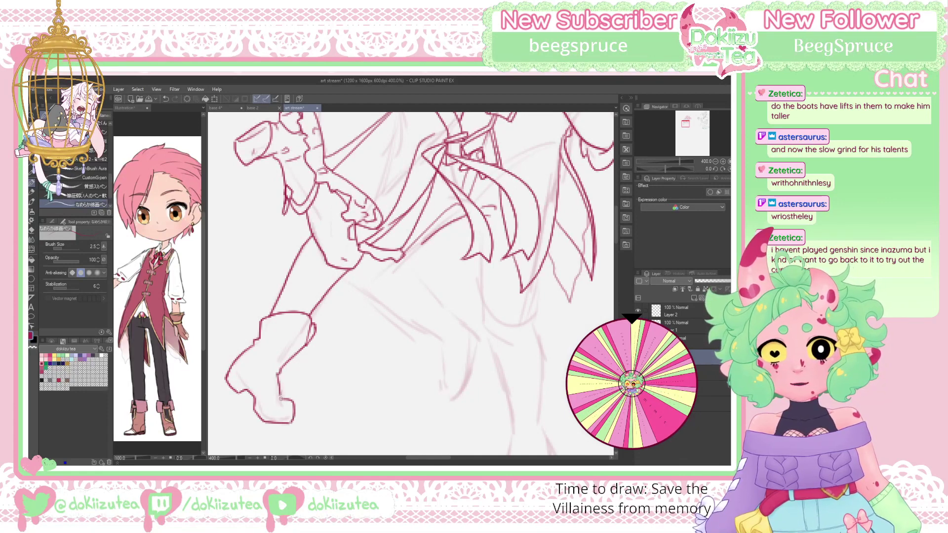
drag(281, 398, 257, 390)
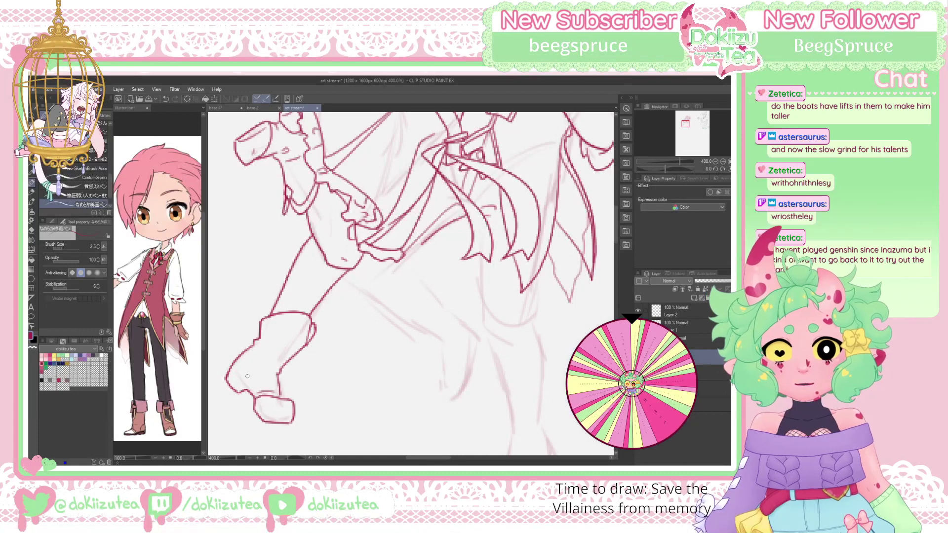
drag(246, 351, 251, 389)
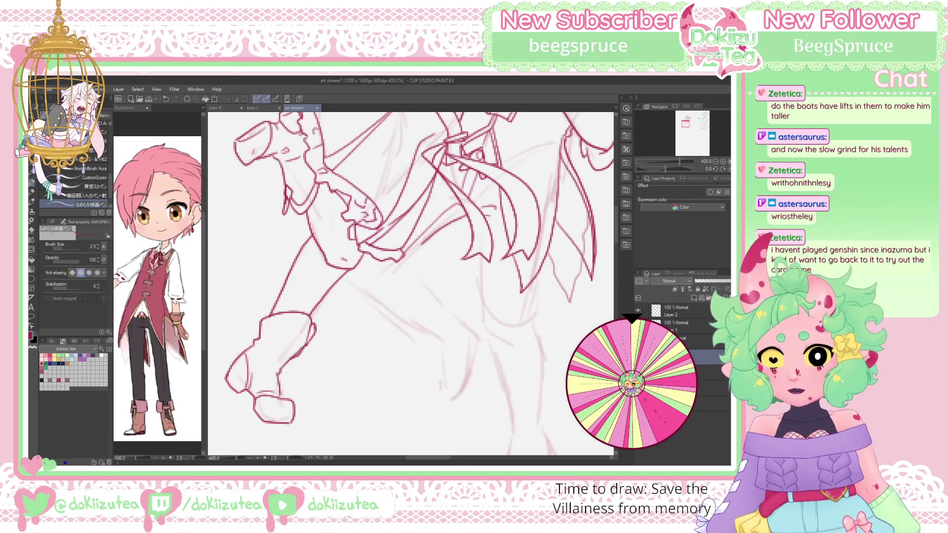
key(e)
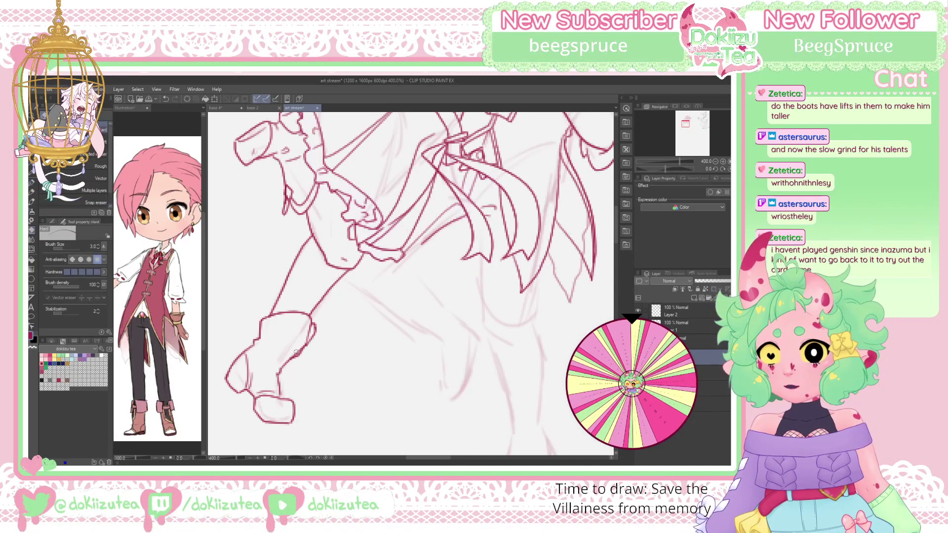
key(p)
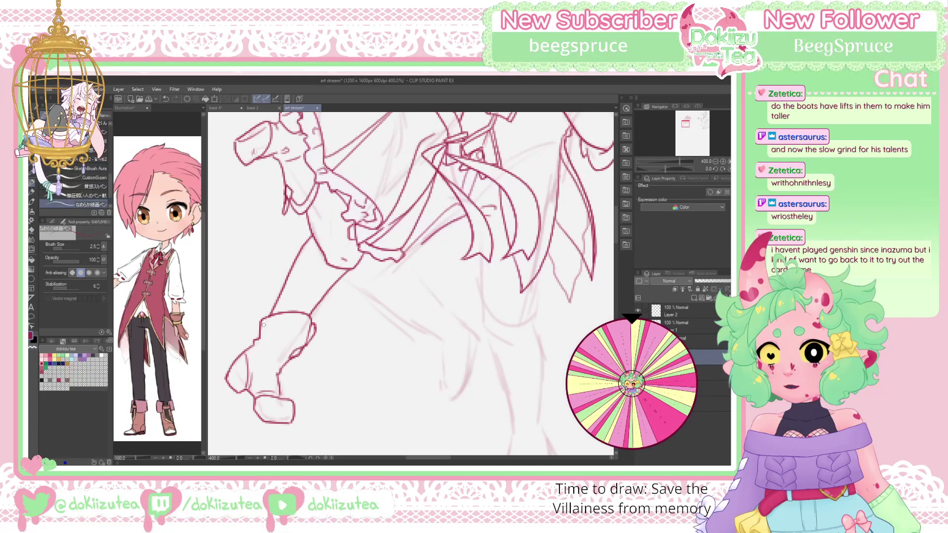
Ink the band across the boot's cuff and small detail marks on the boot's lower section
mouse_move(263, 324)
mouse_down()
mouse_move(302, 319)
mouse_move(303, 342)
mouse_move(281, 321)
mouse_move(301, 323)
mouse_move(305, 347)
mouse_up()
key(ctrl+z)
mouse_move(270, 400)
mouse_down()
mouse_move(292, 400)
mouse_move(272, 407)
mouse_up()
key(ctrl+z)
drag(685, 124, 687, 120)
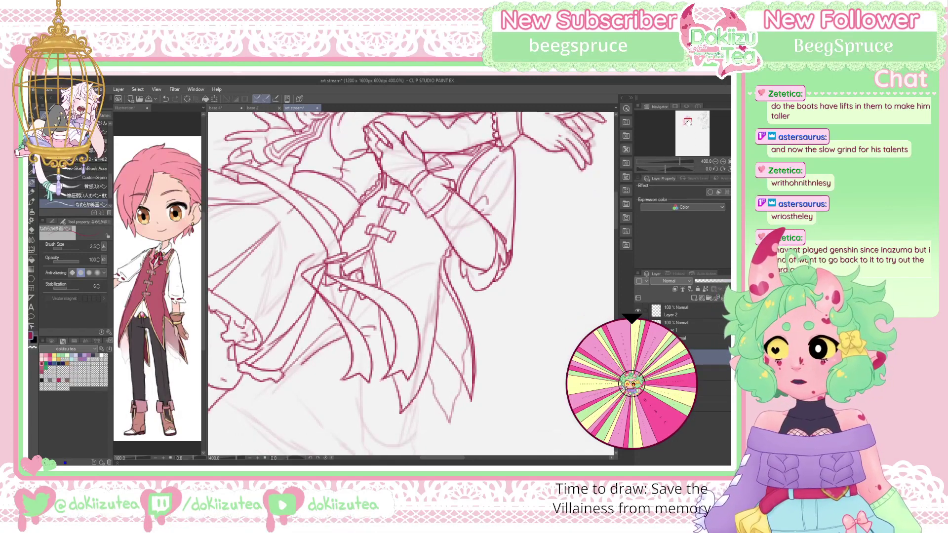
drag(687, 121, 684, 122)
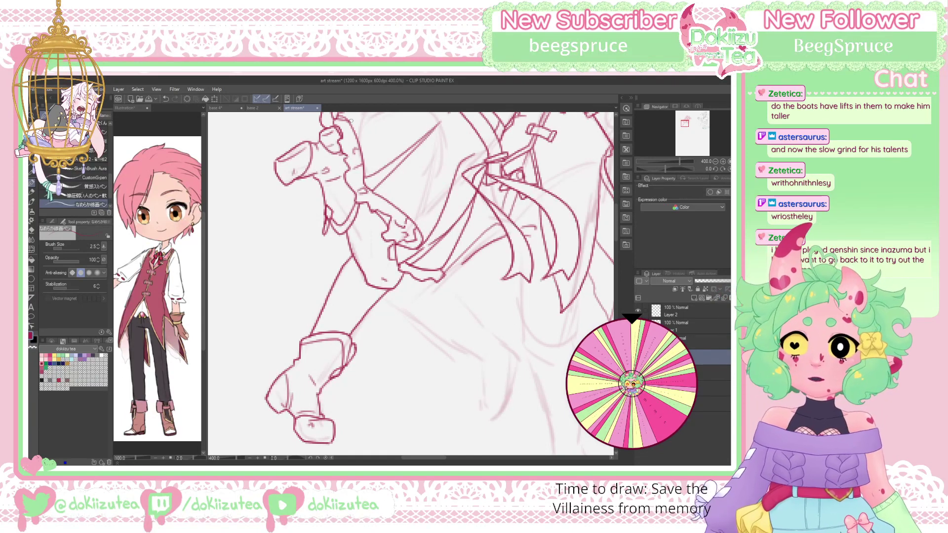
drag(684, 123, 688, 120)
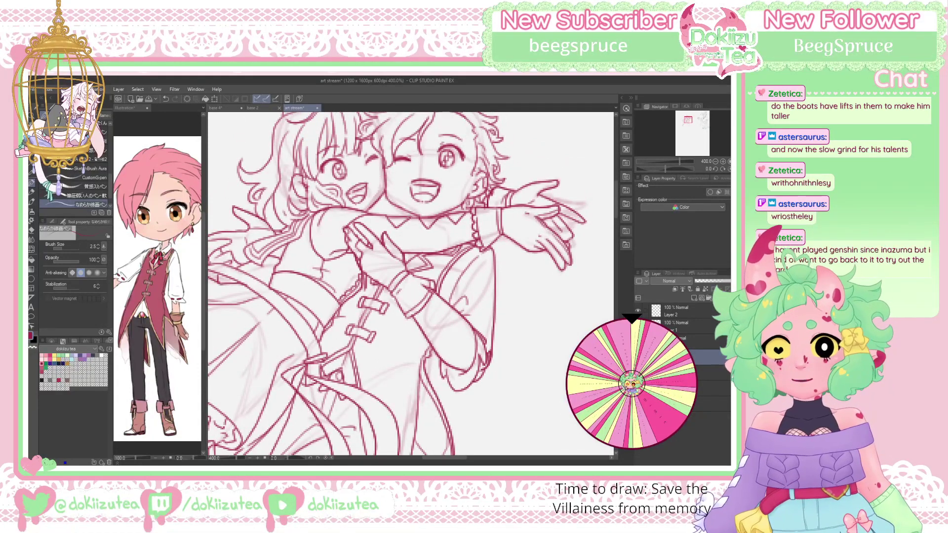
drag(408, 213, 376, 214)
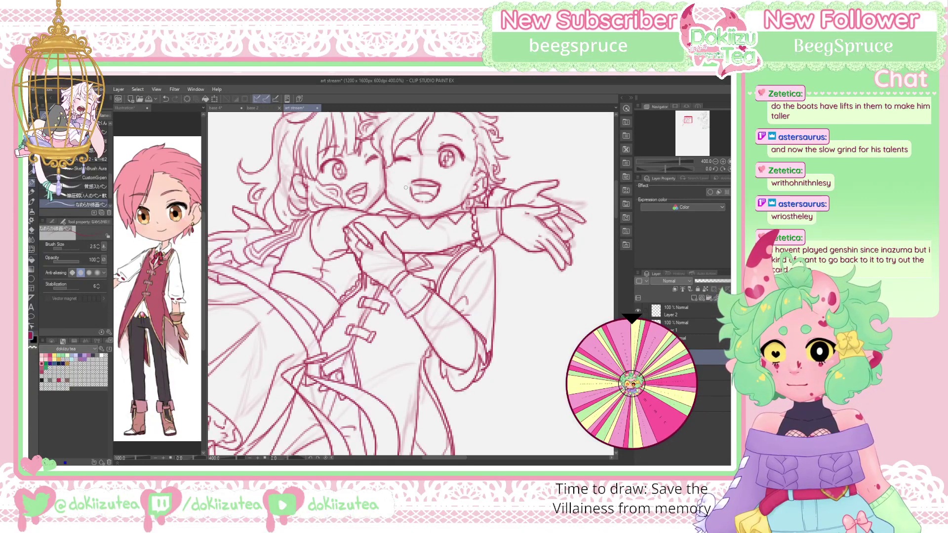
key(ctrl+z)
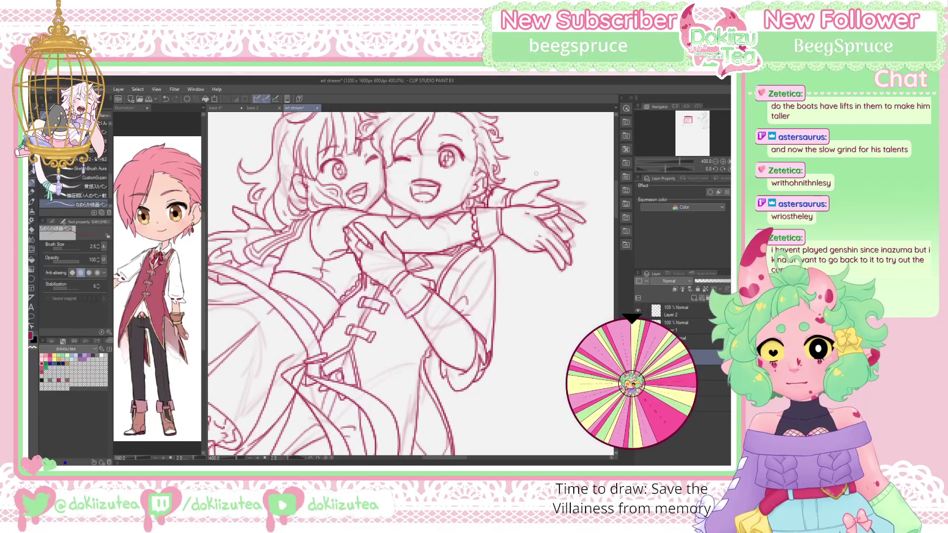
Ink the boy's front thigh below the hanging ribbons, with the curved knee fold closing its lower edge
click(698, 122)
drag(698, 122, 687, 123)
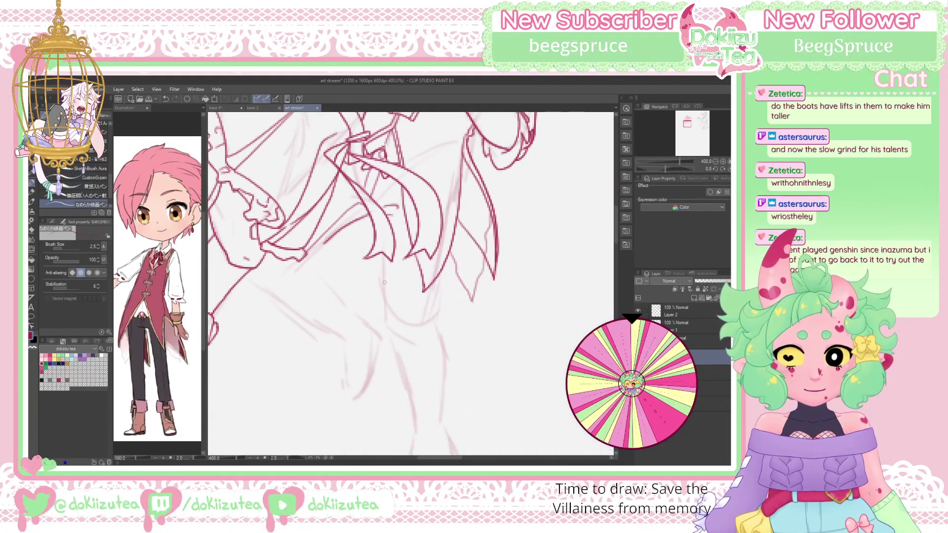
drag(382, 254, 383, 290)
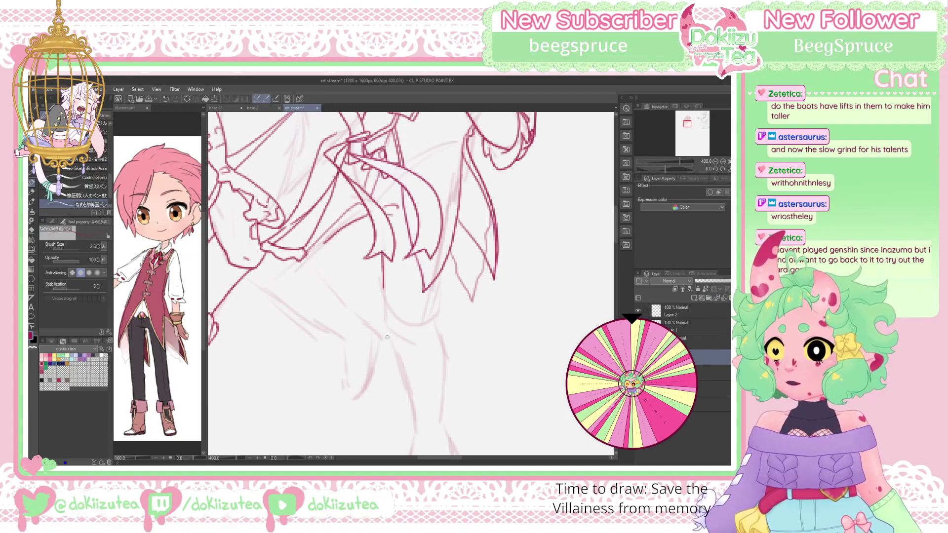
mouse_move(382, 279)
mouse_down()
mouse_move(389, 332)
mouse_move(428, 332)
mouse_up()
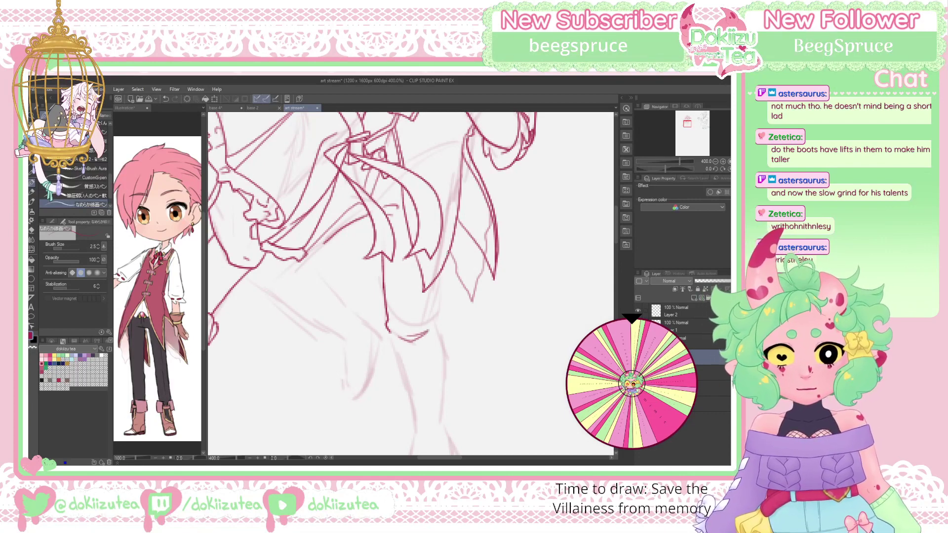
drag(447, 251, 440, 306)
key(ctrl+z)
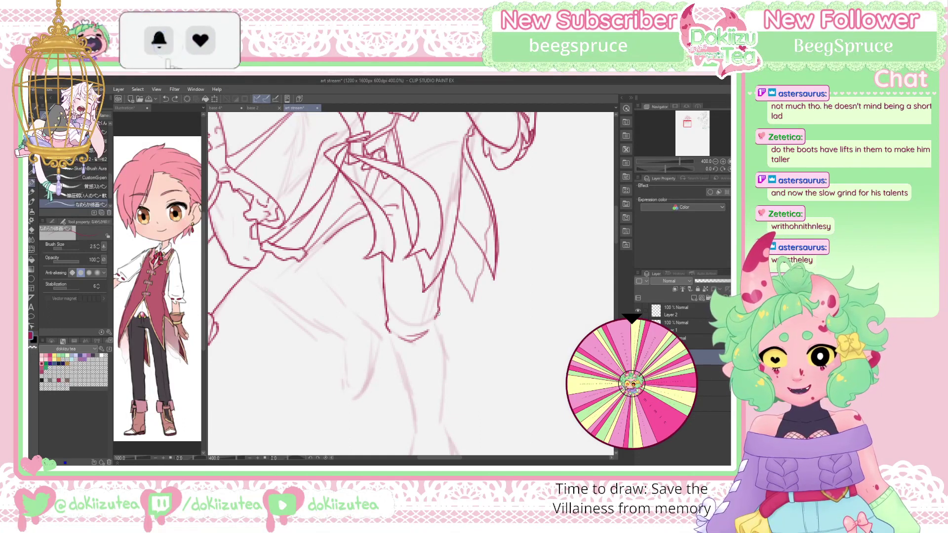
mouse_move(438, 314)
mouse_down()
mouse_move(441, 334)
mouse_move(422, 318)
mouse_up()
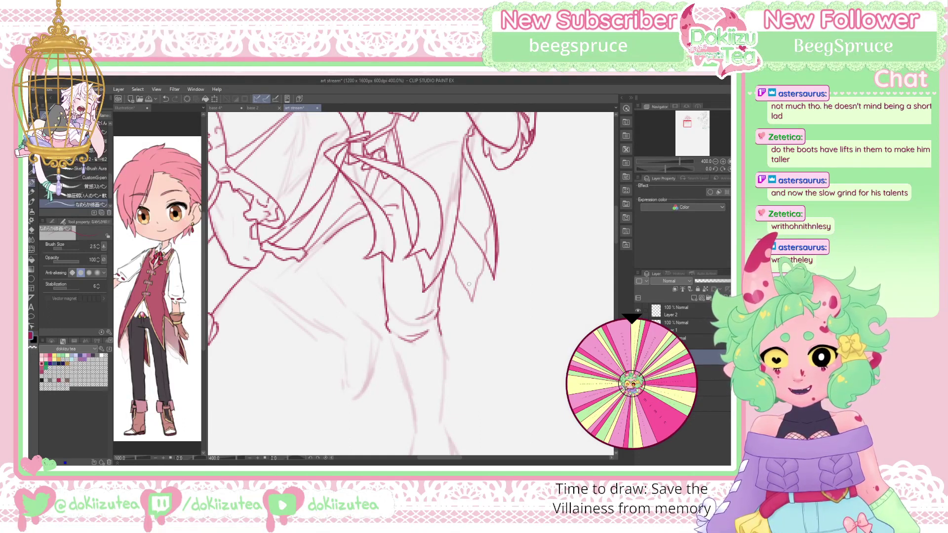
click(687, 123)
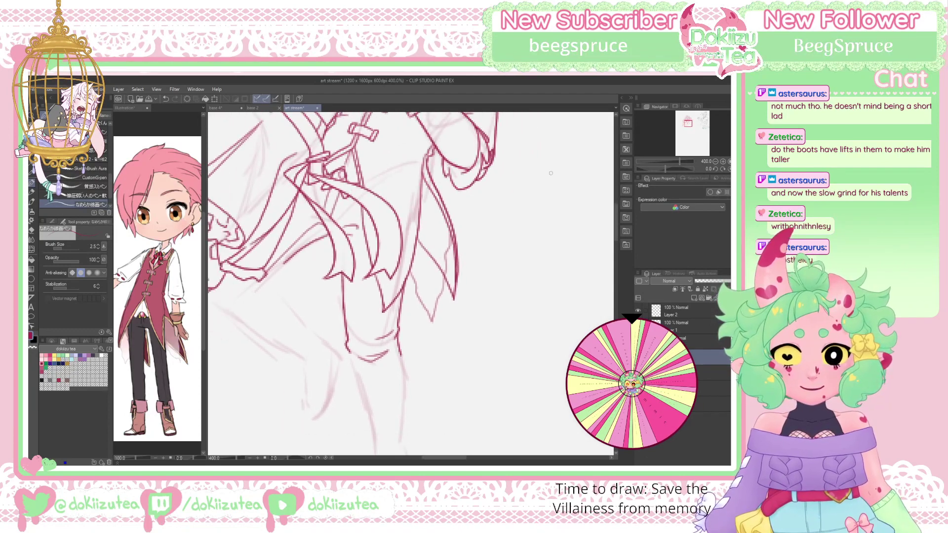
drag(398, 295, 393, 332)
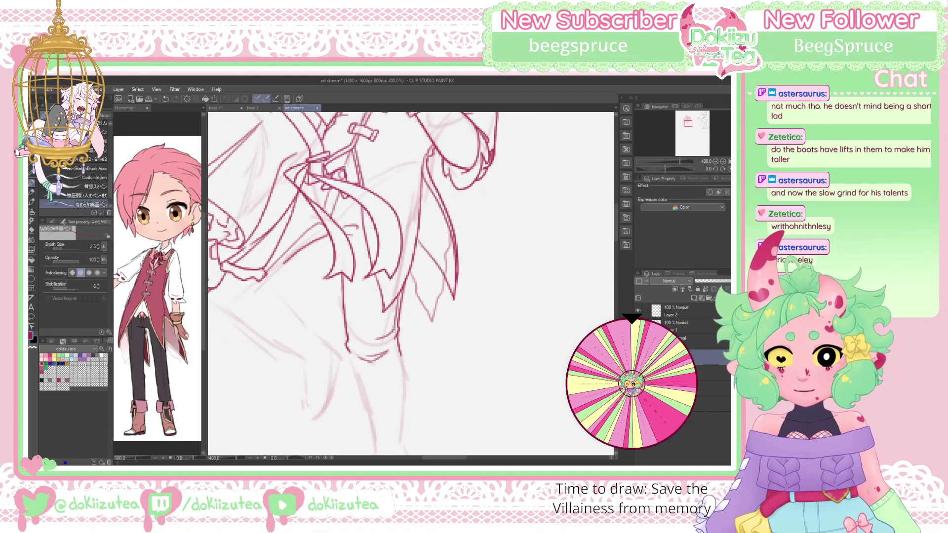
Ink the two folded cuff flaps of the boy's front boot and the short strap joining them
drag(688, 122, 690, 130)
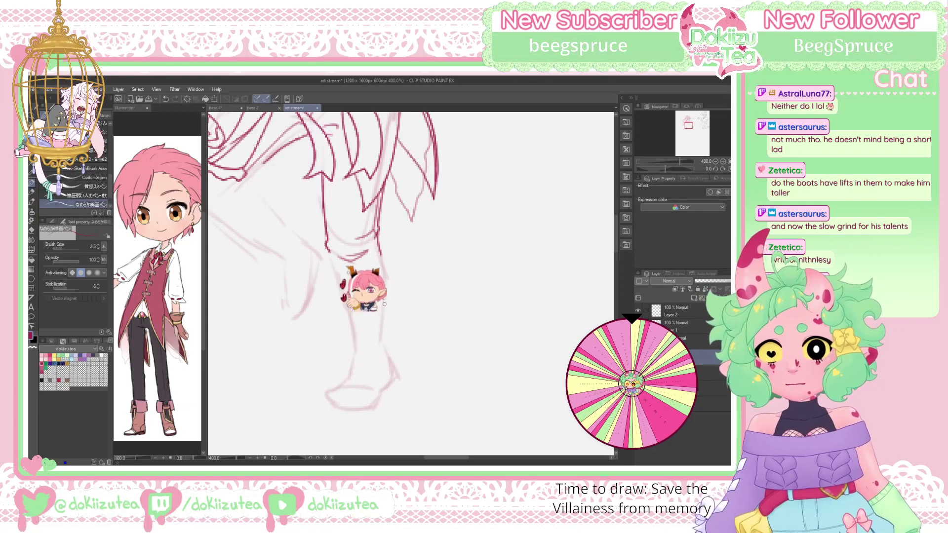
mouse_move(390, 299)
mouse_down()
mouse_move(361, 313)
mouse_move(375, 338)
mouse_move(390, 329)
mouse_move(389, 307)
mouse_move(394, 321)
mouse_move(388, 298)
mouse_up()
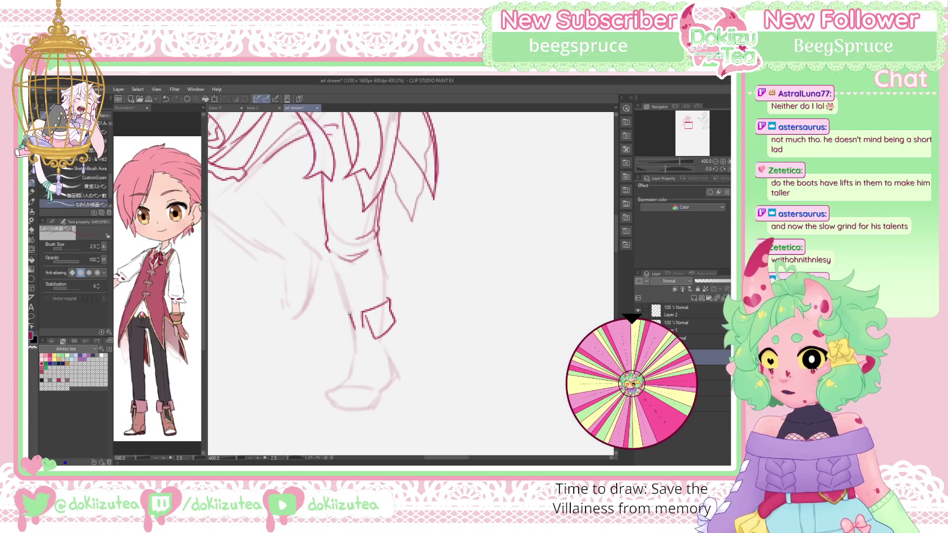
drag(354, 328, 347, 312)
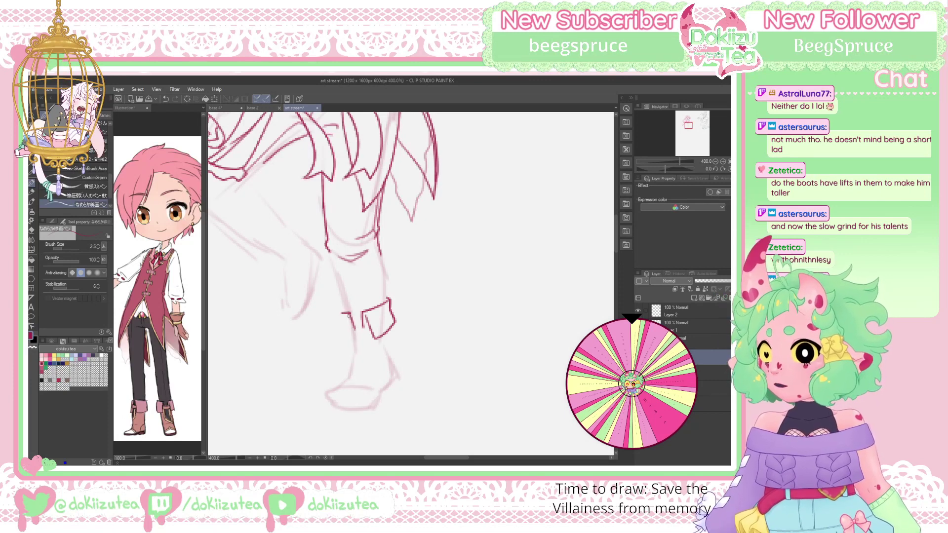
drag(348, 313, 352, 339)
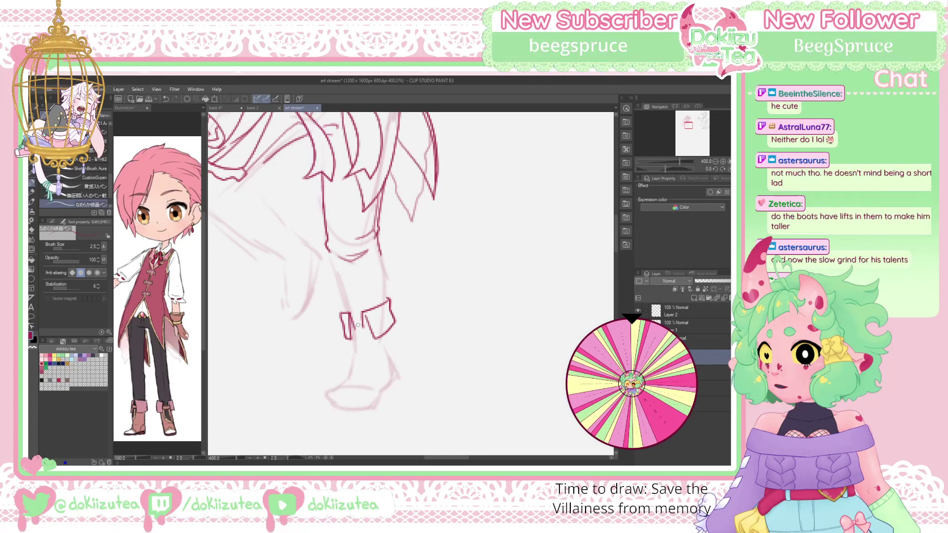
key(e)
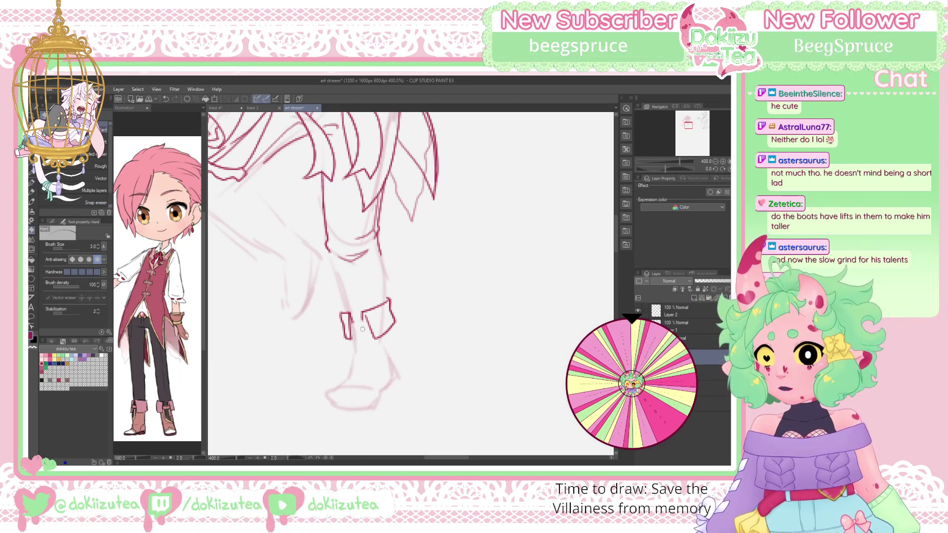
key(p)
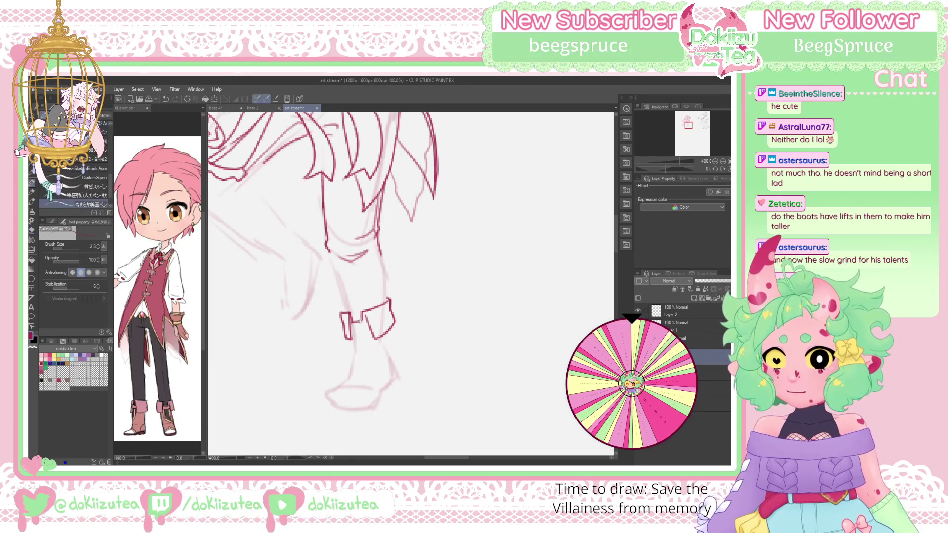
drag(360, 321, 366, 328)
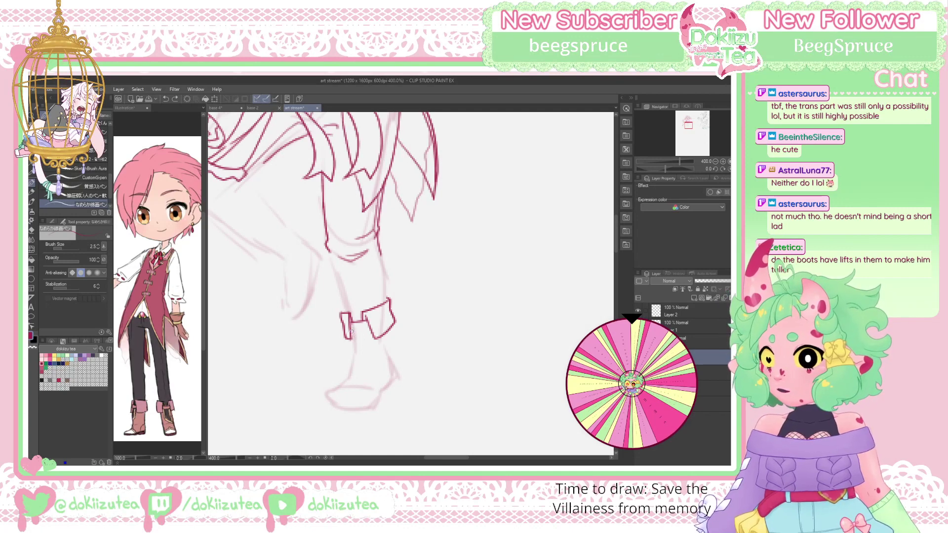
drag(351, 329, 366, 328)
Ink the front boot's shaft opening down to the ankle and outline the rounded toe with its sole
mouse_move(352, 331)
mouse_down()
mouse_move(357, 366)
mouse_move(370, 373)
mouse_up()
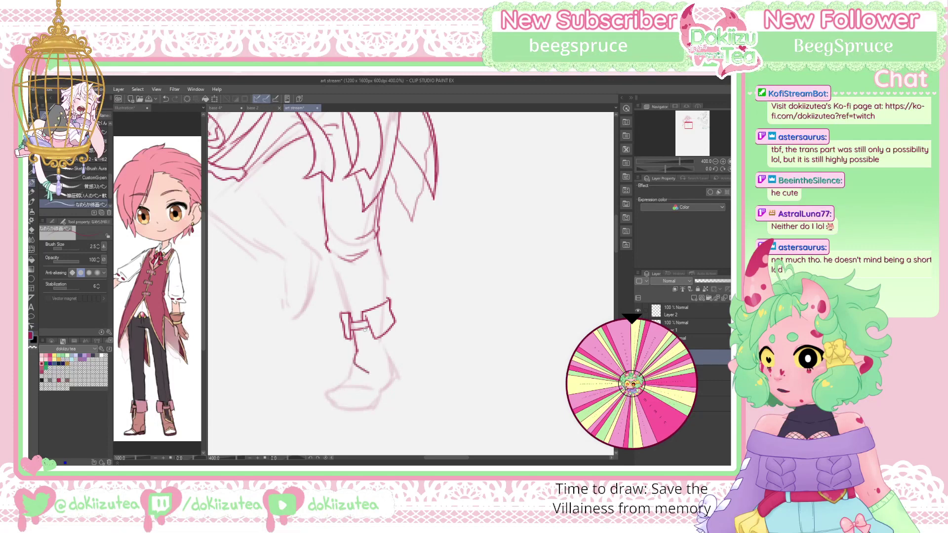
drag(365, 329, 369, 370)
drag(369, 372, 382, 391)
mouse_move(353, 337)
mouse_down()
mouse_move(350, 364)
mouse_move(380, 393)
mouse_move(341, 387)
mouse_move(374, 402)
mouse_up()
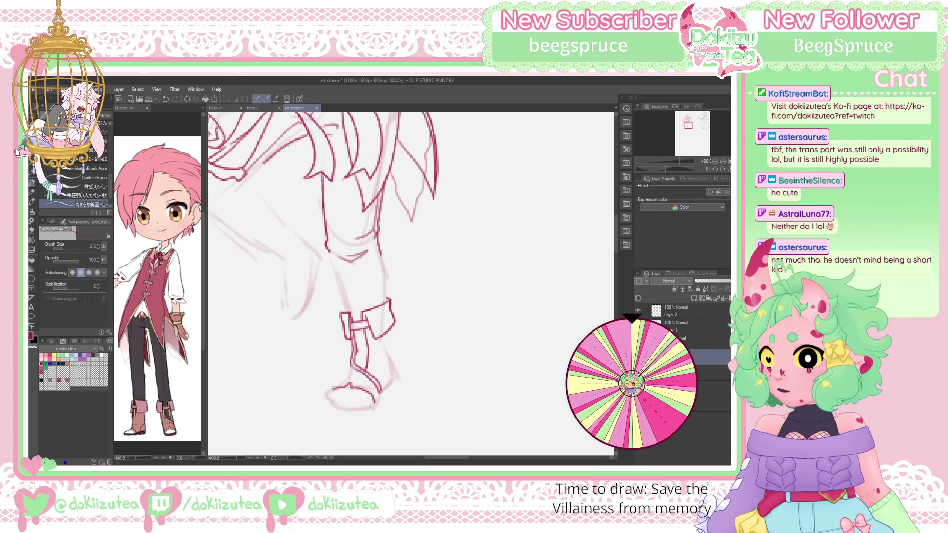
mouse_move(335, 387)
mouse_down()
mouse_move(323, 407)
mouse_move(377, 401)
mouse_move(346, 414)
mouse_move(380, 398)
mouse_move(348, 380)
mouse_move(380, 401)
mouse_move(384, 389)
mouse_up()
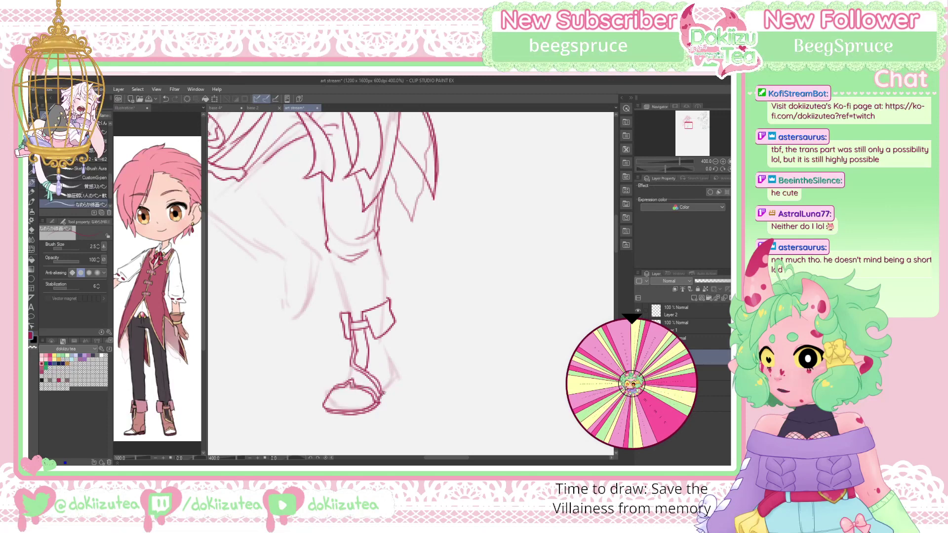
Ink the front boot's back edge and heel, with small detail marks on the back and an inner line along the front opening
drag(382, 394, 395, 385)
mouse_move(390, 349)
mouse_down()
mouse_move(392, 381)
mouse_move(381, 391)
mouse_move(344, 376)
mouse_move(350, 367)
mouse_move(341, 379)
mouse_move(348, 339)
mouse_move(348, 355)
mouse_up()
key(ctrl+z)
key(ctrl+z)
drag(392, 328, 389, 356)
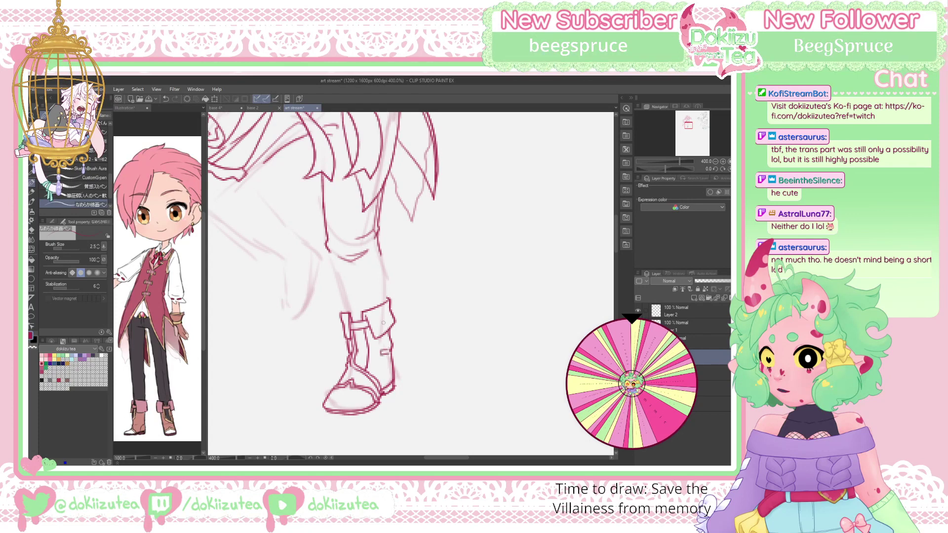
drag(362, 327, 365, 368)
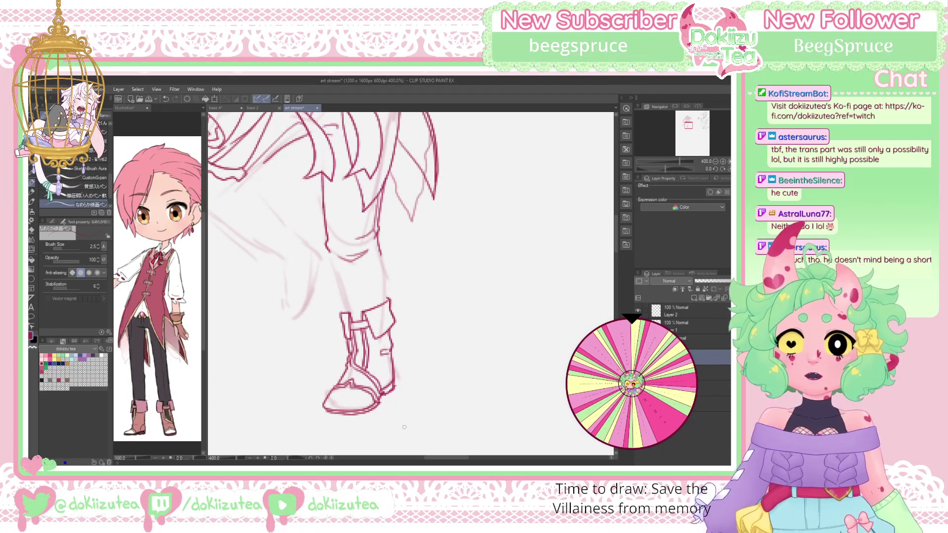
Ink both shin lines from the knee to the front boot's cuff, and undo the extra fold stroke tried above the knee
drag(688, 124, 688, 123)
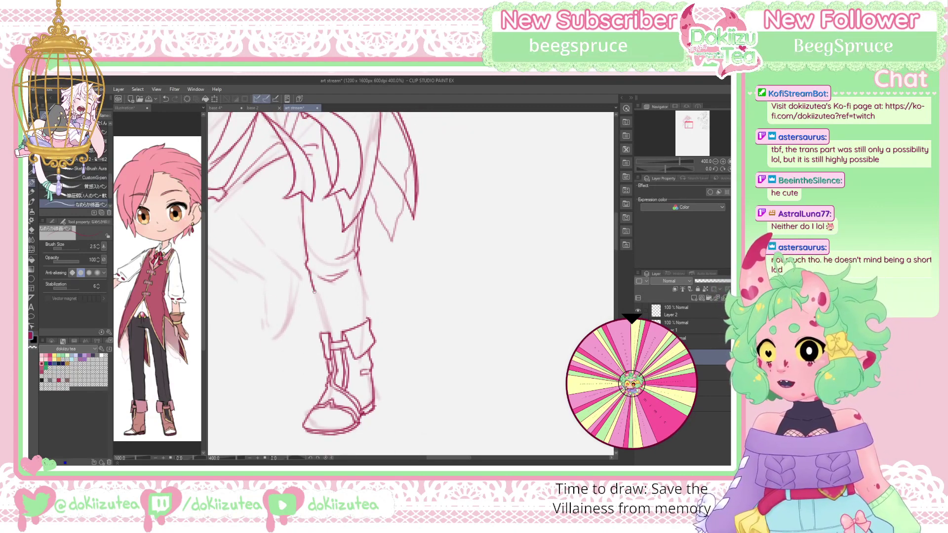
drag(314, 292, 327, 332)
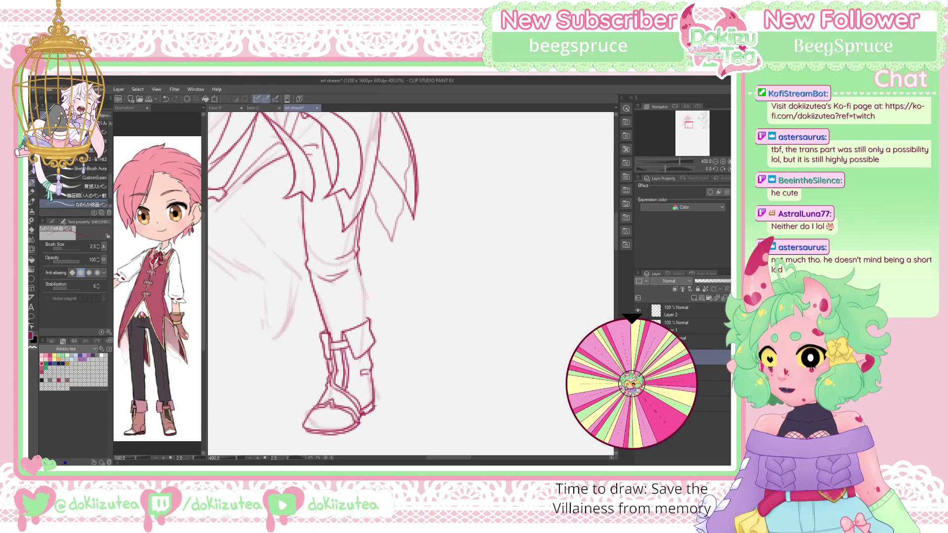
drag(358, 269, 370, 319)
mouse_move(355, 267)
mouse_down()
mouse_move(368, 320)
mouse_move(356, 322)
mouse_up()
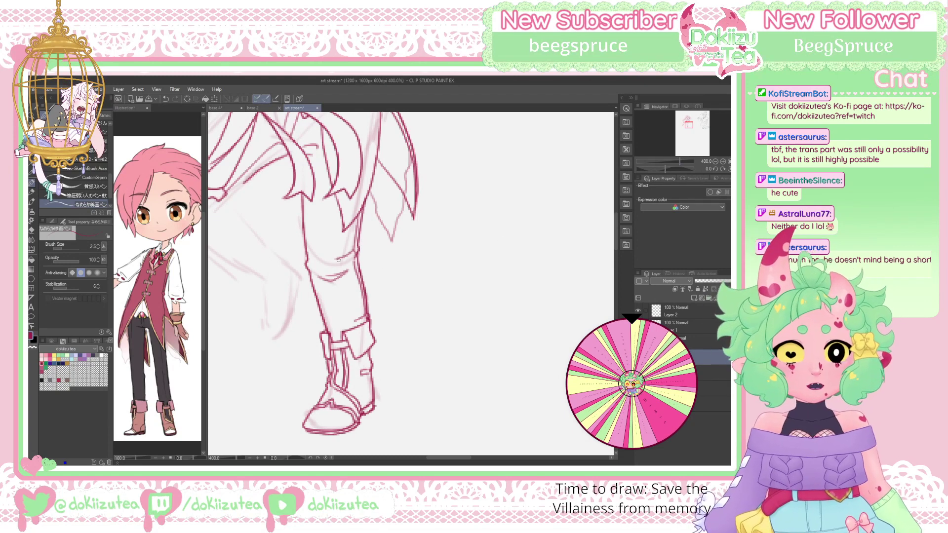
drag(335, 256, 351, 251)
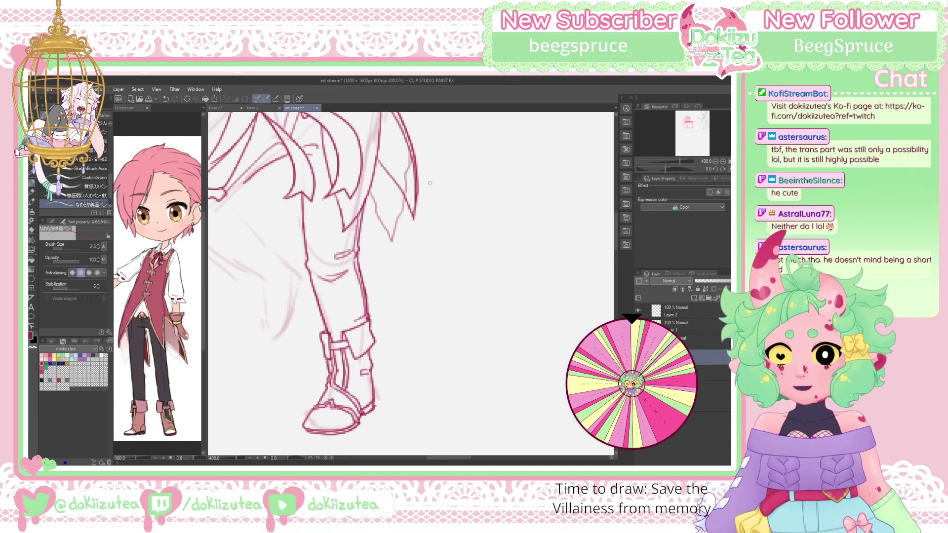
key(ctrl+z)
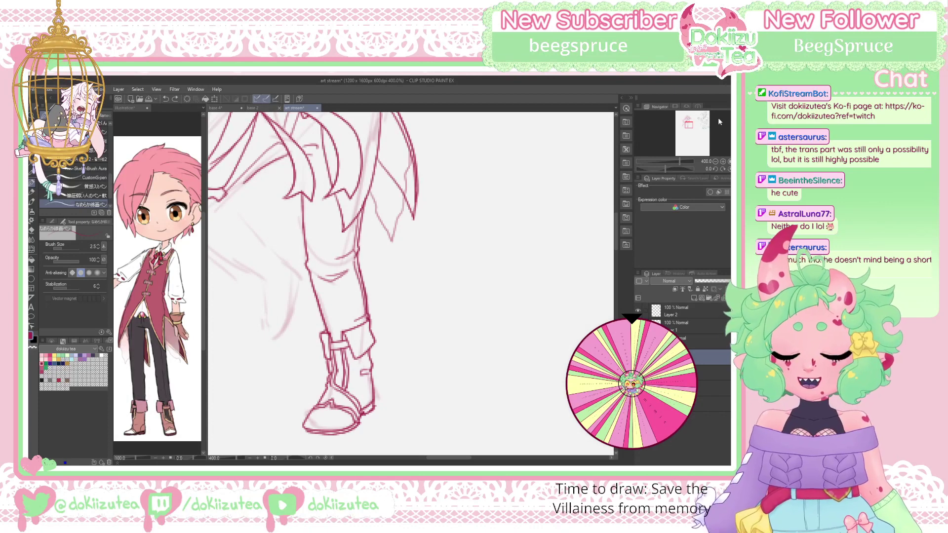
Ink the short lines below the skirt frill, then rotate the canvas to 43.5 degrees and ink the middle boot's cuff and side opening
drag(688, 126, 687, 124)
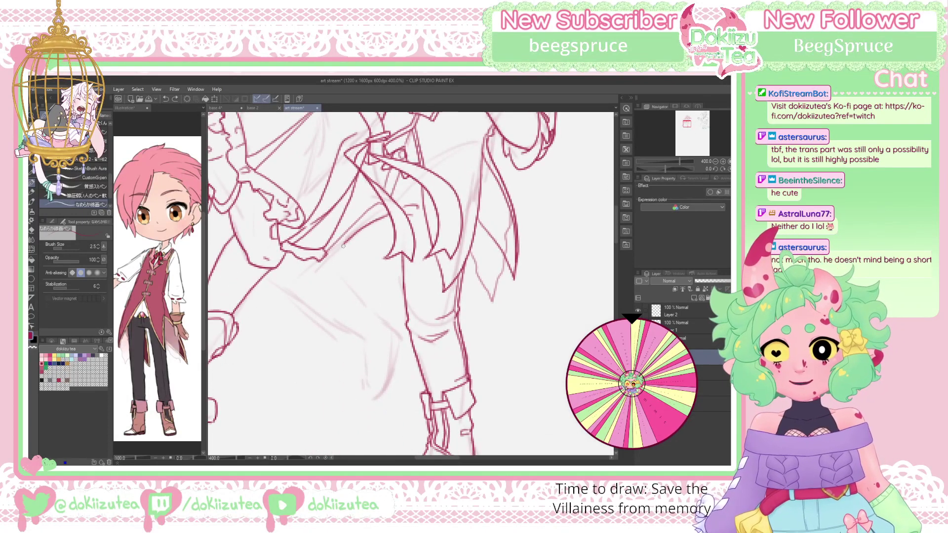
mouse_move(349, 240)
mouse_down()
mouse_move(303, 273)
mouse_move(307, 265)
mouse_up()
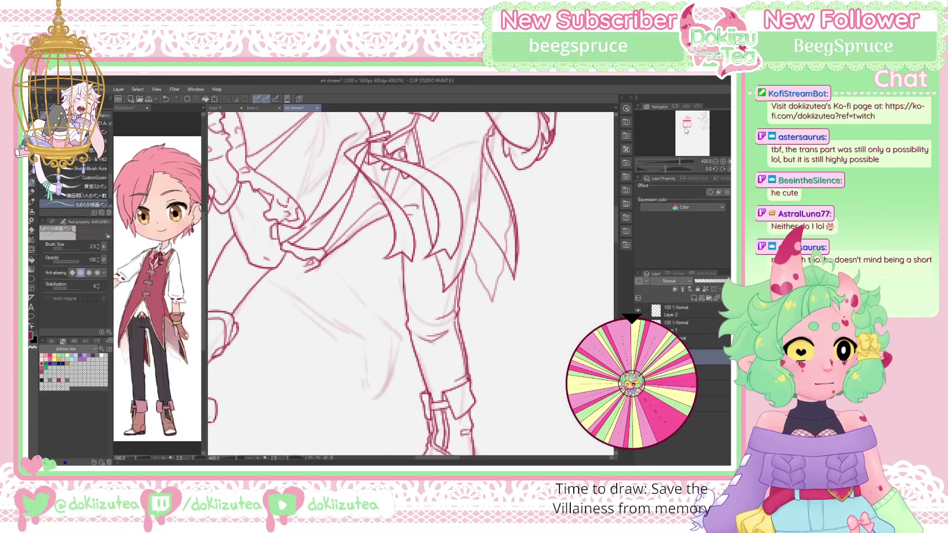
drag(686, 124, 686, 124)
drag(666, 170, 671, 173)
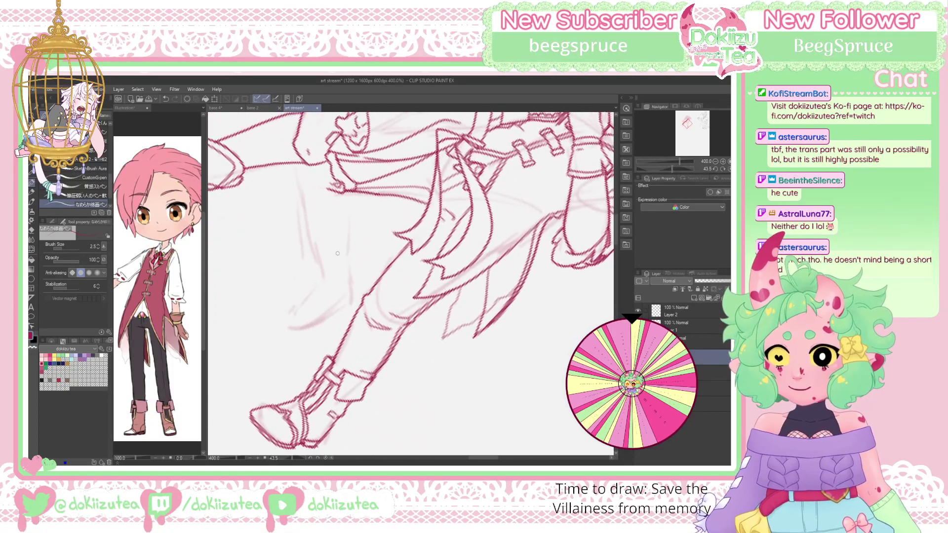
mouse_move(349, 239)
mouse_down()
mouse_move(316, 253)
mouse_move(323, 270)
mouse_move(349, 258)
mouse_move(350, 239)
mouse_move(350, 256)
mouse_move(310, 257)
mouse_move(312, 269)
mouse_move(306, 251)
mouse_move(334, 267)
mouse_move(316, 277)
mouse_move(320, 269)
mouse_move(319, 284)
mouse_move(318, 268)
mouse_move(319, 293)
mouse_move(302, 301)
mouse_move(322, 297)
mouse_move(314, 272)
mouse_move(309, 297)
mouse_up()
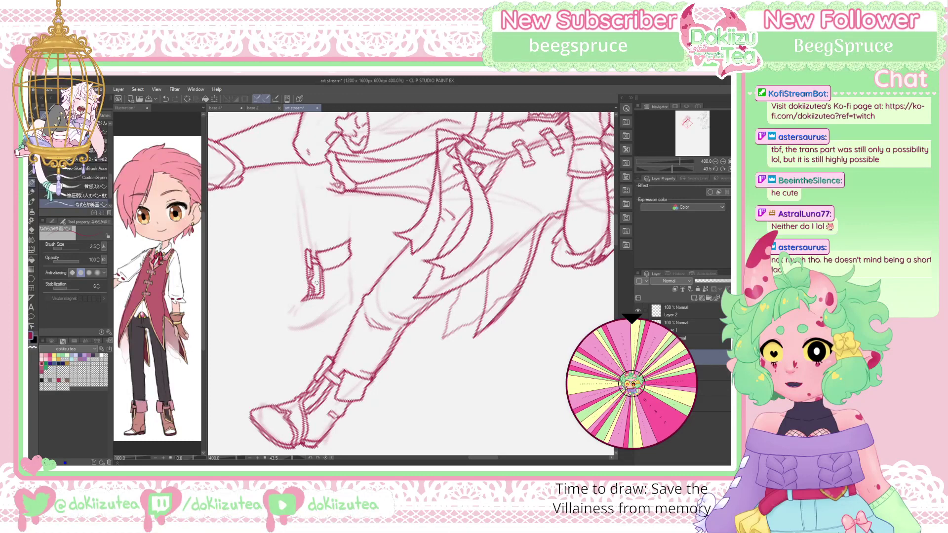
Ink the middle boot's back edge, heel, foot and sole, undoing the strokes that miss the sketch
mouse_move(349, 254)
mouse_down()
mouse_move(345, 314)
mouse_move(294, 306)
mouse_move(277, 325)
mouse_move(301, 330)
mouse_move(317, 317)
mouse_move(295, 306)
mouse_move(281, 317)
mouse_move(296, 306)
mouse_move(278, 323)
mouse_move(349, 309)
mouse_move(341, 320)
mouse_move(279, 325)
mouse_up()
key(ctrl+z)
key(ctrl+z)
key(ctrl+z)
key(ctrl+z)
key(ctrl+z)
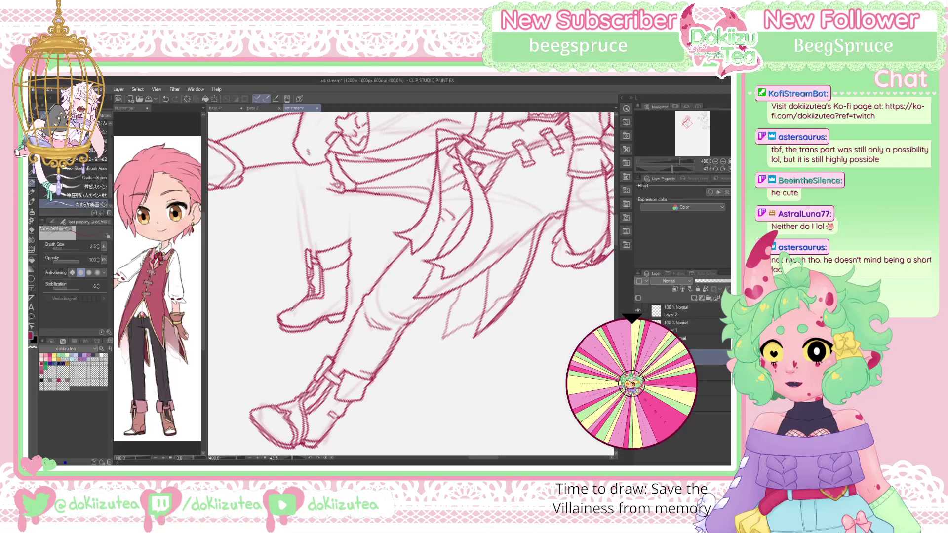
Add small detail marks to the middle boot and ink the lower leg from the skirt to its cuff
mouse_move(299, 305)
mouse_down()
mouse_move(303, 326)
mouse_move(304, 303)
mouse_up()
drag(344, 279, 334, 296)
mouse_move(296, 164)
mouse_down()
mouse_move(306, 247)
mouse_move(330, 234)
mouse_move(316, 240)
mouse_up()
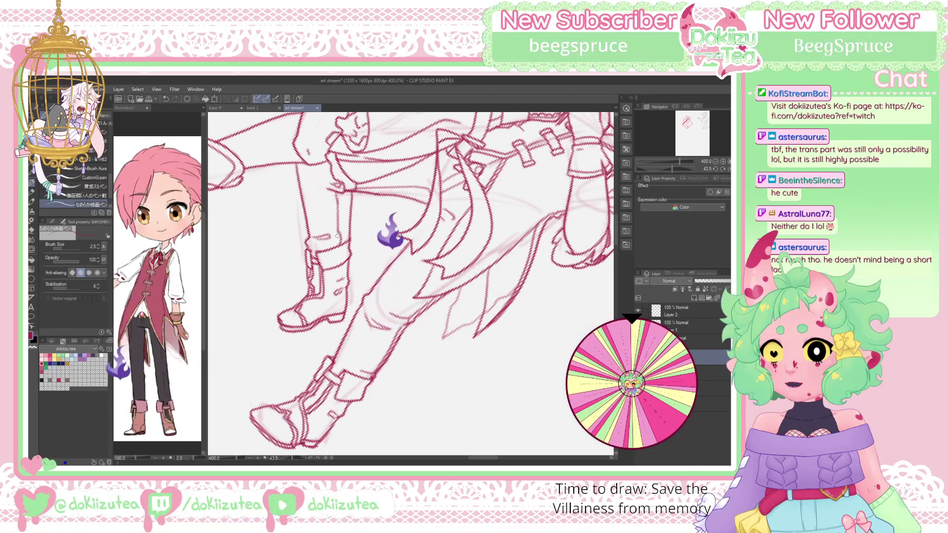
Reset the canvas rotation and ink the pointed cloth end hanging between the ribbon and the boy's front thigh
click(728, 168)
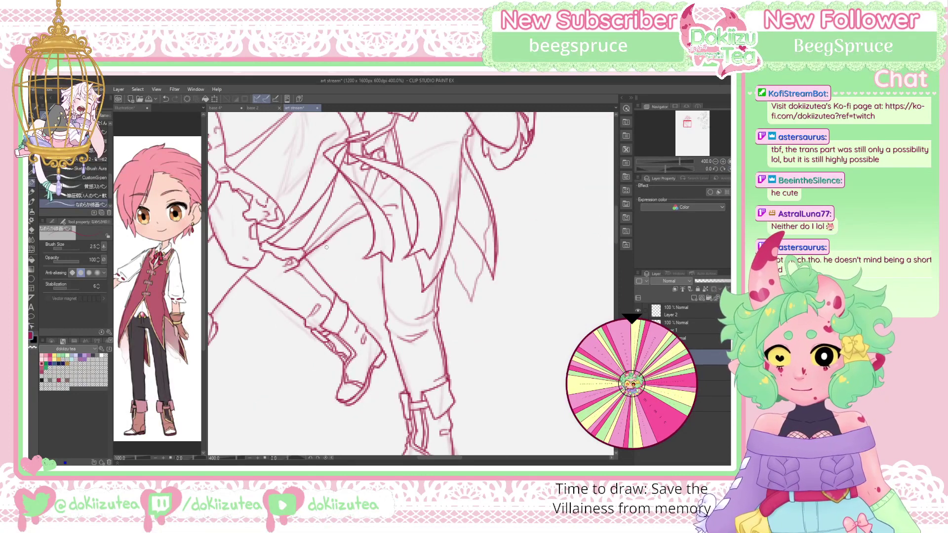
mouse_move(344, 224)
mouse_down()
mouse_move(358, 292)
mouse_move(381, 263)
mouse_up()
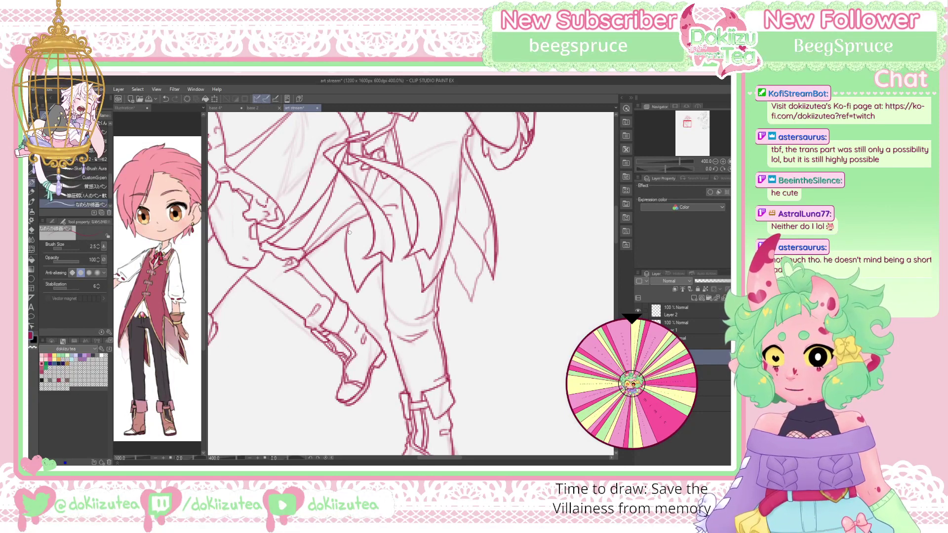
Ink two long, wavy-ended bow tails flowing out behind the girl's waist, undoing the misplaced first curve and rotating the canvas for the strokes
click(685, 340)
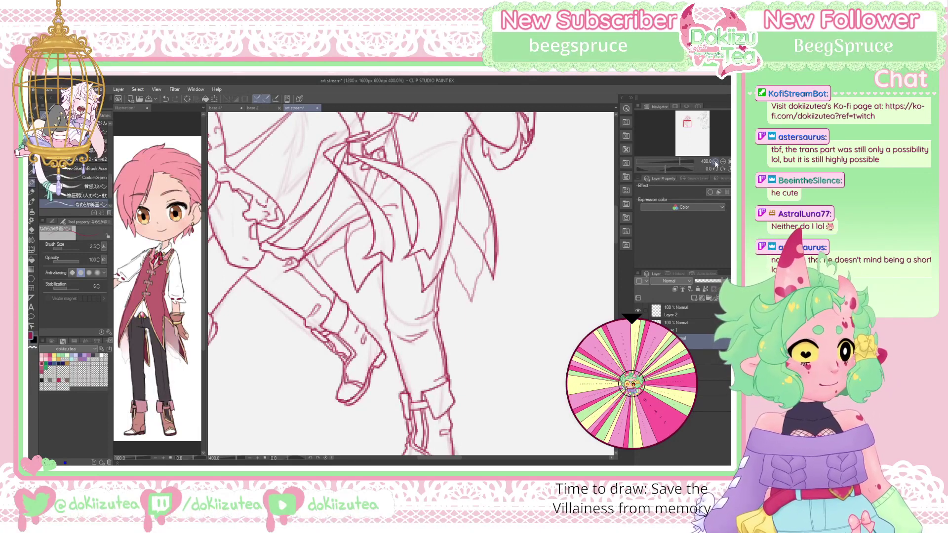
click(714, 161)
click(715, 161)
click(715, 161)
drag(691, 138, 685, 121)
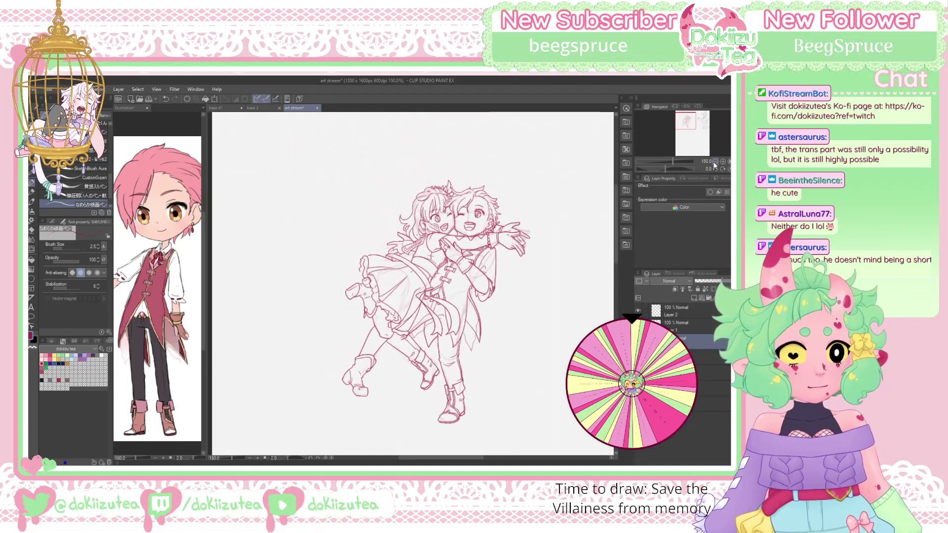
click(723, 162)
click(723, 162)
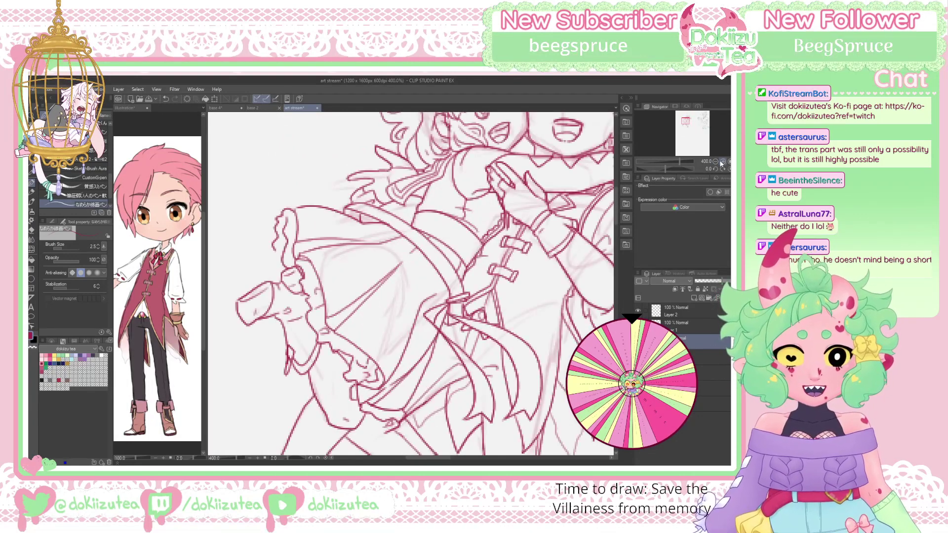
click(715, 161)
click(716, 161)
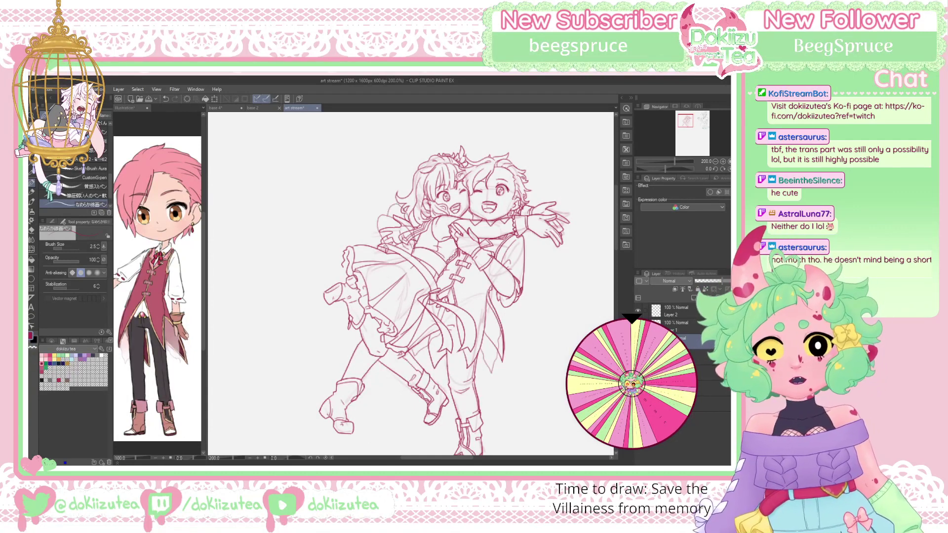
mouse_move(384, 241)
mouse_down()
mouse_move(346, 230)
mouse_move(299, 240)
mouse_up()
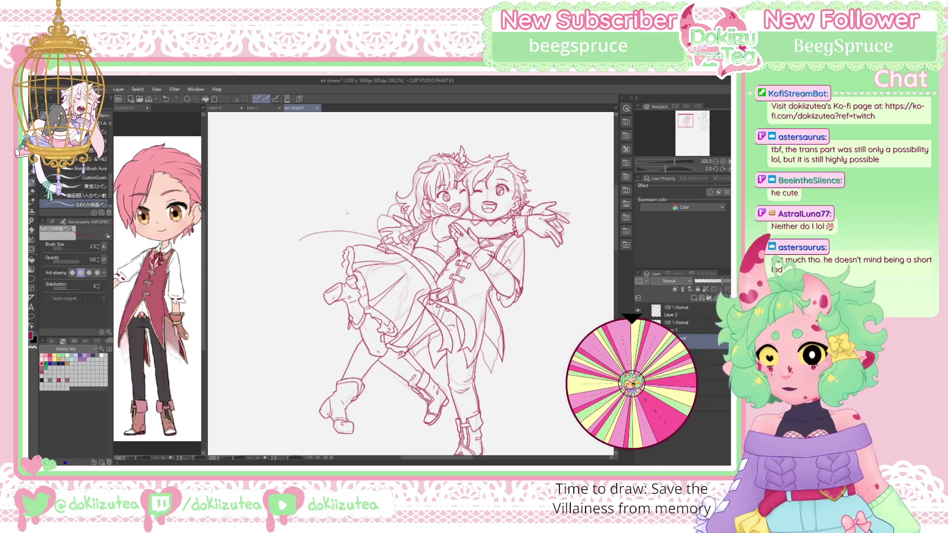
drag(682, 169, 658, 167)
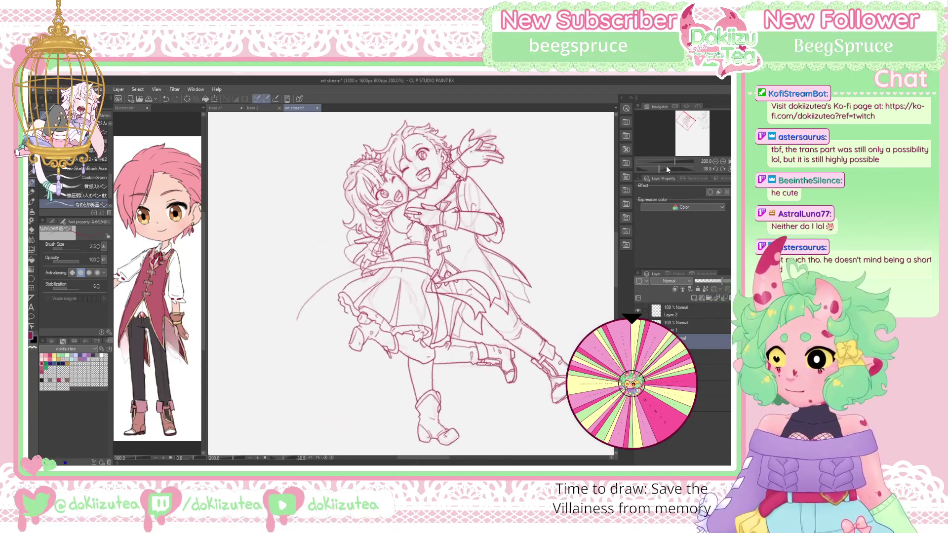
key(ctrl+z)
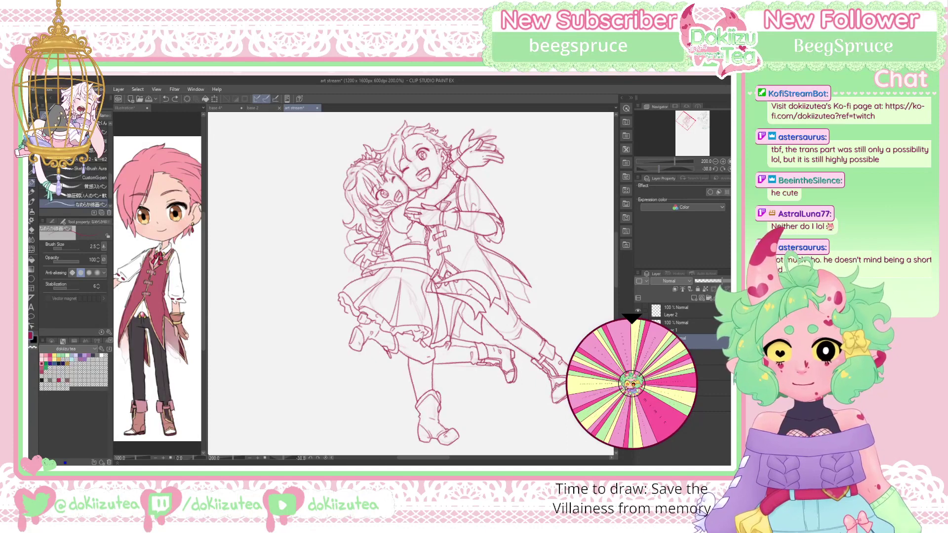
mouse_move(385, 262)
mouse_down()
mouse_move(315, 290)
mouse_move(298, 324)
mouse_up()
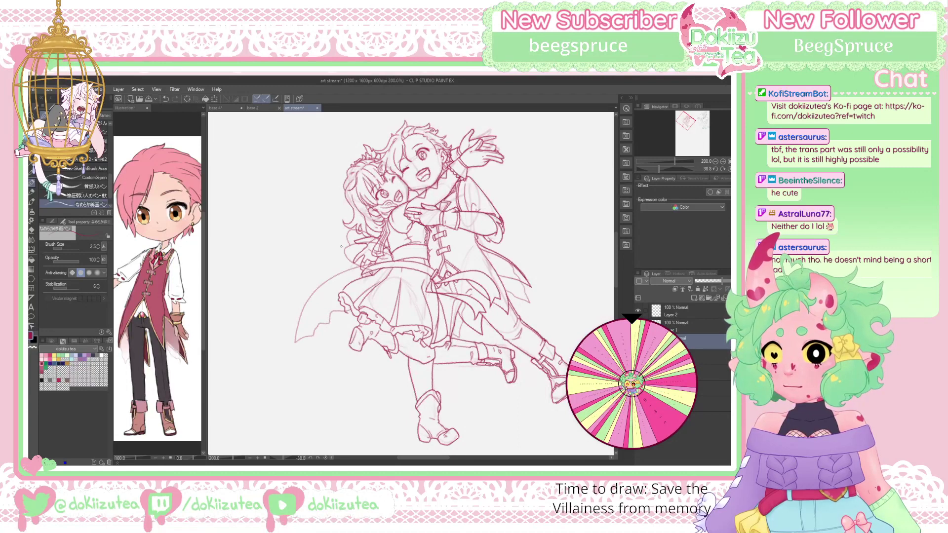
mouse_move(348, 261)
mouse_down()
mouse_move(296, 266)
mouse_move(284, 281)
mouse_move(325, 282)
mouse_up()
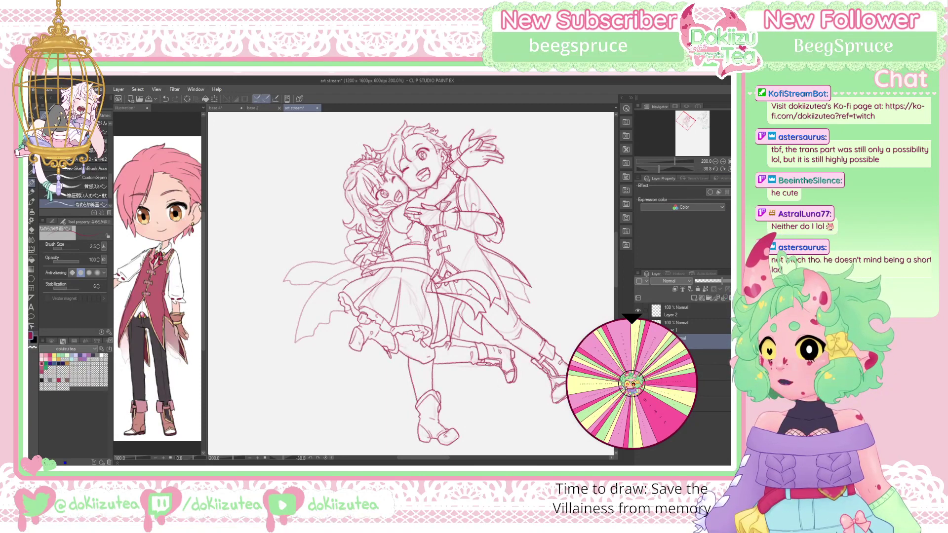
click(729, 168)
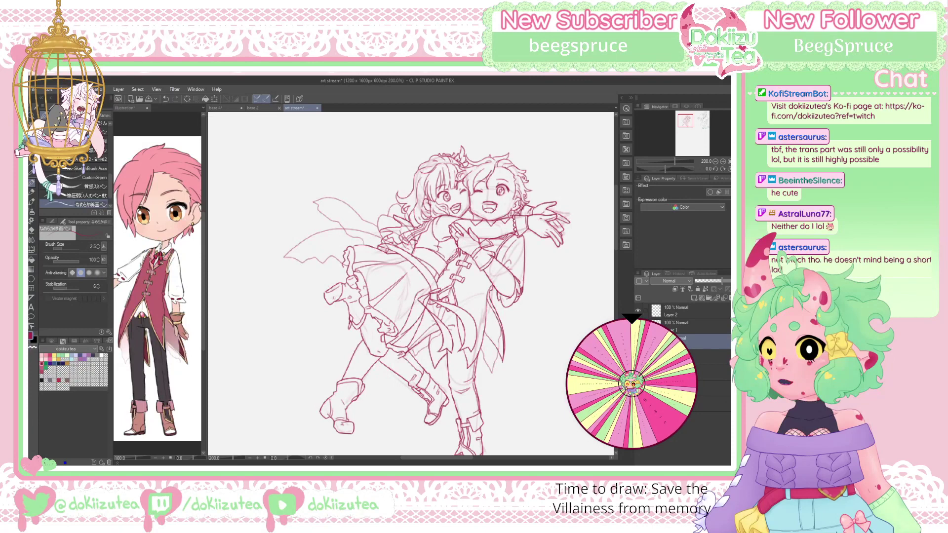
Try to recolor the couple's line art black and undo the fill
drag(686, 121, 689, 122)
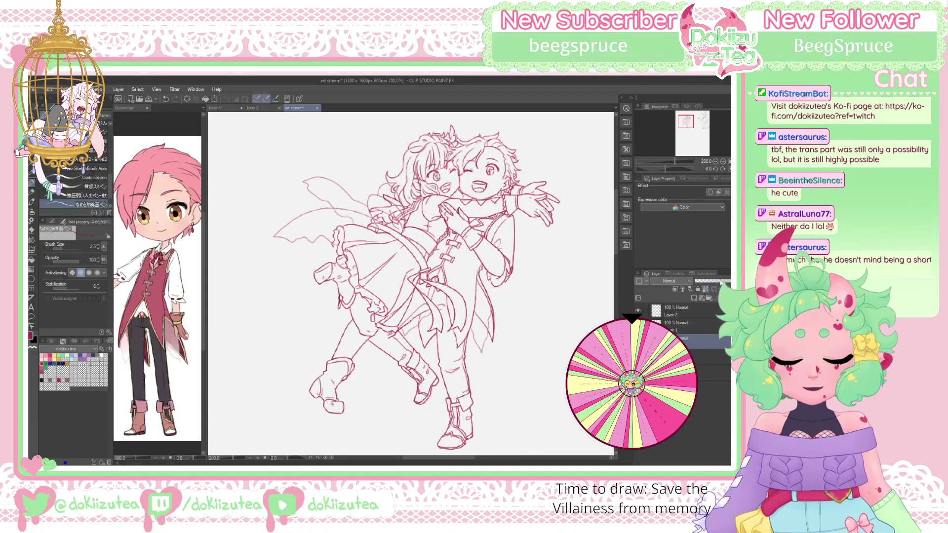
click(35, 342)
click(205, 99)
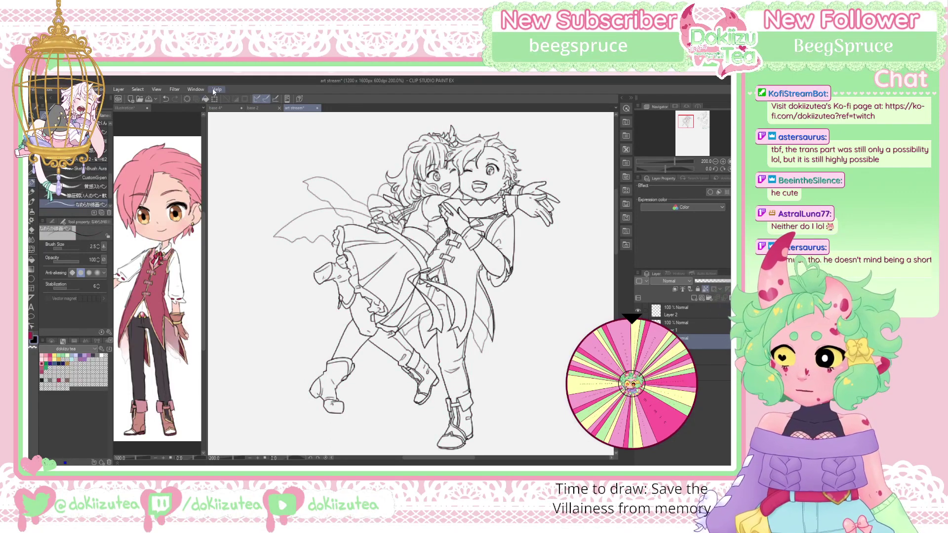
key(ctrl+z)
key(ctrl+z)
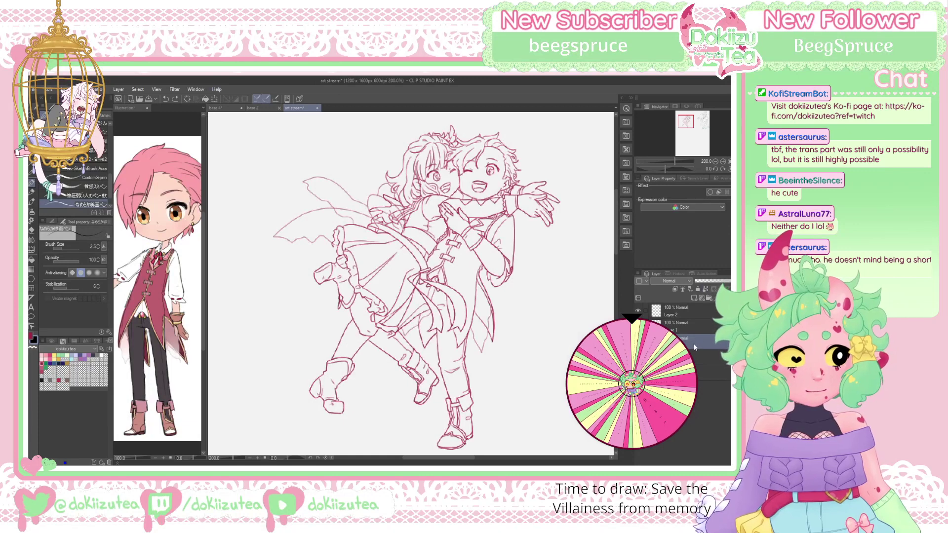
Recolor the line art on both line layers, including the new bow tails, with a dark reddish brown, and bring back the saved color swatches
click(706, 357)
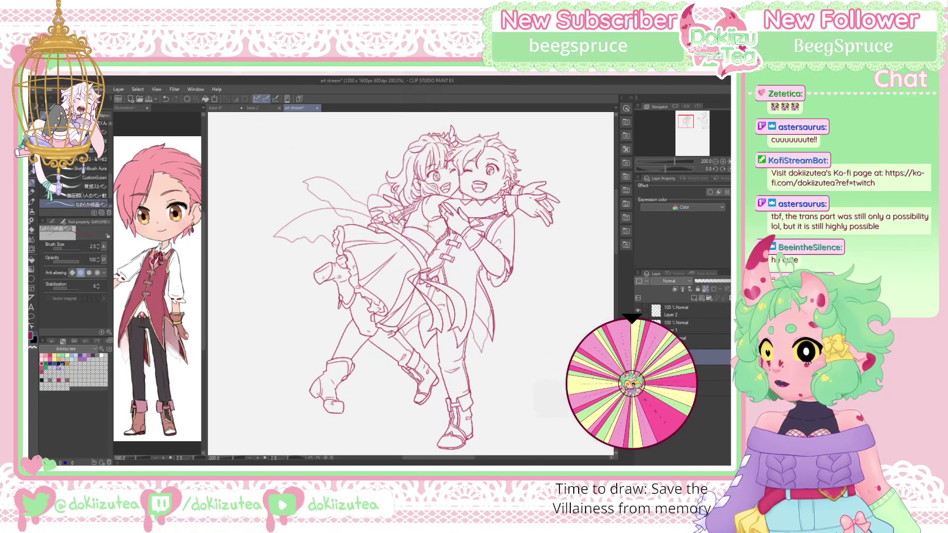
click(49, 341)
click(80, 410)
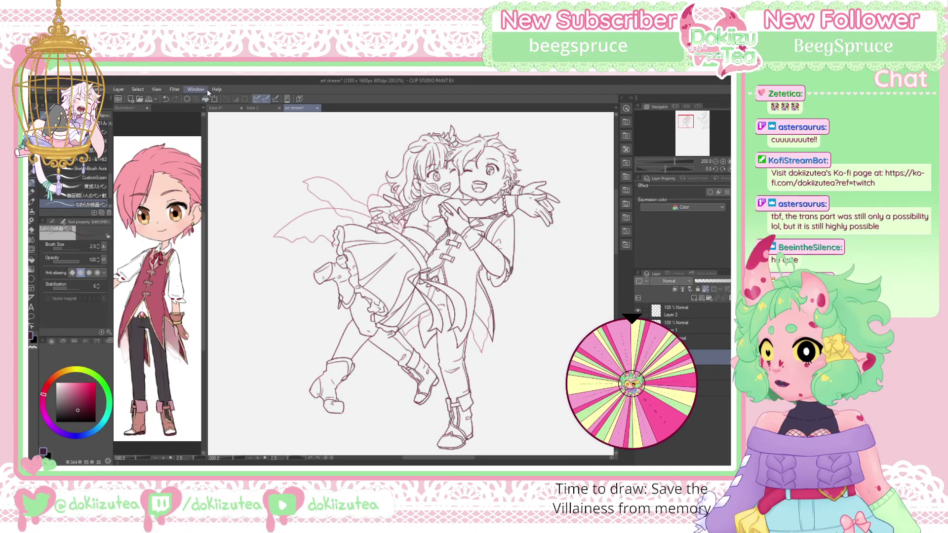
click(693, 341)
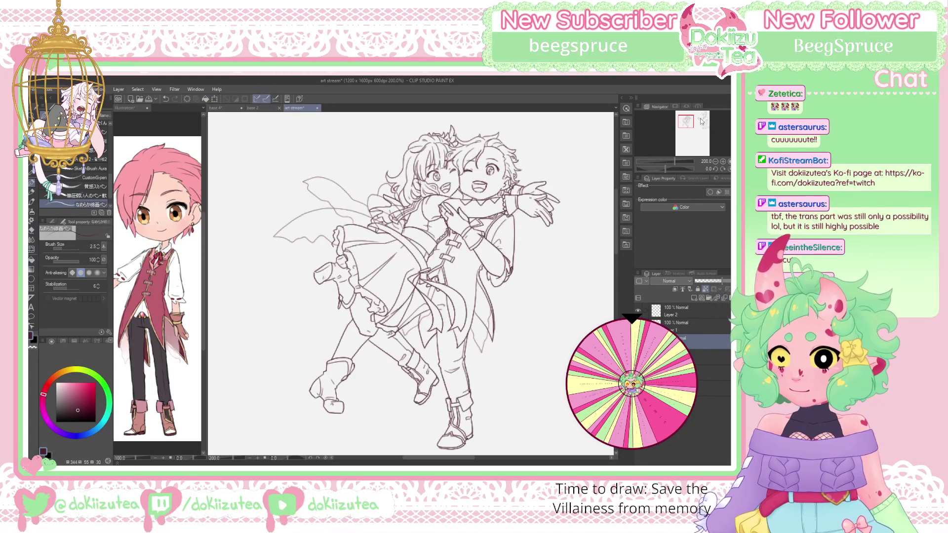
click(62, 340)
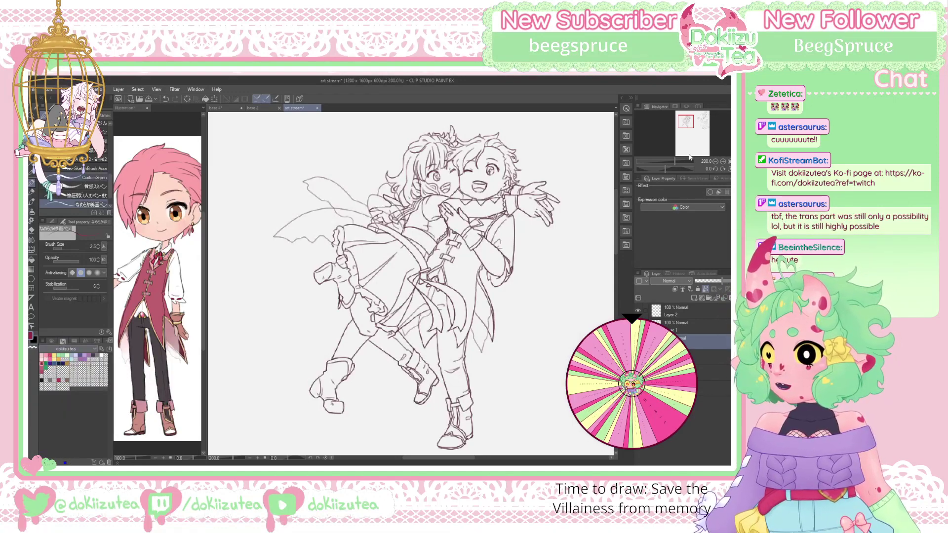
Add small pink blush lines to the cheeks of the boy and the girl
click(723, 161)
drag(686, 122, 687, 119)
click(715, 161)
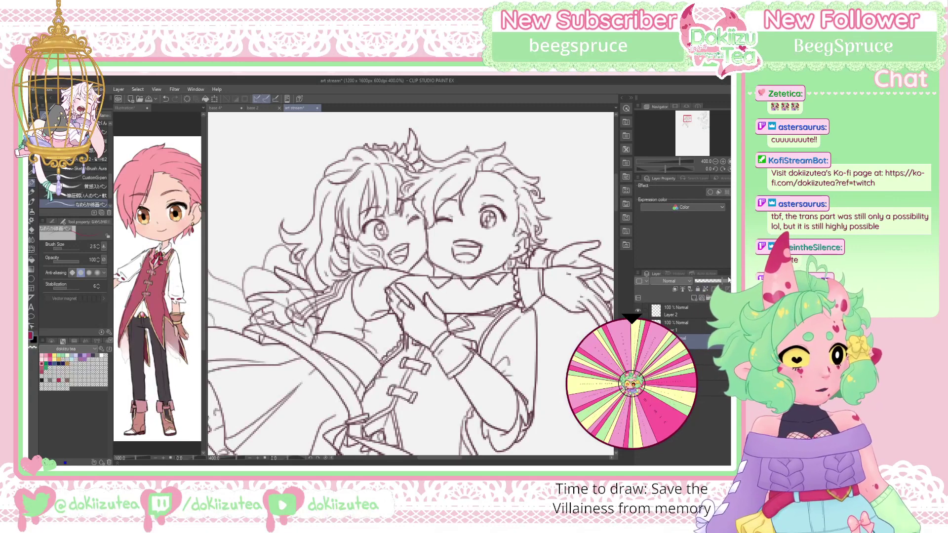
drag(499, 230, 498, 237)
drag(434, 227, 435, 231)
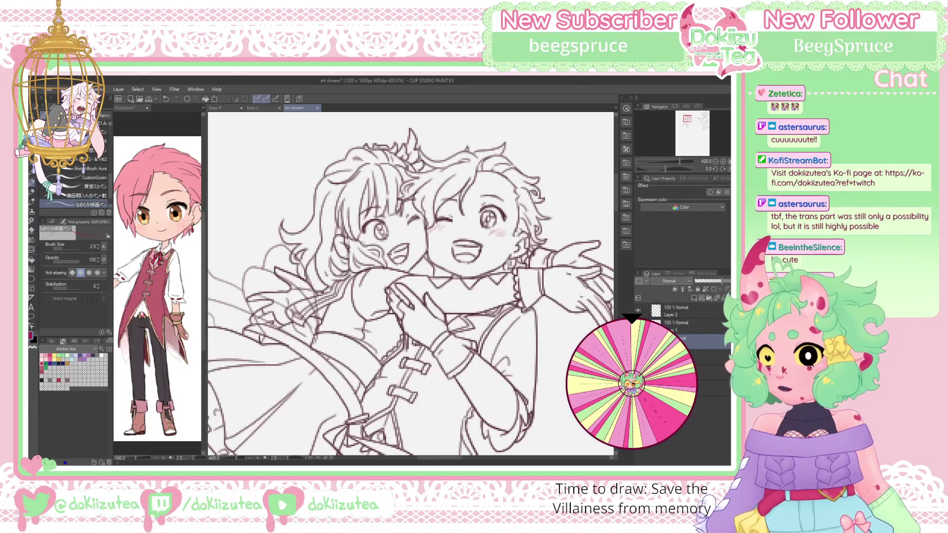
drag(364, 241, 377, 246)
drag(363, 238, 381, 248)
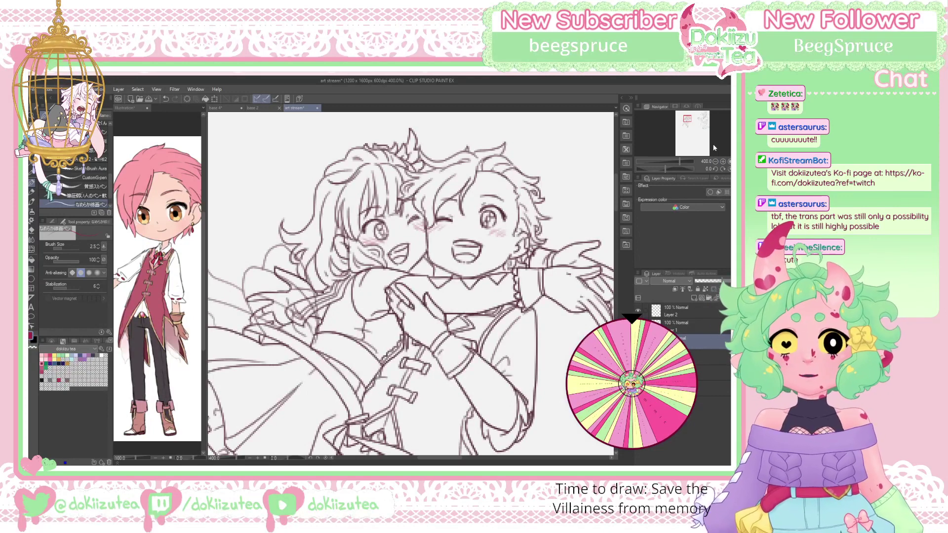
Bring the whole couple back into view at 200% zoom and save the drawing
click(716, 162)
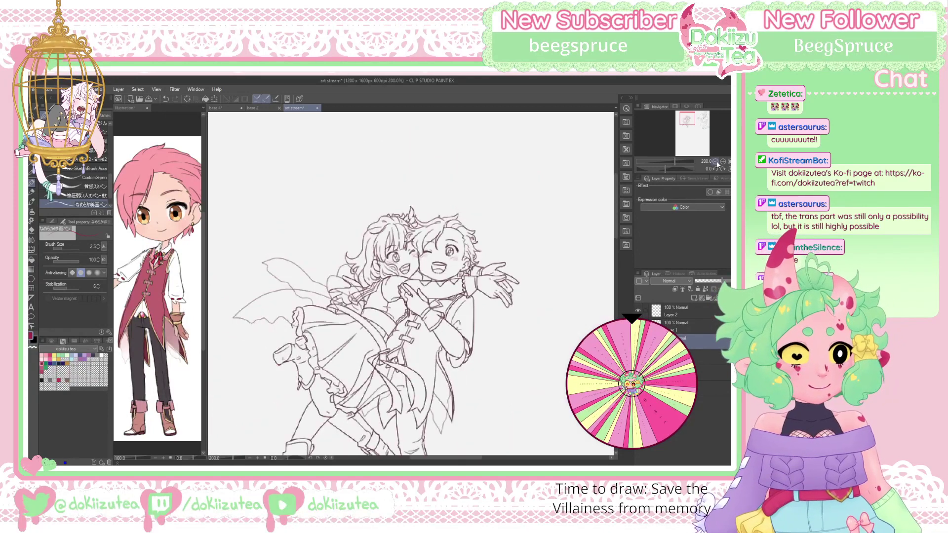
click(687, 120)
drag(687, 120, 687, 121)
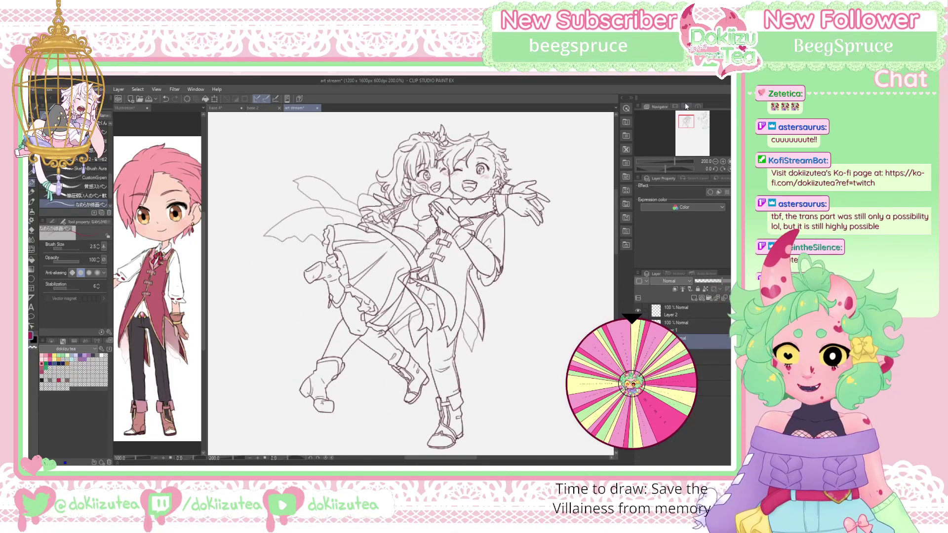
key(ctrl+s)
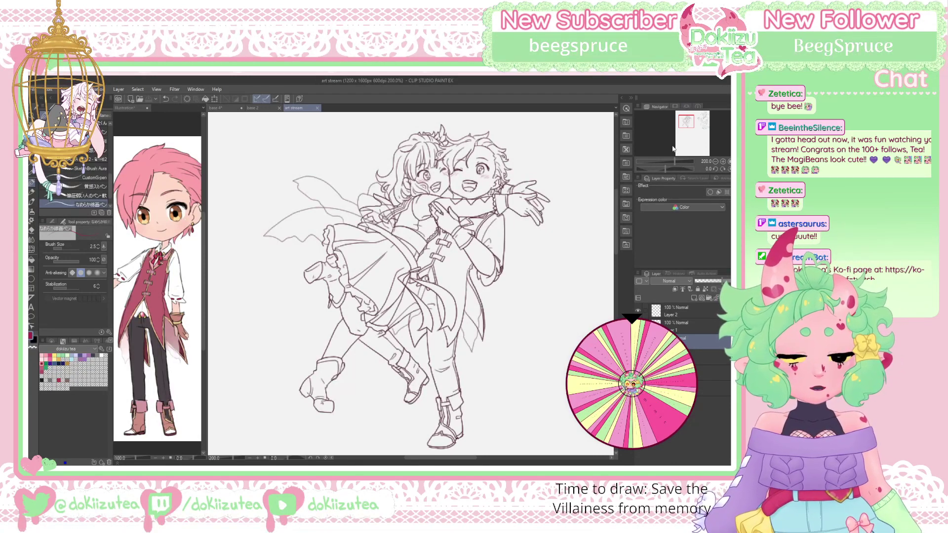
Copy the whole couple with a rectangular selection into a new illustration canvas, and return to the art stream file to deselect
key(m)
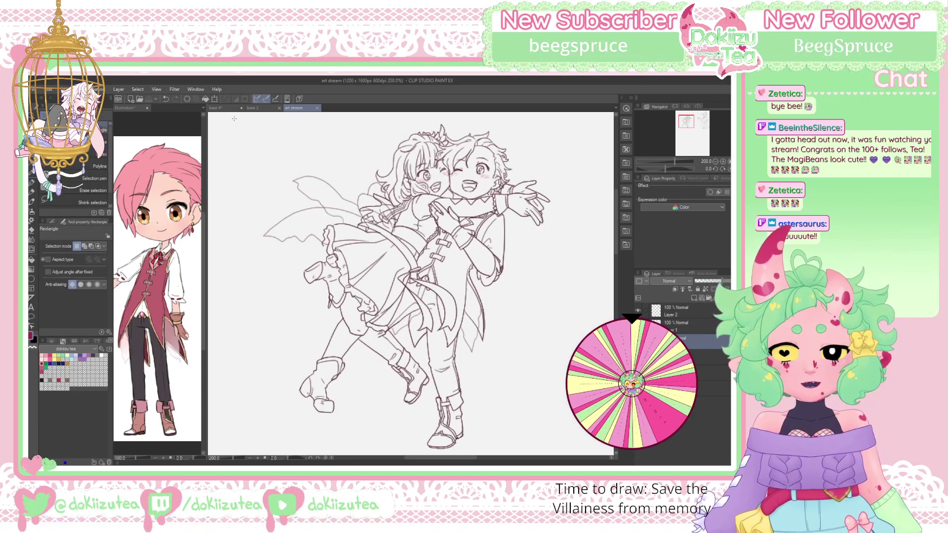
drag(225, 116, 592, 451)
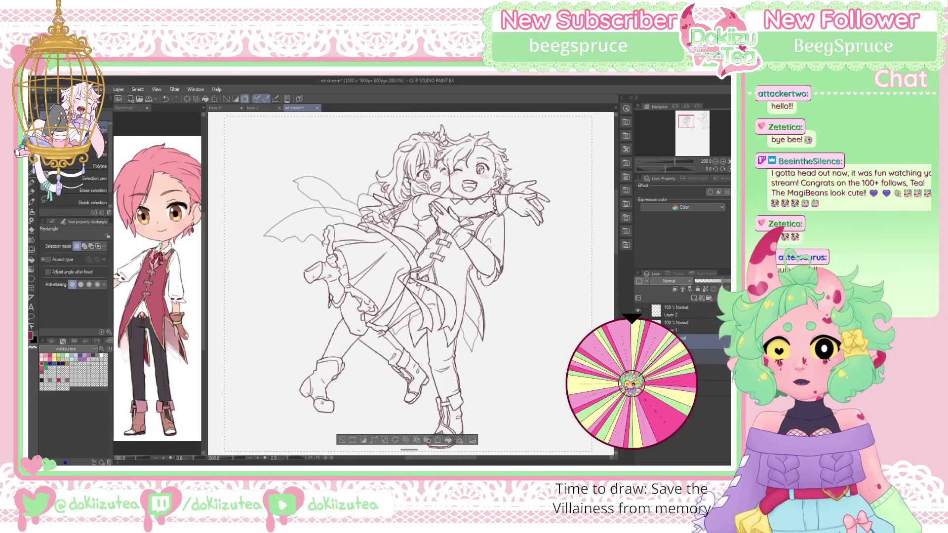
key(ctrl+n)
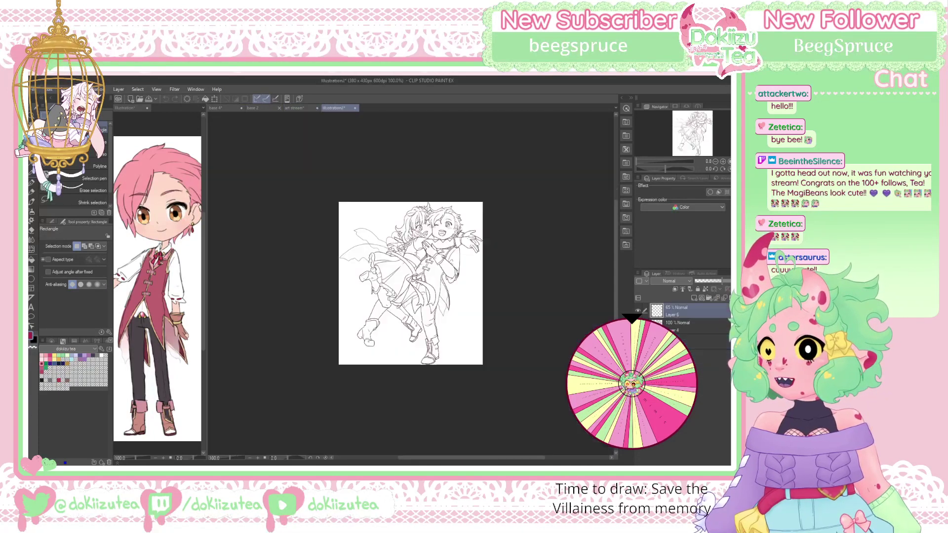
click(722, 161)
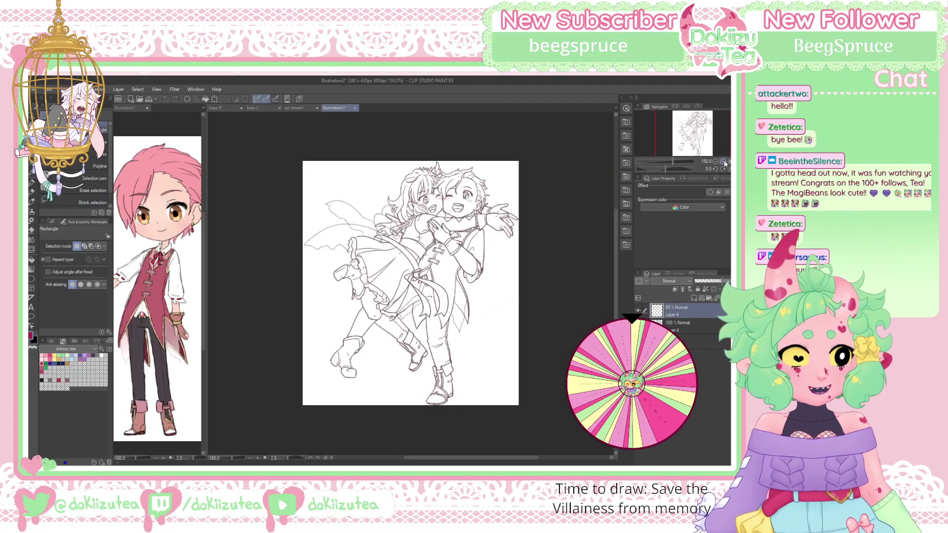
click(722, 162)
click(296, 108)
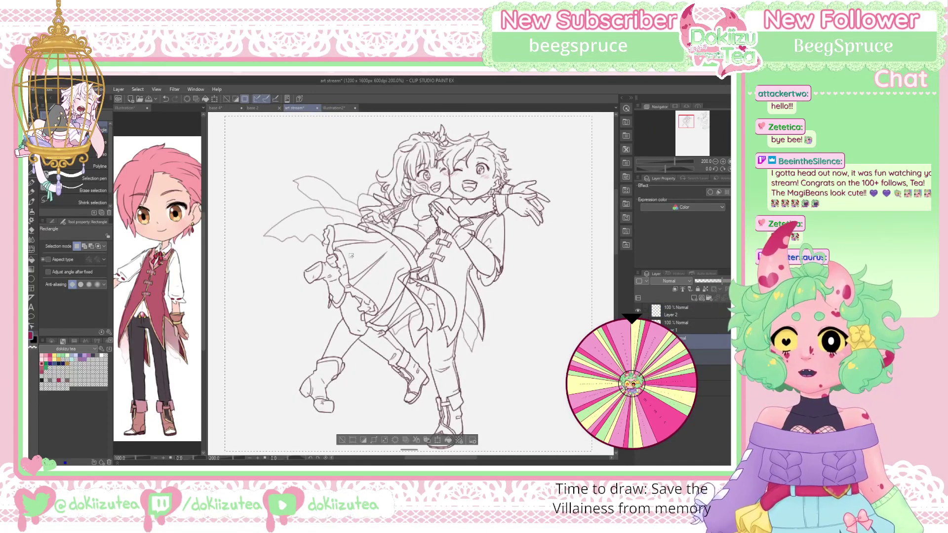
key(ctrl+d)
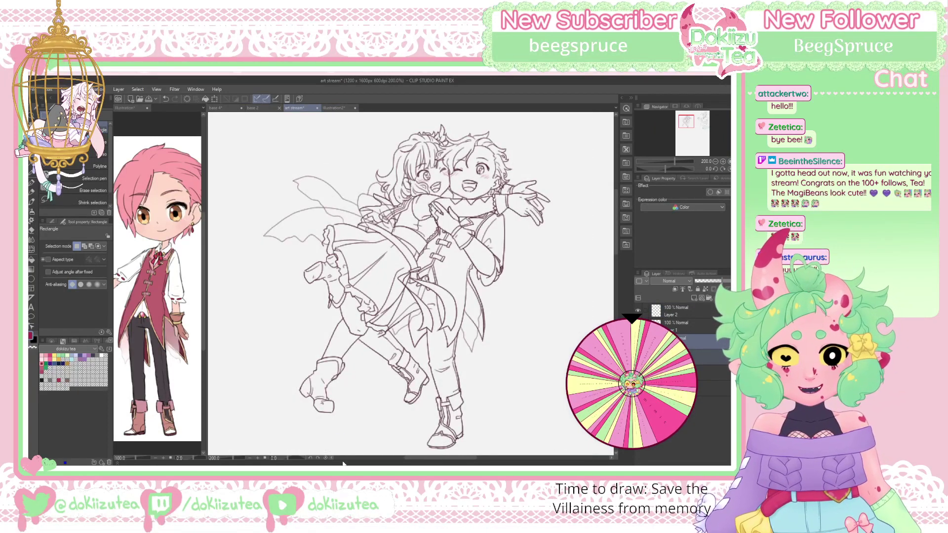
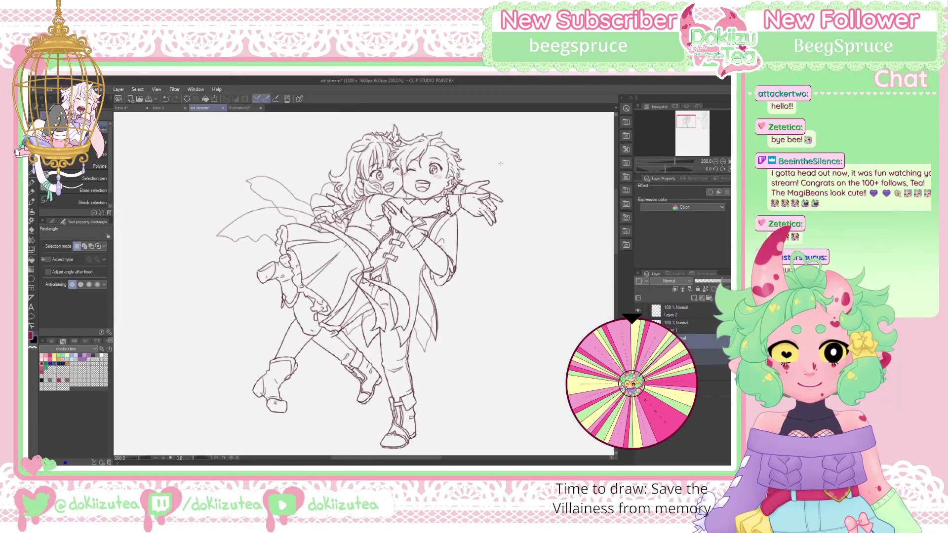
Group the couple's line art layers into one folder and select that folder
drag(691, 121, 693, 123)
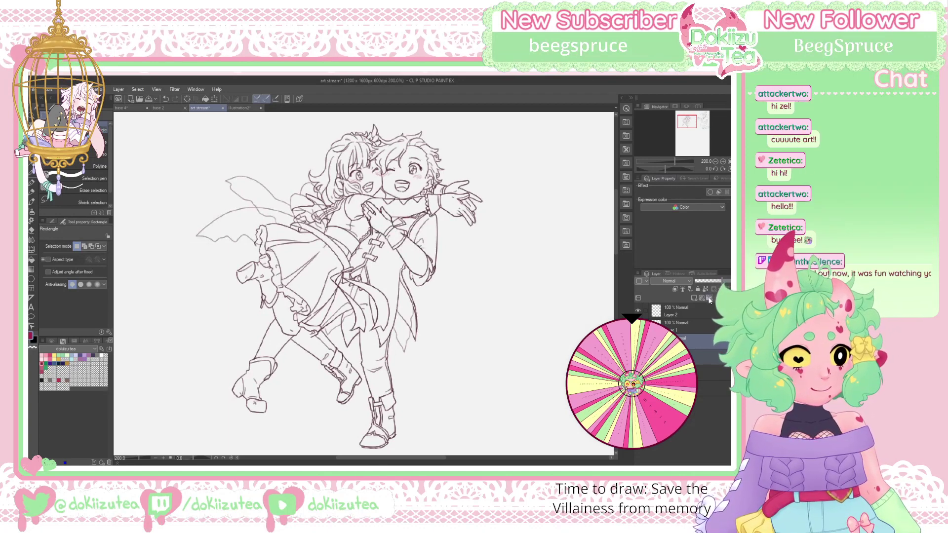
key(ctrl+g)
click(700, 352)
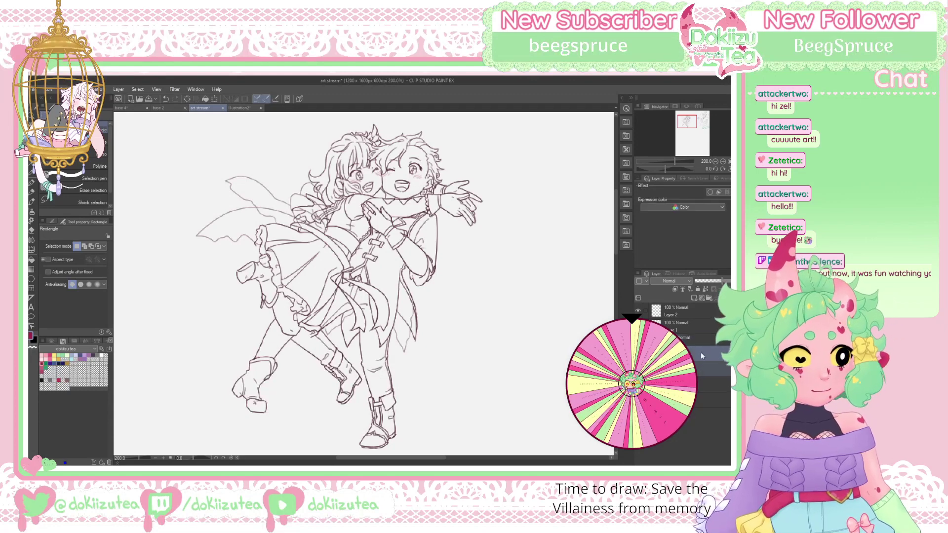
click(690, 336)
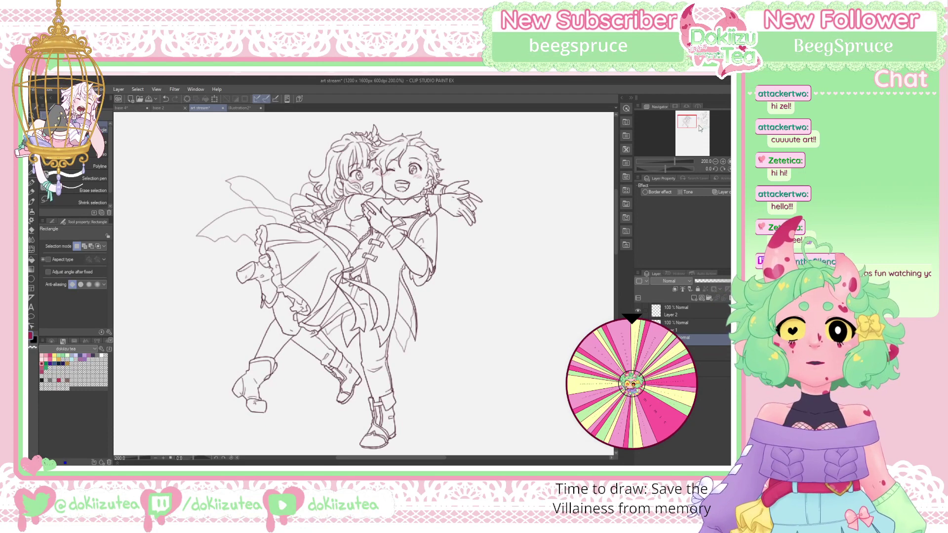
Move the whole couple into the upper-left corner of the canvas, at 100% zoom
drag(689, 122, 727, 158)
click(715, 161)
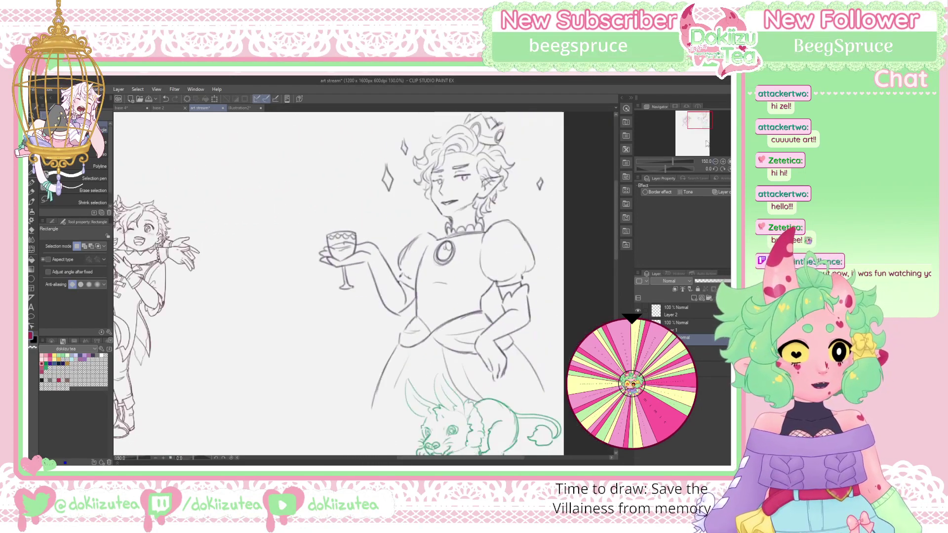
drag(700, 123, 701, 122)
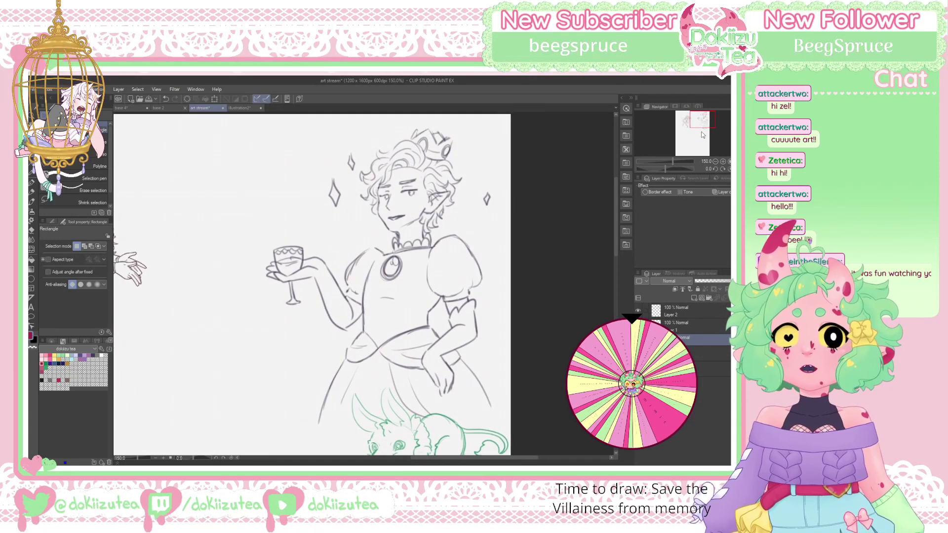
mouse_move(703, 122)
mouse_down()
mouse_move(693, 122)
mouse_move(703, 122)
mouse_up()
key(ctrl+minus)
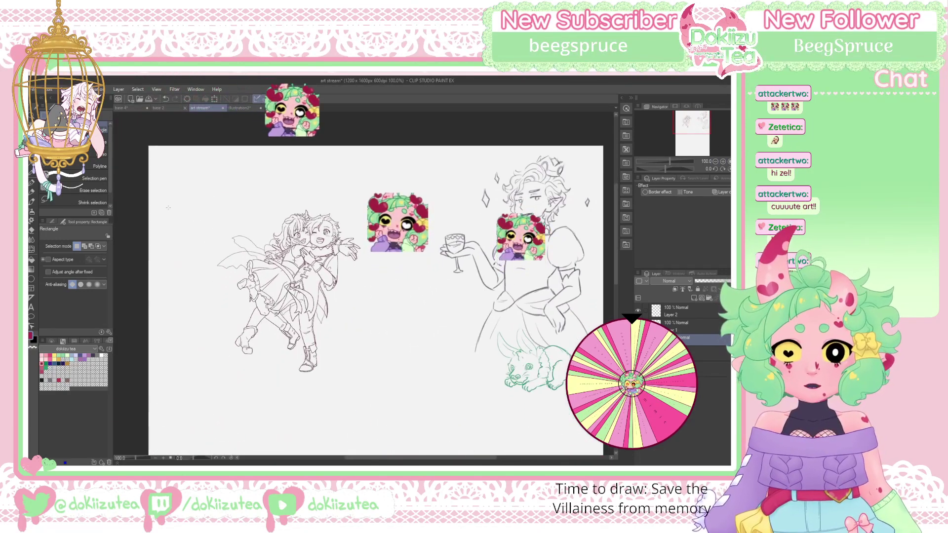
key(k)
drag(326, 362, 256, 300)
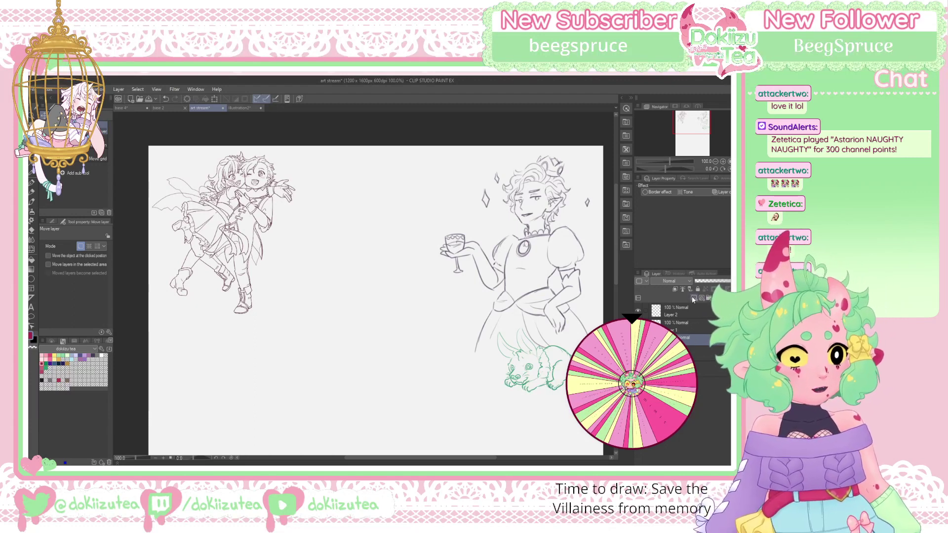
On a new layer in an empty canvas area, sketch a head with face guidelines, neck, shoulders and chest in green with the Lighter pencil
click(696, 339)
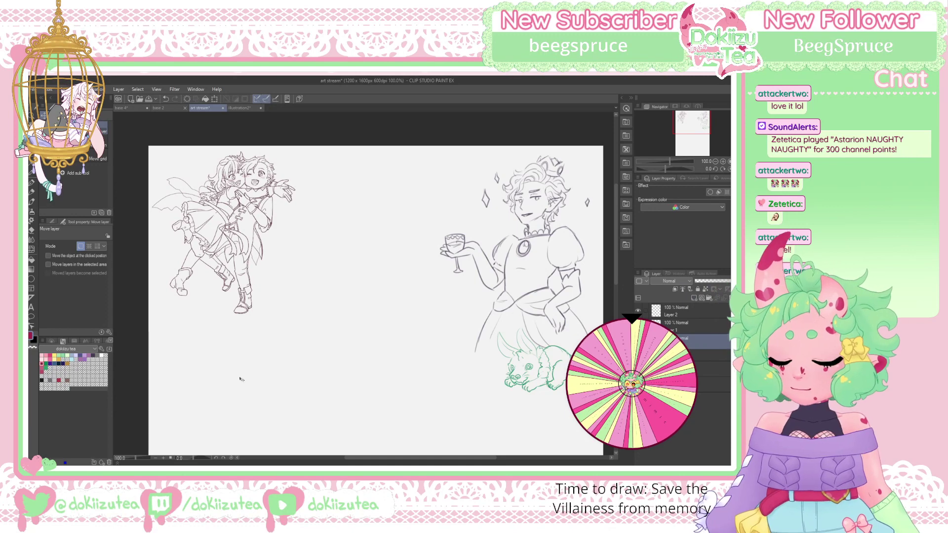
click(32, 192)
click(46, 364)
click(723, 161)
click(722, 161)
drag(696, 123, 691, 132)
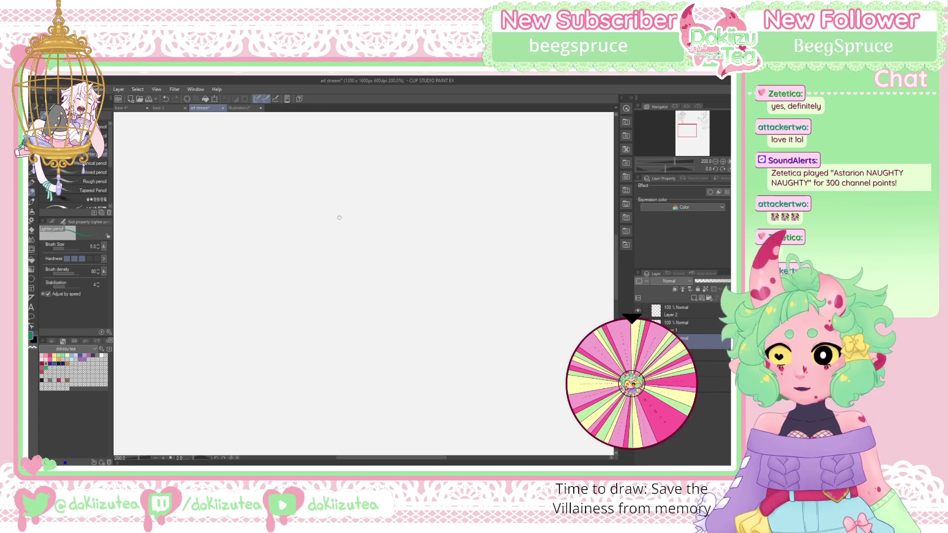
mouse_move(332, 194)
mouse_down()
mouse_move(310, 257)
mouse_move(328, 273)
mouse_move(316, 187)
mouse_up()
click(188, 100)
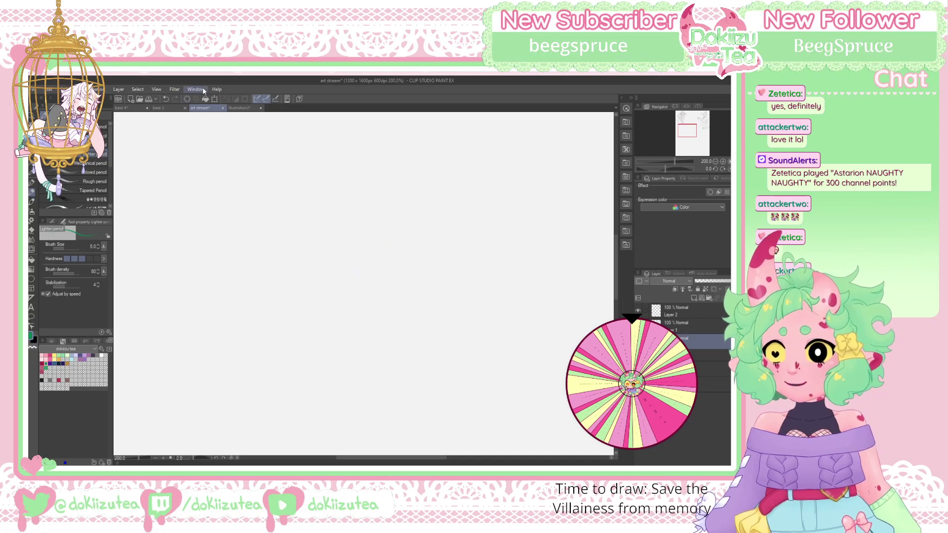
mouse_move(313, 220)
mouse_down()
mouse_move(350, 203)
mouse_move(350, 245)
mouse_up()
mouse_move(345, 196)
mouse_down()
mouse_move(326, 246)
mouse_move(357, 226)
mouse_move(337, 220)
mouse_move(339, 246)
mouse_up()
mouse_move(335, 208)
mouse_down()
mouse_move(338, 243)
mouse_move(318, 250)
mouse_move(315, 234)
mouse_move(322, 255)
mouse_up()
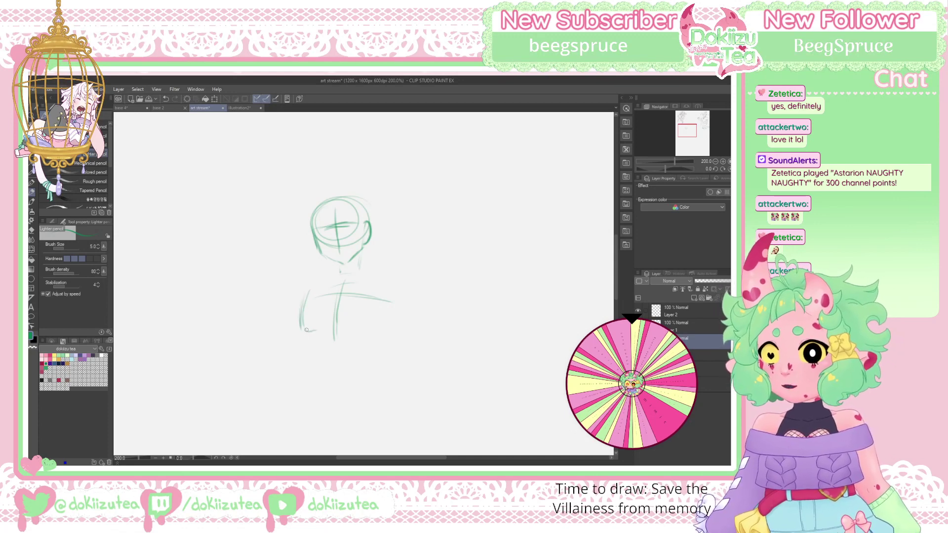
drag(305, 325, 320, 330)
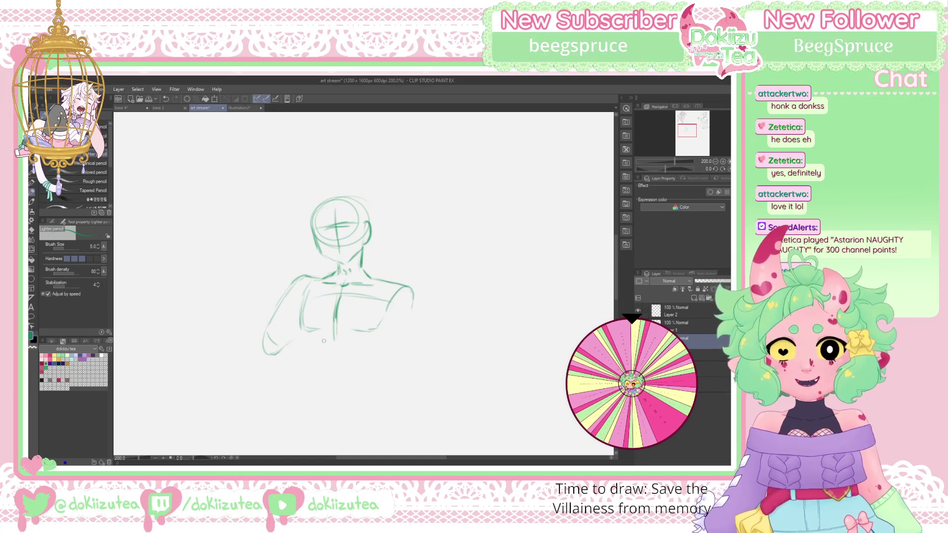
Undo the lowered arm and sketch it raised instead, with the elbow bent out and the forearm reaching behind the head
key(ctrl+z)
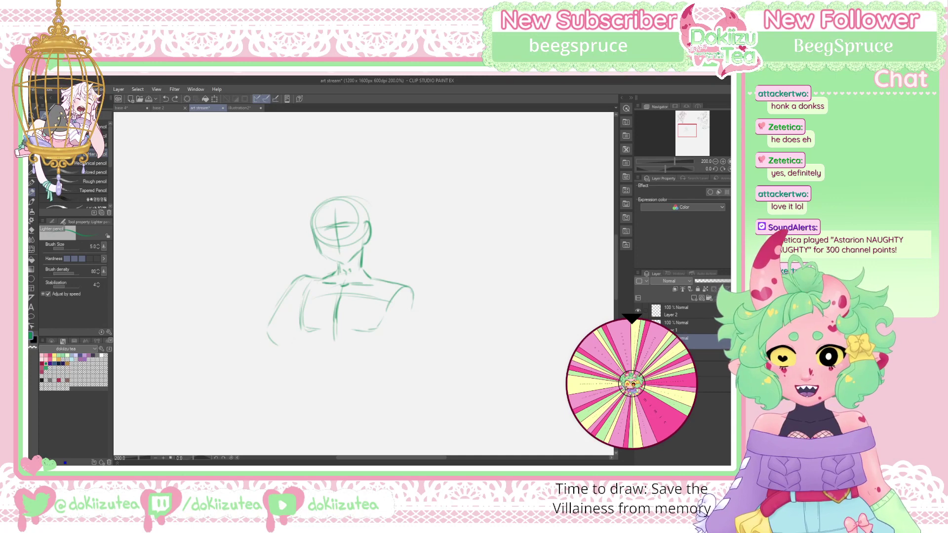
key(ctrl+z)
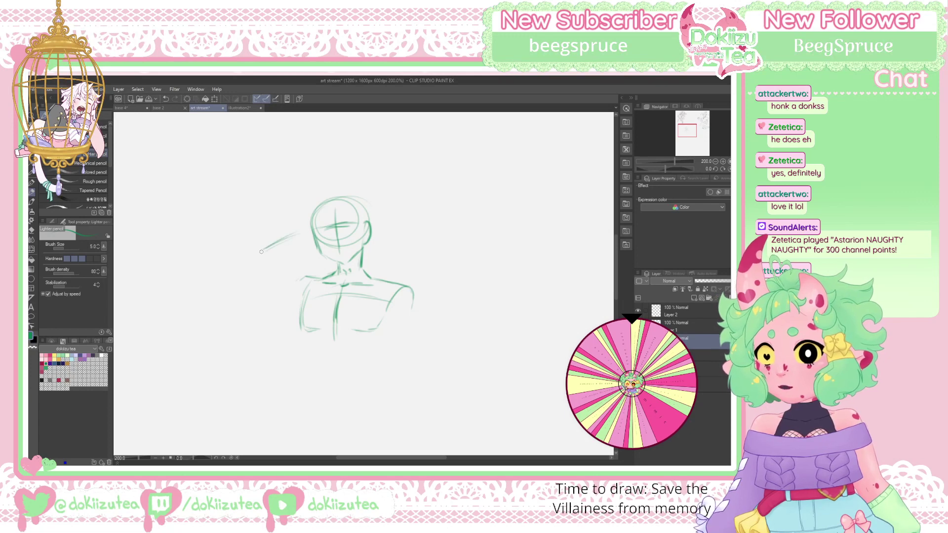
drag(254, 245, 295, 292)
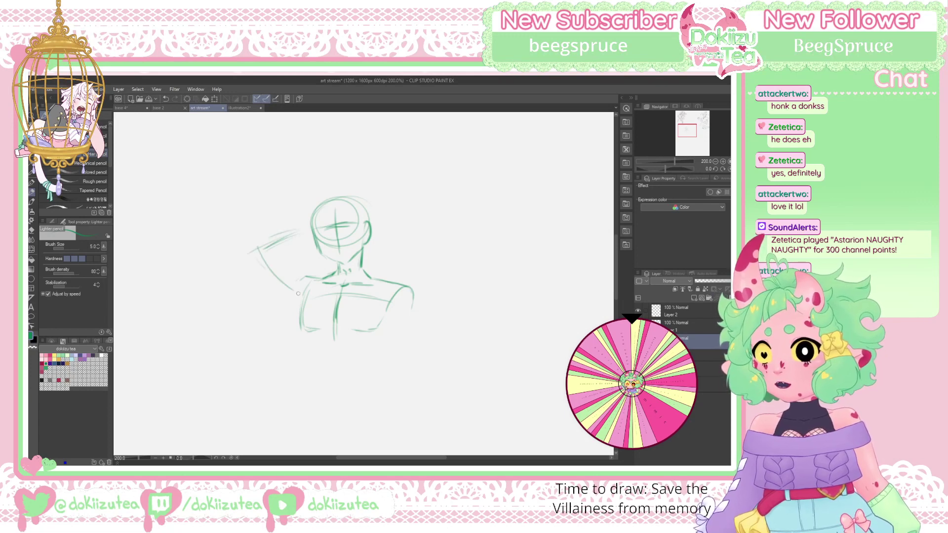
mouse_move(313, 211)
mouse_down()
mouse_move(261, 217)
mouse_move(266, 280)
mouse_move(285, 297)
mouse_up()
drag(253, 257, 296, 304)
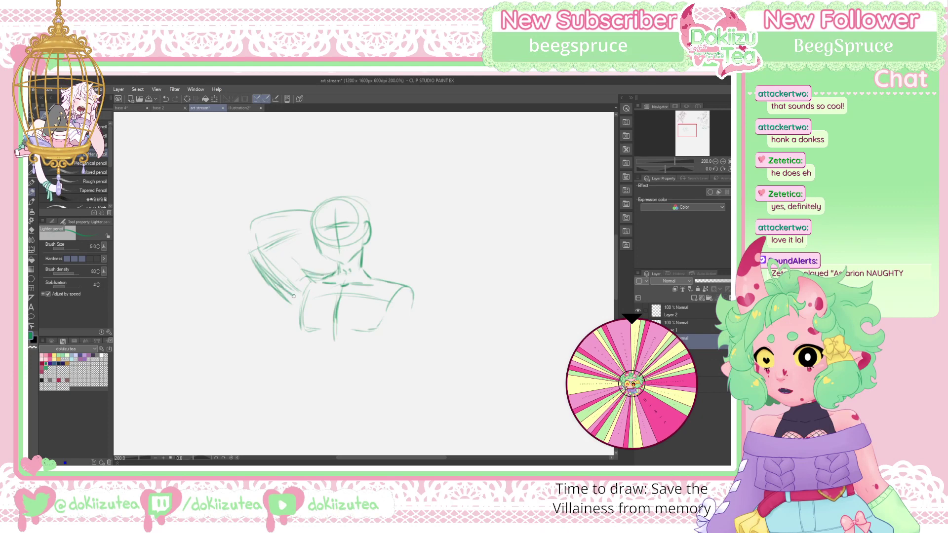
drag(298, 301, 261, 262)
Erase the raised forearm and the stray lines along the upper arm with the Hard eraser at size 12
key(e)
key(])
key(])
drag(277, 292, 246, 246)
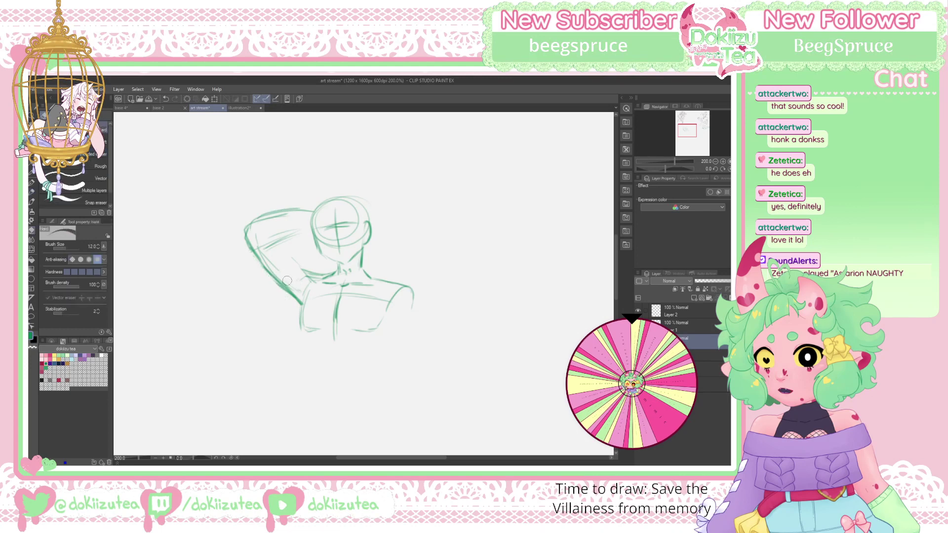
drag(258, 262, 289, 299)
mouse_move(252, 255)
mouse_down()
mouse_move(286, 234)
mouse_move(265, 248)
mouse_move(259, 232)
mouse_move(289, 237)
mouse_move(269, 248)
mouse_move(300, 227)
mouse_move(287, 232)
mouse_move(271, 211)
mouse_move(257, 213)
mouse_move(265, 207)
mouse_move(267, 222)
mouse_move(292, 209)
mouse_up()
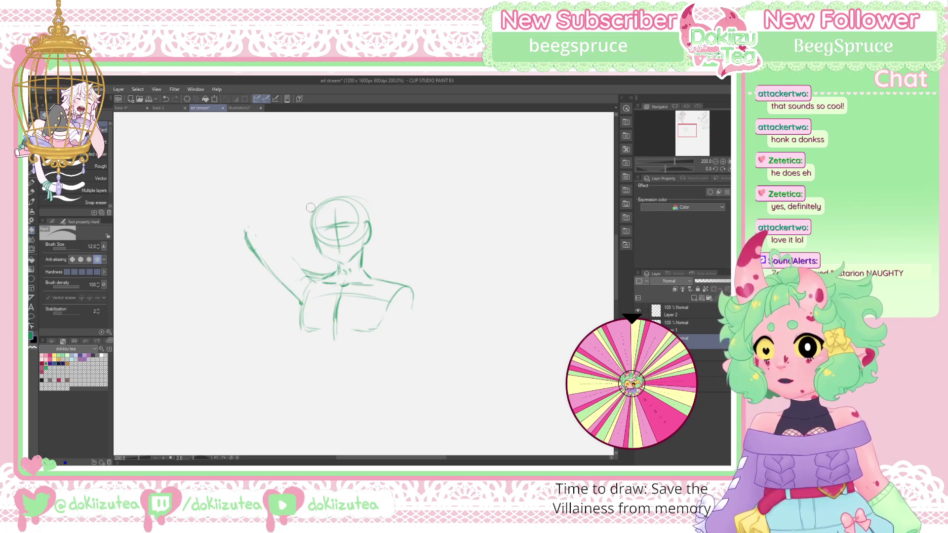
Redraw the raised forearm from the elbow to the head with the Lighter pencil and darken the inner arm lines
key(p)
key(p)
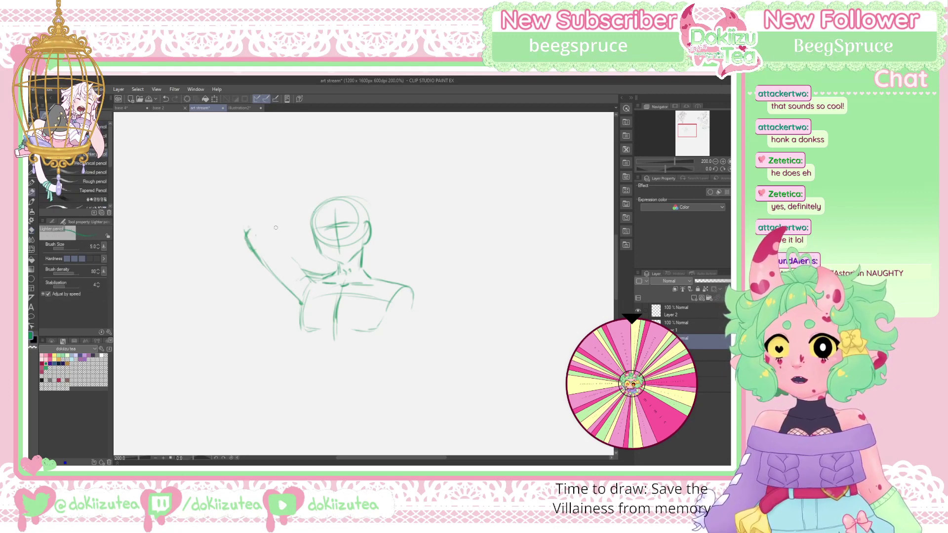
drag(275, 220, 307, 213)
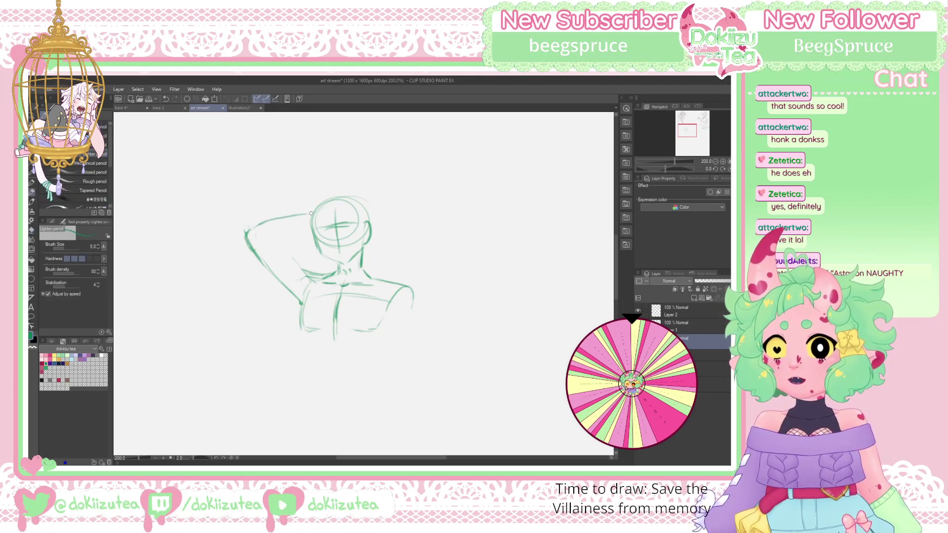
mouse_move(261, 246)
mouse_down()
mouse_move(309, 237)
mouse_move(280, 246)
mouse_move(316, 270)
mouse_up()
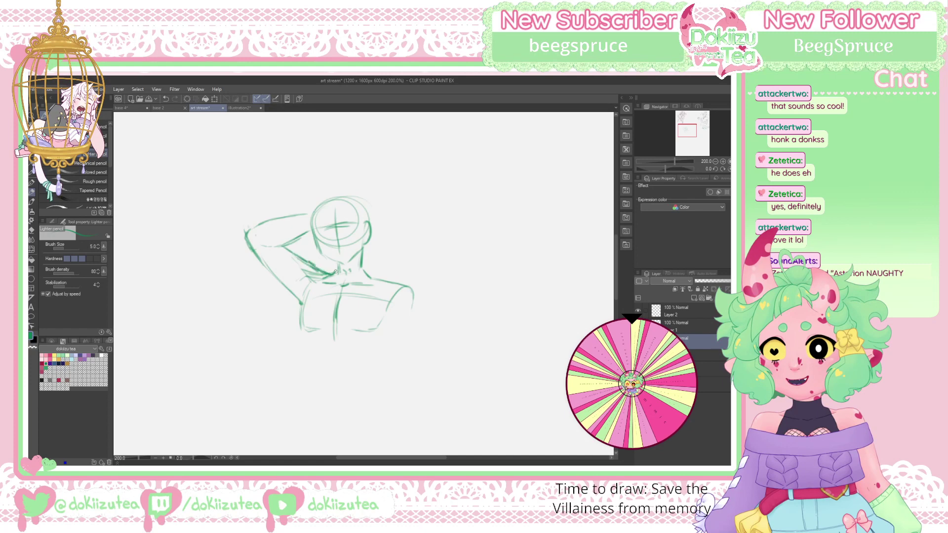
drag(319, 266, 306, 261)
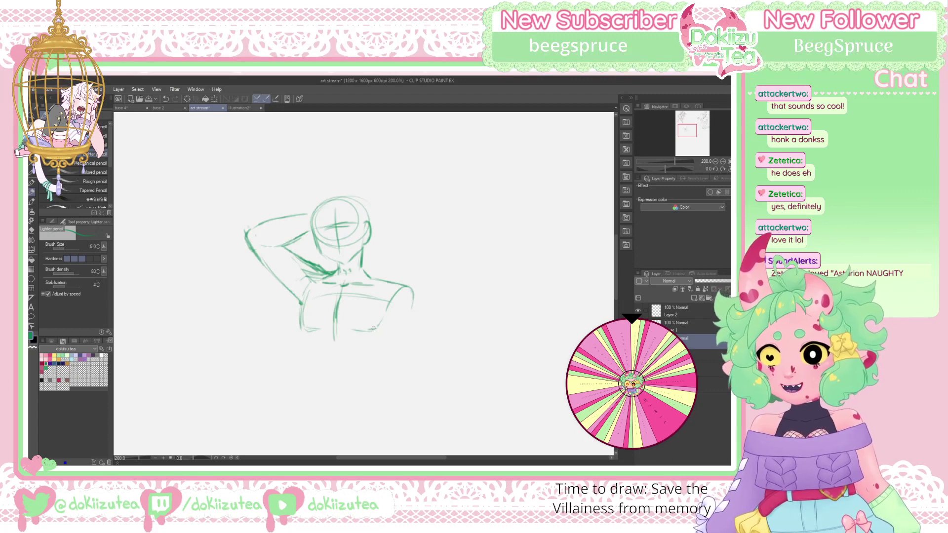
Sketch the lower chest, waist and hips, and the other arm bent with its hand resting at the hip
drag(301, 327, 382, 325)
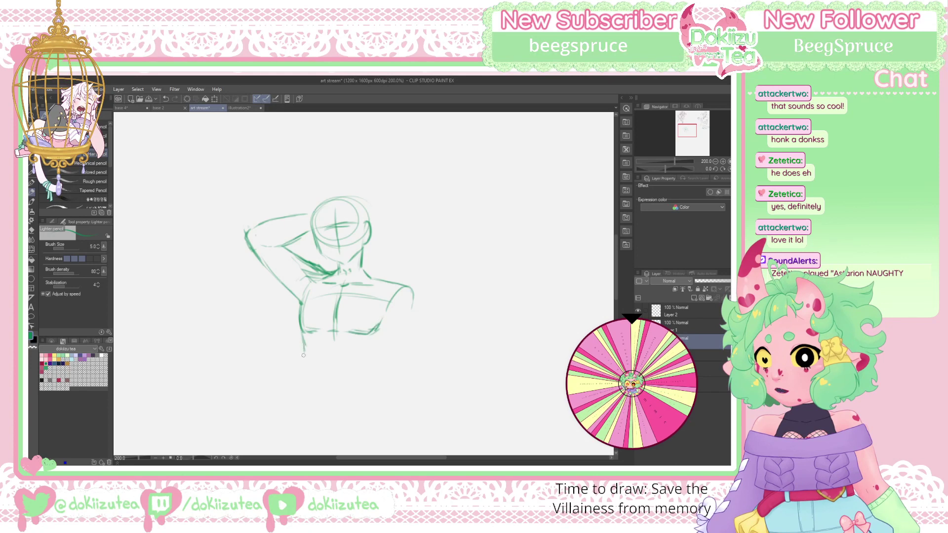
drag(296, 361, 282, 386)
mouse_move(400, 309)
mouse_down()
mouse_move(375, 359)
mouse_move(388, 299)
mouse_move(376, 347)
mouse_move(381, 315)
mouse_move(374, 350)
mouse_move(346, 352)
mouse_move(374, 378)
mouse_move(376, 356)
mouse_up()
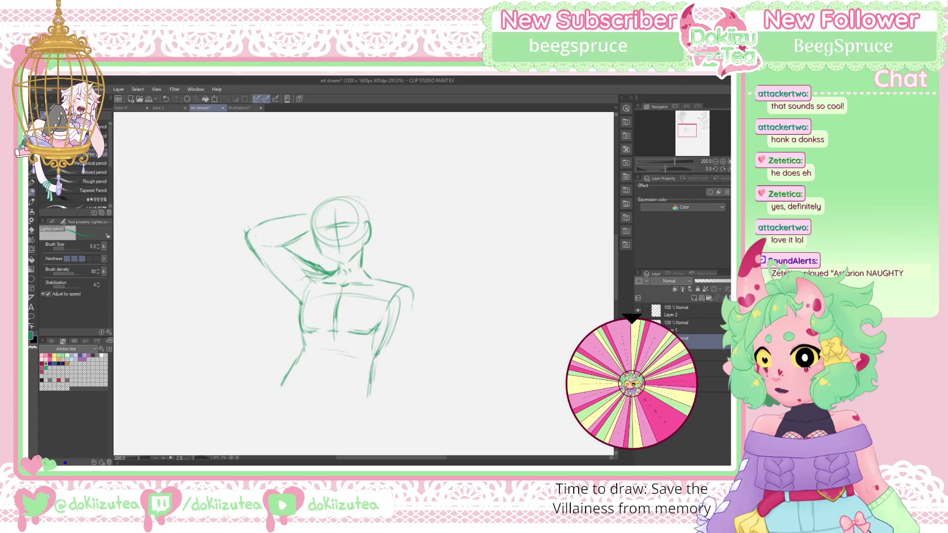
drag(413, 296, 421, 382)
mouse_move(375, 375)
mouse_down()
mouse_move(358, 398)
mouse_move(388, 403)
mouse_move(375, 411)
mouse_move(414, 399)
mouse_move(420, 377)
mouse_up()
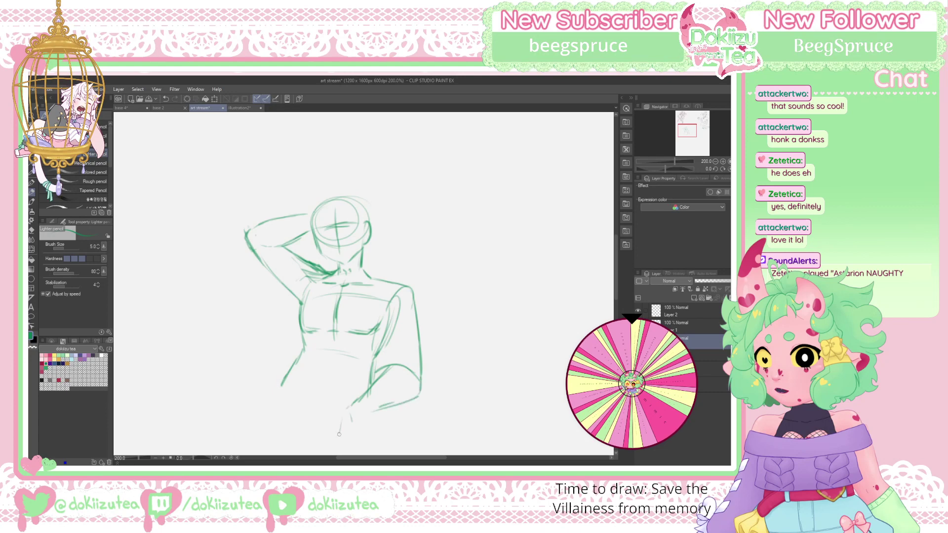
drag(370, 417, 363, 430)
mouse_move(287, 388)
mouse_down()
mouse_move(310, 423)
mouse_move(353, 404)
mouse_up()
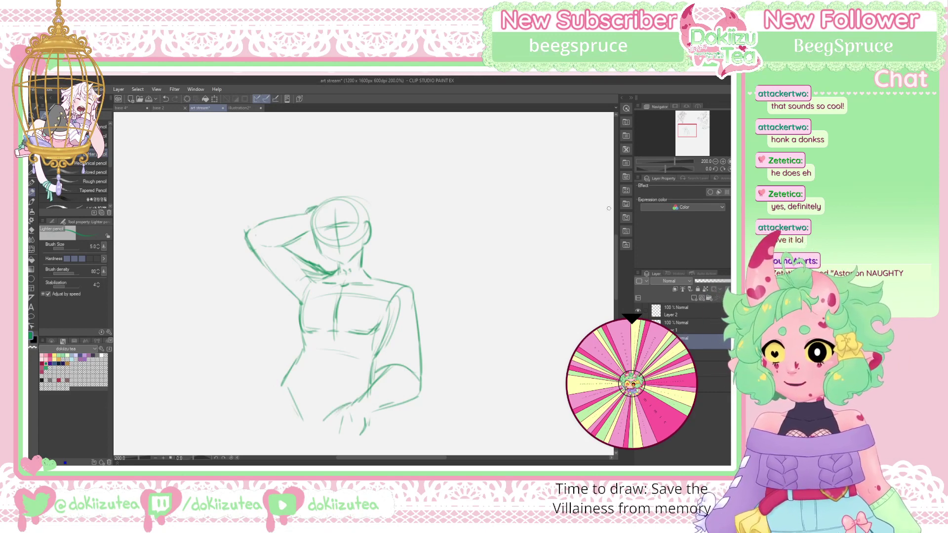
Fade the green body sketch by lowering its layer opacity, scale it up to 117%, and select the layer above it
click(711, 281)
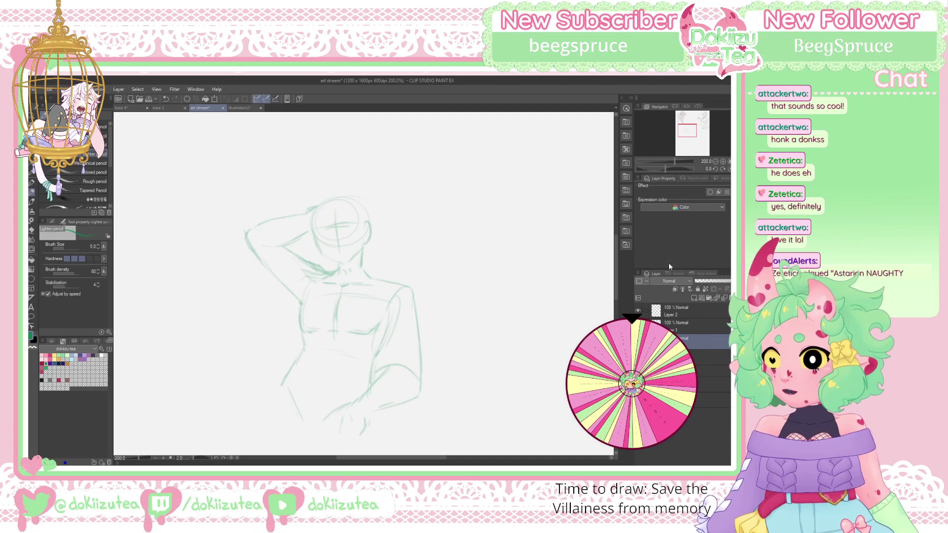
click(702, 352)
key(ctrl+t)
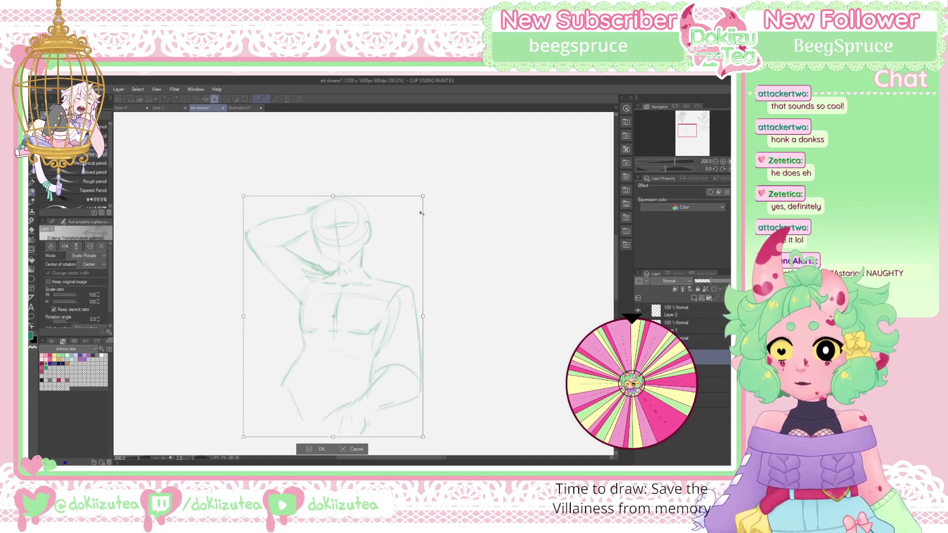
drag(335, 195, 333, 155)
click(314, 448)
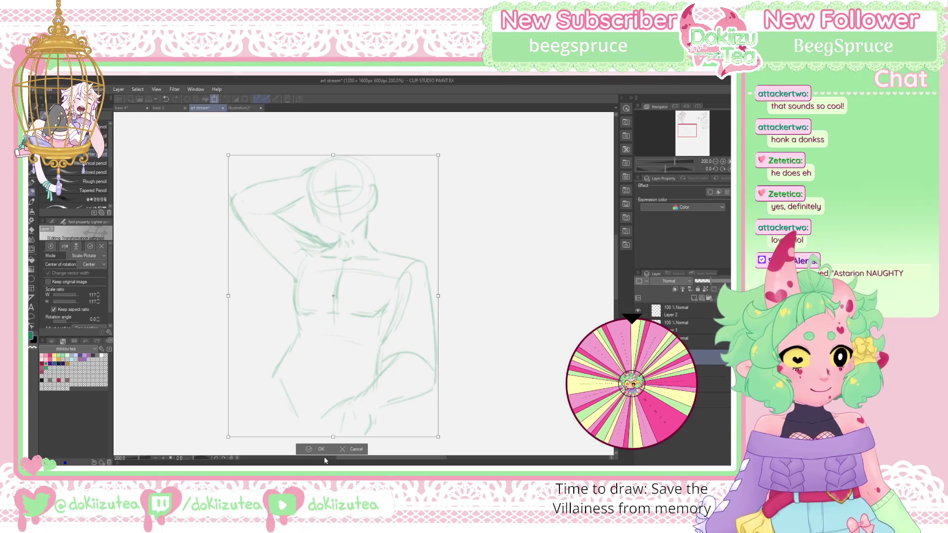
click(706, 338)
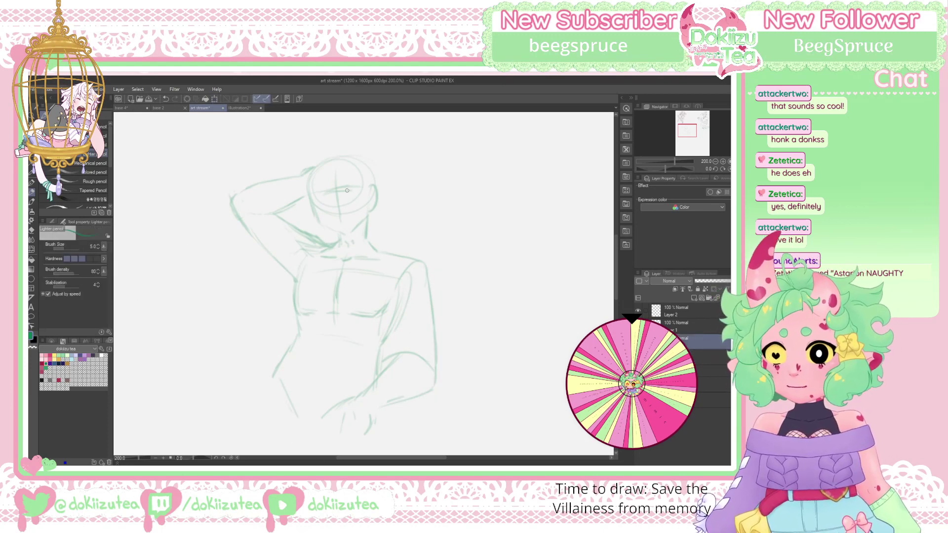
Sketch half-lidded eyes, eyebrows, a nose and a slight smirk on the head's guidelines with the Lighter pencil
mouse_move(347, 189)
mouse_down()
mouse_move(360, 187)
mouse_move(328, 193)
mouse_up()
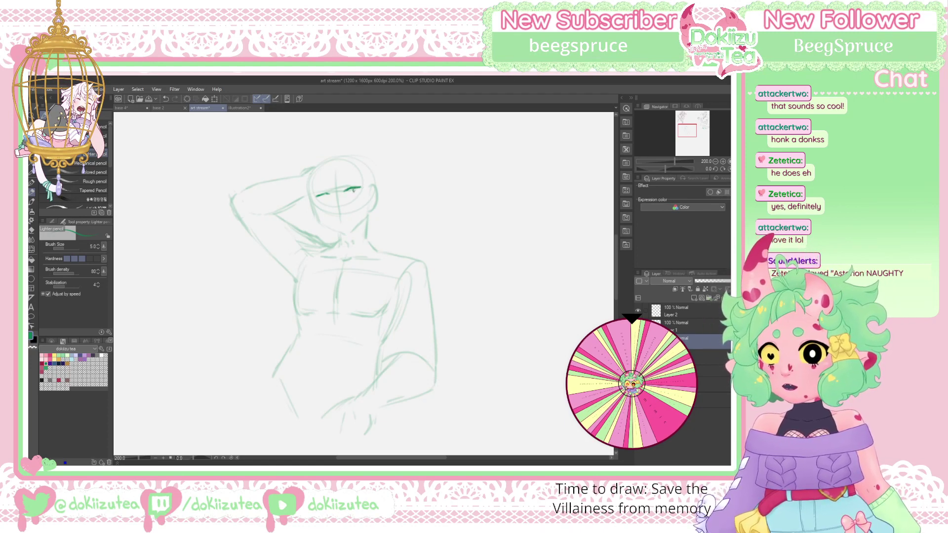
drag(360, 193, 362, 189)
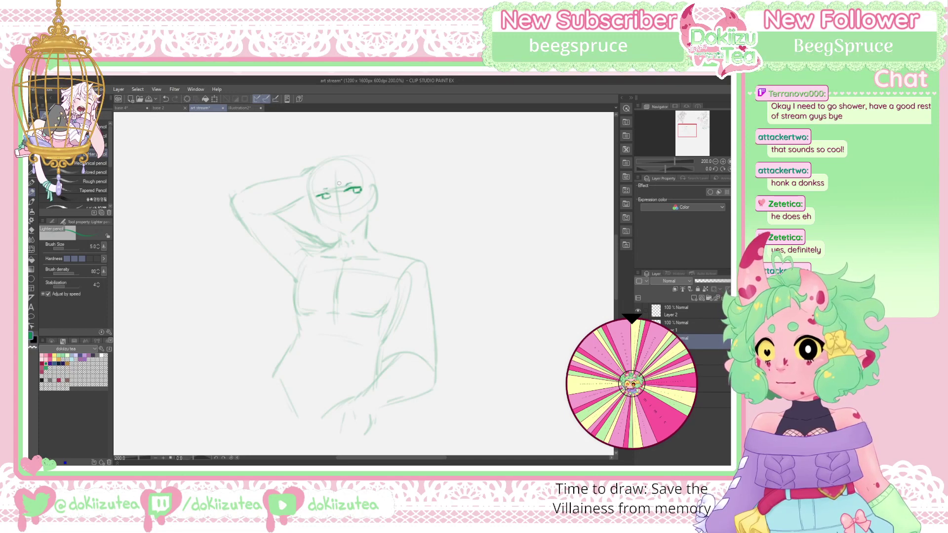
mouse_move(342, 178)
mouse_down()
mouse_move(359, 177)
mouse_move(330, 183)
mouse_up()
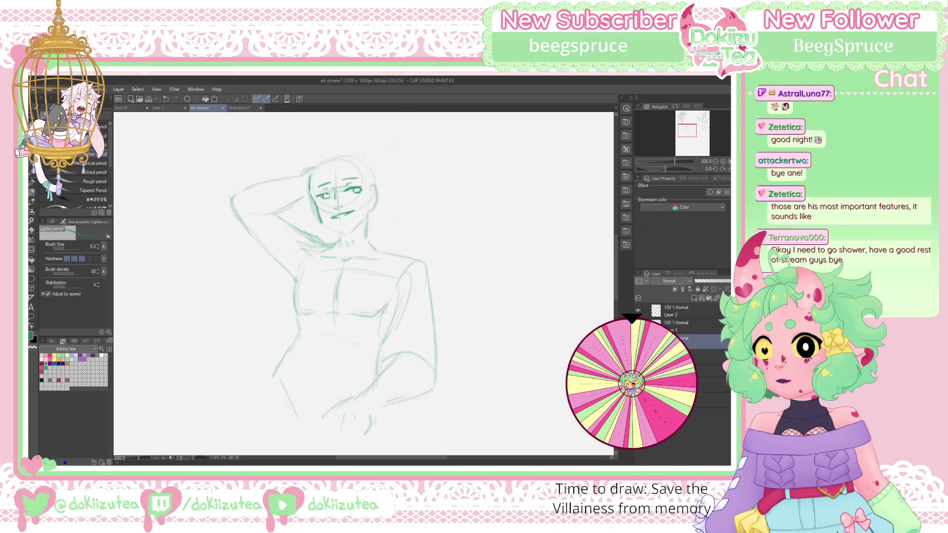
Undo the cheek line and redraw the face contour down the cheek to the chin and along the jaw
key(ctrl+z)
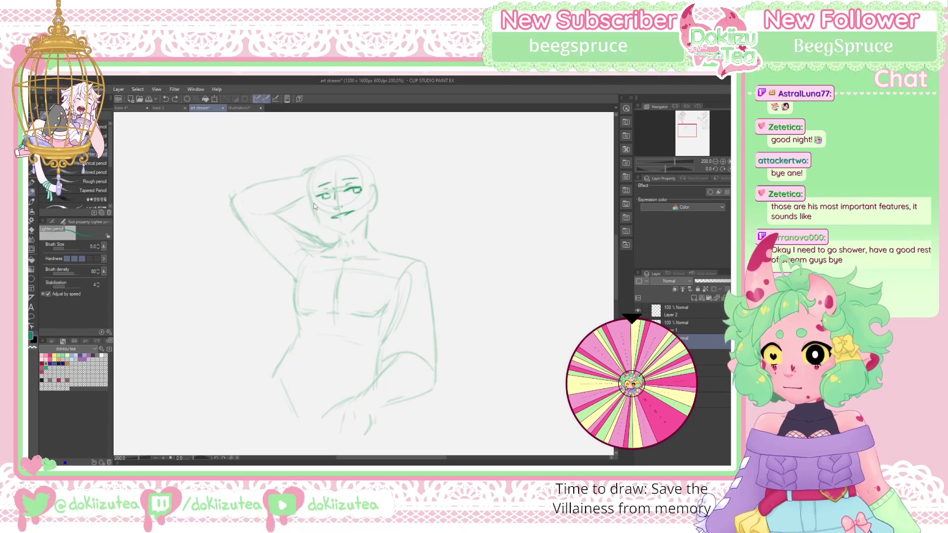
drag(315, 202, 324, 221)
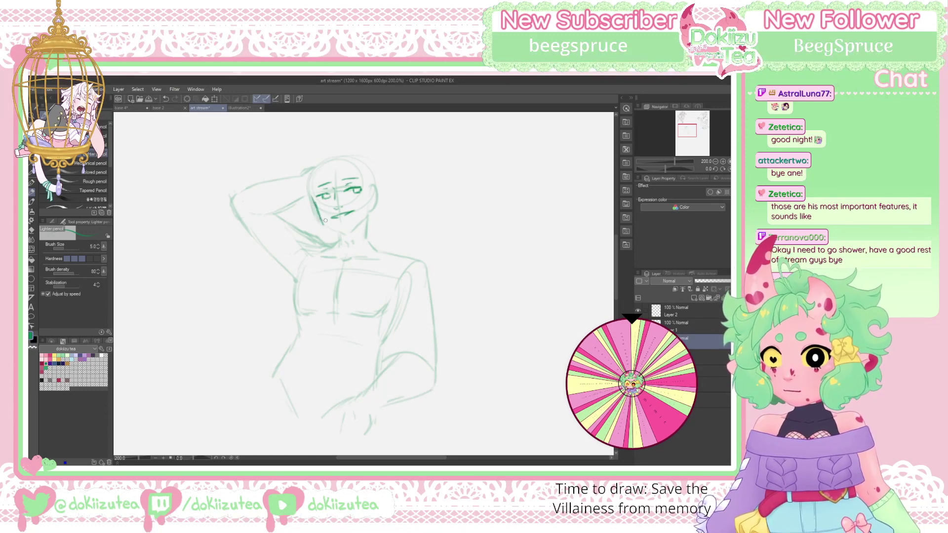
key(ctrl+z)
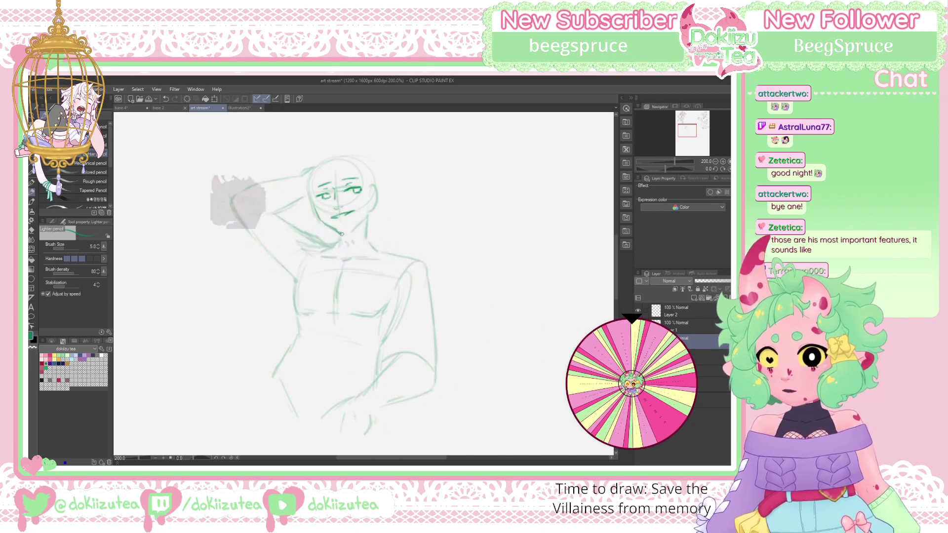
drag(346, 232, 363, 220)
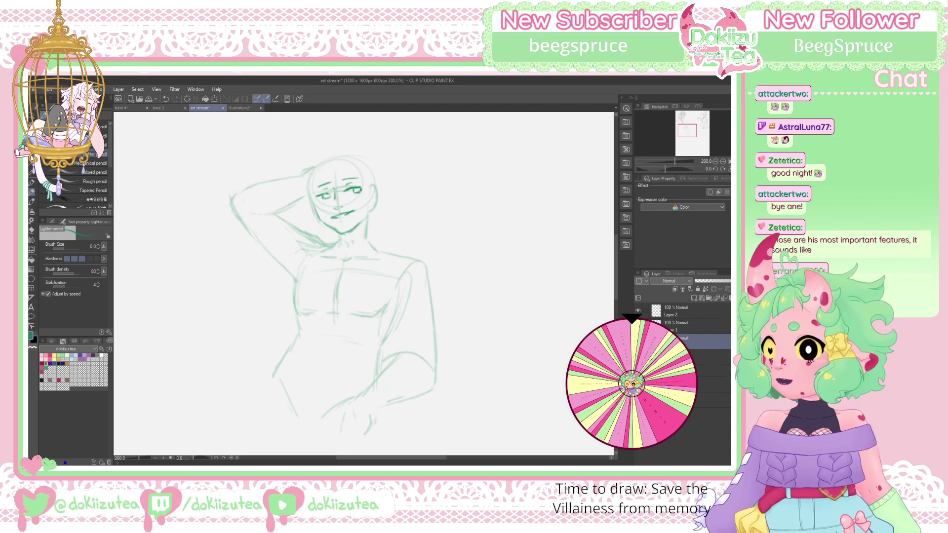
Lasso the nose and mouth, nudge them slightly with a transform, and deselect
key(m)
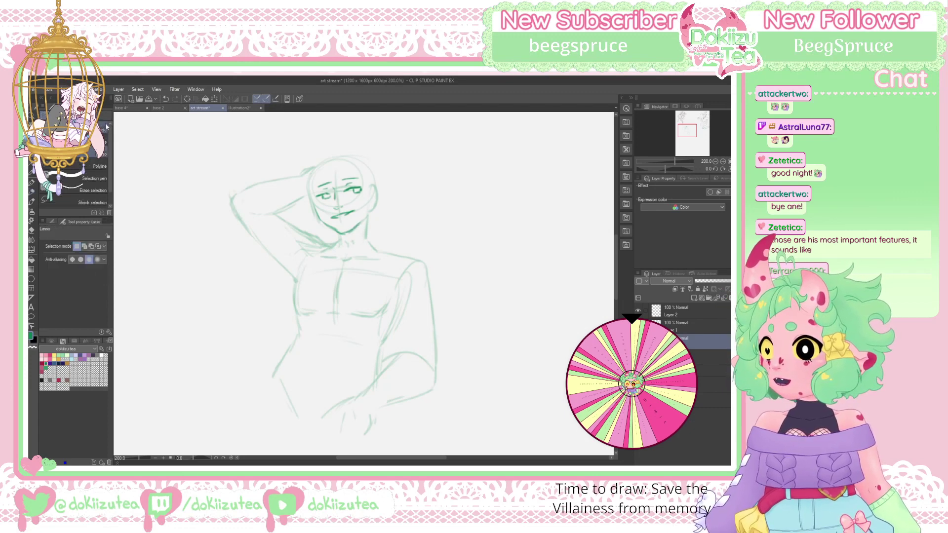
mouse_move(365, 202)
mouse_down()
mouse_move(333, 216)
mouse_move(366, 207)
mouse_up()
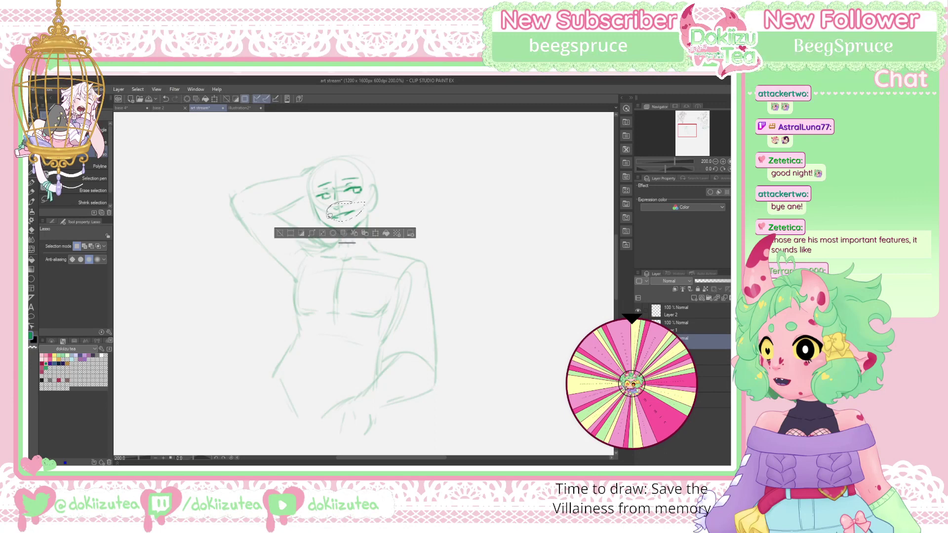
click(376, 233)
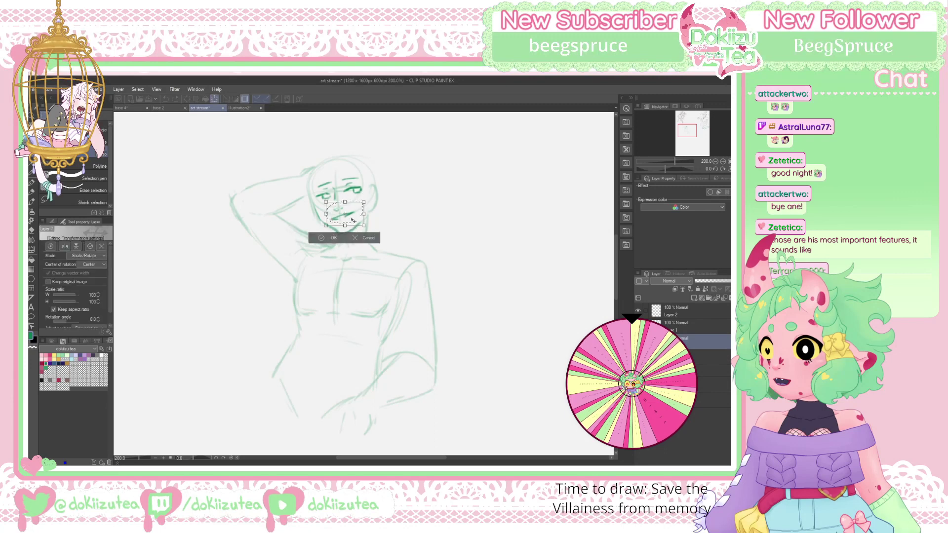
drag(352, 222, 351, 220)
key(Return)
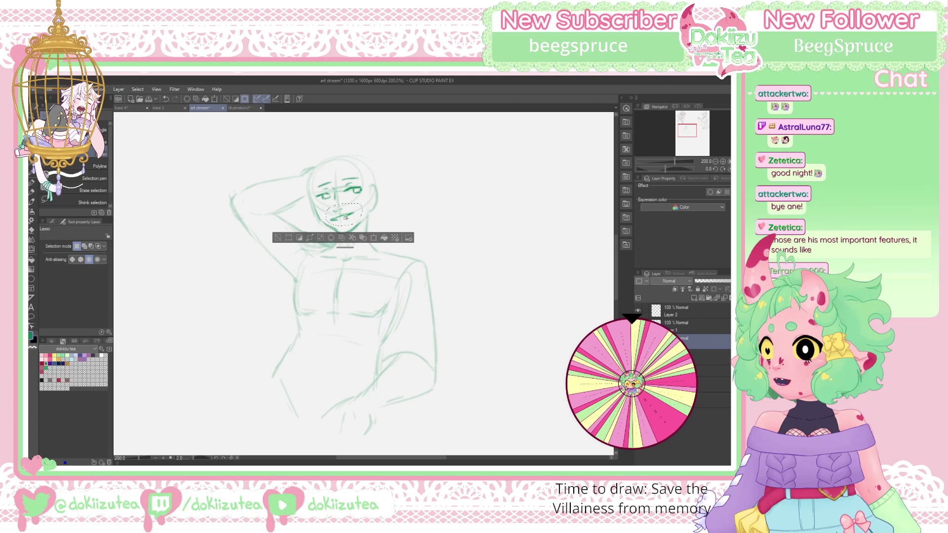
key(e)
key(ctrl+d)
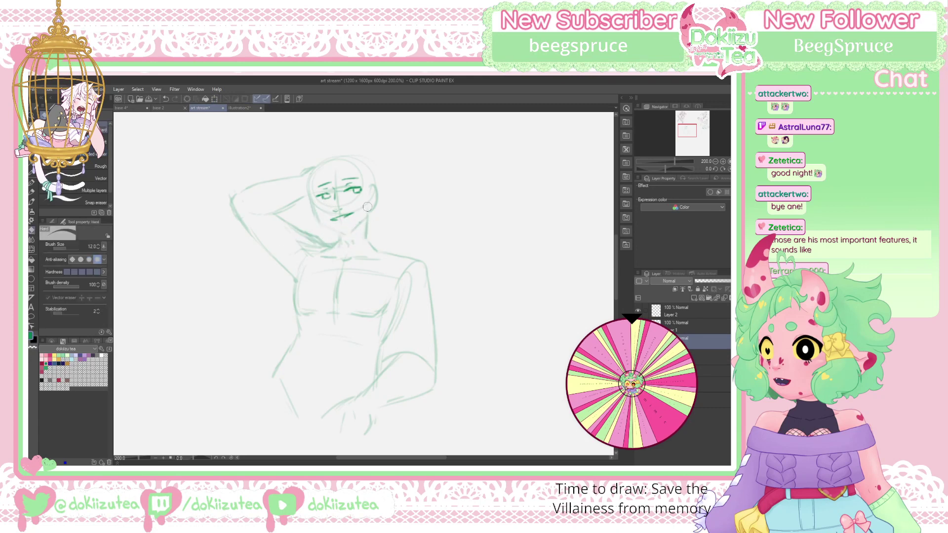
Redraw the jawline up from the chin with the Lighter pencil, and erase and redraw the eye nearest the raised arm
key(p)
key(p)
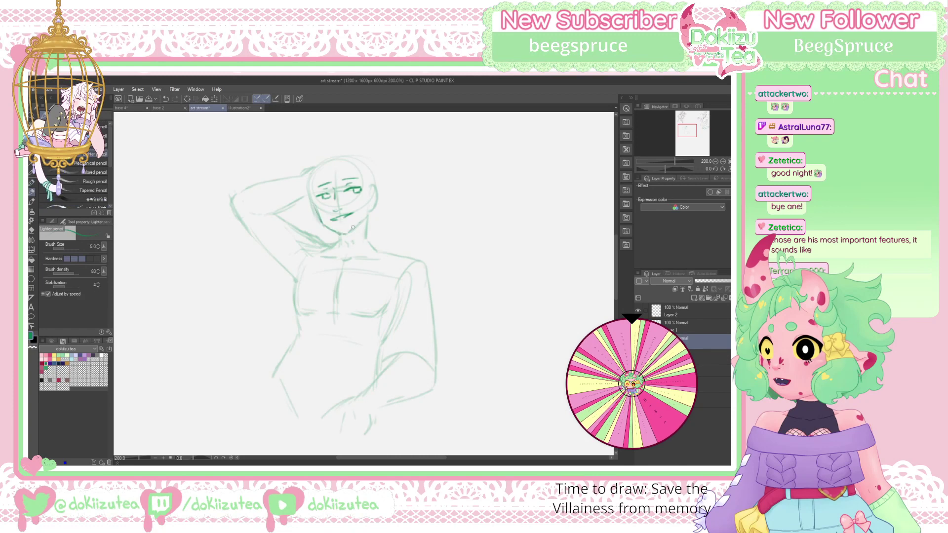
drag(349, 231, 367, 214)
key(e)
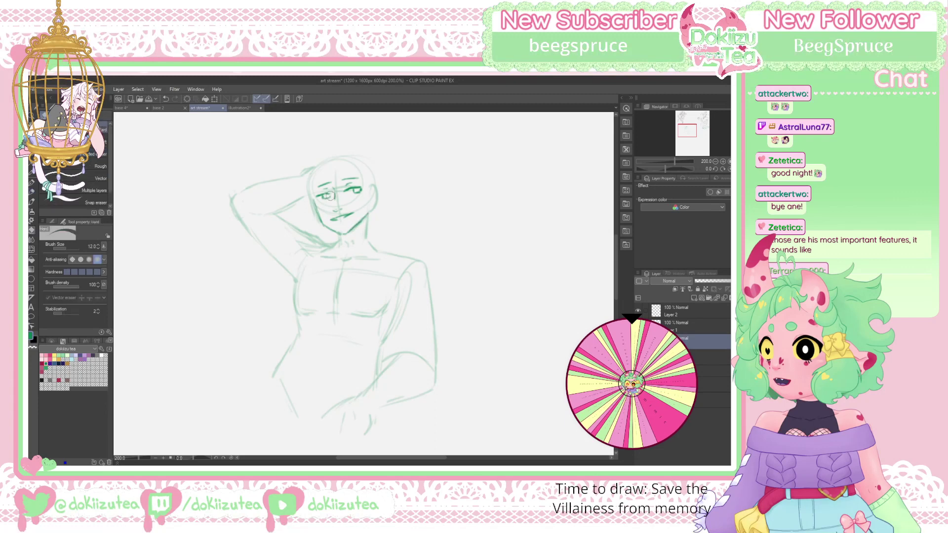
key(p)
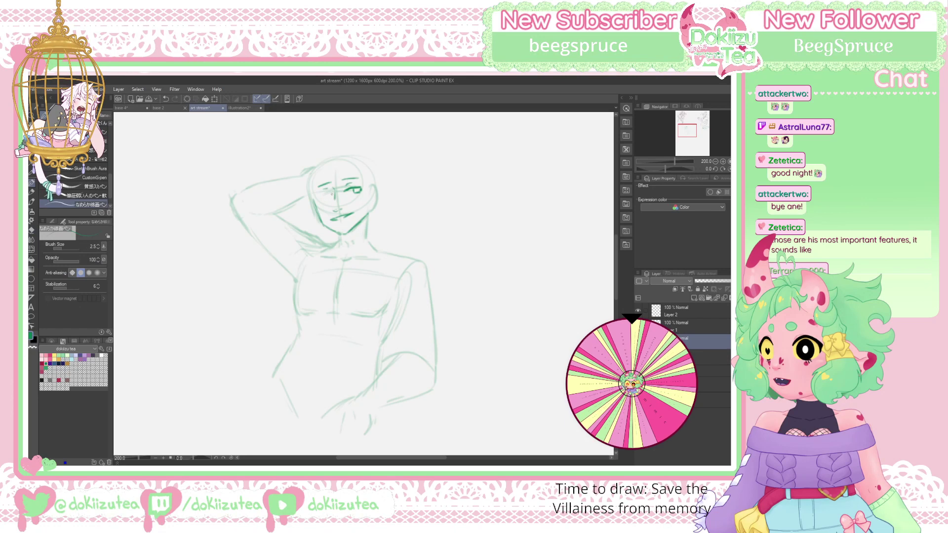
key(p)
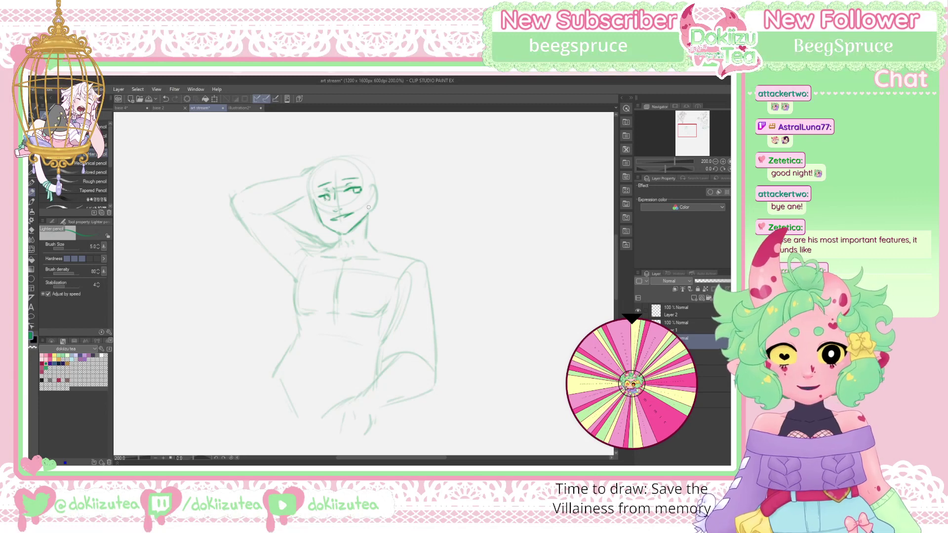
Draw the ear and the side of the neck, and sketch a deep open V neckline meeting at mid-chest
drag(373, 188, 369, 210)
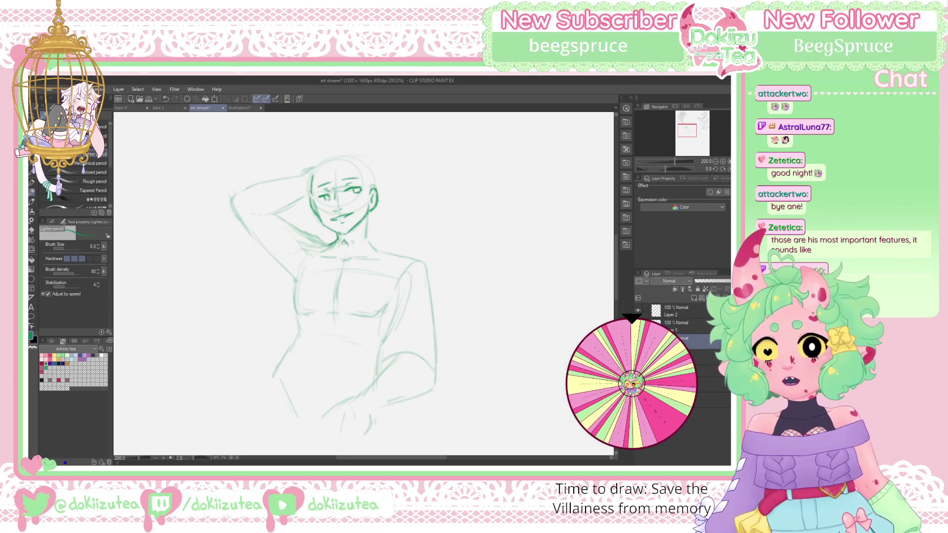
drag(370, 222, 369, 236)
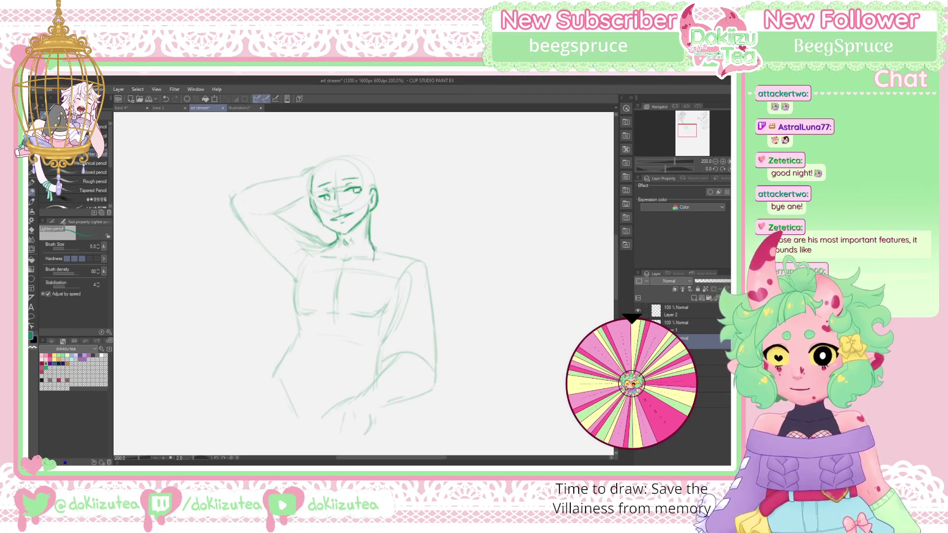
mouse_move(374, 250)
mouse_down()
mouse_move(370, 273)
mouse_move(342, 298)
mouse_up()
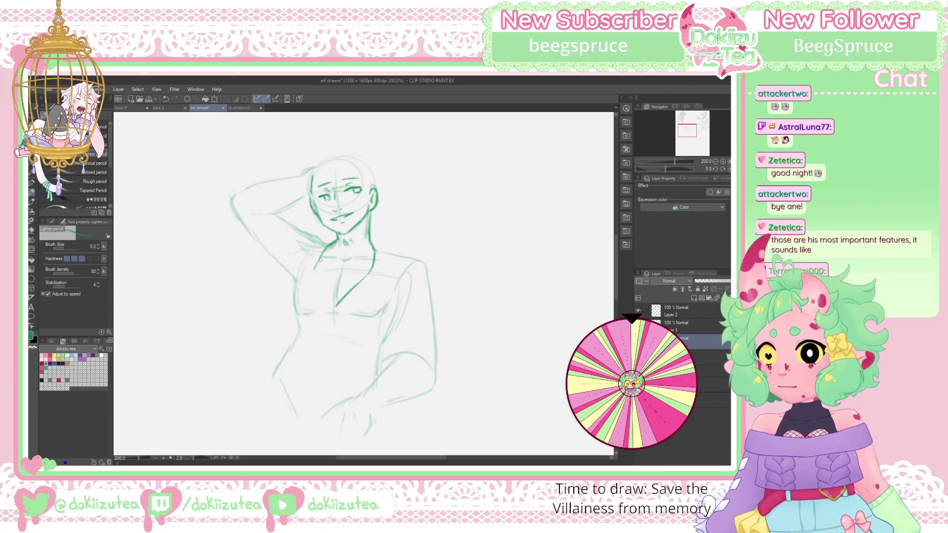
drag(316, 277, 330, 305)
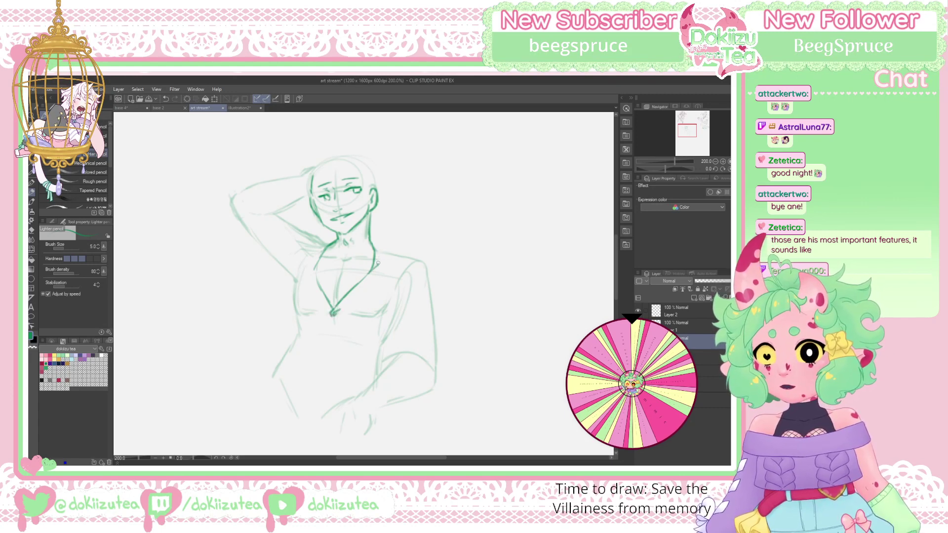
Sketch the open shirt collar on both sides of the neck with the Lighter pencil
mouse_move(371, 233)
mouse_down()
mouse_move(386, 269)
mouse_move(384, 246)
mouse_up()
key(e)
key(p)
drag(378, 249, 380, 260)
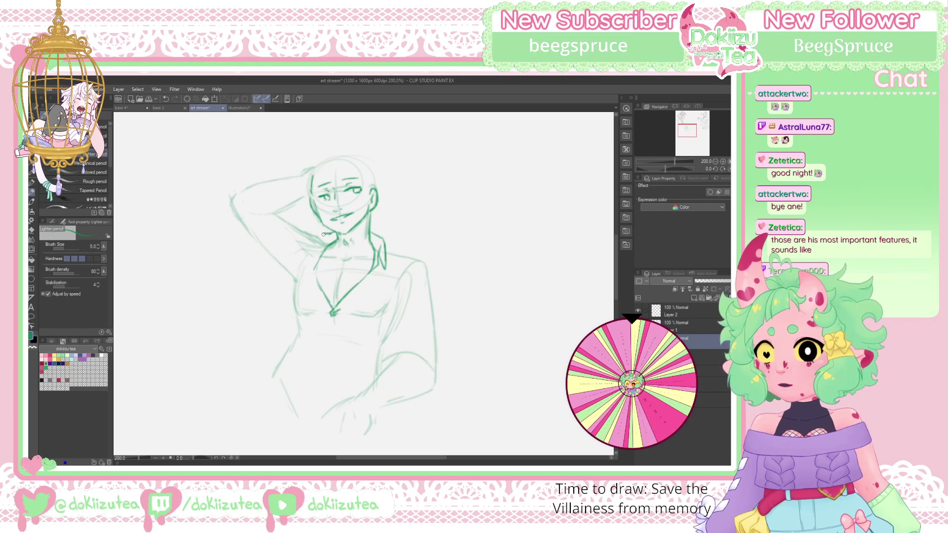
mouse_move(323, 233)
mouse_down()
mouse_move(314, 231)
mouse_move(325, 243)
mouse_move(316, 266)
mouse_up()
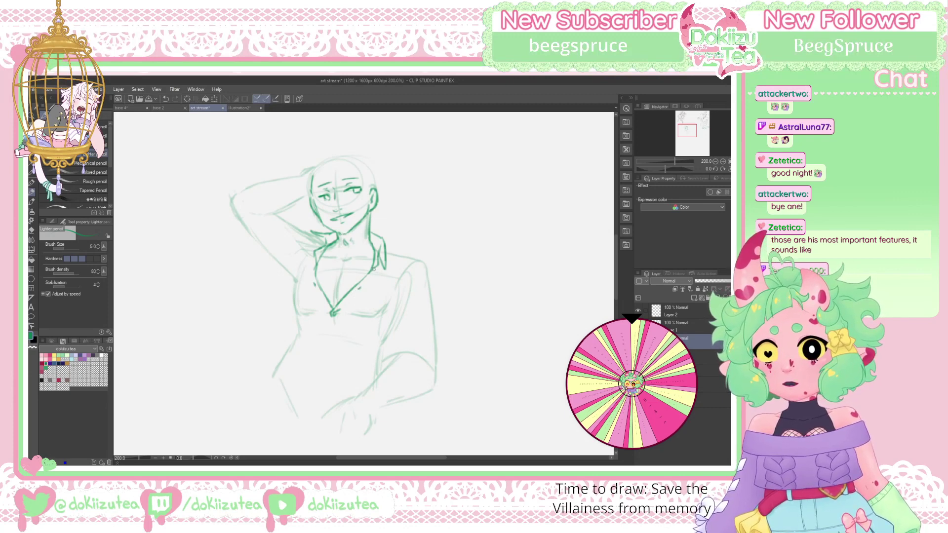
Sketch the vest with lapel edges, a buttoned front, a pointed hem and the side contour at the waist
mouse_move(372, 272)
mouse_down()
mouse_move(316, 346)
mouse_move(324, 323)
mouse_move(309, 365)
mouse_up()
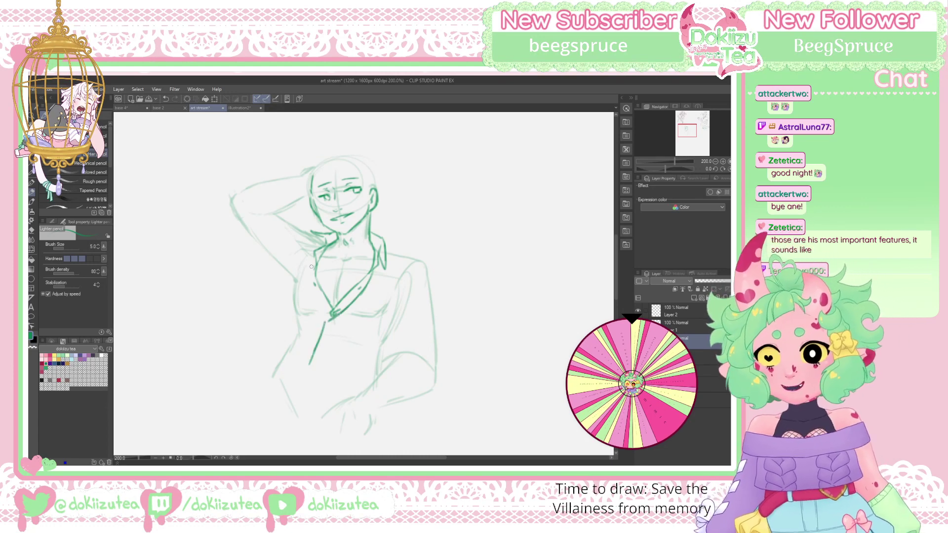
mouse_move(315, 270)
mouse_down()
mouse_move(311, 291)
mouse_move(327, 321)
mouse_move(323, 391)
mouse_move(381, 371)
mouse_up()
mouse_move(329, 393)
mouse_down()
mouse_move(359, 381)
mouse_move(293, 379)
mouse_up()
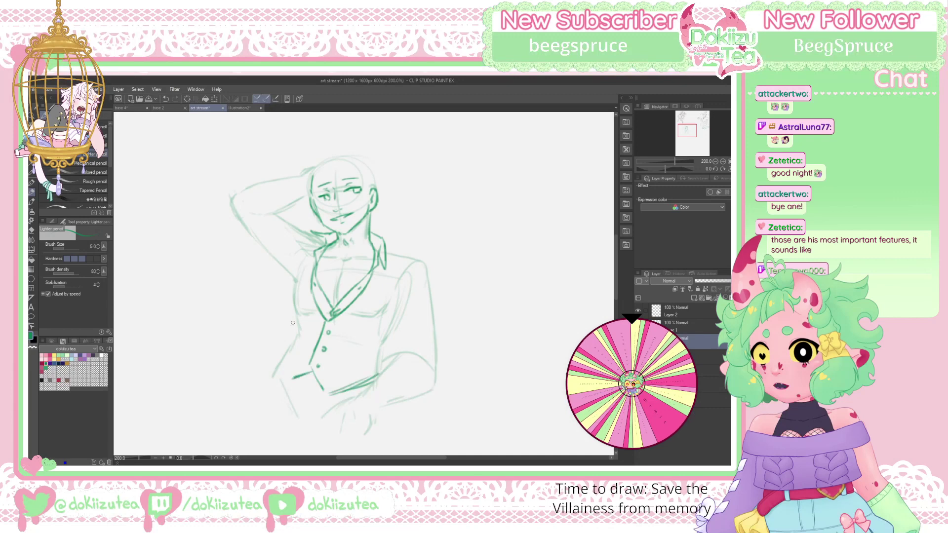
mouse_move(296, 286)
mouse_down()
mouse_move(299, 331)
mouse_move(284, 353)
mouse_move(308, 383)
mouse_move(301, 382)
mouse_move(326, 393)
mouse_move(311, 399)
mouse_move(310, 390)
mouse_move(300, 422)
mouse_up()
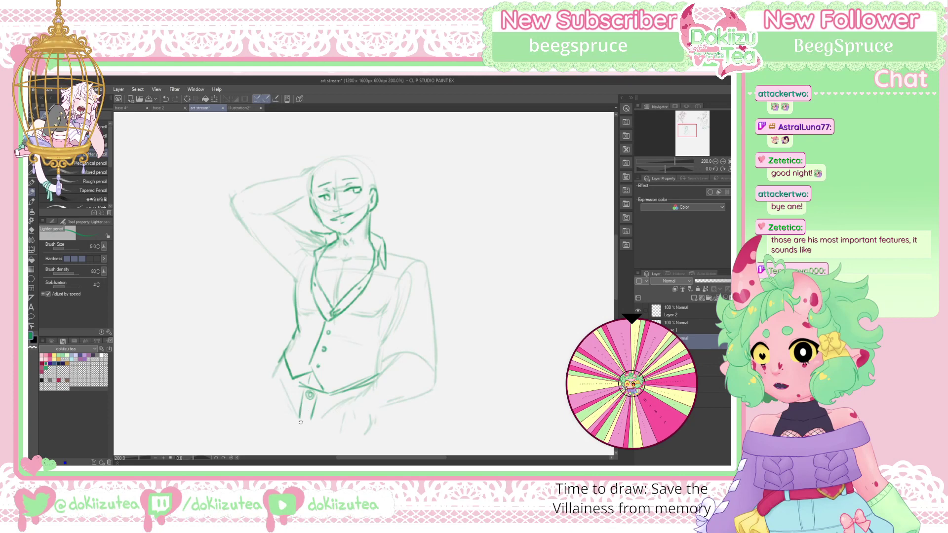
Sketch the waistband, hip and trouser lines below the vest hem, and outline the vest's shoulder and armhole beside the lowered arm
mouse_move(292, 380)
mouse_down()
mouse_move(283, 396)
mouse_move(280, 368)
mouse_move(270, 381)
mouse_move(271, 366)
mouse_up()
drag(351, 395, 337, 399)
drag(270, 406, 290, 418)
drag(290, 418, 287, 409)
drag(323, 420, 337, 425)
drag(321, 423, 339, 426)
mouse_move(384, 249)
mouse_down()
mouse_move(397, 257)
mouse_move(385, 335)
mouse_up()
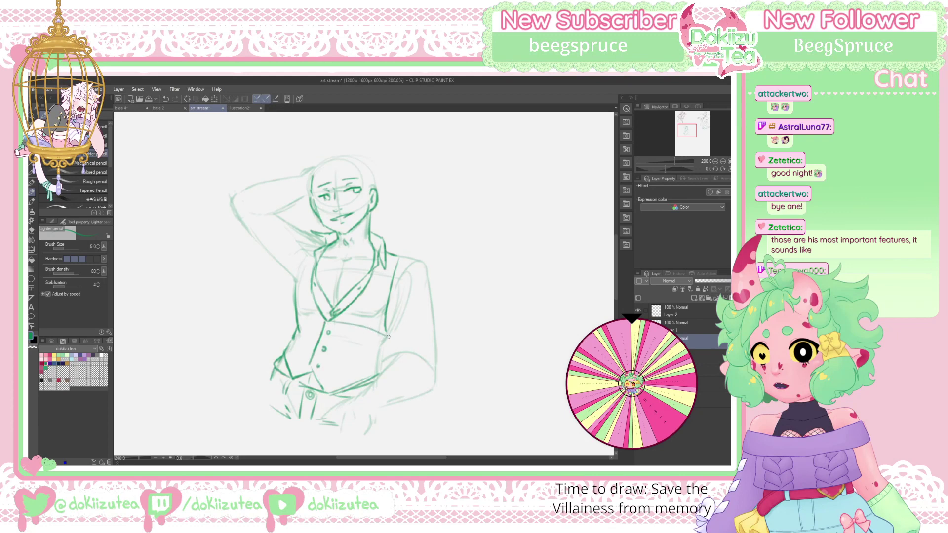
mouse_move(301, 317)
mouse_down()
mouse_move(364, 320)
mouse_move(359, 307)
mouse_move(375, 297)
mouse_move(382, 311)
mouse_move(375, 265)
mouse_move(386, 279)
mouse_move(398, 255)
mouse_up()
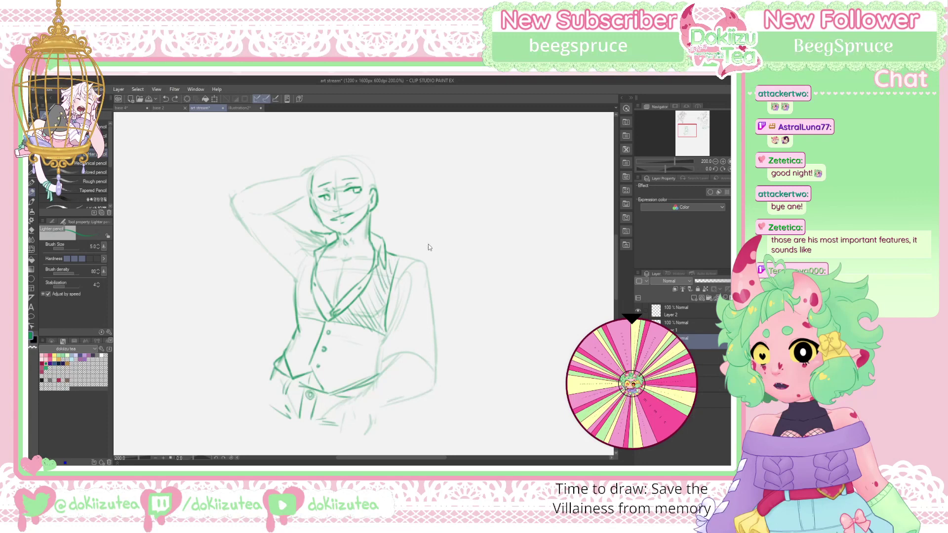
key(ctrl+z)
key(ctrl+z)
key(ctrl+z)
key(ctrl+z)
key(ctrl+z)
key(ctrl+z)
key(ctrl+z)
key(ctrl+z)
key(ctrl+z)
key(ctrl+z)
key(ctrl+z)
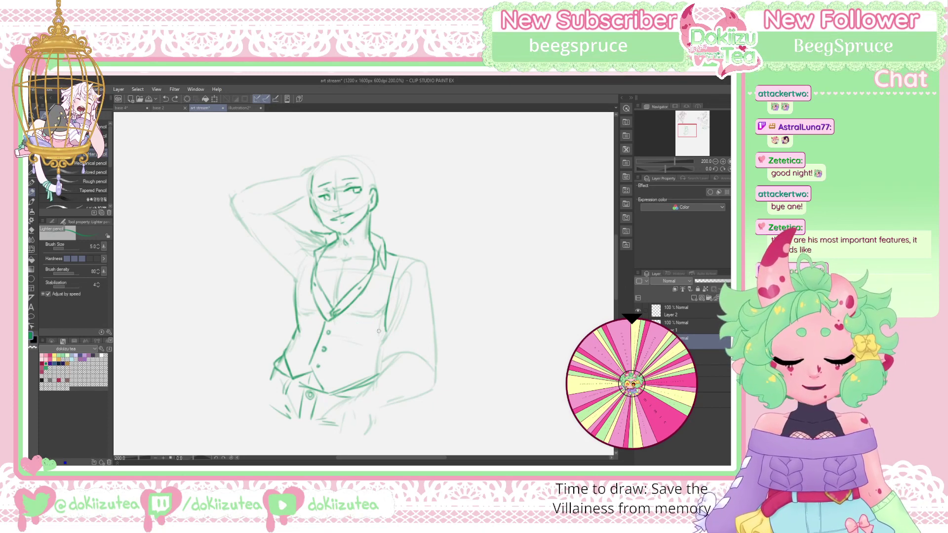
Draw the vest's side edges down to the waist and hatch the shaded back panel beside the lowered arm
drag(388, 299, 359, 383)
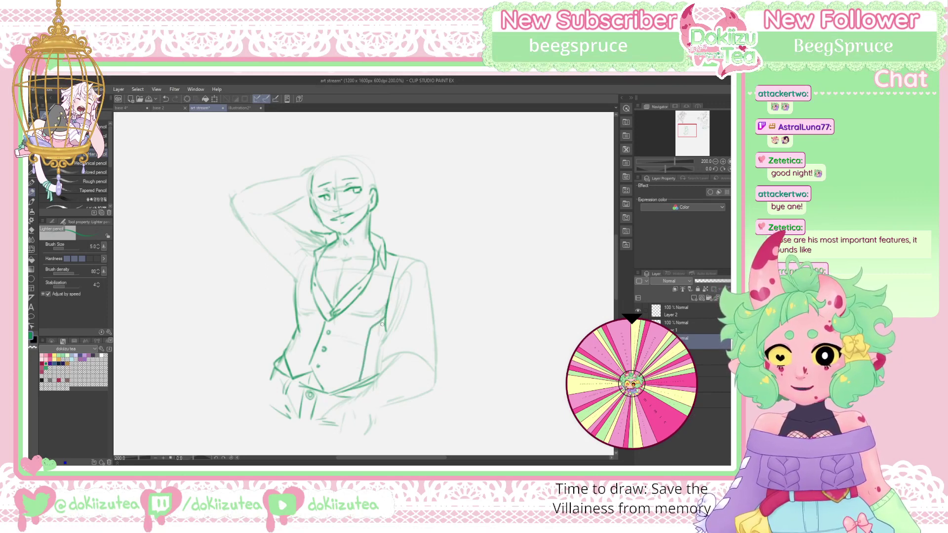
mouse_move(296, 300)
mouse_down()
mouse_move(303, 328)
mouse_move(287, 358)
mouse_move(294, 340)
mouse_up()
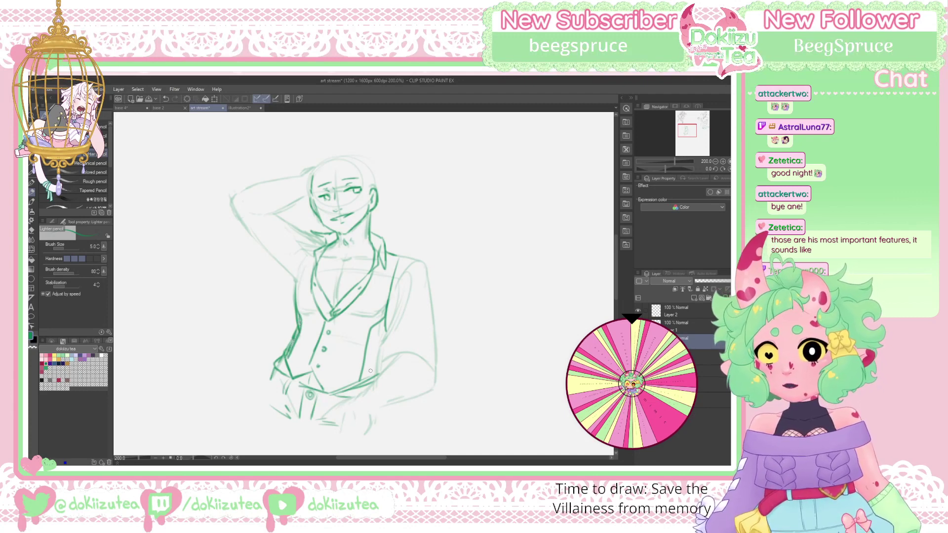
drag(387, 334, 376, 371)
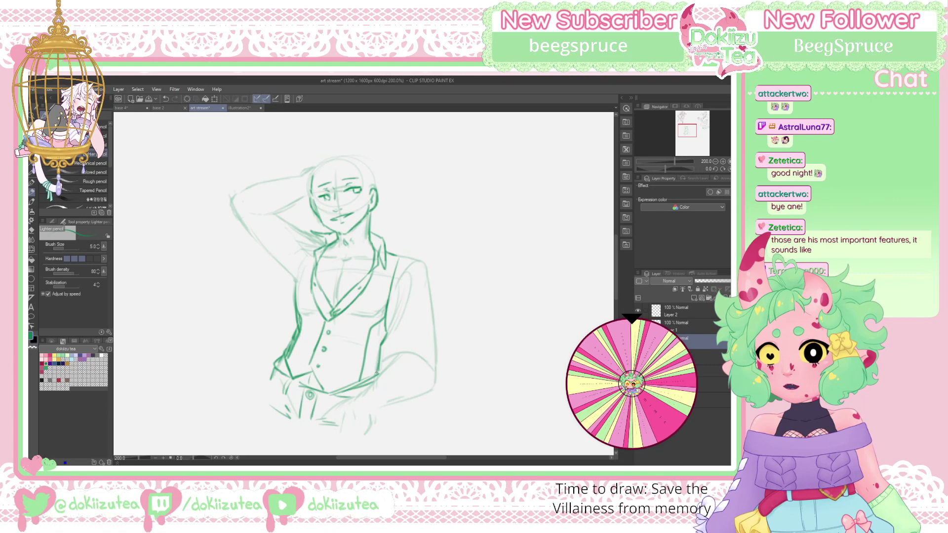
mouse_move(381, 323)
mouse_down()
mouse_move(368, 343)
mouse_move(381, 346)
mouse_move(370, 370)
mouse_move(386, 353)
mouse_up()
Draw the lowered arm's shirt sleeve from shoulder to elbow, ending in a buttoned cuff on the forearm
mouse_move(388, 313)
mouse_down()
mouse_move(396, 351)
mouse_move(415, 356)
mouse_move(431, 394)
mouse_move(421, 396)
mouse_up()
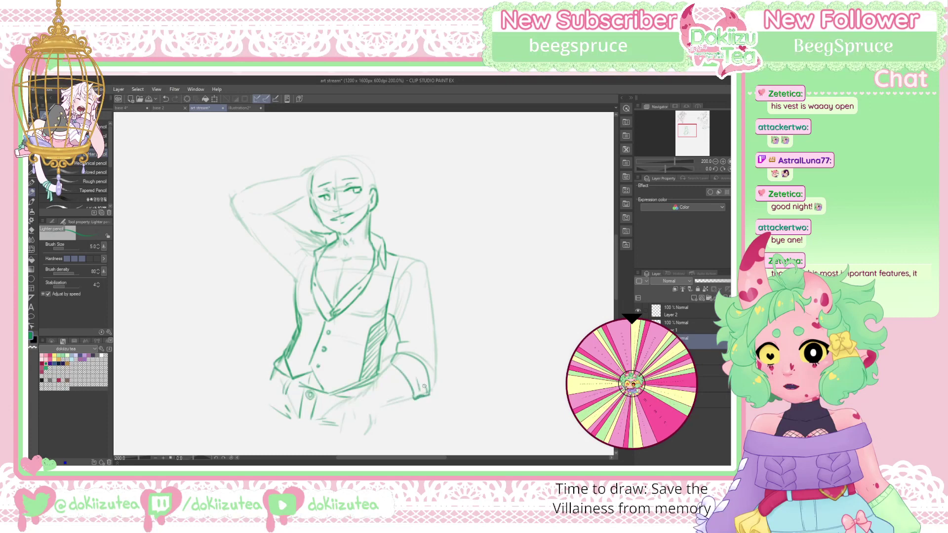
mouse_move(437, 343)
mouse_down()
mouse_move(443, 382)
mouse_move(431, 392)
mouse_move(439, 375)
mouse_up()
mouse_move(398, 255)
mouse_down()
mouse_move(426, 265)
mouse_move(397, 299)
mouse_up()
drag(426, 265, 434, 341)
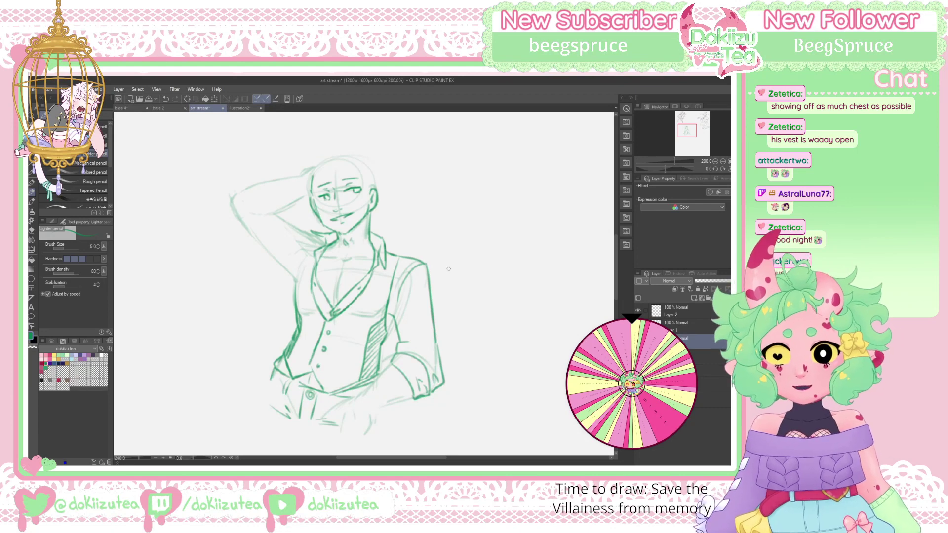
Darken the centre line of the bare chest and draw the collarbones inside the open collar
drag(339, 273, 334, 308)
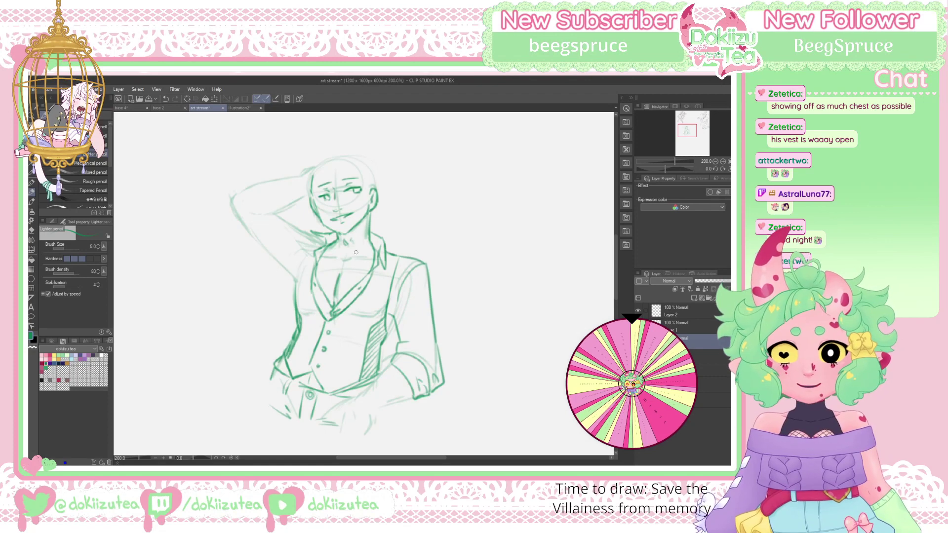
mouse_move(360, 248)
mouse_down()
mouse_move(348, 262)
mouse_move(368, 260)
mouse_move(323, 259)
mouse_up()
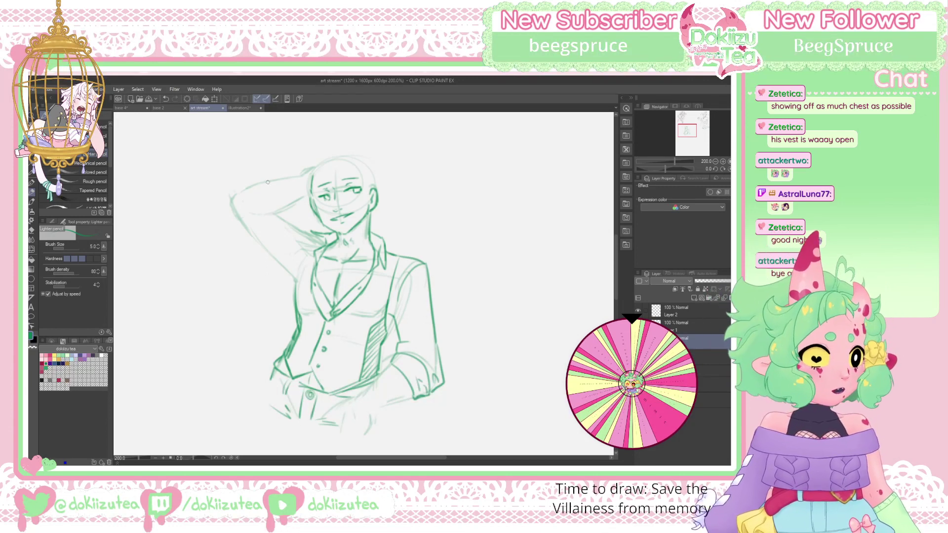
Draw the rolled sleeve cuff across the raised forearm and darken the outline around that arm's elbow
drag(249, 189, 277, 214)
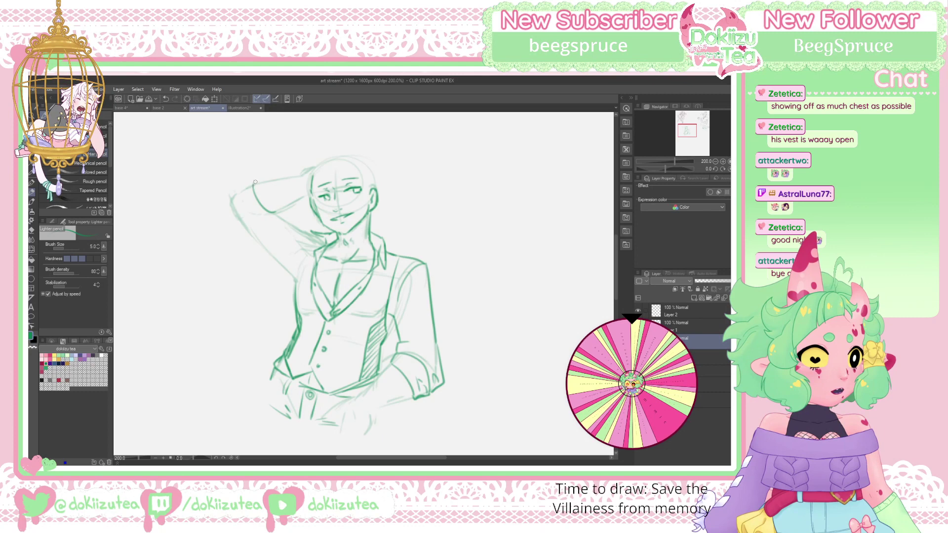
mouse_move(259, 181)
mouse_down()
mouse_move(242, 186)
mouse_move(252, 214)
mouse_move(266, 216)
mouse_up()
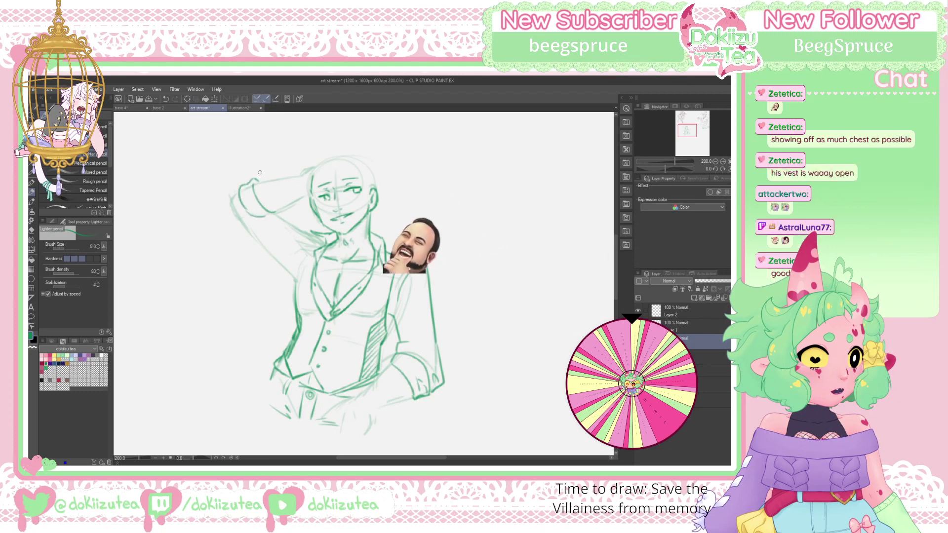
mouse_move(240, 186)
mouse_down()
mouse_move(228, 199)
mouse_move(238, 222)
mouse_up()
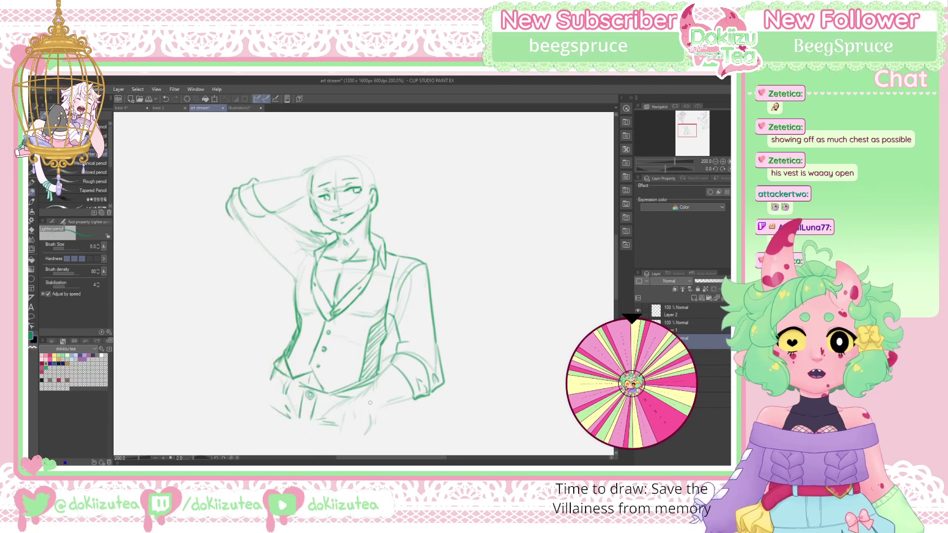
Darken the raised upper arm's lower edge from elbow to armpit and add fold lines to its sleeve
drag(665, 168, 653, 173)
drag(693, 129, 690, 135)
mouse_move(232, 348)
mouse_down()
mouse_move(282, 335)
mouse_move(314, 312)
mouse_up()
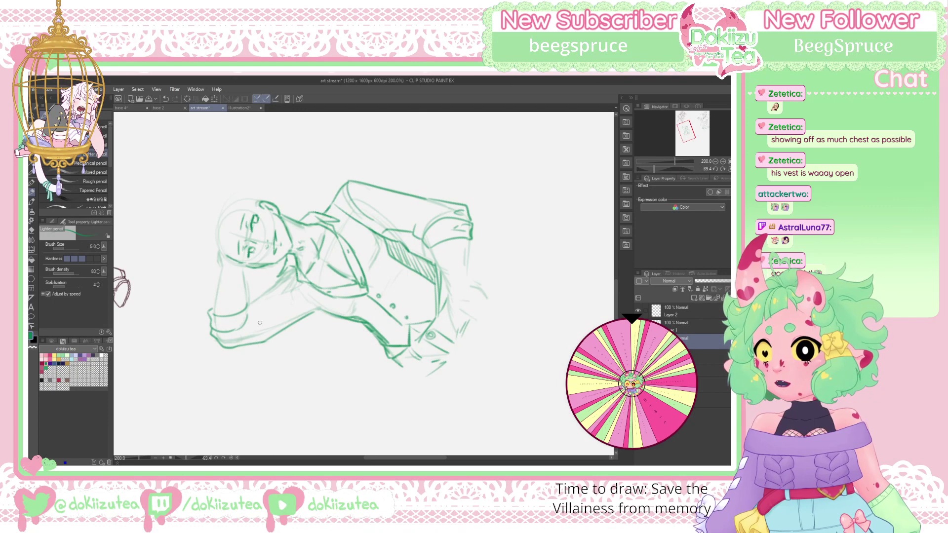
drag(247, 315, 255, 327)
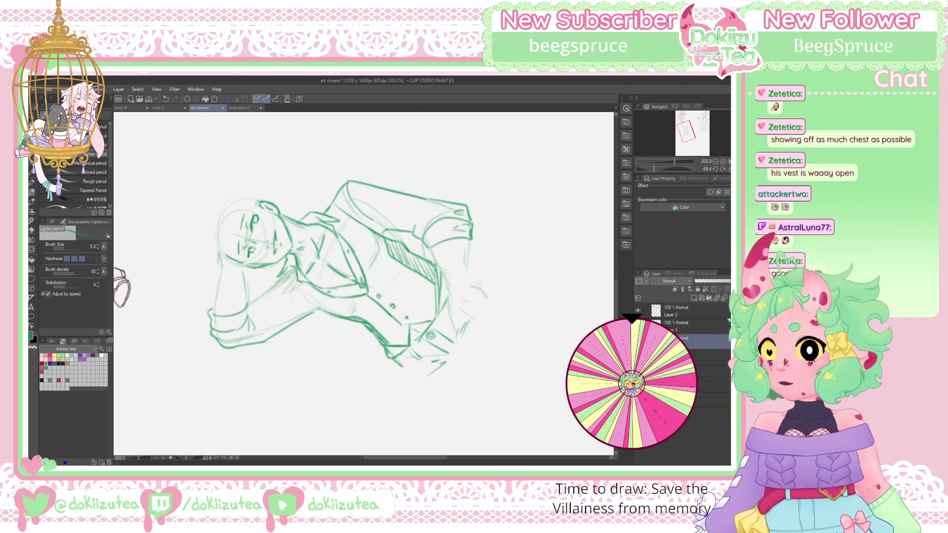
click(728, 169)
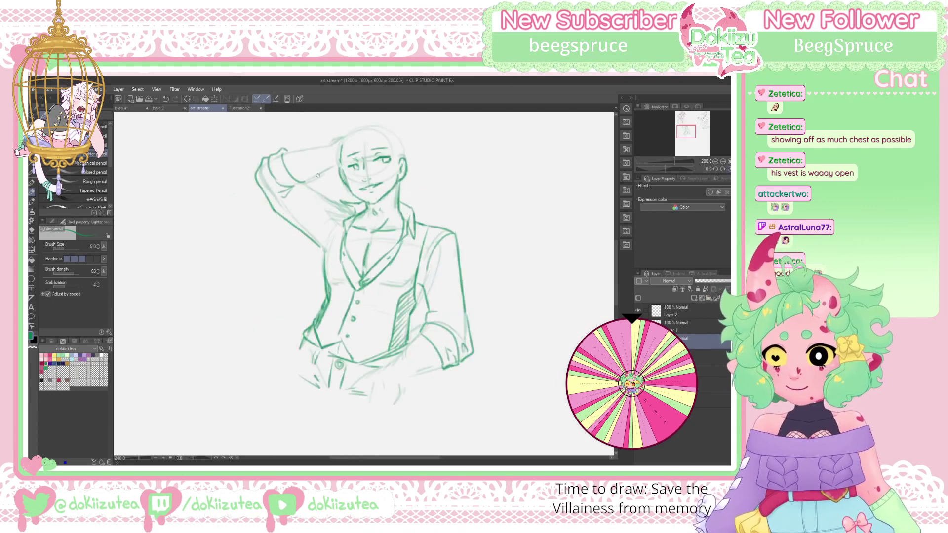
mouse_move(304, 184)
mouse_down()
mouse_move(350, 209)
mouse_move(324, 257)
mouse_up()
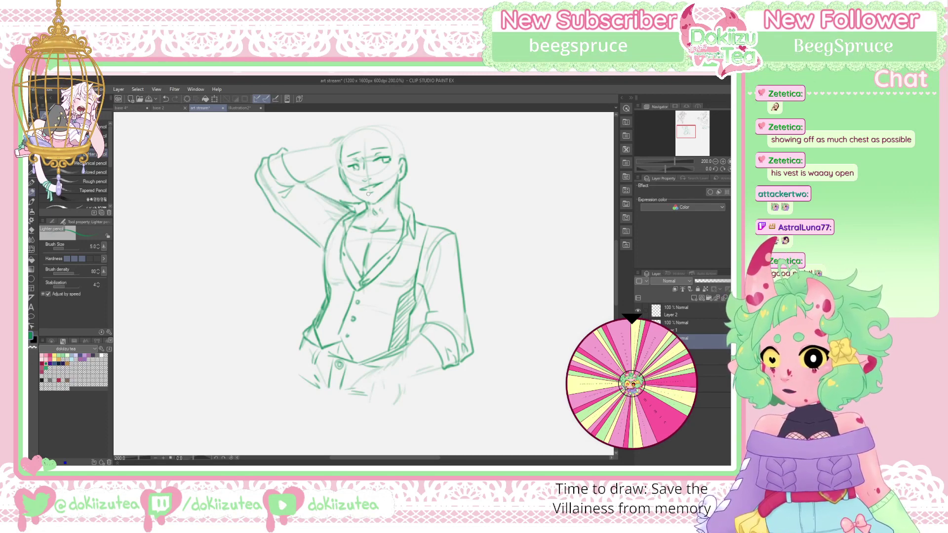
drag(341, 207, 324, 262)
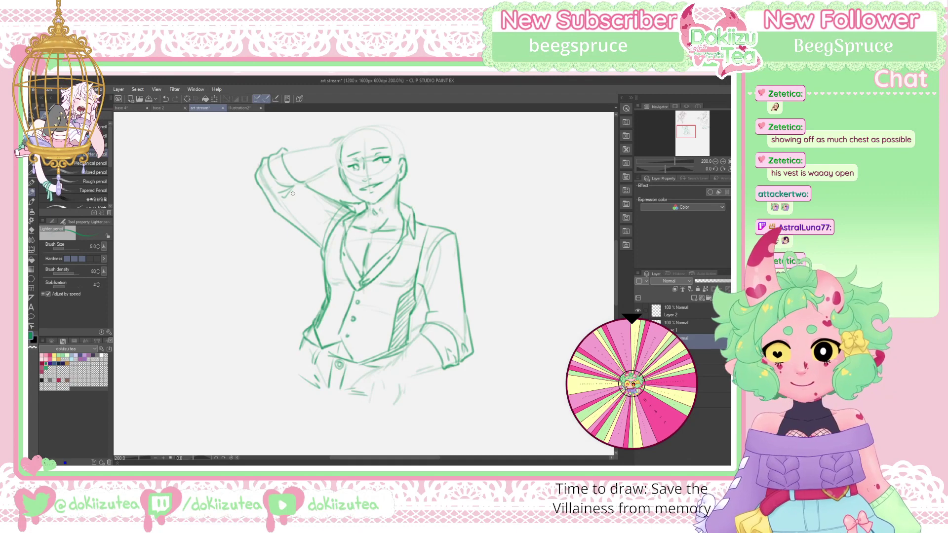
drag(293, 189, 308, 182)
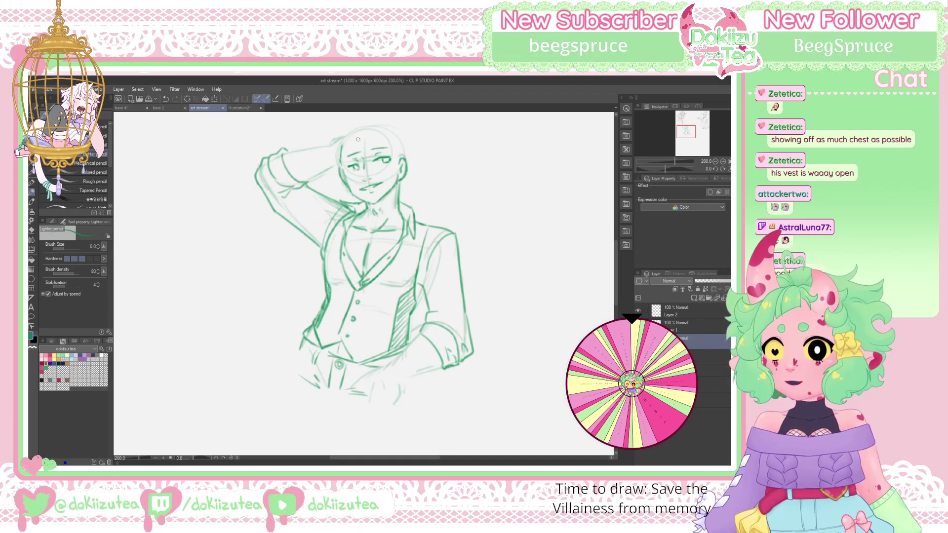
Draw the lowered forearm and wrist running from the buttoned cuff down to the trouser hip
drag(690, 125, 689, 122)
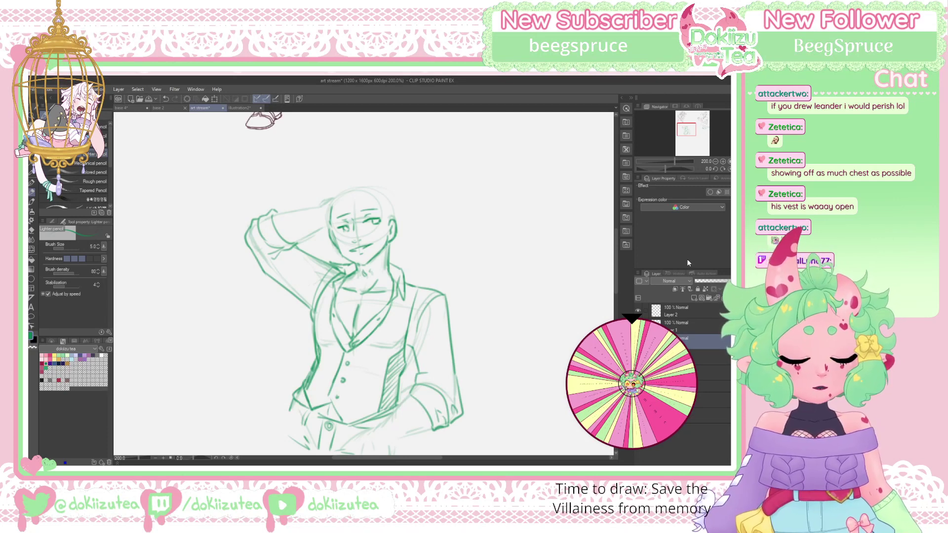
click(695, 355)
drag(690, 133, 690, 134)
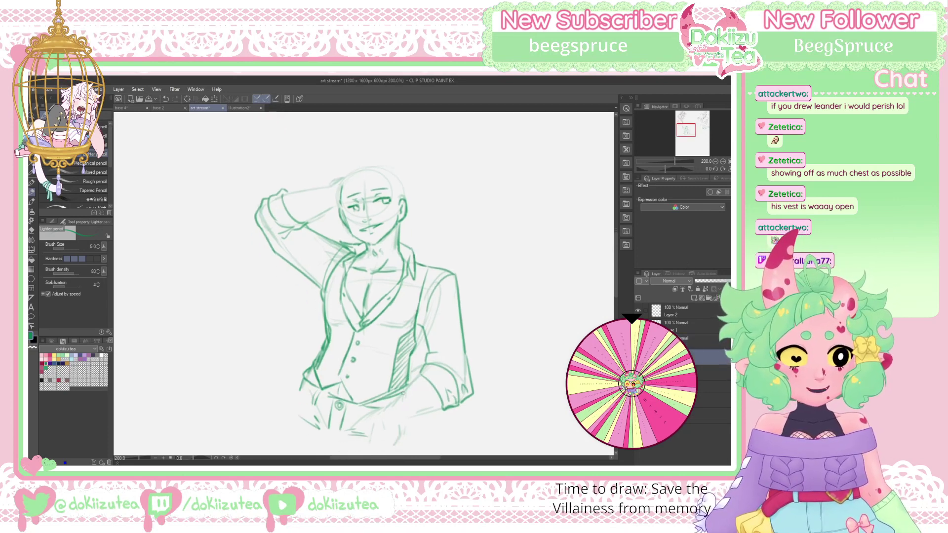
mouse_move(400, 393)
mouse_down()
mouse_move(375, 417)
mouse_move(366, 445)
mouse_move(398, 435)
mouse_move(394, 446)
mouse_move(409, 418)
mouse_move(447, 404)
mouse_up()
Sketch the messy fringe over the forehead, the tufts on the crown and the locks on the raised-arm side
click(700, 345)
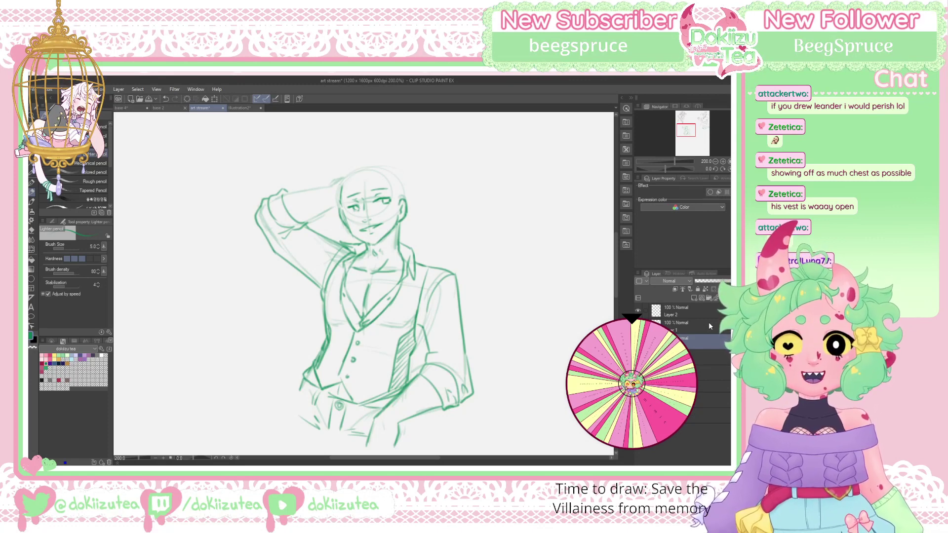
drag(687, 133, 688, 130)
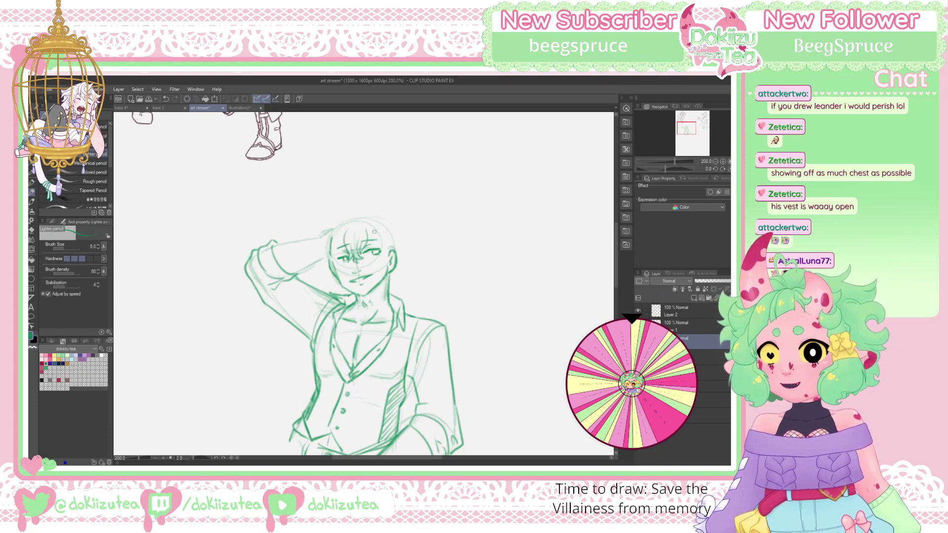
drag(366, 221, 380, 238)
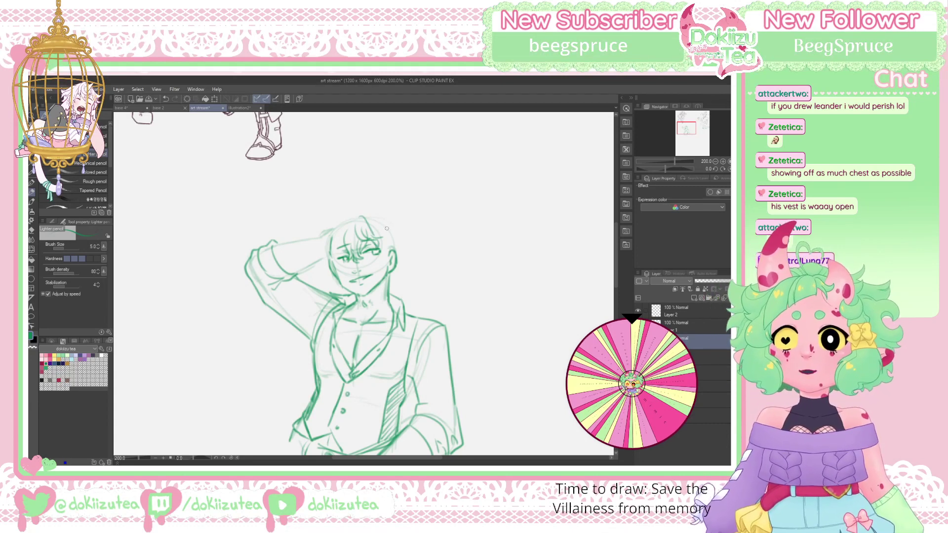
mouse_move(366, 213)
mouse_down()
mouse_move(387, 210)
mouse_move(372, 216)
mouse_move(359, 195)
mouse_move(343, 232)
mouse_move(344, 215)
mouse_move(357, 230)
mouse_move(354, 210)
mouse_move(367, 232)
mouse_move(352, 238)
mouse_move(352, 220)
mouse_move(353, 244)
mouse_up()
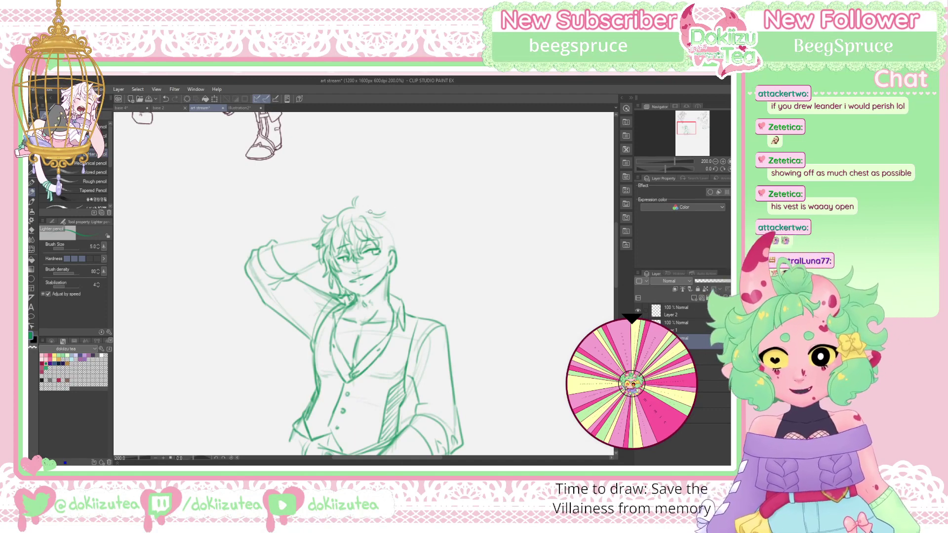
Sketch the hair on the lowered-arm side of the head, with inner strands and longer locks beside the ear
mouse_move(386, 212)
mouse_down()
mouse_move(400, 212)
mouse_move(405, 251)
mouse_up()
drag(404, 247, 400, 263)
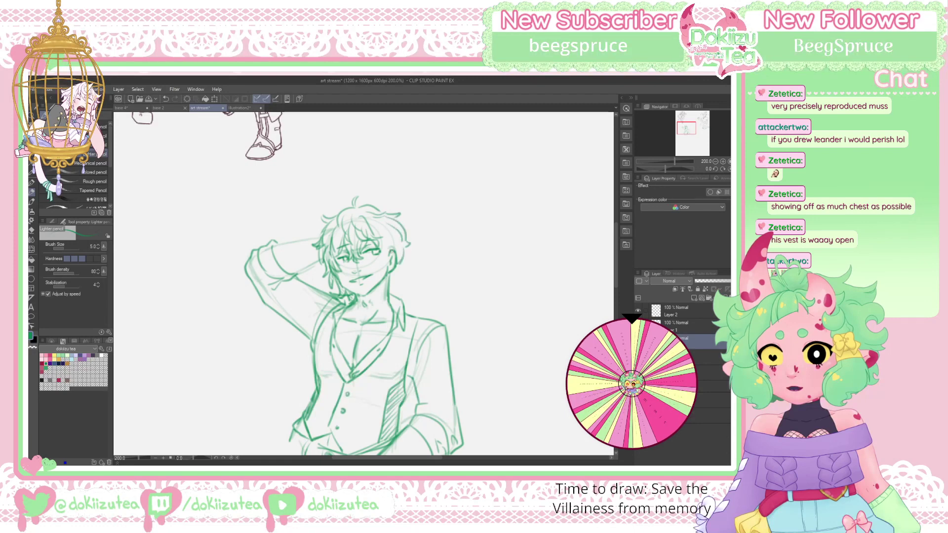
drag(366, 213, 381, 232)
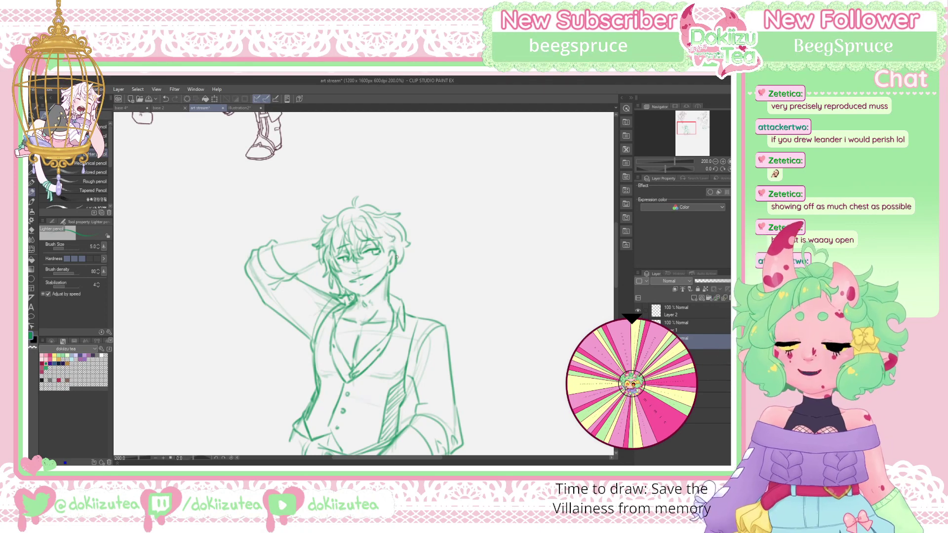
mouse_move(389, 245)
mouse_down()
mouse_move(387, 264)
mouse_move(385, 255)
mouse_move(414, 257)
mouse_move(393, 294)
mouse_up()
Label the hair "Green" with an arrow and letter an underlined "HBD FRESH CUT GRASS" beside the torso
mouse_move(400, 262)
mouse_down()
mouse_move(389, 289)
mouse_move(401, 274)
mouse_move(458, 277)
mouse_up()
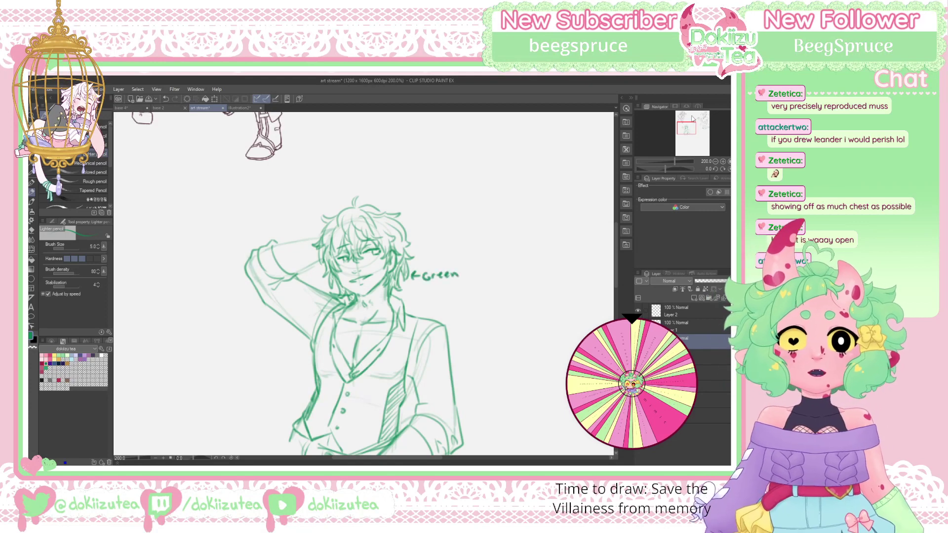
drag(689, 130, 688, 131)
mouse_move(239, 301)
mouse_down()
mouse_move(240, 320)
mouse_move(279, 302)
mouse_move(257, 342)
mouse_move(283, 312)
mouse_move(268, 365)
mouse_move(284, 339)
mouse_move(292, 345)
mouse_up()
mouse_move(261, 373)
mouse_down()
mouse_move(310, 344)
mouse_move(305, 364)
mouse_up()
mouse_move(226, 277)
mouse_down()
mouse_move(222, 293)
mouse_move(232, 282)
mouse_up()
click(239, 272)
mouse_move(240, 277)
mouse_down()
mouse_move(240, 289)
mouse_move(247, 283)
mouse_up()
drag(254, 261, 258, 280)
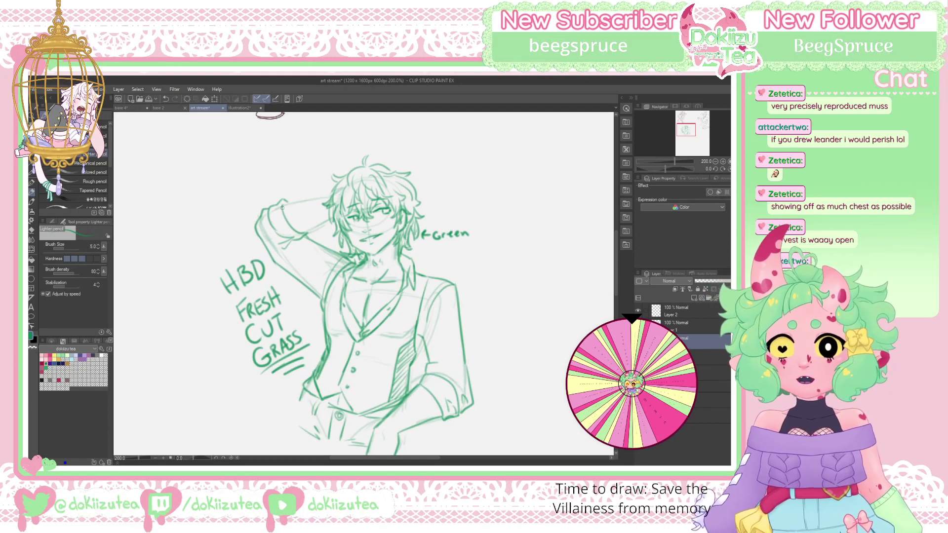
Darken the raised forearm's outline up to the hair and clear the rough construction sketch beneath the figure
drag(285, 204, 332, 196)
drag(308, 233, 323, 225)
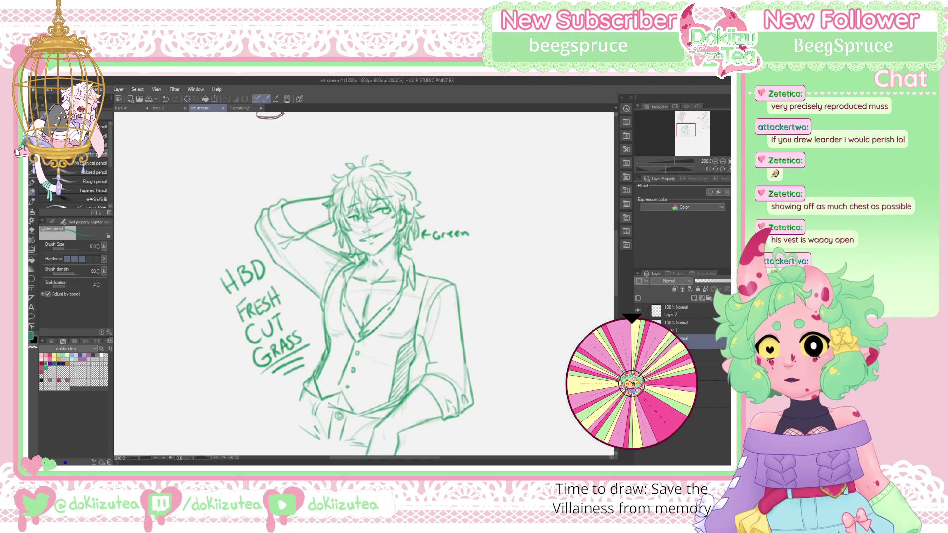
drag(409, 179, 413, 179)
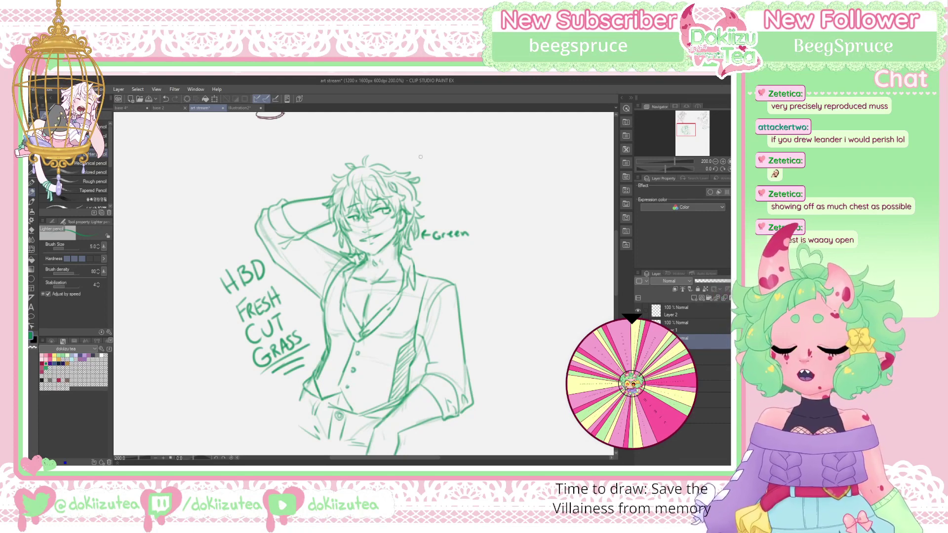
drag(686, 130, 686, 131)
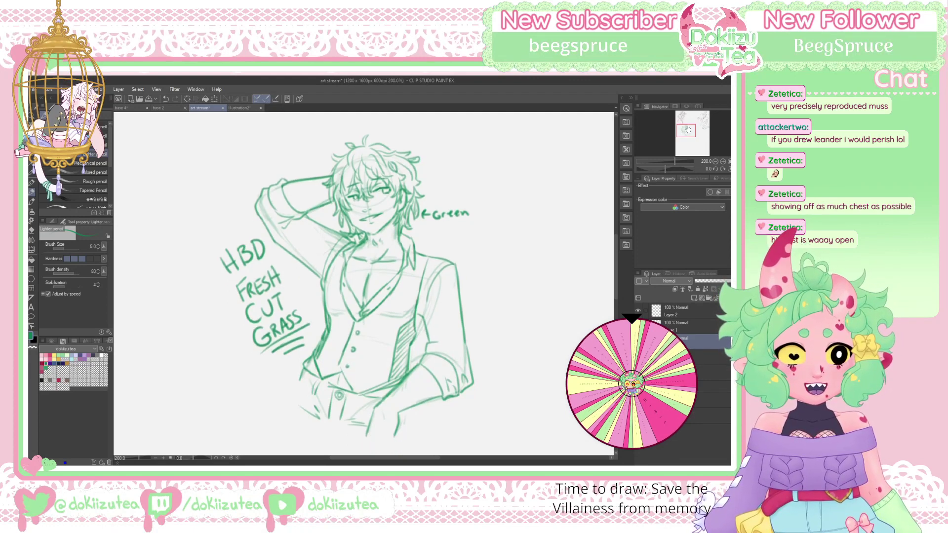
key(Delete)
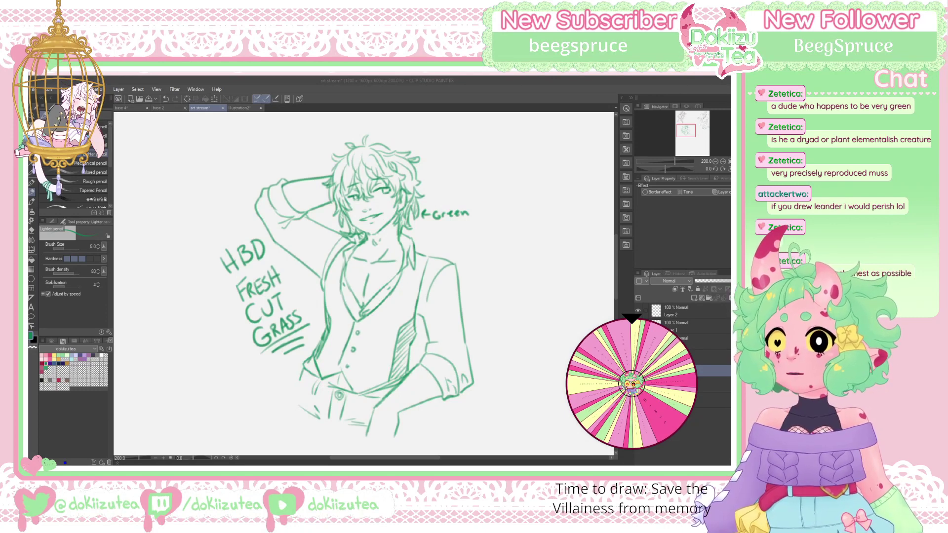
Paste the "Save the Villainess" character card as a new canvas and place its portrait beside the art stream sketch for comparison
key(alt+Tab)
key(ctrl+v)
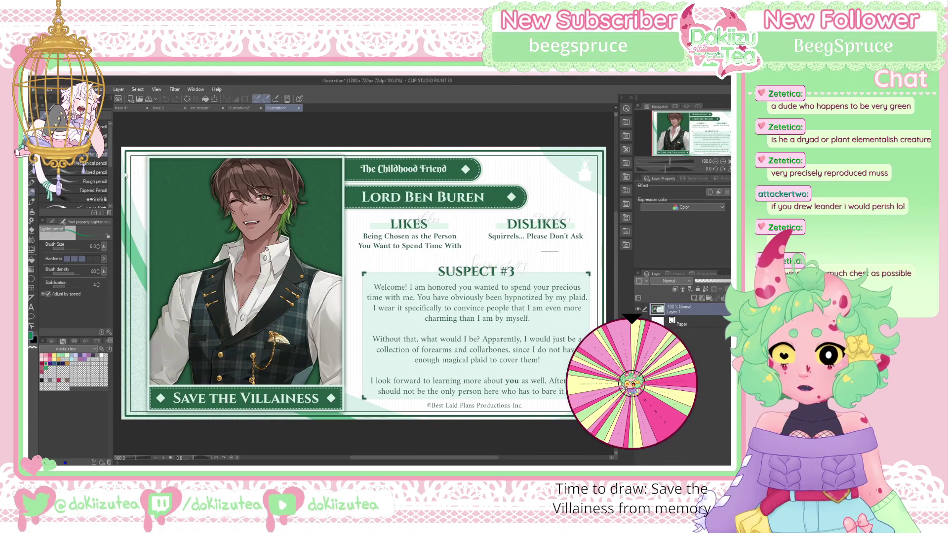
drag(276, 107, 115, 170)
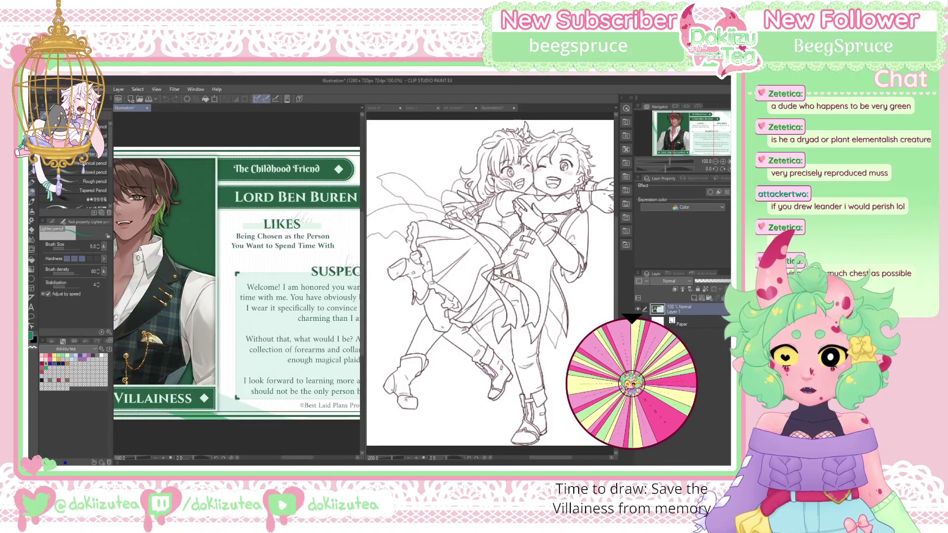
drag(306, 458, 288, 458)
drag(363, 318, 241, 326)
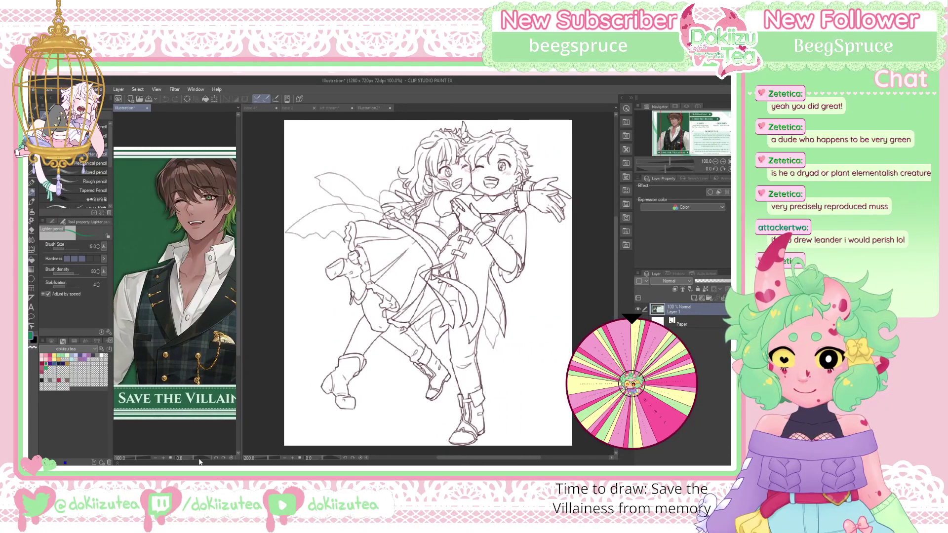
mouse_move(202, 362)
mouse_down()
mouse_move(177, 372)
mouse_move(185, 374)
mouse_up()
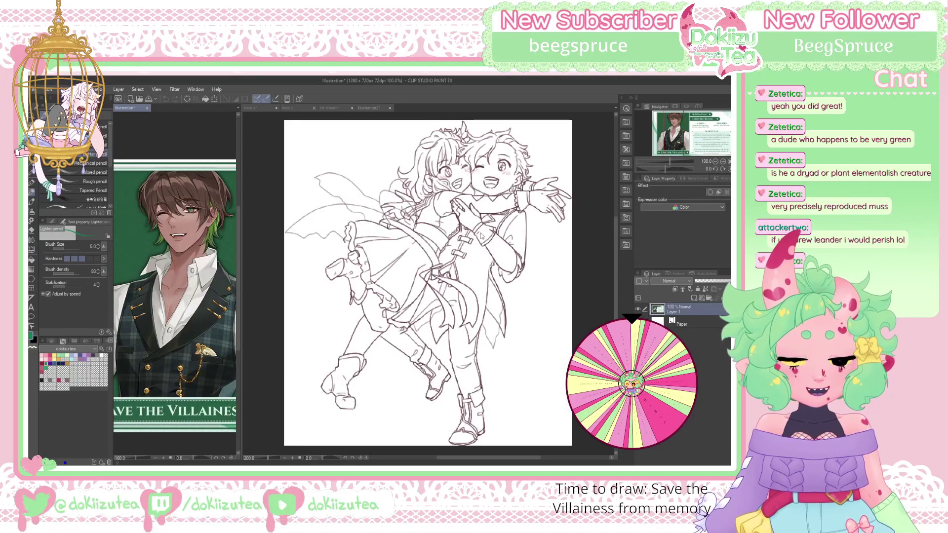
click(332, 108)
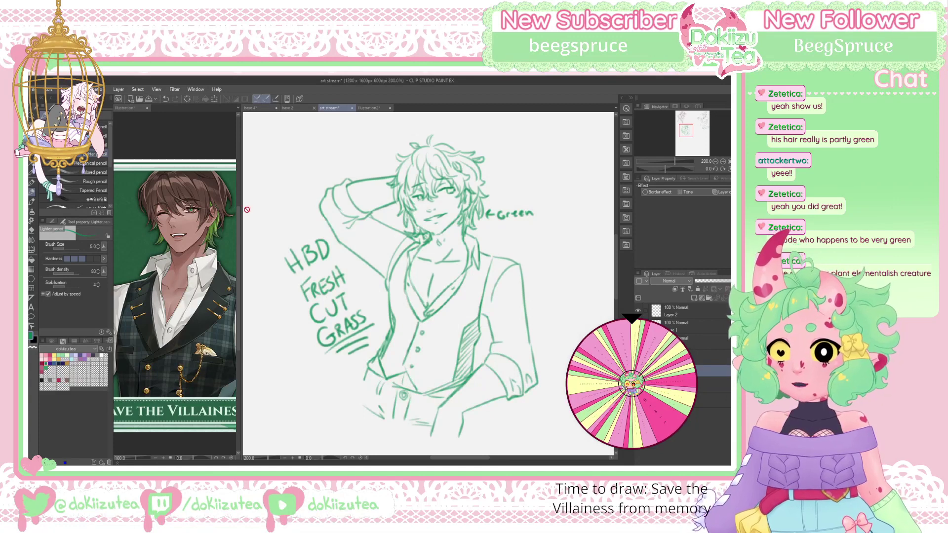
Close the reference card and the ben kabedon watermark.png image, and return to the art stream canvas
click(147, 108)
click(398, 227)
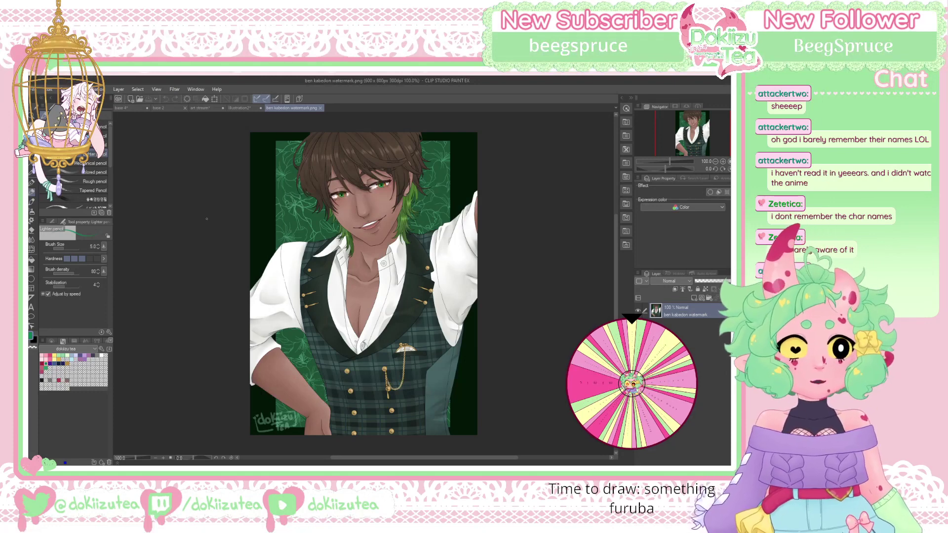
click(320, 107)
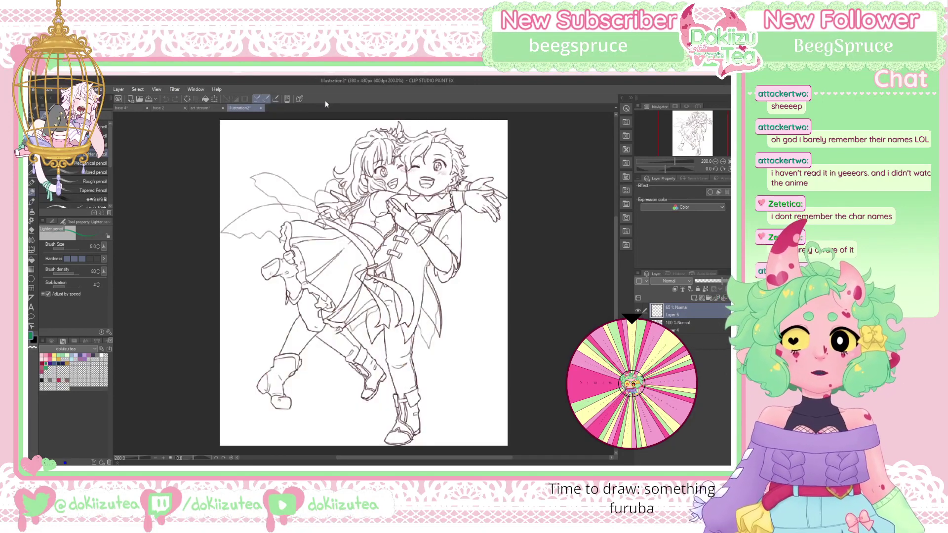
click(207, 108)
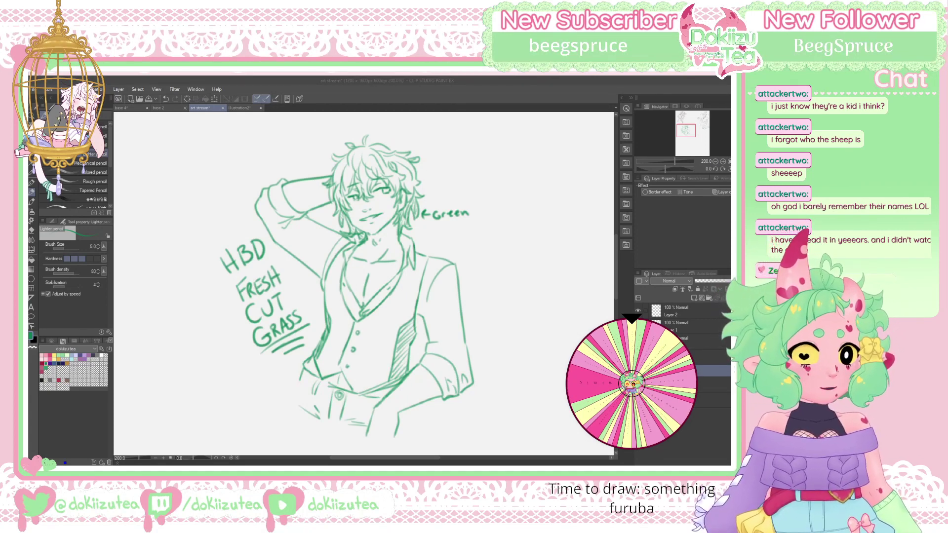
Move the male figure sketch with its lettering up into the gap between the embracing couple and the figure holding a goblet
key(ctrl+minus)
key(ctrl+minus)
drag(694, 133, 694, 127)
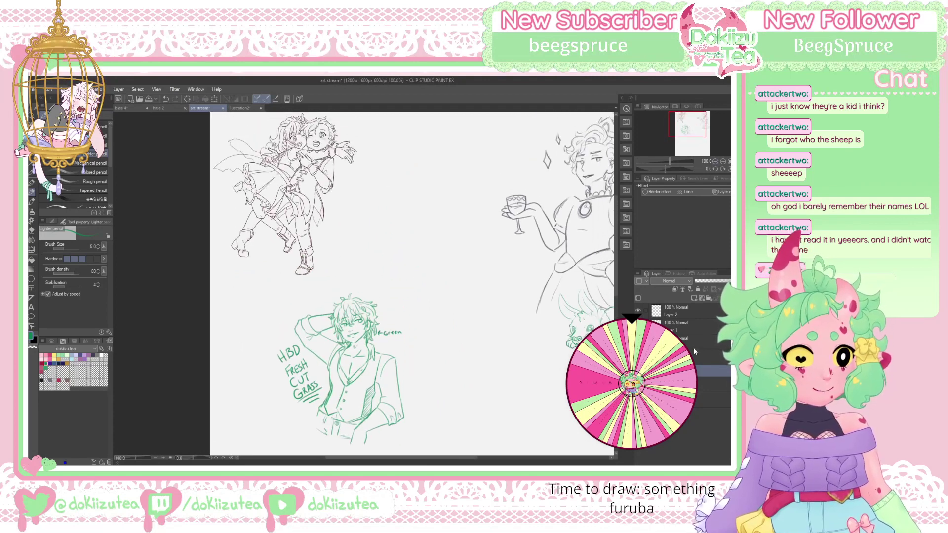
click(680, 356)
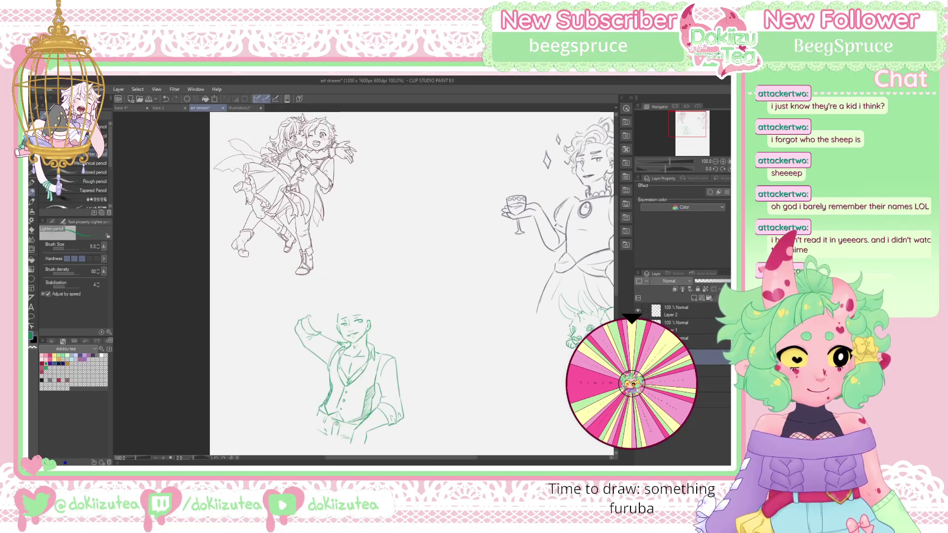
click(696, 341)
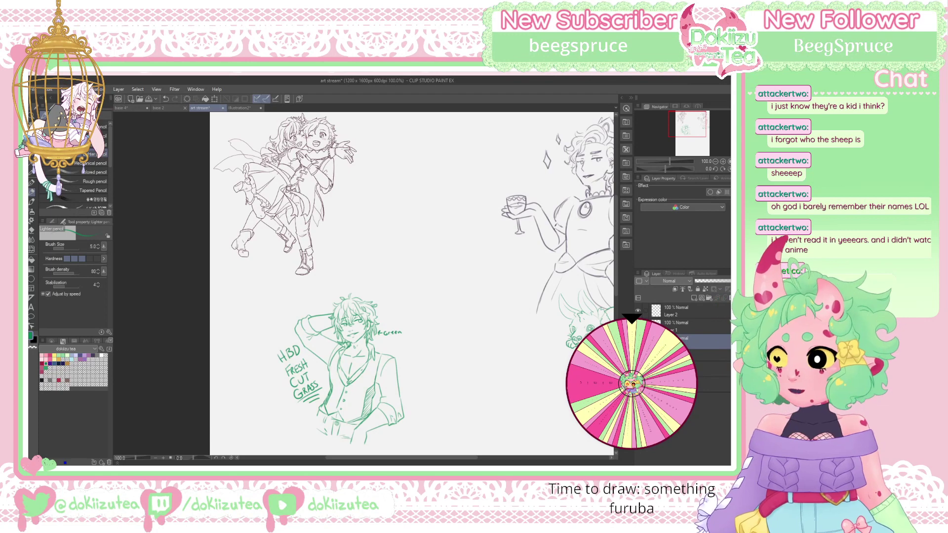
key(k)
mouse_move(374, 409)
mouse_down()
mouse_move(438, 296)
mouse_move(459, 220)
mouse_move(416, 273)
mouse_up()
mouse_move(693, 123)
mouse_down()
mouse_move(696, 154)
mouse_move(695, 142)
mouse_up()
click(722, 162)
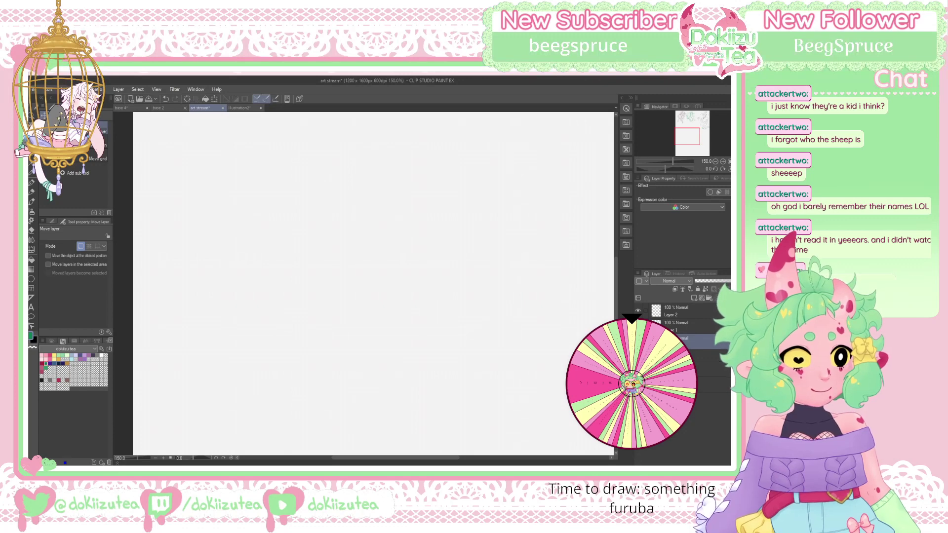
On a new layer, sketch a round head with jaw, ear and facial guidelines in purple with the Lighter pencil
click(703, 357)
click(694, 298)
click(31, 192)
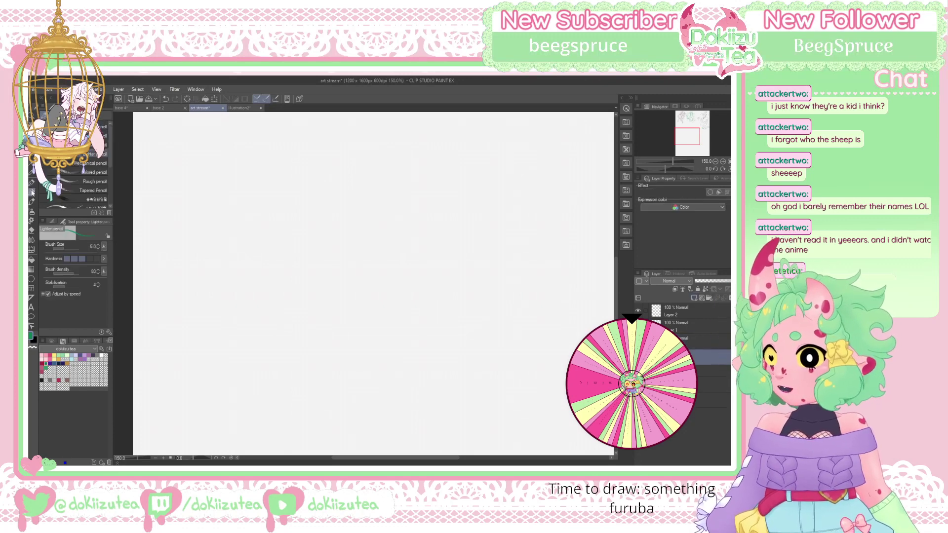
click(61, 364)
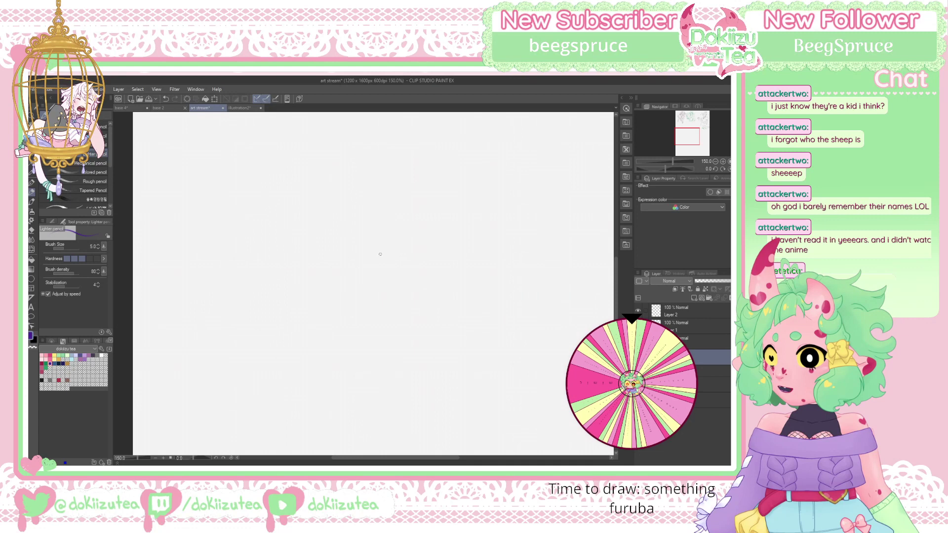
mouse_move(321, 227)
mouse_down()
mouse_move(326, 208)
mouse_move(360, 260)
mouse_move(371, 251)
mouse_move(355, 261)
mouse_move(355, 274)
mouse_up()
mouse_move(384, 229)
mouse_down()
mouse_move(378, 265)
mouse_move(377, 255)
mouse_move(360, 281)
mouse_move(330, 266)
mouse_move(342, 275)
mouse_up()
drag(334, 271, 348, 280)
mouse_move(358, 202)
mouse_down()
mouse_move(321, 224)
mouse_move(326, 270)
mouse_move(331, 253)
mouse_up()
drag(383, 236, 379, 273)
drag(379, 271, 365, 280)
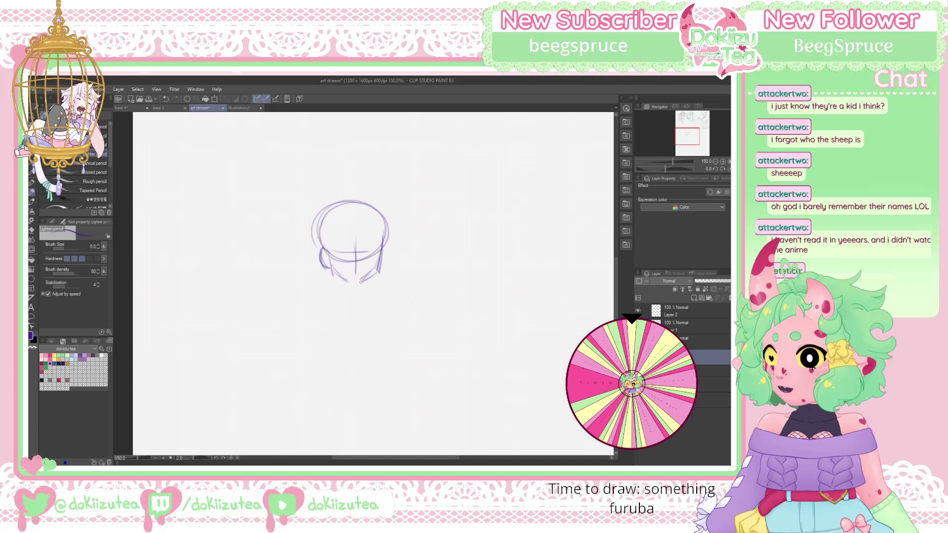
mouse_move(330, 213)
mouse_down()
mouse_move(367, 210)
mouse_move(384, 234)
mouse_up()
Rough in the seated figure's shoulder joint, leaning torso, hips and bent knee below the head
drag(302, 304, 321, 304)
mouse_move(310, 313)
mouse_down()
mouse_move(352, 290)
mouse_move(354, 325)
mouse_move(387, 320)
mouse_move(387, 340)
mouse_up()
mouse_move(373, 300)
mouse_down()
mouse_move(394, 312)
mouse_move(388, 380)
mouse_up()
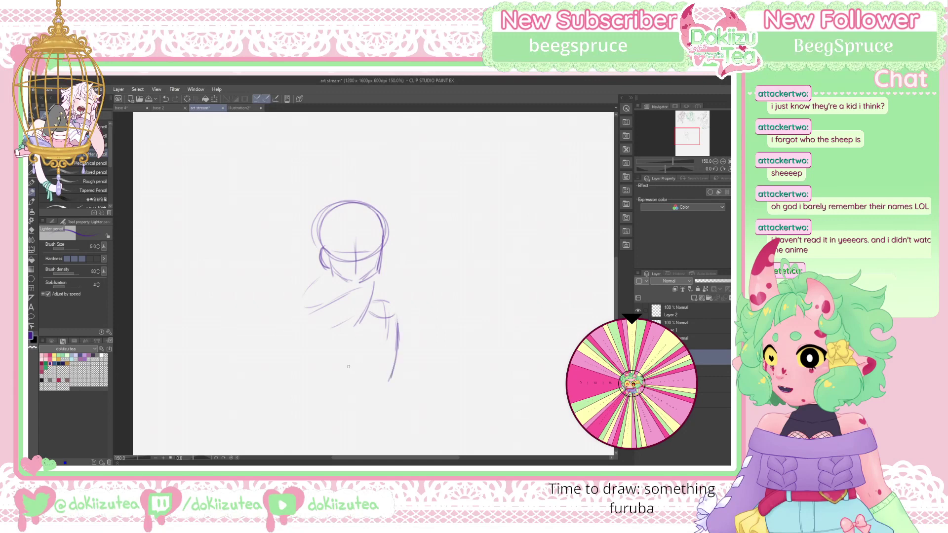
drag(310, 296, 308, 310)
mouse_move(324, 341)
mouse_down()
mouse_move(302, 351)
mouse_move(302, 363)
mouse_move(329, 388)
mouse_up()
drag(321, 392, 329, 391)
mouse_move(338, 353)
mouse_down()
mouse_move(315, 361)
mouse_move(314, 383)
mouse_move(310, 364)
mouse_up()
Sketch the lower leg slanting down from the knee and finish it with a pointed foot
mouse_move(370, 345)
mouse_down()
mouse_move(324, 358)
mouse_move(382, 344)
mouse_move(397, 408)
mouse_up()
mouse_move(326, 390)
mouse_down()
mouse_move(365, 379)
mouse_move(365, 393)
mouse_move(386, 430)
mouse_up()
drag(360, 391, 387, 431)
mouse_move(392, 437)
mouse_down()
mouse_move(400, 447)
mouse_move(390, 452)
mouse_move(401, 453)
mouse_up()
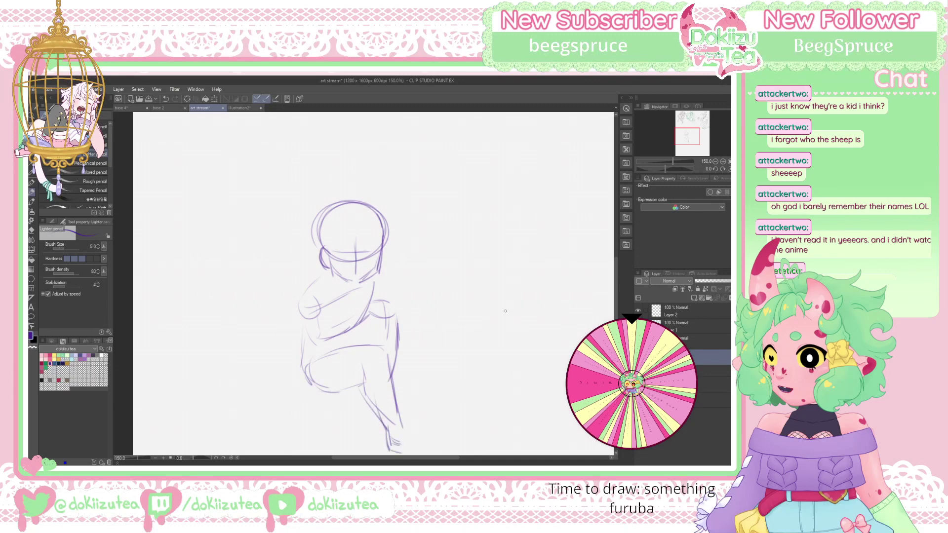
drag(686, 135, 686, 138)
drag(404, 392, 433, 421)
mouse_move(432, 422)
mouse_down()
mouse_move(404, 416)
mouse_move(430, 422)
mouse_up()
drag(405, 392, 424, 411)
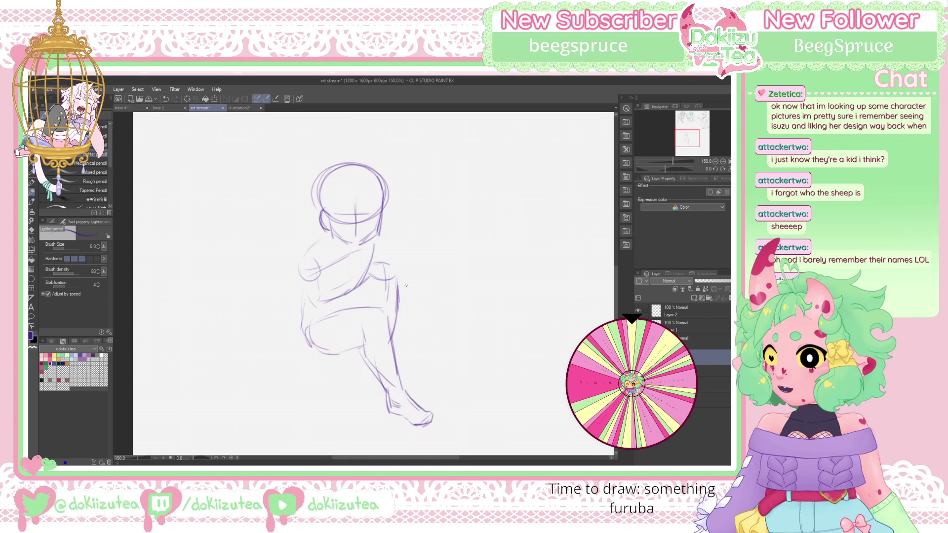
mouse_move(395, 315)
mouse_down()
mouse_move(391, 348)
mouse_move(405, 387)
mouse_up()
Draw the bent arm with its forearm resting across the lap and a hand with extended fingers past the knee
drag(303, 279, 325, 315)
mouse_move(330, 283)
mouse_down()
mouse_move(342, 306)
mouse_move(377, 299)
mouse_move(383, 311)
mouse_move(344, 327)
mouse_move(381, 310)
mouse_up()
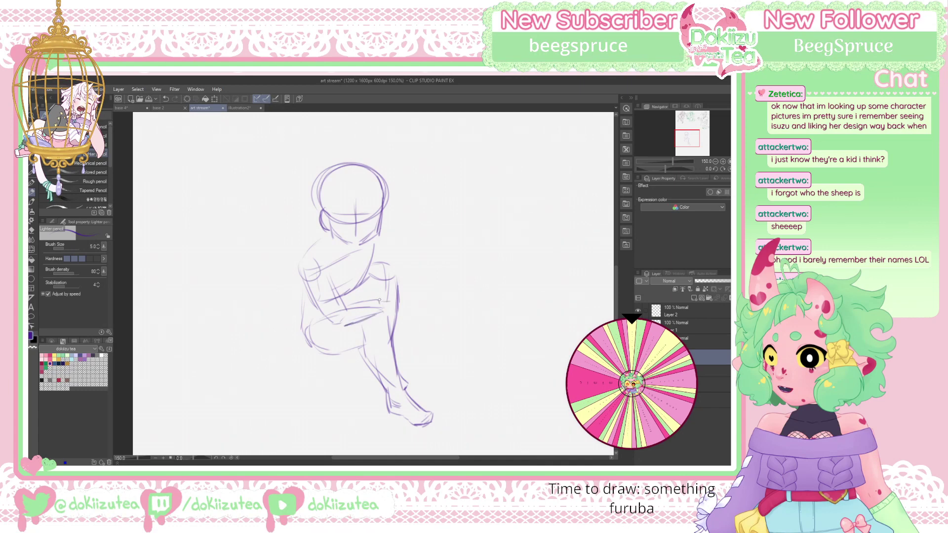
mouse_move(396, 296)
mouse_down()
mouse_move(378, 301)
mouse_move(411, 294)
mouse_move(407, 317)
mouse_move(394, 316)
mouse_move(403, 316)
mouse_up()
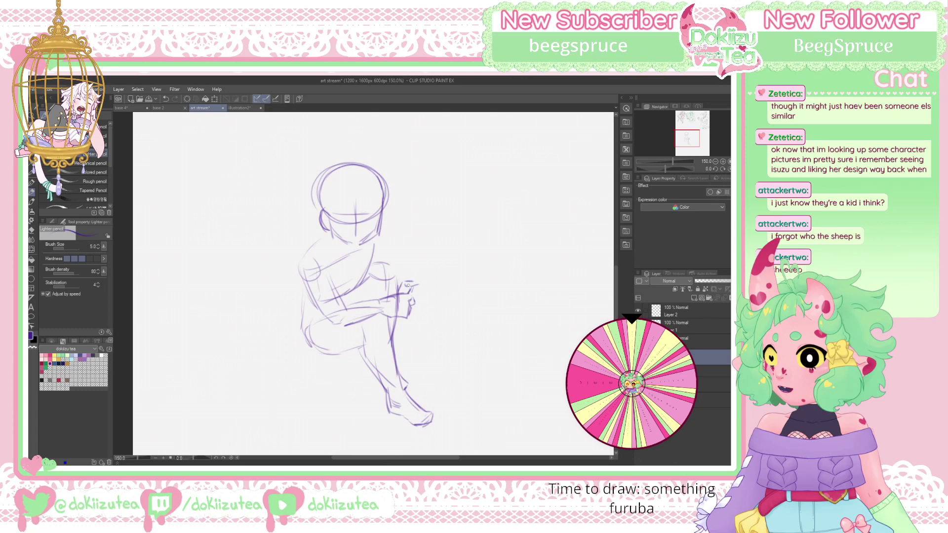
mouse_move(419, 279)
mouse_down()
mouse_move(431, 279)
mouse_move(418, 286)
mouse_up()
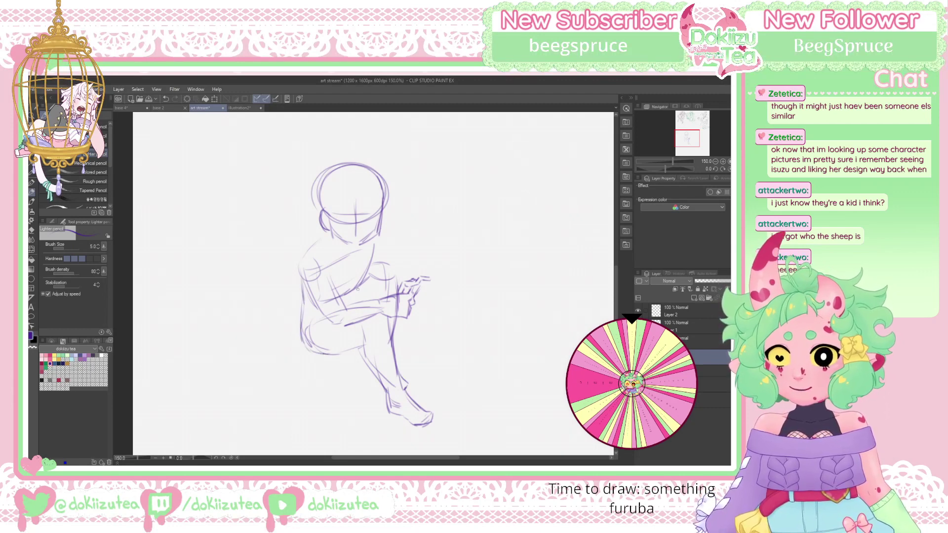
Refine the torso, upper back, shoulder and jaw lines, and add the second hand's fingers below the forearm
drag(368, 269, 344, 301)
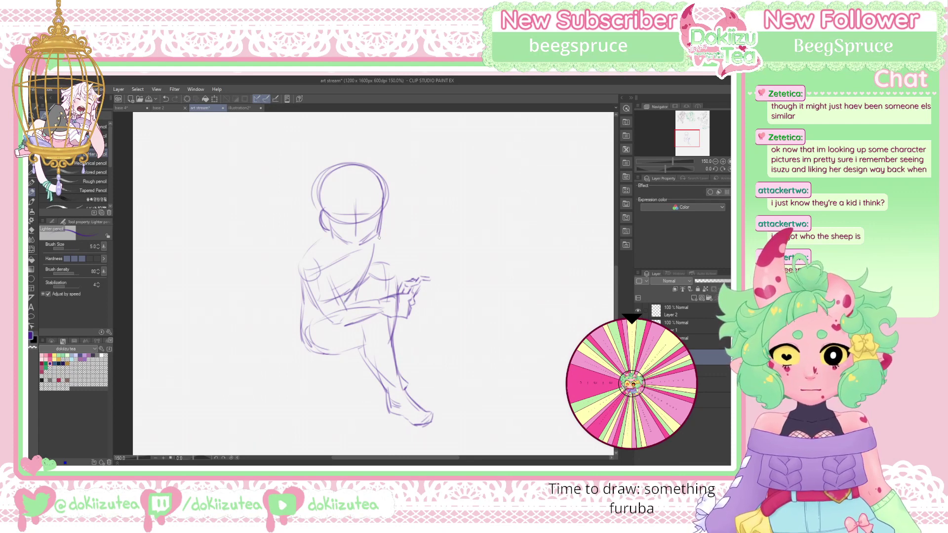
drag(381, 231, 383, 260)
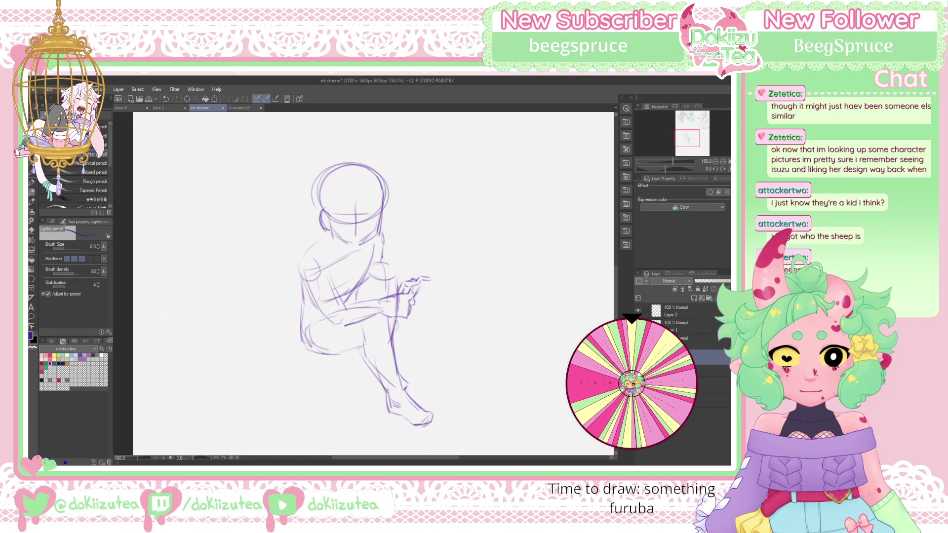
drag(392, 336, 398, 333)
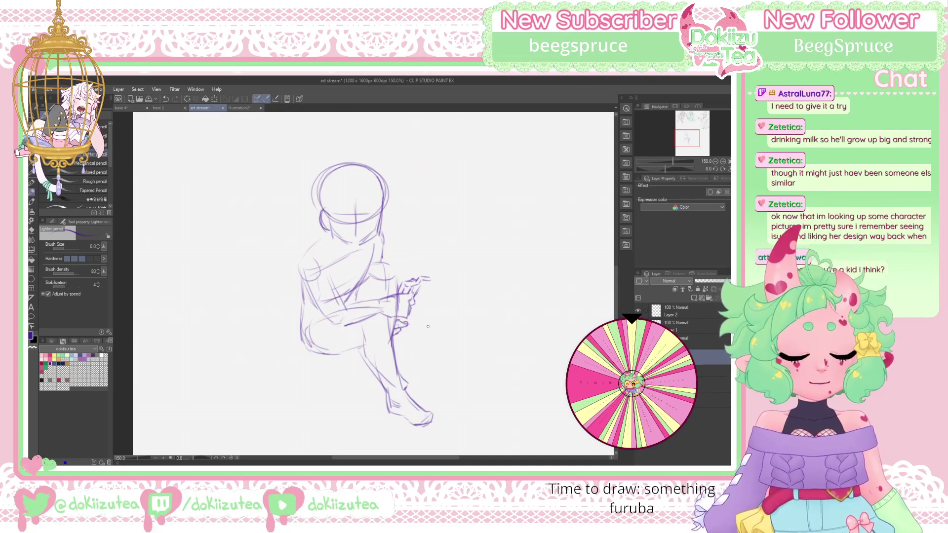
drag(329, 232, 304, 258)
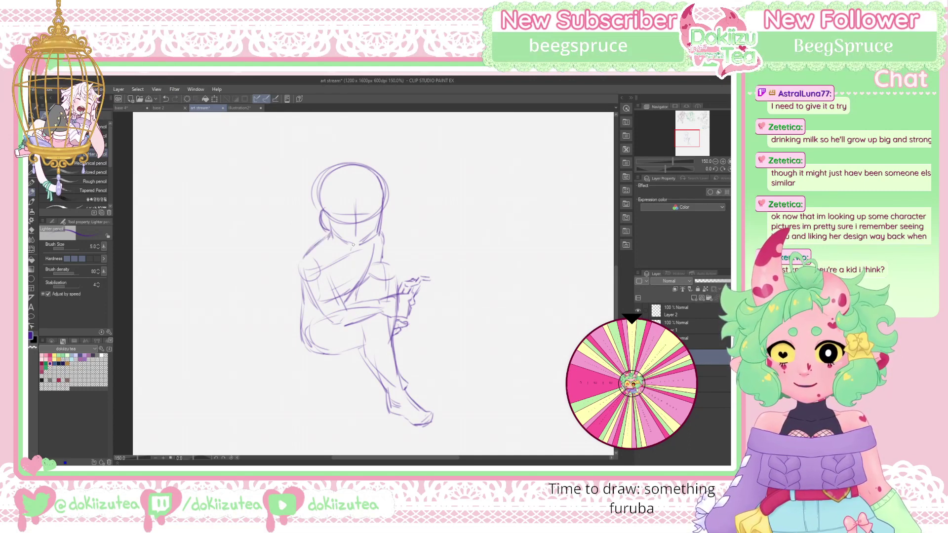
drag(359, 244, 378, 230)
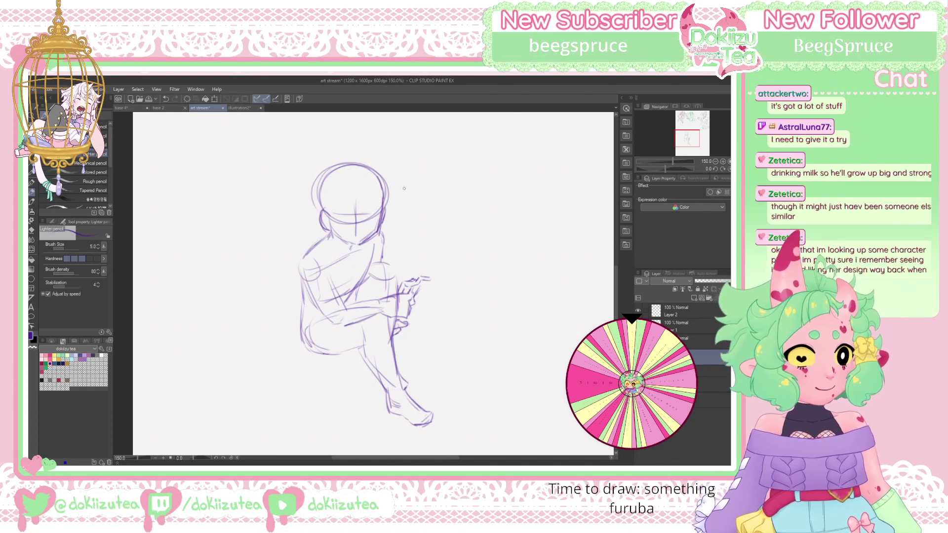
Lower the opacity of the rough figure sketch to make it a faint guide
click(708, 282)
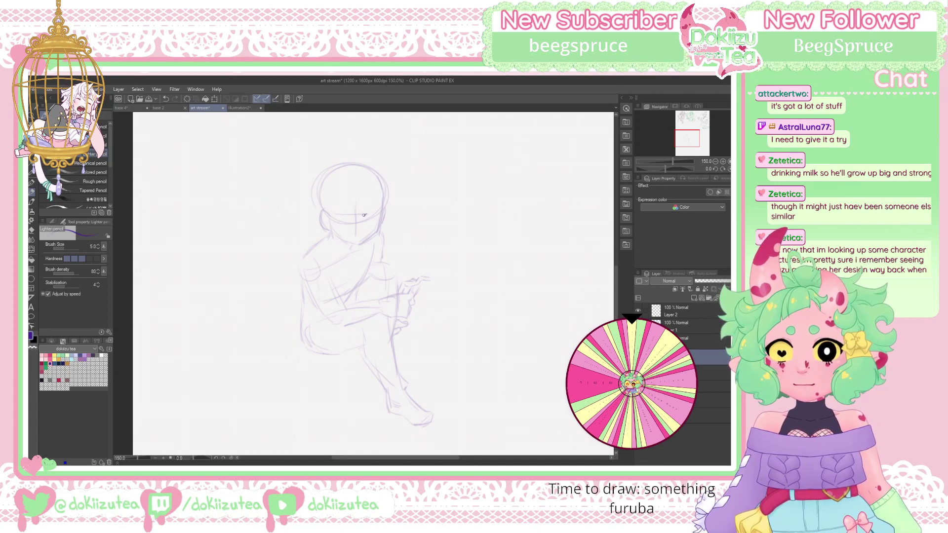
mouse_move(364, 215)
mouse_down()
mouse_move(379, 215)
mouse_move(363, 216)
mouse_up()
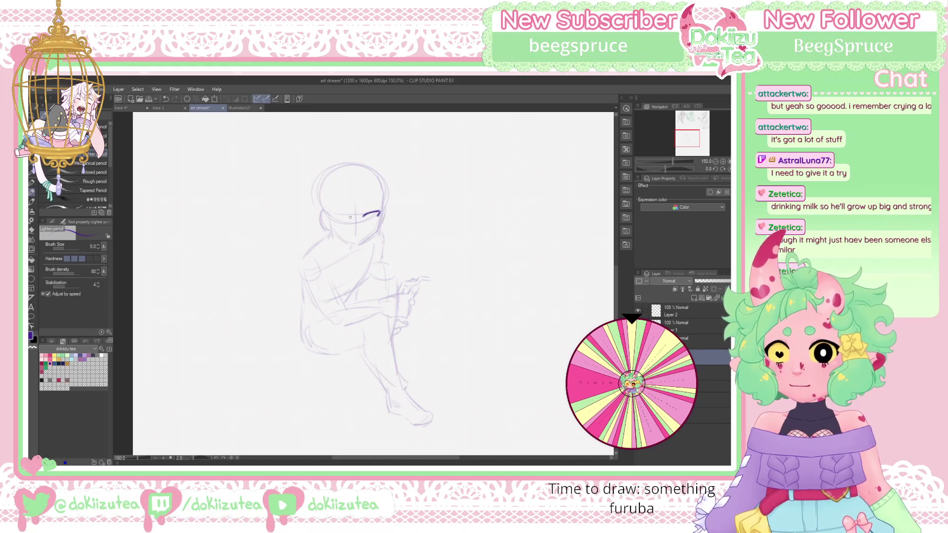
drag(336, 214, 352, 217)
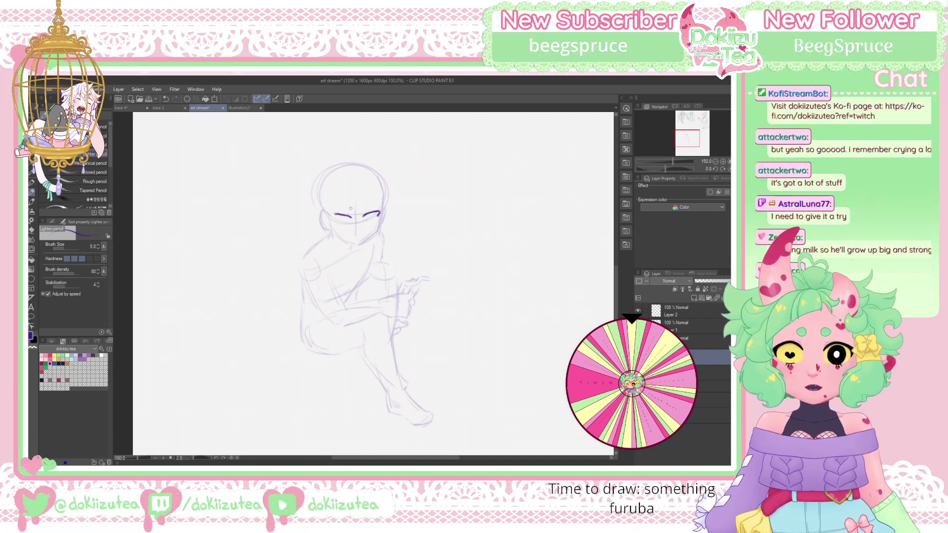
key(e)
mouse_move(380, 211)
mouse_down()
mouse_move(378, 210)
mouse_move(332, 212)
mouse_up()
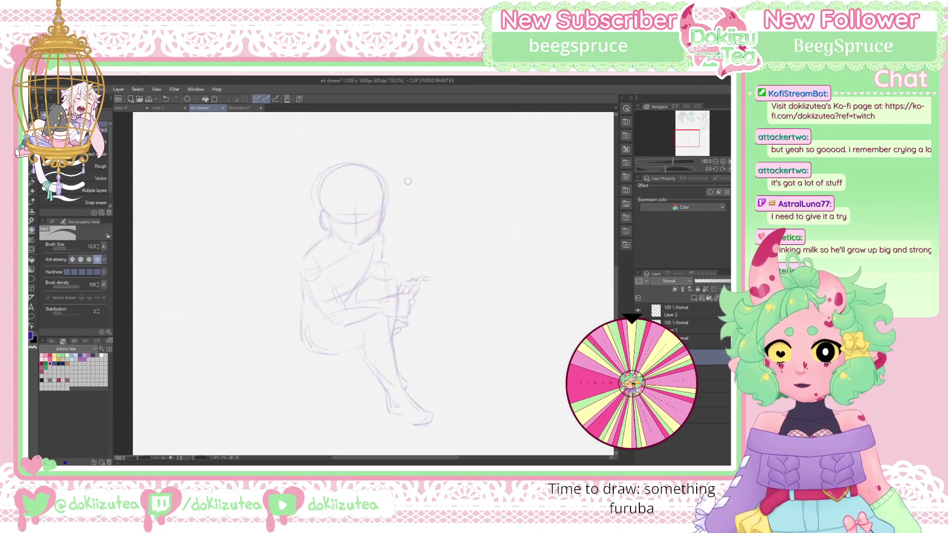
Draw both upper eyelids as nearly flat dark lines along the eye guideline and trim the outer end with the eraser
key(p)
key(p)
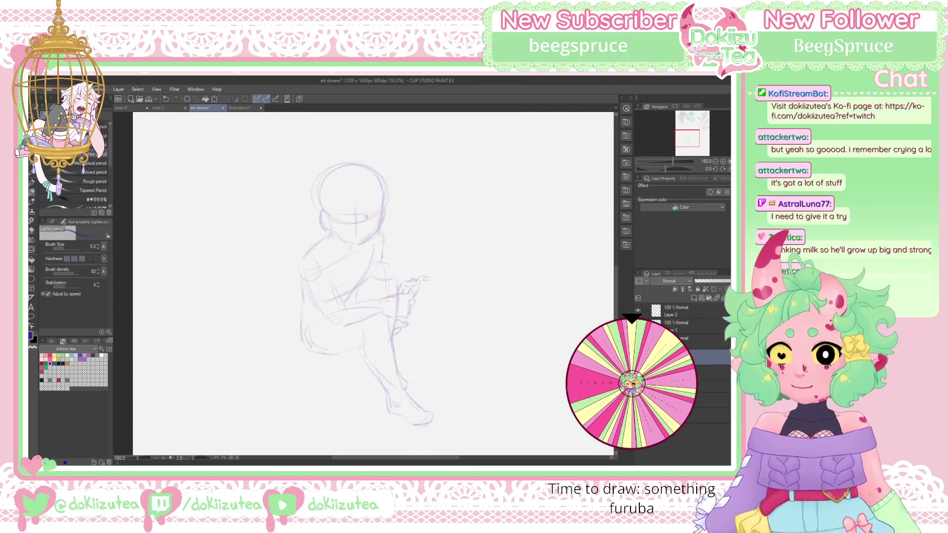
drag(365, 217, 381, 213)
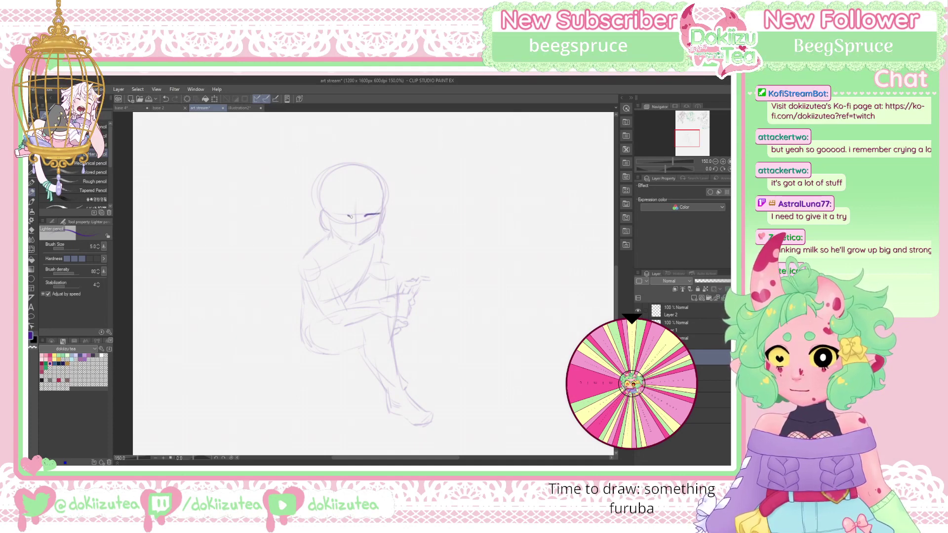
mouse_move(344, 214)
mouse_down()
mouse_move(335, 214)
mouse_move(382, 213)
mouse_up()
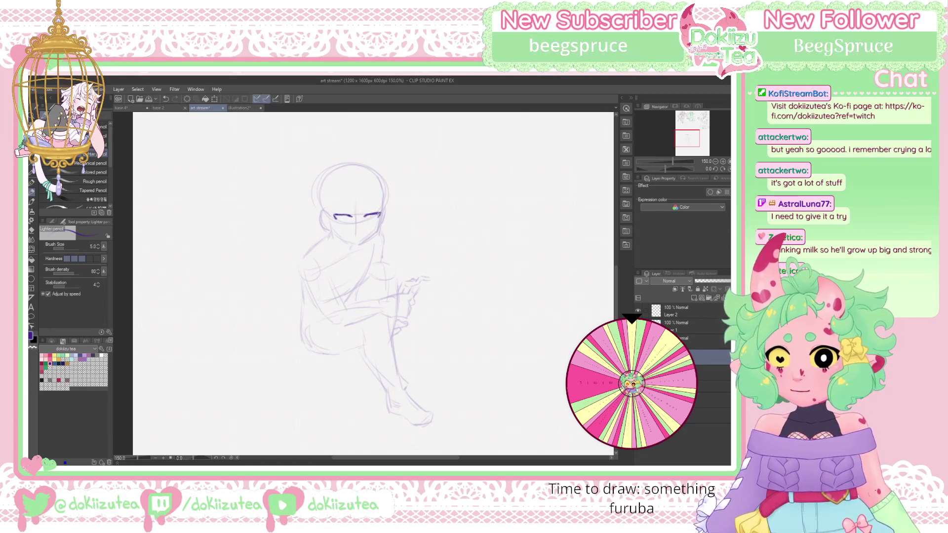
key(e)
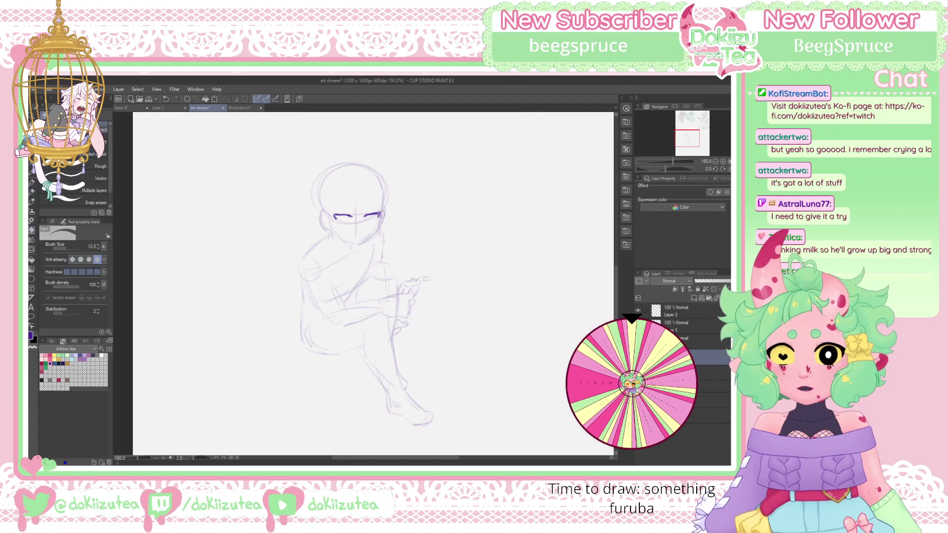
drag(381, 212, 380, 217)
key(p)
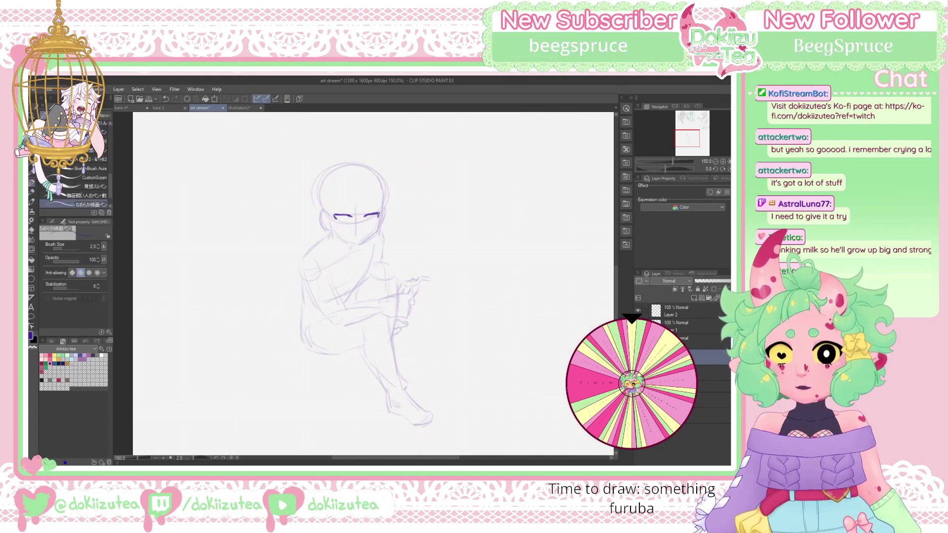
key(p)
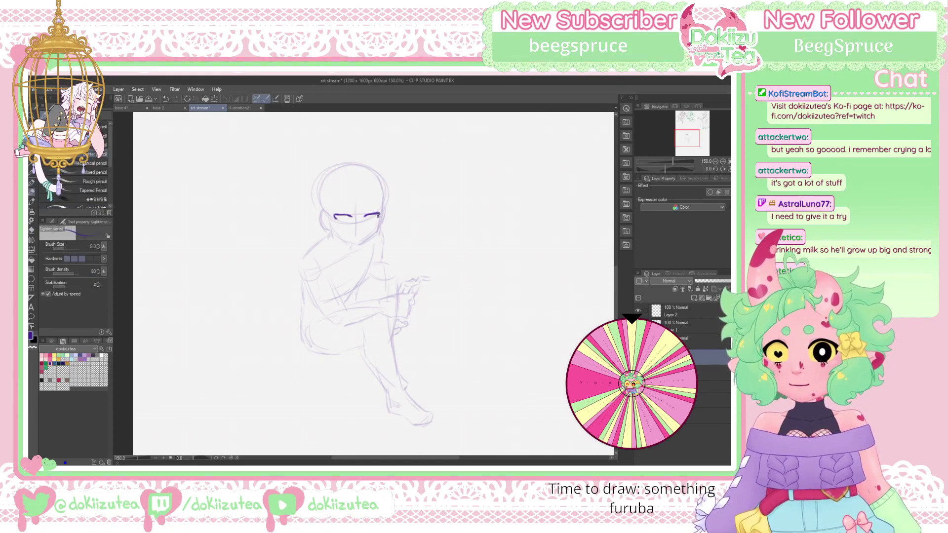
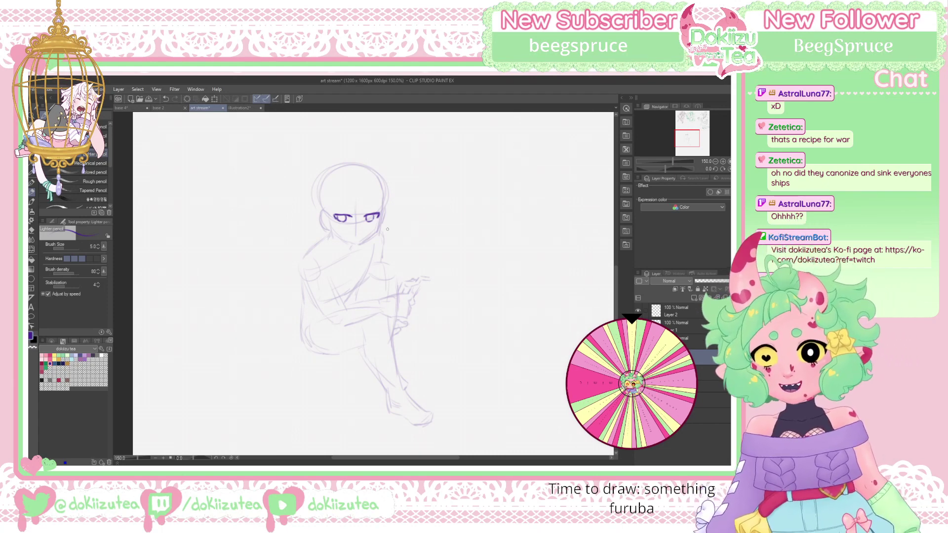
Draw the face contour over the faded rough with dark lines: far cheek, pointed chin, near jaw, ear and far temple
drag(380, 215, 378, 233)
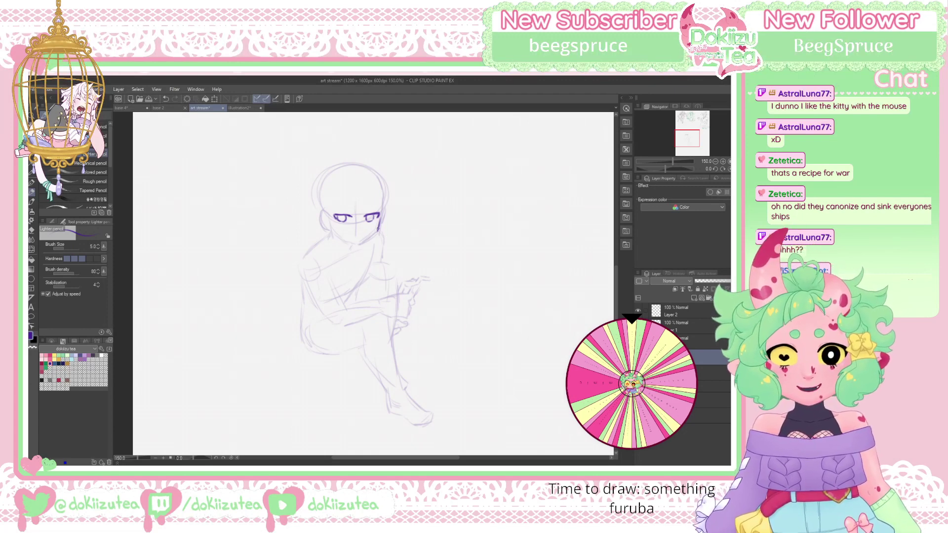
drag(377, 231, 360, 242)
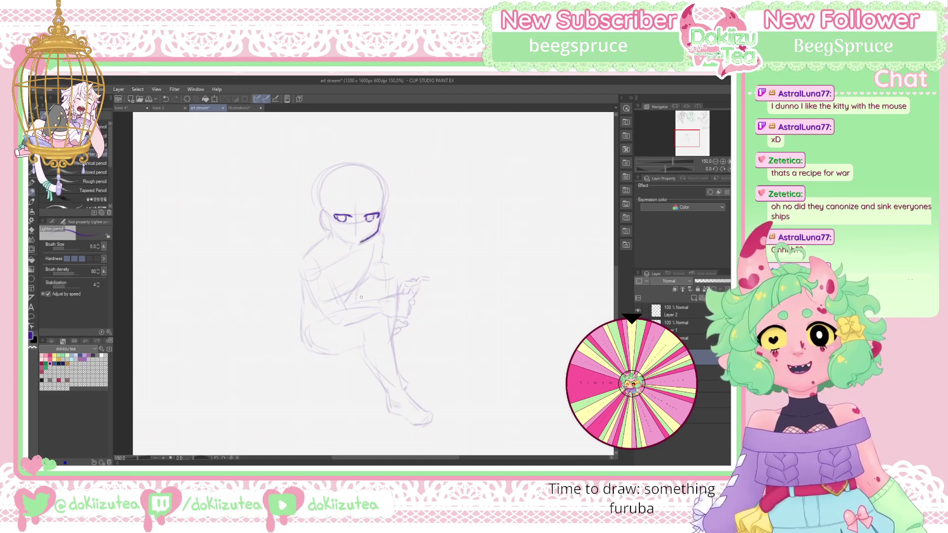
drag(330, 223, 362, 241)
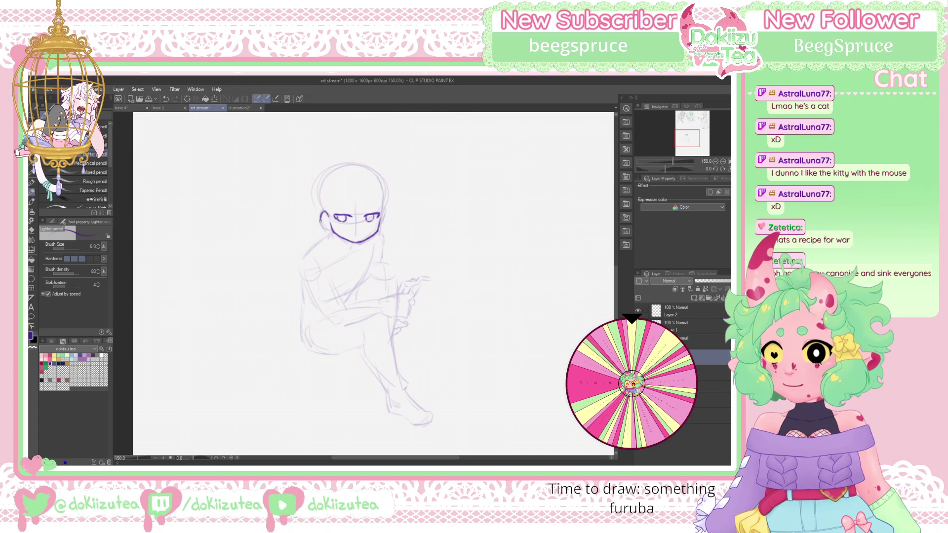
drag(322, 224, 331, 225)
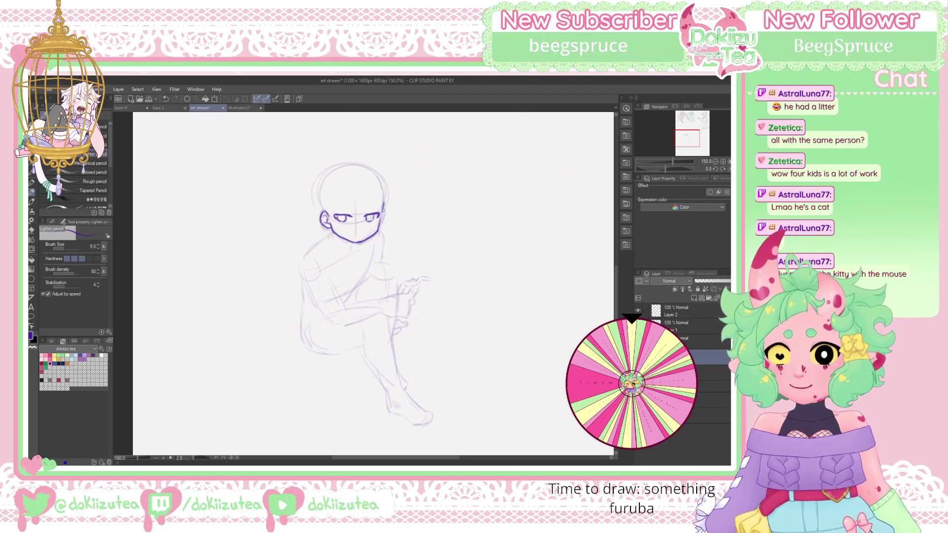
drag(383, 211, 381, 222)
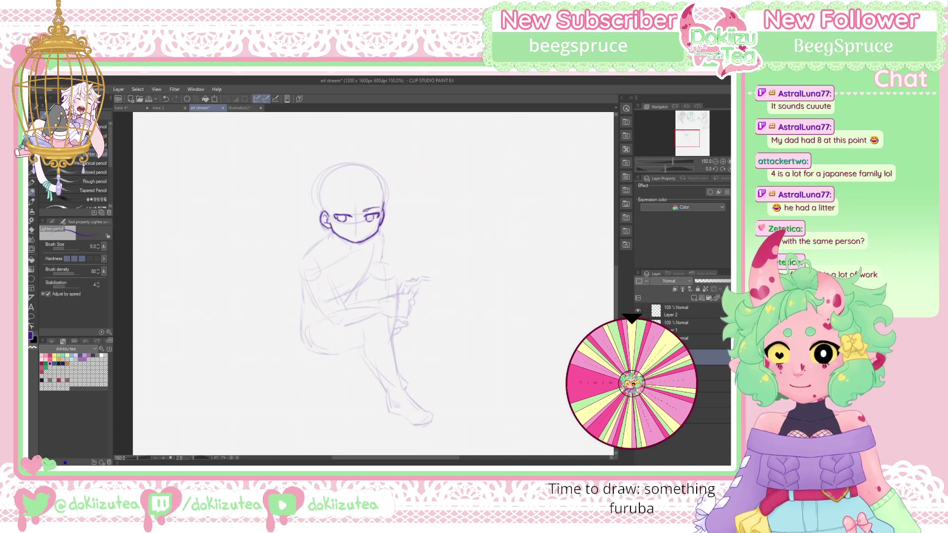
Add lowered, angled eyebrows, then draw a small nose and short mouth, using the eraser to rework the nose
drag(339, 208, 352, 210)
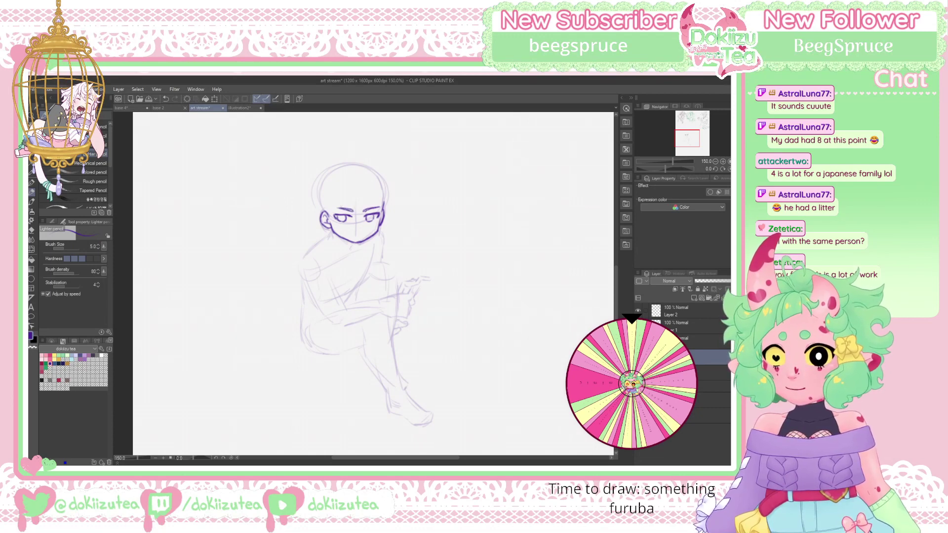
drag(368, 208, 378, 207)
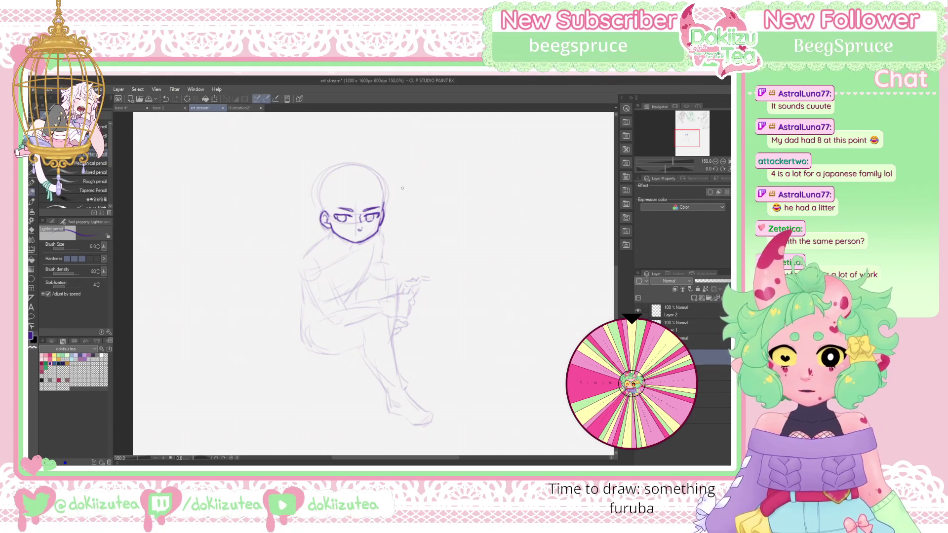
key(e)
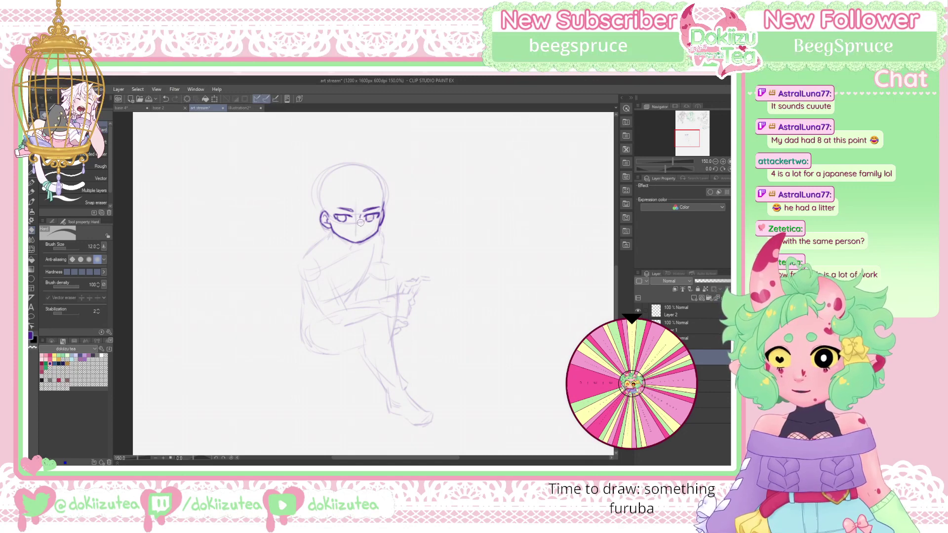
key(p)
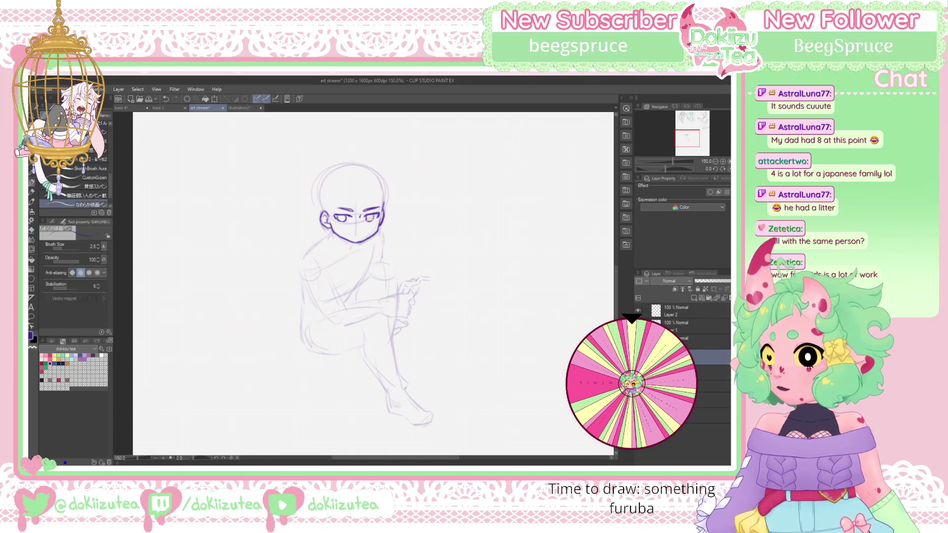
key(p)
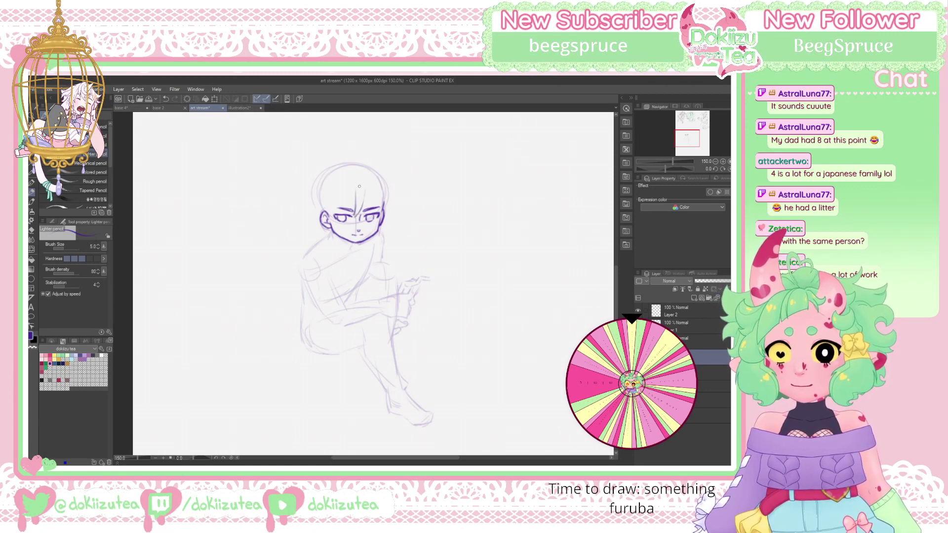
Draw pointed bangs falling across the forehead, with strands between the eyes and over the far brow and temple
drag(361, 180, 343, 203)
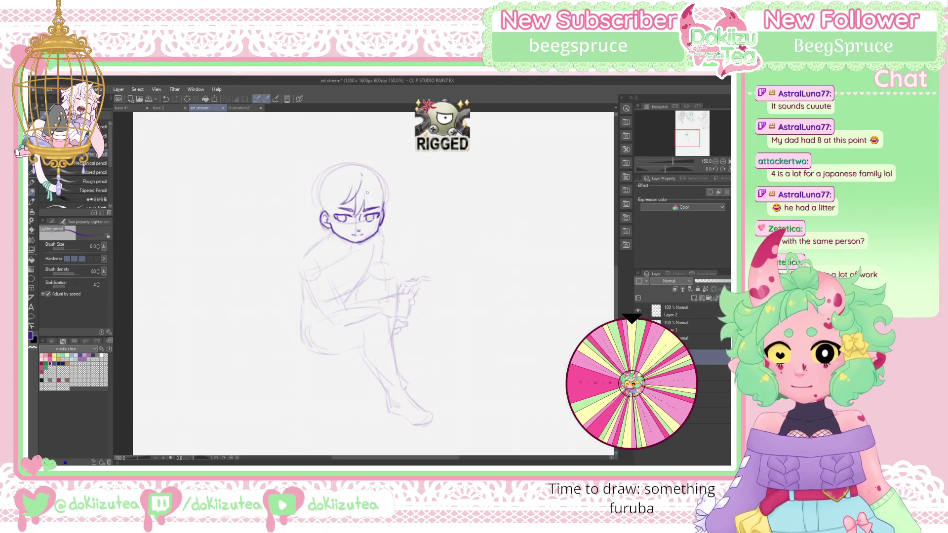
drag(370, 196, 376, 210)
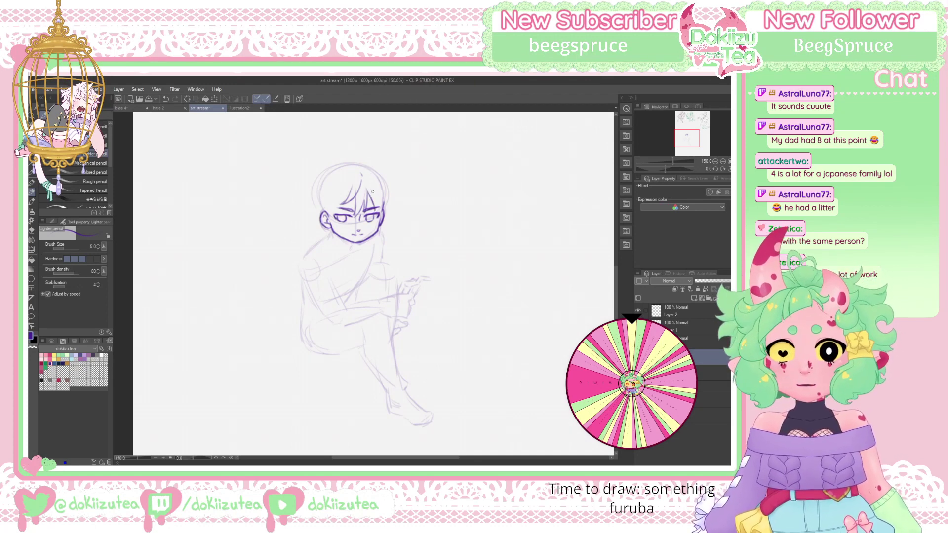
drag(368, 191, 390, 199)
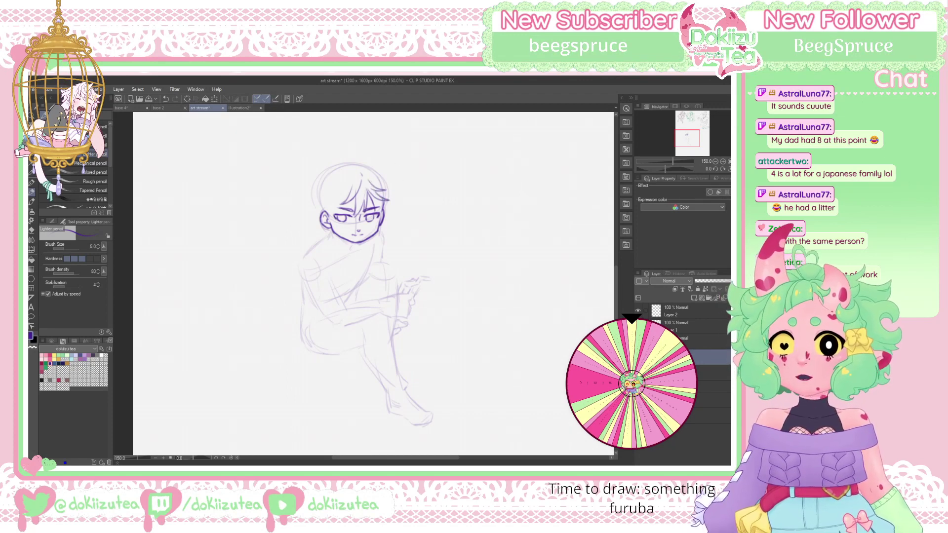
drag(377, 199, 386, 215)
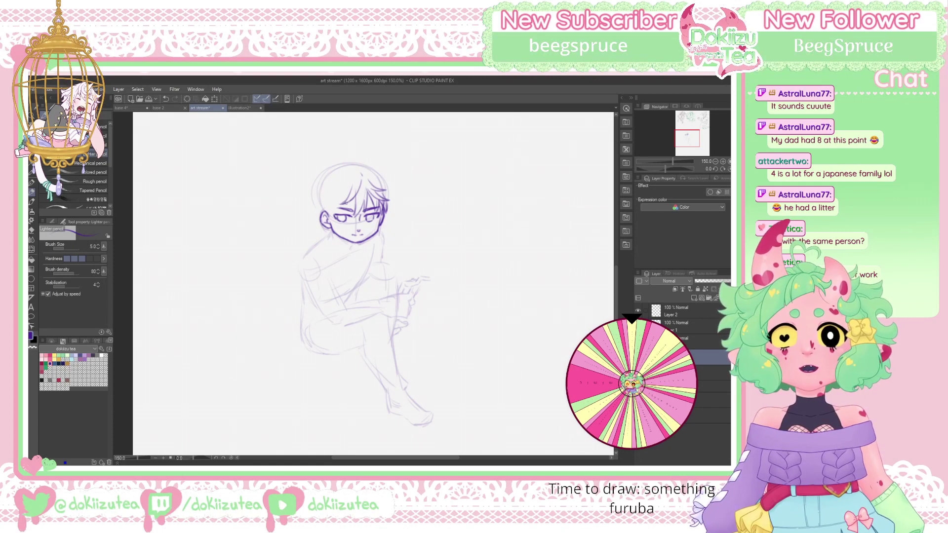
drag(348, 203, 344, 212)
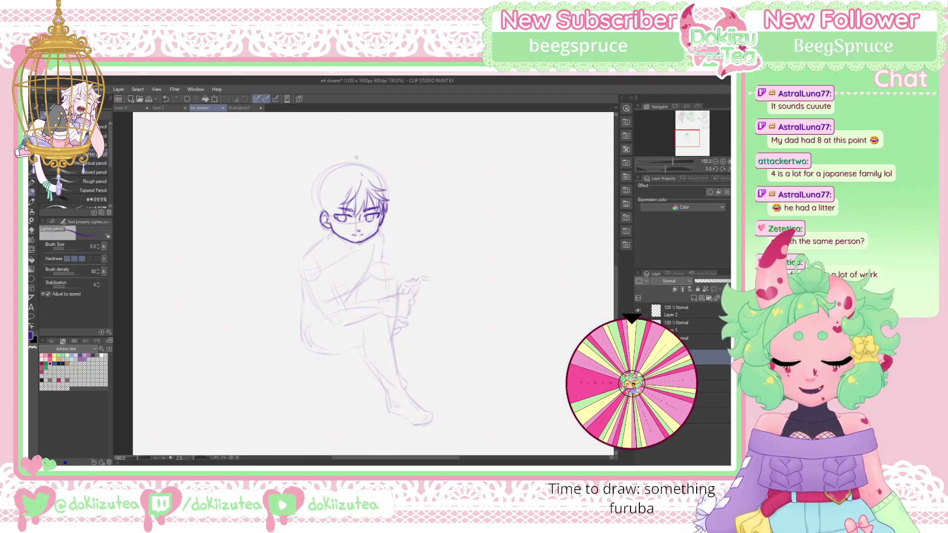
Sketch the near side of the hair with a sweeping lock from the crown, strands in front of the ear, and a small parting
mouse_move(353, 164)
mouse_down()
mouse_move(331, 180)
mouse_move(312, 181)
mouse_move(352, 174)
mouse_move(358, 199)
mouse_move(330, 196)
mouse_move(310, 179)
mouse_move(320, 185)
mouse_move(324, 204)
mouse_up()
drag(326, 200, 317, 213)
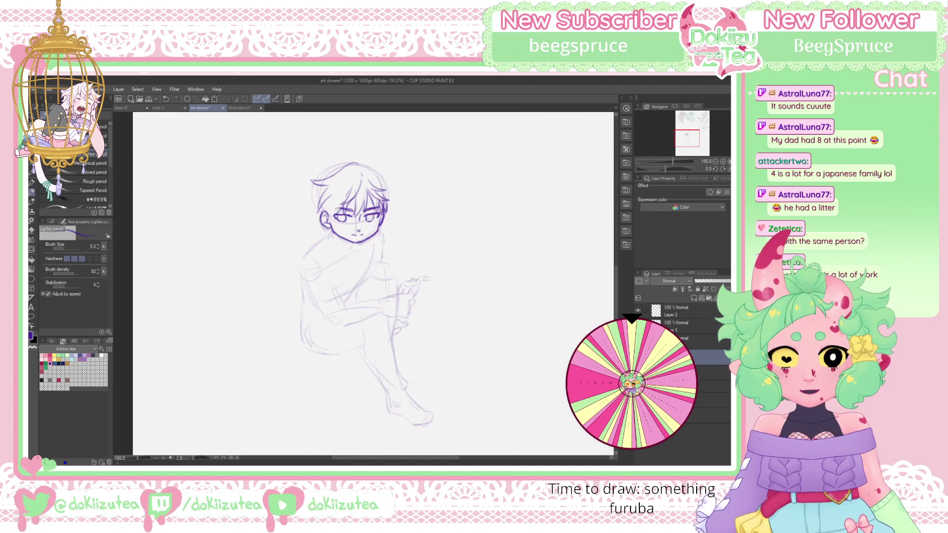
drag(345, 182, 331, 214)
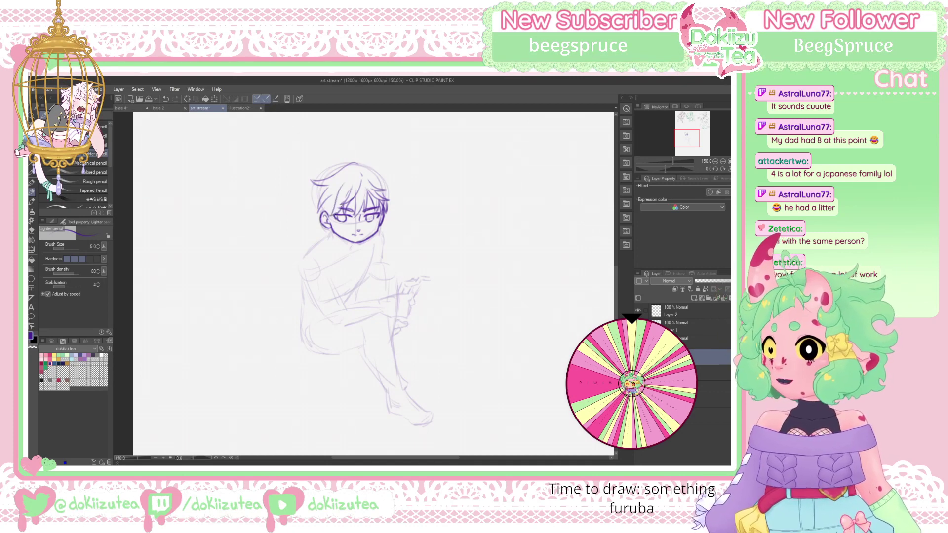
drag(335, 200, 327, 216)
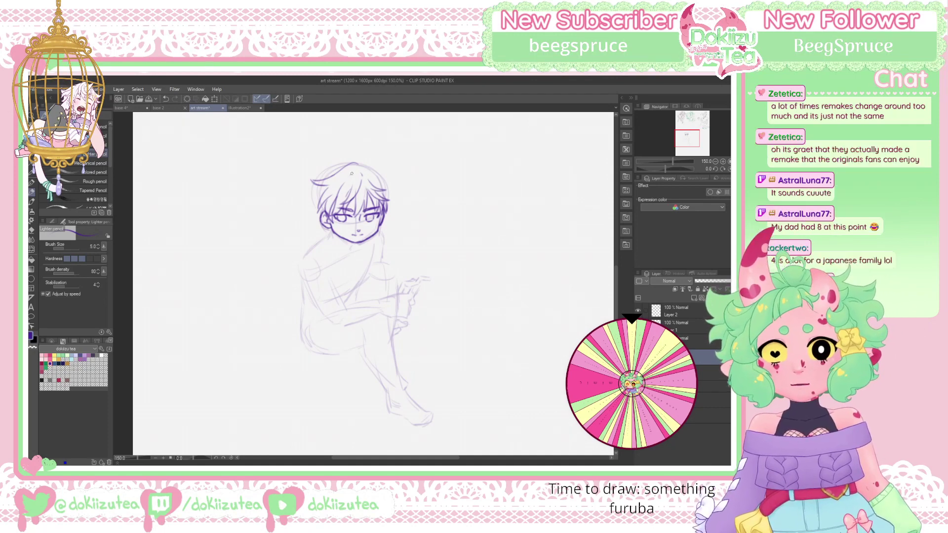
drag(356, 170, 362, 175)
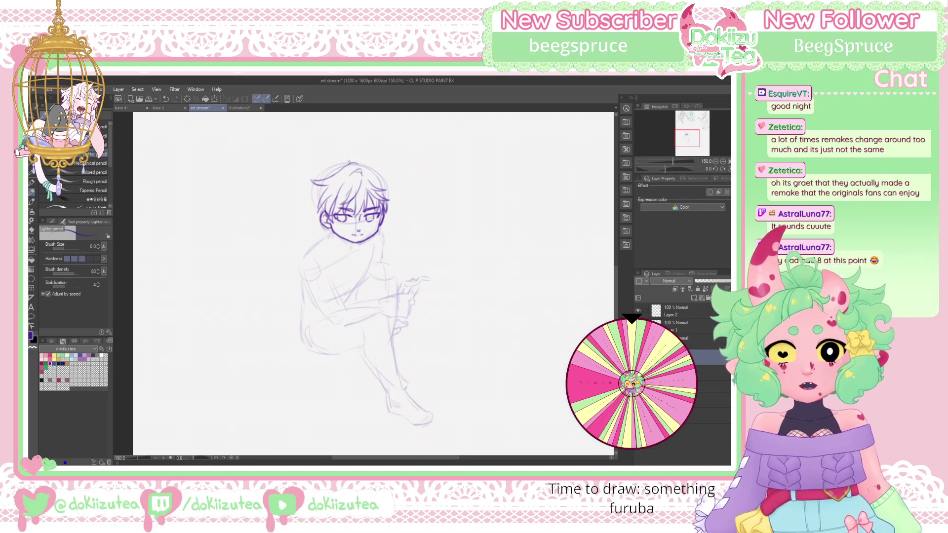
Build spiky outer locks along the crown and back of the head, erasing and redrawing the strands down to the ear
drag(353, 162, 319, 176)
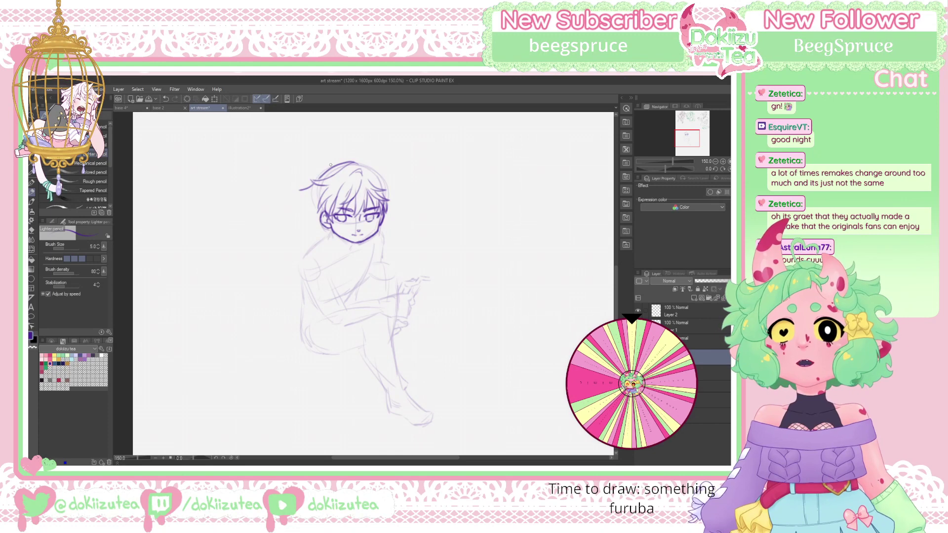
drag(299, 190, 310, 204)
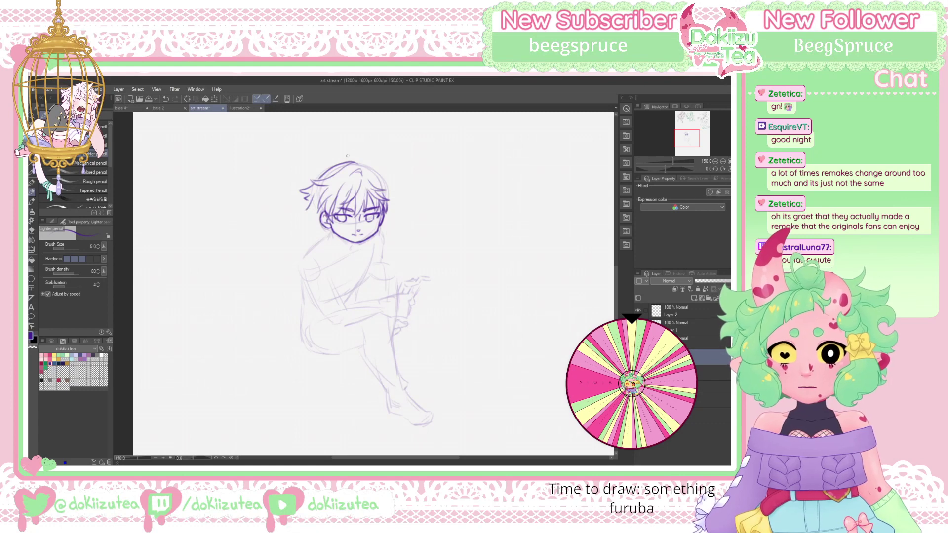
key(e)
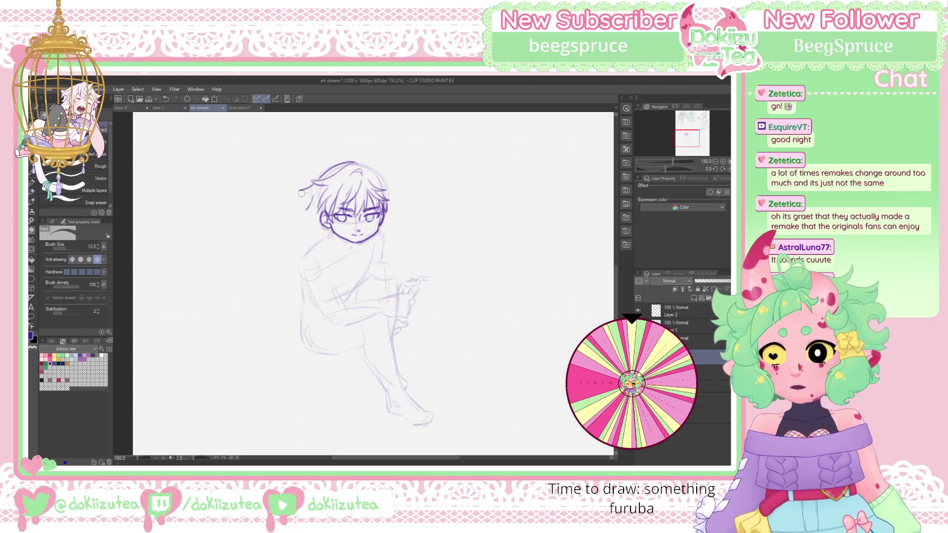
mouse_move(314, 194)
mouse_down()
mouse_move(307, 208)
mouse_move(314, 199)
mouse_move(317, 222)
mouse_up()
key(p)
key(p)
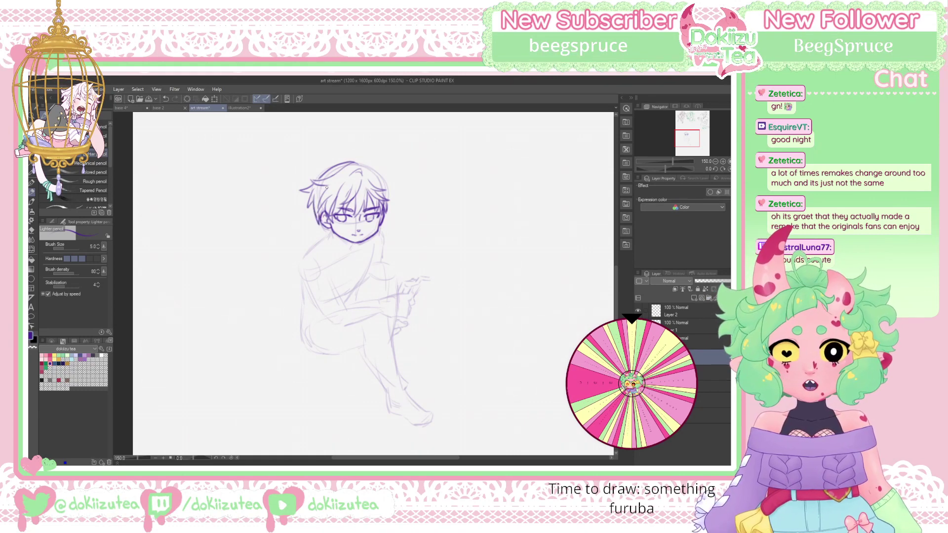
Outline the far side of the hair from the crown, undo the first lock attempt and redraw it as flared spikes beside the cheek
mouse_move(360, 162)
mouse_down()
mouse_move(392, 187)
mouse_move(372, 166)
mouse_move(394, 206)
mouse_up()
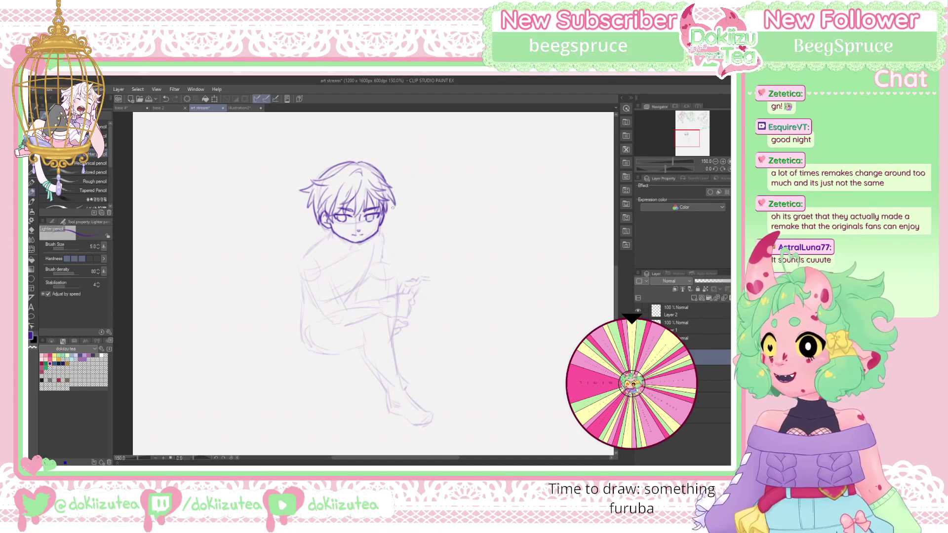
key(ctrl+z)
key(ctrl+z)
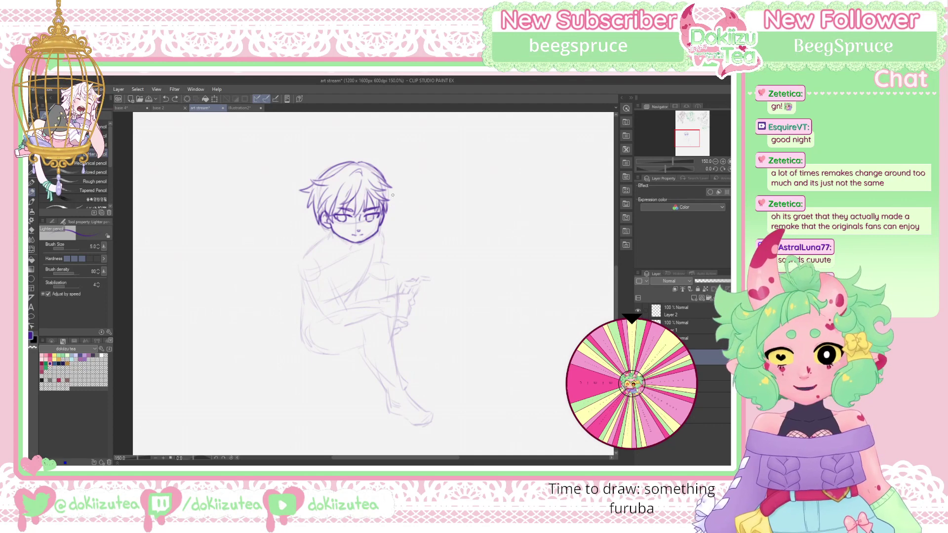
drag(389, 188, 392, 220)
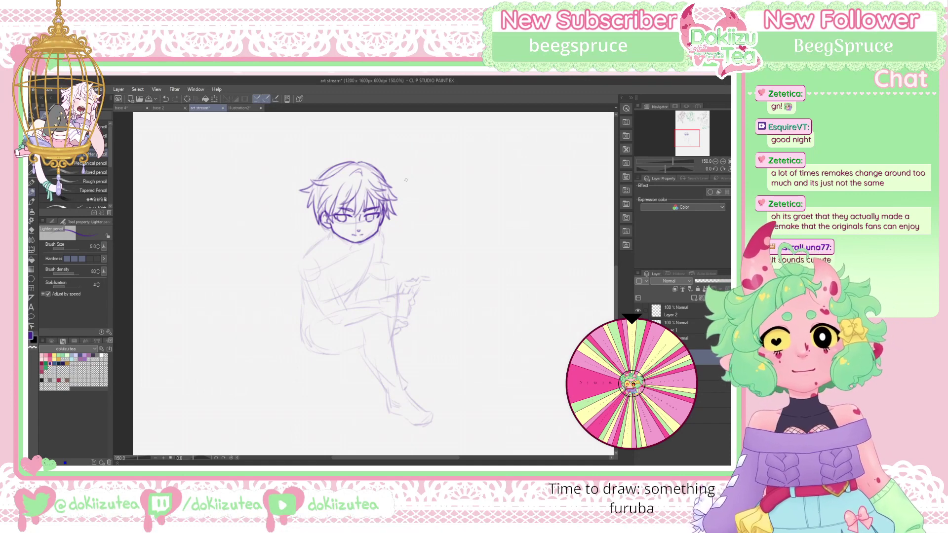
drag(382, 214, 387, 223)
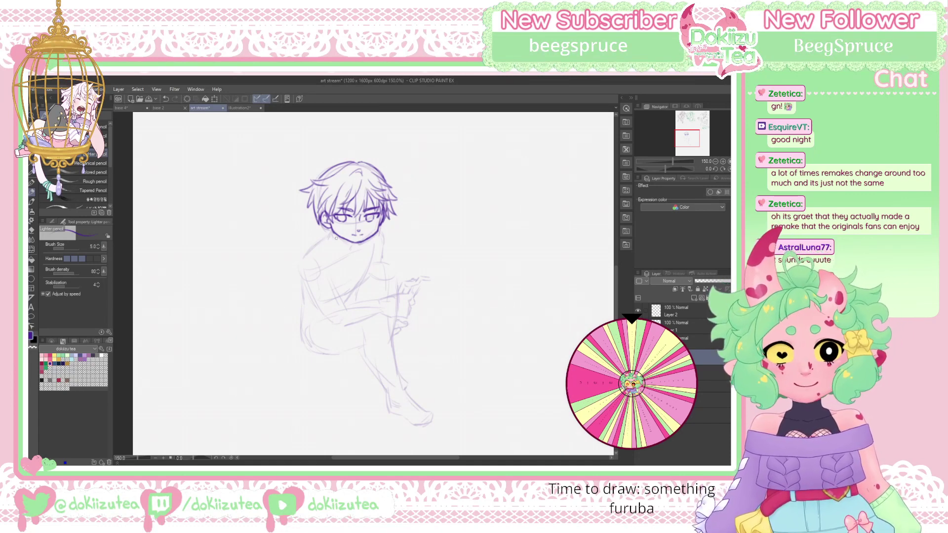
Draw a pointed shirt collar with a buttoned placket down the chest, then outline the far shoulder
mouse_move(331, 228)
mouse_down()
mouse_move(344, 261)
mouse_move(353, 254)
mouse_up()
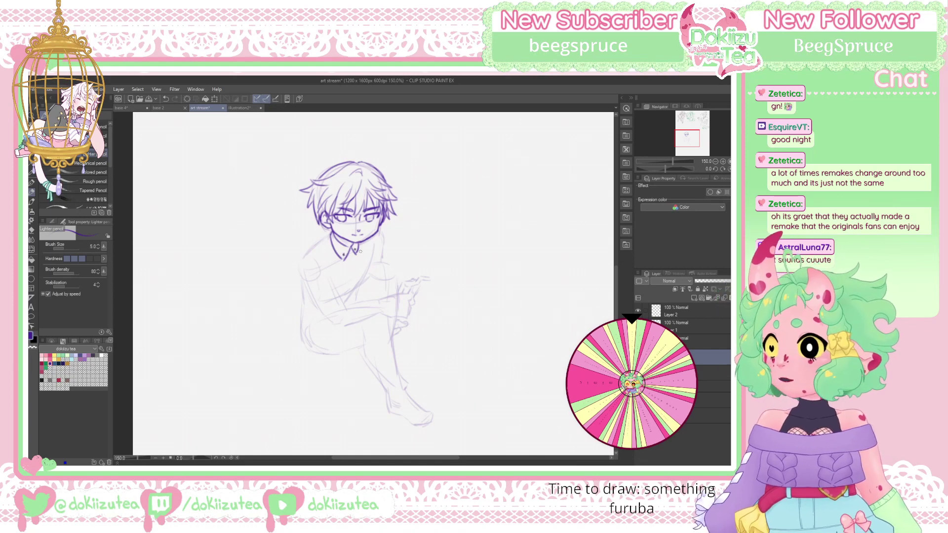
drag(350, 255, 344, 297)
drag(354, 254, 345, 300)
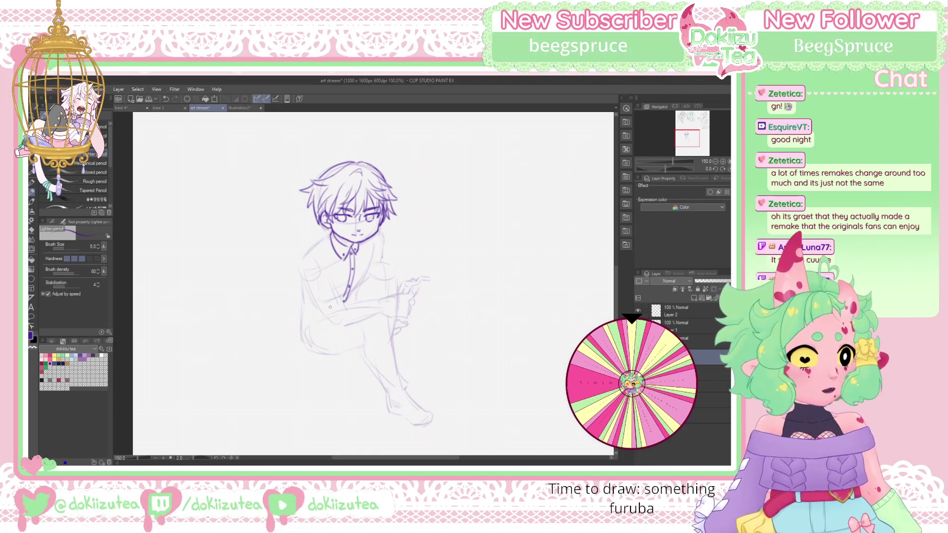
drag(376, 245, 371, 259)
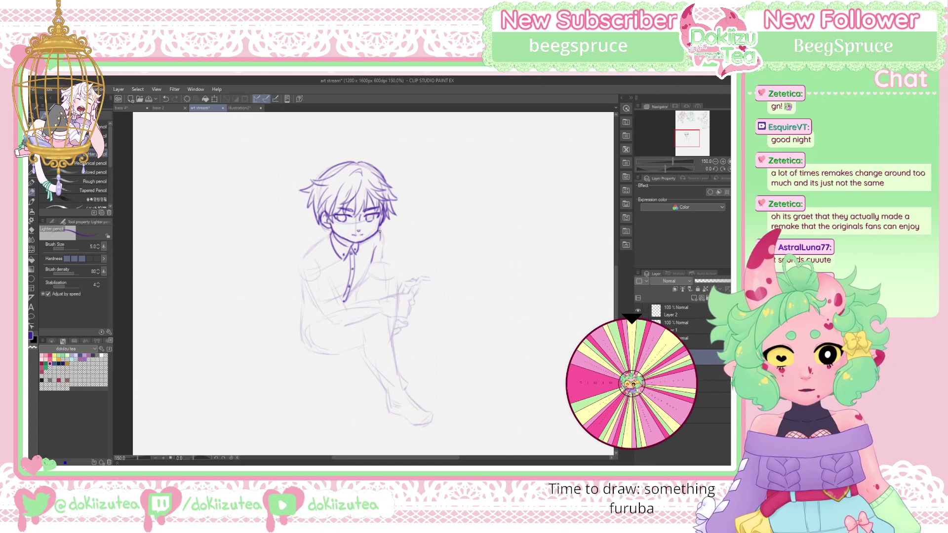
drag(380, 230, 382, 257)
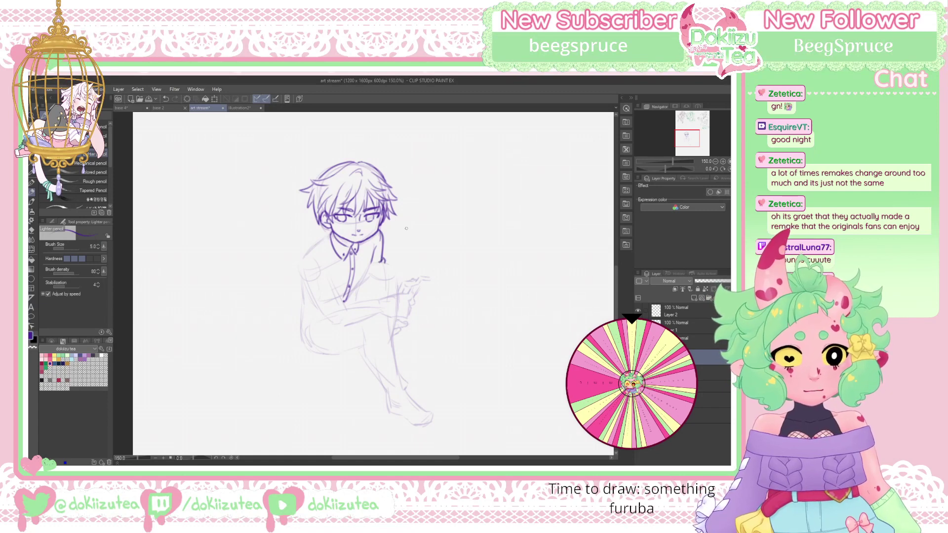
Draw the near shoulder and short sleeve with its folded cuff, then the bent forearm with a shaded wristband and a hatched waistband
mouse_move(331, 288)
mouse_down()
mouse_move(315, 307)
mouse_move(338, 294)
mouse_up()
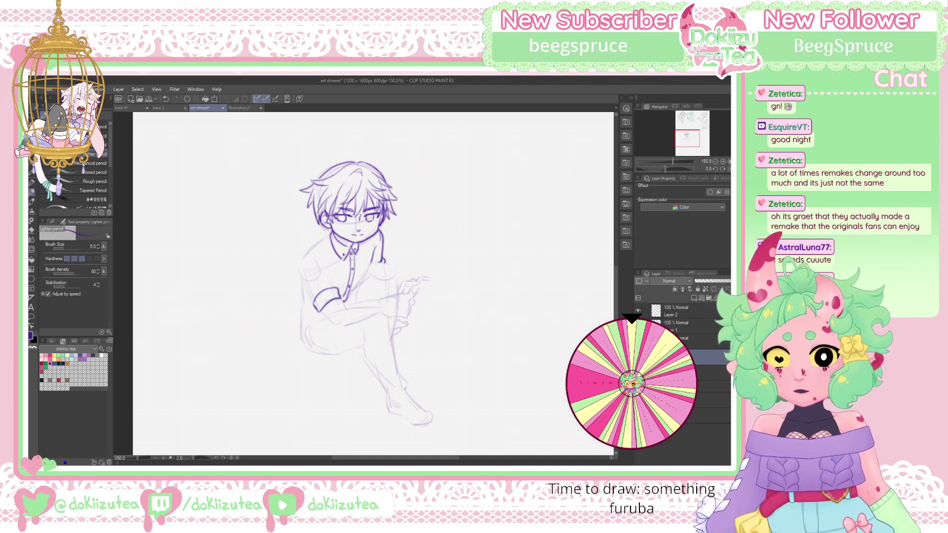
drag(330, 233, 321, 240)
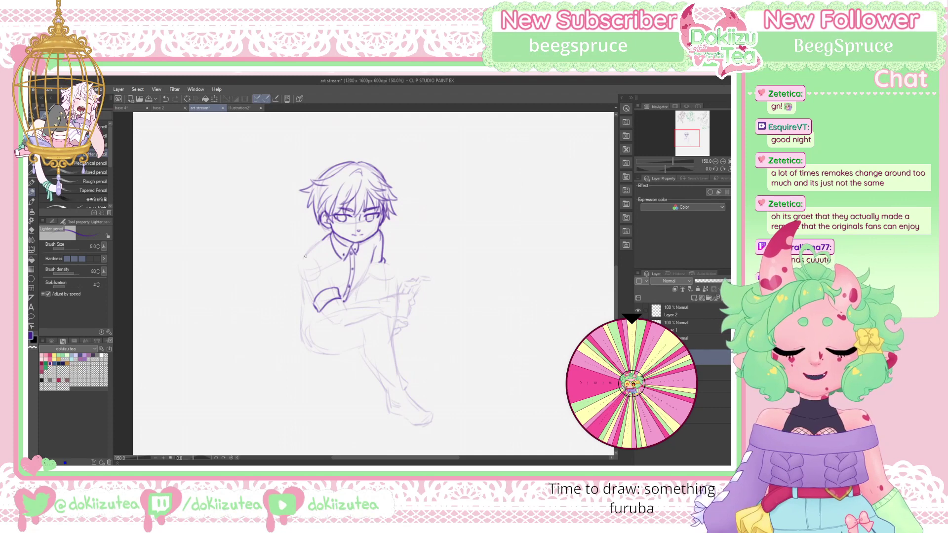
mouse_move(323, 238)
mouse_down()
mouse_move(300, 259)
mouse_move(305, 285)
mouse_move(300, 261)
mouse_move(326, 268)
mouse_move(333, 280)
mouse_move(313, 300)
mouse_move(331, 286)
mouse_up()
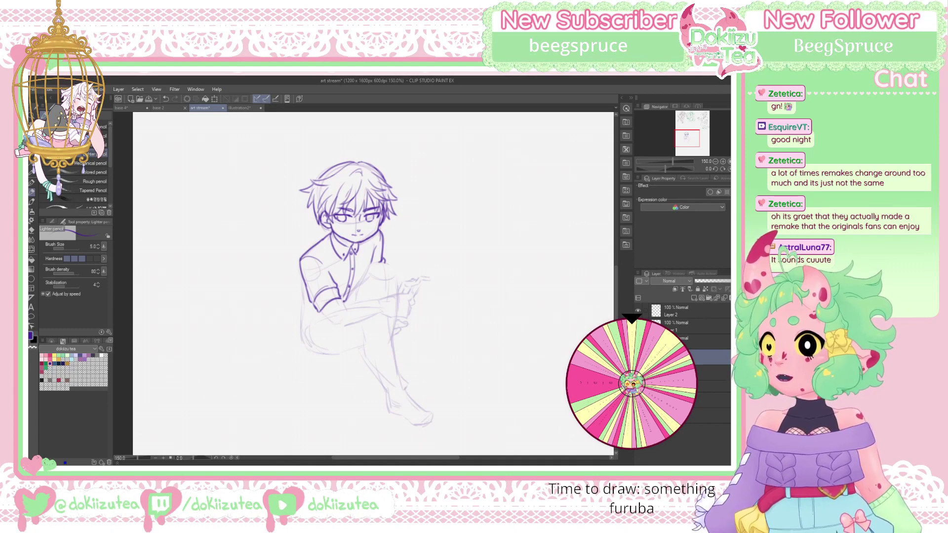
mouse_move(303, 275)
mouse_down()
mouse_move(304, 305)
mouse_move(315, 311)
mouse_move(302, 317)
mouse_move(346, 327)
mouse_move(381, 314)
mouse_move(346, 305)
mouse_move(383, 297)
mouse_move(346, 298)
mouse_move(372, 315)
mouse_move(383, 297)
mouse_move(379, 313)
mouse_up()
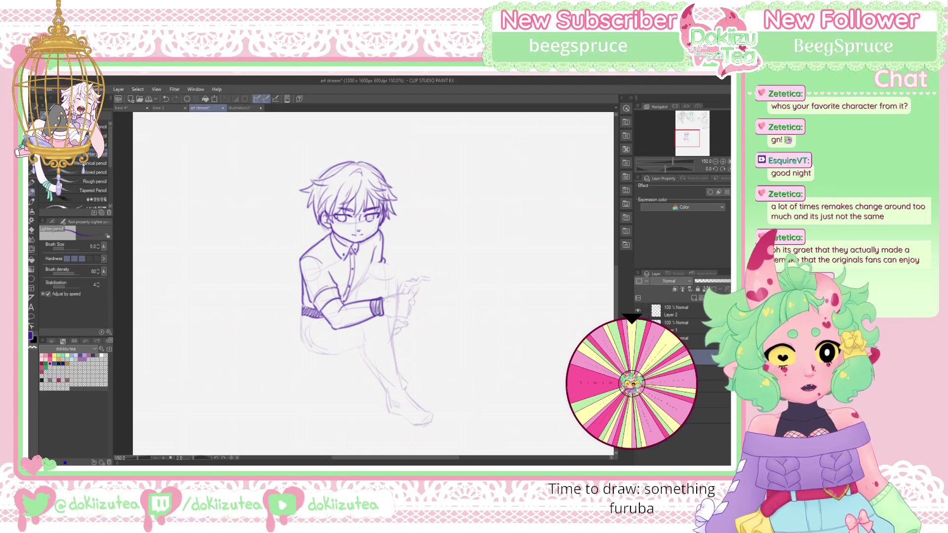
Draw the near hand beyond the wristband, with the palm, thumb and an extended pointing finger
mouse_move(382, 298)
mouse_down()
mouse_move(418, 289)
mouse_move(392, 316)
mouse_move(412, 308)
mouse_up()
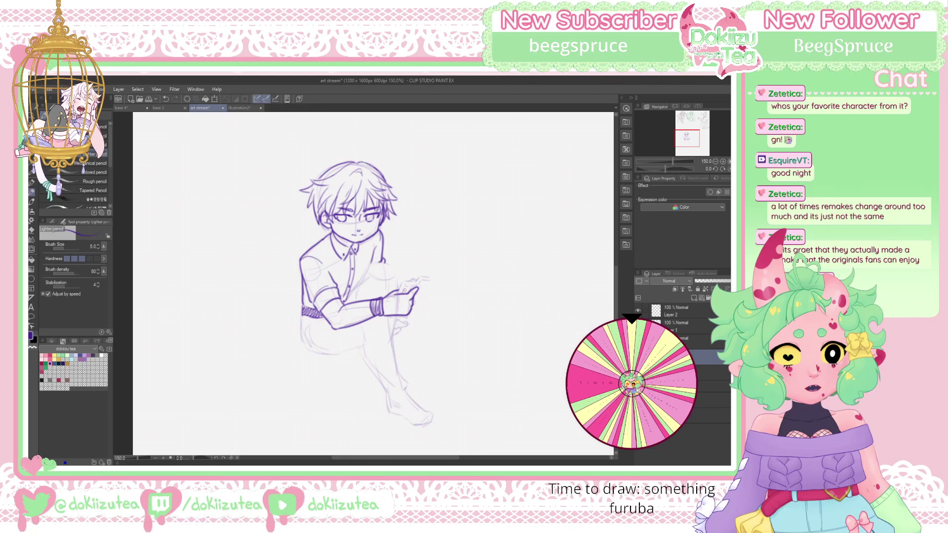
drag(410, 285, 399, 293)
mouse_move(421, 277)
mouse_down()
mouse_move(432, 277)
mouse_move(410, 288)
mouse_up()
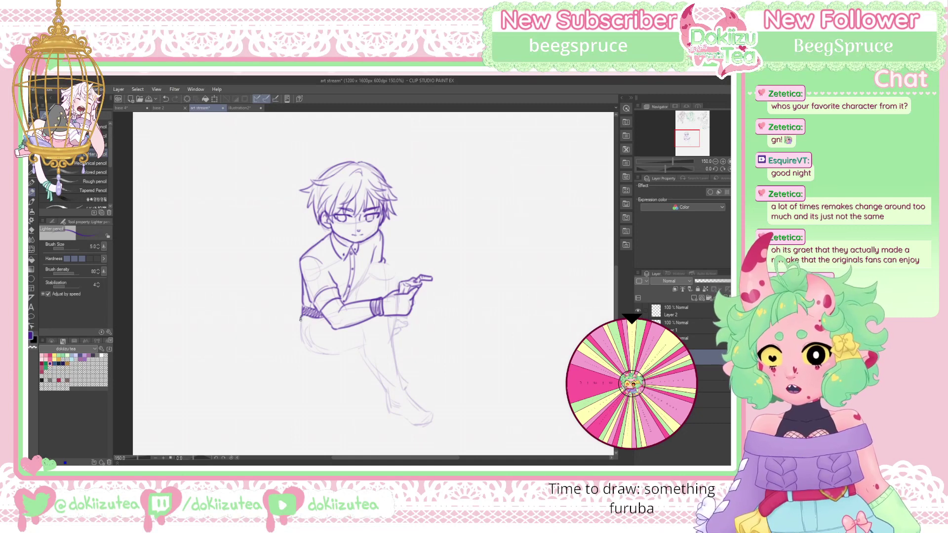
Draw the flared shirt tail below the waistband and add a chest pocket with fold lines beside the placket
mouse_move(299, 320)
mouse_down()
mouse_move(299, 348)
mouse_move(325, 319)
mouse_move(305, 329)
mouse_up()
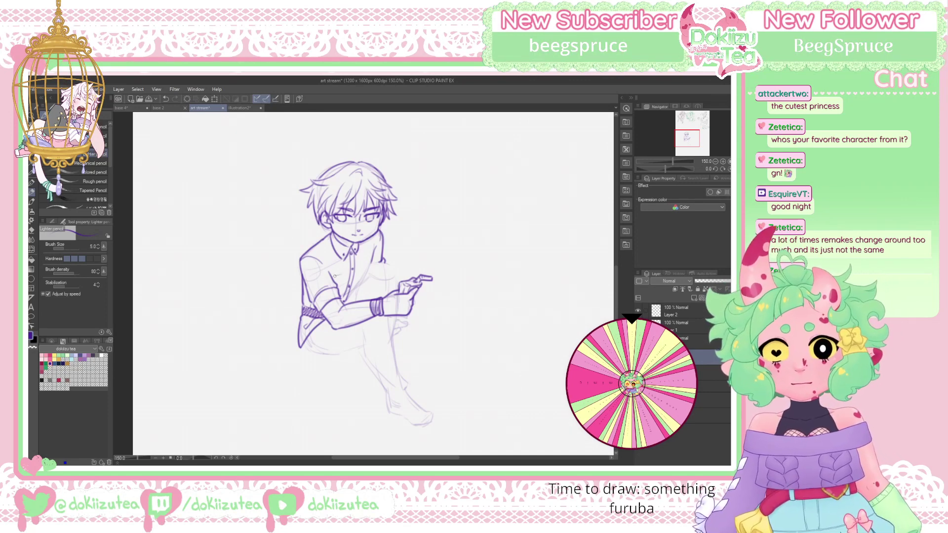
mouse_move(345, 271)
mouse_down()
mouse_move(333, 275)
mouse_move(342, 293)
mouse_up()
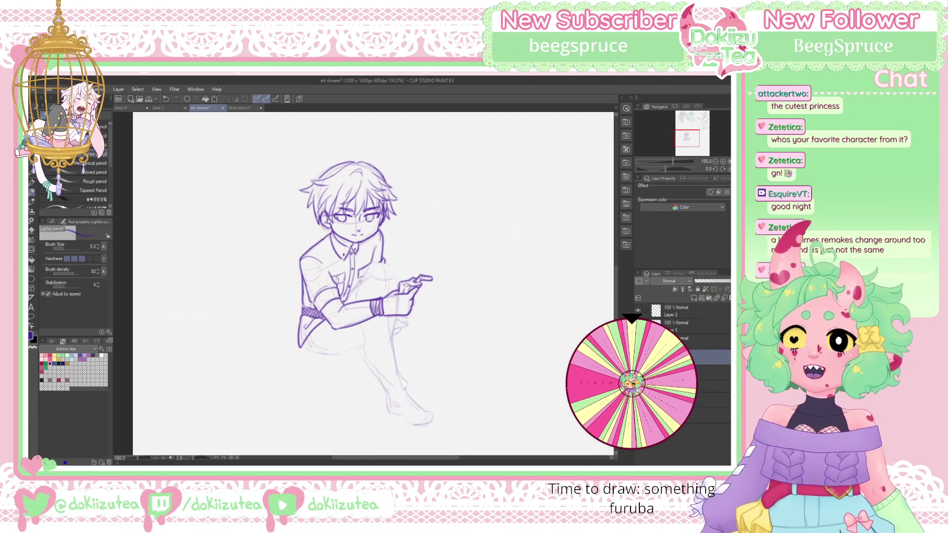
drag(358, 274, 356, 284)
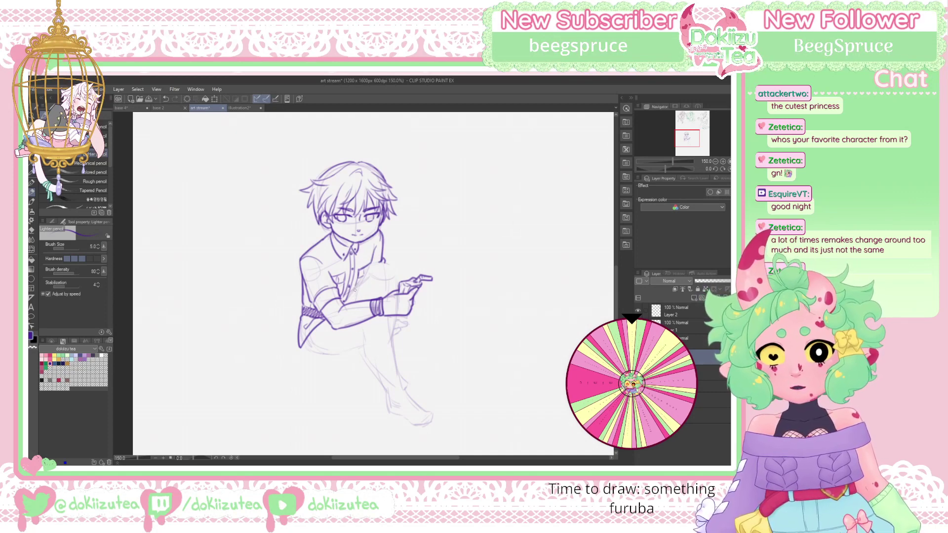
Outline the raised knee behind the forearm and run the shin and calf down to a ribbed sock
mouse_move(354, 287)
mouse_down()
mouse_move(355, 303)
mouse_move(348, 297)
mouse_move(373, 263)
mouse_move(388, 262)
mouse_move(396, 292)
mouse_move(365, 299)
mouse_up()
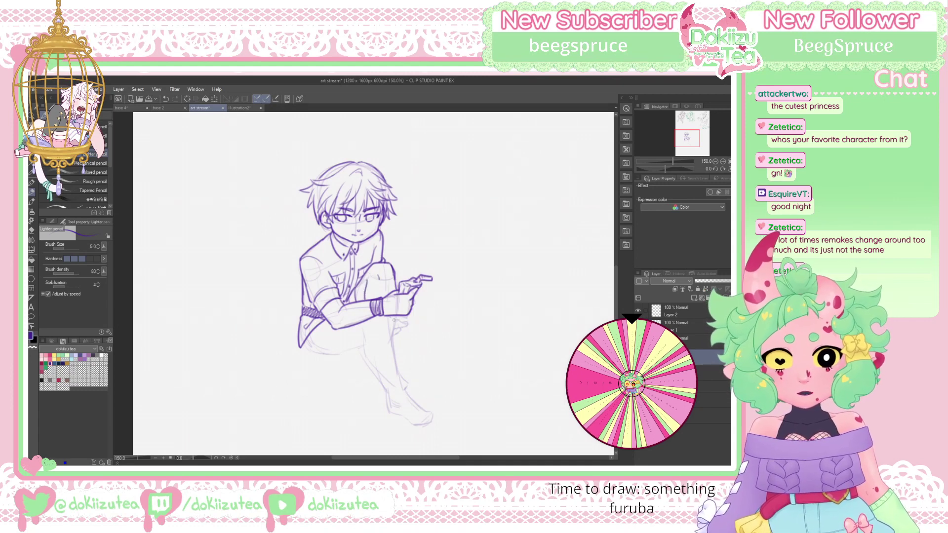
drag(386, 318, 394, 362)
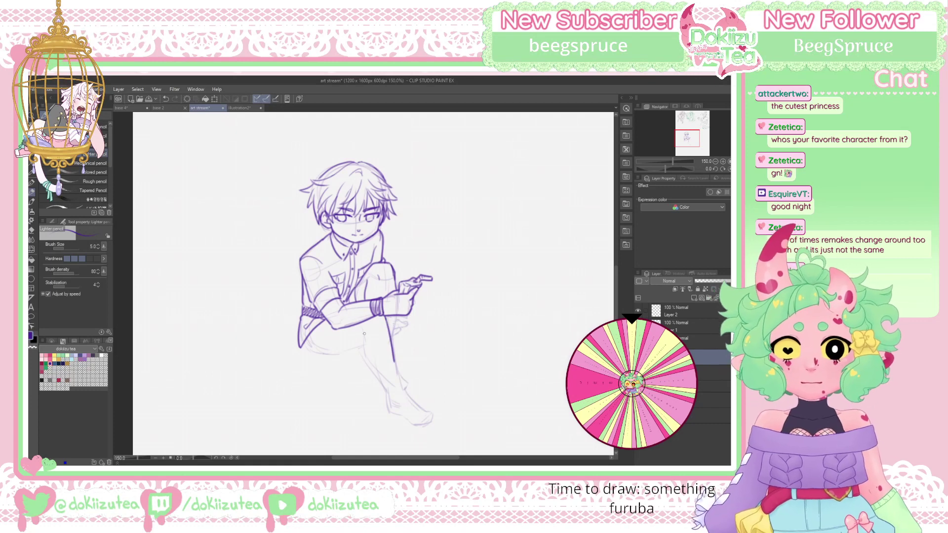
mouse_move(361, 328)
mouse_down()
mouse_move(371, 366)
mouse_move(395, 363)
mouse_move(400, 383)
mouse_move(380, 384)
mouse_move(393, 364)
mouse_move(398, 375)
mouse_move(387, 378)
mouse_move(395, 365)
mouse_move(390, 397)
mouse_up()
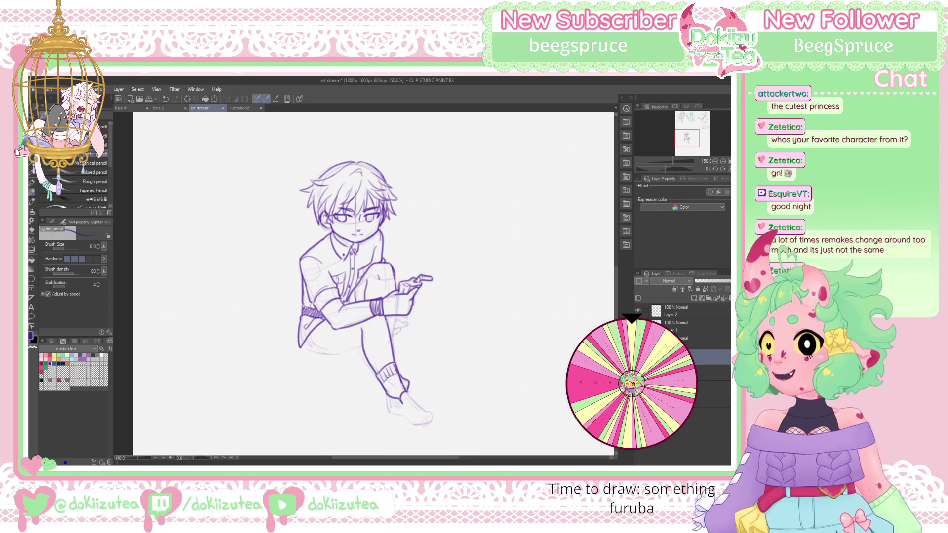
Draw a heeled ankle boot over the rough foot and add the outline behind the sock
scroll(369, 271, down, 2)
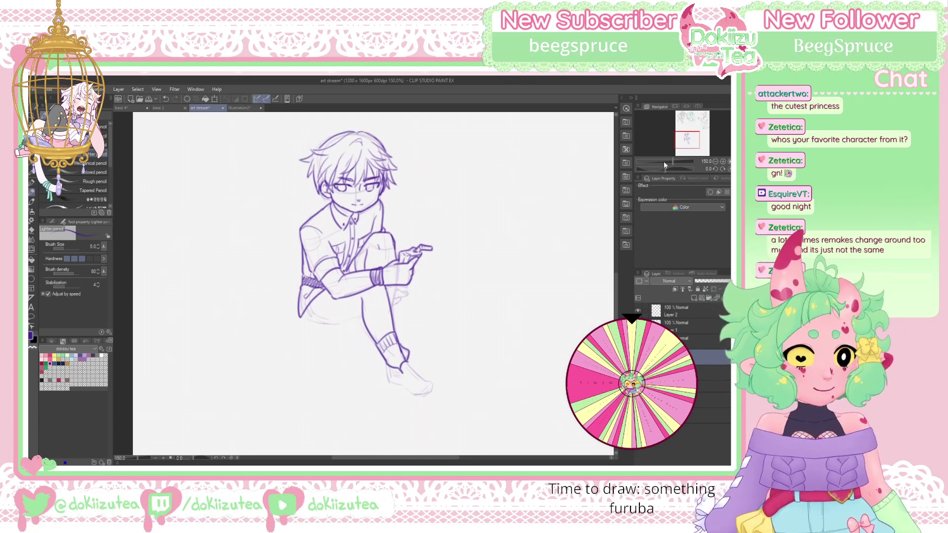
mouse_move(385, 366)
mouse_down()
mouse_move(408, 362)
mouse_move(432, 391)
mouse_up()
mouse_move(386, 365)
mouse_down()
mouse_move(397, 391)
mouse_move(432, 391)
mouse_move(390, 387)
mouse_up()
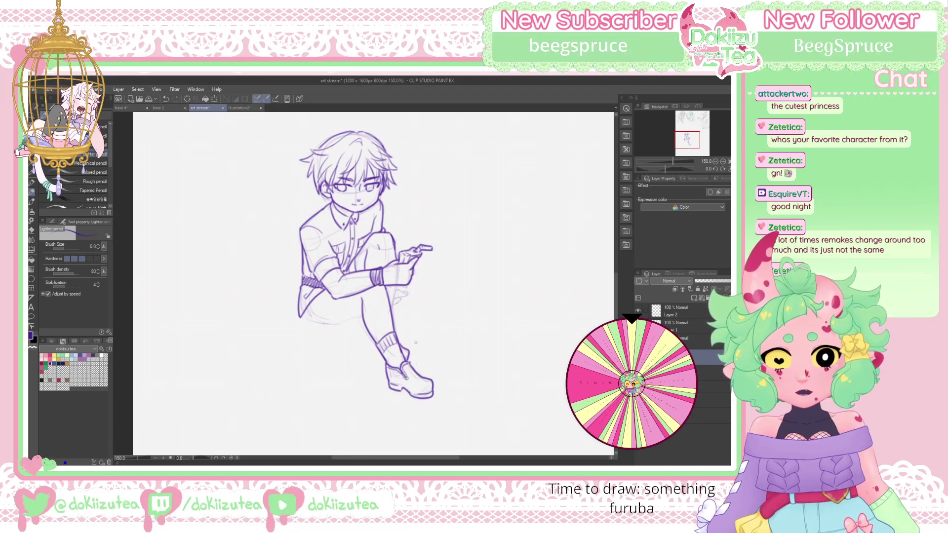
drag(374, 338, 376, 351)
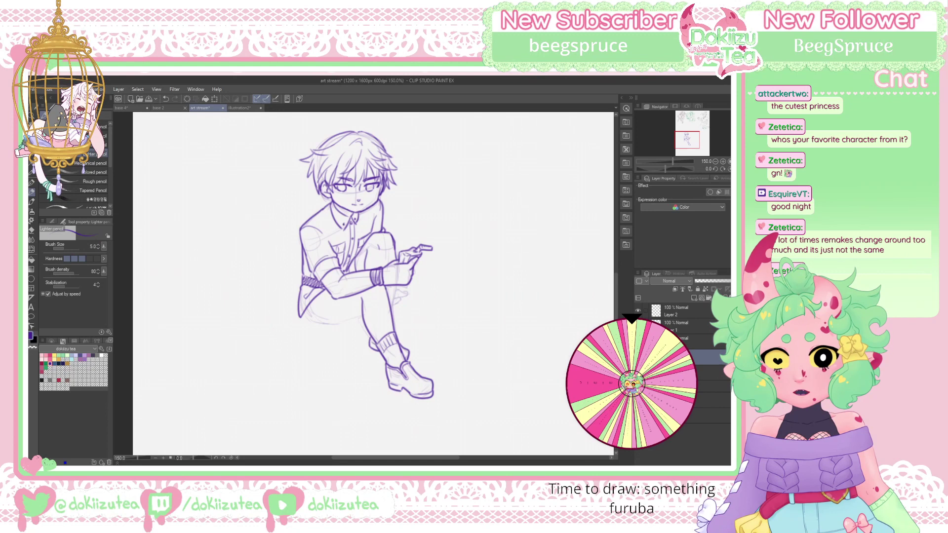
Draw the far hand's fingers below the forearm and outline the underside of the seated thigh, undoing stray strokes
mouse_move(395, 285)
mouse_down()
mouse_move(392, 304)
mouse_move(403, 297)
mouse_up()
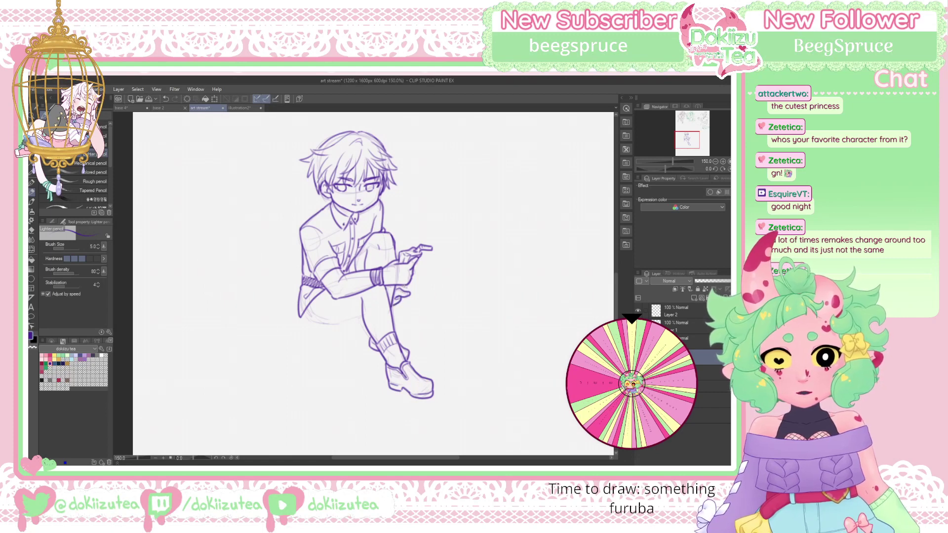
drag(402, 285, 409, 291)
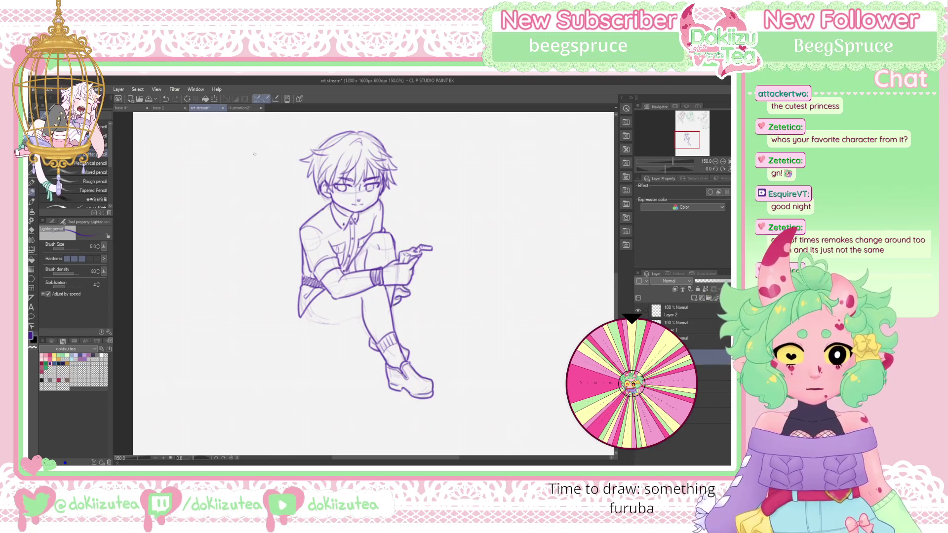
key(ctrl+z)
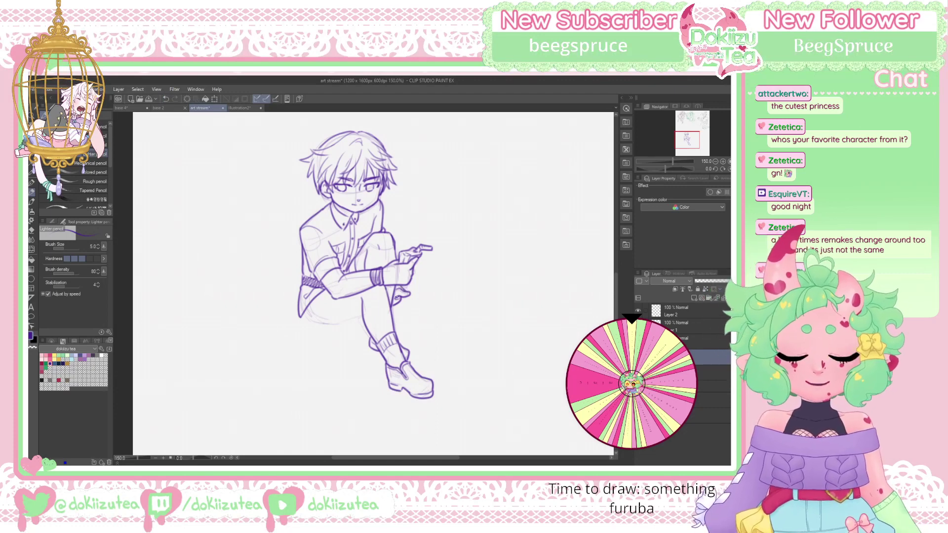
mouse_move(303, 315)
mouse_down()
mouse_move(316, 326)
mouse_move(340, 324)
mouse_up()
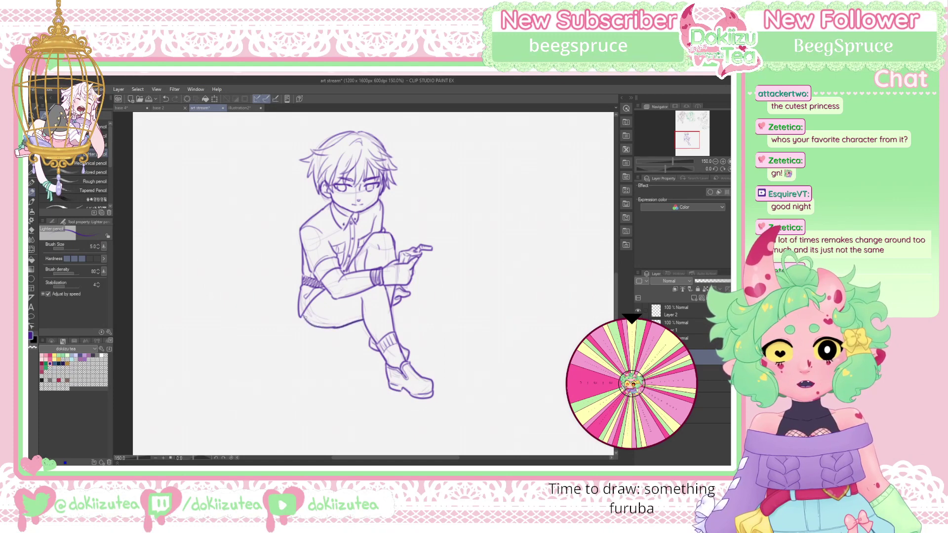
key(ctrl+z)
Draw a small fluffy sheep beside the figure and letter "Hiro" with two hearts above it
drag(695, 132, 695, 129)
mouse_move(406, 248)
mouse_down()
mouse_move(401, 258)
mouse_move(413, 261)
mouse_move(420, 252)
mouse_move(406, 255)
mouse_move(443, 245)
mouse_move(417, 269)
mouse_up()
click(417, 256)
click(408, 254)
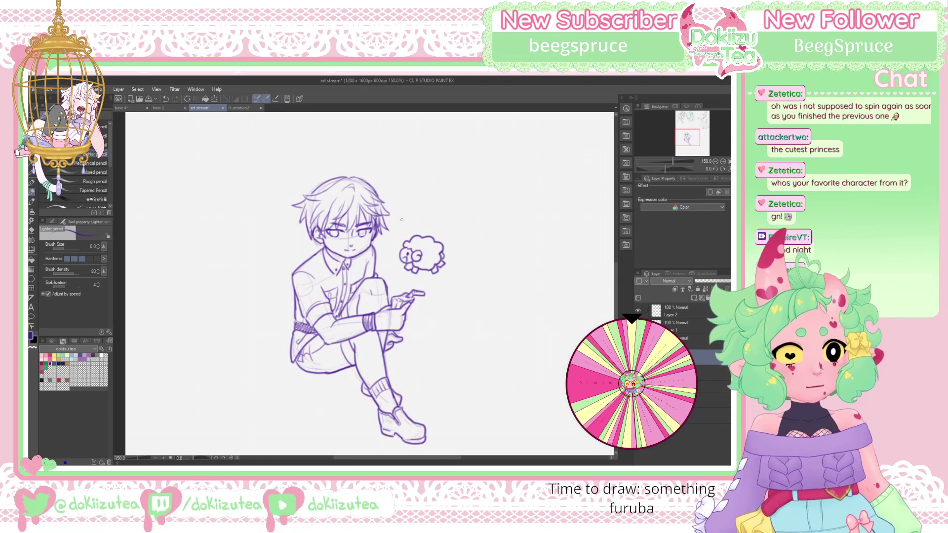
drag(401, 216, 404, 231)
drag(407, 214, 409, 229)
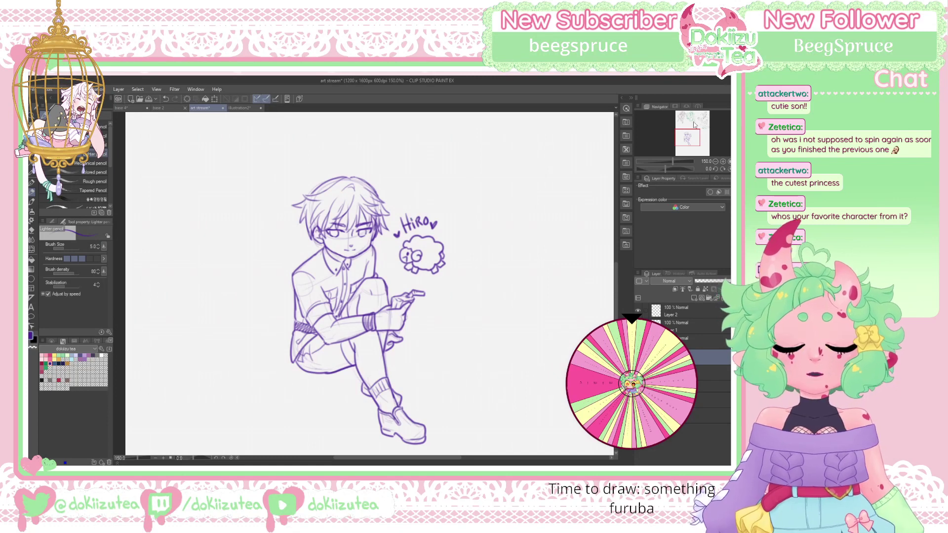
Clear the rough layer and move the finished figure with its sheep up beneath the sketch of the hugging pair
click(715, 162)
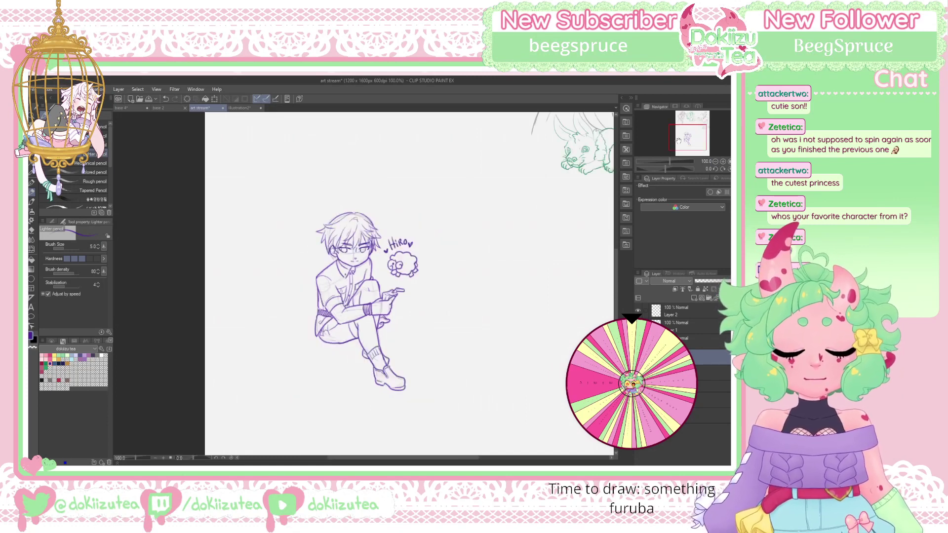
drag(689, 139, 689, 140)
key(Delete)
key(k)
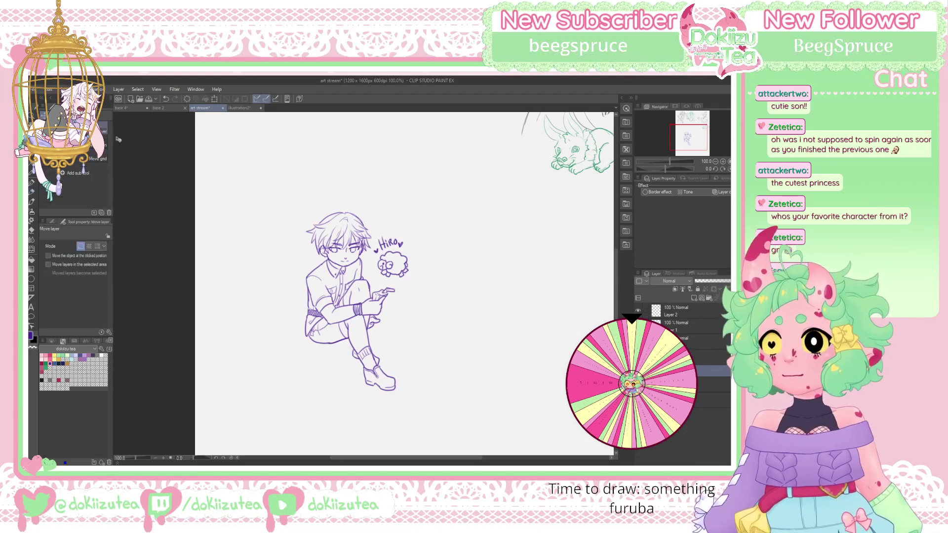
click(715, 161)
drag(687, 145, 684, 135)
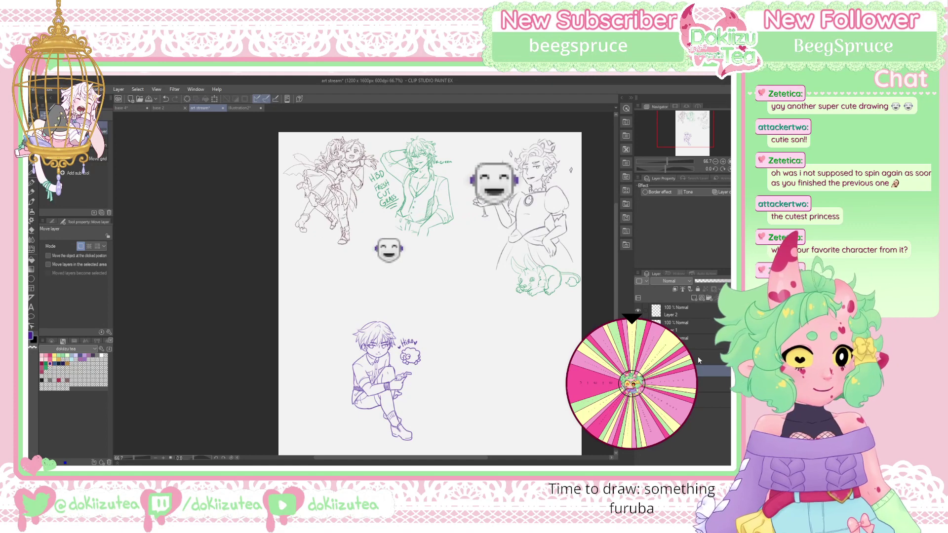
click(697, 357)
mouse_move(402, 406)
mouse_down()
mouse_move(475, 318)
mouse_move(387, 344)
mouse_move(335, 331)
mouse_move(345, 322)
mouse_up()
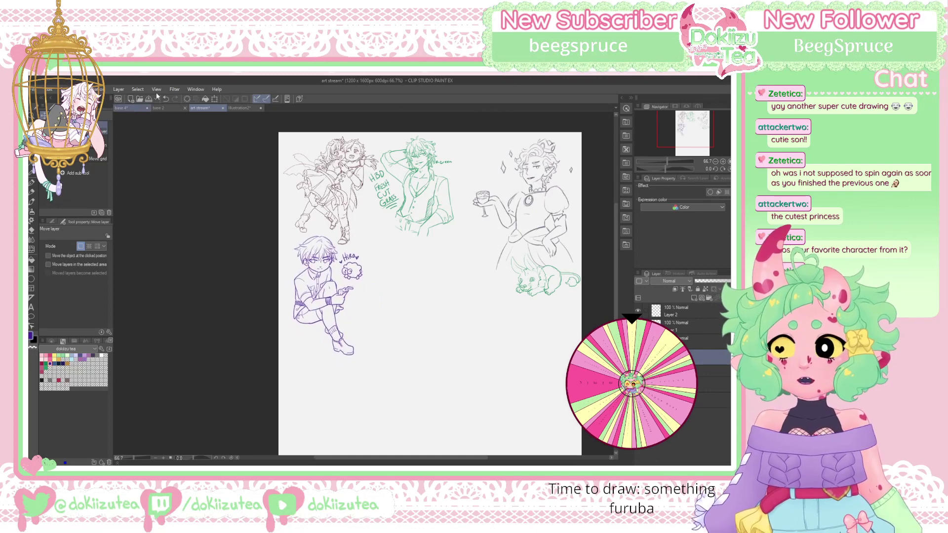
Look over the drawings in base 4 and Illustration2 and return to the art stream canvas
click(140, 108)
click(715, 161)
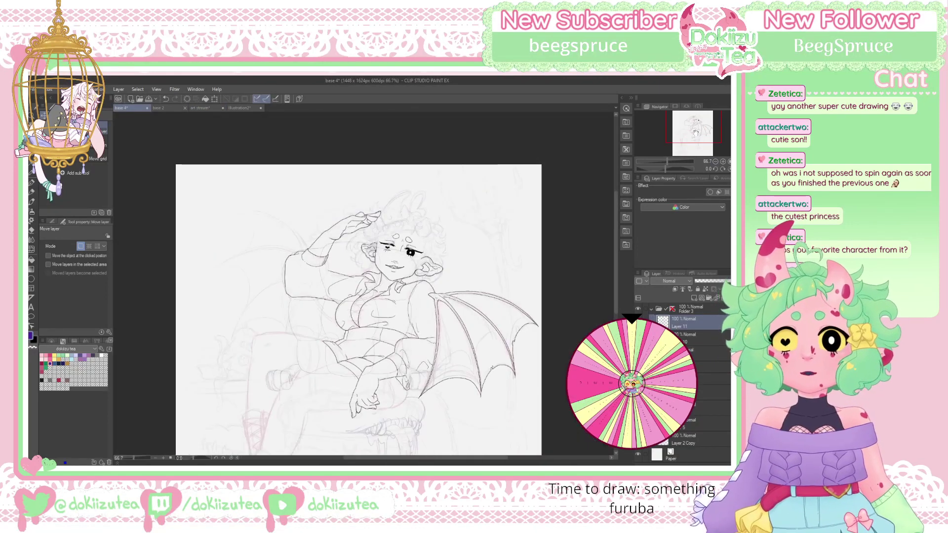
drag(688, 123, 688, 129)
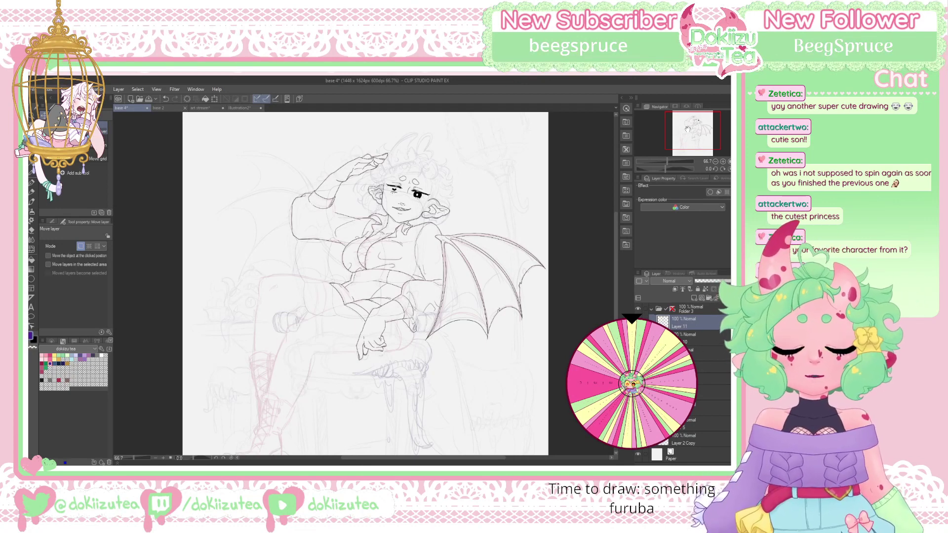
click(32, 183)
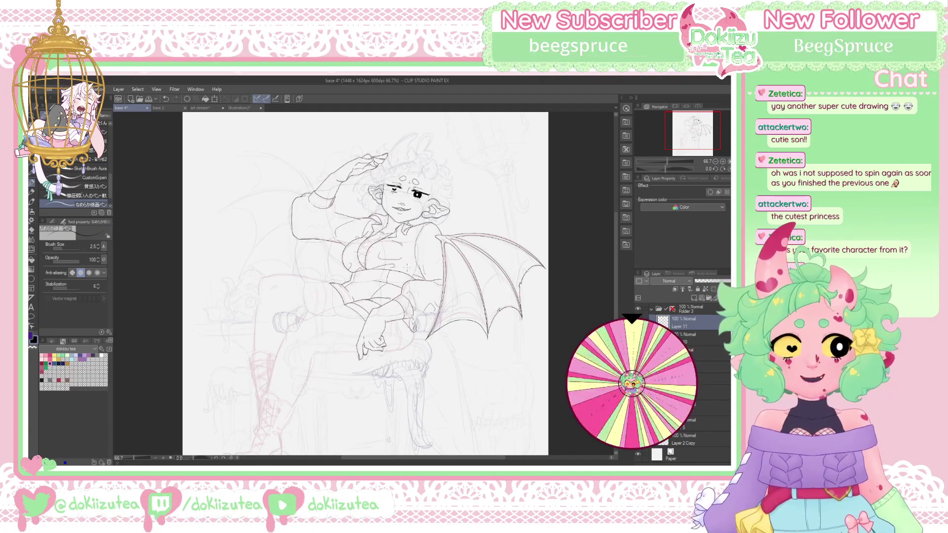
click(235, 108)
click(131, 109)
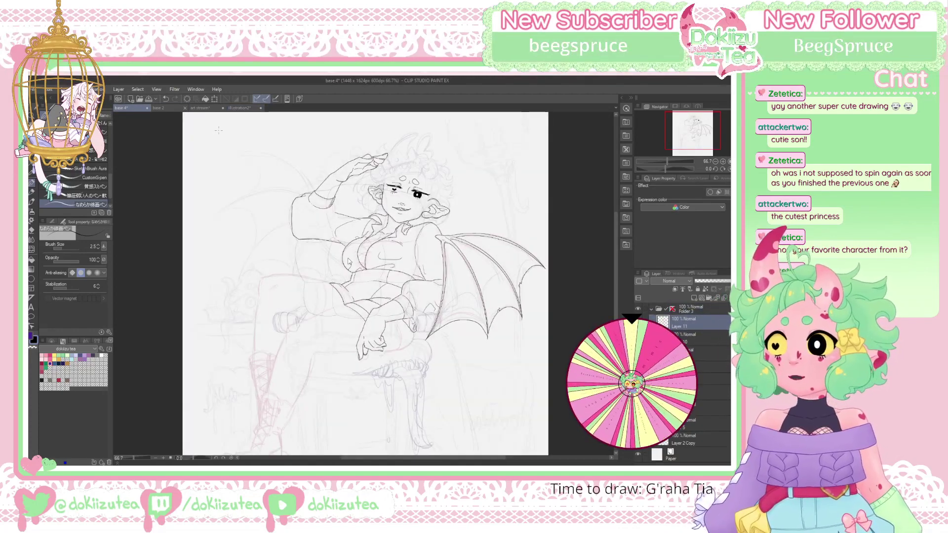
click(233, 109)
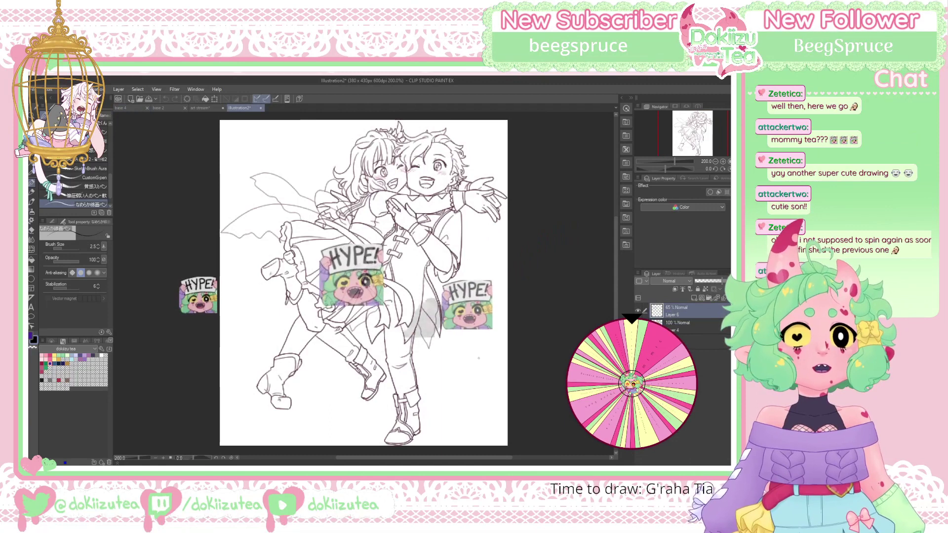
key(ctrl+shift+Tab)
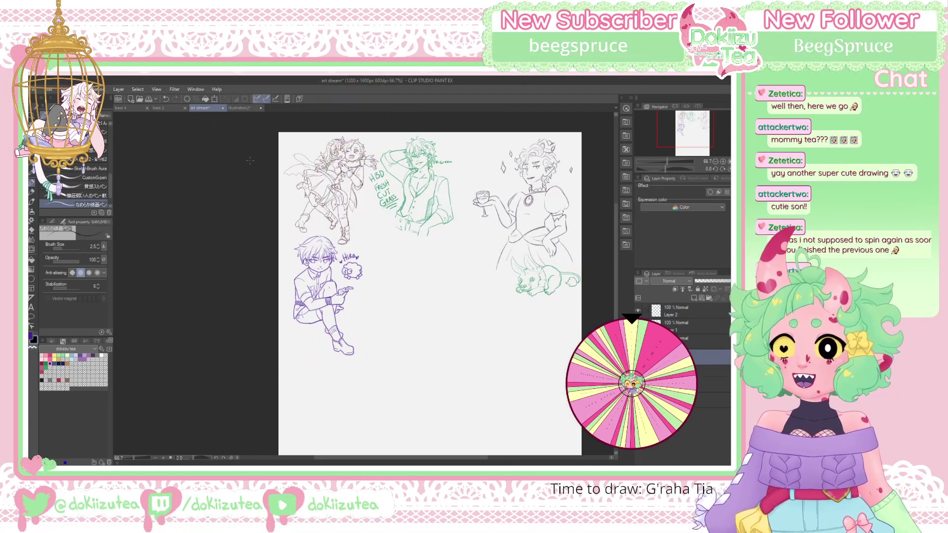
Add a new layer above Layer 2 and set up the Lighter pencil in dark red for the G'raha Tia sketch
click(708, 314)
key(ctrl+shift+n)
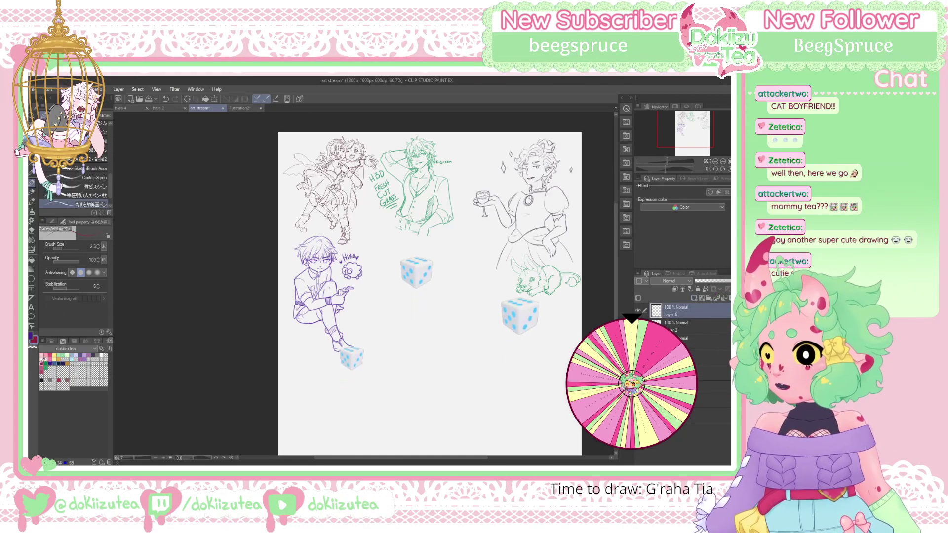
click(722, 162)
click(722, 161)
drag(687, 129, 695, 135)
key(p)
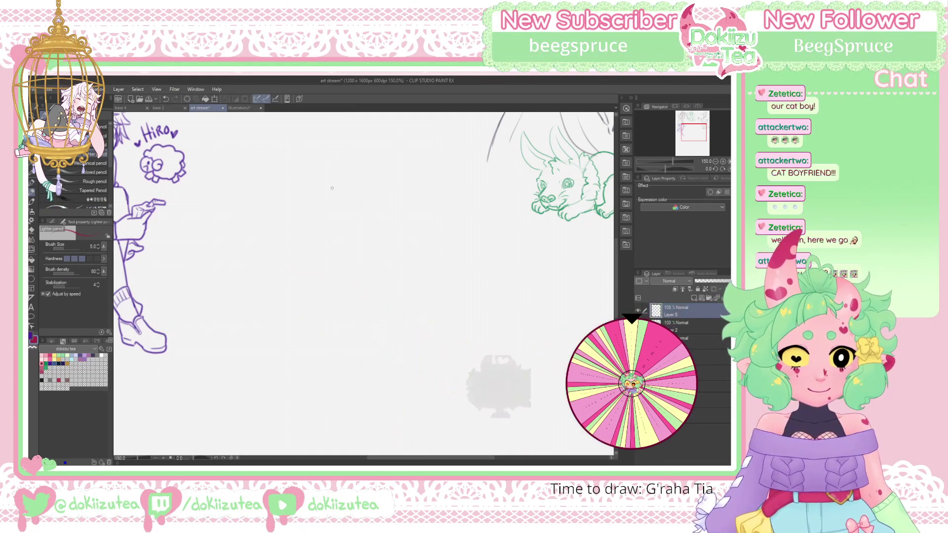
Rough in a head beside the Hiro sketch with a circle, face guidelines, a pointed jaw and two large cat ears
mouse_move(333, 234)
mouse_down()
mouse_move(382, 216)
mouse_move(332, 242)
mouse_move(323, 199)
mouse_move(377, 224)
mouse_move(344, 245)
mouse_move(359, 229)
mouse_move(321, 243)
mouse_move(338, 264)
mouse_up()
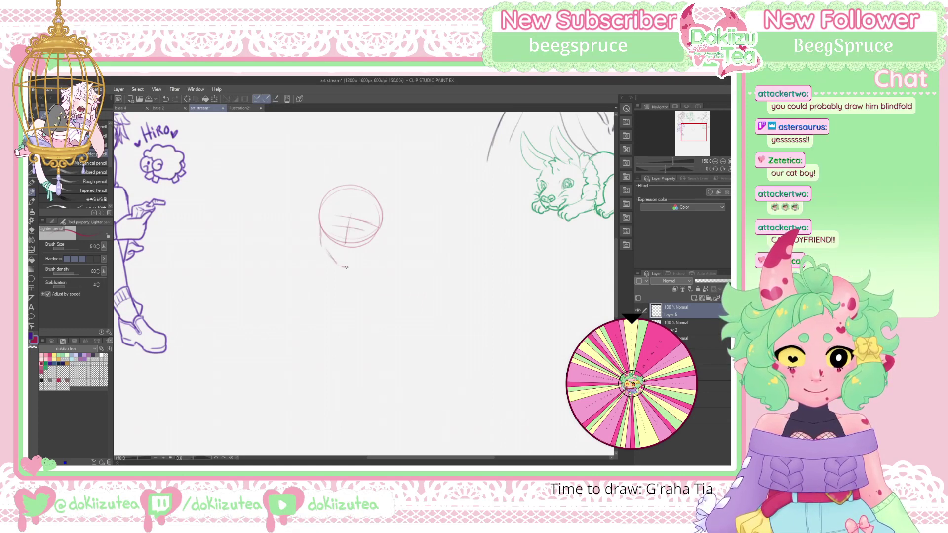
drag(385, 216, 375, 243)
drag(373, 250, 380, 231)
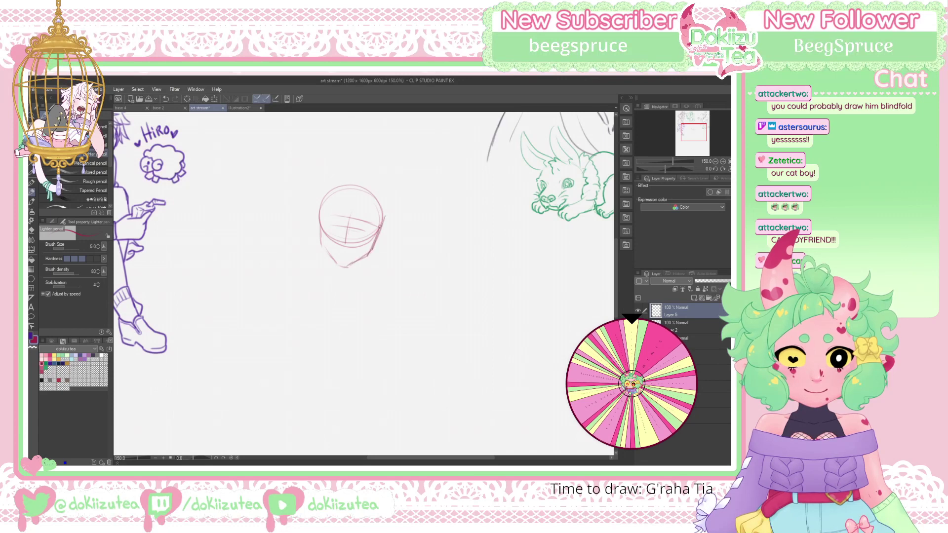
drag(377, 196, 384, 219)
mouse_move(346, 156)
mouse_down()
mouse_move(330, 181)
mouse_move(364, 137)
mouse_up()
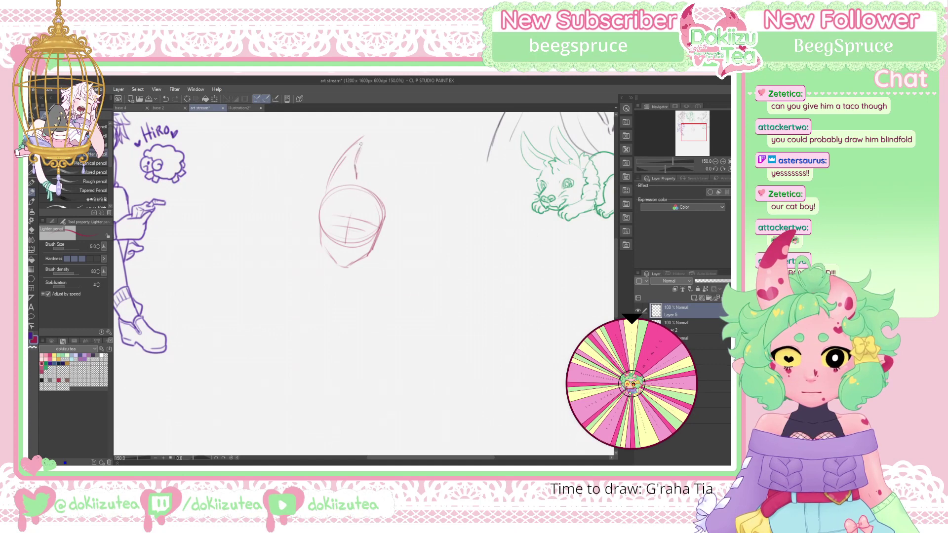
mouse_move(362, 138)
mouse_down()
mouse_move(325, 181)
mouse_move(431, 194)
mouse_up()
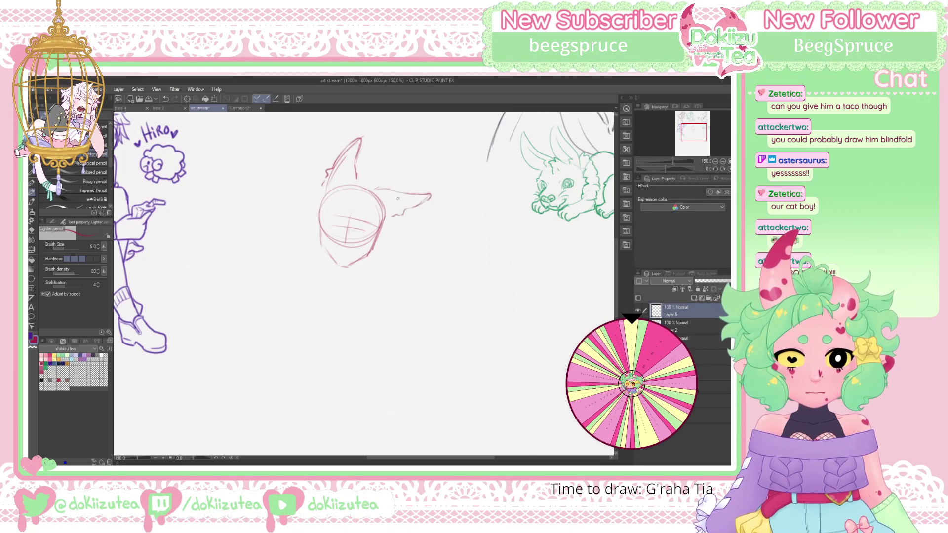
Rough in the neck, shoulders and boxy chest of the first G'raha Tia sketch, undoing the last eye stroke
drag(324, 257, 330, 285)
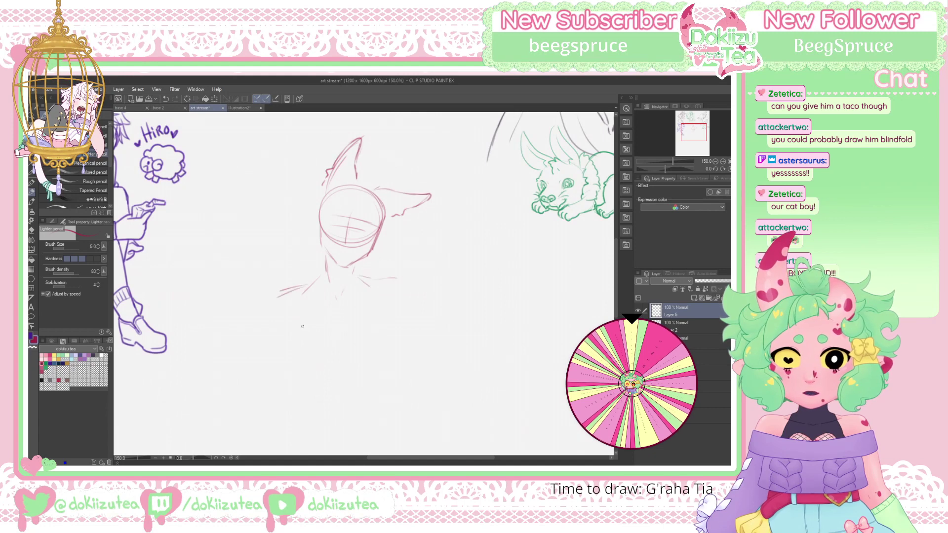
drag(290, 320, 308, 352)
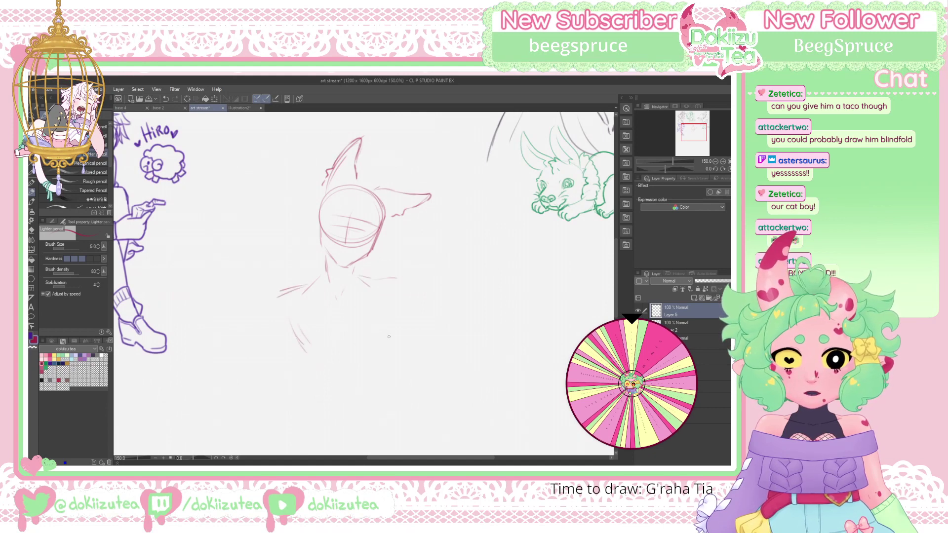
mouse_move(392, 293)
mouse_down()
mouse_move(396, 337)
mouse_move(324, 355)
mouse_move(347, 380)
mouse_up()
drag(292, 340, 310, 372)
mouse_move(293, 352)
mouse_down()
mouse_move(307, 372)
mouse_move(293, 355)
mouse_move(300, 367)
mouse_move(361, 374)
mouse_move(328, 373)
mouse_move(388, 359)
mouse_up()
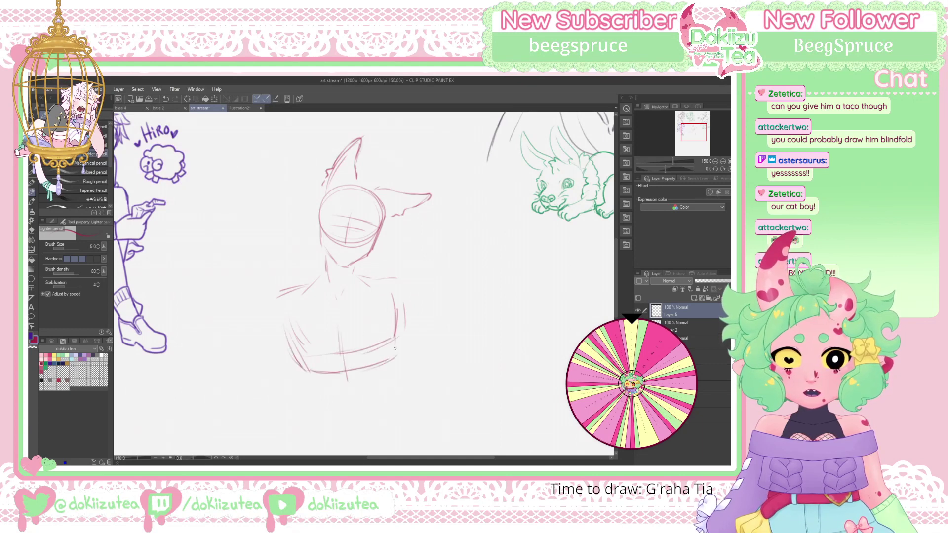
drag(285, 335, 321, 370)
drag(302, 304, 387, 291)
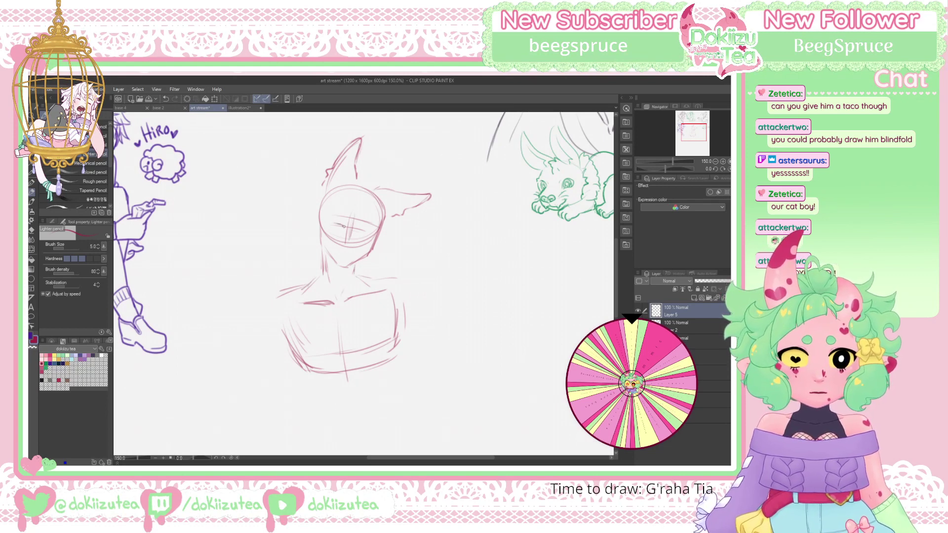
key(ctrl+z)
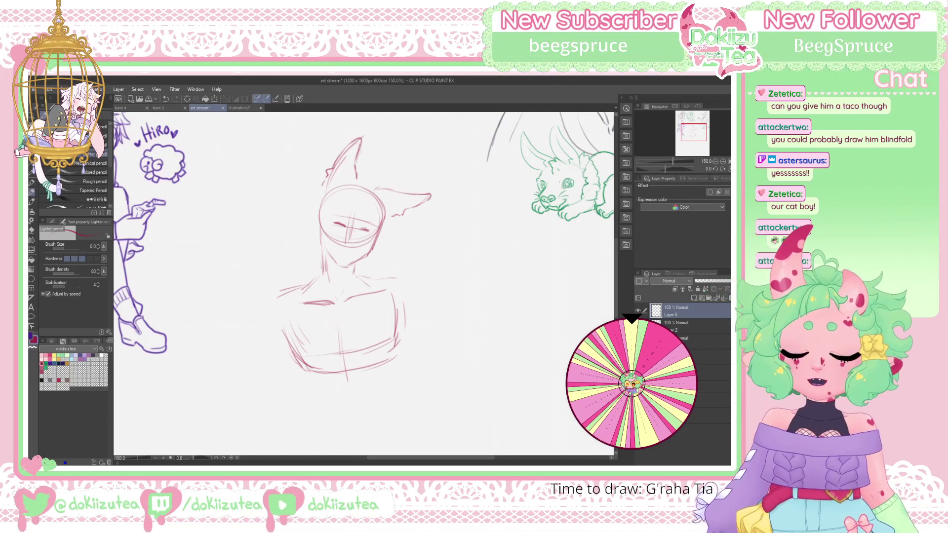
Hide the first rough and start a smaller head on a new layer with a circle, face guidelines and pointed jaw
click(637, 311)
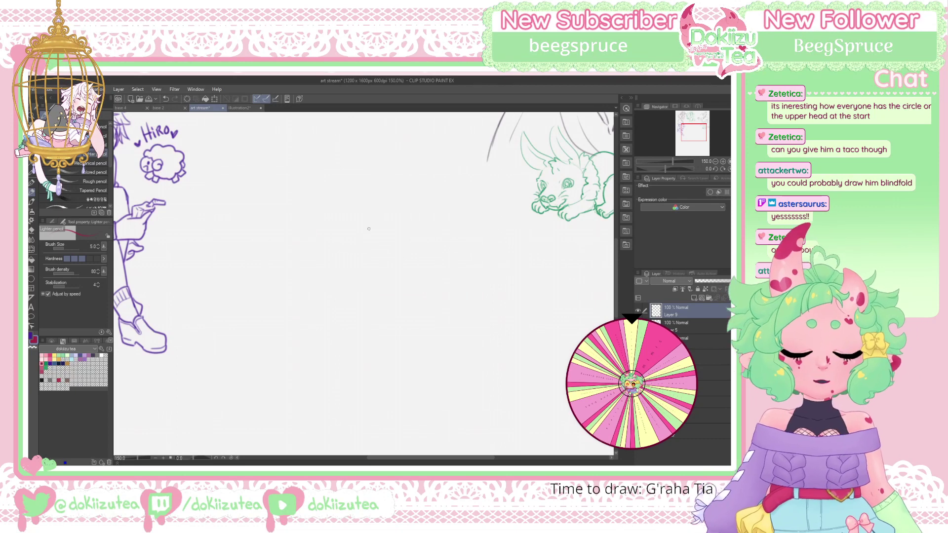
mouse_move(395, 218)
mouse_down()
mouse_move(342, 258)
mouse_move(365, 203)
mouse_up()
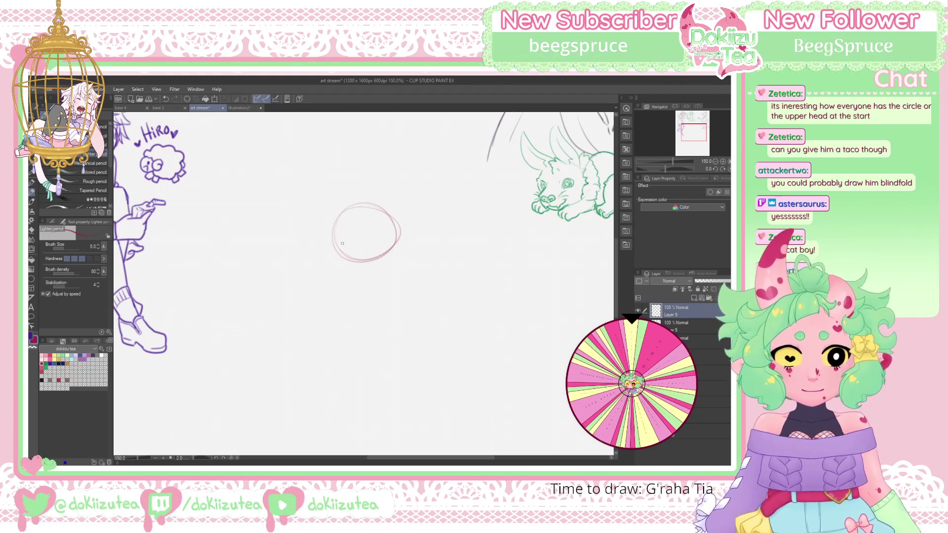
mouse_move(347, 240)
mouse_down()
mouse_move(395, 243)
mouse_move(372, 242)
mouse_move(371, 280)
mouse_up()
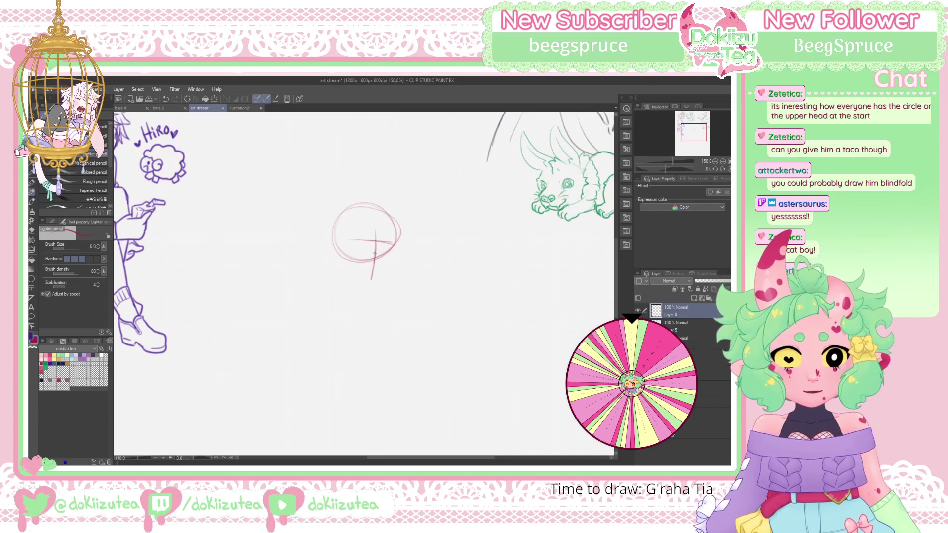
mouse_move(394, 247)
mouse_down()
mouse_move(389, 272)
mouse_move(373, 280)
mouse_up()
drag(348, 264, 370, 281)
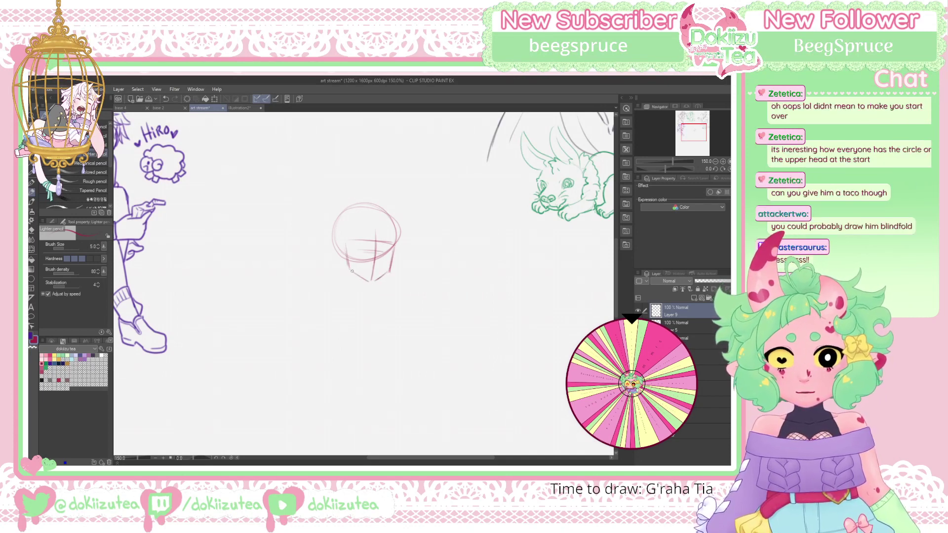
Define the side plane and crown of the new head and add two upright cat ears
mouse_move(393, 223)
mouse_down()
mouse_move(357, 208)
mouse_move(333, 233)
mouse_move(366, 210)
mouse_move(335, 218)
mouse_move(341, 259)
mouse_move(335, 245)
mouse_move(344, 243)
mouse_move(347, 253)
mouse_move(330, 233)
mouse_move(349, 227)
mouse_move(337, 261)
mouse_move(340, 214)
mouse_move(393, 218)
mouse_move(385, 214)
mouse_move(387, 277)
mouse_up()
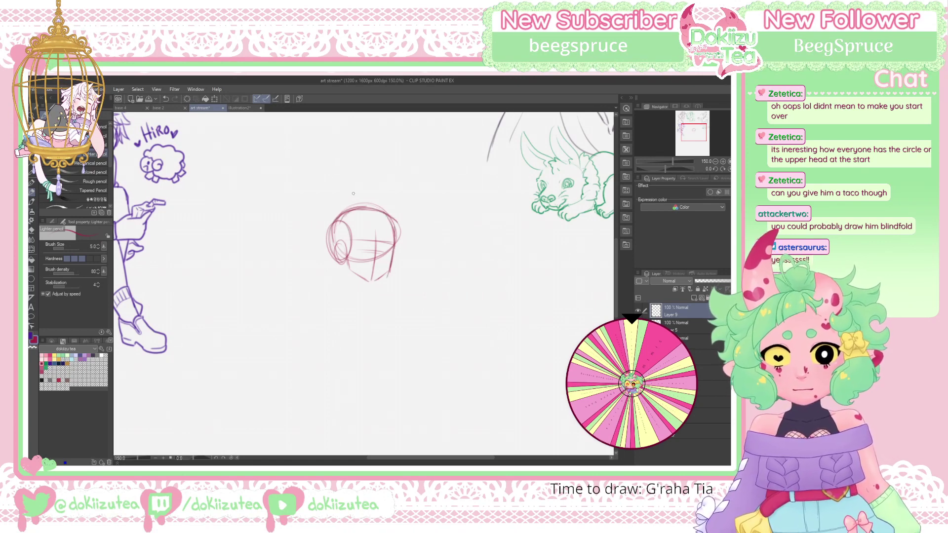
mouse_move(333, 216)
mouse_down()
mouse_move(367, 178)
mouse_move(355, 207)
mouse_move(366, 178)
mouse_move(384, 206)
mouse_move(415, 199)
mouse_move(397, 216)
mouse_move(413, 212)
mouse_move(403, 228)
mouse_move(407, 199)
mouse_move(419, 193)
mouse_move(401, 230)
mouse_up()
mouse_move(340, 206)
mouse_down()
mouse_move(365, 170)
mouse_move(373, 202)
mouse_up()
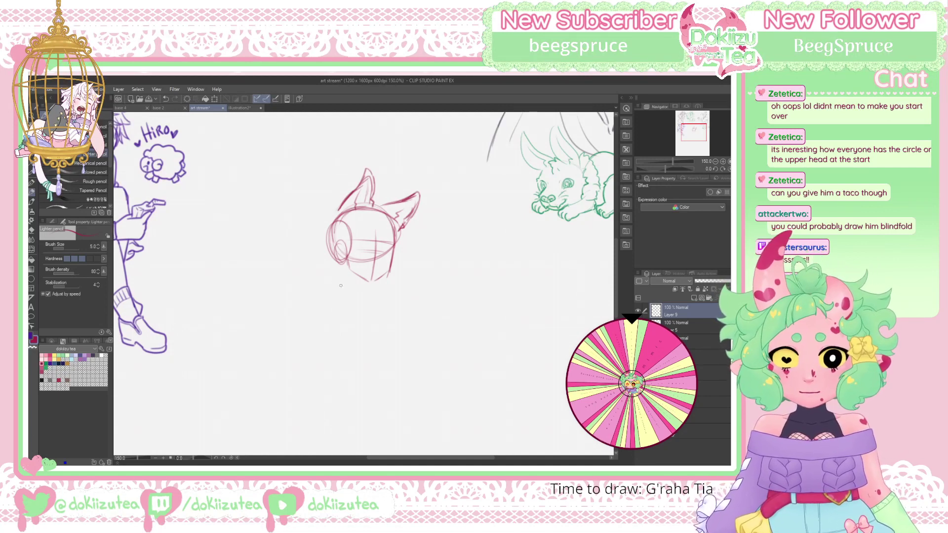
Block in the neck, an oval for the near shoulder, the raised forearm and the first hand lines
mouse_move(339, 268)
mouse_down()
mouse_move(338, 287)
mouse_move(302, 317)
mouse_up()
drag(373, 322, 357, 361)
mouse_move(316, 305)
mouse_down()
mouse_move(326, 326)
mouse_move(321, 304)
mouse_up()
mouse_move(398, 323)
mouse_down()
mouse_move(408, 312)
mouse_move(406, 340)
mouse_up()
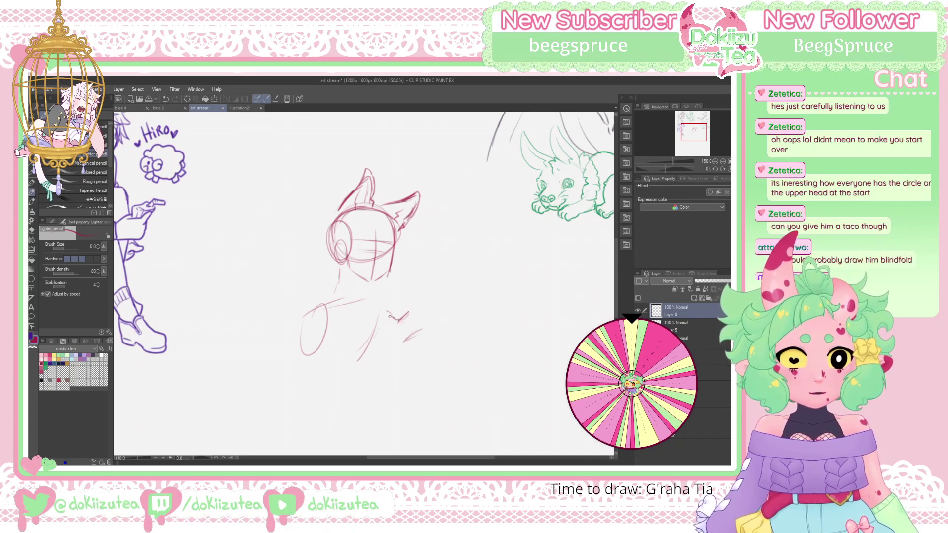
Sketch the two hands with curled fingers held together in front of the chest
mouse_move(393, 313)
mouse_down()
mouse_move(403, 296)
mouse_move(417, 309)
mouse_move(419, 295)
mouse_move(396, 326)
mouse_move(419, 324)
mouse_move(413, 335)
mouse_move(410, 315)
mouse_move(410, 331)
mouse_move(422, 333)
mouse_move(419, 317)
mouse_move(421, 331)
mouse_move(425, 318)
mouse_move(431, 325)
mouse_move(422, 307)
mouse_up()
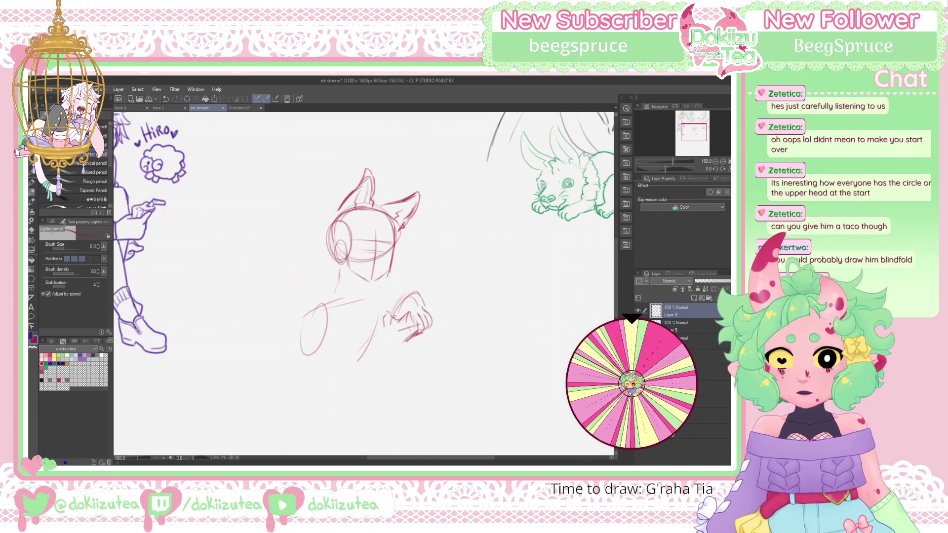
mouse_move(385, 326)
mouse_down()
mouse_move(409, 293)
mouse_move(383, 304)
mouse_up()
mouse_move(386, 307)
mouse_down()
mouse_move(394, 298)
mouse_move(392, 329)
mouse_move(388, 312)
mouse_move(414, 292)
mouse_up()
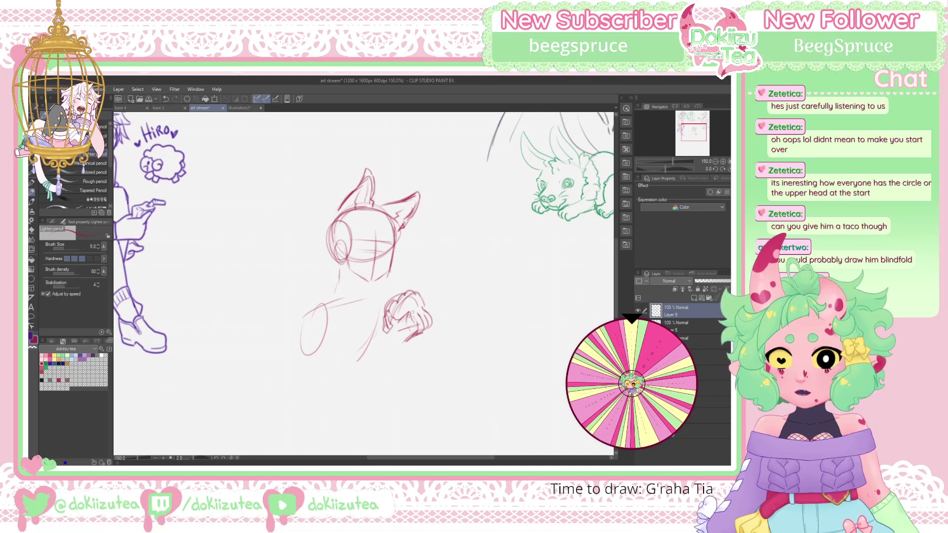
drag(386, 344, 388, 357)
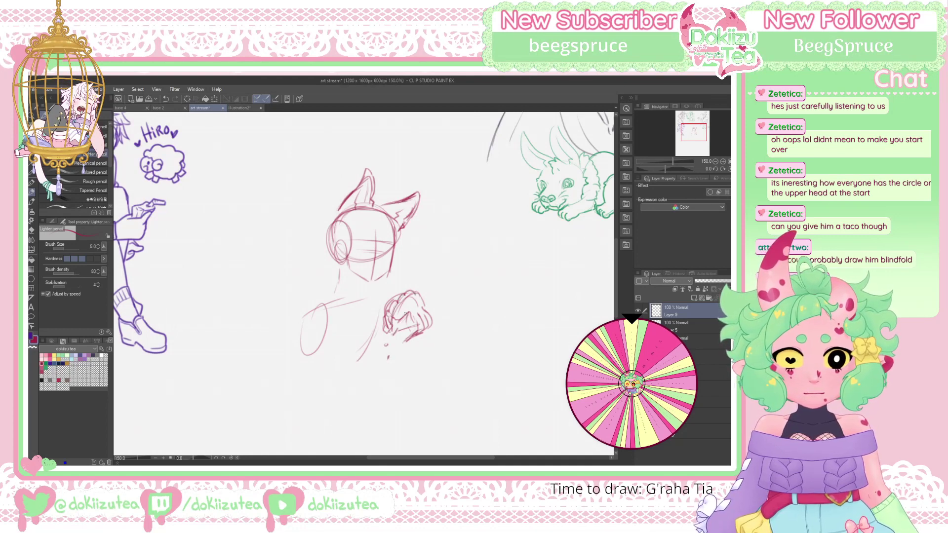
mouse_move(392, 311)
mouse_down()
mouse_move(405, 291)
mouse_move(424, 296)
mouse_move(429, 313)
mouse_up()
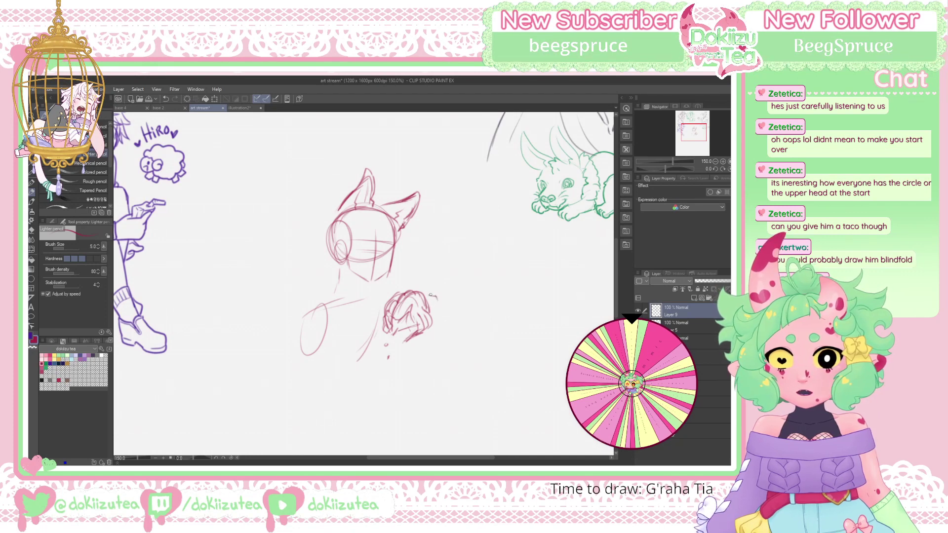
mouse_move(440, 302)
mouse_down()
mouse_move(441, 324)
mouse_move(440, 313)
mouse_move(436, 340)
mouse_move(426, 345)
mouse_move(433, 325)
mouse_move(425, 346)
mouse_up()
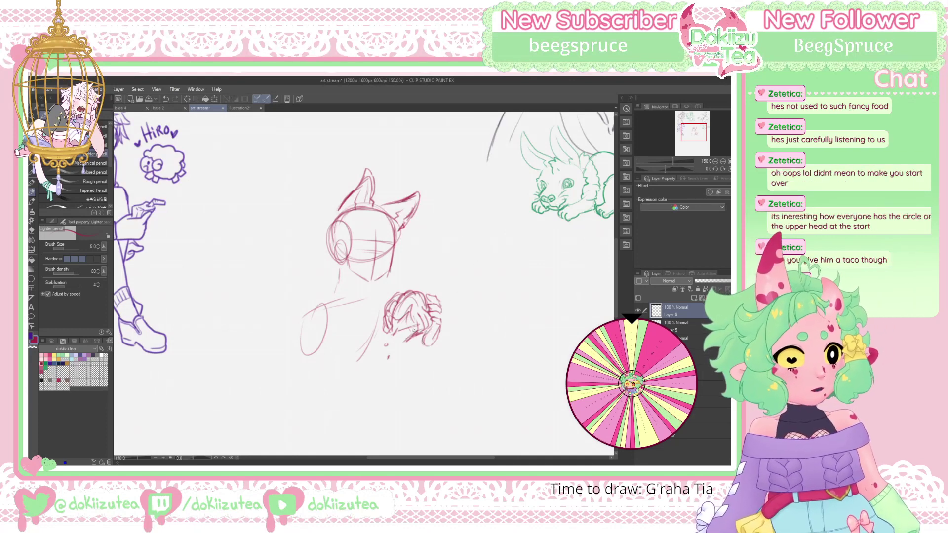
Rough in the near shoulder, the bent arm down to the elbow, the forearm up to the hands, and the back line
mouse_move(316, 292)
mouse_down()
mouse_move(304, 313)
mouse_move(333, 295)
mouse_move(299, 319)
mouse_move(302, 311)
mouse_up()
mouse_move(301, 310)
mouse_down()
mouse_move(324, 359)
mouse_move(364, 394)
mouse_up()
drag(399, 367, 388, 391)
drag(405, 347, 375, 406)
drag(326, 376, 360, 410)
drag(379, 354, 360, 388)
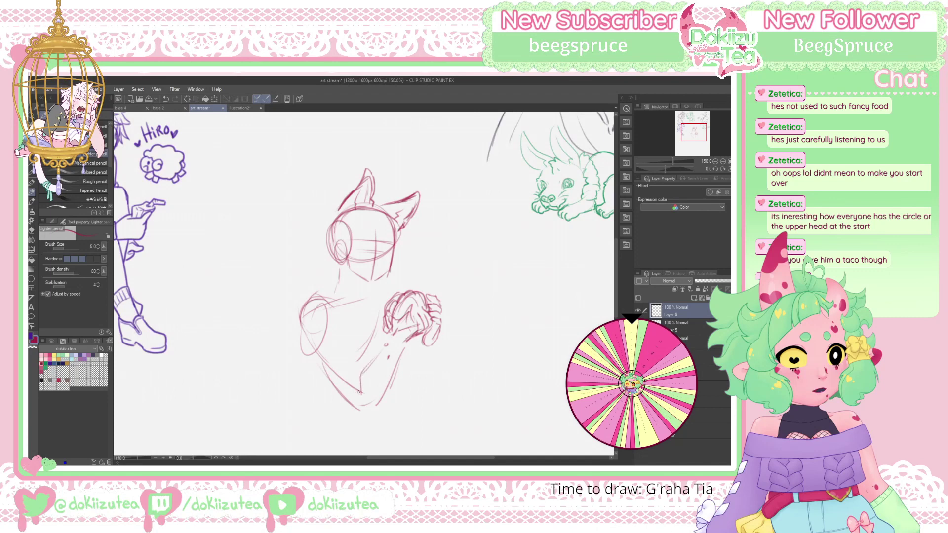
drag(344, 337, 355, 365)
mouse_move(301, 327)
mouse_down()
mouse_move(307, 305)
mouse_move(291, 367)
mouse_up()
drag(317, 297, 327, 295)
Draw the eyes, brows, nose and small mouth along the face guidelines
mouse_move(362, 240)
mouse_down()
mouse_move(372, 242)
mouse_move(367, 250)
mouse_move(392, 242)
mouse_move(369, 253)
mouse_move(390, 256)
mouse_move(367, 256)
mouse_up()
drag(369, 243, 369, 255)
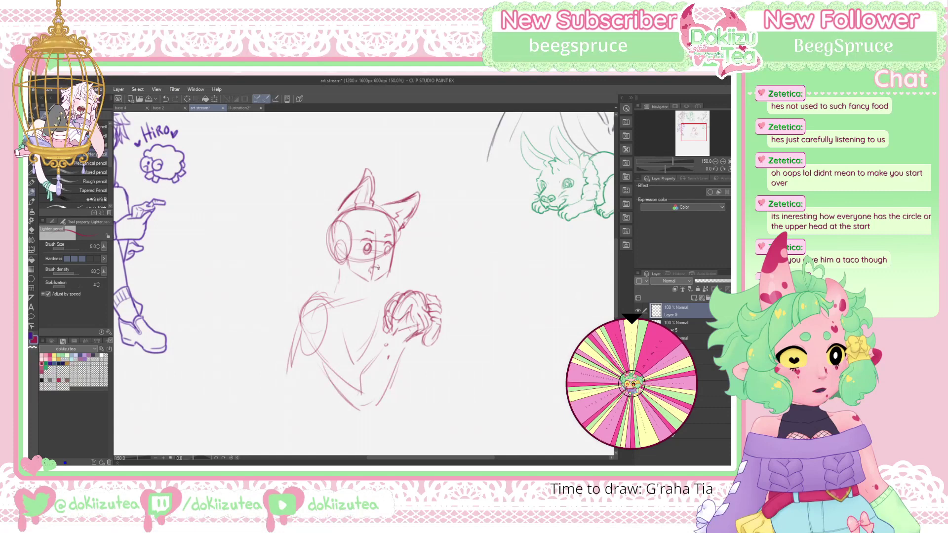
drag(375, 269, 379, 274)
Strengthen the contours of the neck and bent arm, and erase the stray lines below the elbow
mouse_move(339, 269)
mouse_down()
mouse_move(299, 313)
mouse_move(340, 309)
mouse_move(346, 330)
mouse_move(328, 367)
mouse_move(351, 393)
mouse_up()
mouse_move(341, 330)
mouse_down()
mouse_move(359, 366)
mouse_move(359, 381)
mouse_move(344, 385)
mouse_move(371, 383)
mouse_move(391, 362)
mouse_move(357, 391)
mouse_up()
drag(387, 332, 359, 361)
drag(345, 334, 361, 360)
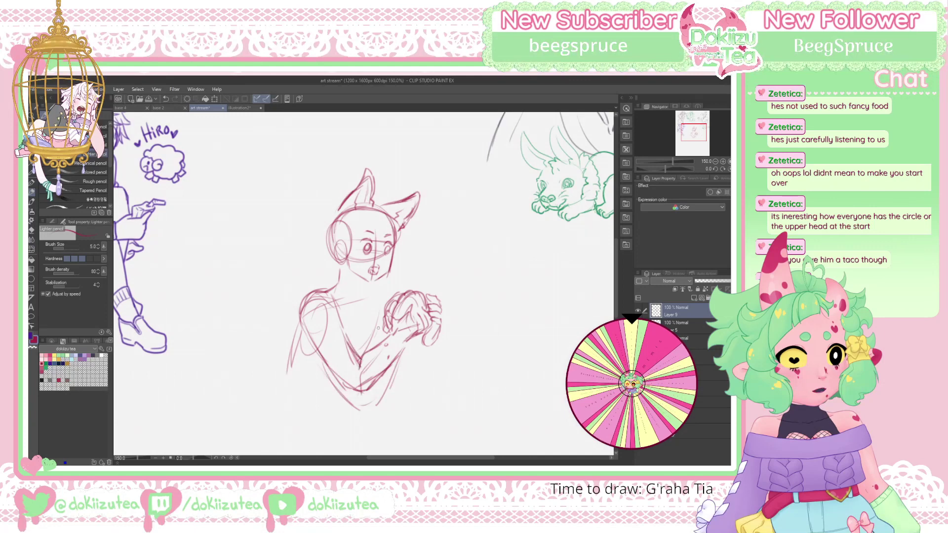
key(e)
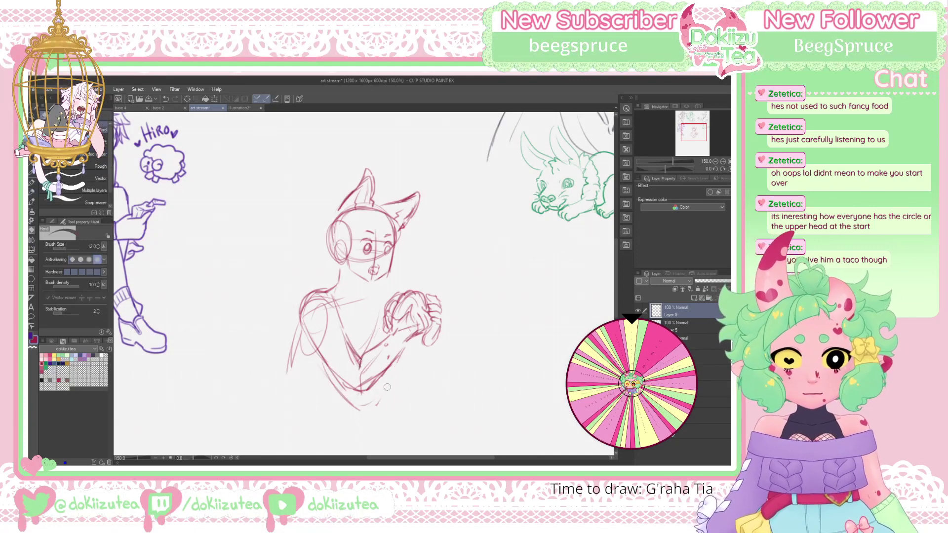
drag(371, 413, 343, 397)
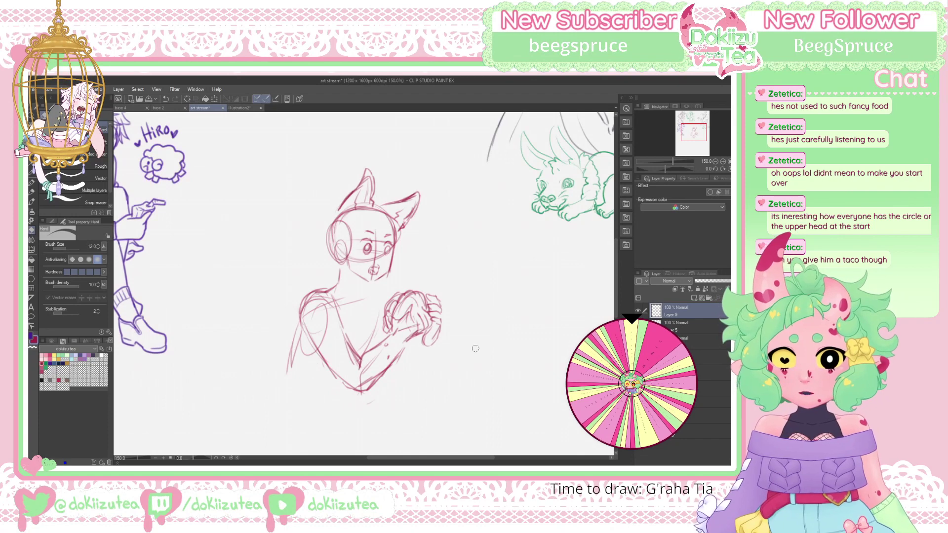
With the Lighter pencil, sketch a raised collar around the neck and an open neckline with lapels across the chest
key(p)
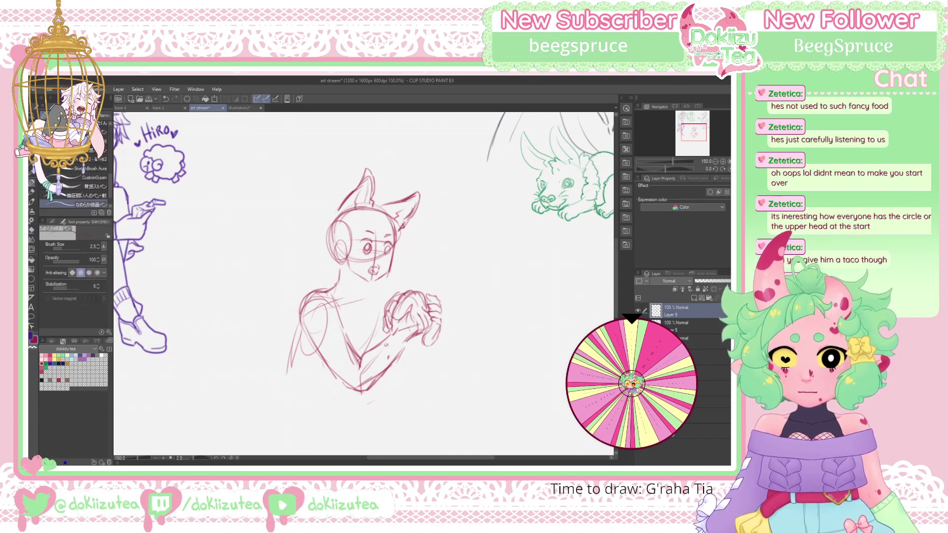
key(p)
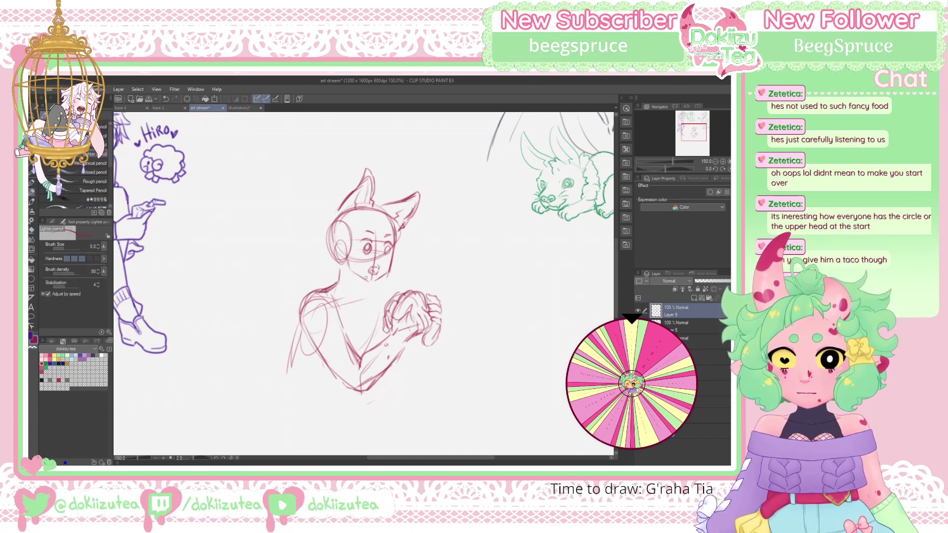
mouse_move(328, 283)
mouse_down()
mouse_move(346, 280)
mouse_move(371, 298)
mouse_move(345, 295)
mouse_move(338, 274)
mouse_move(316, 291)
mouse_move(349, 327)
mouse_up()
key(ctrl+z)
drag(343, 295, 381, 313)
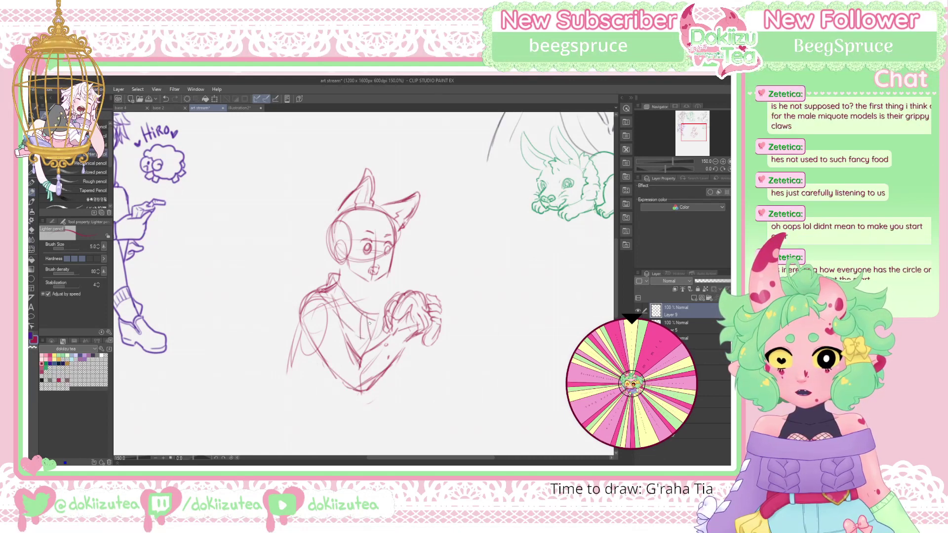
mouse_move(358, 317)
mouse_down()
mouse_move(355, 336)
mouse_move(375, 327)
mouse_up()
drag(376, 323, 374, 338)
mouse_move(366, 282)
mouse_down()
mouse_move(362, 296)
mouse_move(374, 289)
mouse_move(364, 314)
mouse_move(376, 291)
mouse_up()
mouse_move(378, 289)
mouse_down()
mouse_move(381, 305)
mouse_move(386, 290)
mouse_up()
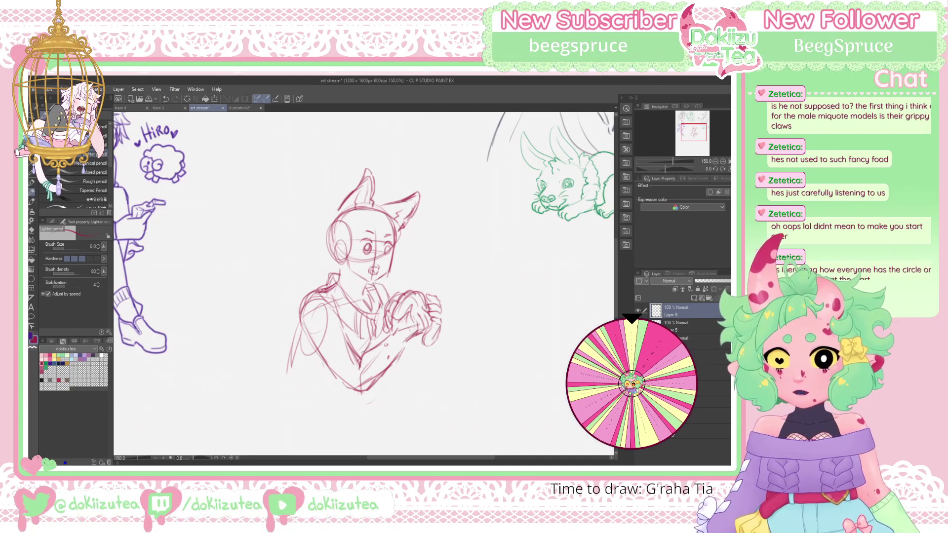
Draw a band around the near upper arm, the torso contours and crossed wraps along the near forearm
mouse_move(301, 352)
mouse_down()
mouse_move(320, 355)
mouse_move(302, 340)
mouse_move(310, 342)
mouse_move(295, 346)
mouse_move(312, 363)
mouse_up()
mouse_move(304, 329)
mouse_down()
mouse_move(317, 384)
mouse_move(310, 392)
mouse_move(348, 380)
mouse_up()
mouse_move(324, 337)
mouse_down()
mouse_move(337, 374)
mouse_move(358, 365)
mouse_up()
drag(345, 324, 361, 355)
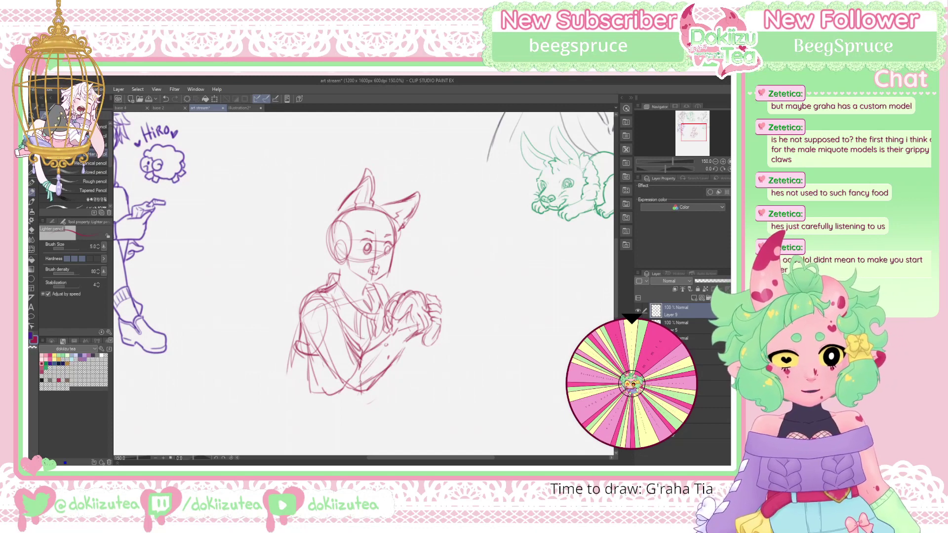
mouse_move(361, 378)
mouse_down()
mouse_move(406, 335)
mouse_move(377, 386)
mouse_up()
mouse_move(390, 366)
mouse_down()
mouse_move(371, 385)
mouse_move(362, 369)
mouse_move(385, 346)
mouse_up()
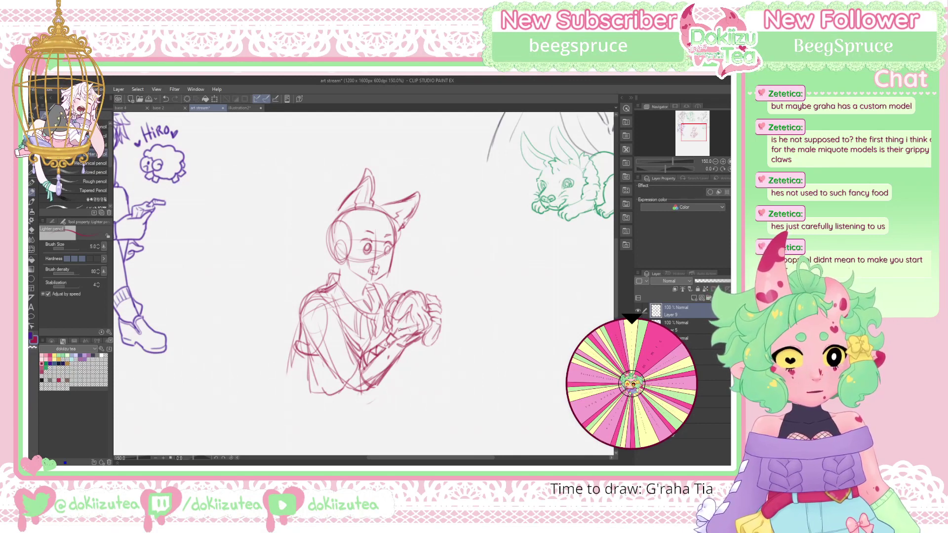
mouse_move(400, 325)
mouse_down()
mouse_move(395, 334)
mouse_move(383, 319)
mouse_up()
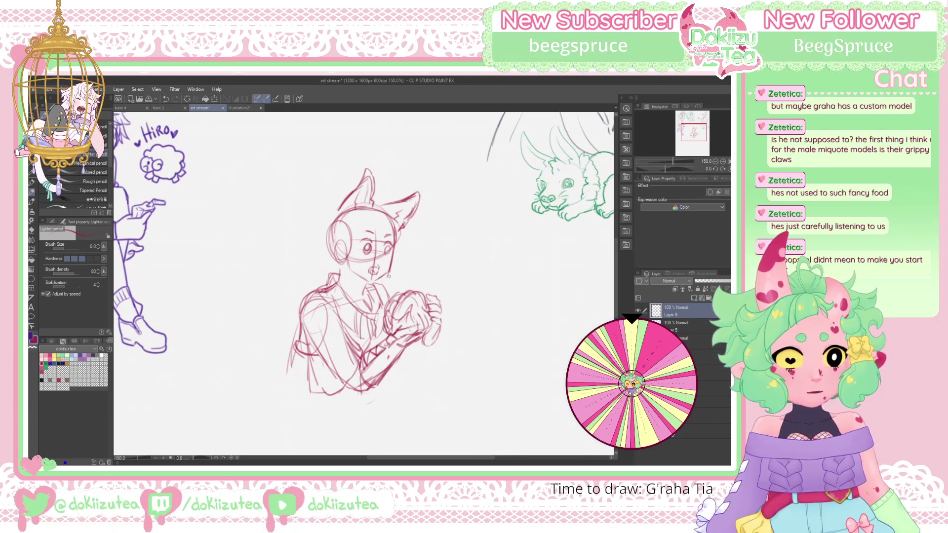
Sketch the layered cuff and sleeve folds beneath the raised forearm and hands
mouse_move(428, 346)
mouse_down()
mouse_move(413, 378)
mouse_move(402, 376)
mouse_move(416, 351)
mouse_up()
drag(418, 357, 404, 366)
mouse_move(406, 352)
mouse_down()
mouse_move(404, 371)
mouse_move(407, 361)
mouse_up()
mouse_move(410, 349)
mouse_down()
mouse_move(407, 381)
mouse_move(384, 385)
mouse_up()
Sketch the garment draping behind the near arm, the lower torso and a belt with fabric at the waist
mouse_move(294, 352)
mouse_down()
mouse_move(269, 389)
mouse_move(291, 383)
mouse_up()
drag(292, 379, 285, 402)
drag(307, 359, 294, 390)
mouse_move(306, 365)
mouse_down()
mouse_move(300, 402)
mouse_move(346, 412)
mouse_up()
mouse_move(341, 381)
mouse_down()
mouse_move(339, 416)
mouse_move(359, 391)
mouse_move(340, 393)
mouse_move(358, 396)
mouse_up()
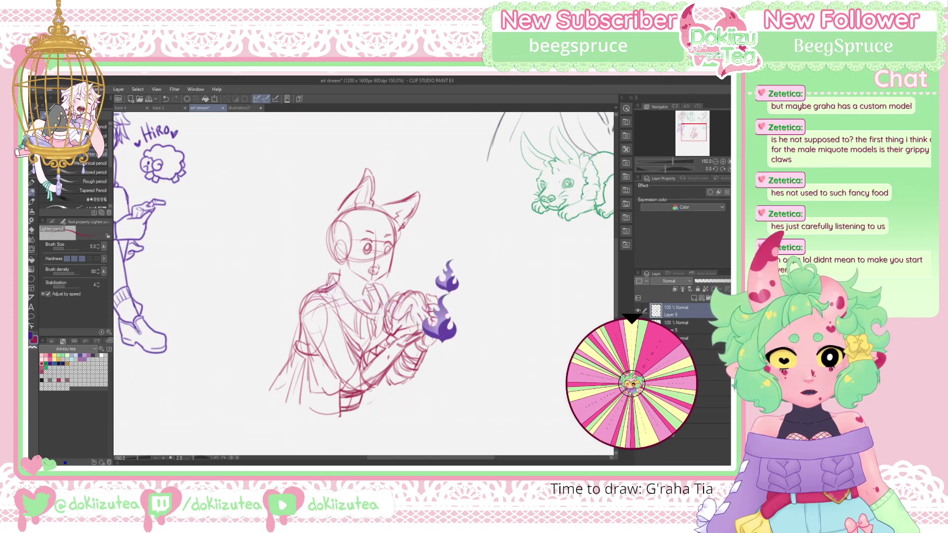
mouse_move(367, 392)
mouse_down()
mouse_move(381, 413)
mouse_move(387, 391)
mouse_move(391, 417)
mouse_up()
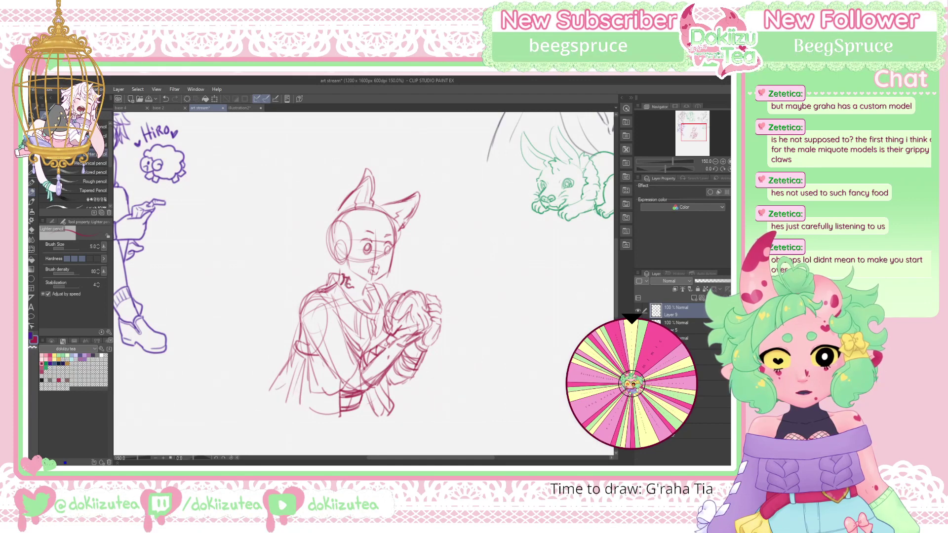
Draw the marking on the neck, detail the collar and neckline, and extend the garment line below the waist
drag(339, 267, 339, 281)
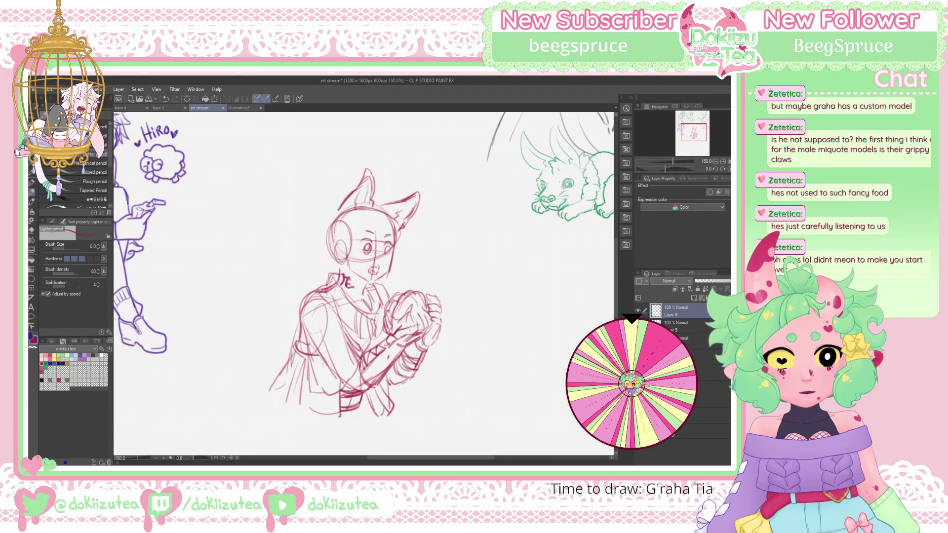
mouse_move(352, 299)
mouse_down()
mouse_move(365, 312)
mouse_move(365, 303)
mouse_up()
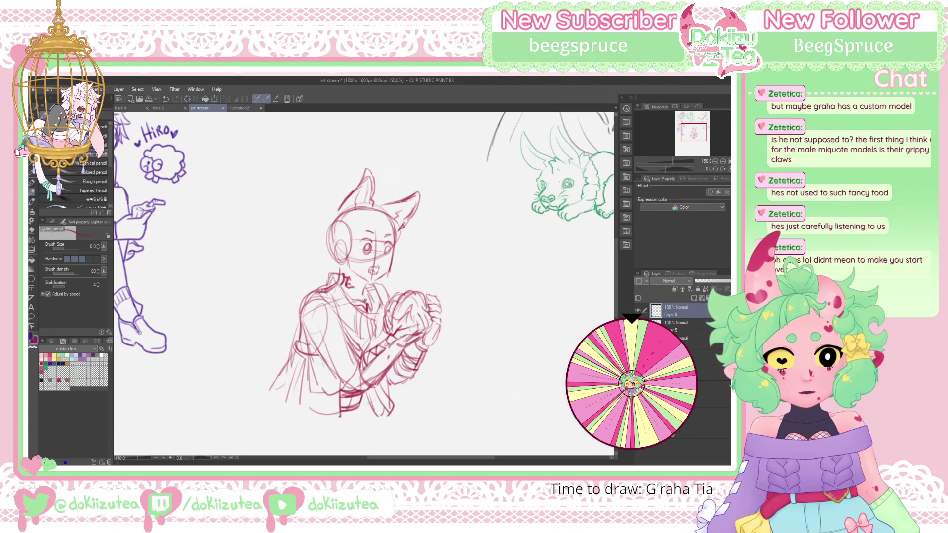
drag(377, 293, 378, 341)
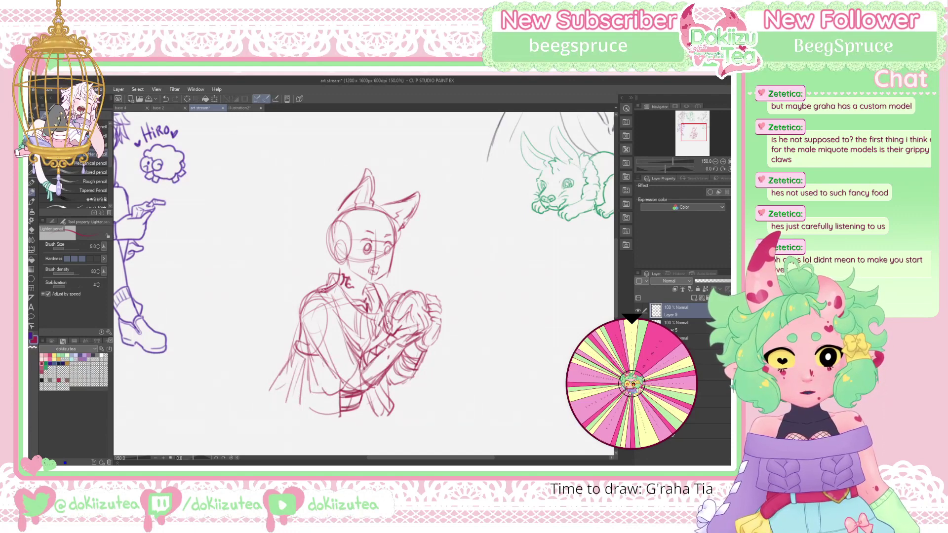
drag(394, 412, 412, 424)
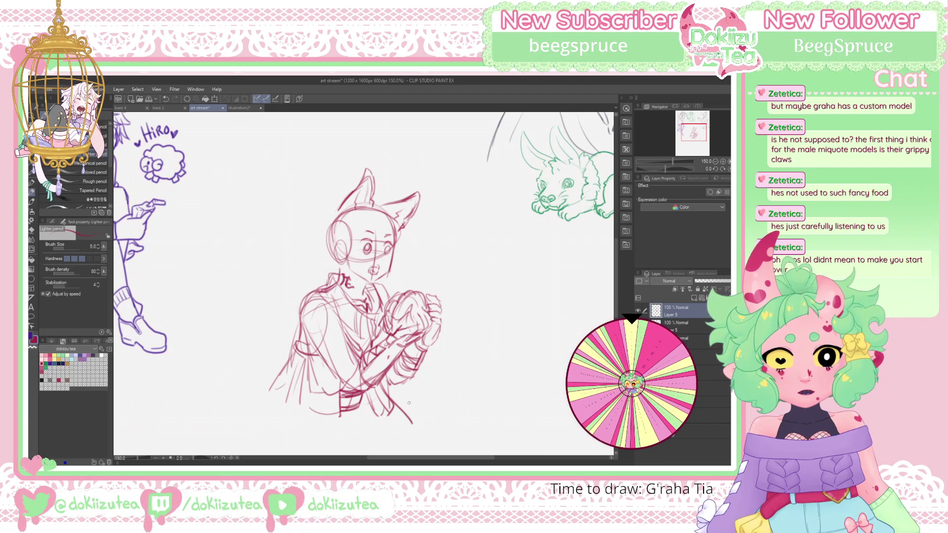
Sketch the fringed end of the sash below the waist and an outer garment line behind the near arm
mouse_move(407, 390)
mouse_down()
mouse_move(417, 397)
mouse_move(413, 426)
mouse_move(423, 404)
mouse_move(425, 415)
mouse_move(415, 425)
mouse_move(415, 406)
mouse_up()
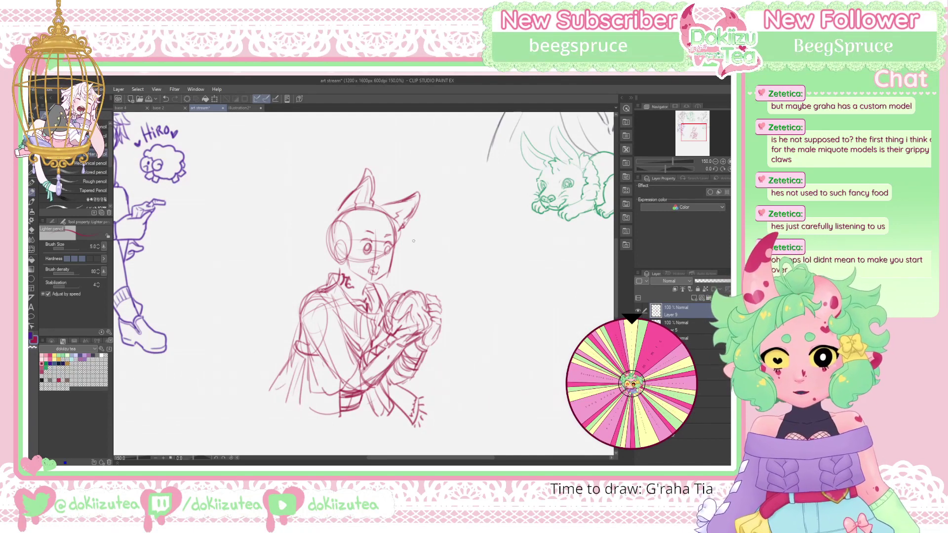
drag(299, 307, 257, 391)
mouse_move(289, 345)
mouse_down()
mouse_move(270, 379)
mouse_move(299, 320)
mouse_up()
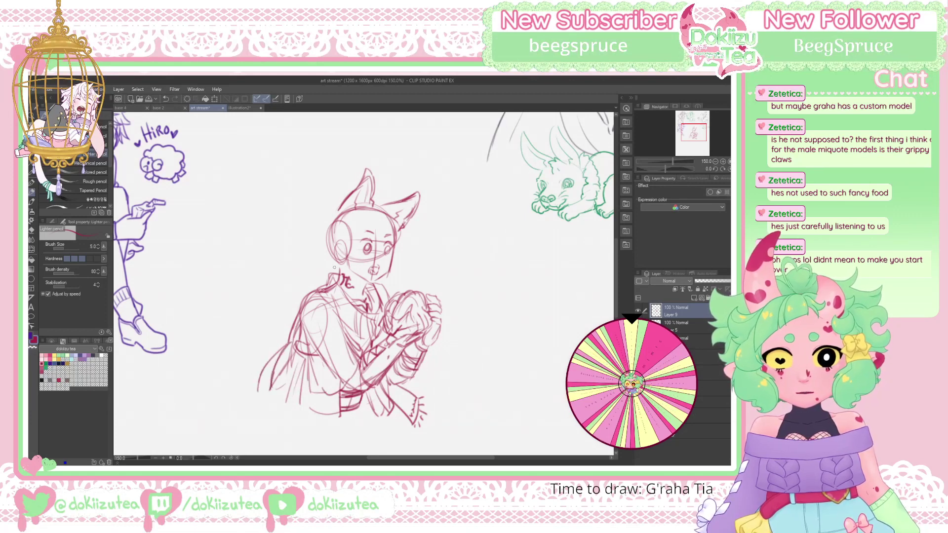
Sketch strands of the central bangs falling over the forehead toward the eyes
drag(385, 211, 379, 249)
mouse_move(378, 209)
mouse_down()
mouse_move(374, 251)
mouse_move(368, 241)
mouse_up()
drag(374, 223, 367, 241)
drag(373, 206, 365, 232)
drag(372, 208, 361, 244)
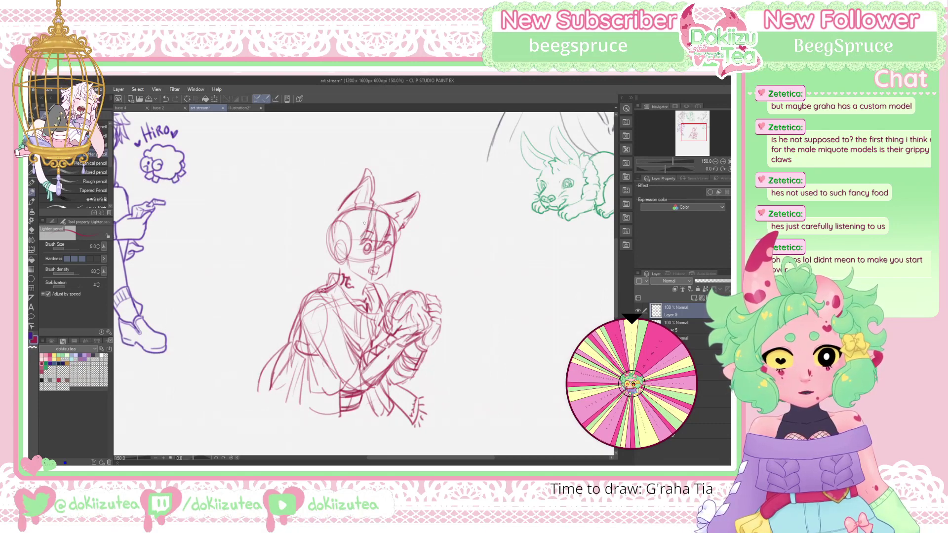
Sketch the hair framing both sides of the face and the back hair gathered into a small braid at the neck
mouse_move(372, 204)
mouse_down()
mouse_move(356, 228)
mouse_move(351, 265)
mouse_up()
mouse_move(364, 238)
mouse_down()
mouse_move(344, 253)
mouse_move(358, 269)
mouse_up()
mouse_move(389, 216)
mouse_down()
mouse_move(399, 242)
mouse_move(389, 273)
mouse_up()
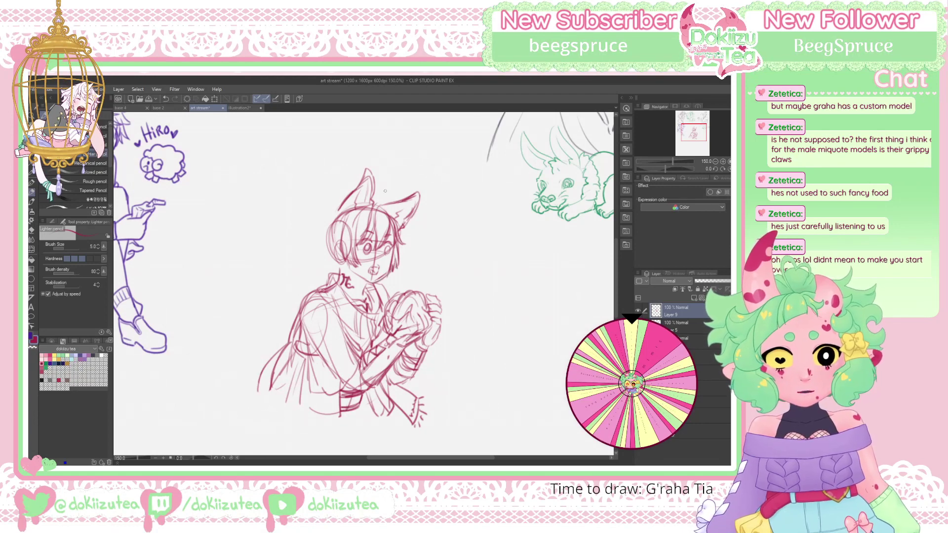
mouse_move(336, 211)
mouse_down()
mouse_move(323, 251)
mouse_move(334, 230)
mouse_move(324, 252)
mouse_move(346, 270)
mouse_move(326, 246)
mouse_move(334, 263)
mouse_move(324, 273)
mouse_move(334, 267)
mouse_move(321, 280)
mouse_move(336, 266)
mouse_move(312, 289)
mouse_up()
drag(327, 282, 319, 290)
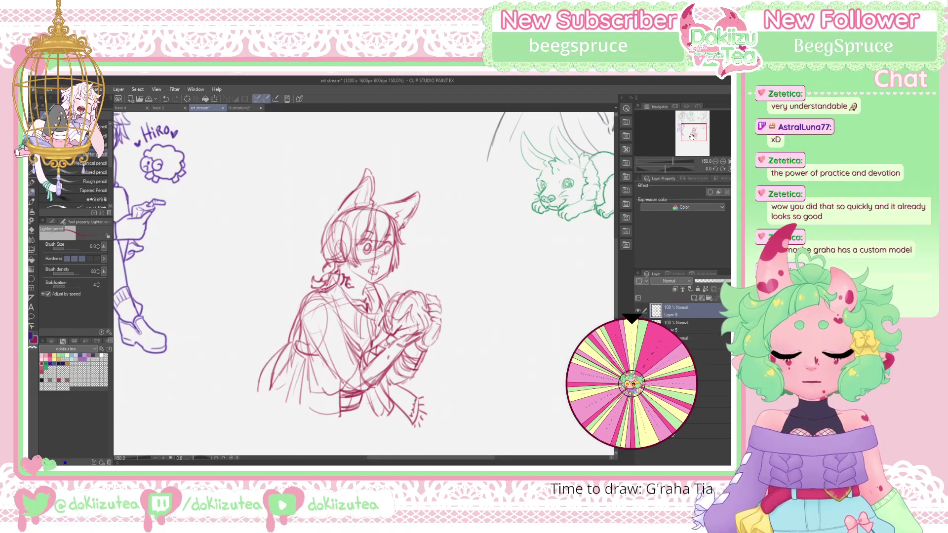
Lower the rough sketch layer's opacity to 40% and add a new layer above it
drag(694, 135, 693, 135)
scroll(363, 284, down, 1)
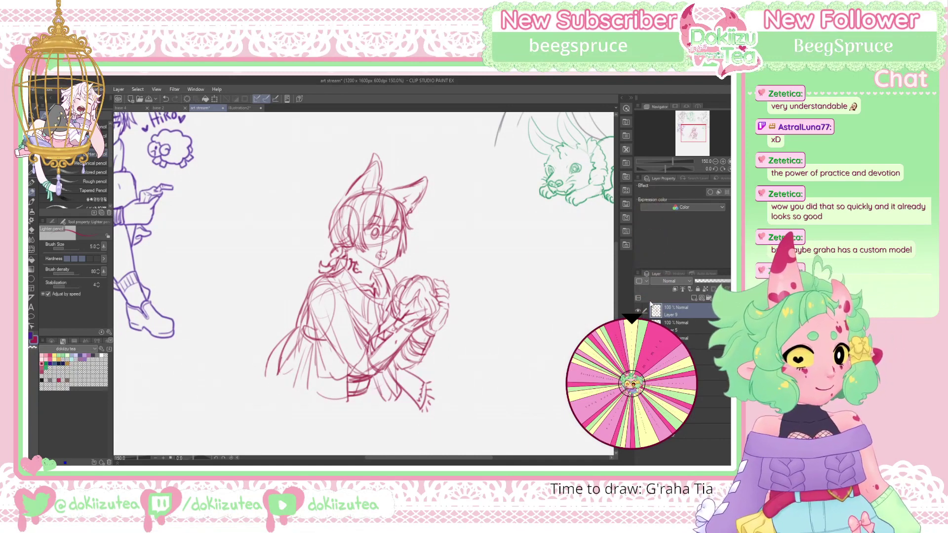
click(709, 281)
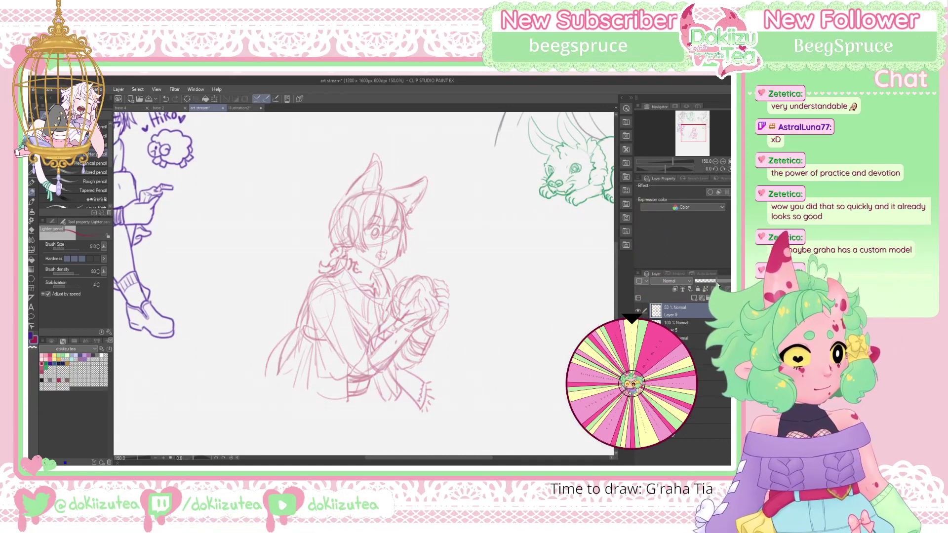
click(695, 298)
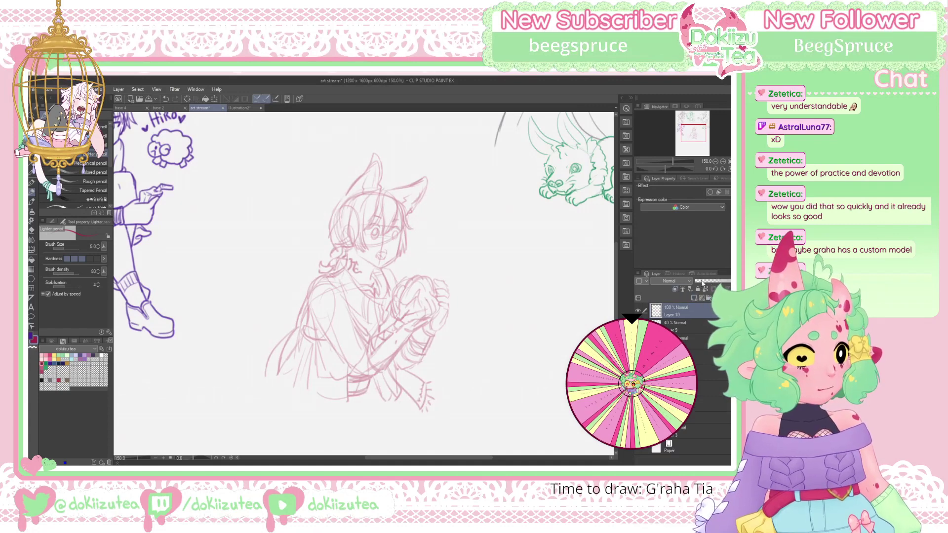
Select the なめらか線画ペン line-art pen in black and set its brush size to 4.0, with the face at 400% zoom
click(31, 184)
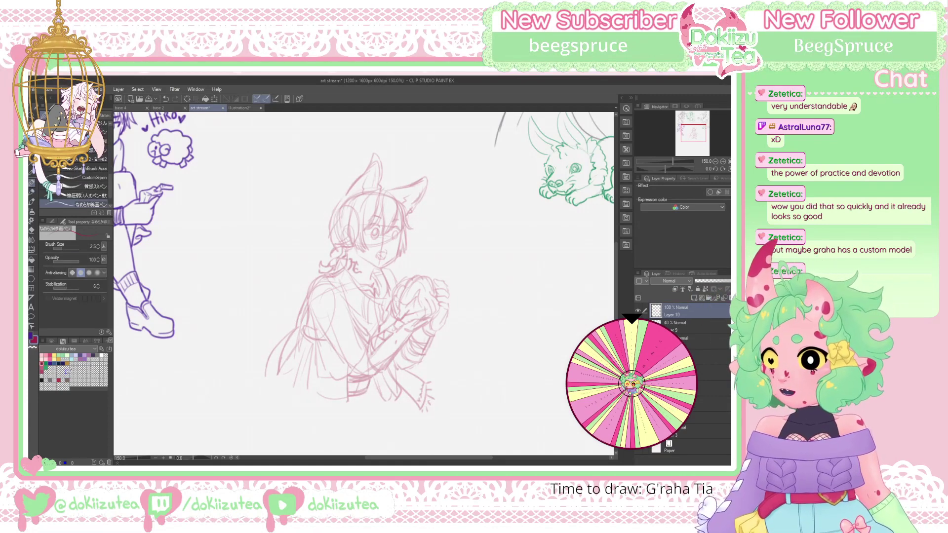
key(ctrl+plus)
drag(690, 133, 693, 132)
click(723, 161)
key(bracketright)
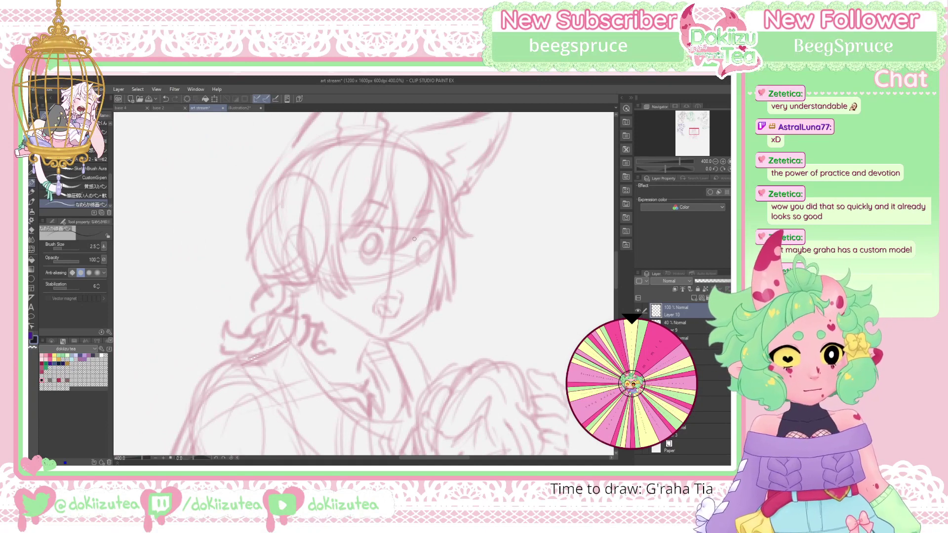
key(bracketright)
Ink the far eye's upper lash and oval iris, and the near eye's arched upper lash
drag(415, 240, 427, 232)
key(ctrl+z)
mouse_move(413, 240)
mouse_down()
mouse_move(430, 232)
mouse_move(439, 243)
mouse_move(415, 251)
mouse_move(420, 263)
mouse_move(433, 243)
mouse_move(423, 260)
mouse_up()
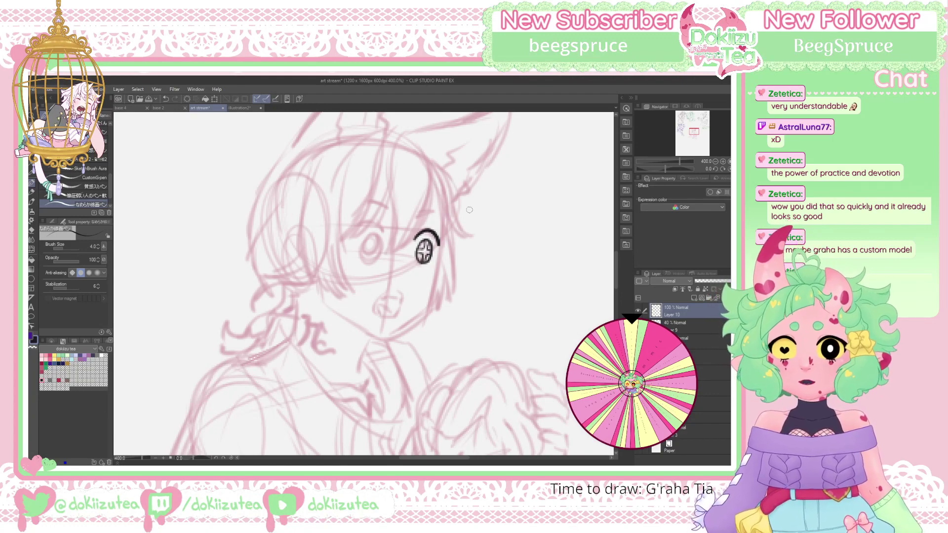
mouse_move(385, 232)
mouse_down()
mouse_move(356, 223)
mouse_move(349, 236)
mouse_up()
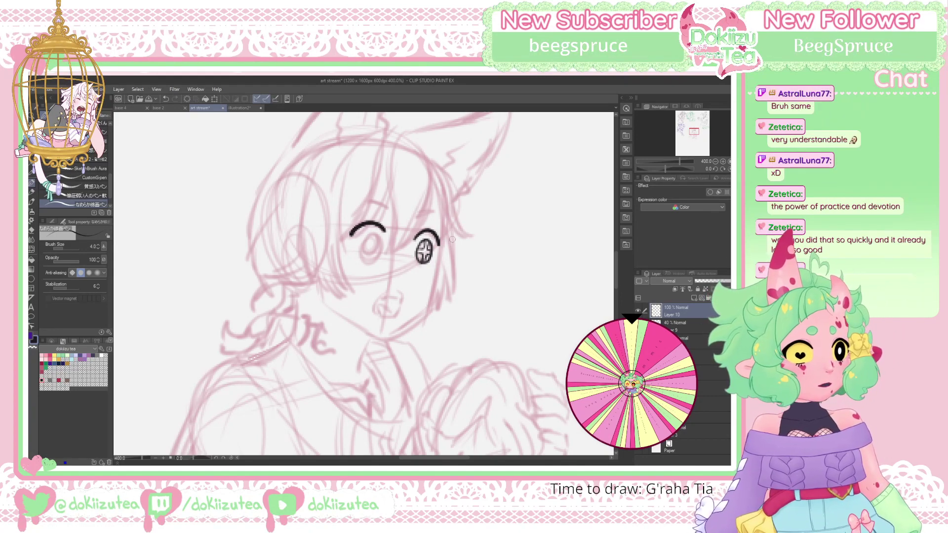
Erase the far iris's inner lines, ink the near iris's outline, and draw four-pointed star pupils in both eyes
key(e)
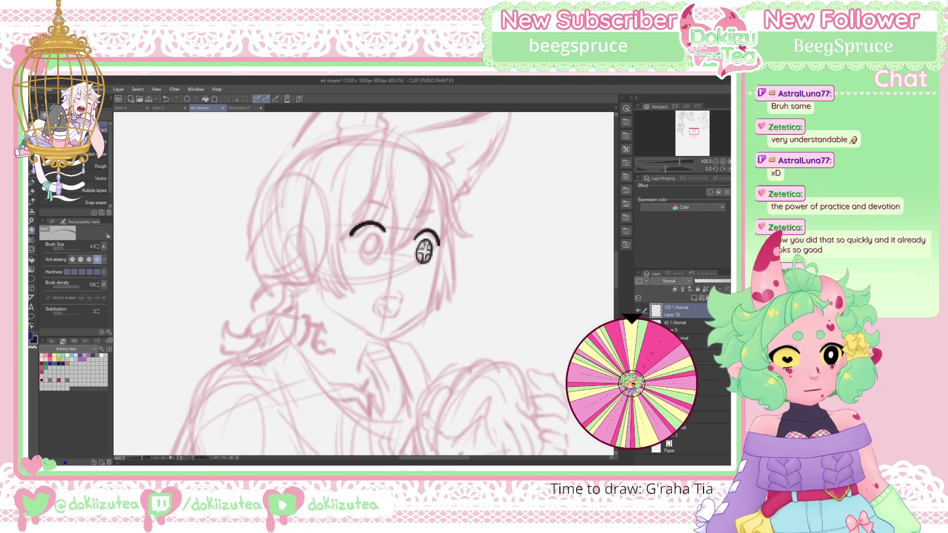
drag(425, 246, 424, 258)
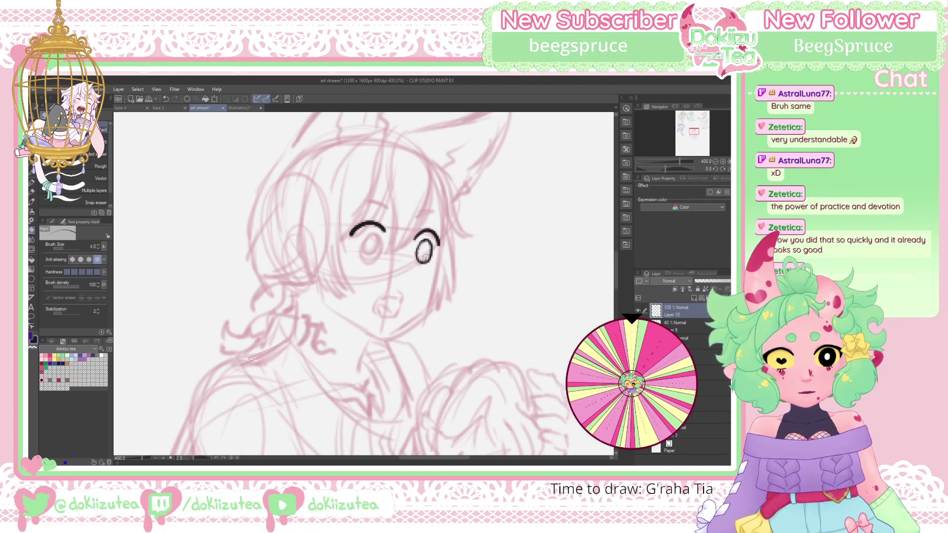
key(p)
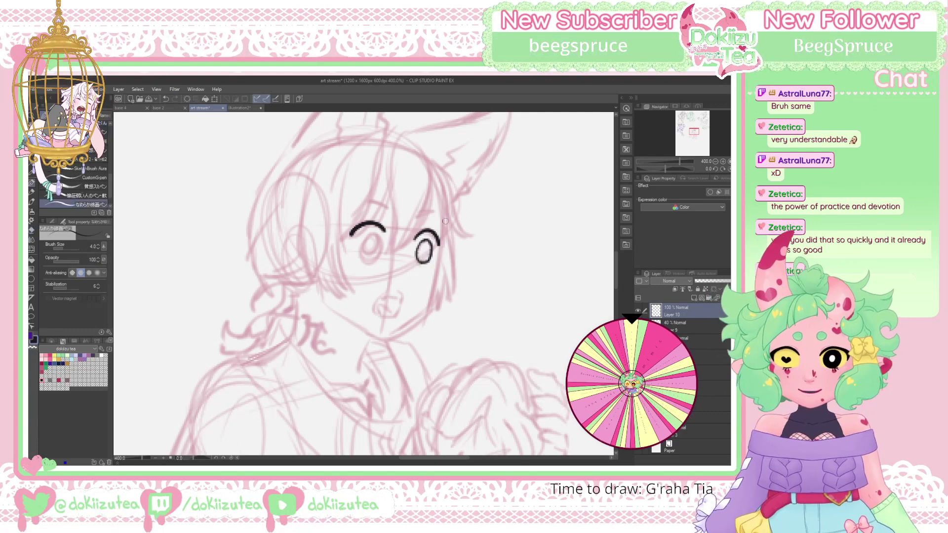
mouse_move(369, 231)
mouse_down()
mouse_move(383, 239)
mouse_move(371, 263)
mouse_move(361, 255)
mouse_move(367, 235)
mouse_up()
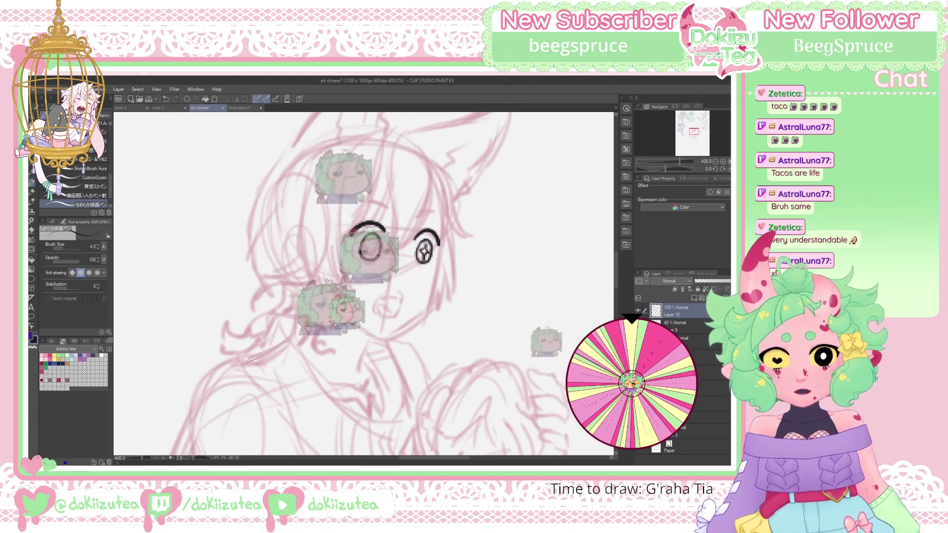
mouse_move(366, 246)
mouse_down()
mouse_move(370, 255)
mouse_move(377, 247)
mouse_move(372, 254)
mouse_up()
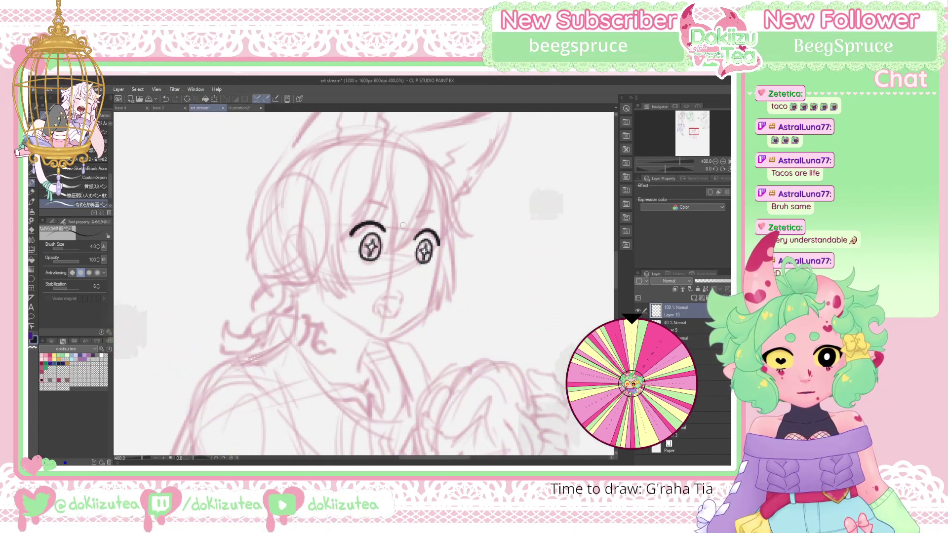
Ink the nose, the open mouth with its inner lines, and two angled eyebrows
mouse_move(406, 263)
mouse_down()
mouse_move(406, 283)
mouse_move(393, 281)
mouse_up()
mouse_move(410, 280)
mouse_down()
mouse_move(416, 286)
mouse_move(375, 305)
mouse_move(386, 319)
mouse_move(401, 299)
mouse_move(395, 318)
mouse_move(396, 298)
mouse_move(380, 300)
mouse_move(401, 311)
mouse_up()
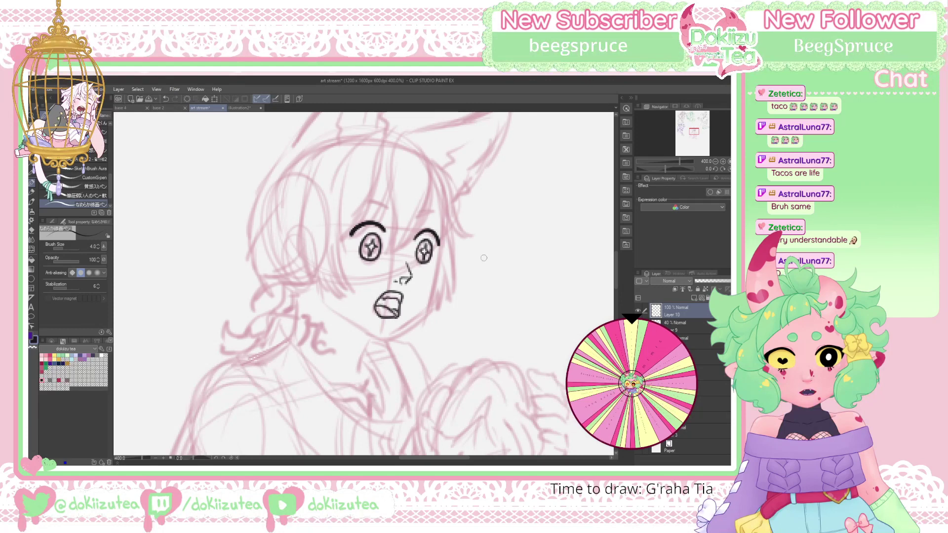
mouse_move(373, 203)
mouse_down()
mouse_move(390, 218)
mouse_move(374, 204)
mouse_move(433, 205)
mouse_move(413, 216)
mouse_move(433, 207)
mouse_up()
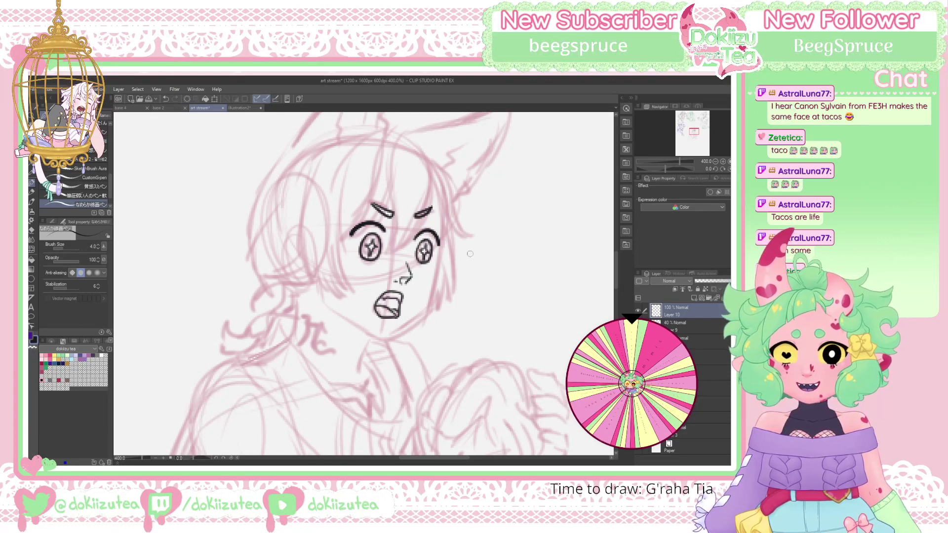
Ink the jawline from the far cheek around the chin to the near cheek, and add small creases under the eyes
mouse_move(442, 250)
mouse_down()
mouse_move(432, 305)
mouse_move(400, 333)
mouse_up()
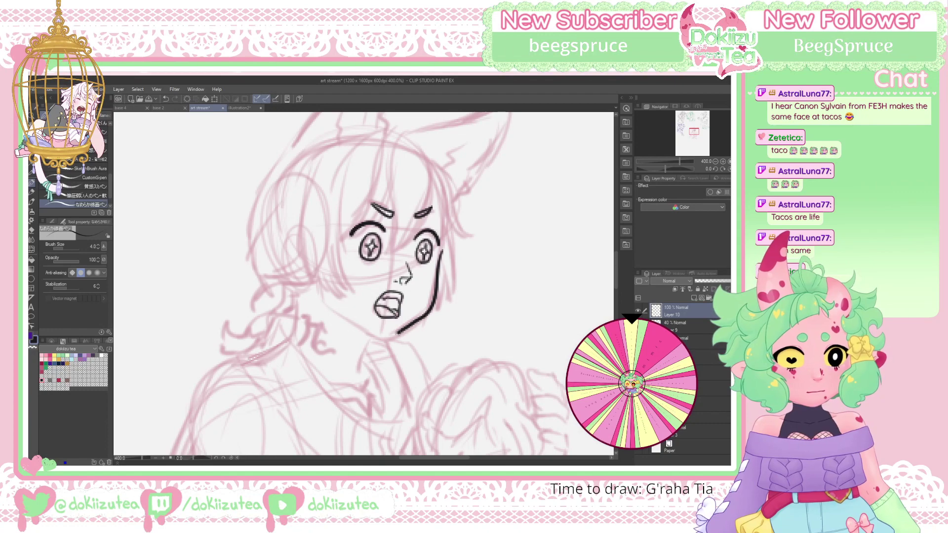
mouse_move(324, 285)
mouse_down()
mouse_move(350, 322)
mouse_move(393, 338)
mouse_up()
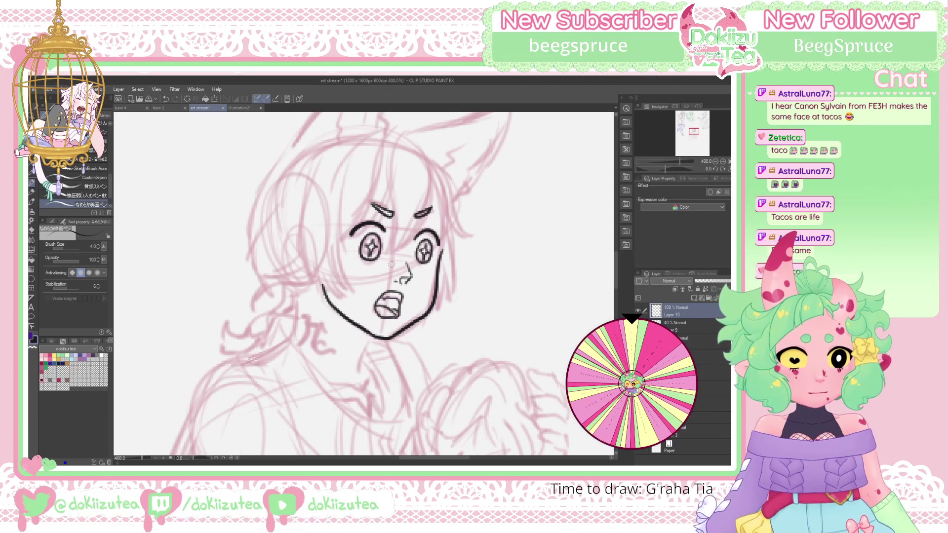
mouse_move(386, 267)
mouse_down()
mouse_move(375, 270)
mouse_move(417, 271)
mouse_up()
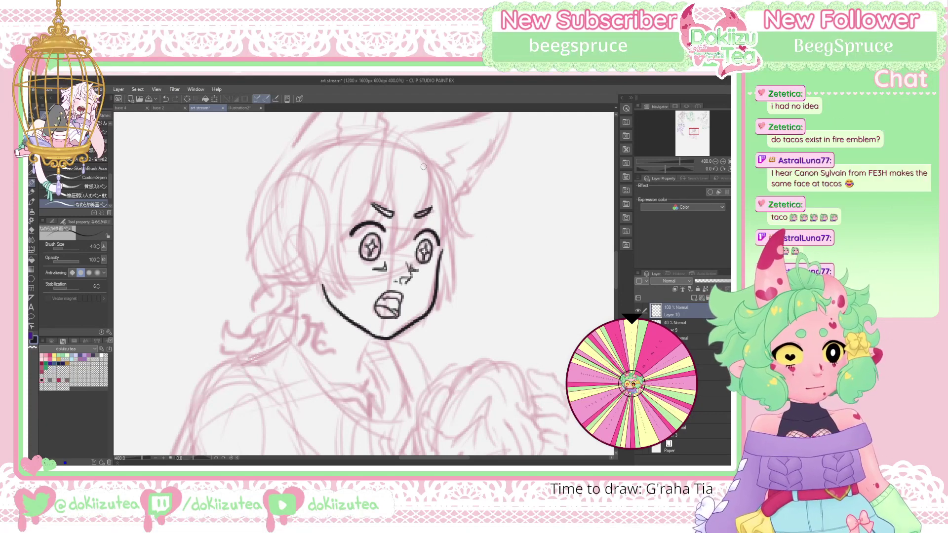
Ink the central bangs as pointed strands falling from the hairline between and over the eyebrows
mouse_move(403, 139)
mouse_down()
mouse_move(423, 148)
mouse_move(429, 181)
mouse_move(404, 249)
mouse_up()
drag(420, 201, 403, 246)
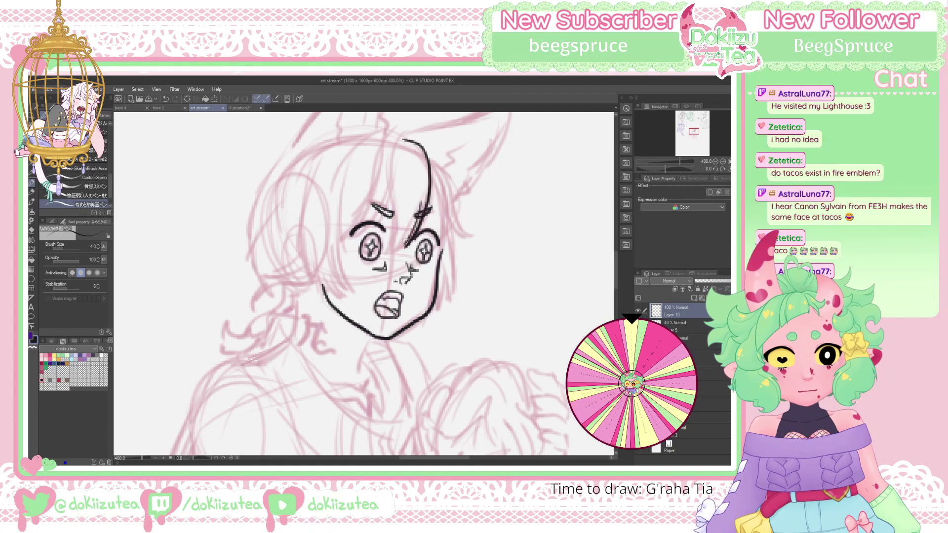
mouse_move(423, 184)
mouse_down()
mouse_move(404, 237)
mouse_move(388, 251)
mouse_up()
drag(390, 160, 388, 250)
drag(390, 157, 372, 223)
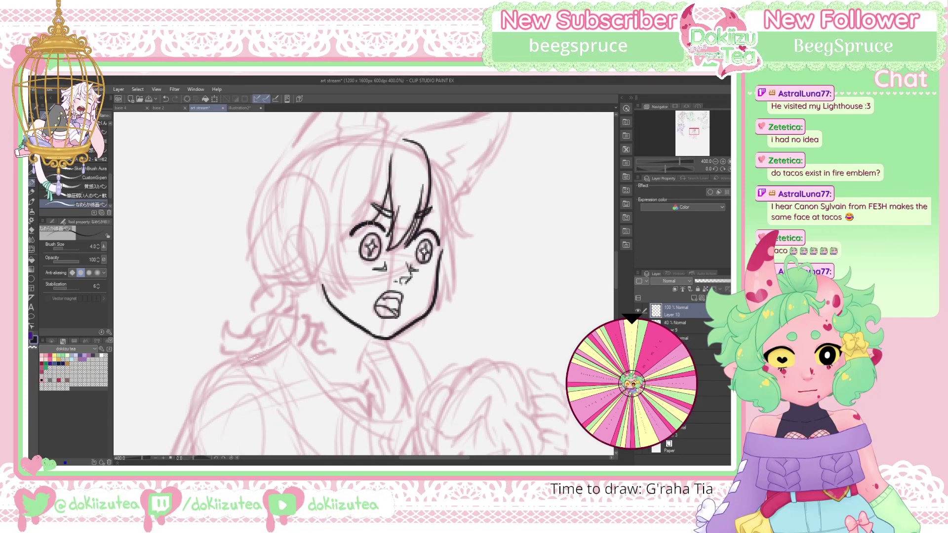
drag(384, 176, 370, 222)
drag(385, 166, 347, 226)
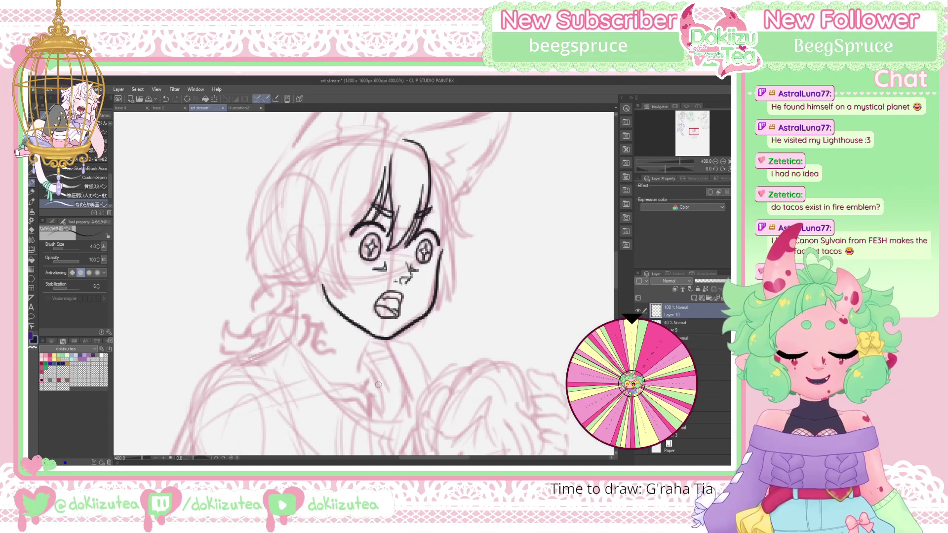
Ink the long hair locks framing the near side of the face, from the crown down past the cheek
mouse_move(400, 137)
mouse_down()
mouse_move(387, 130)
mouse_move(360, 145)
mouse_move(348, 167)
mouse_move(340, 217)
mouse_move(358, 282)
mouse_up()
mouse_move(338, 237)
mouse_down()
mouse_move(355, 273)
mouse_move(336, 218)
mouse_move(359, 298)
mouse_up()
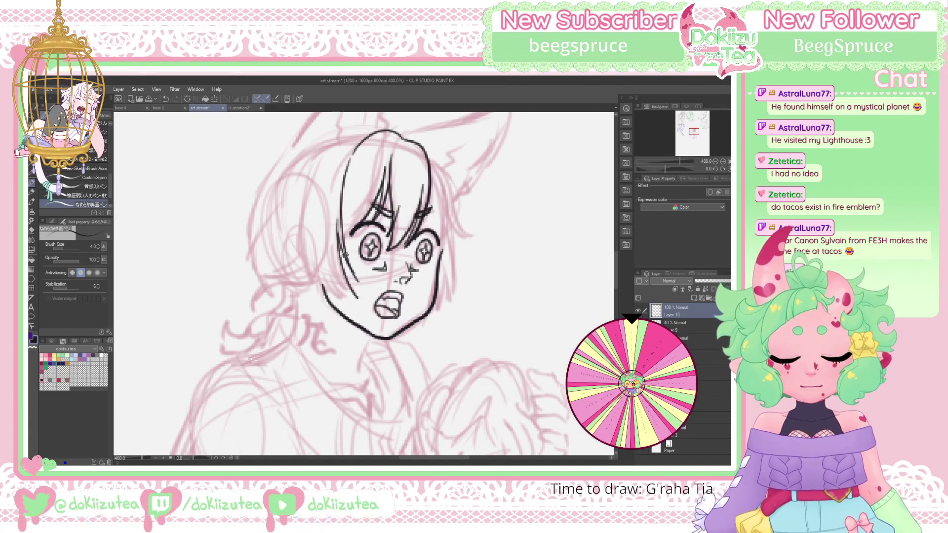
drag(332, 260, 360, 299)
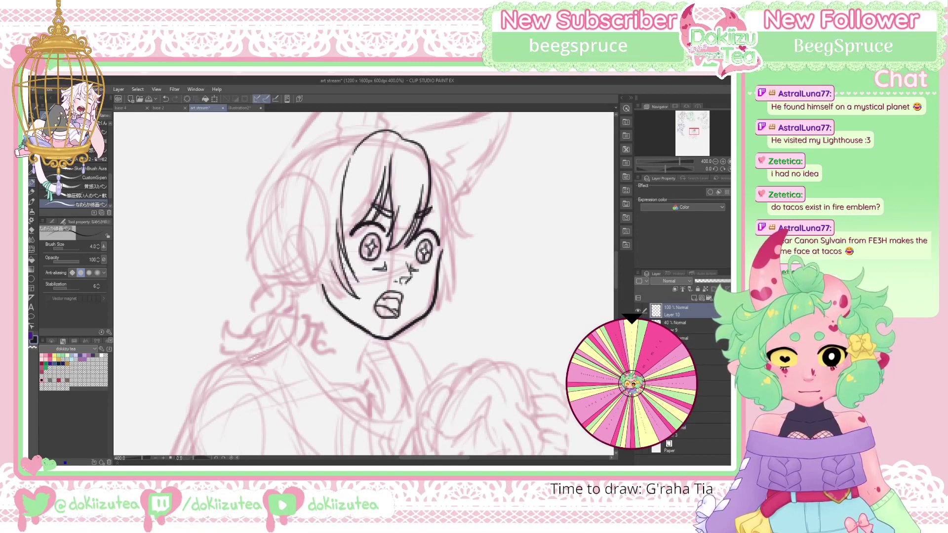
drag(330, 242, 347, 299)
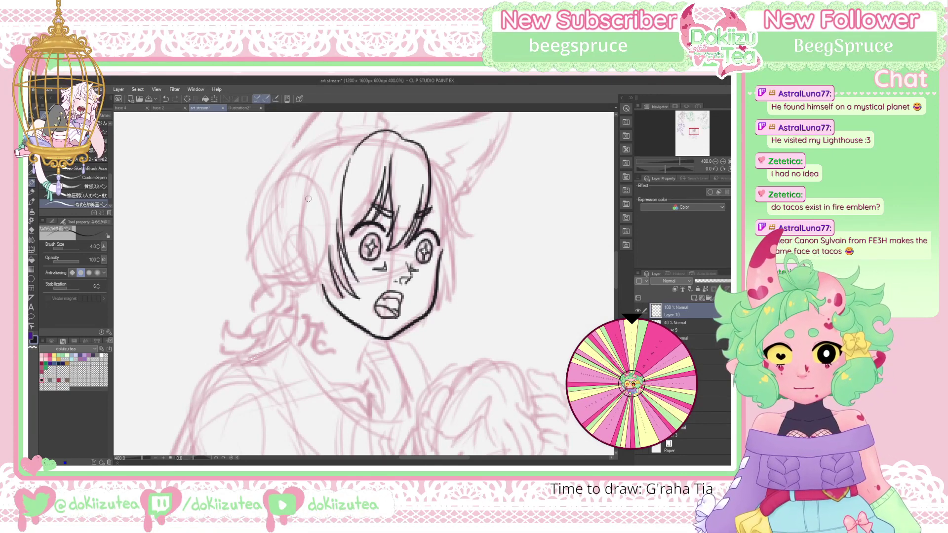
mouse_move(320, 166)
mouse_down()
mouse_move(300, 223)
mouse_move(301, 261)
mouse_move(342, 298)
mouse_up()
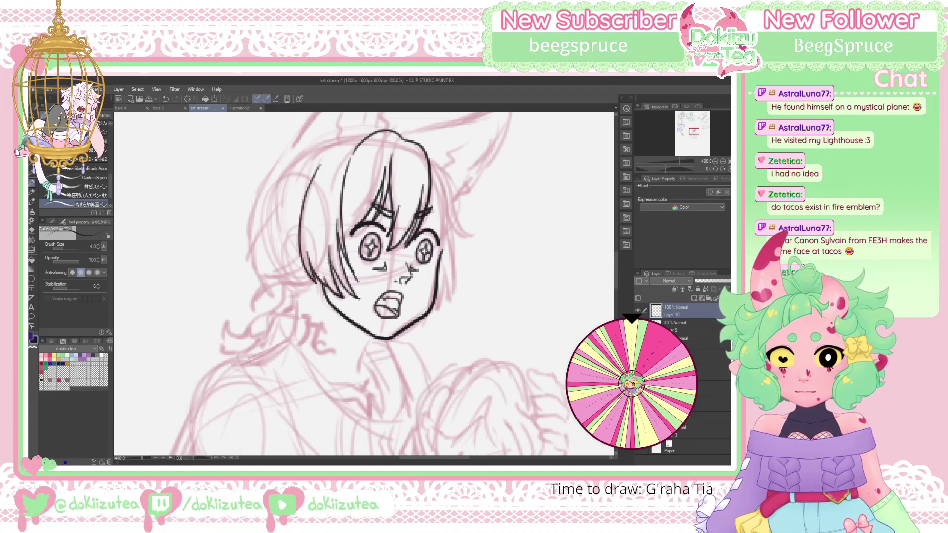
Ink the top contour of the near-side hair and add inner strands across the bangs
drag(329, 154, 374, 131)
drag(378, 171, 362, 219)
drag(387, 152, 349, 210)
key(ctrl+z)
key(ctrl+z)
mouse_move(381, 161)
mouse_down()
mouse_move(349, 216)
mouse_move(341, 203)
mouse_move(359, 199)
mouse_move(343, 214)
mouse_up()
drag(380, 176, 361, 223)
mouse_move(393, 144)
mouse_down()
mouse_move(380, 160)
mouse_move(391, 152)
mouse_up()
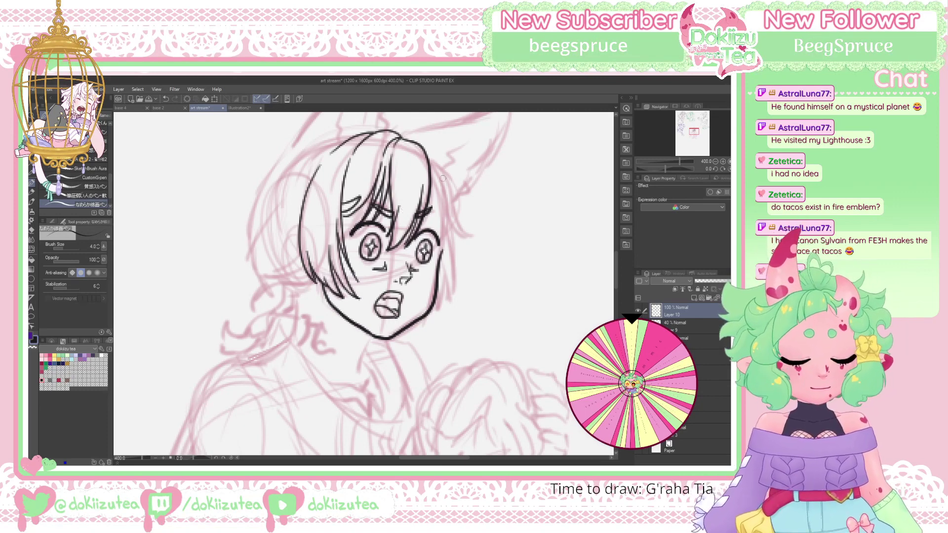
Ink the far-side hair with a flicked tuft beside the eye and long pointed locks along the cheek
mouse_move(427, 172)
mouse_down()
mouse_move(445, 219)
mouse_move(438, 252)
mouse_up()
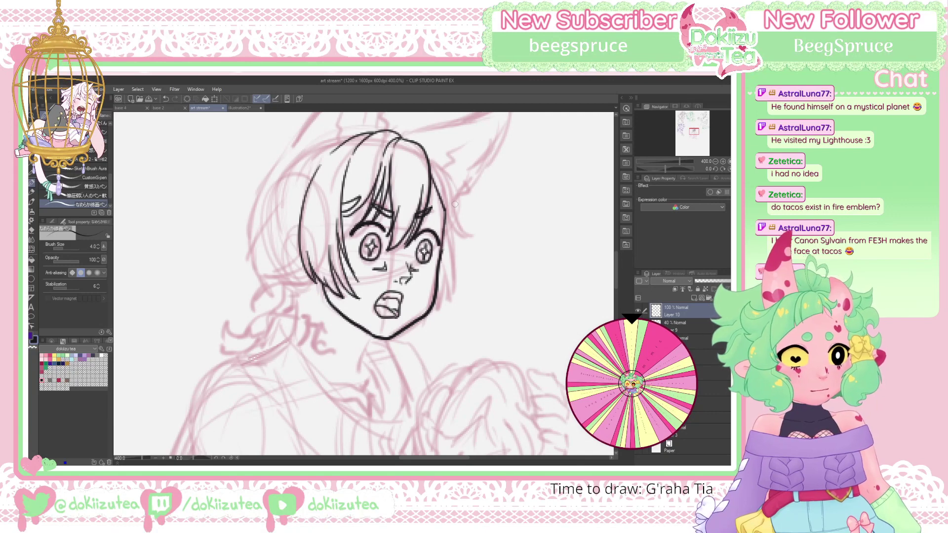
drag(429, 168, 443, 200)
mouse_move(428, 157)
mouse_down()
mouse_move(447, 176)
mouse_move(469, 239)
mouse_up()
mouse_move(442, 193)
mouse_down()
mouse_move(467, 236)
mouse_move(472, 223)
mouse_move(459, 279)
mouse_up()
drag(447, 232, 458, 278)
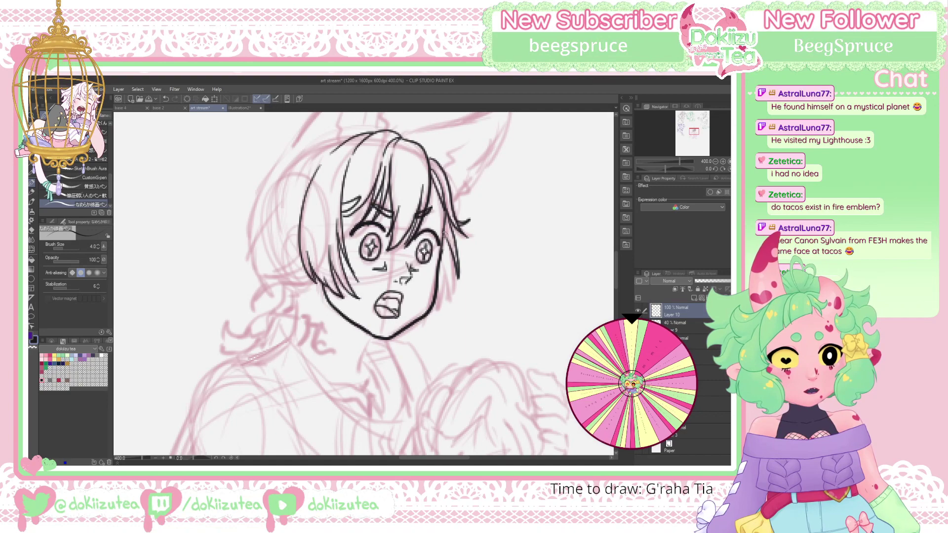
drag(445, 235, 442, 321)
mouse_move(442, 277)
mouse_down()
mouse_move(443, 321)
mouse_move(432, 314)
mouse_up()
drag(442, 256, 442, 265)
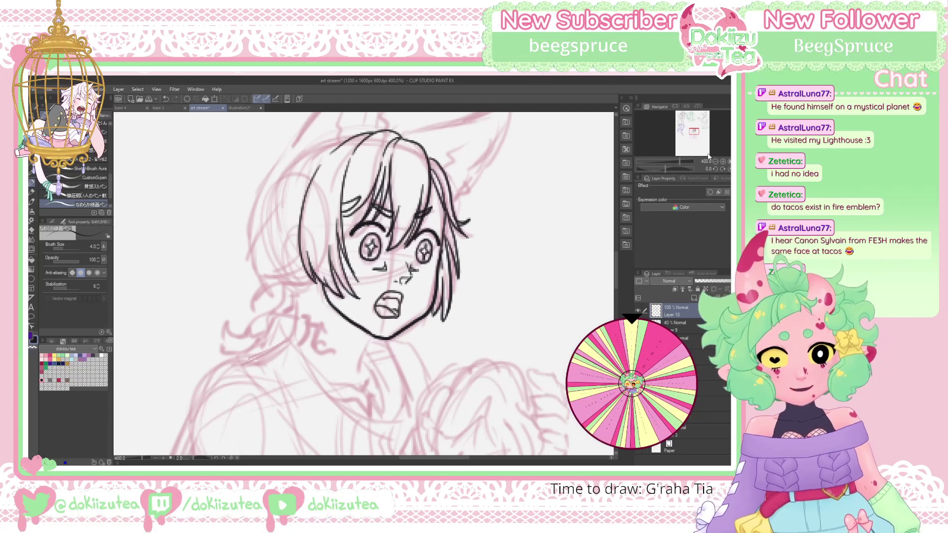
Ink the near cat ear's pointed outline and the jagged fur inside it
drag(355, 134, 317, 154)
key(ctrl+z)
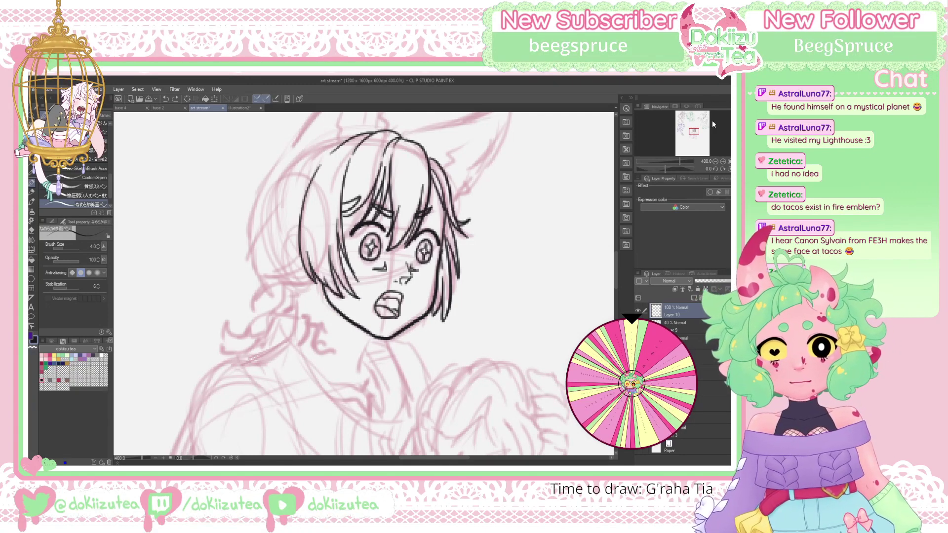
mouse_move(361, 113)
mouse_down()
mouse_move(322, 173)
mouse_move(321, 211)
mouse_up()
mouse_move(253, 253)
mouse_down()
mouse_move(326, 142)
mouse_move(336, 140)
mouse_move(347, 174)
mouse_move(348, 222)
mouse_up()
drag(328, 150, 312, 238)
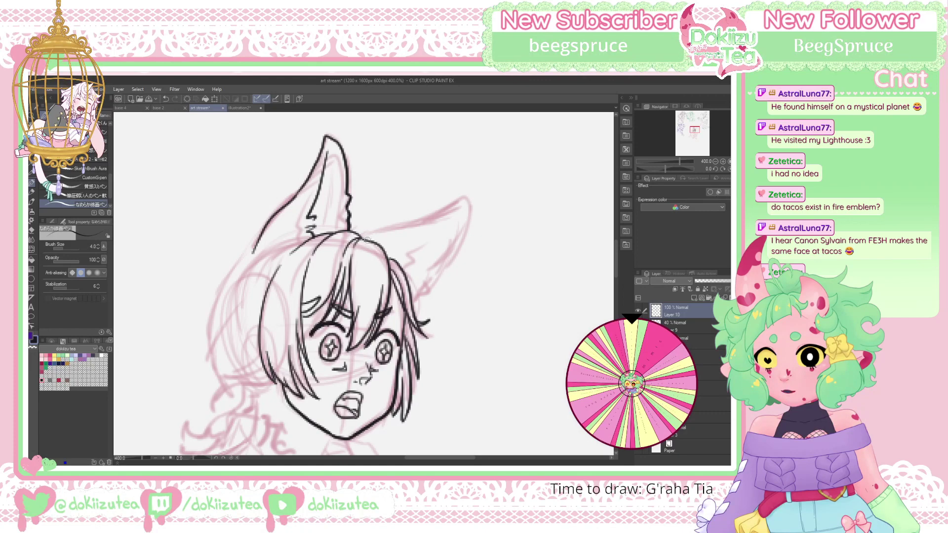
Ink the far cat ear's pointed outline with a jagged lower edge and fur lines inside it
mouse_move(353, 228)
mouse_down()
mouse_move(401, 230)
mouse_move(464, 195)
mouse_move(453, 239)
mouse_up()
key(ctrl+z)
key(ctrl+z)
mouse_move(458, 202)
mouse_down()
mouse_move(461, 235)
mouse_move(413, 305)
mouse_up()
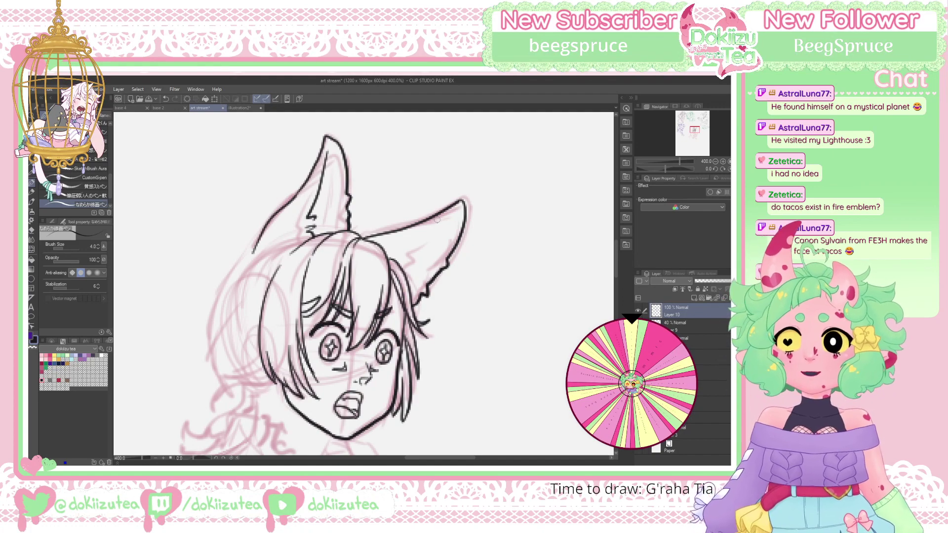
drag(443, 220, 403, 268)
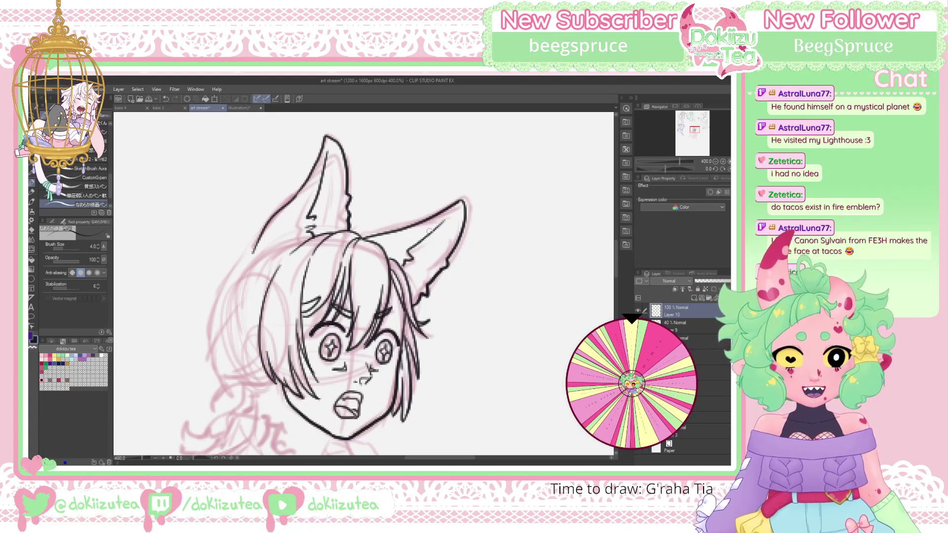
Ink the back of the hair with its gathered braid strands and the curled tattoo on the neck
mouse_move(260, 248)
mouse_down()
mouse_move(226, 283)
mouse_move(215, 338)
mouse_move(229, 315)
mouse_move(213, 352)
mouse_move(222, 367)
mouse_move(273, 275)
mouse_up()
drag(694, 130, 694, 133)
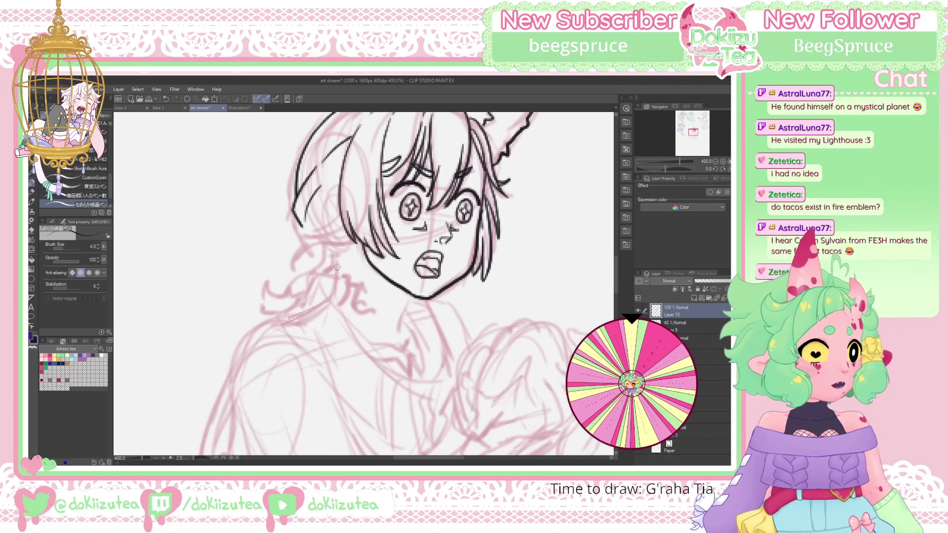
drag(340, 256, 325, 258)
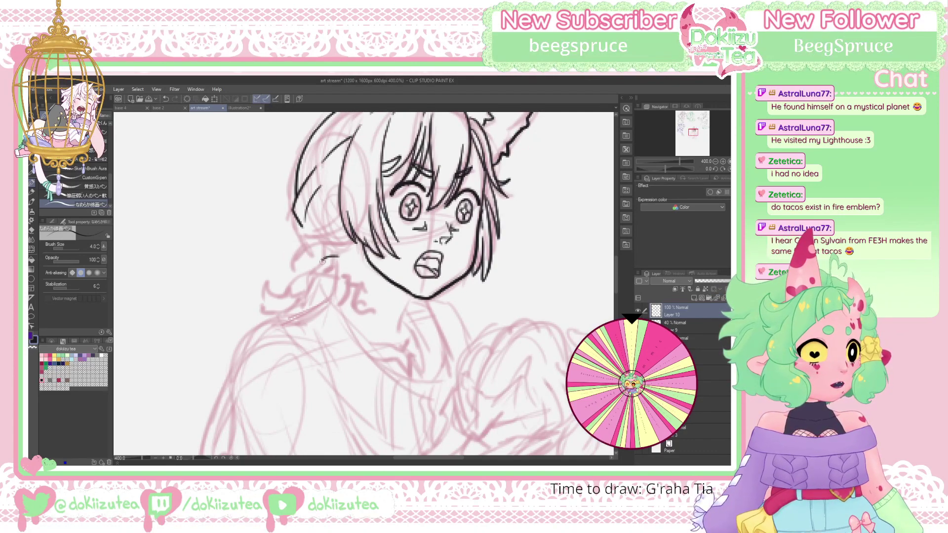
drag(339, 256, 305, 272)
mouse_move(341, 251)
mouse_down()
mouse_move(309, 245)
mouse_move(347, 243)
mouse_move(330, 231)
mouse_move(304, 236)
mouse_move(337, 226)
mouse_move(301, 226)
mouse_move(307, 248)
mouse_move(295, 271)
mouse_move(311, 258)
mouse_move(289, 290)
mouse_move(310, 293)
mouse_move(303, 285)
mouse_move(333, 271)
mouse_move(339, 255)
mouse_move(347, 267)
mouse_move(337, 259)
mouse_move(336, 269)
mouse_move(356, 249)
mouse_move(331, 297)
mouse_move(343, 276)
mouse_move(362, 281)
mouse_move(355, 301)
mouse_move(373, 316)
mouse_move(352, 314)
mouse_move(356, 286)
mouse_move(344, 302)
mouse_up()
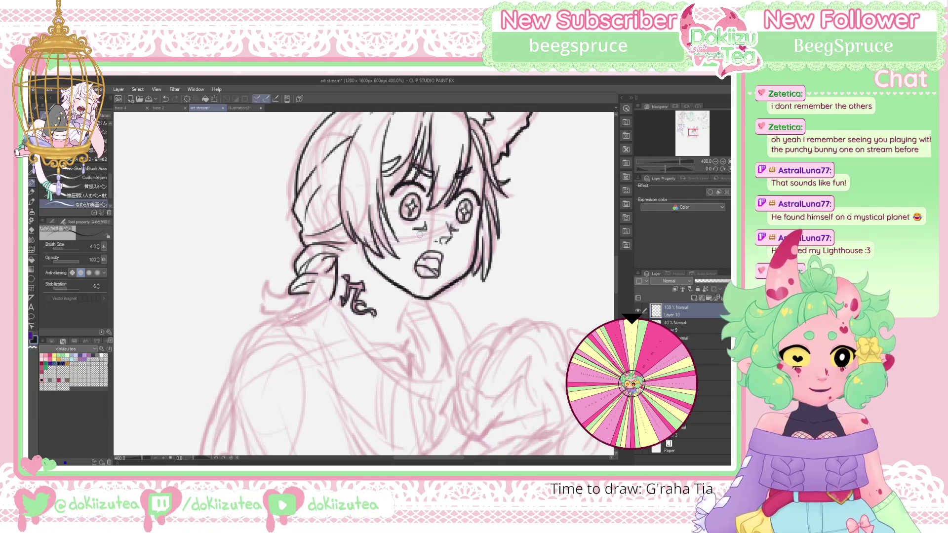
Ink the throat and collarbone lines and the collar's near inner edge sweeping from the nape across the chest
mouse_move(411, 295)
mouse_down()
mouse_move(401, 351)
mouse_move(370, 349)
mouse_up()
drag(405, 348, 410, 334)
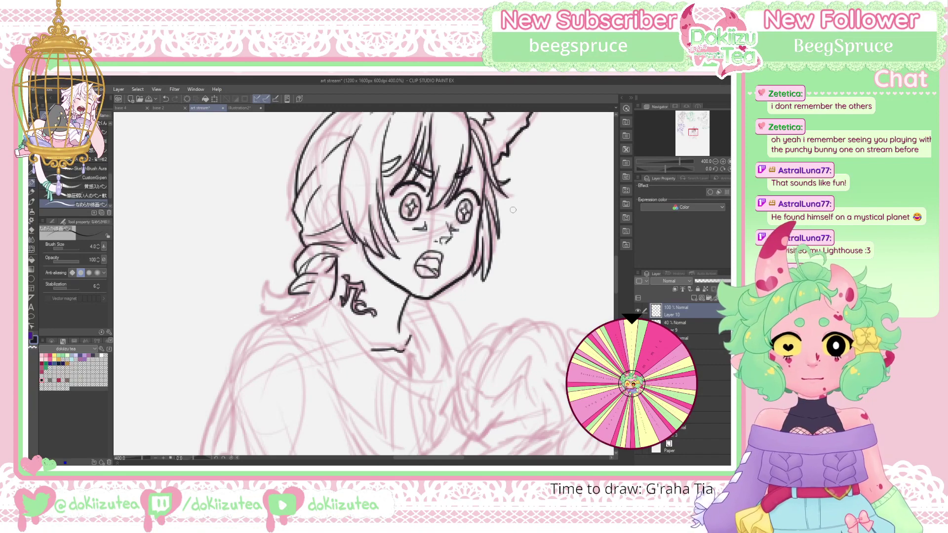
drag(692, 132, 692, 134)
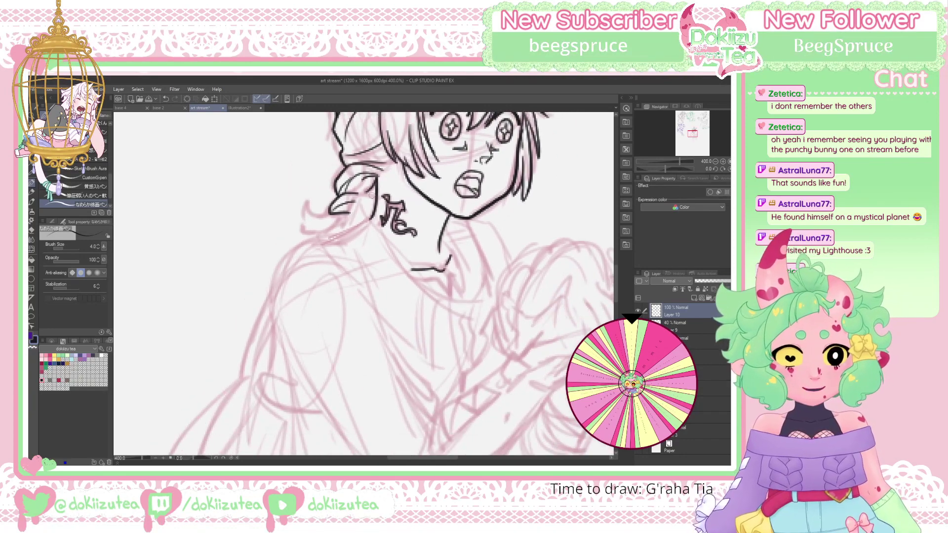
mouse_move(376, 195)
mouse_down()
mouse_move(353, 200)
mouse_move(322, 237)
mouse_move(365, 258)
mouse_up()
mouse_move(363, 200)
mouse_down()
mouse_move(375, 225)
mouse_move(353, 220)
mouse_up()
drag(664, 169, 652, 171)
mouse_move(300, 257)
mouse_down()
mouse_move(388, 229)
mouse_move(428, 181)
mouse_up()
click(723, 169)
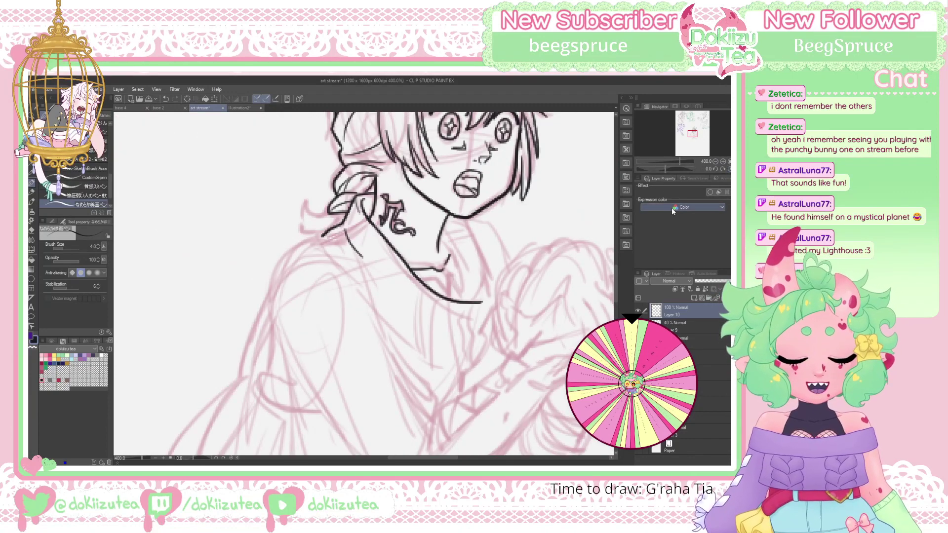
Ink the collar's far edge from below the chin to the chest and the inner fold beside the neck
mouse_move(463, 217)
mouse_down()
mouse_move(496, 293)
mouse_move(479, 330)
mouse_move(490, 276)
mouse_up()
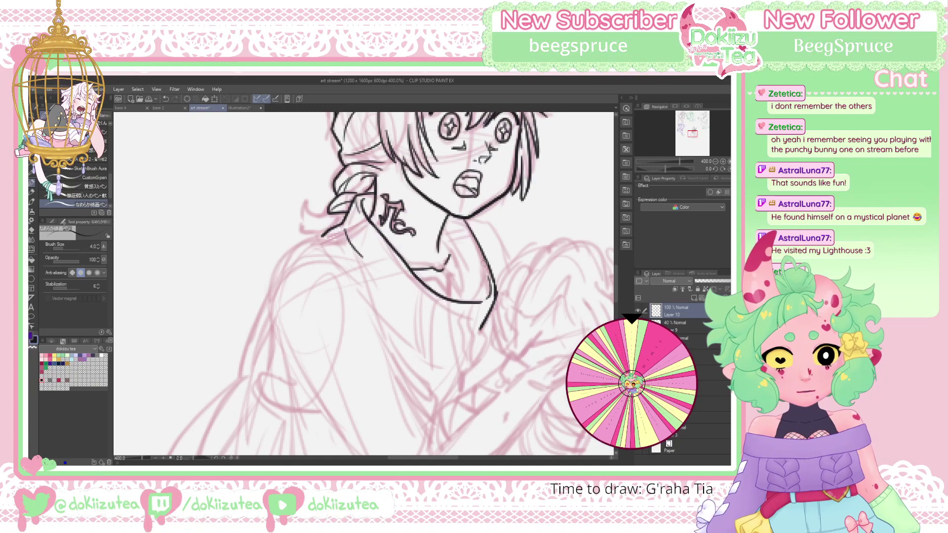
drag(451, 215, 472, 249)
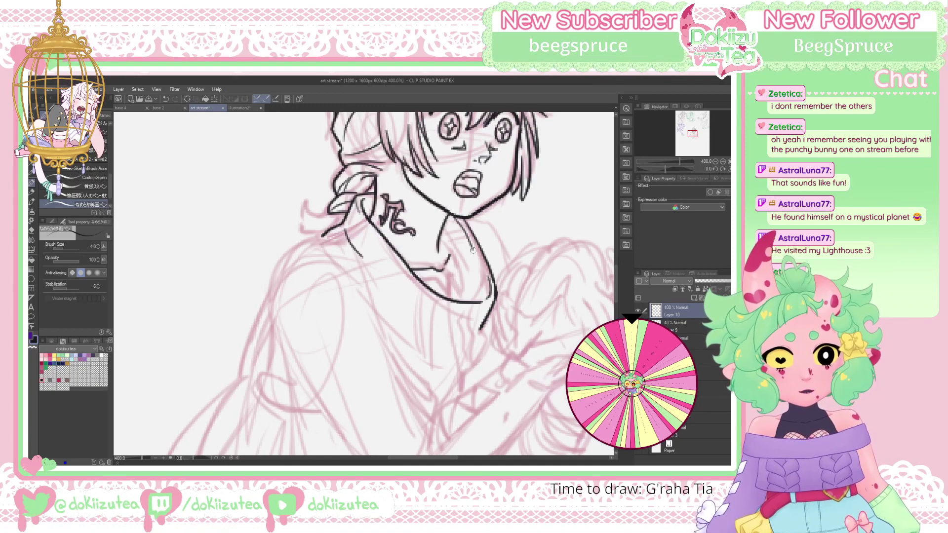
key(ctrl+z)
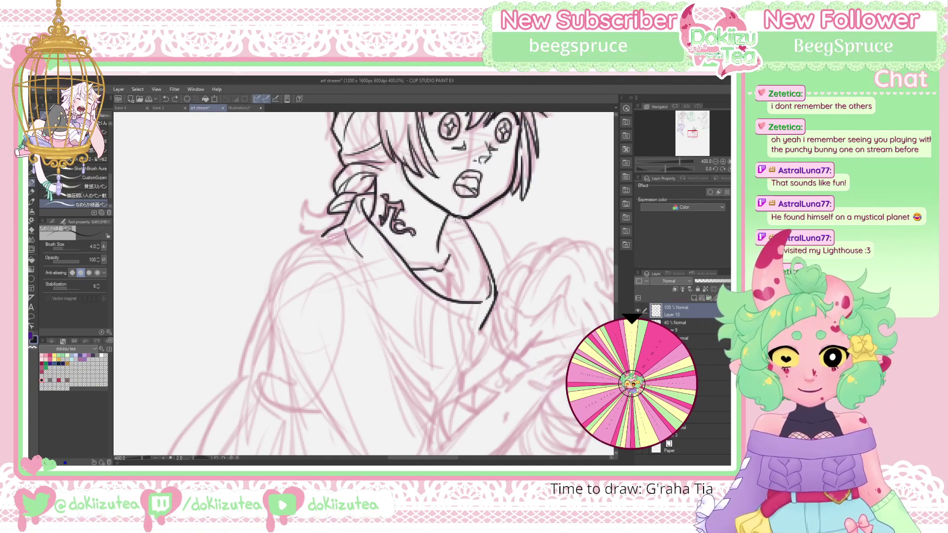
drag(448, 214, 481, 262)
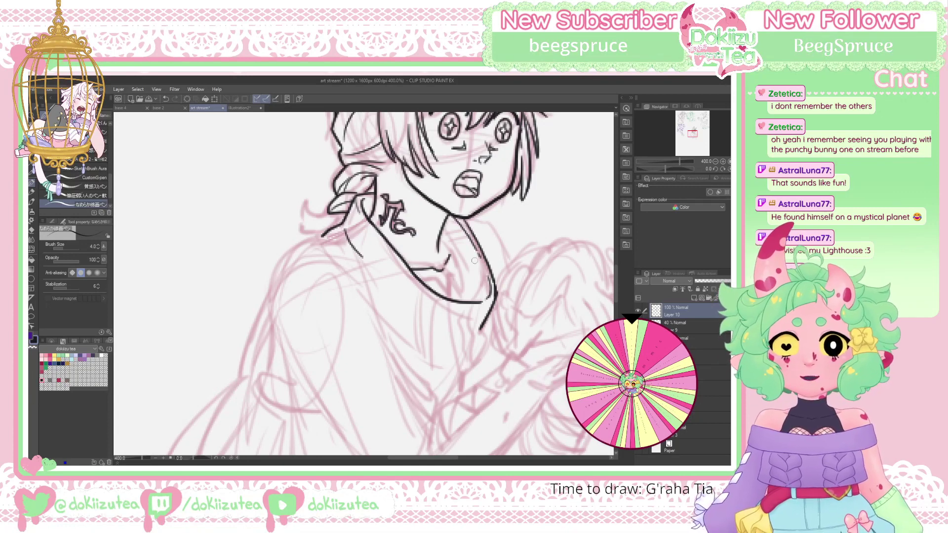
drag(439, 240, 463, 302)
drag(439, 238, 469, 267)
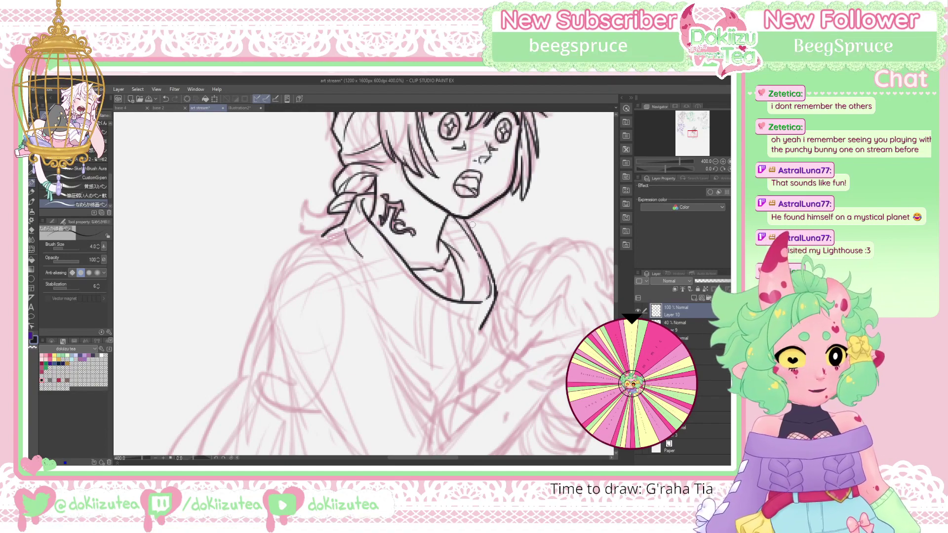
Ink the small curved, segmented detail behind the collar's far side, below the jaw
mouse_move(465, 217)
mouse_down()
mouse_move(491, 268)
mouse_move(490, 227)
mouse_move(487, 247)
mouse_move(507, 262)
mouse_up()
mouse_move(480, 234)
mouse_down()
mouse_move(500, 241)
mouse_move(509, 265)
mouse_up()
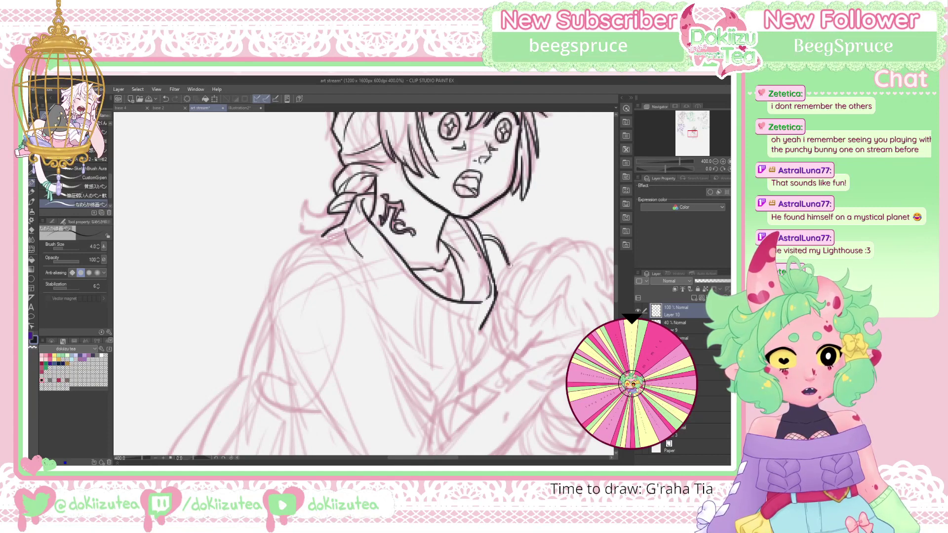
mouse_move(470, 217)
mouse_down()
mouse_move(477, 220)
mouse_move(493, 228)
mouse_move(488, 220)
mouse_move(497, 263)
mouse_up()
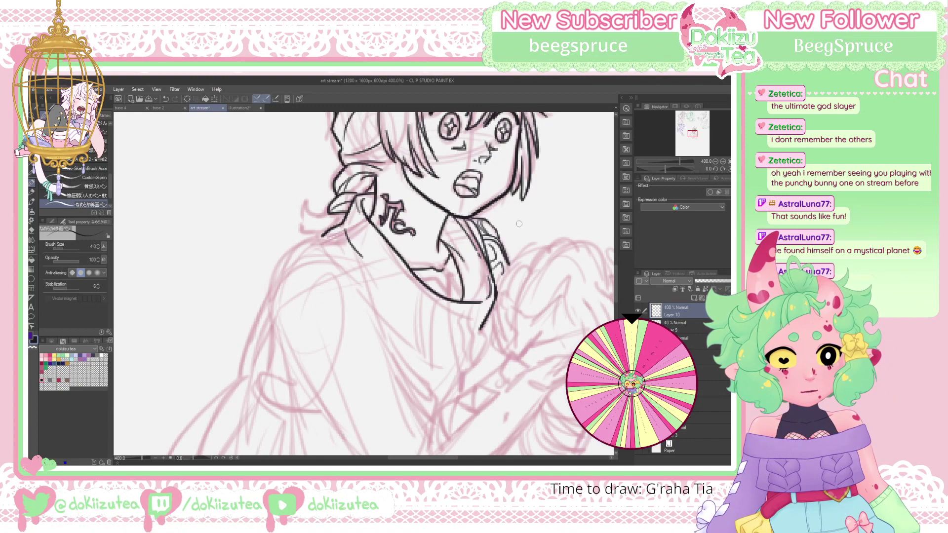
Ink the fold line across the collar's front and its lower edge, coming to a blunt point on the chest
drag(692, 132, 692, 136)
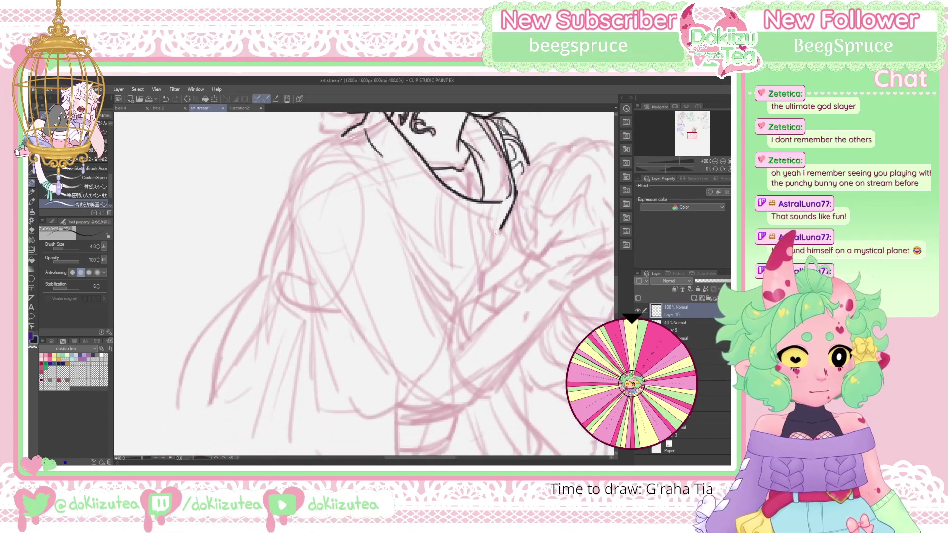
drag(491, 233, 441, 215)
drag(504, 227, 481, 274)
drag(701, 136, 698, 137)
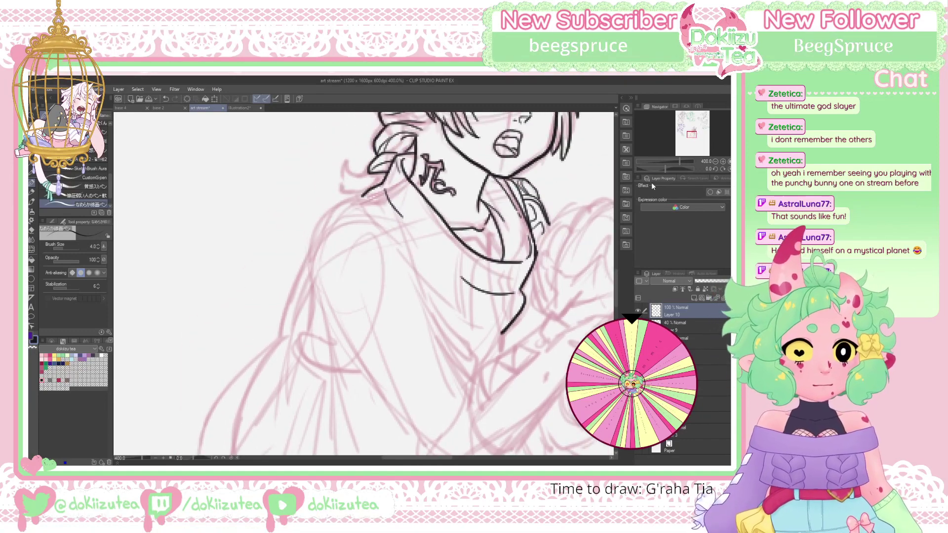
drag(662, 170, 655, 171)
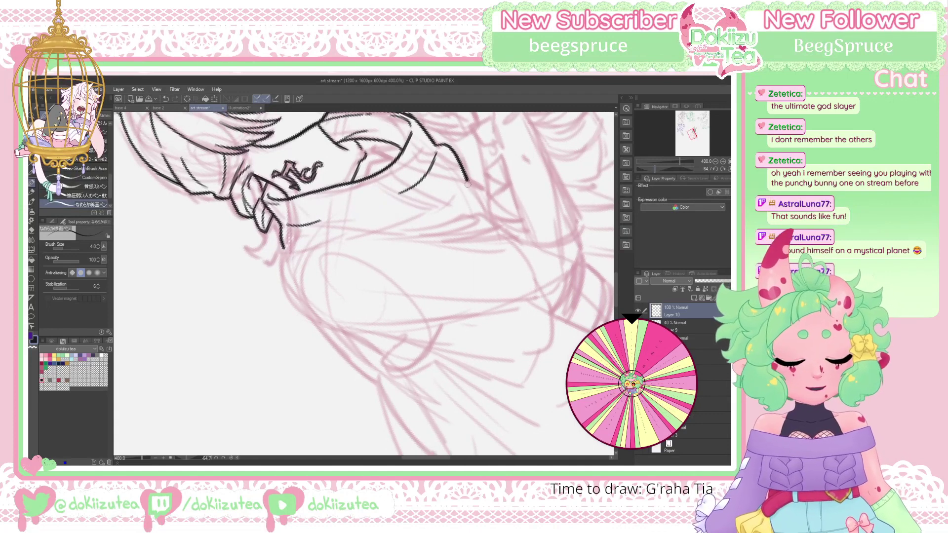
drag(466, 181, 423, 216)
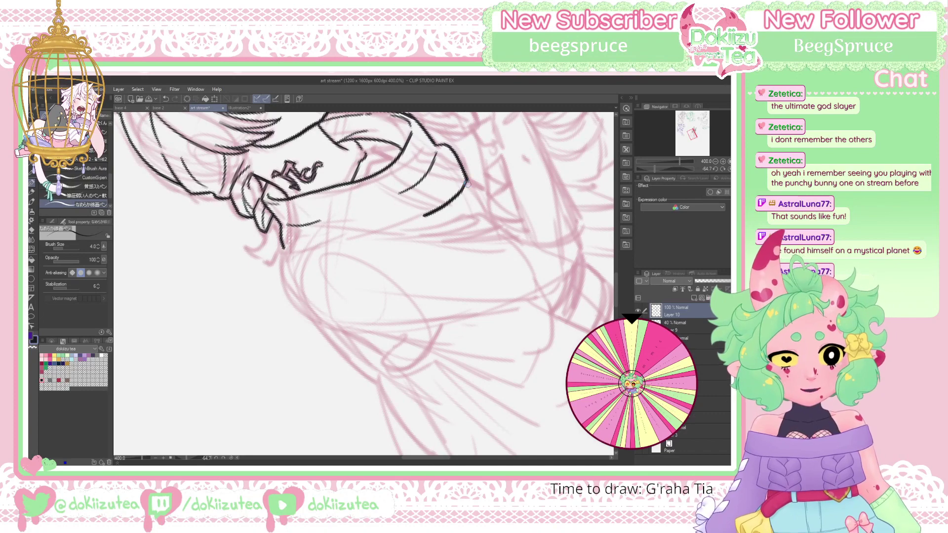
key(ctrl+z)
mouse_move(466, 180)
mouse_down()
mouse_move(449, 202)
mouse_move(386, 230)
mouse_up()
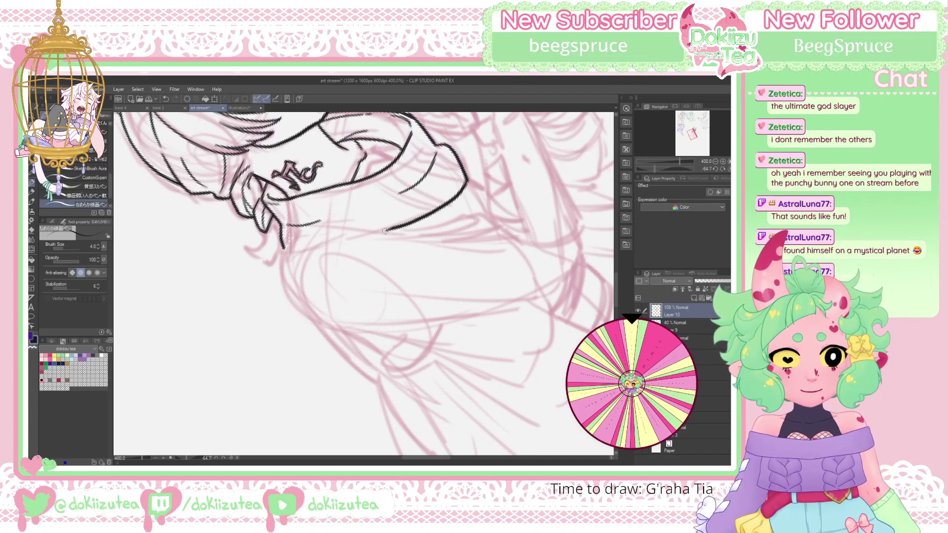
Ink the collar's near outer edge from the chest up to a pointed corner below the braid, thickening its curve
click(729, 170)
drag(690, 134, 690, 133)
drag(664, 169, 668, 169)
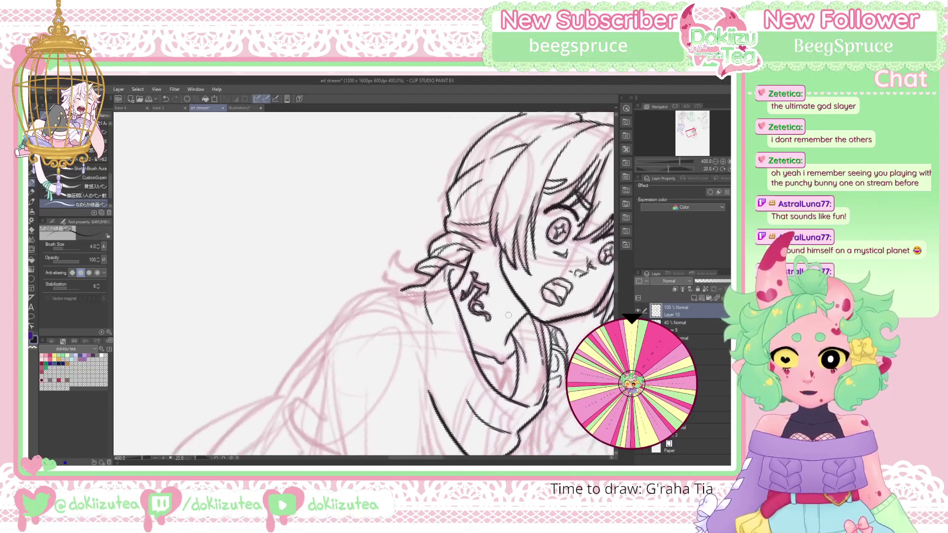
drag(432, 326, 401, 257)
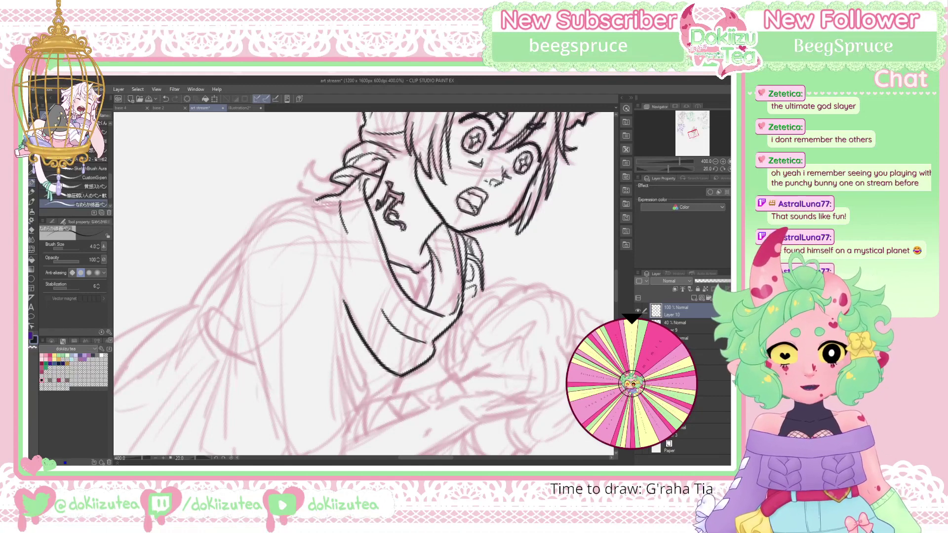
drag(314, 200, 344, 301)
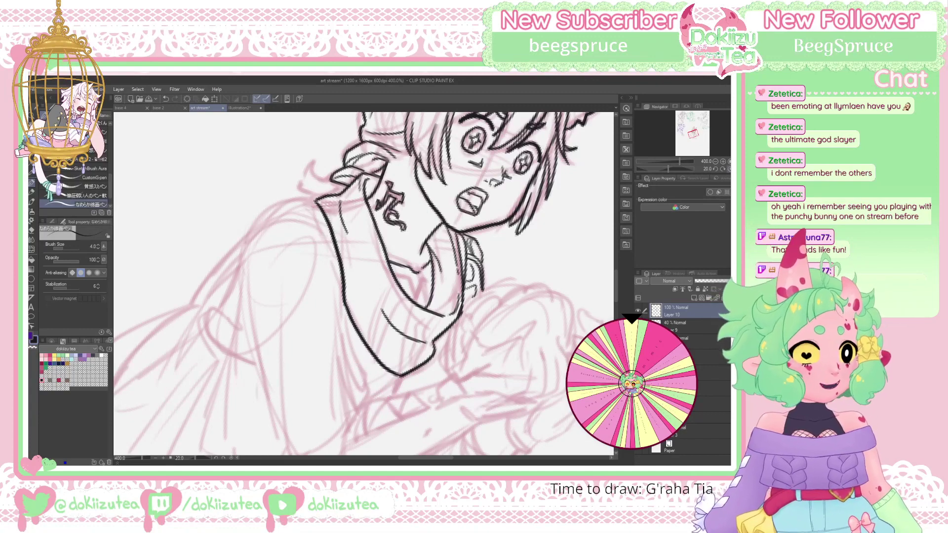
key(ctrl+at)
drag(692, 136, 692, 136)
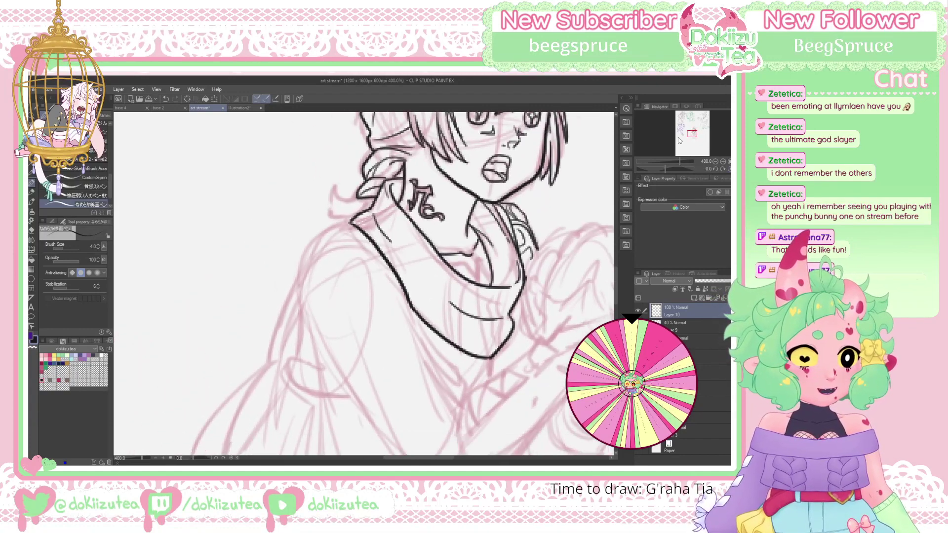
drag(403, 262, 411, 304)
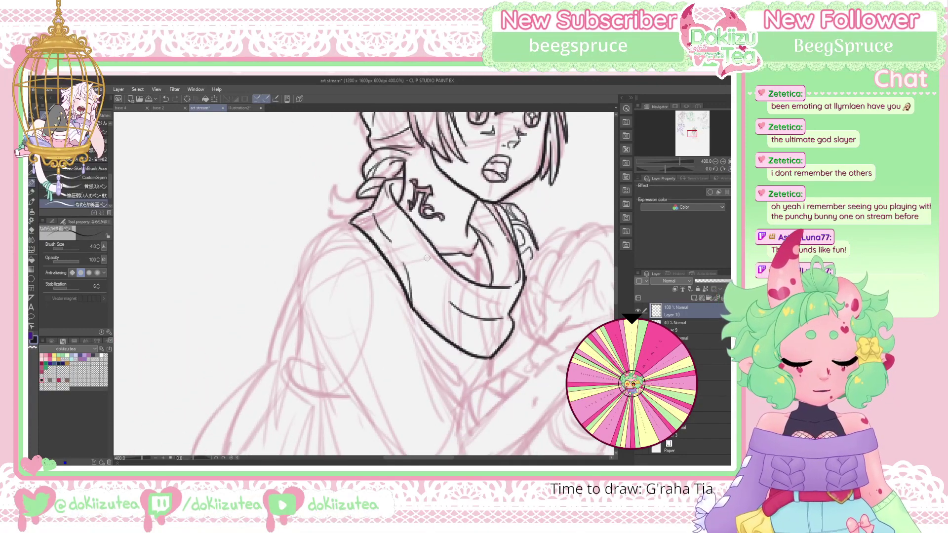
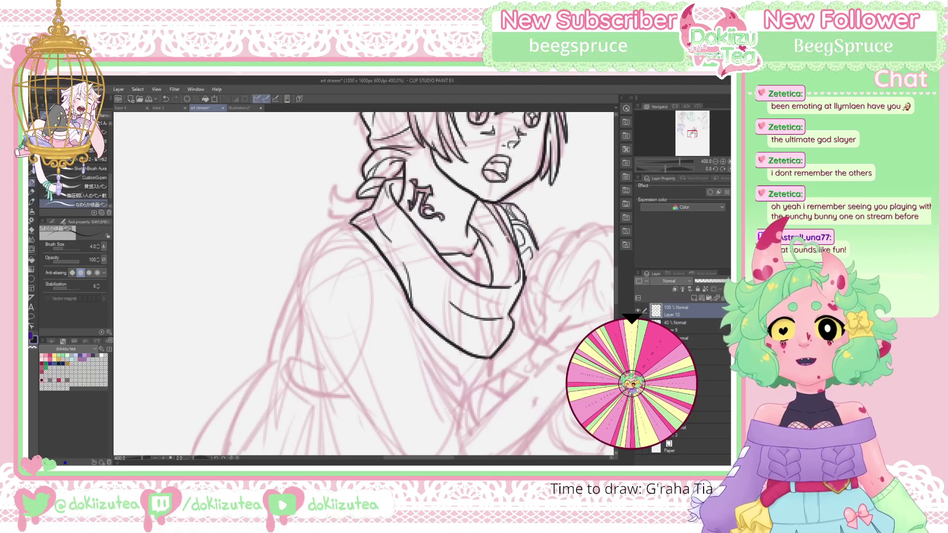
Ink the near shoulder's curve and the draped sleeve's back edge, pointed hem and small turned cuff behind it
drag(692, 134, 692, 133)
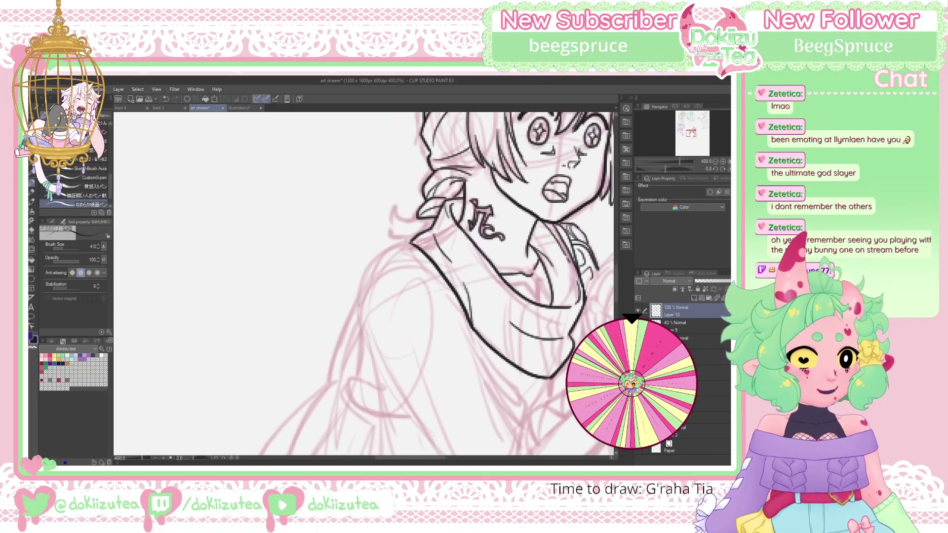
drag(408, 244, 366, 278)
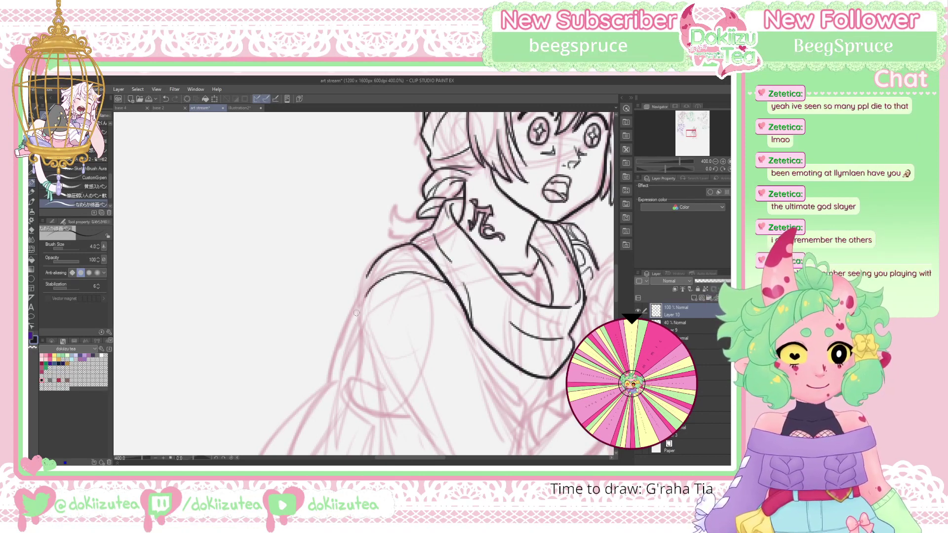
drag(691, 133, 692, 135)
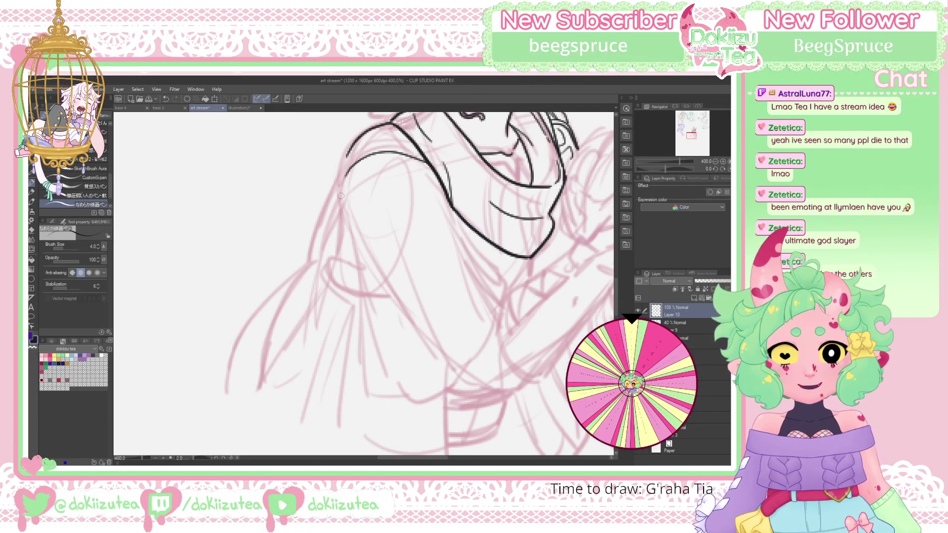
drag(340, 186, 362, 278)
mouse_move(355, 242)
mouse_down()
mouse_move(363, 386)
mouse_move(404, 396)
mouse_up()
mouse_move(370, 306)
mouse_down()
mouse_move(407, 397)
mouse_move(439, 398)
mouse_move(460, 379)
mouse_up()
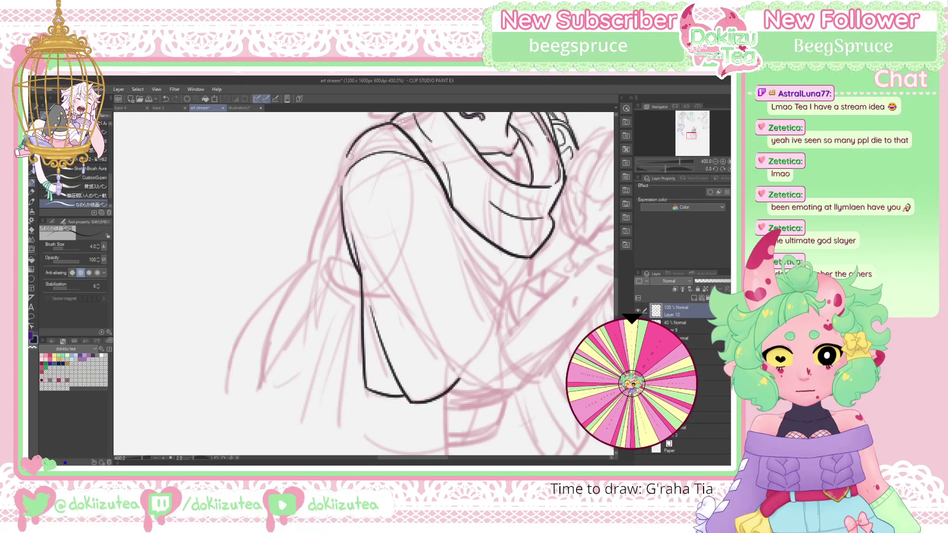
drag(348, 155, 340, 186)
mouse_move(347, 152)
mouse_down()
mouse_move(336, 176)
mouse_move(339, 257)
mouse_move(359, 273)
mouse_move(330, 273)
mouse_move(362, 291)
mouse_up()
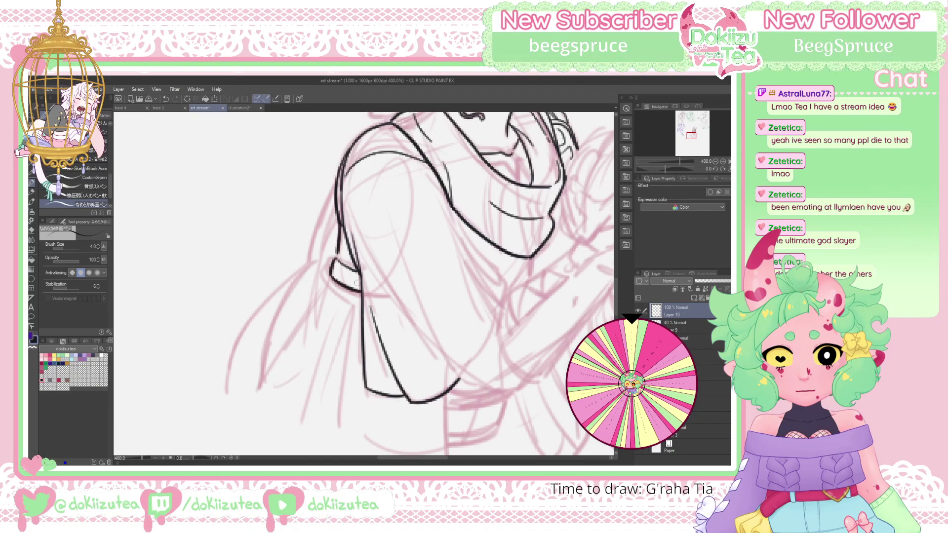
Ink the draped sleeve's front edge down to its hem and add long fold lines running from the shoulder
drag(693, 135, 697, 136)
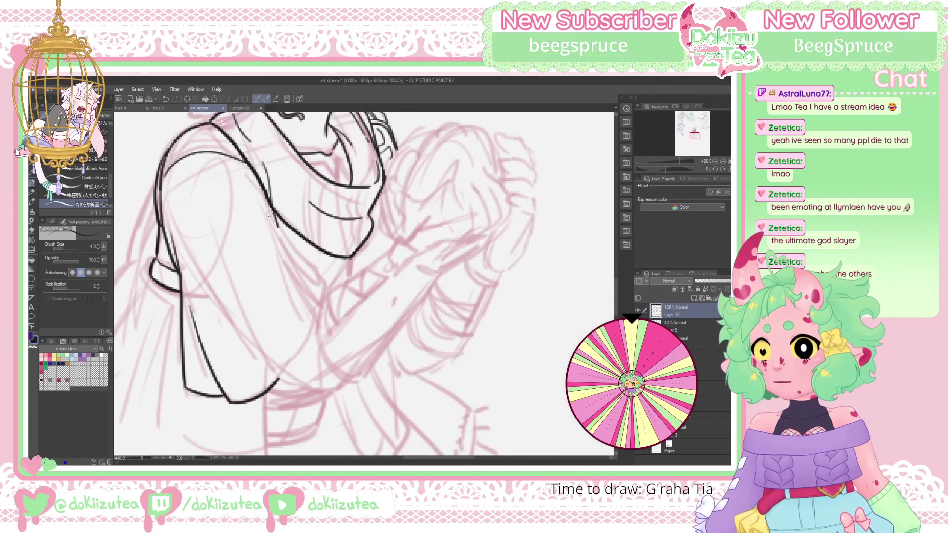
mouse_move(298, 253)
mouse_down()
mouse_move(322, 277)
mouse_move(316, 315)
mouse_up()
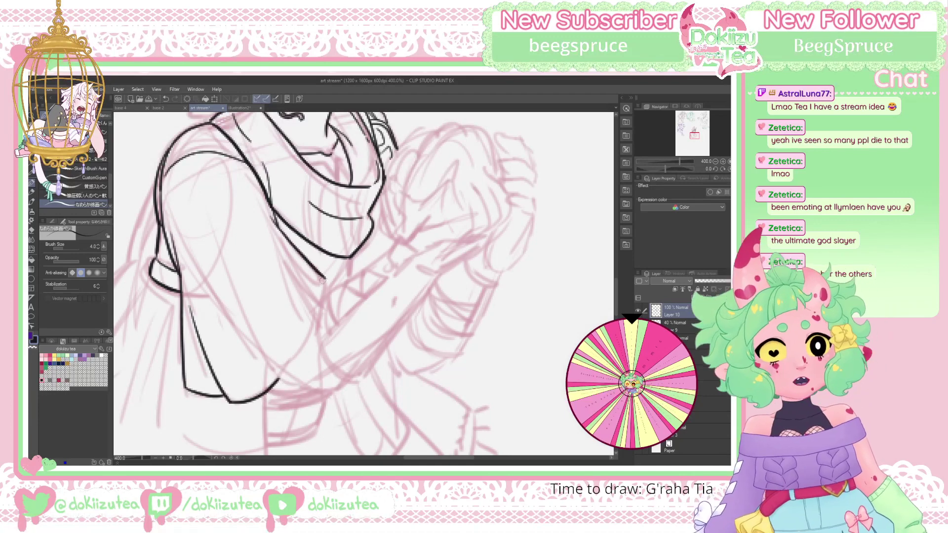
mouse_move(168, 171)
mouse_down()
mouse_move(239, 190)
mouse_move(243, 200)
mouse_up()
mouse_move(192, 155)
mouse_down()
mouse_move(281, 378)
mouse_move(296, 366)
mouse_move(317, 316)
mouse_up()
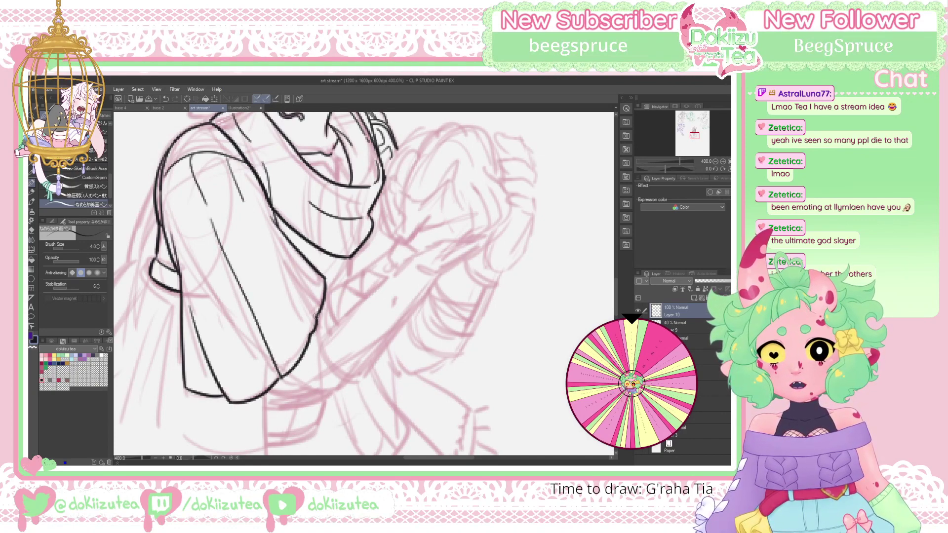
drag(279, 289, 312, 335)
drag(246, 203, 317, 314)
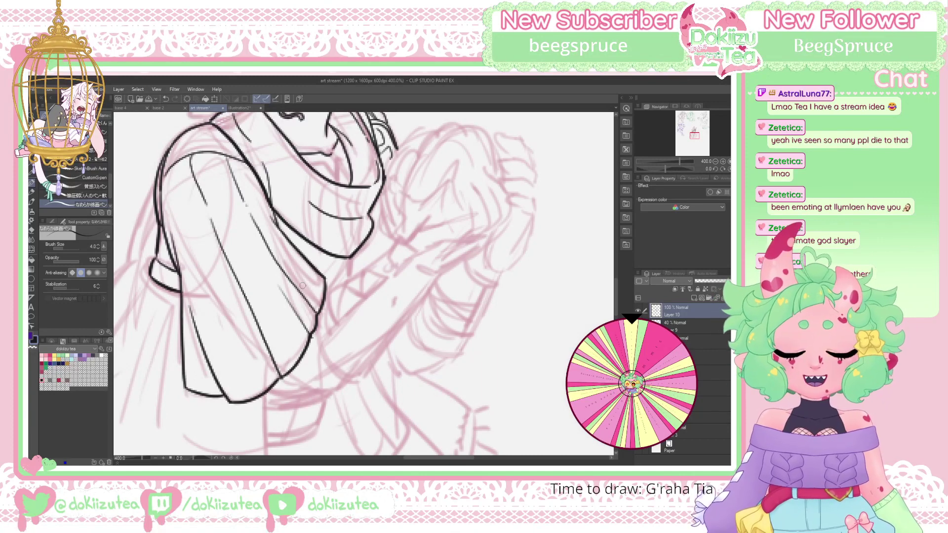
Ink the toothed trim and small hanging ornaments beneath the collar's tip, plus the chest's far edge beside them
drag(693, 134, 691, 134)
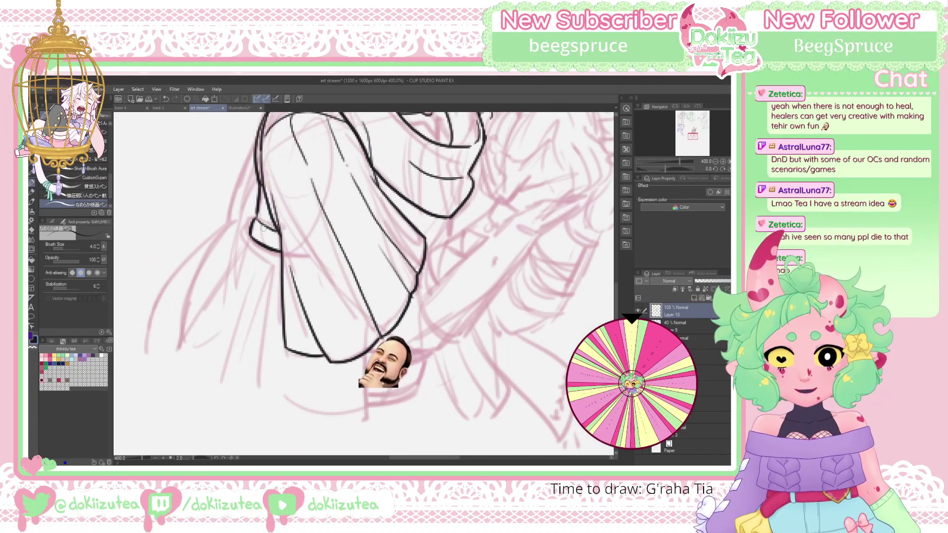
drag(693, 136, 694, 134)
drag(312, 269, 318, 289)
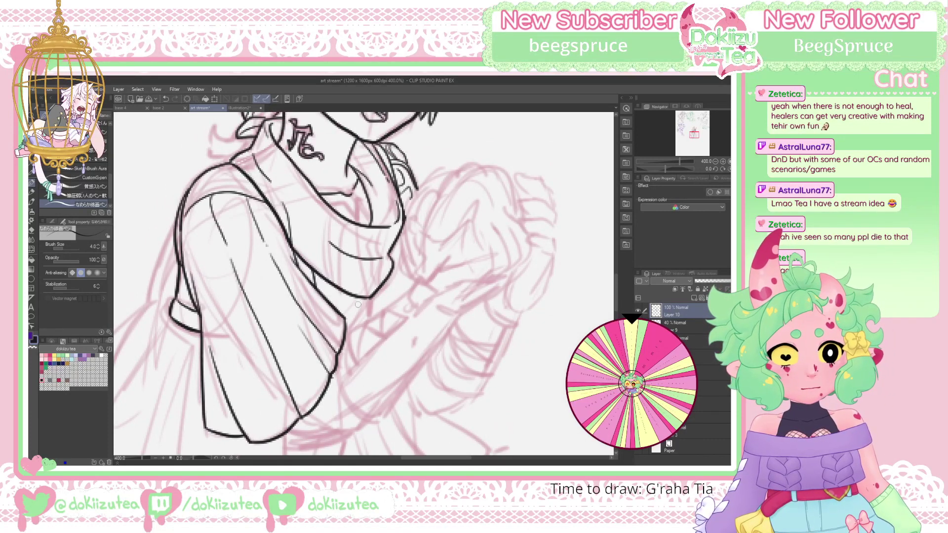
mouse_move(350, 298)
mouse_down()
mouse_move(358, 306)
mouse_move(334, 288)
mouse_move(338, 310)
mouse_up()
mouse_move(369, 298)
mouse_down()
mouse_move(368, 319)
mouse_move(348, 328)
mouse_move(366, 316)
mouse_up()
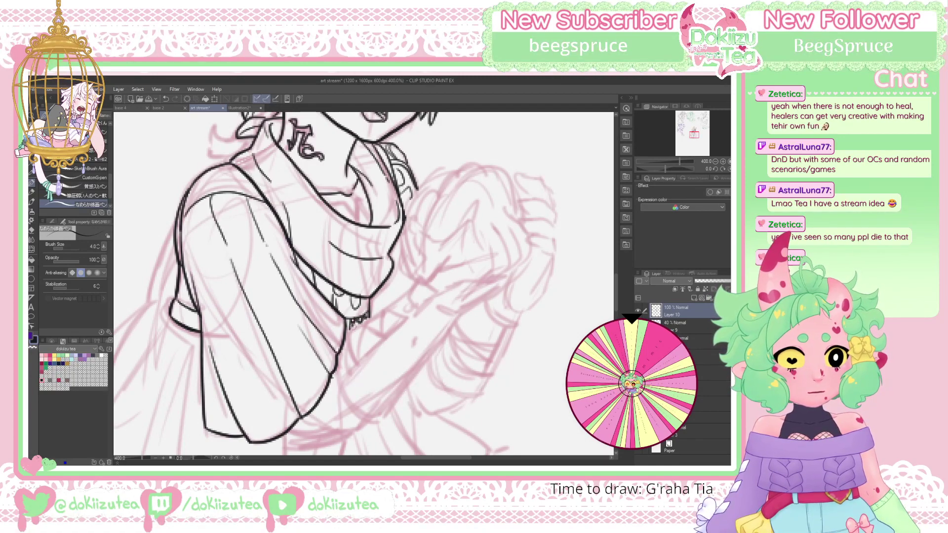
drag(325, 283, 329, 300)
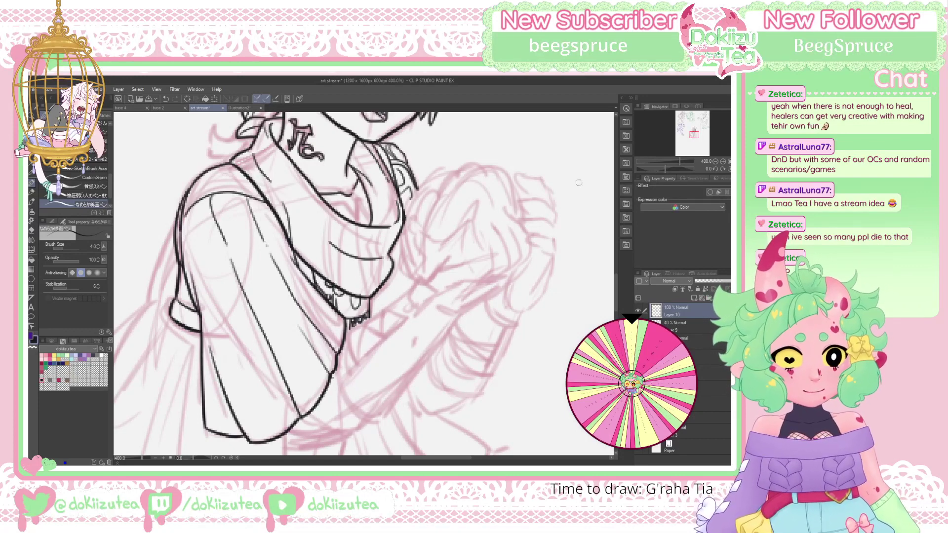
mouse_move(382, 297)
mouse_down()
mouse_move(396, 278)
mouse_move(395, 258)
mouse_move(382, 310)
mouse_up()
drag(397, 241, 410, 296)
Ink thin parallel stripes across the collar's front and a row of small diamond motifs beside them
mouse_move(362, 235)
mouse_down()
mouse_move(368, 241)
mouse_move(346, 254)
mouse_move(340, 286)
mouse_up()
drag(352, 223, 329, 281)
drag(347, 217, 319, 277)
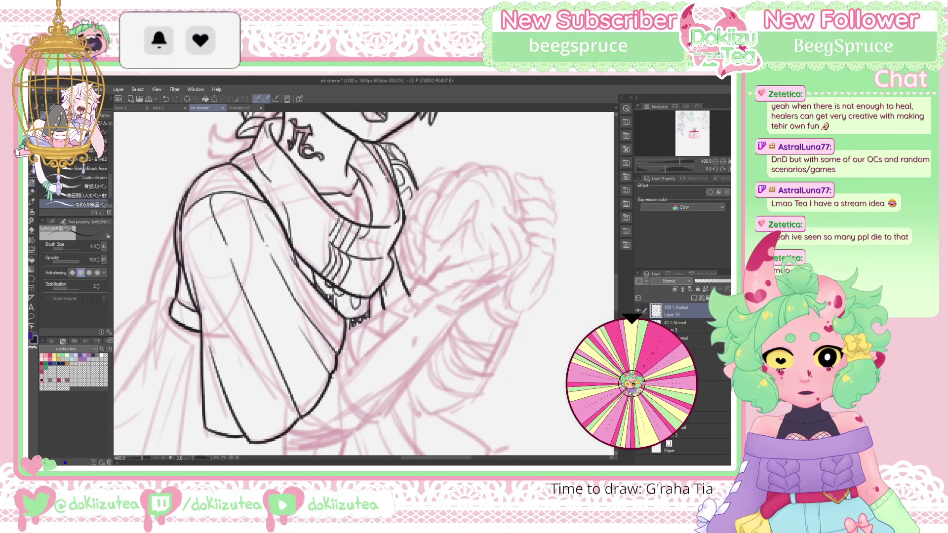
drag(367, 241, 348, 292)
drag(361, 258, 354, 272)
drag(359, 265, 346, 286)
drag(362, 263, 355, 271)
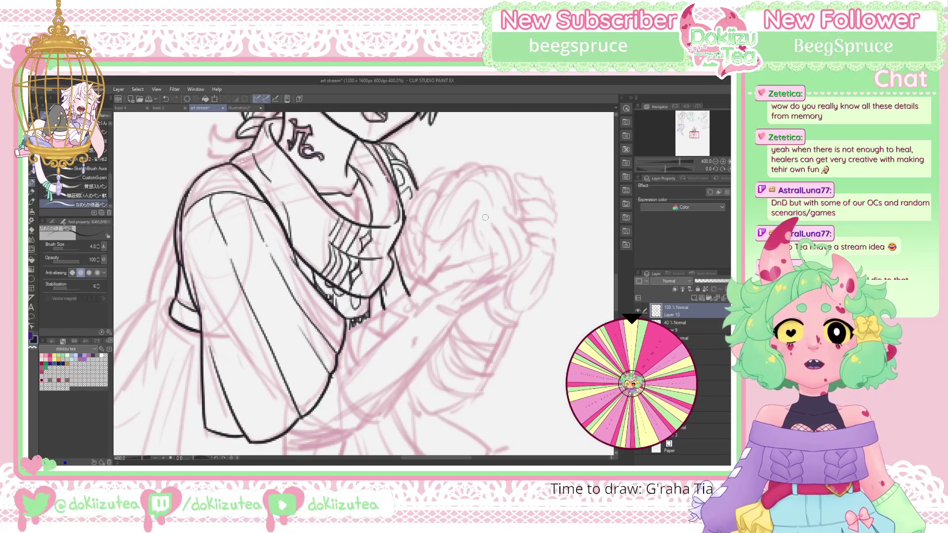
Ink the raised forearm guard from its blunt elbow end to the wrist, plus the short torso lines behind it
mouse_move(694, 134)
mouse_down()
mouse_move(691, 142)
mouse_move(700, 143)
mouse_up()
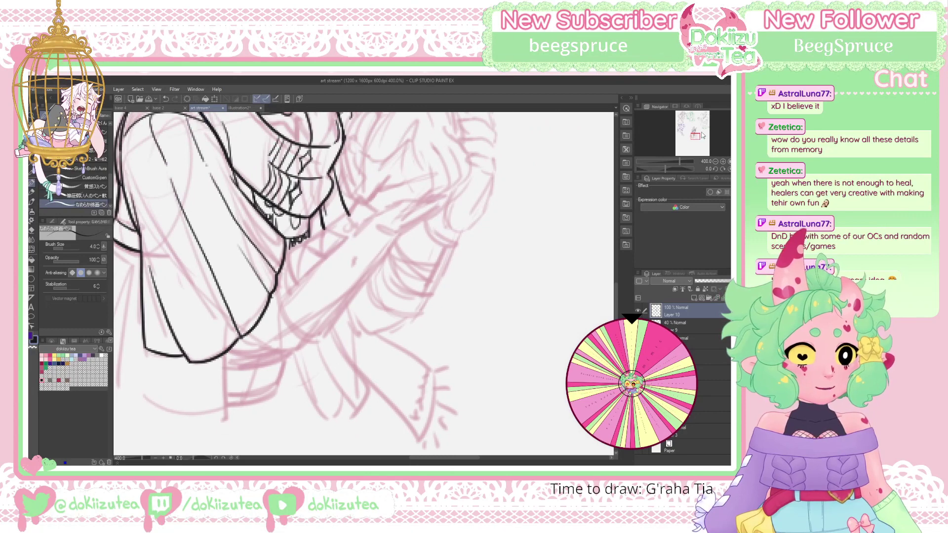
mouse_move(450, 197)
mouse_down()
mouse_move(374, 219)
mouse_move(449, 197)
mouse_move(397, 235)
mouse_move(316, 343)
mouse_move(300, 337)
mouse_move(286, 311)
mouse_move(326, 267)
mouse_move(367, 228)
mouse_move(375, 233)
mouse_move(295, 312)
mouse_move(295, 330)
mouse_move(318, 340)
mouse_up()
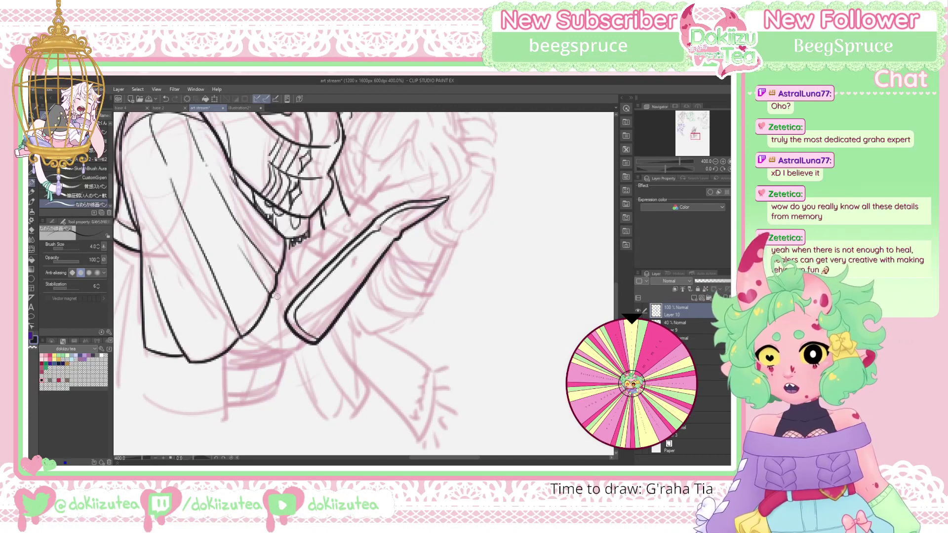
mouse_move(274, 290)
mouse_down()
mouse_move(287, 314)
mouse_move(281, 310)
mouse_up()
mouse_move(290, 249)
mouse_down()
mouse_move(287, 274)
mouse_move(297, 293)
mouse_up()
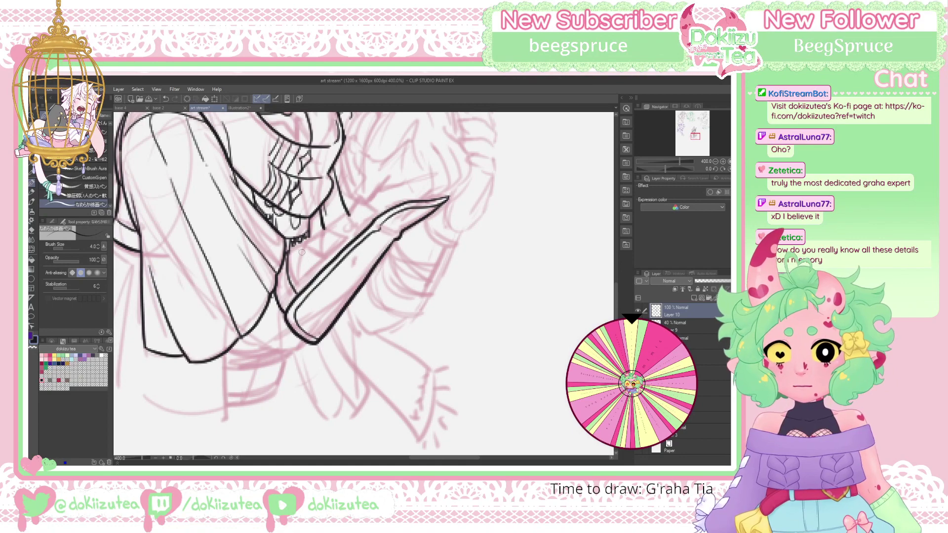
Ink the arm's upper edge from the chest to the wrist, the folds behind the forearm guard and the thumb's base
mouse_move(292, 247)
mouse_down()
mouse_move(349, 213)
mouse_move(352, 220)
mouse_move(361, 201)
mouse_move(381, 216)
mouse_up()
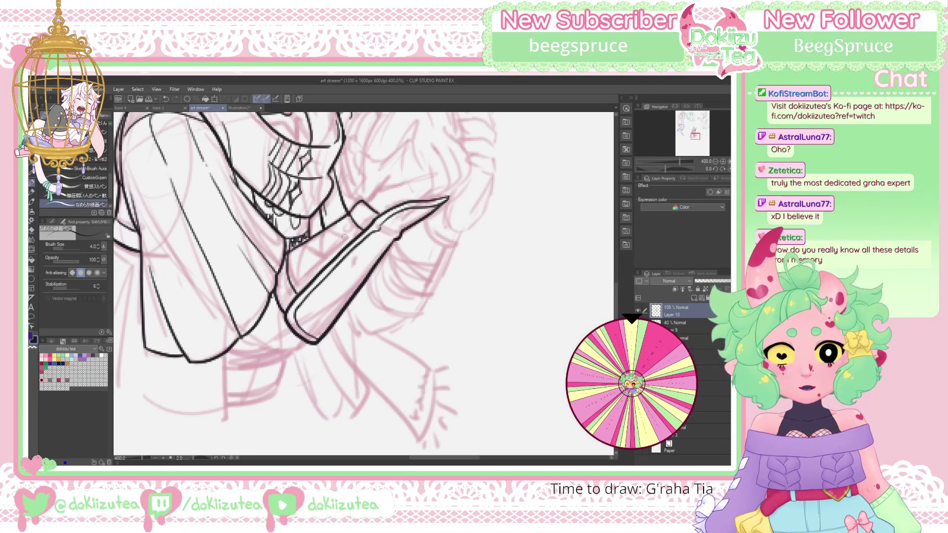
mouse_move(334, 263)
mouse_down()
mouse_move(305, 240)
mouse_move(317, 277)
mouse_move(292, 251)
mouse_move(302, 290)
mouse_move(292, 250)
mouse_up()
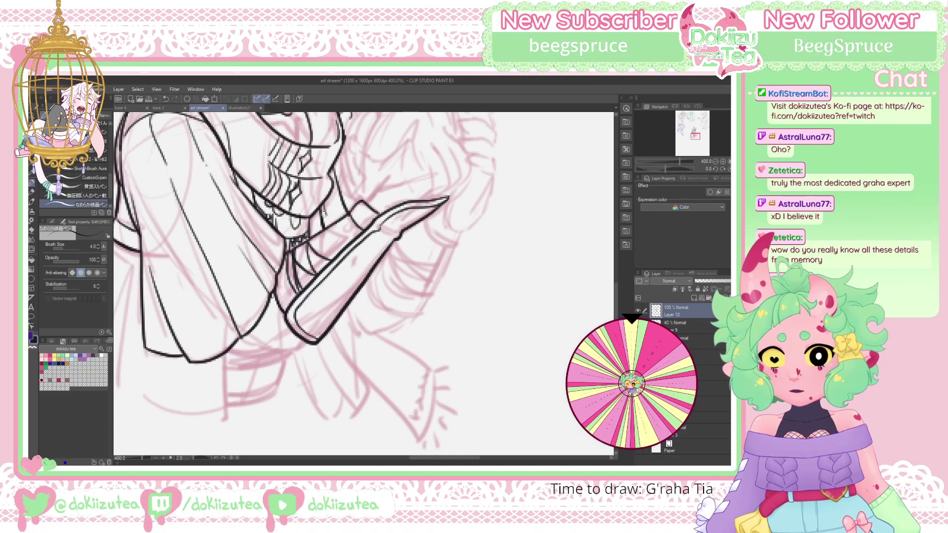
drag(684, 138, 694, 130)
drag(292, 294, 255, 326)
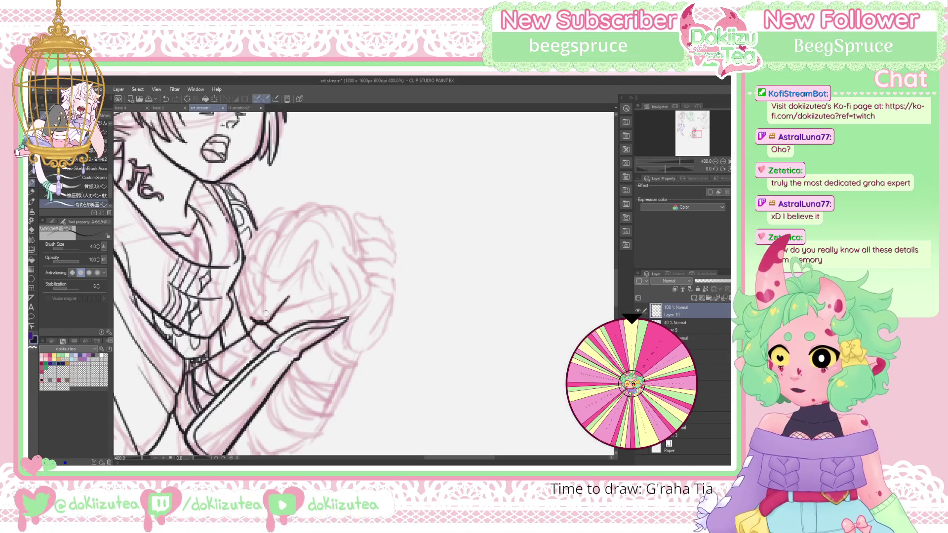
Ink the taco's back shell edge and the ruffled filling along the side nearest the chest
key(e)
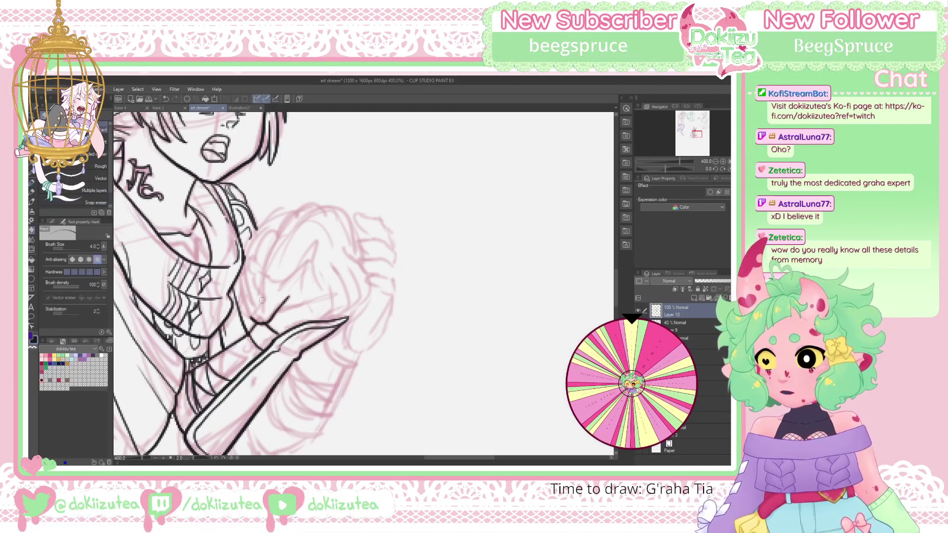
key(p)
drag(254, 313, 255, 281)
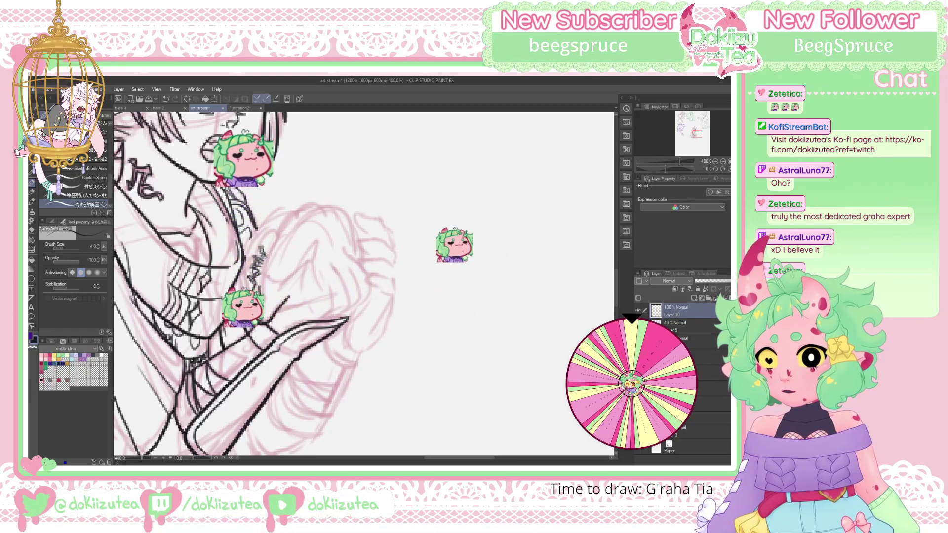
mouse_move(275, 229)
mouse_down()
mouse_move(262, 238)
mouse_move(243, 295)
mouse_up()
drag(256, 244, 246, 264)
mouse_move(263, 237)
mouse_down()
mouse_move(241, 287)
mouse_move(252, 317)
mouse_up()
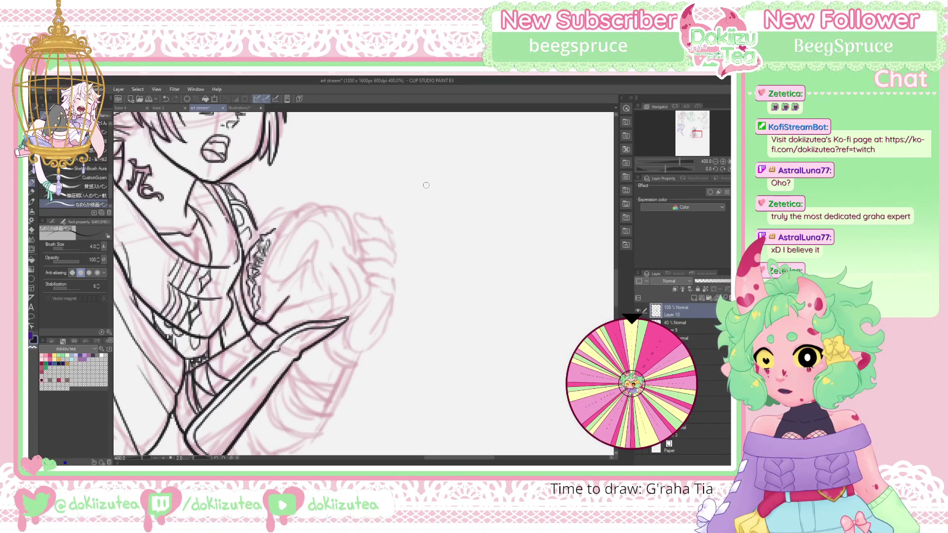
Ink the thumb side of the hand beneath the taco, undoing stray strokes beside it
mouse_move(275, 313)
mouse_down()
mouse_move(309, 294)
mouse_move(318, 312)
mouse_move(345, 320)
mouse_move(329, 299)
mouse_up()
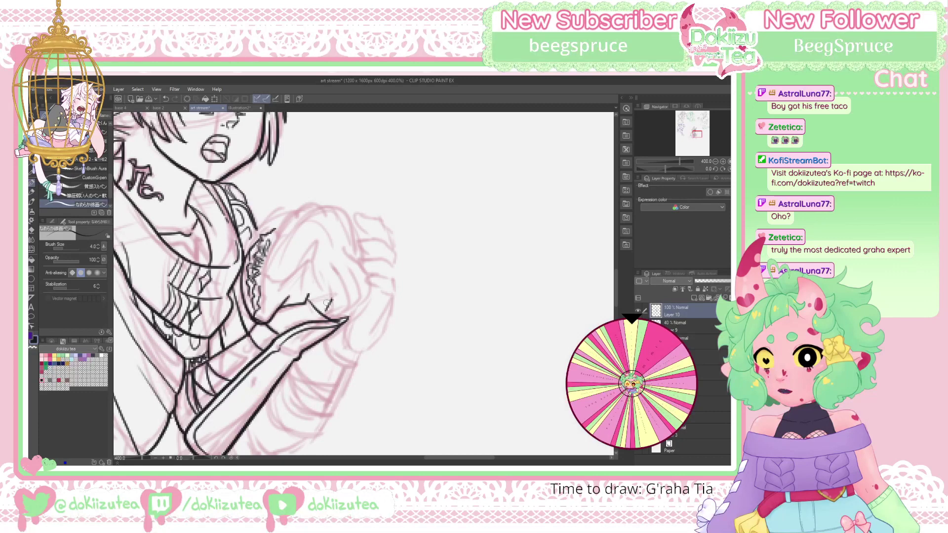
key(ctrl+z)
mouse_move(325, 285)
mouse_down()
mouse_move(305, 256)
mouse_move(308, 295)
mouse_up()
key(ctrl+z)
Ink the cupped palm and curled fingers of the hand resting against the taco's front
key(ctrl+z)
key(ctrl+z)
mouse_move(309, 288)
mouse_down()
mouse_move(309, 248)
mouse_move(332, 299)
mouse_up()
mouse_move(348, 317)
mouse_down()
mouse_move(368, 297)
mouse_move(359, 270)
mouse_move(360, 291)
mouse_move(333, 247)
mouse_move(313, 246)
mouse_move(325, 256)
mouse_move(336, 246)
mouse_move(311, 254)
mouse_move(331, 252)
mouse_move(351, 296)
mouse_up()
key(ctrl+z)
key(ctrl+z)
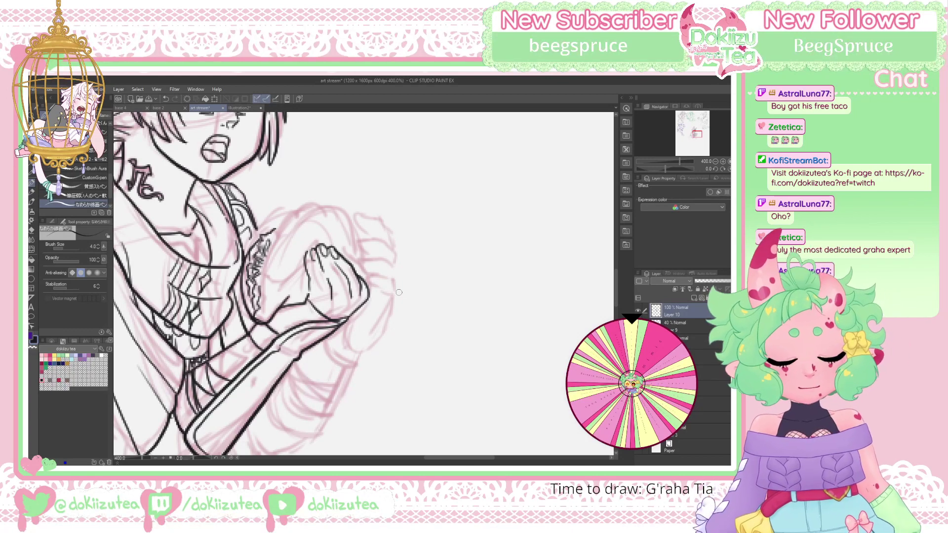
drag(307, 255, 299, 281)
key(ctrl+z)
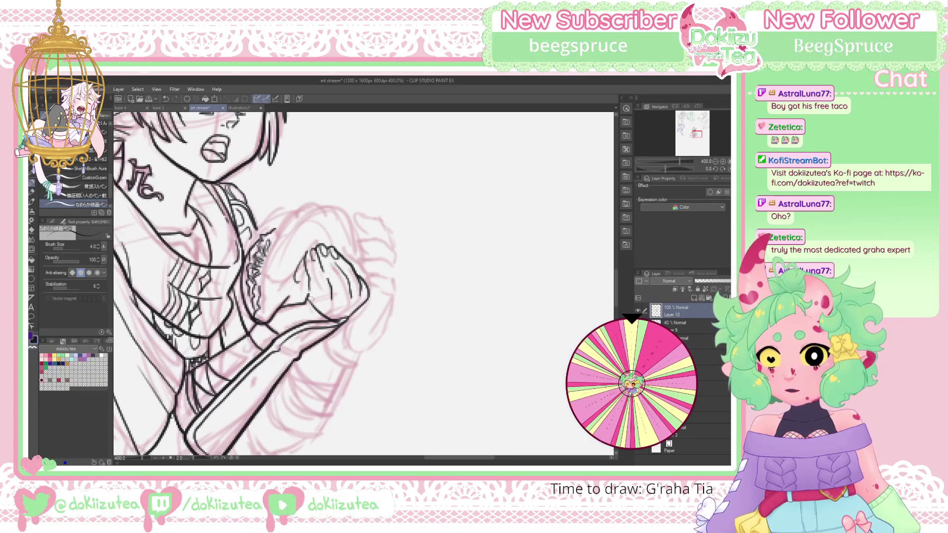
mouse_move(308, 287)
mouse_down()
mouse_move(303, 300)
mouse_move(310, 295)
mouse_up()
Ink the other hand's stacked fingers wrapping around the taco's far end, redrawing unsatisfactory strokes
mouse_move(395, 286)
mouse_down()
mouse_move(395, 275)
mouse_move(369, 275)
mouse_move(391, 287)
mouse_move(391, 298)
mouse_move(390, 259)
mouse_move(358, 260)
mouse_move(396, 266)
mouse_move(380, 256)
mouse_move(366, 265)
mouse_up()
key(ctrl+z)
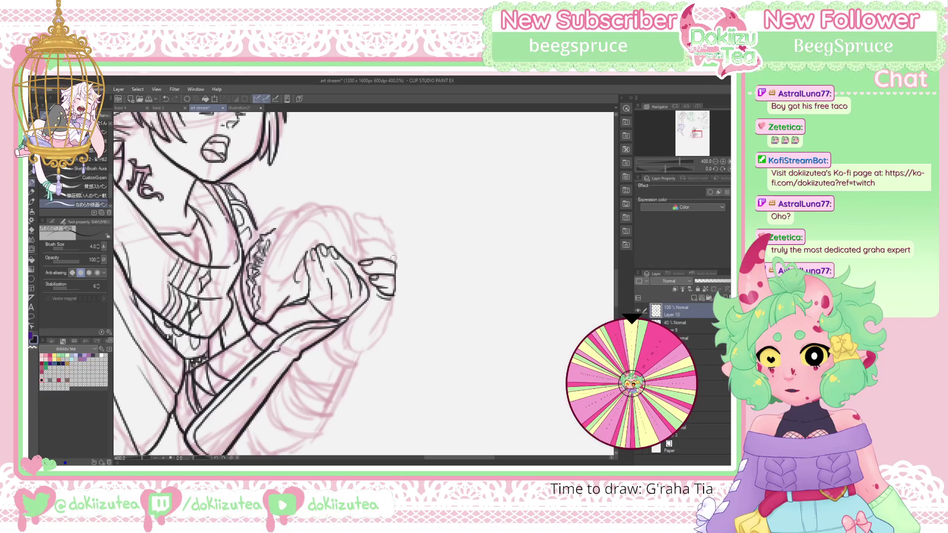
key(ctrl+z)
key(ctrl+z)
mouse_move(395, 275)
mouse_down()
mouse_move(358, 263)
mouse_move(372, 265)
mouse_move(355, 244)
mouse_move(372, 240)
mouse_move(358, 241)
mouse_move(379, 241)
mouse_move(395, 256)
mouse_move(372, 259)
mouse_move(394, 250)
mouse_move(391, 234)
mouse_move(355, 215)
mouse_move(375, 241)
mouse_up()
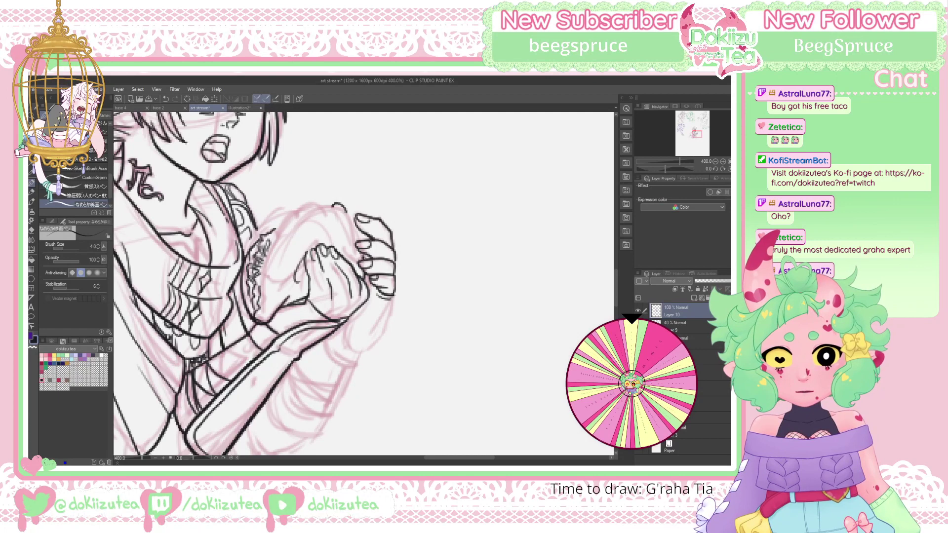
Ink the taco's front shell edge as an arc from the far fingers down to the thumb, redrawing it once
mouse_move(360, 242)
mouse_down()
mouse_move(341, 210)
mouse_move(316, 210)
mouse_move(283, 232)
mouse_move(262, 302)
mouse_up()
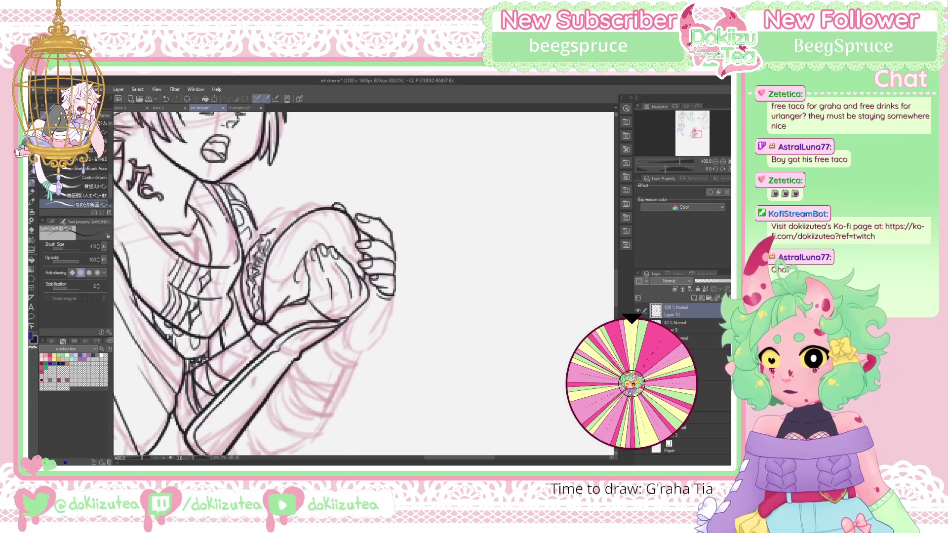
key(ctrl+z)
key(ctrl+z)
mouse_move(360, 242)
mouse_down()
mouse_move(340, 205)
mouse_move(295, 218)
mouse_move(269, 242)
mouse_move(259, 295)
mouse_move(308, 331)
mouse_move(300, 317)
mouse_move(263, 316)
mouse_up()
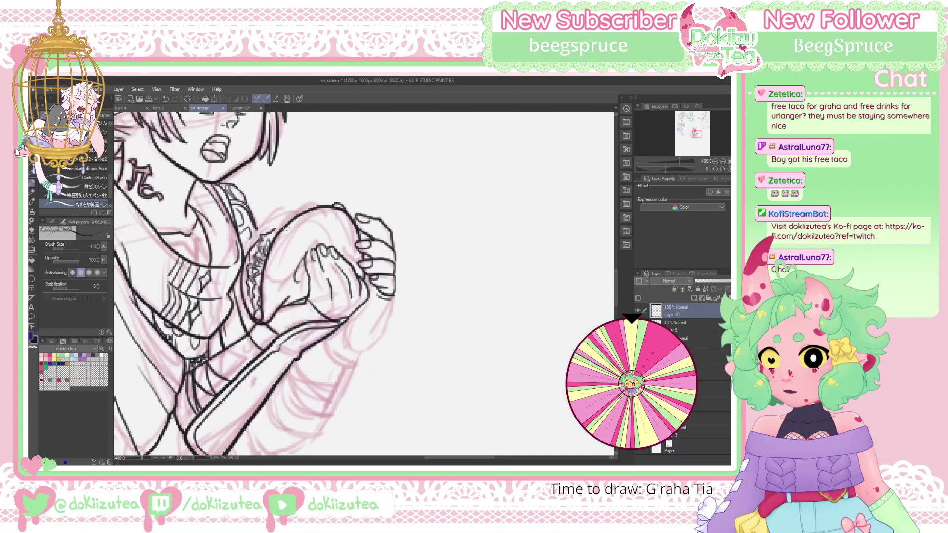
Ink the ruffled filling over the taco's top between both shell edges and a short crease above the front fingers
drag(257, 241, 275, 213)
drag(242, 258, 257, 231)
mouse_move(251, 238)
mouse_down()
mouse_move(282, 220)
mouse_move(275, 231)
mouse_up()
drag(271, 237, 308, 201)
mouse_move(304, 216)
mouse_down()
mouse_move(312, 202)
mouse_move(291, 205)
mouse_move(306, 202)
mouse_up()
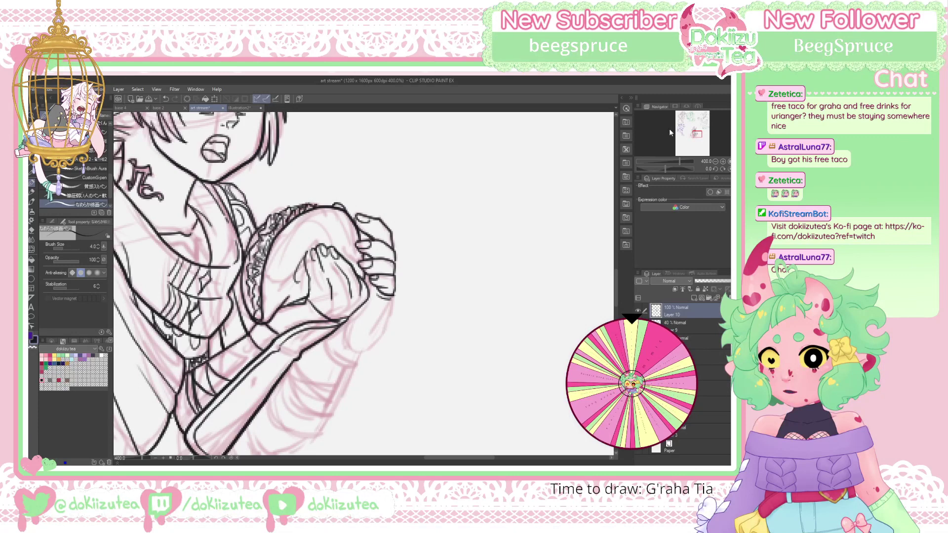
drag(306, 251, 341, 235)
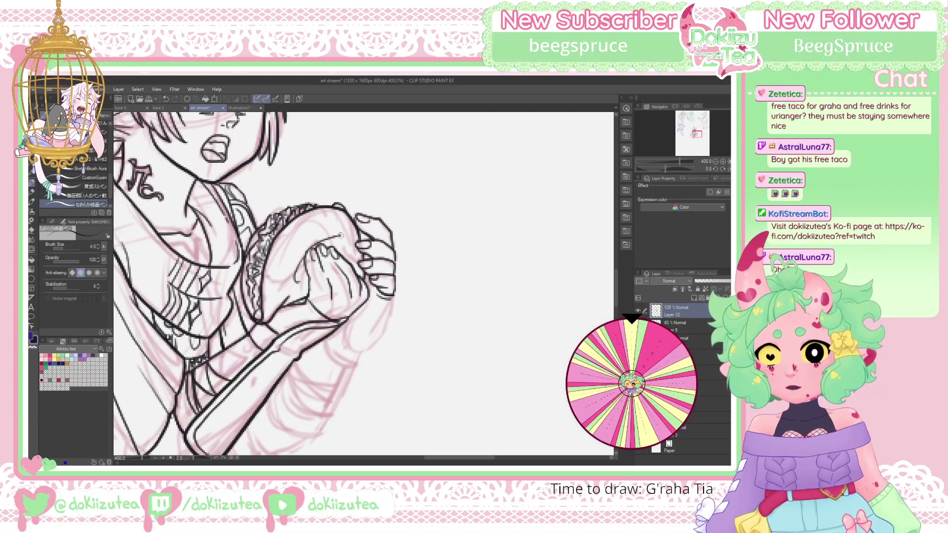
drag(693, 132, 693, 136)
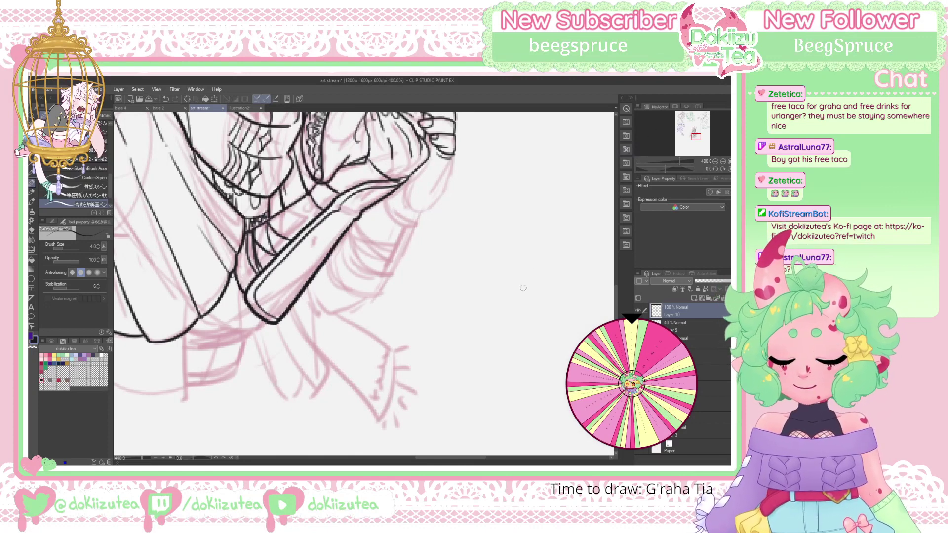
drag(689, 144, 696, 135)
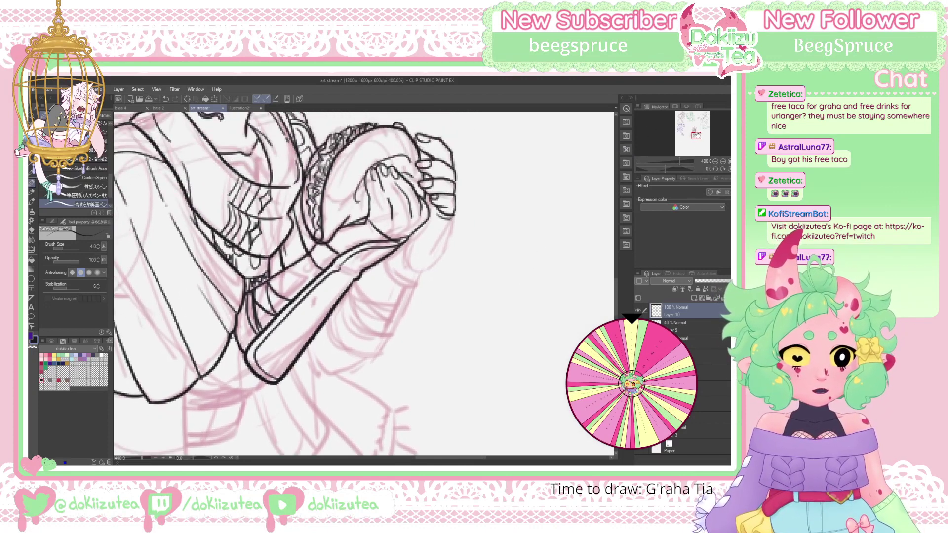
Ink small studs on the front forearm's wrist and bracer and one on the coat flap below, discarding two stray ones
drag(314, 297, 308, 273)
mouse_move(314, 378)
mouse_down()
mouse_move(311, 391)
mouse_move(311, 363)
mouse_up()
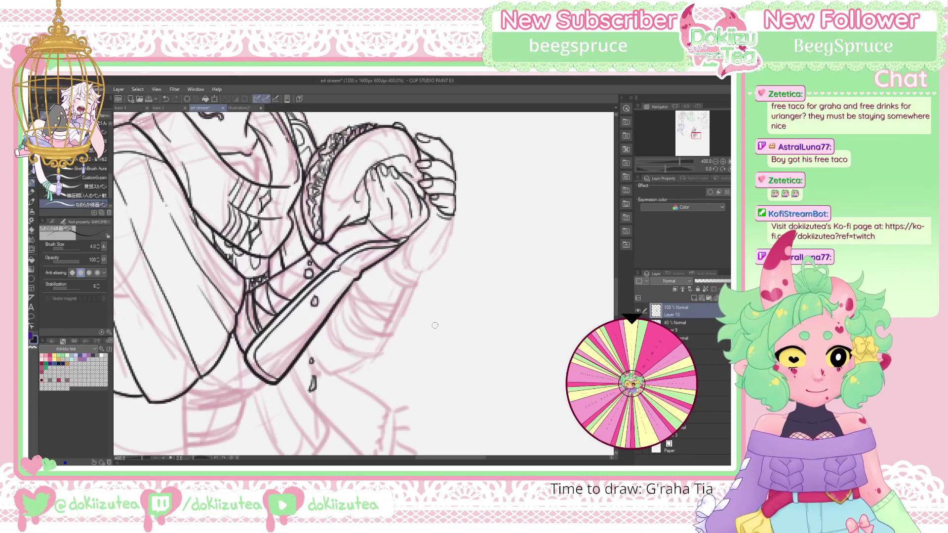
key(ctrl+z)
key(ctrl+z)
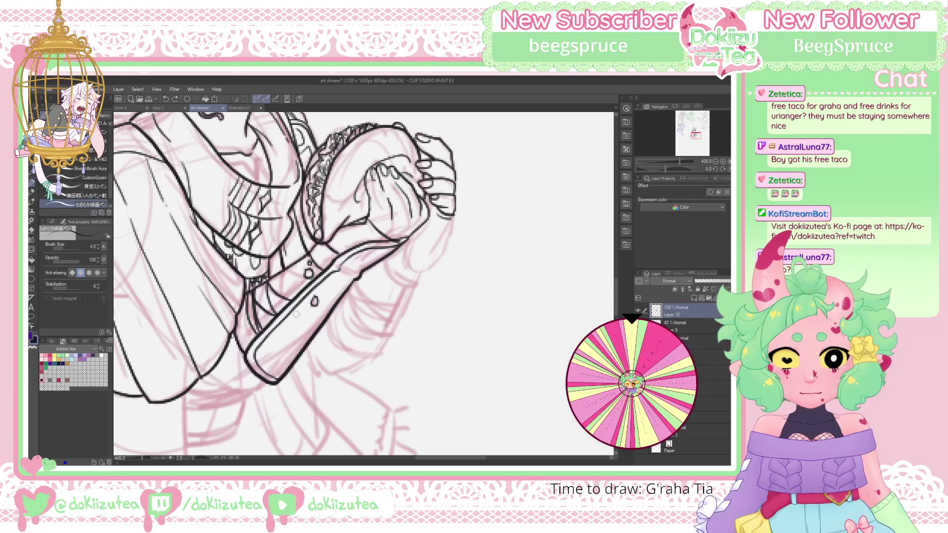
drag(310, 218, 310, 235)
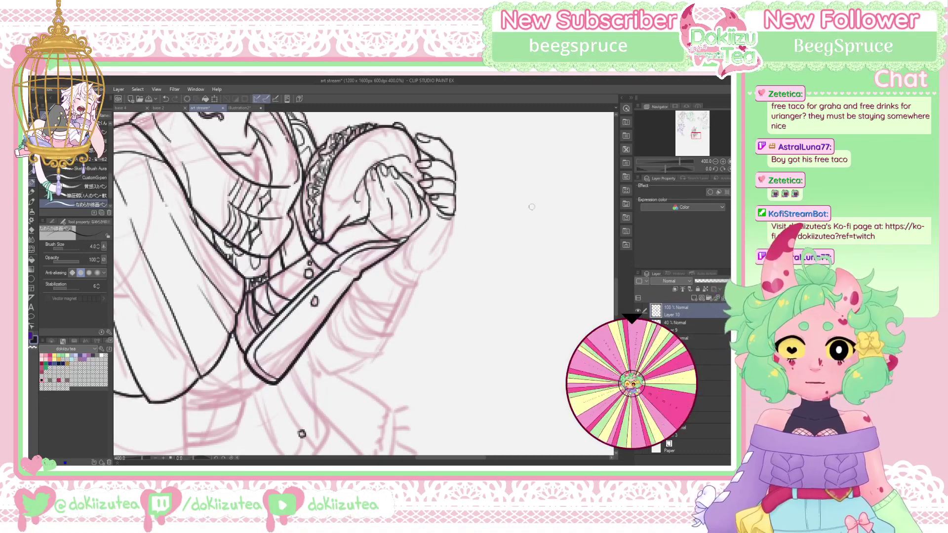
Ink the far hand's heel and wrist from the stacked fingers down to the cuff, redrawing the outer edge and adding a small stud
mouse_move(452, 216)
mouse_down()
mouse_move(417, 272)
mouse_move(396, 250)
mouse_up()
drag(453, 219, 425, 270)
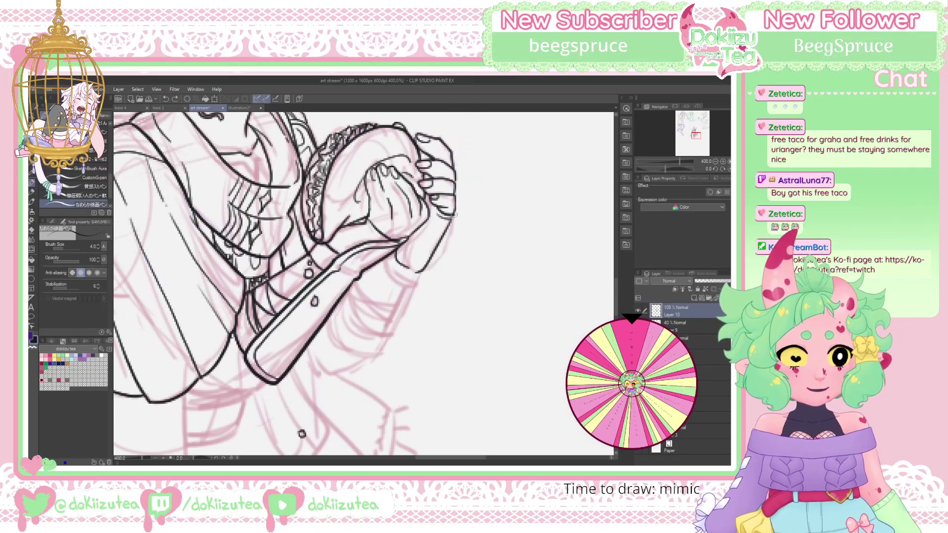
drag(453, 218, 438, 257)
key(ctrl+z)
drag(452, 223, 420, 282)
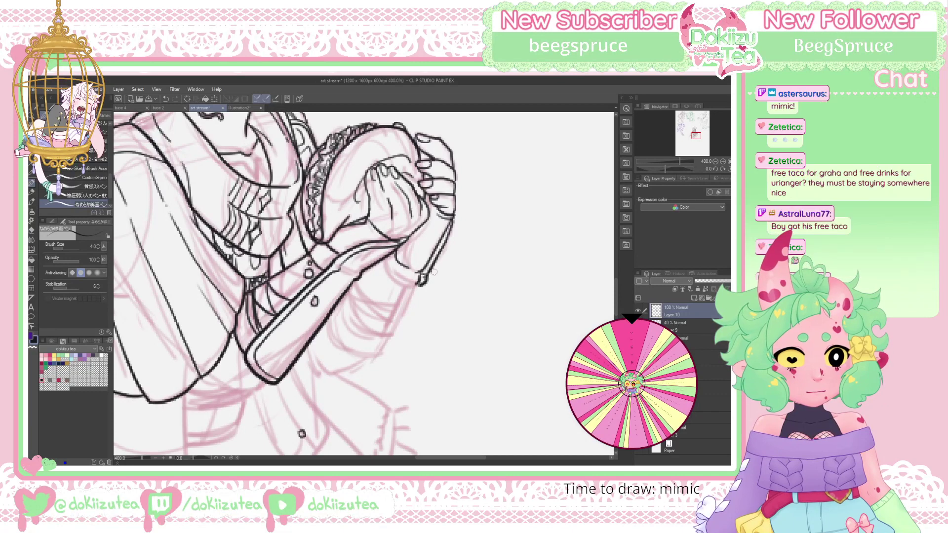
Ink the outer edge of the far forearm from the wrist stud down to the elbow as a doubled line
scroll(363, 283, down, 3)
drag(420, 181, 369, 263)
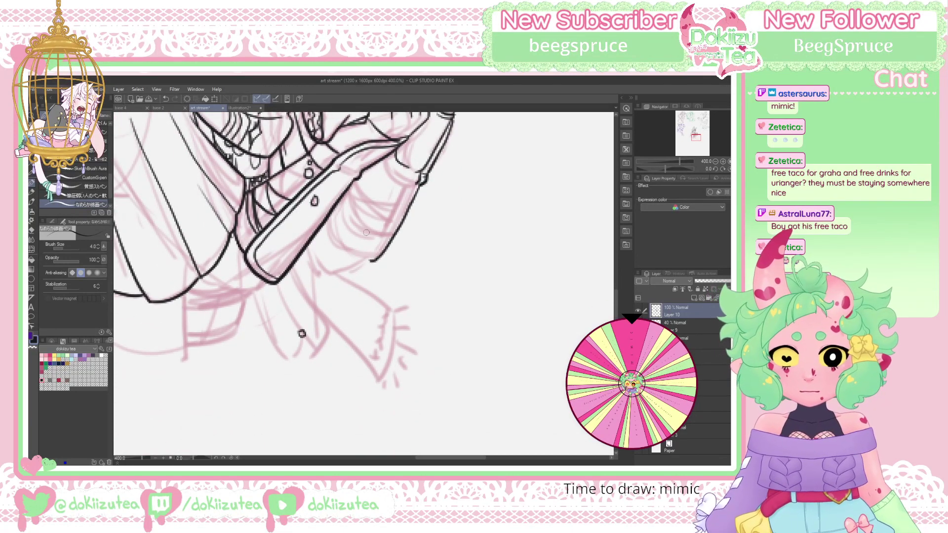
drag(421, 181, 368, 259)
Ink the curved wrapping bands across the far forearm between the elbow and the wrist
drag(668, 169, 666, 172)
drag(670, 175, 671, 177)
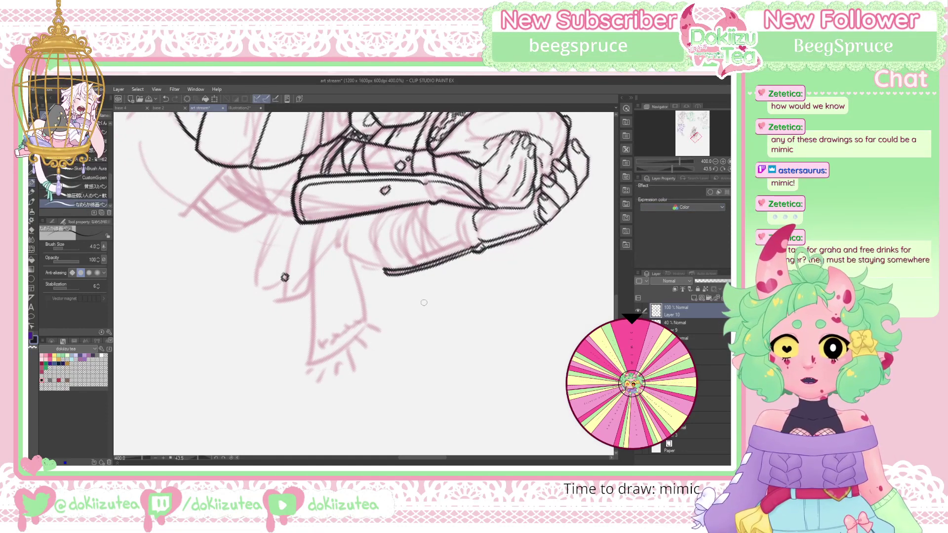
drag(423, 303, 388, 350)
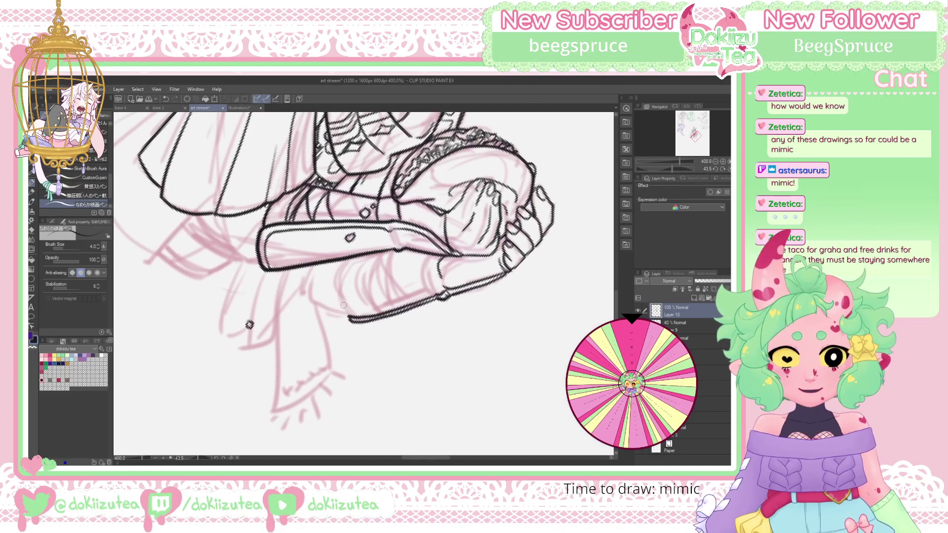
mouse_move(333, 280)
mouse_down()
mouse_move(344, 261)
mouse_move(368, 268)
mouse_move(387, 251)
mouse_move(374, 302)
mouse_move(381, 315)
mouse_up()
mouse_move(376, 250)
mouse_down()
mouse_move(380, 295)
mouse_move(393, 311)
mouse_up()
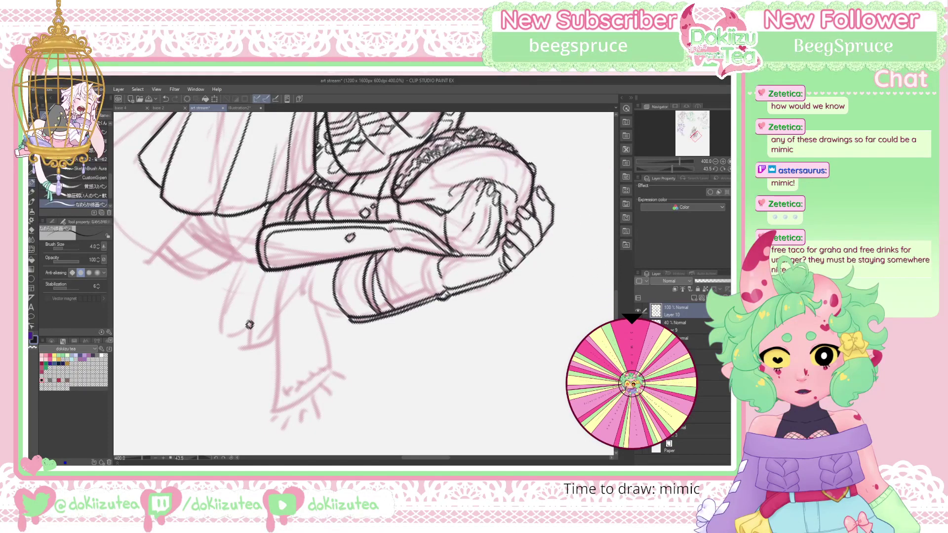
drag(395, 252, 390, 302)
drag(391, 248, 410, 305)
drag(427, 253, 437, 296)
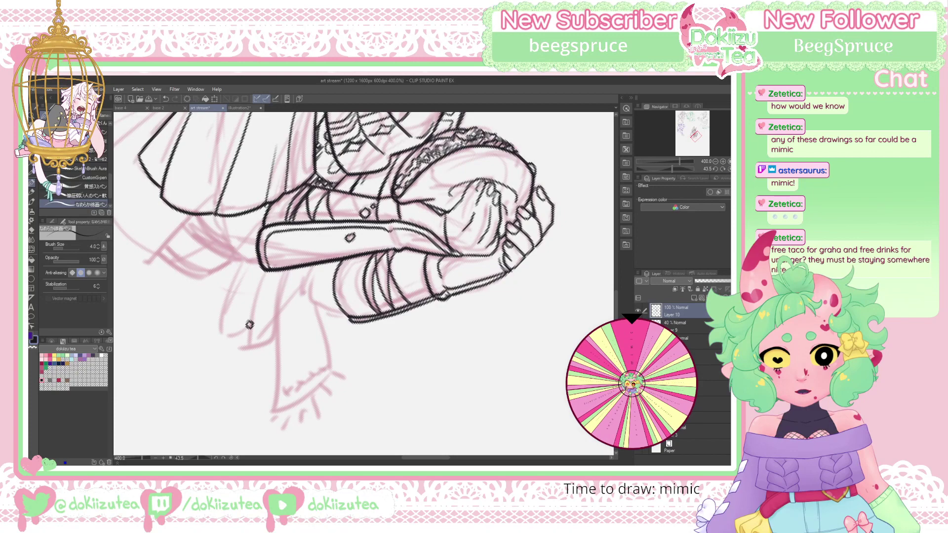
Ink the rounded underside of the far sleeve at the elbow and the short cloth edge beneath the front bracer
key(ctrl+@)
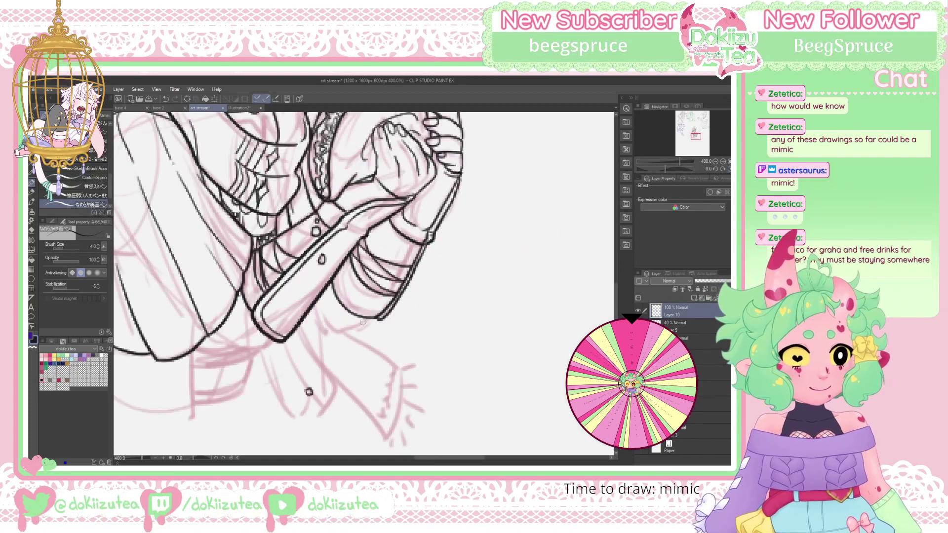
drag(380, 317, 329, 334)
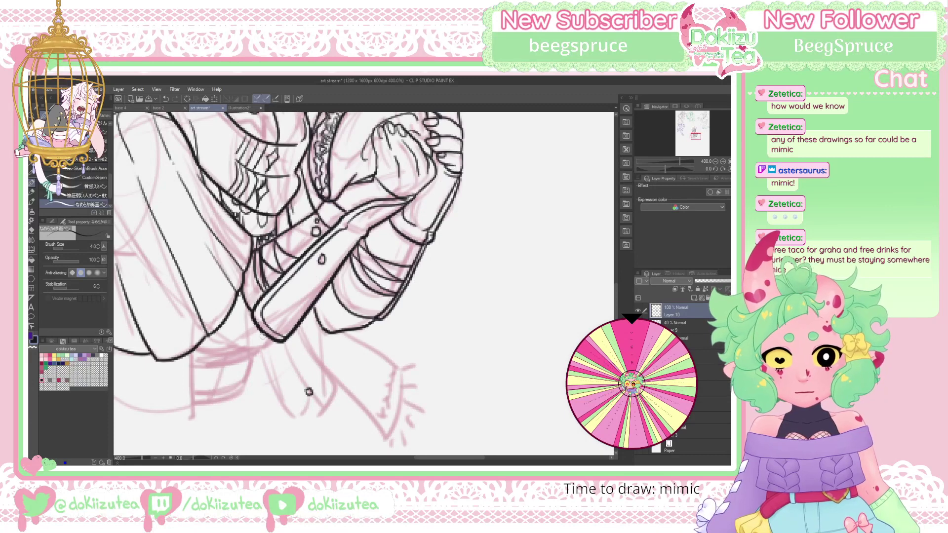
mouse_move(276, 340)
mouse_down()
mouse_move(237, 357)
mouse_move(210, 339)
mouse_move(243, 345)
mouse_up()
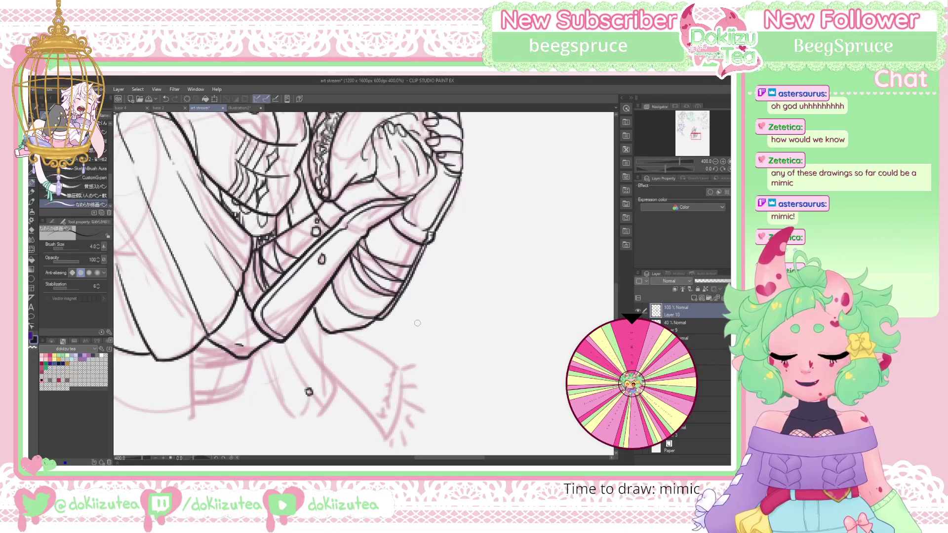
Ink the flared coat panel hanging below the far elbow, redrawing its end edge and adding a scalloped trim
drag(439, 377, 408, 328)
mouse_move(264, 282)
mouse_down()
mouse_move(275, 318)
mouse_move(355, 392)
mouse_up()
drag(281, 262, 286, 316)
mouse_move(310, 283)
mouse_down()
mouse_move(375, 318)
mouse_move(377, 348)
mouse_move(353, 393)
mouse_up()
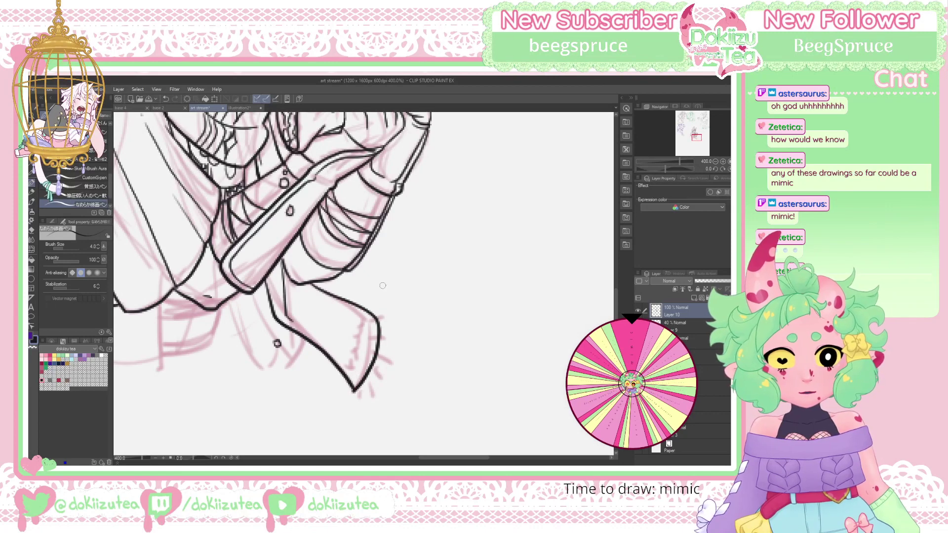
key(ctrl+z)
mouse_move(308, 284)
mouse_down()
mouse_move(353, 294)
mouse_move(379, 348)
mouse_move(353, 391)
mouse_move(376, 364)
mouse_up()
drag(368, 296, 380, 346)
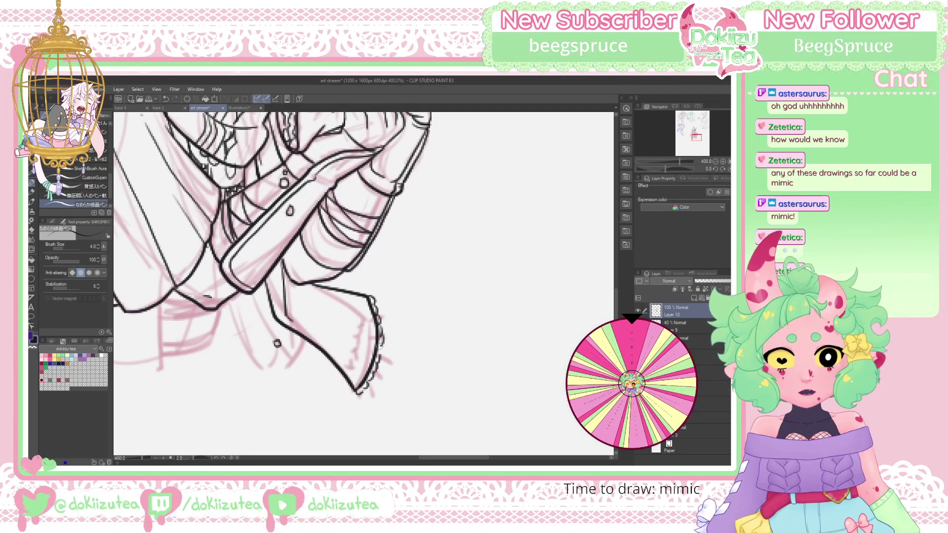
Ink a ruffled fringe along the flared panel's end and a row of cross-stitches just inside its border
mouse_move(359, 395)
mouse_down()
mouse_move(370, 433)
mouse_move(393, 420)
mouse_move(409, 384)
mouse_up()
mouse_move(389, 386)
mouse_down()
mouse_move(412, 379)
mouse_move(395, 401)
mouse_up()
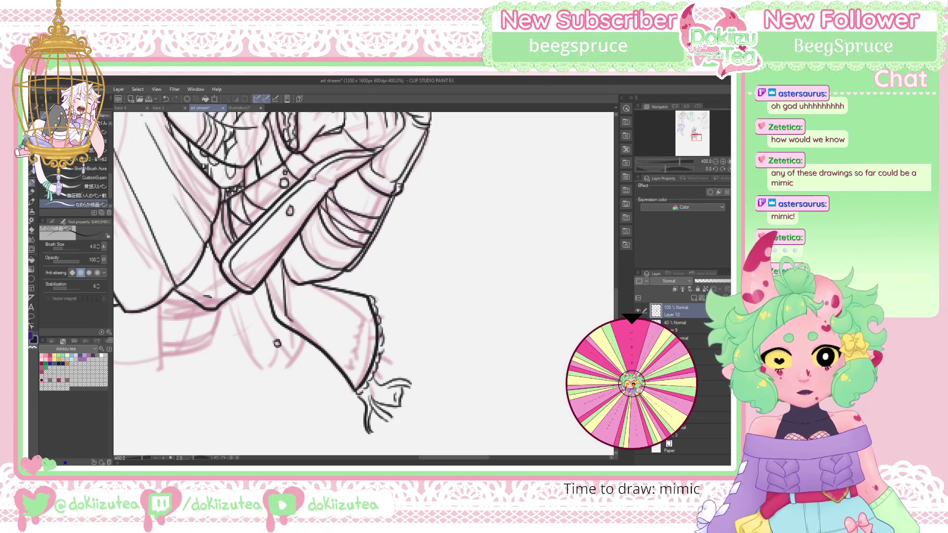
mouse_move(384, 329)
mouse_down()
mouse_move(418, 341)
mouse_move(418, 321)
mouse_move(377, 296)
mouse_move(407, 285)
mouse_move(418, 351)
mouse_move(403, 381)
mouse_move(401, 356)
mouse_move(385, 352)
mouse_move(402, 375)
mouse_move(408, 355)
mouse_up()
drag(665, 169, 671, 169)
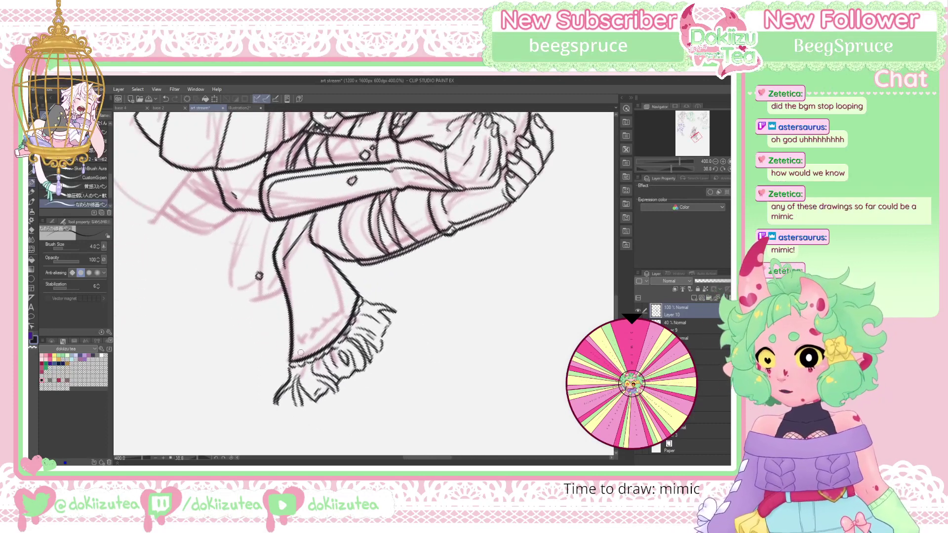
mouse_move(298, 354)
mouse_down()
mouse_move(339, 327)
mouse_move(334, 333)
mouse_move(352, 295)
mouse_move(323, 336)
mouse_move(326, 328)
mouse_move(301, 336)
mouse_move(334, 310)
mouse_up()
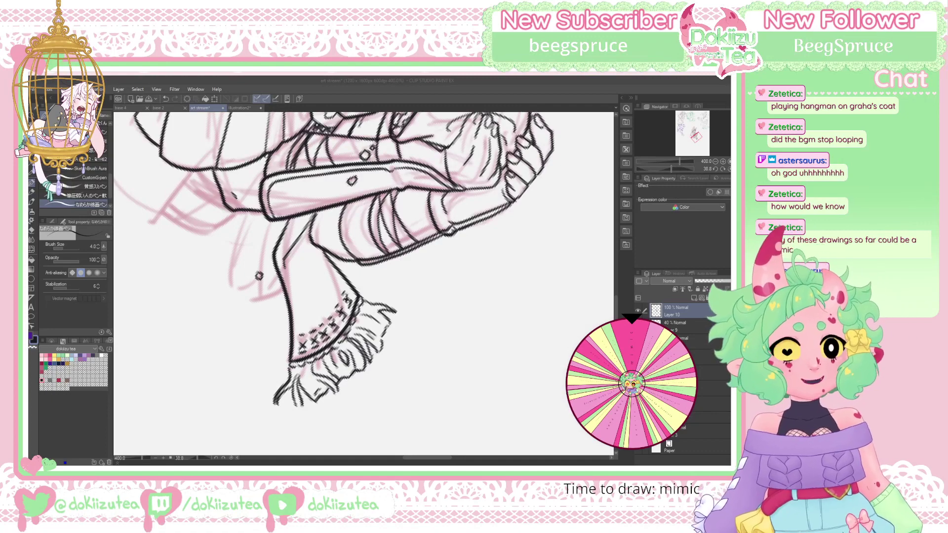
Ink the smaller pointed coat flap around its stud beside the fringed panel, including the folded corner and inner edge
click(729, 168)
drag(698, 139, 696, 139)
mouse_move(356, 221)
mouse_down()
mouse_move(357, 241)
mouse_move(395, 304)
mouse_move(424, 269)
mouse_move(434, 279)
mouse_move(419, 280)
mouse_up()
mouse_move(390, 221)
mouse_down()
mouse_move(395, 240)
mouse_move(435, 274)
mouse_up()
drag(381, 208, 388, 238)
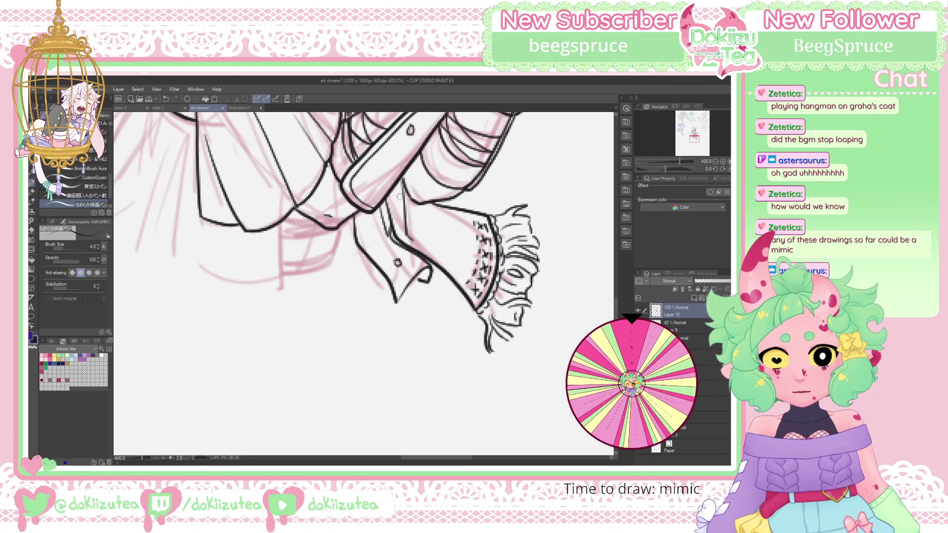
drag(430, 280, 436, 267)
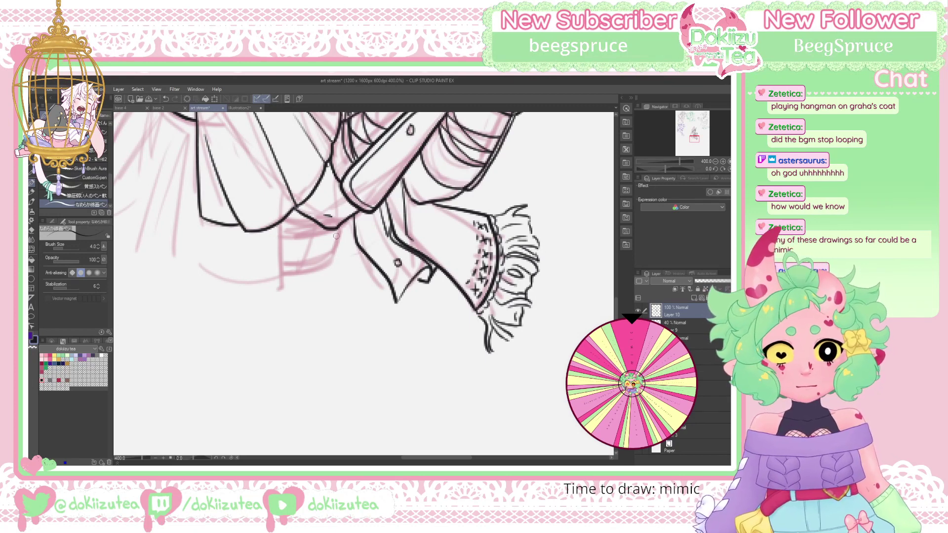
Ink the stacked horizontal sash bands at the waist beneath the front sleeve
drag(350, 221, 279, 233)
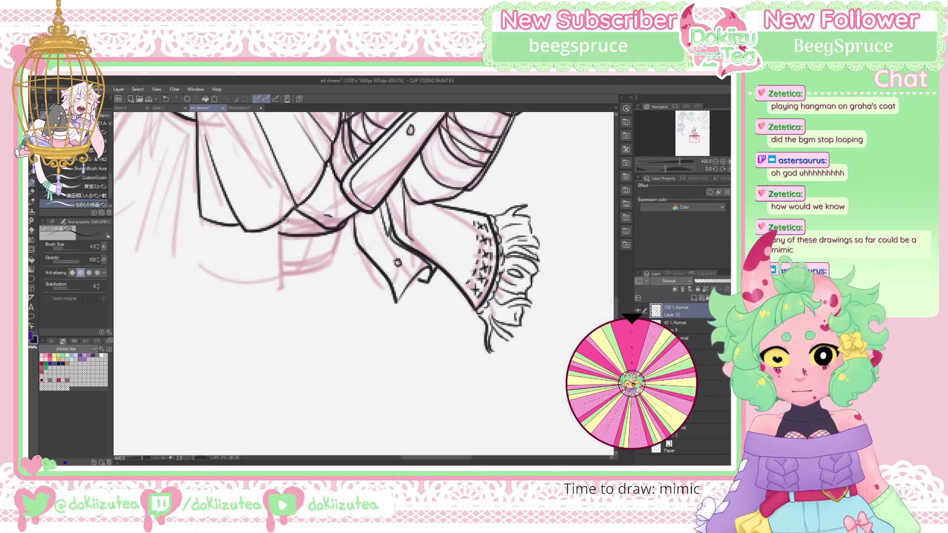
mouse_move(340, 228)
mouse_down()
mouse_move(337, 259)
mouse_move(320, 269)
mouse_move(295, 274)
mouse_up()
mouse_move(283, 261)
mouse_down()
mouse_move(337, 248)
mouse_move(281, 275)
mouse_move(316, 274)
mouse_up()
Ink the coat skirt below the big sleeve: its front and back edges, long folds, and wavy hem with tucked pleats
drag(691, 136, 690, 136)
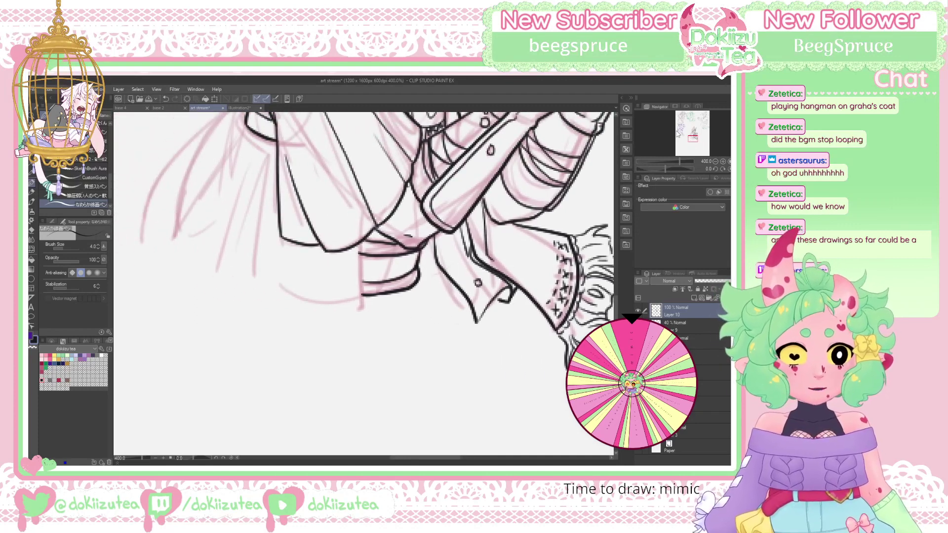
drag(361, 242, 355, 313)
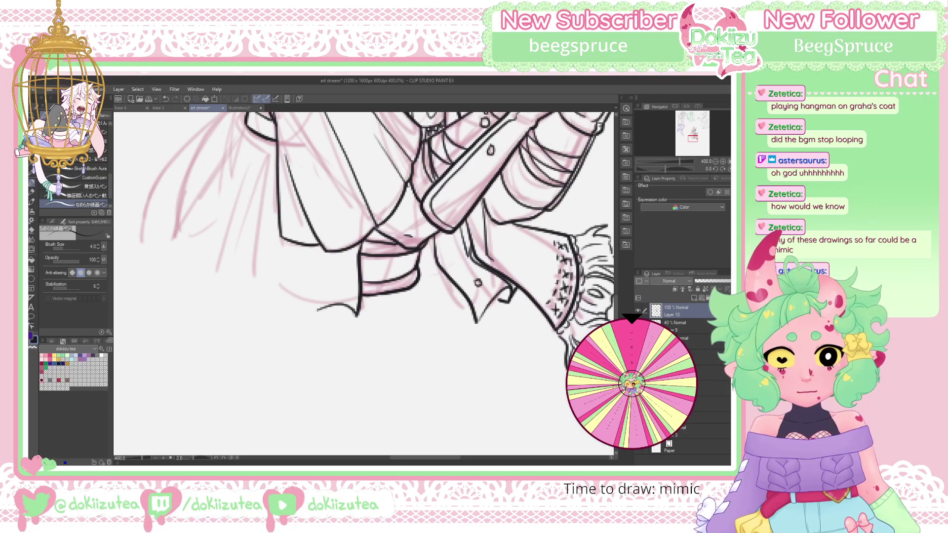
drag(325, 252, 314, 296)
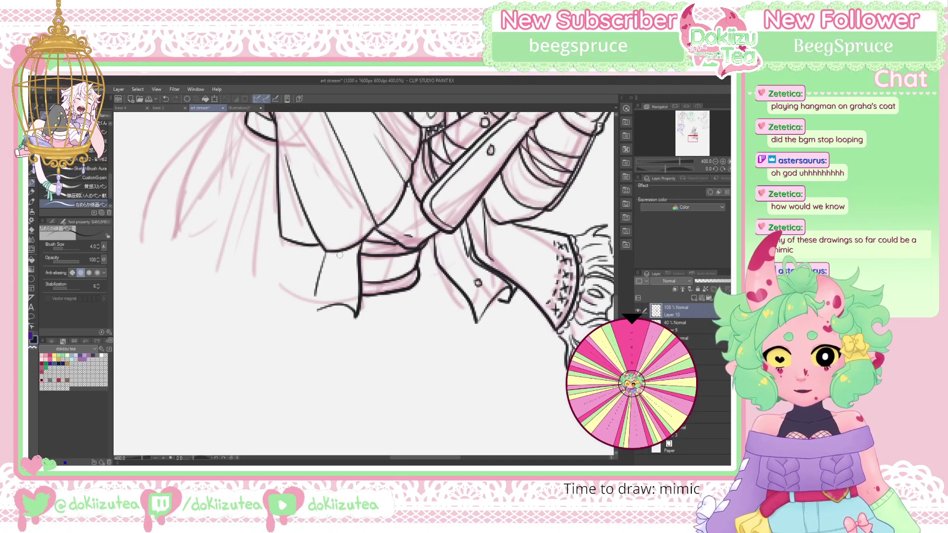
drag(701, 140, 697, 135)
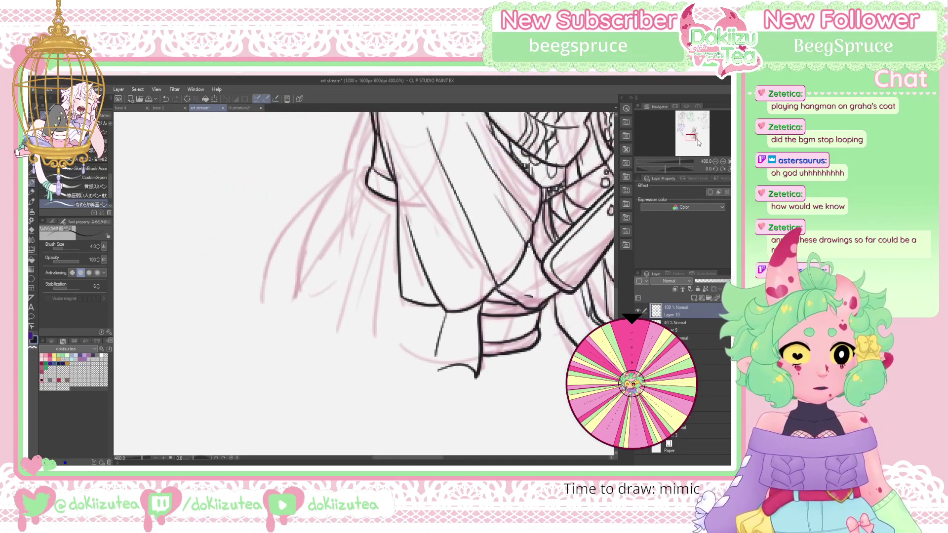
mouse_move(364, 187)
mouse_down()
mouse_move(328, 231)
mouse_move(280, 325)
mouse_up()
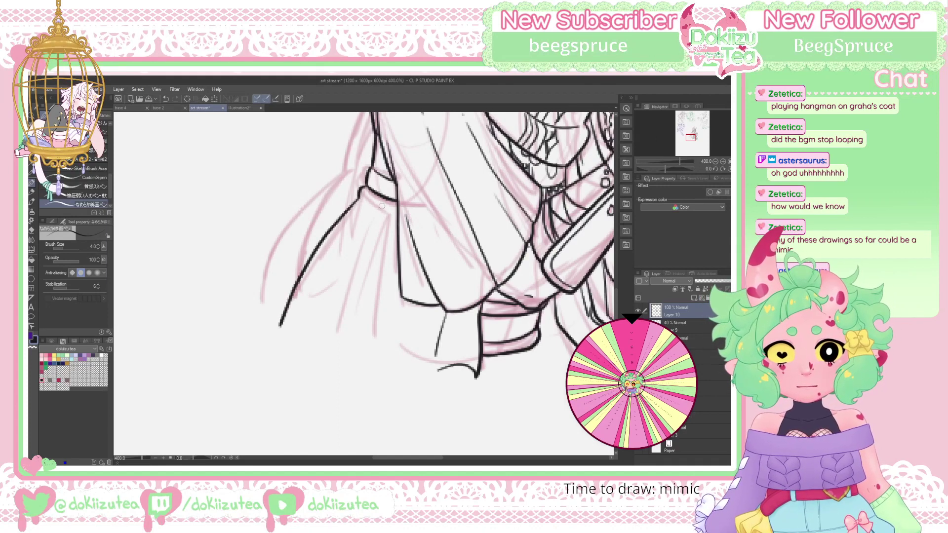
drag(373, 220, 330, 353)
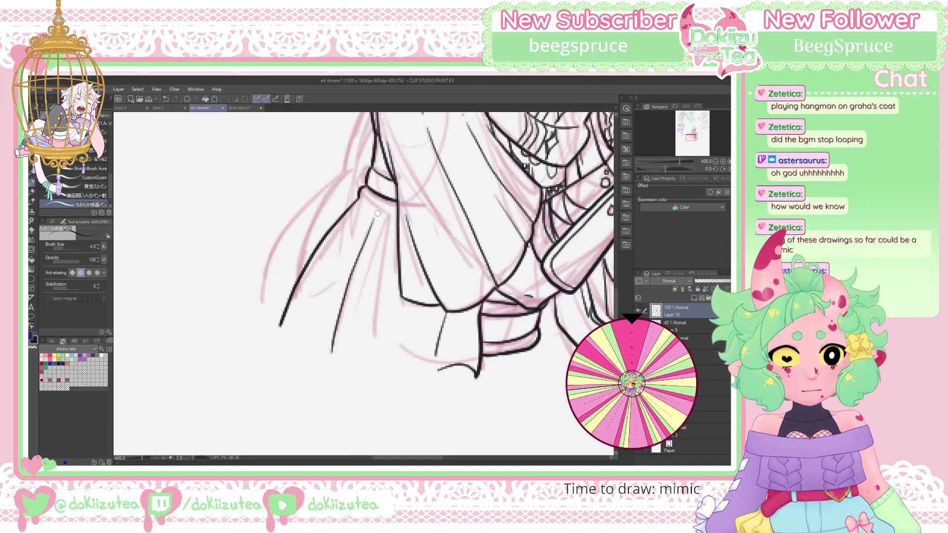
mouse_move(380, 202)
mouse_down()
mouse_move(359, 326)
mouse_move(366, 360)
mouse_up()
mouse_move(410, 302)
mouse_down()
mouse_move(423, 369)
mouse_move(367, 380)
mouse_up()
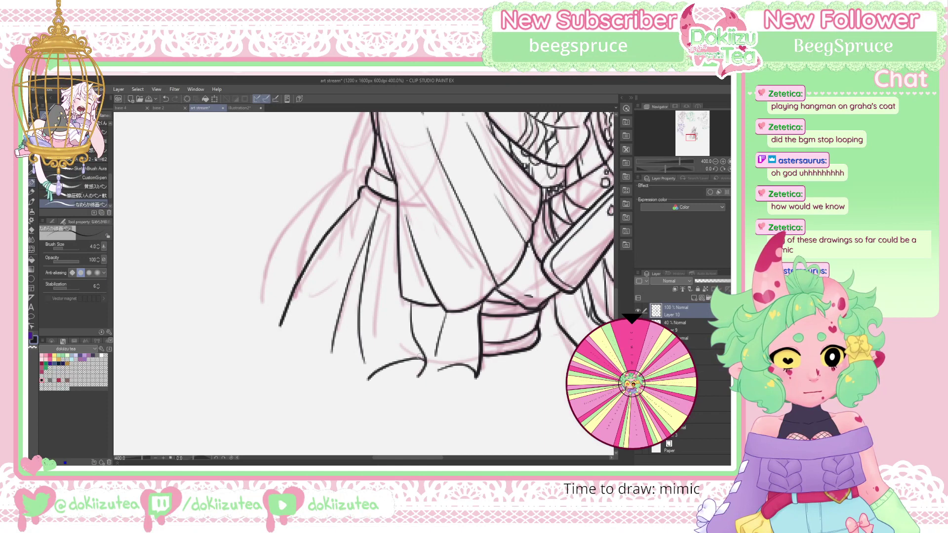
mouse_move(438, 370)
mouse_down()
mouse_move(425, 366)
mouse_move(415, 377)
mouse_move(436, 367)
mouse_move(430, 345)
mouse_up()
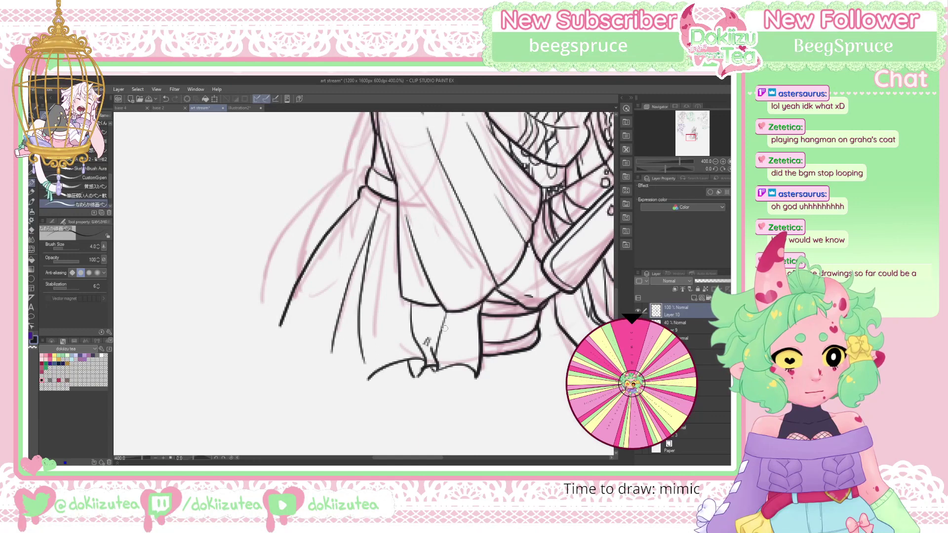
mouse_move(473, 376)
mouse_down()
mouse_move(461, 386)
mouse_move(463, 364)
mouse_up()
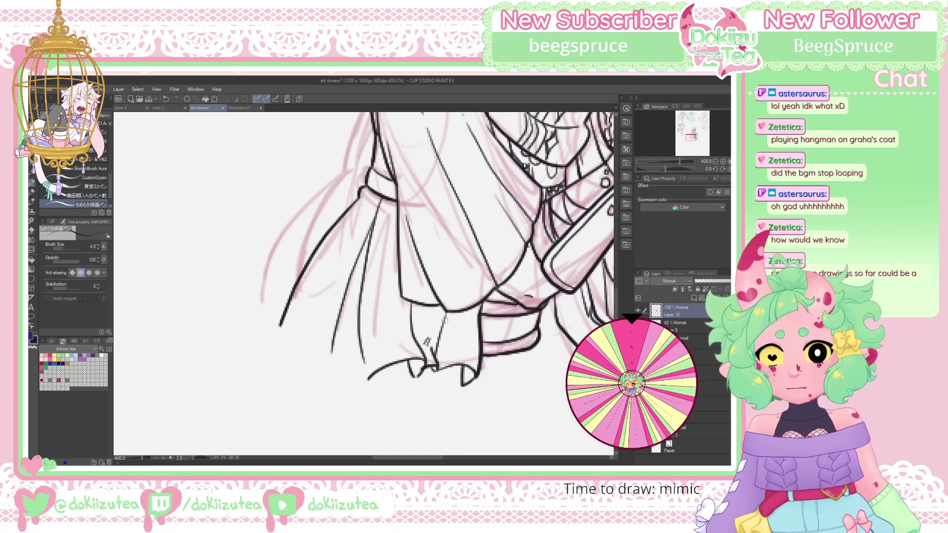
Ink the curled hair tuft at the end of the braid behind the neck
drag(690, 138, 699, 134)
click(714, 161)
click(715, 161)
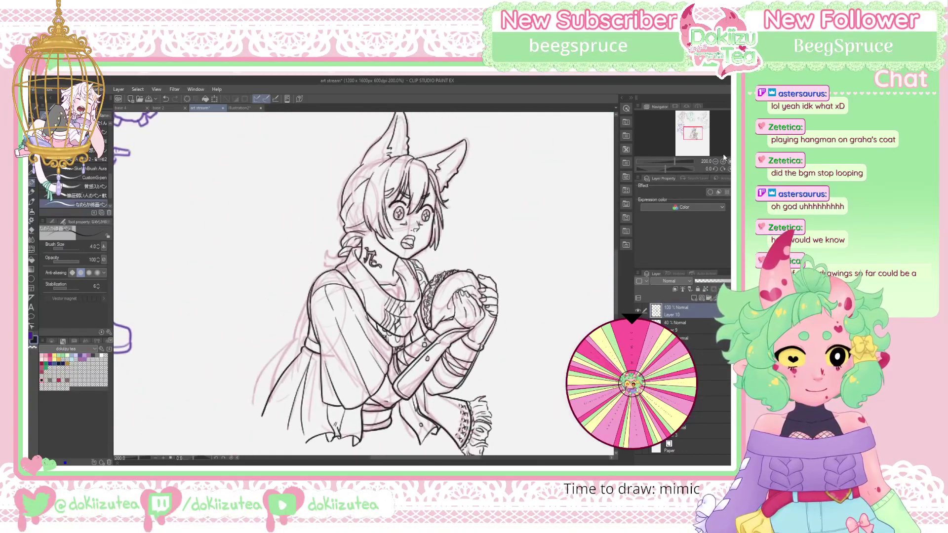
click(722, 161)
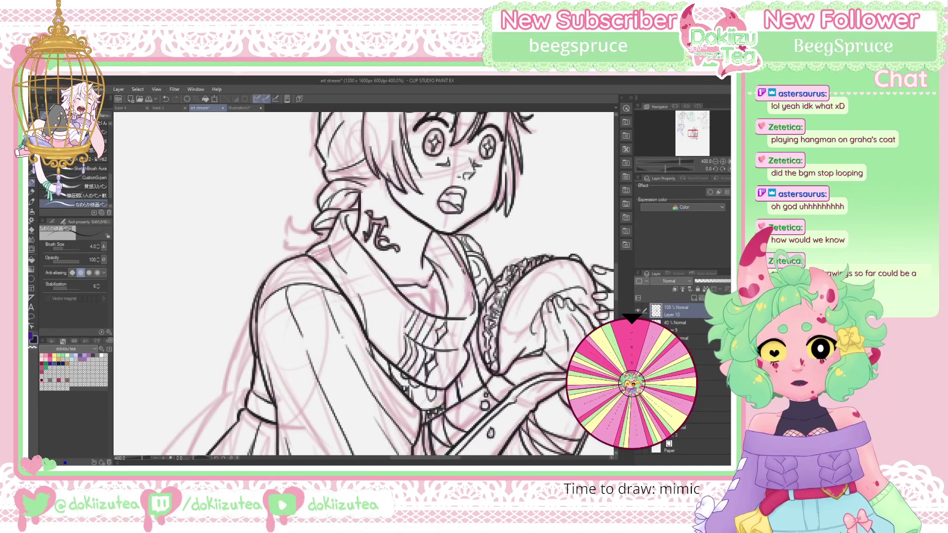
mouse_move(319, 241)
mouse_down()
mouse_move(292, 216)
mouse_move(295, 236)
mouse_move(312, 236)
mouse_move(298, 249)
mouse_move(311, 245)
mouse_move(302, 231)
mouse_up()
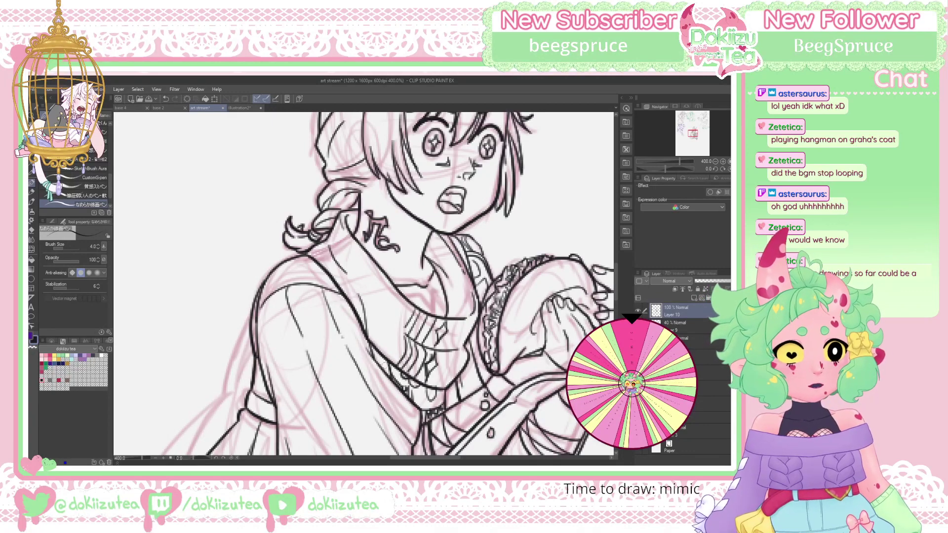
Ink the long tapering cloth piece hanging behind the back from the shoulder, undoing the last stroke at its tip
drag(365, 390, 468, 321)
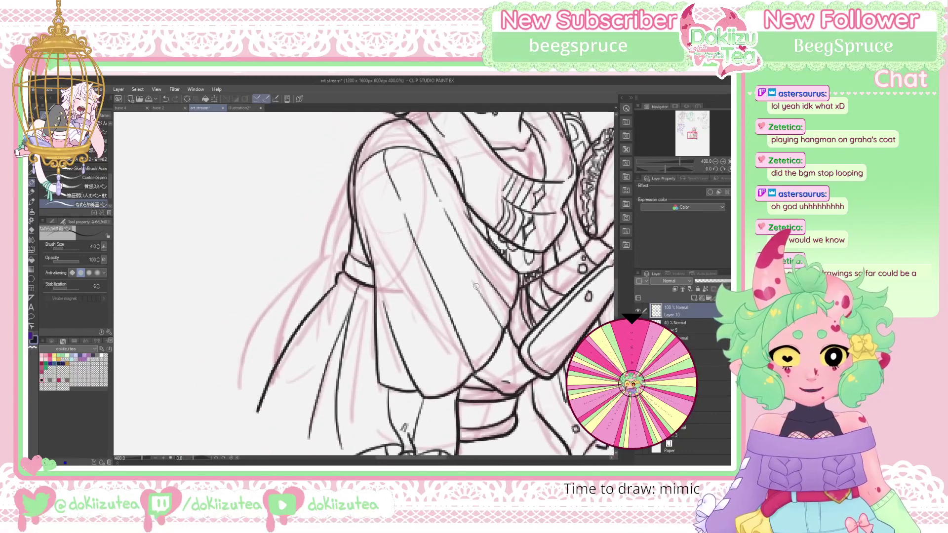
mouse_move(353, 158)
mouse_down()
mouse_move(334, 238)
mouse_move(223, 405)
mouse_up()
mouse_move(329, 261)
mouse_down()
mouse_move(251, 355)
mouse_move(244, 418)
mouse_up()
mouse_move(244, 413)
mouse_down()
mouse_move(260, 397)
mouse_move(244, 420)
mouse_move(228, 409)
mouse_up()
key(ctrl+z)
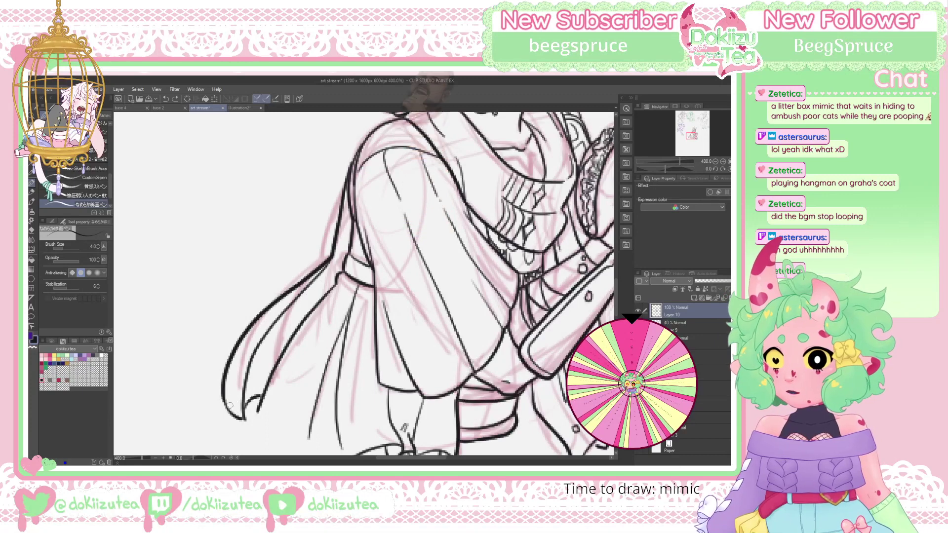
Ink the cross-patterned bands and hanging fringe tassels at both ends of the long back cloth
mouse_move(230, 391)
mouse_down()
mouse_move(242, 426)
mouse_move(221, 406)
mouse_move(206, 435)
mouse_move(215, 428)
mouse_move(220, 451)
mouse_up()
drag(690, 135, 690, 137)
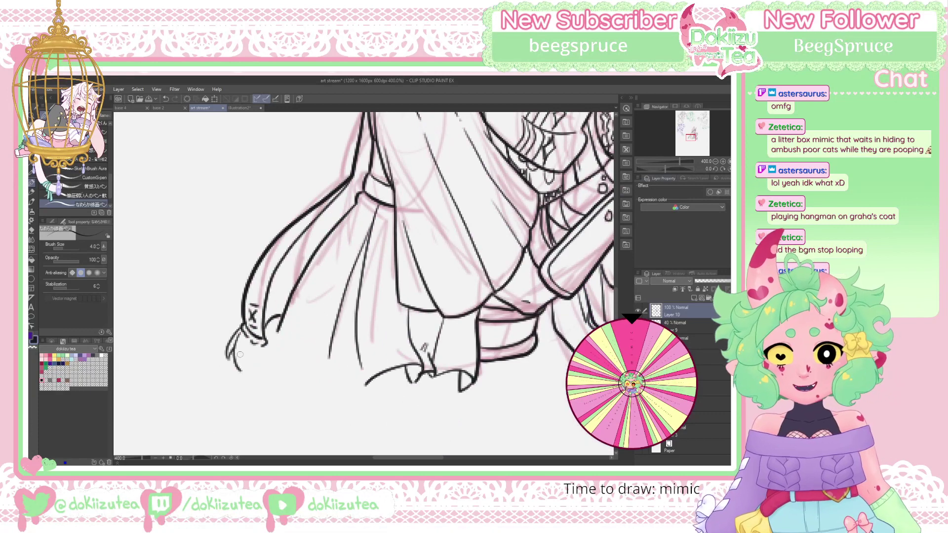
mouse_move(244, 346)
mouse_down()
mouse_move(276, 369)
mouse_move(257, 360)
mouse_move(256, 346)
mouse_move(261, 380)
mouse_up()
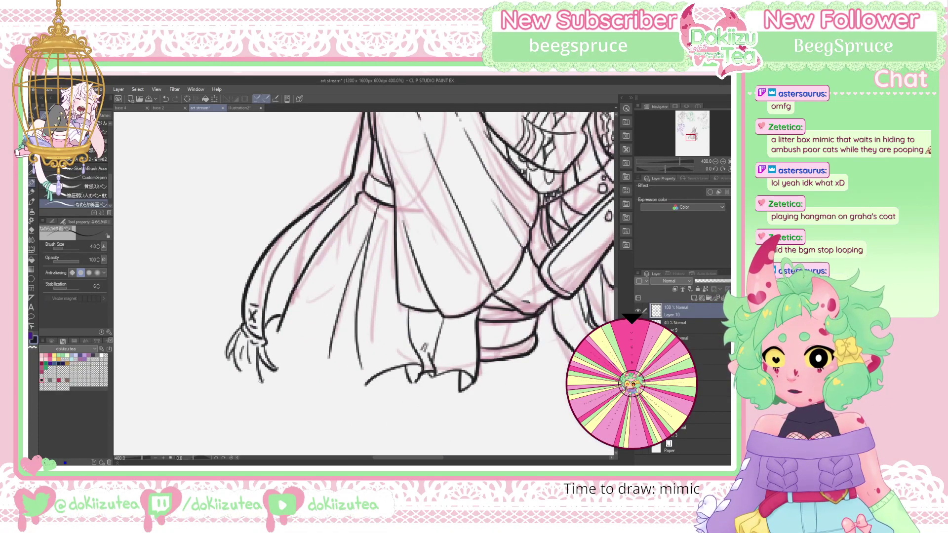
drag(243, 344, 246, 364)
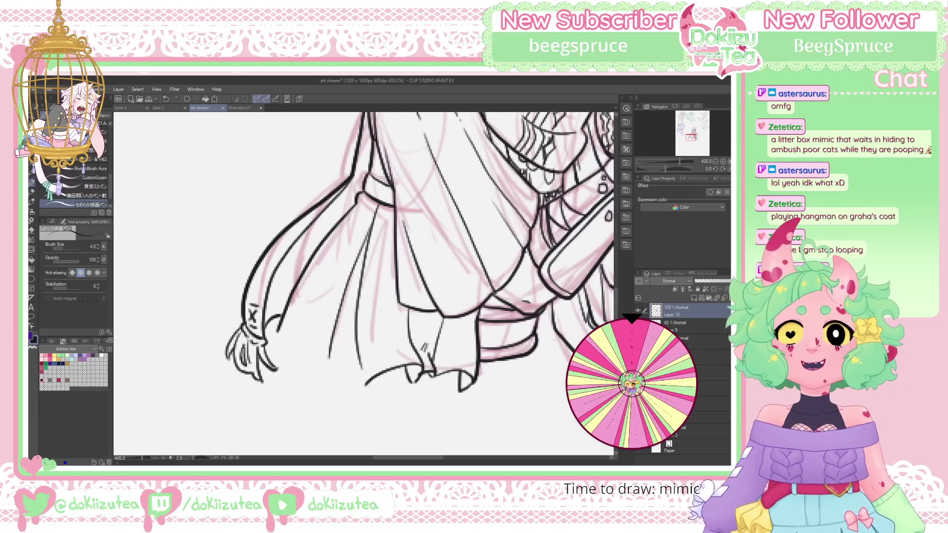
drag(693, 135, 691, 133)
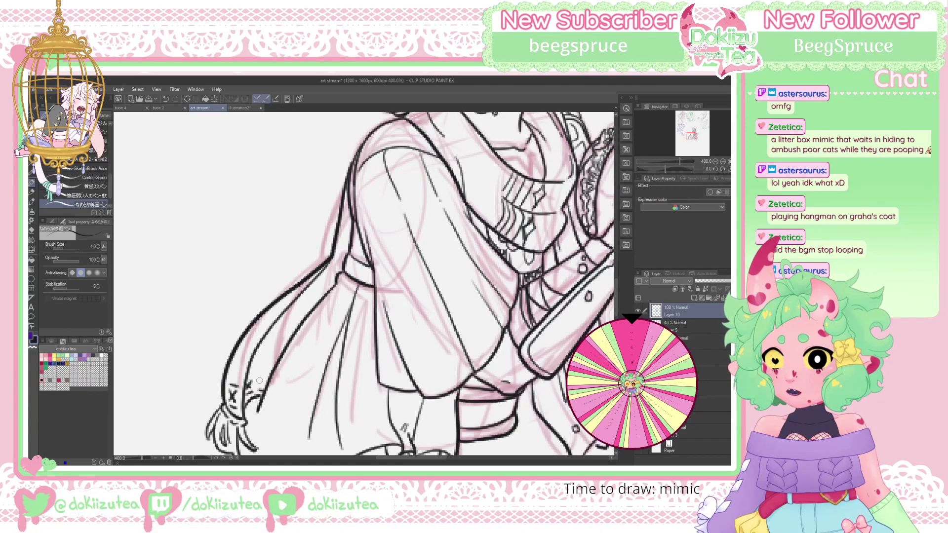
drag(266, 387, 262, 374)
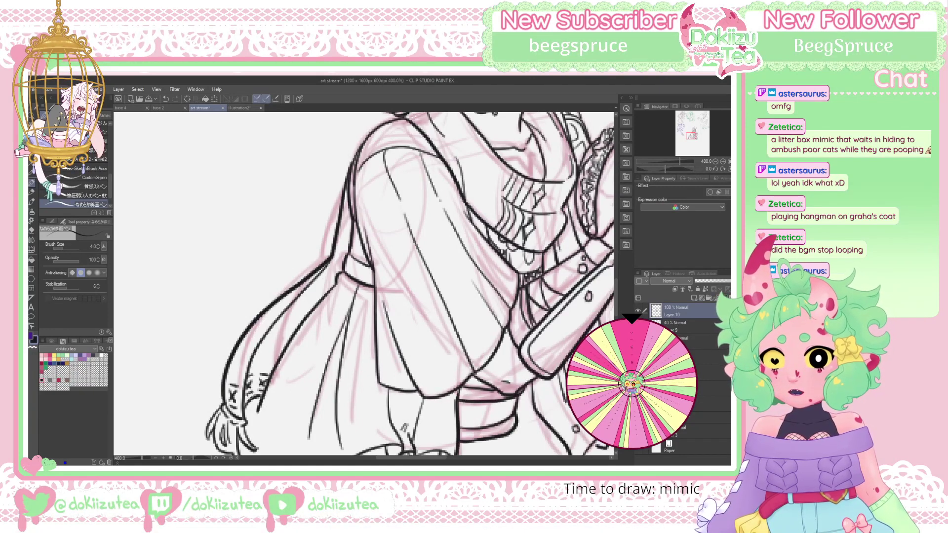
drag(251, 415, 255, 406)
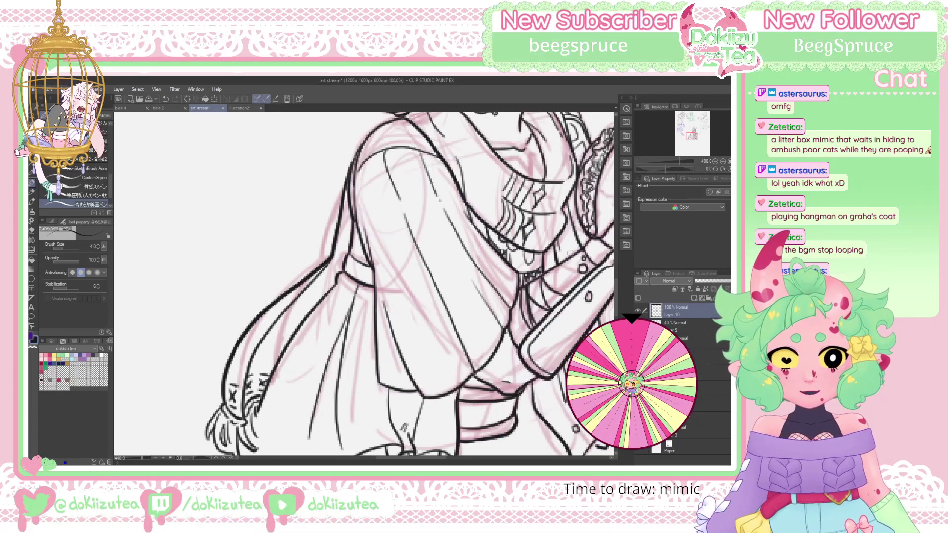
Ink the outline of the fluffy tail curving up and over behind the character's back
click(723, 162)
click(723, 162)
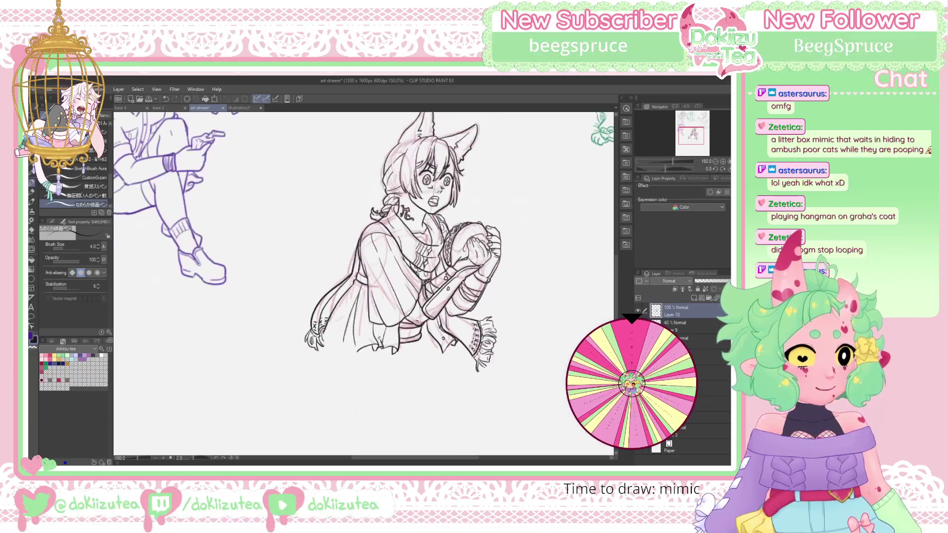
click(723, 162)
mouse_move(285, 348)
mouse_down()
mouse_move(275, 273)
mouse_move(289, 228)
mouse_move(342, 201)
mouse_move(352, 224)
mouse_move(316, 248)
mouse_move(302, 306)
mouse_up()
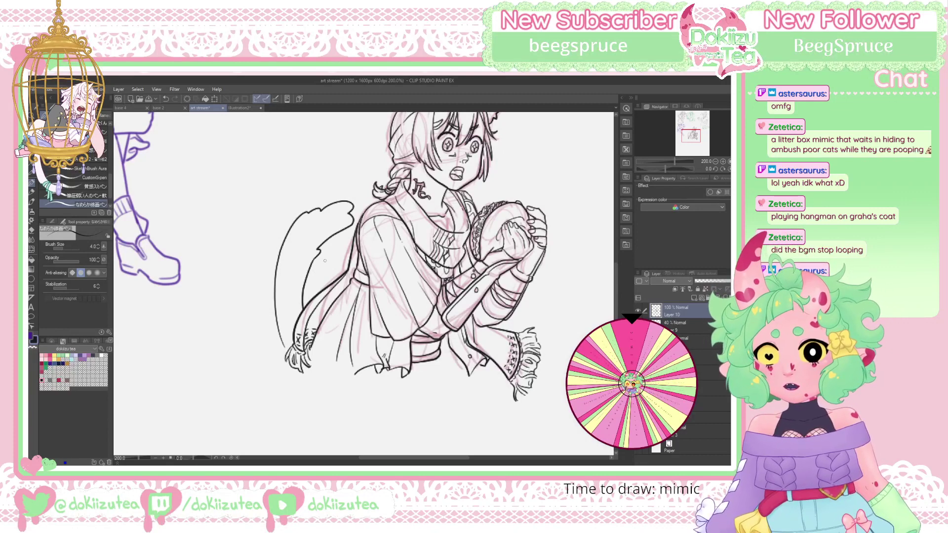
drag(690, 136, 692, 134)
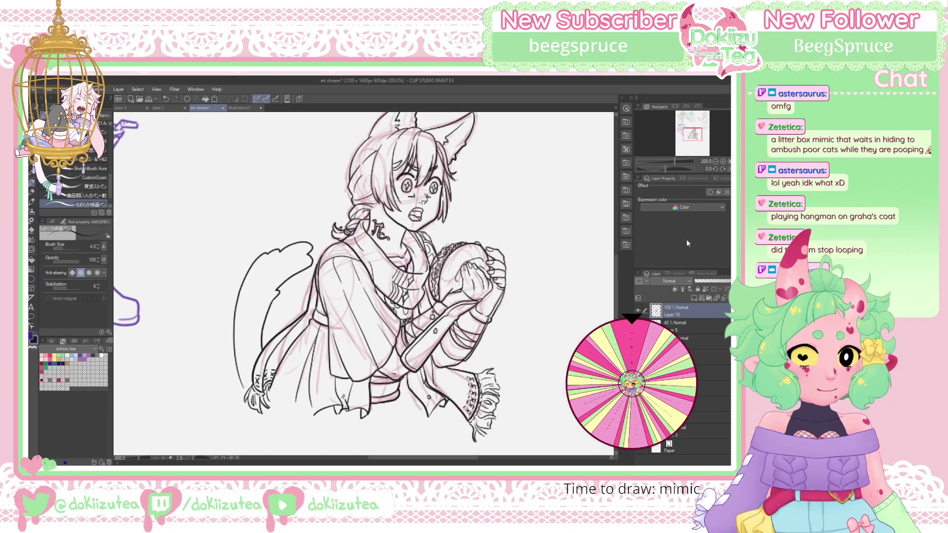
Clear the pink rough sketch from its layer beneath the ink lines
click(695, 324)
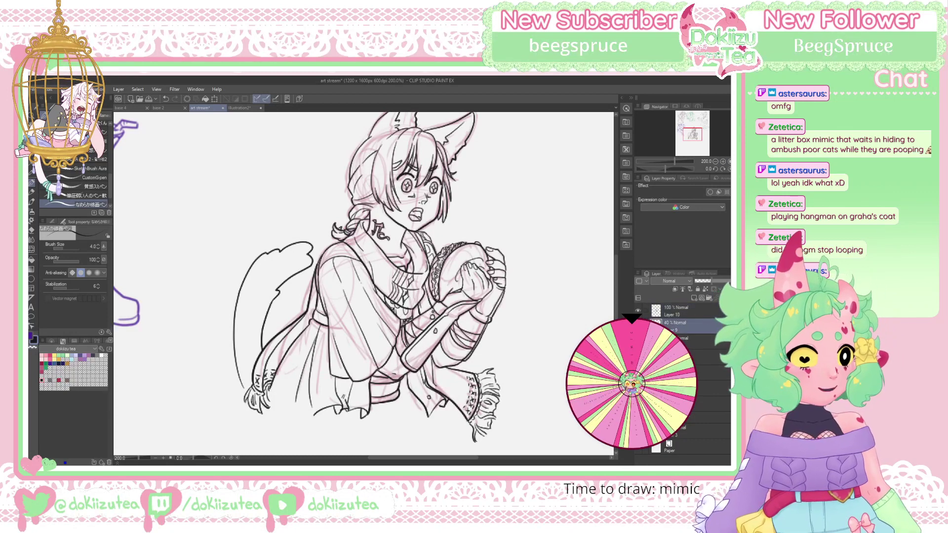
key(Delete)
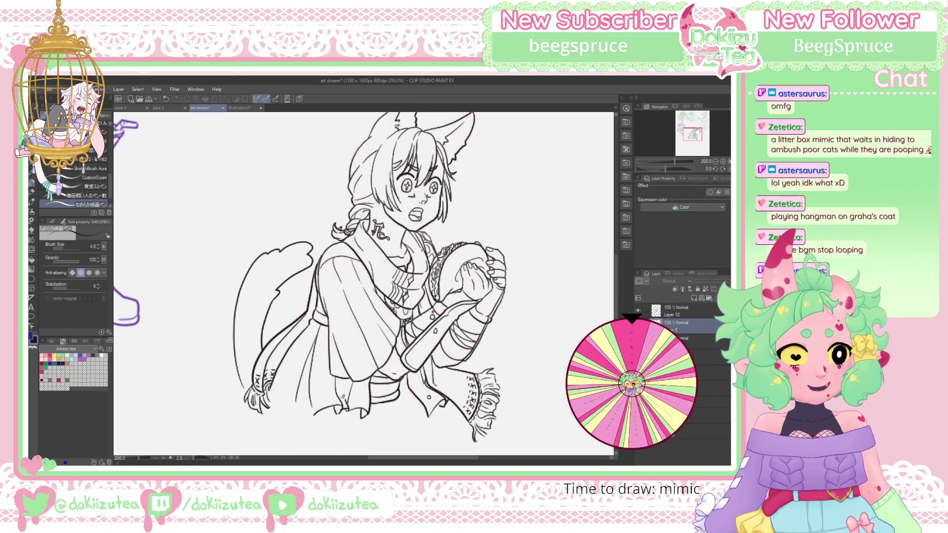
click(697, 131)
key(ctrl+minus)
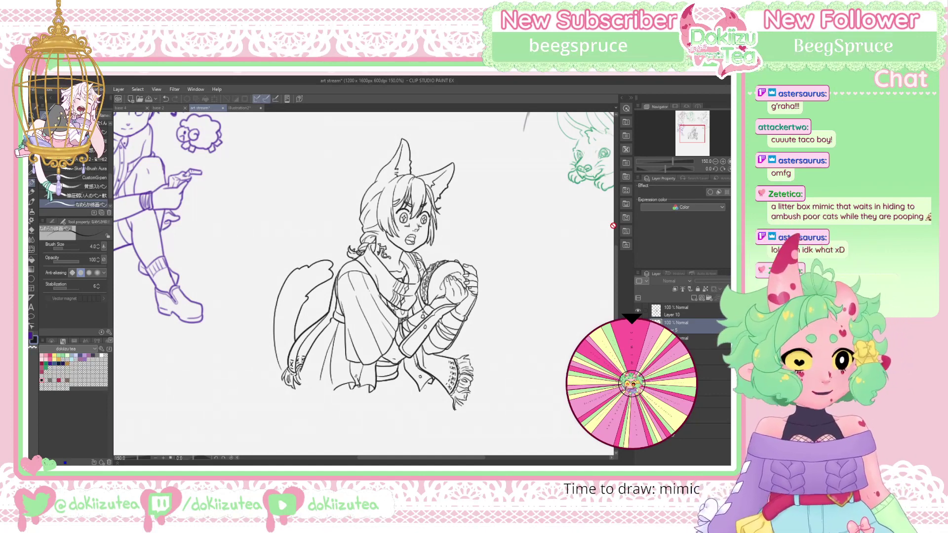
Reorder Layer 10 below the empty layer, then gather the finished drawing layers into a new folder and select the ink layer
click(694, 315)
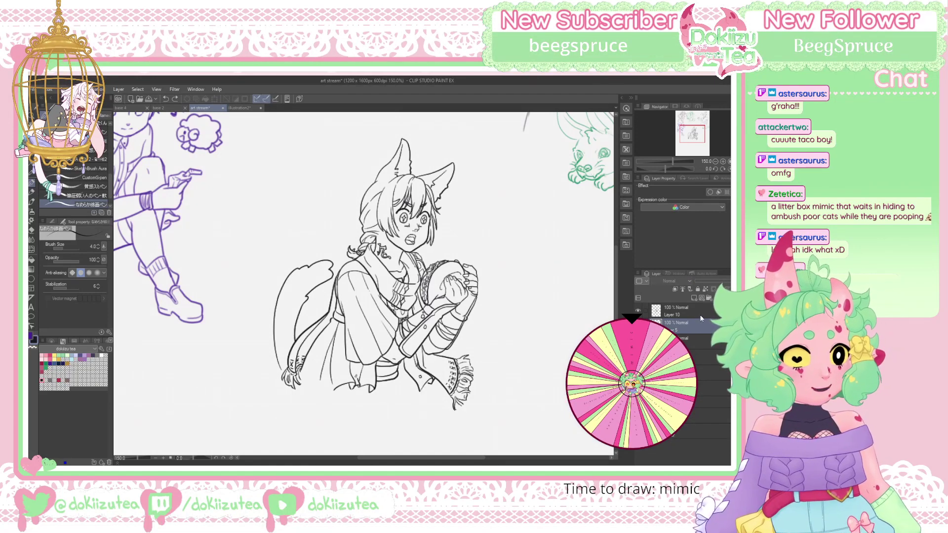
drag(689, 313, 691, 330)
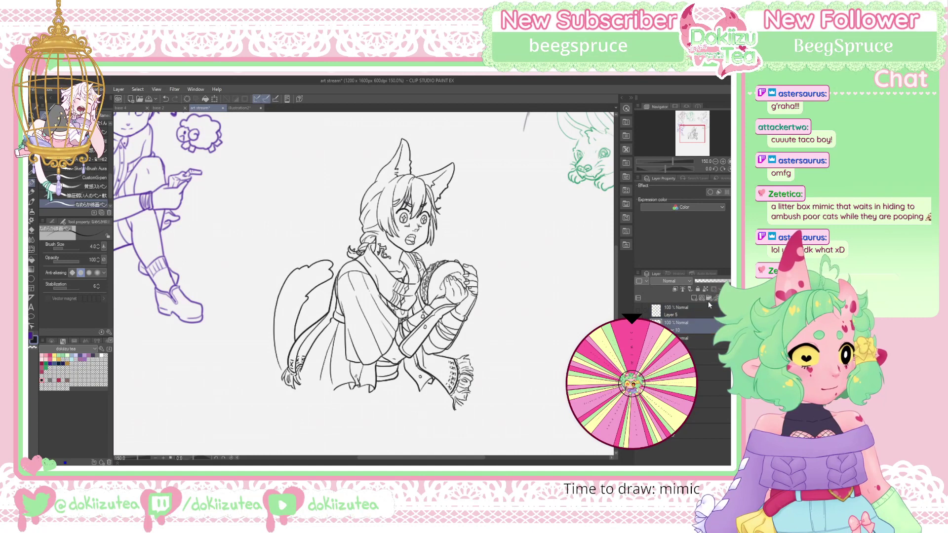
click(709, 298)
click(698, 334)
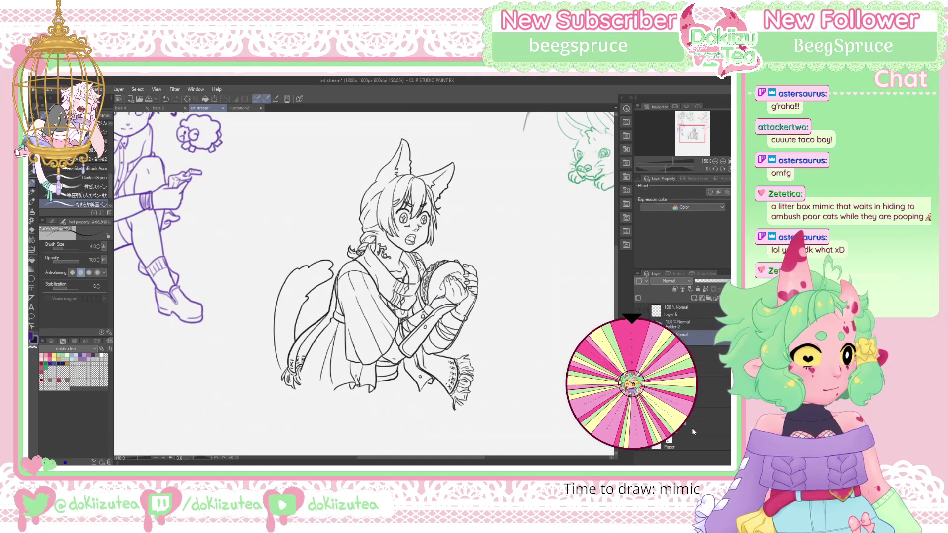
drag(692, 339, 694, 330)
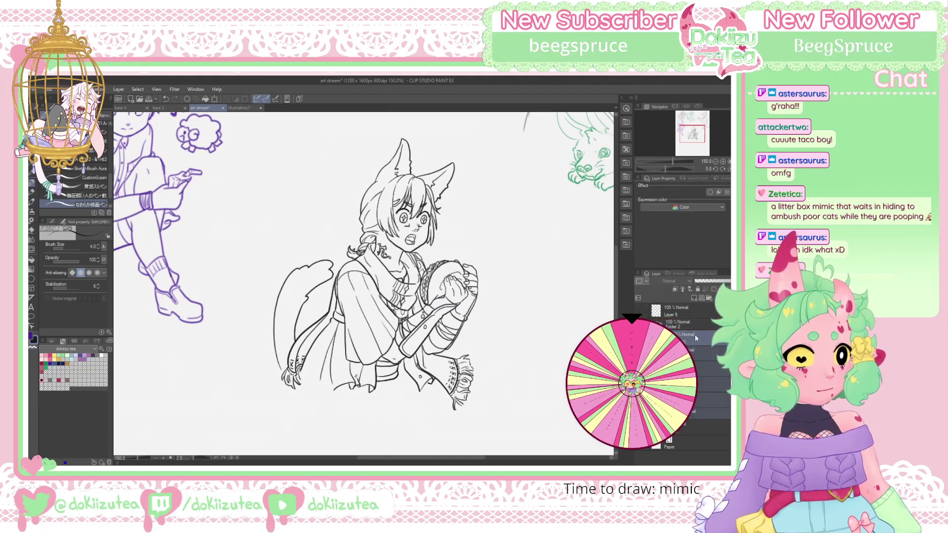
click(696, 336)
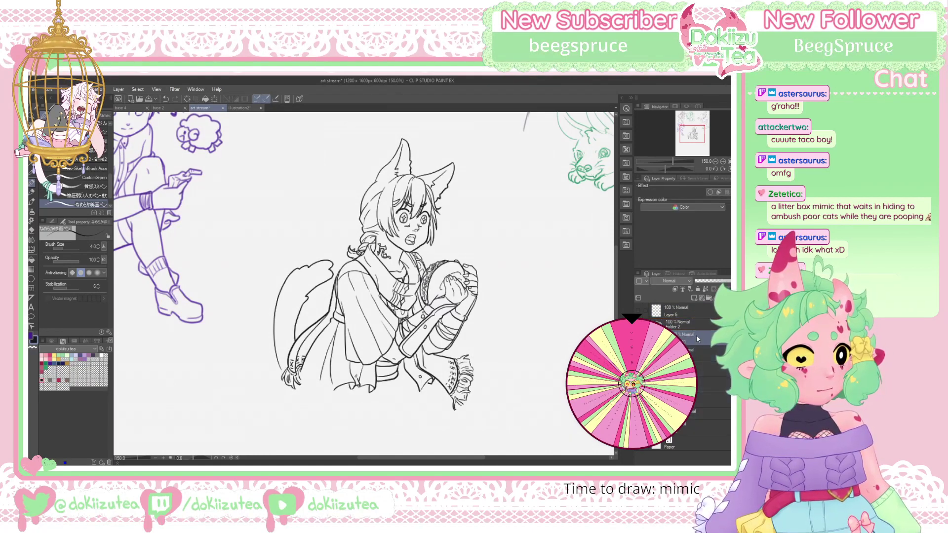
Move the G'raha Tia drawing up and to the right, beside the green puppy and close under the upper sketches
click(714, 161)
drag(701, 146, 698, 140)
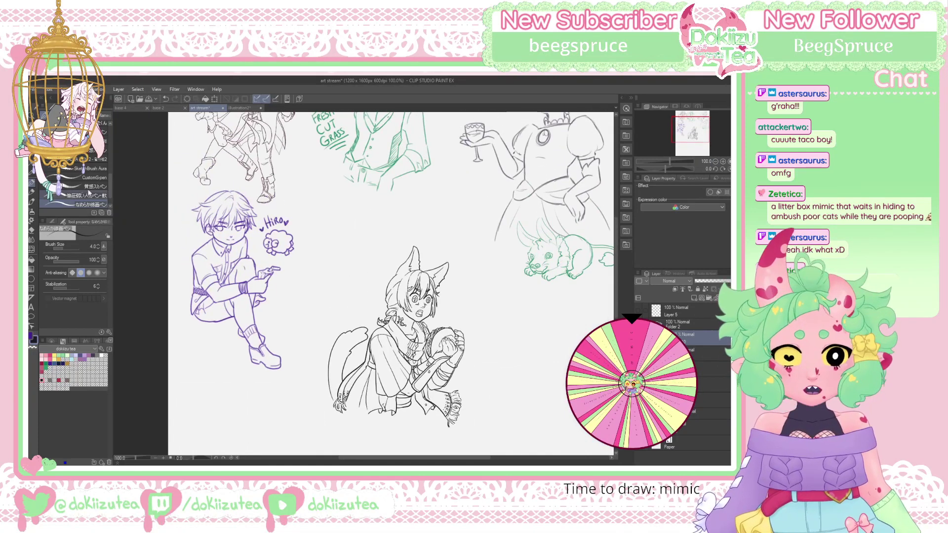
key(k)
drag(490, 330, 523, 233)
drag(452, 224, 467, 226)
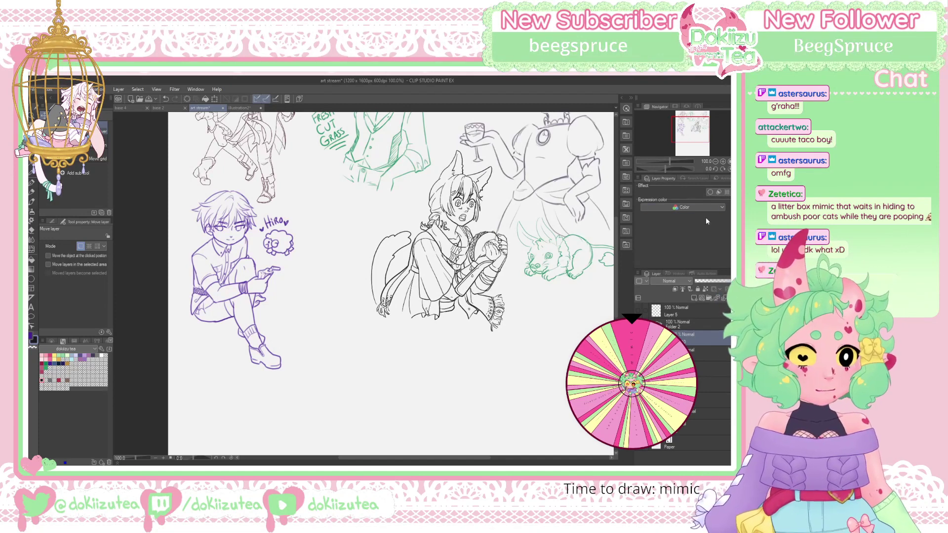
Collapse the drawings' folder and add a new layer above it, ready to sketch with the Lighter pencil on the blank lower canvas
click(690, 325)
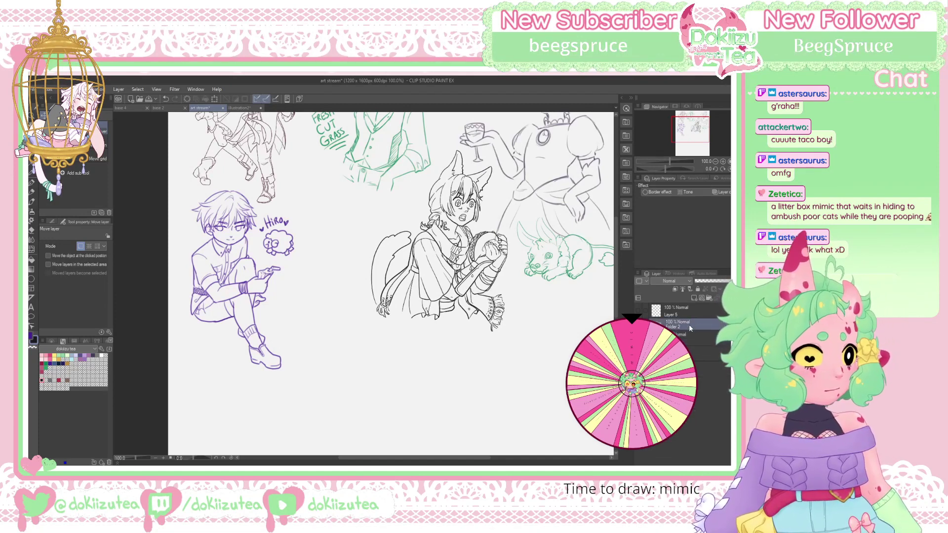
click(693, 298)
drag(697, 136, 694, 145)
click(723, 161)
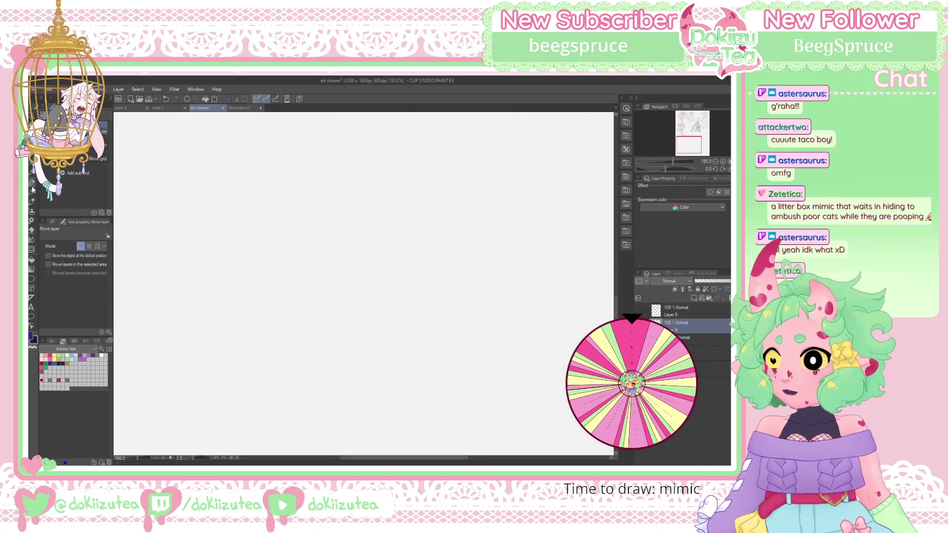
click(31, 192)
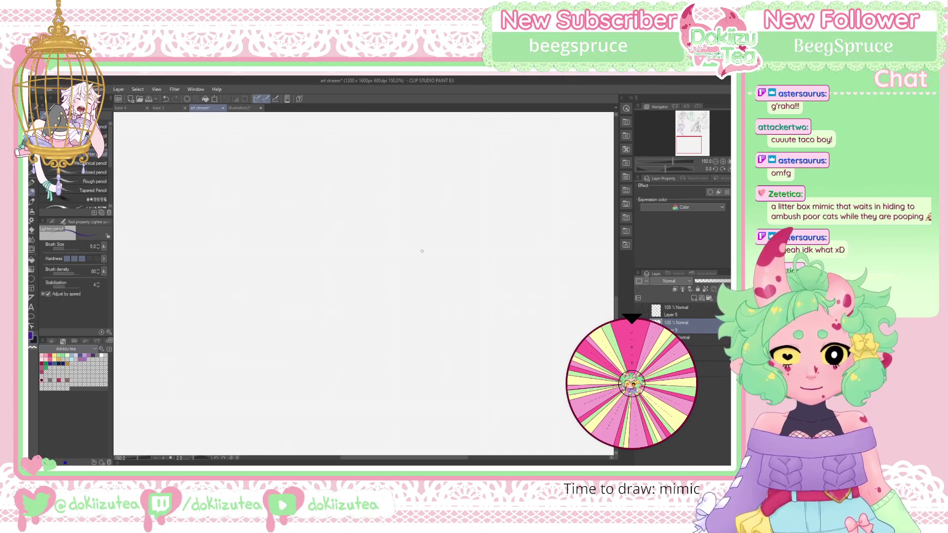
Sketch the four-sided top rim of the litter box in purple perspective lines
mouse_move(351, 314)
mouse_down()
mouse_move(418, 280)
mouse_move(343, 321)
mouse_move(425, 276)
mouse_up()
mouse_move(352, 257)
mouse_down()
mouse_move(443, 262)
mouse_move(416, 280)
mouse_move(367, 261)
mouse_move(436, 265)
mouse_up()
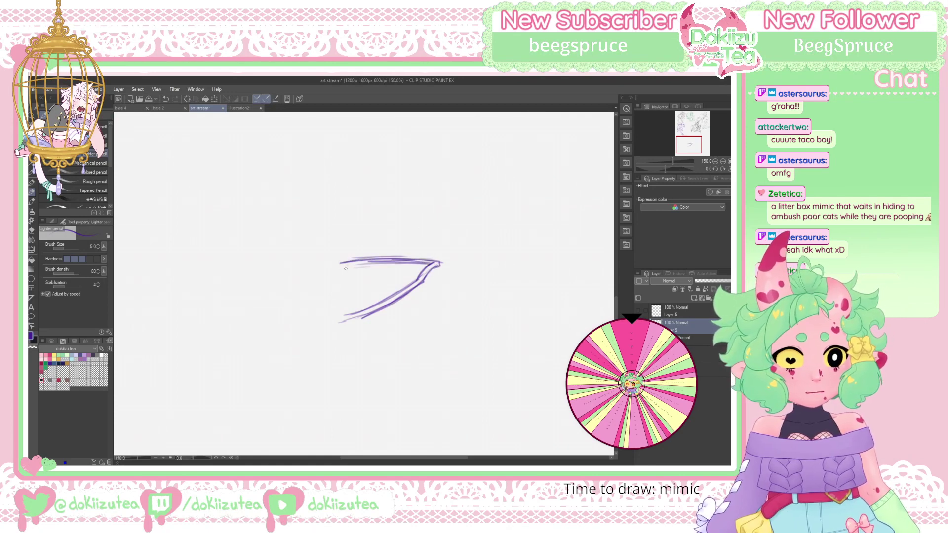
drag(350, 260, 288, 294)
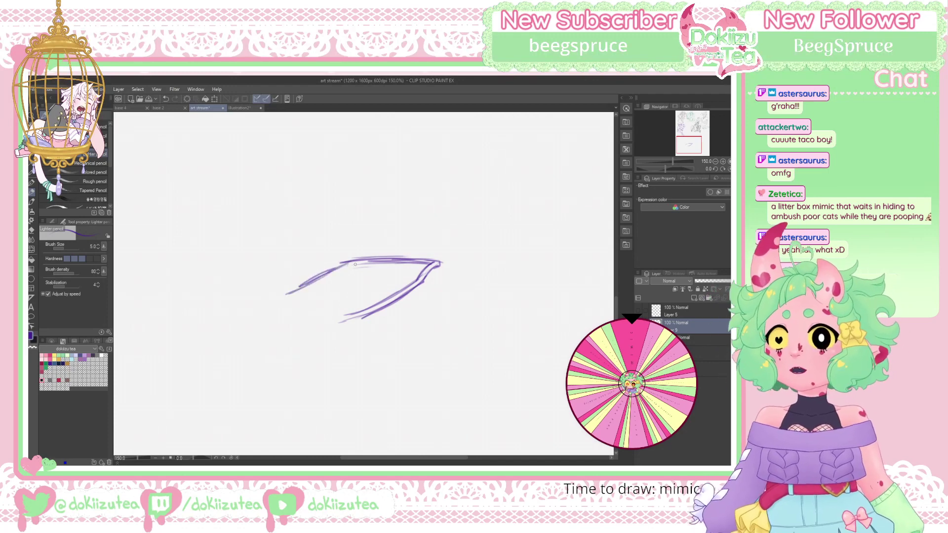
drag(311, 282, 277, 299)
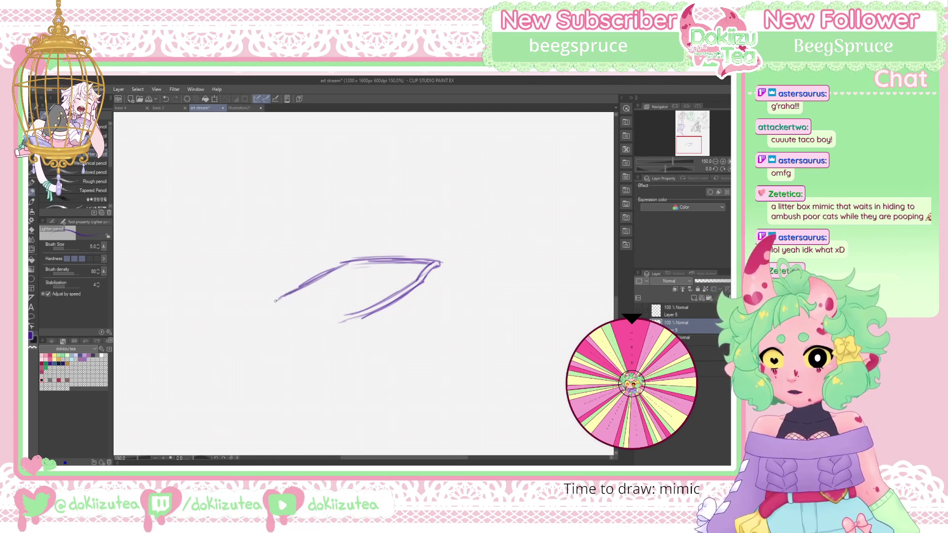
drag(277, 310, 353, 322)
drag(279, 305, 350, 316)
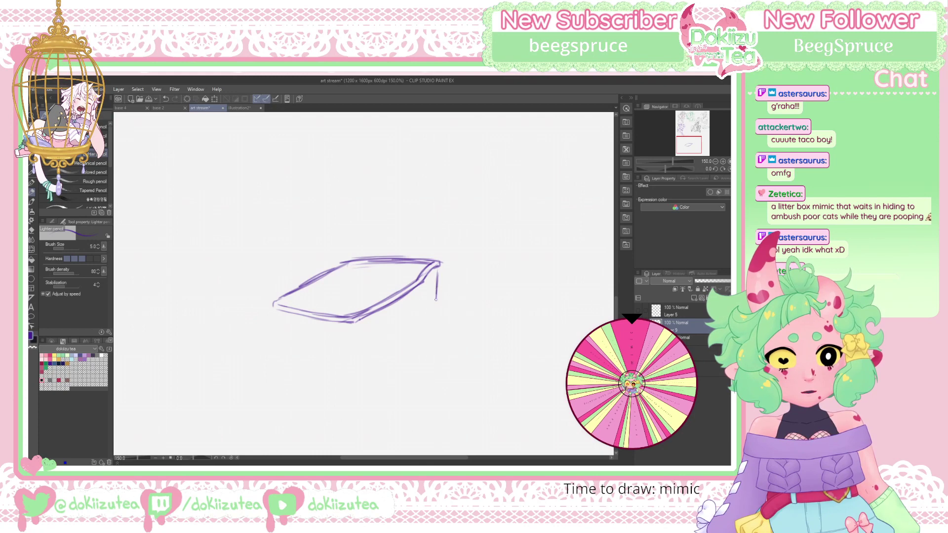
Sketch the litter box's two visible walls down to the base and the uneven litter line inside the rim
drag(435, 295, 355, 341)
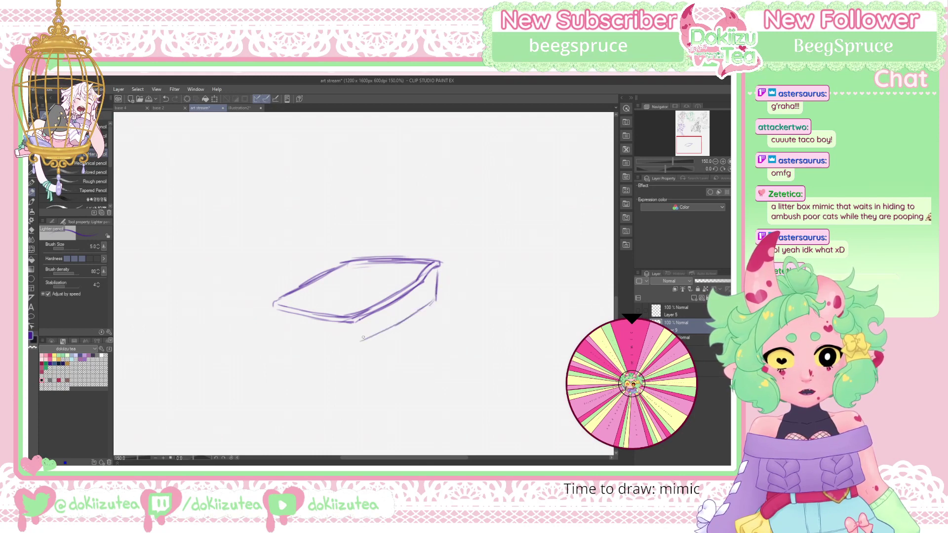
mouse_move(434, 304)
mouse_down()
mouse_move(372, 342)
mouse_move(380, 336)
mouse_move(353, 348)
mouse_up()
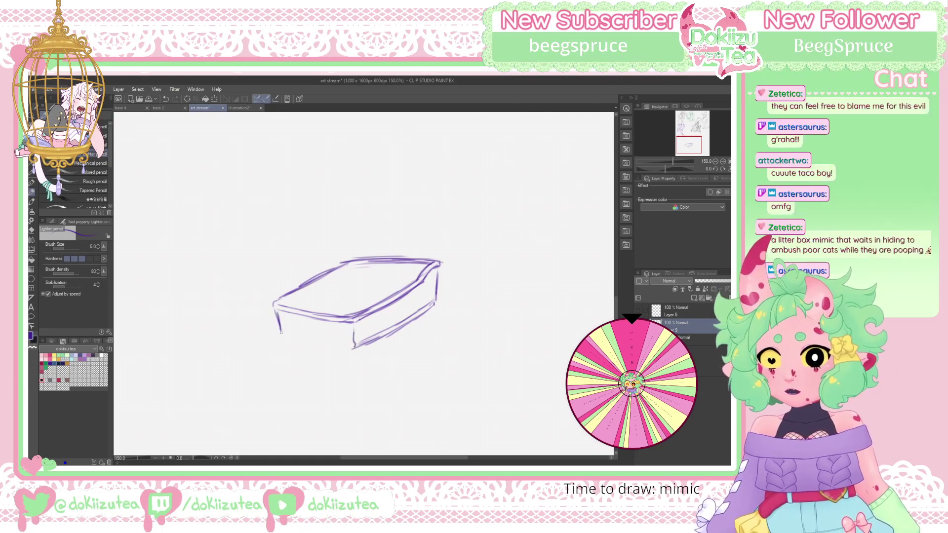
drag(335, 347, 363, 339)
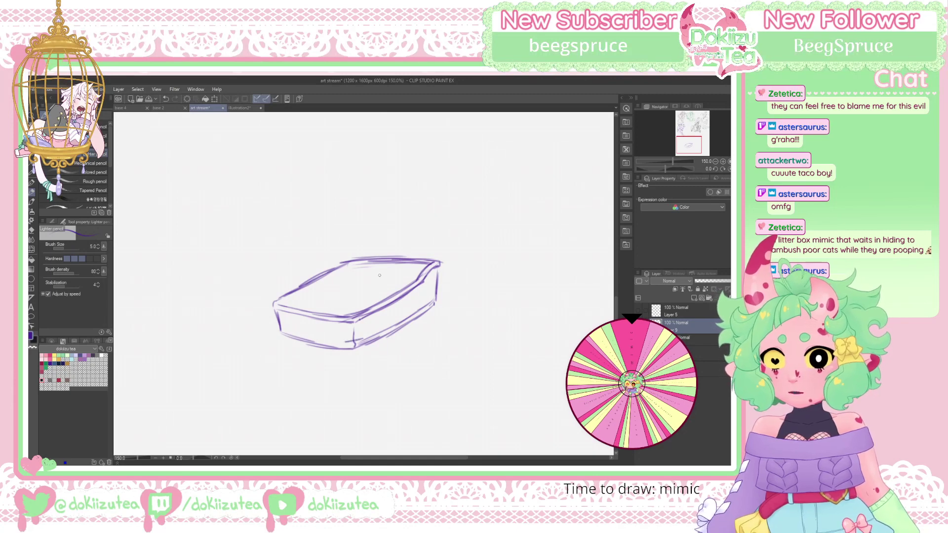
mouse_move(419, 270)
mouse_down()
mouse_move(357, 271)
mouse_move(327, 286)
mouse_move(343, 275)
mouse_move(324, 298)
mouse_move(289, 305)
mouse_up()
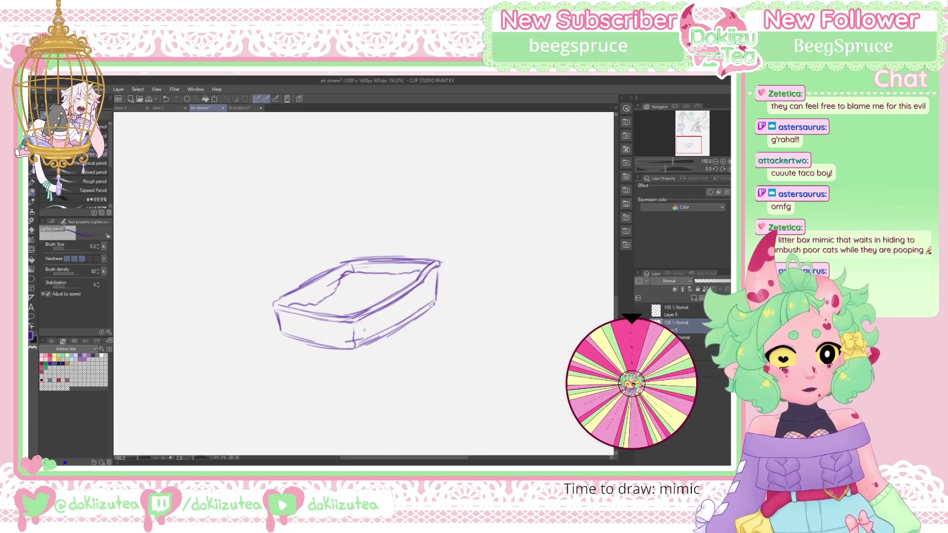
Sketch pairs of oval eyes with pupils at the ends of the long side wall and on the short wall
mouse_move(369, 321)
mouse_down()
mouse_move(366, 336)
mouse_move(388, 320)
mouse_up()
drag(428, 284, 415, 304)
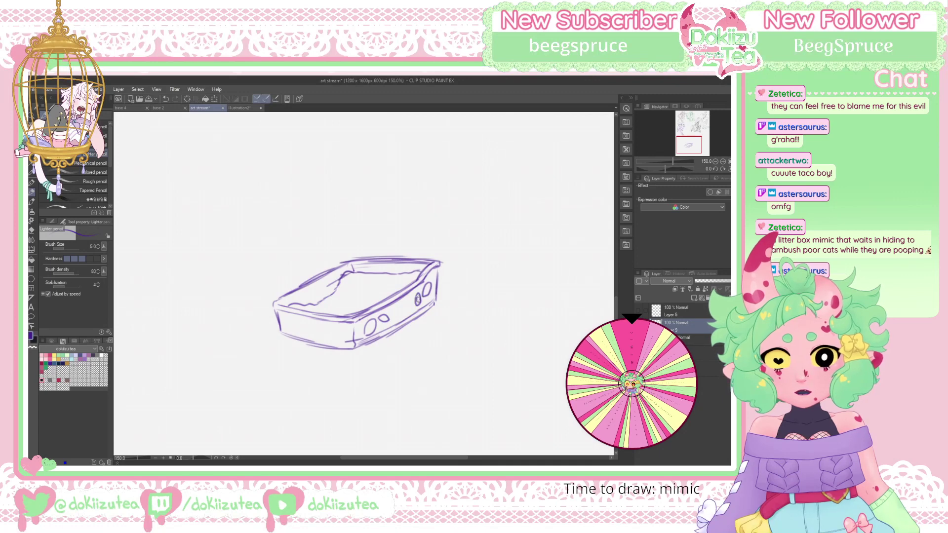
drag(429, 285, 424, 295)
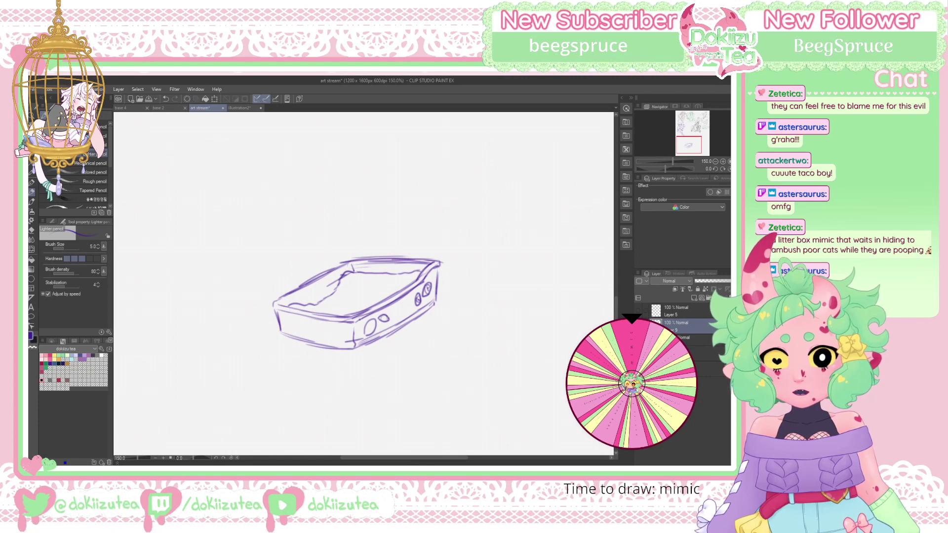
drag(372, 326, 370, 331)
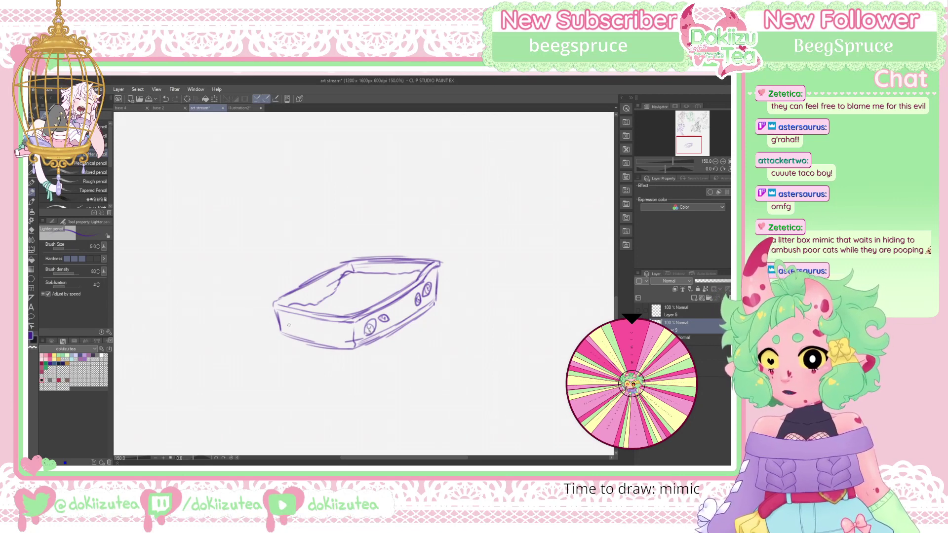
drag(279, 315, 288, 326)
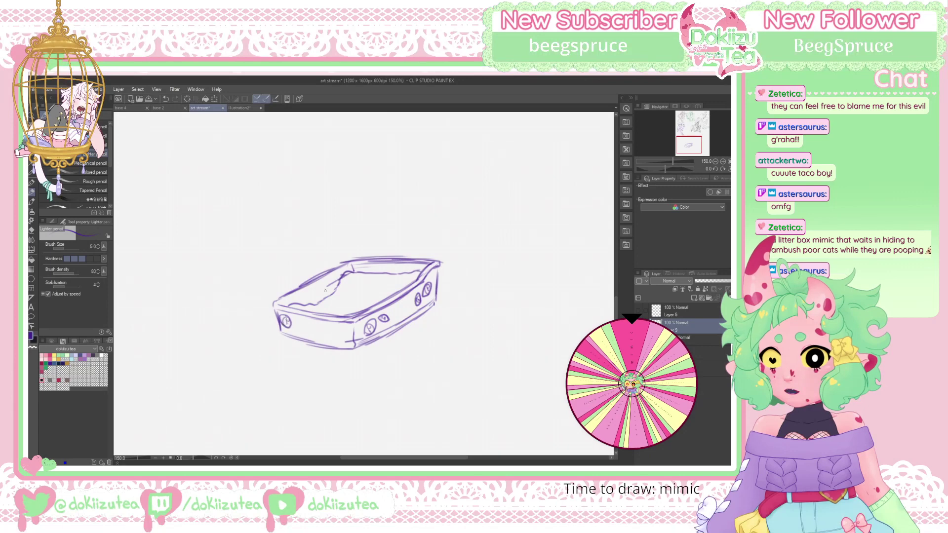
drag(292, 317, 296, 324)
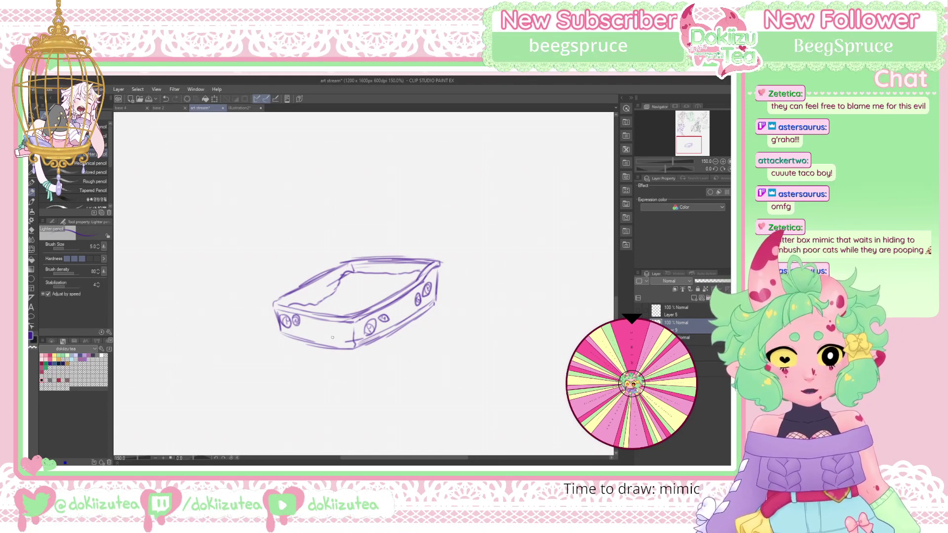
Sketch more oval eyes with pupils along the litter box's short and long outer walls, filling the gaps between the existing pairs
mouse_move(346, 333)
mouse_down()
mouse_move(342, 345)
mouse_move(329, 343)
mouse_move(345, 328)
mouse_move(330, 343)
mouse_move(344, 332)
mouse_move(339, 338)
mouse_up()
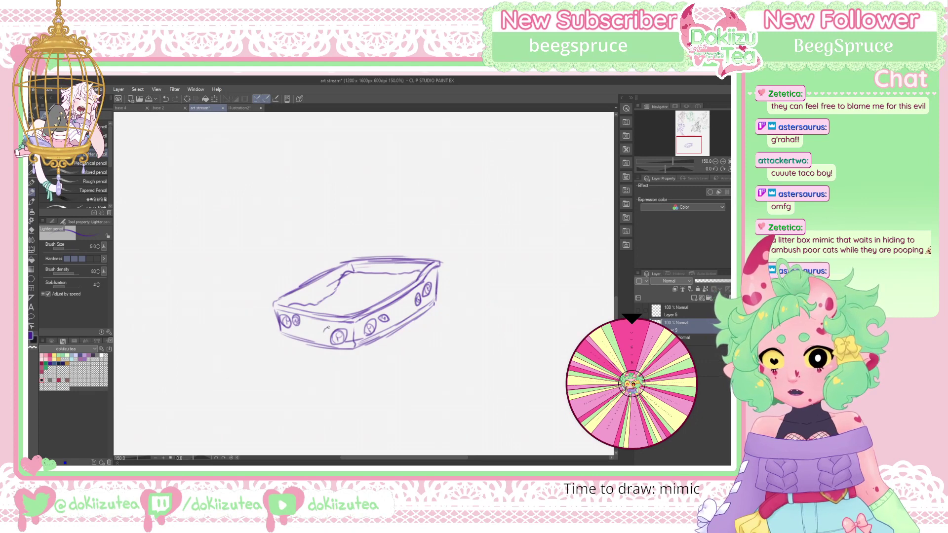
drag(326, 329, 326, 334)
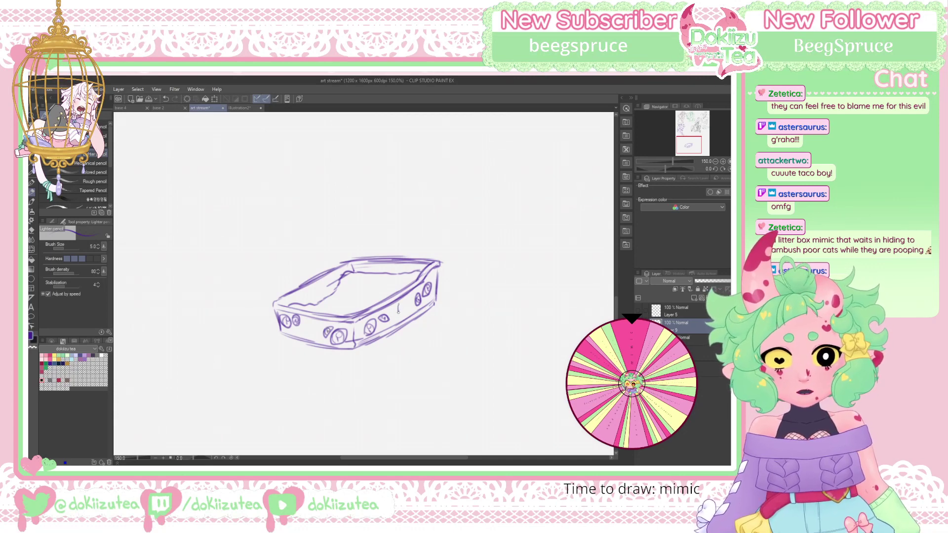
mouse_move(398, 310)
mouse_down()
mouse_move(403, 301)
mouse_move(403, 312)
mouse_up()
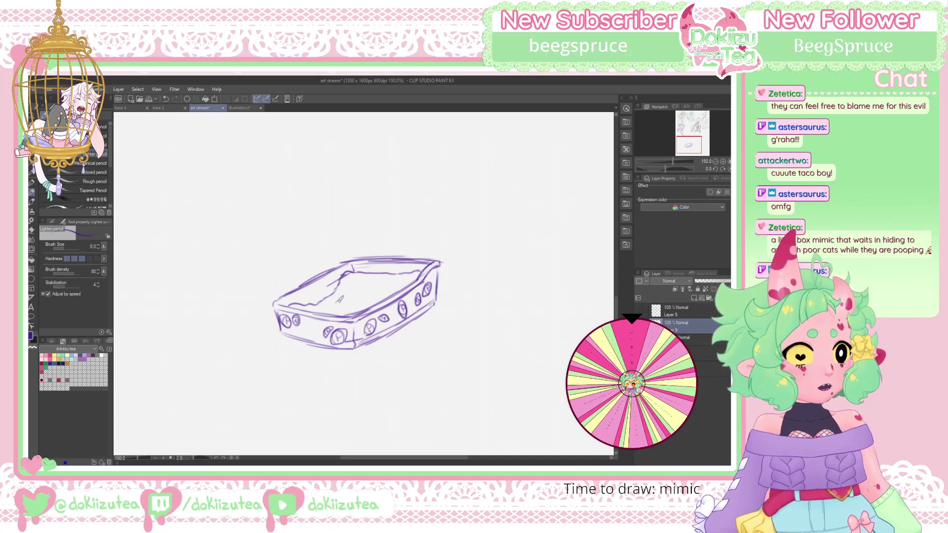
Scribble a hatched patch of short diagonal strokes in the litter near the front corner of the box
drag(333, 301, 356, 298)
mouse_move(345, 310)
mouse_down()
mouse_move(355, 298)
mouse_move(340, 306)
mouse_up()
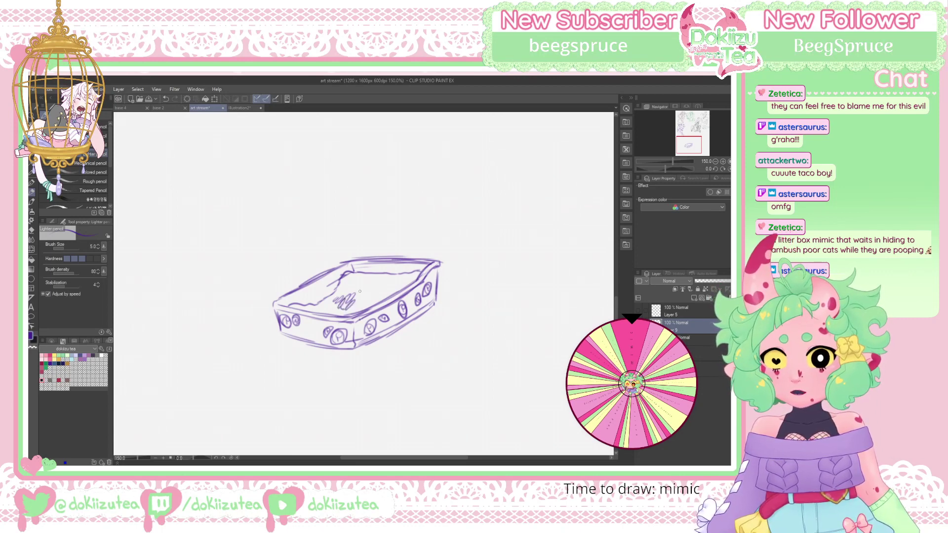
drag(356, 305, 362, 295)
drag(351, 309, 360, 298)
drag(356, 302, 361, 294)
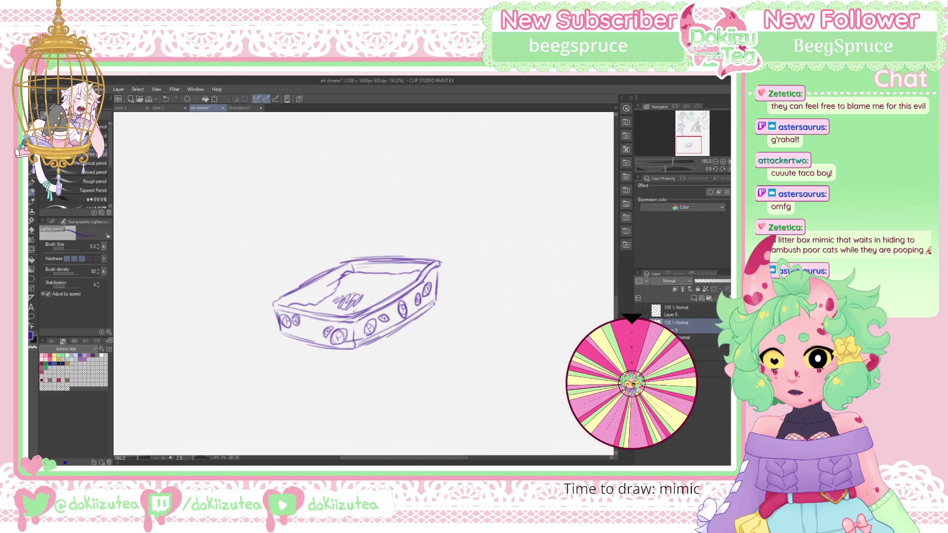
drag(353, 311, 370, 300)
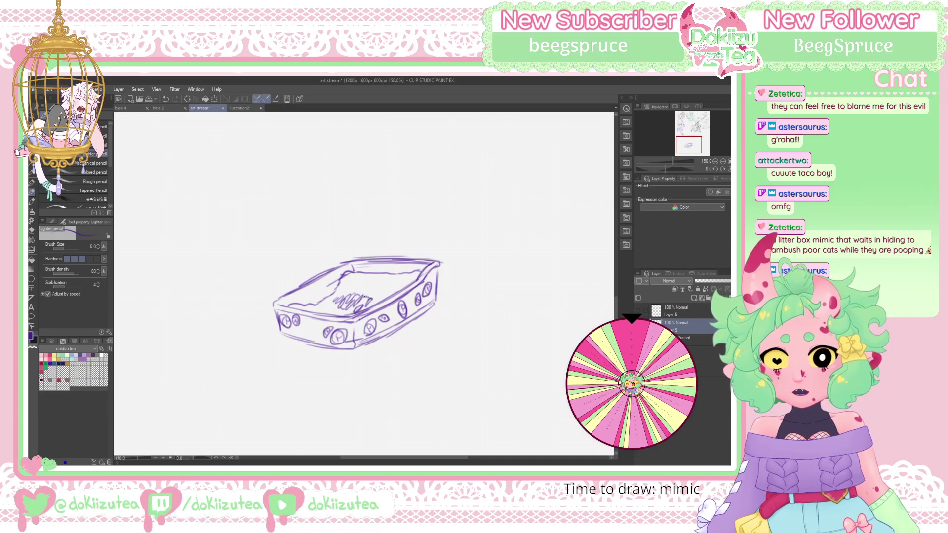
drag(367, 307, 375, 301)
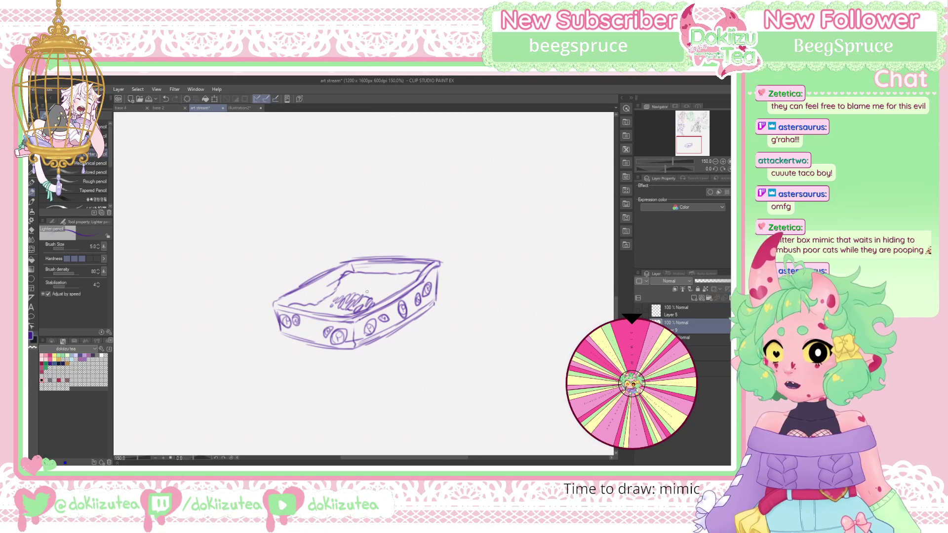
Sketch a wavy tongue curling up out of the hatched patch, plus a short contour in the litter behind it
key(e)
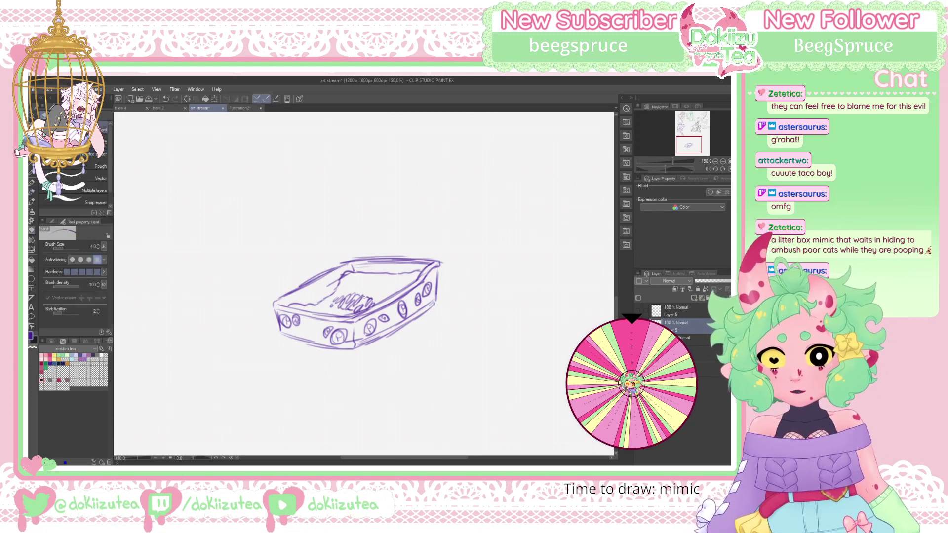
key(p)
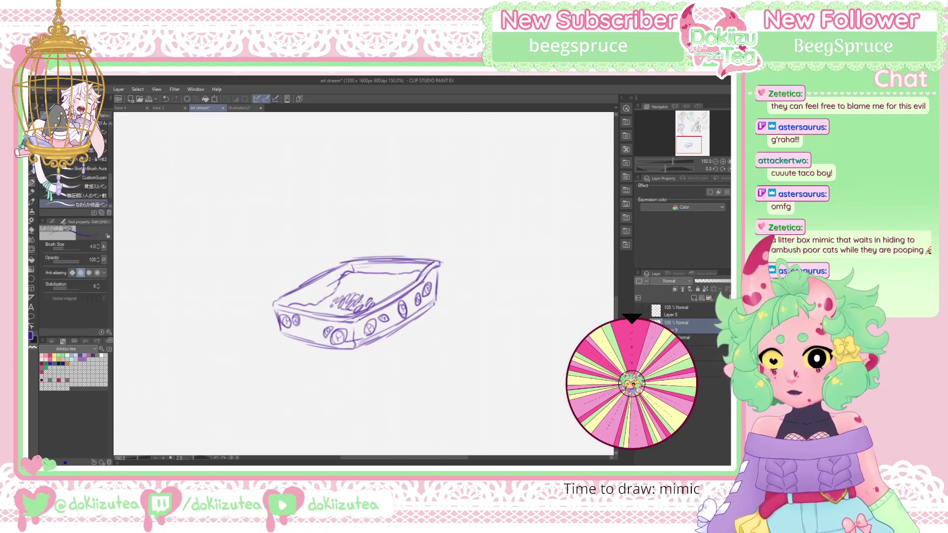
drag(383, 291, 385, 285)
key(p)
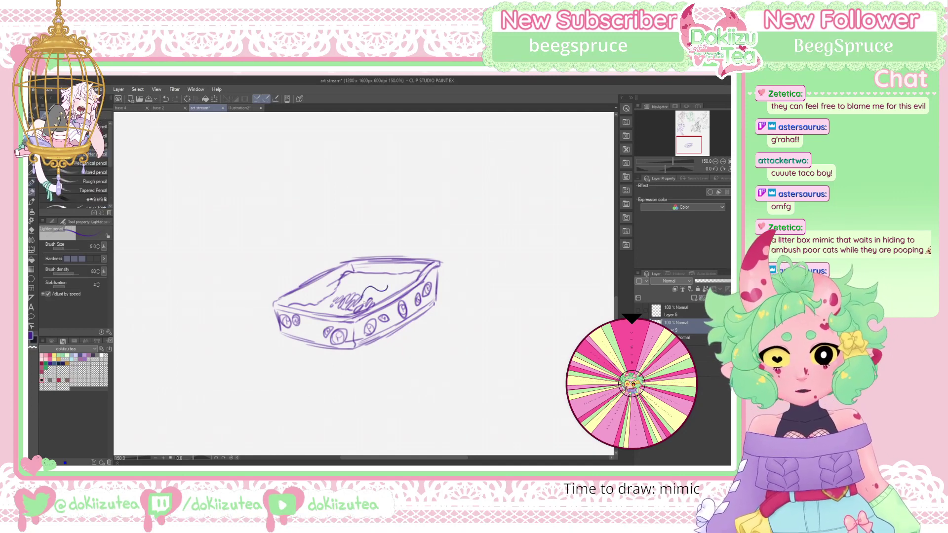
mouse_move(378, 291)
mouse_down()
mouse_move(388, 291)
mouse_move(365, 300)
mouse_up()
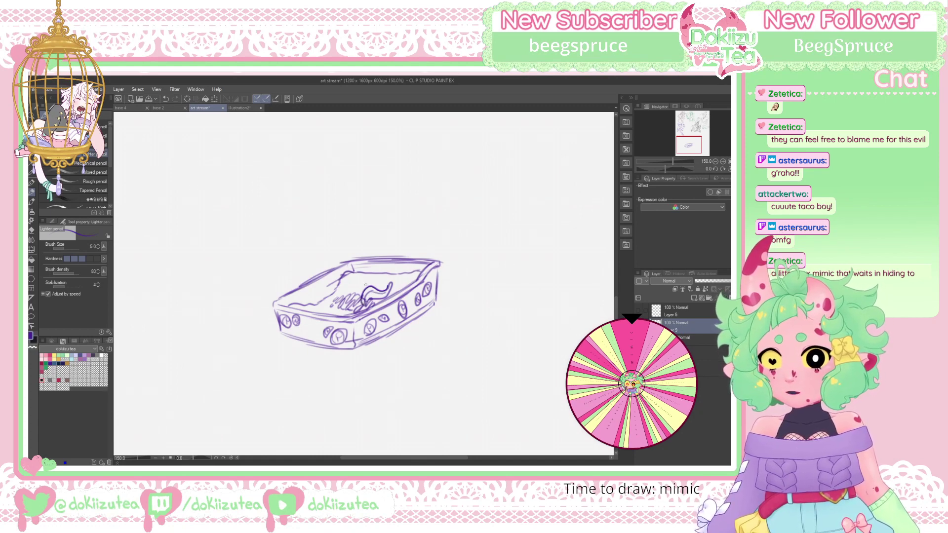
key(e)
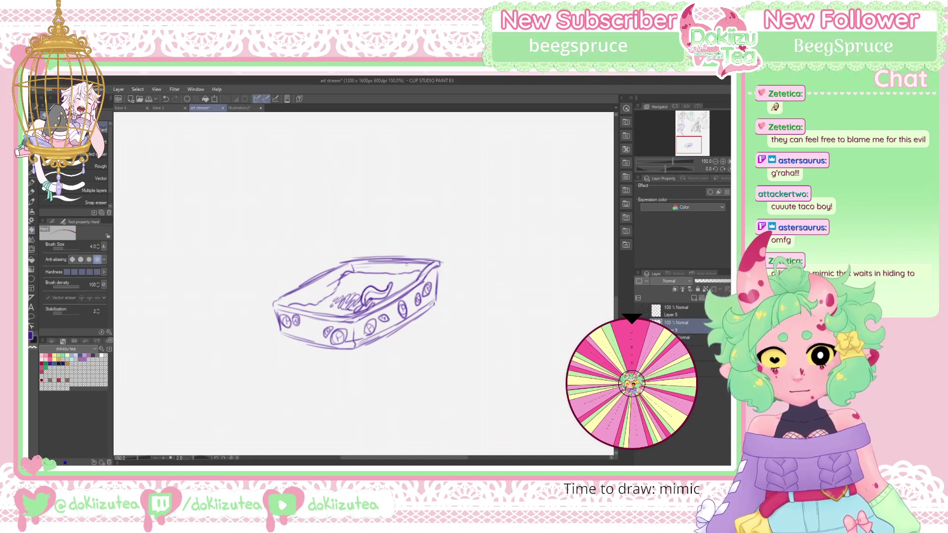
key(p)
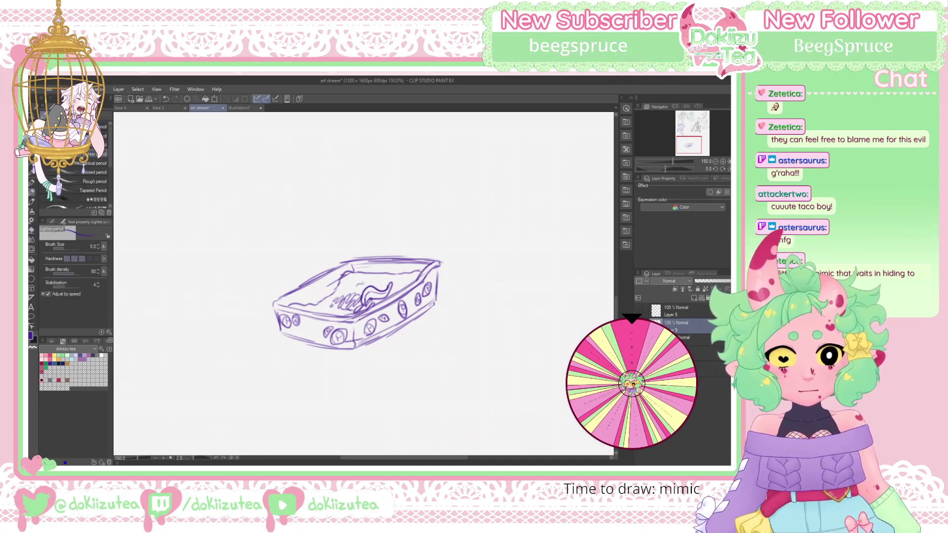
drag(363, 281, 372, 275)
Erase the stray rough lines along the litter box's back rim with the Hard eraser at size 7
key(e)
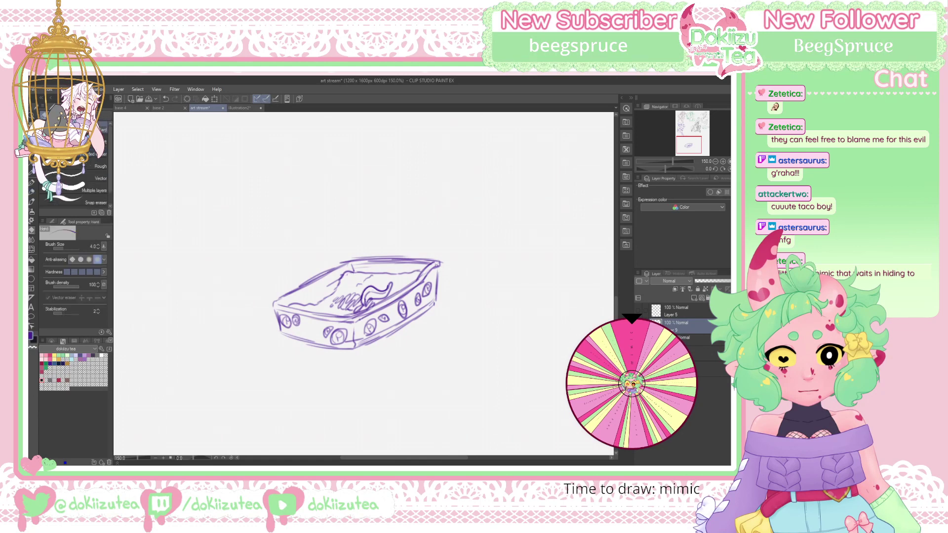
key(bracketright)
key(bracketright)
key(bracketright)
mouse_move(319, 274)
mouse_down()
mouse_move(352, 257)
mouse_move(337, 266)
mouse_move(377, 255)
mouse_move(399, 255)
mouse_move(363, 257)
mouse_move(428, 262)
mouse_up()
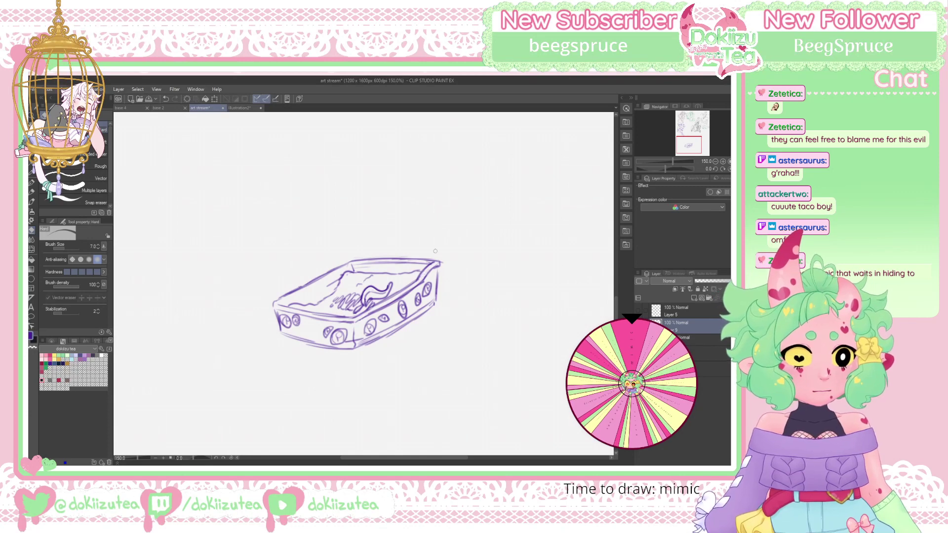
Sketch a pair of eyes on the box's inner wall and detail the litter with small lumps and denser hatching
key(p)
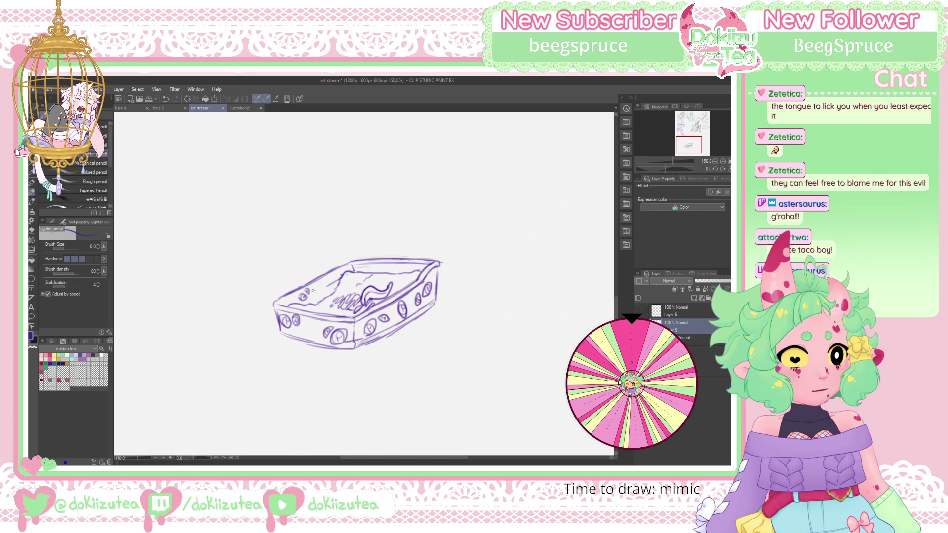
drag(311, 297, 315, 289)
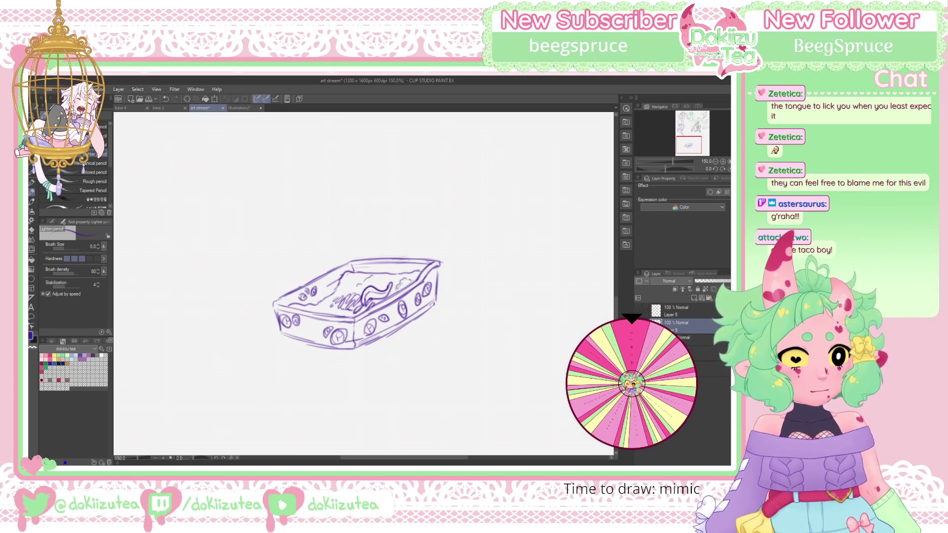
mouse_move(317, 310)
mouse_down()
mouse_move(334, 312)
mouse_move(308, 309)
mouse_up()
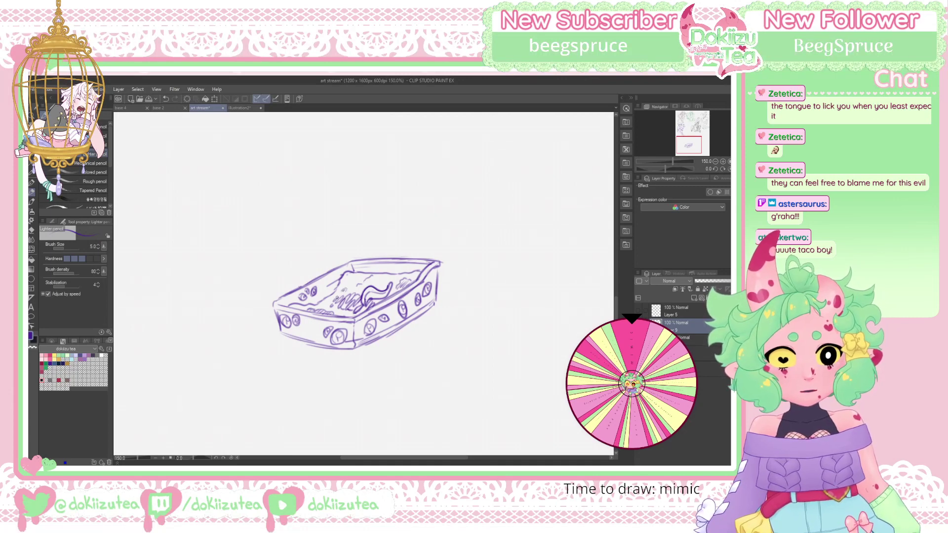
drag(349, 296, 343, 306)
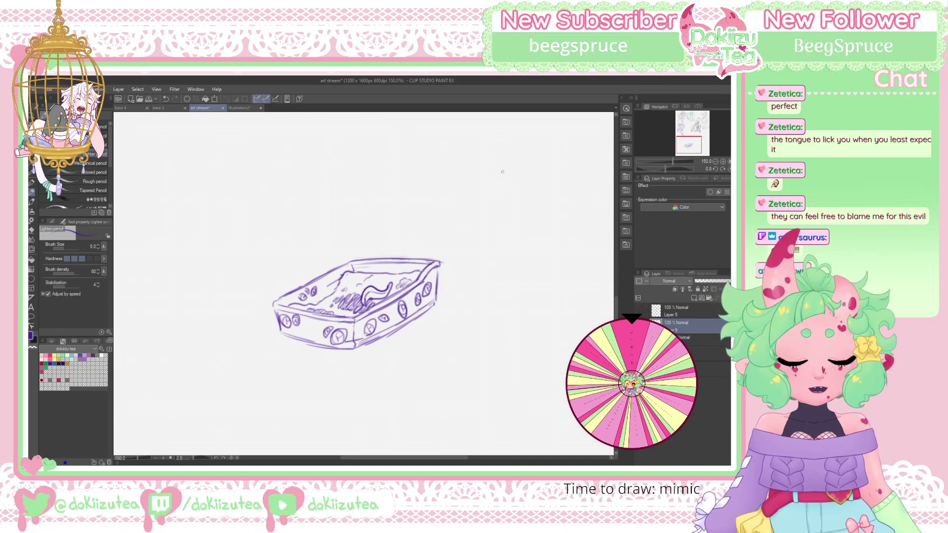
Move the litter box sketch directly below the seated purple figure's boot and save the file
click(715, 161)
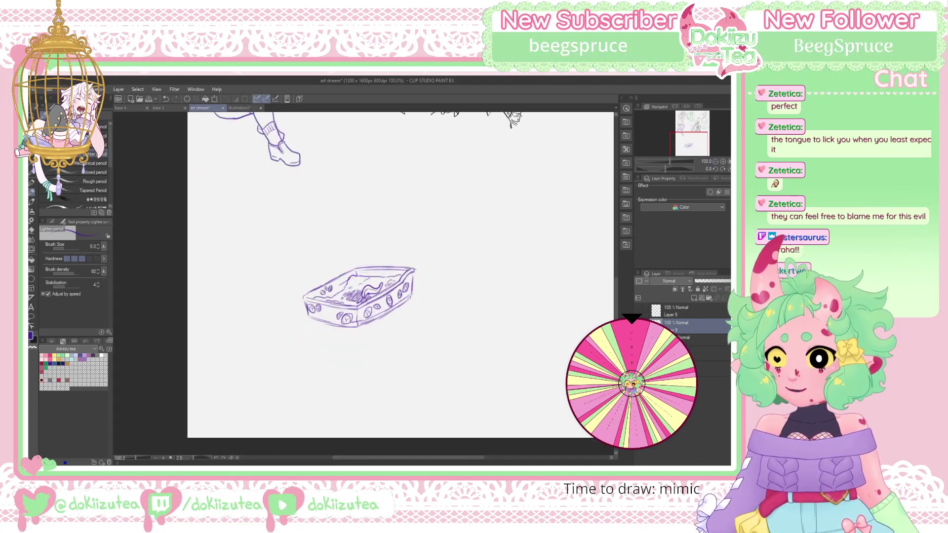
key(k)
drag(281, 320, 307, 199)
drag(690, 133, 694, 119)
drag(369, 408, 244, 429)
drag(690, 134, 697, 134)
click(715, 162)
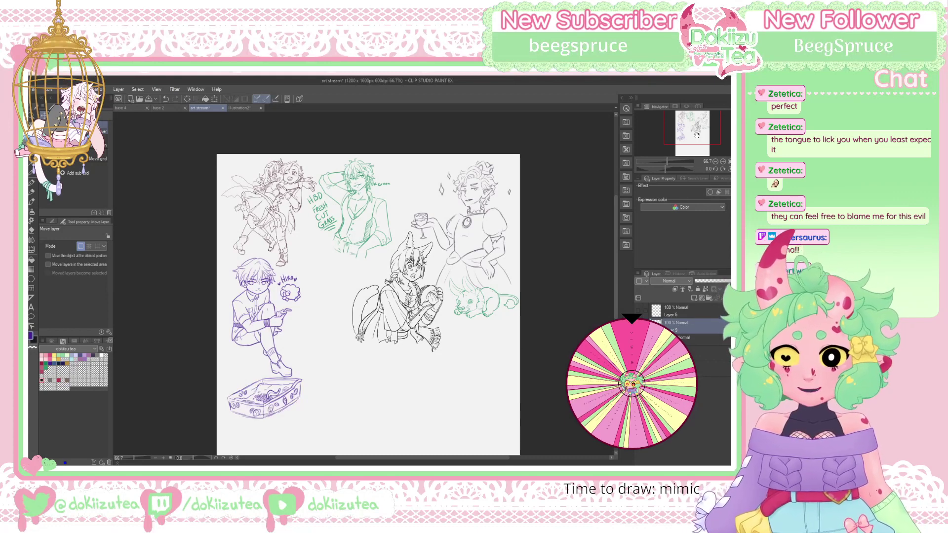
key(ctrl+s)
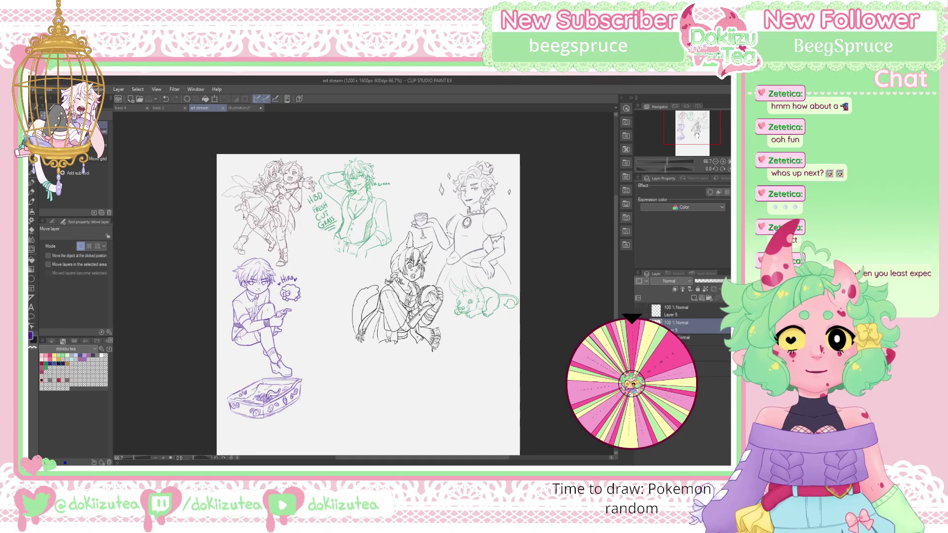
Add a new layer for the blank area beside the litter box and ready the Lighter pencil in a dark navy colour
click(722, 161)
click(722, 160)
drag(696, 126, 695, 140)
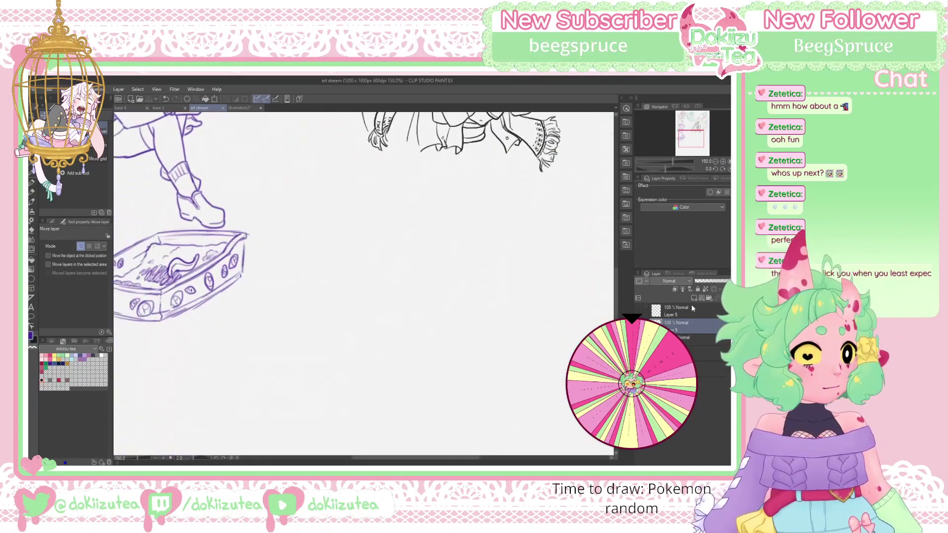
click(693, 299)
drag(563, 225, 547, 194)
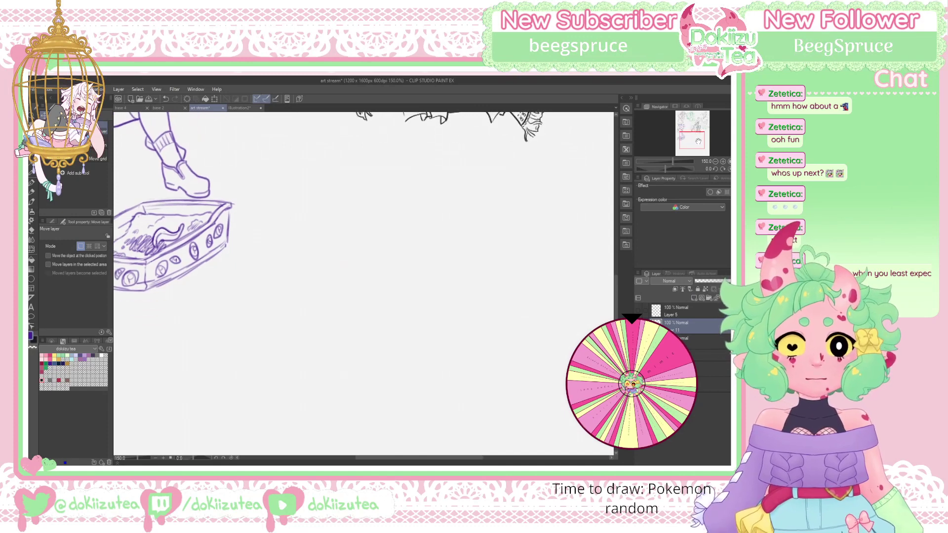
click(32, 184)
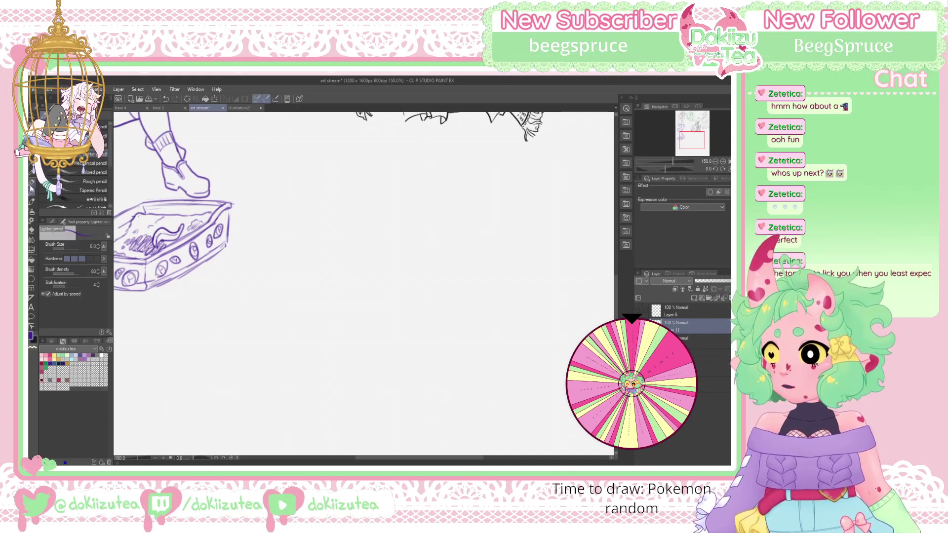
click(58, 364)
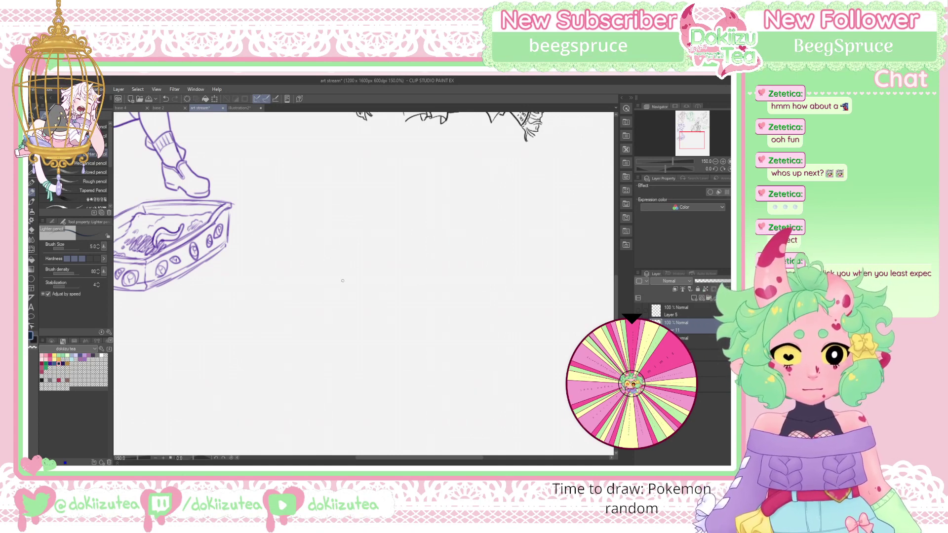
Sketch the loose brow and top-of-head strokes of a Pokémon to the right of the litter box
drag(331, 287, 344, 264)
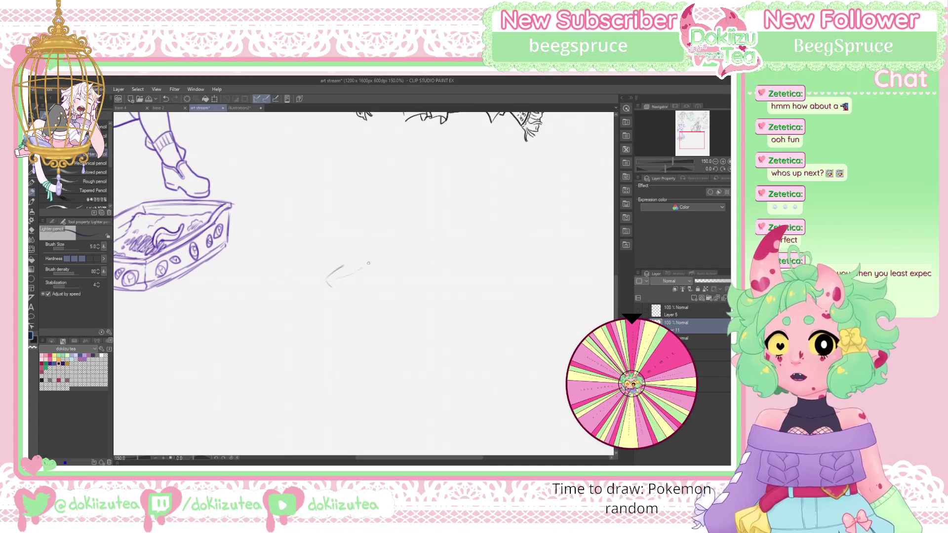
mouse_move(361, 271)
mouse_down()
mouse_move(383, 268)
mouse_move(358, 274)
mouse_move(382, 269)
mouse_move(380, 281)
mouse_move(400, 262)
mouse_up()
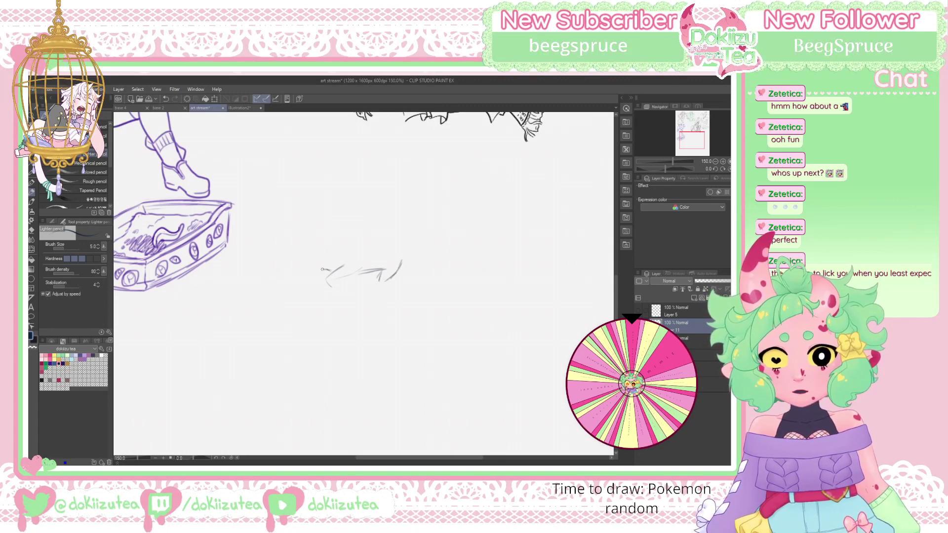
mouse_move(323, 271)
mouse_down()
mouse_move(354, 258)
mouse_move(333, 270)
mouse_move(349, 256)
mouse_move(374, 261)
mouse_up()
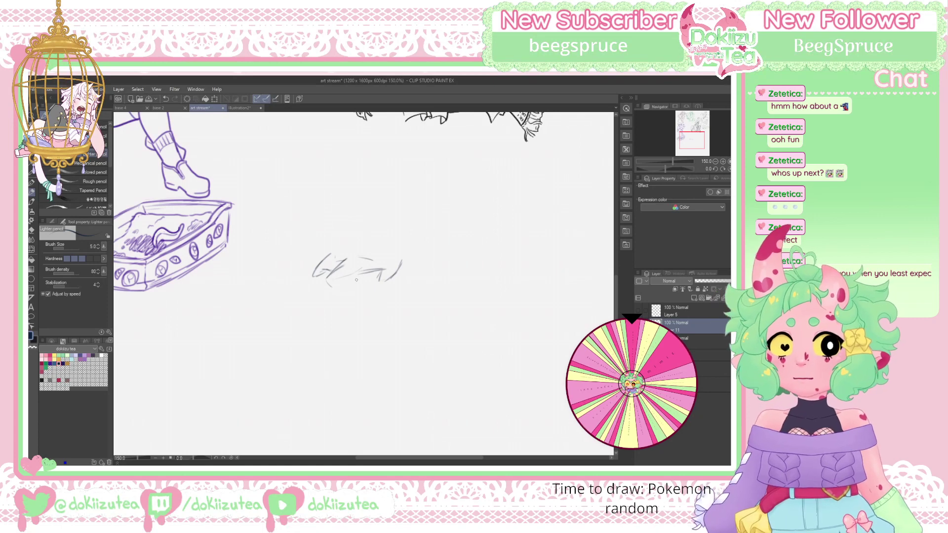
Sketch the Pokémon's angry dark eye, jagged toothed mouth and pointed jaw beneath the brow
drag(351, 281, 347, 282)
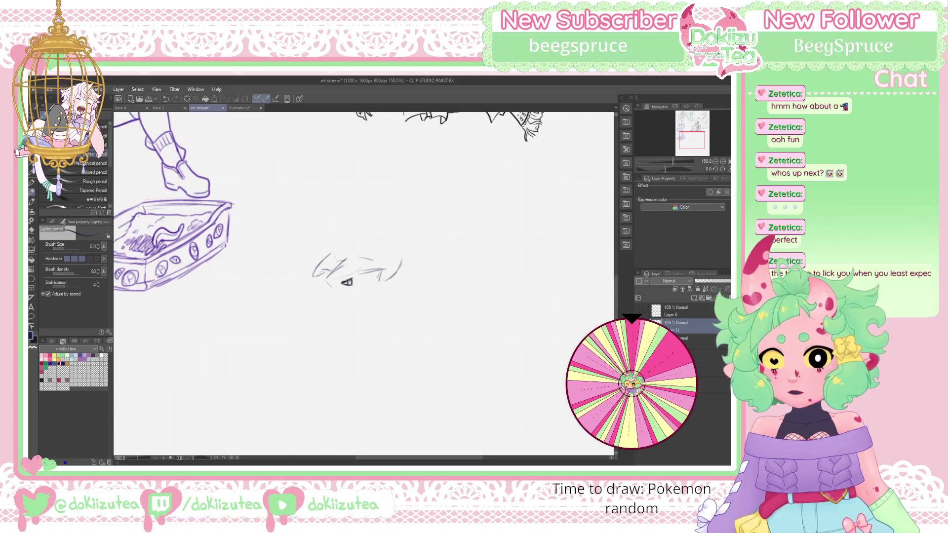
mouse_move(333, 271)
mouse_down()
mouse_move(324, 280)
mouse_move(331, 293)
mouse_move(358, 285)
mouse_up()
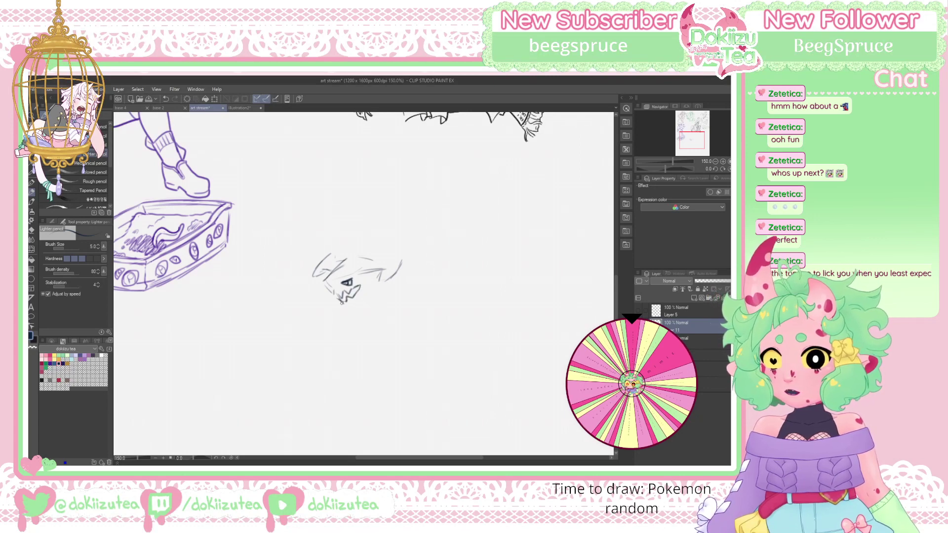
drag(346, 304, 364, 293)
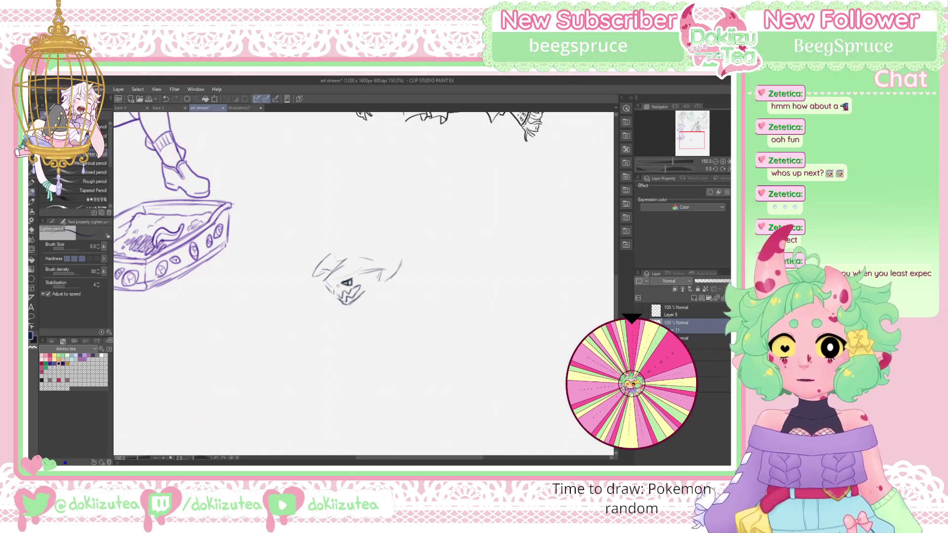
drag(334, 290, 327, 282)
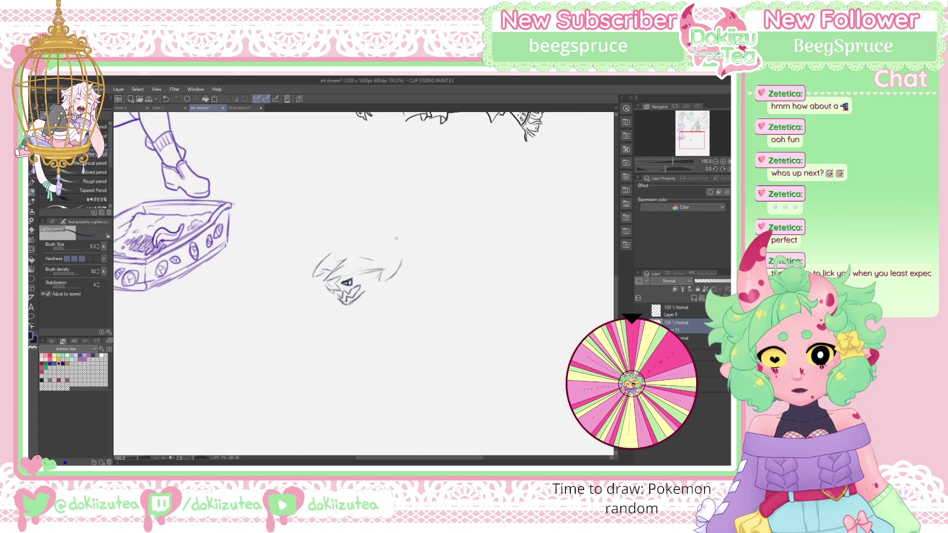
Sketch the Pokémon's rear horn, slanted torso lines and outstretched arms ending in clawed hands
drag(361, 258, 403, 258)
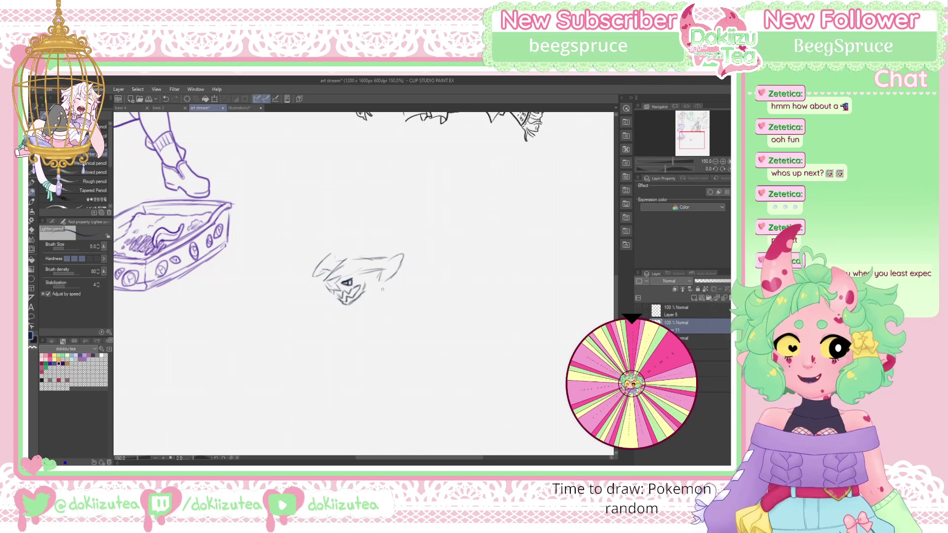
mouse_move(365, 290)
mouse_down()
mouse_move(383, 307)
mouse_move(377, 321)
mouse_move(393, 347)
mouse_up()
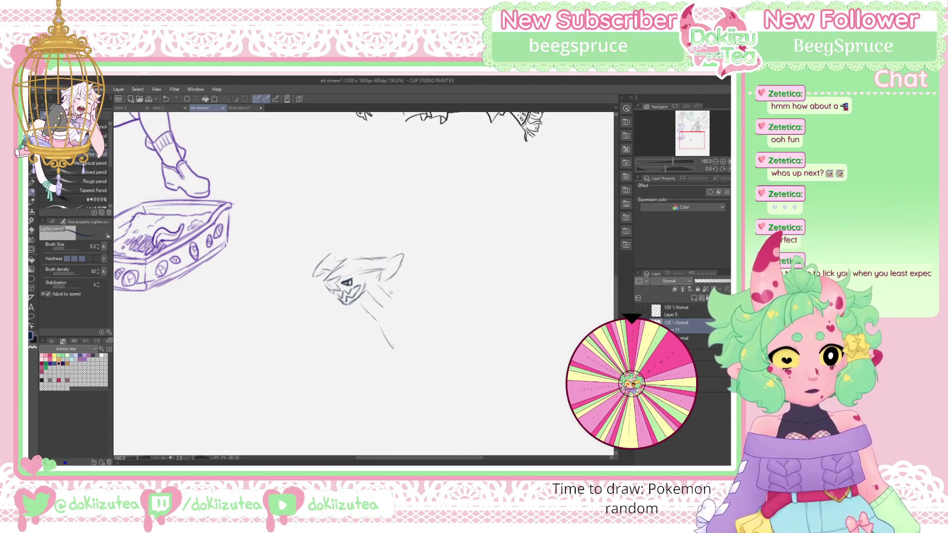
drag(365, 312, 336, 320)
mouse_move(407, 315)
mouse_down()
mouse_move(447, 314)
mouse_move(430, 341)
mouse_move(454, 353)
mouse_move(460, 343)
mouse_move(451, 338)
mouse_move(458, 354)
mouse_up()
mouse_move(343, 316)
mouse_down()
mouse_move(306, 329)
mouse_move(327, 336)
mouse_move(317, 331)
mouse_up()
drag(434, 338, 461, 350)
drag(454, 349, 462, 355)
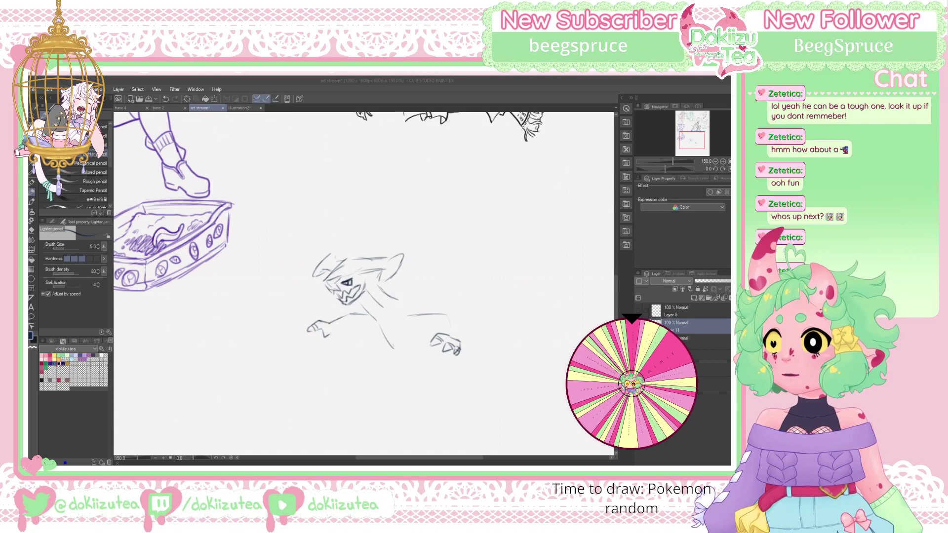
Clear the rough sketch from the layer and redraw the head with a flat brow, narrow eye, toothed mouth and striped side horn
click(705, 290)
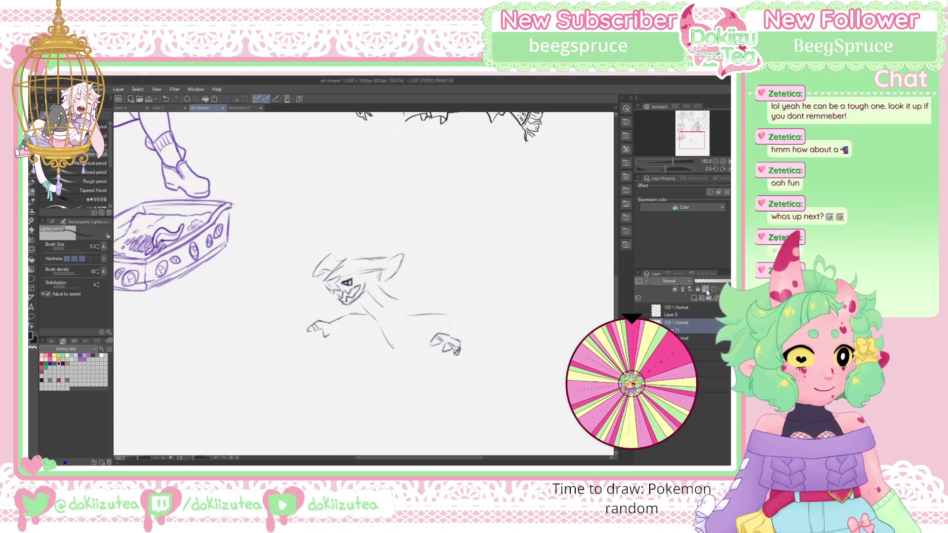
click(186, 99)
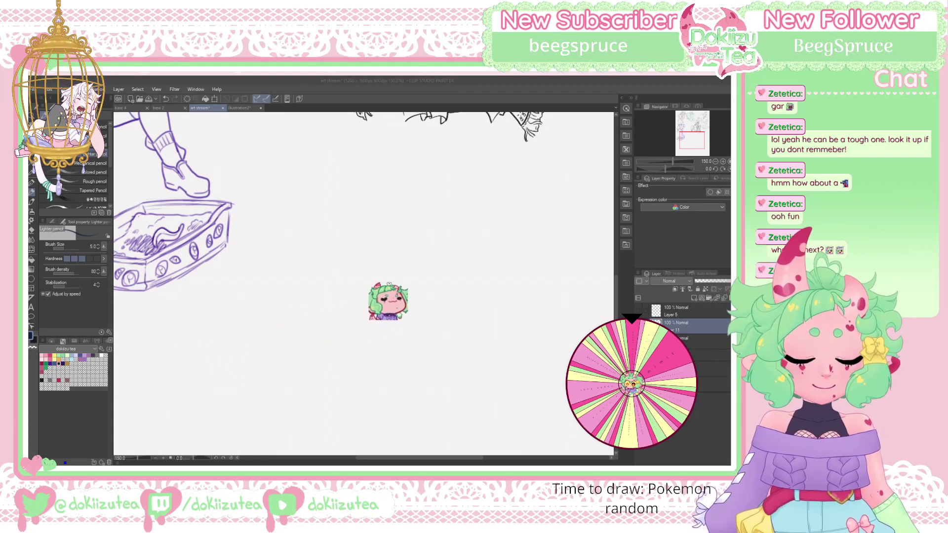
mouse_move(343, 265)
mouse_down()
mouse_move(356, 289)
mouse_move(364, 261)
mouse_move(411, 271)
mouse_move(391, 272)
mouse_up()
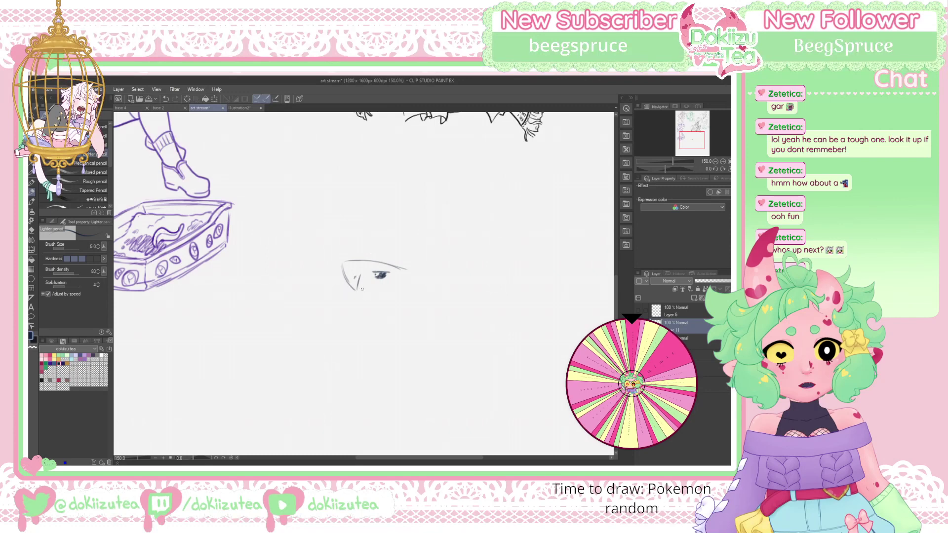
mouse_move(357, 291)
mouse_down()
mouse_move(386, 287)
mouse_move(370, 299)
mouse_move(370, 286)
mouse_move(361, 299)
mouse_up()
mouse_move(374, 304)
mouse_down()
mouse_move(423, 290)
mouse_move(395, 265)
mouse_move(433, 271)
mouse_move(444, 284)
mouse_move(424, 291)
mouse_up()
mouse_move(431, 270)
mouse_down()
mouse_move(445, 288)
mouse_move(433, 287)
mouse_move(432, 269)
mouse_move(419, 287)
mouse_up()
drag(334, 267, 345, 288)
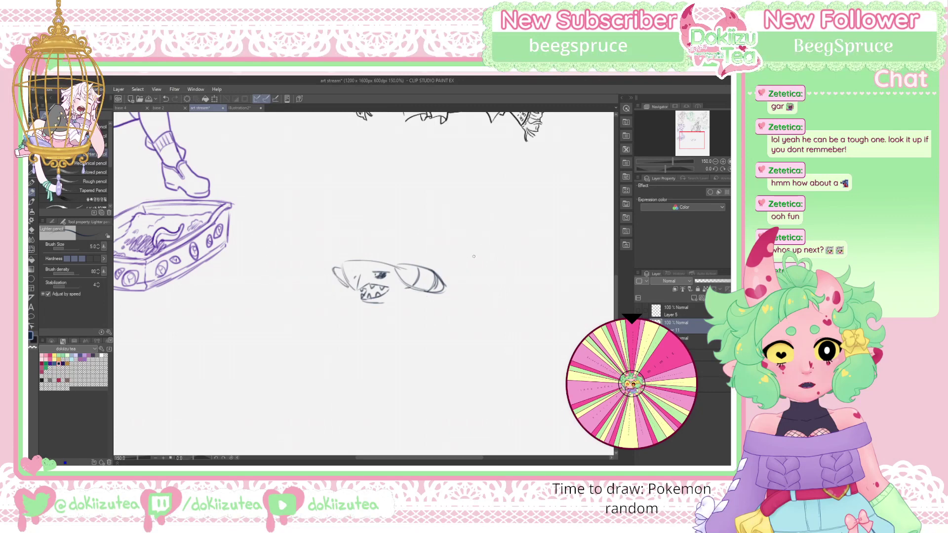
mouse_move(350, 269)
mouse_down()
mouse_move(346, 281)
mouse_move(364, 262)
mouse_up()
drag(363, 298, 378, 289)
Sketch the Pokémon's upright torso below the head, with shoulders and two bent arms ending in pointed, blade-like claws
drag(408, 309, 399, 374)
drag(384, 308, 378, 366)
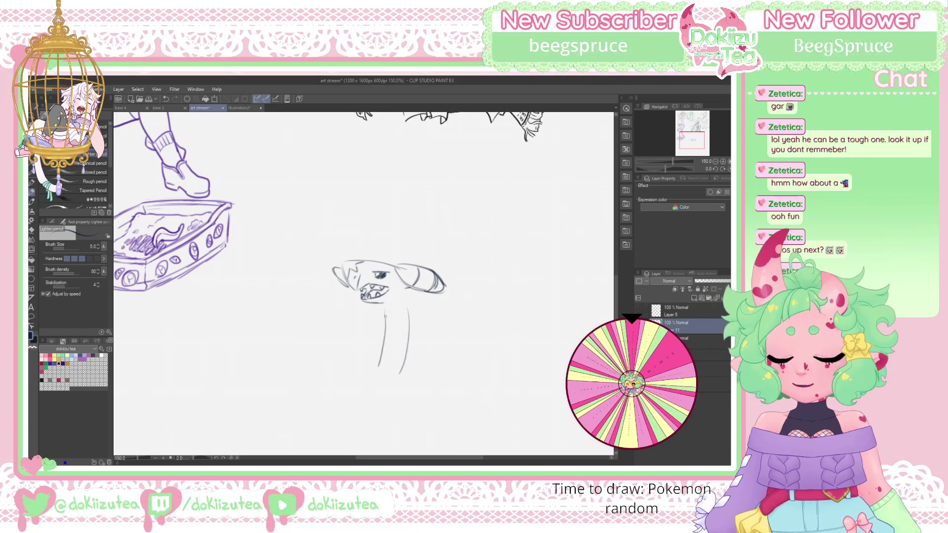
mouse_move(388, 354)
mouse_down()
mouse_move(430, 362)
mouse_move(379, 408)
mouse_up()
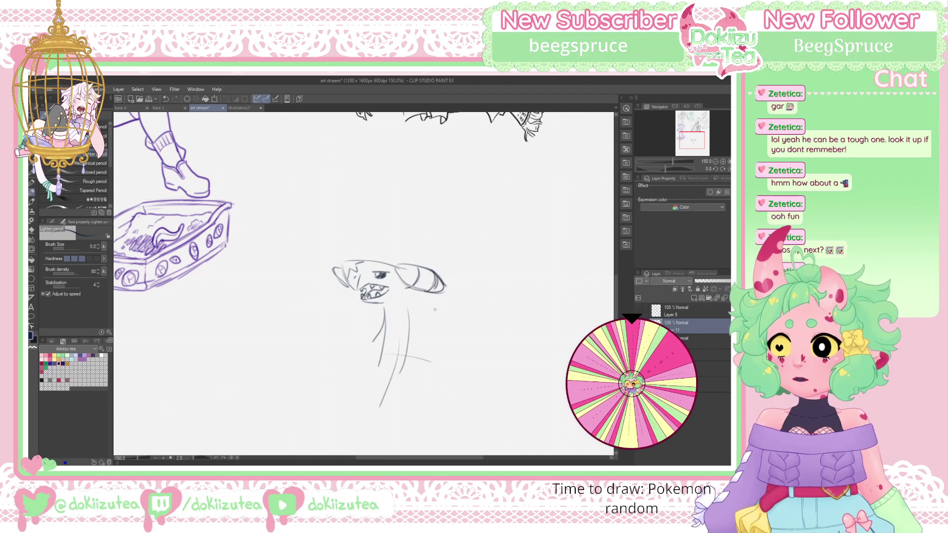
mouse_move(368, 333)
mouse_down()
mouse_move(380, 376)
mouse_move(384, 346)
mouse_move(378, 395)
mouse_up()
mouse_move(411, 328)
mouse_down()
mouse_move(433, 384)
mouse_move(485, 355)
mouse_move(508, 398)
mouse_move(503, 387)
mouse_up()
mouse_move(478, 356)
mouse_down()
mouse_move(507, 394)
mouse_move(481, 369)
mouse_up()
mouse_move(381, 404)
mouse_down()
mouse_move(445, 399)
mouse_move(454, 435)
mouse_up()
drag(439, 404, 456, 441)
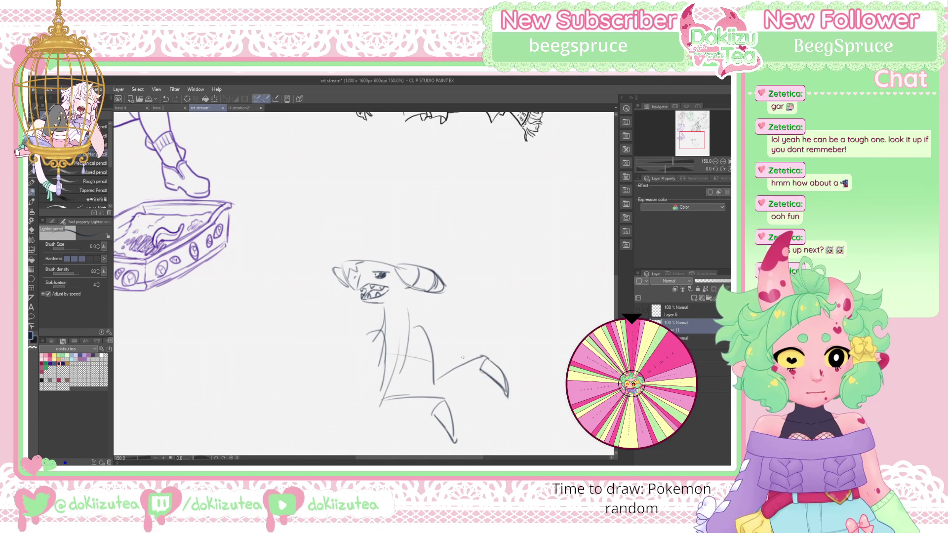
Erase the stray construction lines across the torso and pencil in the neck below the jaw
key(e)
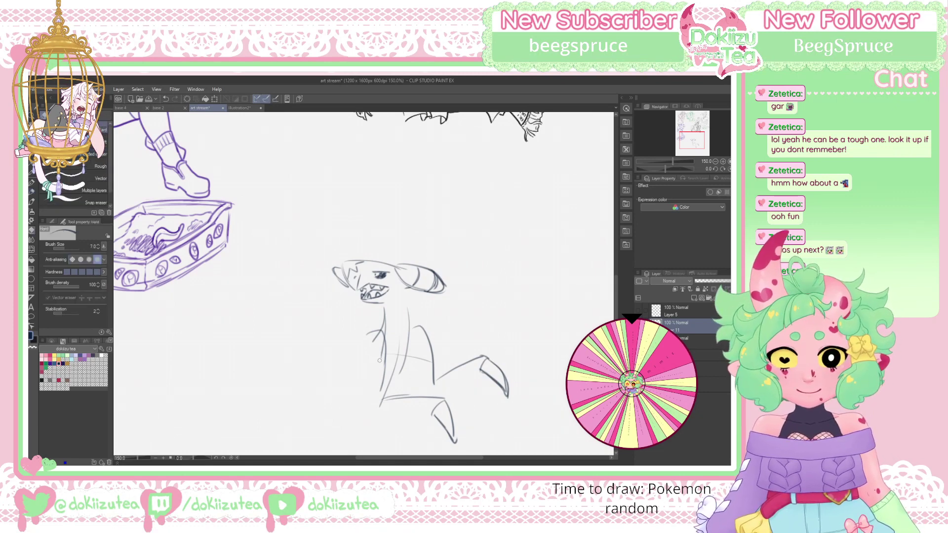
mouse_move(380, 379)
mouse_down()
mouse_move(373, 407)
mouse_move(394, 376)
mouse_move(396, 337)
mouse_move(395, 369)
mouse_move(399, 339)
mouse_move(391, 354)
mouse_move(422, 361)
mouse_up()
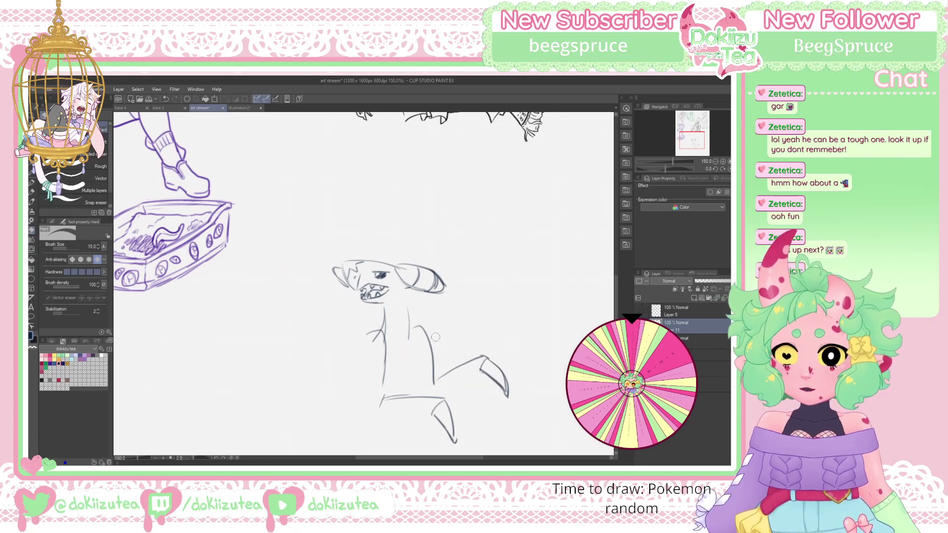
key(p)
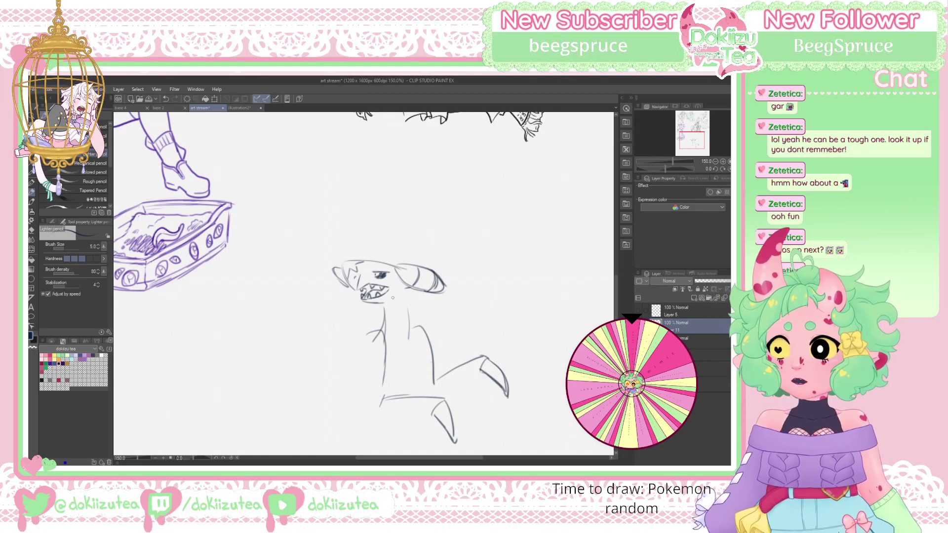
mouse_move(396, 292)
mouse_down()
mouse_move(407, 341)
mouse_move(385, 312)
mouse_move(387, 333)
mouse_up()
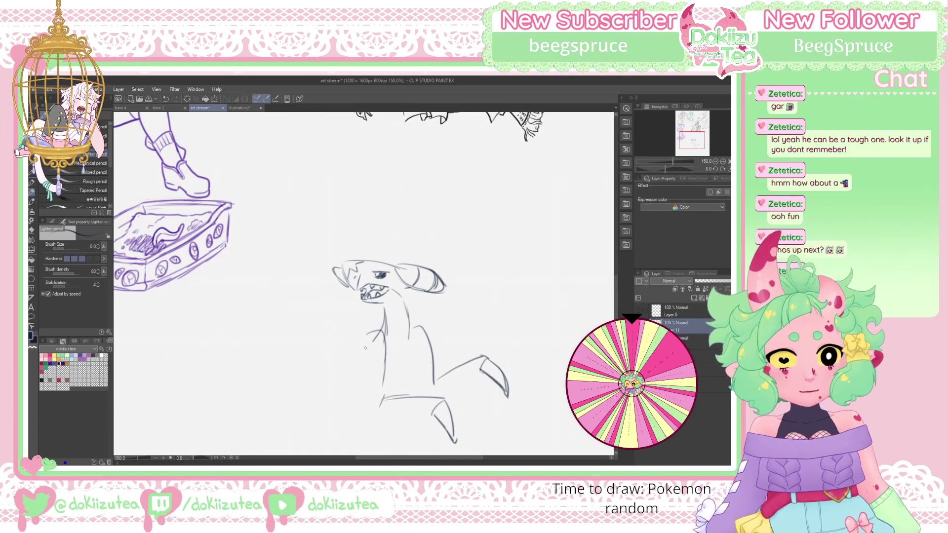
Sketch long curved strokes sweeping outward and down from the shoulder on the litter box side of the torso
drag(373, 337, 348, 383)
drag(364, 337, 289, 359)
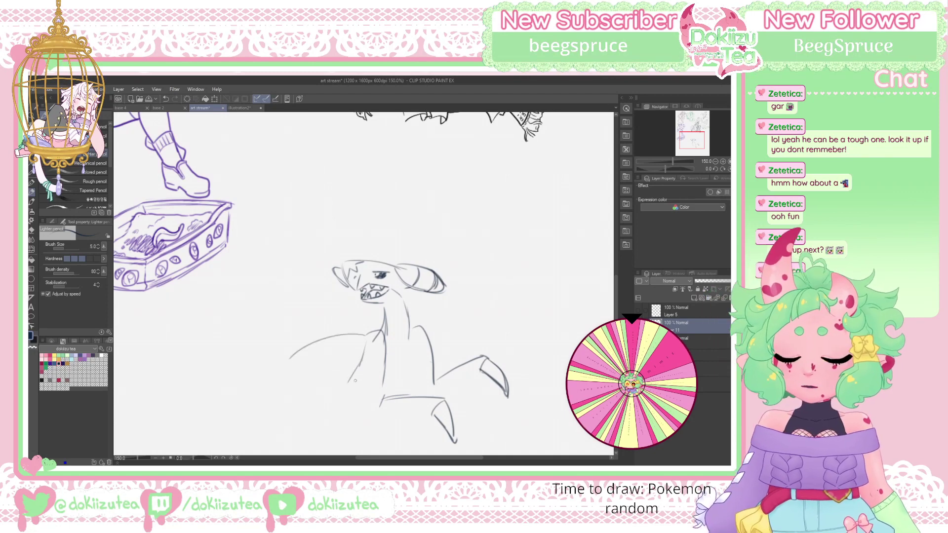
drag(344, 380, 300, 413)
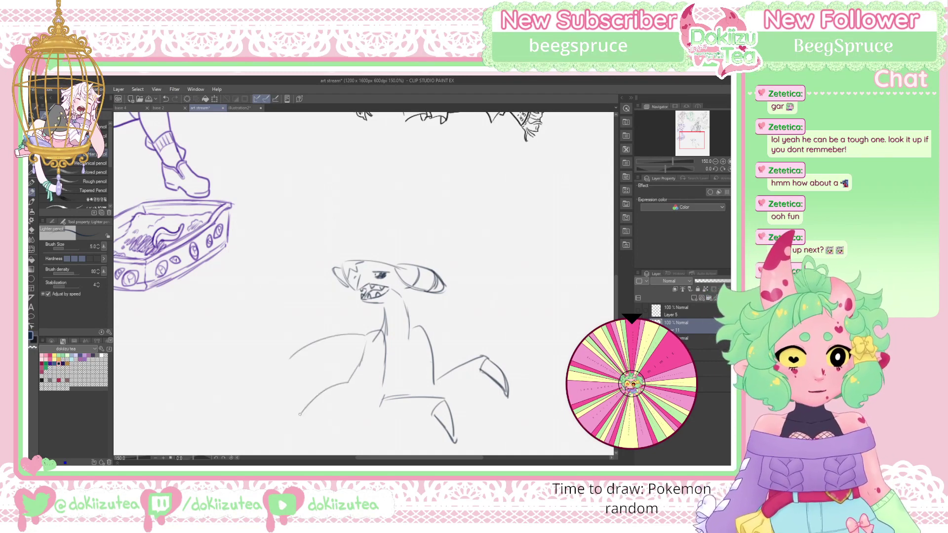
drag(362, 410, 347, 453)
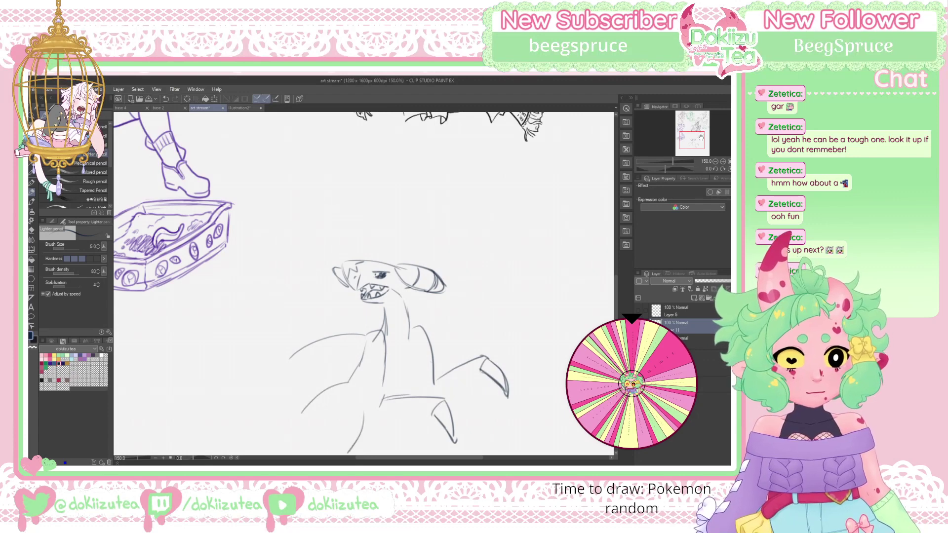
Add rounded bumps along one torso edge, small spikes along the other, and an inner contour line down the chest
drag(701, 138, 700, 142)
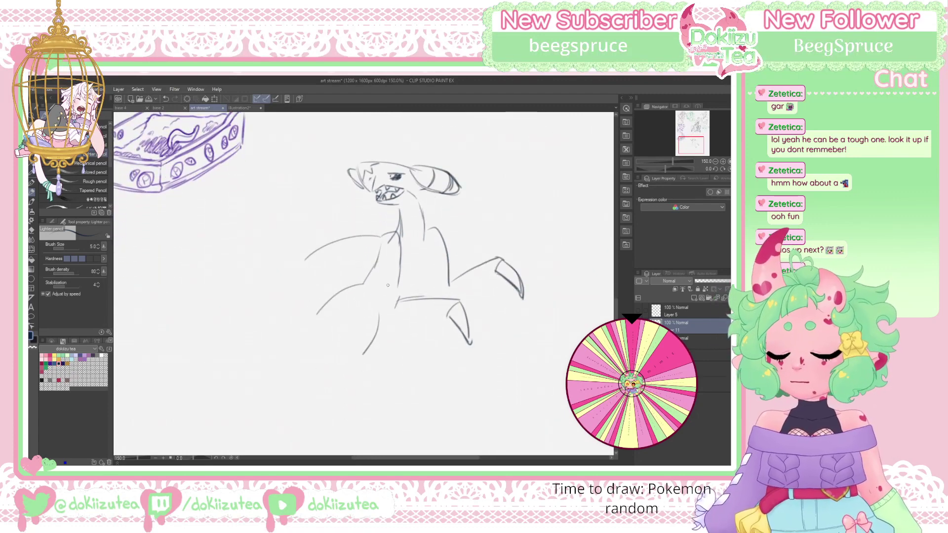
mouse_move(398, 255)
mouse_down()
mouse_move(390, 272)
mouse_move(398, 279)
mouse_up()
drag(395, 294, 397, 278)
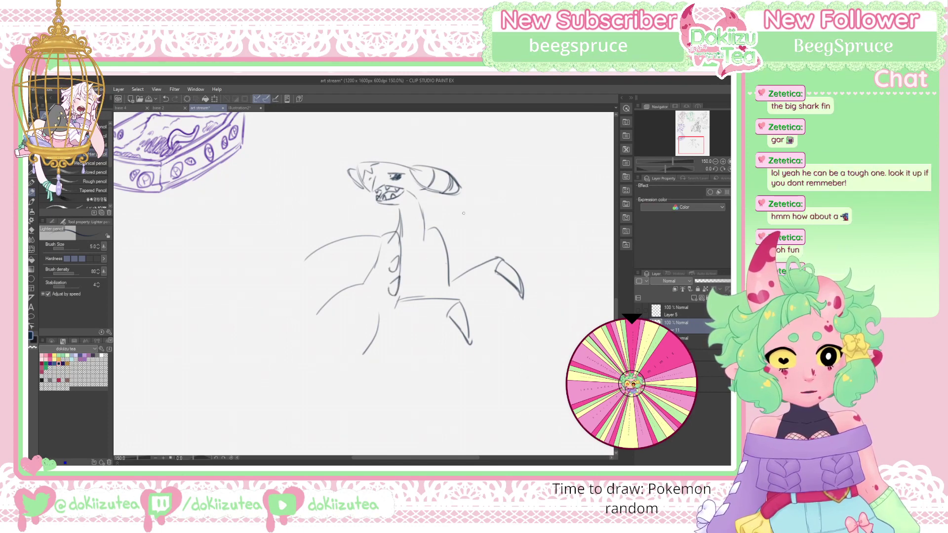
drag(457, 249, 451, 281)
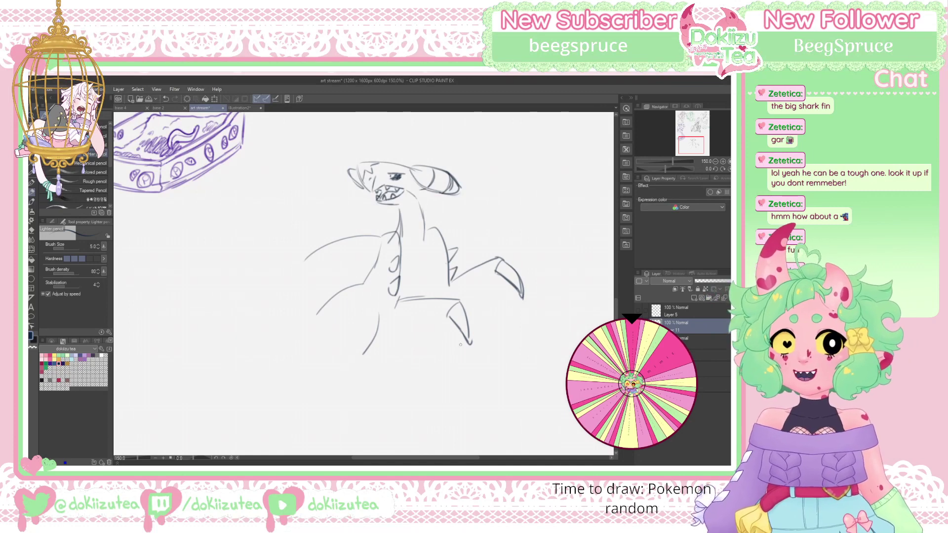
drag(691, 145, 691, 147)
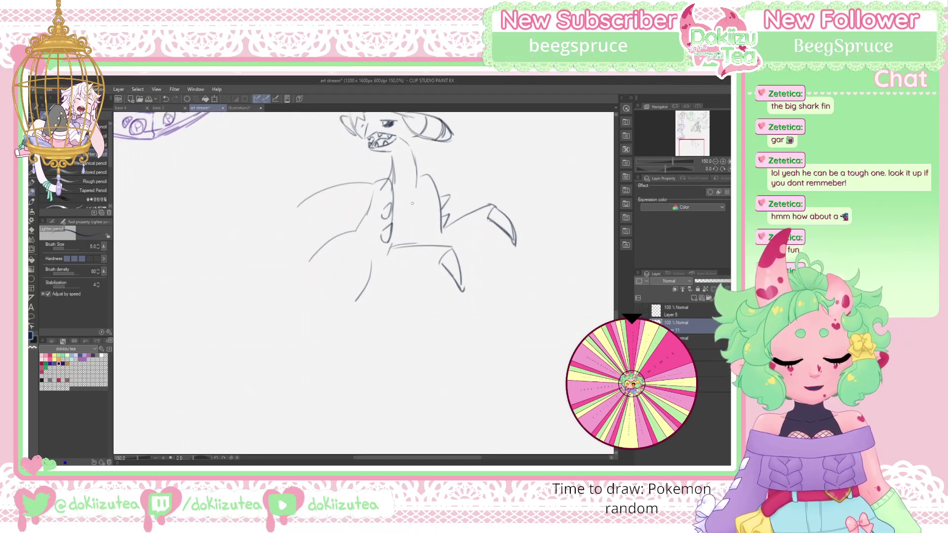
drag(417, 191, 416, 241)
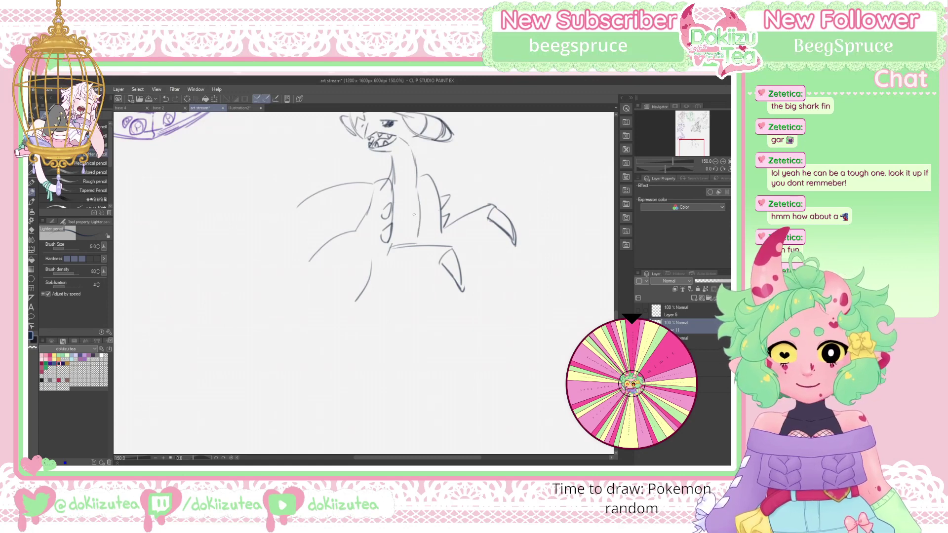
Sketch two large, tapering pointed shapes hanging below the Pokémon's arms
mouse_move(393, 226)
mouse_down()
mouse_move(415, 237)
mouse_move(420, 219)
mouse_move(414, 246)
mouse_move(440, 272)
mouse_move(409, 348)
mouse_up()
mouse_move(384, 266)
mouse_down()
mouse_move(397, 360)
mouse_move(410, 355)
mouse_up()
mouse_move(488, 221)
mouse_down()
mouse_move(498, 251)
mouse_move(488, 341)
mouse_up()
mouse_move(462, 271)
mouse_down()
mouse_move(481, 342)
mouse_move(489, 338)
mouse_up()
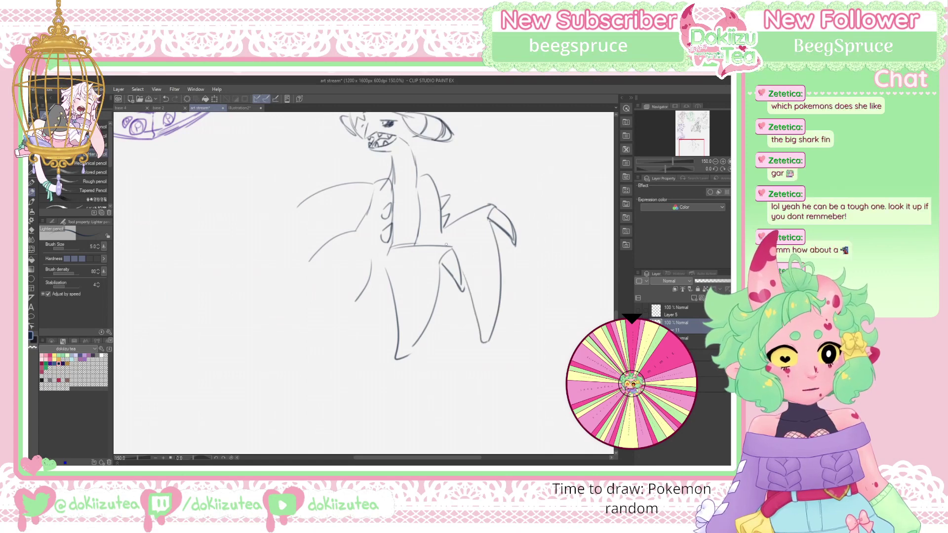
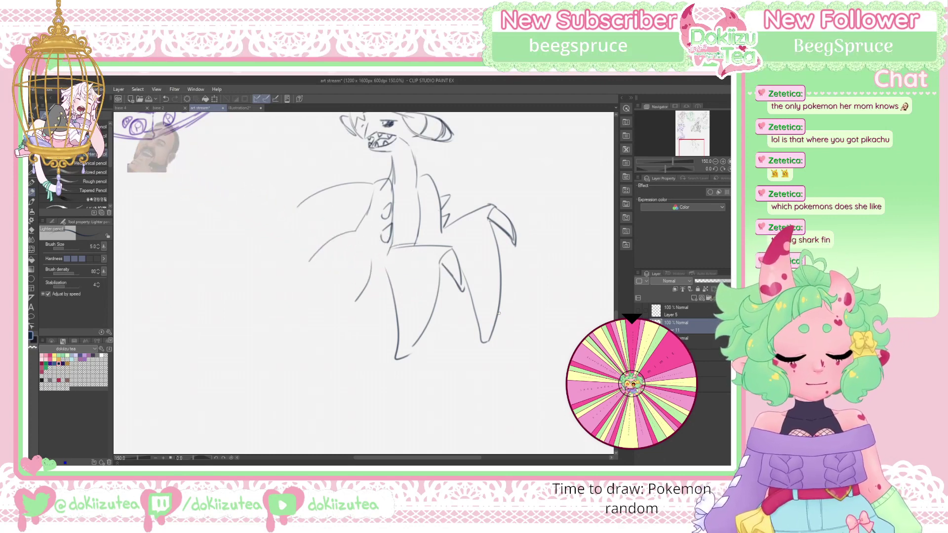
Refine the two pointed fins hanging below the arms and pencil short underside lines on both arms and a contour down the torso
drag(415, 342, 401, 358)
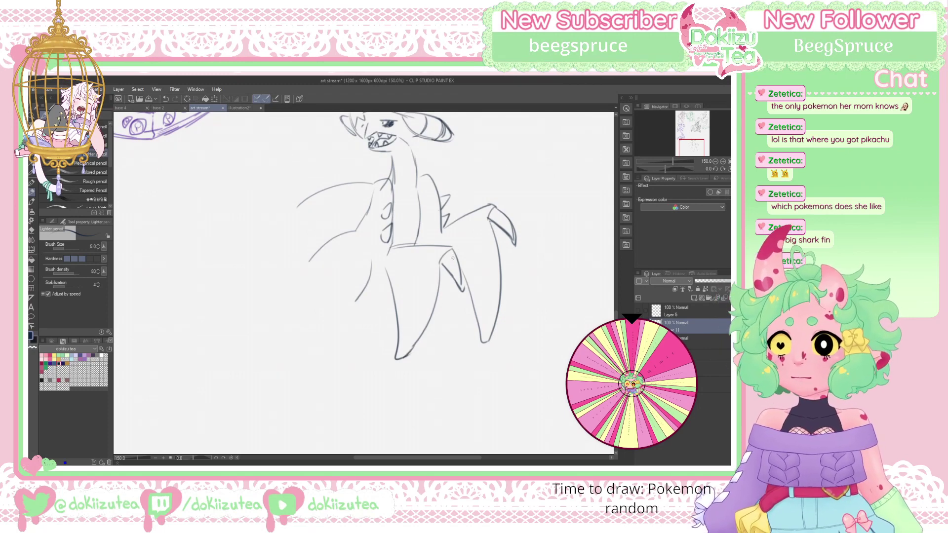
drag(442, 266, 440, 284)
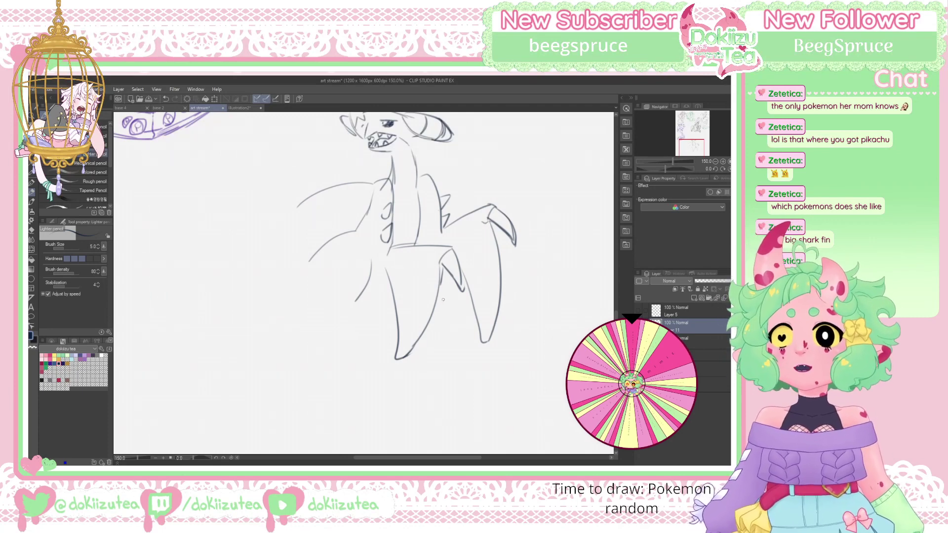
drag(419, 259, 440, 259)
drag(482, 223, 468, 230)
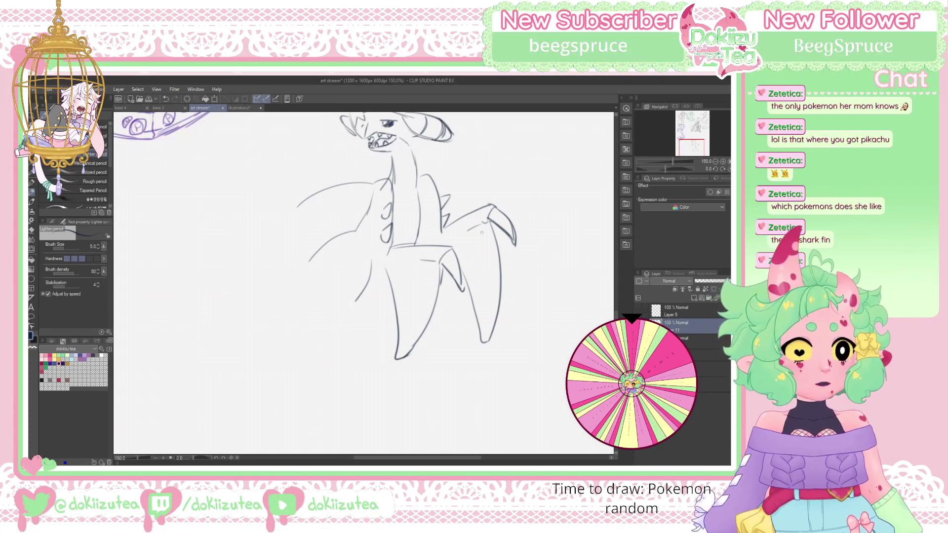
drag(419, 198, 429, 241)
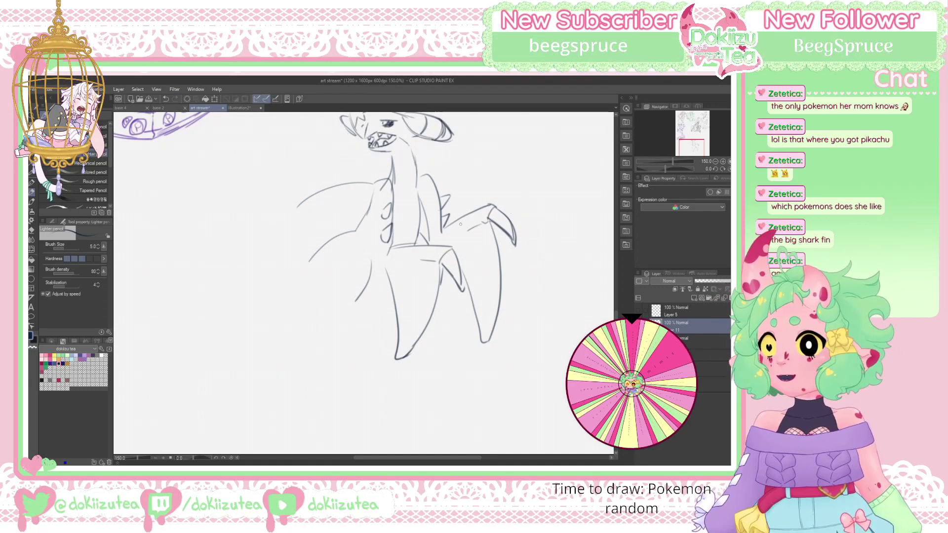
Sketch the jagged, notched lower edge of the fin extending from the shoulder nearest the litter box
drag(296, 210, 308, 212)
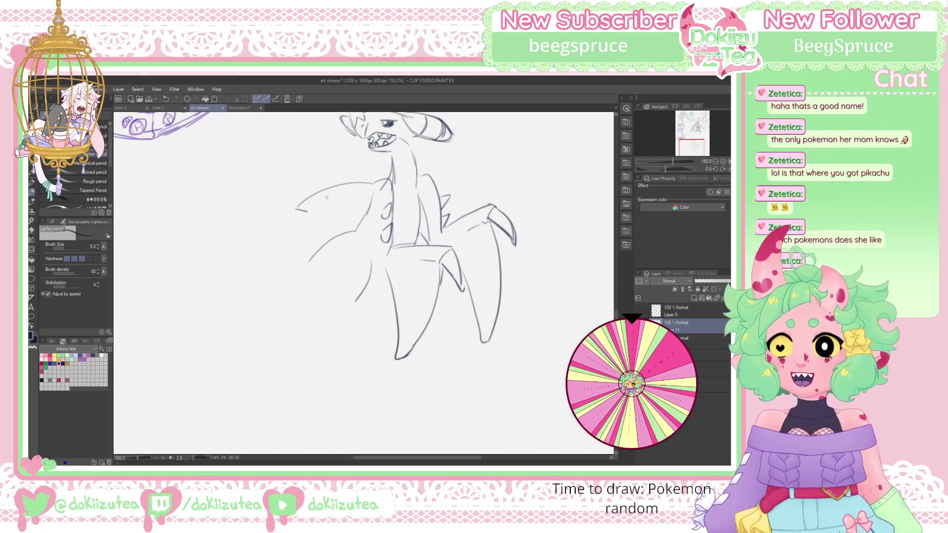
mouse_move(311, 209)
mouse_down()
mouse_move(322, 205)
mouse_move(342, 228)
mouse_move(349, 212)
mouse_move(353, 225)
mouse_move(367, 211)
mouse_up()
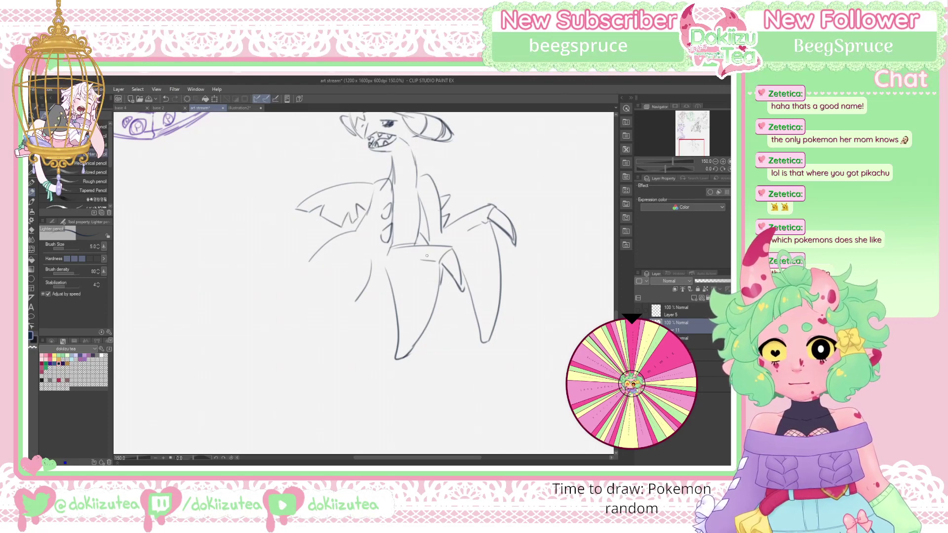
Sketch the Pokémon's near leg with a full thigh, two pointed thigh markings, a narrow shin and a clawed foot
mouse_move(351, 258)
mouse_down()
mouse_move(342, 298)
mouse_move(340, 290)
mouse_move(362, 288)
mouse_move(334, 329)
mouse_up()
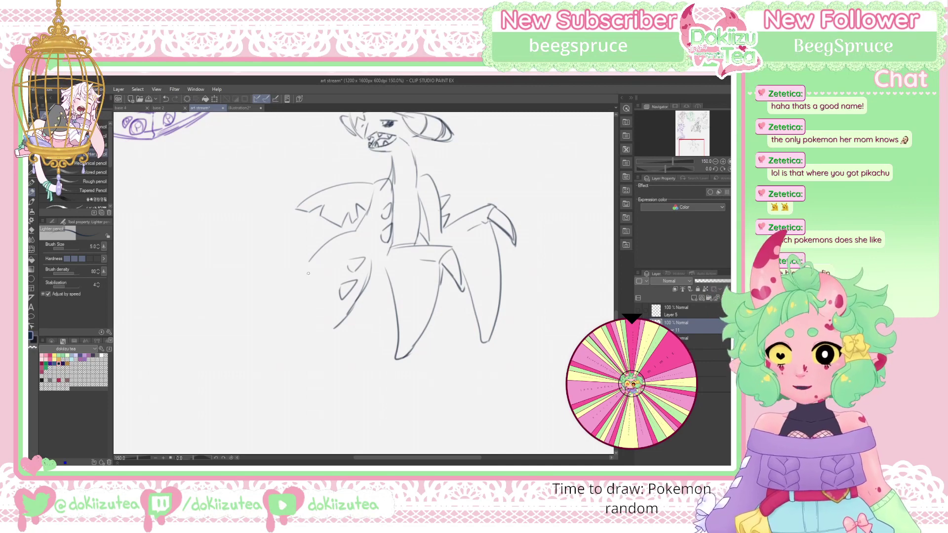
mouse_move(307, 273)
mouse_down()
mouse_move(303, 294)
mouse_move(324, 330)
mouse_move(302, 358)
mouse_move(309, 389)
mouse_move(313, 381)
mouse_move(321, 389)
mouse_move(328, 364)
mouse_move(330, 385)
mouse_move(322, 358)
mouse_move(339, 324)
mouse_up()
drag(310, 267, 319, 316)
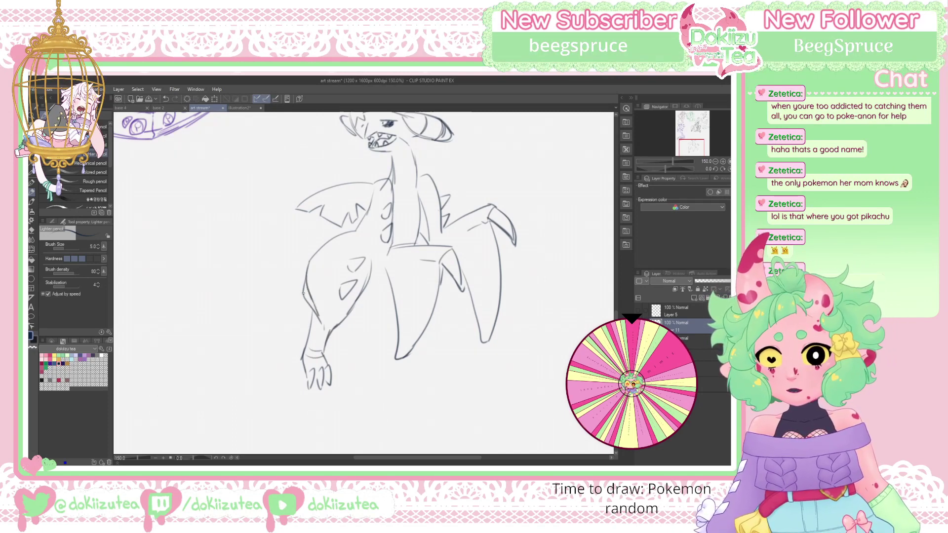
Redraw the outer curve of the near thigh with the lighter pencil, from the hip down towards the knee
key(e)
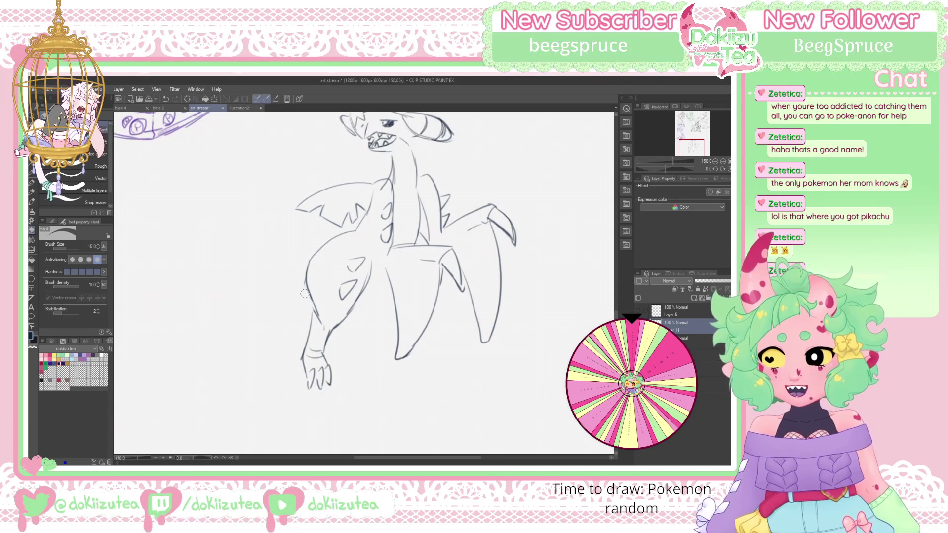
key(p)
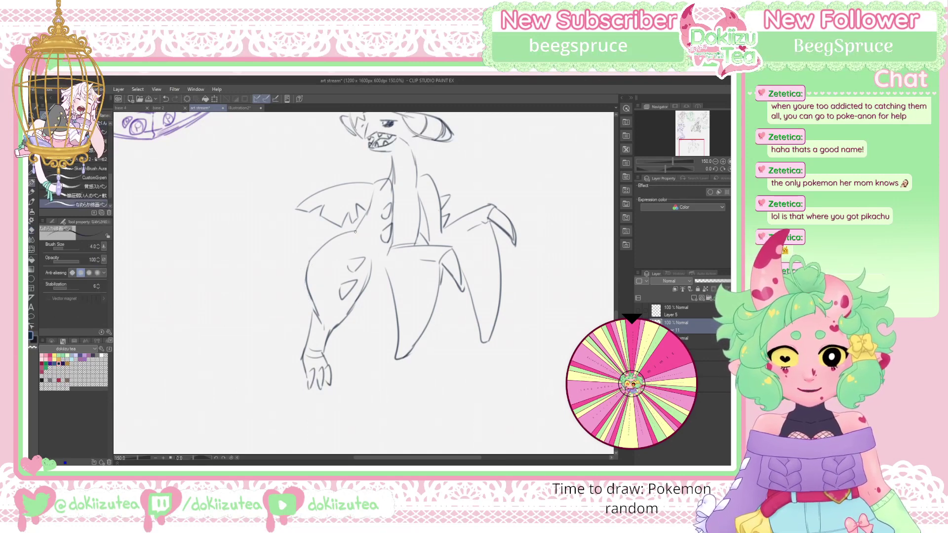
drag(355, 231, 320, 251)
key(ctrl+z)
key(p)
mouse_move(355, 230)
mouse_down()
mouse_move(326, 242)
mouse_move(342, 234)
mouse_move(308, 265)
mouse_up()
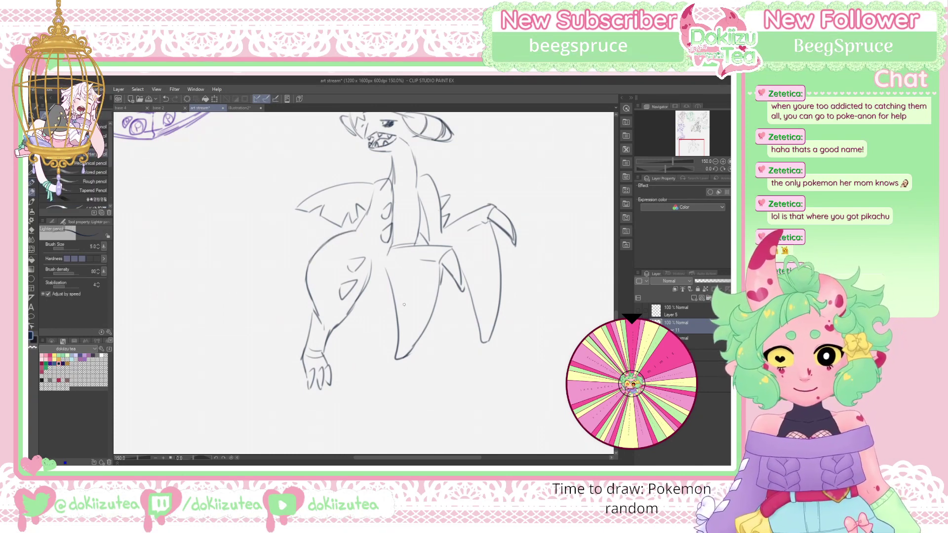
Sketch the tail's upper and lower curves sweeping away behind the near leg, and connect the belly and hip lines to the torso
mouse_move(382, 306)
mouse_down()
mouse_move(348, 323)
mouse_move(366, 312)
mouse_up()
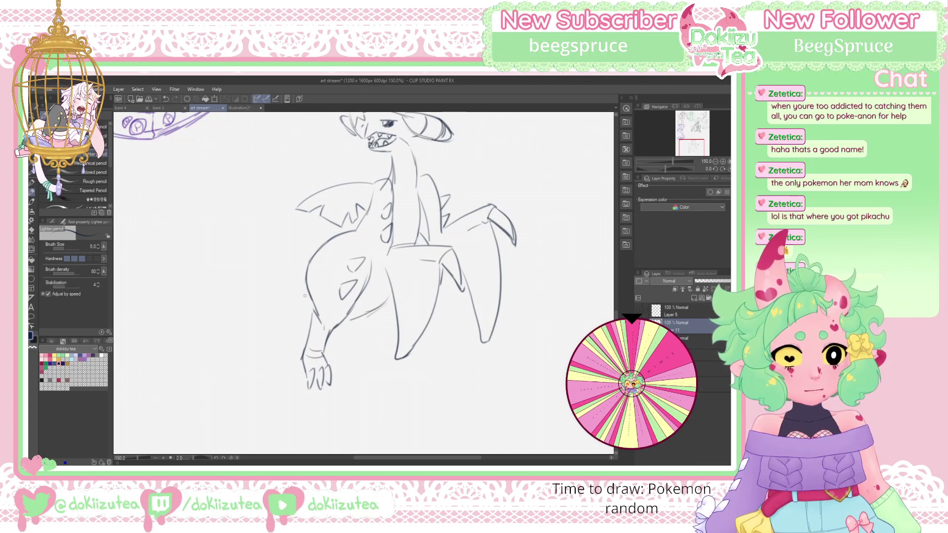
mouse_move(352, 231)
mouse_down()
mouse_move(270, 284)
mouse_move(215, 259)
mouse_move(225, 304)
mouse_move(301, 340)
mouse_up()
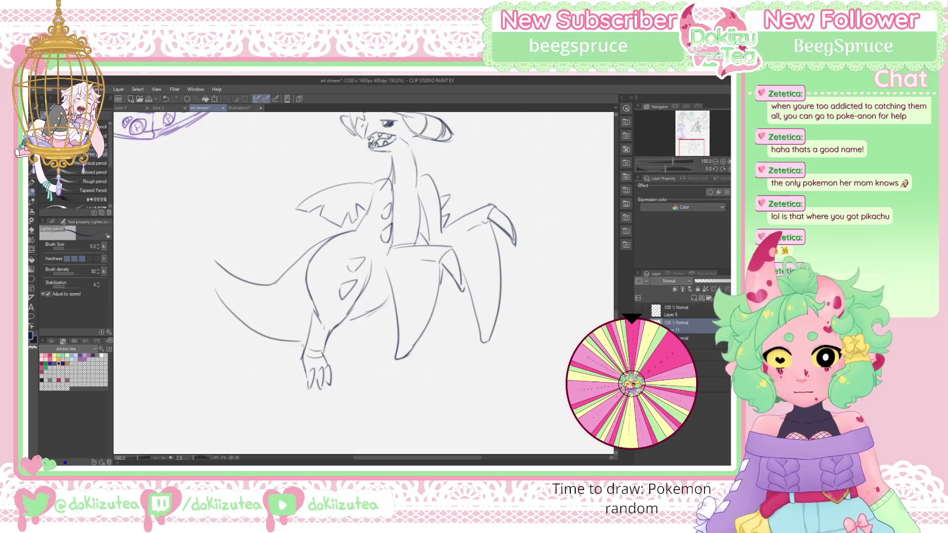
key(ctrl+z)
mouse_move(215, 289)
mouse_down()
mouse_move(246, 318)
mouse_move(307, 336)
mouse_move(371, 312)
mouse_move(387, 289)
mouse_up()
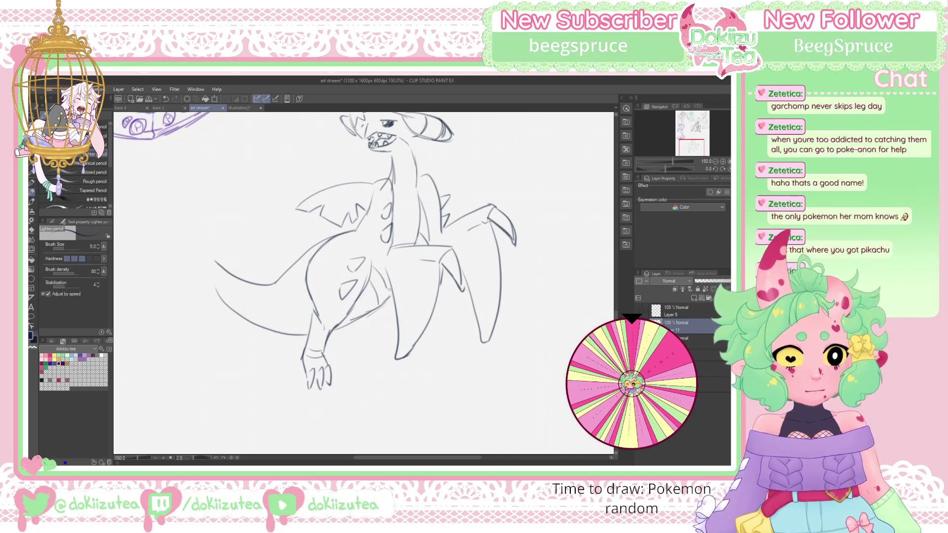
drag(371, 217, 383, 270)
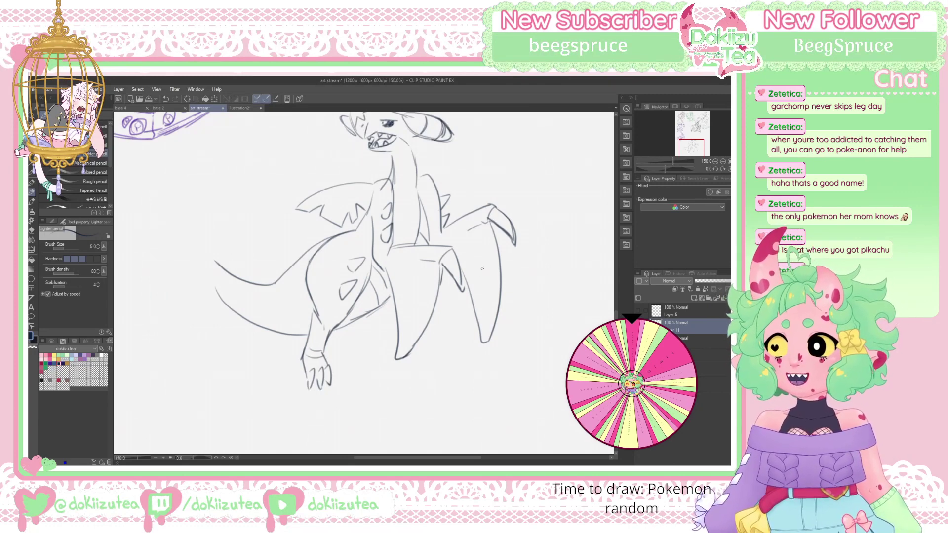
Sketch the far leg and its clawed foot below the arm fins, and add bands around both ankles
mouse_move(437, 283)
mouse_down()
mouse_move(453, 330)
mouse_move(446, 389)
mouse_move(456, 367)
mouse_move(463, 385)
mouse_move(467, 377)
mouse_move(445, 373)
mouse_move(456, 384)
mouse_move(462, 375)
mouse_up()
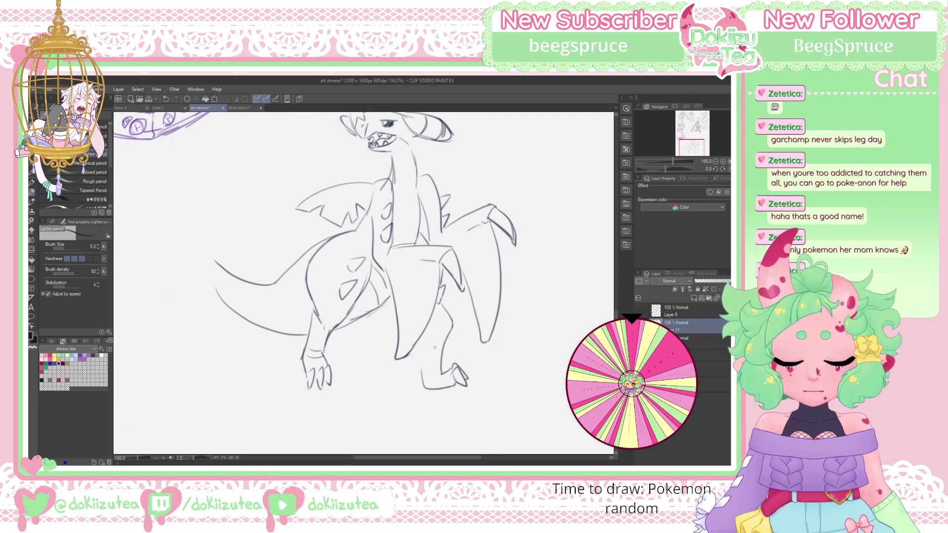
mouse_move(429, 344)
mouse_down()
mouse_move(420, 387)
mouse_move(429, 389)
mouse_move(439, 366)
mouse_up()
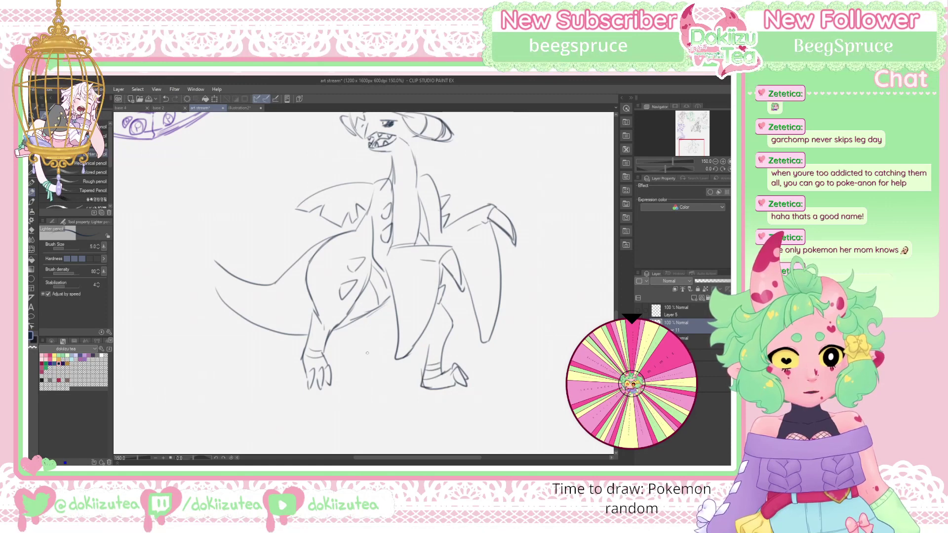
drag(308, 340, 324, 347)
drag(430, 345, 423, 334)
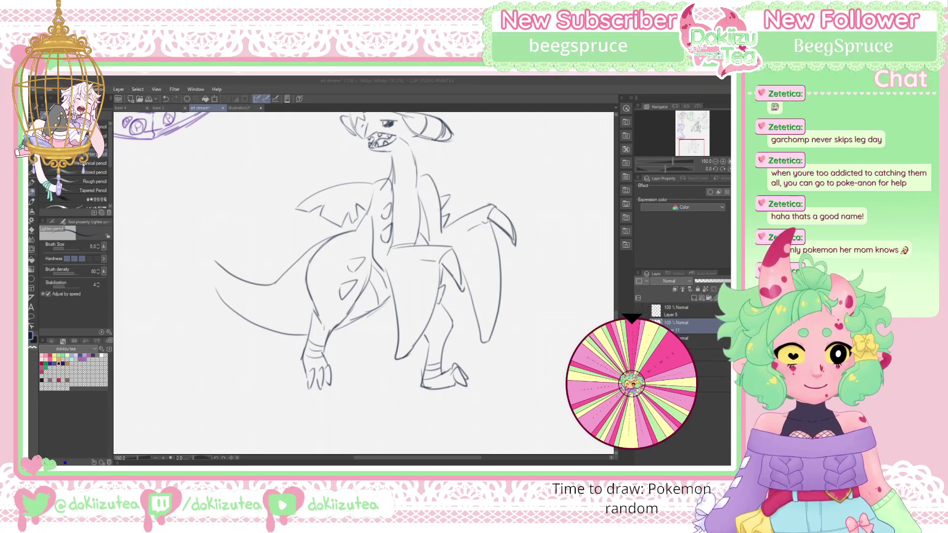
Finish the tail with curved bands near its end and a forked, pointed tail fin
click(372, 261)
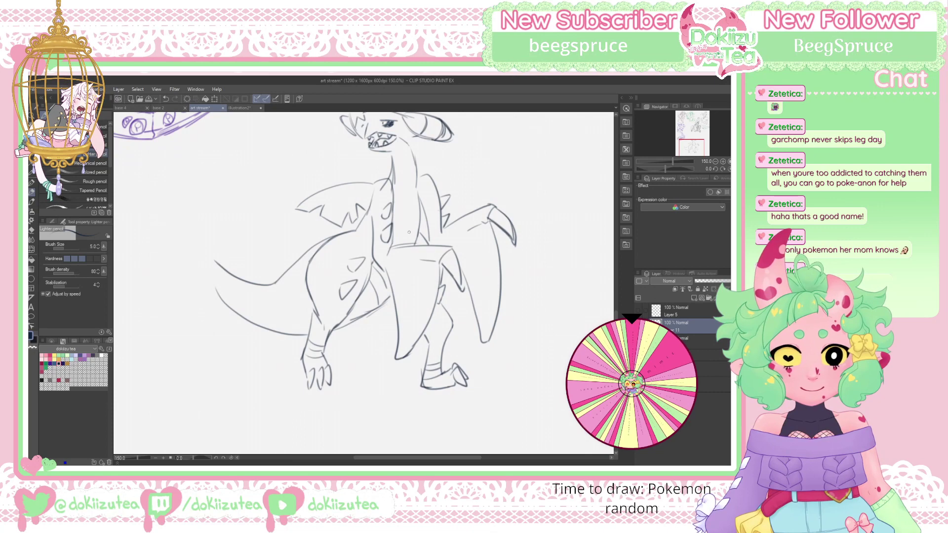
mouse_move(241, 283)
mouse_down()
mouse_move(226, 305)
mouse_move(228, 273)
mouse_move(218, 280)
mouse_move(229, 275)
mouse_move(206, 220)
mouse_move(207, 257)
mouse_move(225, 257)
mouse_move(206, 213)
mouse_move(202, 249)
mouse_up()
key(ctrl+z)
key(ctrl+z)
key(ctrl+z)
mouse_move(205, 214)
mouse_down()
mouse_move(206, 256)
mouse_move(195, 243)
mouse_move(208, 257)
mouse_move(195, 243)
mouse_move(205, 271)
mouse_move(186, 277)
mouse_move(217, 292)
mouse_up()
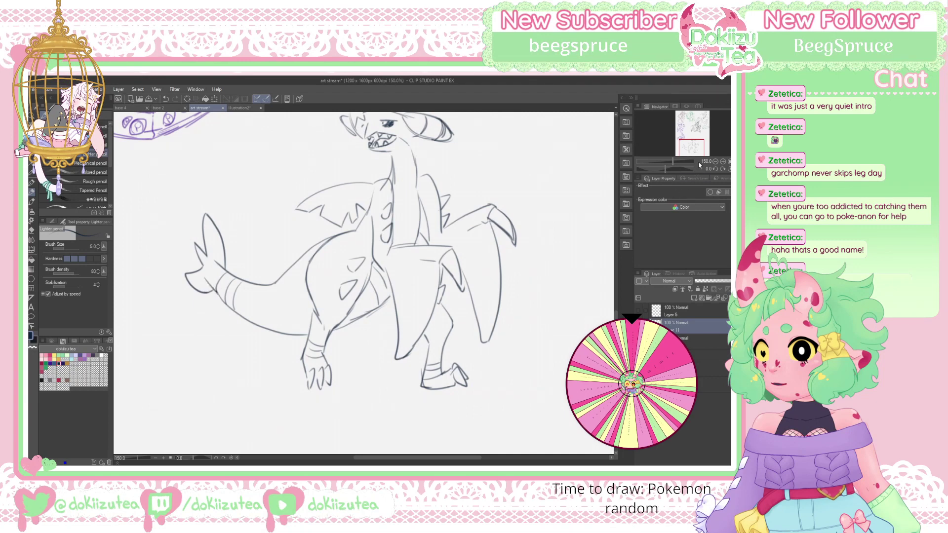
Lasso the Pokémon's head, enlarge it slightly in place above the neck, and clear the selection
mouse_move(426, 141)
mouse_down()
mouse_move(421, 180)
mouse_move(392, 196)
mouse_up()
drag(695, 141, 696, 138)
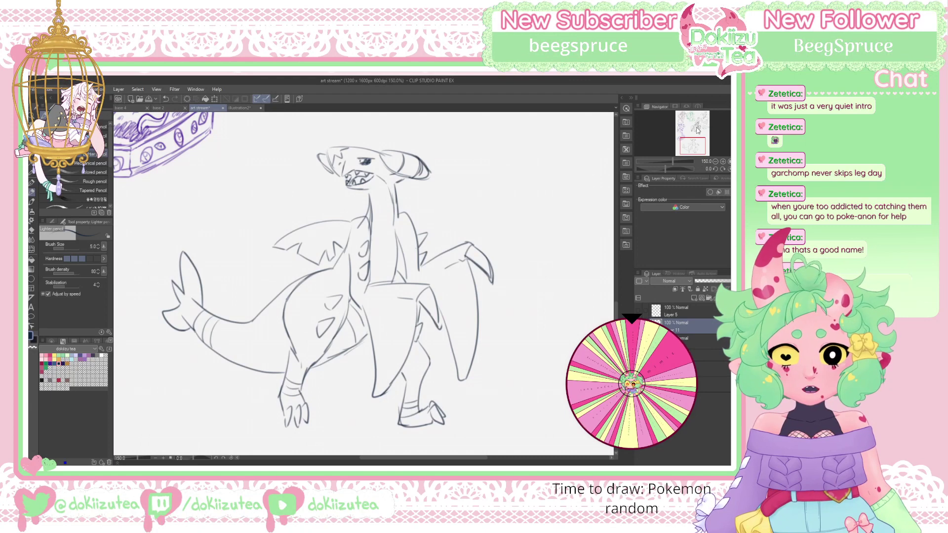
key(m)
mouse_move(364, 132)
mouse_down()
mouse_move(309, 182)
mouse_move(362, 200)
mouse_move(399, 180)
mouse_move(439, 123)
mouse_move(383, 130)
mouse_up()
click(411, 213)
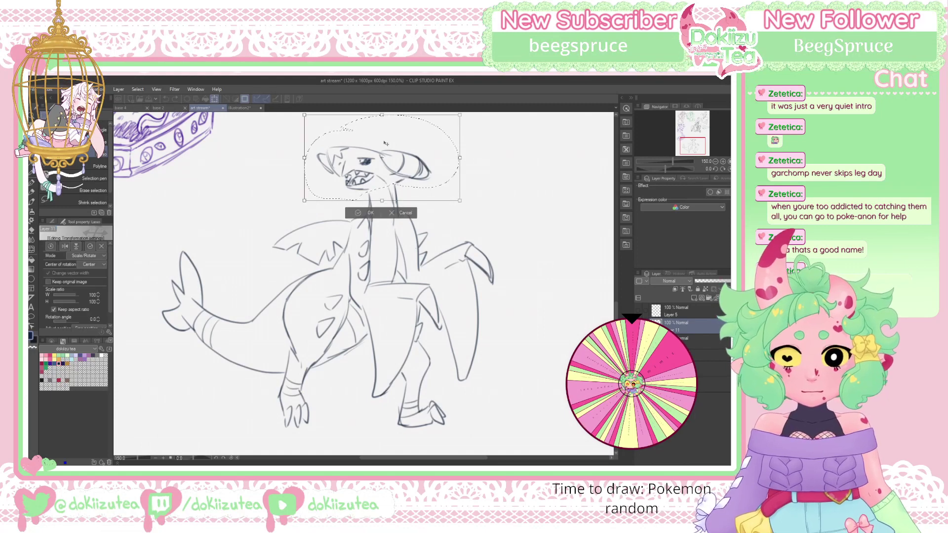
mouse_move(381, 206)
mouse_down()
mouse_move(417, 192)
mouse_move(381, 206)
mouse_move(406, 189)
mouse_up()
click(371, 216)
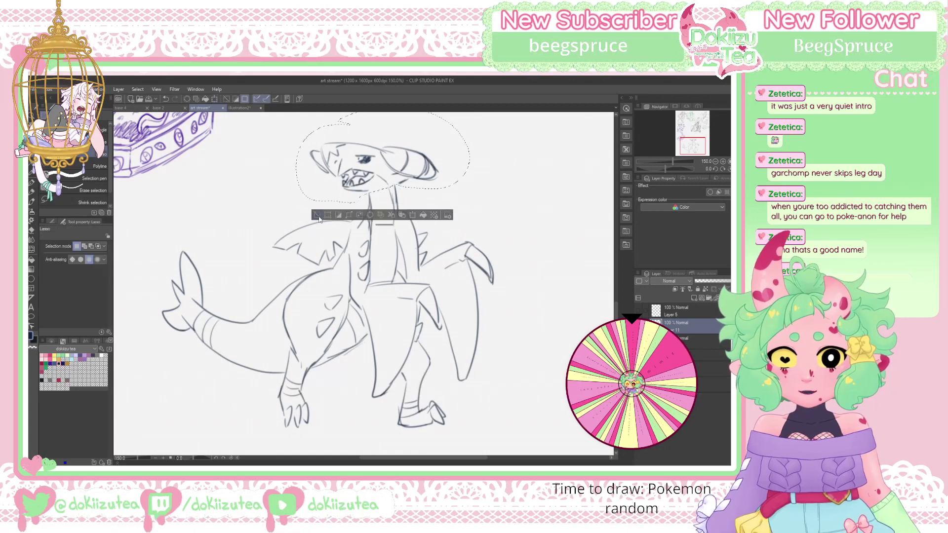
key(ctrl+d)
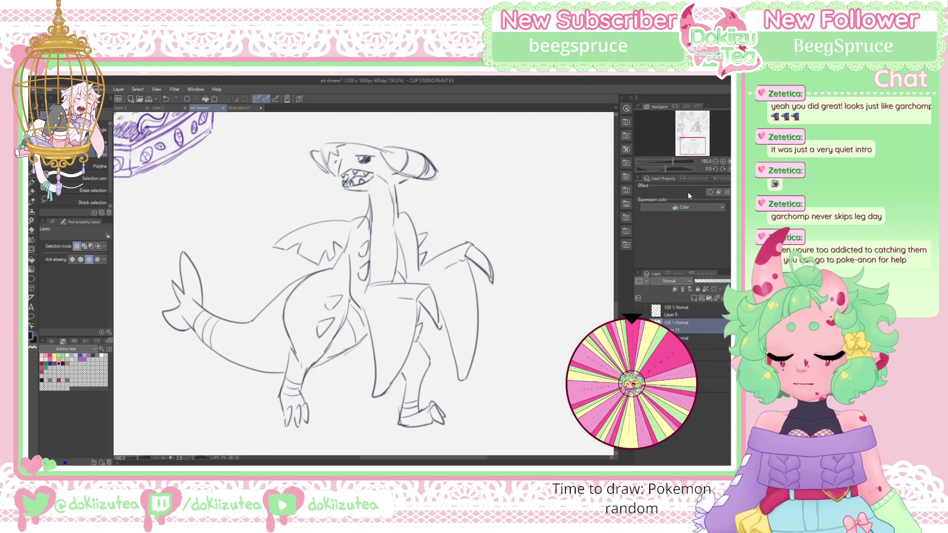
Scale the whole Pokémon sketch down to a smaller size and apply the transformation
key(ctrl+t)
drag(326, 427, 328, 309)
click(315, 321)
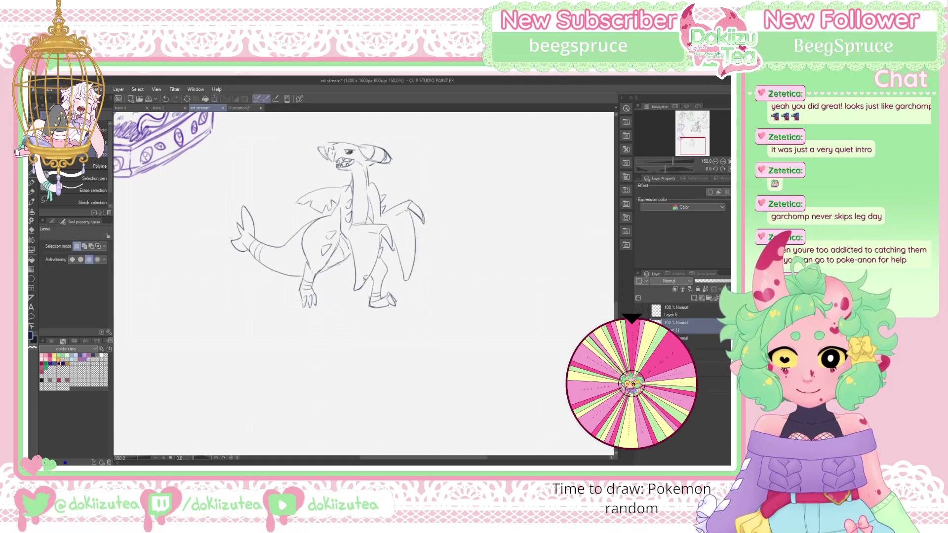
Place the shrunken Pokémon in the gap between the green figure and the goblet-holding figure along the canvas's upper edge, and save the file
click(714, 161)
click(715, 162)
drag(699, 144, 698, 136)
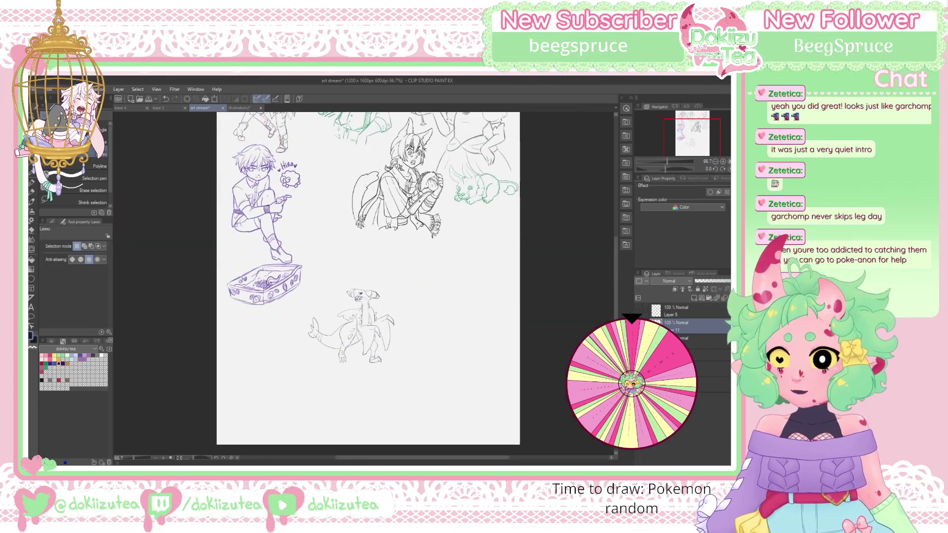
click(31, 144)
mouse_move(375, 366)
mouse_down()
mouse_move(368, 304)
mouse_move(350, 279)
mouse_move(365, 291)
mouse_move(343, 279)
mouse_move(356, 236)
mouse_move(344, 168)
mouse_move(333, 163)
mouse_move(346, 175)
mouse_move(318, 305)
mouse_move(398, 208)
mouse_up()
key(ctrl+t)
click(383, 237)
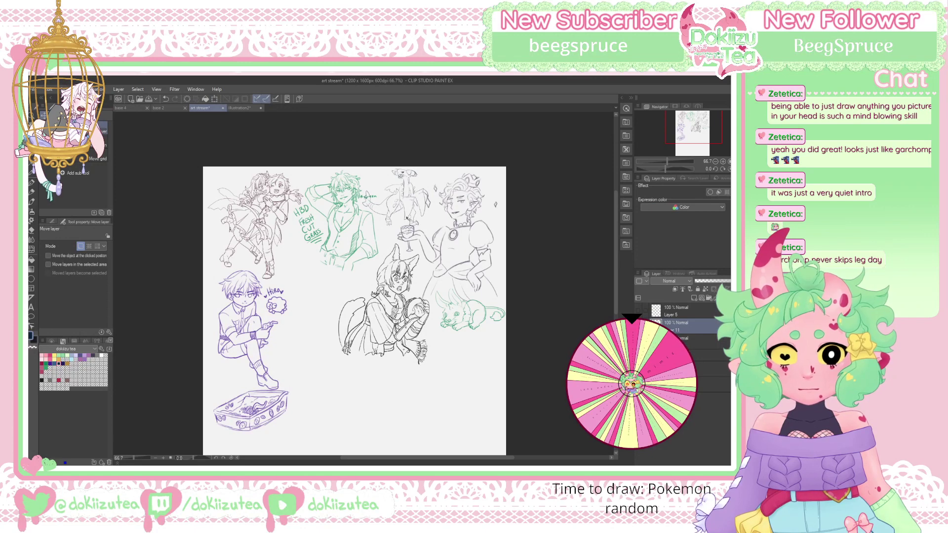
drag(700, 130, 698, 134)
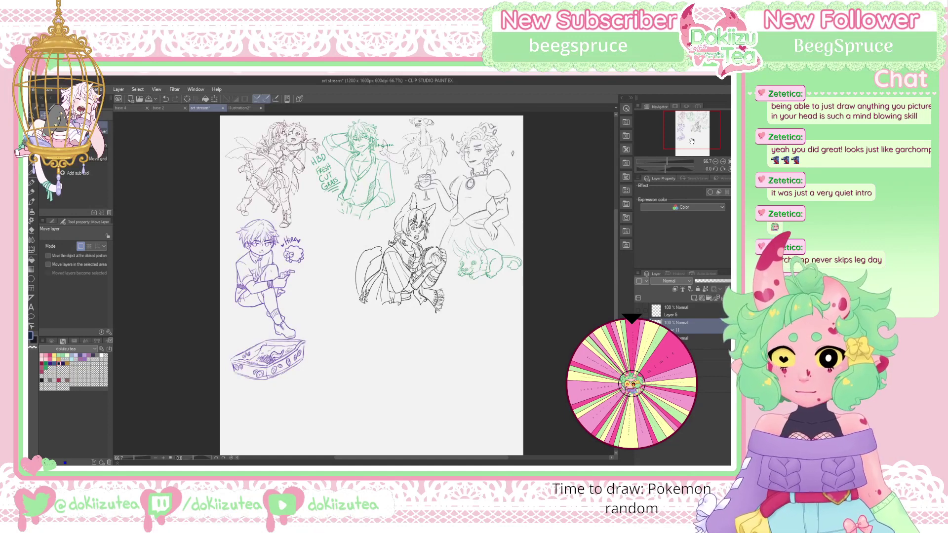
key(ctrl+s)
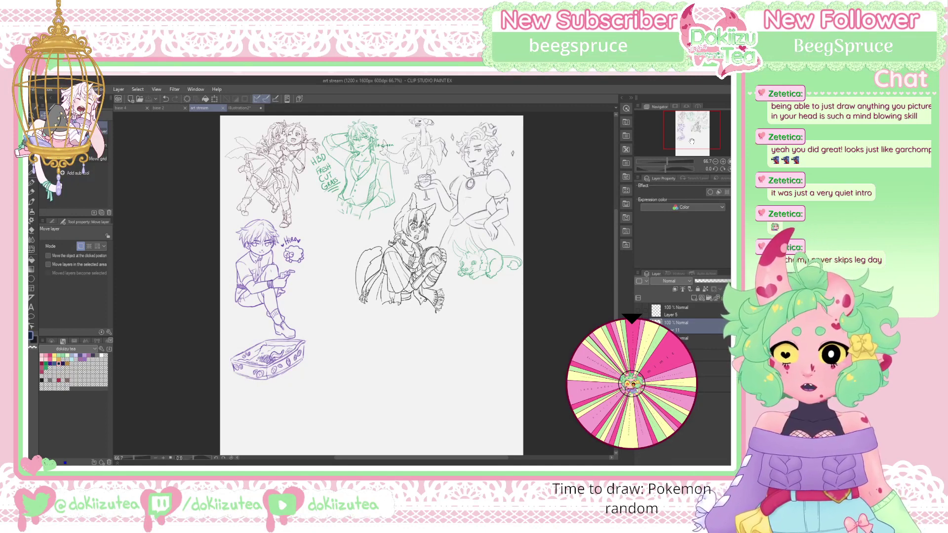
Return to the base 4 drawing, set the inking pen to size 2.5, and touch up the line at the character's collar
click(131, 108)
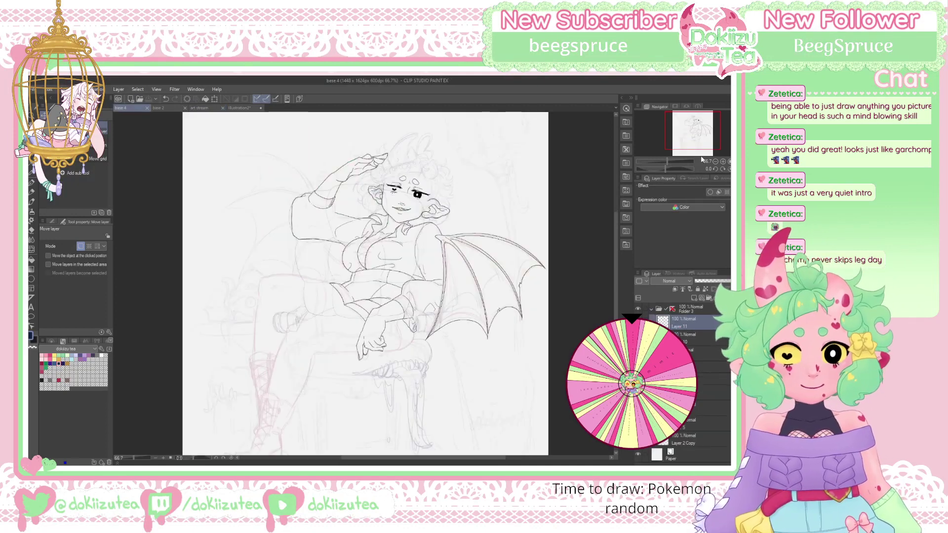
click(52, 339)
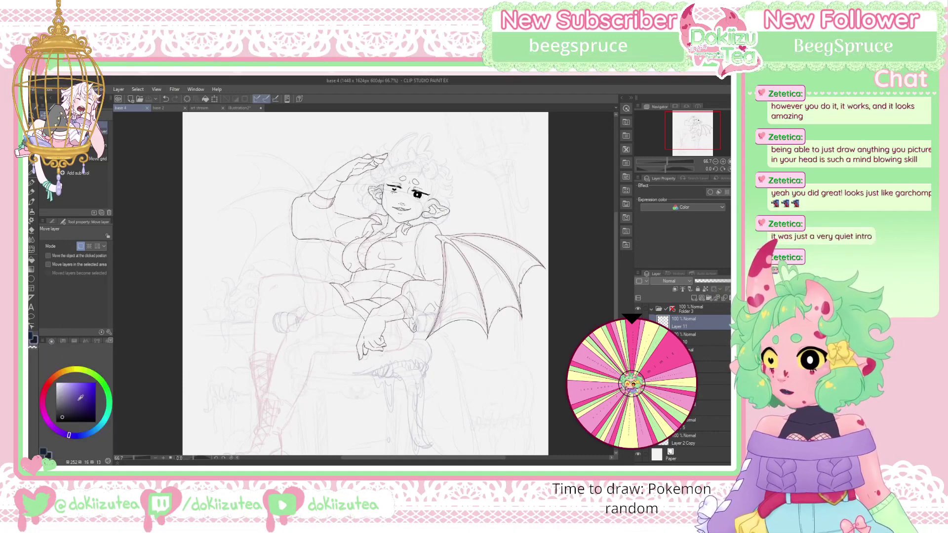
click(31, 183)
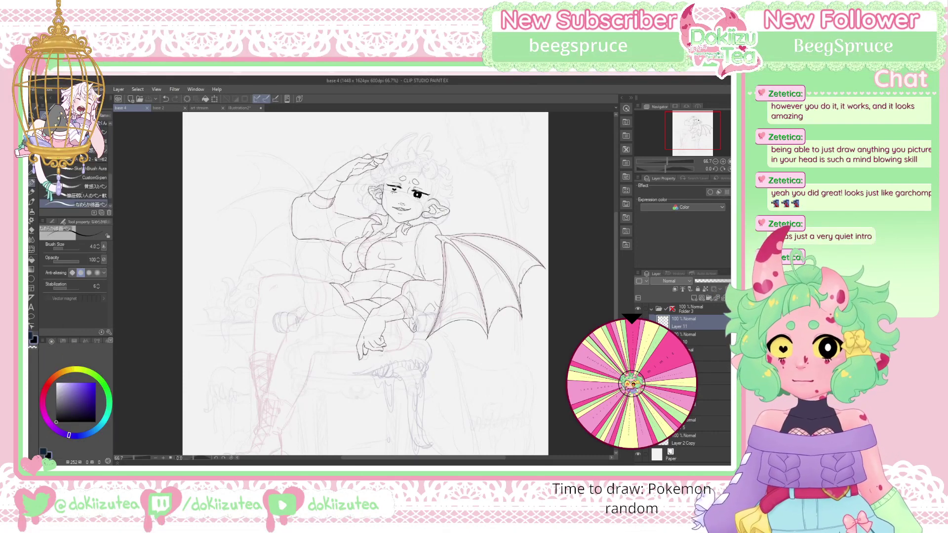
key(bracketleft)
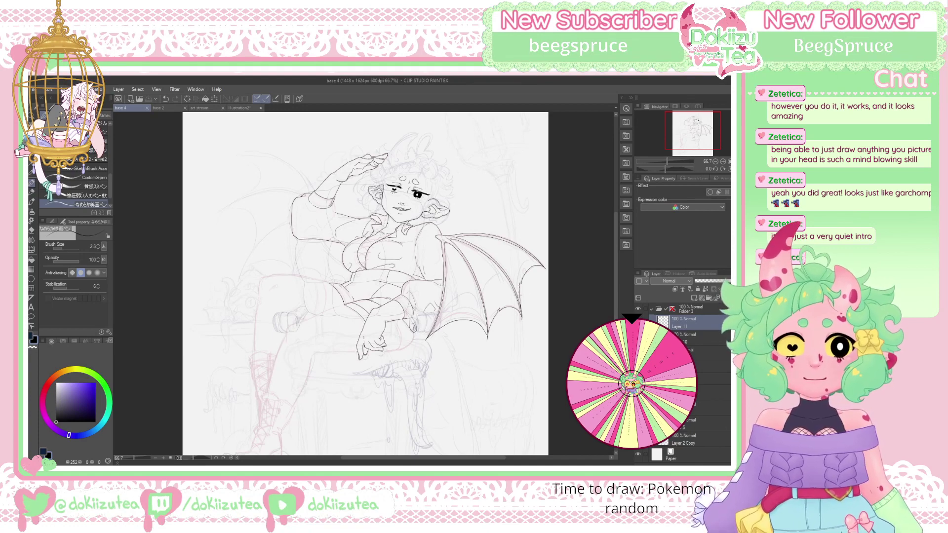
click(723, 161)
click(722, 161)
drag(699, 133, 702, 127)
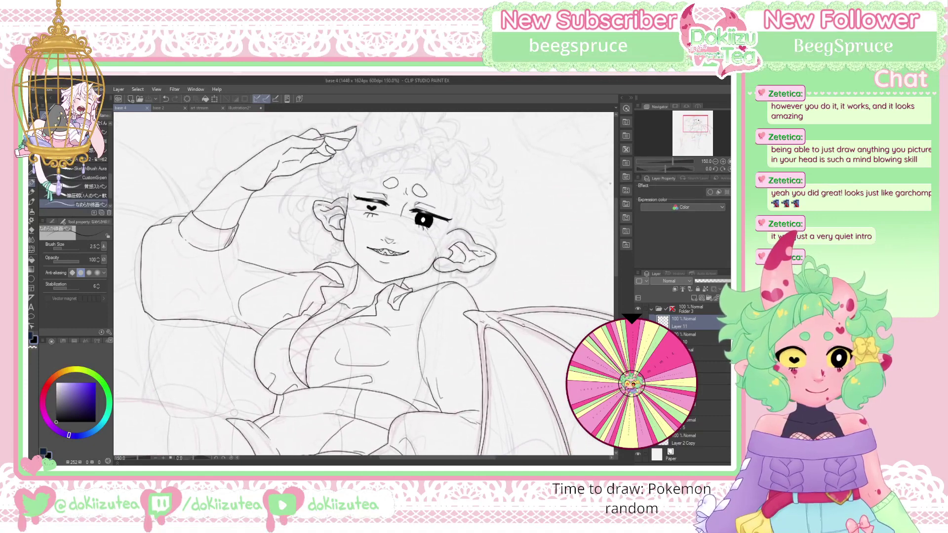
click(341, 315)
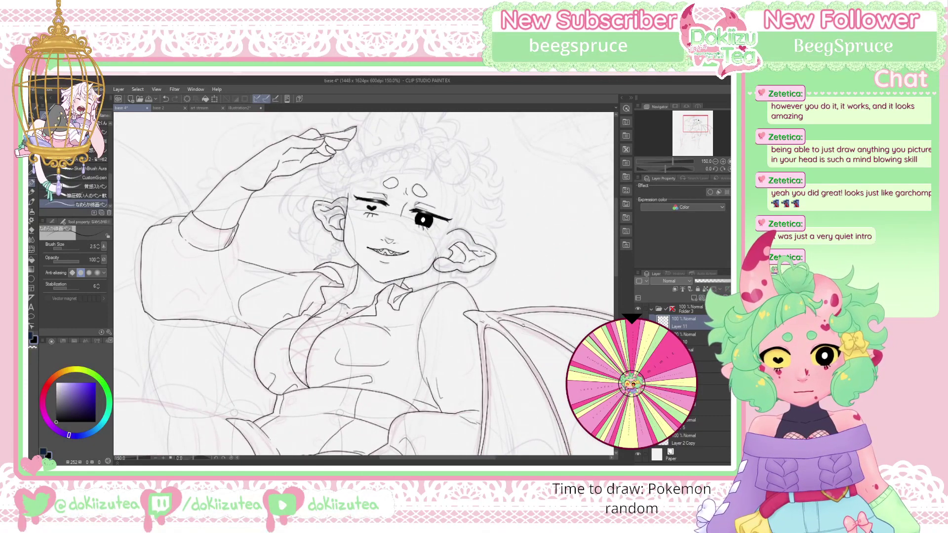
Ink the long curved line from the inked clothing corner at the hip down to the sketched hand over the knee
mouse_move(702, 131)
mouse_down()
mouse_move(700, 123)
mouse_move(692, 133)
mouse_up()
click(722, 161)
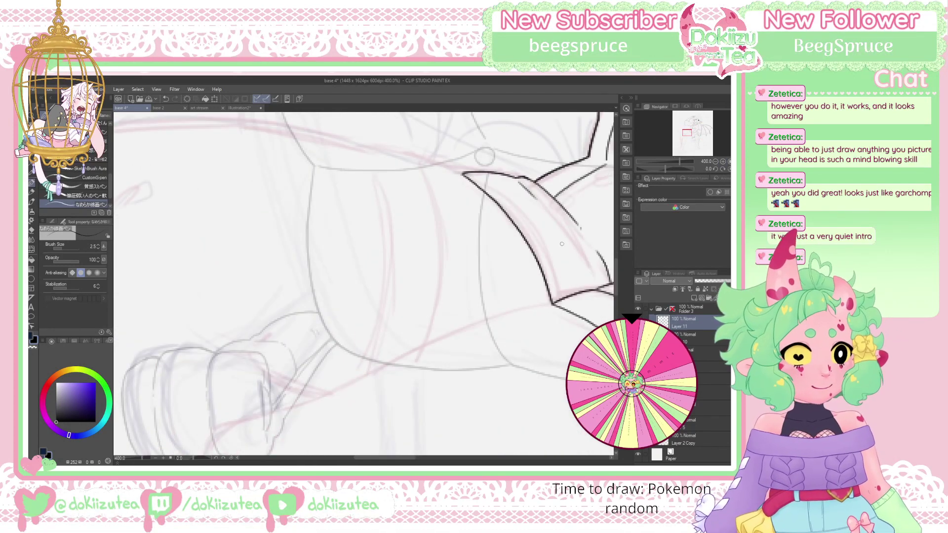
drag(689, 134, 689, 135)
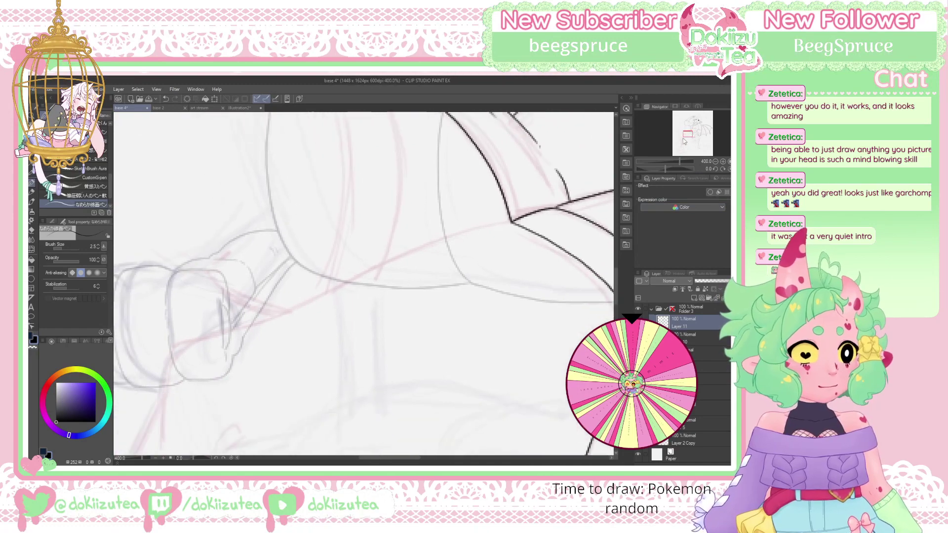
mouse_move(511, 223)
mouse_down()
mouse_move(430, 242)
mouse_move(168, 362)
mouse_up()
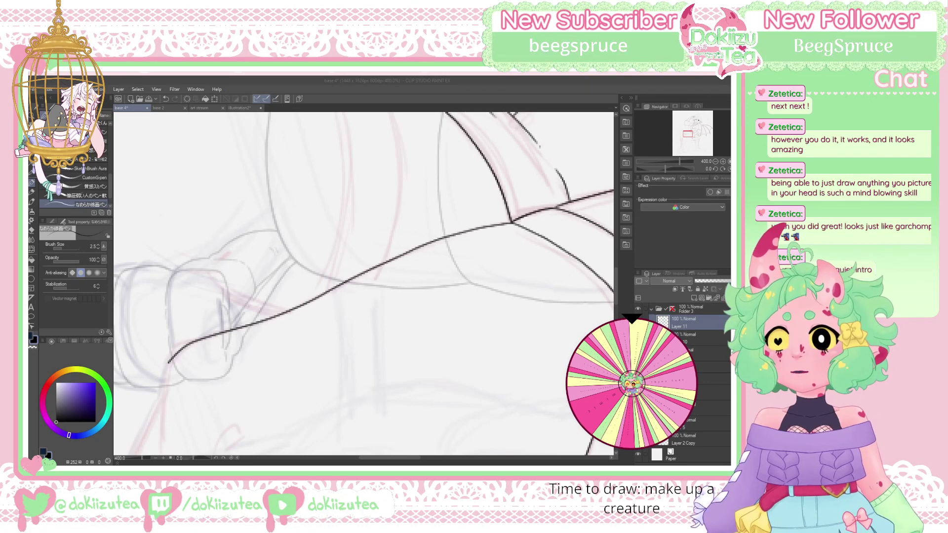
Save and close the Illustration2 document, returning to the art stream canvas
click(242, 108)
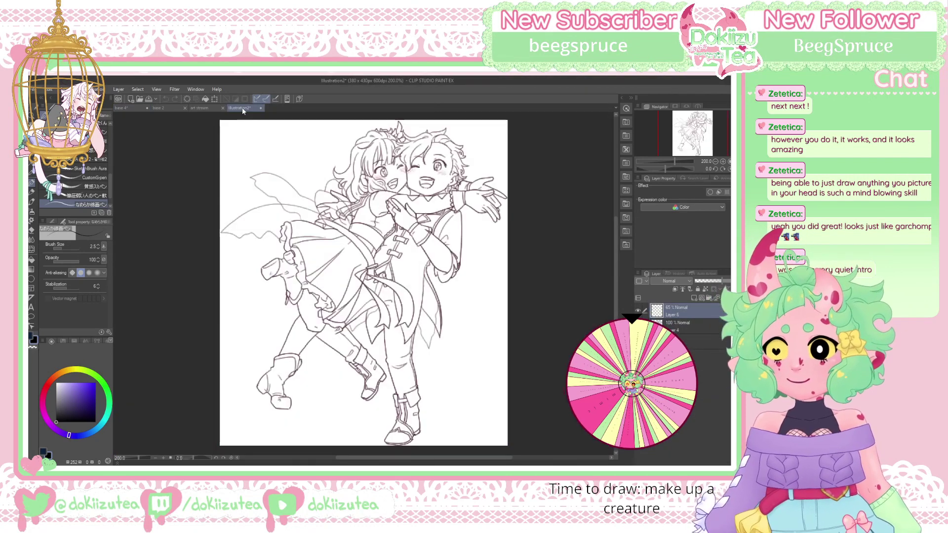
click(207, 108)
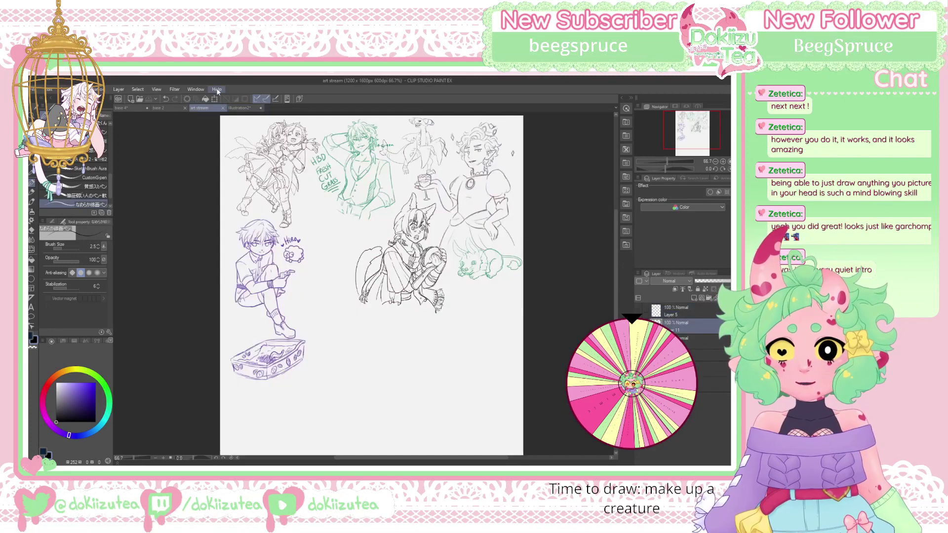
click(250, 109)
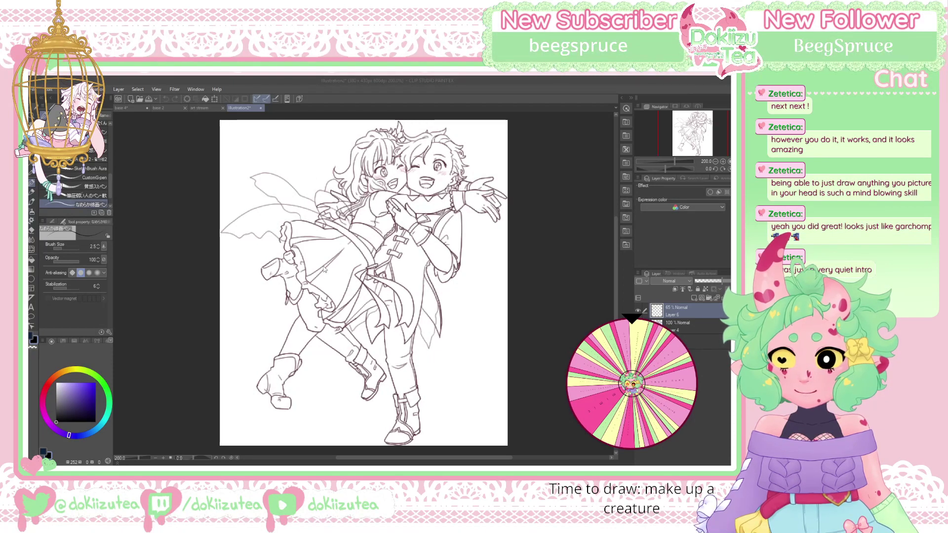
key(ctrl+s)
click(261, 108)
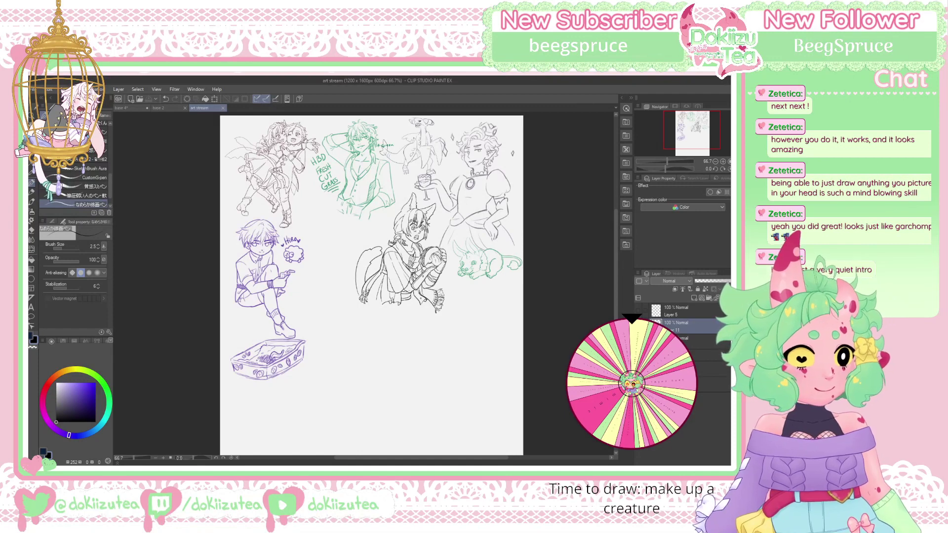
Sketch a rounded, wide-based creature body in purple with the Lighter pencil in the empty lower part of the art stream canvas
click(723, 161)
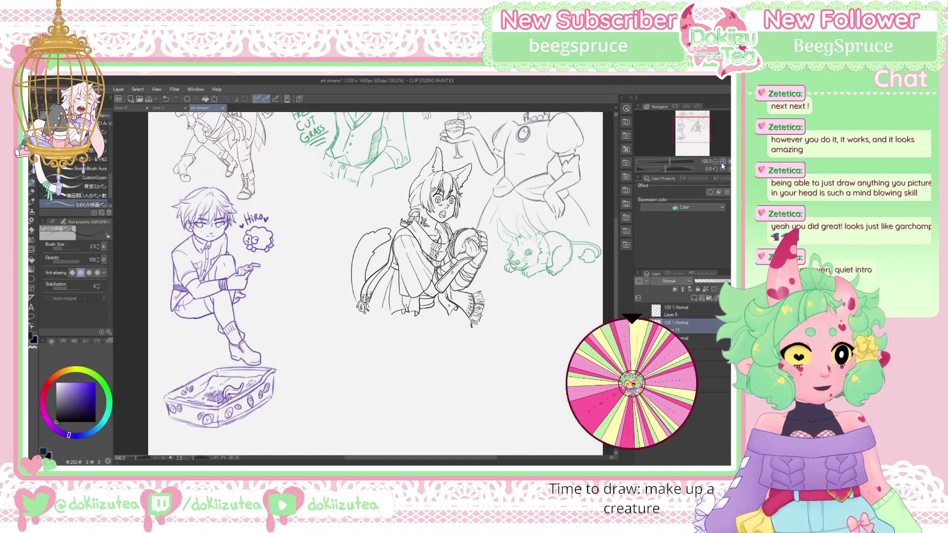
click(722, 162)
drag(695, 125, 696, 141)
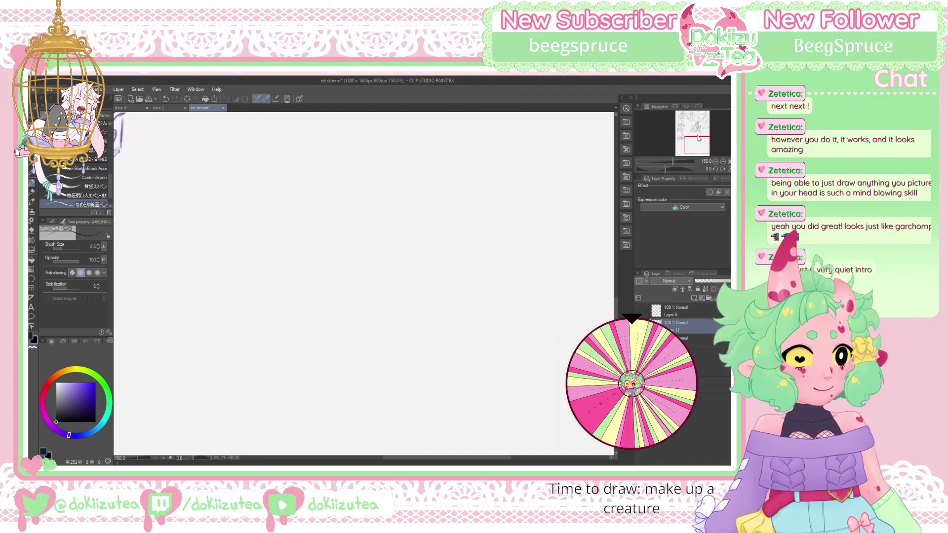
click(32, 191)
click(64, 341)
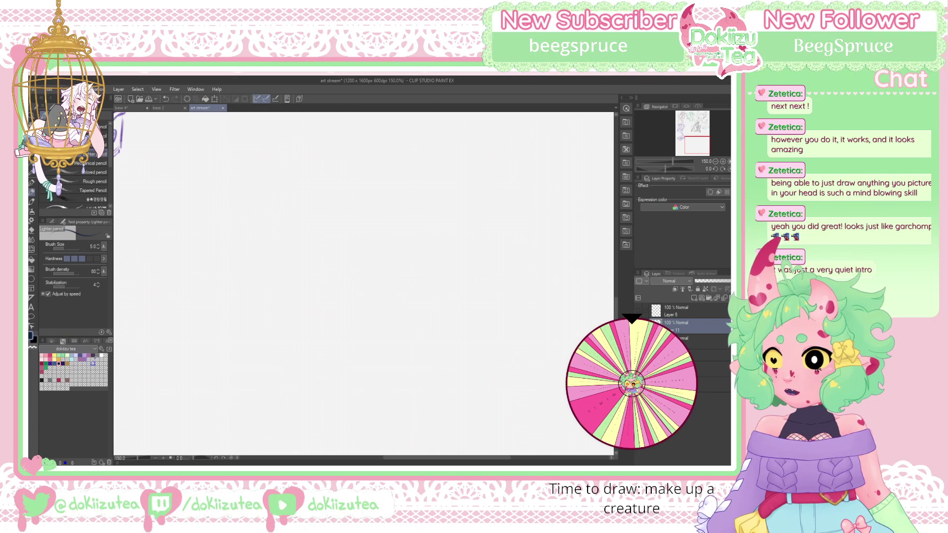
click(84, 359)
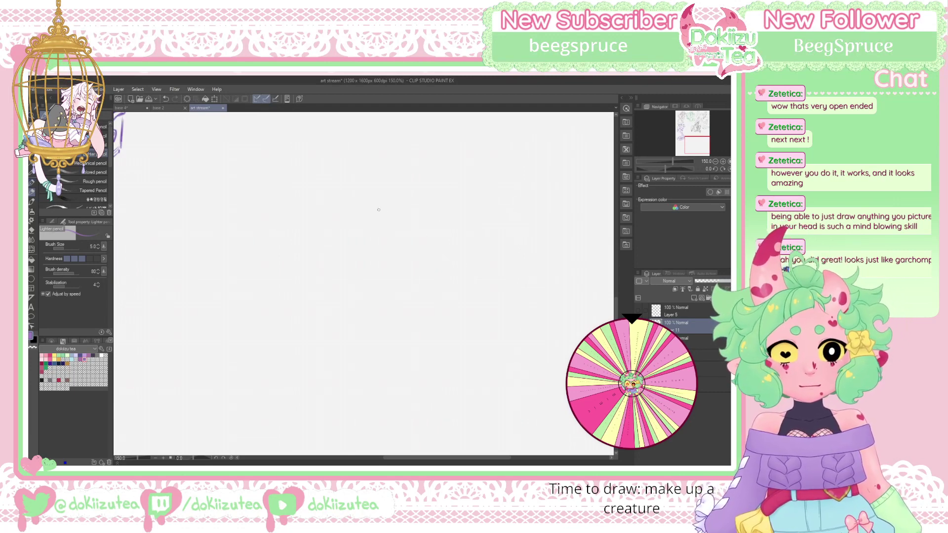
mouse_move(421, 223)
mouse_down()
mouse_move(347, 270)
mouse_move(438, 243)
mouse_up()
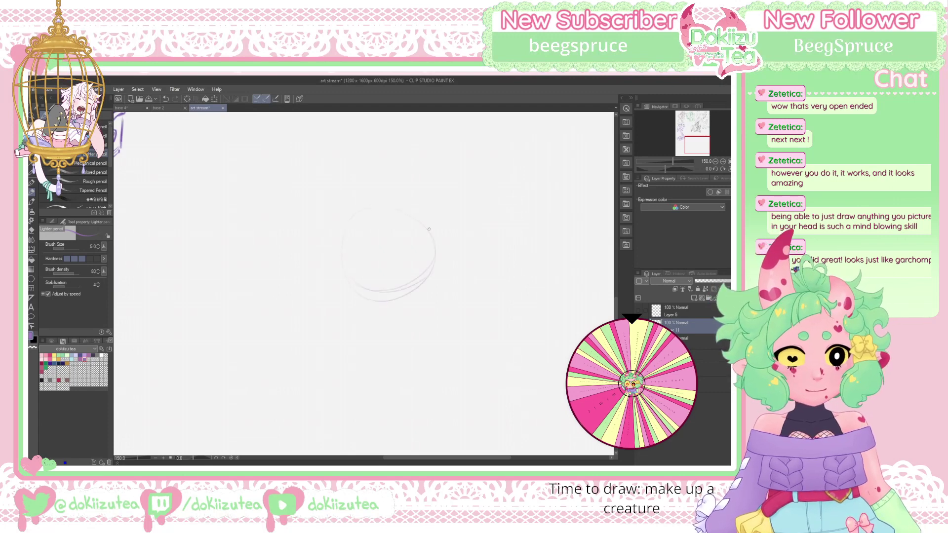
mouse_move(355, 221)
mouse_down()
mouse_move(340, 280)
mouse_move(345, 293)
mouse_move(408, 300)
mouse_move(434, 288)
mouse_move(436, 247)
mouse_move(442, 281)
mouse_move(418, 302)
mouse_up()
drag(434, 243, 421, 296)
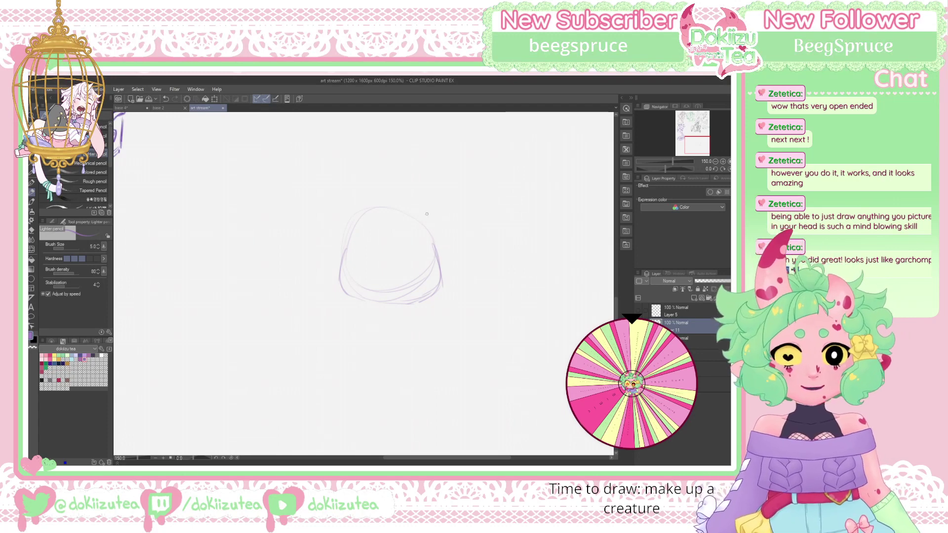
Draw five small oval eyes fanned in an arch across the creature's face
mouse_move(402, 249)
mouse_down()
mouse_move(420, 246)
mouse_move(402, 255)
mouse_move(419, 246)
mouse_move(408, 255)
mouse_move(400, 235)
mouse_move(408, 242)
mouse_move(360, 244)
mouse_move(356, 254)
mouse_move(374, 255)
mouse_up()
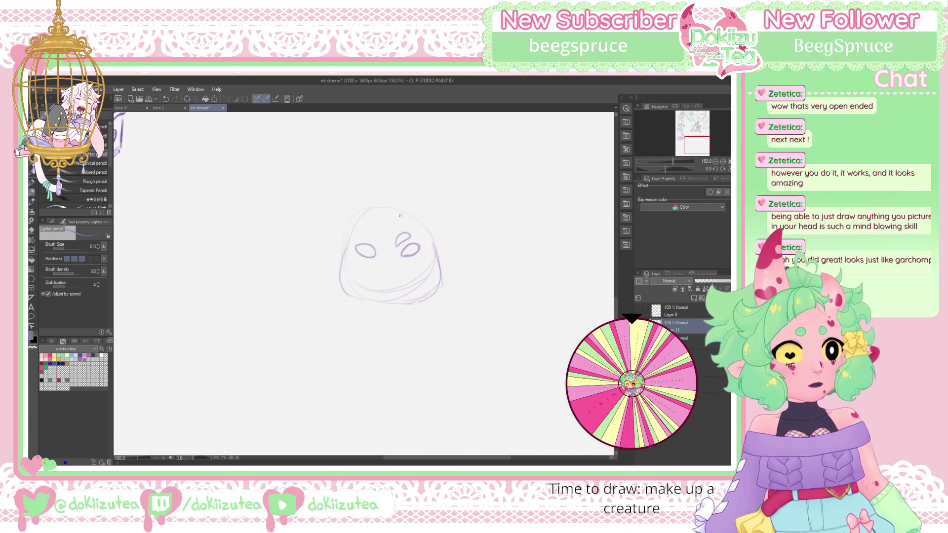
key(ctrl+z)
mouse_move(375, 255)
mouse_down()
mouse_move(359, 248)
mouse_move(374, 257)
mouse_move(364, 241)
mouse_move(383, 238)
mouse_move(387, 223)
mouse_move(388, 242)
mouse_up()
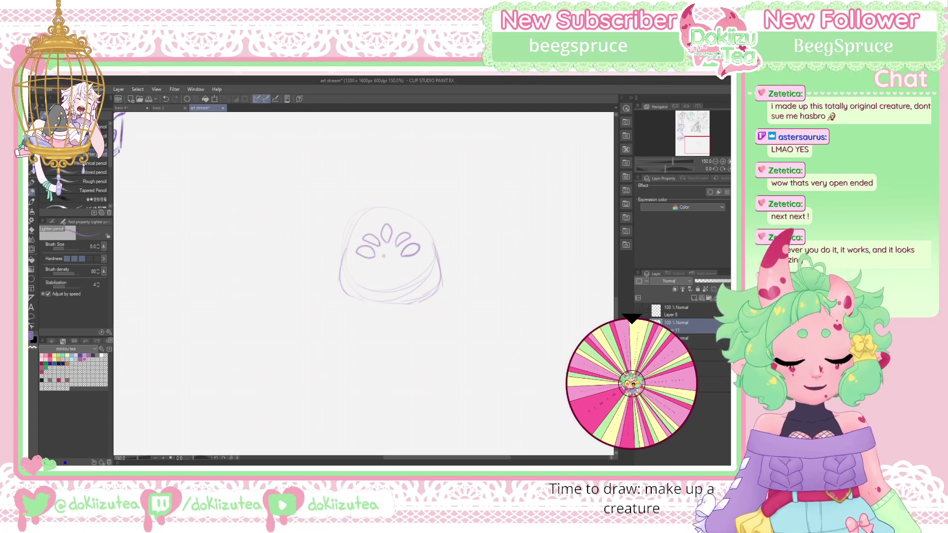
Draw a pointed open beak centred beneath the fan of eyes
mouse_move(388, 255)
mouse_down()
mouse_move(374, 262)
mouse_move(384, 255)
mouse_move(383, 271)
mouse_move(393, 257)
mouse_up()
key(ctrl+z)
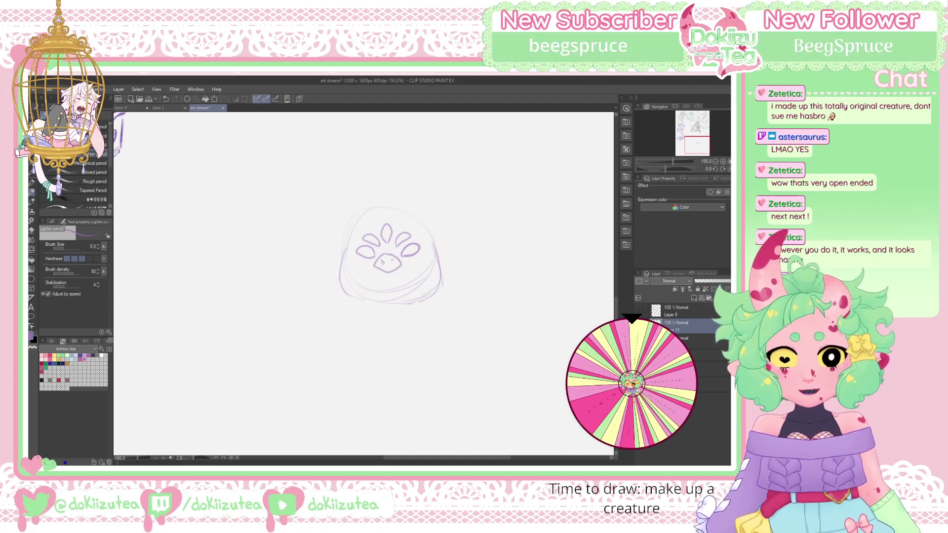
mouse_move(374, 269)
mouse_down()
mouse_move(389, 281)
mouse_move(401, 266)
mouse_move(387, 280)
mouse_move(376, 268)
mouse_move(397, 271)
mouse_up()
key(ctrl+z)
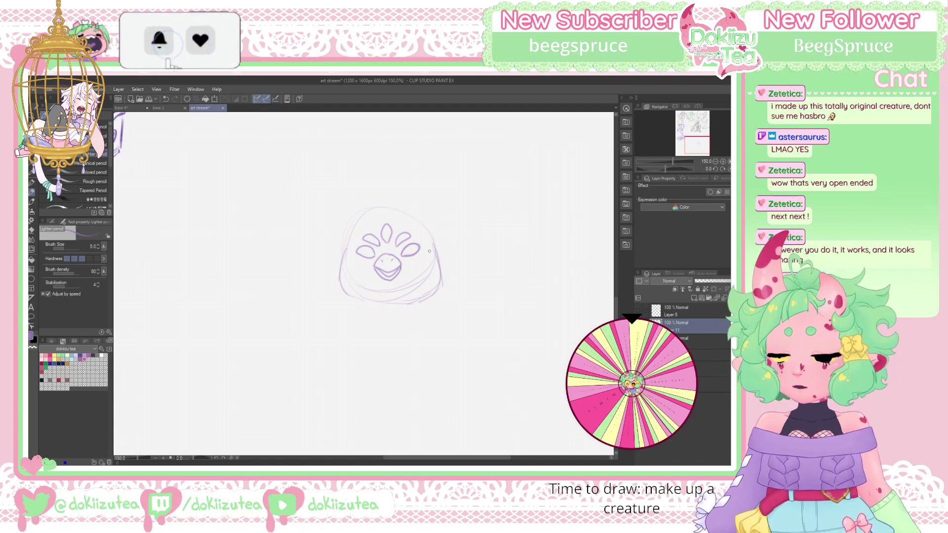
Erase the plain oval eyes with an eraser of size 30 and redraw five lidded eyes with pupils in an arch above the beak
key(e)
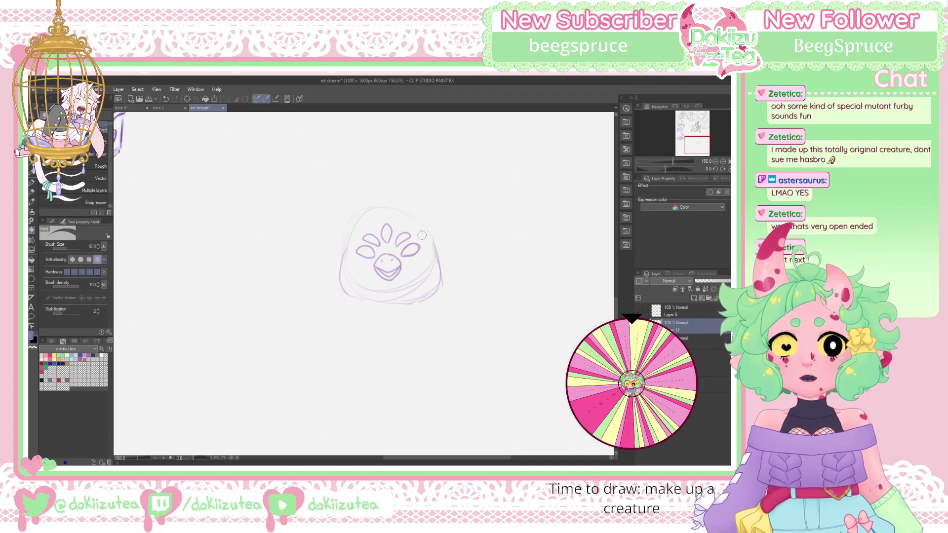
key(bracketright)
key(bracketright)
key(bracketright)
key(bracketright)
mouse_move(421, 246)
mouse_down()
mouse_move(381, 233)
mouse_move(374, 252)
mouse_up()
click(32, 193)
click(31, 192)
mouse_move(403, 254)
mouse_down()
mouse_move(406, 242)
mouse_move(423, 242)
mouse_move(425, 253)
mouse_move(414, 256)
mouse_move(361, 238)
mouse_move(349, 248)
mouse_move(356, 257)
mouse_move(372, 256)
mouse_move(361, 242)
mouse_move(353, 244)
mouse_move(423, 246)
mouse_move(394, 228)
mouse_move(410, 222)
mouse_move(417, 231)
mouse_move(395, 244)
mouse_move(395, 232)
mouse_move(417, 230)
mouse_move(365, 225)
mouse_move(360, 236)
mouse_move(378, 242)
mouse_move(388, 210)
mouse_move(394, 227)
mouse_move(370, 238)
mouse_move(406, 235)
mouse_up()
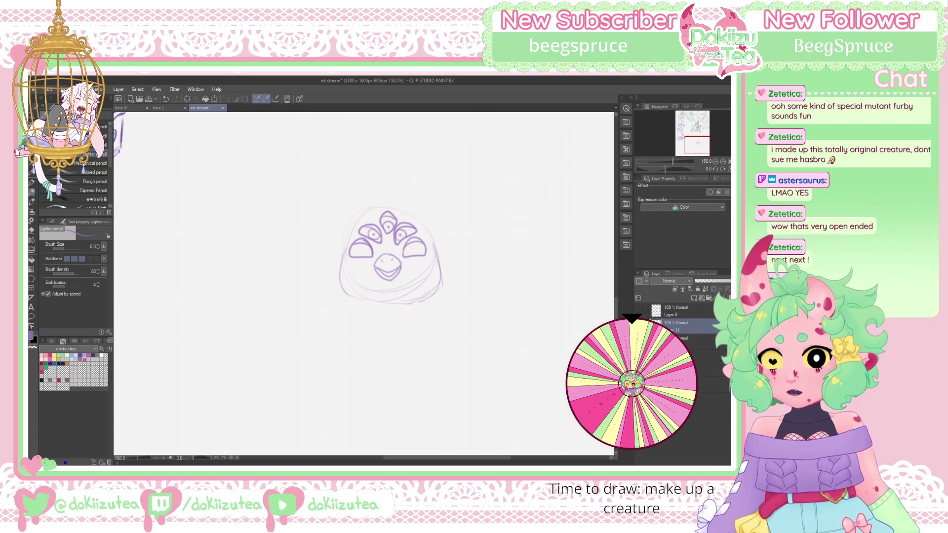
mouse_move(360, 256)
mouse_down()
mouse_move(356, 247)
mouse_move(371, 247)
mouse_up()
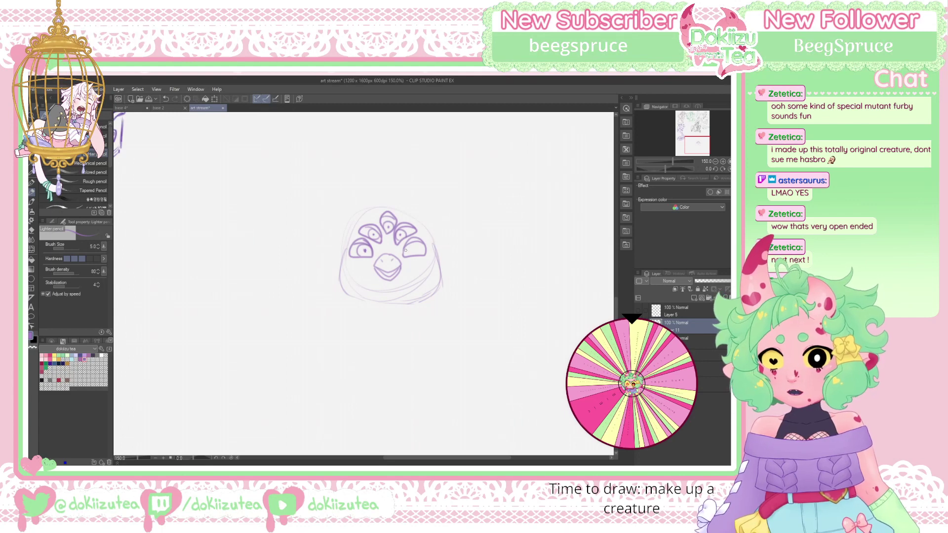
drag(406, 244, 418, 251)
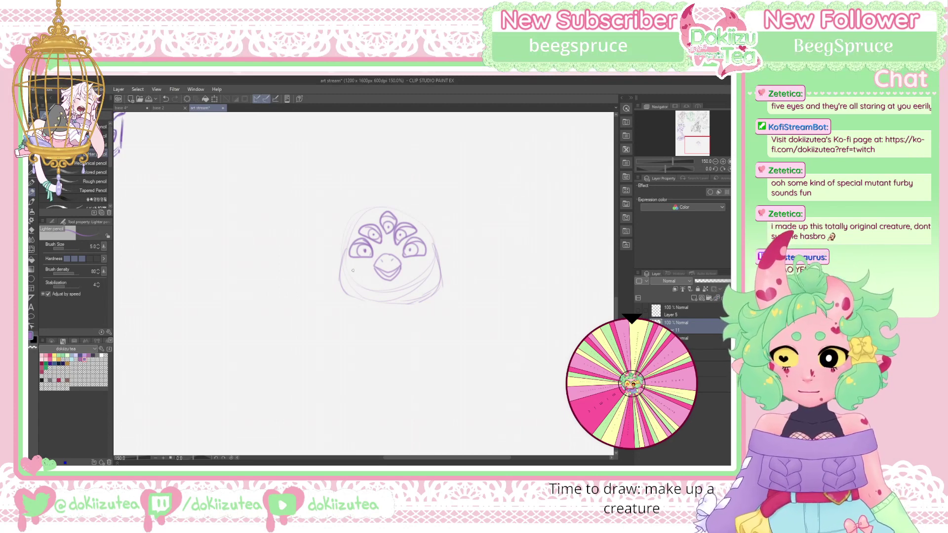
Erase the pointed beak and draw a smaller, rounded beak between the two lowest eyes
key(e)
drag(390, 267, 383, 279)
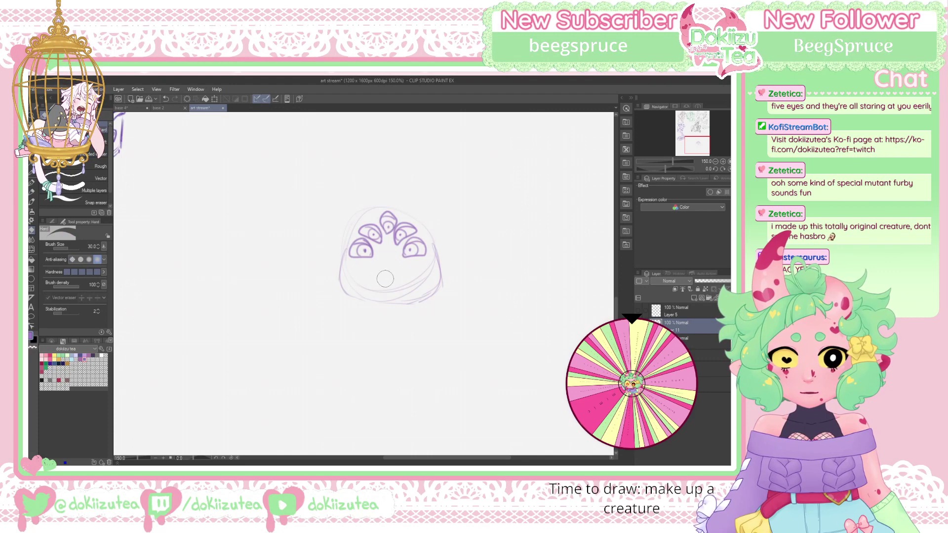
key(p)
key(p)
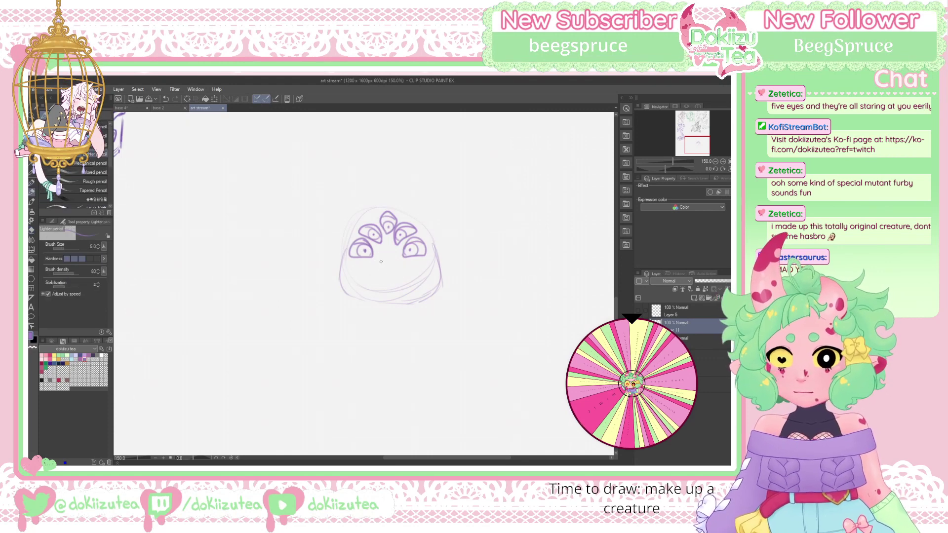
drag(380, 256, 390, 261)
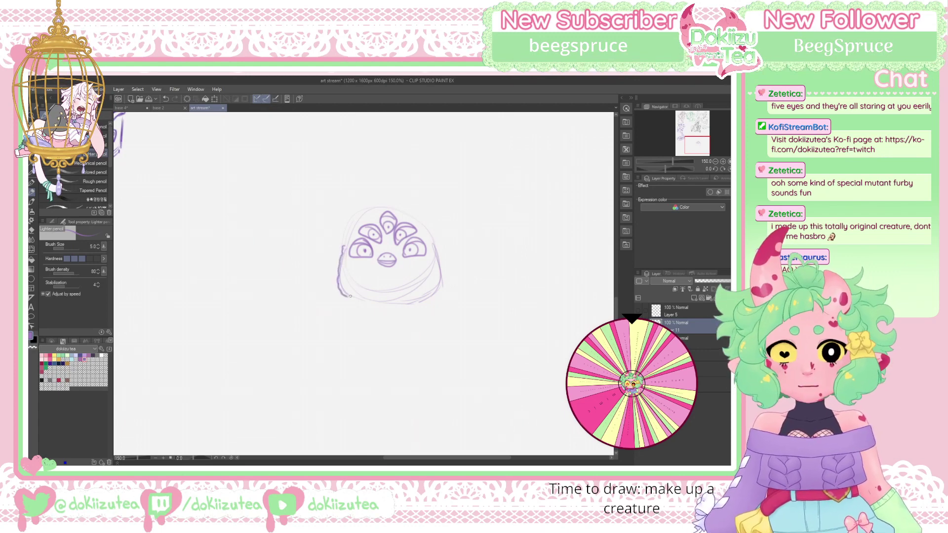
Try adding long oval toes along the underside of the creature's body
mouse_move(346, 295)
mouse_down()
mouse_move(354, 313)
mouse_move(350, 288)
mouse_move(353, 311)
mouse_move(359, 288)
mouse_move(365, 310)
mouse_move(374, 291)
mouse_move(373, 304)
mouse_move(407, 292)
mouse_move(409, 314)
mouse_move(411, 286)
mouse_move(414, 312)
mouse_up()
key(ctrl+z)
key(ctrl+z)
key(ctrl+z)
key(ctrl+z)
key(ctrl+z)
key(ctrl+z)
key(ctrl+z)
key(ctrl+z)
key(ctrl+z)
key(ctrl+z)
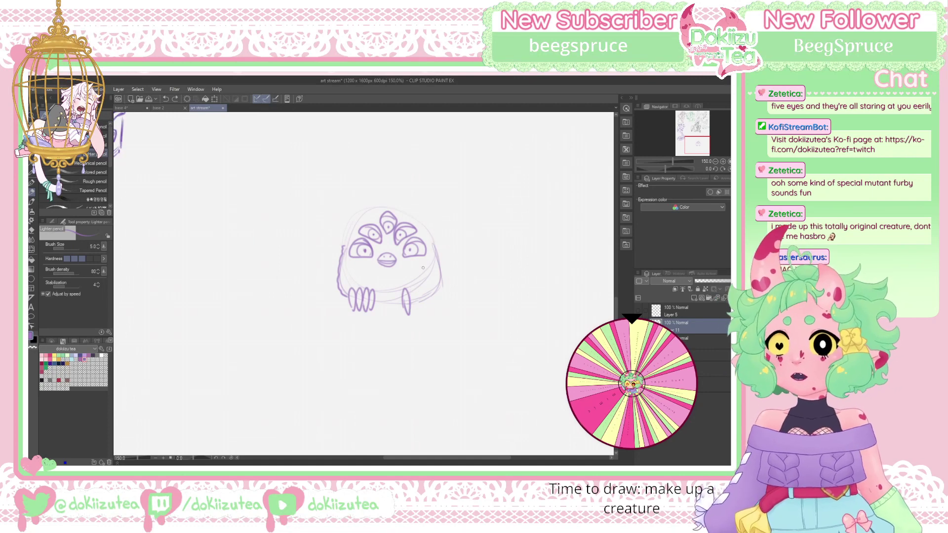
Firm up the body's lower and side outline, and frame the eyes and beak with a face contour, adding a small mark above the beak
drag(347, 298, 419, 303)
mouse_move(439, 260)
mouse_down()
mouse_move(443, 284)
mouse_move(421, 304)
mouse_up()
mouse_move(379, 210)
mouse_down()
mouse_move(345, 249)
mouse_move(357, 263)
mouse_move(374, 259)
mouse_up()
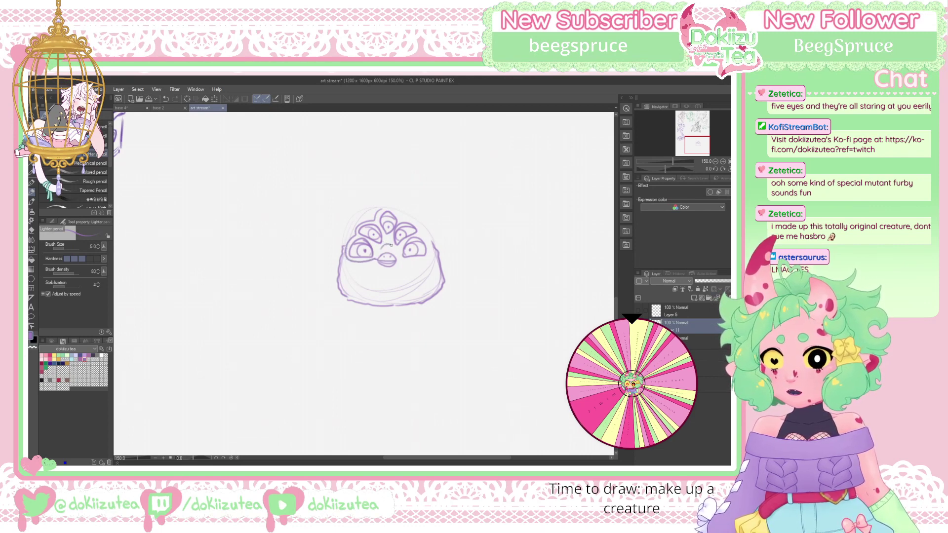
drag(394, 250, 384, 249)
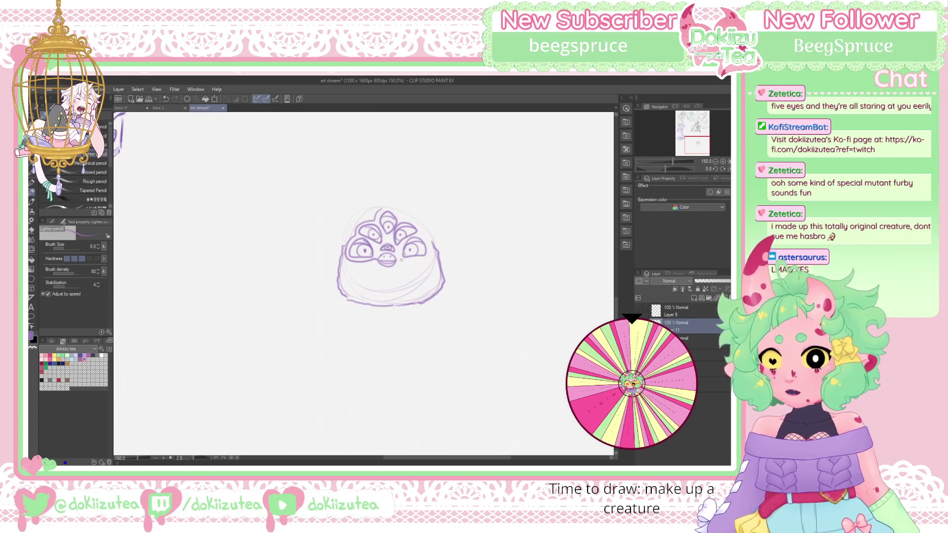
mouse_move(411, 259)
mouse_down()
mouse_move(430, 248)
mouse_move(423, 259)
mouse_up()
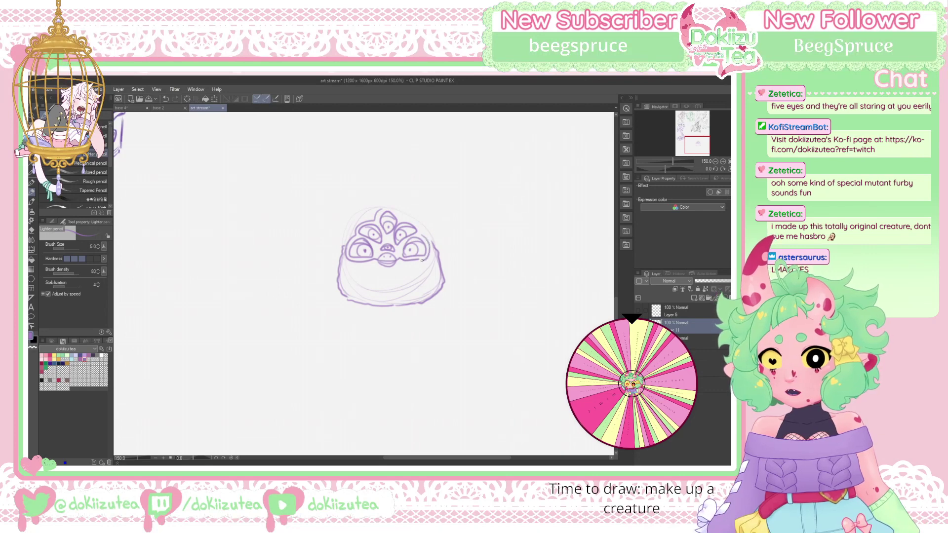
mouse_move(402, 219)
mouse_down()
mouse_move(420, 231)
mouse_move(383, 209)
mouse_up()
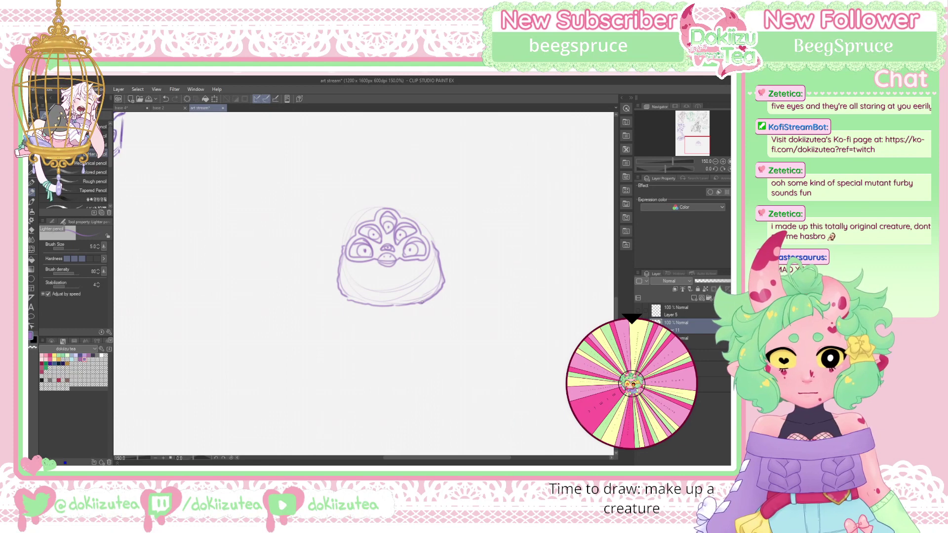
Draw a bent, thin leg under the creature's left side, with a long-toed clawed foot and cross bands along the leg
mouse_move(353, 302)
mouse_down()
mouse_move(336, 340)
mouse_move(360, 377)
mouse_move(346, 377)
mouse_move(346, 395)
mouse_move(384, 383)
mouse_up()
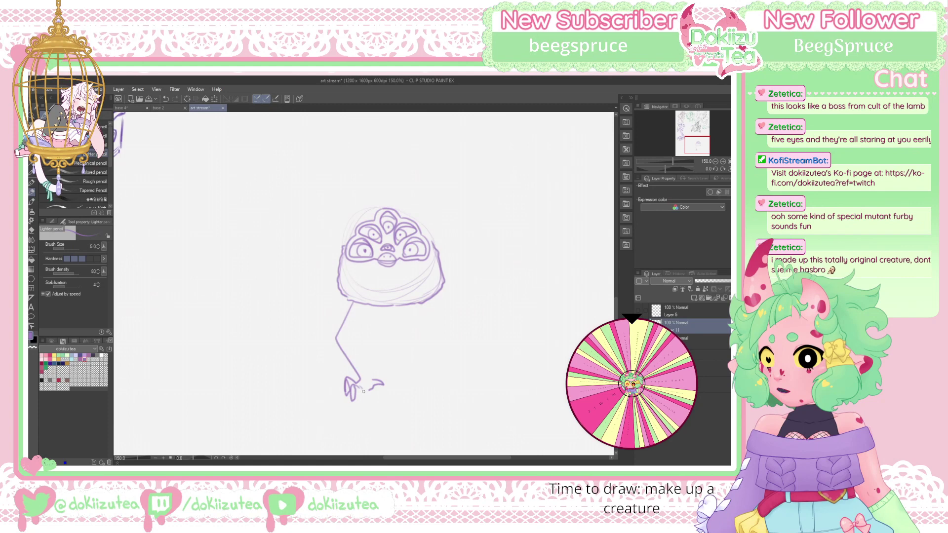
mouse_move(359, 389)
mouse_down()
mouse_move(360, 405)
mouse_move(360, 393)
mouse_up()
mouse_move(360, 374)
mouse_down()
mouse_move(367, 370)
mouse_move(352, 366)
mouse_up()
mouse_move(369, 306)
mouse_down()
mouse_move(348, 338)
mouse_move(371, 378)
mouse_up()
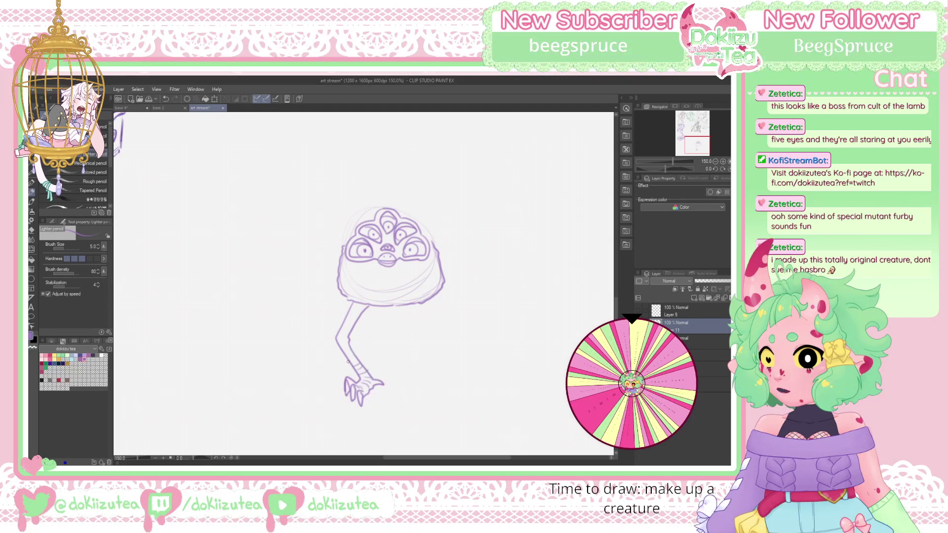
drag(338, 341, 355, 320)
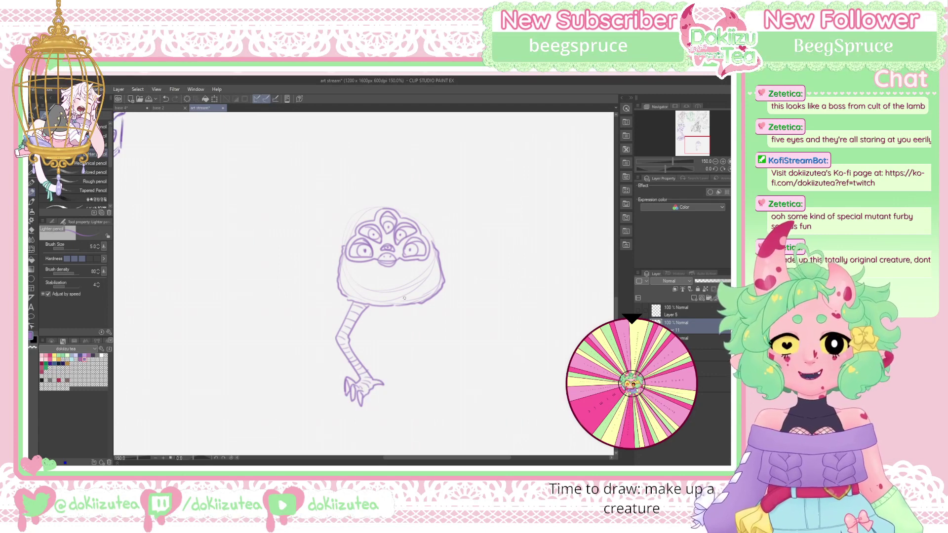
Draw the second leg slanting outward from the body's right underside, with a clawed foot and matching cross bands
drag(423, 302, 467, 388)
mouse_move(408, 308)
mouse_down()
mouse_move(427, 335)
mouse_move(442, 338)
mouse_move(430, 338)
mouse_move(456, 380)
mouse_up()
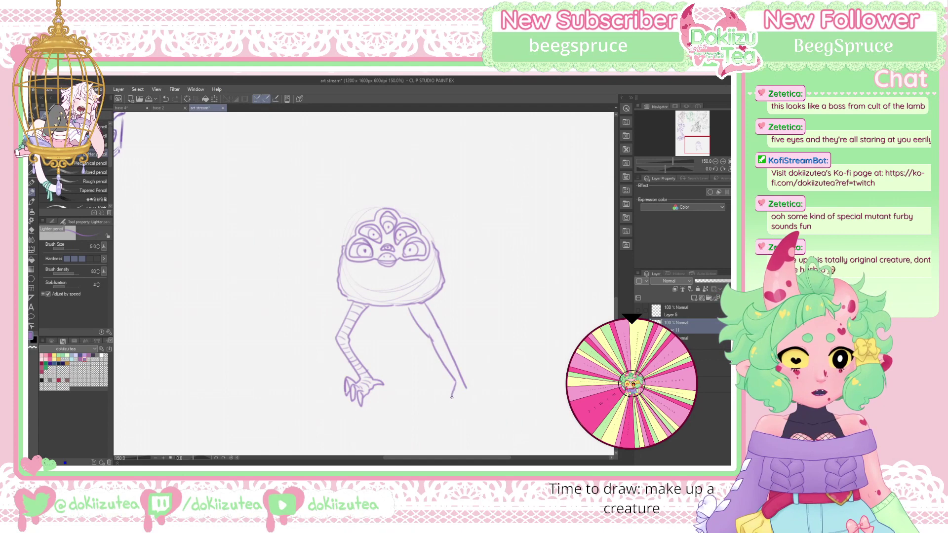
drag(458, 393, 465, 407)
mouse_move(462, 404)
mouse_down()
mouse_move(461, 412)
mouse_move(476, 392)
mouse_move(481, 411)
mouse_up()
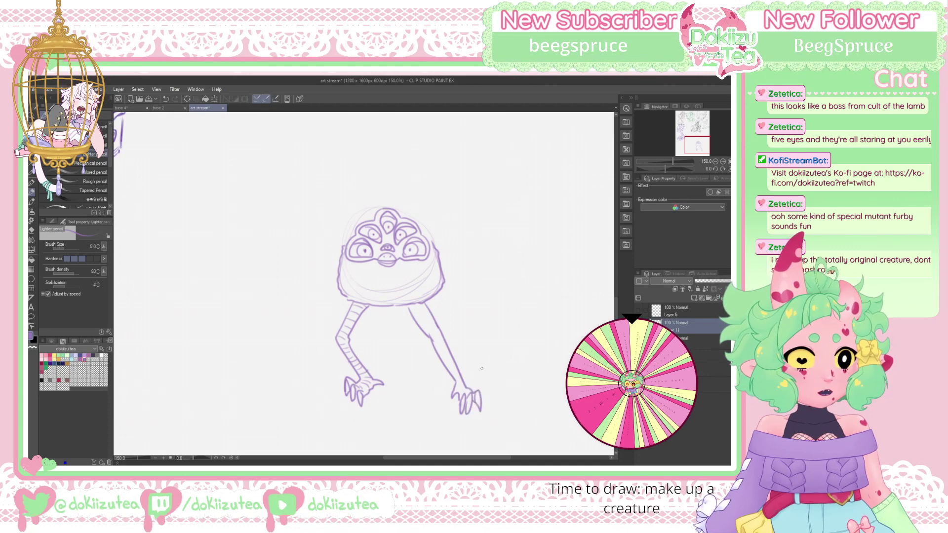
drag(461, 377, 447, 363)
drag(454, 363, 433, 345)
drag(442, 336, 421, 325)
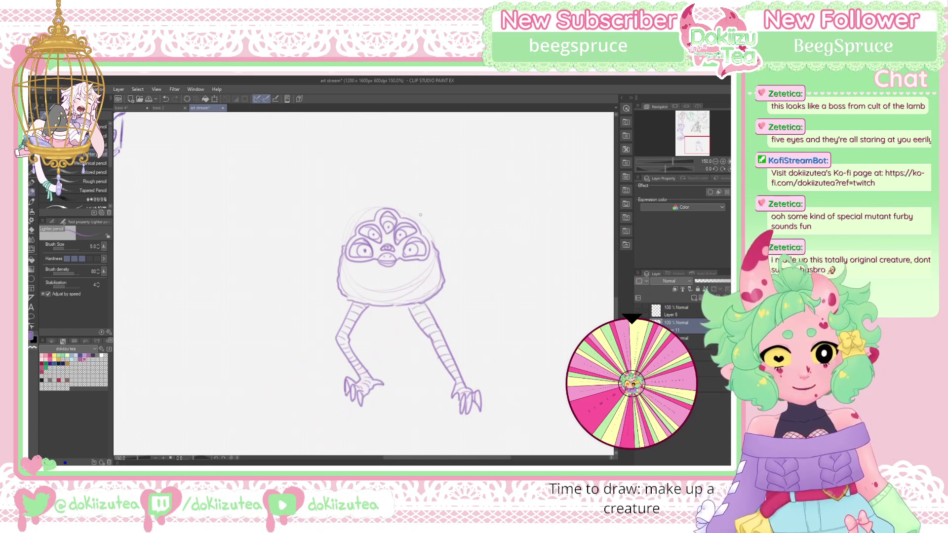
Add two large pointed ears to the creature's head, a small horn-like mark above the top eye, and a wispy hair tuft
mouse_move(419, 212)
mouse_down()
mouse_move(457, 180)
mouse_move(457, 203)
mouse_move(428, 223)
mouse_up()
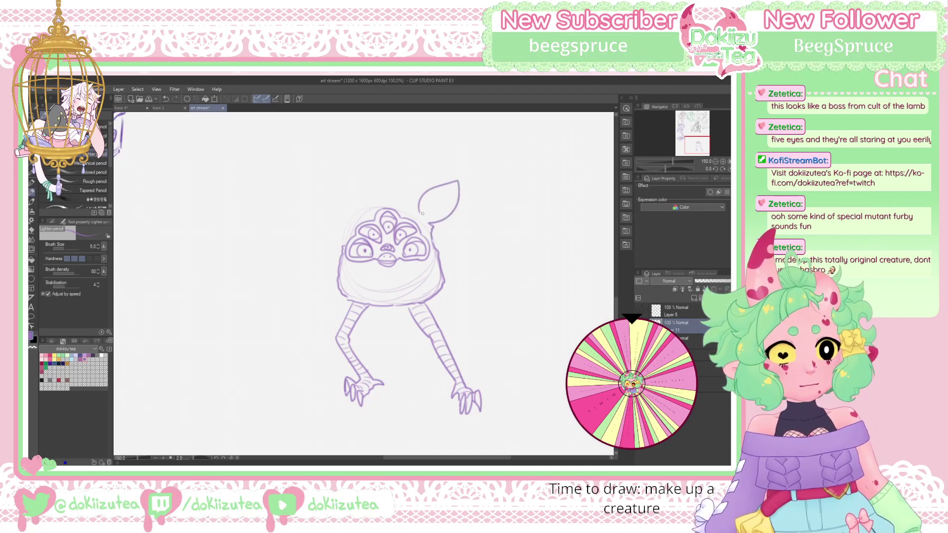
mouse_move(358, 212)
mouse_down()
mouse_move(346, 201)
mouse_move(307, 202)
mouse_move(323, 230)
mouse_move(348, 234)
mouse_up()
drag(316, 204, 358, 218)
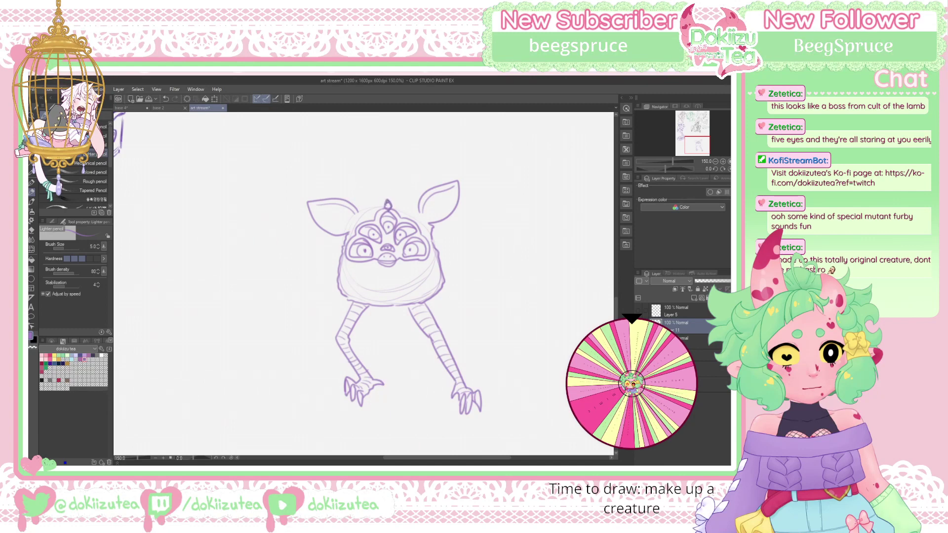
drag(383, 200, 387, 197)
mouse_move(374, 201)
mouse_down()
mouse_move(376, 176)
mouse_move(383, 196)
mouse_move(376, 189)
mouse_move(395, 152)
mouse_move(404, 207)
mouse_move(411, 194)
mouse_move(394, 162)
mouse_up()
drag(365, 205, 373, 200)
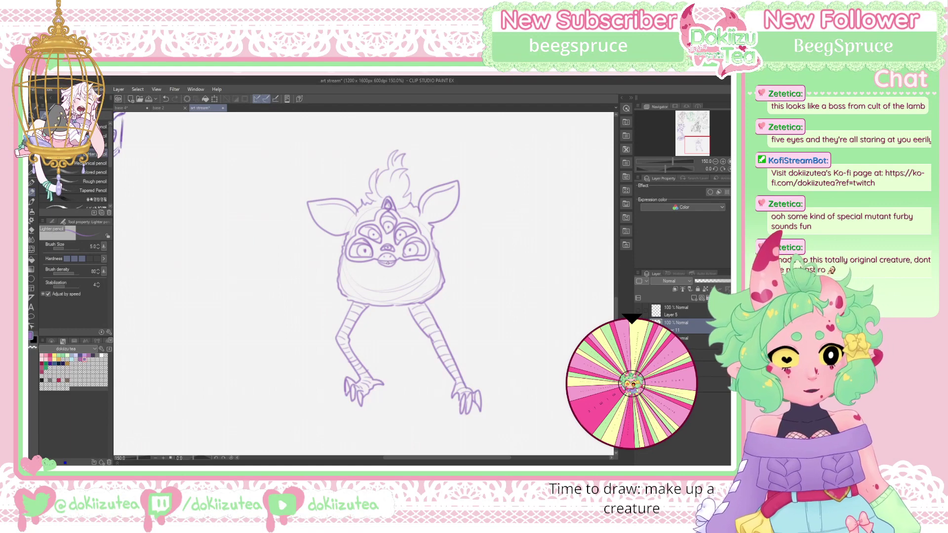
Draw a long thin tongue hanging from the beak past the body, and recolour the creature's lines in a dark shade
drag(394, 268, 398, 308)
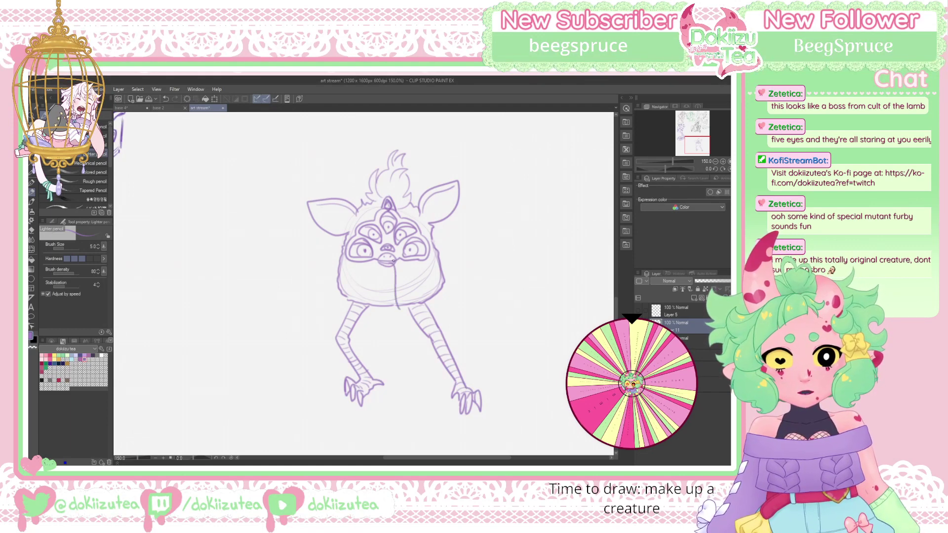
drag(399, 266, 403, 313)
drag(396, 263, 397, 295)
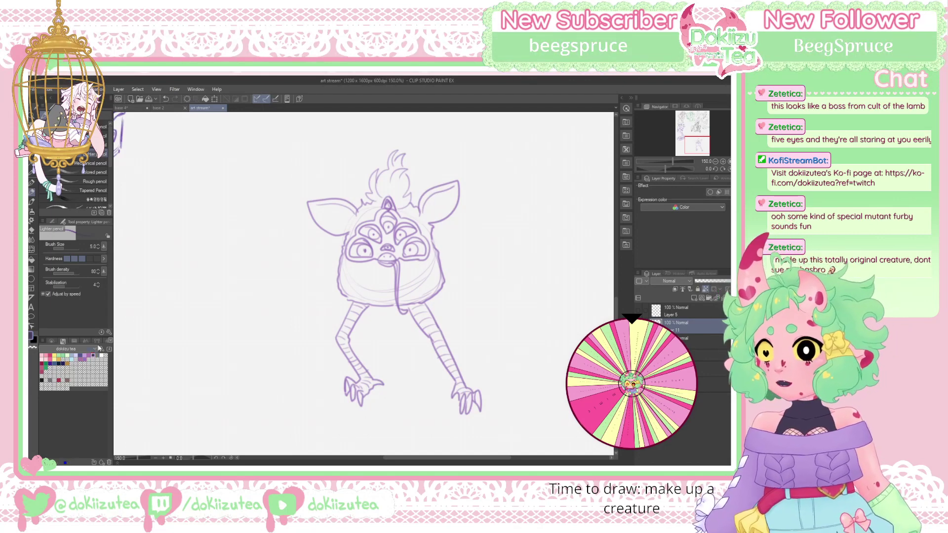
click(206, 99)
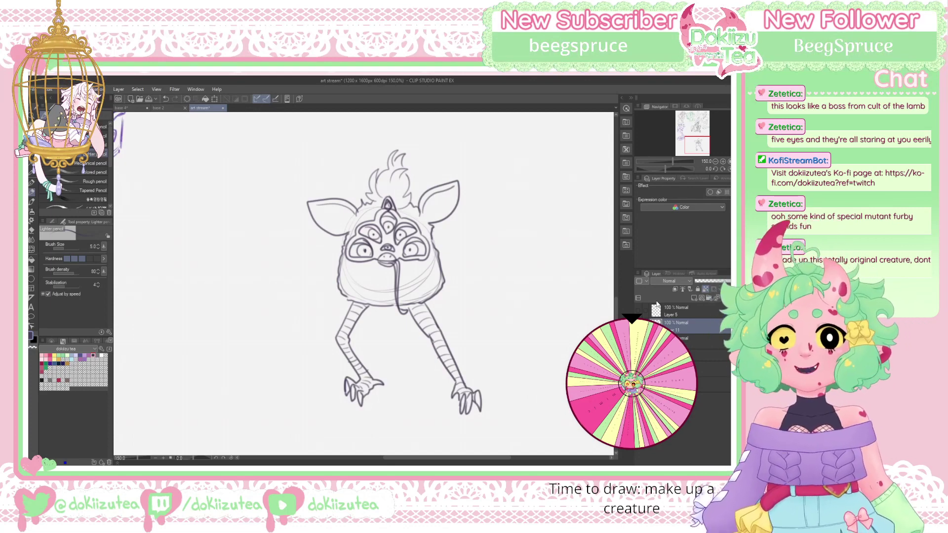
Move the creature's layer slightly up and to the right on the canvas with the Move layer tool
key(k)
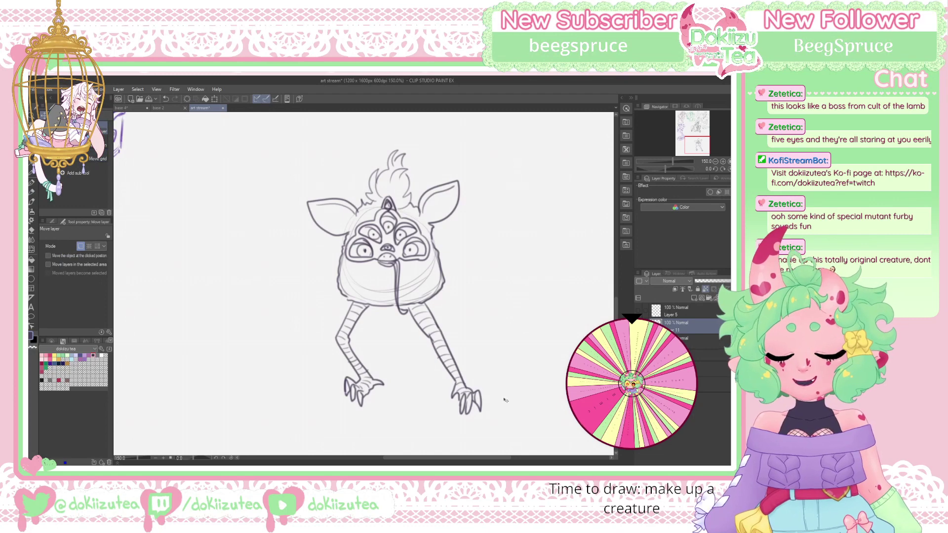
drag(584, 415, 339, 449)
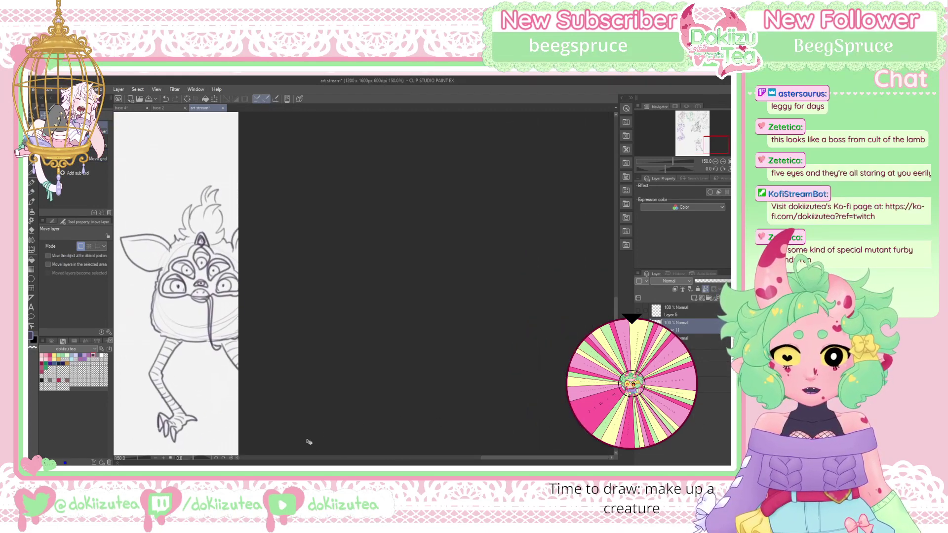
drag(714, 141, 695, 143)
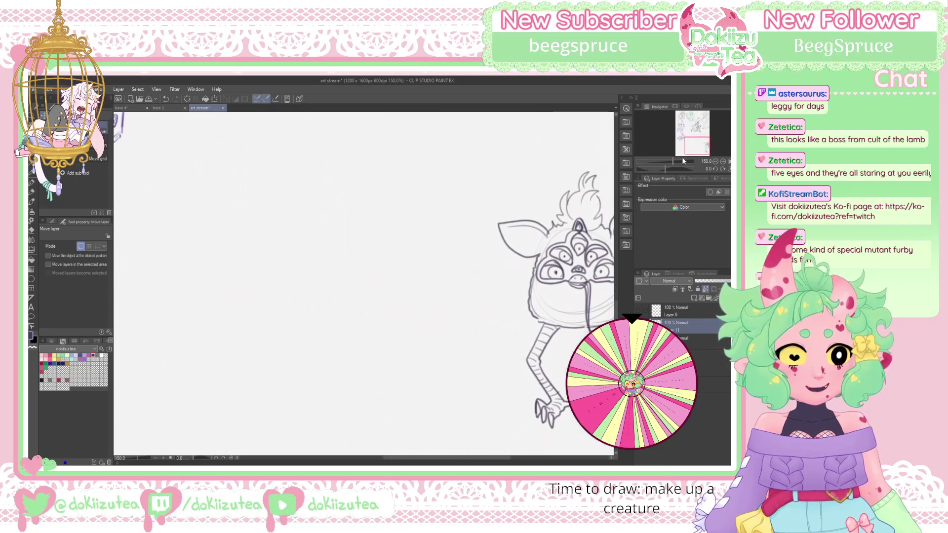
mouse_move(575, 410)
mouse_down()
mouse_move(550, 399)
mouse_move(476, 416)
mouse_move(278, 399)
mouse_move(276, 390)
mouse_move(275, 381)
mouse_move(341, 407)
mouse_move(399, 368)
mouse_move(506, 361)
mouse_move(509, 378)
mouse_move(499, 383)
mouse_move(273, 386)
mouse_move(303, 389)
mouse_move(409, 356)
mouse_move(398, 366)
mouse_move(317, 376)
mouse_move(472, 366)
mouse_move(482, 356)
mouse_up()
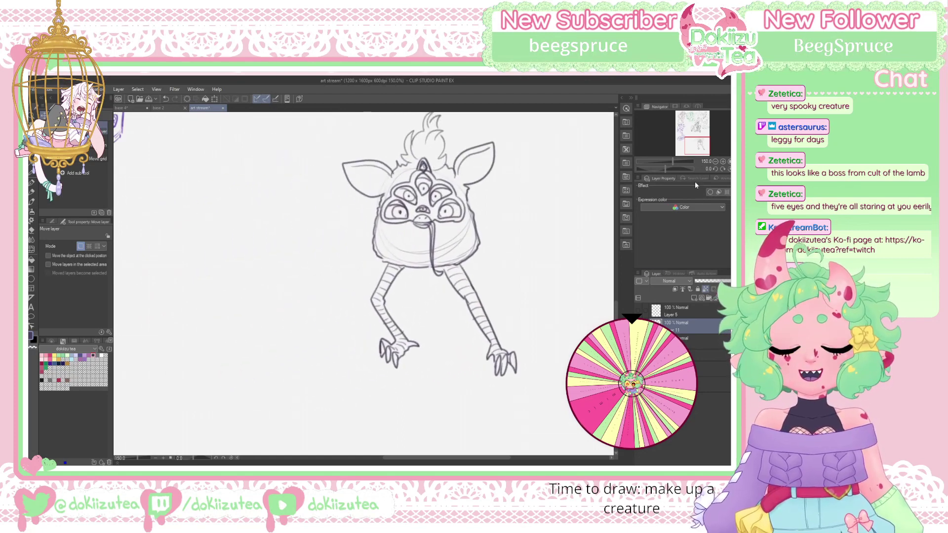
click(715, 160)
drag(691, 149, 686, 144)
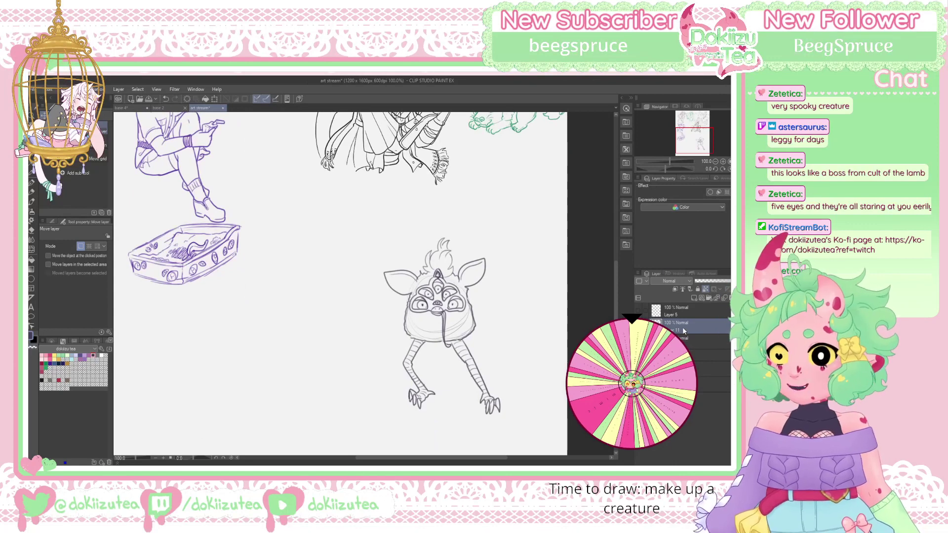
Transform the creature's layer: undo a trial resize and shift the layer slightly down and to the left
key(ctrl+t)
drag(437, 414, 432, 358)
key(ctrl+z)
click(715, 161)
mouse_move(702, 147)
mouse_down()
mouse_move(700, 127)
mouse_move(705, 131)
mouse_up()
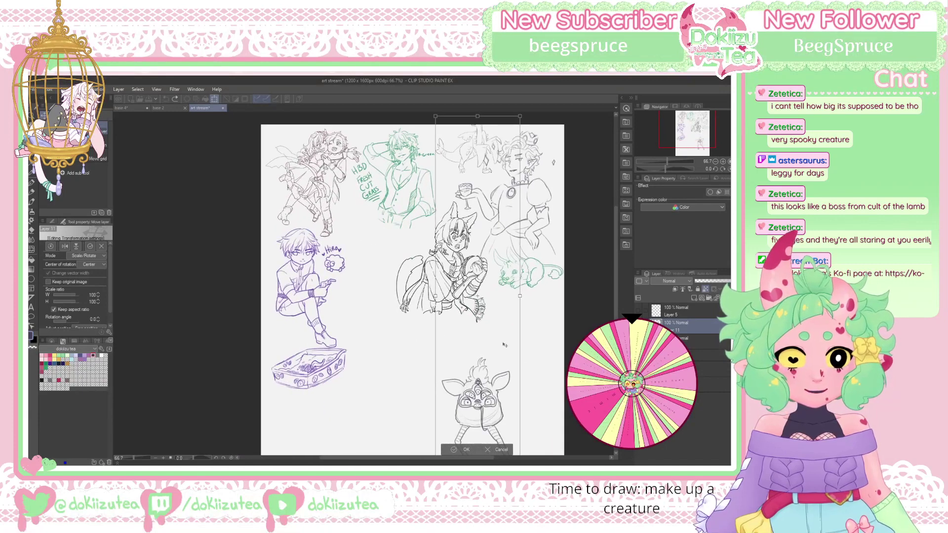
drag(497, 393, 485, 406)
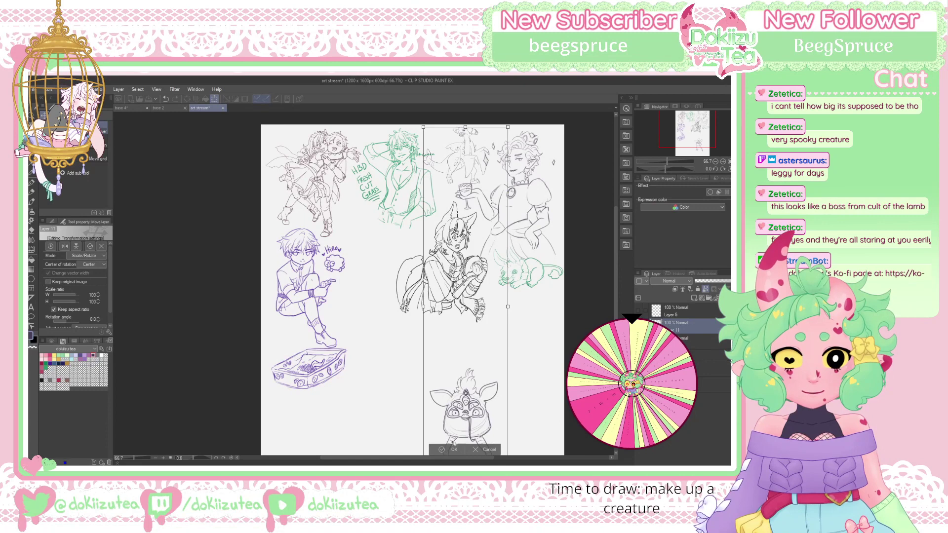
key(Return)
drag(700, 127, 699, 136)
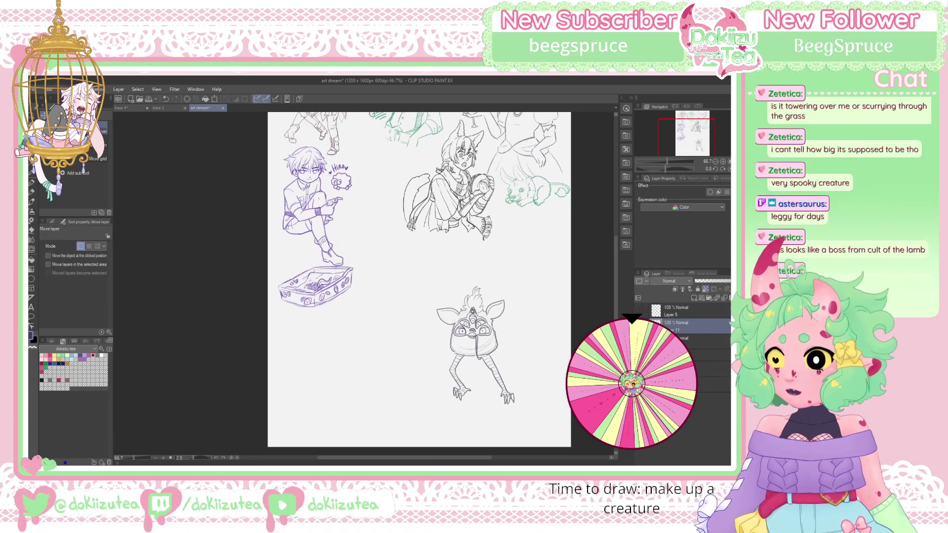
Lasso only the creature, scale it down, and move it into the gap above the sheep doodle, leaving nothing selected
key(m)
mouse_move(516, 274)
mouse_down()
mouse_move(462, 257)
mouse_move(561, 301)
mouse_move(547, 285)
mouse_up()
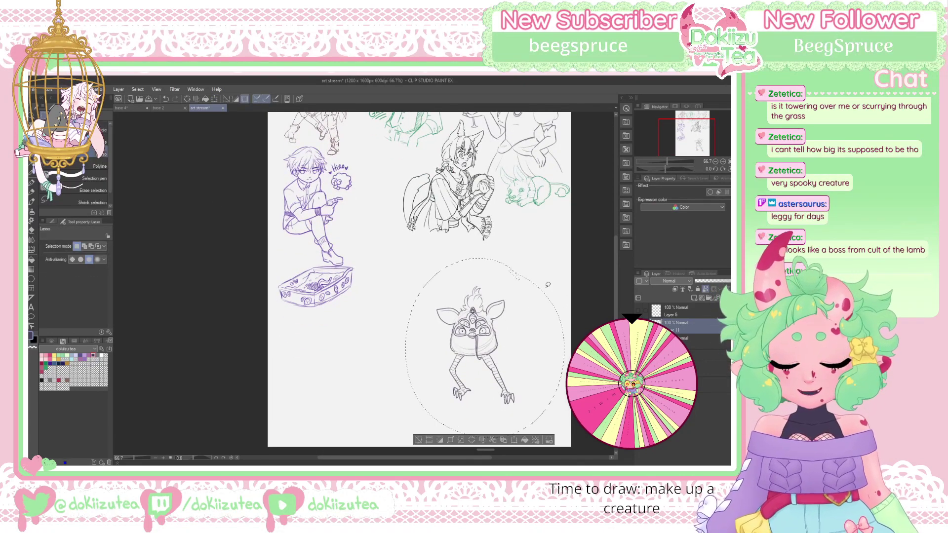
key(ctrl+t)
drag(485, 437, 484, 366)
drag(494, 322, 383, 169)
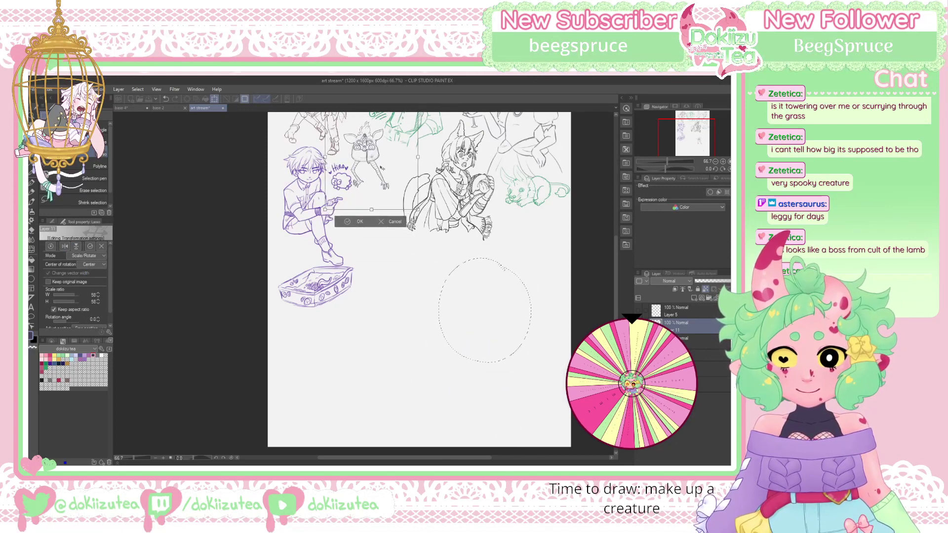
click(363, 222)
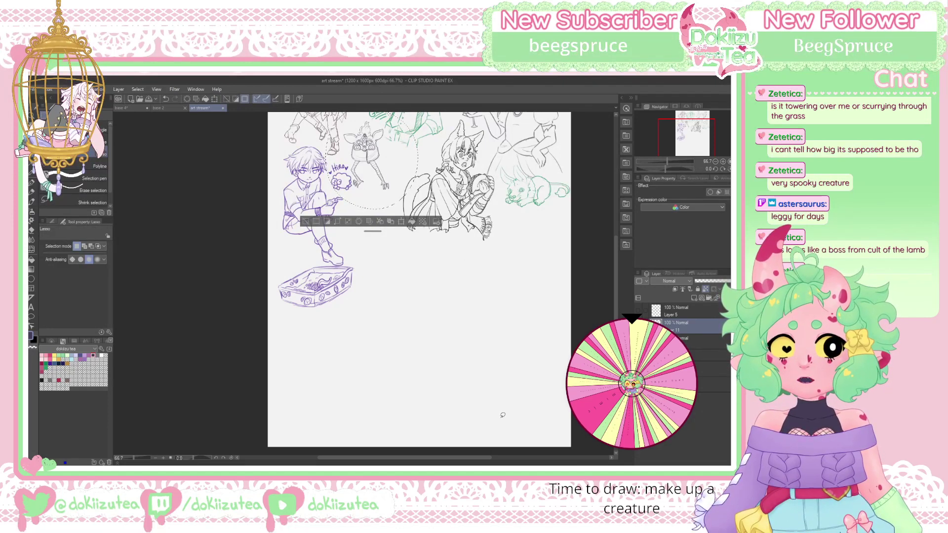
key(ctrl+d)
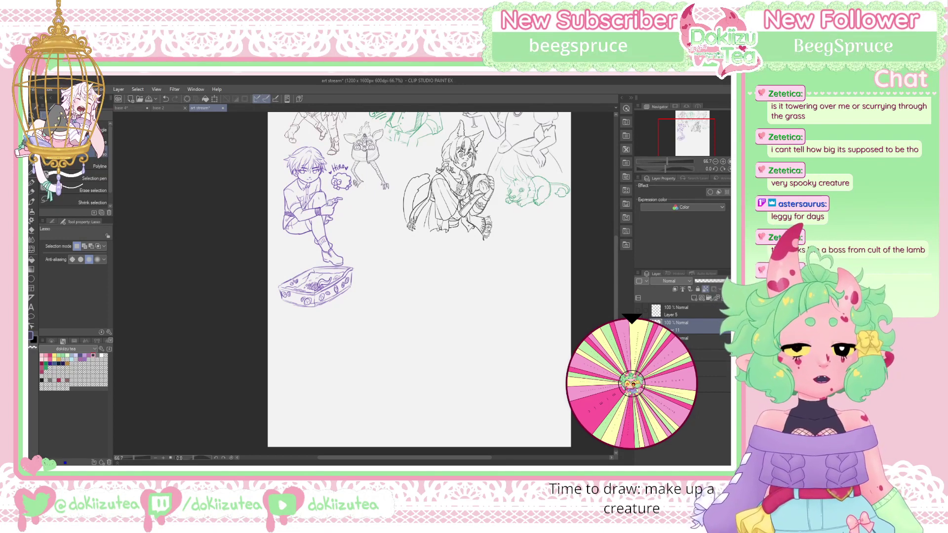
Check the shrunken creature among the neighbouring sketches and save the art stream canvas
click(722, 161)
click(722, 161)
drag(695, 138, 695, 128)
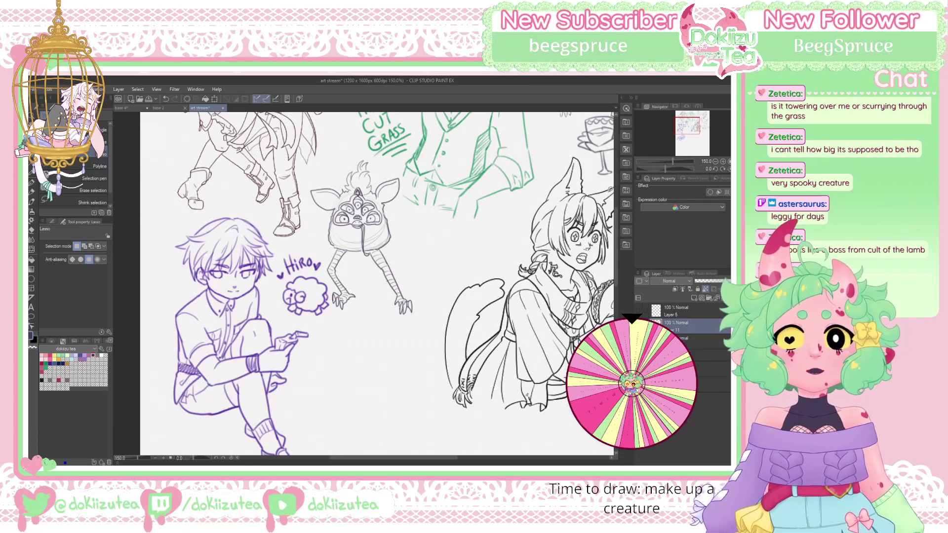
drag(690, 131, 691, 133)
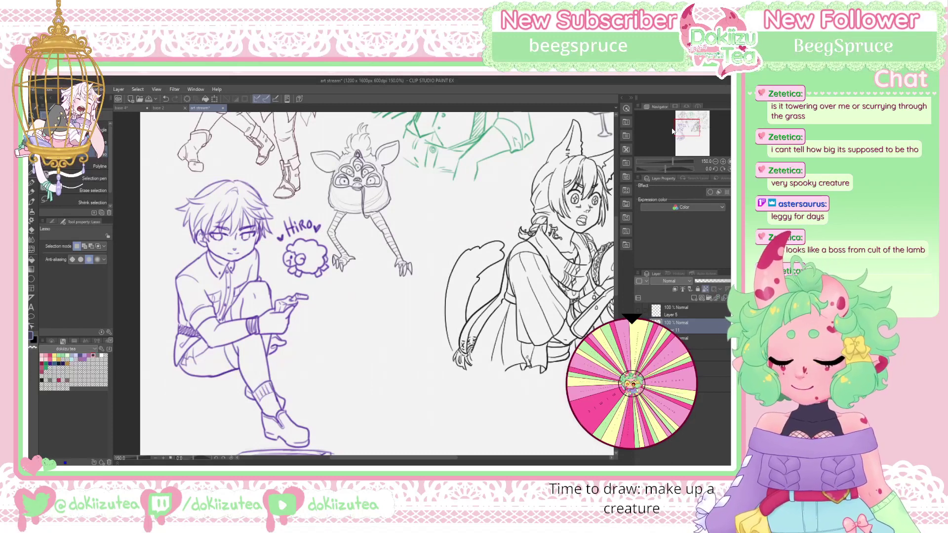
key(ctrl+s)
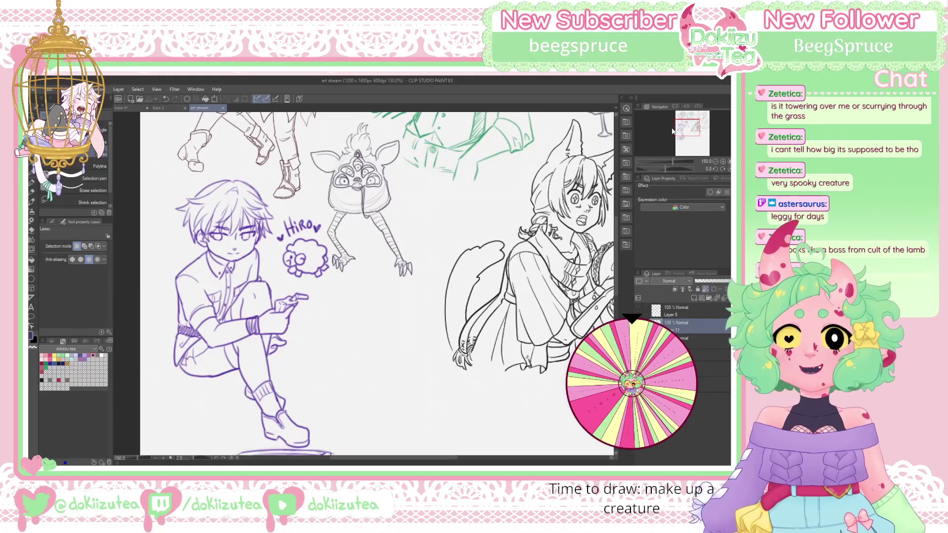
Switch to the base 4 drawing and ink the knee's downward curve and a short inner knee mark with the 2.5 pen
click(129, 108)
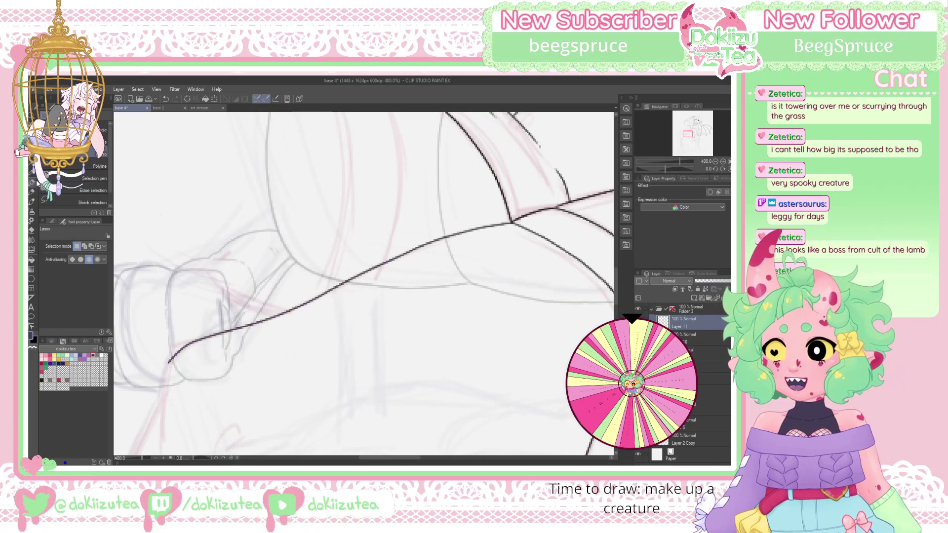
click(31, 182)
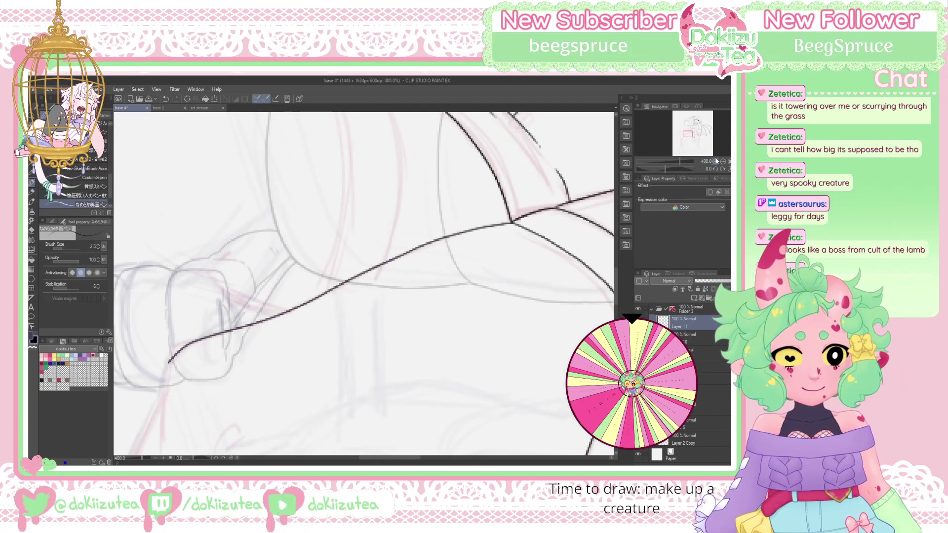
drag(692, 132, 688, 135)
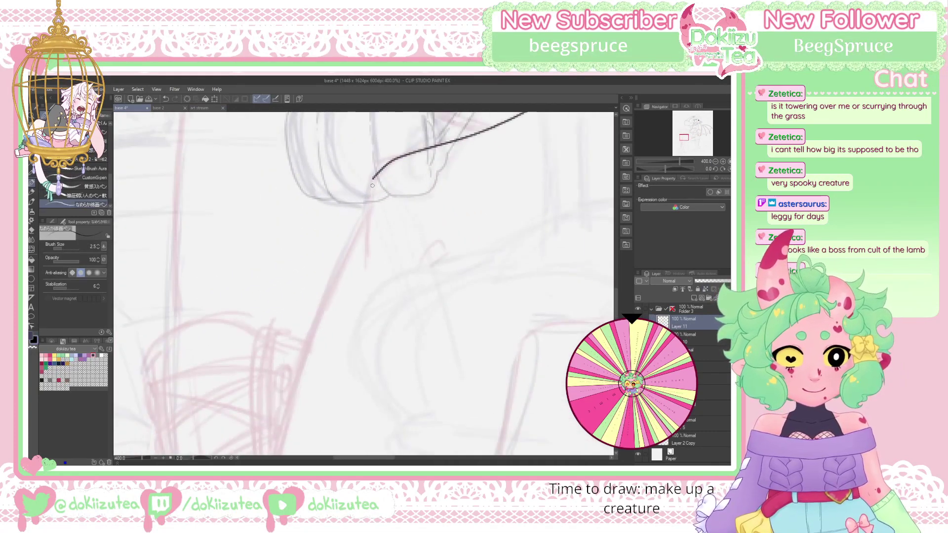
drag(373, 175, 367, 261)
key(ctrl+z)
drag(373, 176, 364, 268)
drag(425, 259, 443, 242)
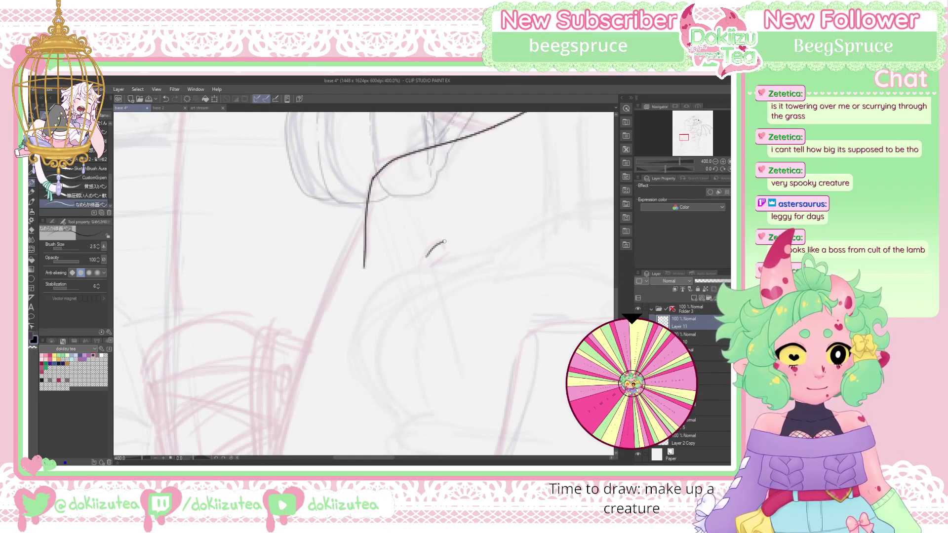
Ink the contour lines beside and beneath the character's hanging hand, and tilt the canvas for the lower leg
drag(685, 137, 693, 142)
click(715, 161)
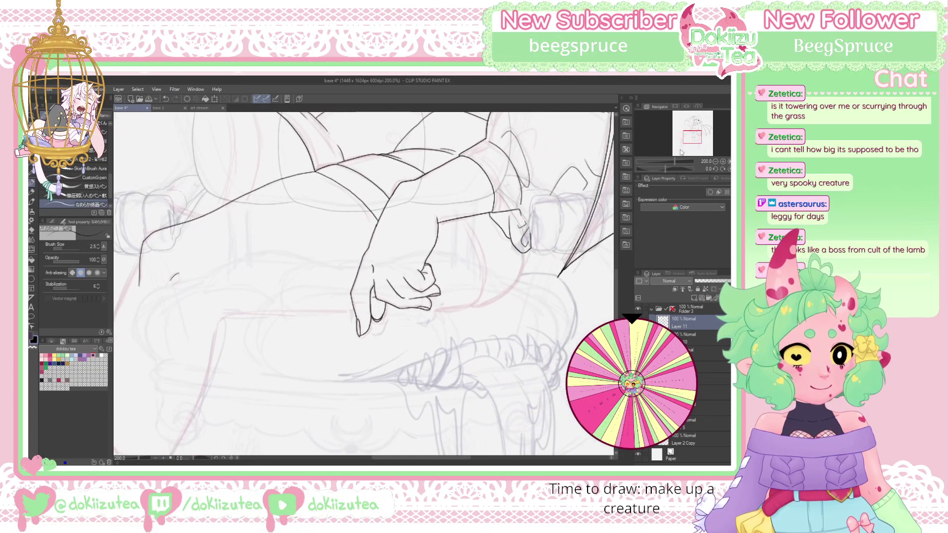
drag(435, 253, 440, 286)
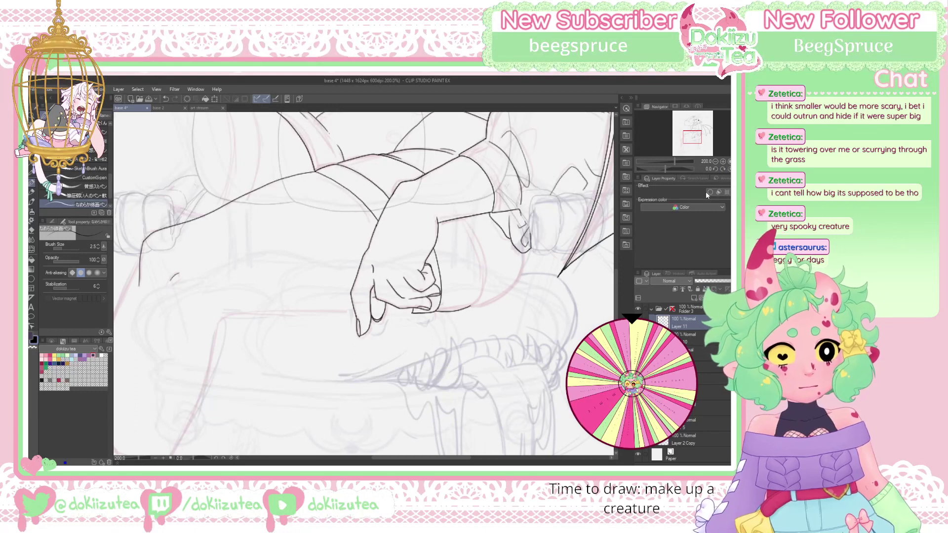
drag(690, 133, 687, 134)
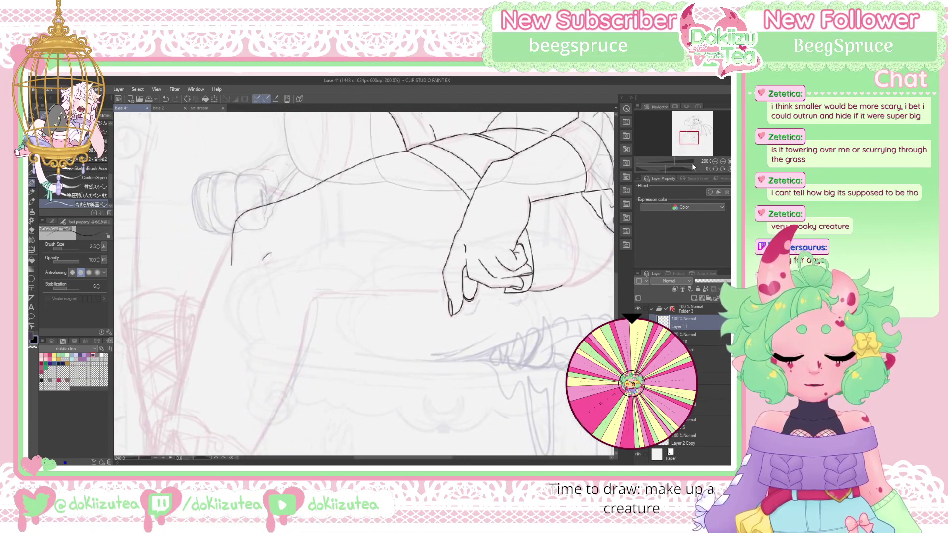
drag(666, 169, 667, 159)
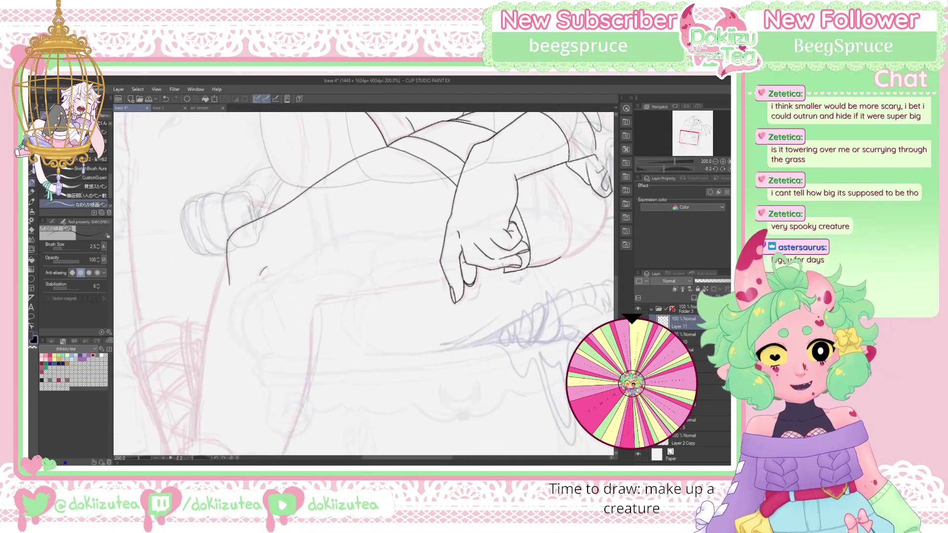
Ink the front leg's thigh underside from the hanging hand to the knee bend, then the long back-of-calf line below it
click(722, 161)
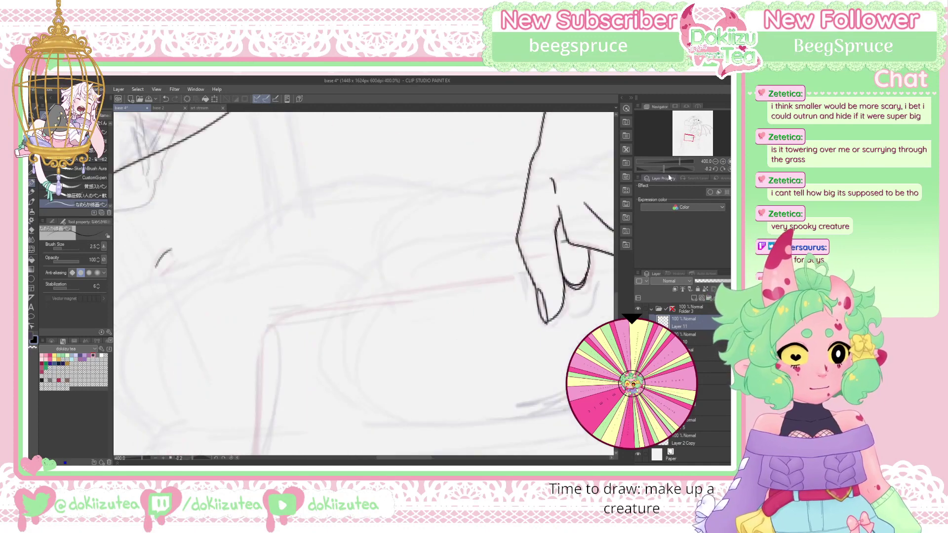
click(715, 162)
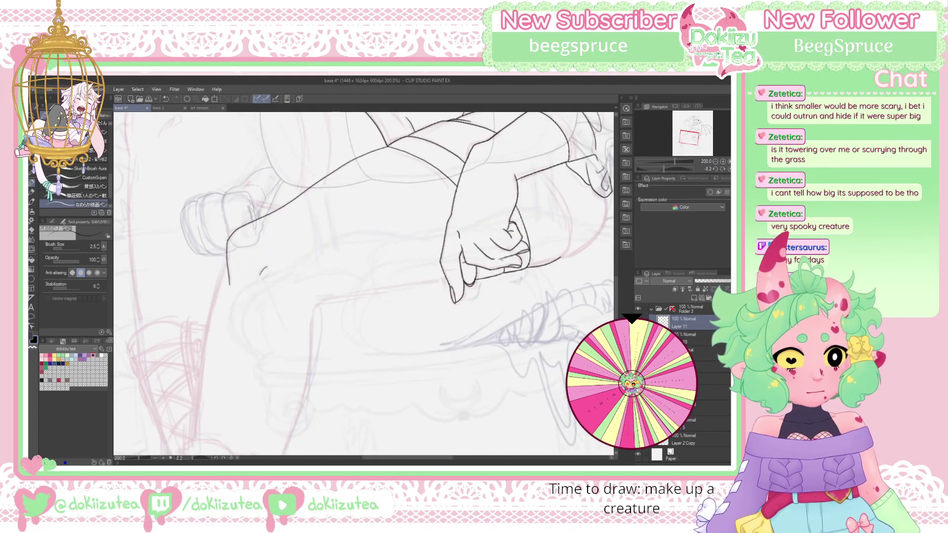
drag(314, 308, 444, 280)
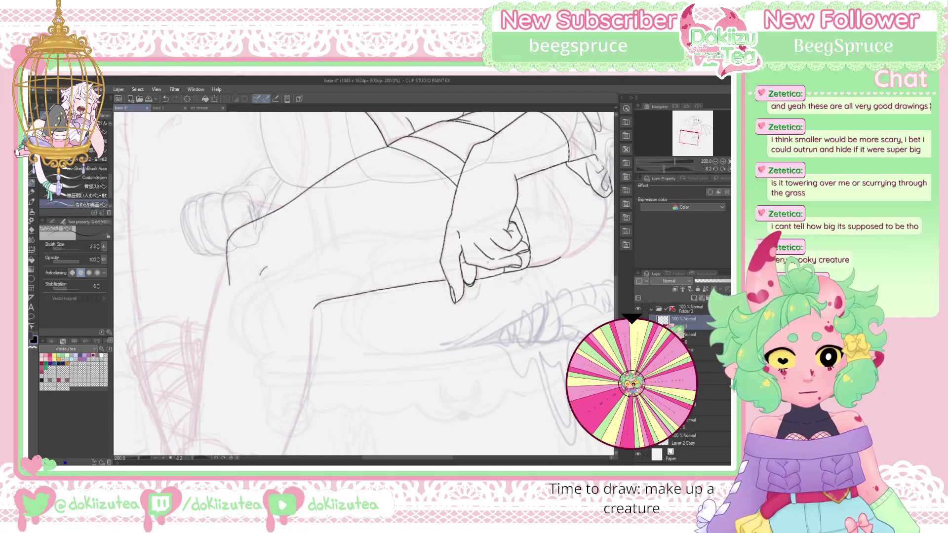
drag(313, 322, 311, 375)
key(ctrl+z)
mouse_move(313, 308)
mouse_down()
mouse_move(309, 378)
mouse_move(284, 453)
mouse_up()
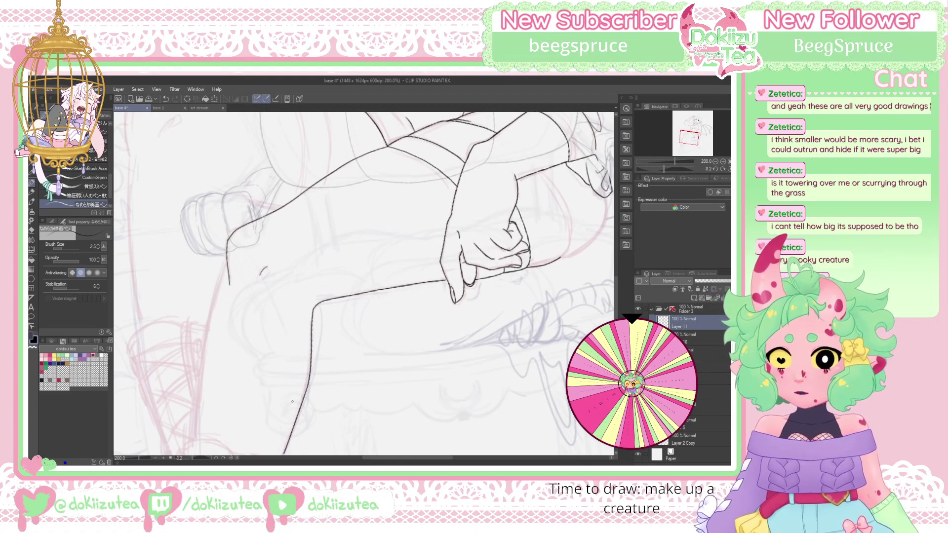
Tilt the canvas and ink the front leg's long shin line from the knee down to the boot top
drag(664, 172, 670, 173)
drag(228, 293, 384, 306)
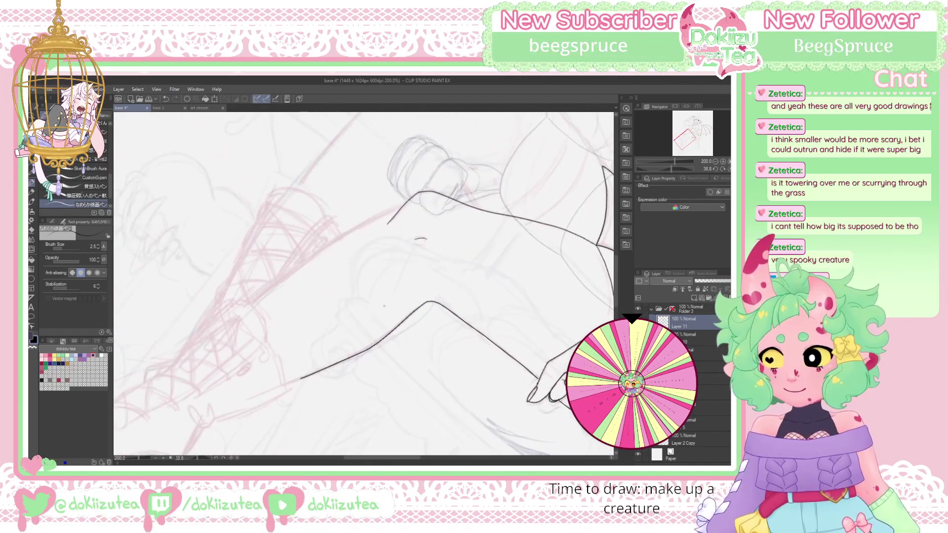
click(723, 161)
drag(255, 314, 301, 359)
mouse_move(183, 368)
mouse_down()
mouse_move(330, 260)
mouse_move(504, 156)
mouse_up()
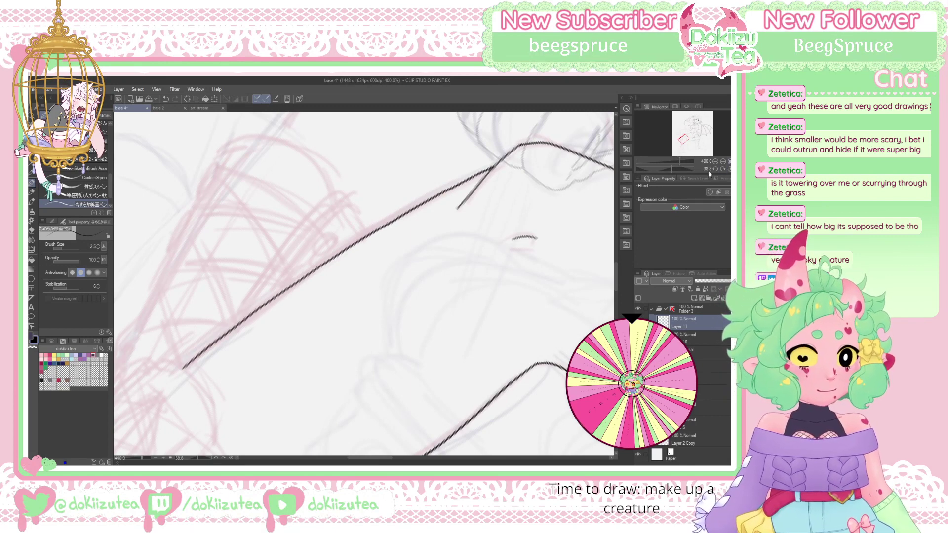
Erase the leftover end of the old knee stroke beside the new shin line with a smaller eraser, and return to the pen
key(e)
key([)
key([)
key([)
key([)
key([)
key([)
key([)
mouse_move(471, 194)
mouse_down()
mouse_move(448, 214)
mouse_move(490, 180)
mouse_move(426, 234)
mouse_move(489, 178)
mouse_move(503, 193)
mouse_move(466, 199)
mouse_up()
key(p)
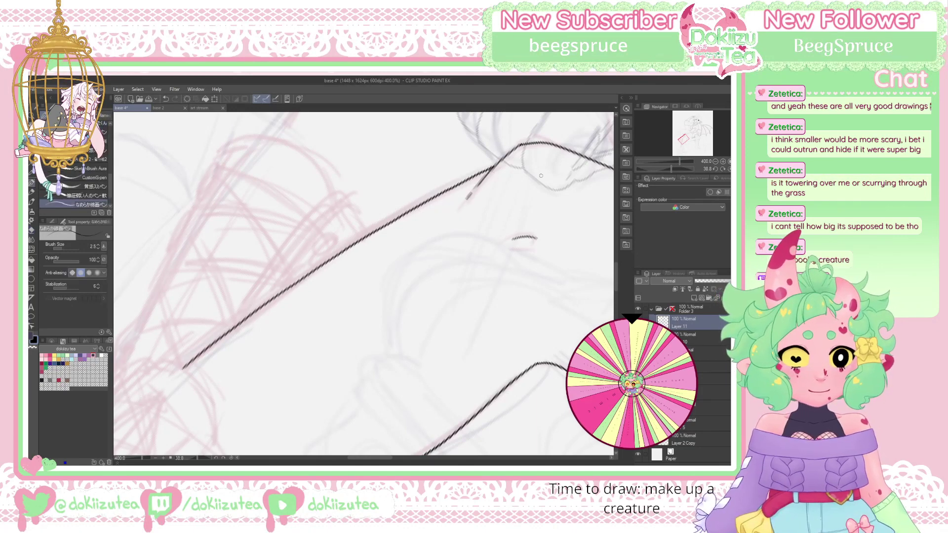
Ink the far leg's knee curve and short inner knee mark, and try a shin line beneath it
click(728, 168)
drag(686, 144, 690, 139)
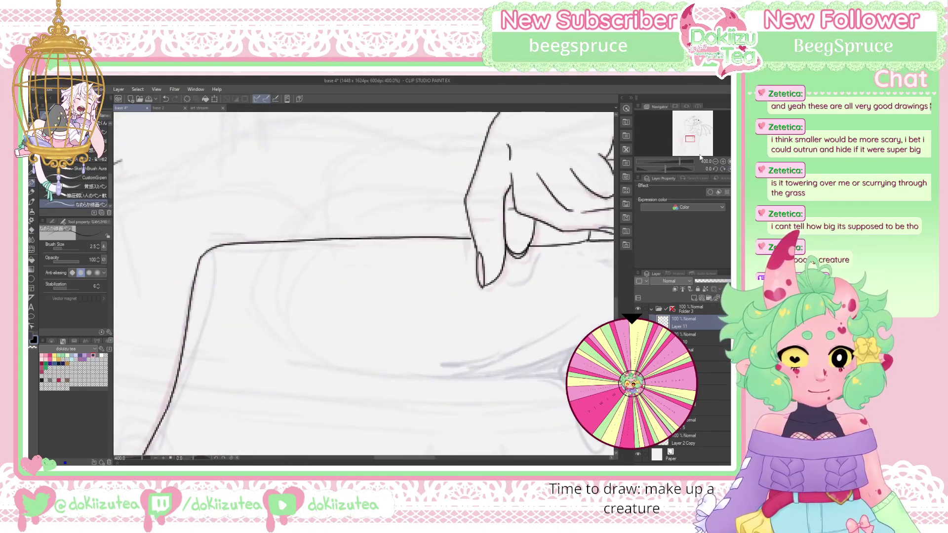
scroll(697, 150, down, 3)
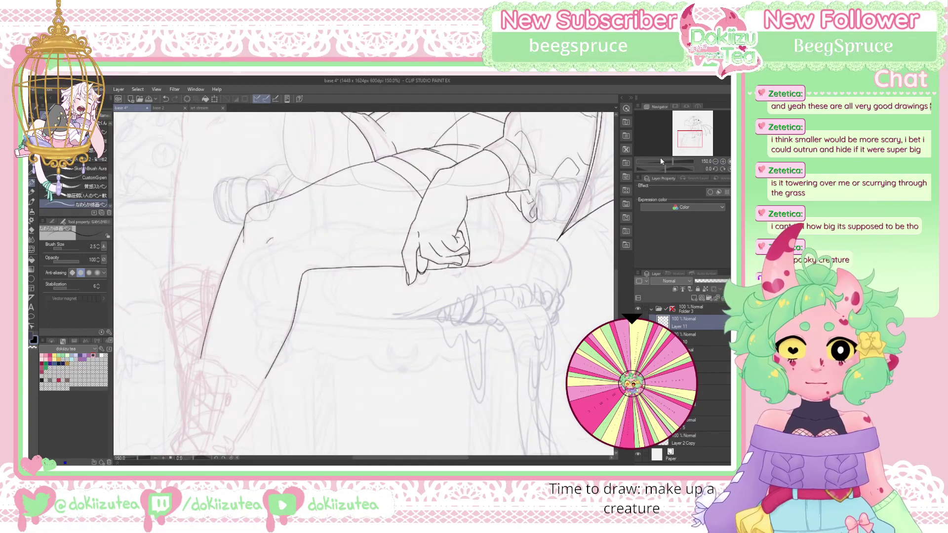
drag(699, 140, 690, 130)
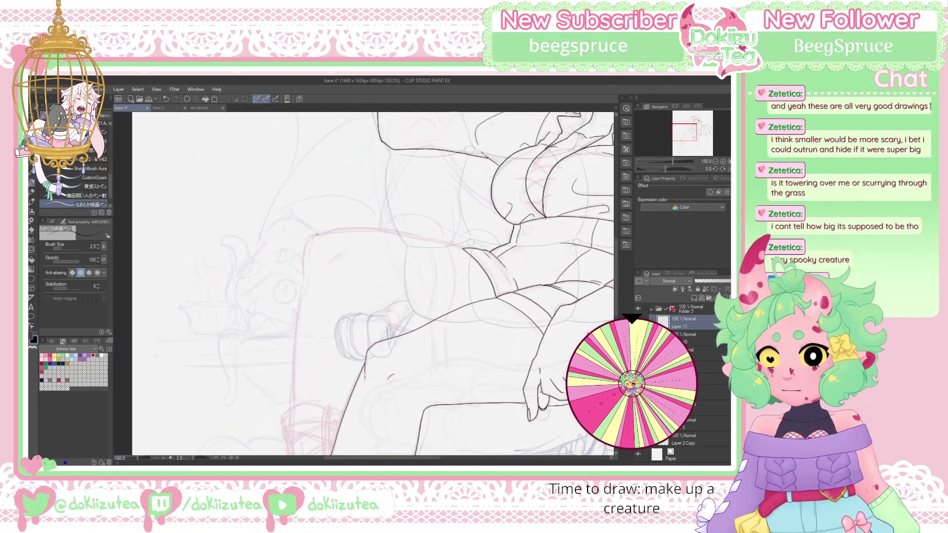
drag(307, 255, 306, 283)
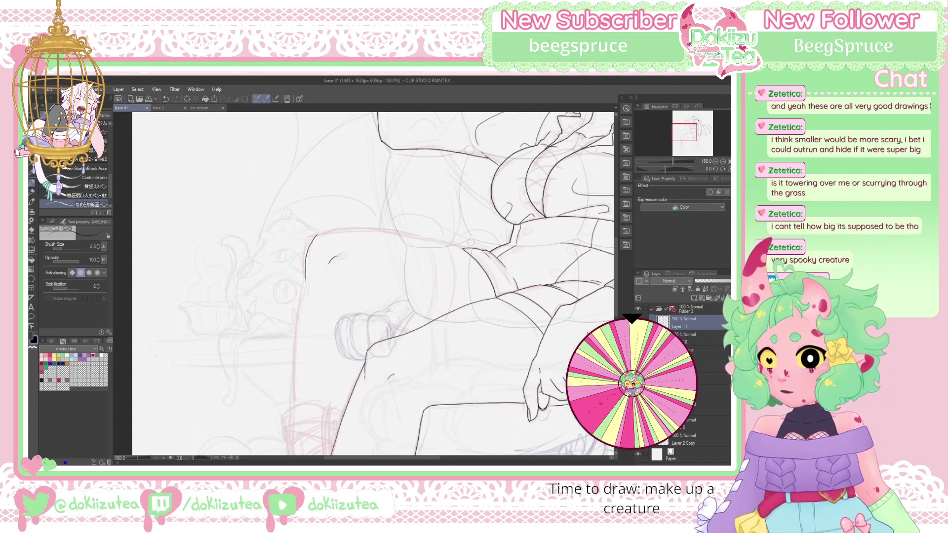
drag(302, 288, 293, 407)
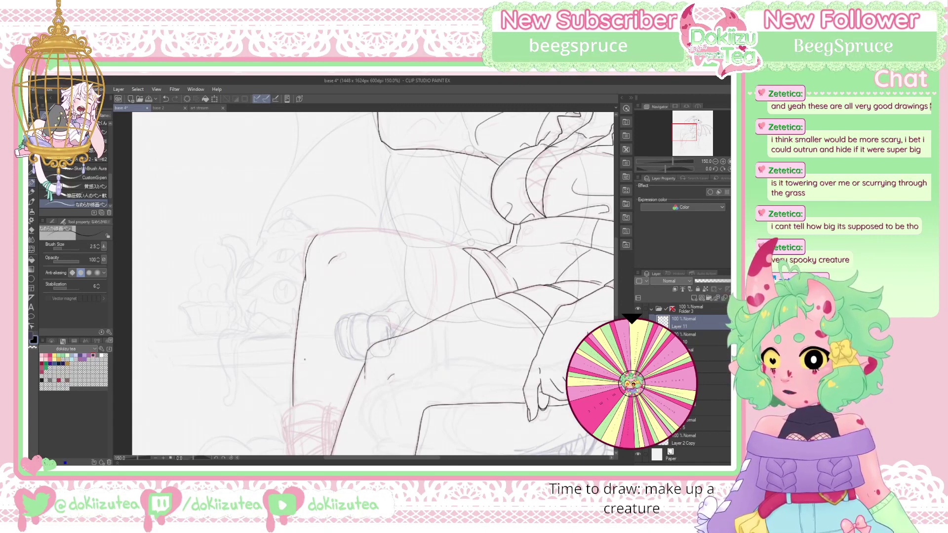
key(ctrl+z)
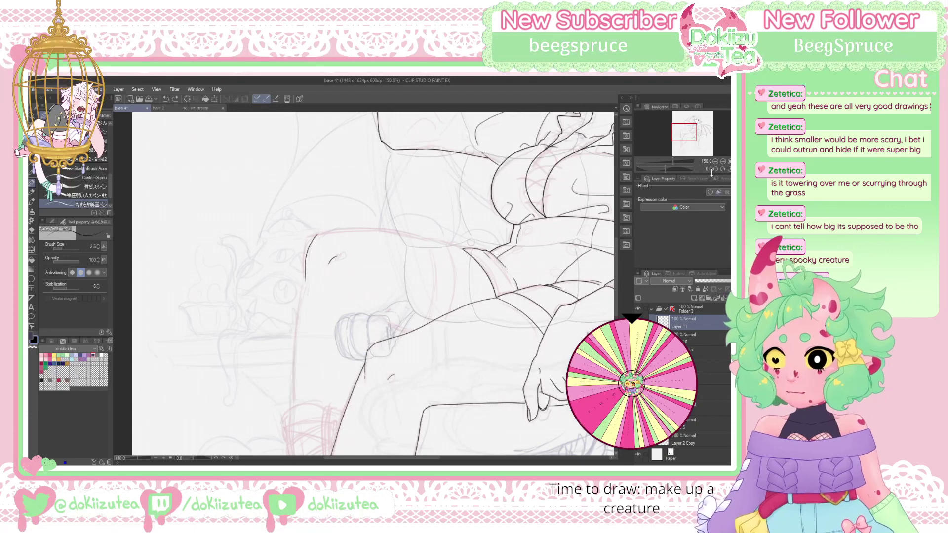
Tilt the canvas and trim the lower end of the far knee's curve with the eraser, then return to the pen
drag(665, 167, 672, 168)
key(e)
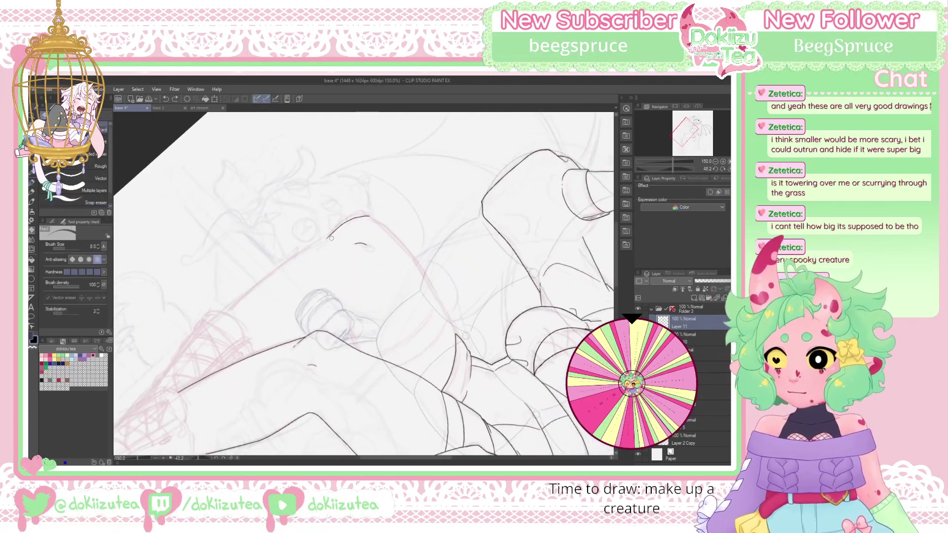
drag(325, 238, 331, 233)
key(p)
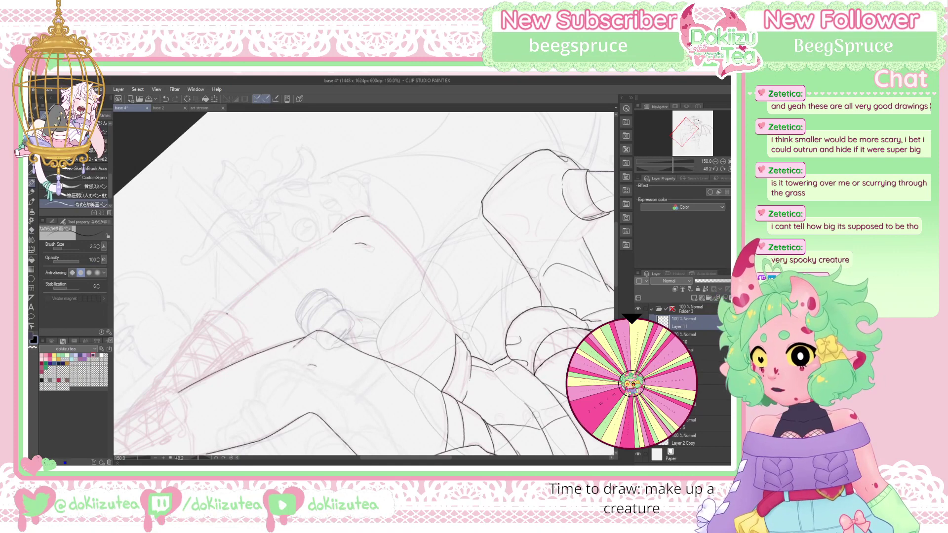
Ink the far leg's shin as one smooth line between the knee and the boot top, undoing unsatisfactory strokes
drag(223, 313, 327, 235)
key(ctrl+z)
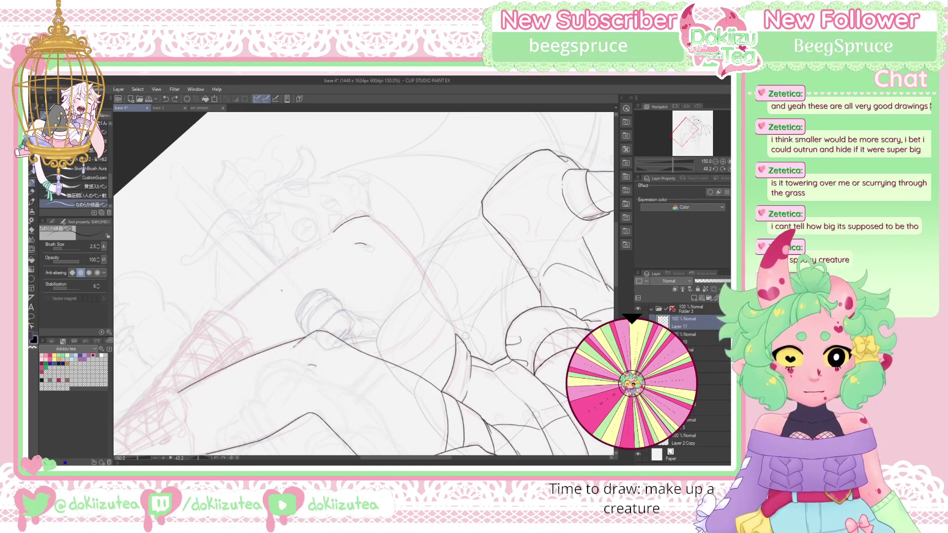
drag(224, 313, 268, 279)
key(ctrl+z)
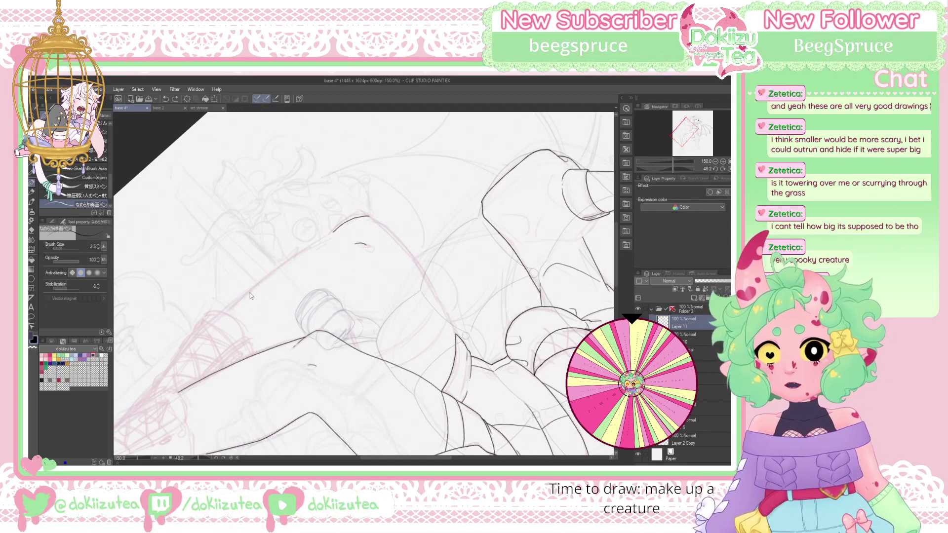
drag(225, 314, 310, 245)
key(ctrl+z)
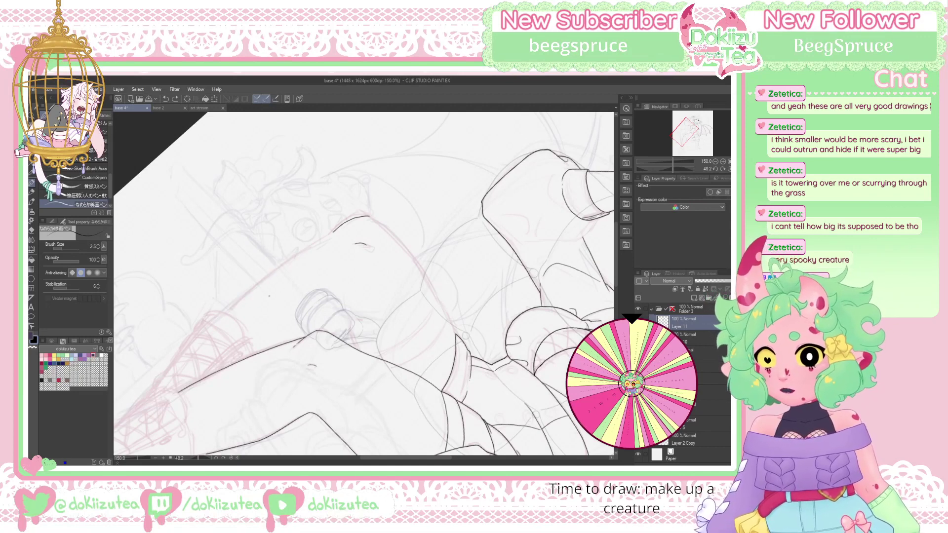
mouse_move(222, 314)
mouse_down()
mouse_move(338, 225)
mouse_move(220, 314)
mouse_up()
key(ctrl+z)
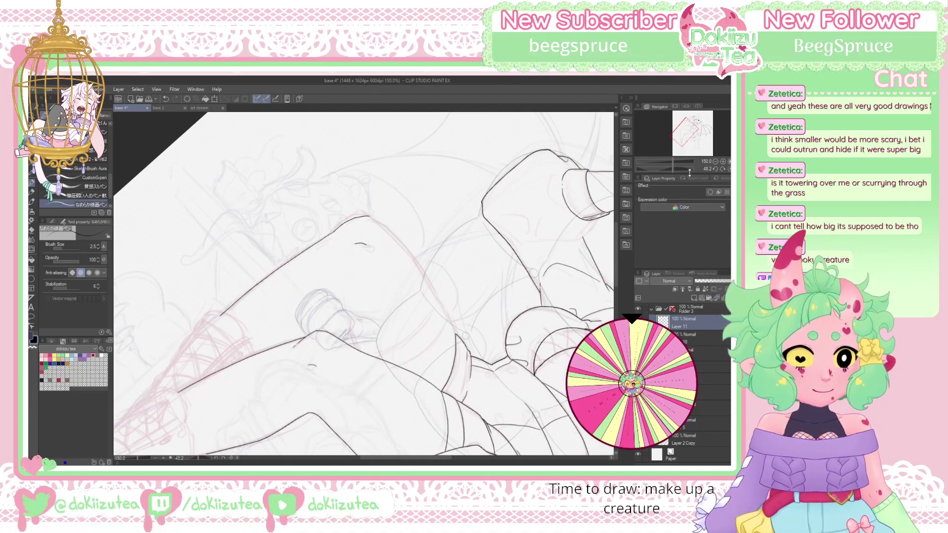
Tilt the canvas the other way, ink the far thigh's upper contour from the knee to the waist, and straighten the canvas
drag(669, 168, 658, 168)
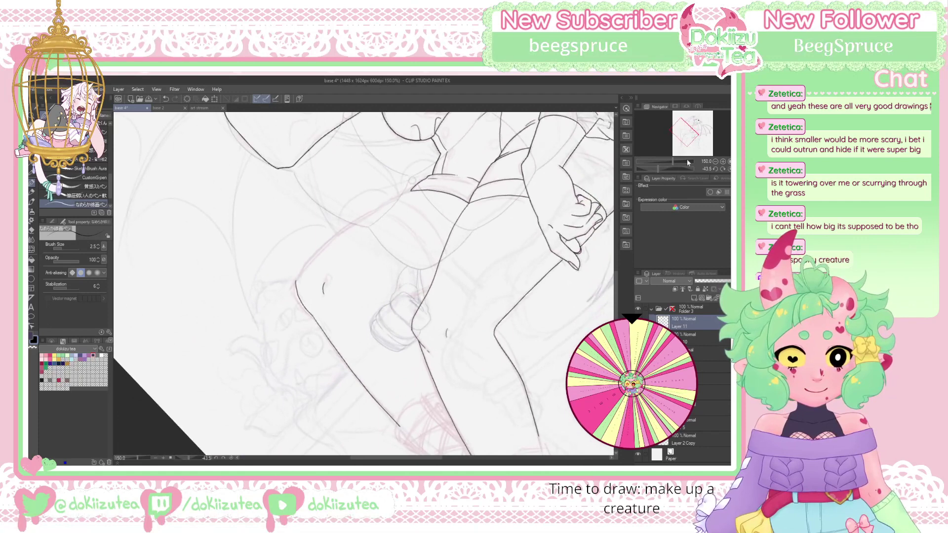
click(722, 161)
drag(690, 136, 690, 135)
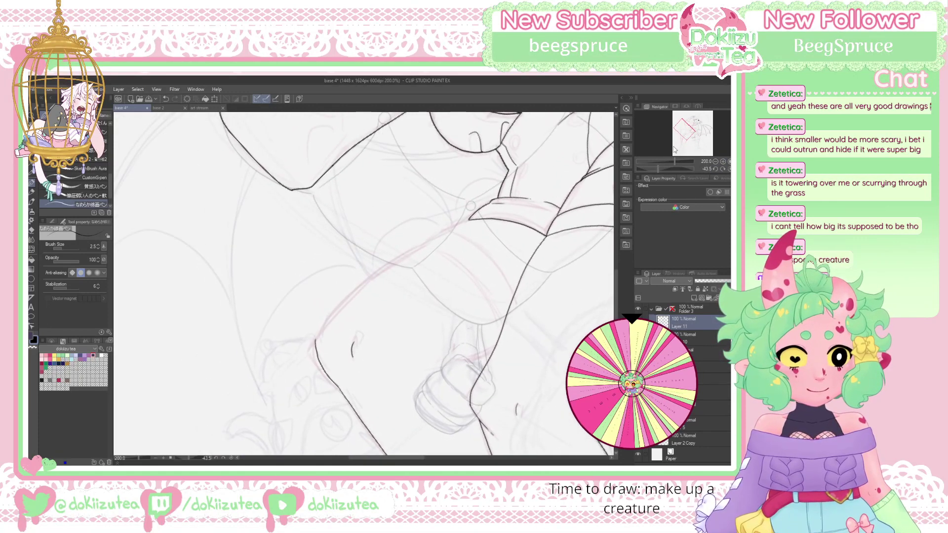
mouse_move(316, 341)
mouse_down()
mouse_move(372, 277)
mouse_move(466, 222)
mouse_up()
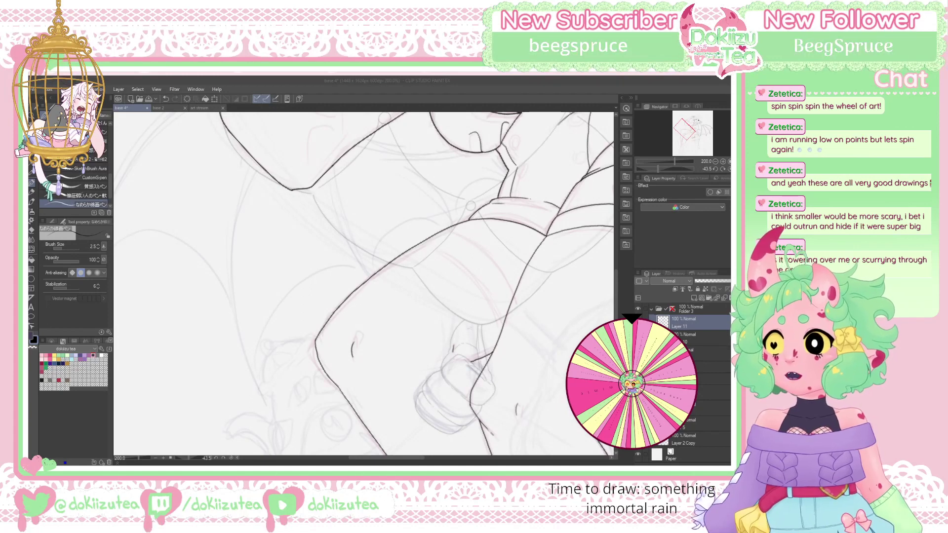
click(729, 168)
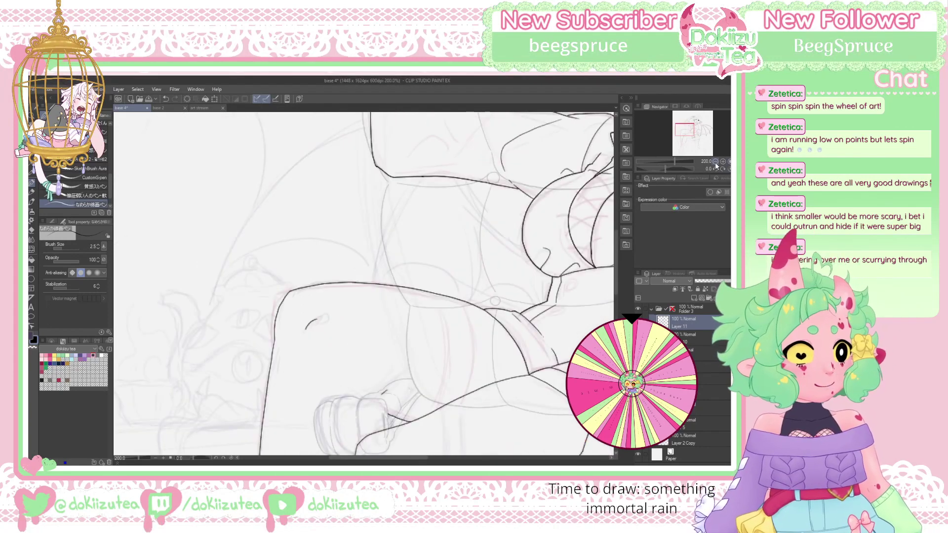
click(715, 161)
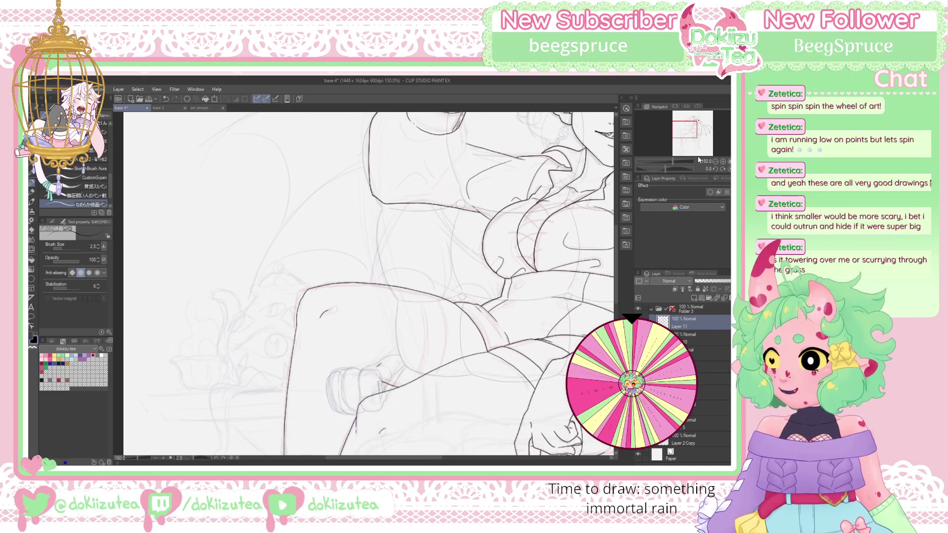
Switch to the art stream canvas, check the existing sketch layers, and add a new layer for the next doodle
click(207, 107)
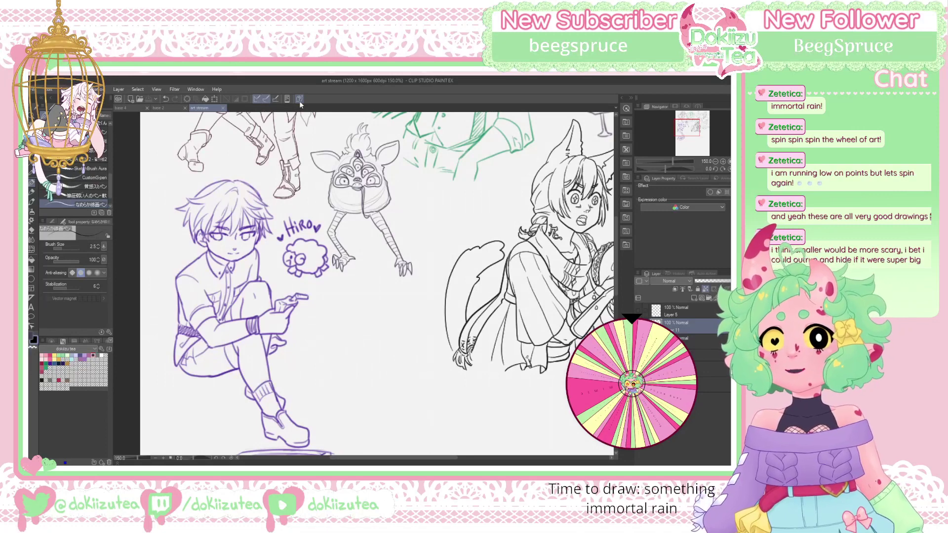
click(638, 326)
click(638, 326)
shift+click(693, 340)
drag(705, 338, 703, 354)
click(687, 327)
click(693, 298)
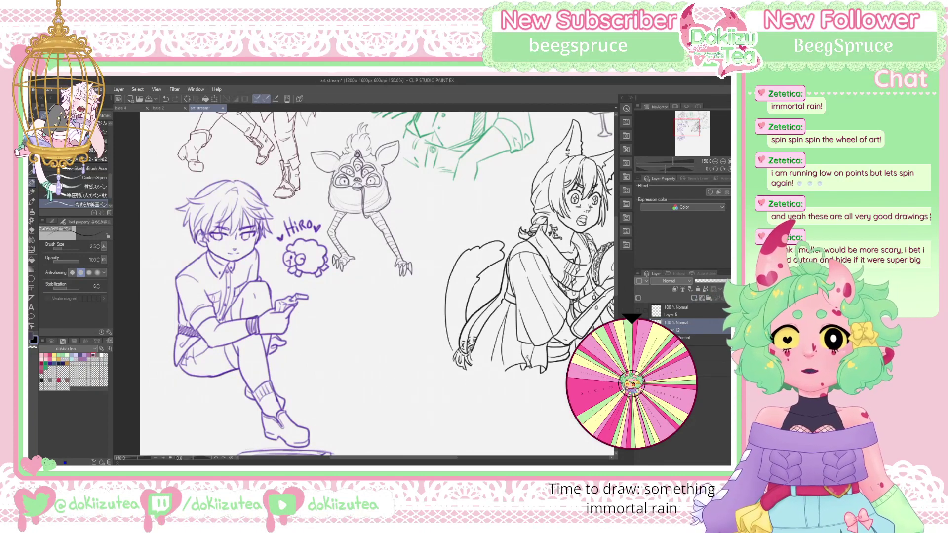
Set up the Lighter pencil at size 5.0 in dark pink, with the blank area beneath the doodles in view
click(31, 193)
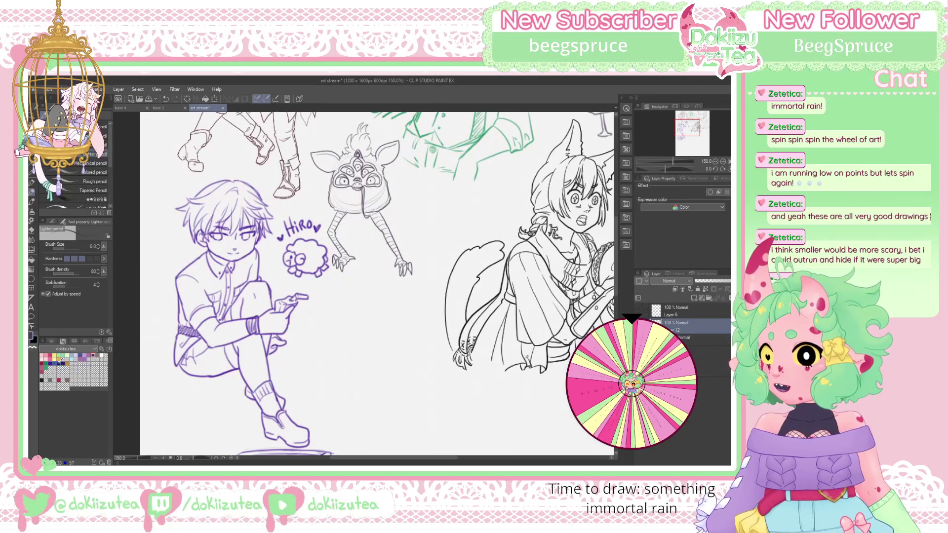
click(42, 363)
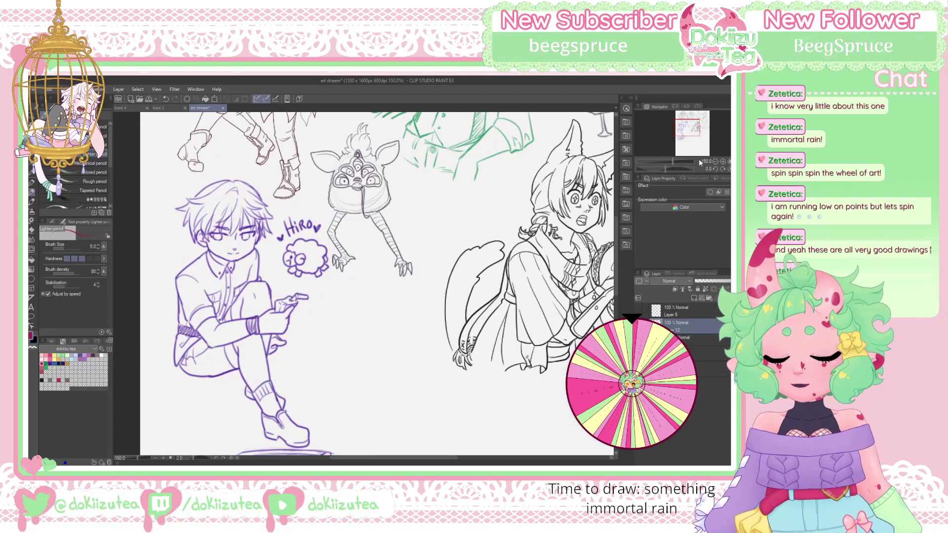
click(723, 161)
mouse_move(693, 128)
mouse_down()
mouse_move(698, 153)
mouse_move(699, 143)
mouse_up()
click(715, 161)
click(715, 162)
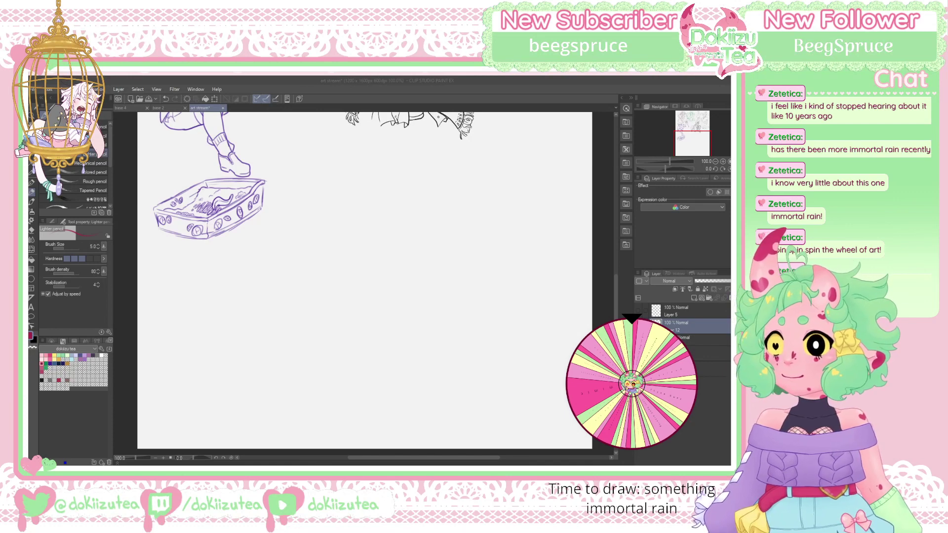
click(429, 85)
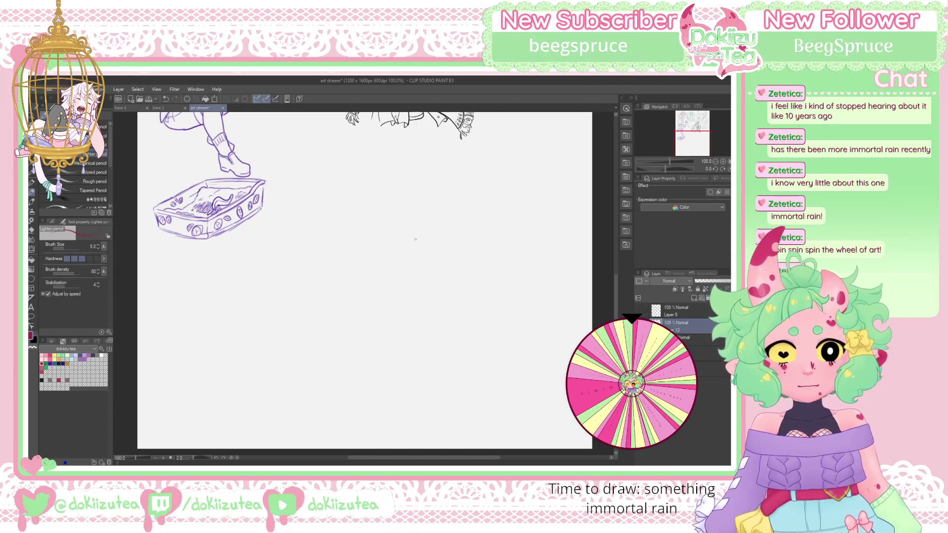
Sketch the new character's head in the blank area with a round skull, crossed face guidelines, and a tapered jaw
mouse_move(365, 232)
mouse_down()
mouse_move(435, 236)
mouse_move(368, 229)
mouse_up()
drag(435, 247, 366, 236)
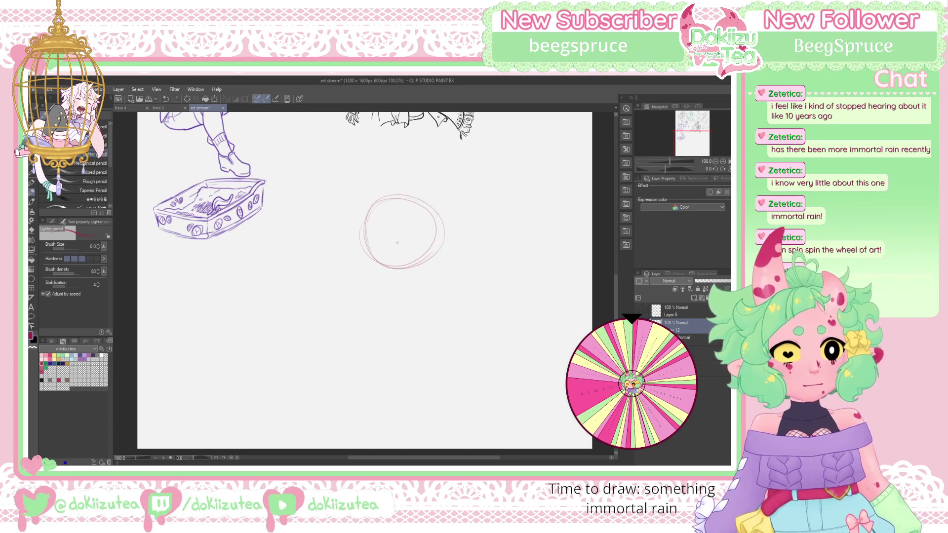
mouse_move(375, 243)
mouse_down()
mouse_move(435, 232)
mouse_move(396, 268)
mouse_up()
drag(386, 225, 398, 278)
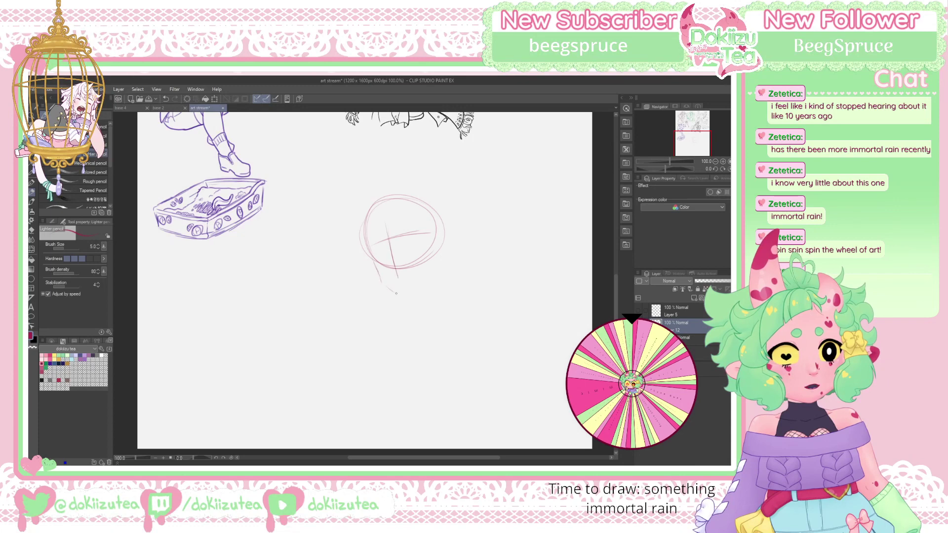
mouse_move(377, 270)
mouse_down()
mouse_move(370, 251)
mouse_move(384, 284)
mouse_up()
mouse_move(385, 199)
mouse_down()
mouse_move(370, 218)
mouse_move(419, 193)
mouse_move(445, 210)
mouse_move(428, 273)
mouse_up()
drag(369, 254, 382, 283)
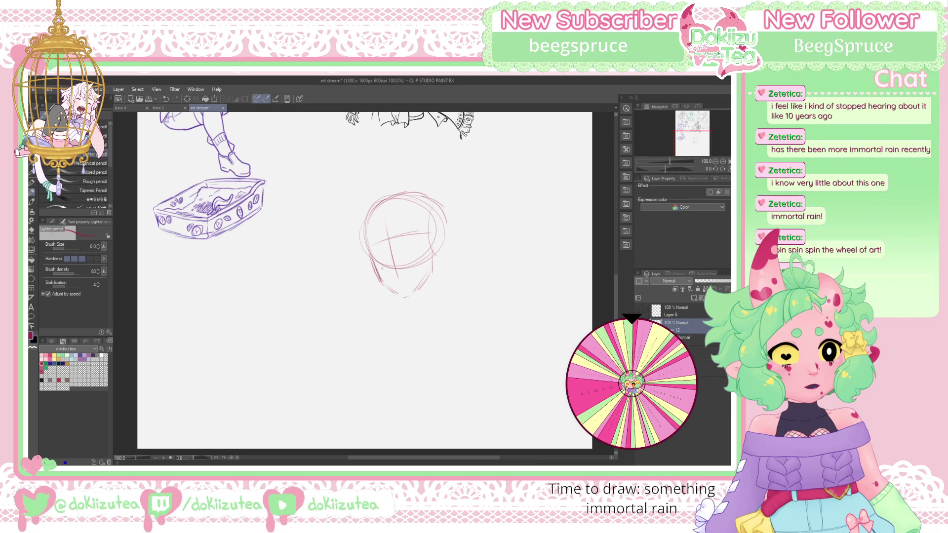
mouse_move(368, 246)
mouse_down()
mouse_move(378, 273)
mouse_move(367, 214)
mouse_up()
Sketch the character's neck, sloping shoulders, and converging chest lines, and add the ear and collar line
drag(446, 277, 445, 313)
mouse_move(470, 345)
mouse_down()
mouse_move(409, 375)
mouse_move(439, 358)
mouse_move(394, 399)
mouse_up()
drag(420, 365, 401, 382)
drag(447, 314, 479, 347)
drag(381, 352, 389, 393)
mouse_move(435, 235)
mouse_down()
mouse_move(437, 266)
mouse_move(449, 245)
mouse_up()
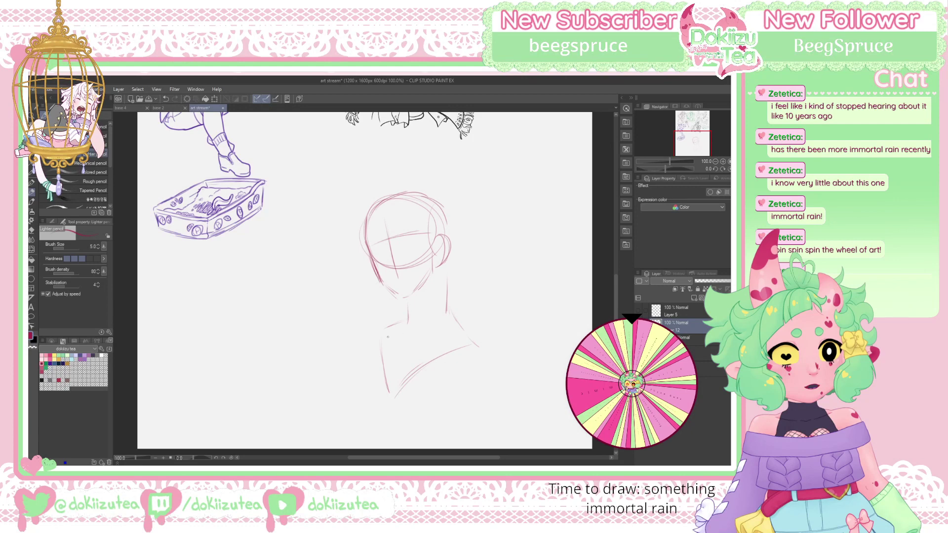
drag(419, 344, 450, 348)
drag(452, 316, 476, 343)
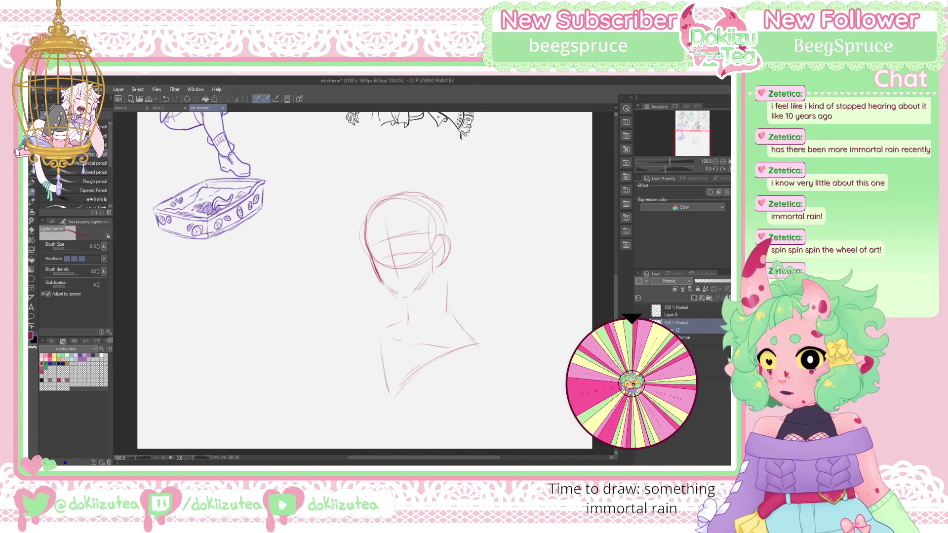
Darken the new character's jawline and ear, and erase the construction guidelines inside the face with an enlarged hard eraser
mouse_move(376, 268)
mouse_down()
mouse_move(399, 299)
mouse_move(433, 276)
mouse_move(450, 250)
mouse_move(440, 266)
mouse_move(438, 247)
mouse_up()
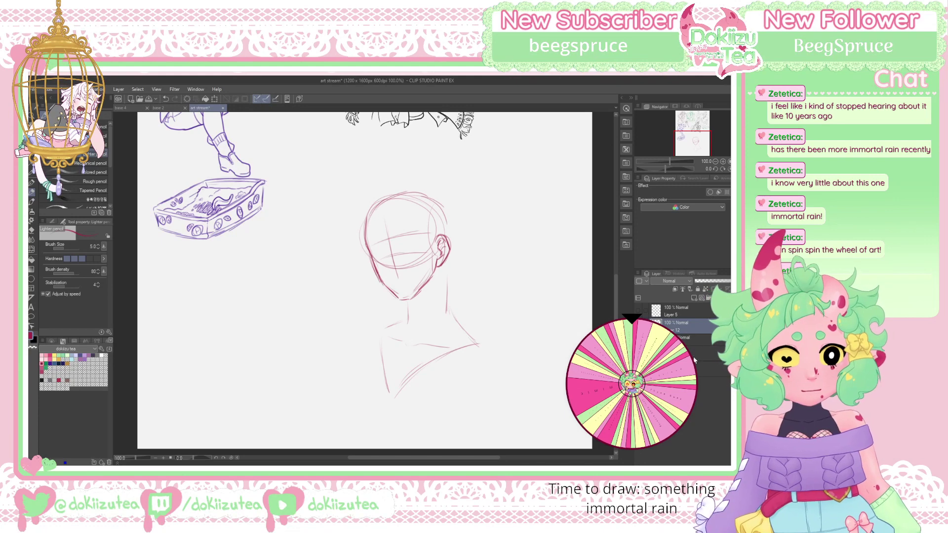
drag(693, 138, 696, 137)
key(e)
key(])
key(])
key(])
key(])
key(])
key(])
key(])
key(])
mouse_move(338, 227)
mouse_down()
mouse_move(339, 281)
mouse_move(316, 260)
mouse_move(341, 292)
mouse_move(351, 233)
mouse_move(393, 274)
mouse_move(395, 237)
mouse_up()
key(bracketleft)
key(bracketleft)
key(bracketleft)
key(bracketleft)
key(bracketleft)
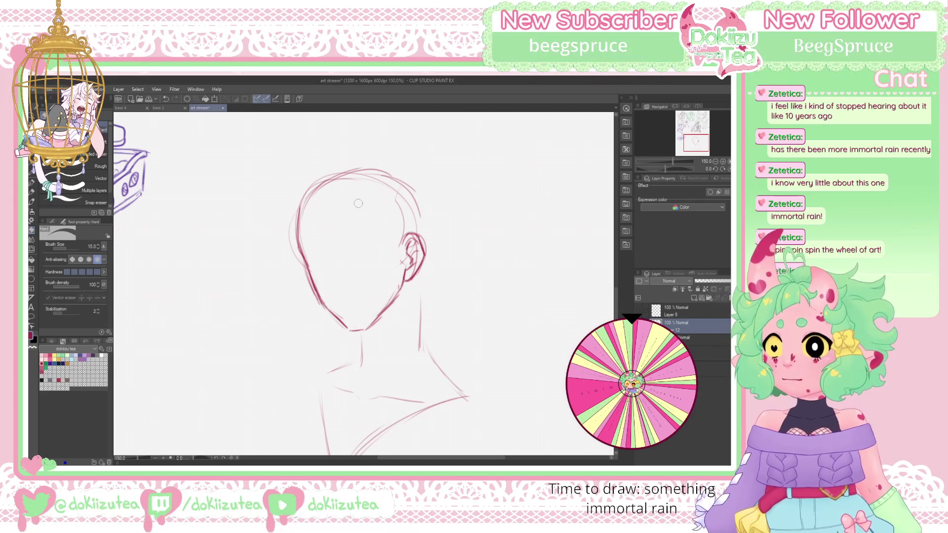
Sketch both eyes with the Lighter pencil, using curved upper lids, small crease lines, and light iris marks
key(p)
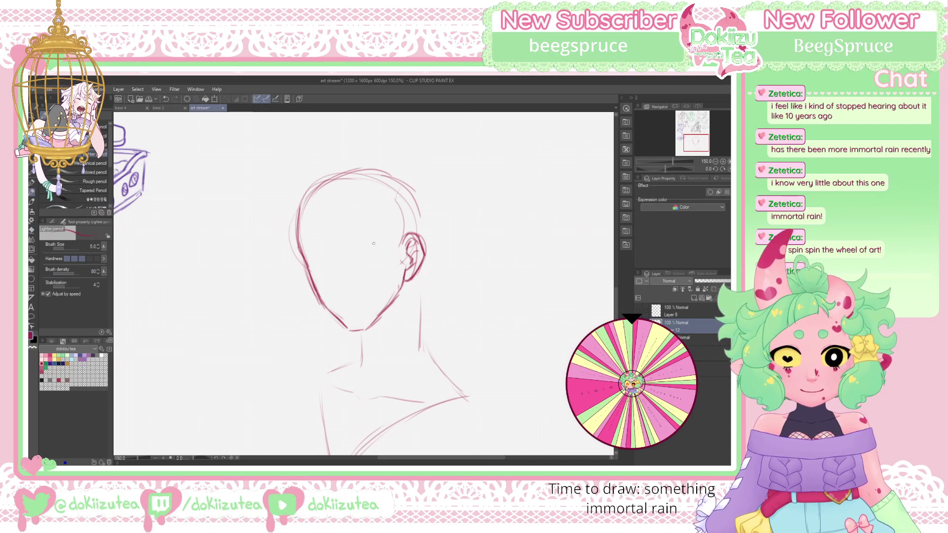
drag(356, 249, 382, 244)
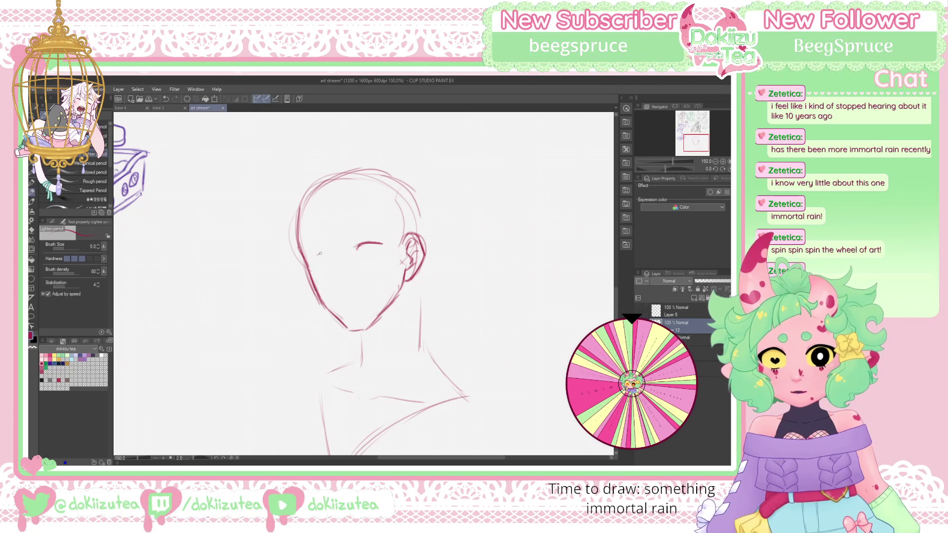
mouse_move(317, 255)
mouse_down()
mouse_move(334, 253)
mouse_move(310, 257)
mouse_move(383, 244)
mouse_up()
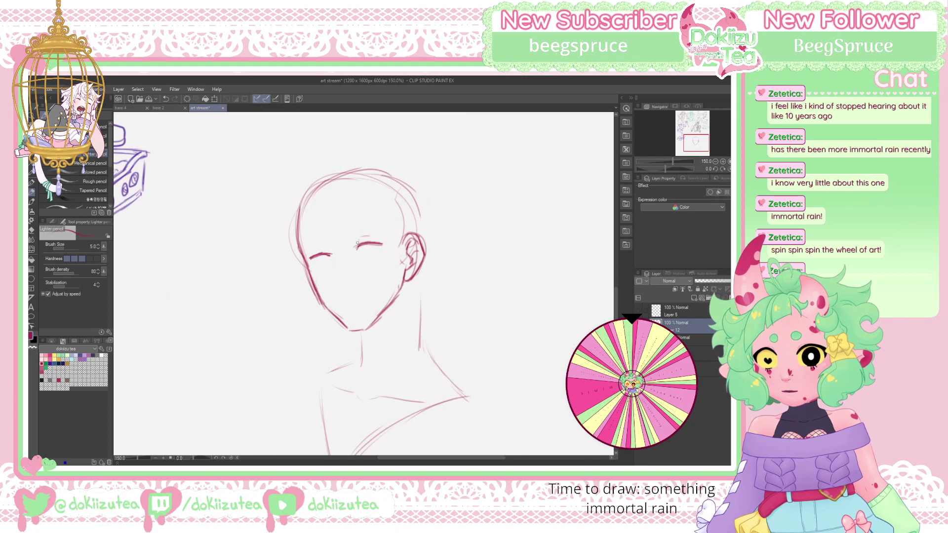
mouse_move(315, 248)
mouse_down()
mouse_move(382, 244)
mouse_move(356, 250)
mouse_up()
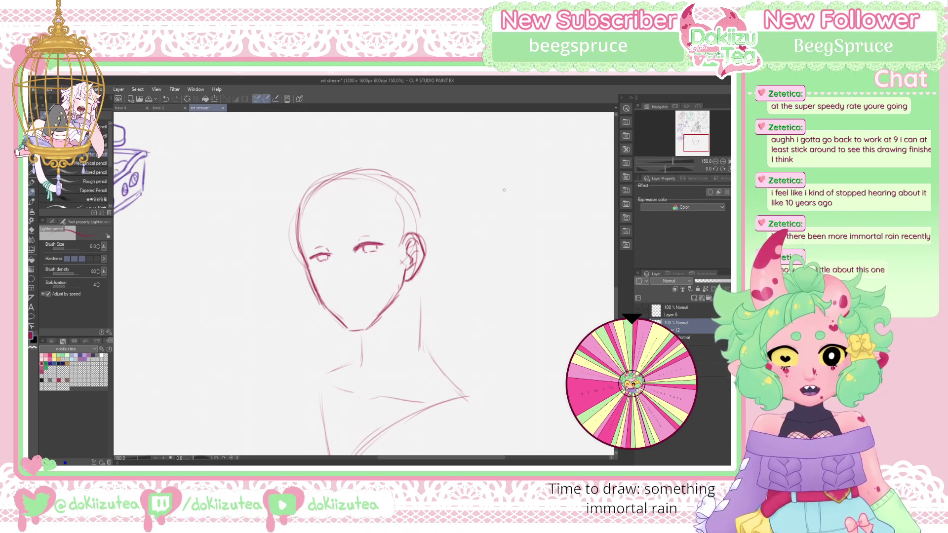
Sketch a long straight nose descending from the far eye, ending in a small angled tip and nostril mark
drag(333, 259, 343, 295)
key(e)
key(p)
key(p)
drag(335, 292, 341, 295)
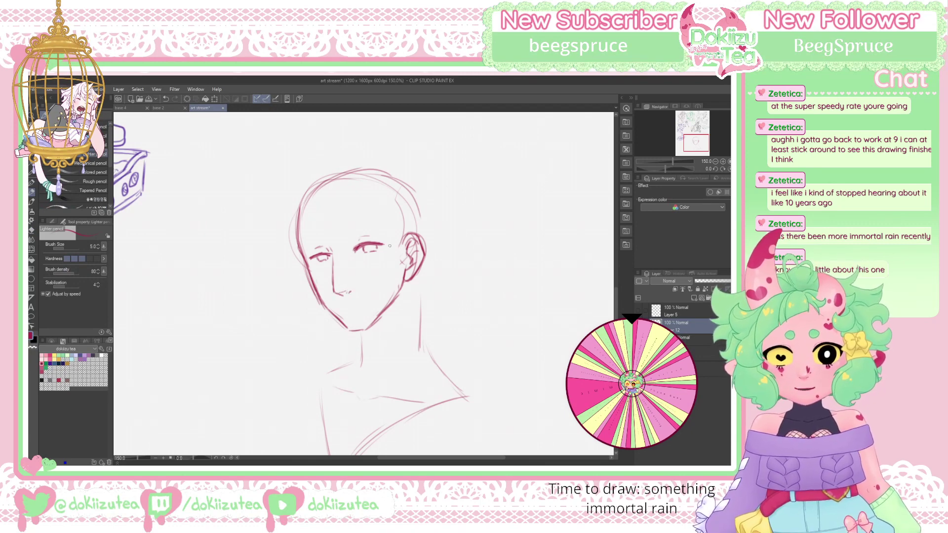
Lasso the eyes and nose, adjust their placement on the face with a transform, and clear the selection
key(m)
mouse_move(386, 228)
mouse_down()
mouse_move(368, 302)
mouse_move(344, 308)
mouse_move(310, 241)
mouse_up()
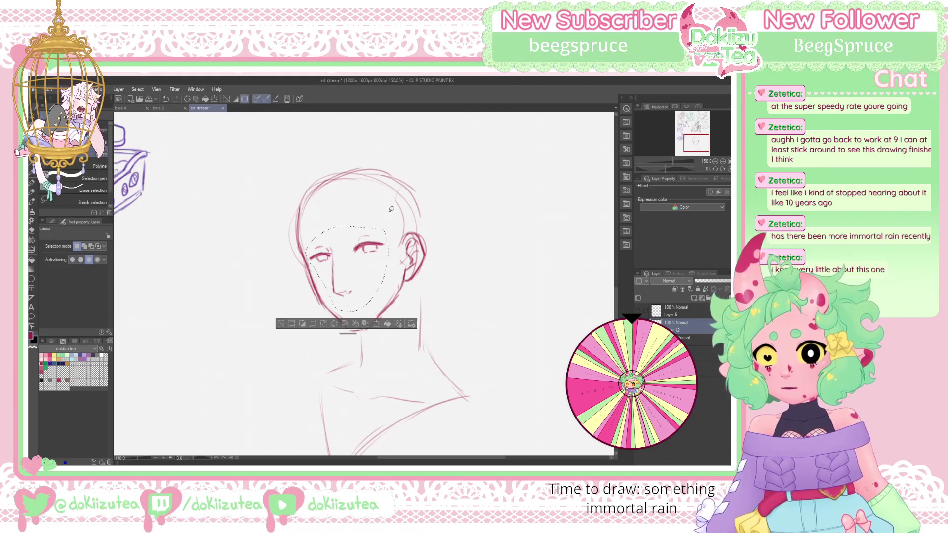
key(ctrl+t)
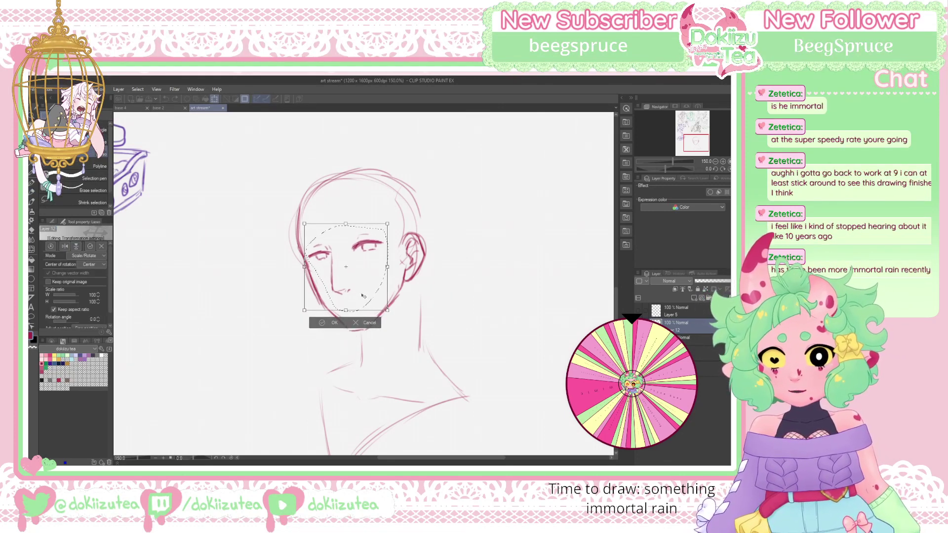
key(Return)
click(279, 323)
key(p)
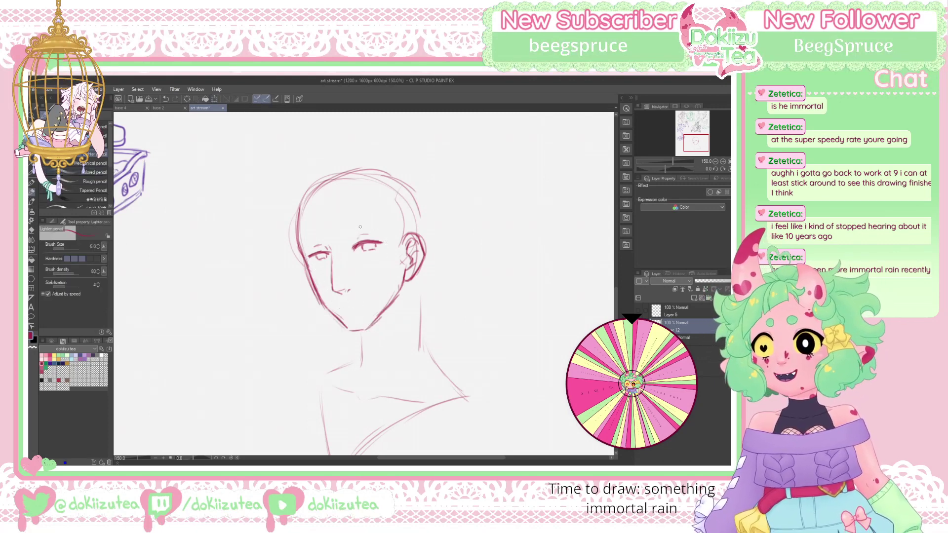
Sketch thick, slightly slanted eyebrows above both eyes and a subtly smiling mouth under the nose
drag(349, 235, 384, 227)
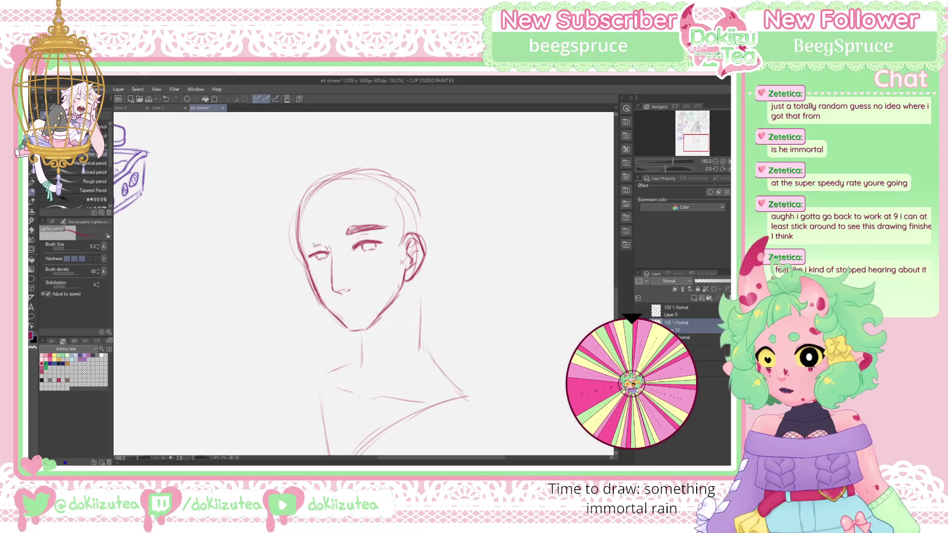
drag(325, 238, 301, 244)
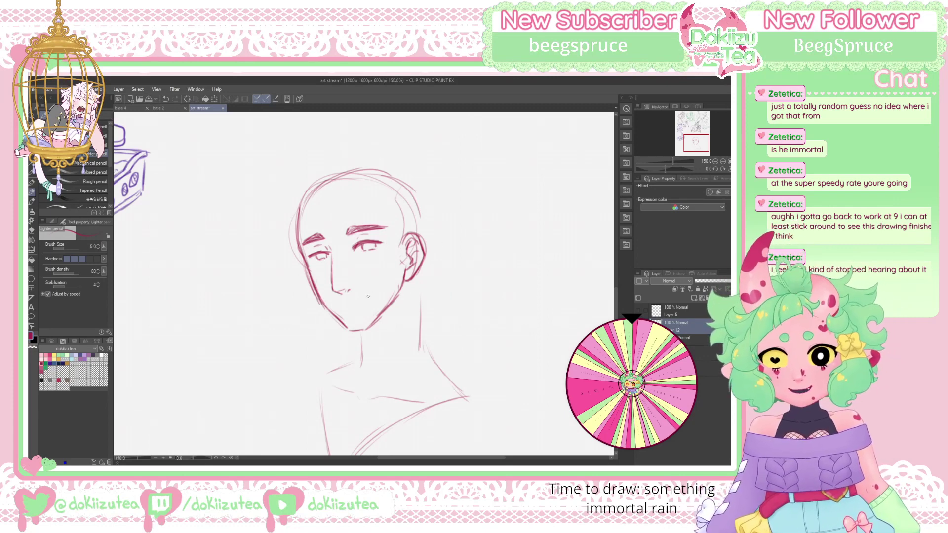
drag(344, 305, 364, 298)
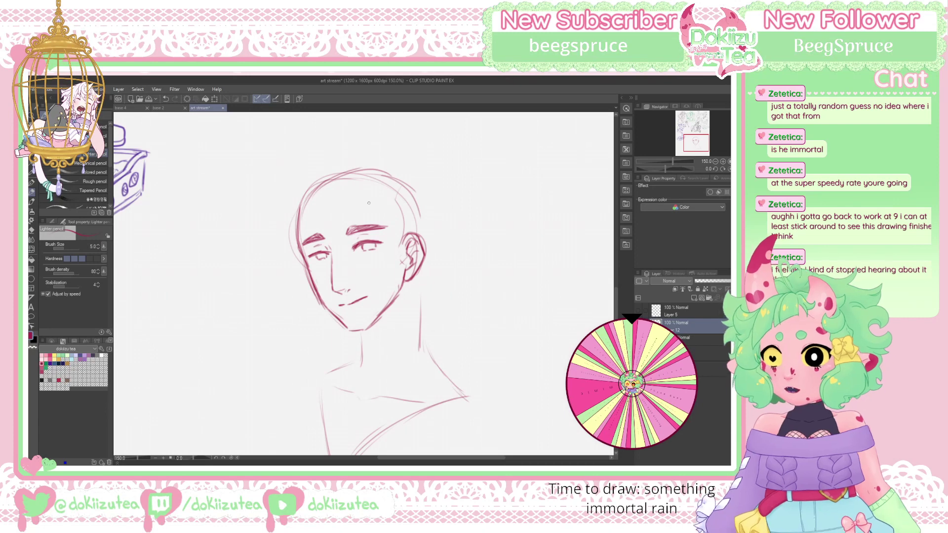
Erase the lower jaw on the far side of the face and redraw it as a cleaner line toward the chin
key(e)
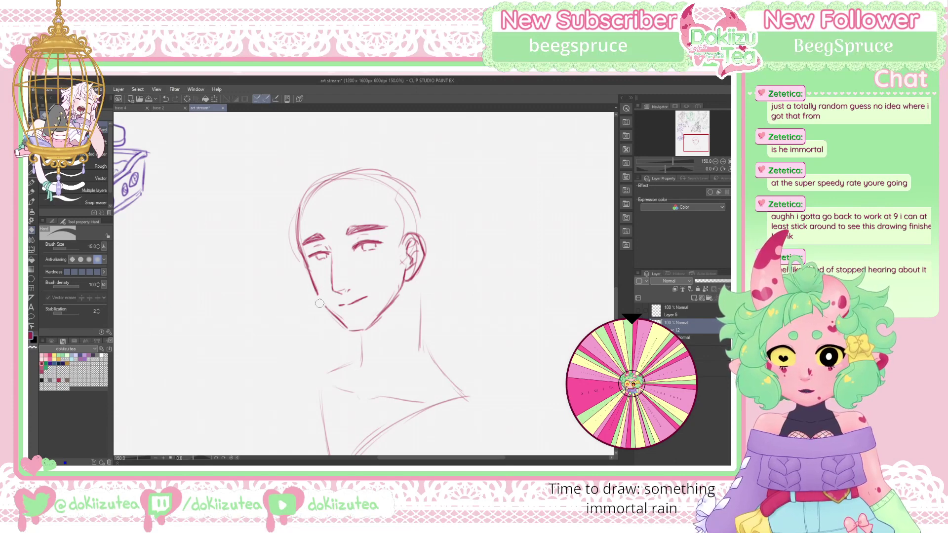
key(p)
drag(316, 292, 341, 323)
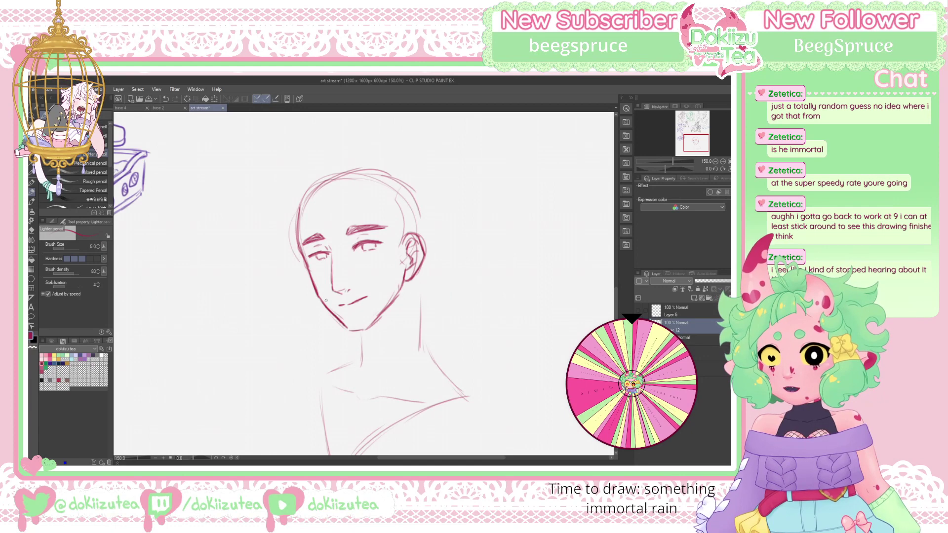
key(e)
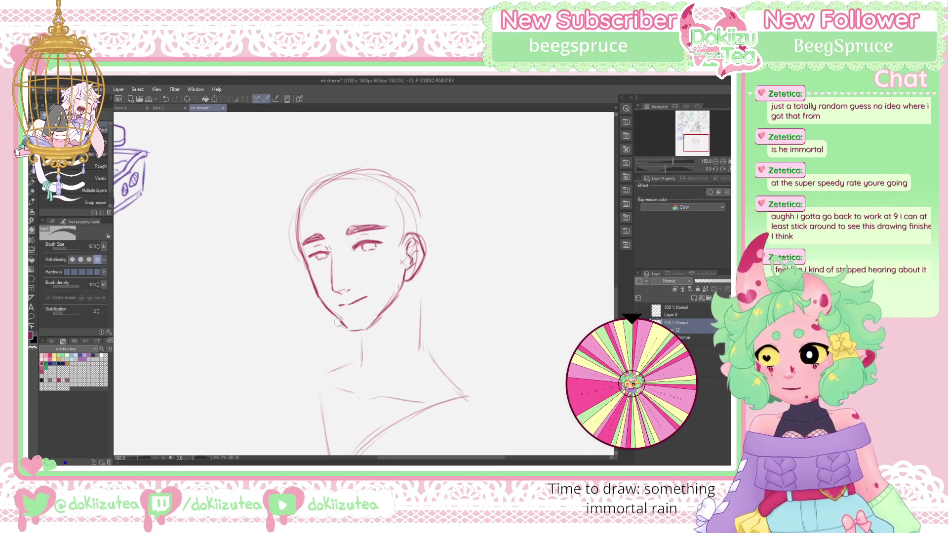
drag(329, 312, 348, 328)
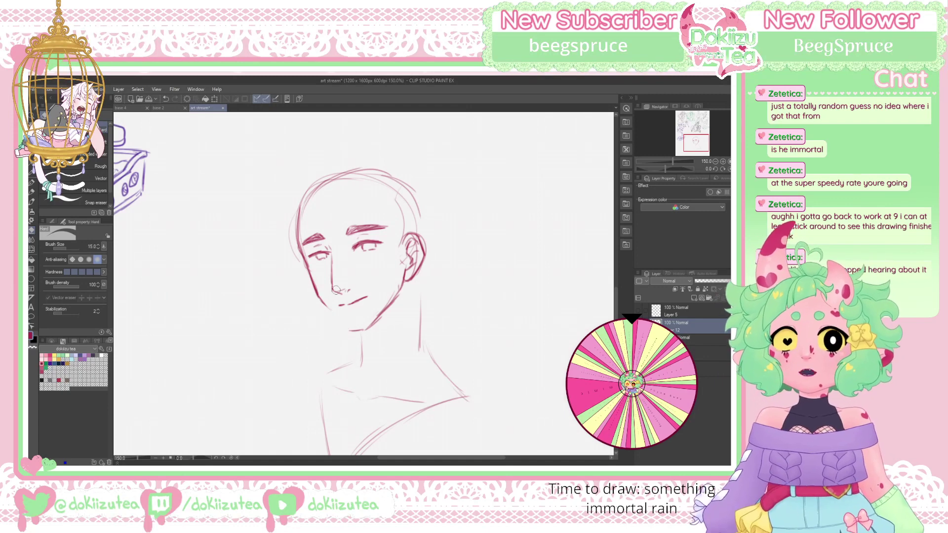
key(p)
drag(320, 299, 346, 326)
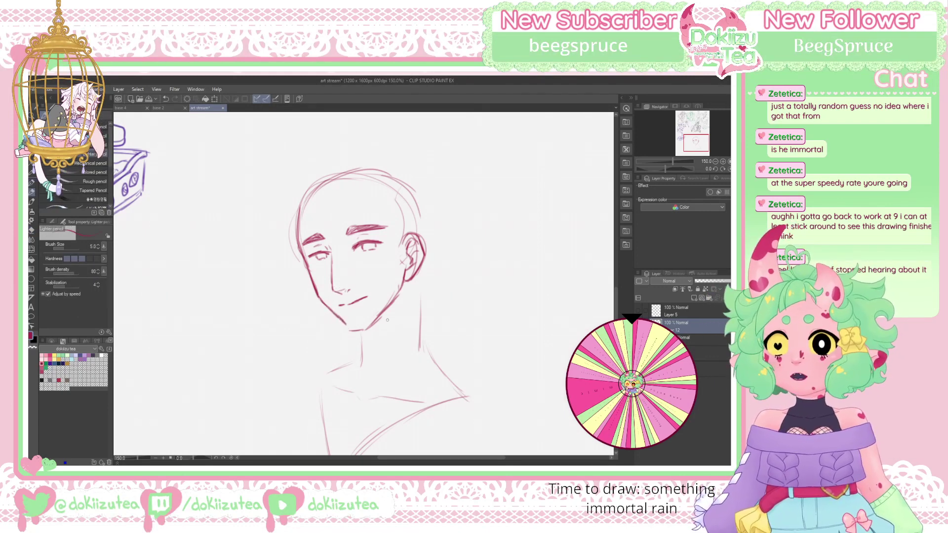
Redraw the chin and near-side jaw up to the ear, erase the stray lines, and darken the chin
mouse_move(352, 328)
mouse_down()
mouse_move(371, 325)
mouse_move(404, 274)
mouse_up()
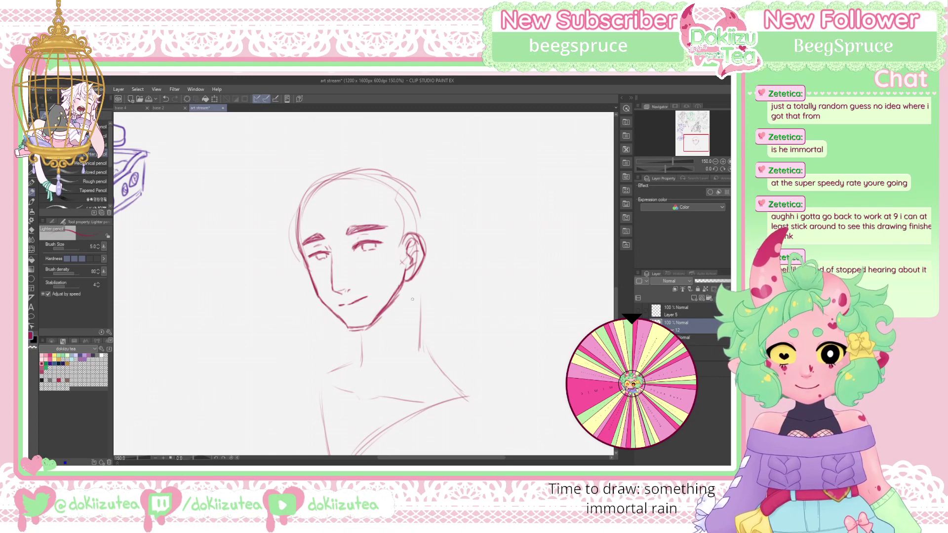
key(e)
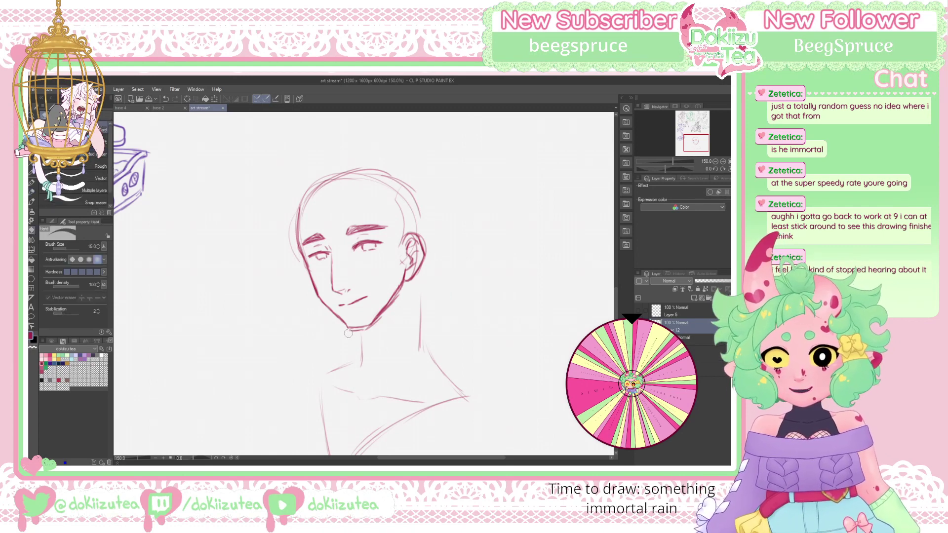
drag(370, 328, 393, 305)
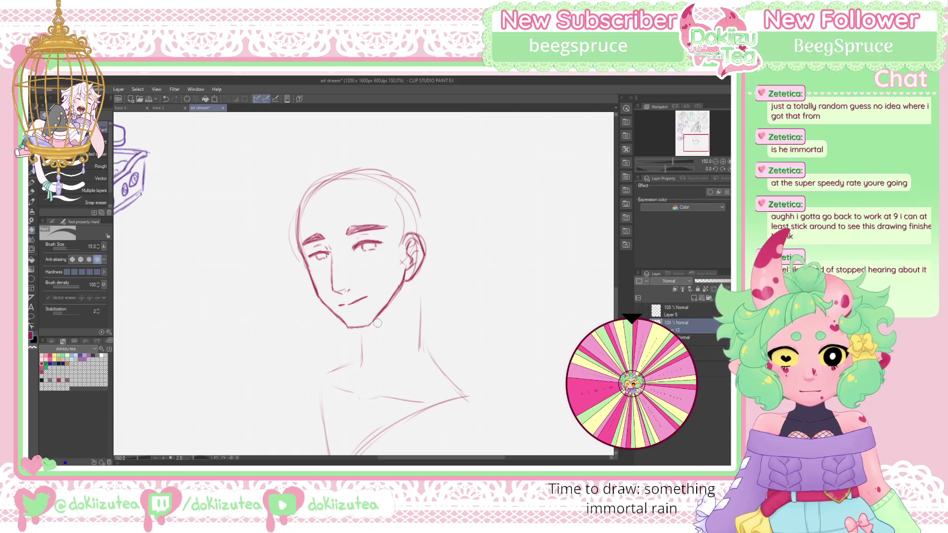
key(p)
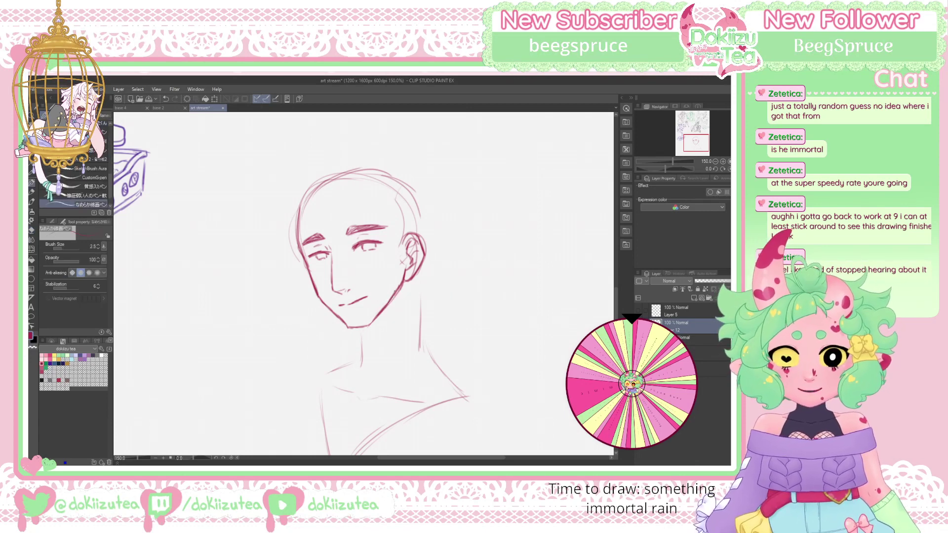
key(p)
drag(371, 322, 352, 329)
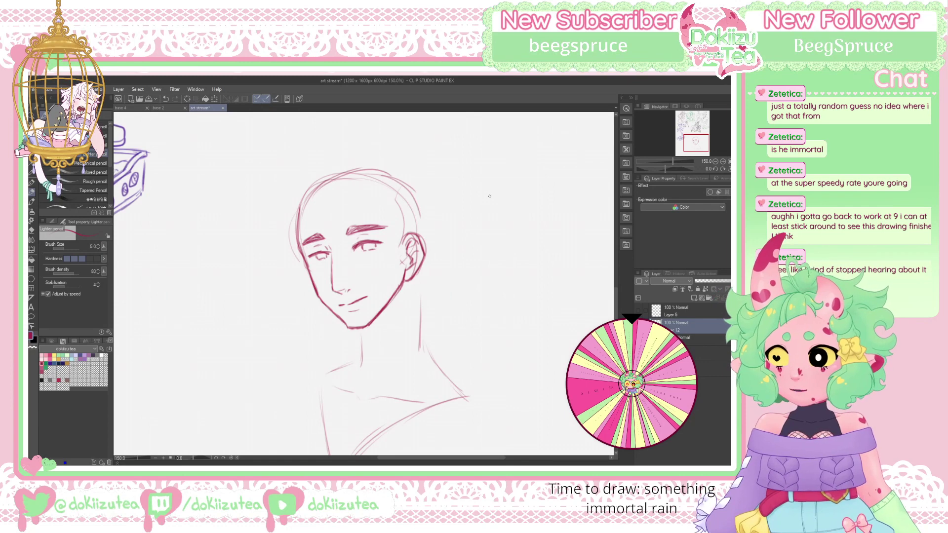
Lasso the nose and mouth, nudge them into place with a transform, deselect, and return to the Lighter pencil
key(m)
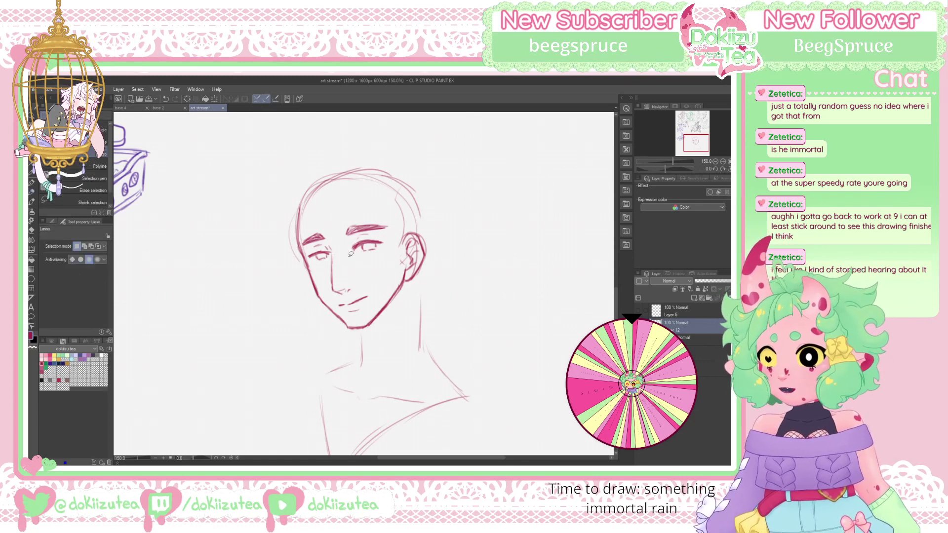
mouse_move(335, 248)
mouse_down()
mouse_move(330, 294)
mouse_move(348, 315)
mouse_move(377, 301)
mouse_move(369, 270)
mouse_move(342, 248)
mouse_up()
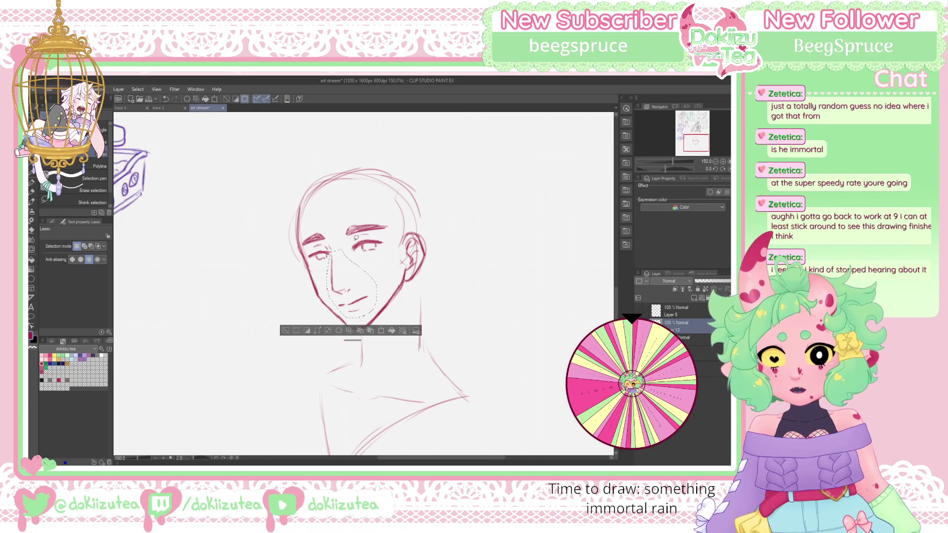
key(ctrl+t)
drag(370, 305, 371, 304)
click(328, 330)
click(289, 329)
key(p)
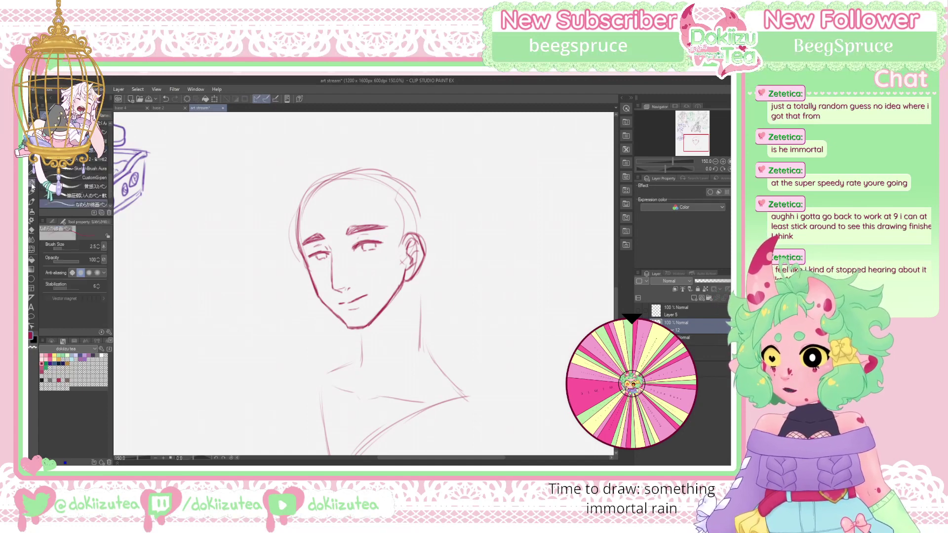
key(p)
key(p)
key(p)
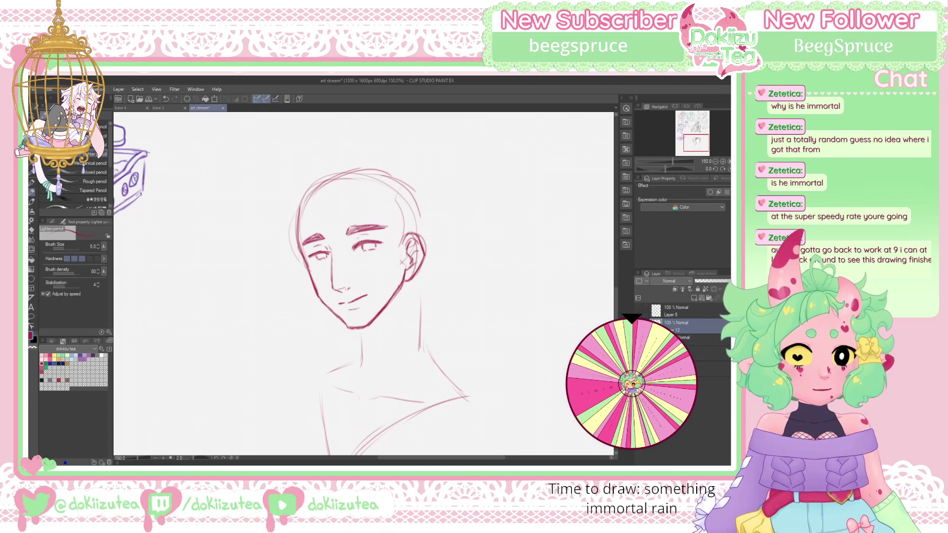
Sketch a jagged, textured patch on the chest along the diagonal lower edge, and clean it up with the eraser
drag(696, 140, 695, 143)
mouse_move(384, 402)
mouse_down()
mouse_move(367, 414)
mouse_move(406, 387)
mouse_up()
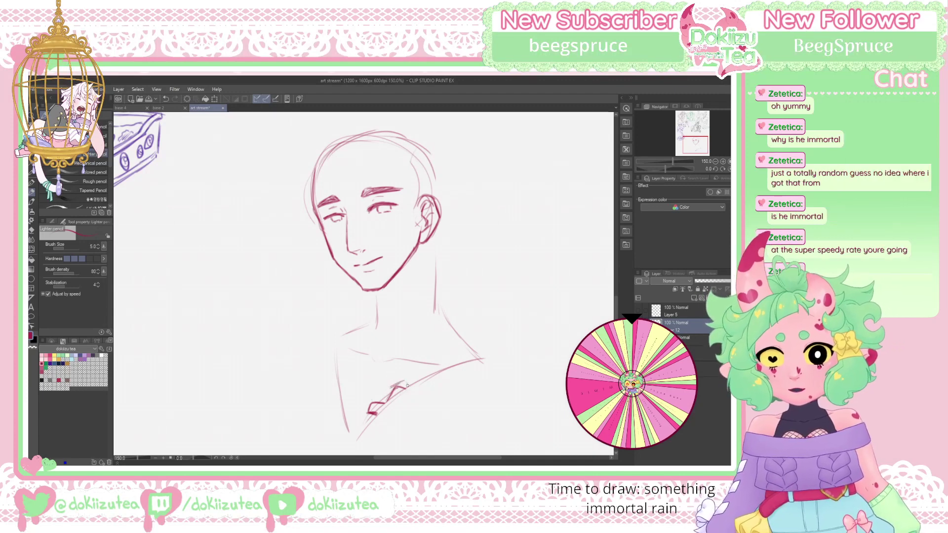
mouse_move(391, 389)
mouse_down()
mouse_move(406, 381)
mouse_move(367, 397)
mouse_move(364, 420)
mouse_up()
drag(386, 385, 398, 381)
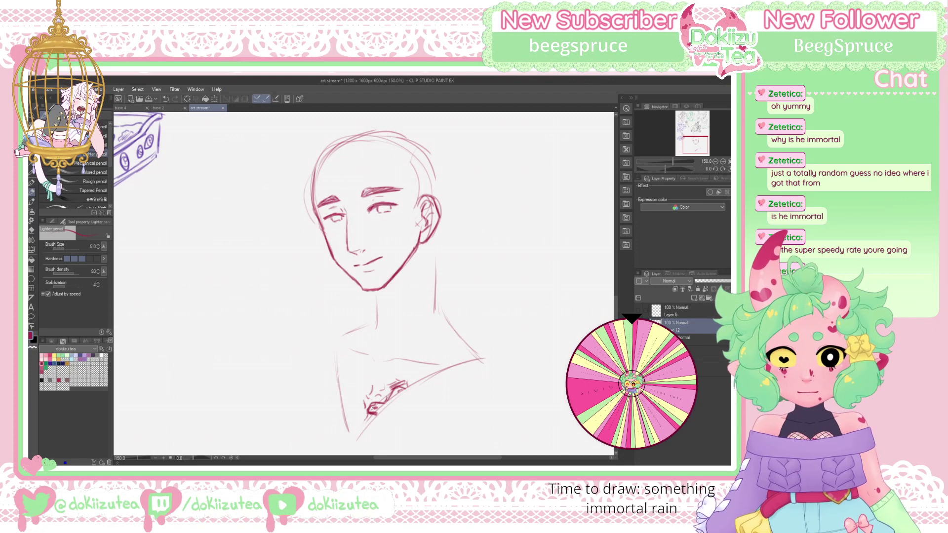
key(e)
mouse_move(373, 402)
mouse_down()
mouse_move(368, 413)
mouse_move(373, 401)
mouse_up()
key(p)
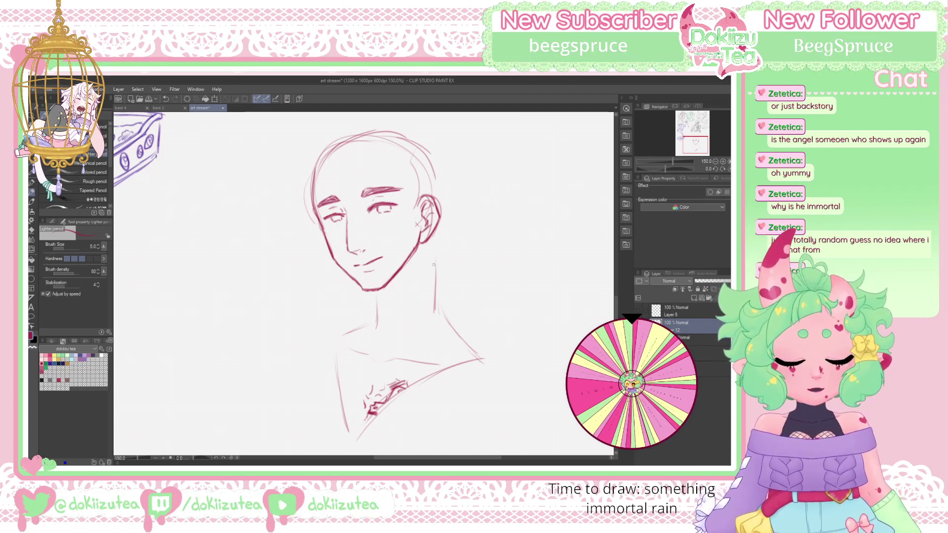
Darken the neck and sloping shoulder lines, redoing misplaced strokes, and add the neck muscles and collarbones
mouse_move(433, 258)
mouse_down()
mouse_move(438, 311)
mouse_move(486, 359)
mouse_up()
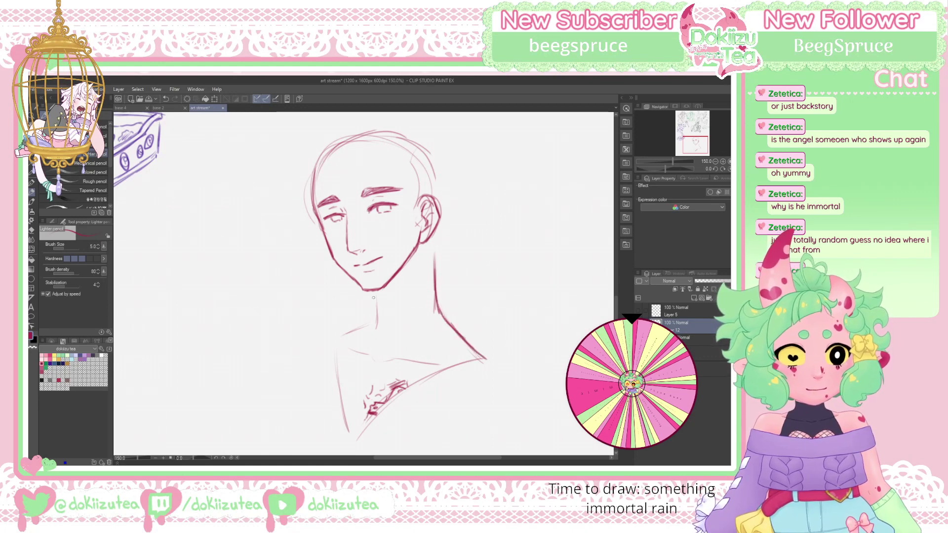
mouse_move(372, 292)
mouse_down()
mouse_move(389, 303)
mouse_move(375, 324)
mouse_move(339, 335)
mouse_up()
key(ctrl+z)
key(ctrl+z)
key(ctrl+z)
key(ctrl+z)
key(ctrl+z)
mouse_move(378, 311)
mouse_down()
mouse_move(354, 350)
mouse_move(386, 363)
mouse_move(442, 362)
mouse_move(391, 358)
mouse_up()
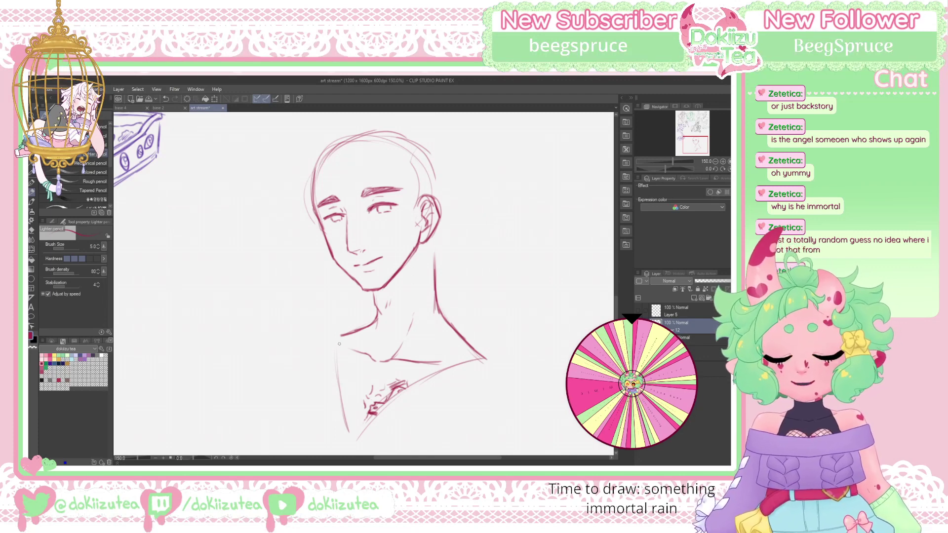
Darken the bust's outer side and diagonal lower edge so they converge to a point beneath the chest patch
drag(336, 350, 341, 408)
drag(338, 372, 351, 436)
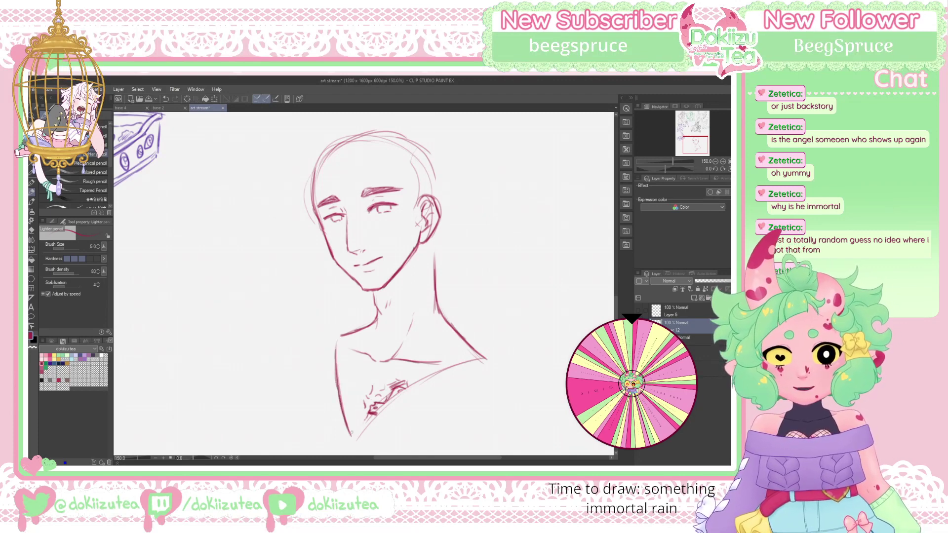
mouse_move(385, 403)
mouse_down()
mouse_move(358, 437)
mouse_move(418, 382)
mouse_move(480, 359)
mouse_up()
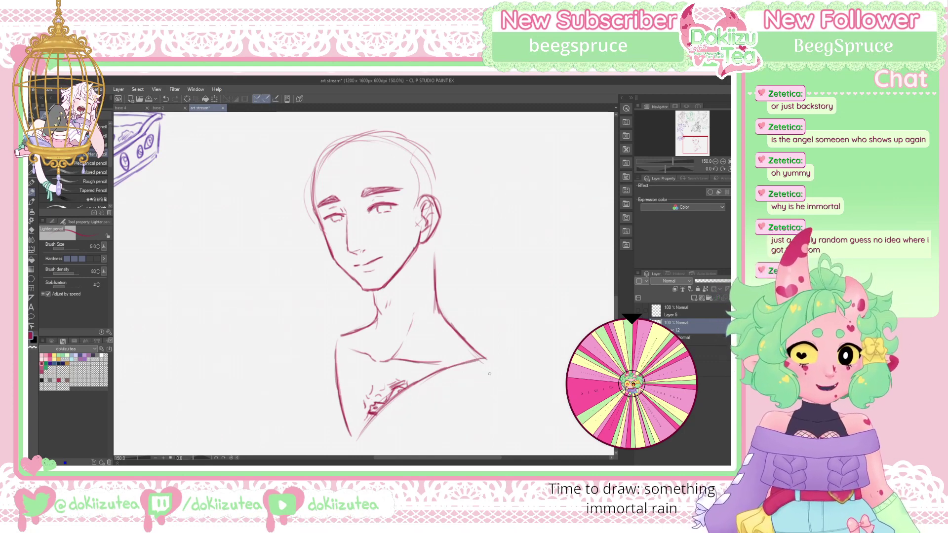
drag(692, 142, 692, 140)
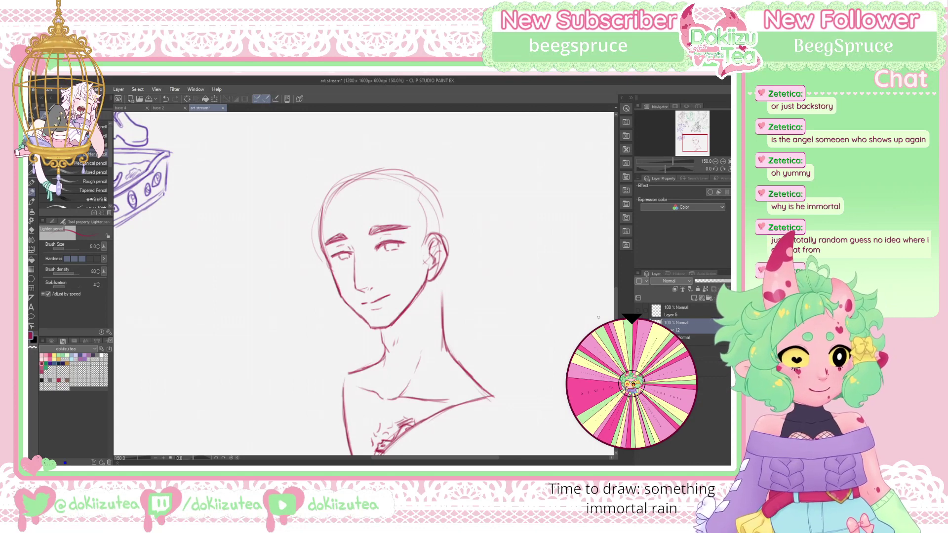
Lasso the whole head, lower it slightly on the neck with a transform, and deselect
key(m)
mouse_move(434, 154)
mouse_down()
mouse_move(413, 144)
mouse_move(329, 318)
mouse_move(366, 348)
mouse_move(409, 347)
mouse_move(442, 289)
mouse_move(437, 166)
mouse_up()
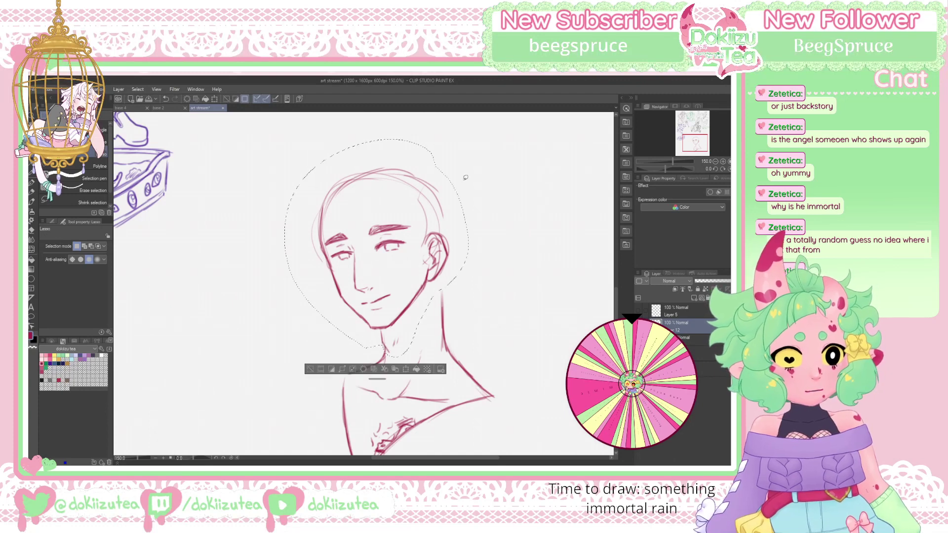
key(ctrl+t)
drag(417, 330, 416, 335)
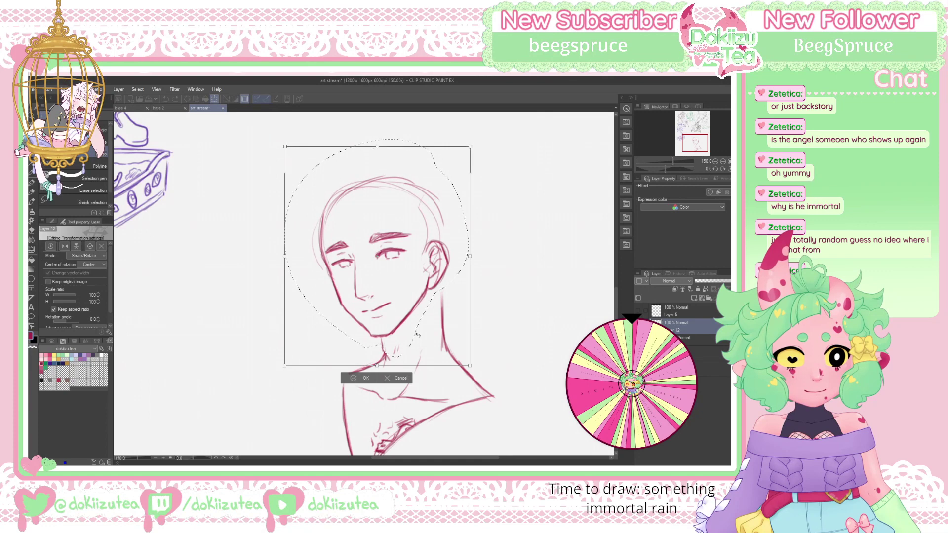
click(361, 377)
click(311, 377)
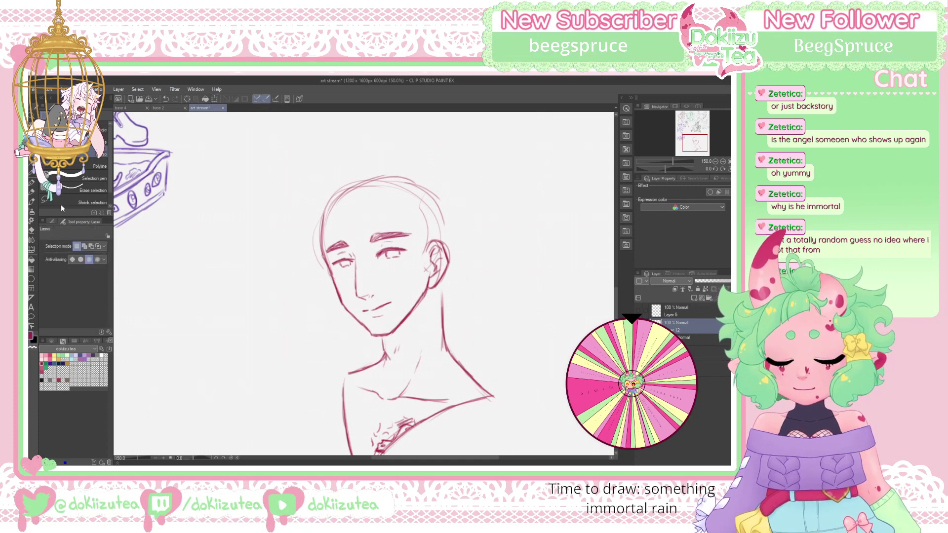
Add a new layer and sketch long parted bangs over the forehead and one eye with the Lighter pencil
click(31, 192)
click(696, 140)
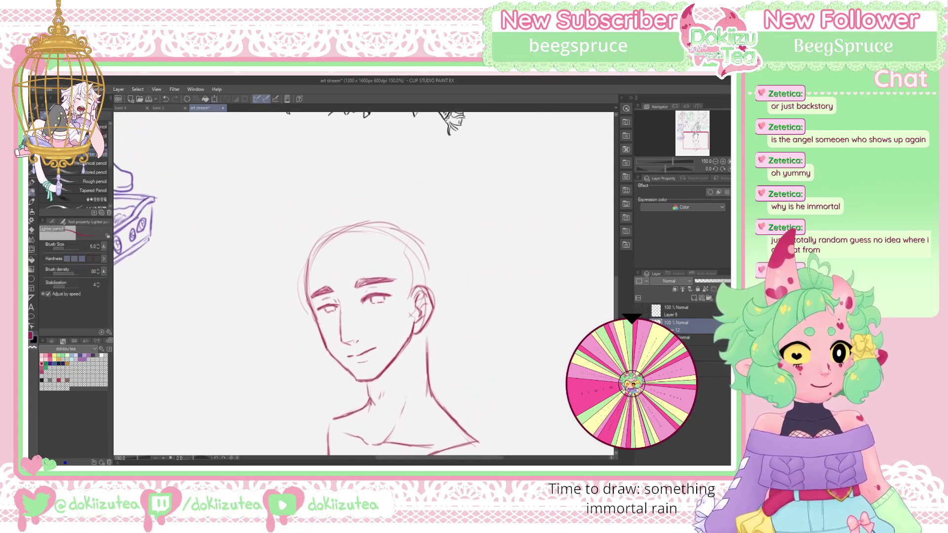
click(694, 299)
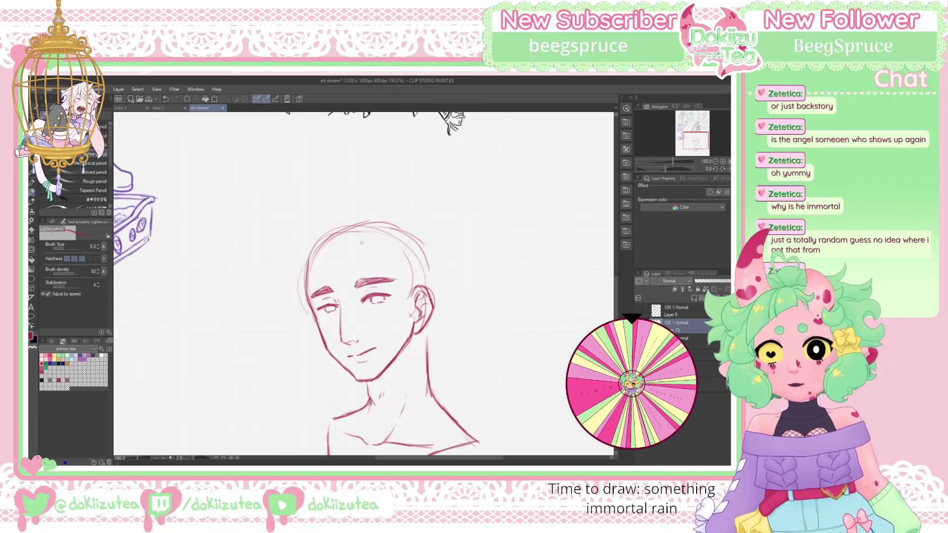
mouse_move(364, 247)
mouse_down()
mouse_move(350, 323)
mouse_move(350, 283)
mouse_move(336, 323)
mouse_up()
mouse_move(355, 224)
mouse_down()
mouse_move(333, 233)
mouse_move(328, 279)
mouse_move(306, 320)
mouse_up()
drag(335, 279, 306, 321)
mouse_move(340, 246)
mouse_down()
mouse_move(324, 315)
mouse_move(339, 314)
mouse_move(338, 338)
mouse_up()
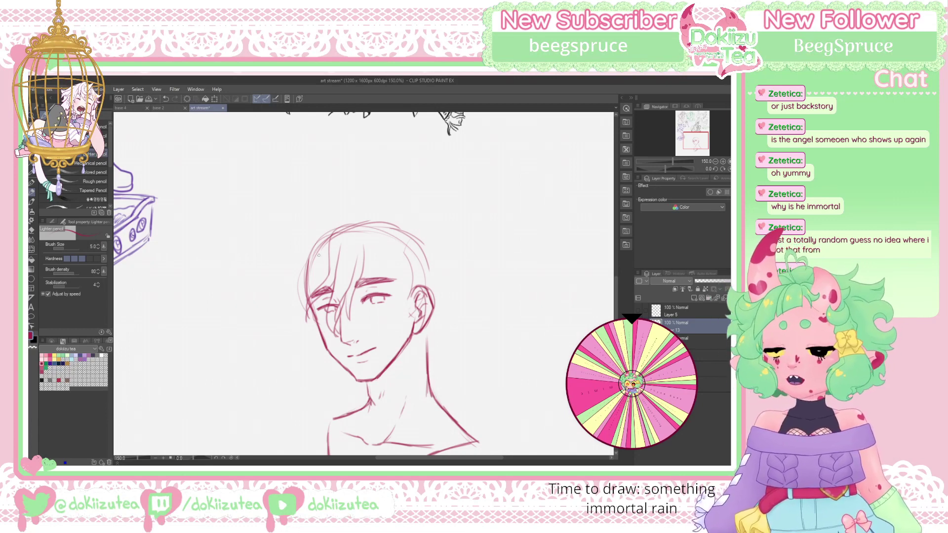
Sketch wavy locks curling outward from the crown along the far side of the face
mouse_move(337, 226)
mouse_down()
mouse_move(306, 241)
mouse_move(266, 326)
mouse_move(280, 297)
mouse_move(310, 281)
mouse_move(291, 308)
mouse_move(304, 362)
mouse_up()
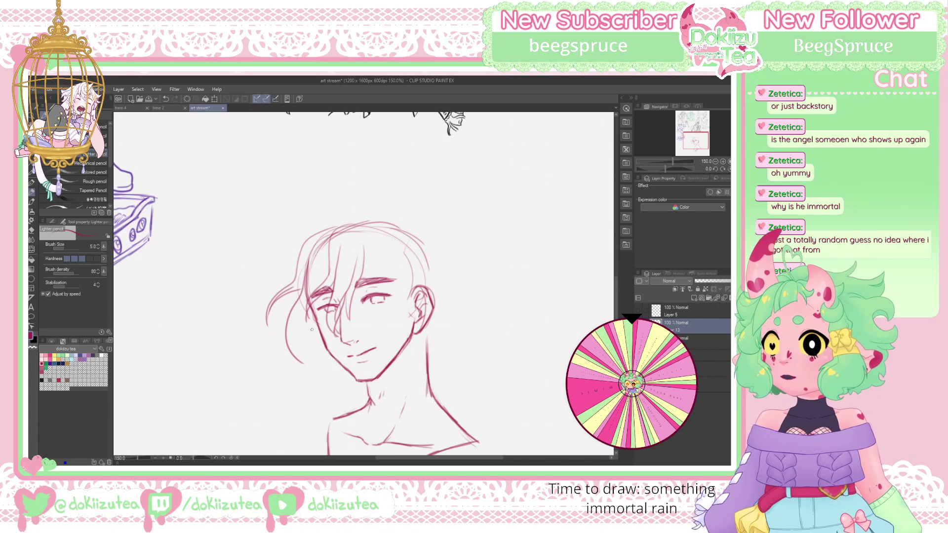
drag(296, 324, 302, 359)
drag(298, 319, 309, 339)
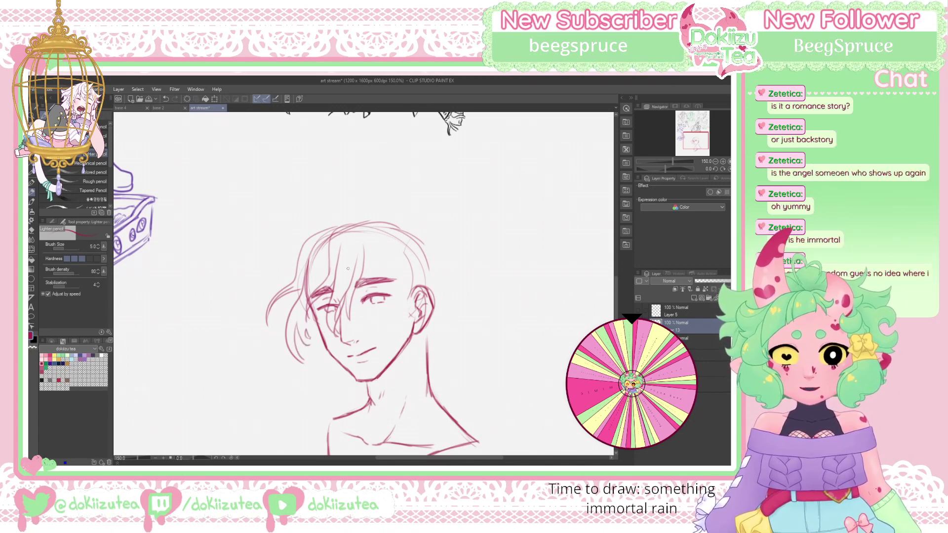
Sketch long strands flowing down past the far shoulder and outline the raised hair volume on the crown
drag(697, 142, 696, 144)
mouse_move(318, 332)
mouse_down()
mouse_move(324, 341)
mouse_move(287, 392)
mouse_move(268, 446)
mouse_up()
mouse_move(356, 358)
mouse_down()
mouse_move(352, 384)
mouse_move(326, 411)
mouse_move(348, 356)
mouse_move(340, 385)
mouse_up()
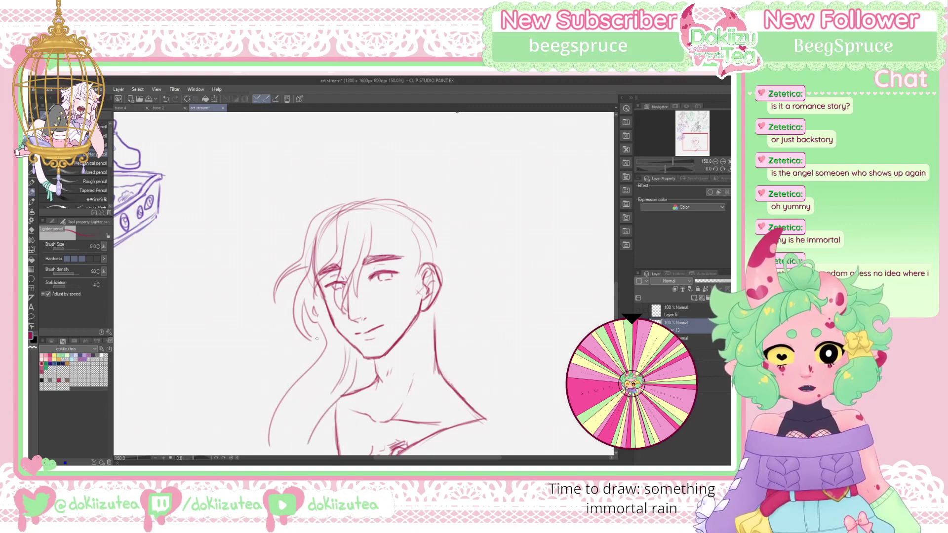
mouse_move(312, 322)
mouse_down()
mouse_move(305, 370)
mouse_move(304, 358)
mouse_move(262, 379)
mouse_move(232, 431)
mouse_up()
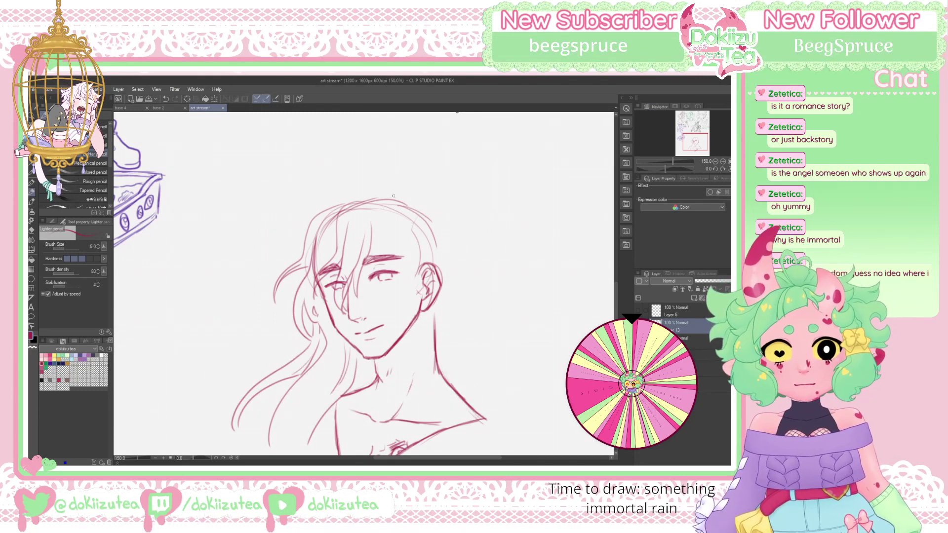
mouse_move(392, 197)
mouse_down()
mouse_move(348, 188)
mouse_move(337, 193)
mouse_move(369, 197)
mouse_move(325, 203)
mouse_move(311, 220)
mouse_up()
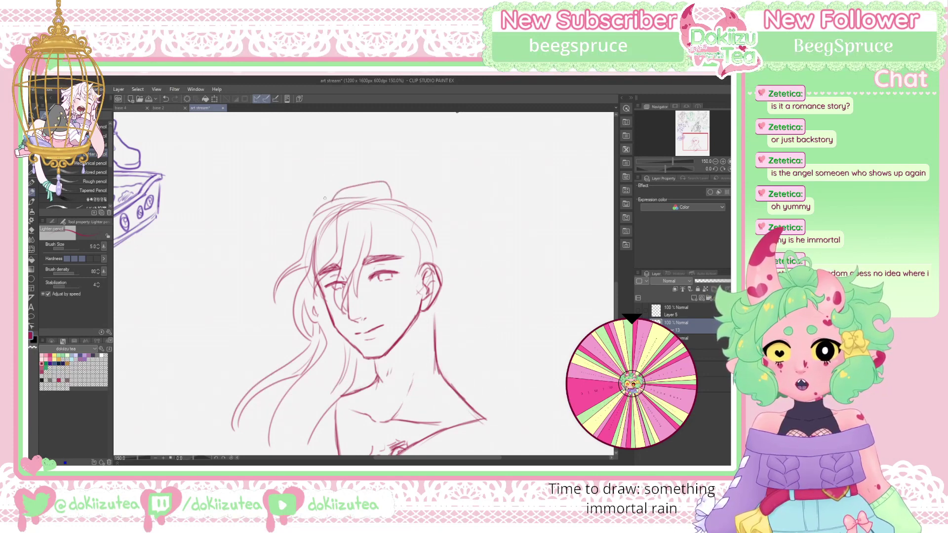
drag(379, 197, 392, 207)
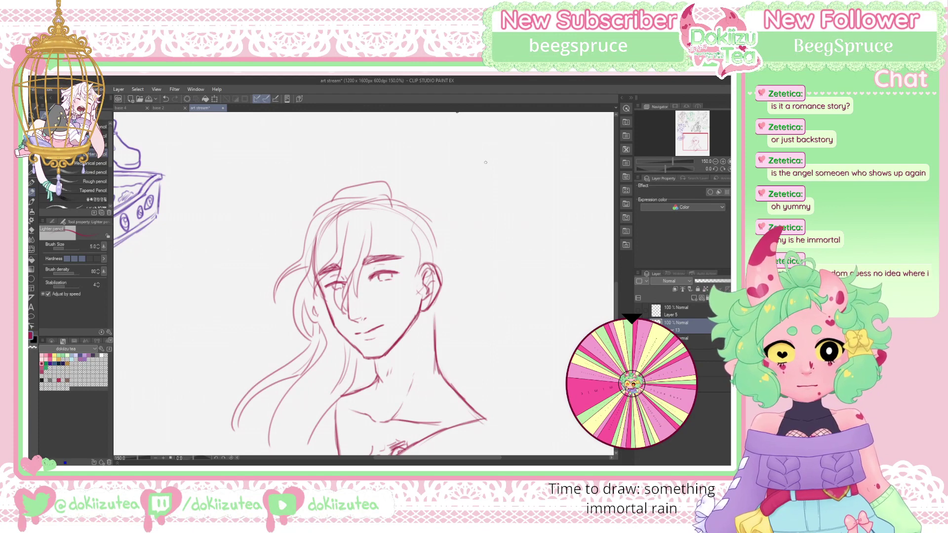
On the bust layer, erase the skull, brow and face-edge lines covered by the bangs with the Hard eraser
click(676, 339)
key(e)
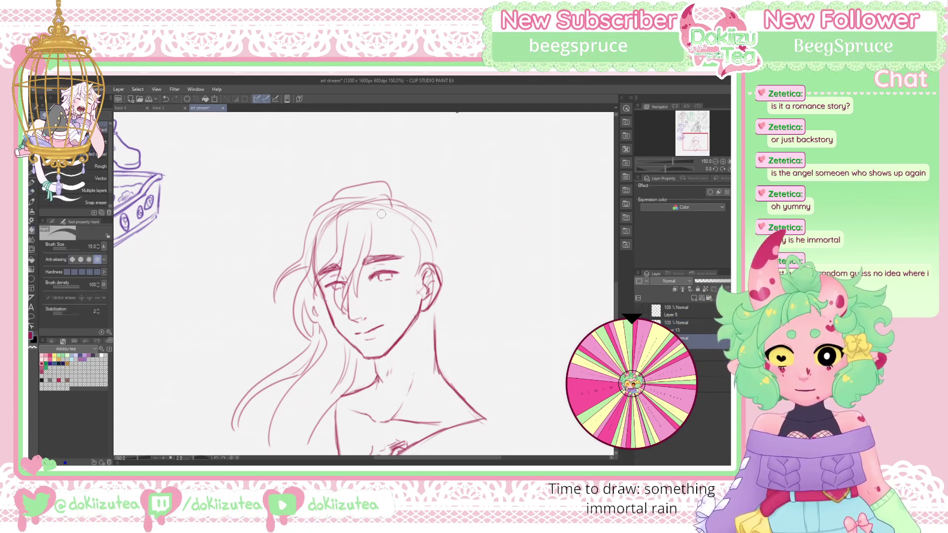
mouse_move(354, 220)
mouse_down()
mouse_move(328, 211)
mouse_move(316, 235)
mouse_move(309, 289)
mouse_up()
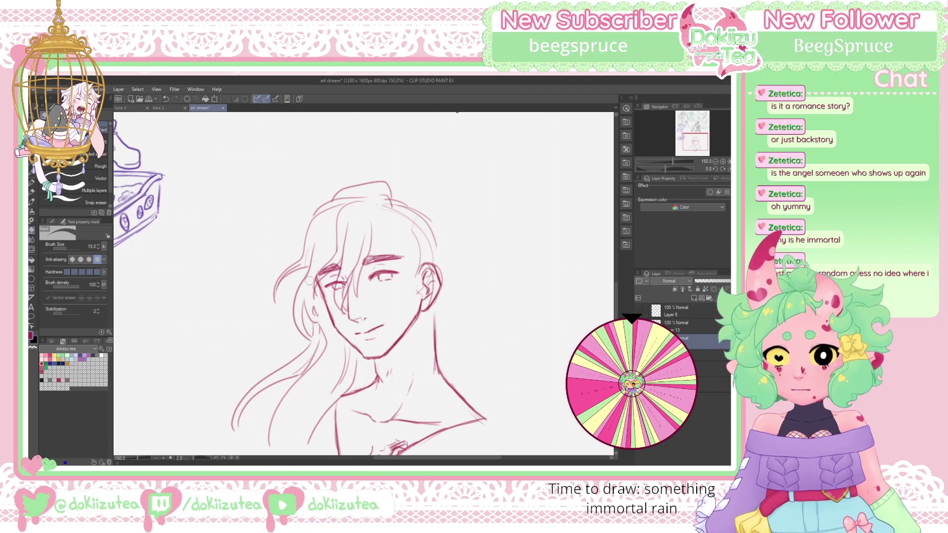
mouse_move(308, 244)
mouse_down()
mouse_move(322, 261)
mouse_move(311, 285)
mouse_up()
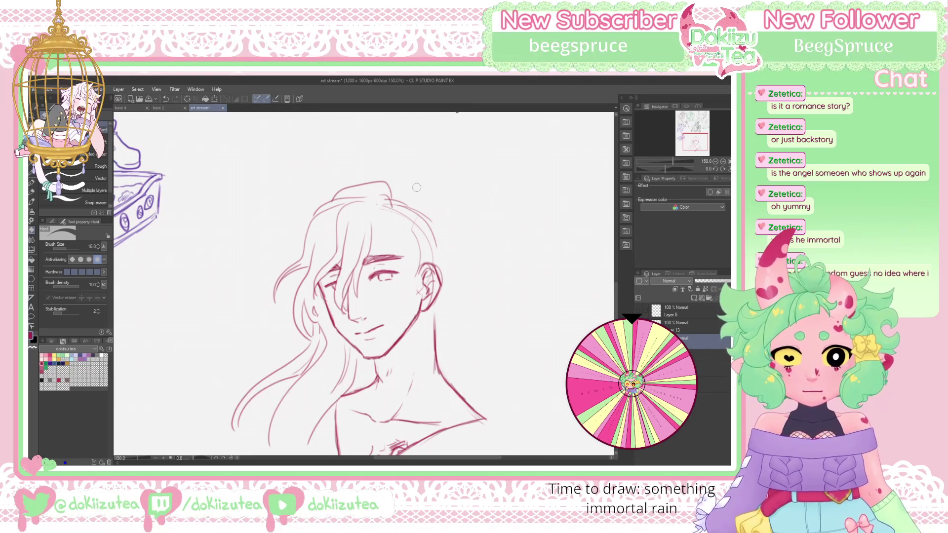
Return to the hair layer and pencil finer strands beside the cheek and in the bangs, undoing a misplaced stroke
click(32, 192)
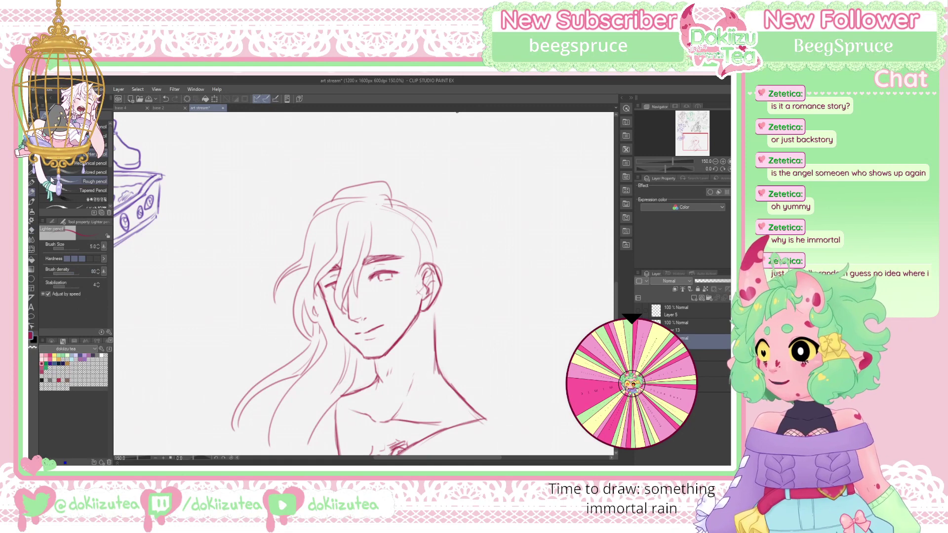
click(675, 327)
drag(319, 289, 324, 327)
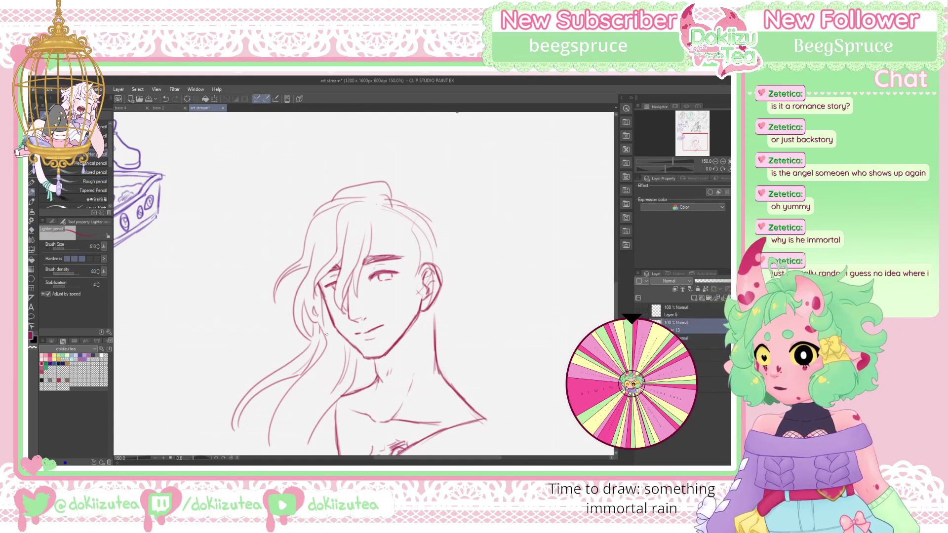
drag(321, 279, 323, 309)
drag(328, 239, 324, 271)
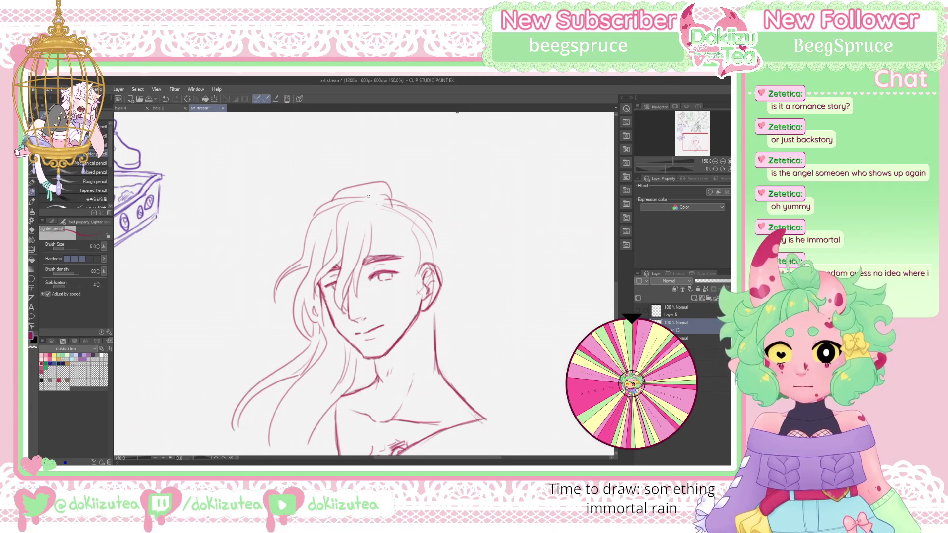
key(ctrl+z)
drag(327, 250, 335, 225)
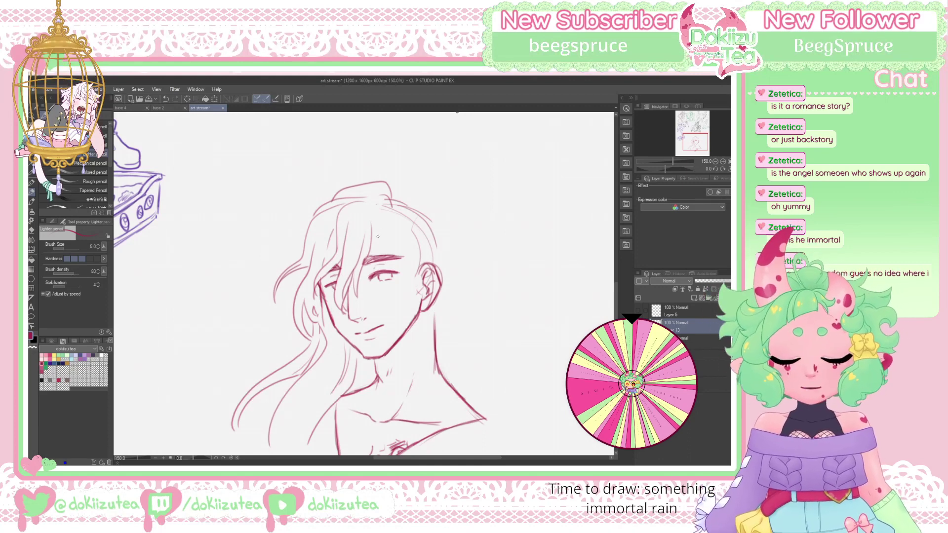
Sketch the bangs on the other side of the parting, sweeping past the brow and over the ear
mouse_move(380, 219)
mouse_down()
mouse_move(372, 240)
mouse_move(393, 269)
mouse_up()
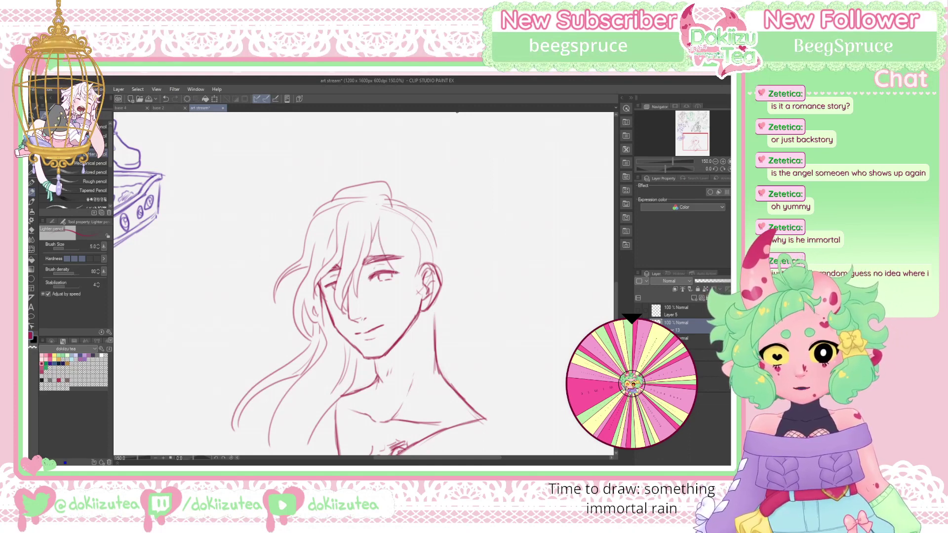
drag(383, 226, 387, 257)
drag(382, 221, 403, 271)
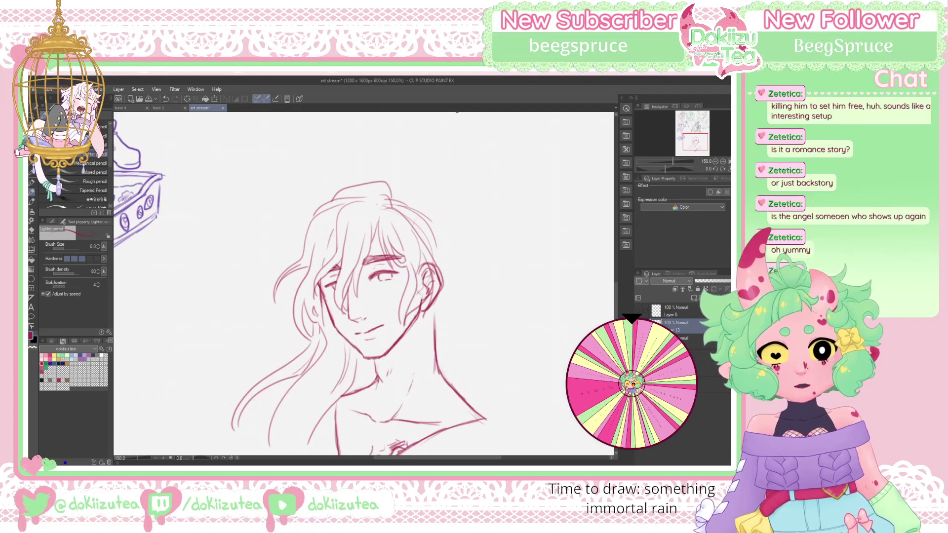
On the bust layer, erase the skull and ear lines beneath the side hair, undoing stray erasures
key(e)
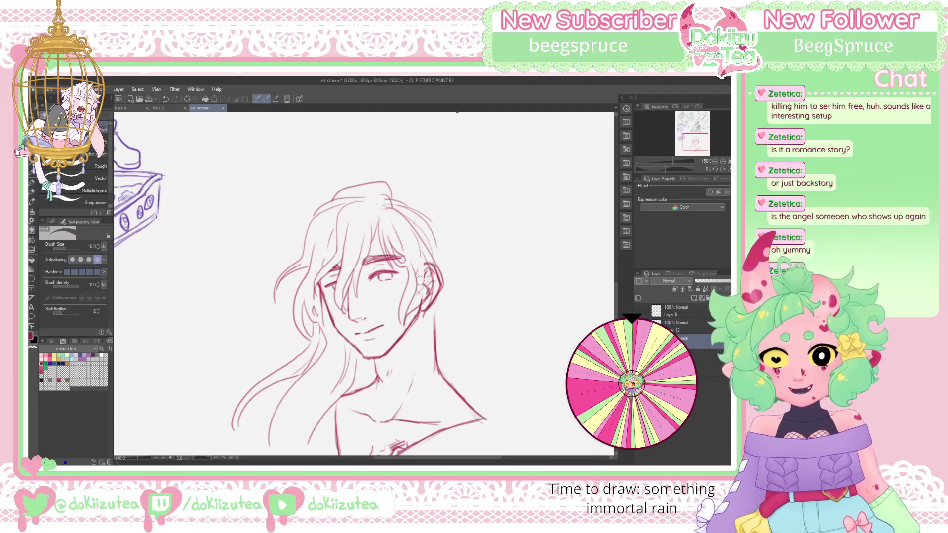
mouse_move(415, 224)
mouse_down()
mouse_move(436, 277)
mouse_move(425, 299)
mouse_move(424, 271)
mouse_move(424, 316)
mouse_up()
key(ctrl+z)
key(ctrl+z)
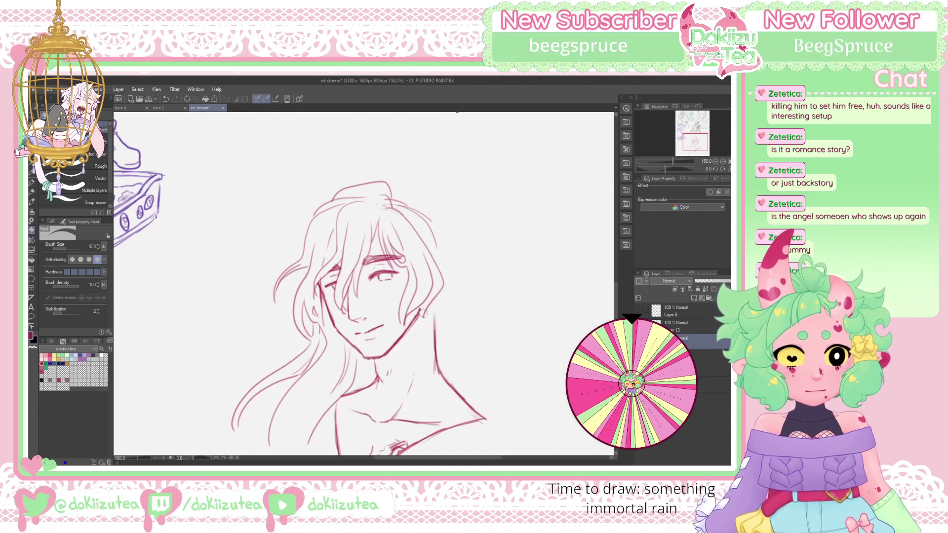
On the hair layer, pencil the near side of the crown and a long outer lock curling in above the shoulder
click(700, 324)
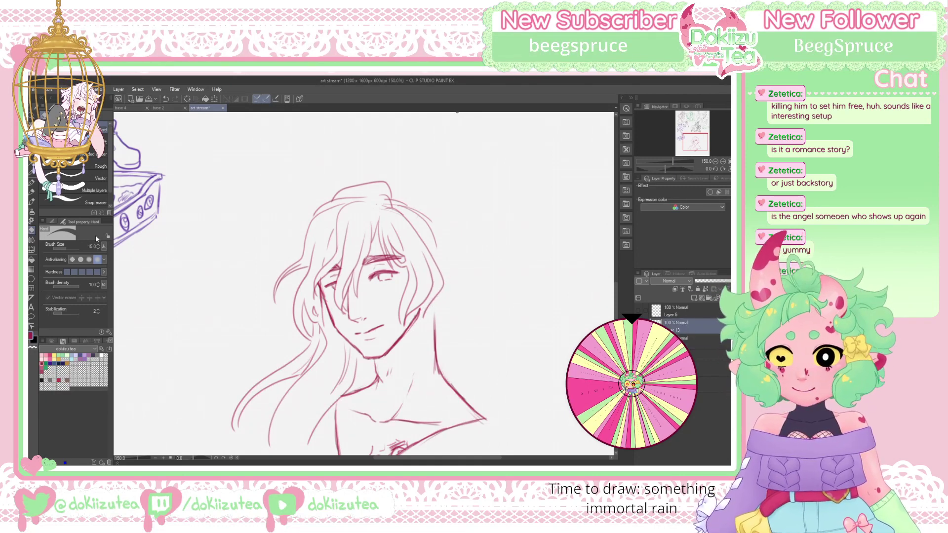
click(32, 193)
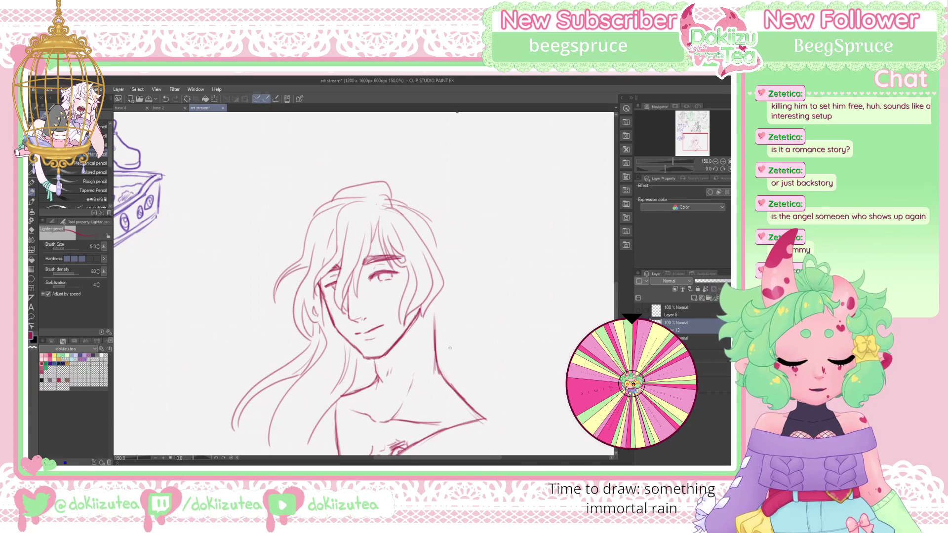
drag(695, 140, 697, 140)
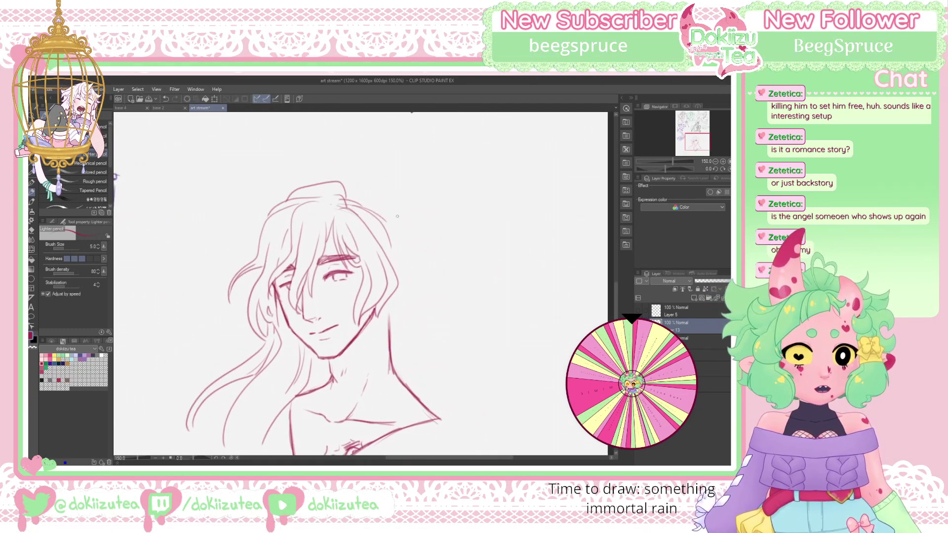
drag(346, 194, 374, 204)
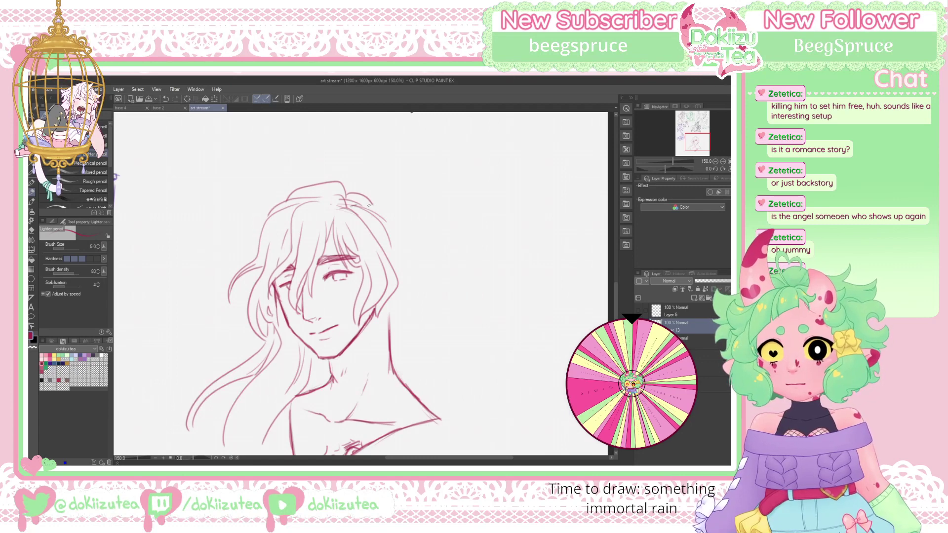
mouse_move(366, 203)
mouse_down()
mouse_move(412, 282)
mouse_move(460, 350)
mouse_move(464, 387)
mouse_up()
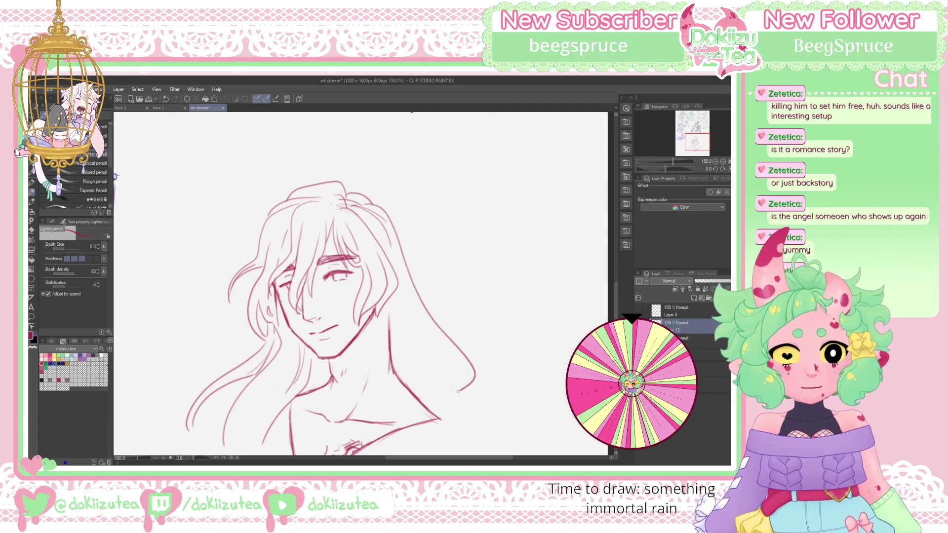
mouse_move(422, 327)
mouse_down()
mouse_move(455, 357)
mouse_move(455, 381)
mouse_up()
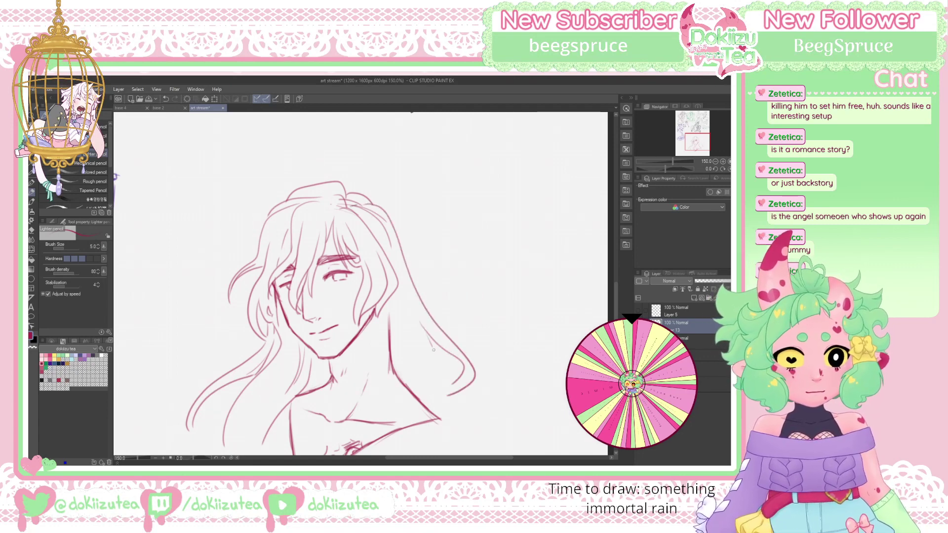
Sketch long locks falling along the neck and across the chest patch, and another curving over the near shoulder
drag(691, 154, 669, 160)
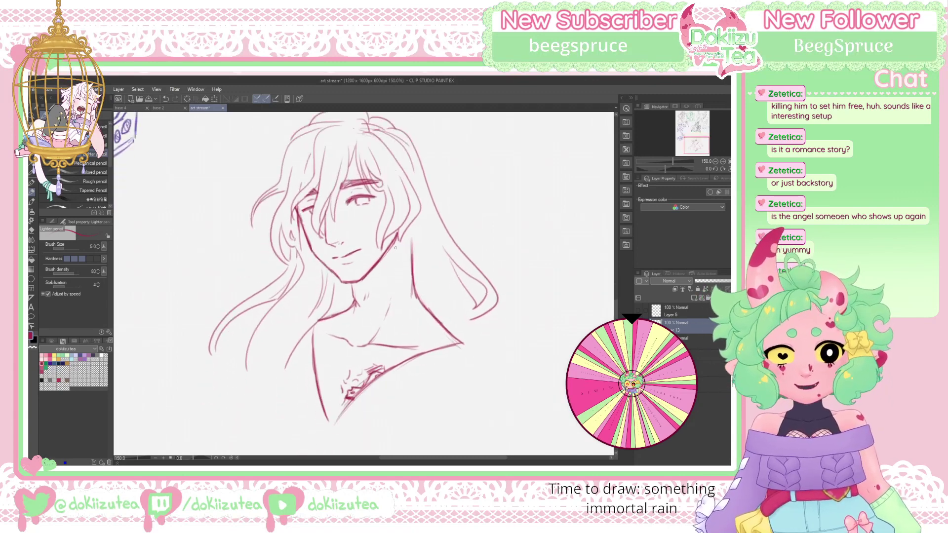
drag(400, 321, 314, 402)
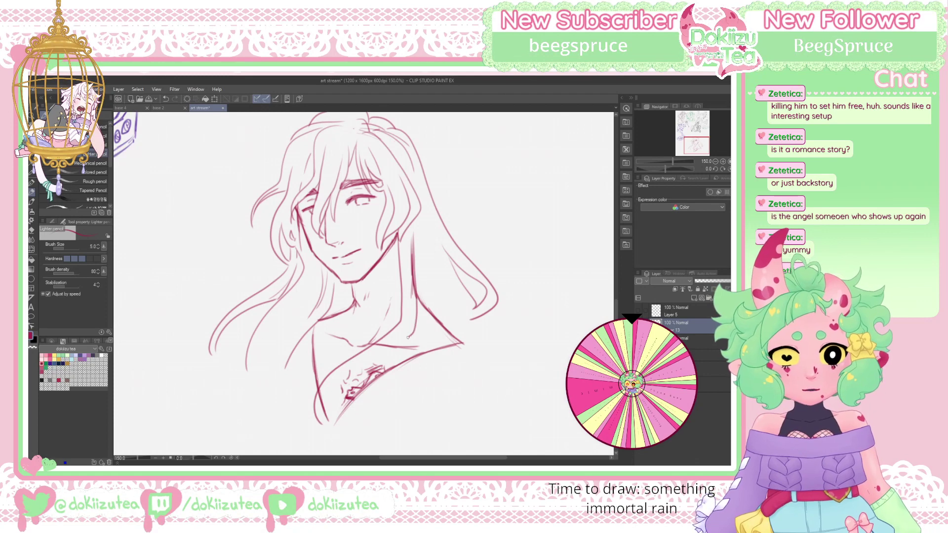
drag(332, 367, 298, 437)
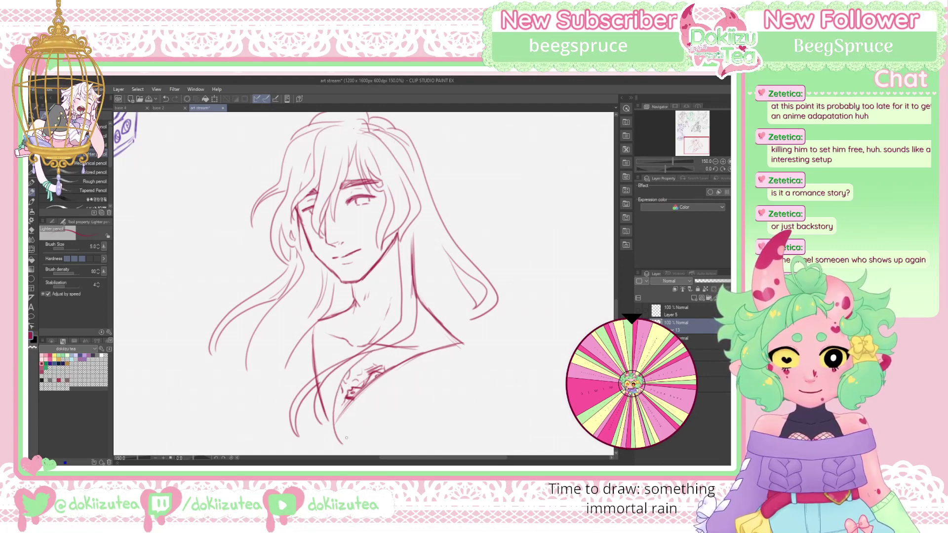
drag(693, 145, 694, 146)
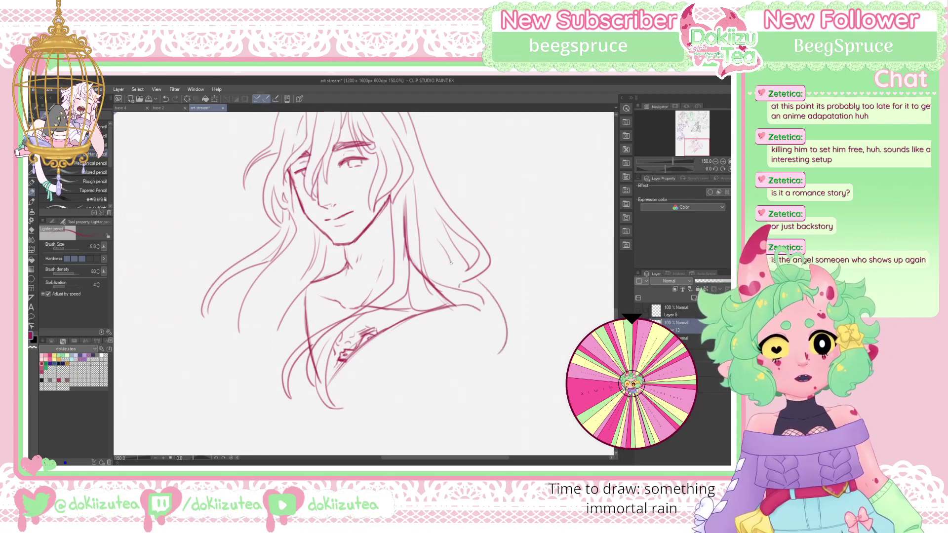
drag(707, 153, 701, 141)
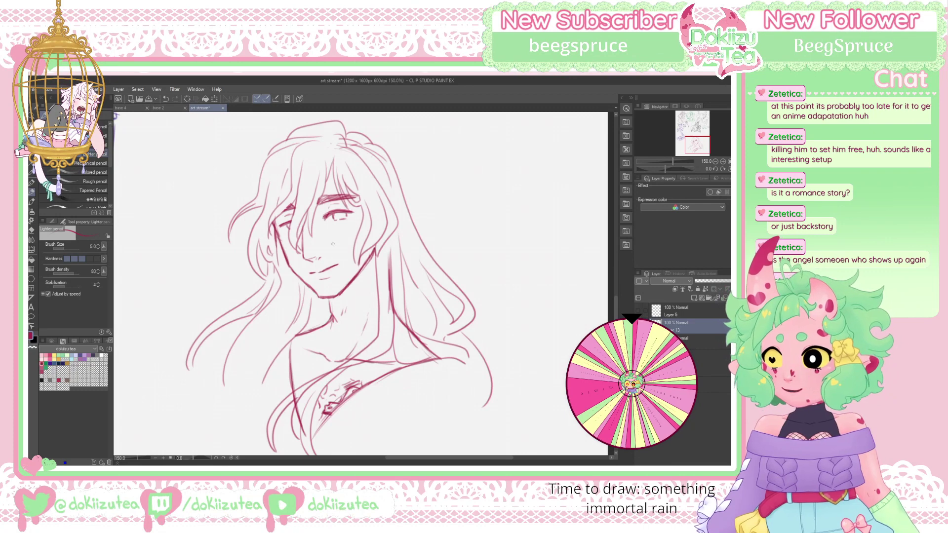
On the bust layer, erase the straight mouth, redraw it as a gentle smile, and add blush strokes on the cheeks
key(e)
click(693, 345)
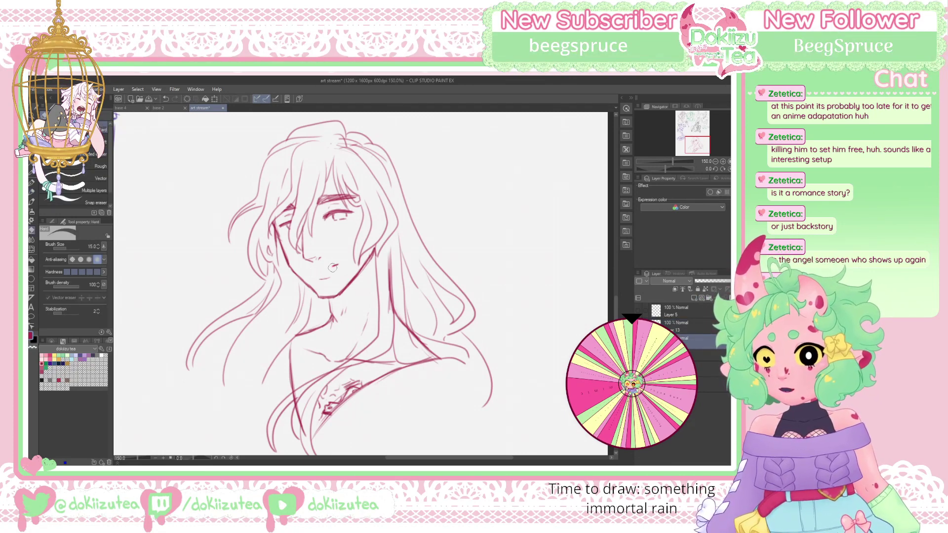
key(p)
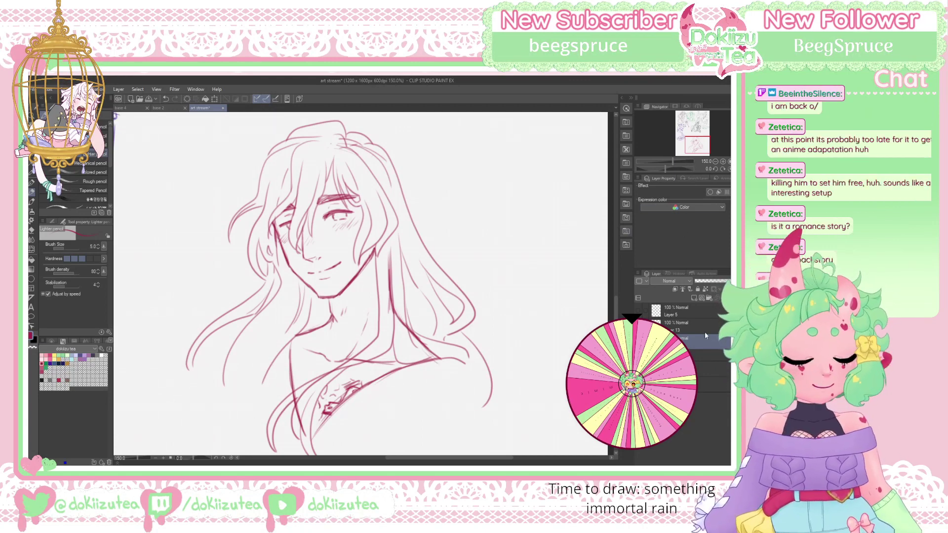
With the hard eraser enlarged to 25, erase the skull lines showing beneath the crown hair
key(e)
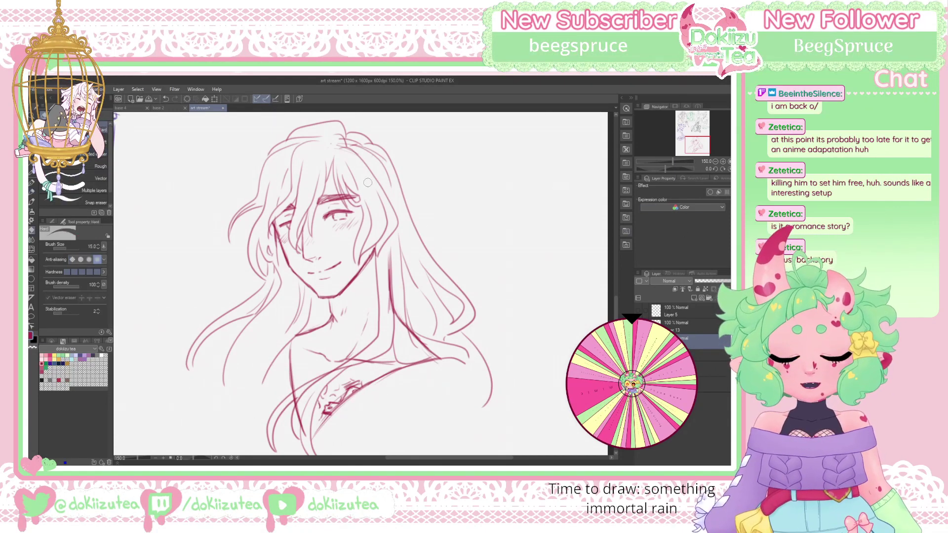
key(])
key(])
key(])
drag(383, 161, 359, 151)
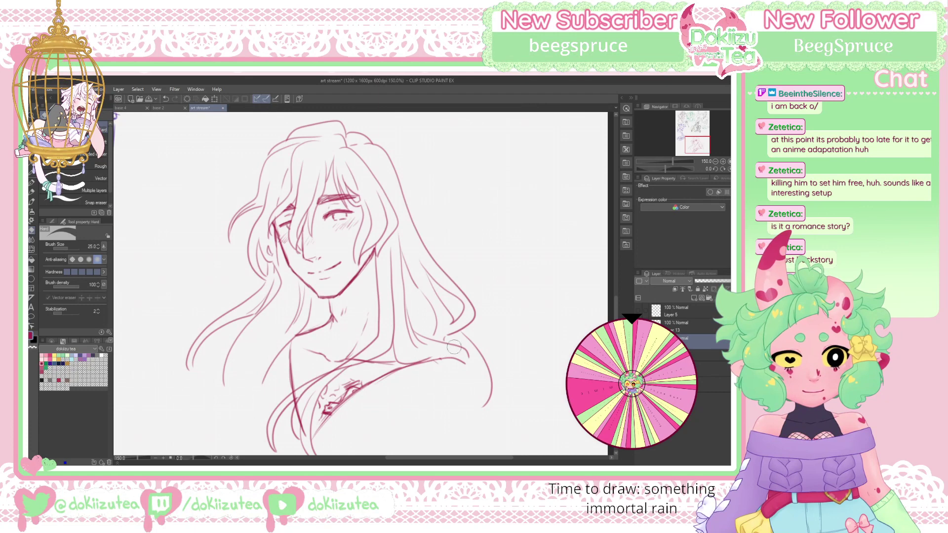
Reduce the eraser to 12 and erase the torso lines covered by the locks over the chest and shoulder
drag(695, 147, 694, 148)
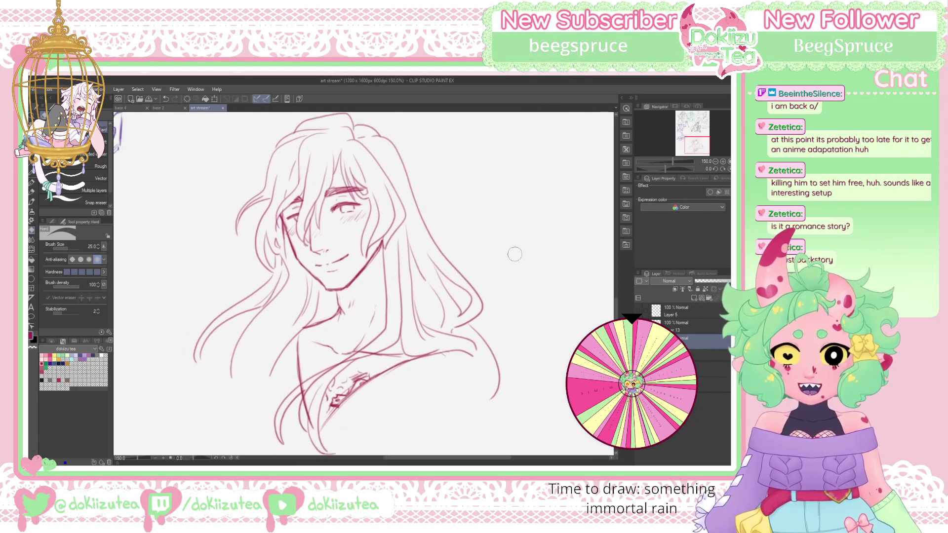
key(bracketleft)
key(bracketleft)
key(bracketleft)
key(bracketleft)
drag(309, 420, 306, 403)
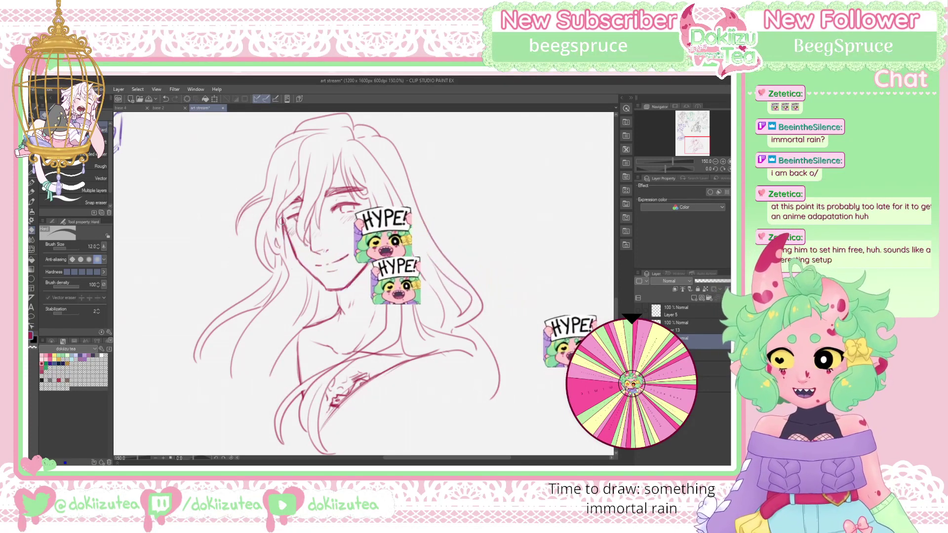
Pencil short hatch strokes across the bangs and both sides of the crown to suggest a band of hair shine
key(p)
mouse_move(394, 159)
mouse_down()
mouse_move(399, 171)
mouse_move(370, 181)
mouse_up()
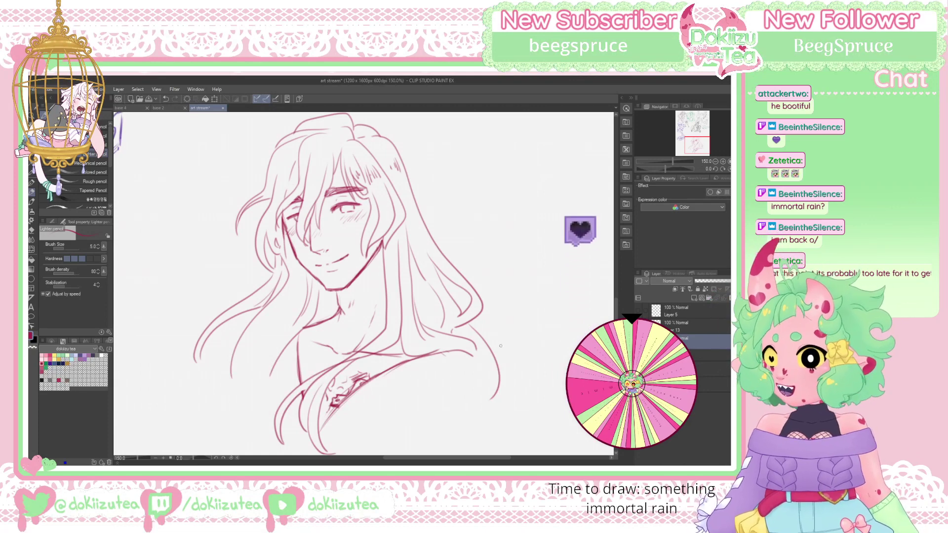
key(e)
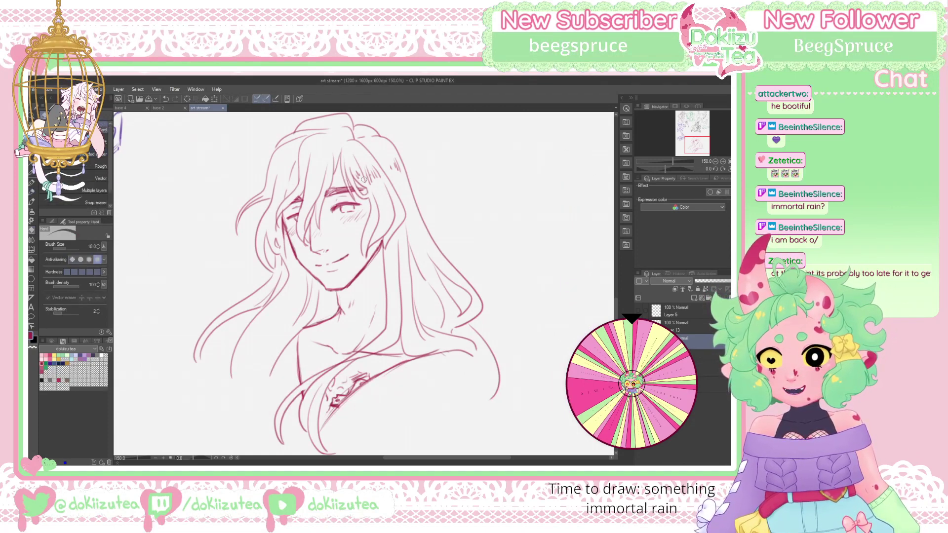
key(p)
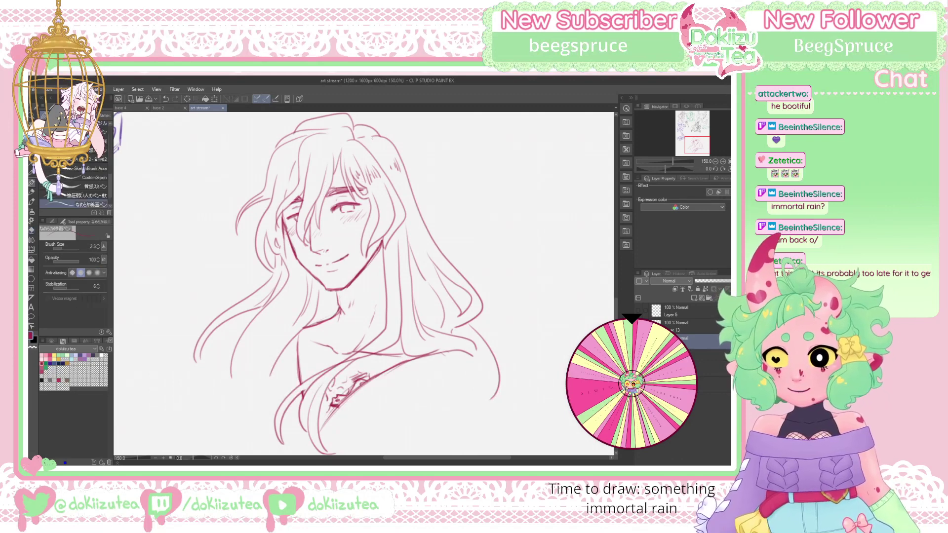
key(p)
mouse_move(276, 166)
mouse_down()
mouse_move(273, 175)
mouse_move(304, 161)
mouse_up()
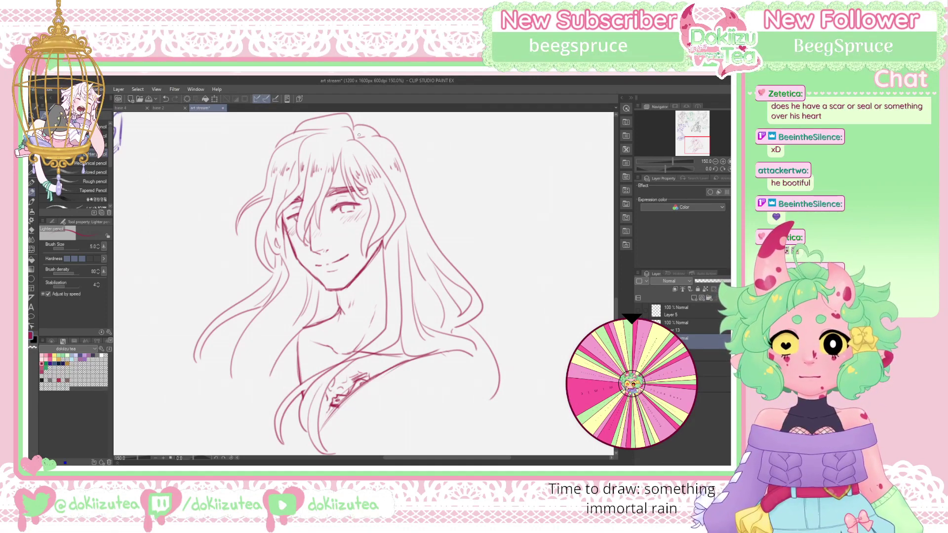
Undo a trial circle on the chest and sketch a cross beside the bust with a pointed top, notched crossbar and ringed circle
drag(698, 141, 701, 145)
click(693, 298)
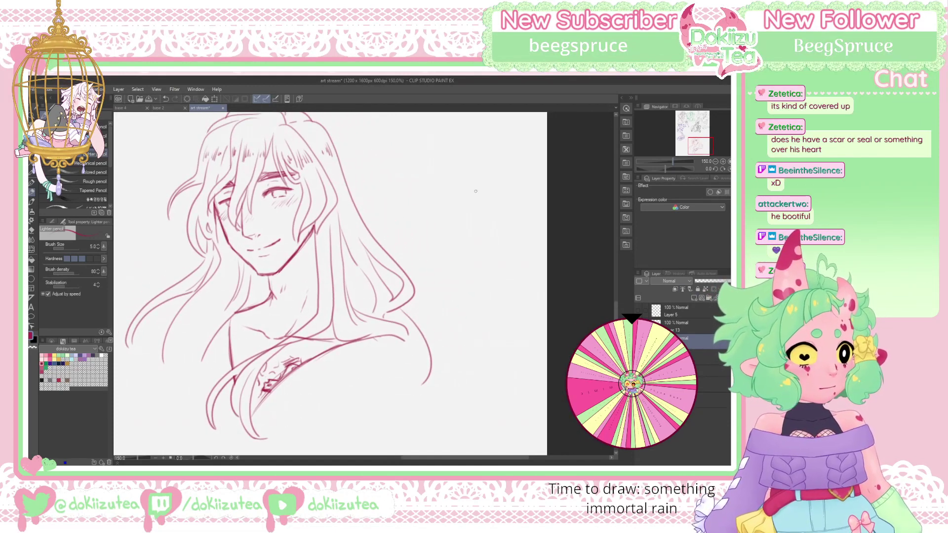
mouse_move(314, 378)
mouse_down()
mouse_move(297, 414)
mouse_move(276, 365)
mouse_move(332, 371)
mouse_move(273, 416)
mouse_move(278, 349)
mouse_move(336, 395)
mouse_up()
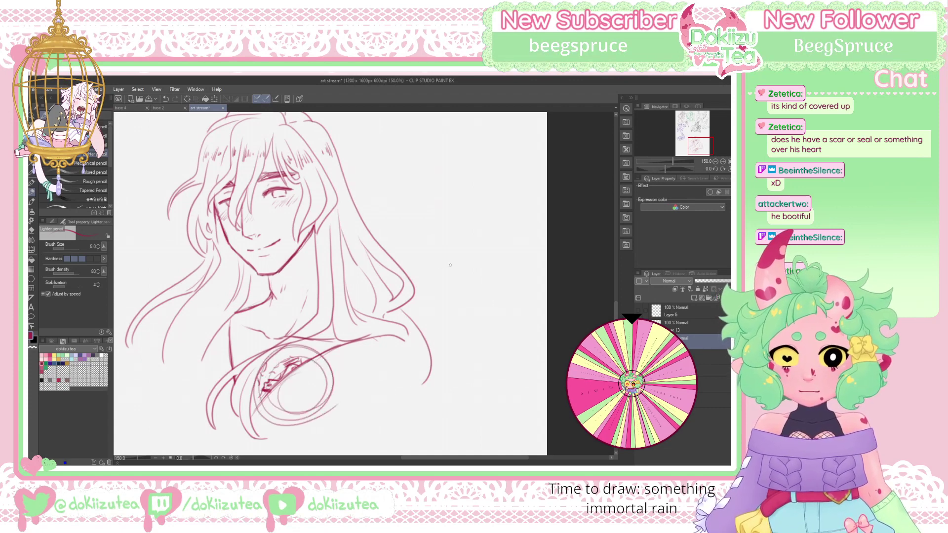
key(ctrl+z)
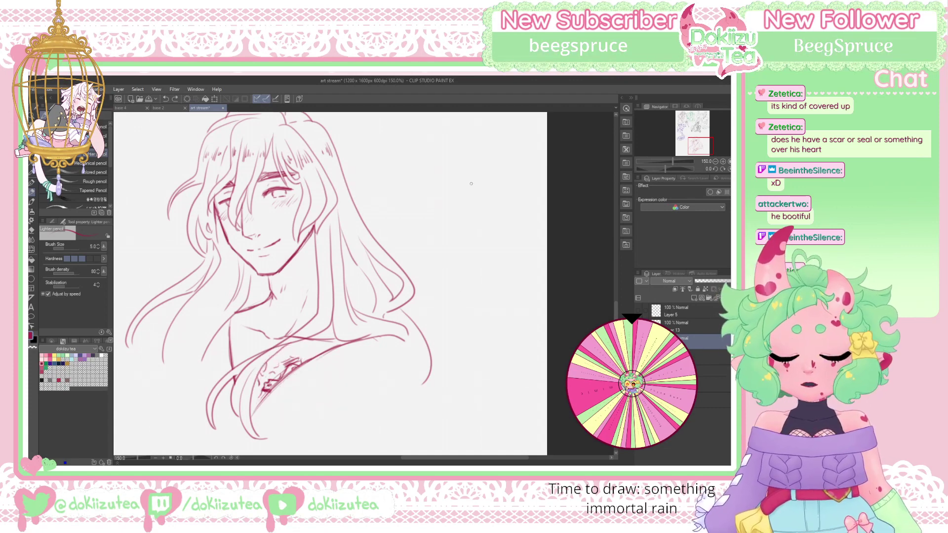
mouse_move(471, 191)
mouse_down()
mouse_move(471, 213)
mouse_move(523, 215)
mouse_move(525, 235)
mouse_up()
mouse_move(469, 195)
mouse_down()
mouse_move(468, 215)
mouse_move(444, 225)
mouse_up()
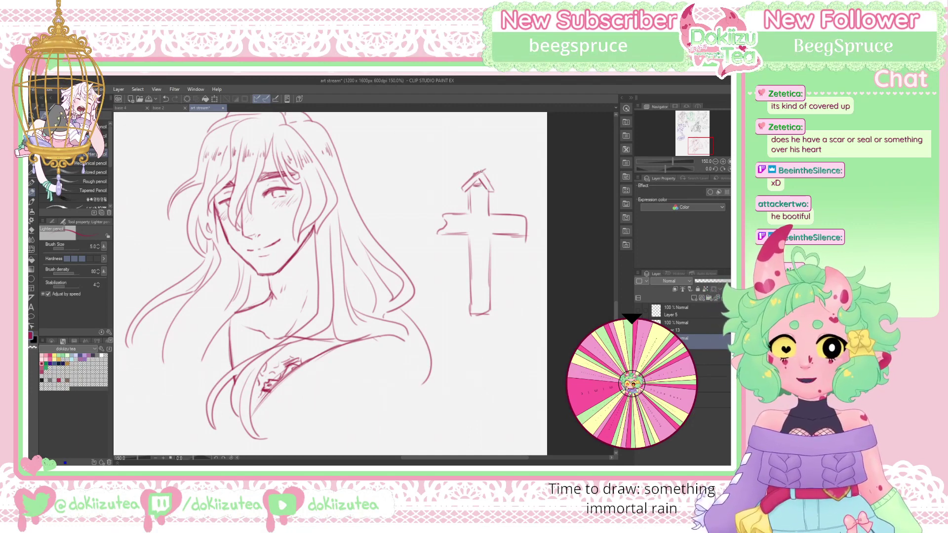
drag(471, 221, 516, 222)
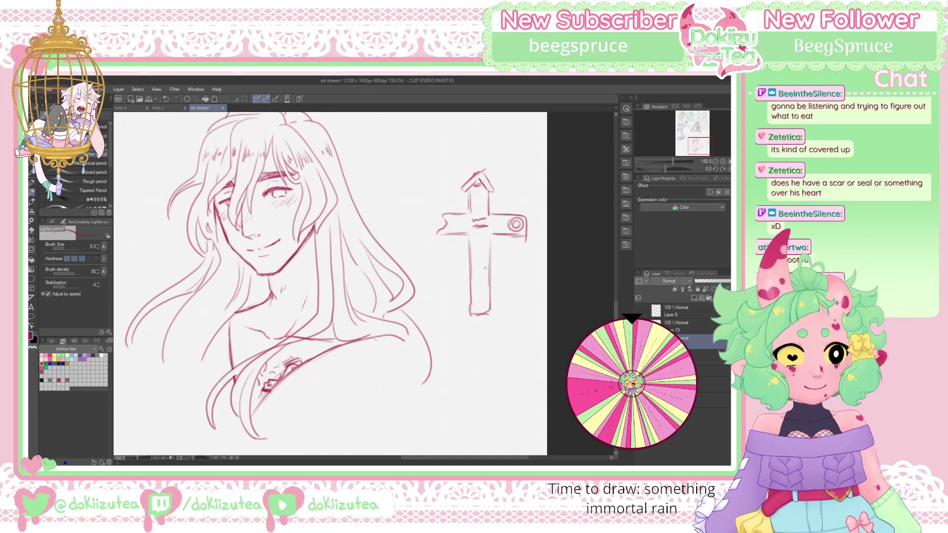
Surround the cross with small wavy flame-like marks above and below both arms of the crossbar
drag(448, 191, 432, 209)
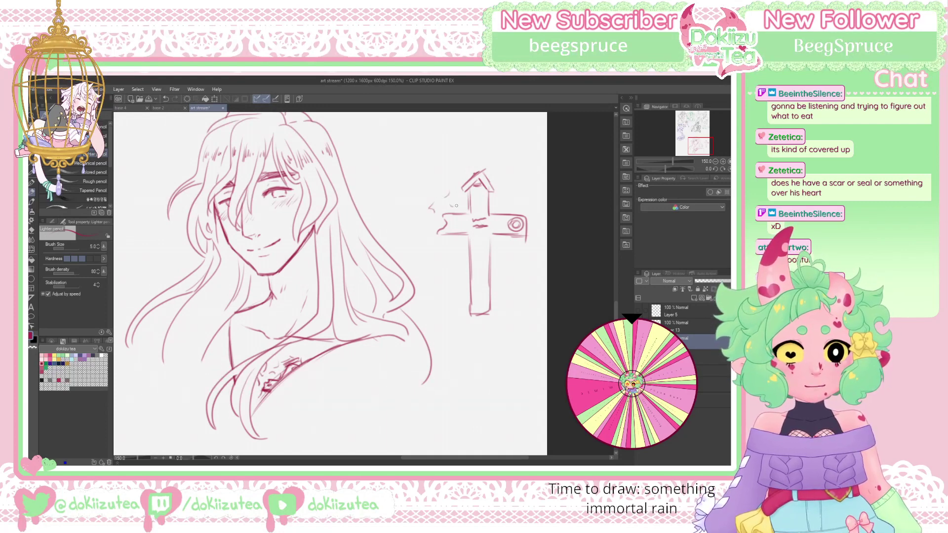
drag(500, 199, 521, 204)
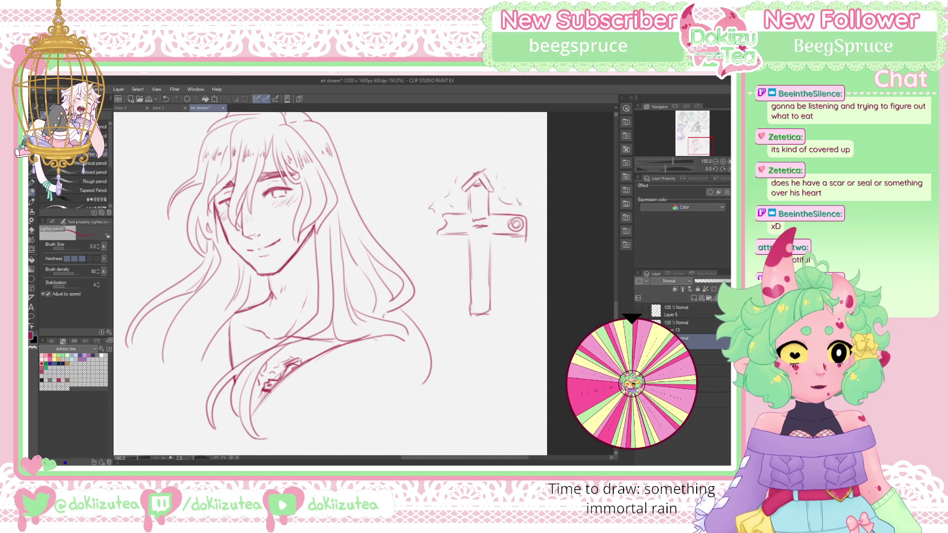
mouse_move(493, 244)
mouse_down()
mouse_move(515, 250)
mouse_move(523, 272)
mouse_up()
mouse_move(456, 240)
mouse_down()
mouse_move(466, 251)
mouse_move(462, 283)
mouse_up()
Sketch a small looped shape above the cross, with a line joining it to the tip and arcs curving down both sides
mouse_move(462, 130)
mouse_down()
mouse_move(452, 146)
mouse_move(466, 147)
mouse_move(475, 128)
mouse_move(463, 125)
mouse_move(453, 136)
mouse_move(475, 123)
mouse_move(478, 135)
mouse_move(473, 124)
mouse_move(478, 132)
mouse_move(461, 149)
mouse_move(468, 179)
mouse_up()
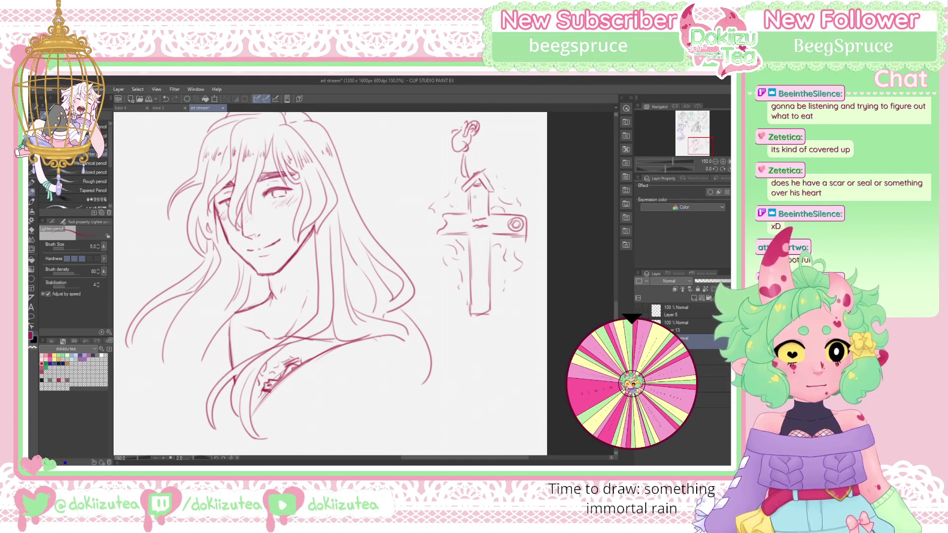
drag(477, 136, 494, 182)
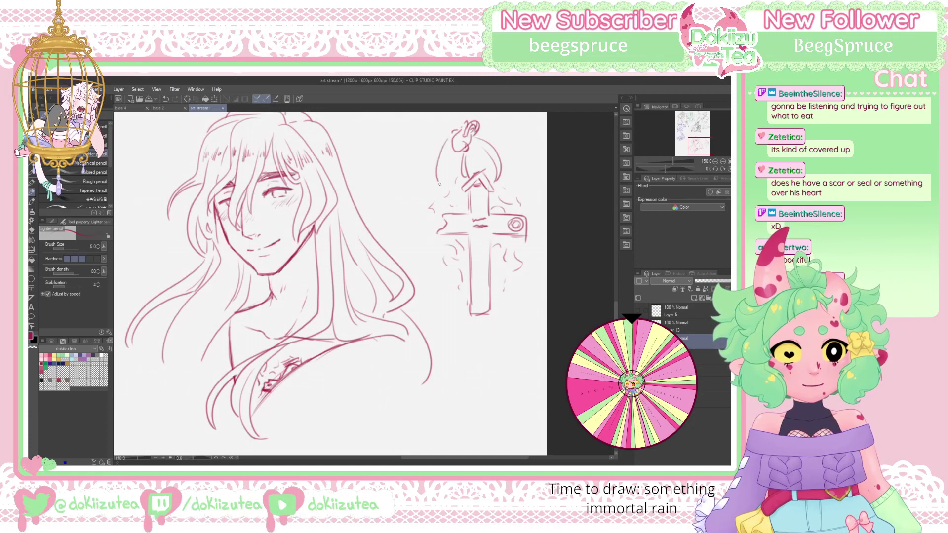
drag(696, 144, 697, 144)
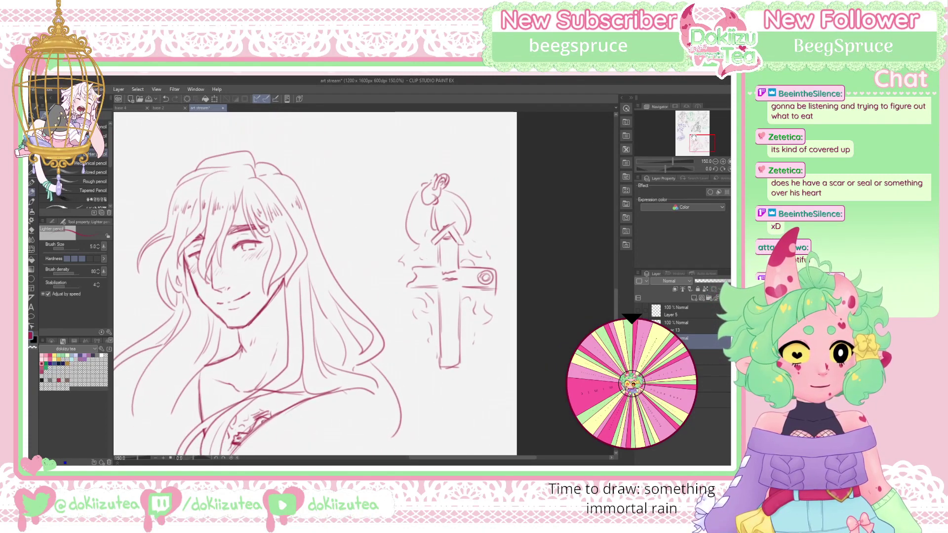
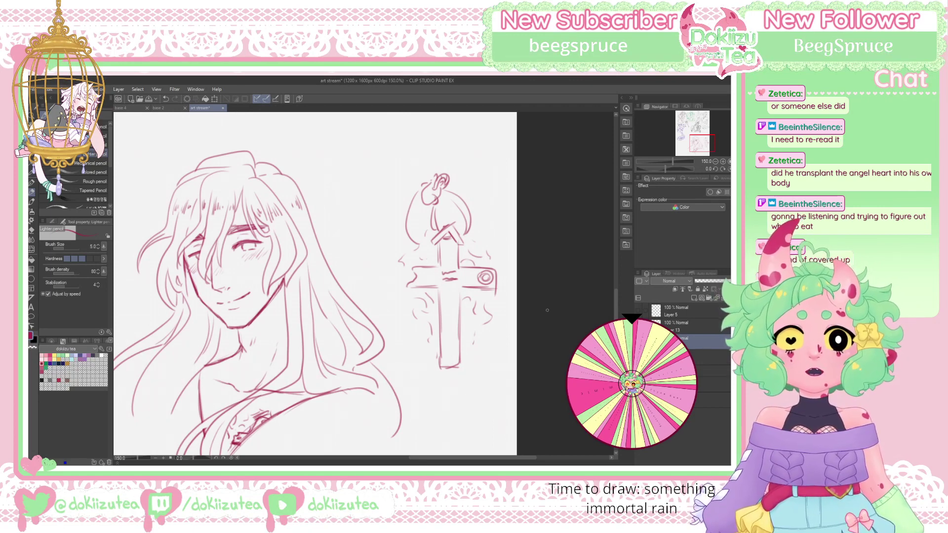
Delete the cross sketch and its surrounding marks from beside the long-haired bust
drag(698, 147, 696, 143)
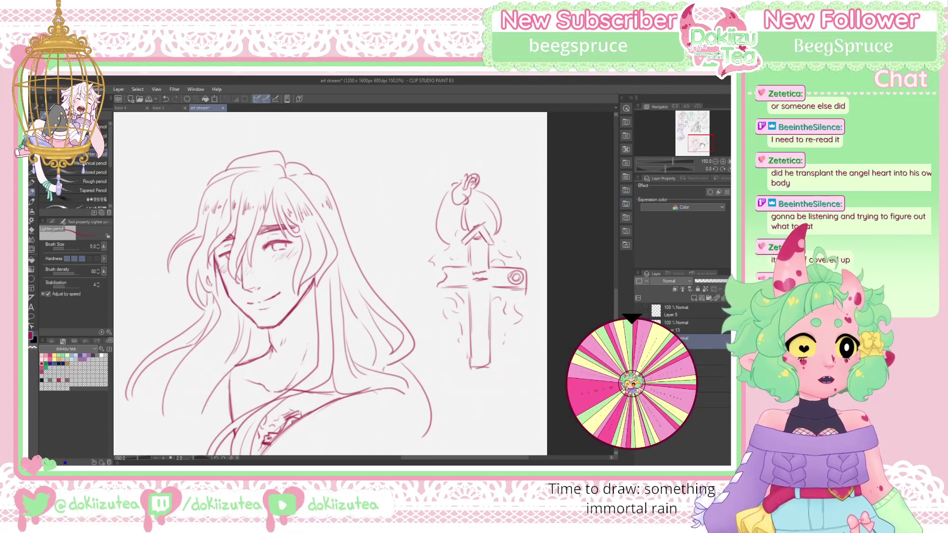
drag(703, 143, 702, 144)
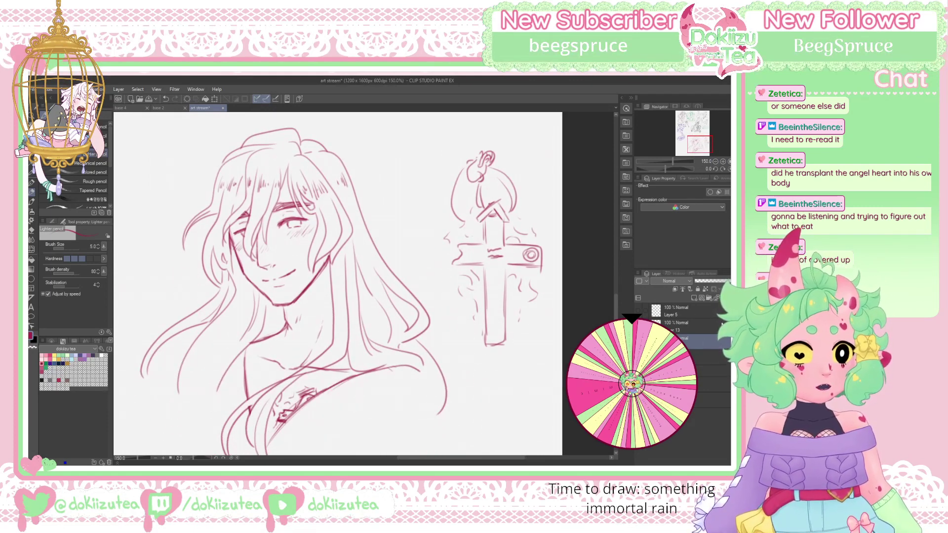
key(Delete)
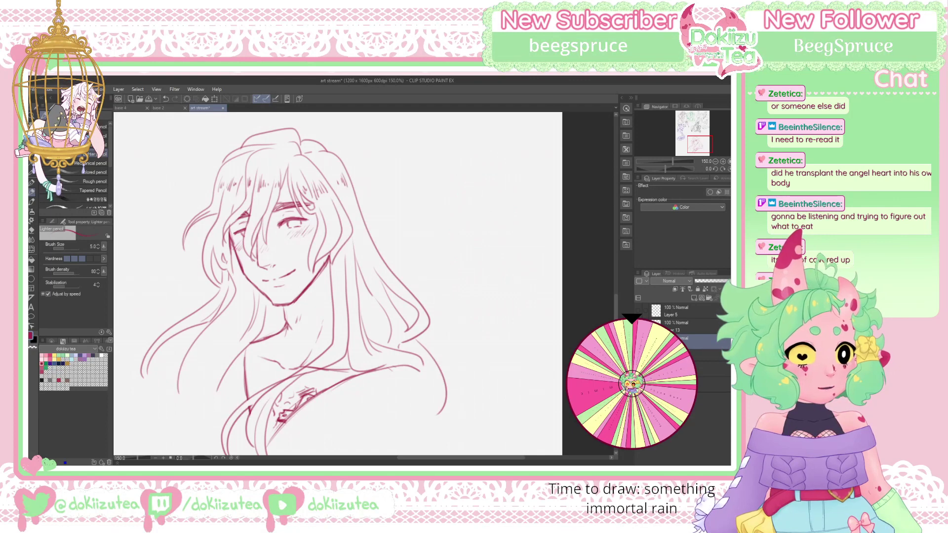
click(716, 162)
drag(704, 146, 700, 144)
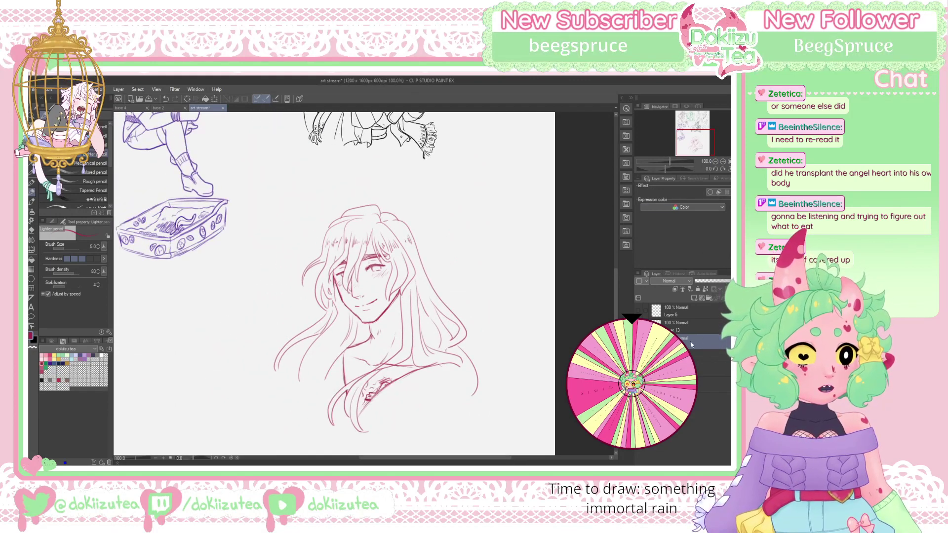
On the bust's upper sketch layer, pencil extra flowing hair strands at the lower ends on both sides of the shoulders
key(e)
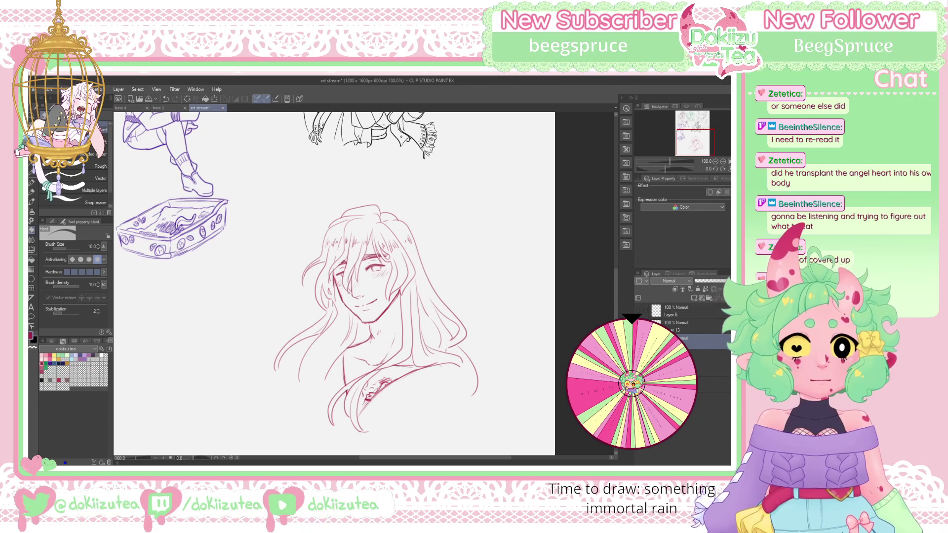
click(705, 332)
key(p)
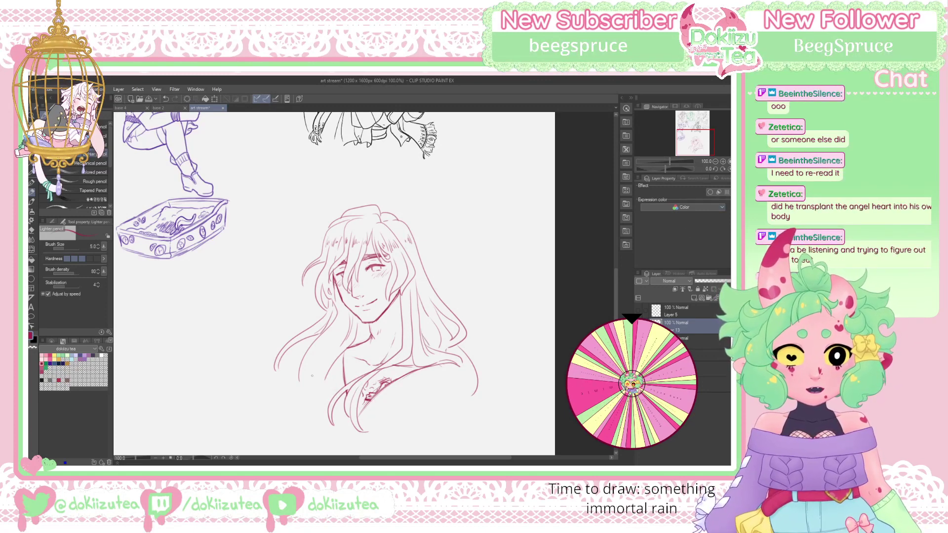
mouse_move(336, 348)
mouse_down()
mouse_move(315, 373)
mouse_move(327, 418)
mouse_move(316, 403)
mouse_up()
drag(342, 364, 332, 388)
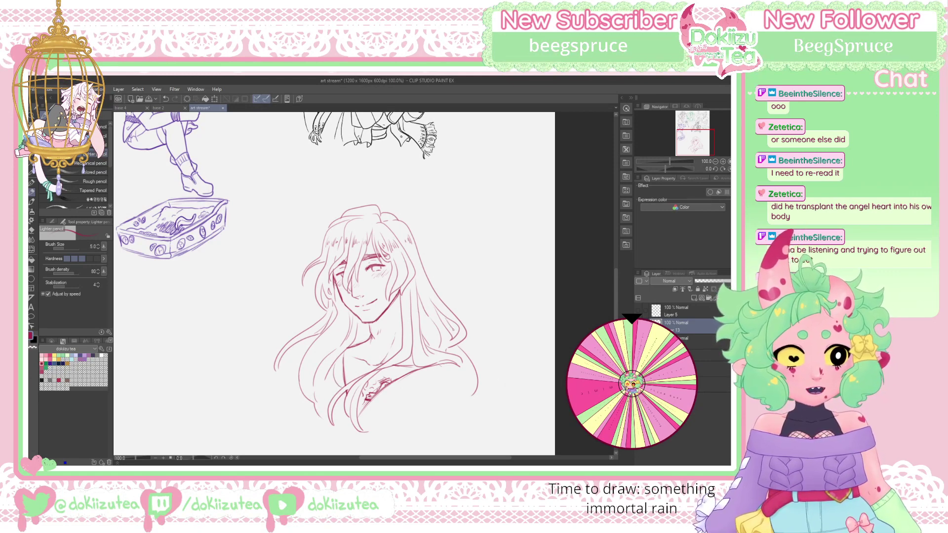
drag(467, 340, 482, 400)
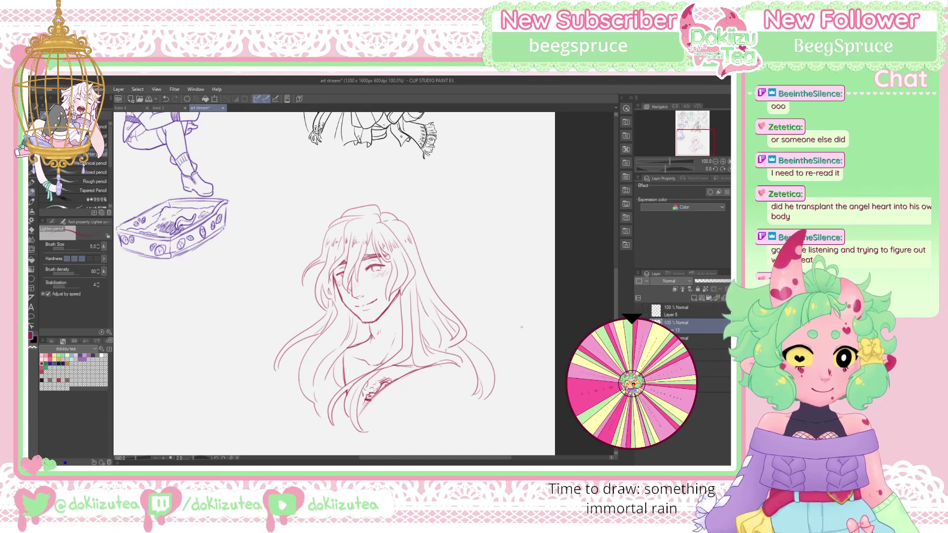
Handwrite the label "RAIN JEWLITT" beside the bust's hair, undoing the stray strokes along the way
mouse_move(276, 319)
mouse_down()
mouse_move(299, 338)
mouse_move(302, 323)
mouse_up()
key(ctrl+z)
key(ctrl+z)
key(ctrl+z)
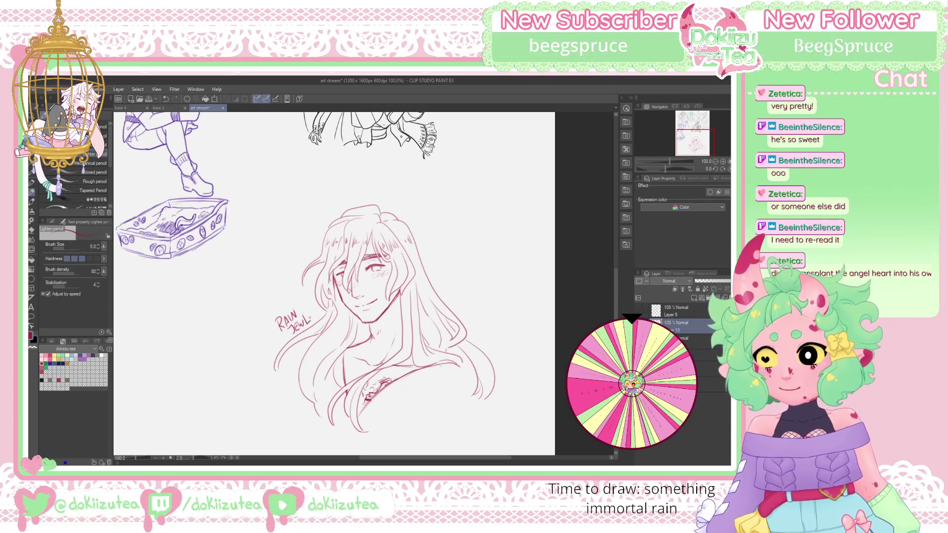
drag(310, 312, 314, 315)
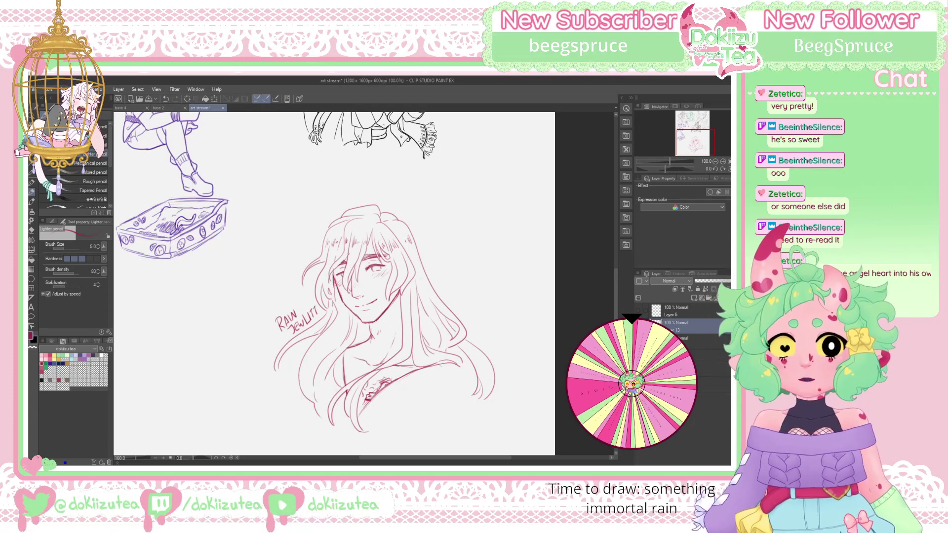
Merge the bust's two layers, scale the sketch down and place it between the seated boy and the wolf-eared figure
click(715, 162)
drag(696, 142, 692, 137)
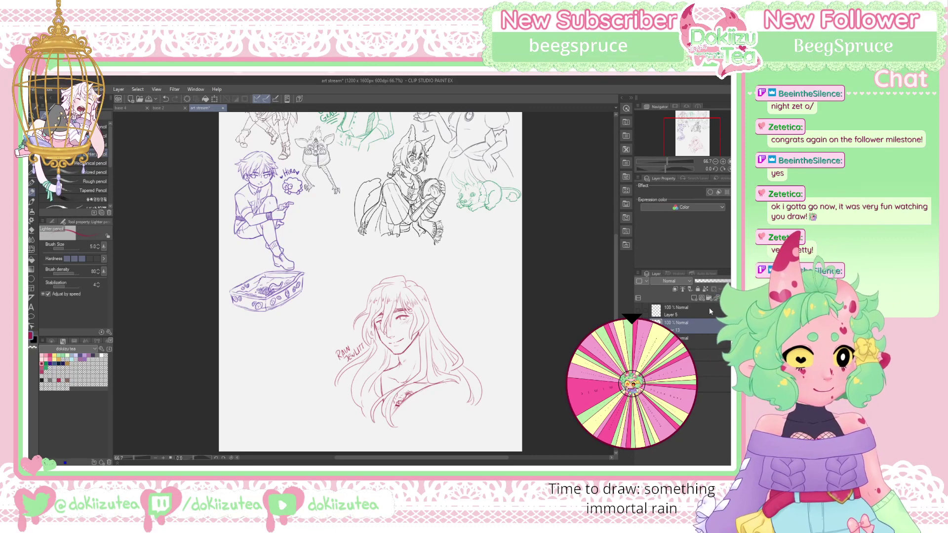
key(ctrl+e)
key(ctrl+t)
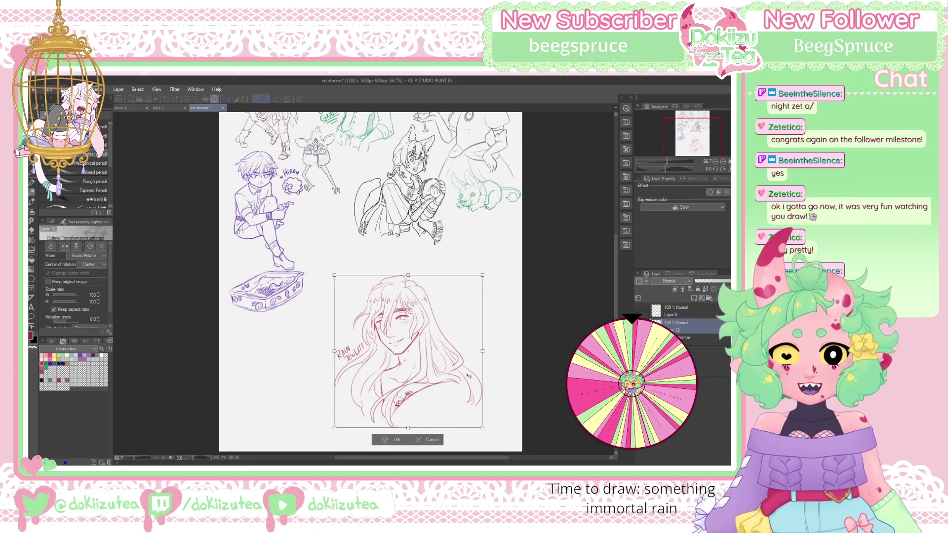
drag(424, 386, 456, 355)
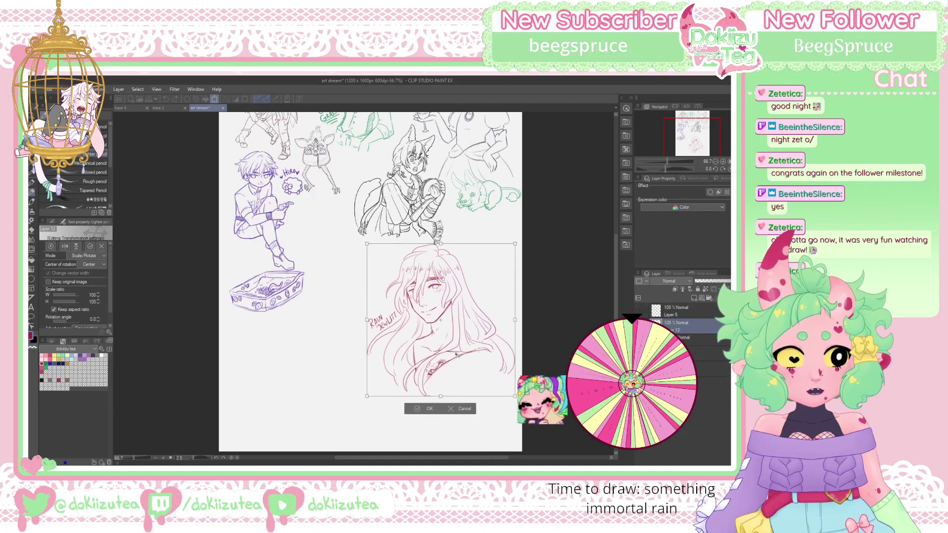
mouse_move(707, 138)
mouse_down()
mouse_move(706, 127)
mouse_move(705, 136)
mouse_up()
mouse_move(469, 406)
mouse_down()
mouse_move(410, 402)
mouse_move(388, 386)
mouse_move(405, 394)
mouse_up()
drag(383, 425, 383, 404)
mouse_move(408, 368)
mouse_down()
mouse_move(487, 351)
mouse_move(367, 324)
mouse_up()
click(327, 373)
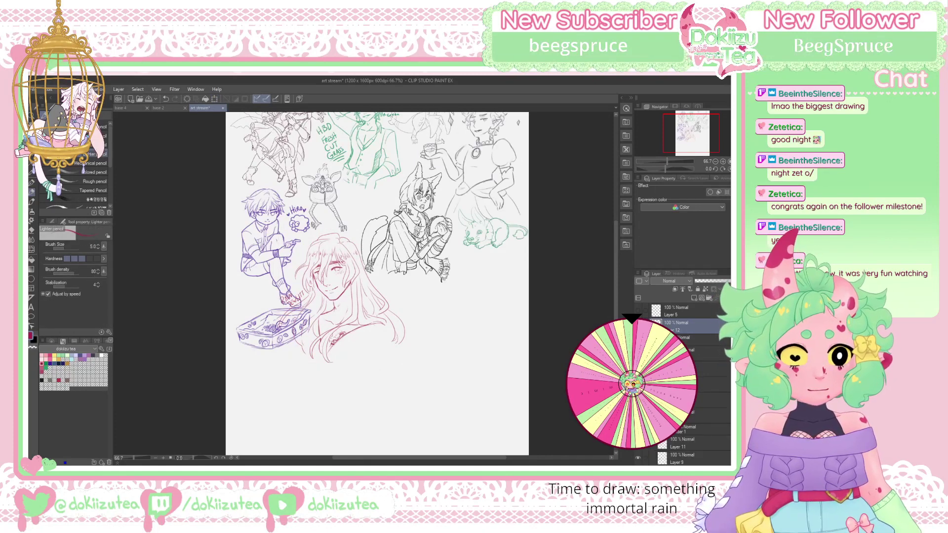
Move the purple box sketch from beside the bust to the empty spot below the green animal
scroll(681, 375, down, 2)
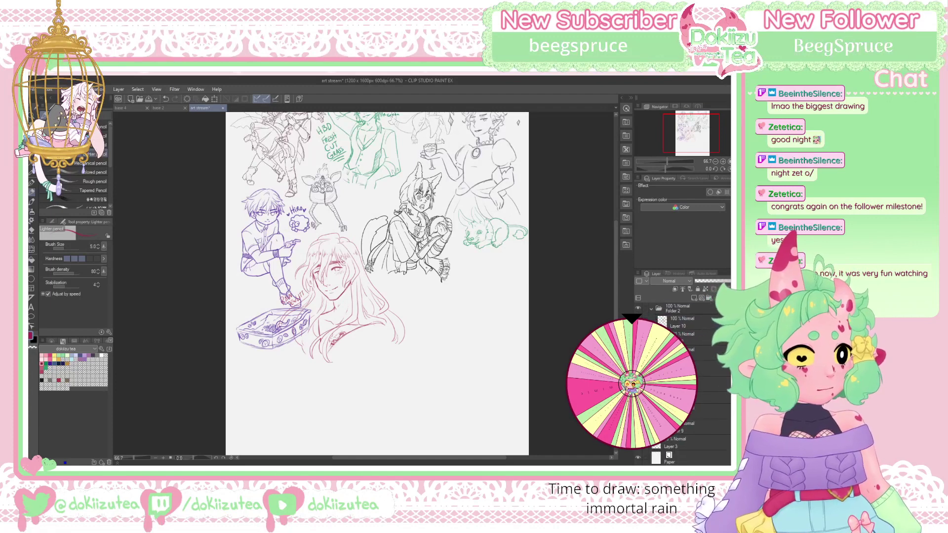
click(637, 427)
click(637, 427)
click(701, 427)
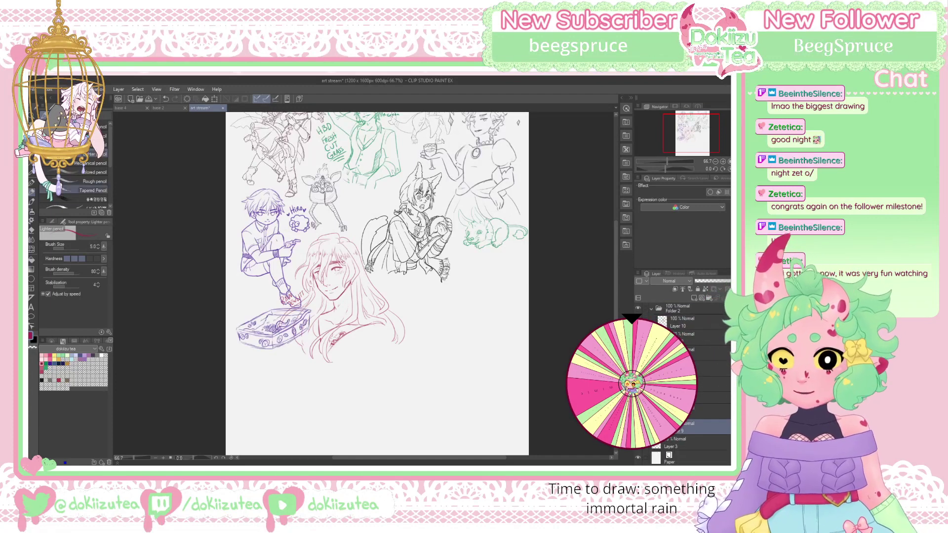
key(k)
mouse_move(284, 349)
mouse_down()
mouse_move(419, 356)
mouse_move(495, 287)
mouse_up()
drag(492, 282, 490, 276)
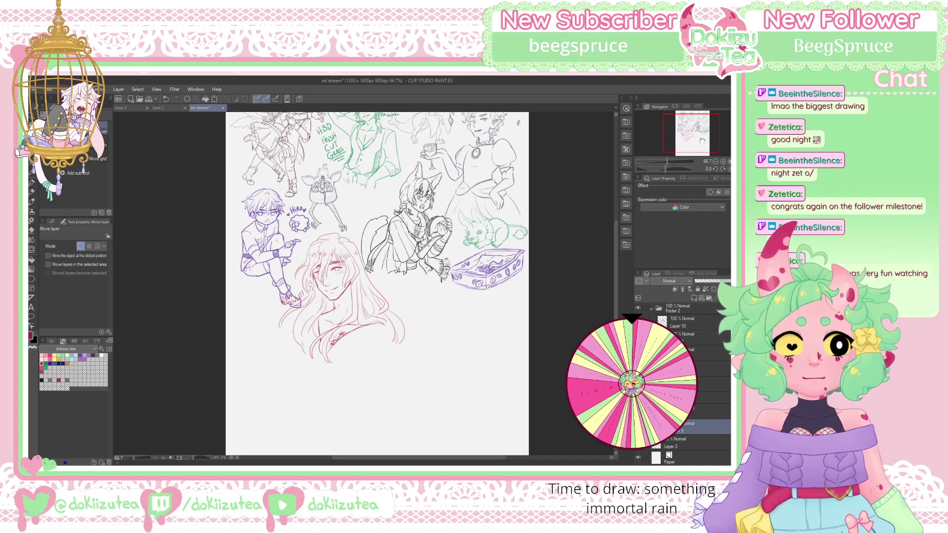
drag(699, 138, 697, 133)
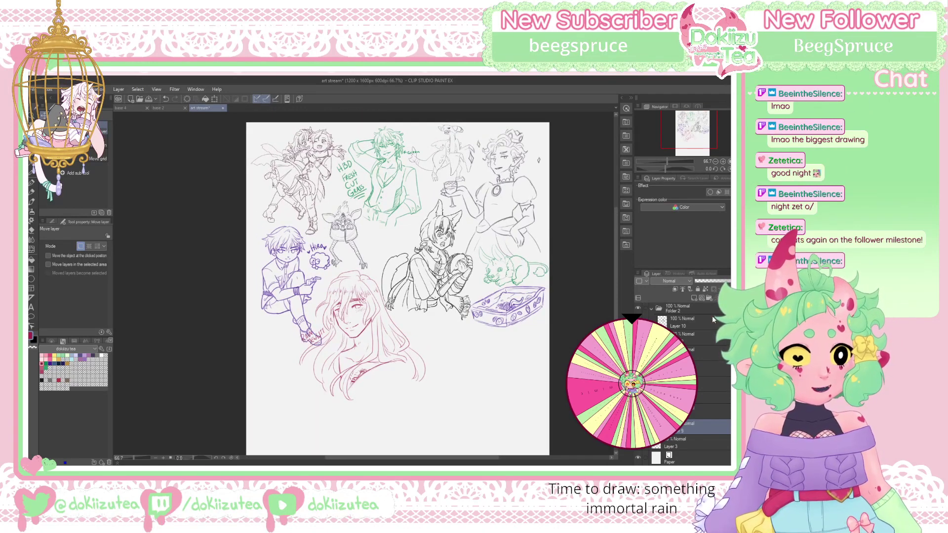
Put the merged bust layer inside Folder 2 with the other sketches
scroll(682, 378, up, 2)
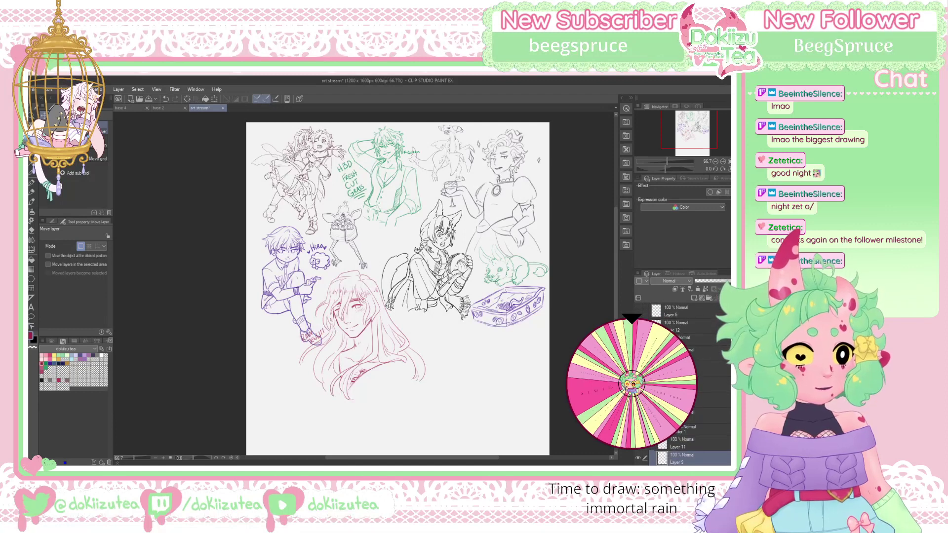
click(695, 334)
click(658, 323)
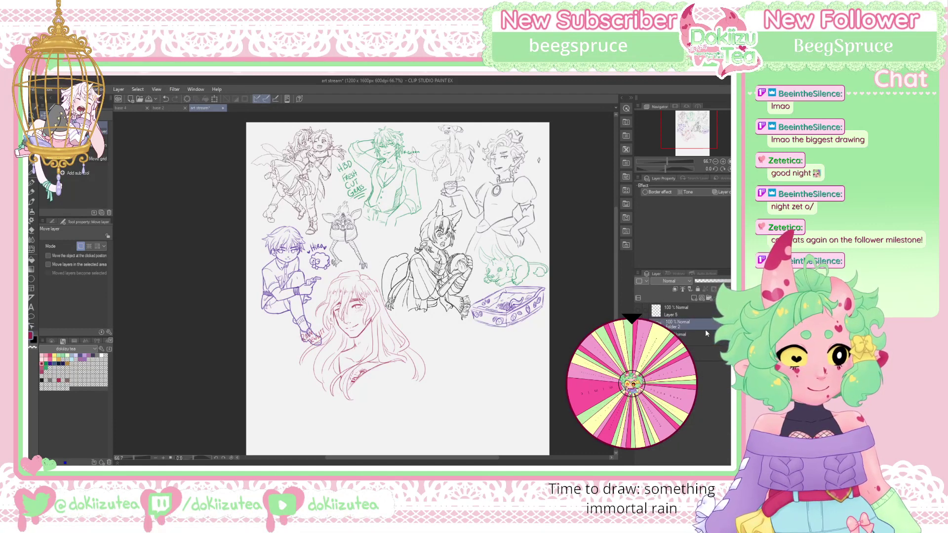
Lasso the "RAIN JEWLITT" label on the bust's layer, move it from the boy's shoes to the bust's shoulder and deselect
mouse_move(693, 140)
mouse_down()
mouse_move(698, 131)
mouse_move(703, 144)
mouse_up()
click(729, 161)
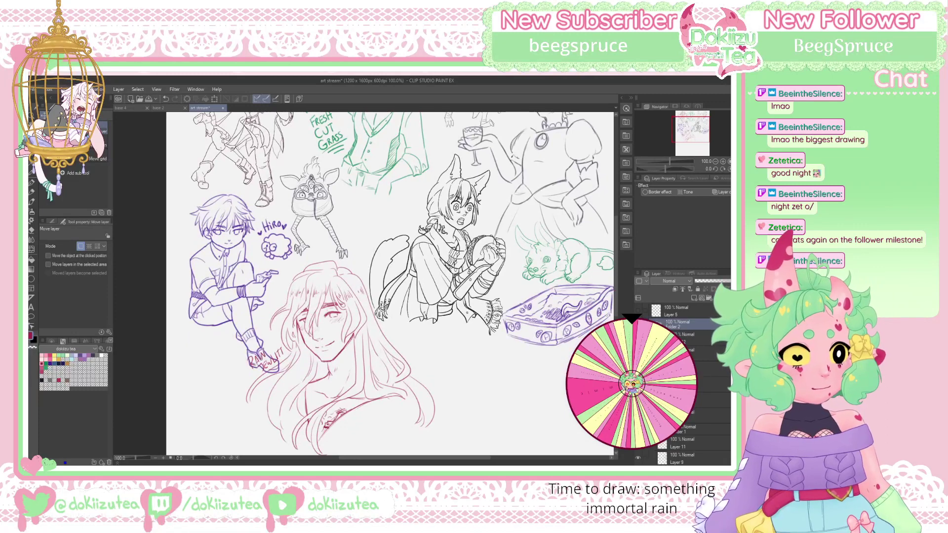
click(638, 323)
click(638, 324)
click(706, 337)
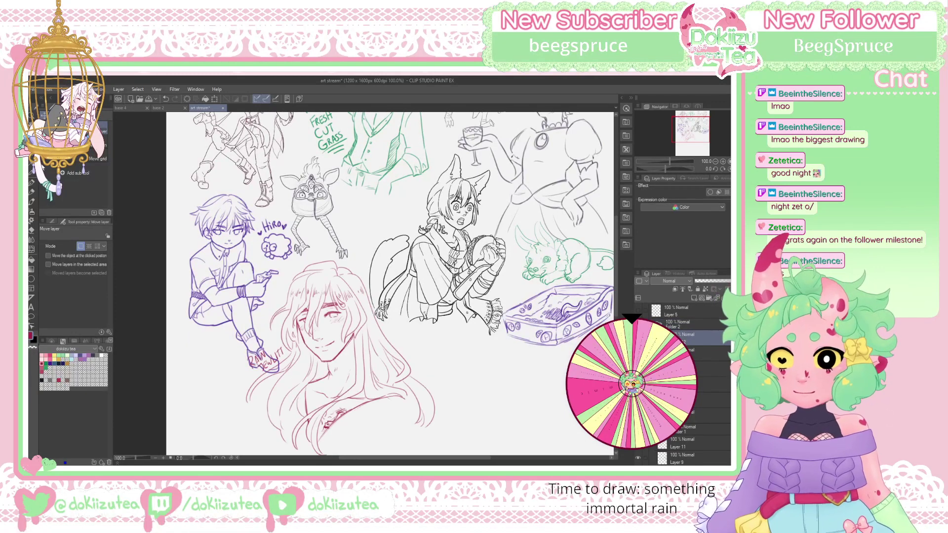
key(m)
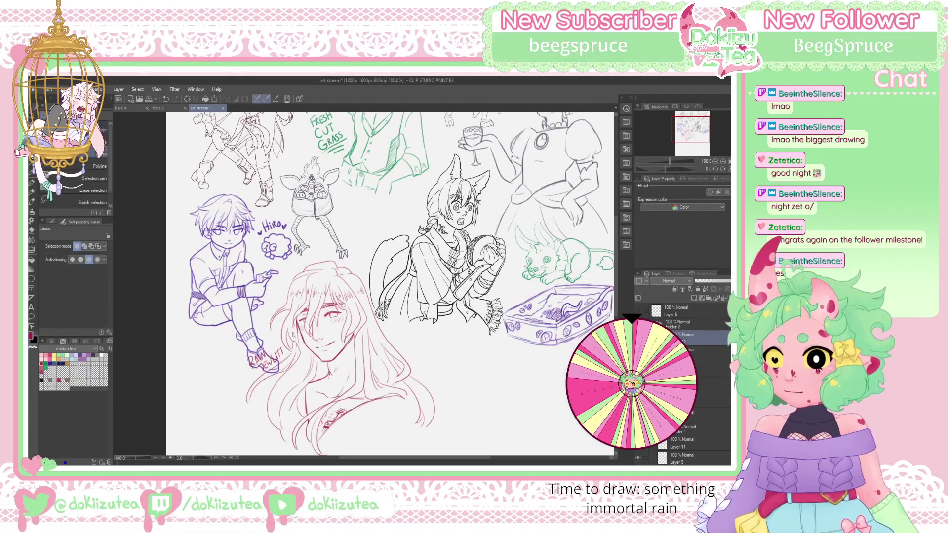
drag(283, 341, 269, 335)
click(273, 336)
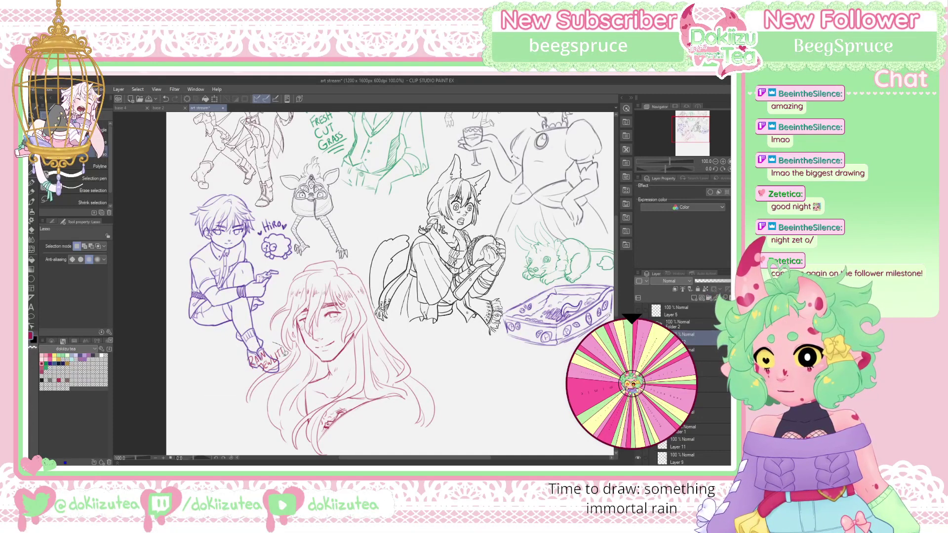
mouse_move(243, 364)
mouse_down()
mouse_move(257, 344)
mouse_move(378, 433)
mouse_move(392, 408)
mouse_up()
key(ctrl+t)
click(369, 438)
key(ctrl+d)
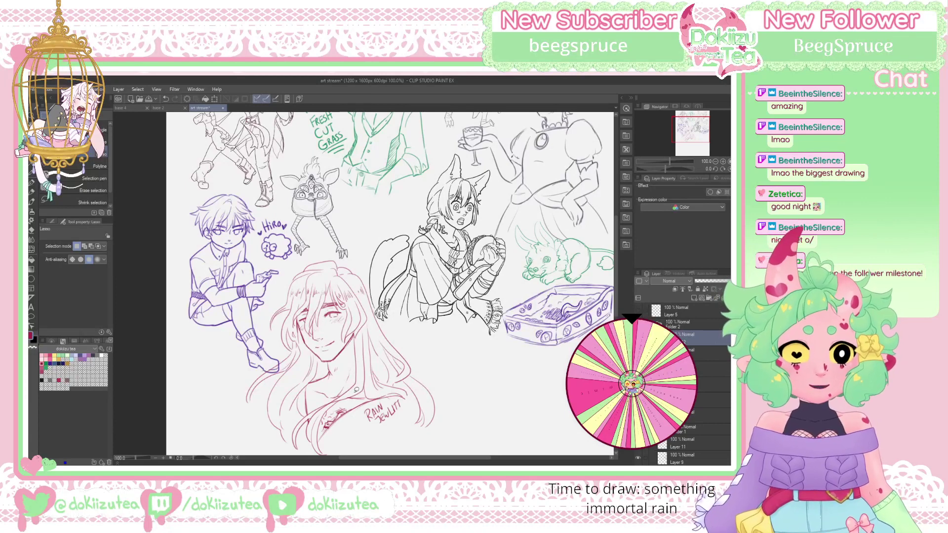
drag(698, 130, 700, 128)
click(668, 324)
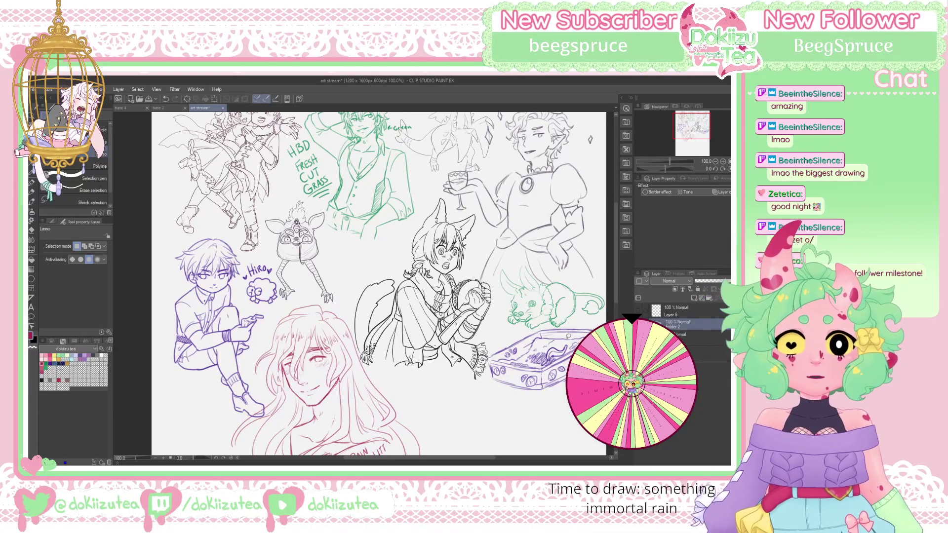
Switch to the base 4 drawing and ink a short curved line behind the raised knee with the pen
click(119, 107)
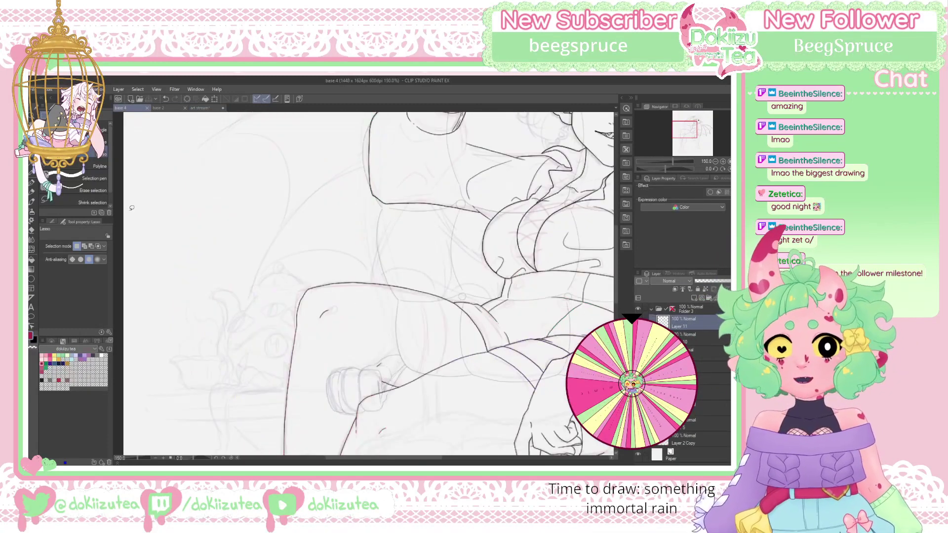
click(32, 184)
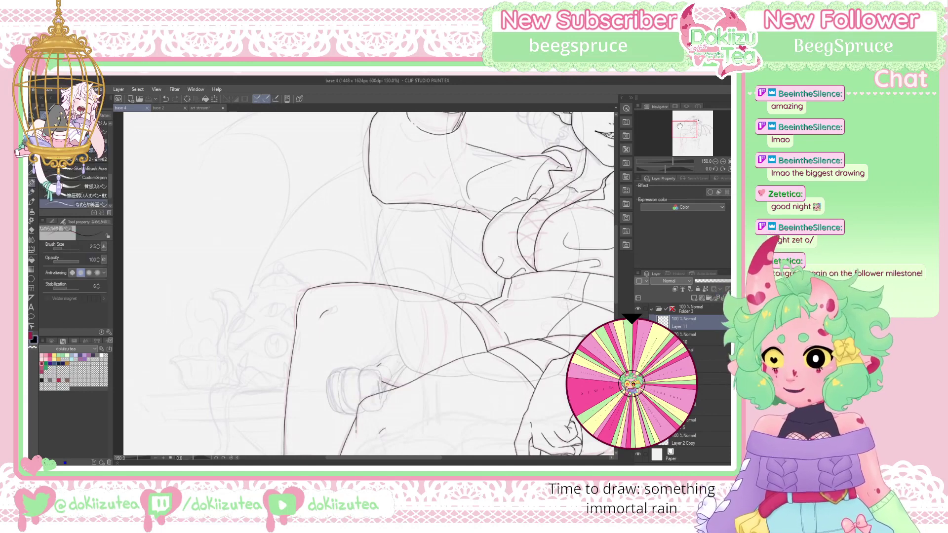
drag(685, 130, 684, 133)
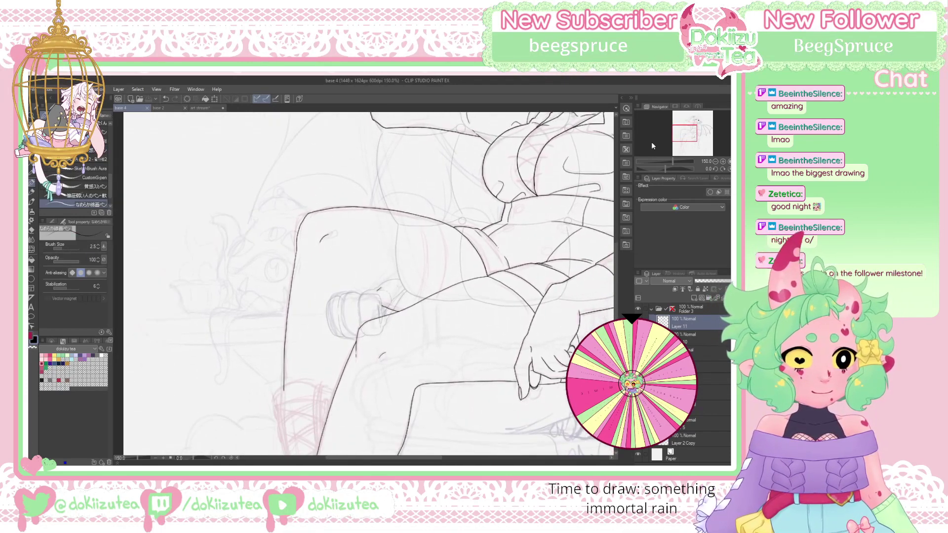
drag(363, 252, 366, 272)
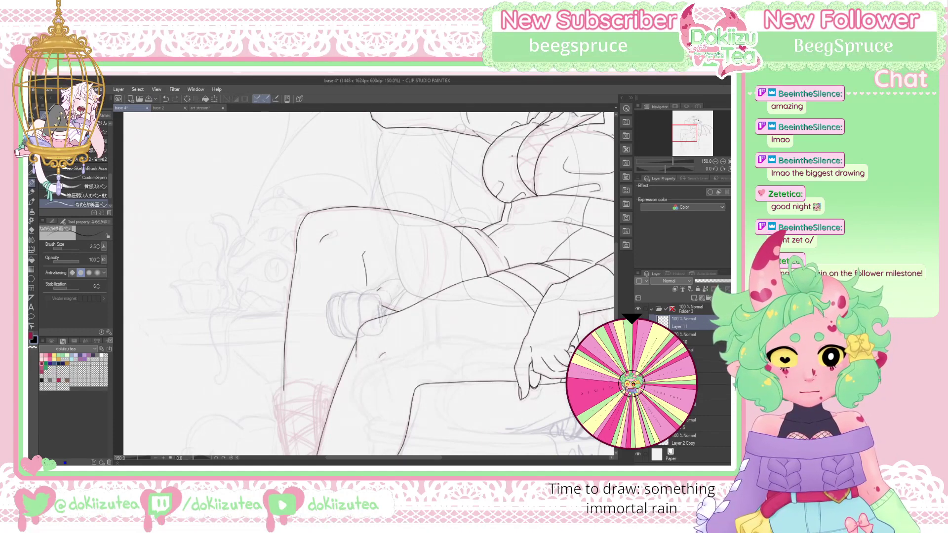
Try inking a short stroke at the base of the horns on a new layer
mouse_move(690, 136)
mouse_down()
mouse_move(694, 145)
mouse_move(706, 112)
mouse_up()
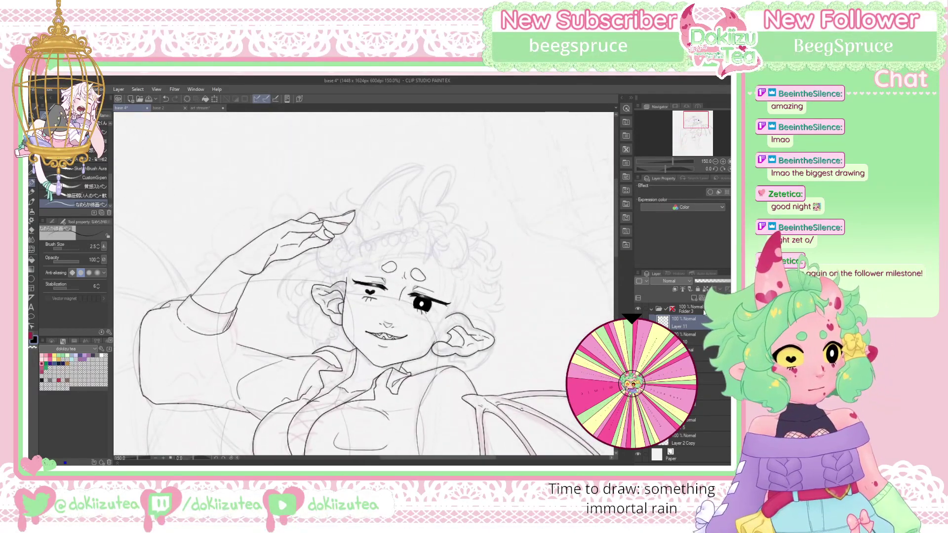
click(722, 161)
mouse_move(703, 121)
mouse_down()
mouse_move(699, 129)
mouse_move(691, 116)
mouse_up()
click(723, 162)
click(715, 161)
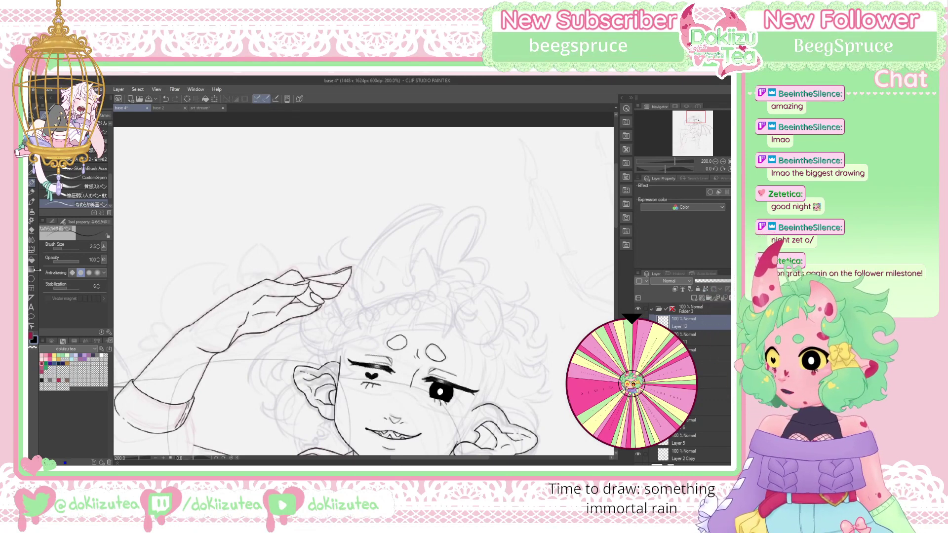
drag(437, 282, 427, 248)
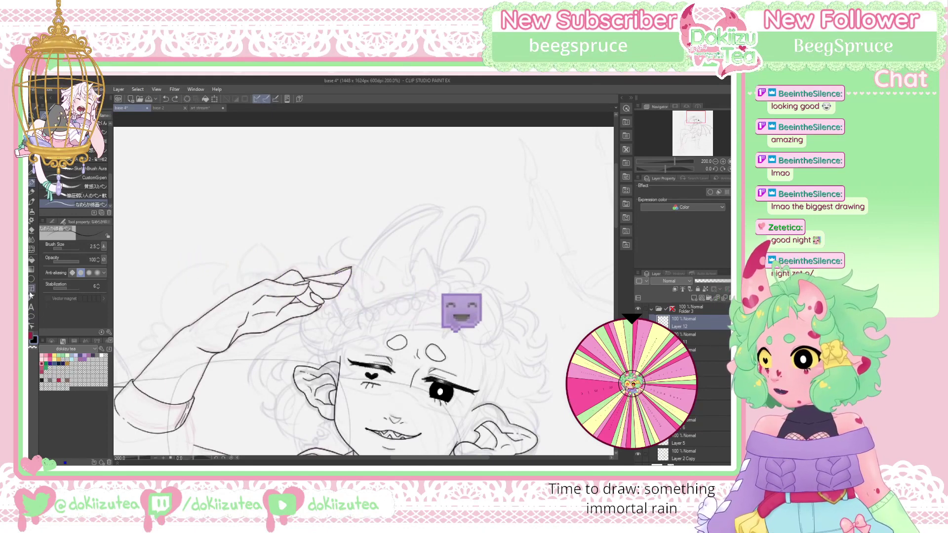
Place a tiny rectangle frame in a new frame folder just above the character's hairline
click(31, 305)
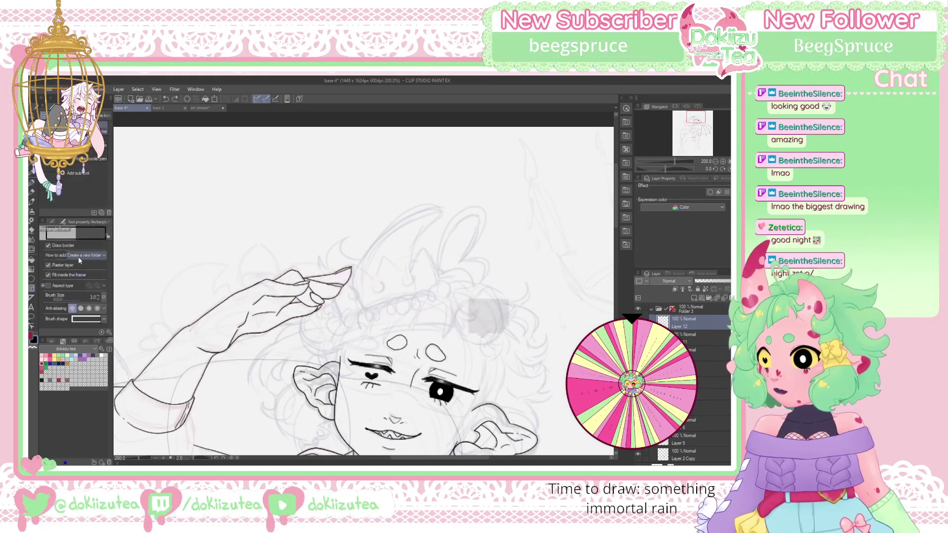
click(383, 297)
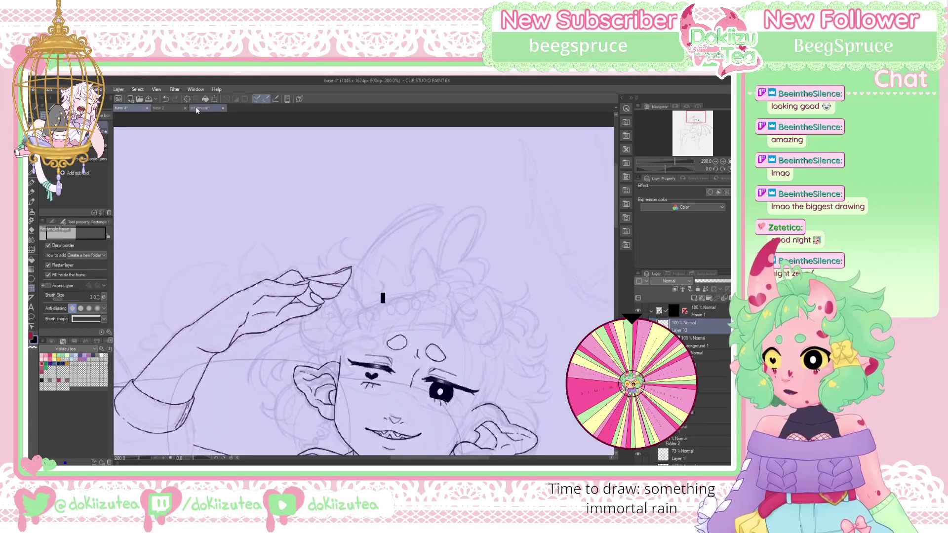
Undo the stray frame and lay a tilted symmetrical ruler through the middle of the crown sketch on Layer 12
click(168, 97)
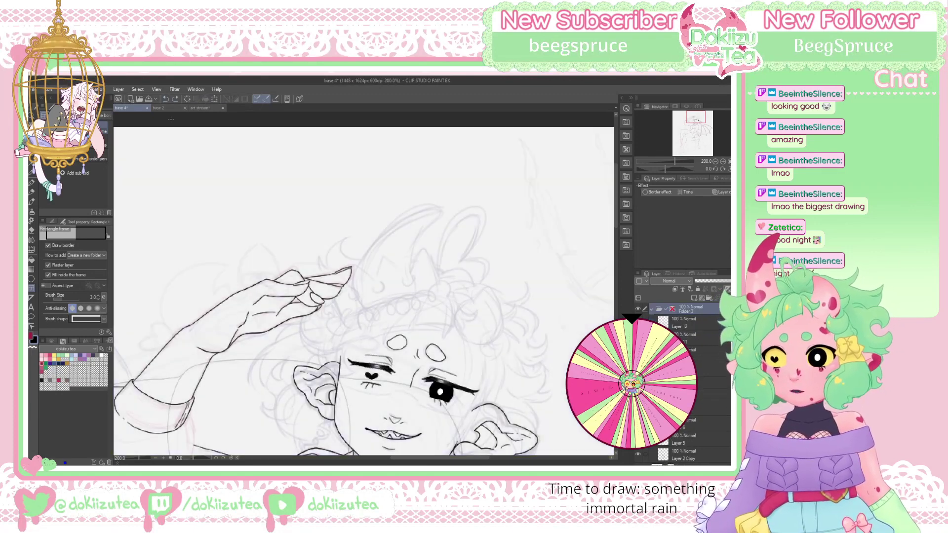
click(32, 298)
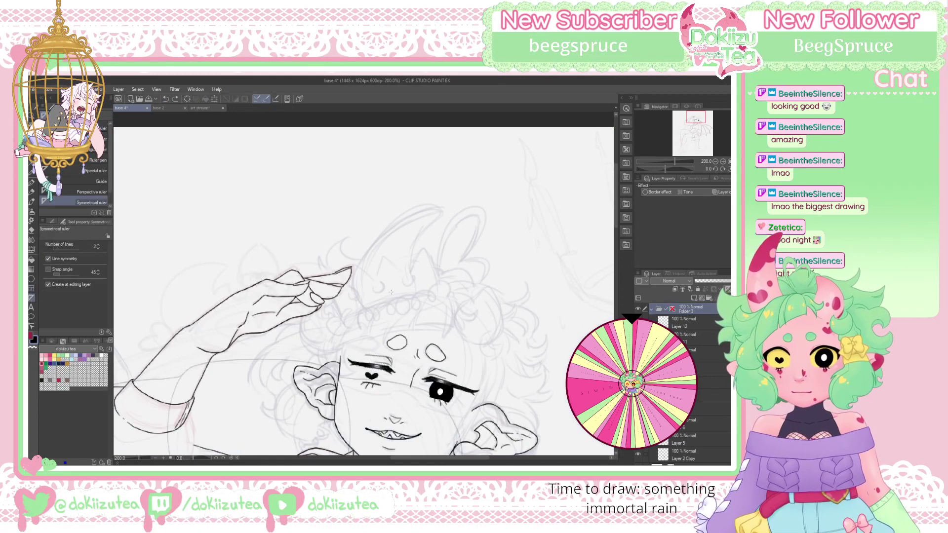
drag(391, 296, 410, 266)
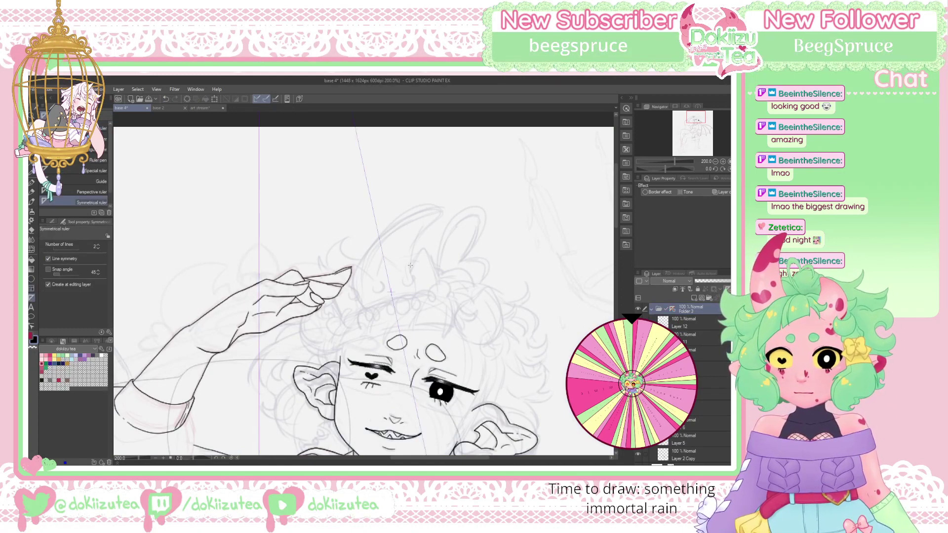
click(694, 324)
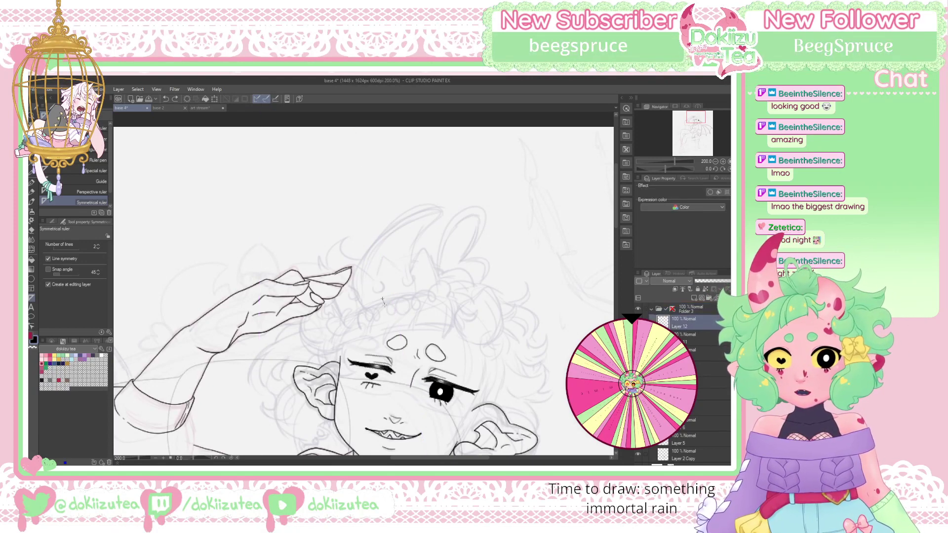
drag(381, 296, 386, 313)
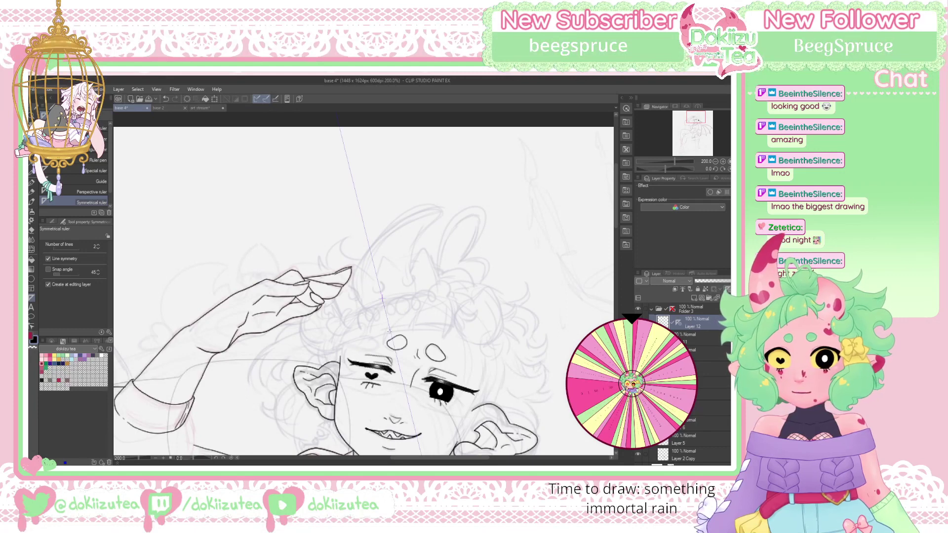
Ink the crown with its points, ball details and fluffy band with the pen, mirroring strokes across the symmetry ruler
click(31, 182)
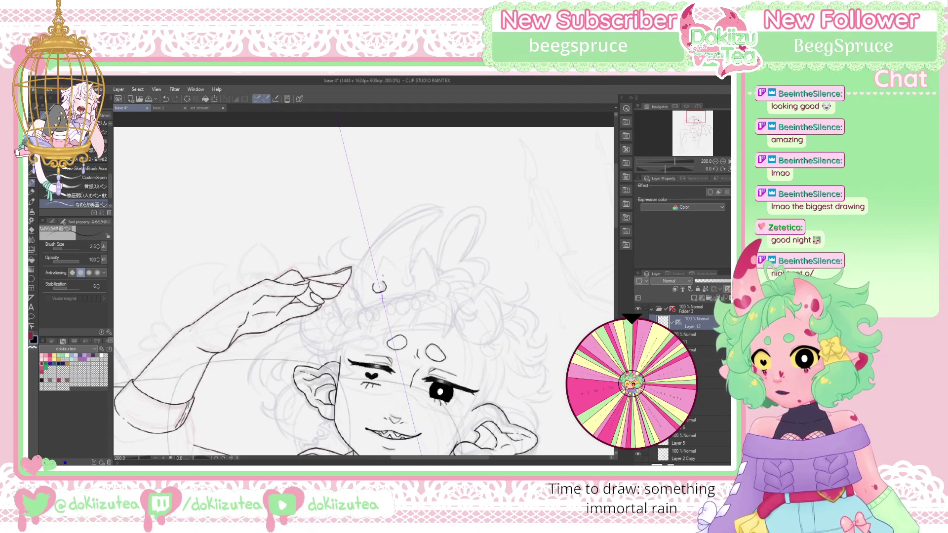
mouse_move(360, 268)
mouse_down()
mouse_move(375, 284)
mouse_move(387, 260)
mouse_up()
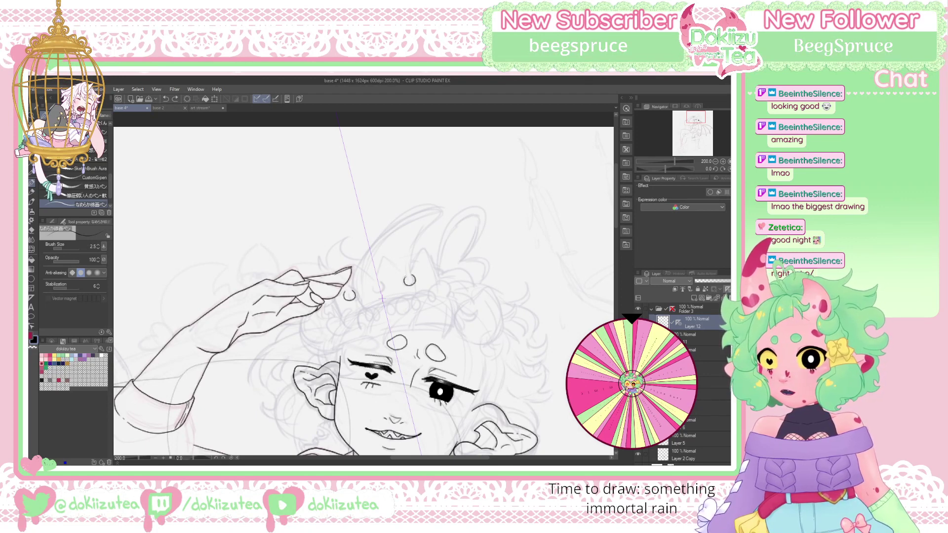
mouse_move(378, 284)
mouse_down()
mouse_move(379, 292)
mouse_move(382, 285)
mouse_up()
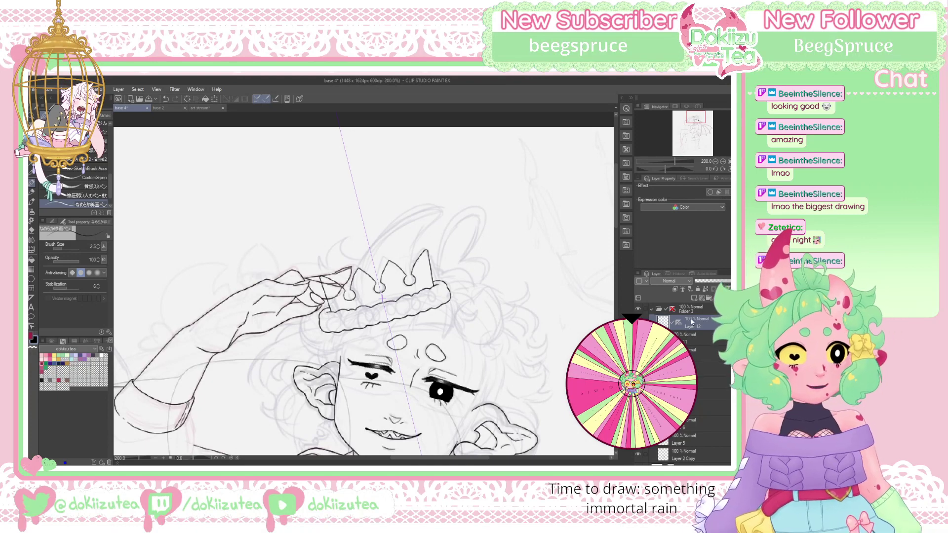
Remove the symmetrical ruler from the crown's layer and nudge the inked crown slightly to the left
click(694, 357)
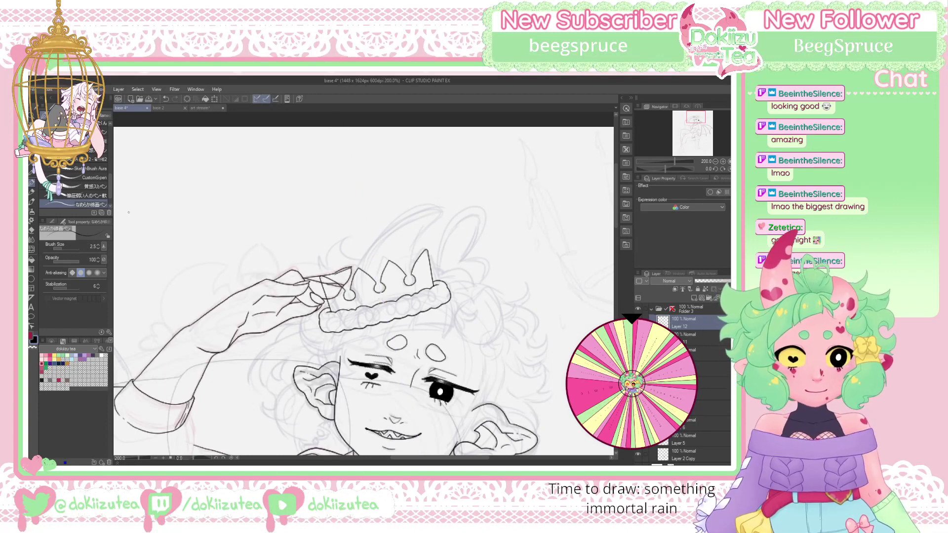
click(32, 185)
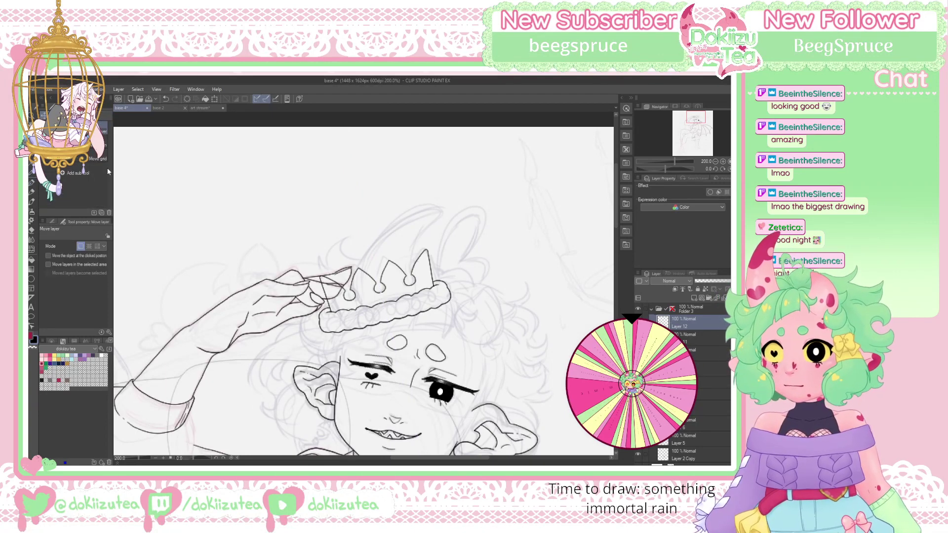
drag(419, 310, 417, 310)
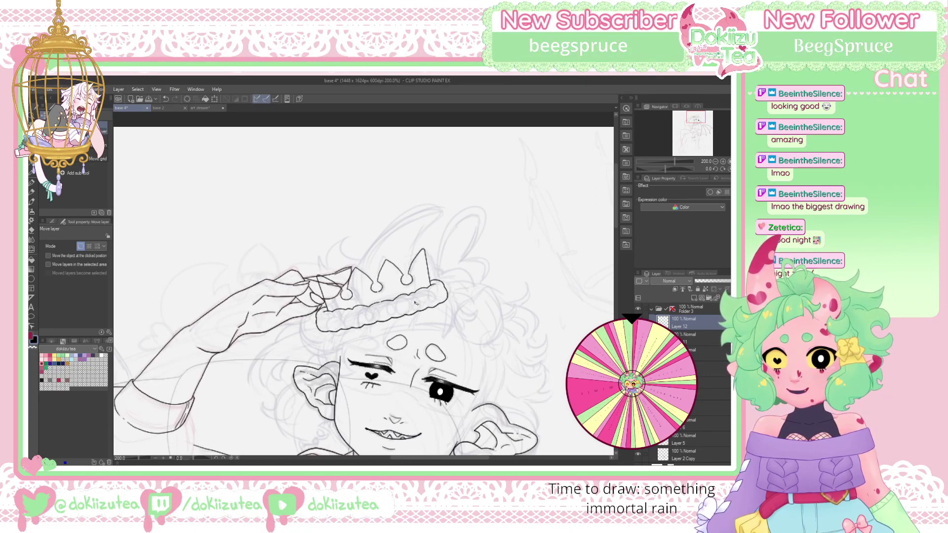
Hide the crown's layer and make the layer just below it active for pen inking
key(p)
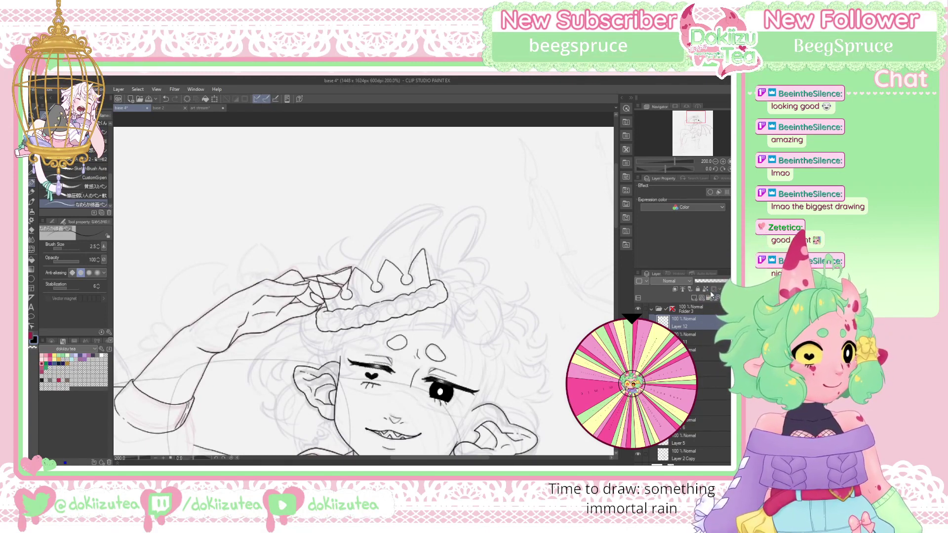
click(637, 322)
click(637, 322)
click(701, 336)
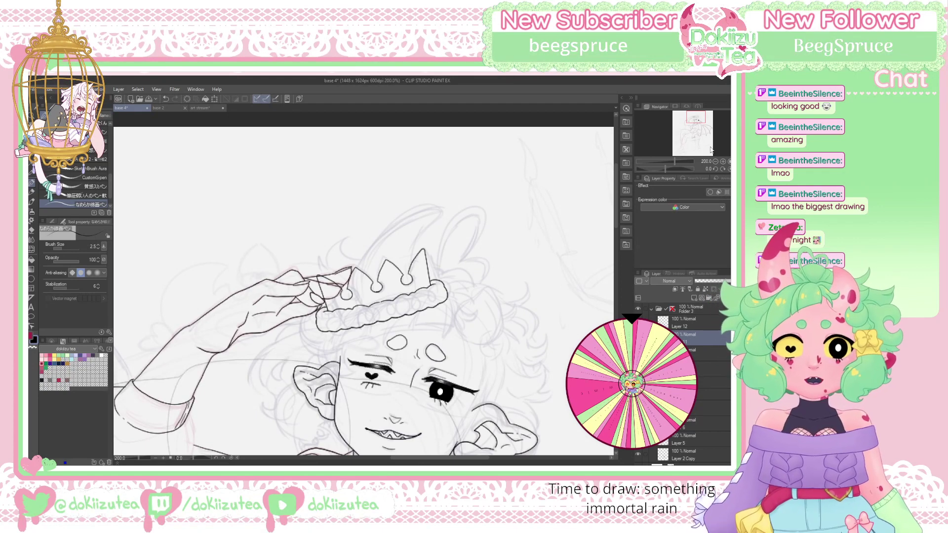
drag(698, 120, 699, 121)
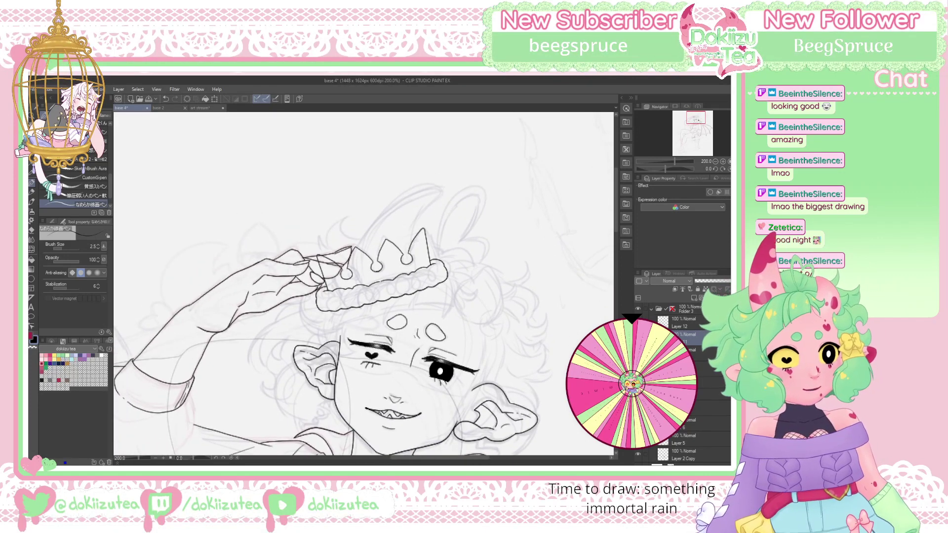
click(638, 322)
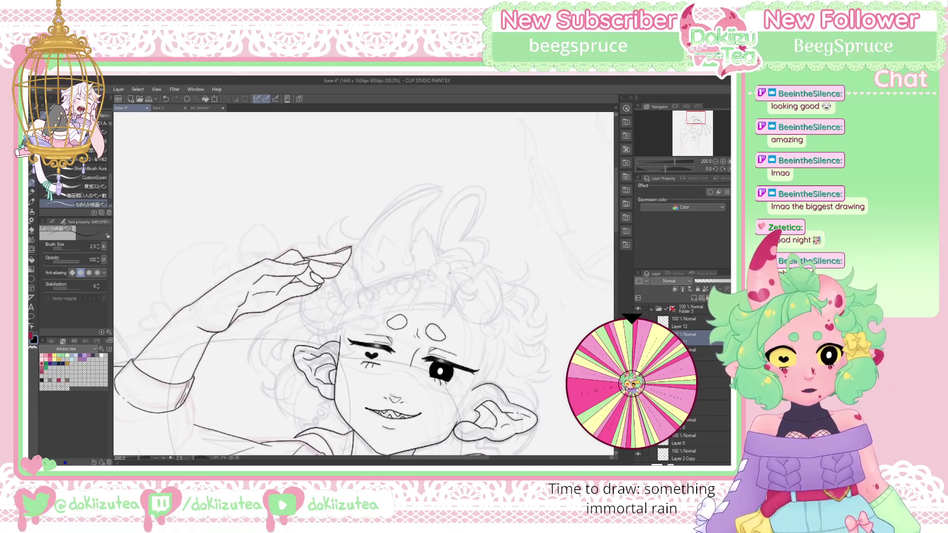
Ink the small curled strands at the fringe's parting and the first locks in the middle of the forehead
mouse_move(450, 273)
mouse_down()
mouse_move(462, 293)
mouse_move(475, 292)
mouse_move(464, 311)
mouse_move(460, 299)
mouse_move(465, 309)
mouse_up()
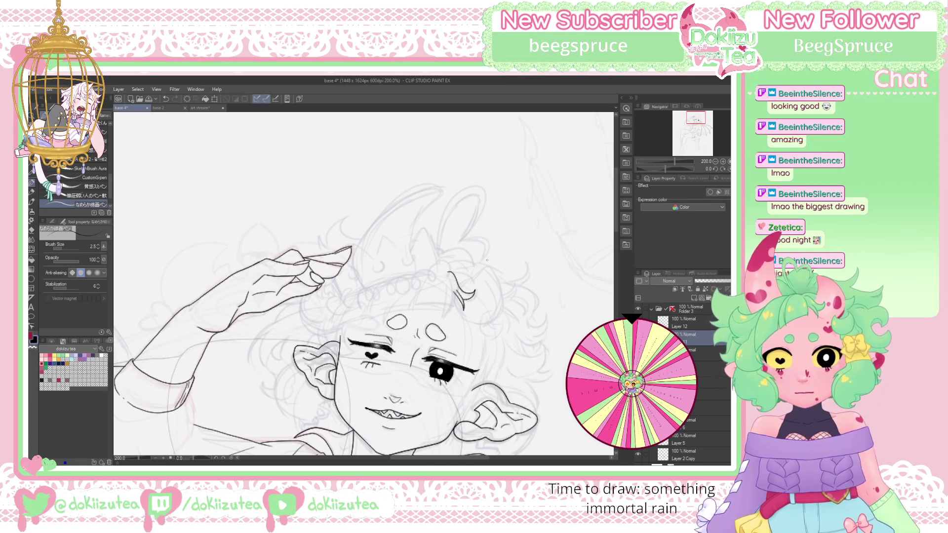
key(ctrl+z)
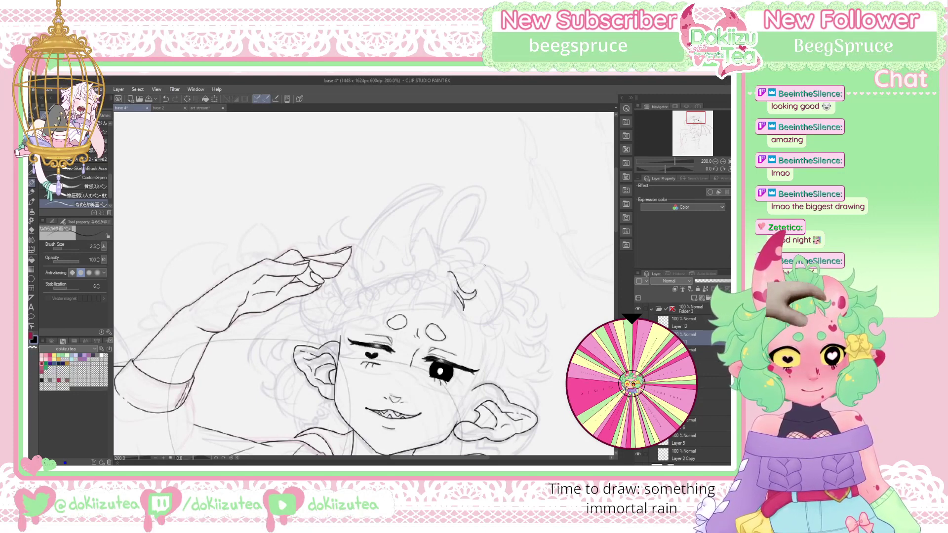
drag(454, 282, 446, 314)
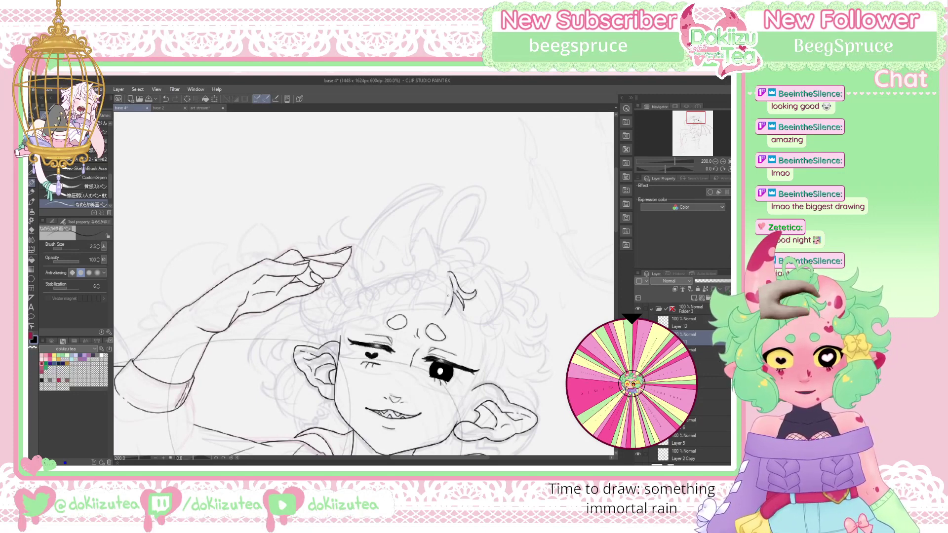
drag(448, 280, 440, 311)
drag(661, 169, 660, 169)
mouse_move(427, 235)
mouse_down()
mouse_move(419, 280)
mouse_move(440, 271)
mouse_up()
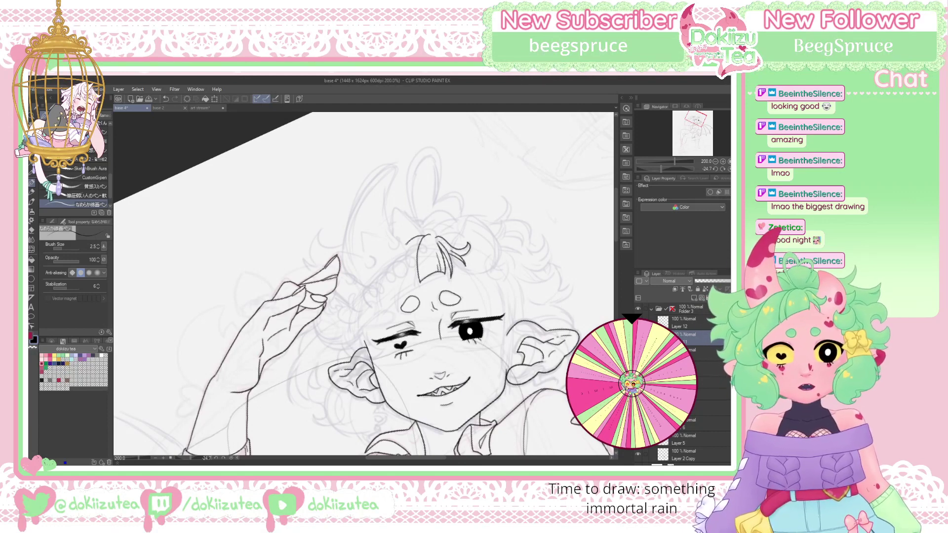
Ink the fringe strands sweeping from the parting down to the eyebrow above the heart-pupil eye
drag(404, 248, 401, 305)
drag(399, 267, 401, 304)
mouse_move(408, 240)
mouse_down()
mouse_move(382, 286)
mouse_move(386, 308)
mouse_up()
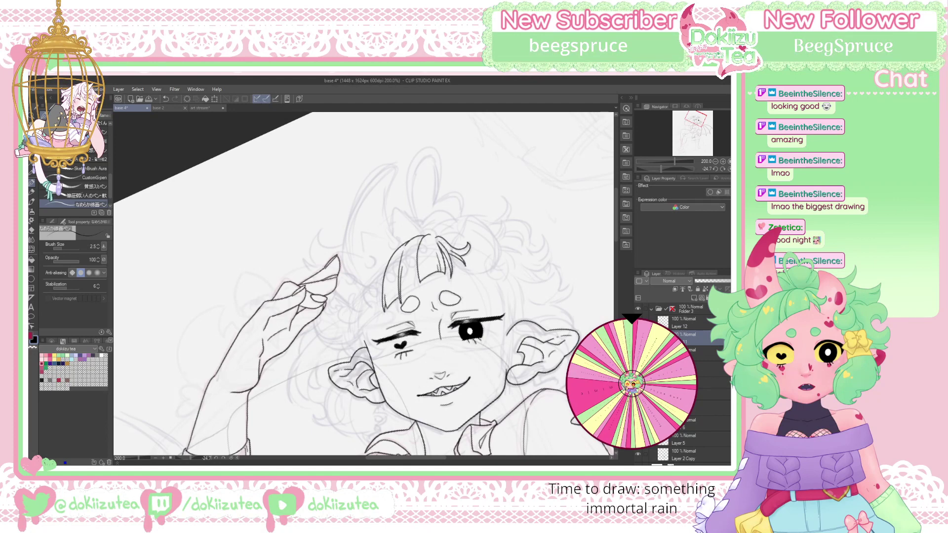
drag(405, 277, 406, 292)
mouse_move(418, 249)
mouse_down()
mouse_move(418, 282)
mouse_move(413, 263)
mouse_move(412, 276)
mouse_up()
key(ctrl+z)
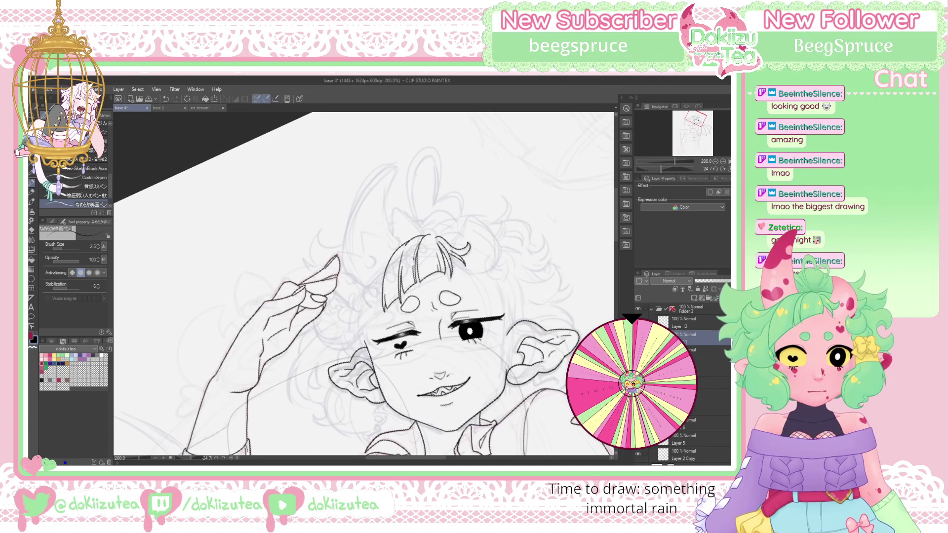
key(ctrl+z)
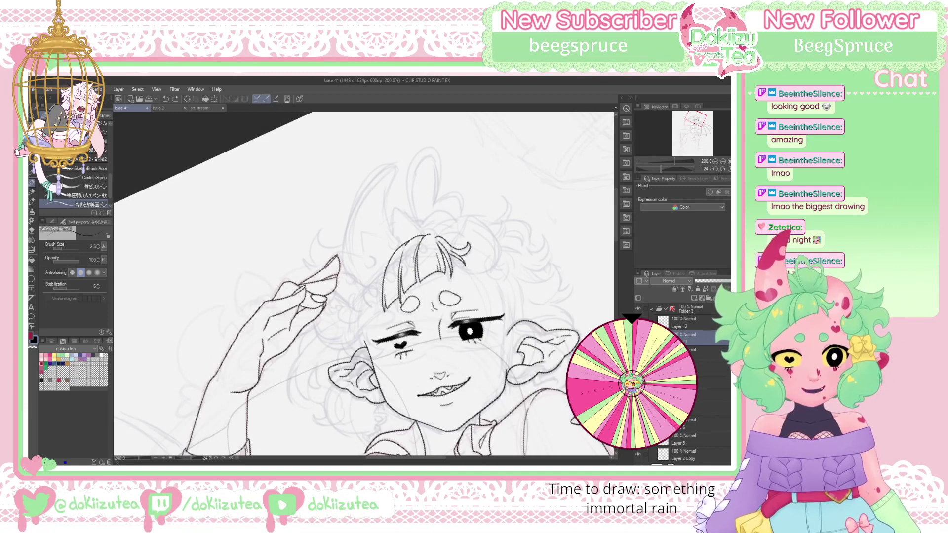
Try inking a rounded outer hair contour from the fringe down past the temple on the raised-hand side
click(441, 231)
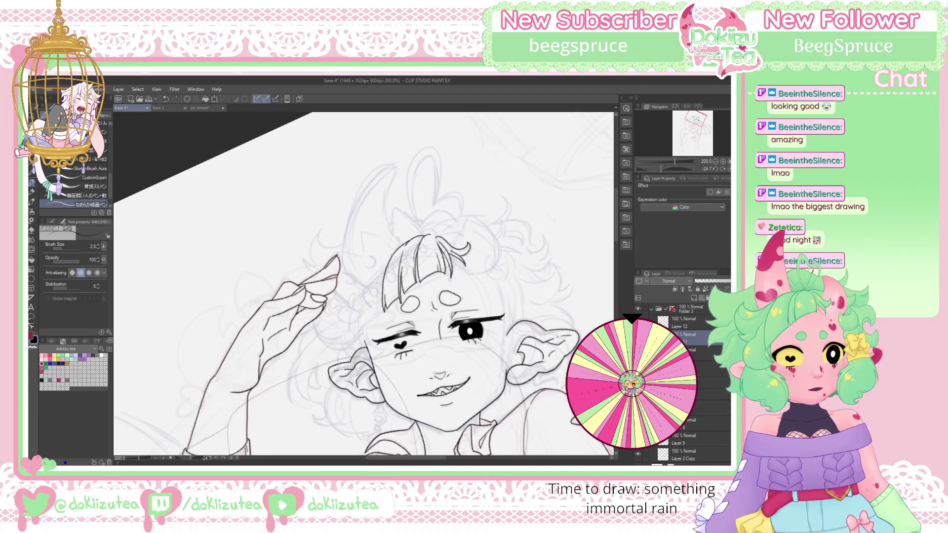
mouse_move(406, 242)
mouse_down()
mouse_move(369, 271)
mouse_move(361, 317)
mouse_move(365, 303)
mouse_move(383, 312)
mouse_up()
drag(368, 287, 367, 316)
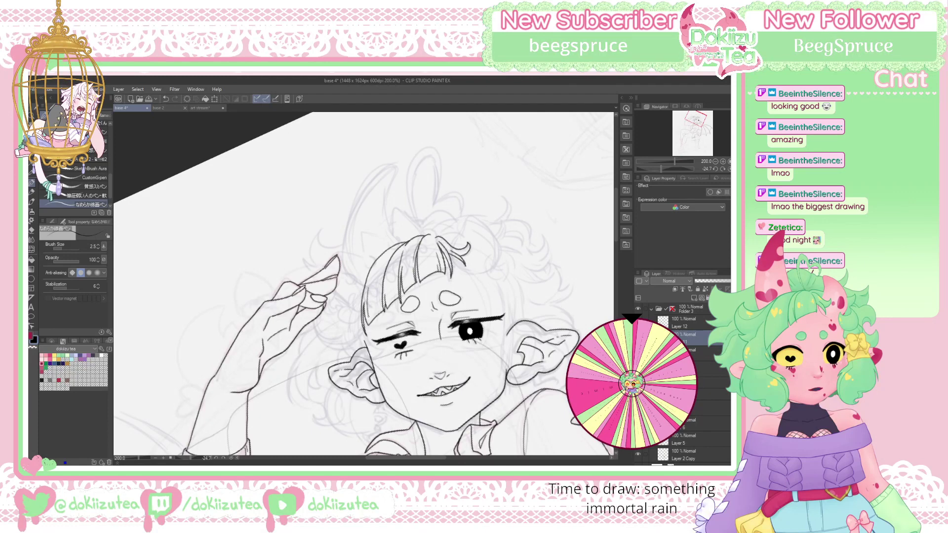
key(ctrl+z)
key(ctrl+z)
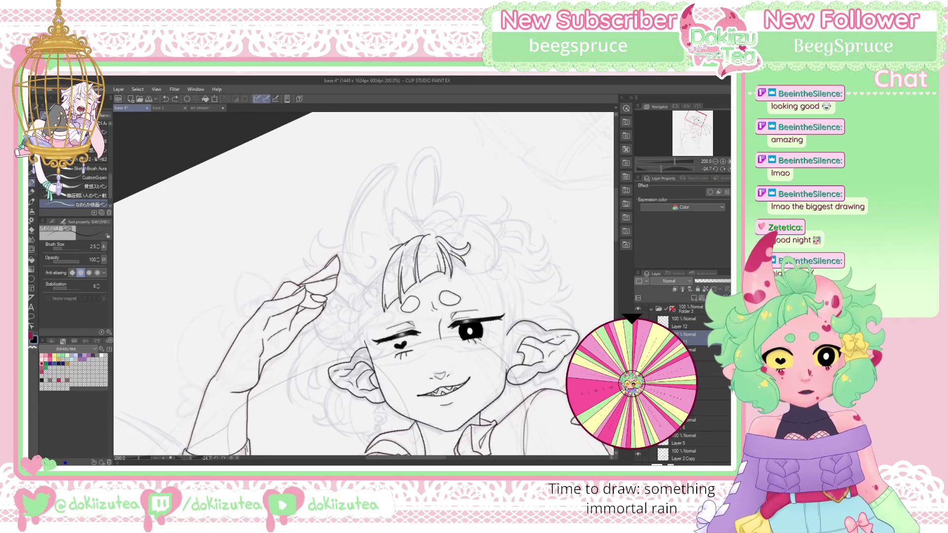
Ink the side hair sweeping from the fringe to the raised fingertips and the strands falling along the temple
drag(403, 243, 337, 285)
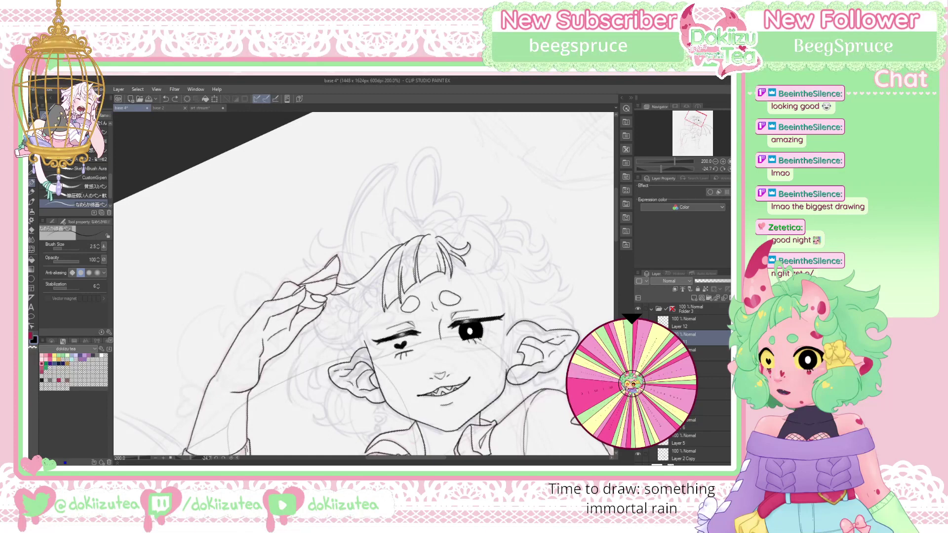
mouse_move(325, 308)
mouse_down()
mouse_move(340, 326)
mouse_move(381, 260)
mouse_move(368, 279)
mouse_move(374, 268)
mouse_move(378, 316)
mouse_up()
key(ctrl+z)
drag(381, 289, 357, 344)
drag(362, 310, 359, 334)
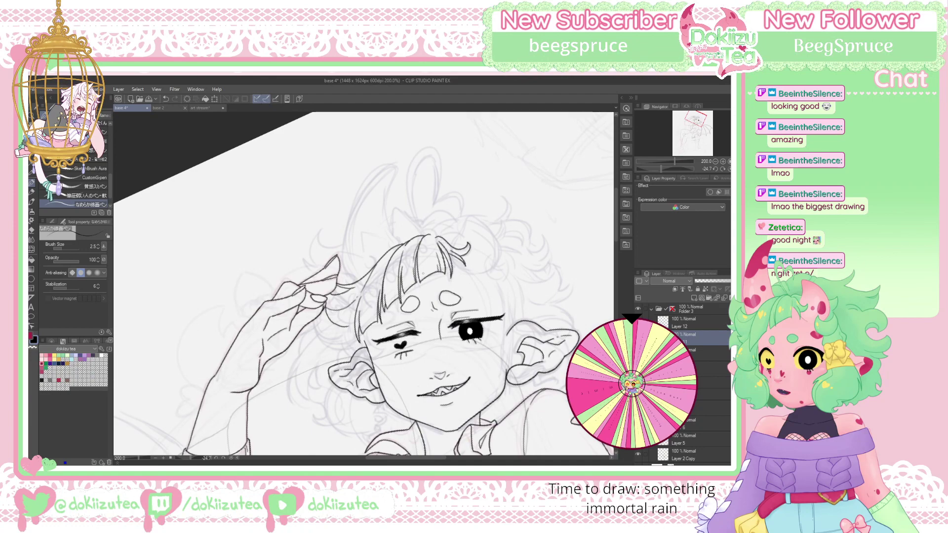
Straighten the canvas and ink the hair tufts below the raised hand and the curled strands above the near ear
click(728, 169)
drag(695, 118, 695, 120)
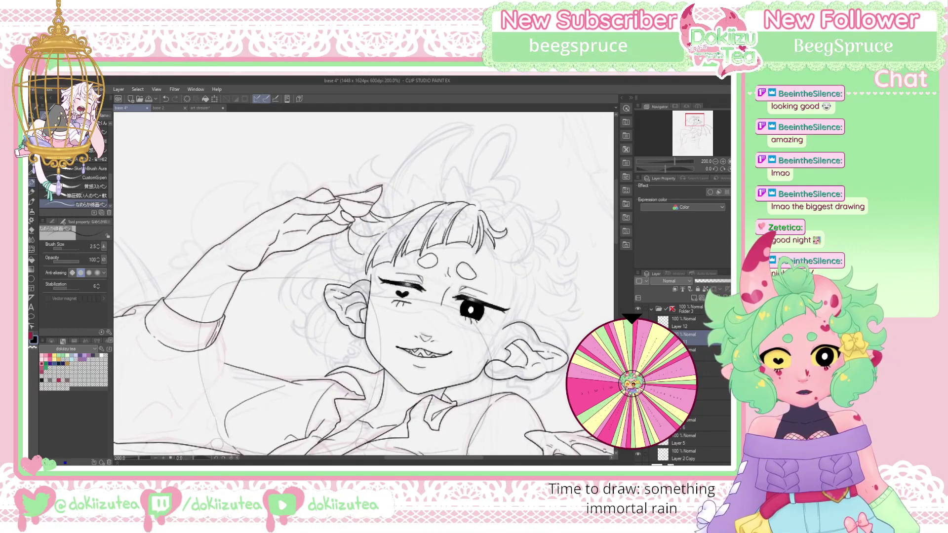
drag(336, 254, 362, 262)
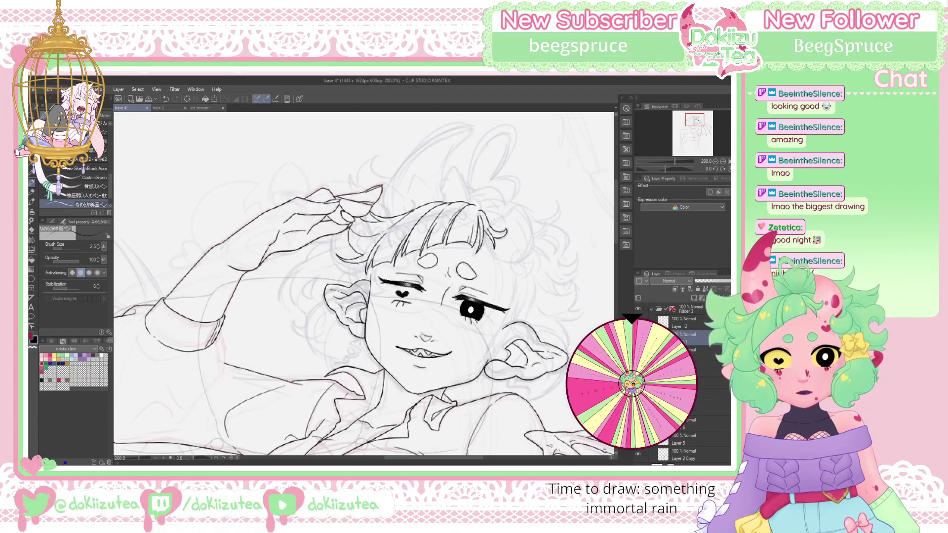
drag(354, 266, 371, 296)
key(ctrl+z)
drag(354, 262, 362, 305)
mouse_move(354, 271)
mouse_down()
mouse_move(353, 297)
mouse_move(384, 303)
mouse_up()
mouse_move(383, 267)
mouse_down()
mouse_move(371, 292)
mouse_move(386, 294)
mouse_up()
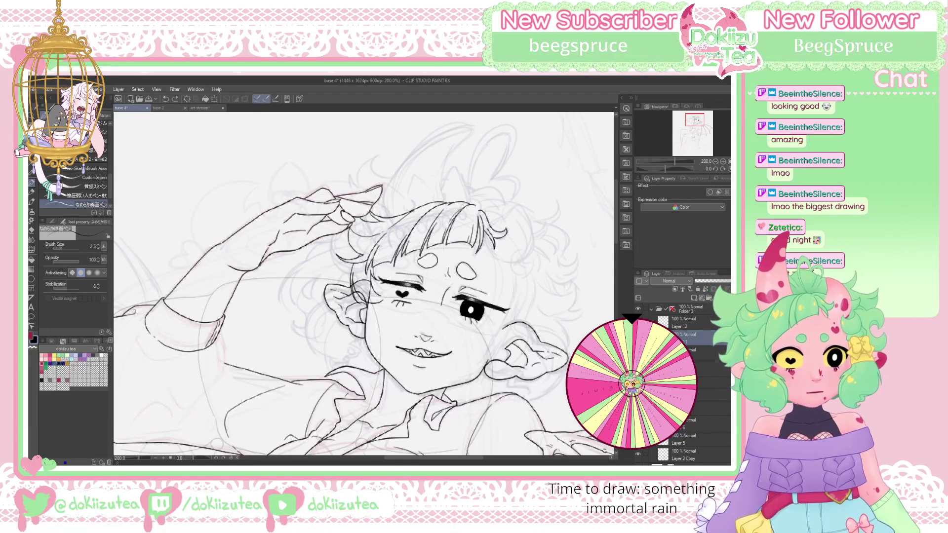
drag(365, 279, 376, 301)
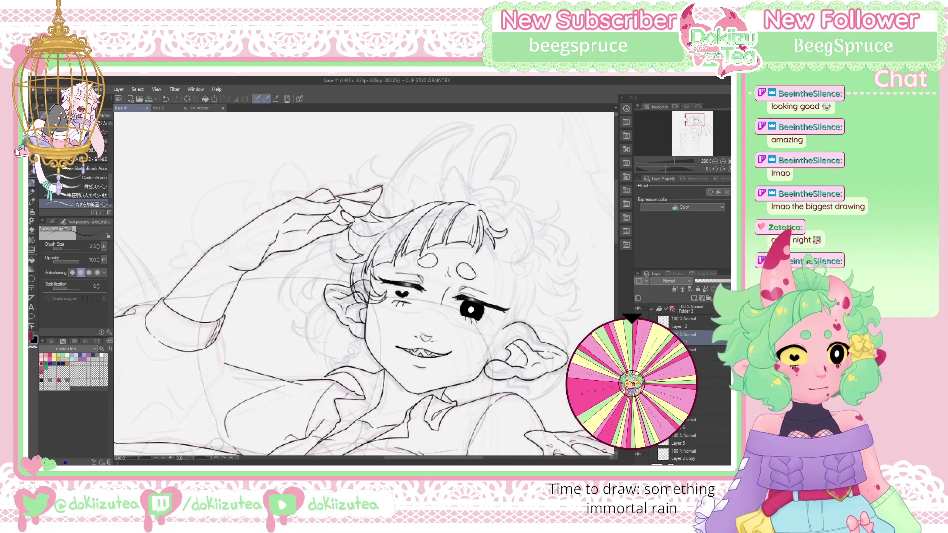
Lower the opacity of the face and body line art layer and reselect the hair layer
click(696, 351)
drag(721, 281, 715, 281)
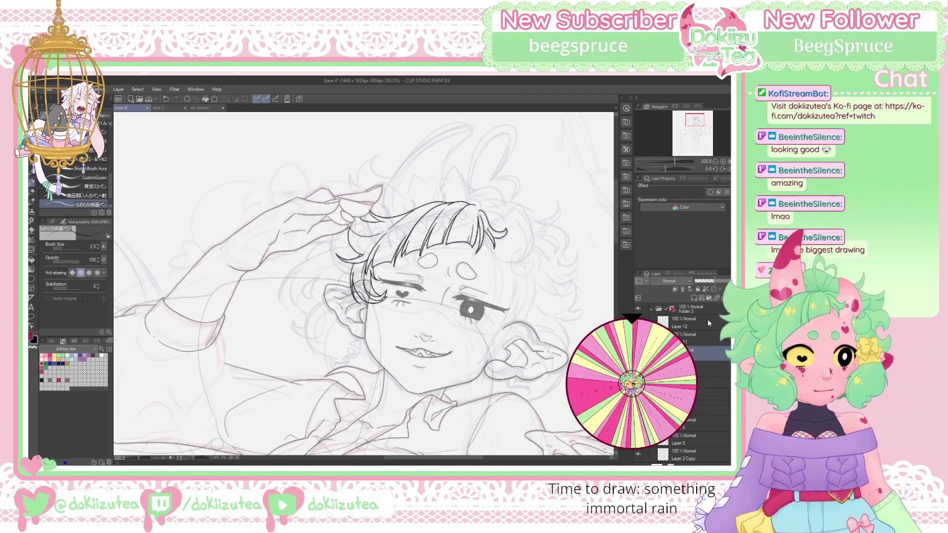
click(703, 336)
Try inking a long curved lock from the temple around the outside of the ear
drag(696, 121, 694, 122)
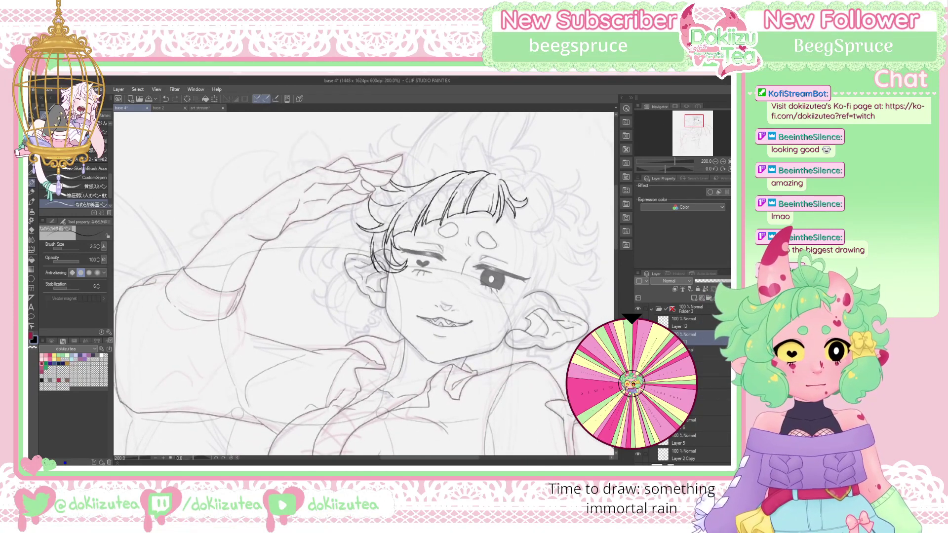
mouse_move(373, 243)
mouse_down()
mouse_move(326, 285)
mouse_move(332, 324)
mouse_up()
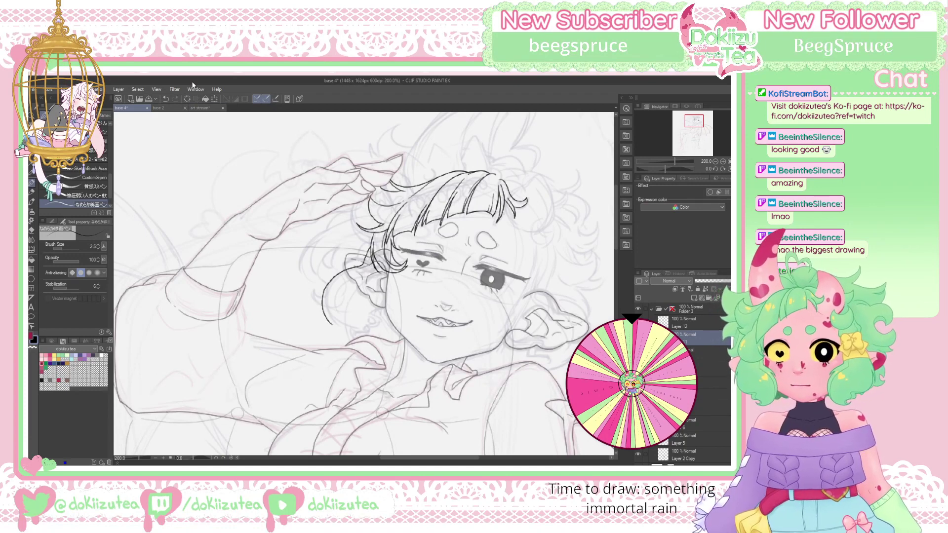
click(165, 98)
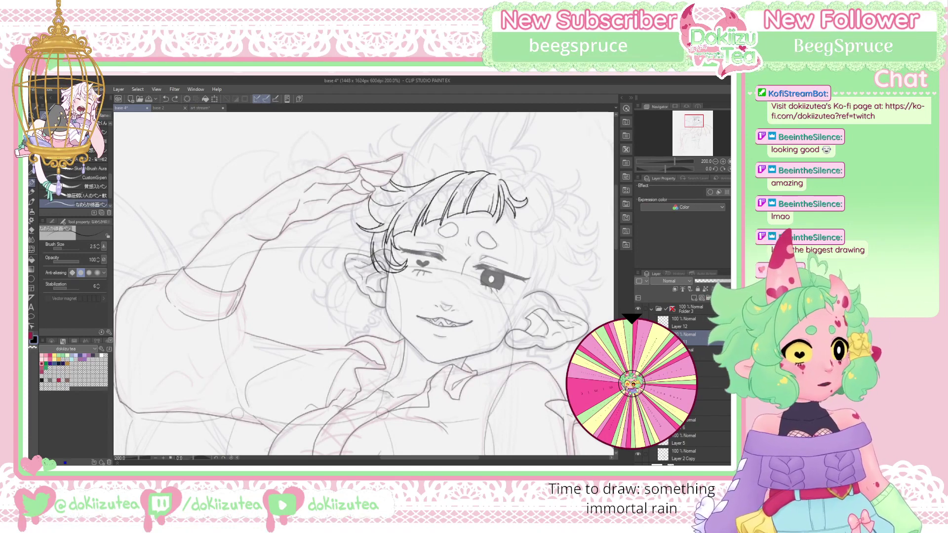
Ink the curled lock looping around the near ear, with its inner strands and coiled ends below the earlobe
mouse_move(355, 268)
mouse_down()
mouse_move(336, 274)
mouse_move(330, 322)
mouse_move(323, 311)
mouse_move(360, 328)
mouse_up()
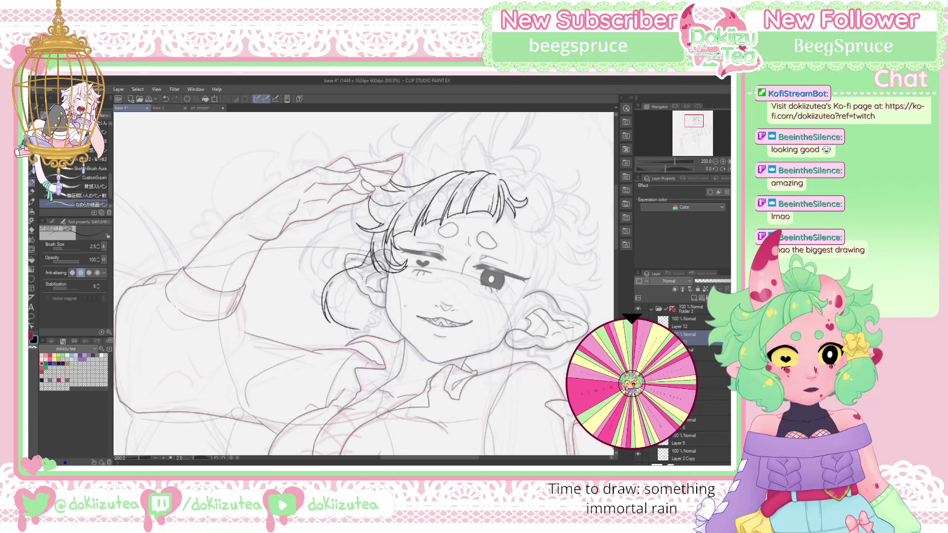
key(ctrl+z)
key(ctrl+y)
click(166, 99)
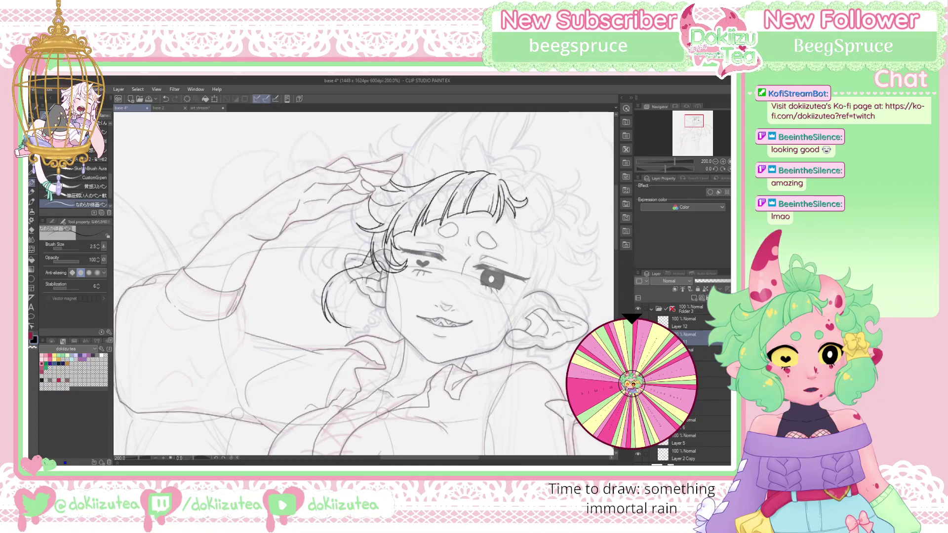
mouse_move(345, 294)
mouse_down()
mouse_move(350, 319)
mouse_move(366, 322)
mouse_up()
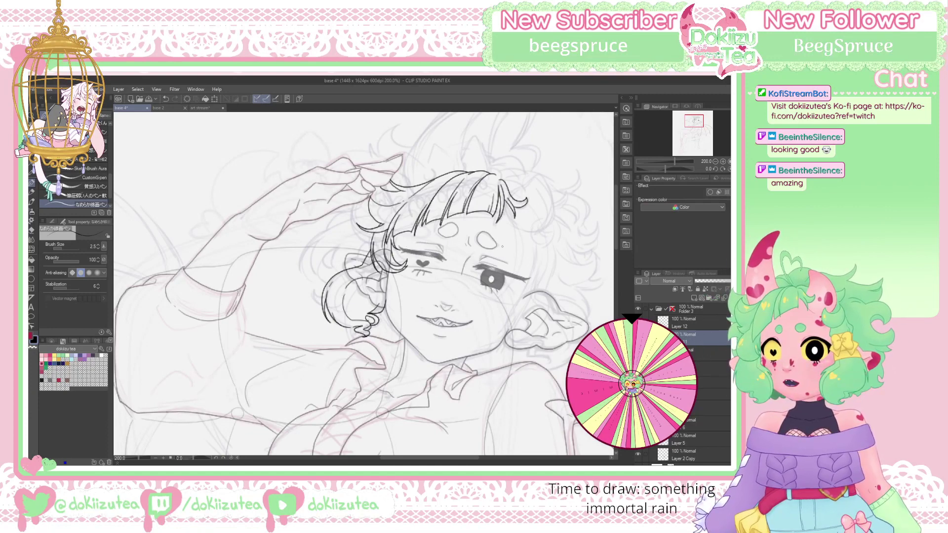
drag(379, 296, 365, 316)
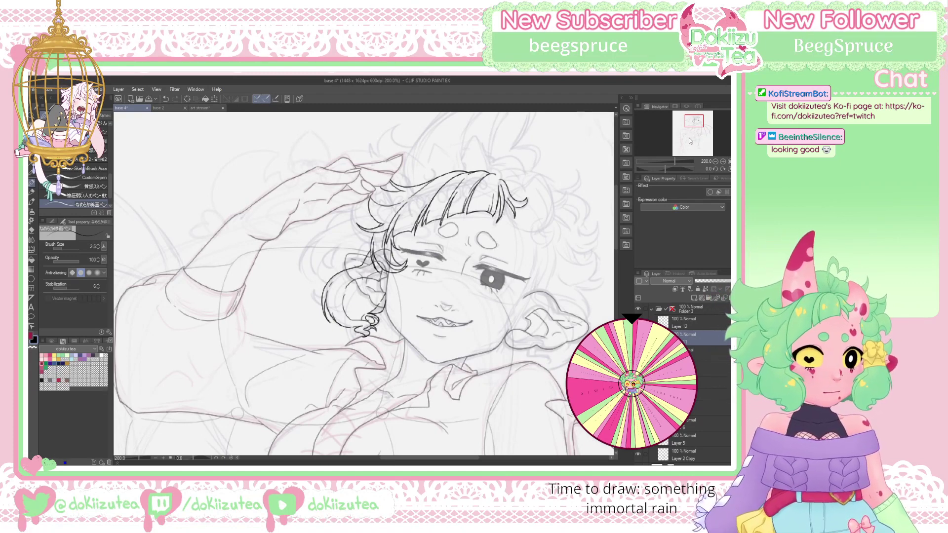
Ink the long strand down the far side of the face and the hair curving over the top of the far ear
drag(696, 117, 700, 118)
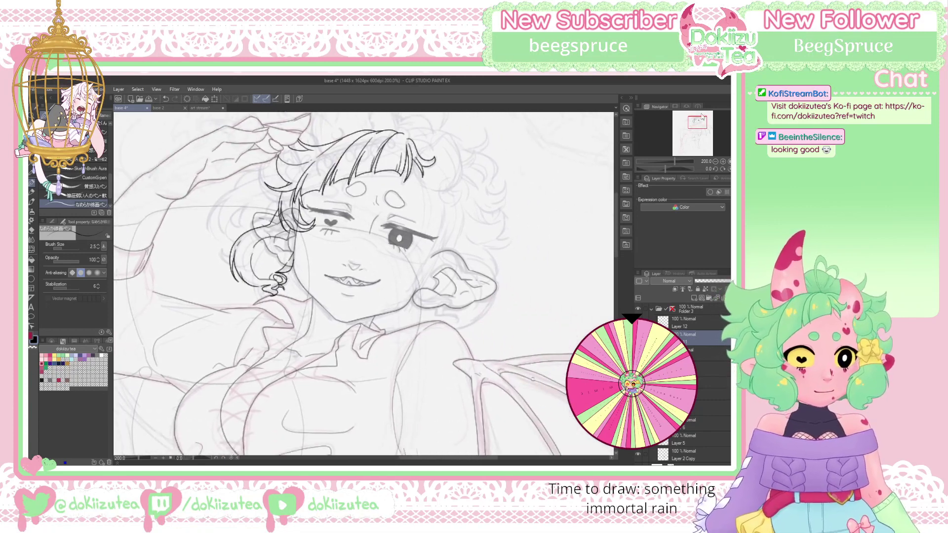
mouse_move(445, 206)
mouse_down()
mouse_move(424, 262)
mouse_move(438, 294)
mouse_move(433, 314)
mouse_move(455, 313)
mouse_up()
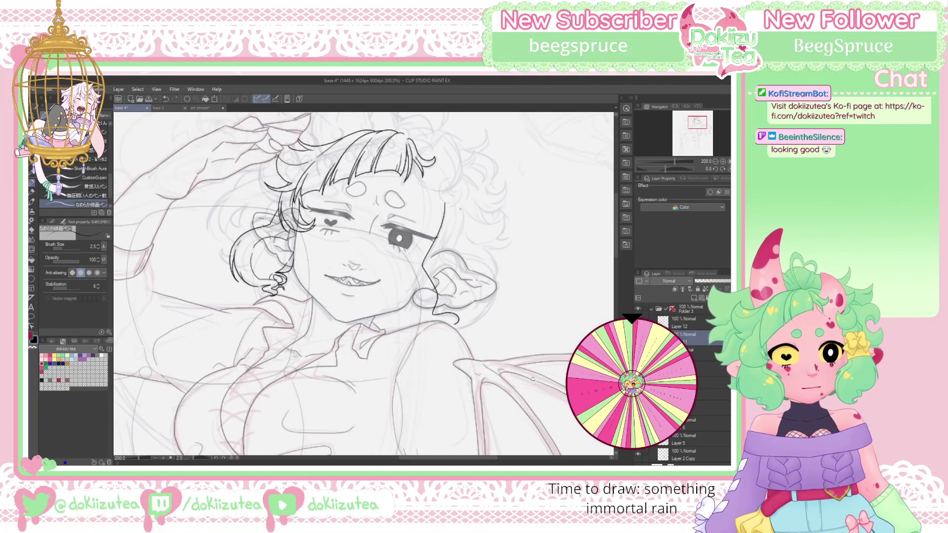
drag(460, 203, 457, 242)
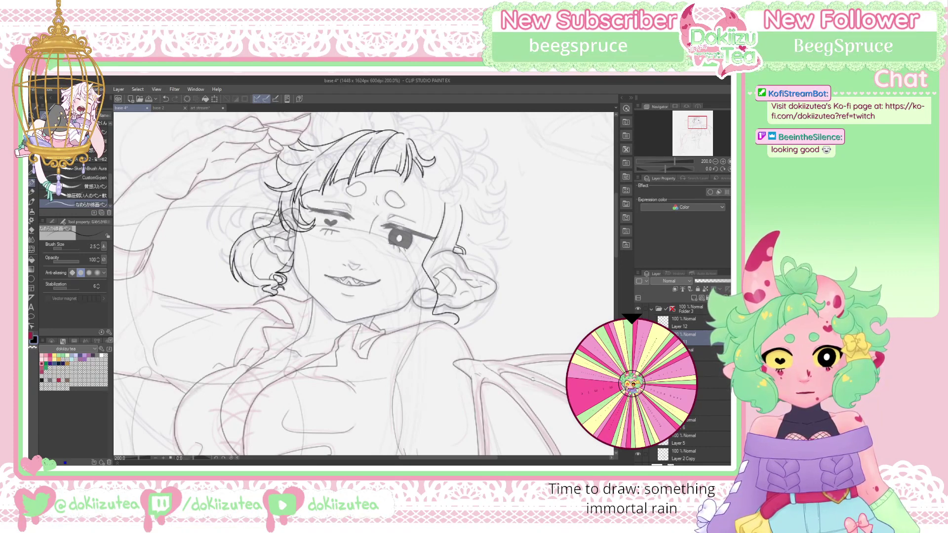
key(ctrl+z)
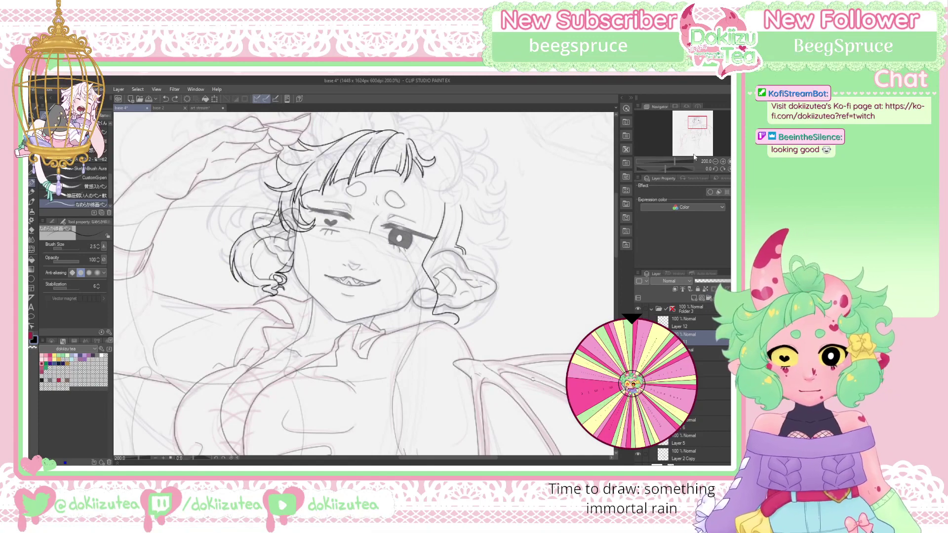
drag(671, 170, 656, 170)
drag(366, 265, 361, 290)
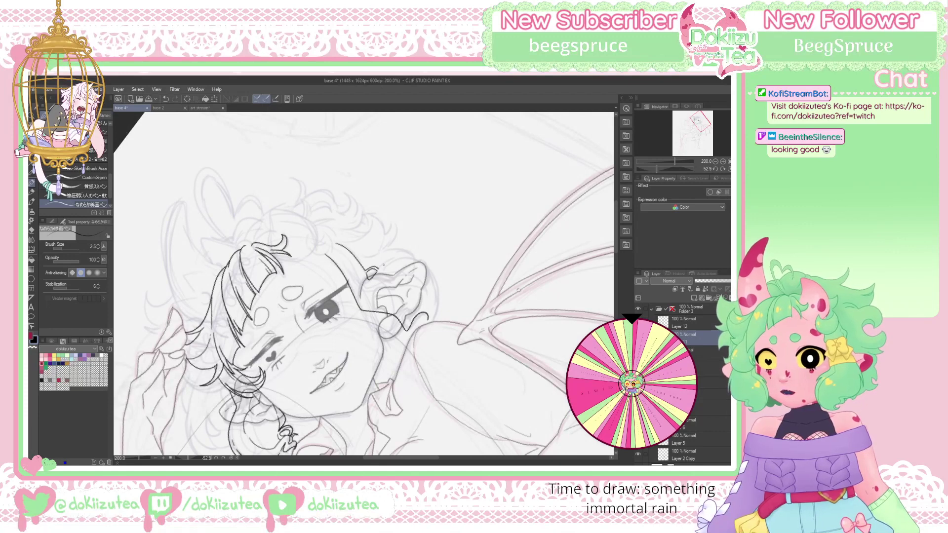
mouse_move(381, 266)
mouse_down()
mouse_move(425, 253)
mouse_move(407, 251)
mouse_up()
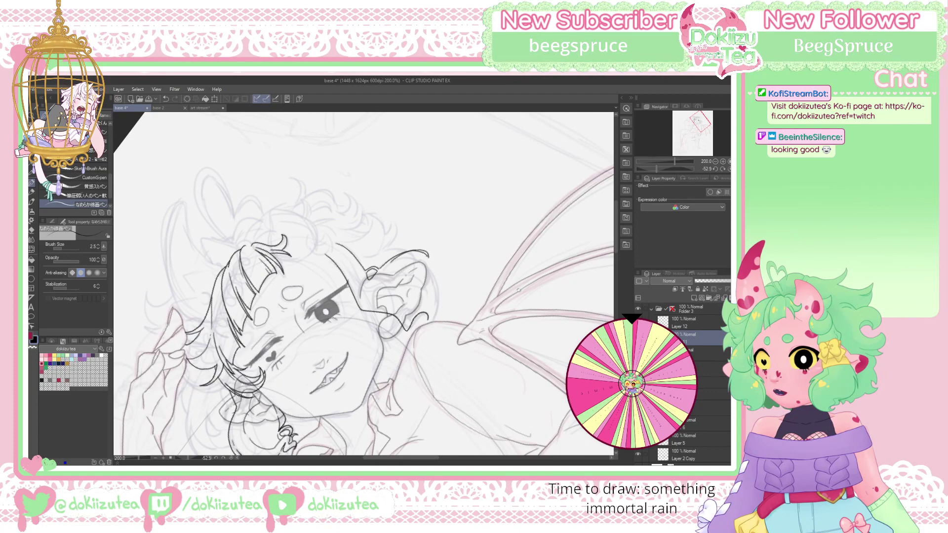
click(728, 169)
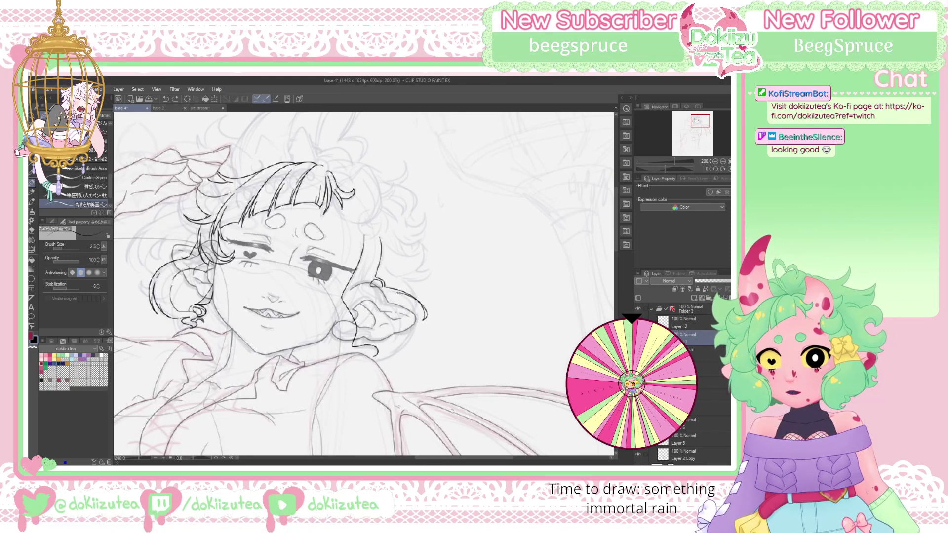
Close the far-side lock beneath the ear and ink its curled tips and inner strands
mouse_move(416, 312)
mouse_down()
mouse_move(414, 334)
mouse_move(388, 356)
mouse_up()
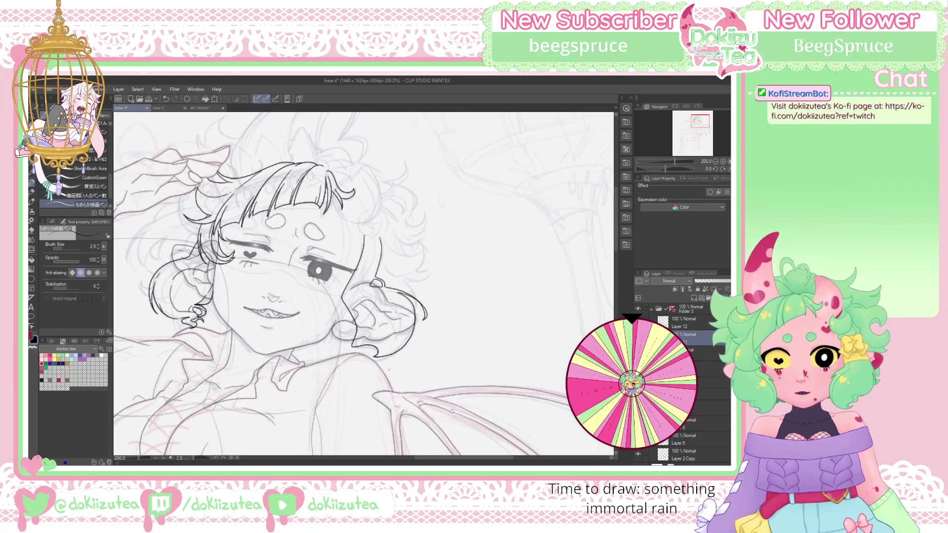
drag(378, 357, 370, 371)
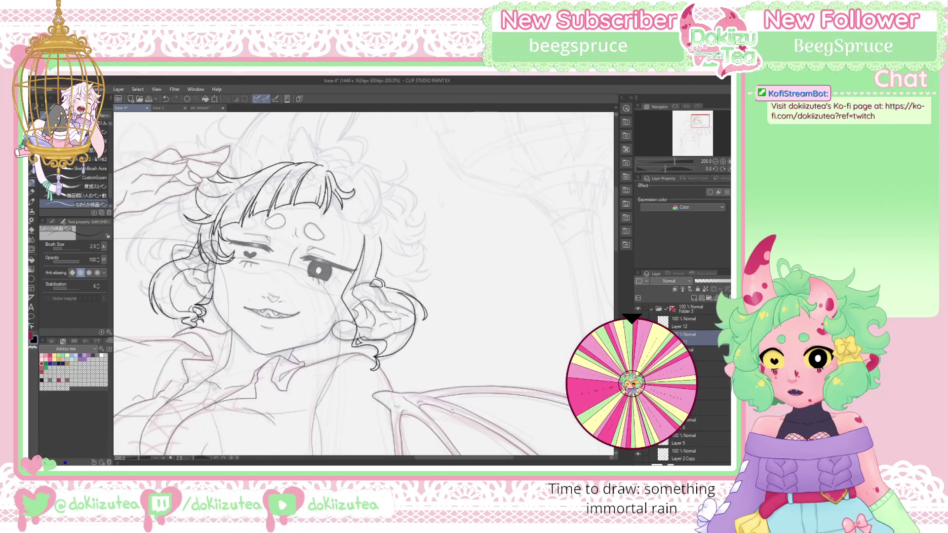
mouse_move(370, 323)
mouse_down()
mouse_move(394, 332)
mouse_move(377, 357)
mouse_up()
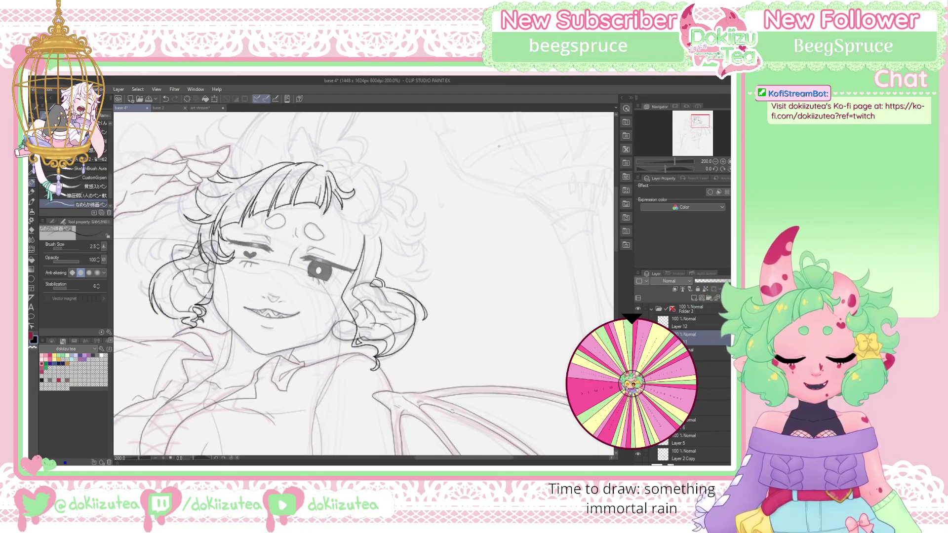
Ink both sides and the rounded base of the small far horn beside the end of the fringe
click(699, 122)
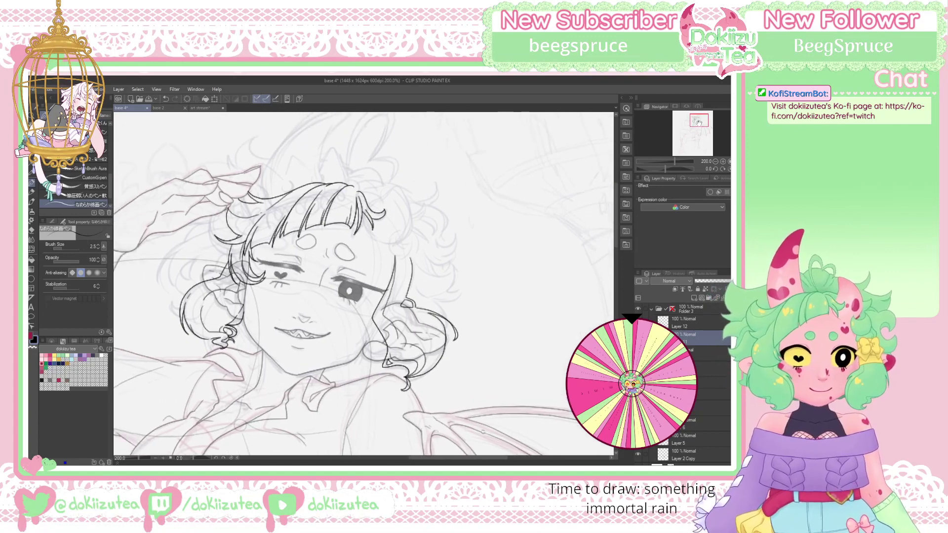
drag(699, 122, 695, 121)
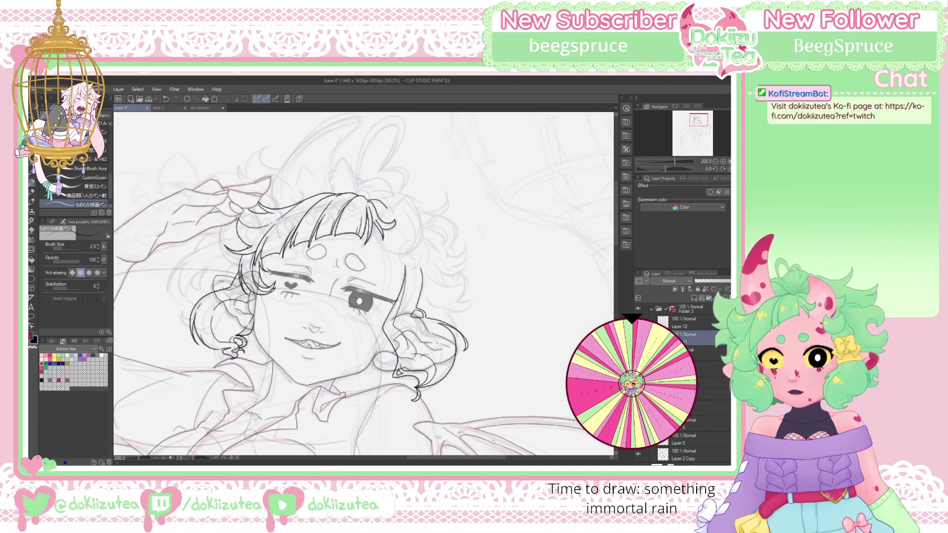
click(723, 161)
click(723, 161)
drag(700, 123, 701, 118)
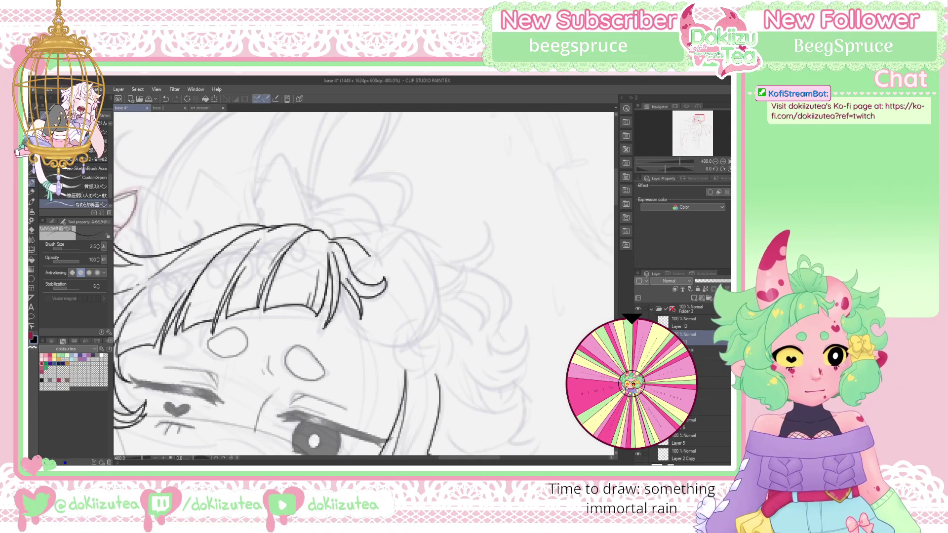
drag(351, 275, 402, 230)
mouse_move(343, 286)
mouse_down()
mouse_move(354, 324)
mouse_move(389, 334)
mouse_move(361, 322)
mouse_move(342, 283)
mouse_up()
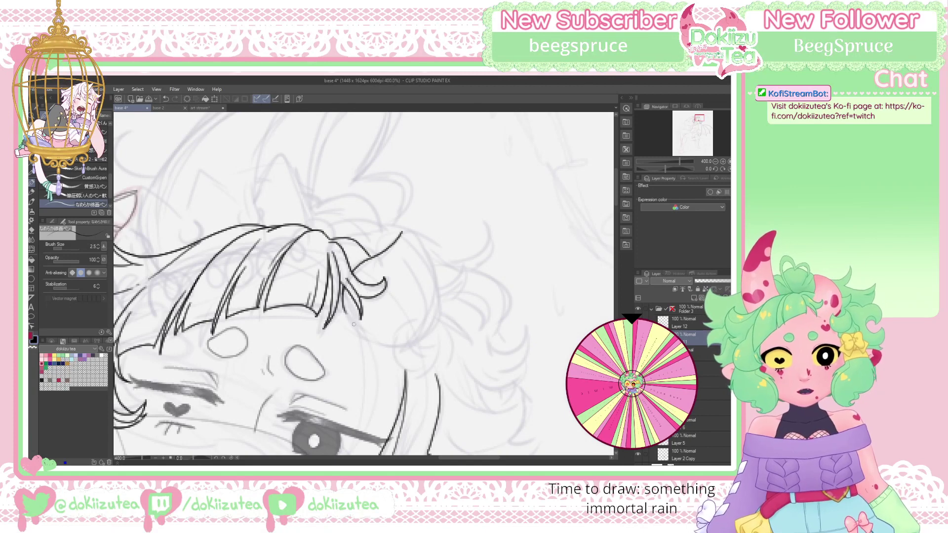
drag(359, 333, 364, 337)
mouse_move(425, 250)
mouse_down()
mouse_move(436, 305)
mouse_move(425, 333)
mouse_move(404, 347)
mouse_move(367, 347)
mouse_up()
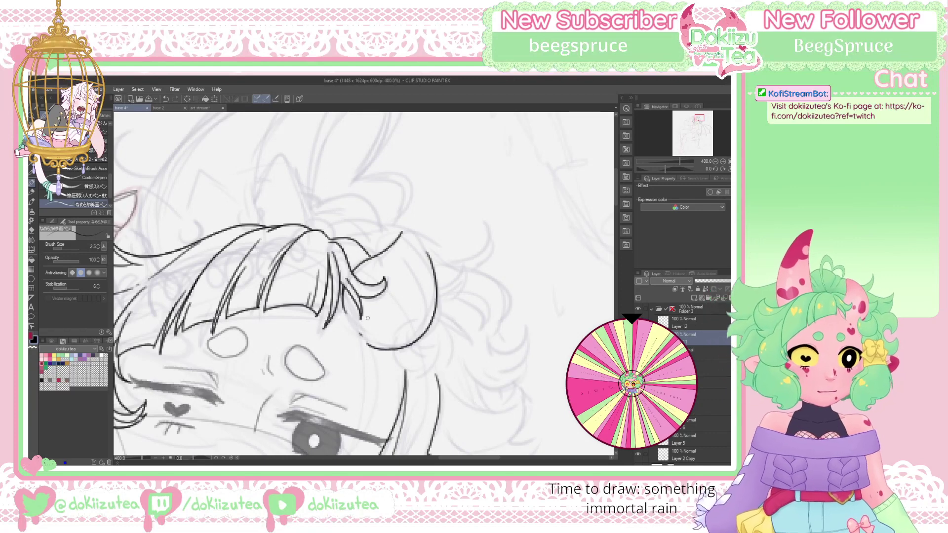
key(ctrl+z)
mouse_move(425, 251)
mouse_down()
mouse_move(436, 310)
mouse_move(418, 338)
mouse_move(371, 344)
mouse_up()
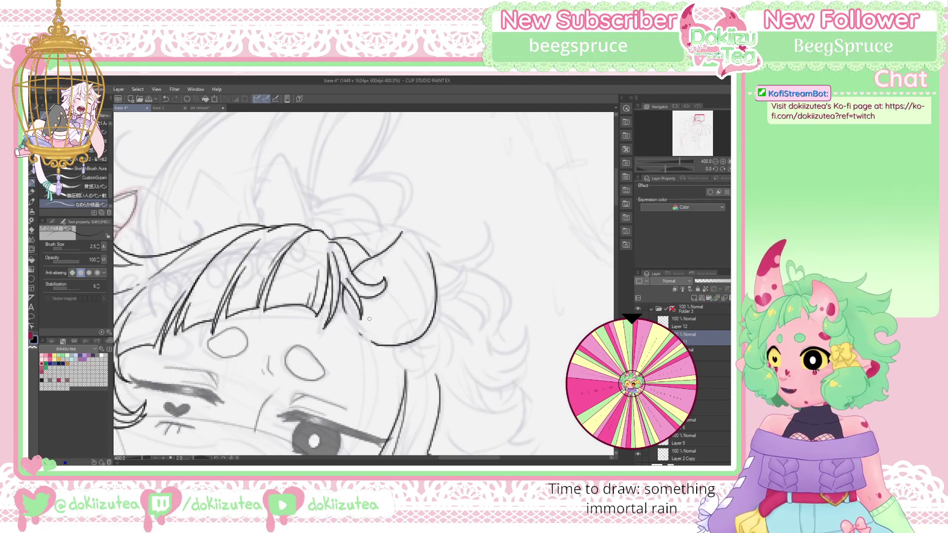
Join the two sides of the far horn with a pointed, slightly curved tip
key(e)
mouse_move(378, 344)
mouse_down()
mouse_move(406, 311)
mouse_move(383, 345)
mouse_up()
key(p)
key(ctrl+z)
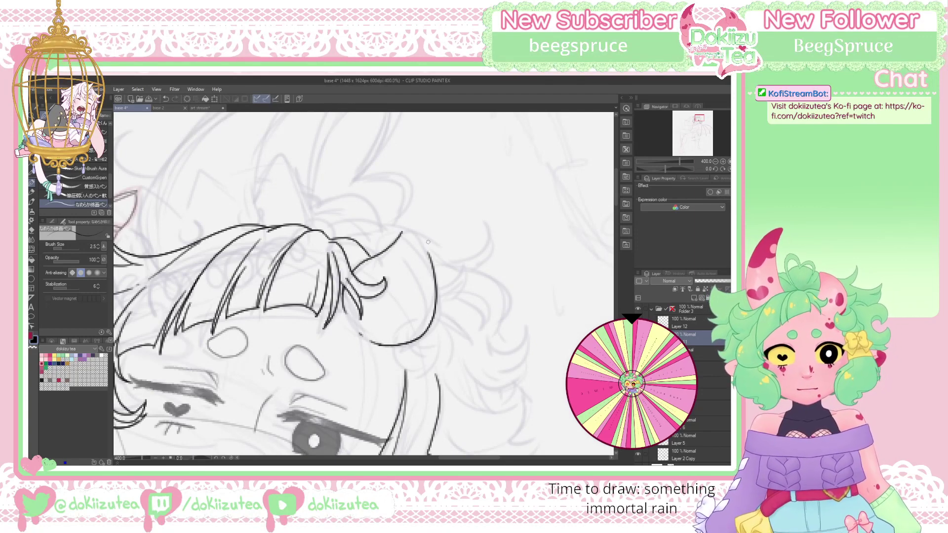
mouse_move(401, 233)
mouse_down()
mouse_move(413, 230)
mouse_move(431, 259)
mouse_up()
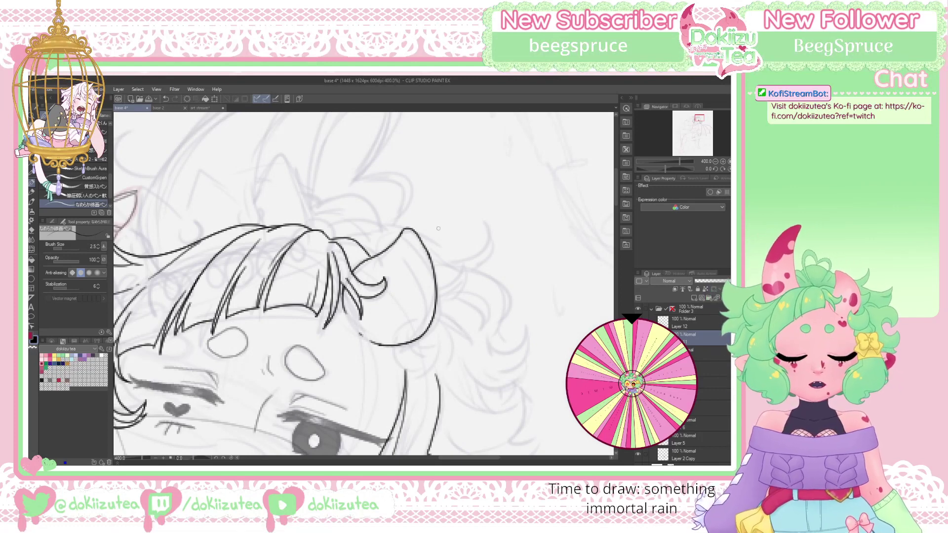
key(ctrl+z)
mouse_move(401, 232)
mouse_down()
mouse_move(411, 228)
mouse_move(431, 260)
mouse_up()
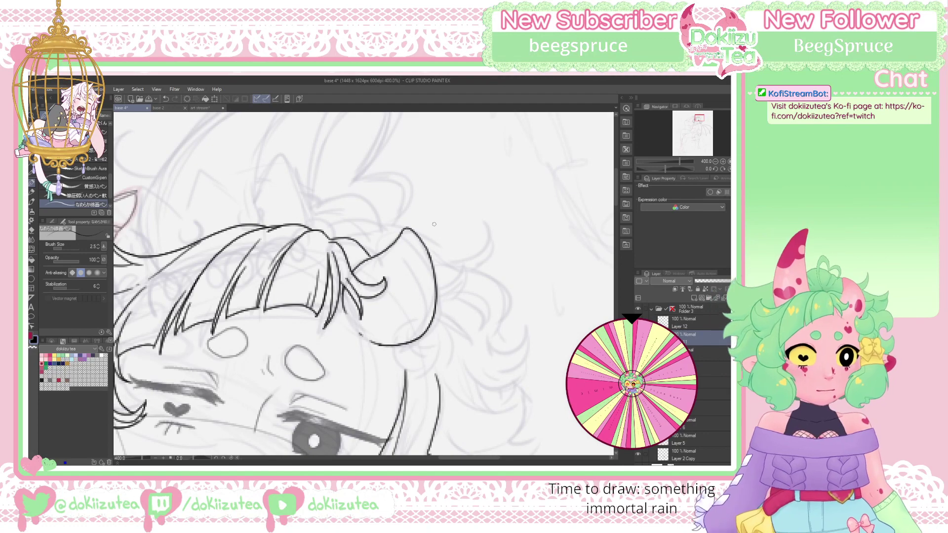
Ink the hair tufts flicking out behind the far horn and the curls wrapping around its base
drag(700, 120, 699, 119)
mouse_move(438, 208)
mouse_down()
mouse_move(463, 186)
mouse_move(458, 208)
mouse_move(437, 218)
mouse_move(465, 230)
mouse_move(475, 253)
mouse_up()
mouse_move(434, 226)
mouse_down()
mouse_move(461, 233)
mouse_move(475, 252)
mouse_up()
mouse_move(437, 228)
mouse_down()
mouse_move(450, 279)
mouse_move(428, 297)
mouse_up()
key(ctrl+z)
mouse_move(438, 230)
mouse_down()
mouse_move(448, 249)
mouse_move(447, 278)
mouse_move(426, 291)
mouse_move(404, 277)
mouse_up()
key(ctrl+z)
mouse_move(435, 230)
mouse_down()
mouse_move(451, 269)
mouse_move(437, 290)
mouse_move(429, 285)
mouse_up()
mouse_move(405, 241)
mouse_down()
mouse_move(395, 267)
mouse_move(410, 288)
mouse_move(428, 291)
mouse_move(451, 264)
mouse_move(401, 263)
mouse_move(408, 253)
mouse_move(398, 263)
mouse_move(412, 242)
mouse_move(410, 265)
mouse_up()
key(e)
key(p)
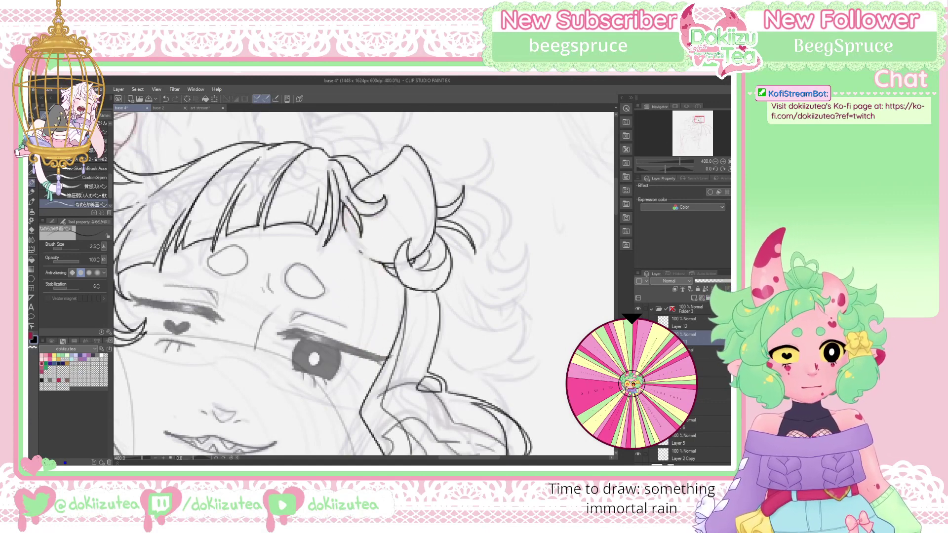
Ink the double-lined heart-shaped hair loop rising from the top of the head and the large curved near horn beside it
click(715, 162)
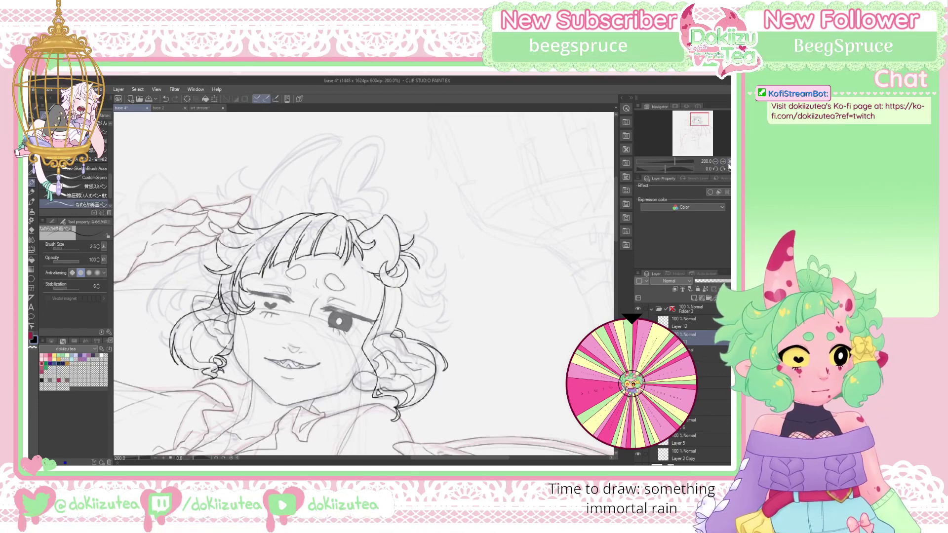
click(723, 161)
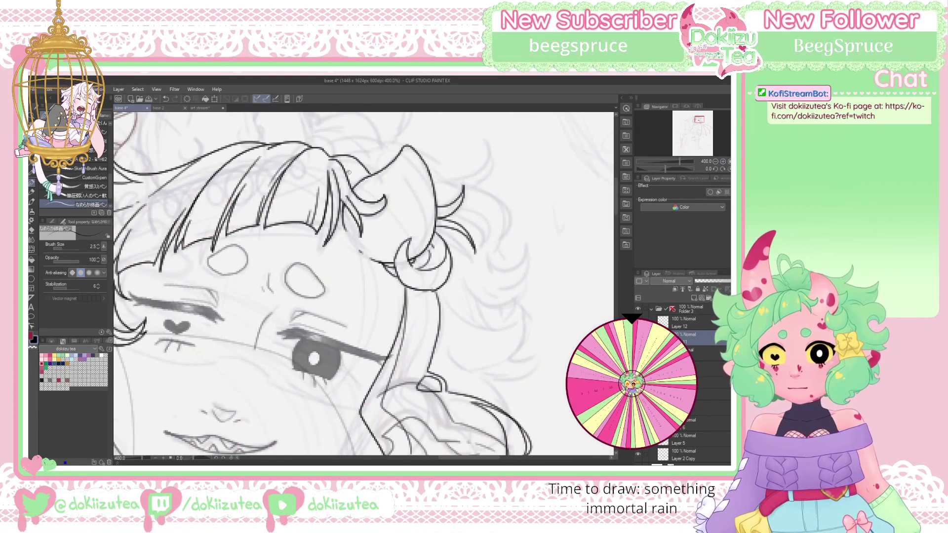
drag(700, 119, 701, 115)
mouse_move(331, 295)
mouse_down()
mouse_move(336, 242)
mouse_move(367, 188)
mouse_move(401, 173)
mouse_move(425, 189)
mouse_move(420, 222)
mouse_move(378, 281)
mouse_move(424, 275)
mouse_move(435, 297)
mouse_up()
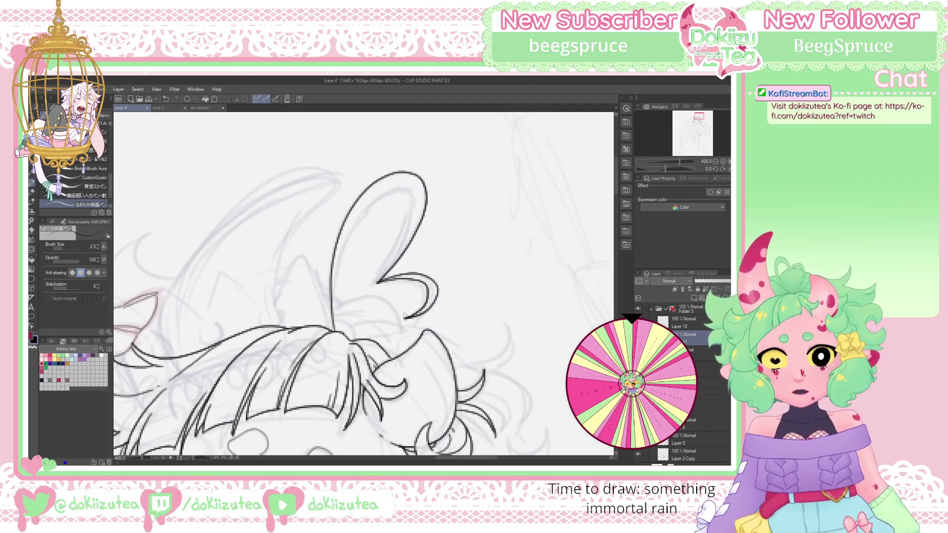
mouse_move(332, 304)
mouse_down()
mouse_move(350, 229)
mouse_move(377, 197)
mouse_move(403, 190)
mouse_up()
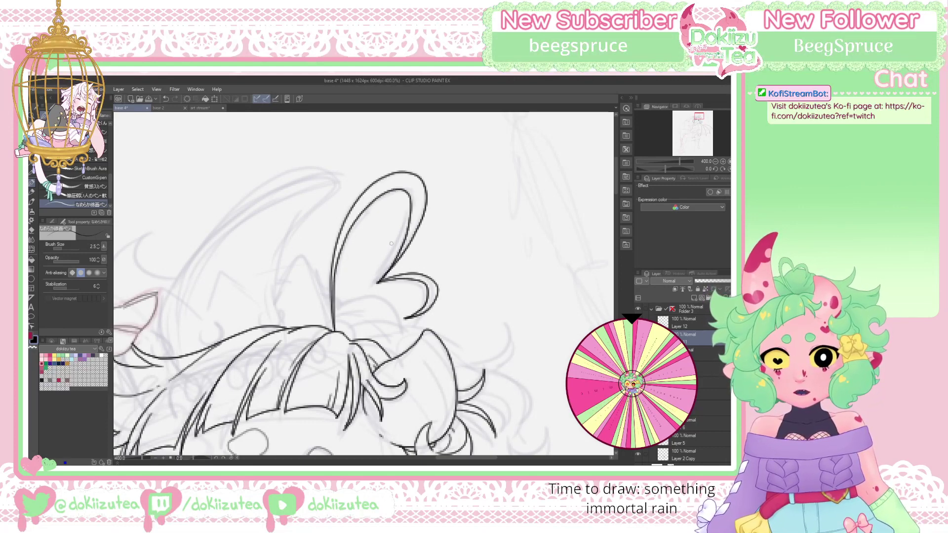
drag(698, 125, 698, 116)
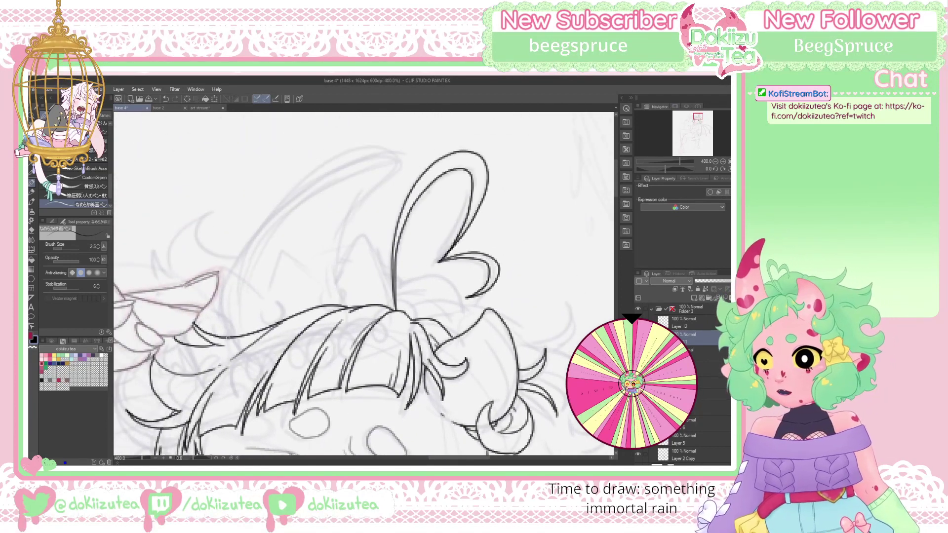
mouse_move(223, 331)
mouse_down()
mouse_move(286, 197)
mouse_move(346, 158)
mouse_move(402, 146)
mouse_move(333, 254)
mouse_move(340, 299)
mouse_up()
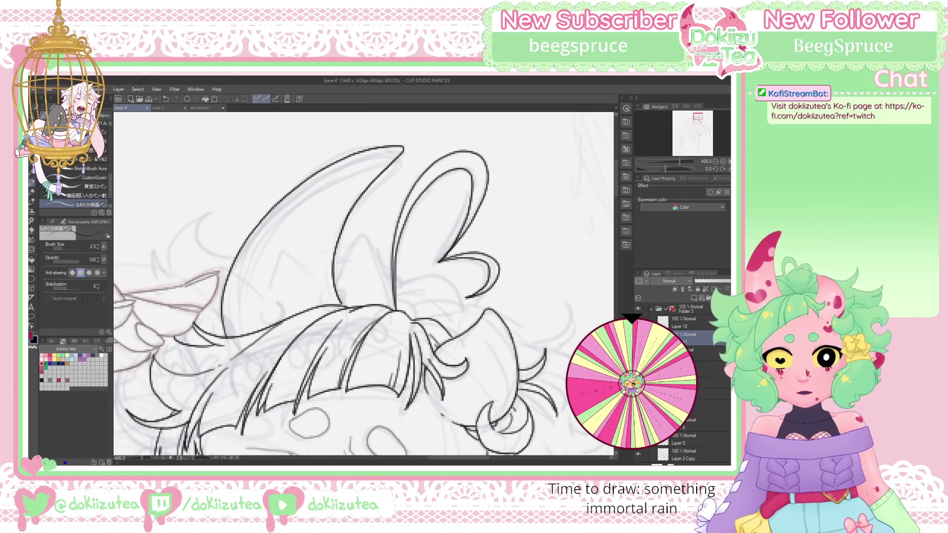
Erase the ear and face lines overlapped by the hair curl beside the winking eye on the base line-art layer
drag(701, 116, 700, 118)
click(711, 352)
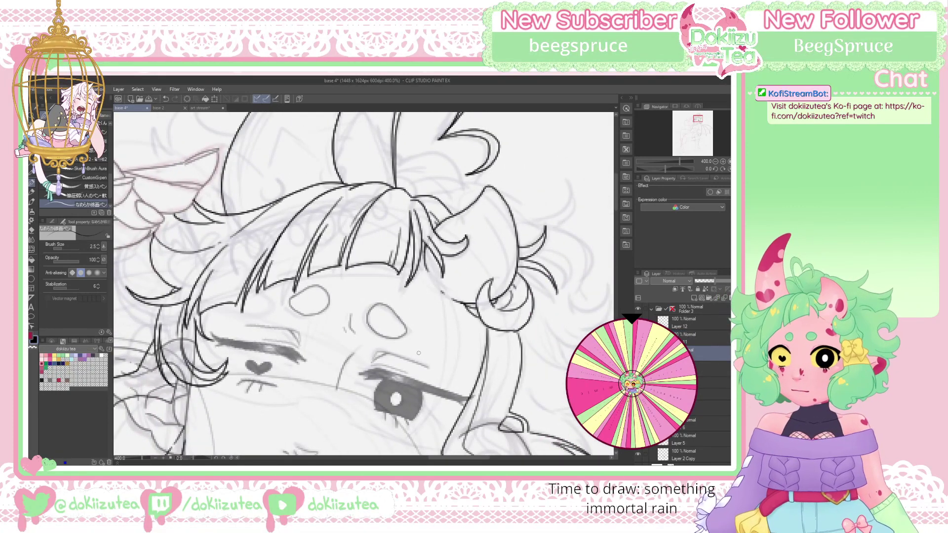
key(e)
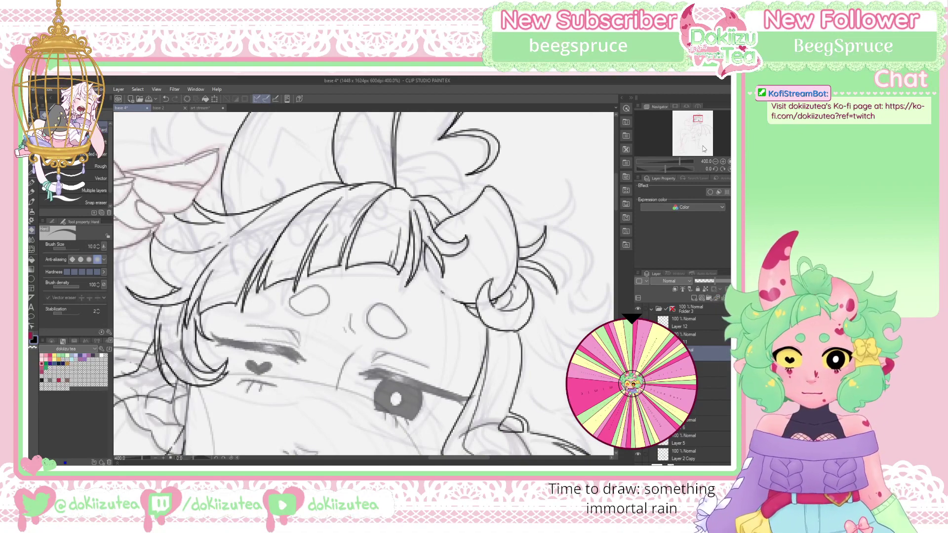
drag(697, 119, 696, 121)
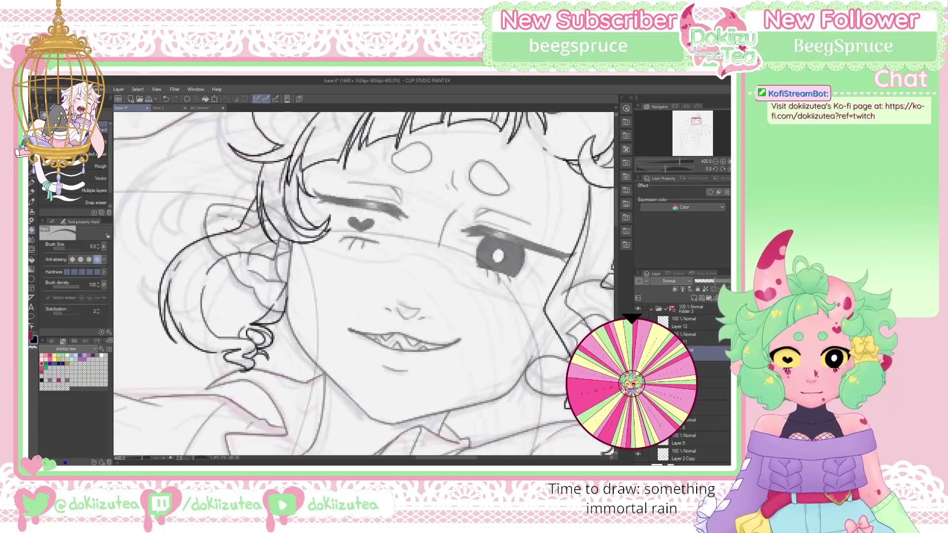
key(bracketleft)
key(bracketleft)
key(bracketleft)
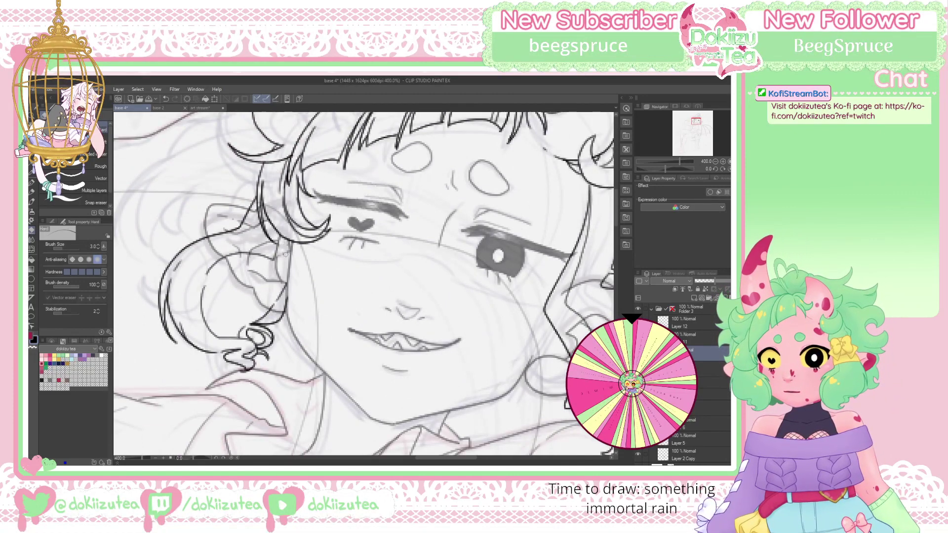
drag(279, 273, 275, 258)
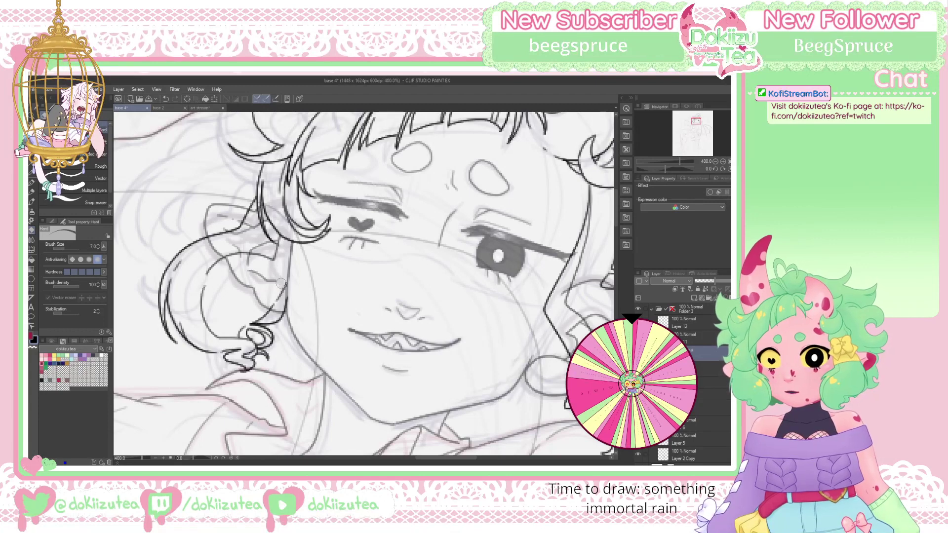
mouse_move(259, 305)
mouse_down()
mouse_move(245, 264)
mouse_move(236, 269)
mouse_move(218, 247)
mouse_move(242, 243)
mouse_move(209, 247)
mouse_move(263, 205)
mouse_up()
key(bracketright)
key(bracketright)
key(bracketright)
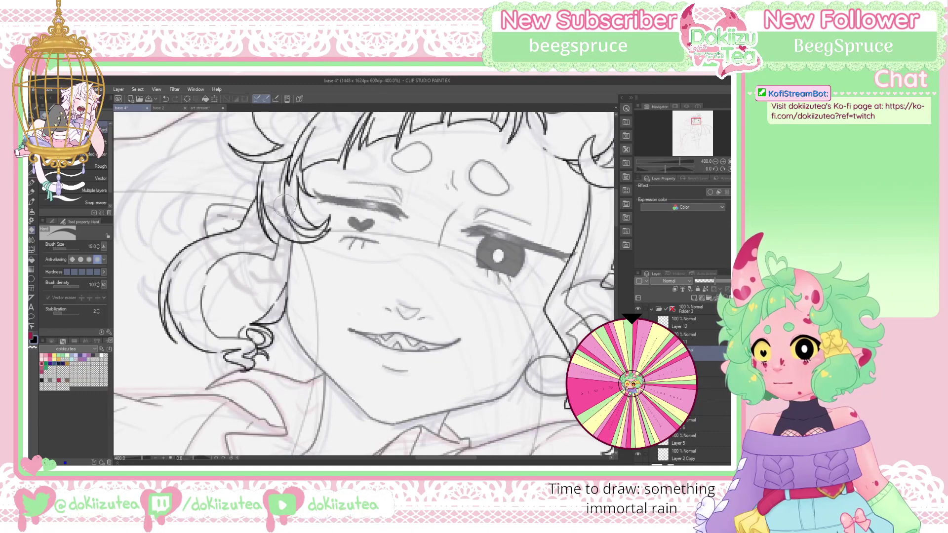
Erase the overlapped base lines in the lower inner part of the hair curl beside the open eye
drag(695, 112, 699, 121)
key(])
drag(520, 282, 532, 324)
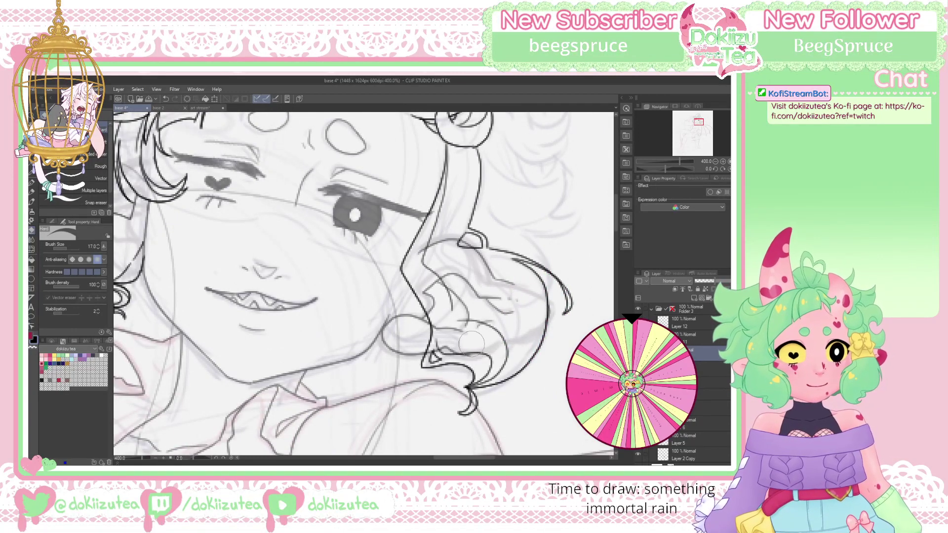
key(bracketleft)
key(bracketleft)
key(bracketleft)
key(bracketleft)
key(bracketleft)
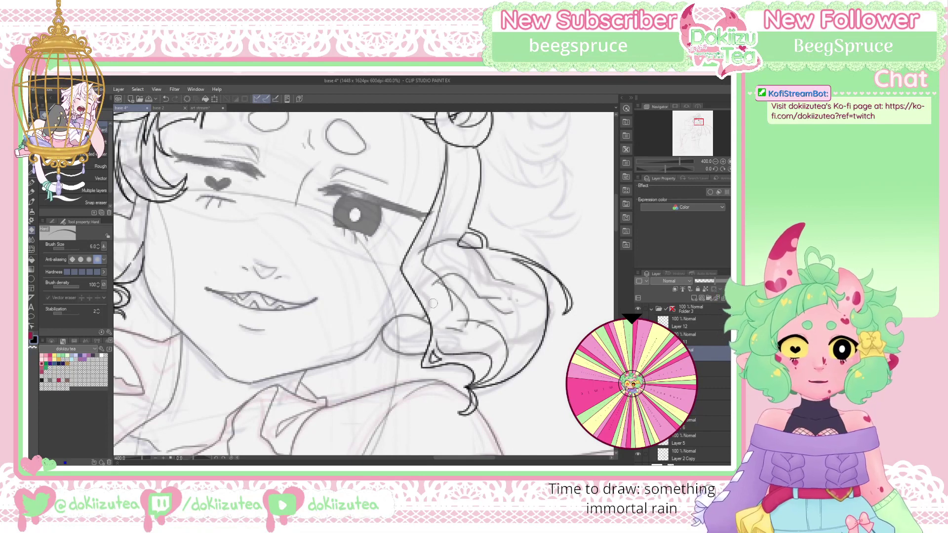
drag(458, 309, 472, 329)
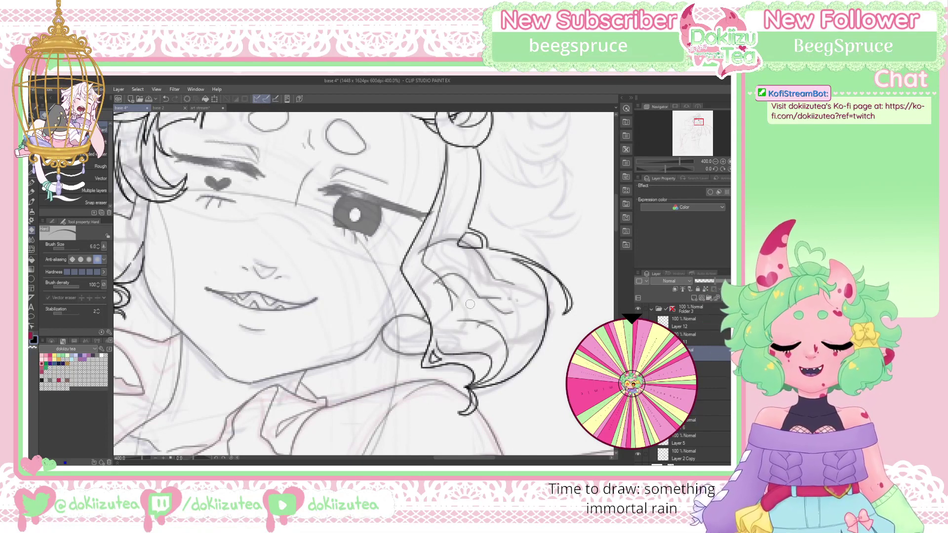
Clear the remaining ear lines from the upper and outer parts of the curl beside the open eye
key(bracketright)
key(bracketright)
key(bracketright)
key(bracketright)
drag(496, 299, 509, 312)
drag(499, 281, 511, 284)
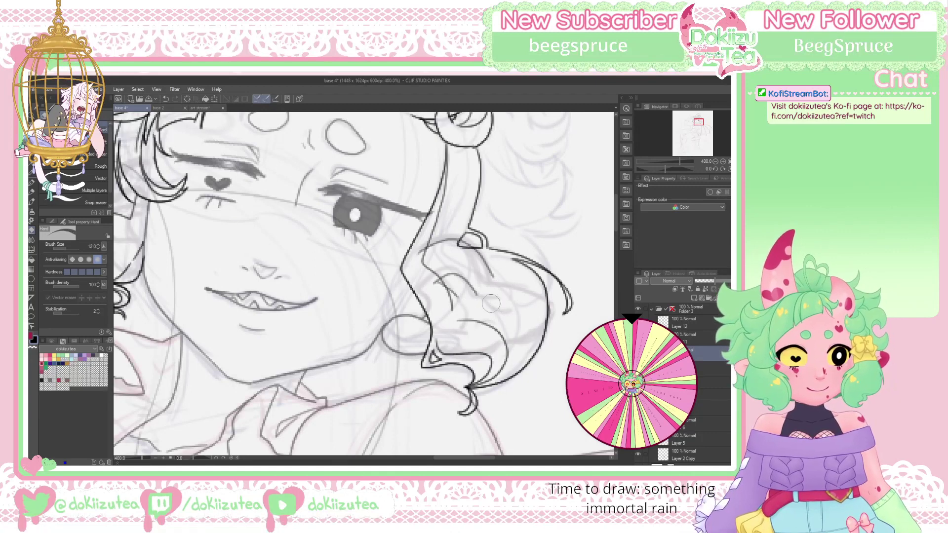
drag(456, 275, 437, 299)
drag(437, 247, 427, 241)
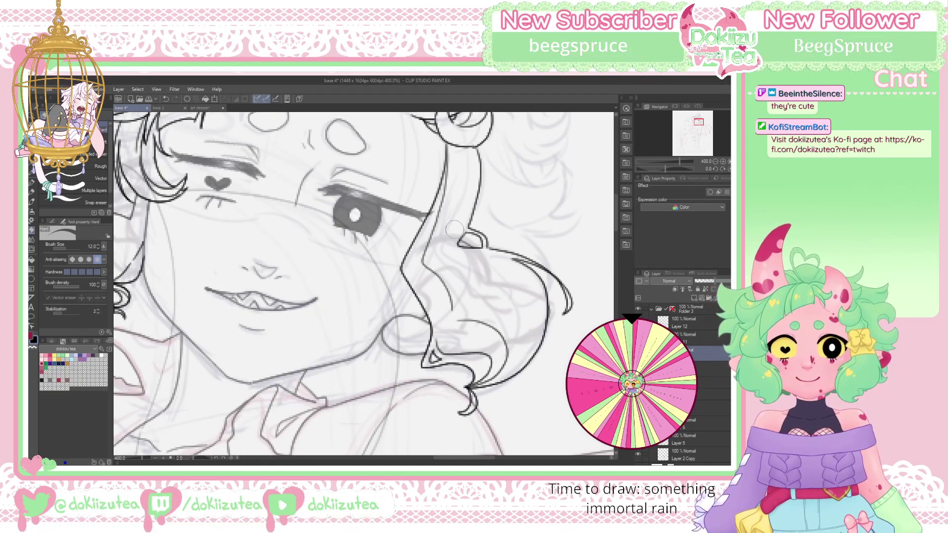
Show the crown line art over the head and lower the opacity of the hair layer, Layer 11
click(717, 163)
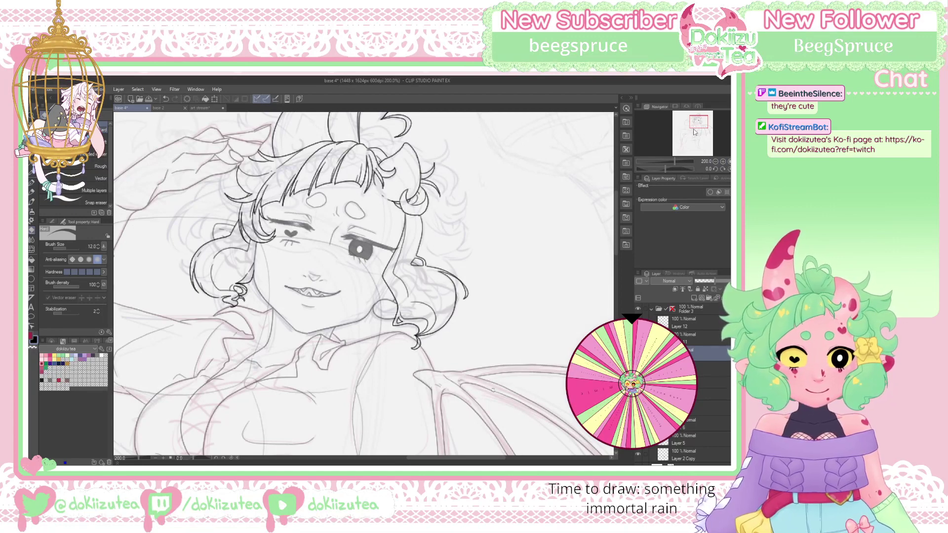
drag(697, 122, 697, 120)
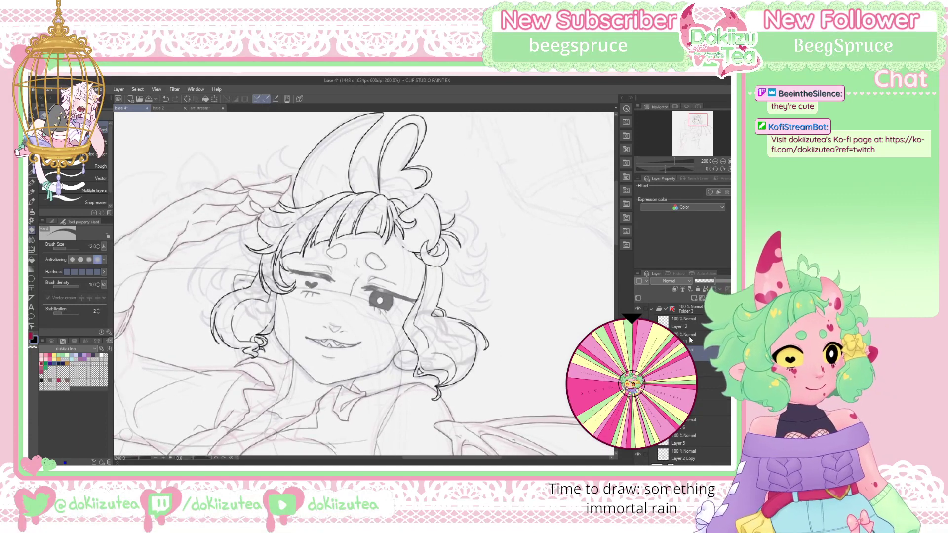
click(685, 323)
click(686, 335)
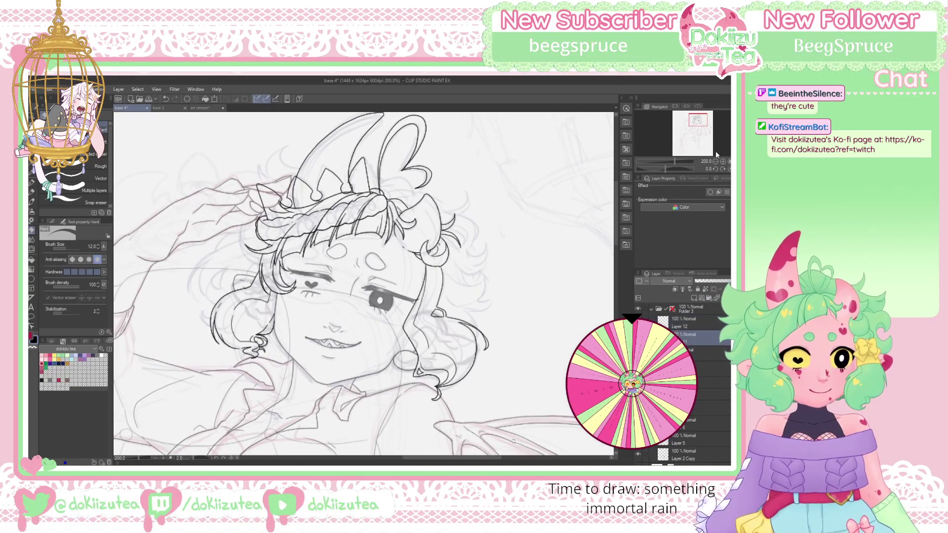
click(723, 162)
drag(699, 121, 698, 116)
click(718, 280)
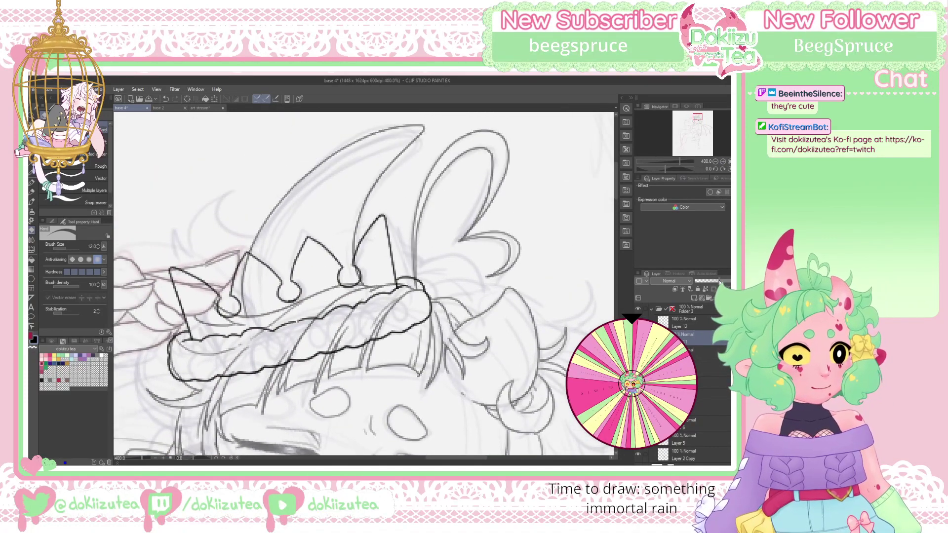
Erase the hair and horn lines on Layer 11 that cross the crown's fluffy band and spikes
key([)
key([)
key([)
key([)
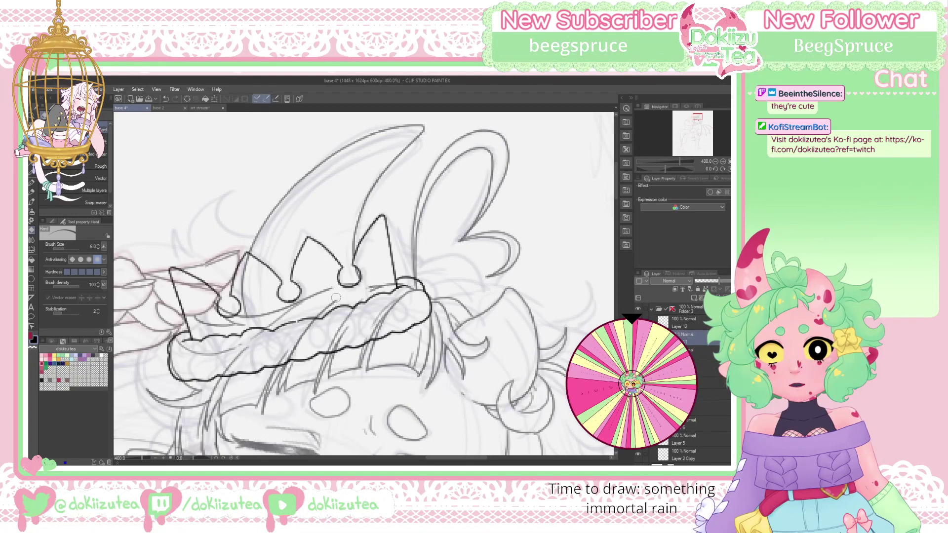
key(bracketright)
key(bracketright)
key(bracketright)
key(bracketright)
mouse_move(270, 317)
mouse_down()
mouse_move(198, 320)
mouse_move(228, 335)
mouse_move(252, 313)
mouse_move(248, 270)
mouse_up()
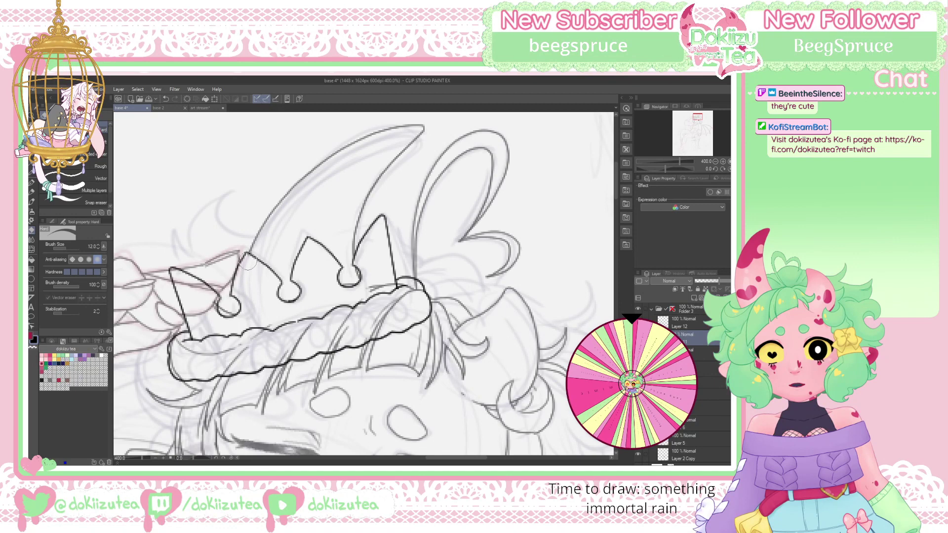
mouse_move(244, 318)
mouse_down()
mouse_move(191, 349)
mouse_move(181, 343)
mouse_move(184, 367)
mouse_move(204, 345)
mouse_move(231, 346)
mouse_move(230, 367)
mouse_move(273, 319)
mouse_move(309, 343)
mouse_move(275, 359)
mouse_move(299, 336)
mouse_move(357, 333)
mouse_move(349, 334)
mouse_move(370, 312)
mouse_move(333, 347)
mouse_up()
mouse_move(379, 322)
mouse_down()
mouse_move(355, 340)
mouse_move(371, 331)
mouse_move(370, 319)
mouse_move(353, 320)
mouse_move(369, 296)
mouse_move(386, 290)
mouse_move(430, 304)
mouse_move(410, 291)
mouse_up()
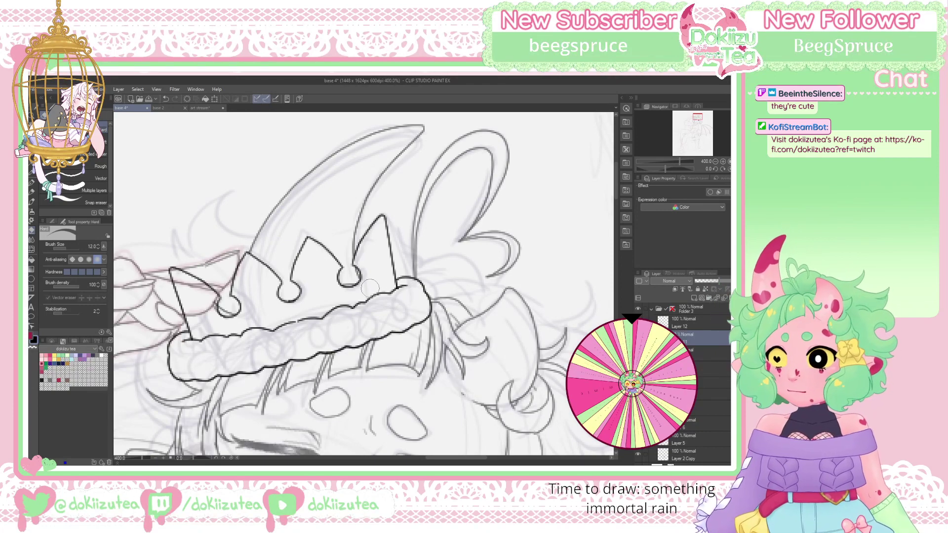
key(p)
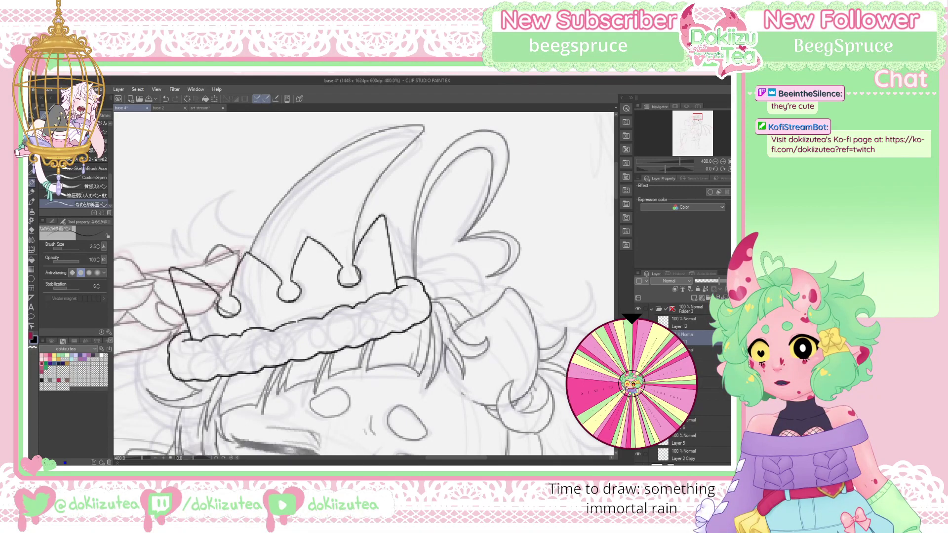
key(ctrl+z)
Erase the crown spike lines overlapping the raised hand's fingers on Layer 12 with a size 5 eraser
click(715, 161)
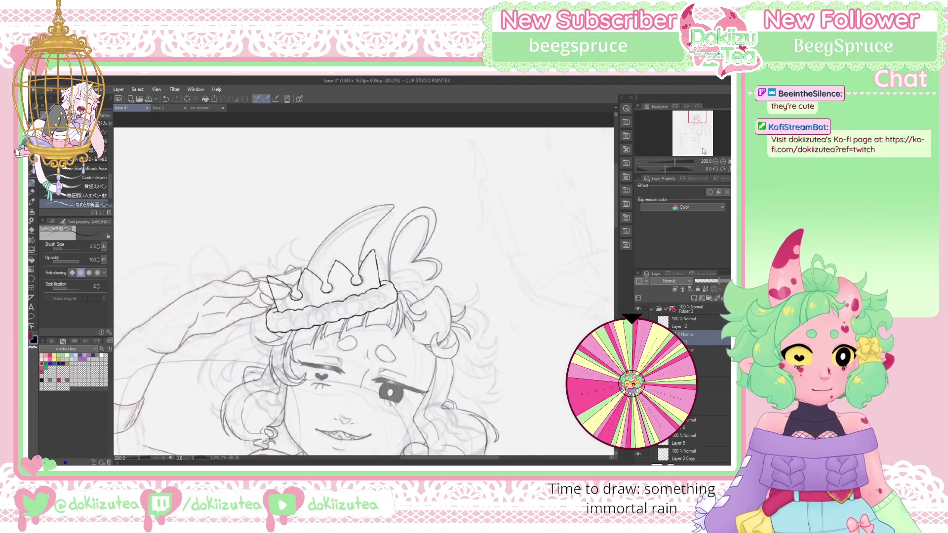
click(701, 322)
key(e)
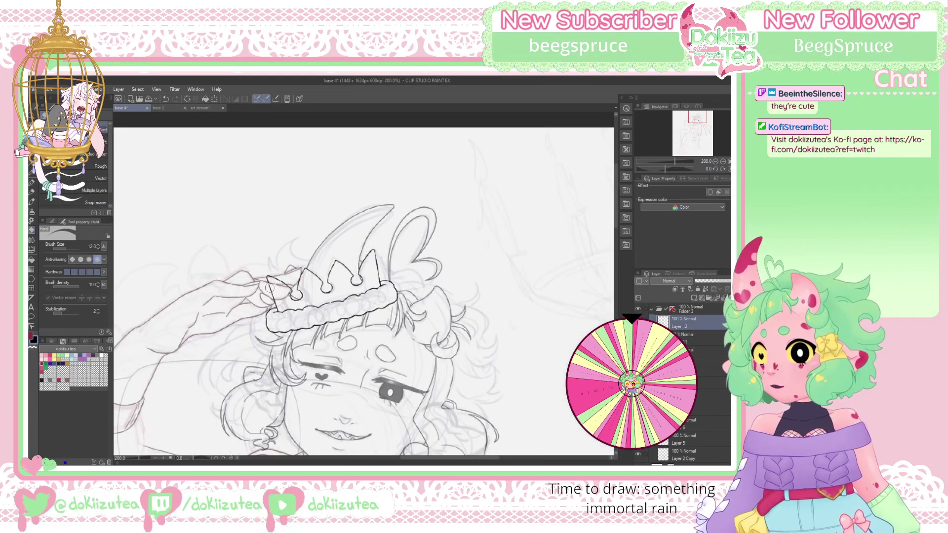
key(bracketleft)
key(bracketleft)
key(bracketleft)
key(bracketleft)
key(bracketleft)
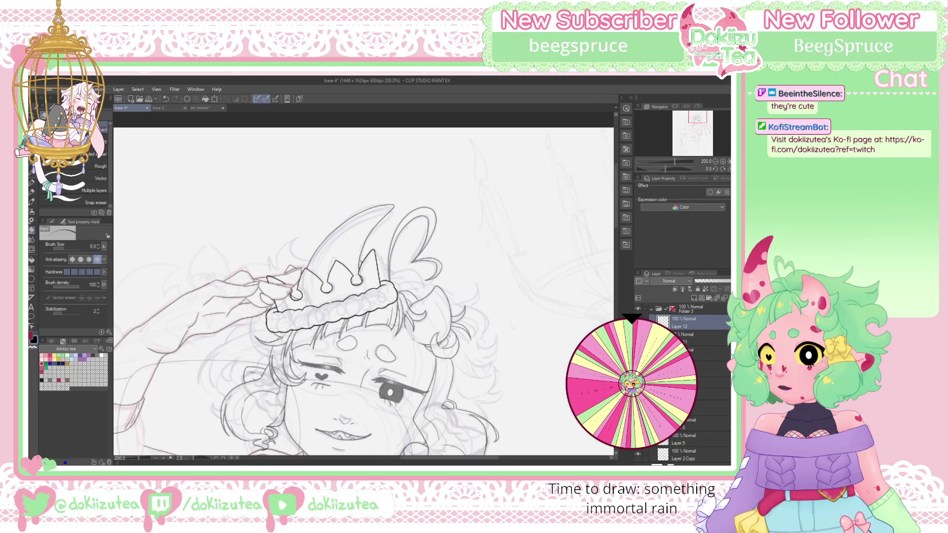
Restore the hair layer, Layer 11, and the base line-art layer, Layer 10, to 100% opacity
click(697, 349)
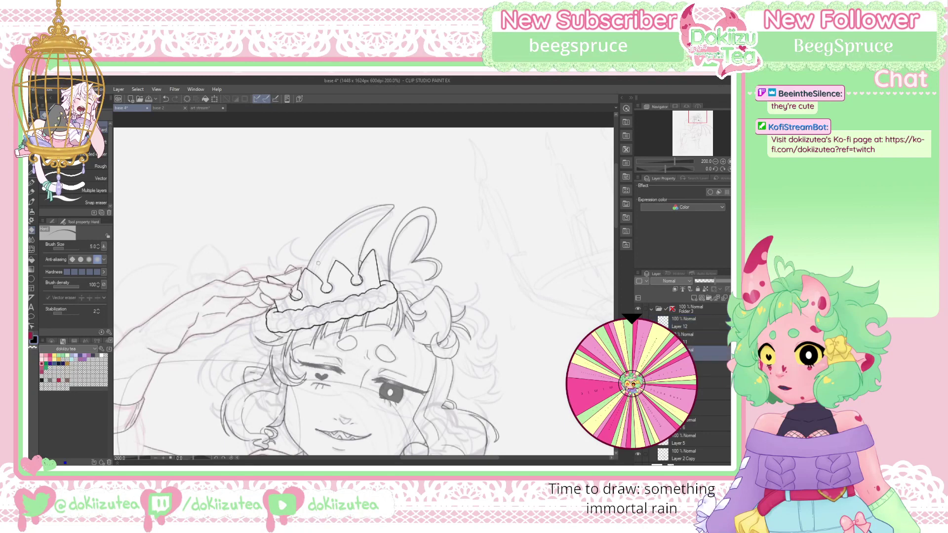
click(705, 339)
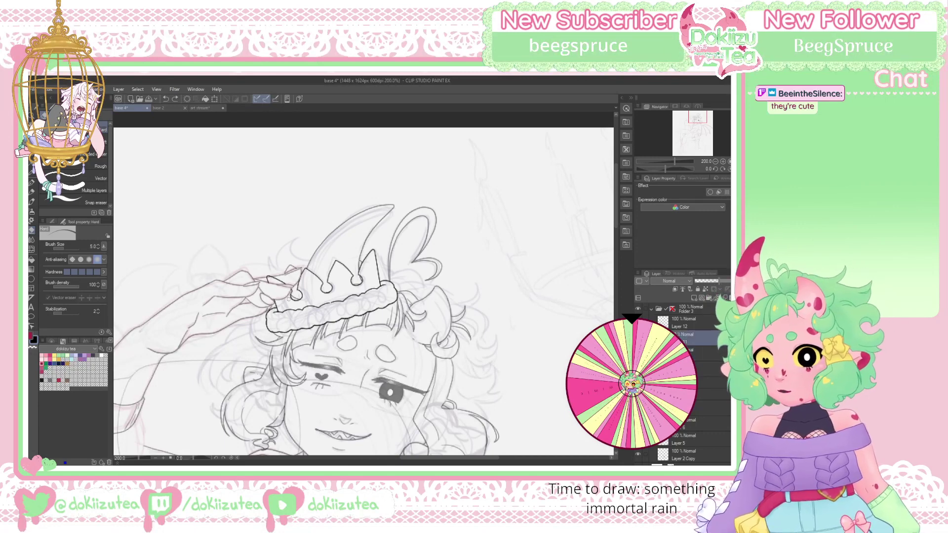
click(728, 280)
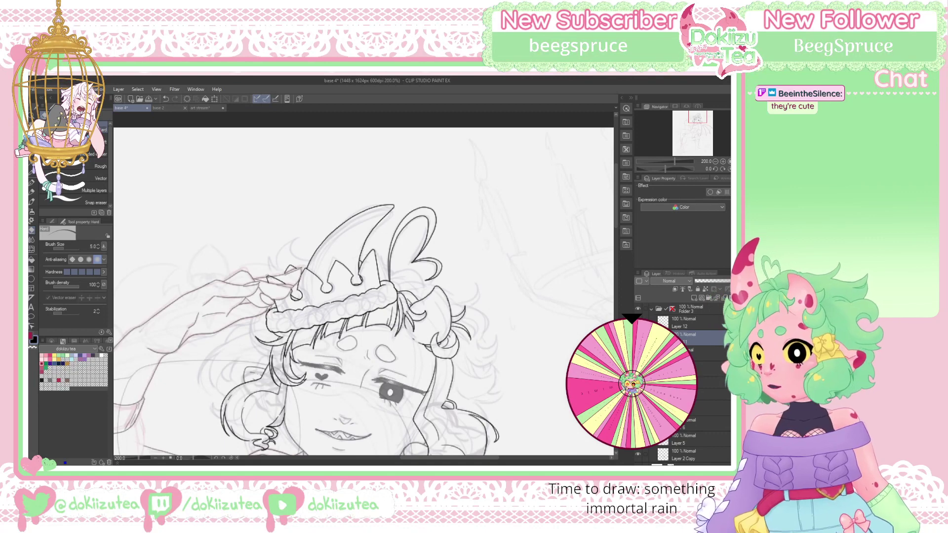
click(709, 352)
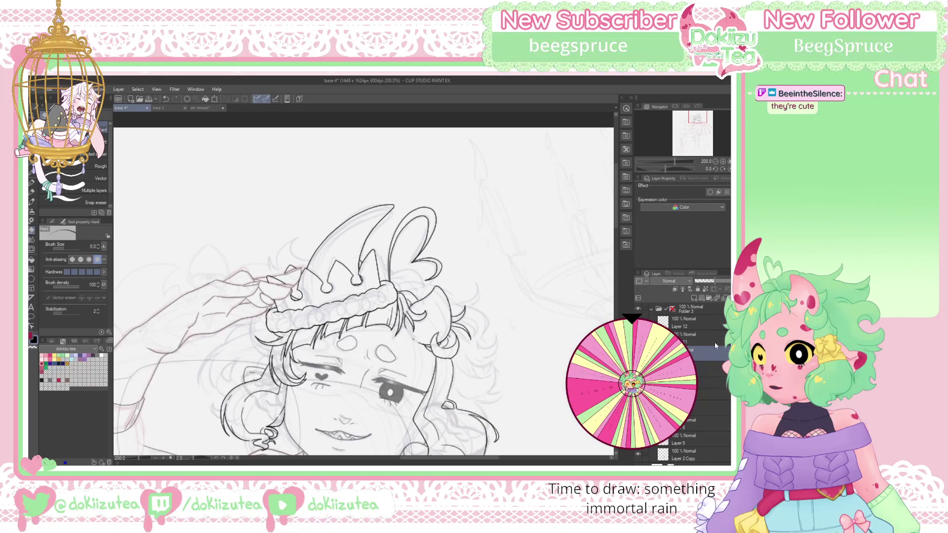
click(728, 281)
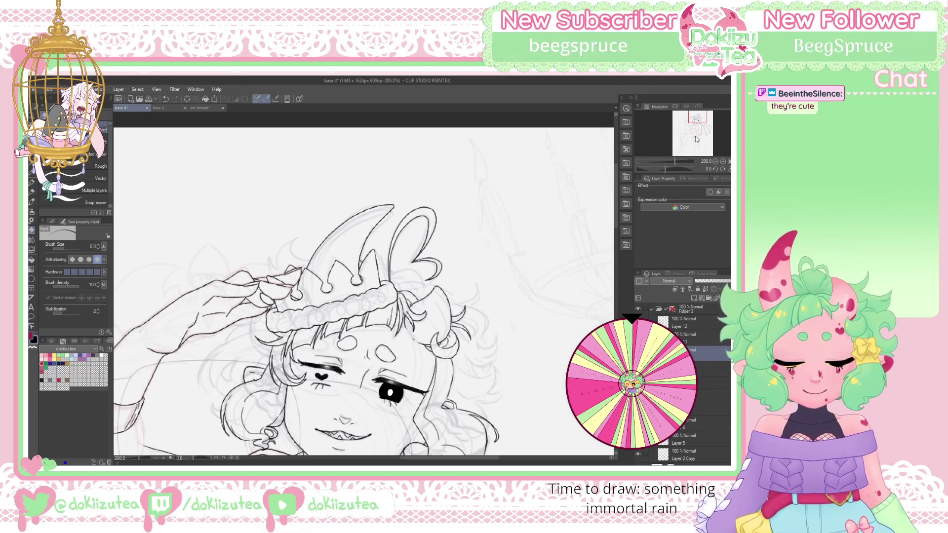
Save the base 4 drawing and view the whole figure
scroll(363, 283, down, 3)
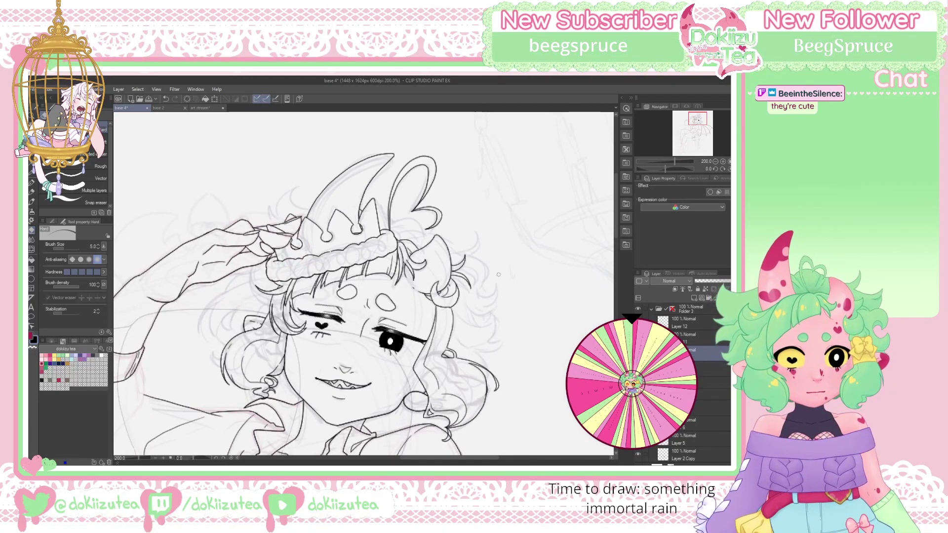
click(715, 161)
drag(702, 123, 703, 127)
key(ctrl+s)
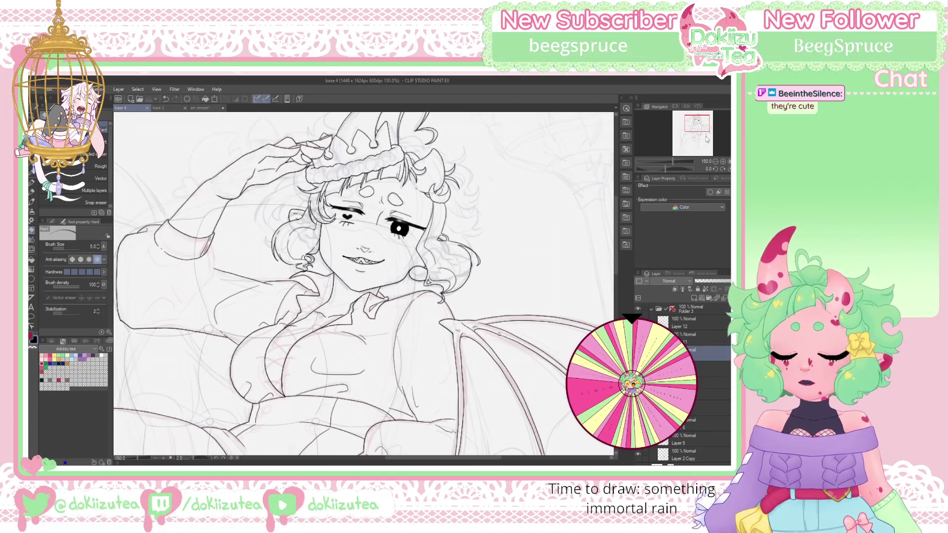
click(715, 161)
click(716, 162)
drag(699, 125, 693, 130)
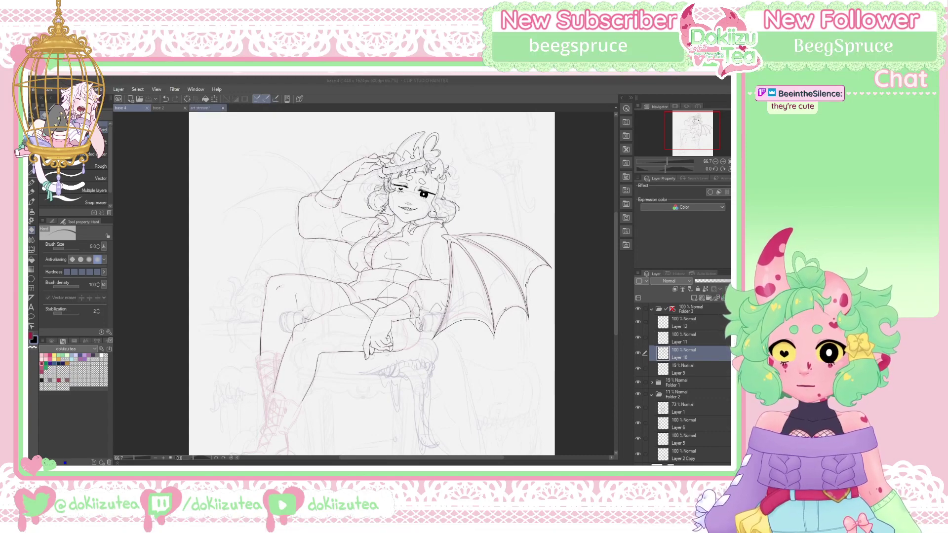
Save the art stream document and crop its canvas to a rectangle around the sketches, about 1200 × 1114 px
click(202, 108)
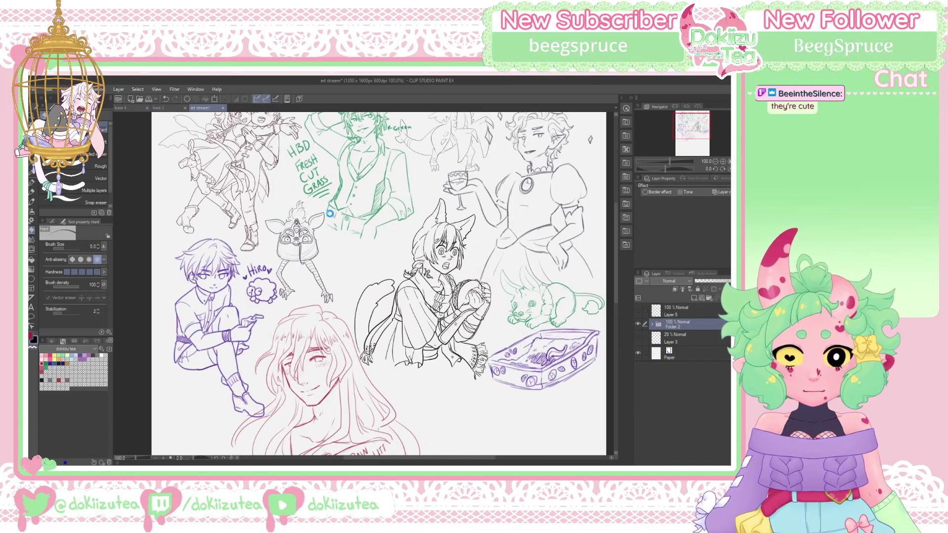
key(ctrl+s)
scroll(402, 233, down, 2)
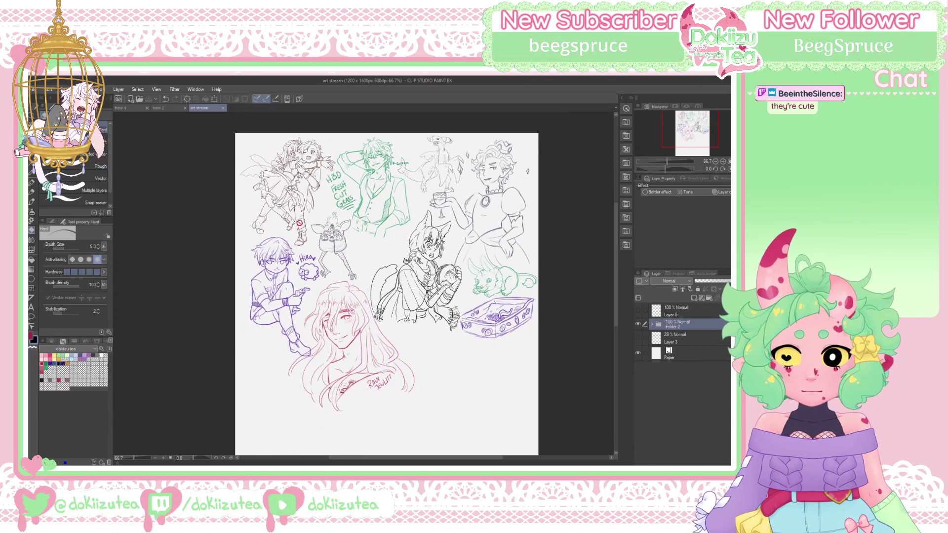
key(m)
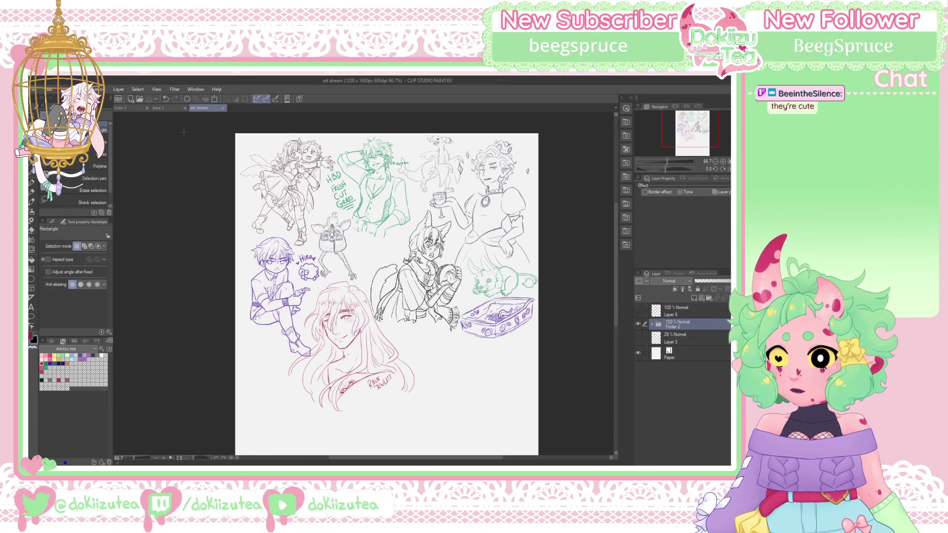
drag(227, 128, 573, 415)
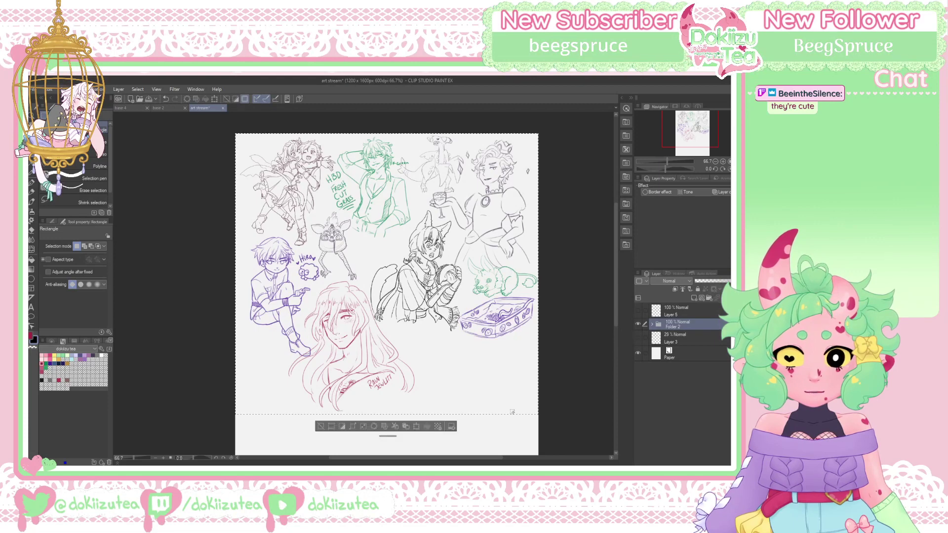
click(332, 426)
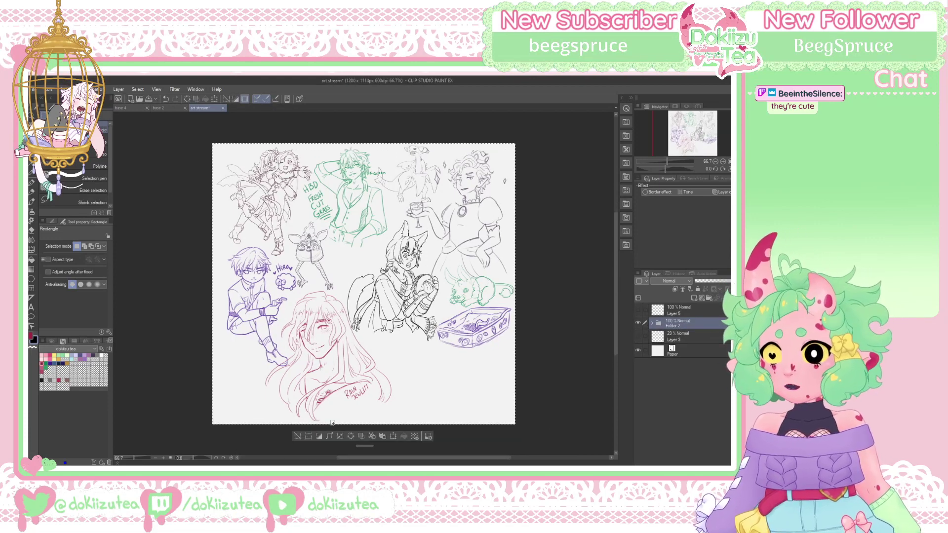
Handwrite "THANK YOU" in dark red below the tray sketch on a new layer, using the Lighter pencil at size 12
click(32, 191)
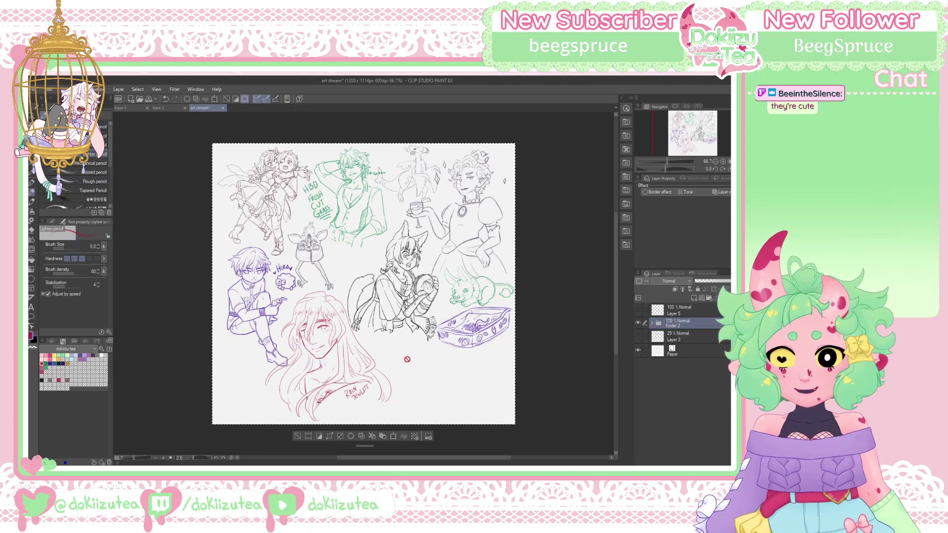
key(ctrl+shift+n)
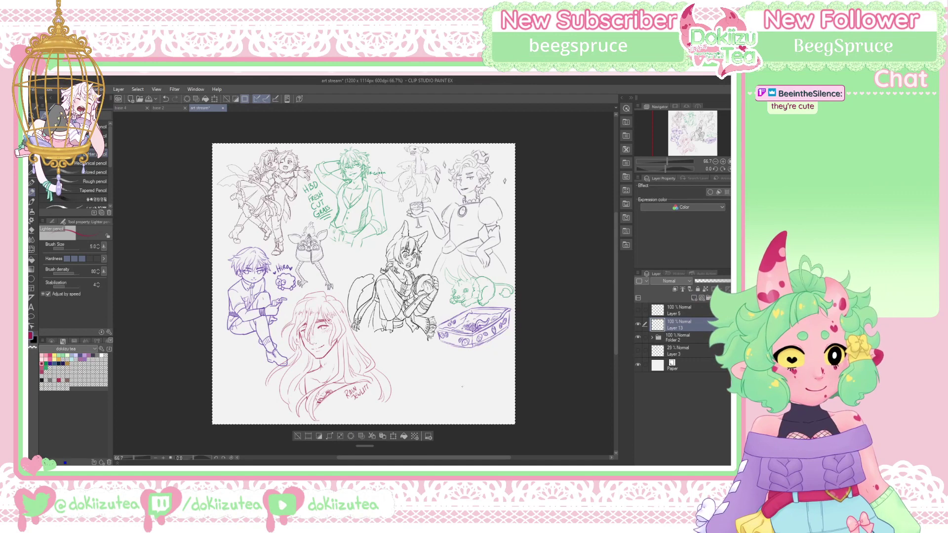
key(ctrl+d)
drag(399, 377, 415, 355)
key(bracketleft)
key(ctrl+z)
mouse_move(406, 361)
mouse_down()
mouse_move(413, 381)
mouse_move(443, 361)
mouse_move(434, 391)
mouse_up()
mouse_move(439, 370)
mouse_down()
mouse_move(434, 401)
mouse_move(445, 375)
mouse_move(459, 386)
mouse_up()
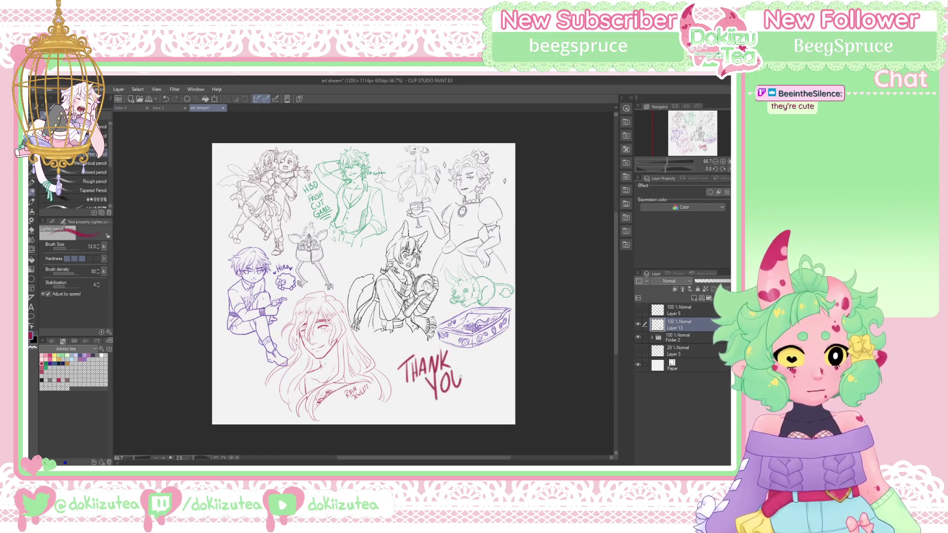